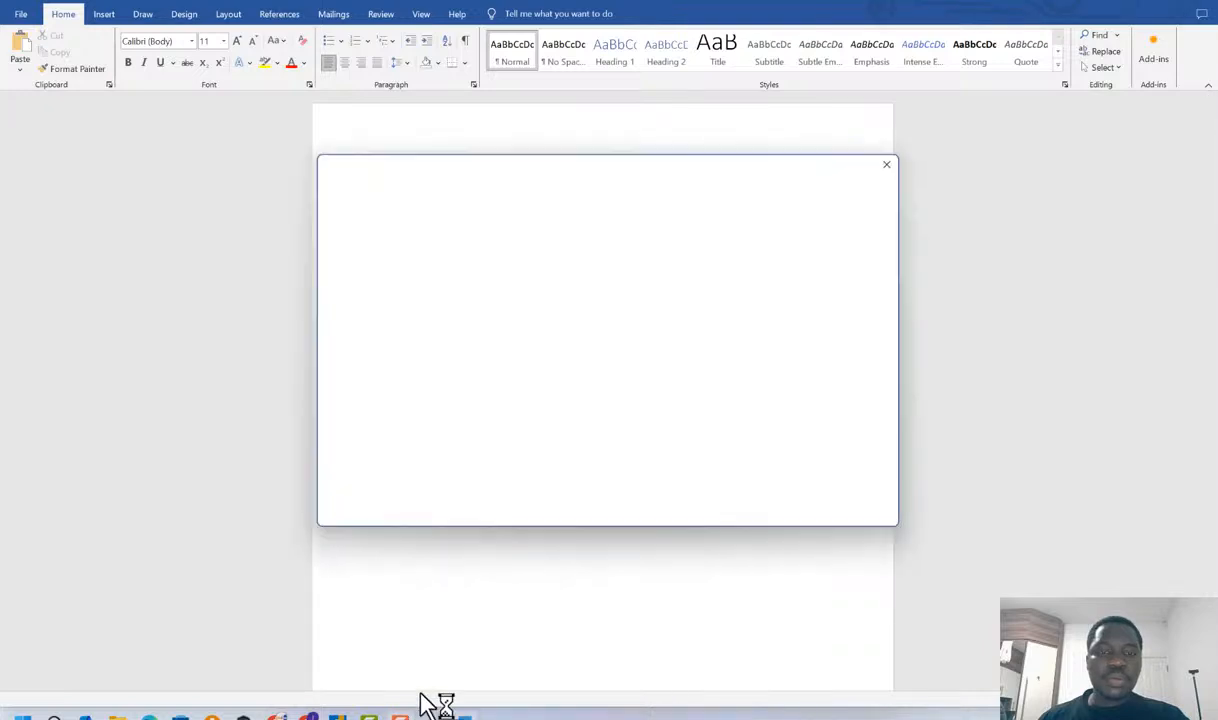
Dismiss the startup dialog, close the blank Word document and return to the Power BI dashboard.
{"action": "left_click", "coordinate": [880, 167]}
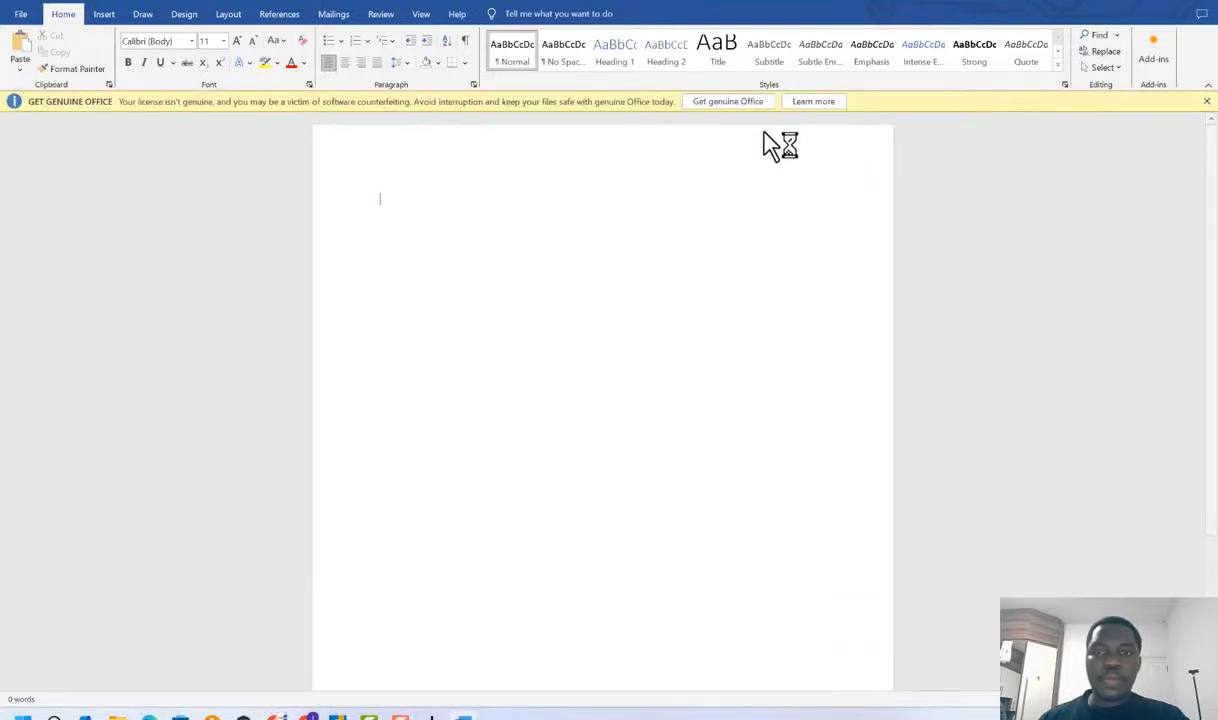
{"action": "key", "text": "alt+F4"}
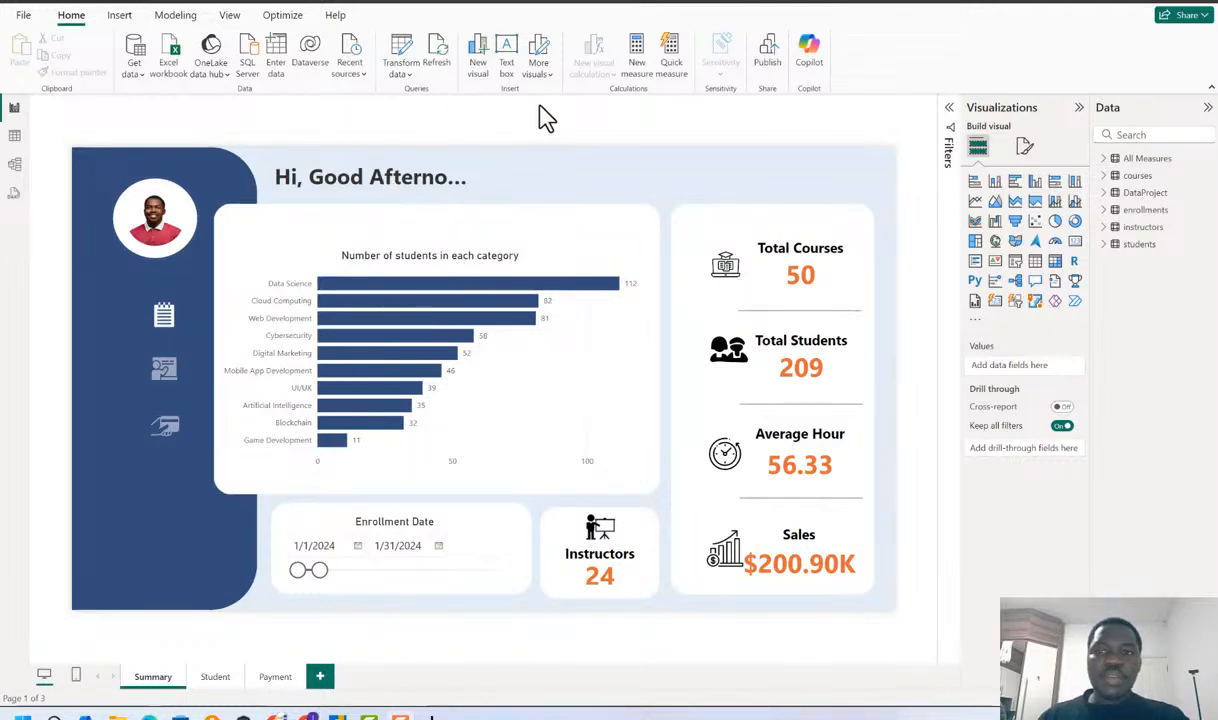
{"action": "left_click", "coordinate": [437, 58]}
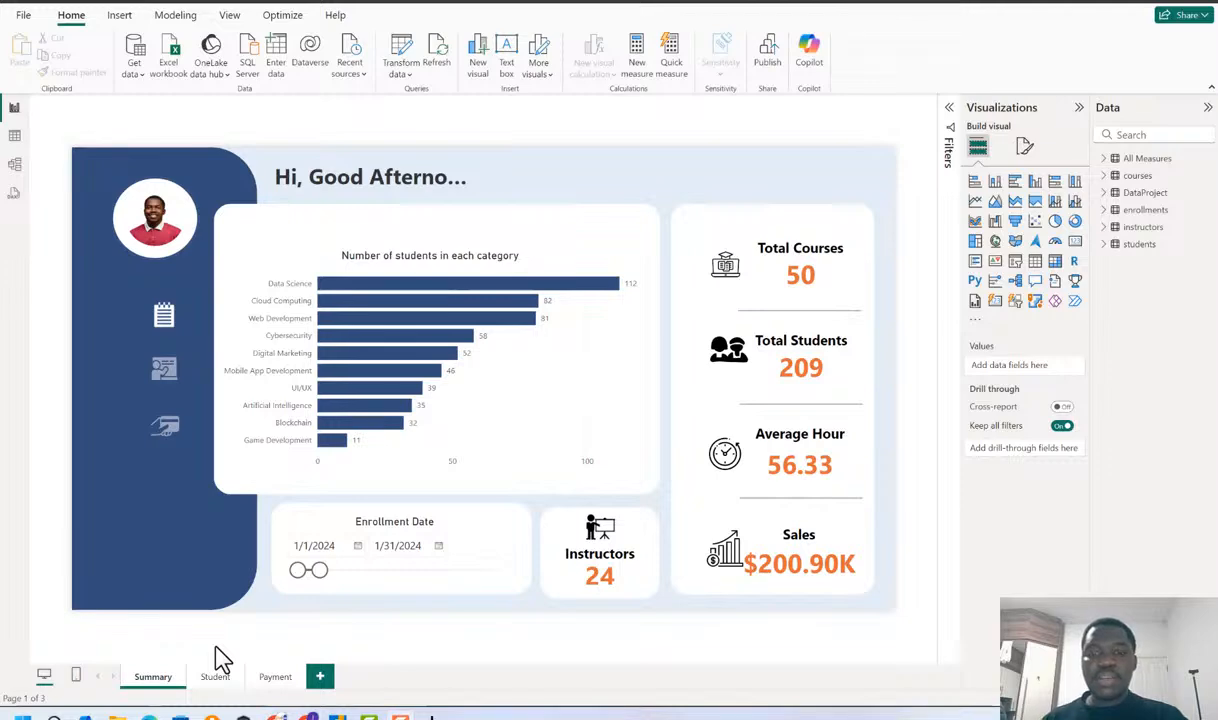
Extend the enrollment date range to 9/29/2024 and cross-filter the Summary page by individual course categories, ending with the category filter cleared.
{"action": "left_click_drag", "start_coordinate": [321, 571], "coordinate": [499, 588]}
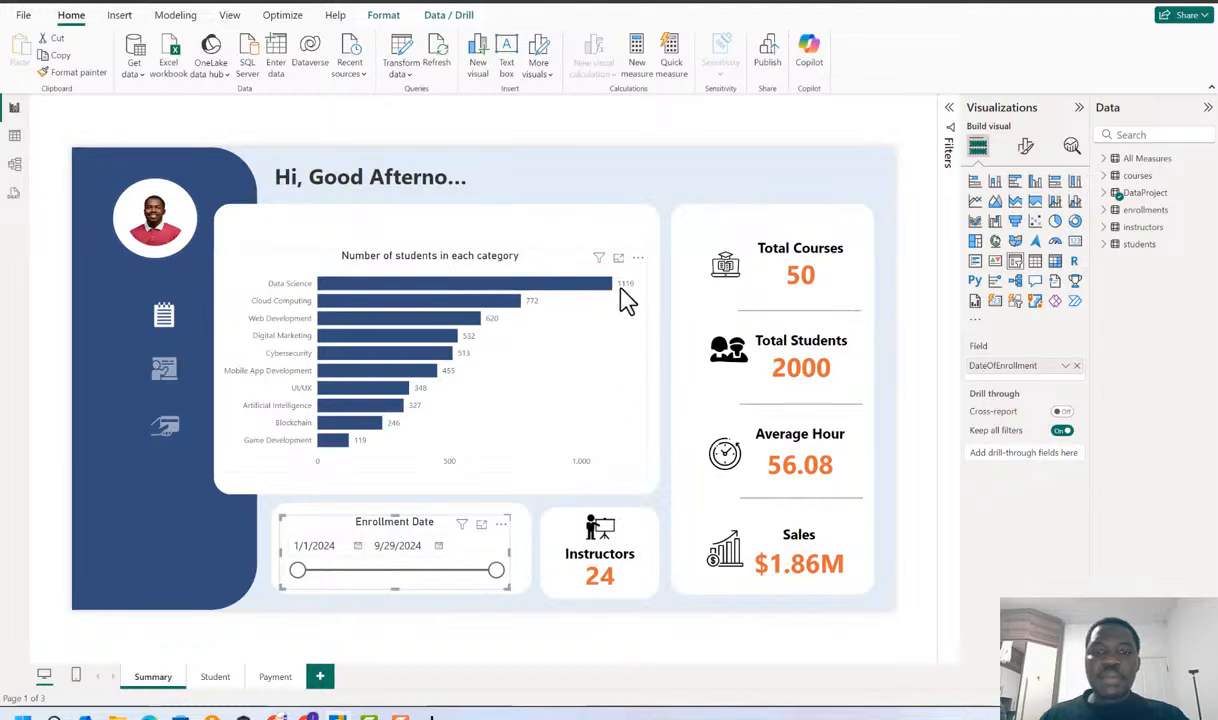
{"action": "left_click", "coordinate": [388, 283]}
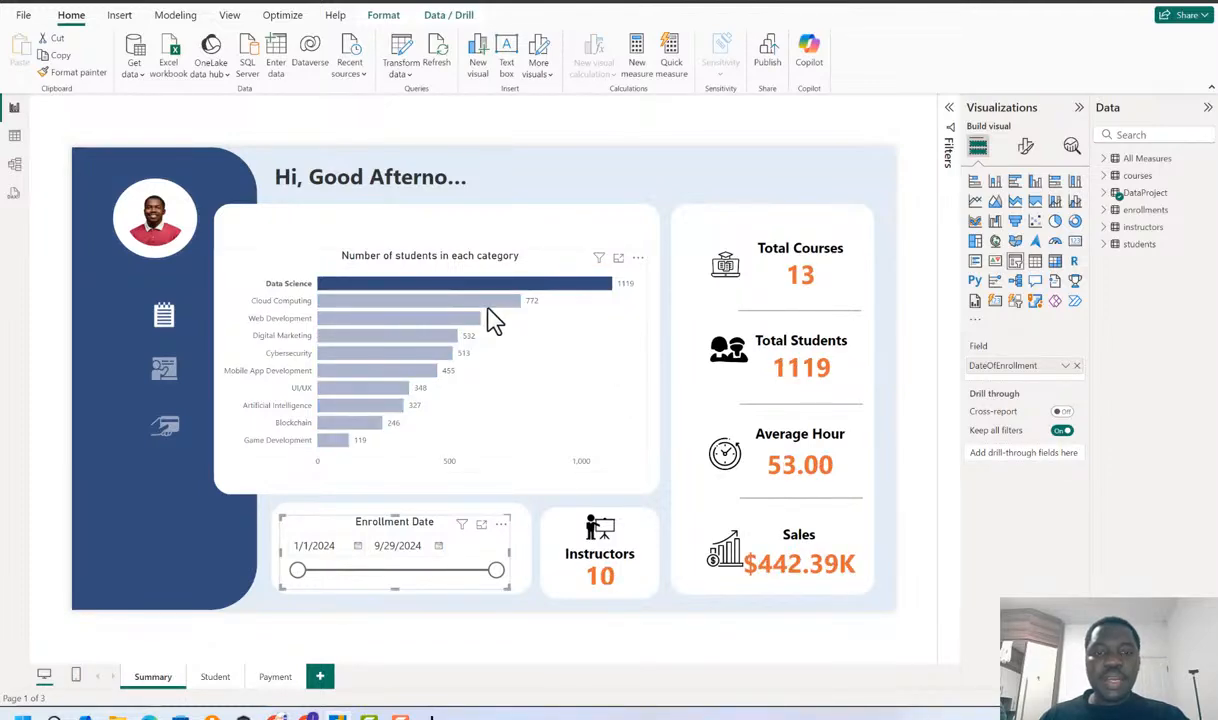
{"action": "left_click", "coordinate": [444, 299]}
{"action": "left_click", "coordinate": [422, 318]}
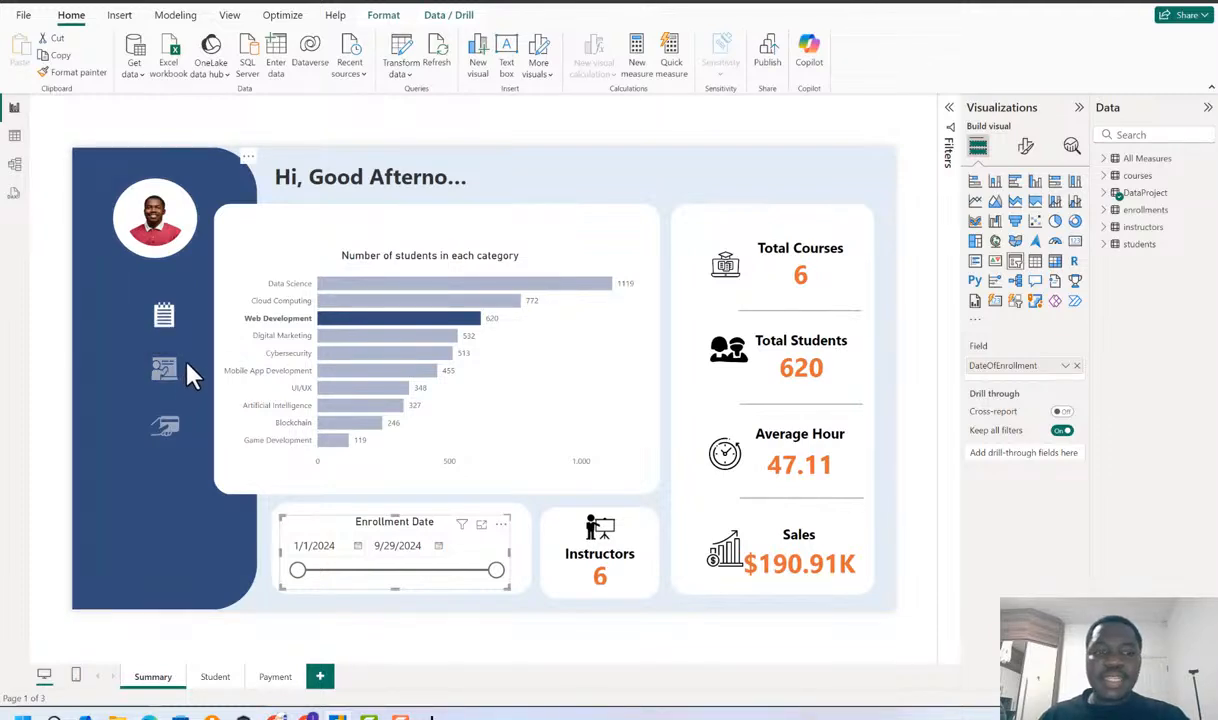
{"action": "left_click", "coordinate": [381, 335]}
{"action": "left_click", "coordinate": [381, 335]}
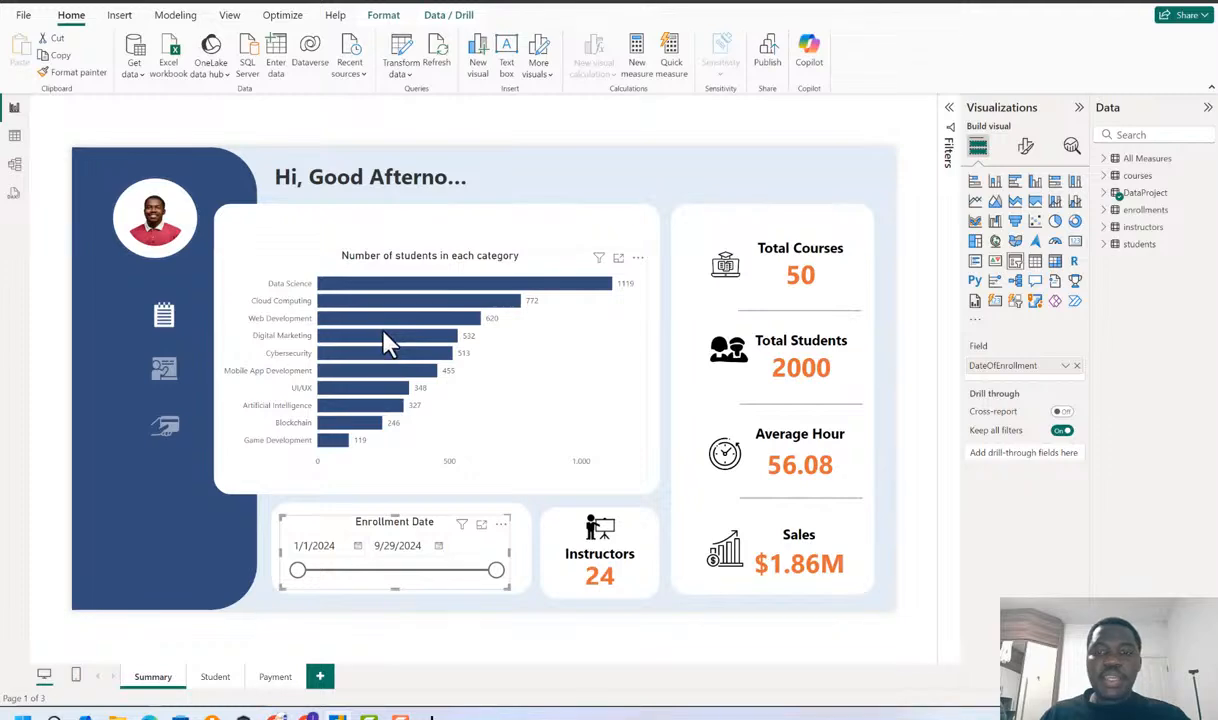
{"action": "mouse_move", "coordinate": [388, 345]}
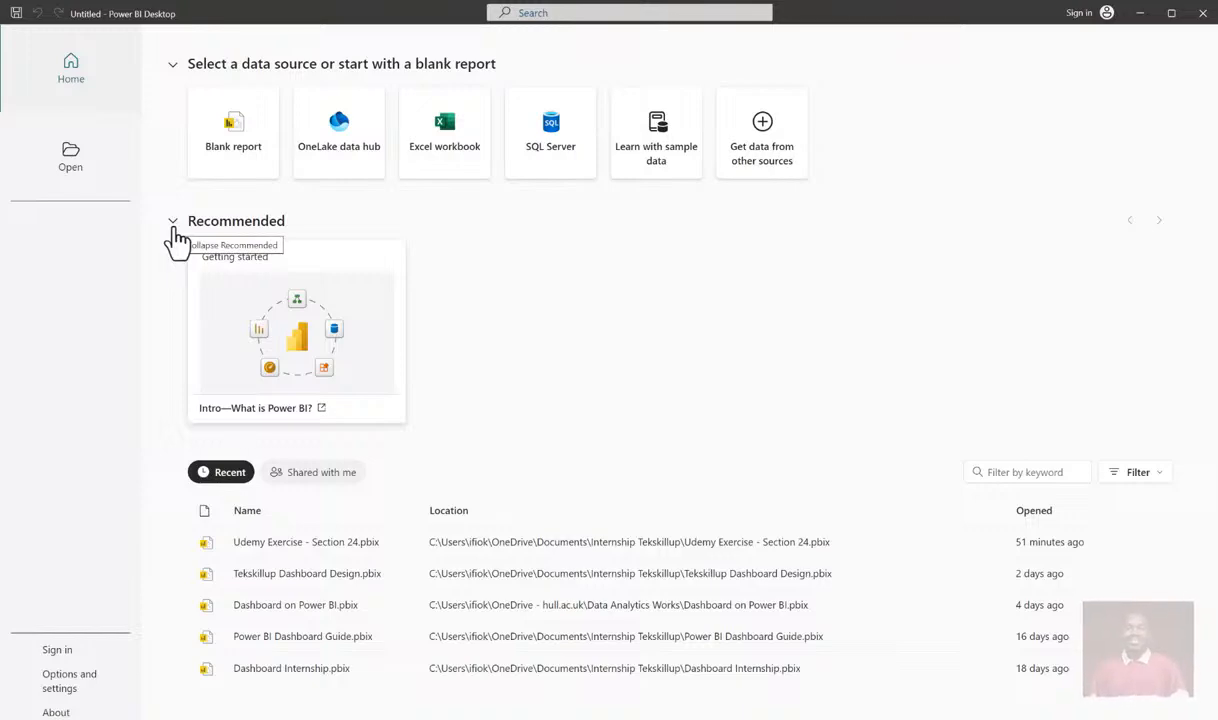
Create a blank report and start connecting to a Text/CSV data source.
{"action": "left_click", "coordinate": [229, 145]}
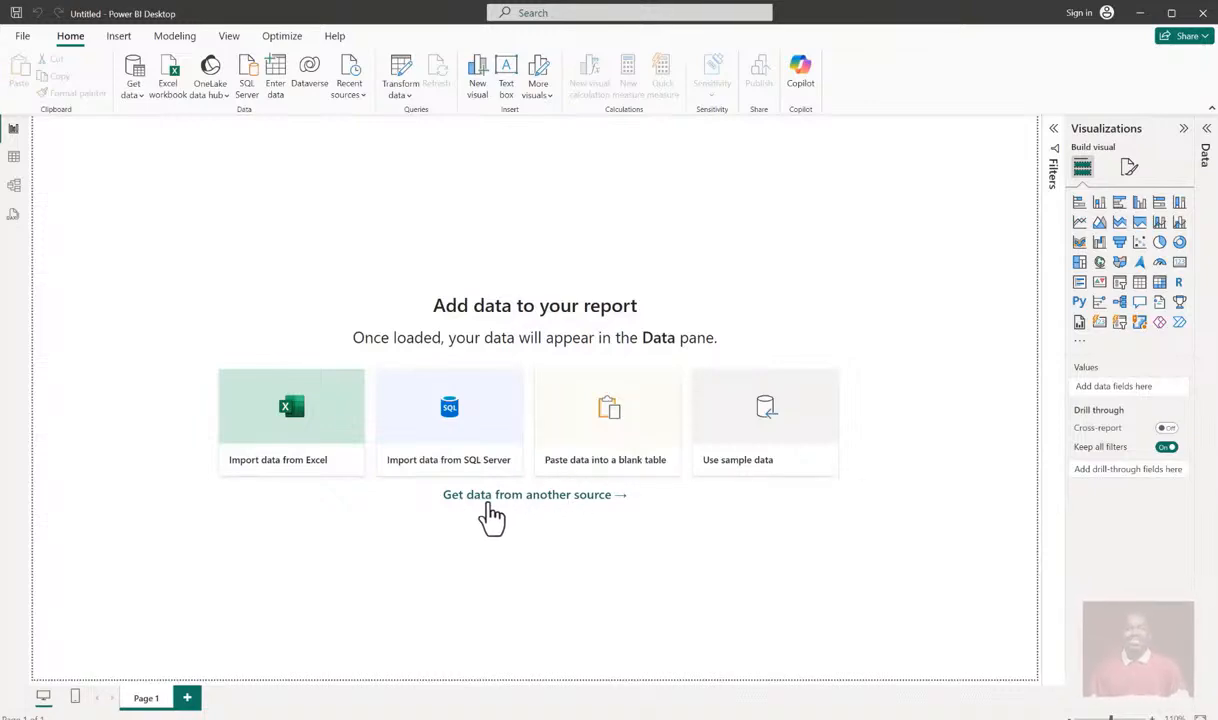
{"action": "left_click", "coordinate": [521, 496]}
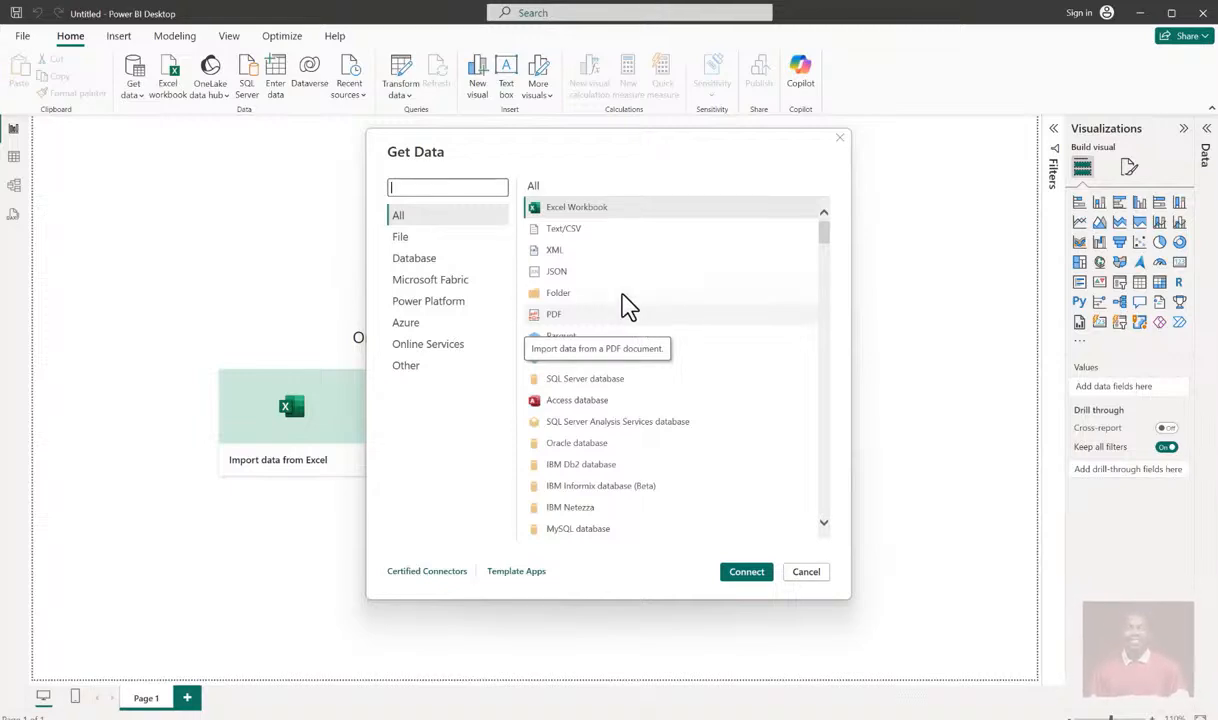
{"action": "left_click", "coordinate": [594, 232]}
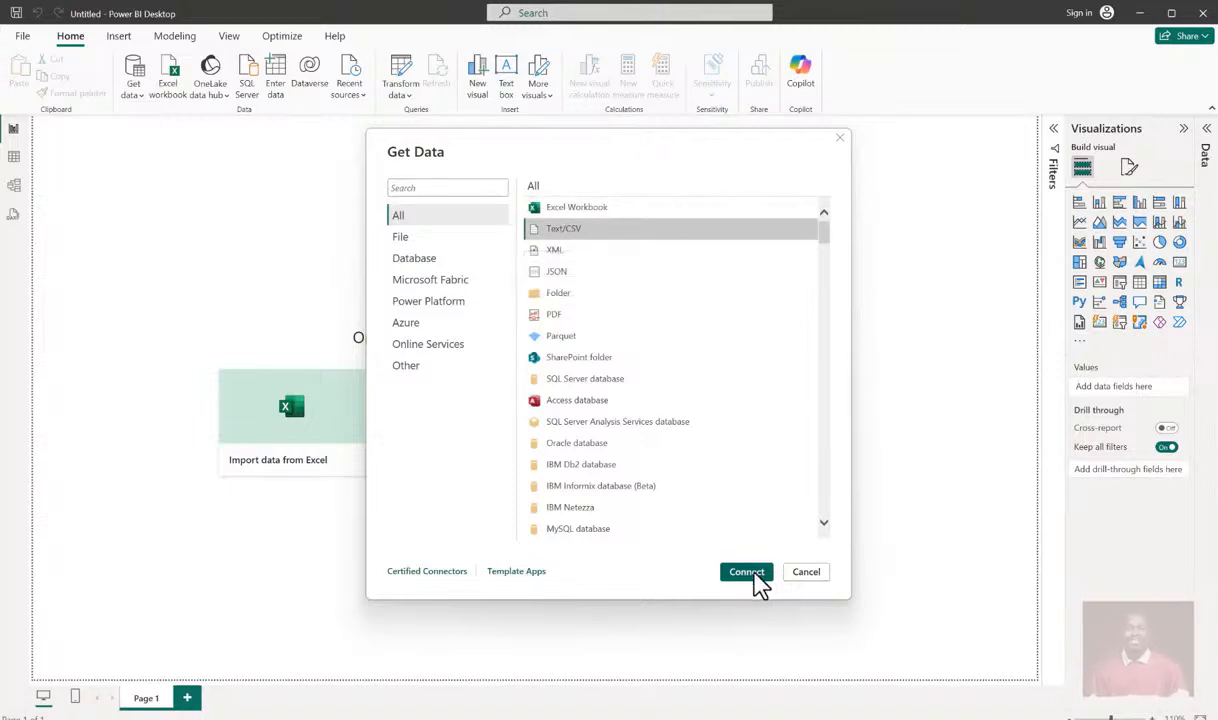
{"action": "left_click", "coordinate": [749, 576]}
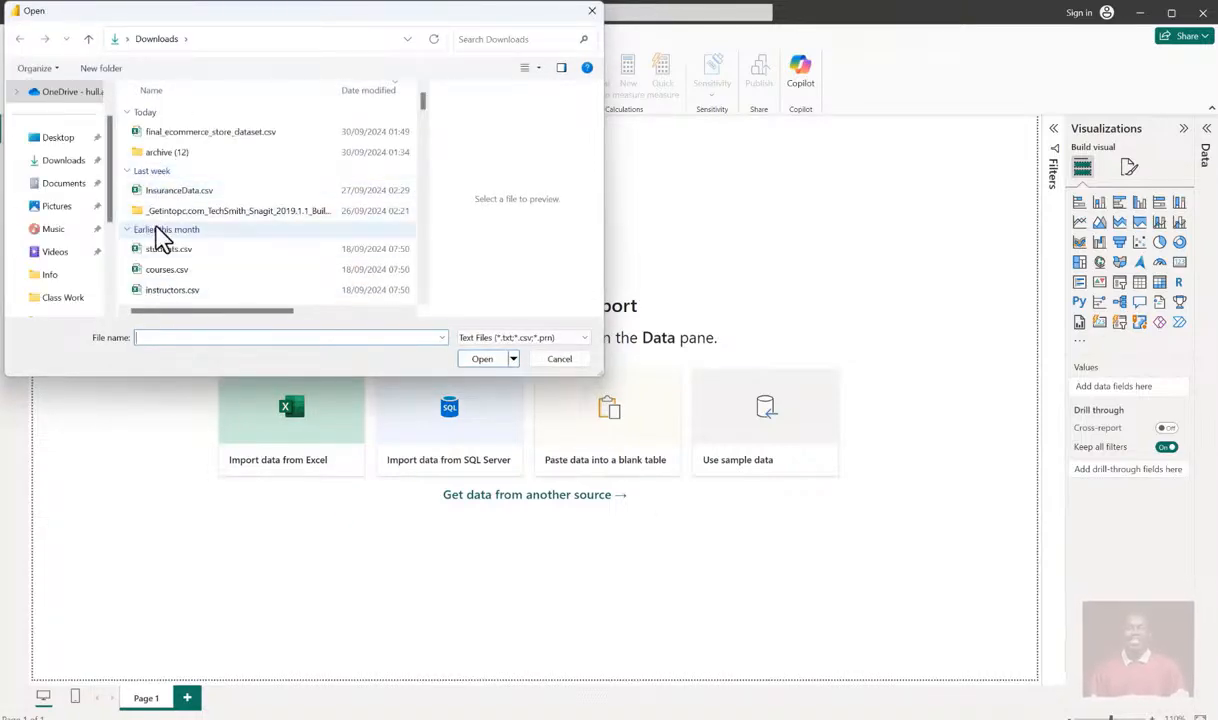
Open students.csv from the Cohort 4.0 folder inside Documents > Internship Tekskillup.
{"action": "left_click", "coordinate": [68, 196]}
{"action": "scroll", "coordinate": [179, 226], "scroll_direction": "down", "scroll_amount": 2}
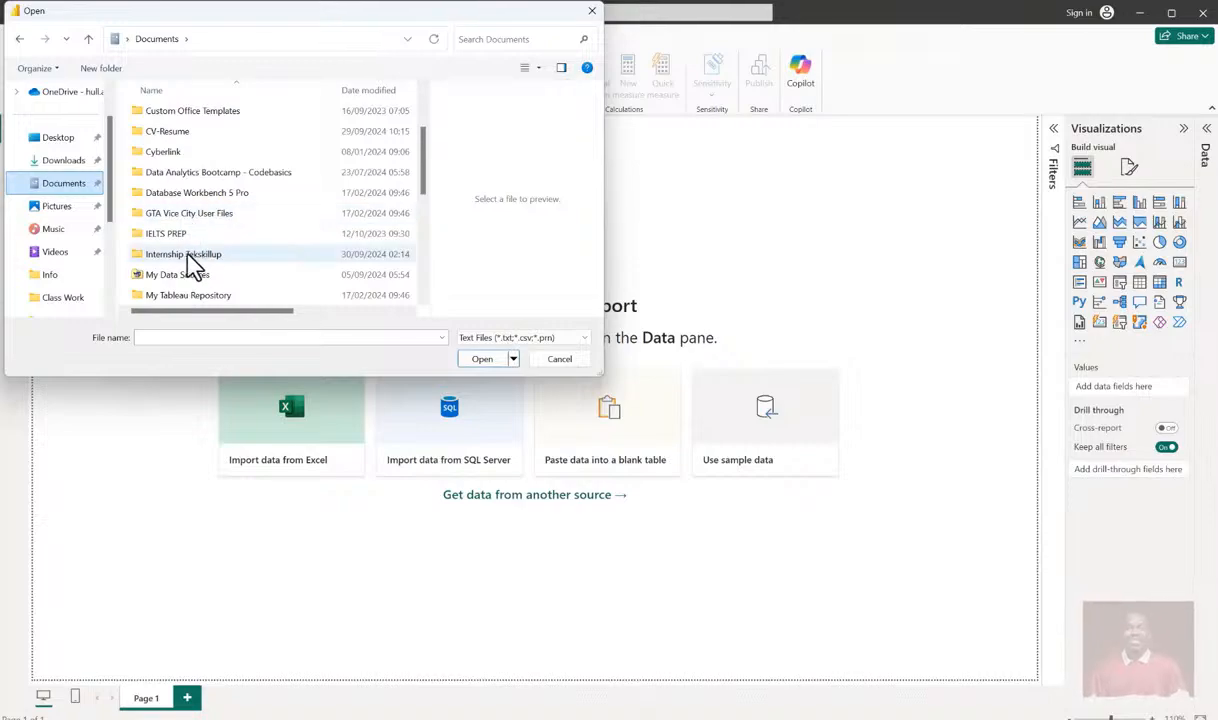
{"action": "double_click", "coordinate": [190, 256]}
{"action": "double_click", "coordinate": [180, 136]}
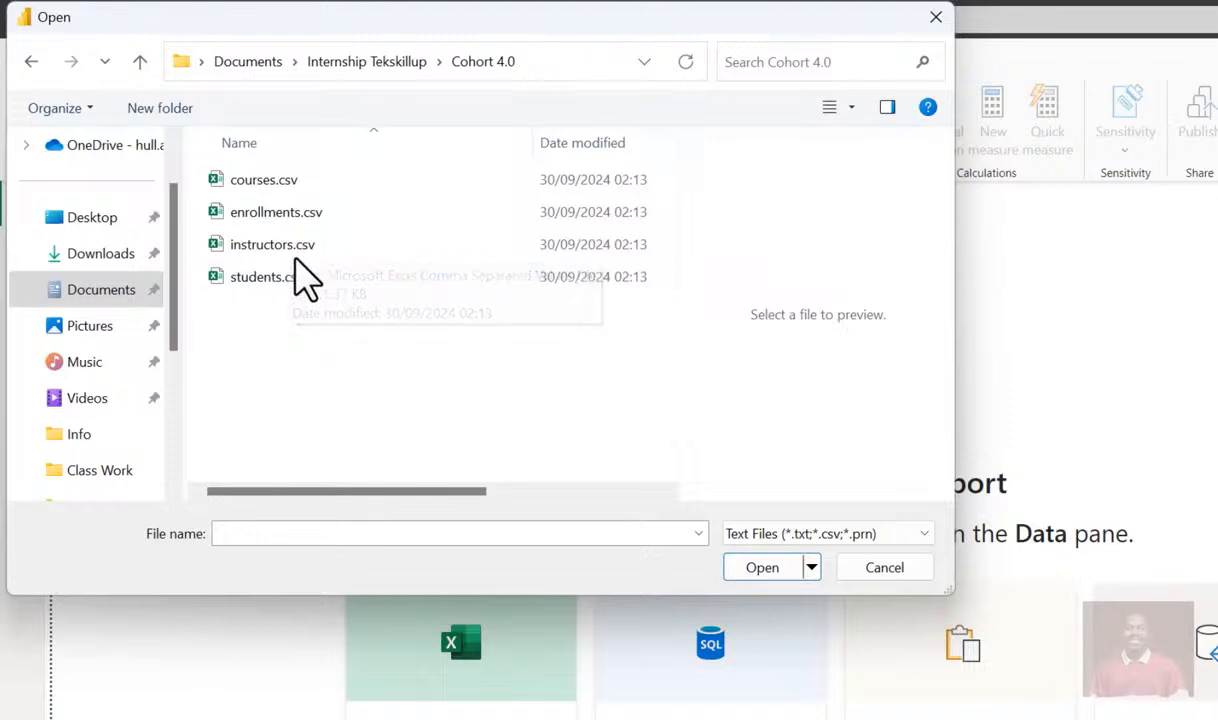
{"action": "left_click", "coordinate": [258, 280]}
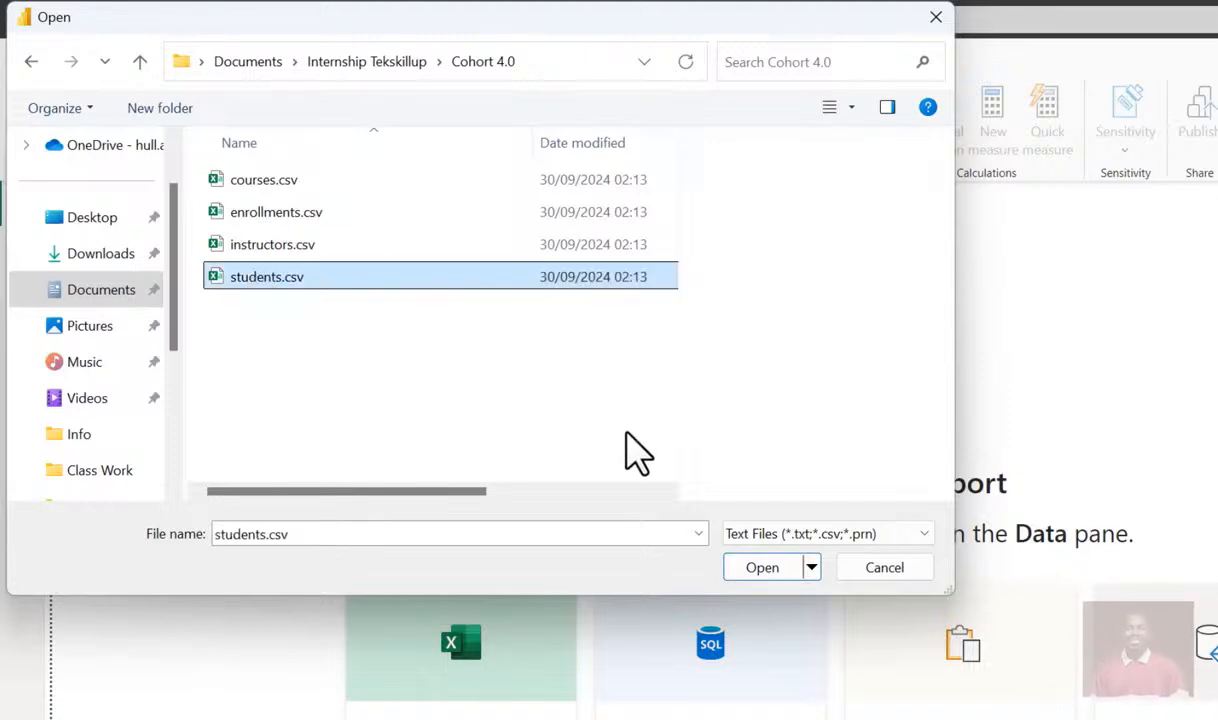
{"action": "left_click", "coordinate": [758, 568]}
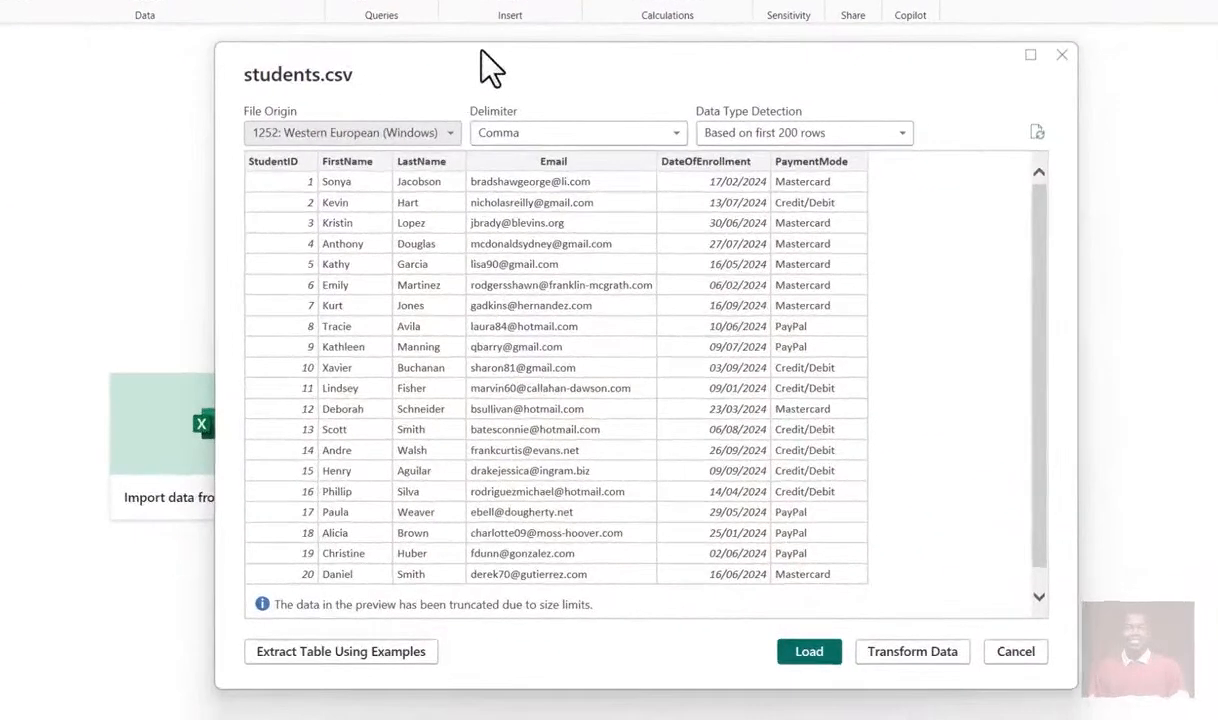
Review the students.csv preview and open the data in Power Query for transformation.
{"action": "left_click_drag", "start_coordinate": [490, 68], "coordinate": [446, 46]}
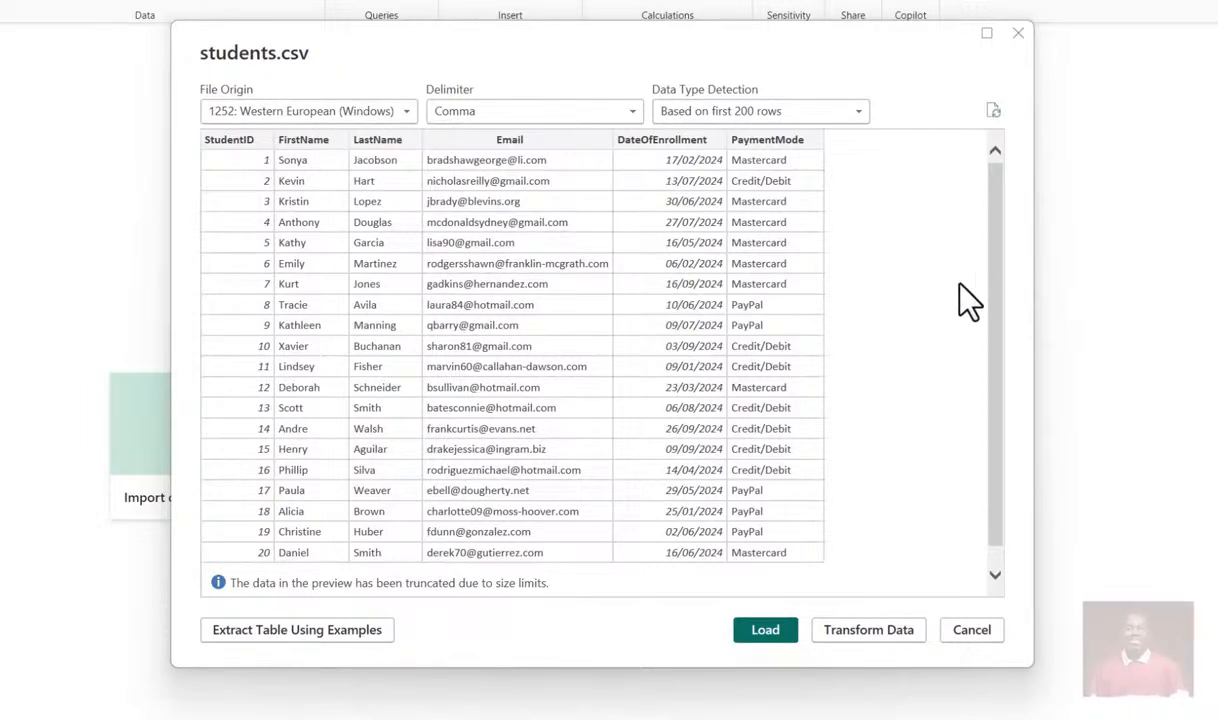
{"action": "scroll", "coordinate": [995, 299], "scroll_direction": "down", "scroll_amount": 1}
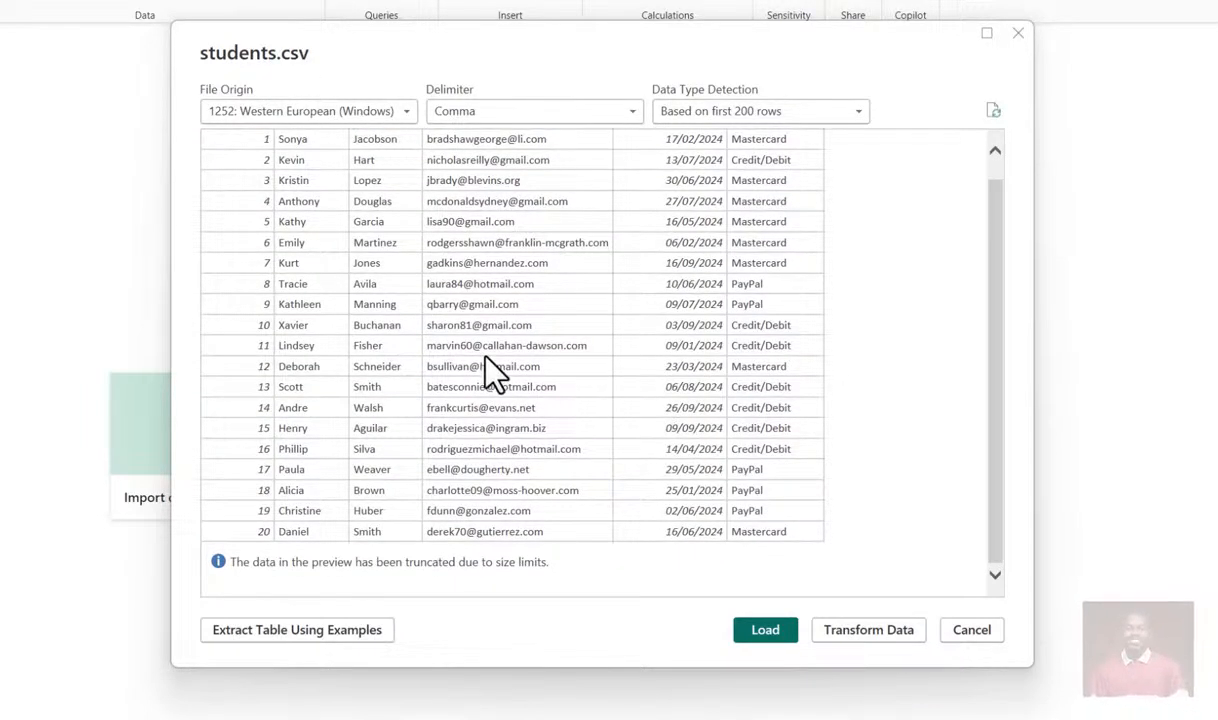
{"action": "scroll", "coordinate": [470, 350], "scroll_direction": "up", "scroll_amount": 1}
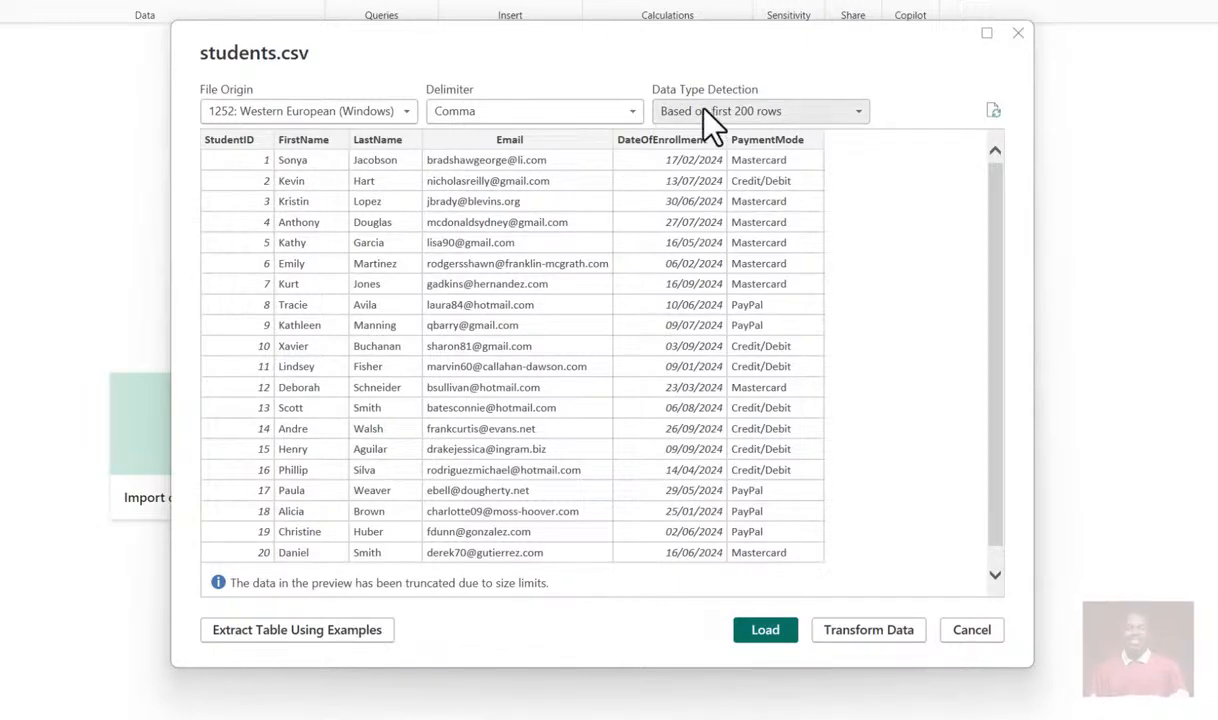
{"action": "scroll", "coordinate": [700, 285], "scroll_direction": "down", "scroll_amount": 1}
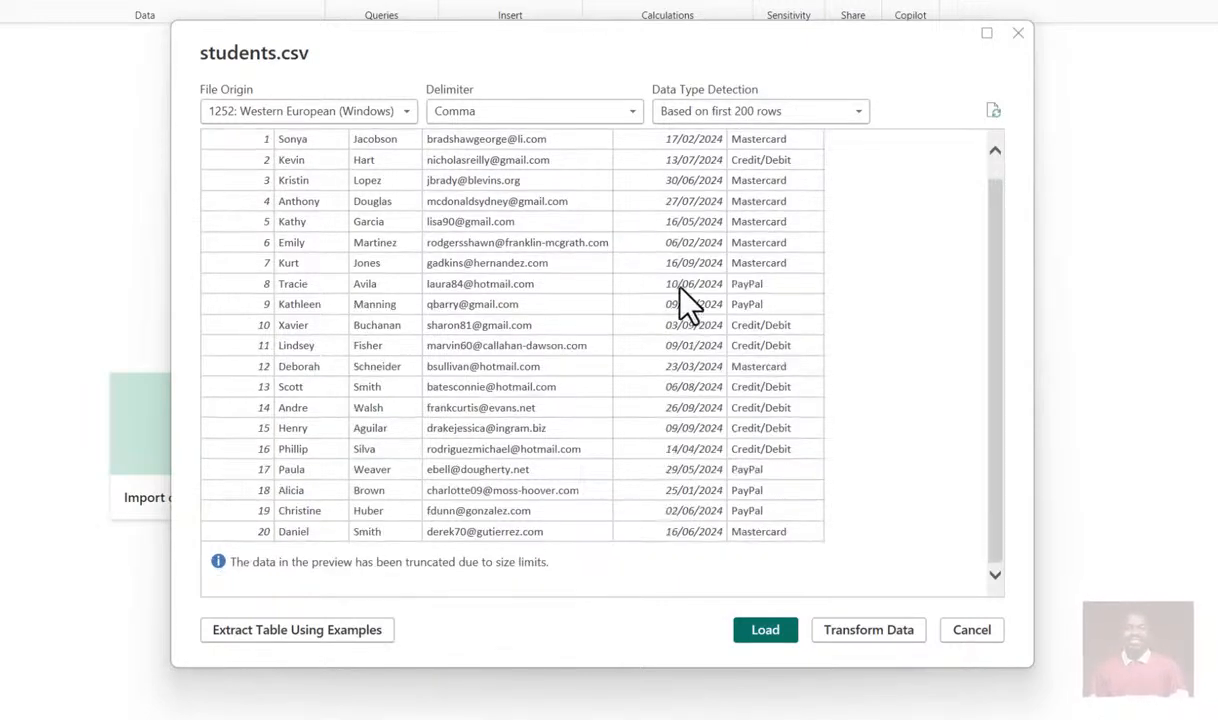
{"action": "left_click", "coordinate": [858, 630]}
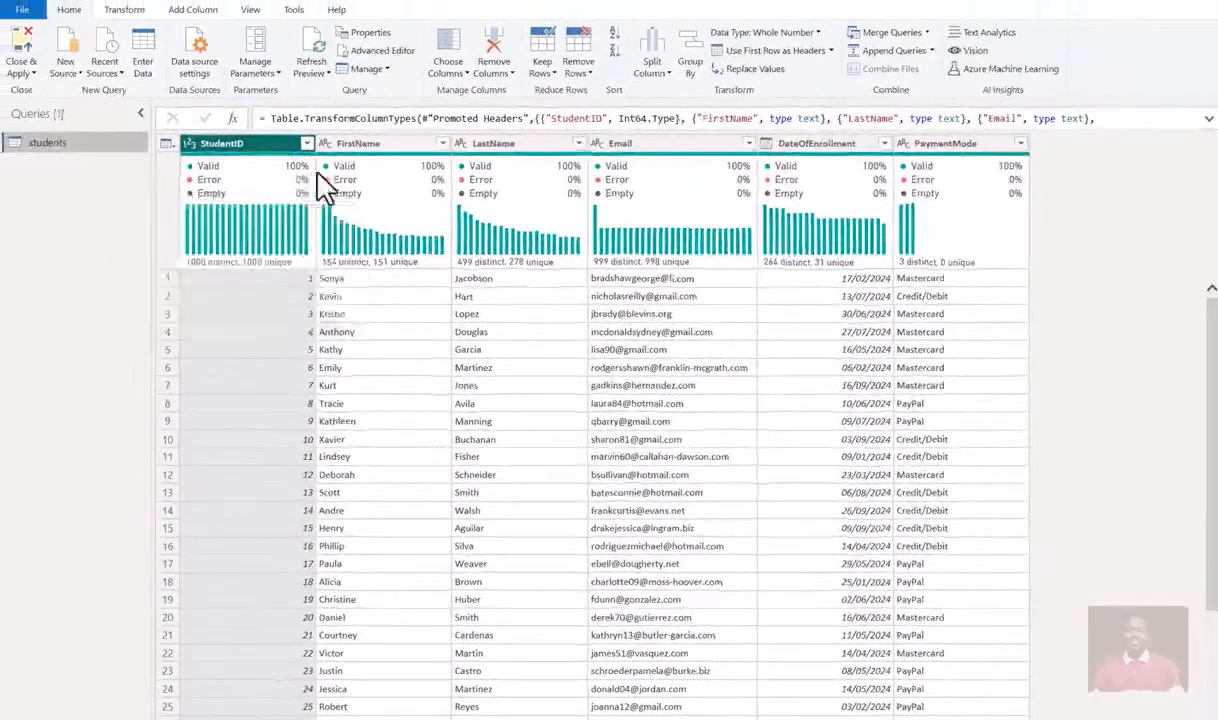
Examine the quality, statistics and value distribution of each column in the students query, from StudentID to PaymentMode.
{"action": "mouse_move", "coordinate": [200, 93]}
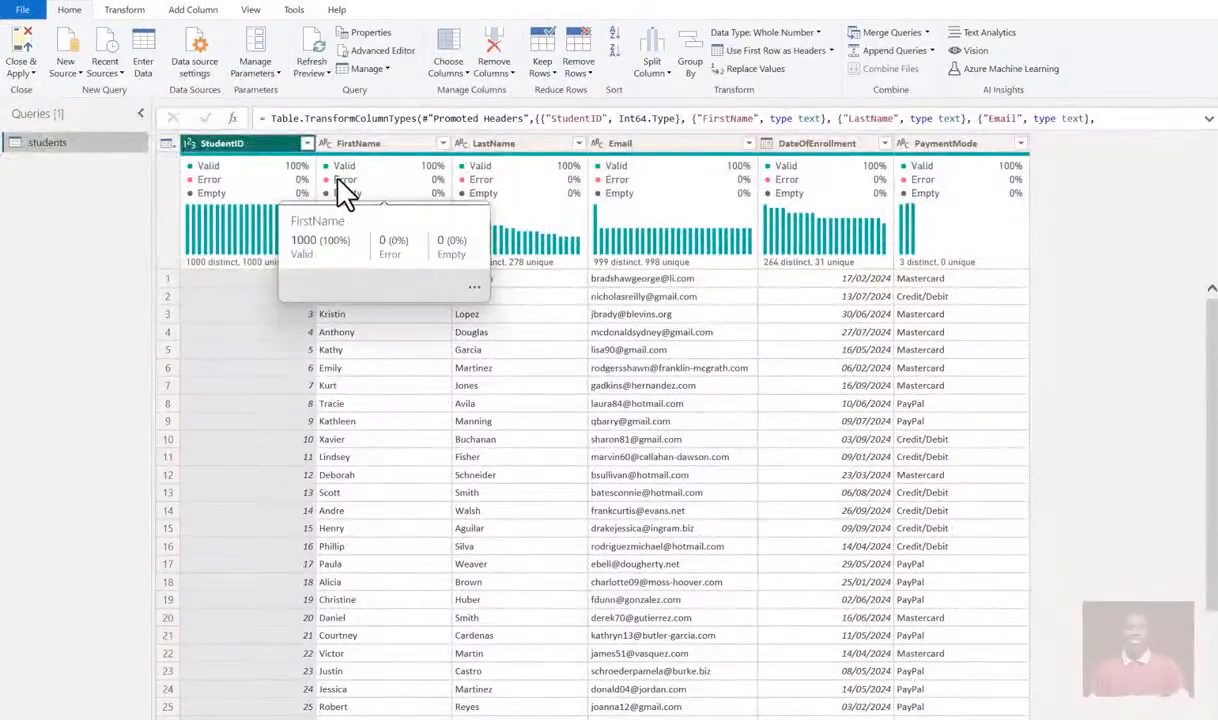
{"action": "mouse_move", "coordinate": [253, 204]}
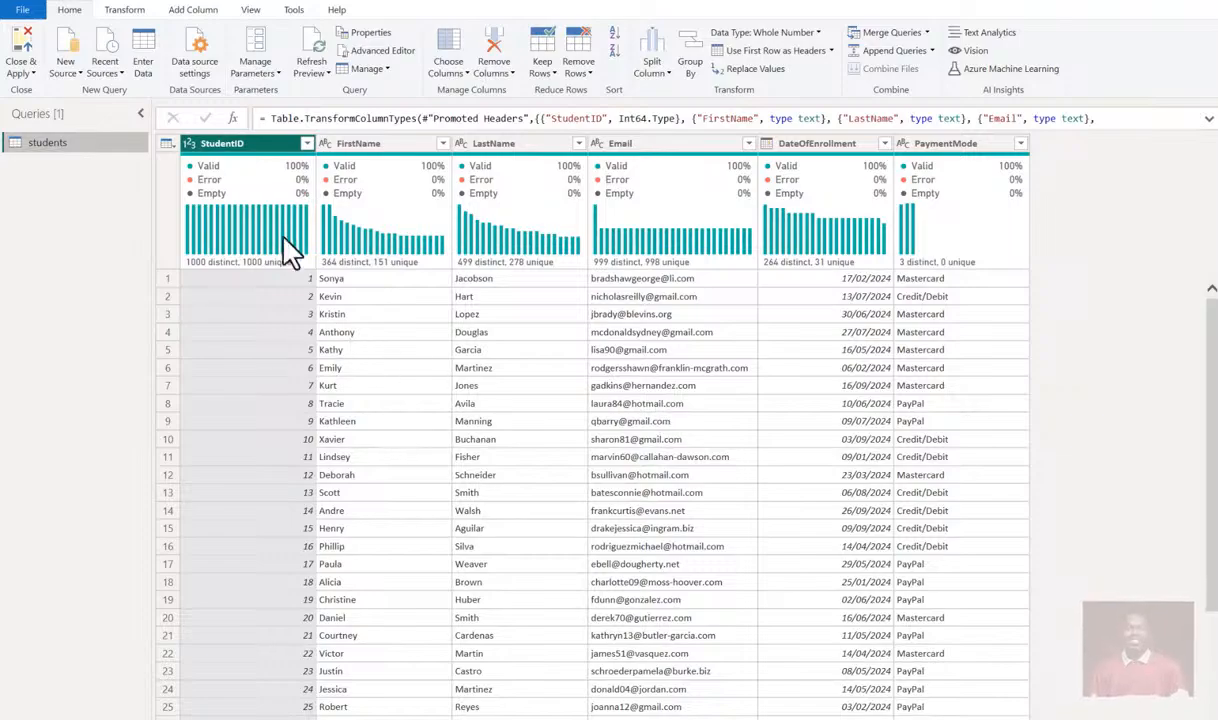
{"action": "left_click", "coordinate": [243, 184]}
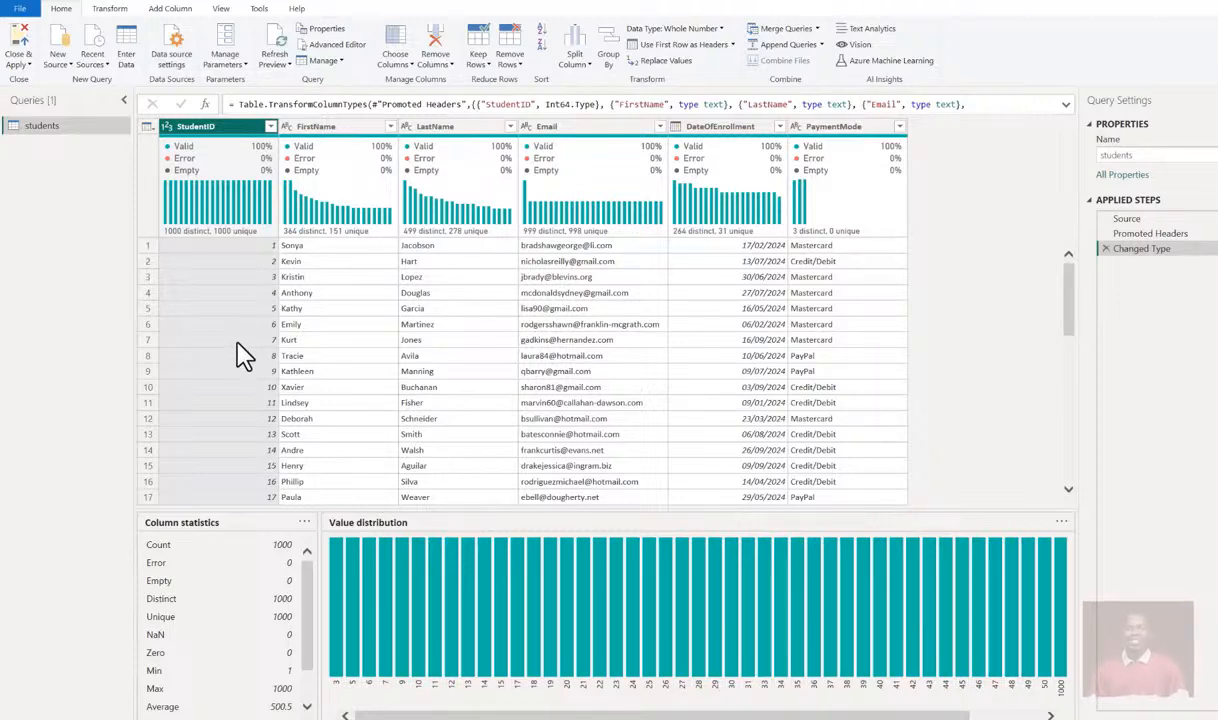
{"action": "left_click", "coordinate": [340, 130]}
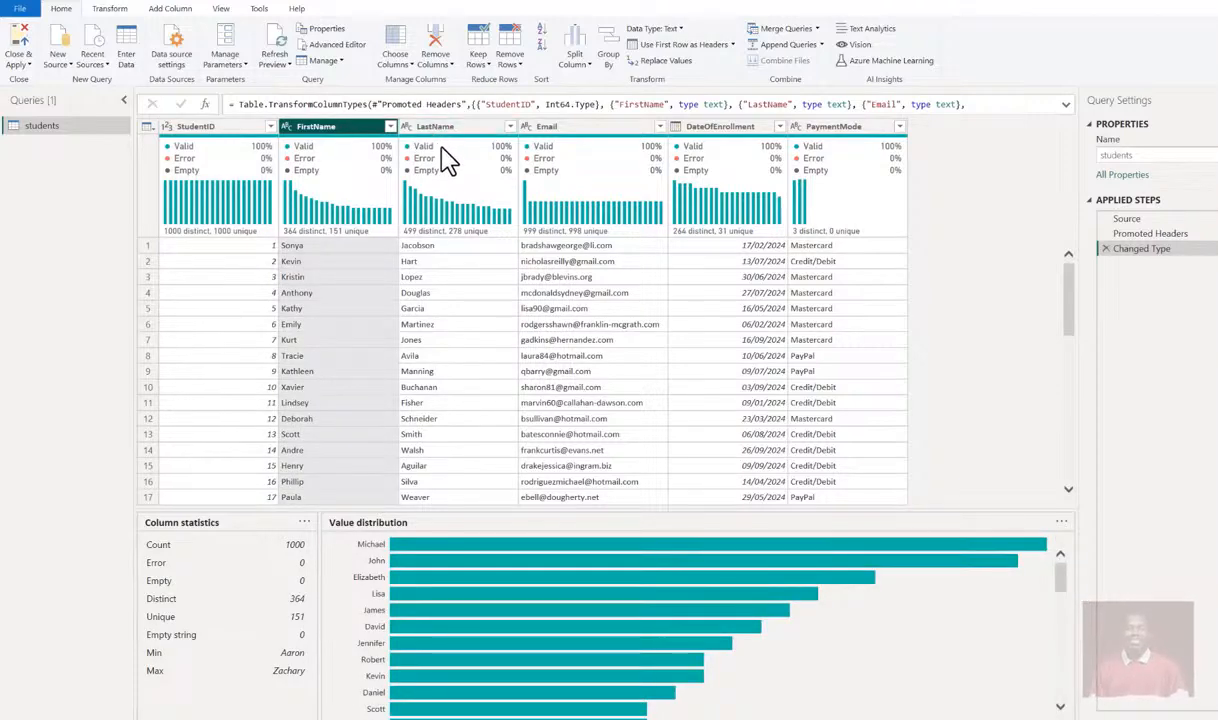
{"action": "left_click", "coordinate": [443, 128]}
{"action": "left_click", "coordinate": [560, 128]}
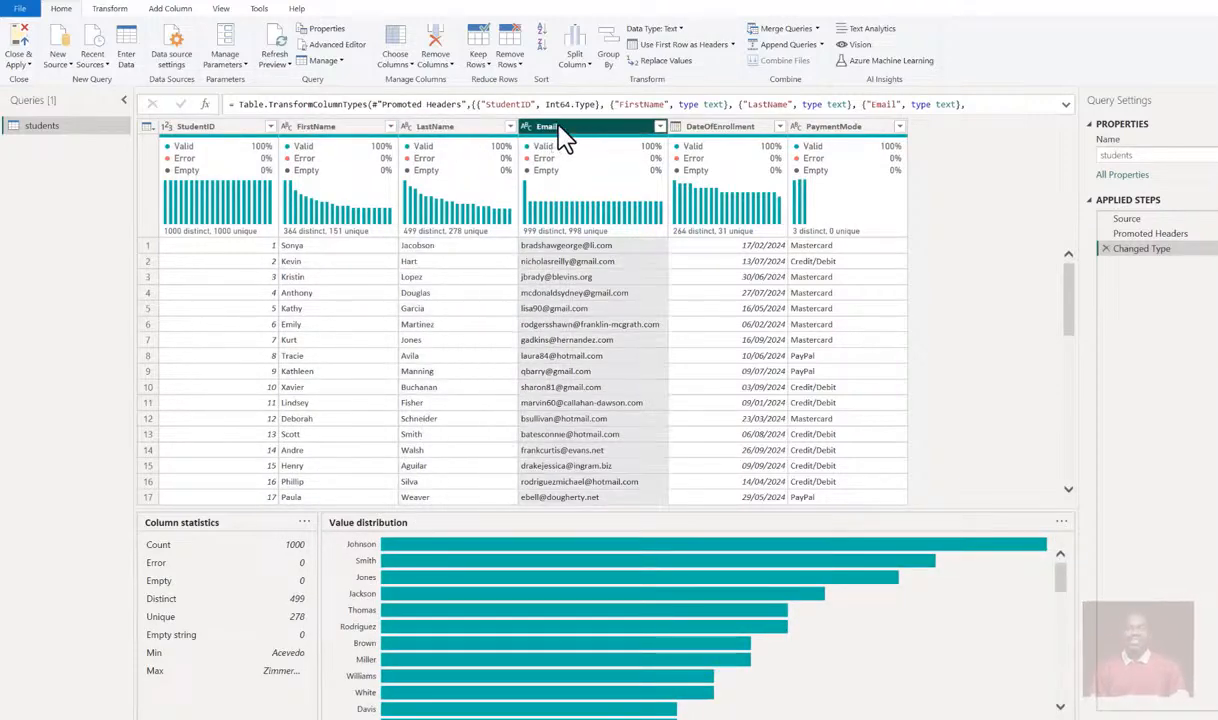
{"action": "left_click", "coordinate": [705, 130]}
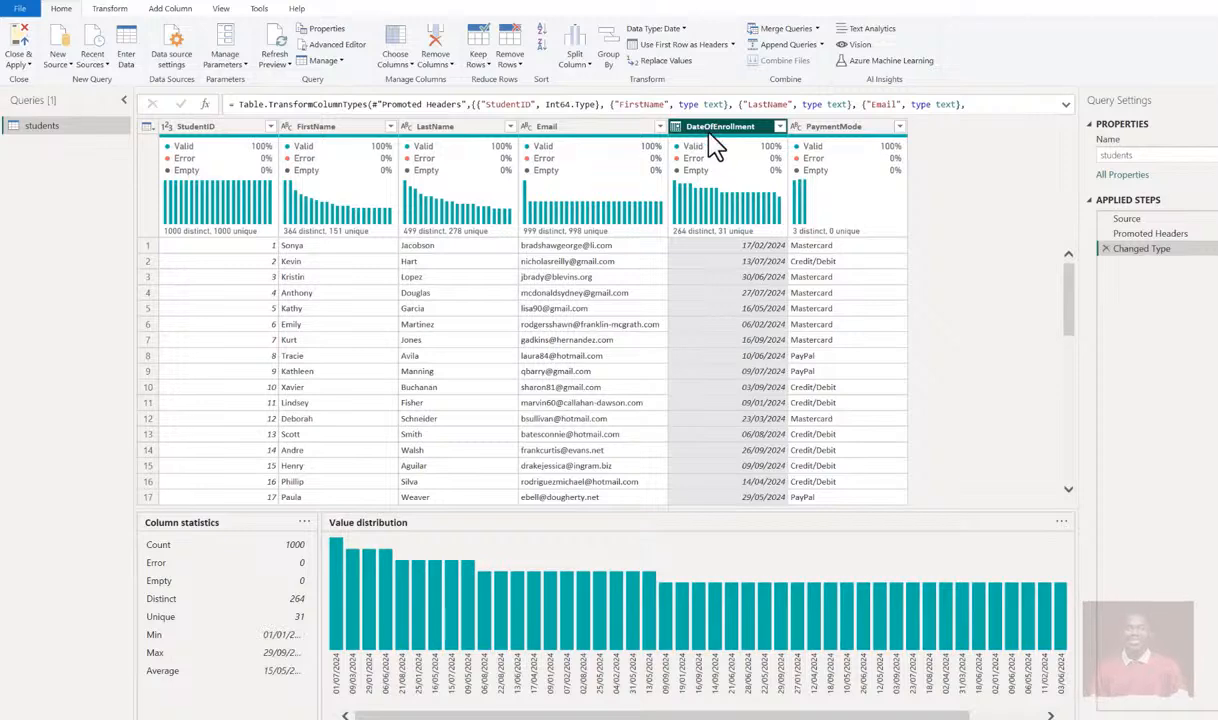
{"action": "left_click", "coordinate": [835, 128]}
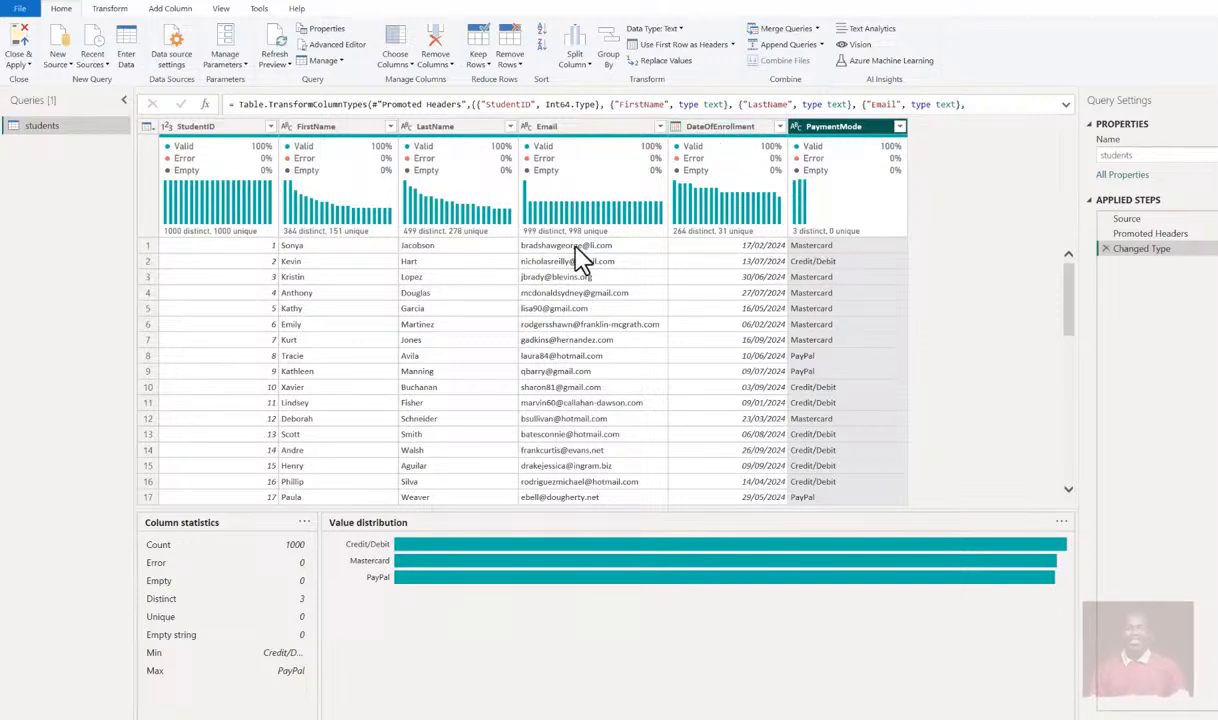
{"action": "mouse_move", "coordinate": [556, 211]}
{"action": "left_click", "coordinate": [197, 128]}
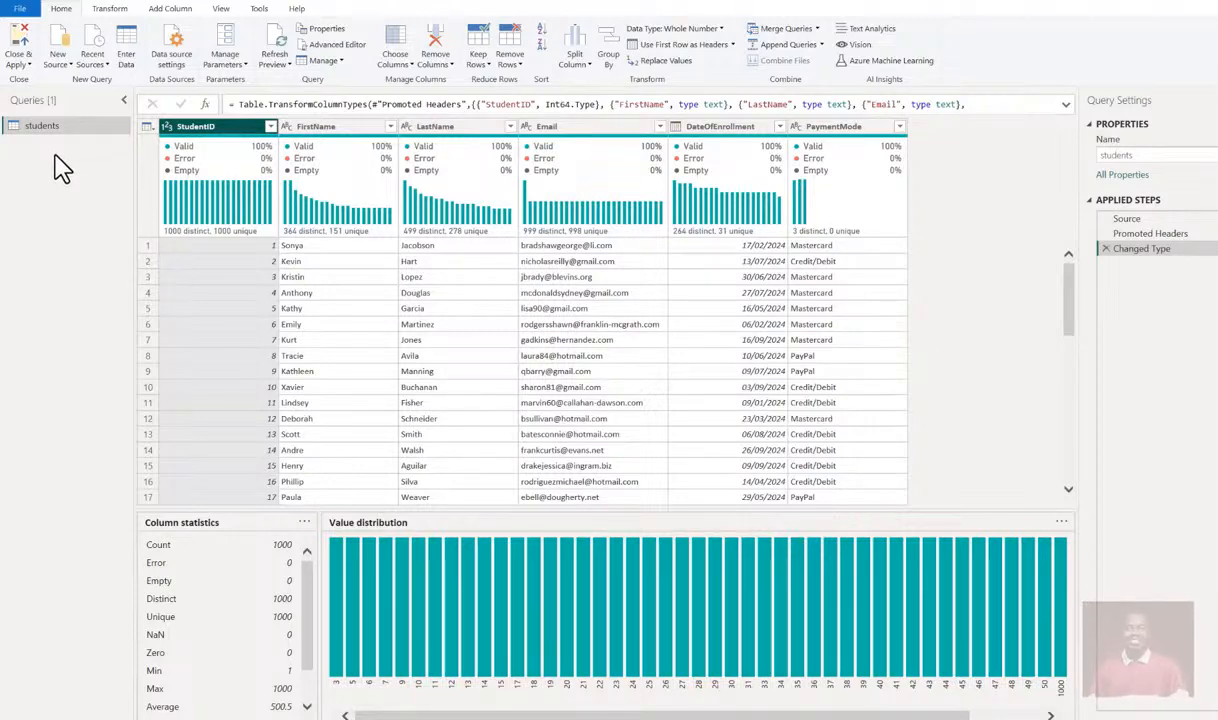
Add courses.csv from the Cohort 4.0 folder as a new Text/CSV query.
{"action": "left_click", "coordinate": [62, 62]}
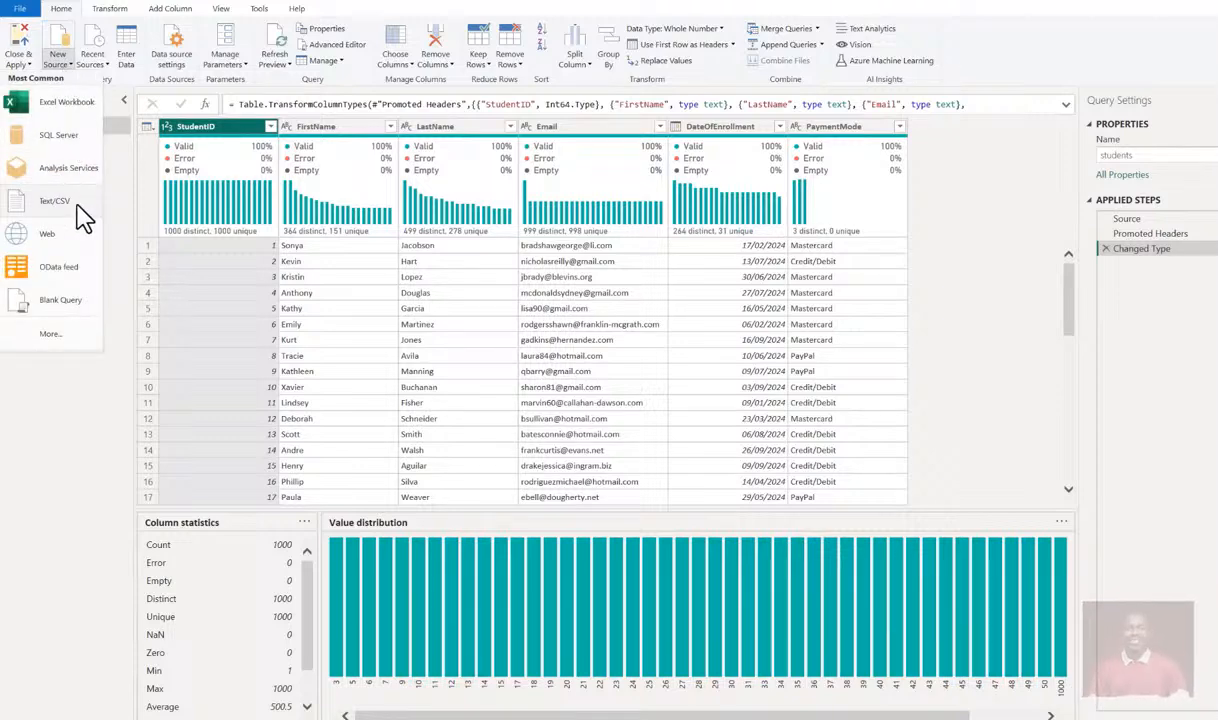
{"action": "left_click", "coordinate": [48, 212]}
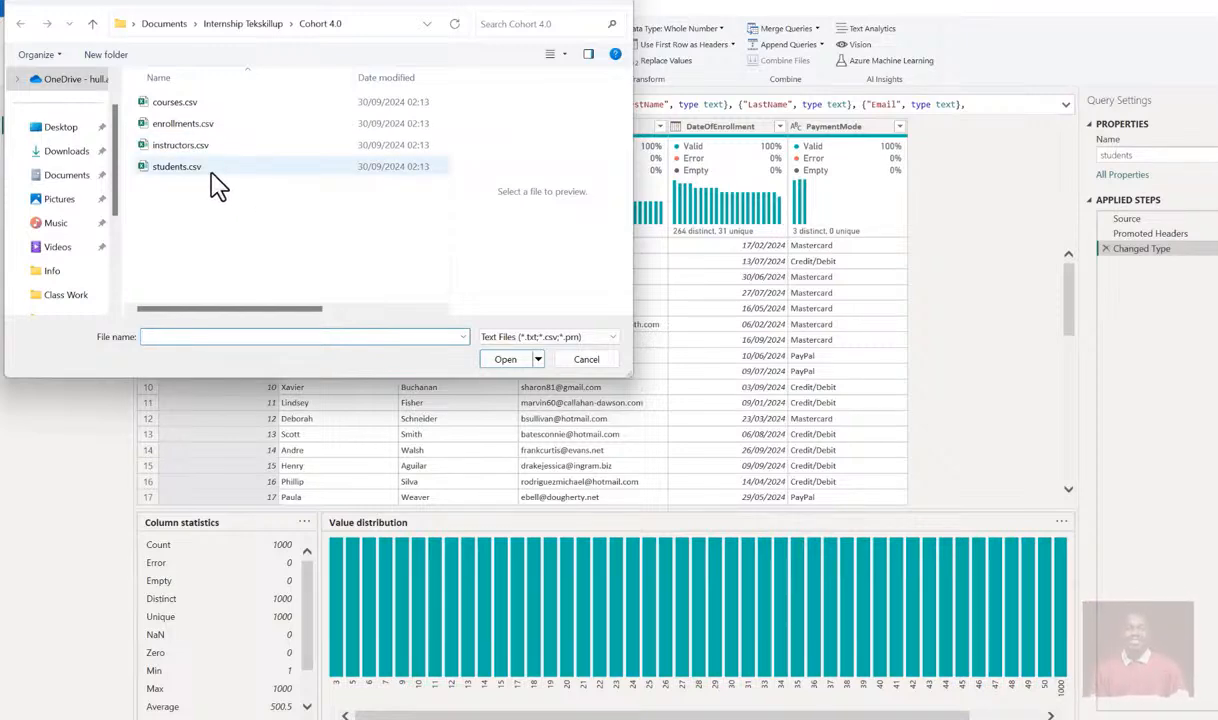
{"action": "left_click", "coordinate": [165, 104]}
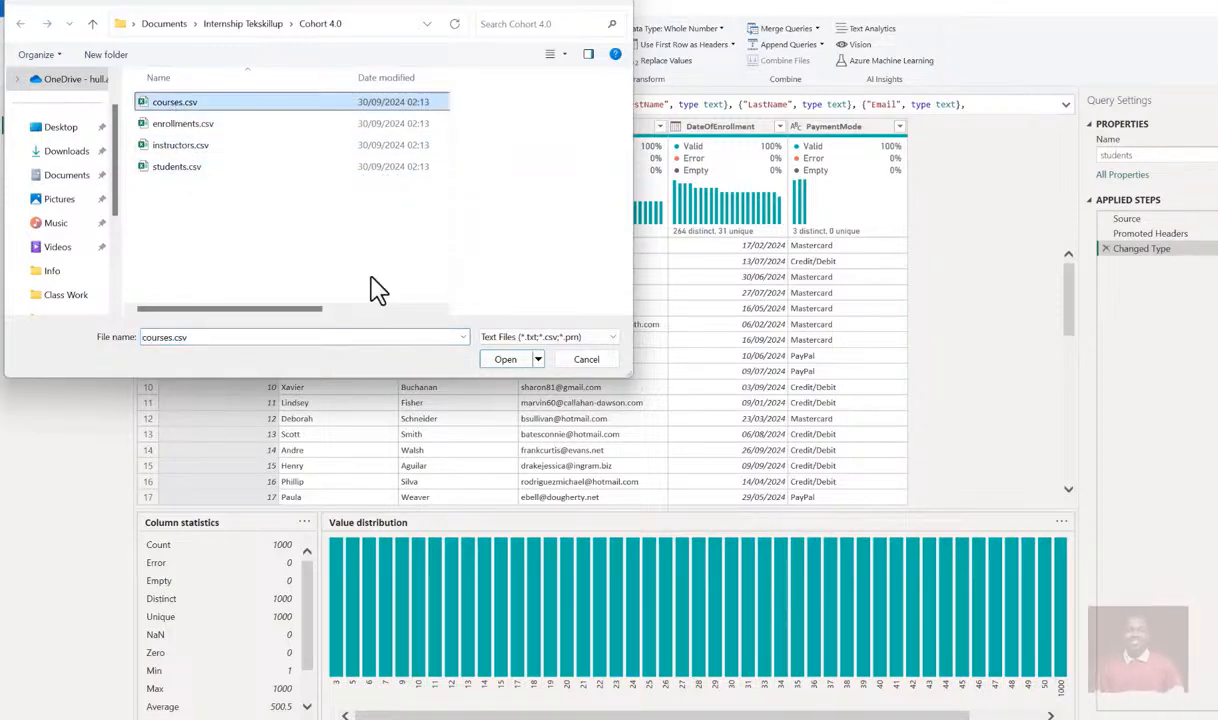
{"action": "left_click", "coordinate": [507, 360]}
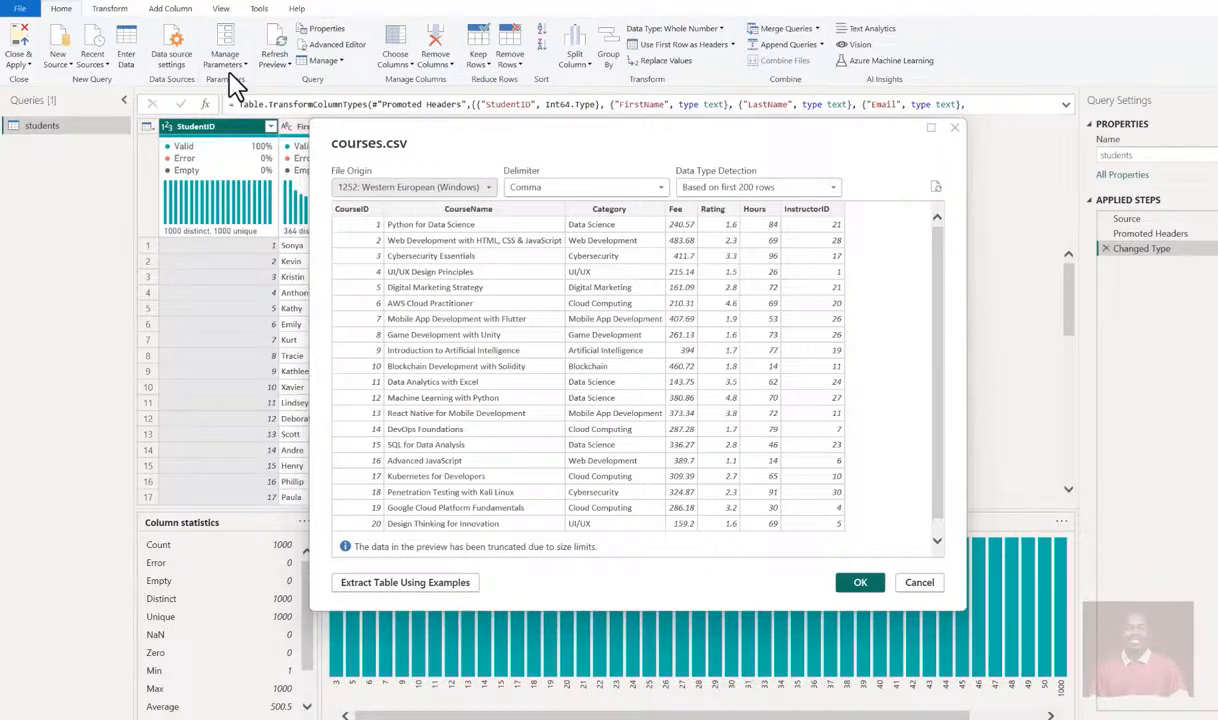
{"action": "left_click", "coordinate": [860, 584]}
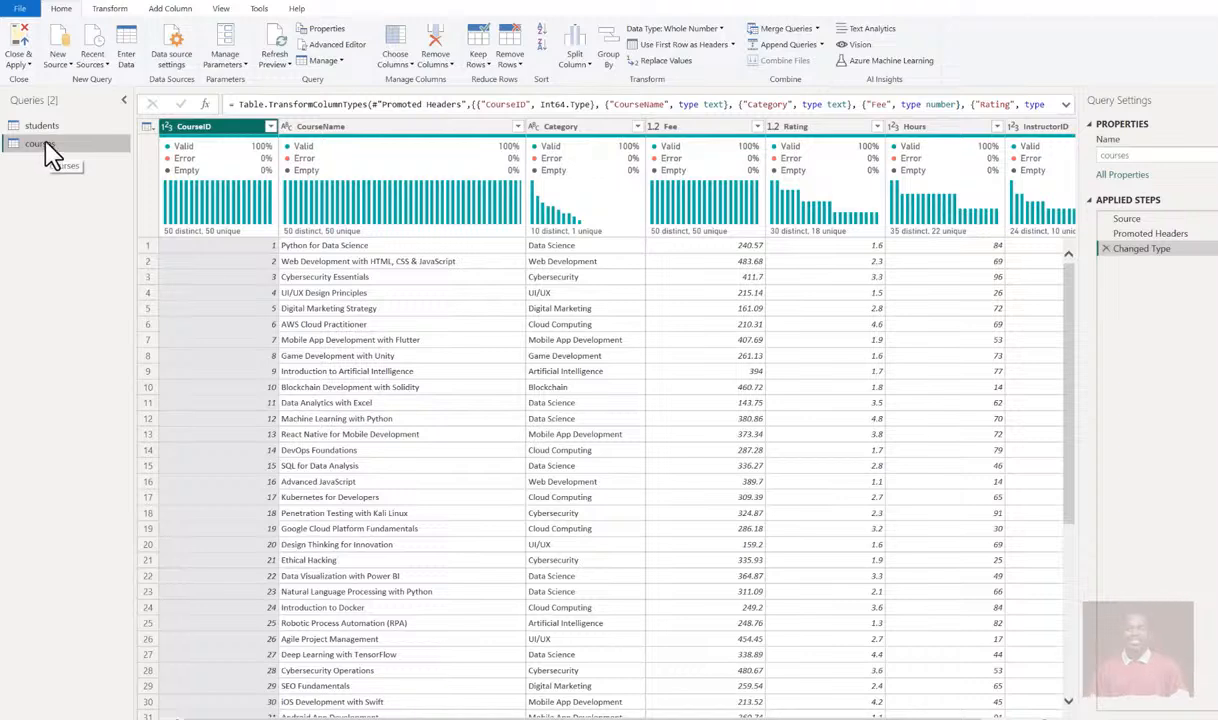
Toggle the Column profile and Column distribution previews off and back on while viewing the CourseID column of the courses query.
{"action": "left_click", "coordinate": [201, 150]}
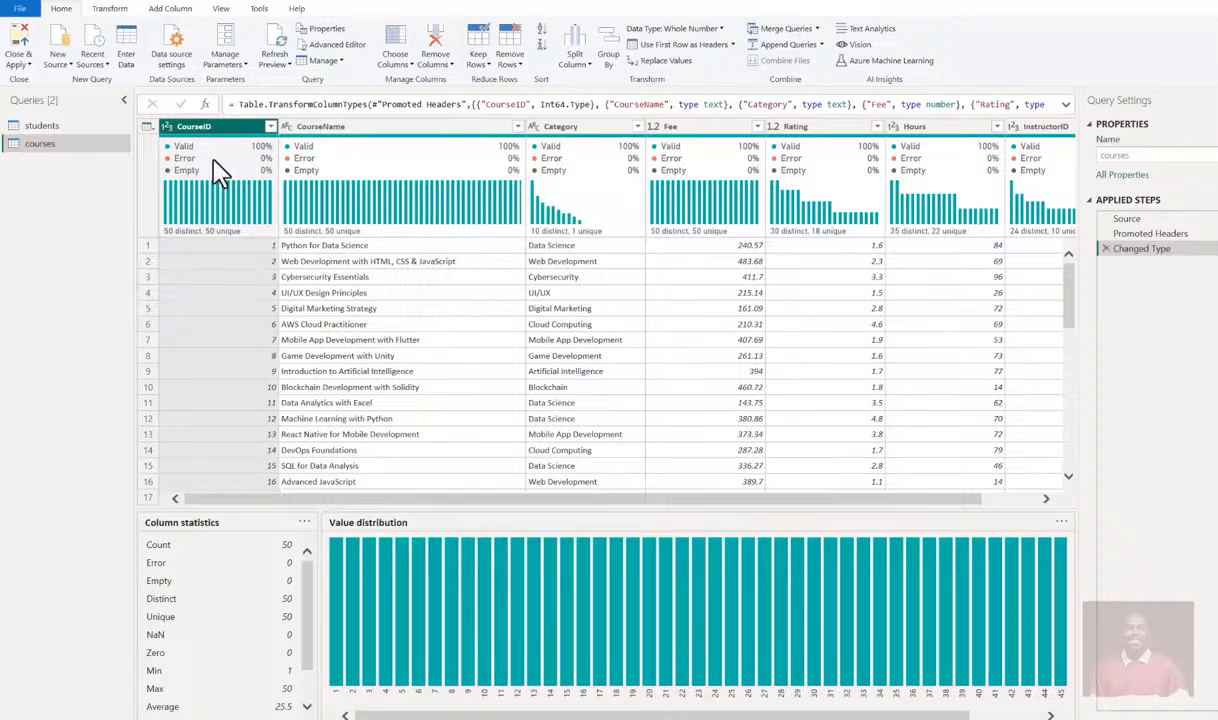
{"action": "left_click", "coordinate": [214, 9]}
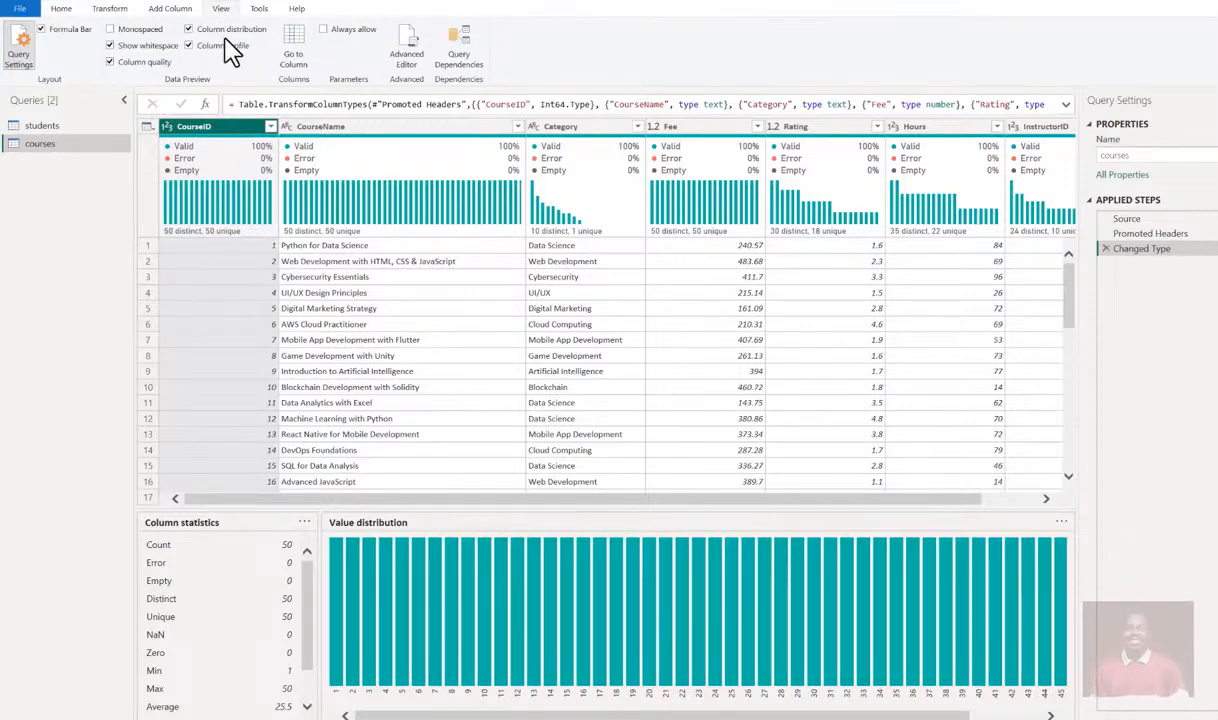
{"action": "left_click", "coordinate": [190, 46]}
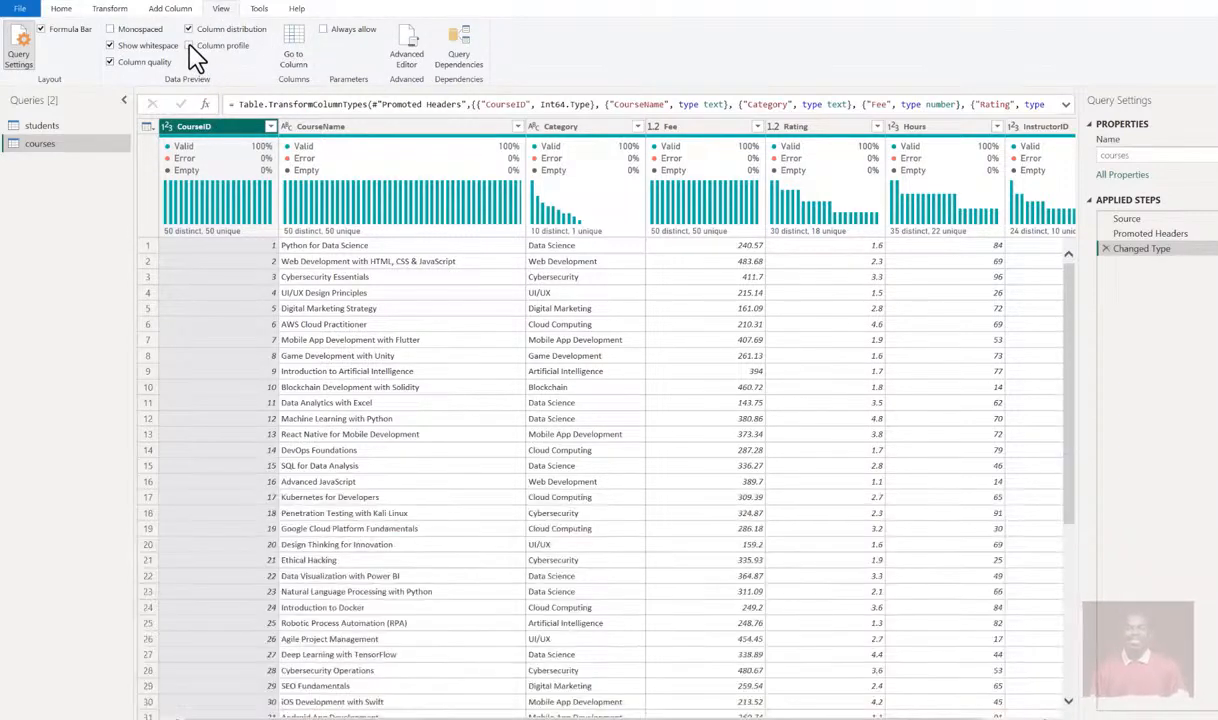
{"action": "left_click", "coordinate": [190, 46]}
{"action": "left_click", "coordinate": [190, 29]}
{"action": "left_click", "coordinate": [190, 29]}
Examine the courses query's column quality, value distributions and rows, from CourseID through InstructorID.
{"action": "mouse_move", "coordinate": [226, 232]}
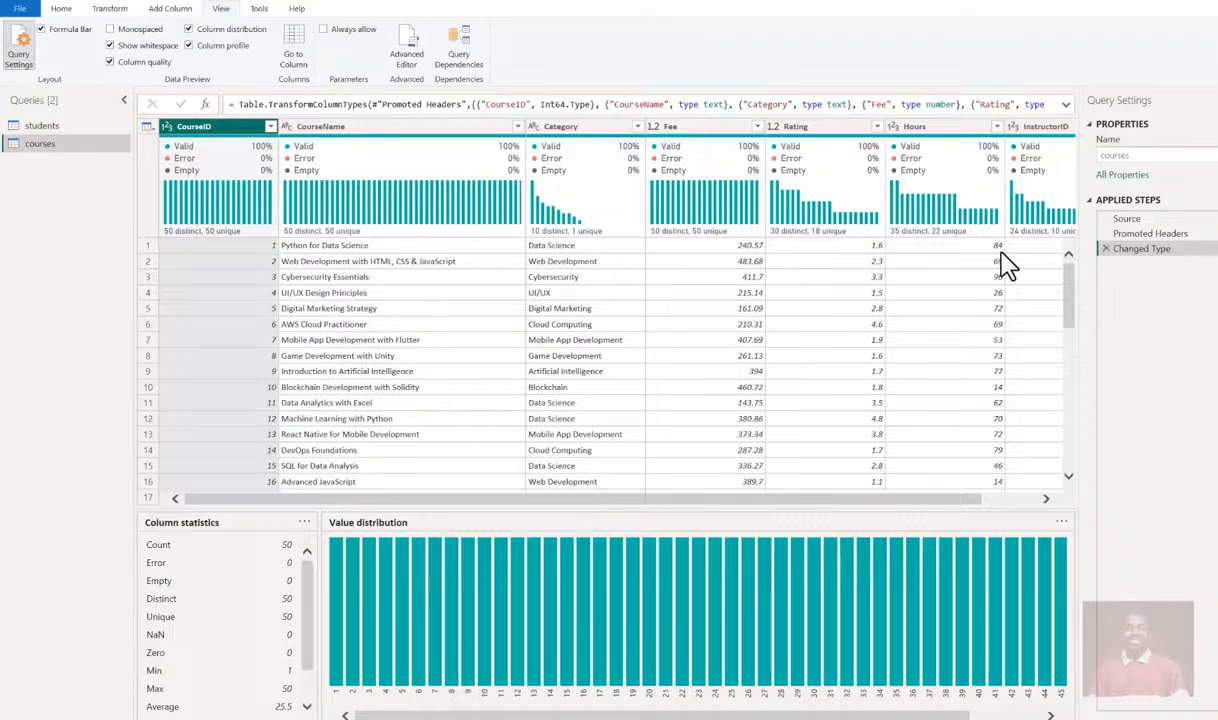
{"action": "left_click", "coordinate": [1018, 499]}
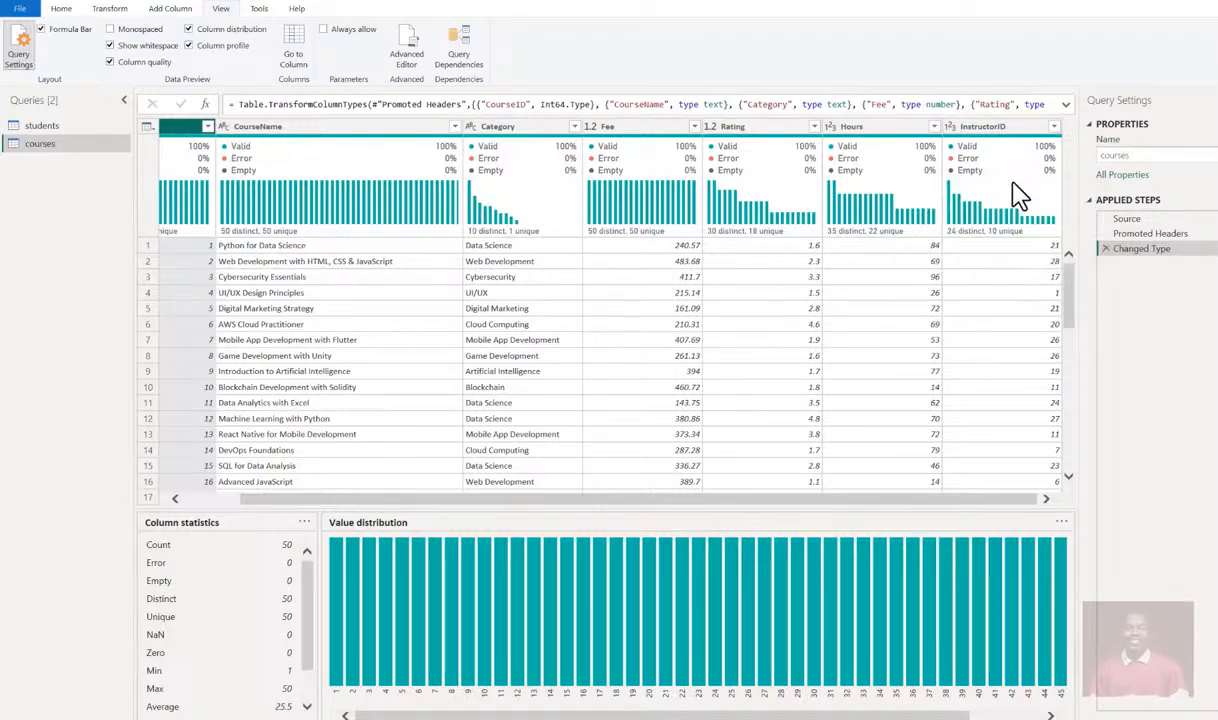
{"action": "mouse_move", "coordinate": [1025, 218]}
{"action": "scroll", "coordinate": [862, 500], "scroll_direction": "left", "scroll_amount": 2}
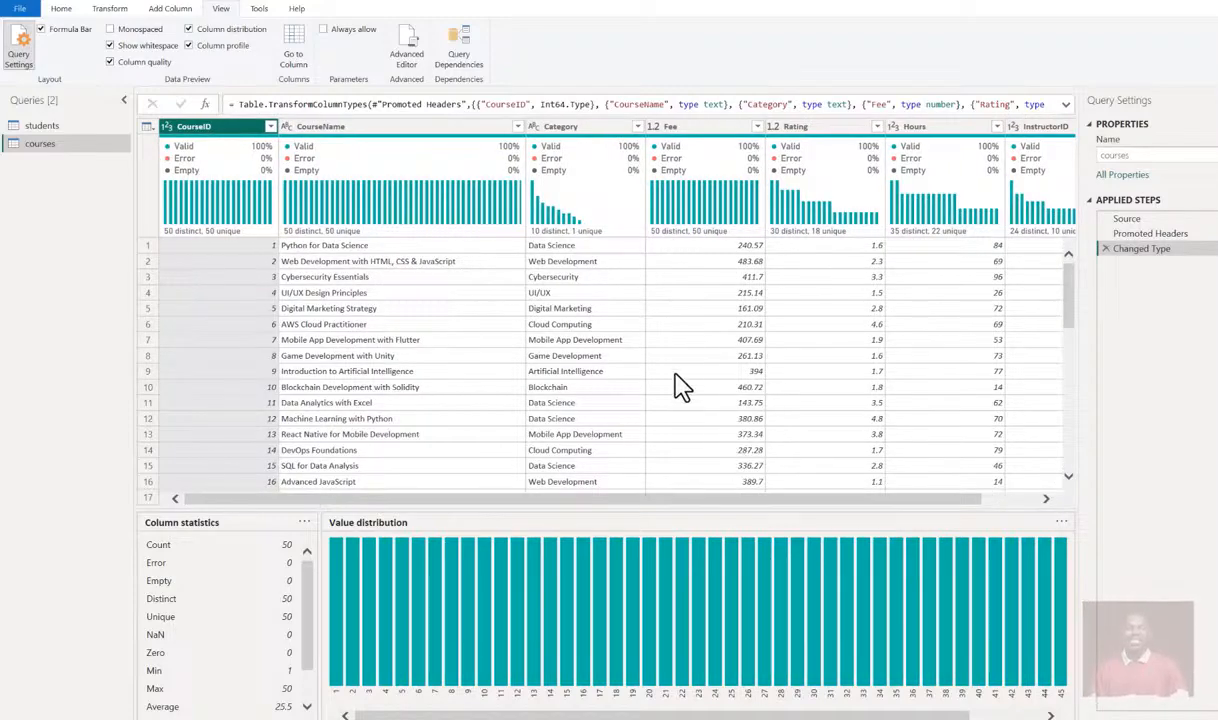
{"action": "scroll", "coordinate": [505, 362], "scroll_direction": "down", "scroll_amount": 5}
{"action": "scroll", "coordinate": [508, 364], "scroll_direction": "down", "scroll_amount": 5}
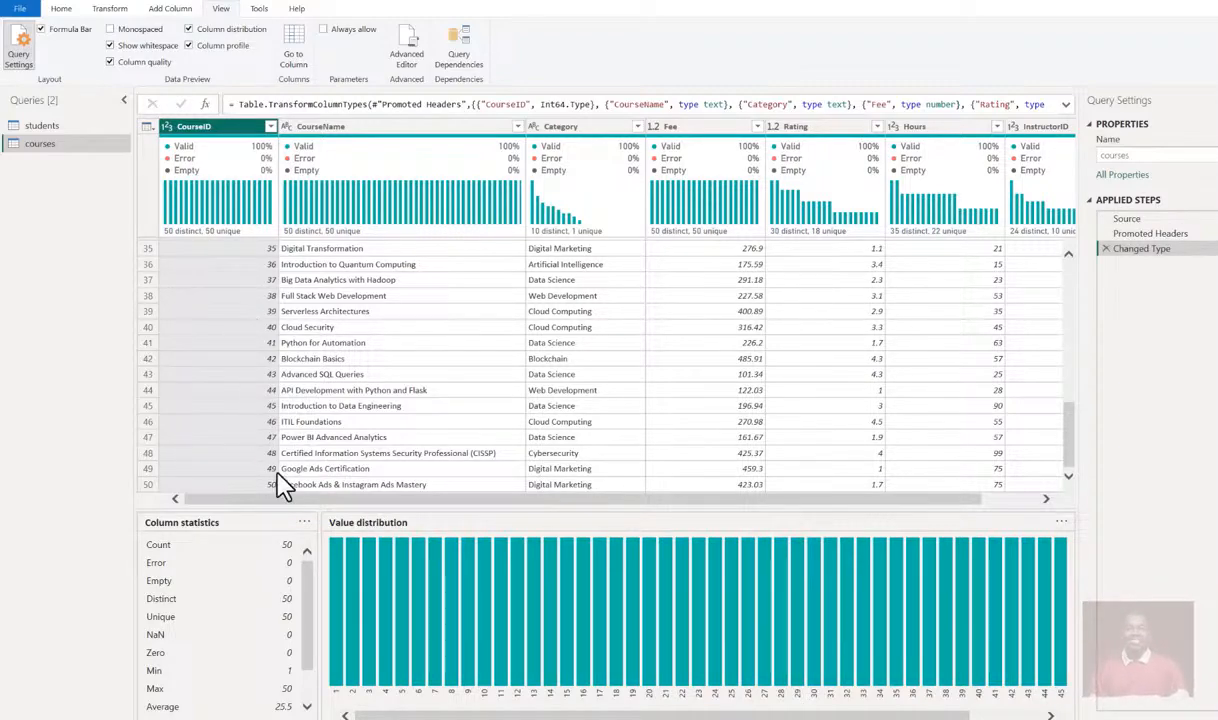
{"action": "scroll", "coordinate": [265, 378], "scroll_direction": "up", "scroll_amount": 4}
{"action": "scroll", "coordinate": [265, 378], "scroll_direction": "up", "scroll_amount": 7}
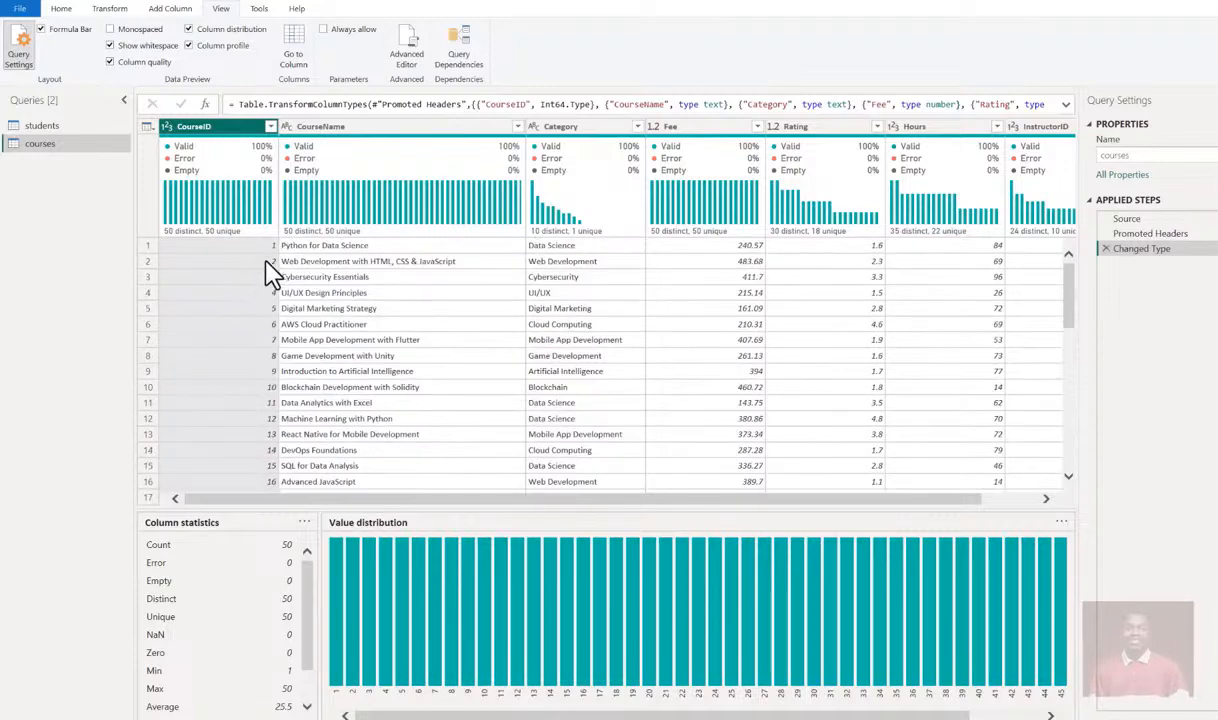
{"action": "scroll", "coordinate": [275, 265], "scroll_direction": "down", "scroll_amount": 11}
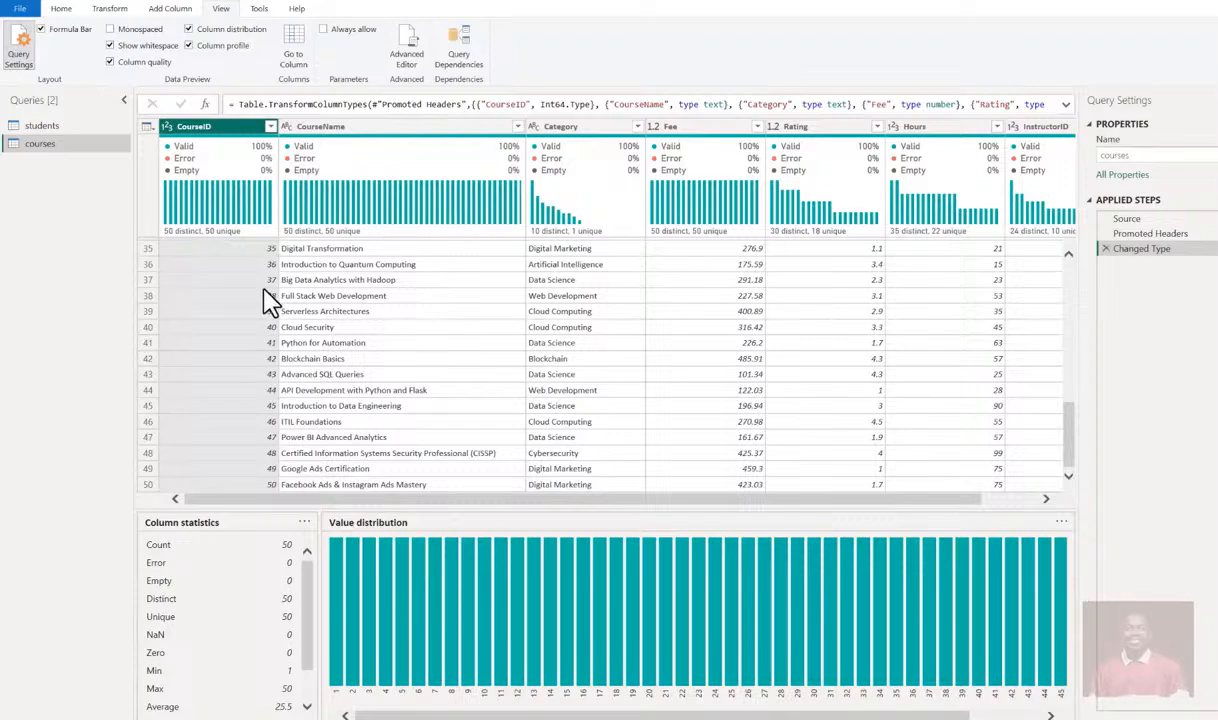
{"action": "scroll", "coordinate": [305, 295], "scroll_direction": "up", "scroll_amount": 3}
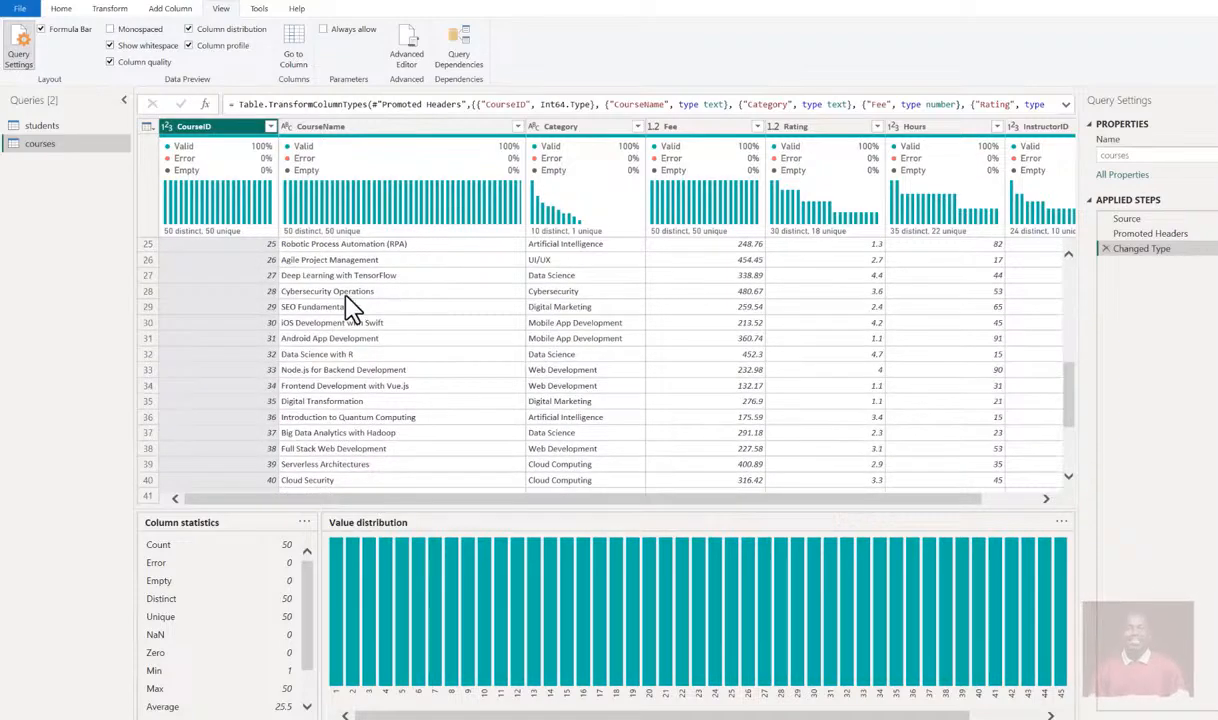
{"action": "scroll", "coordinate": [560, 262], "scroll_direction": "up", "scroll_amount": 2}
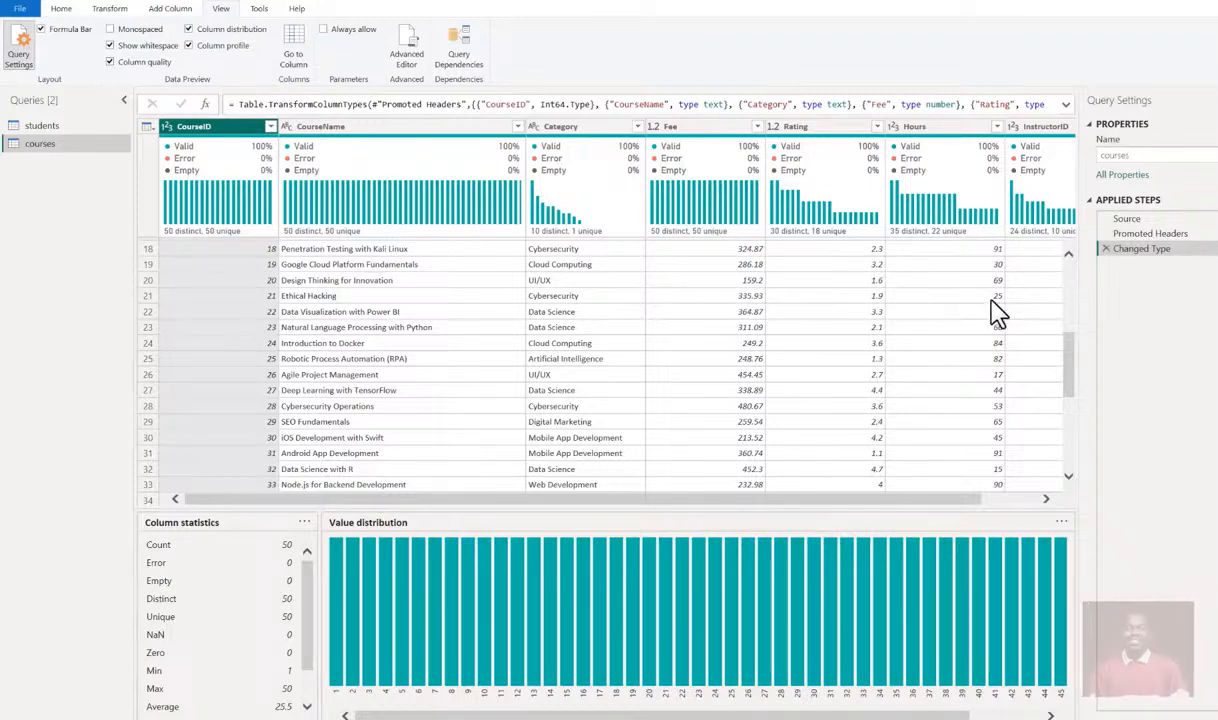
{"action": "left_click_drag", "start_coordinate": [955, 505], "coordinate": [1036, 508]}
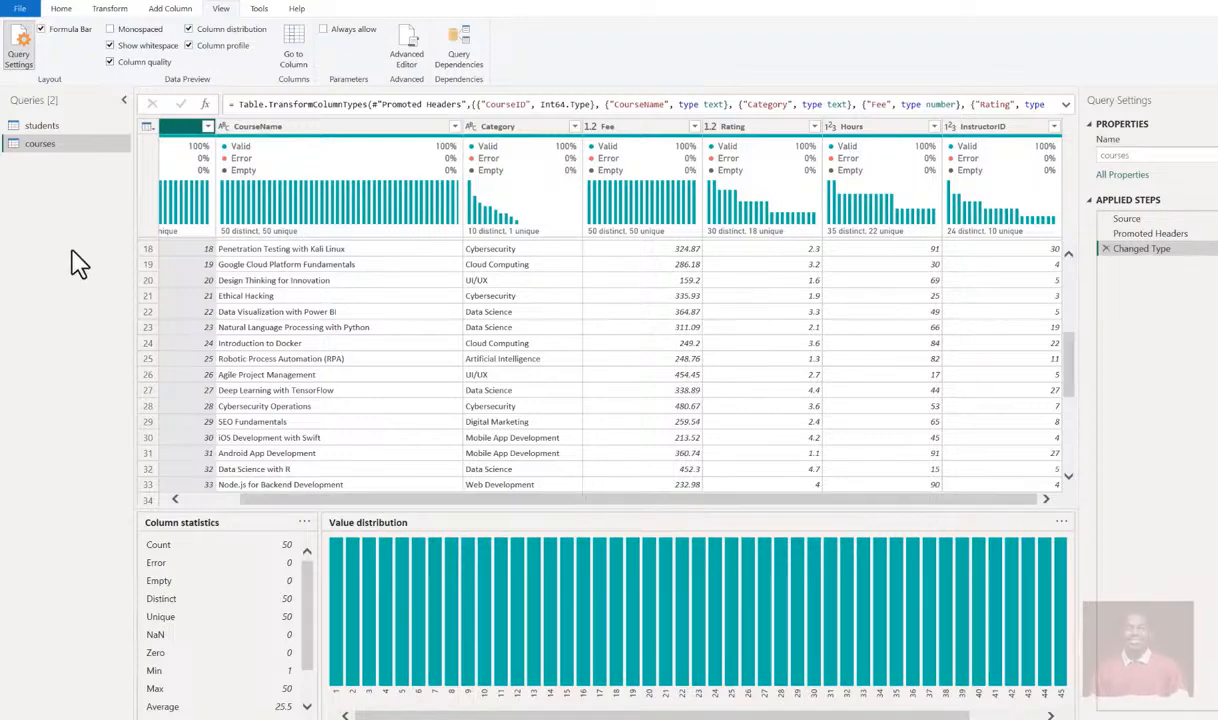
Add instructors.csv from the Cohort 4.0 folder as a new Text/CSV query after reviewing its preview.
{"action": "left_click", "coordinate": [62, 8]}
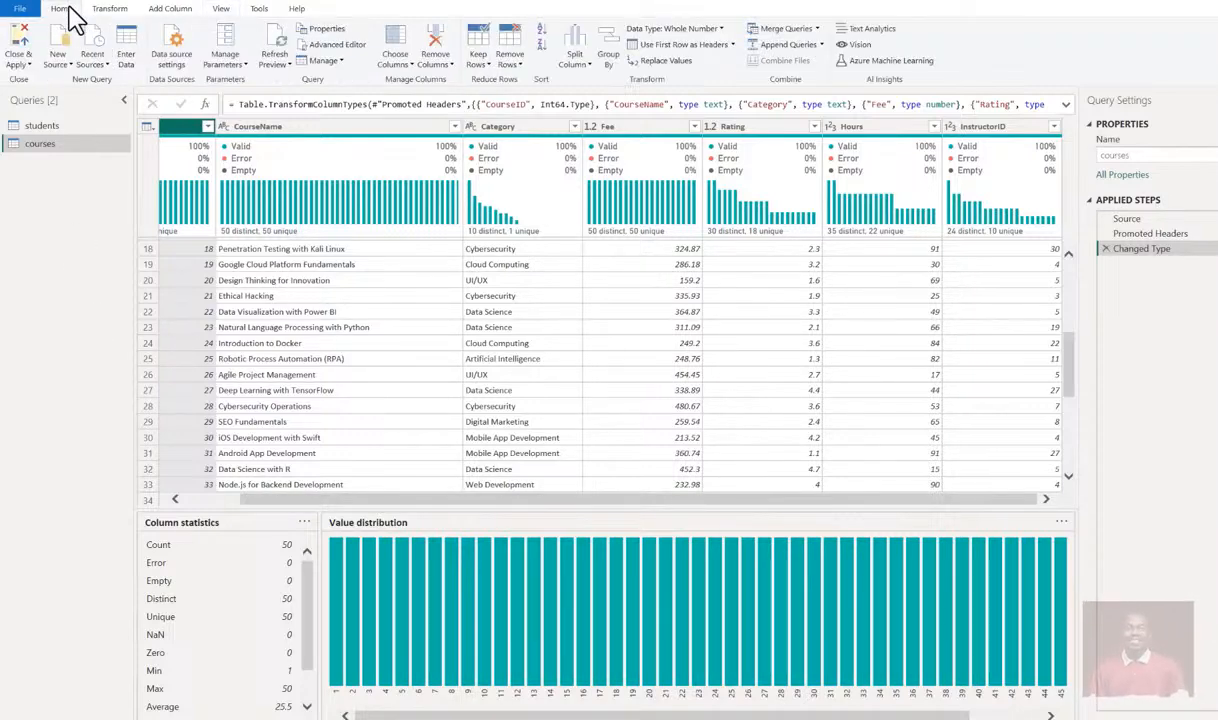
{"action": "left_click", "coordinate": [60, 58]}
{"action": "left_click", "coordinate": [64, 206]}
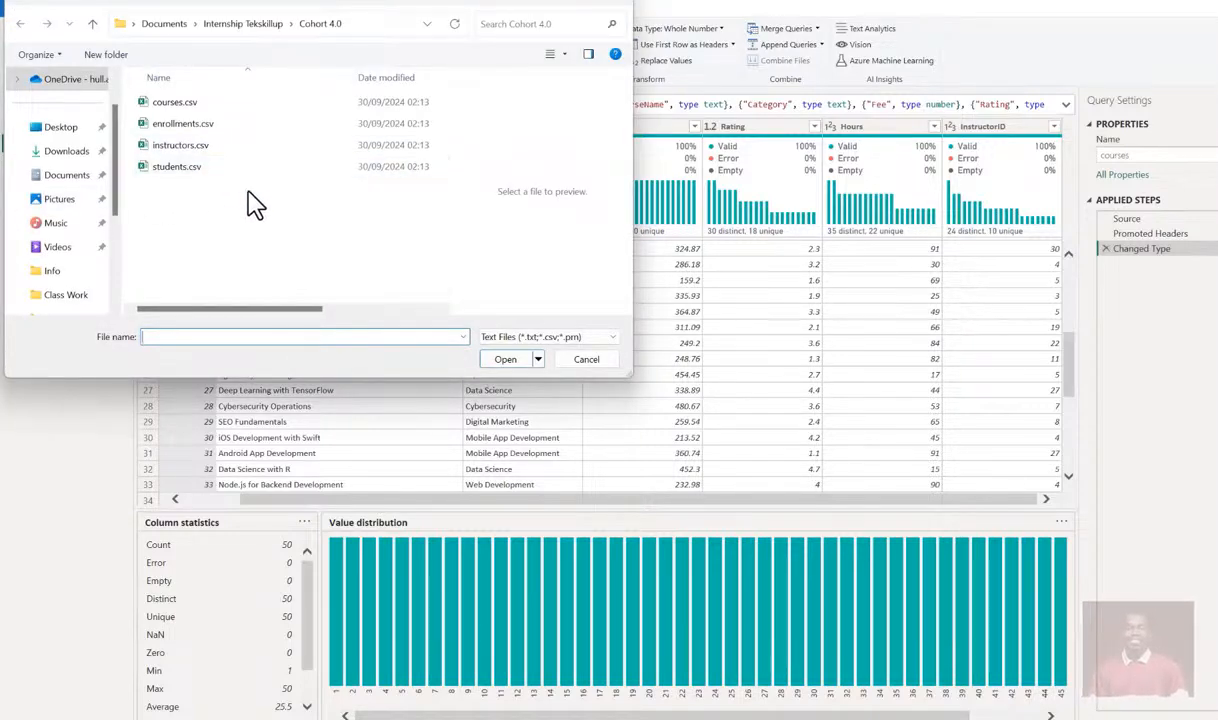
{"action": "left_click", "coordinate": [174, 146]}
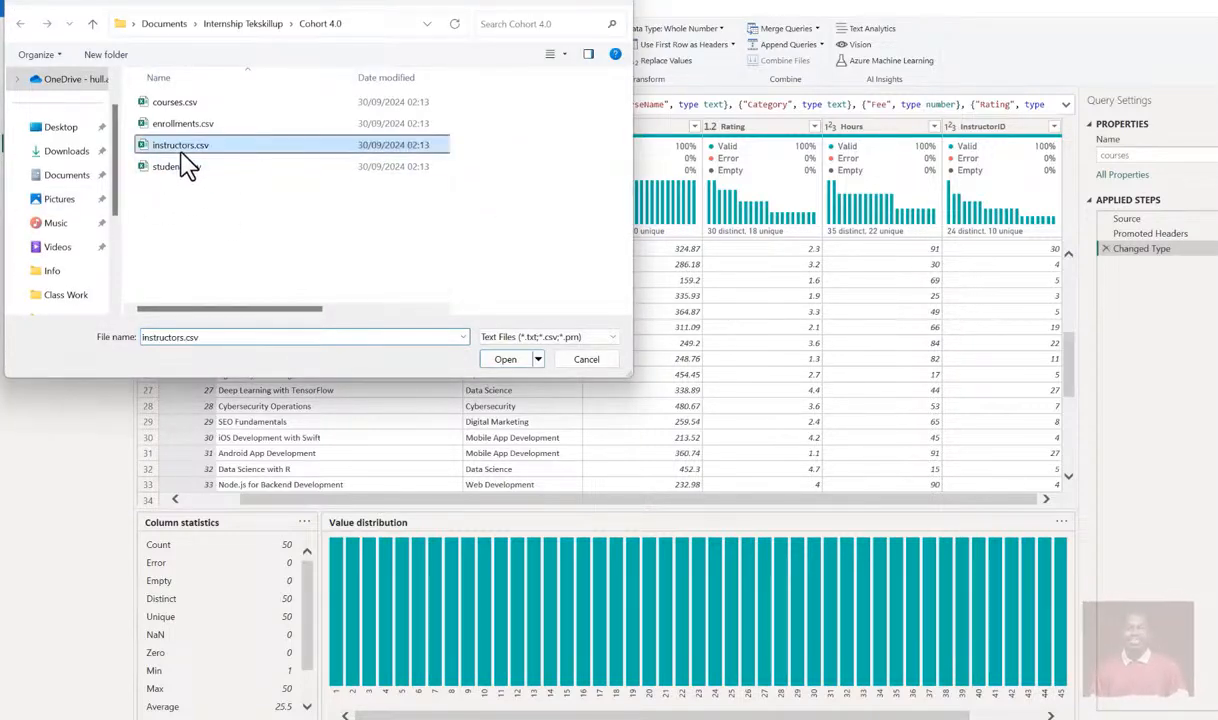
{"action": "left_click", "coordinate": [513, 356]}
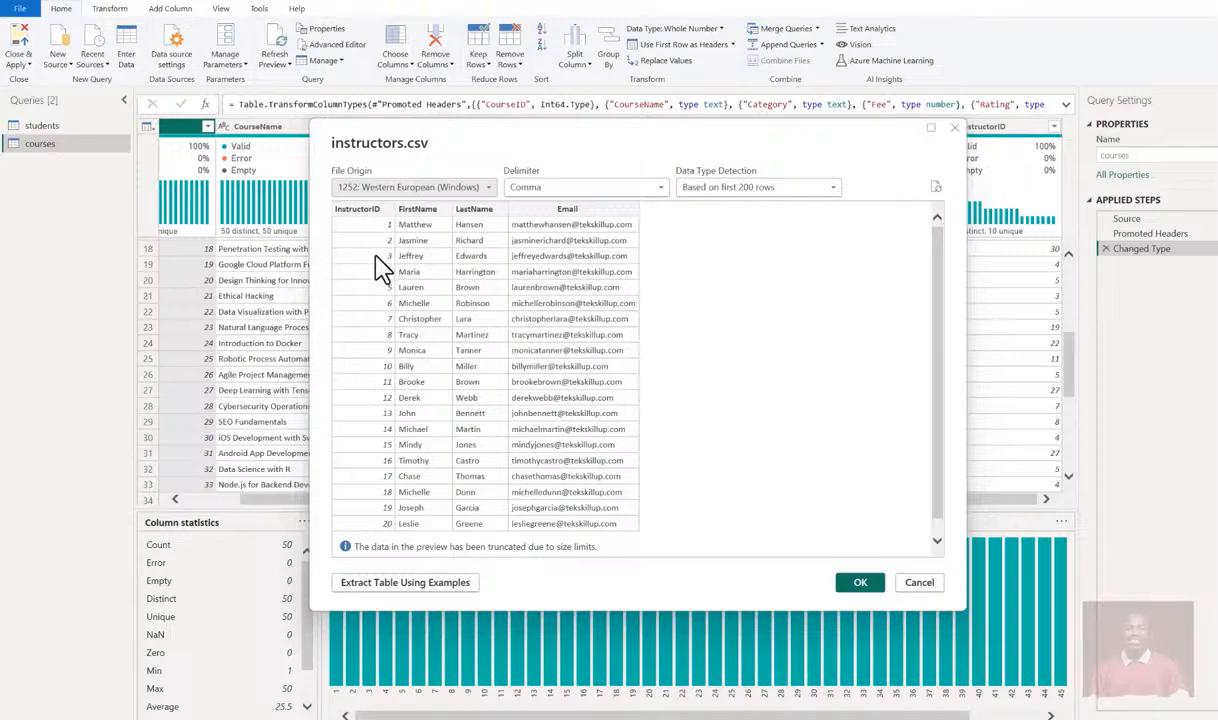
{"action": "scroll", "coordinate": [388, 295], "scroll_direction": "down", "scroll_amount": 1}
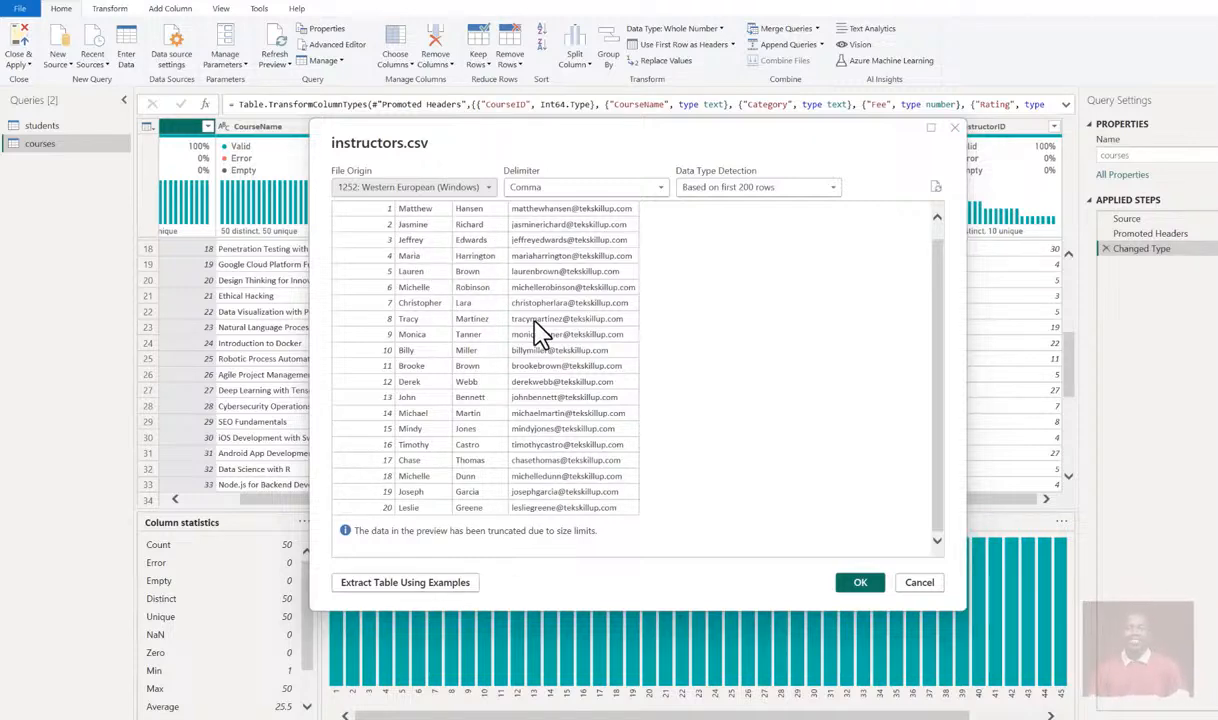
{"action": "left_click", "coordinate": [856, 586]}
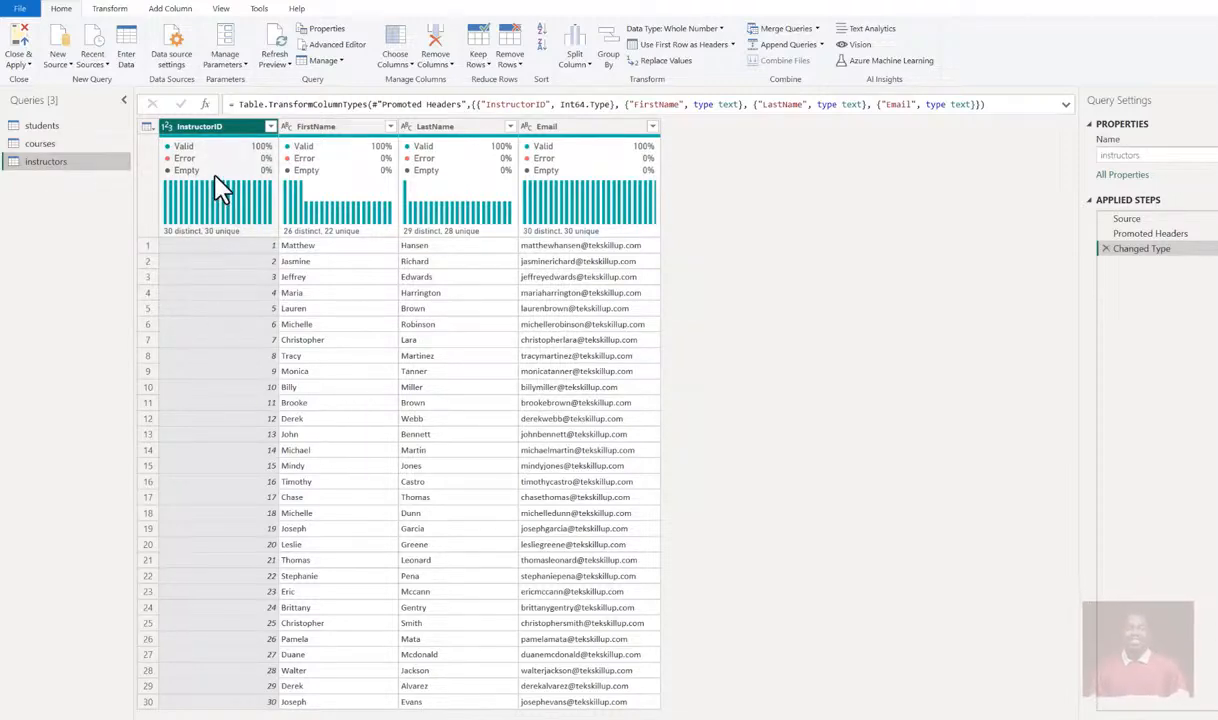
Compare the InstructorID column of the instructors query with the InstructorID column in the courses query.
{"action": "left_click", "coordinate": [218, 200]}
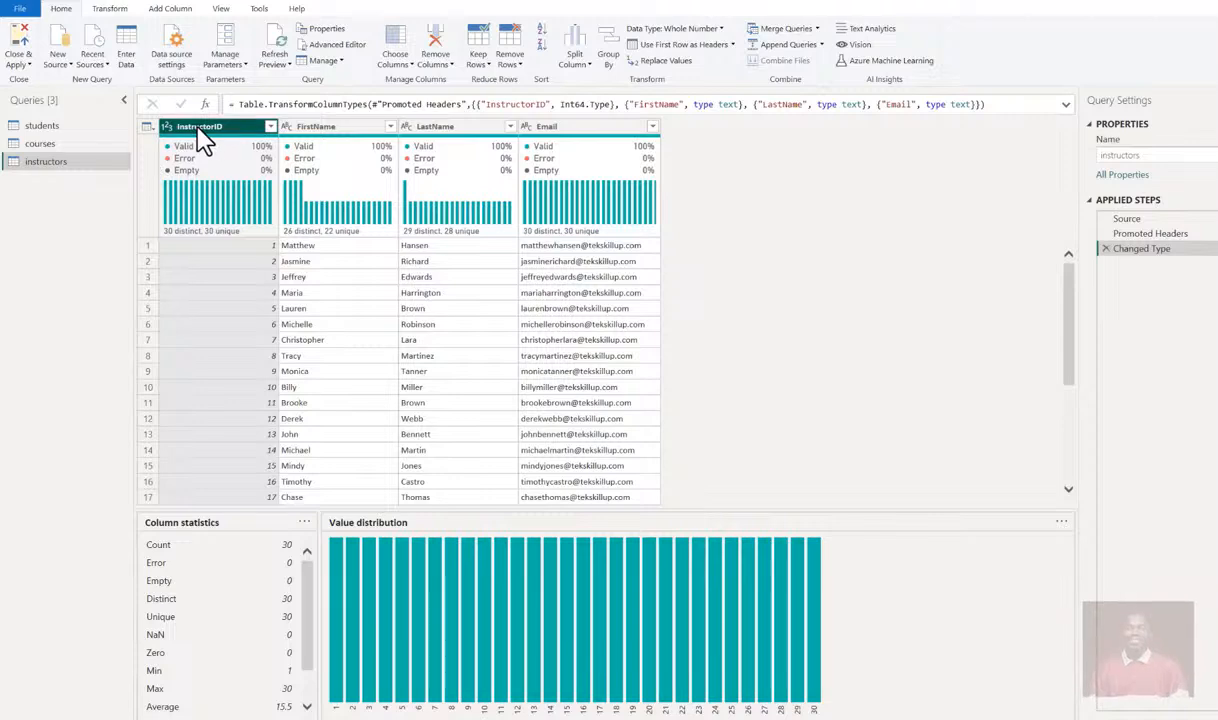
{"action": "left_click", "coordinate": [64, 146]}
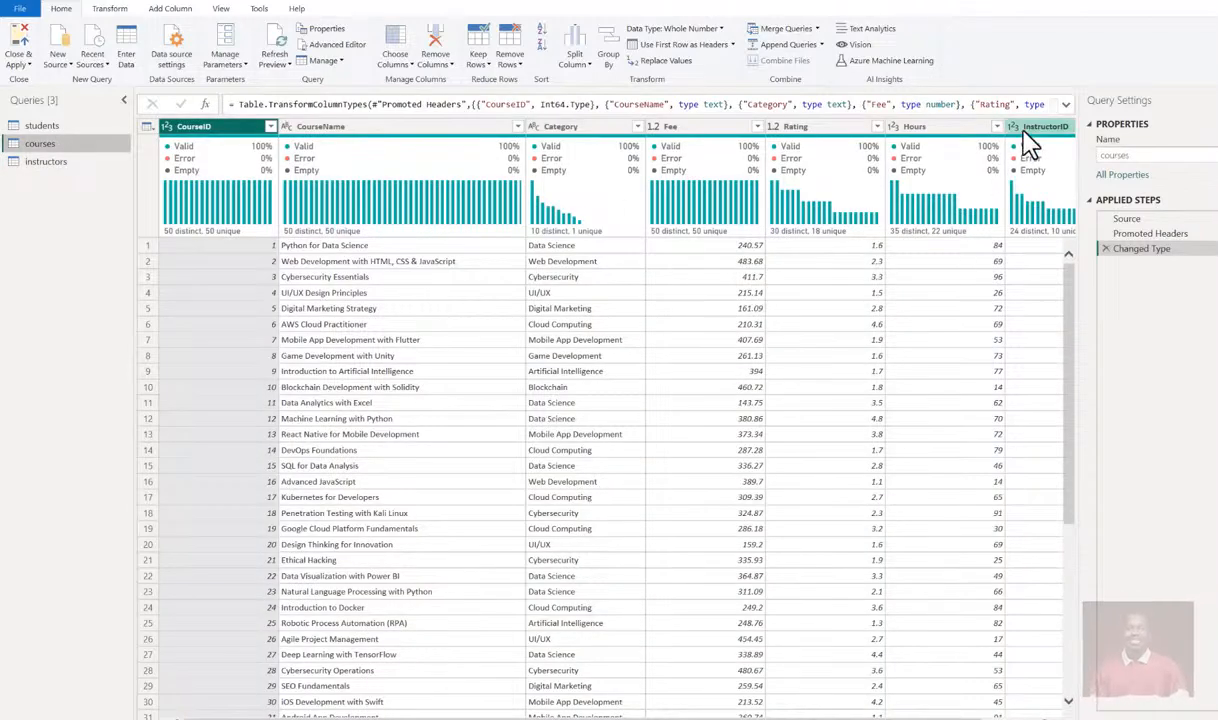
{"action": "mouse_move", "coordinate": [1053, 252]}
{"action": "left_click_drag", "start_coordinate": [900, 717], "coordinate": [962, 717]}
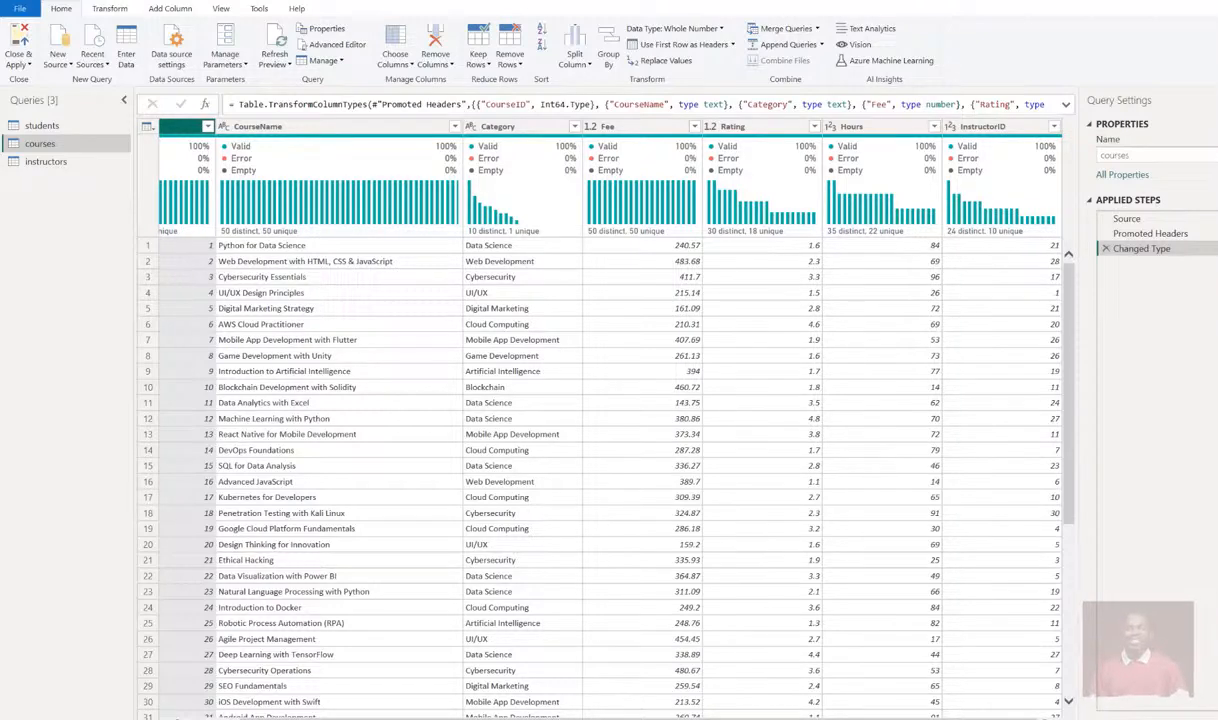
{"action": "scroll", "coordinate": [874, 715], "scroll_direction": "left", "scroll_amount": 2}
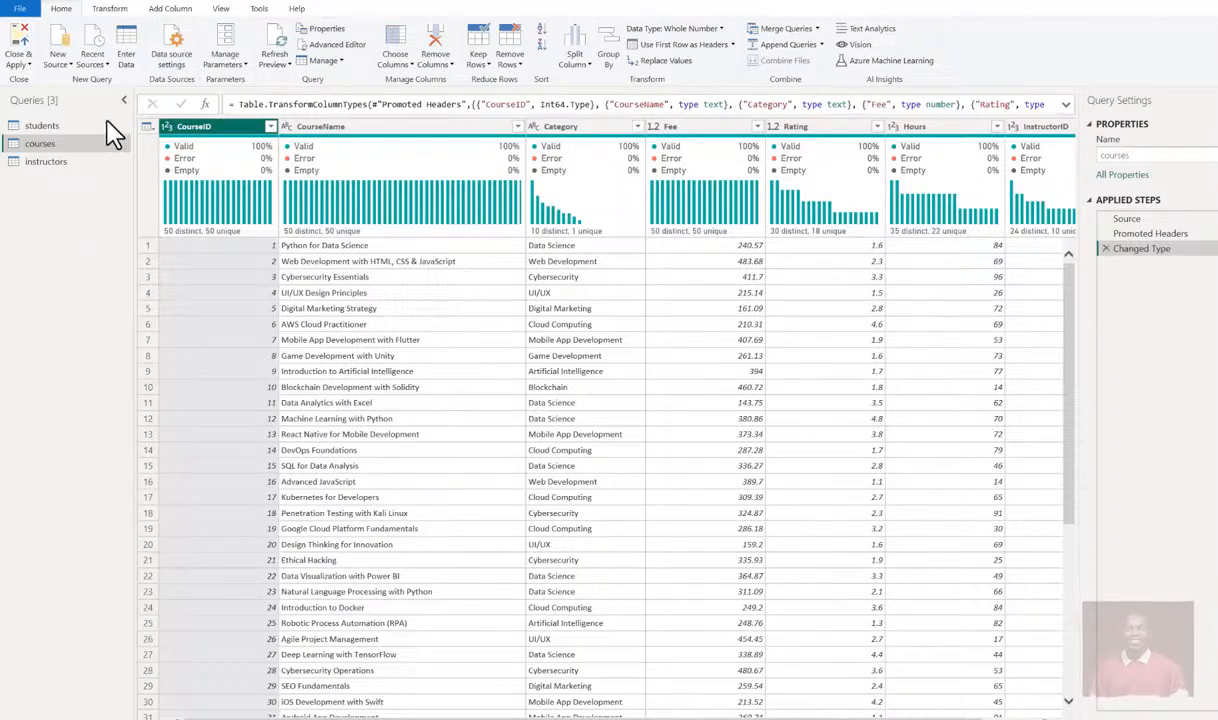
Add enrollments.csv from the Cohort 4.0 folder as a new Text/CSV query.
{"action": "left_click", "coordinate": [64, 68]}
{"action": "left_click", "coordinate": [55, 201]}
{"action": "left_click_drag", "start_coordinate": [294, 8], "coordinate": [402, 90]}
{"action": "left_click", "coordinate": [378, 222]}
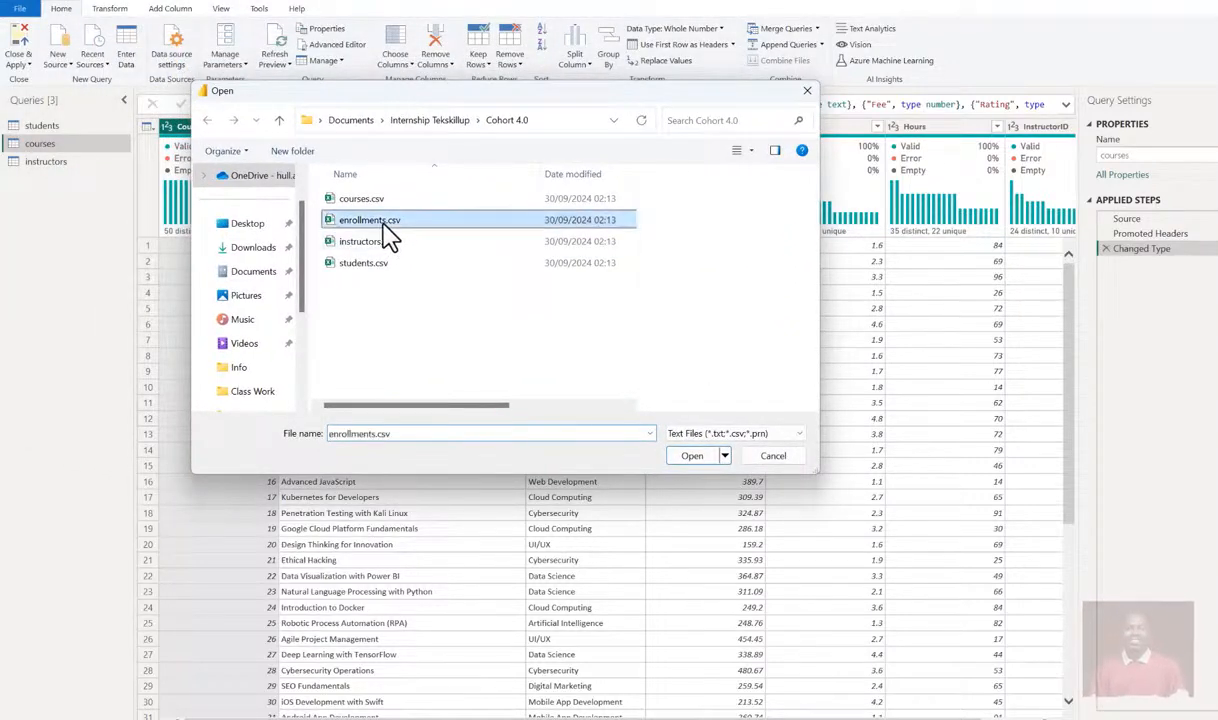
{"action": "left_click", "coordinate": [694, 457]}
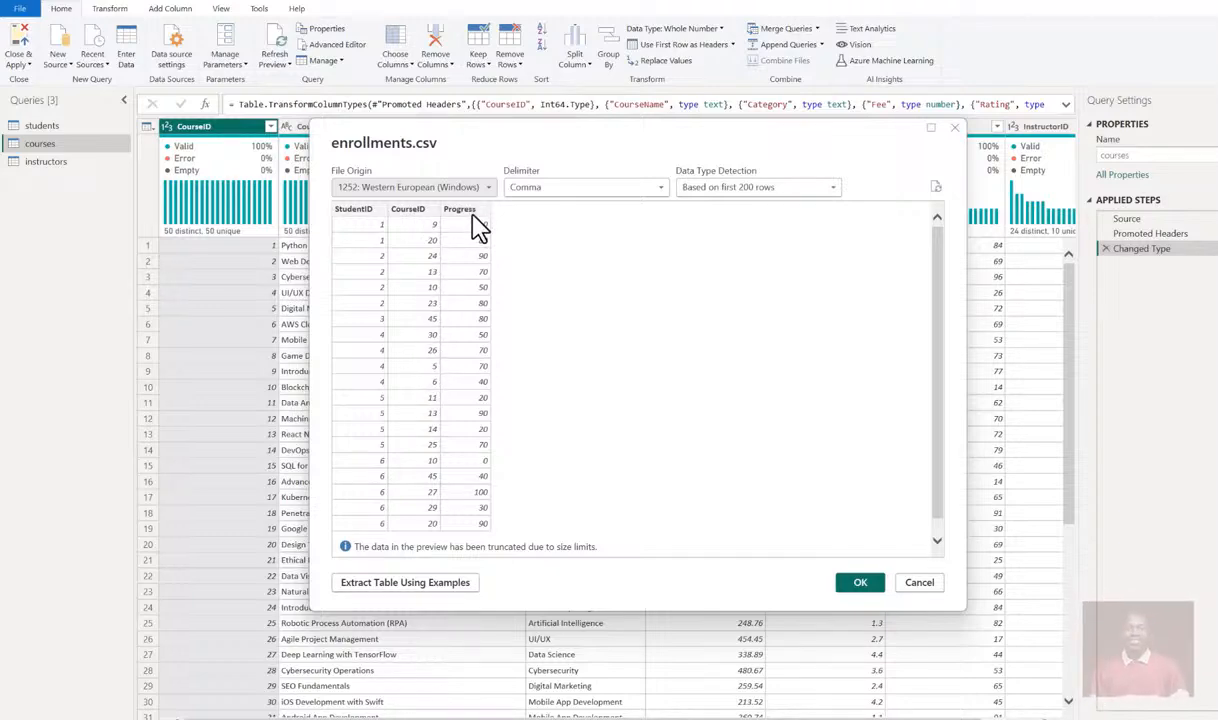
{"action": "left_click", "coordinate": [857, 586]}
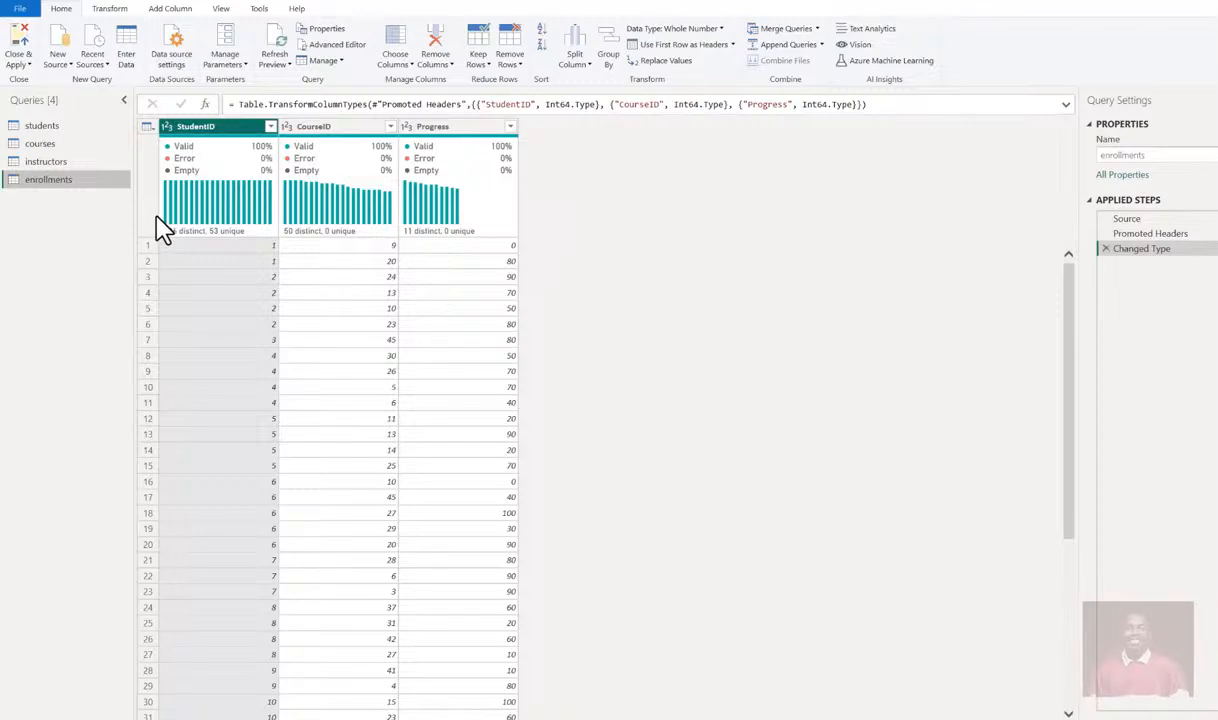
Examine the statistics, value distribution and rows of the StudentID, CourseID and Progress columns in the enrollments query.
{"action": "left_click", "coordinate": [222, 161]}
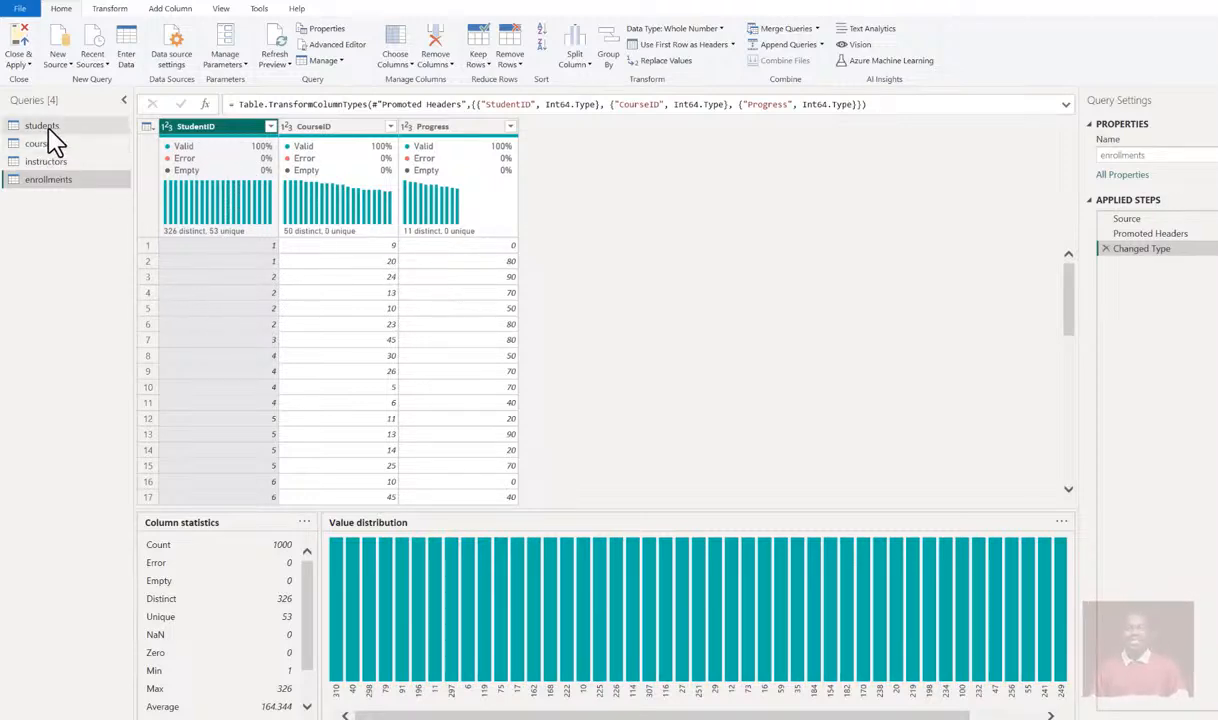
{"action": "left_click", "coordinate": [318, 128]}
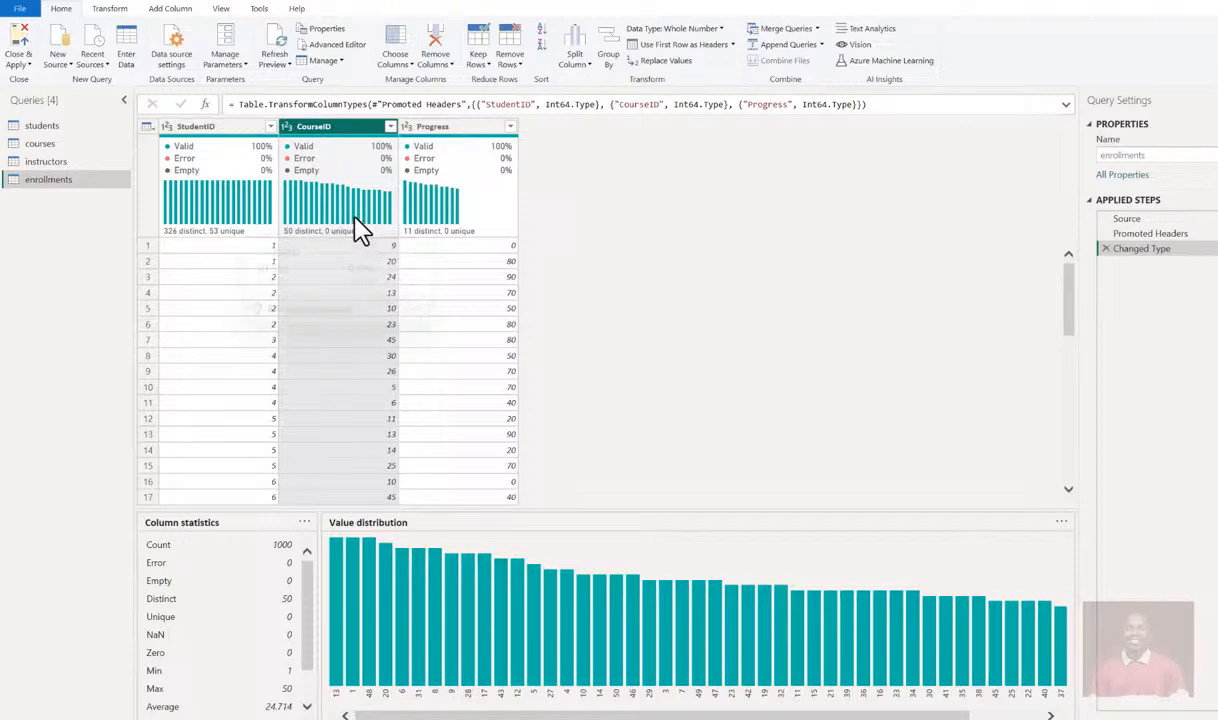
{"action": "mouse_move", "coordinate": [360, 228]}
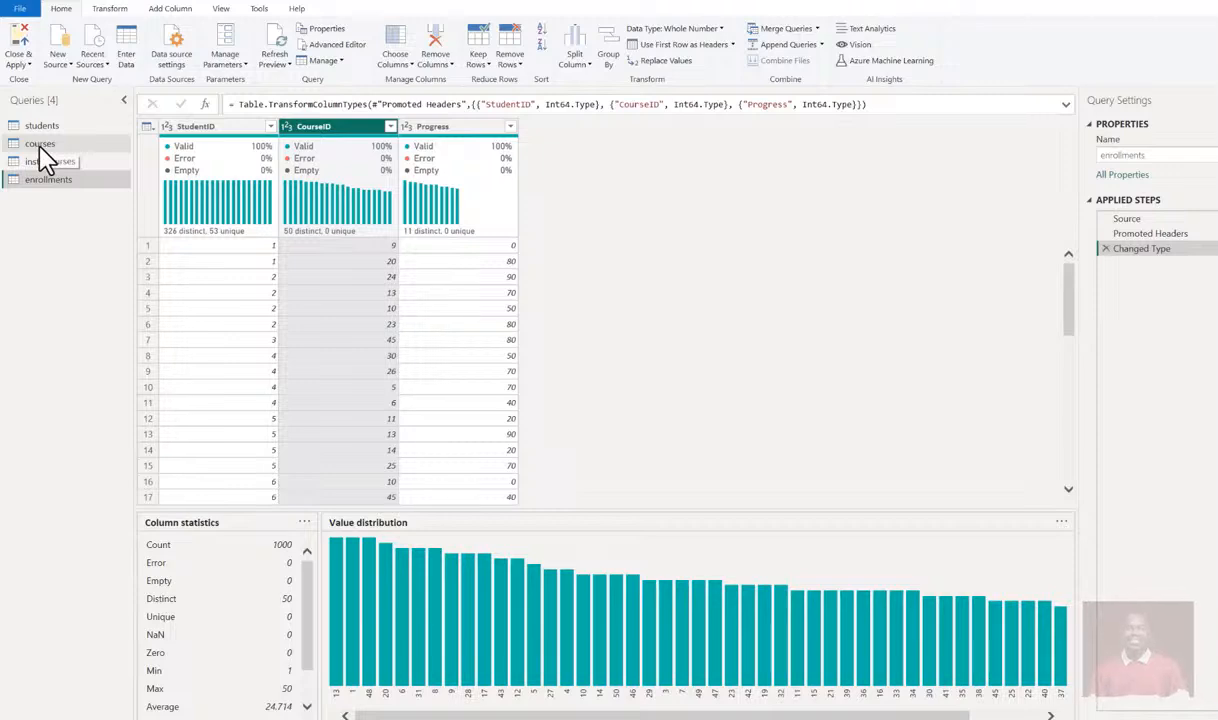
{"action": "left_click", "coordinate": [440, 127]}
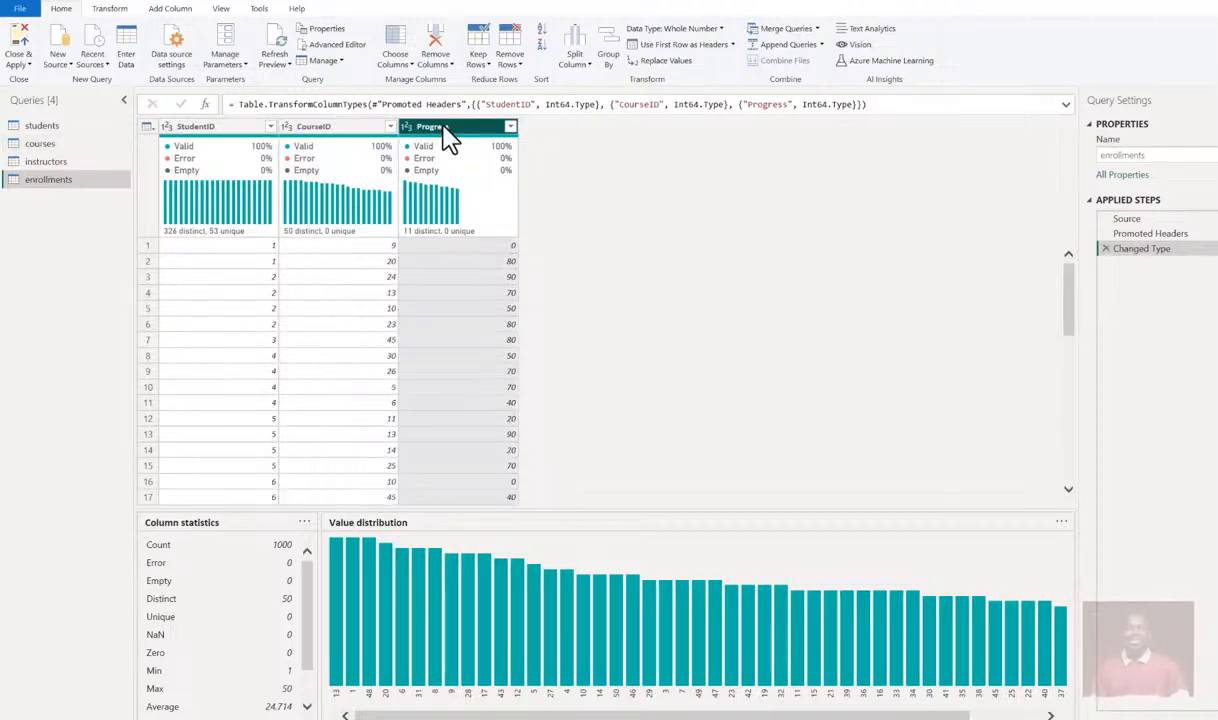
{"action": "mouse_move", "coordinate": [453, 140]}
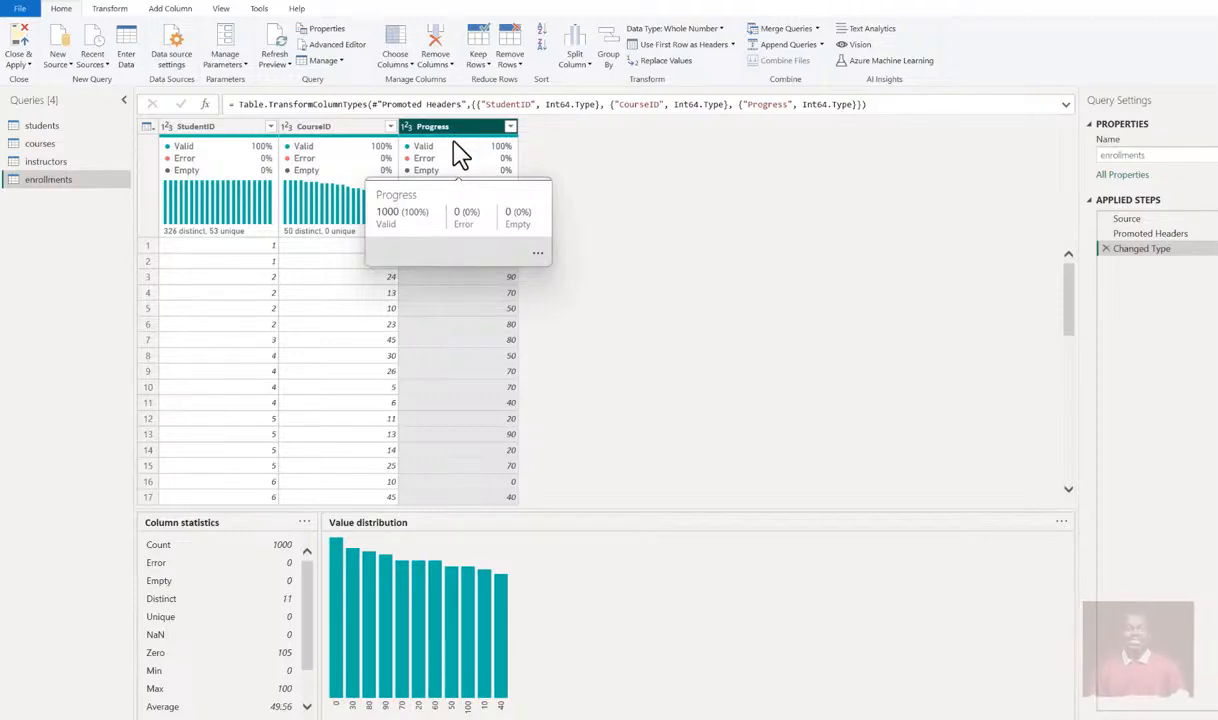
{"action": "scroll", "coordinate": [455, 388], "scroll_direction": "down", "scroll_amount": 8}
{"action": "scroll", "coordinate": [455, 388], "scroll_direction": "up", "scroll_amount": 3}
{"action": "scroll", "coordinate": [253, 341], "scroll_direction": "down", "scroll_amount": 12}
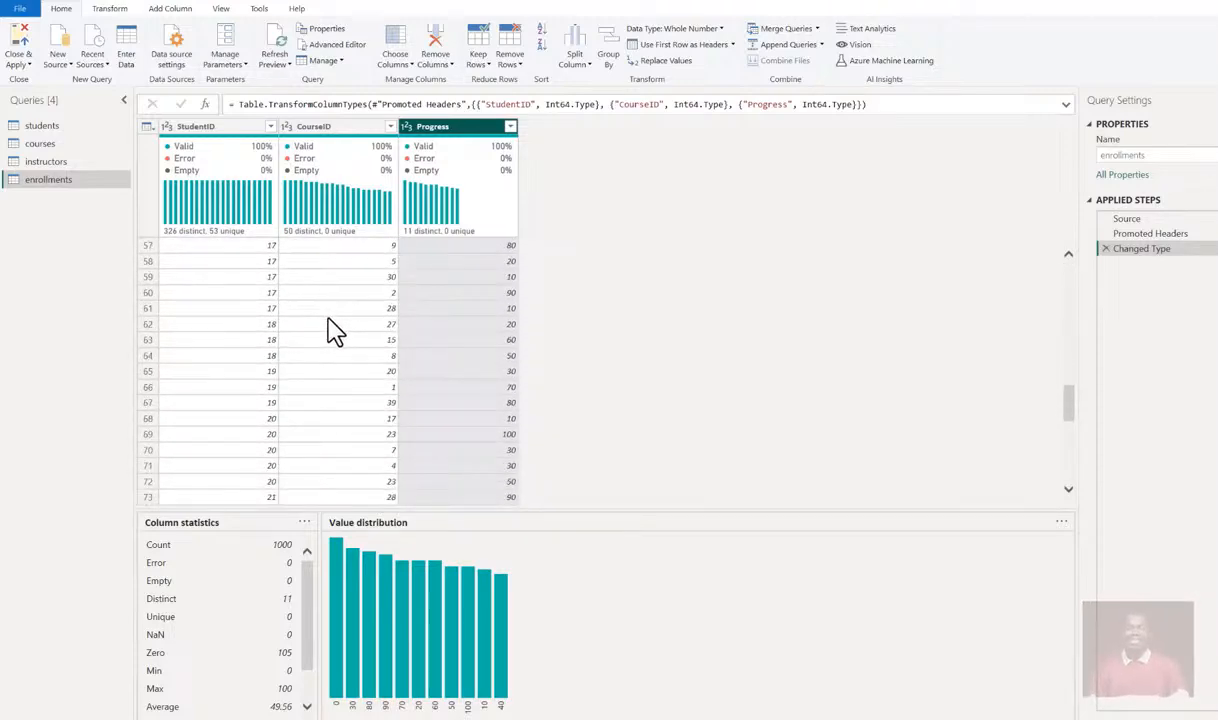
{"action": "scroll", "coordinate": [345, 372], "scroll_direction": "up", "scroll_amount": 4}
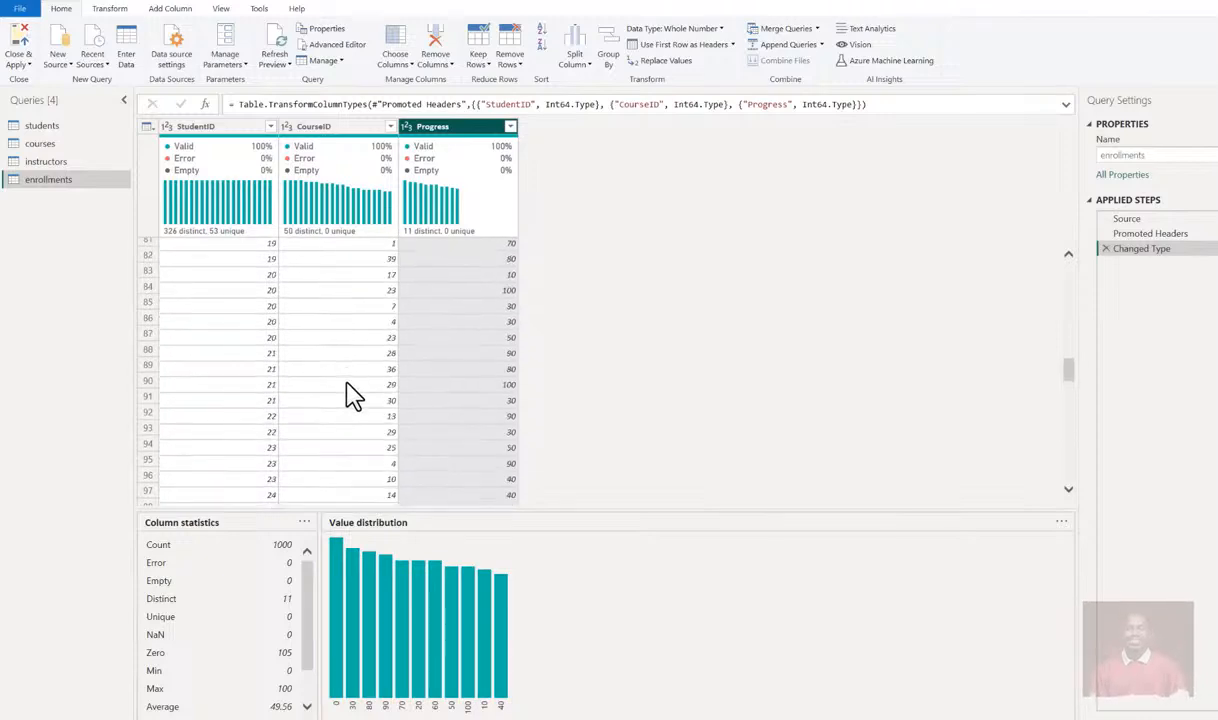
{"action": "scroll", "coordinate": [356, 382], "scroll_direction": "up", "scroll_amount": 15}
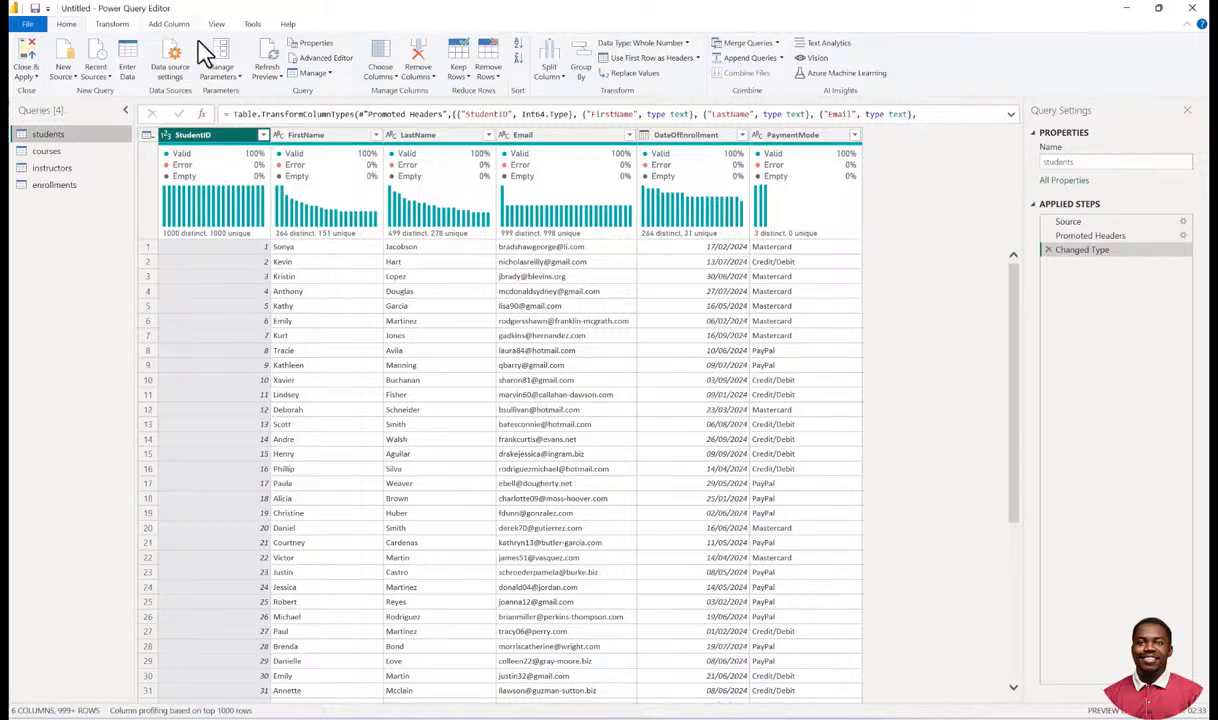
Check the quality and statistics of the StudentID column in the students query.
{"action": "left_click", "coordinate": [211, 166]}
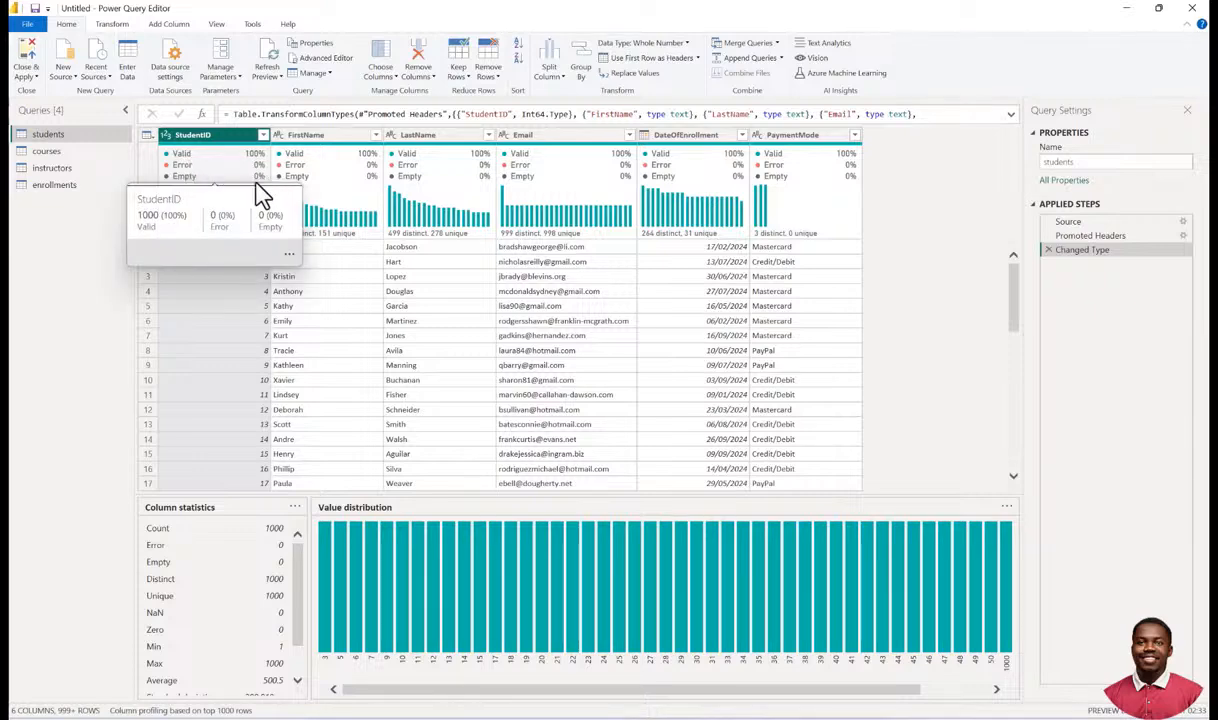
{"action": "mouse_move", "coordinate": [224, 184]}
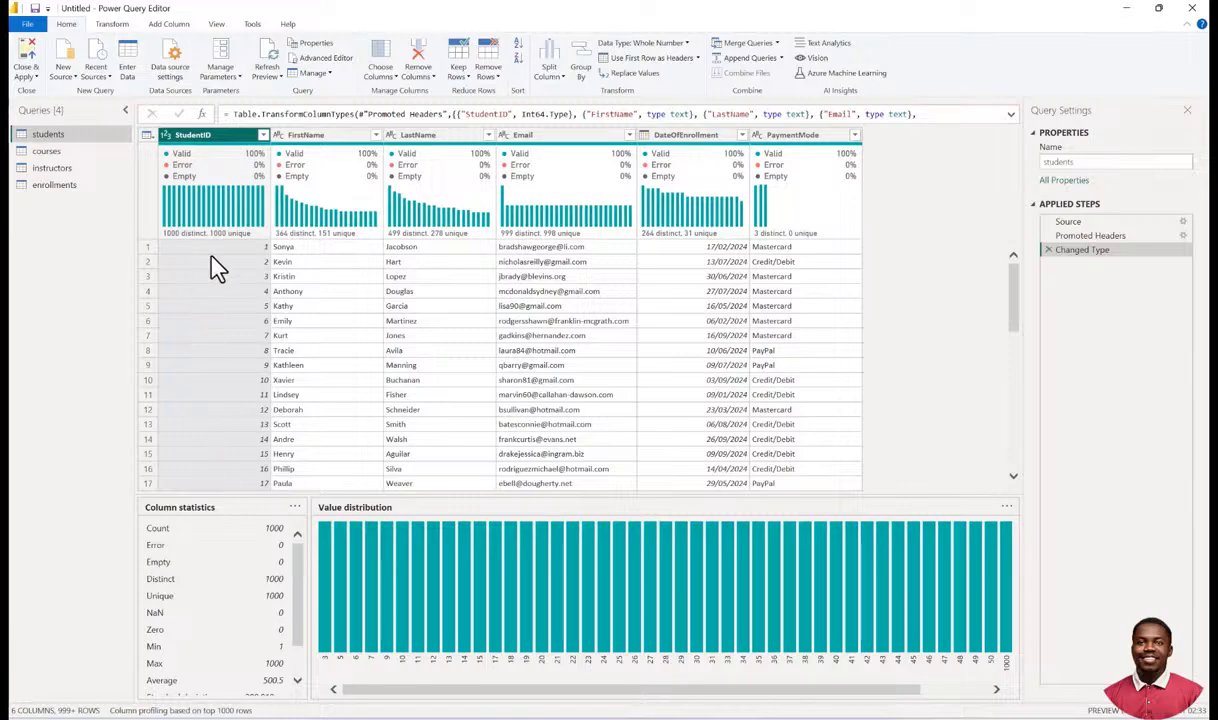
Check the column quality, column distribution and column profile data preview options for the students query.
{"action": "mouse_move", "coordinate": [229, 212]}
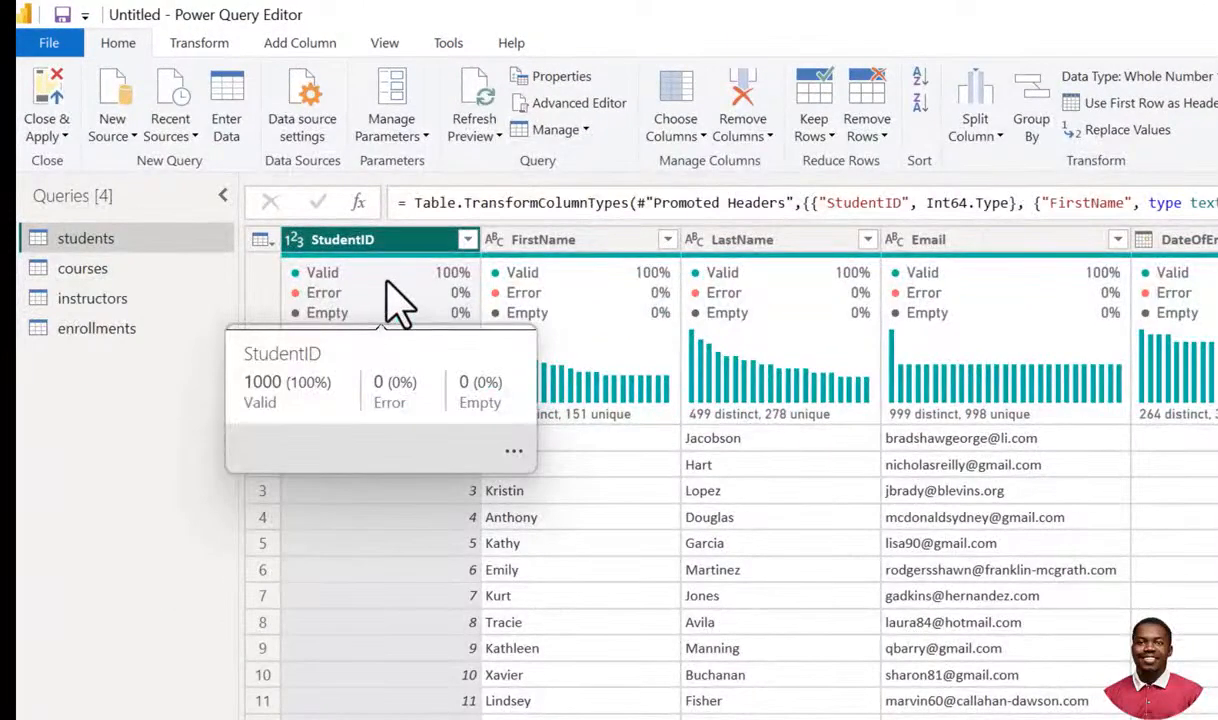
{"action": "left_click", "coordinate": [370, 46]}
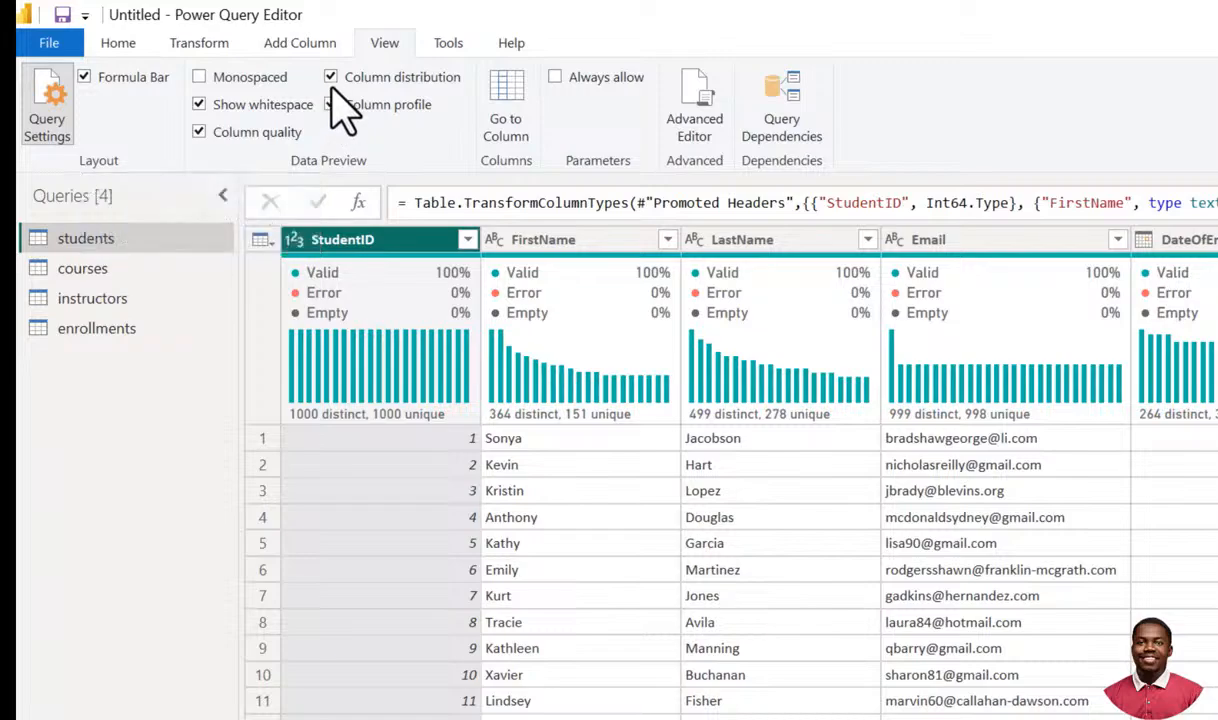
{"action": "left_click", "coordinate": [331, 77]}
{"action": "left_click", "coordinate": [331, 77]}
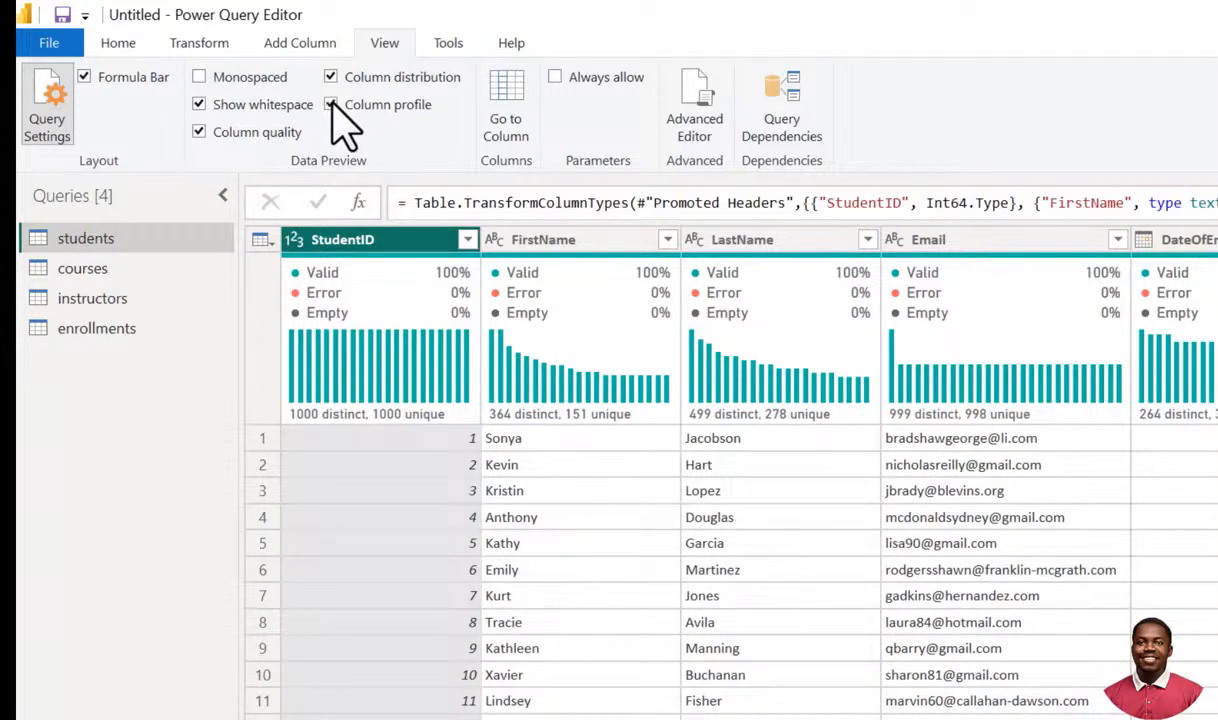
{"action": "left_click", "coordinate": [331, 104]}
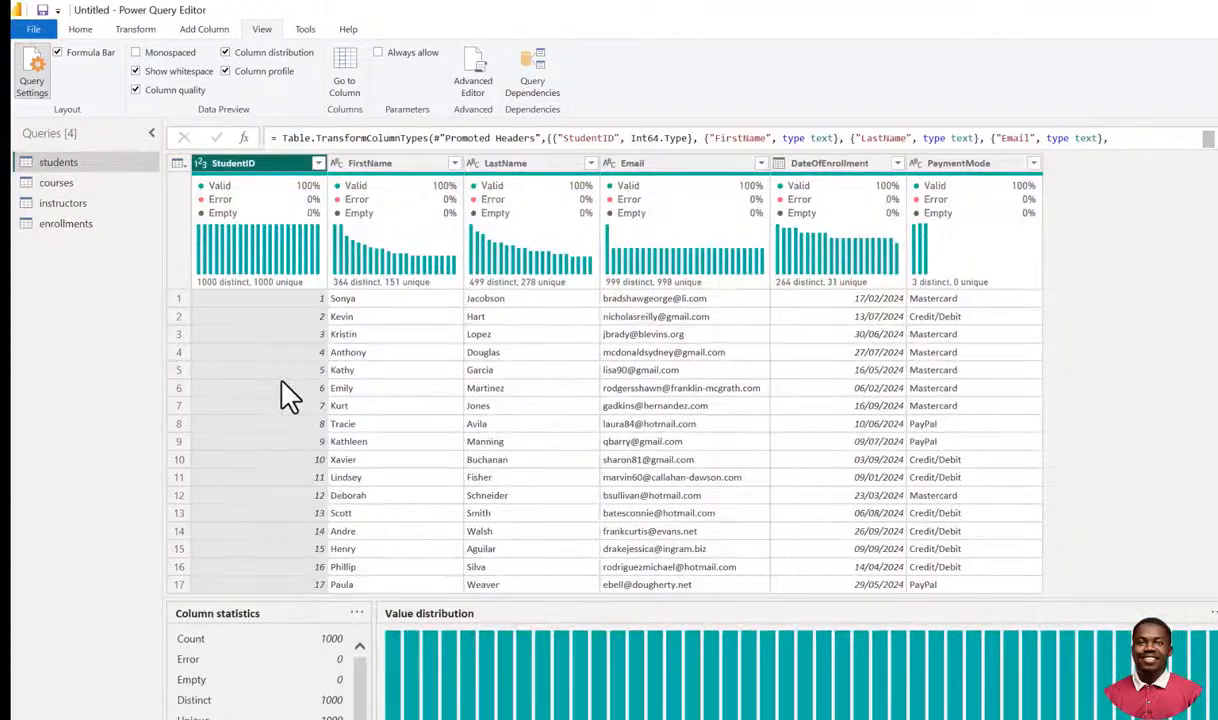
Examine the column statistics and value distribution of StudentID alongside the rows of the students query.
{"action": "scroll", "coordinate": [297, 700], "scroll_direction": "down", "scroll_amount": 2}
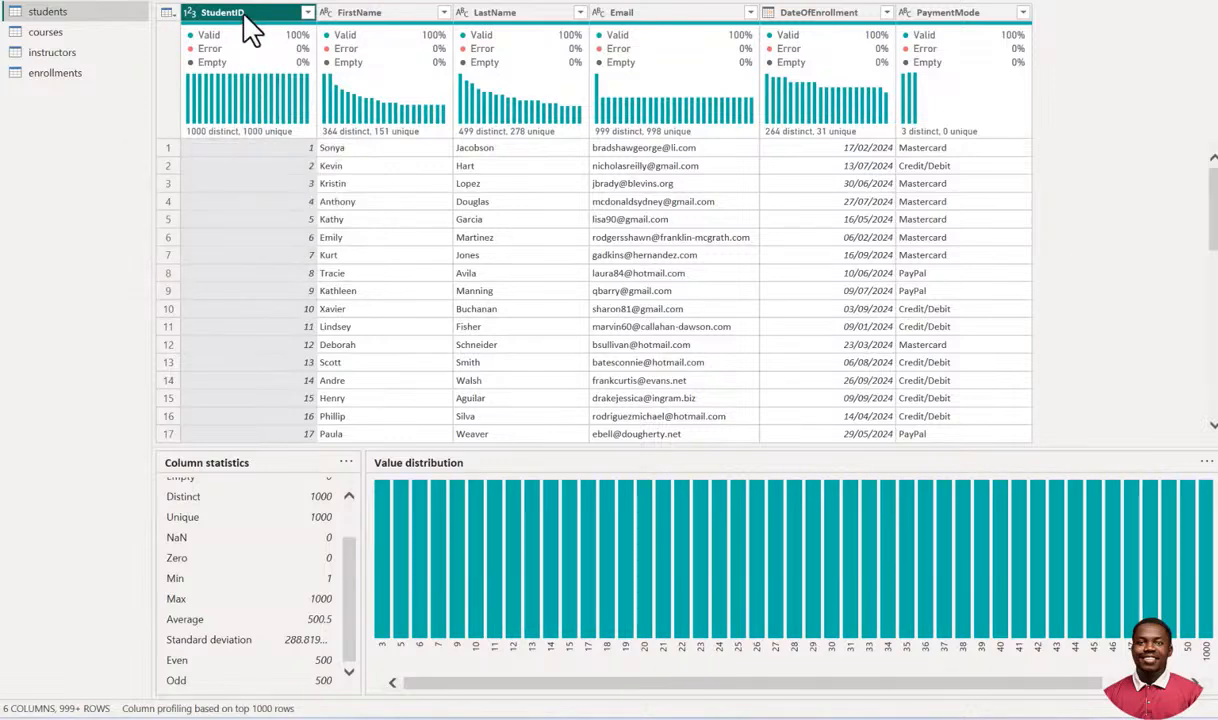
{"action": "scroll", "coordinate": [258, 200], "scroll_direction": "down", "scroll_amount": 1}
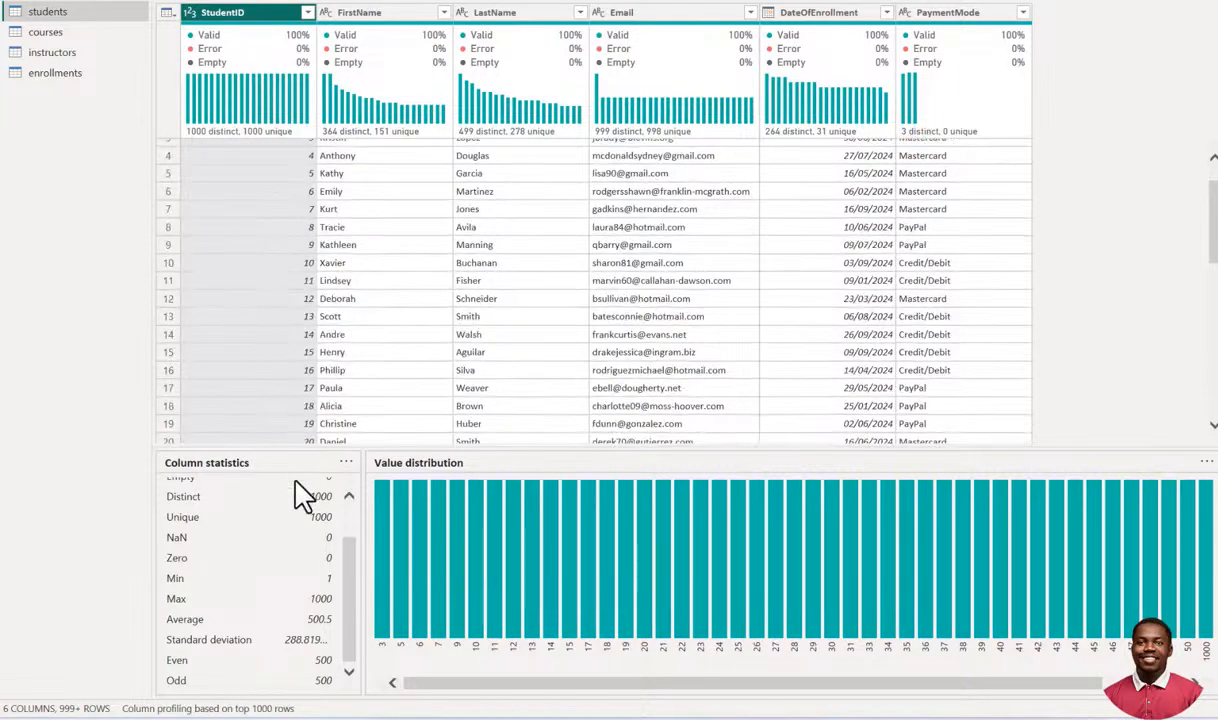
{"action": "scroll", "coordinate": [288, 605], "scroll_direction": "up", "scroll_amount": 1}
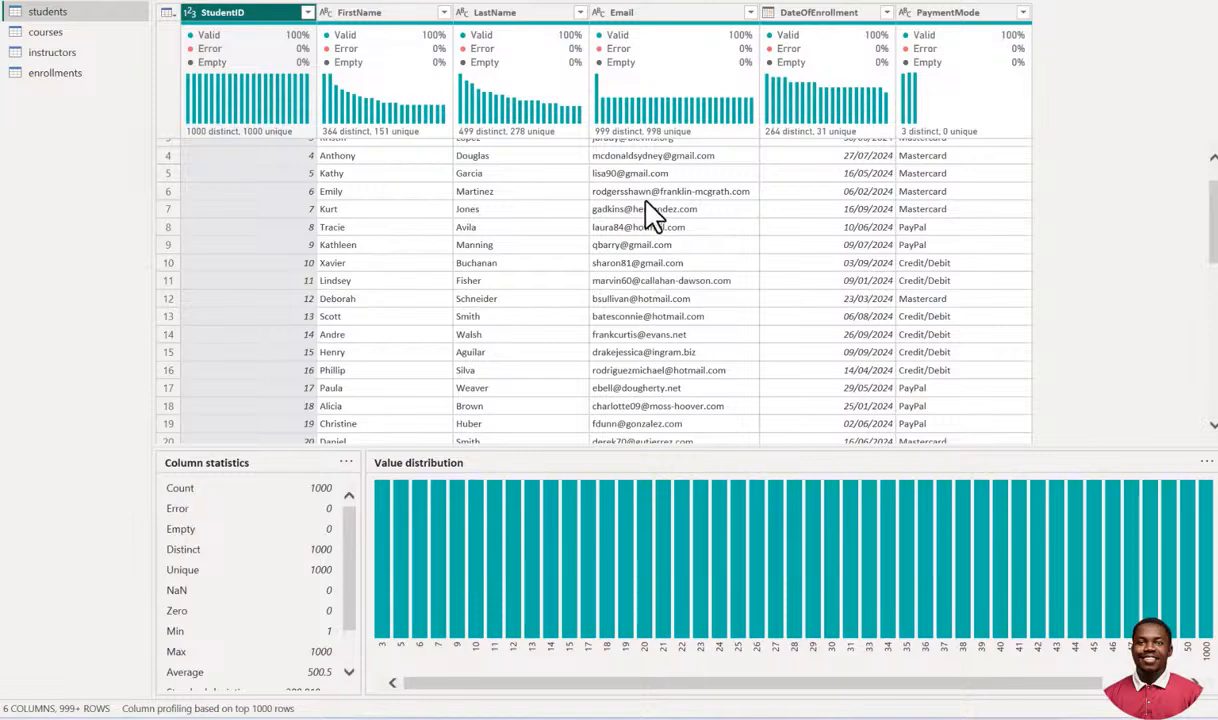
{"action": "left_click_drag", "start_coordinate": [1212, 226], "coordinate": [1209, 181]}
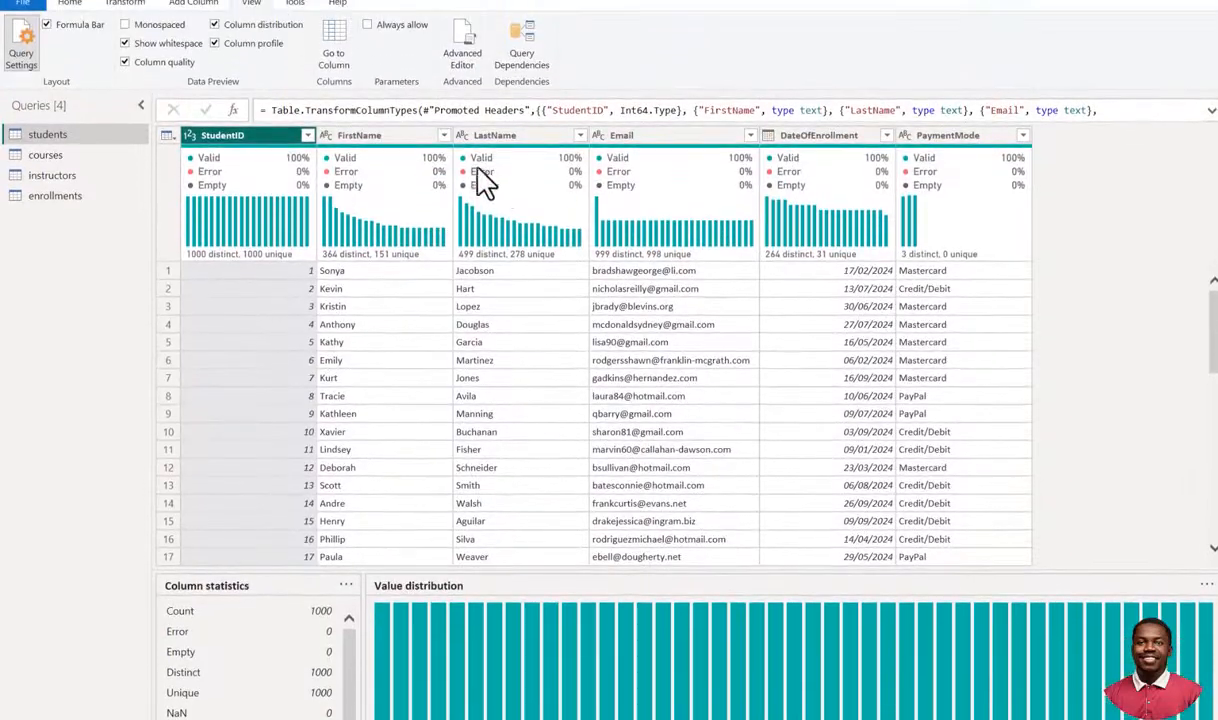
Check the data types of the PaymentMode, FirstName and LastName columns in the students query, keeping PaymentMode as Text.
{"action": "mouse_move", "coordinate": [924, 168]}
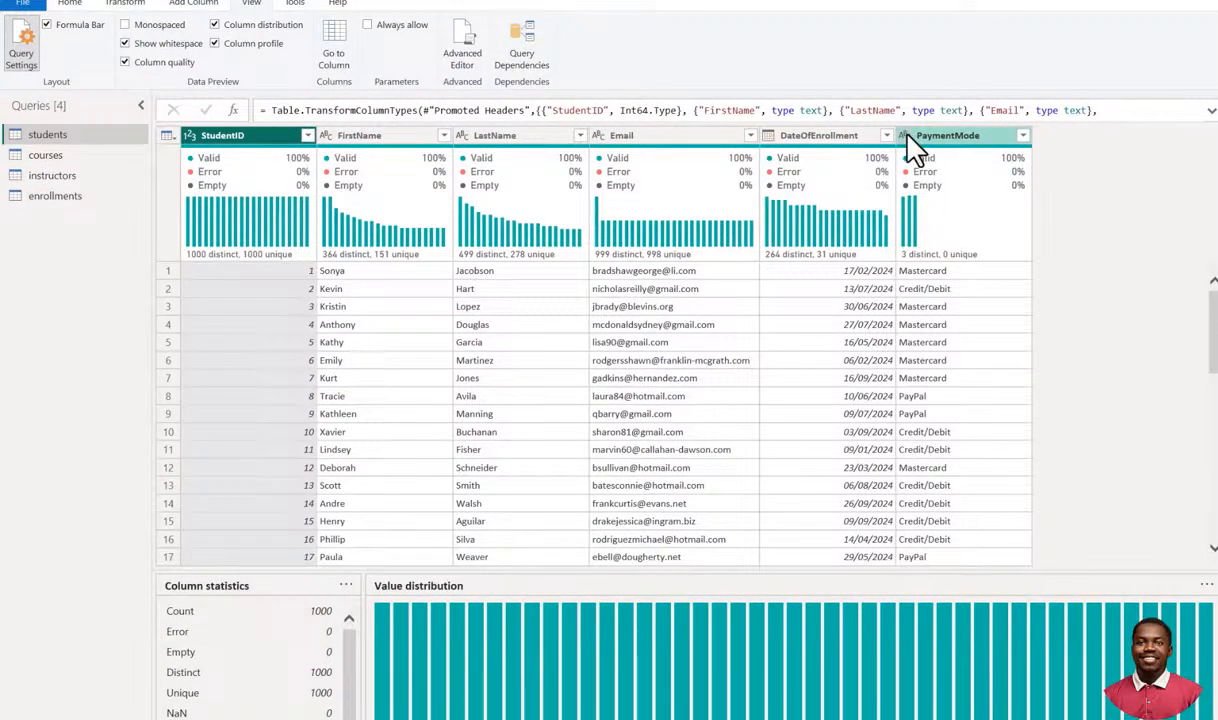
{"action": "left_click", "coordinate": [906, 137]}
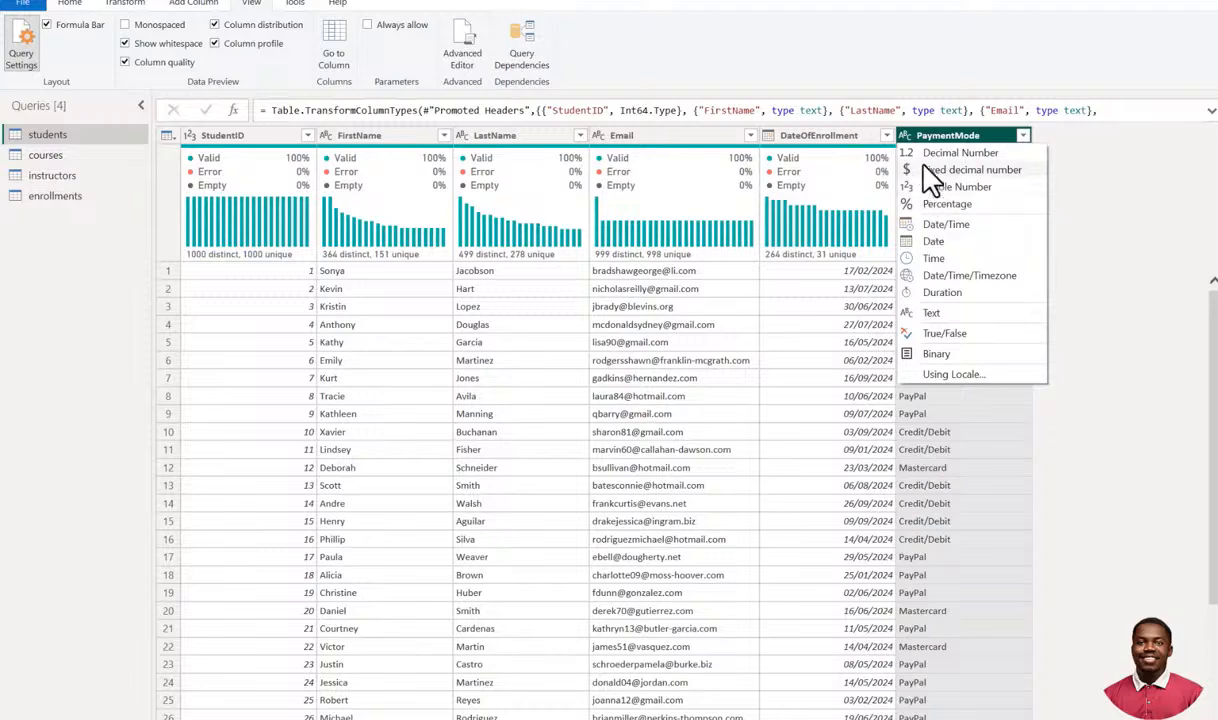
{"action": "left_click", "coordinate": [933, 314]}
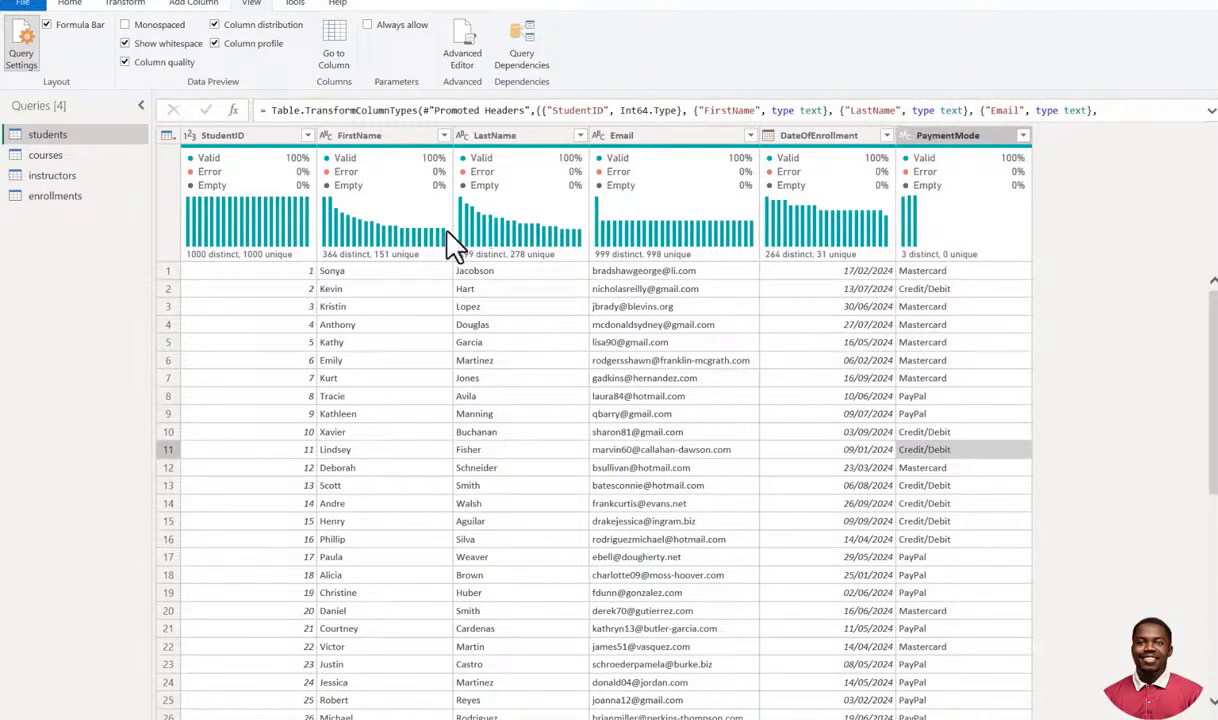
{"action": "left_click", "coordinate": [326, 136]}
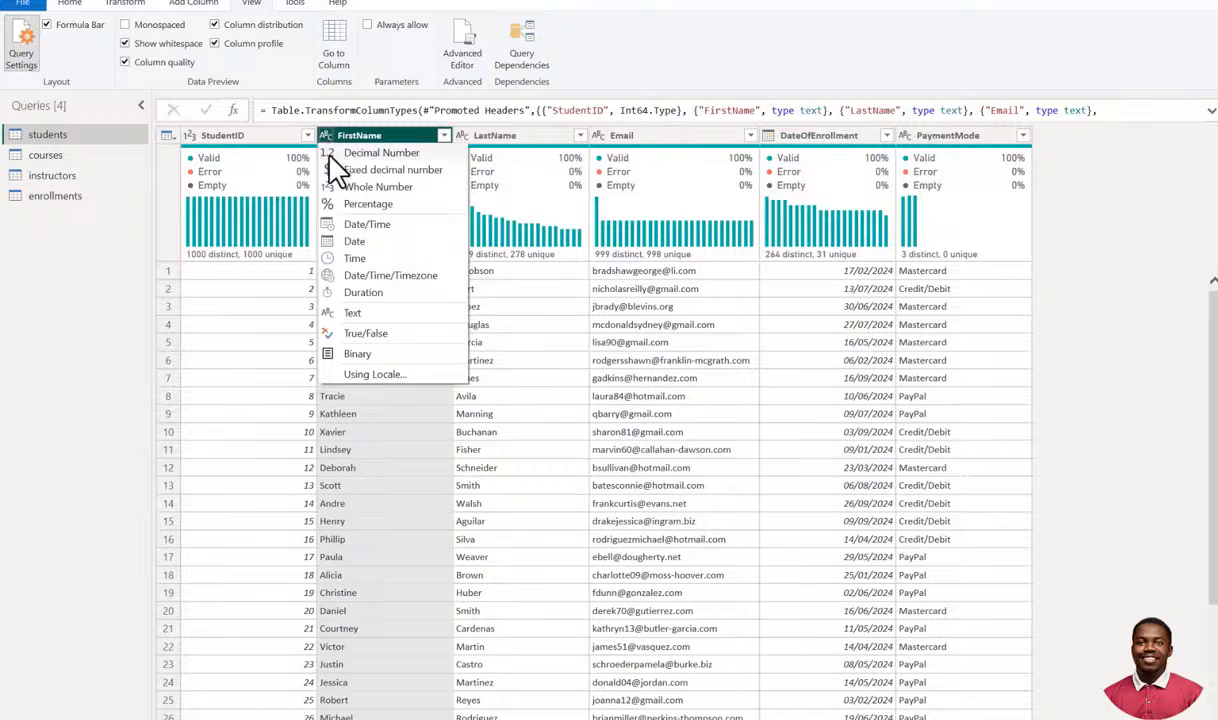
{"action": "left_click", "coordinate": [323, 134]}
{"action": "left_click", "coordinate": [456, 137]}
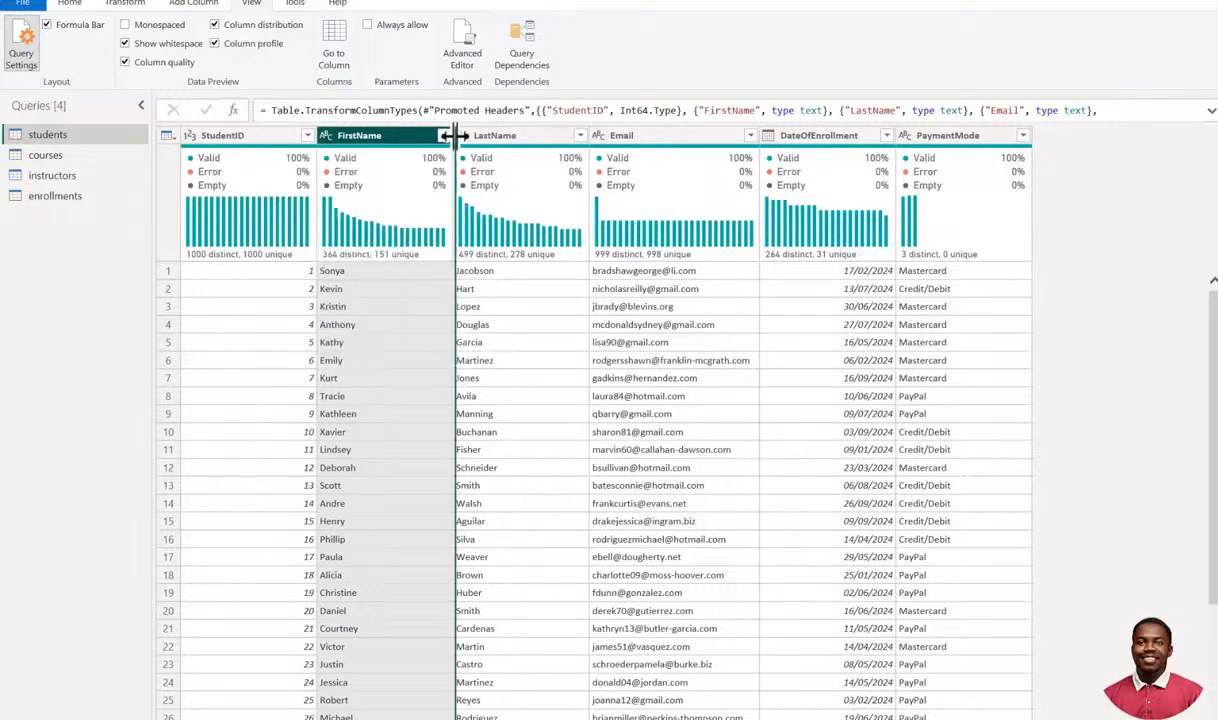
{"action": "left_click", "coordinate": [461, 137]}
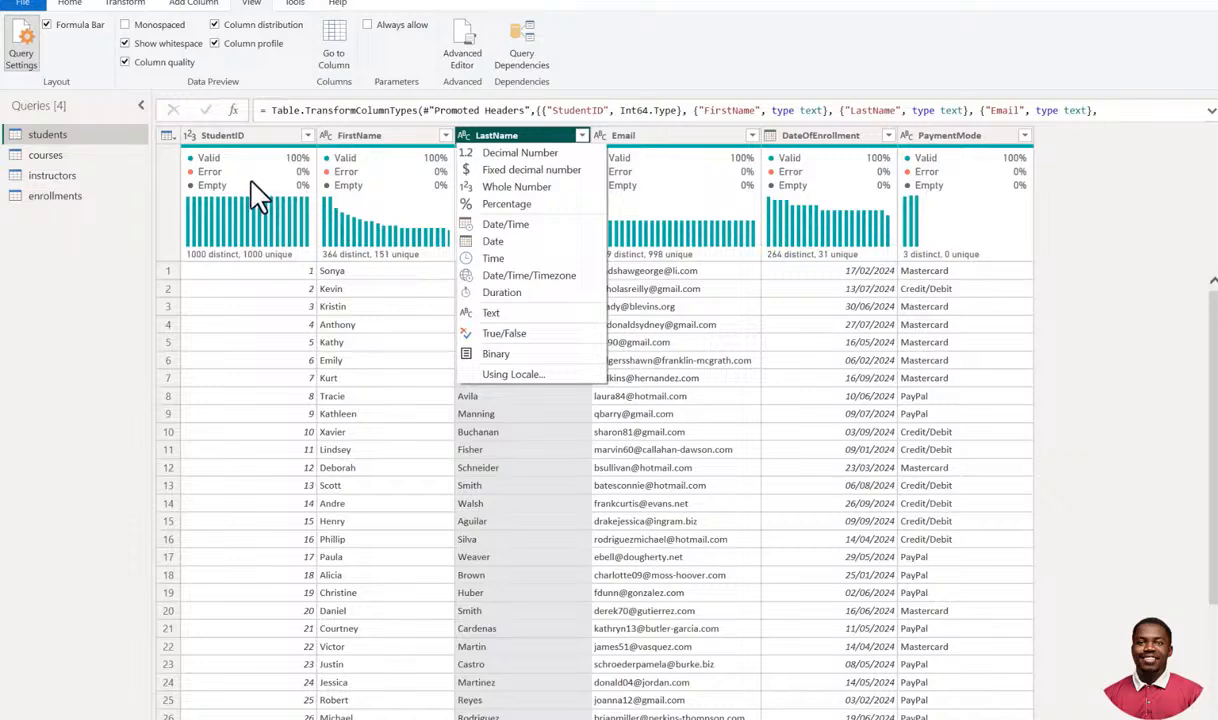
Change the StudentID column in the students query to Text, replacing the current type conversion.
{"action": "left_click", "coordinate": [194, 139]}
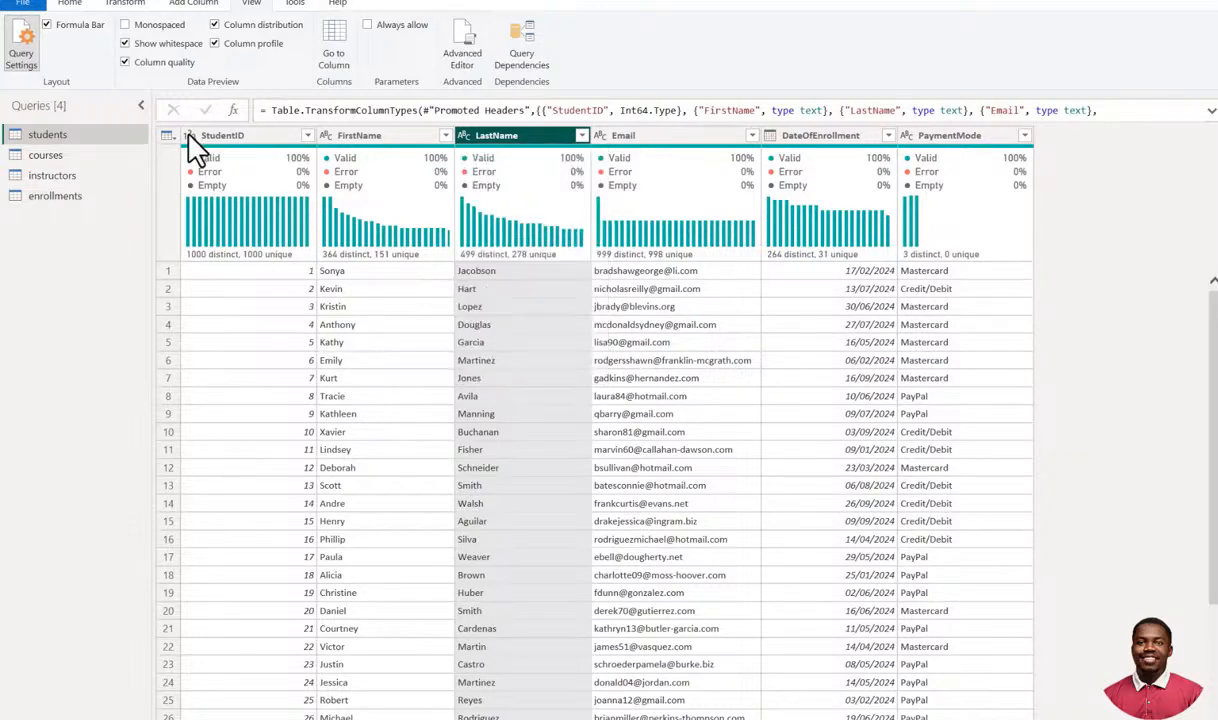
{"action": "left_click", "coordinate": [189, 137]}
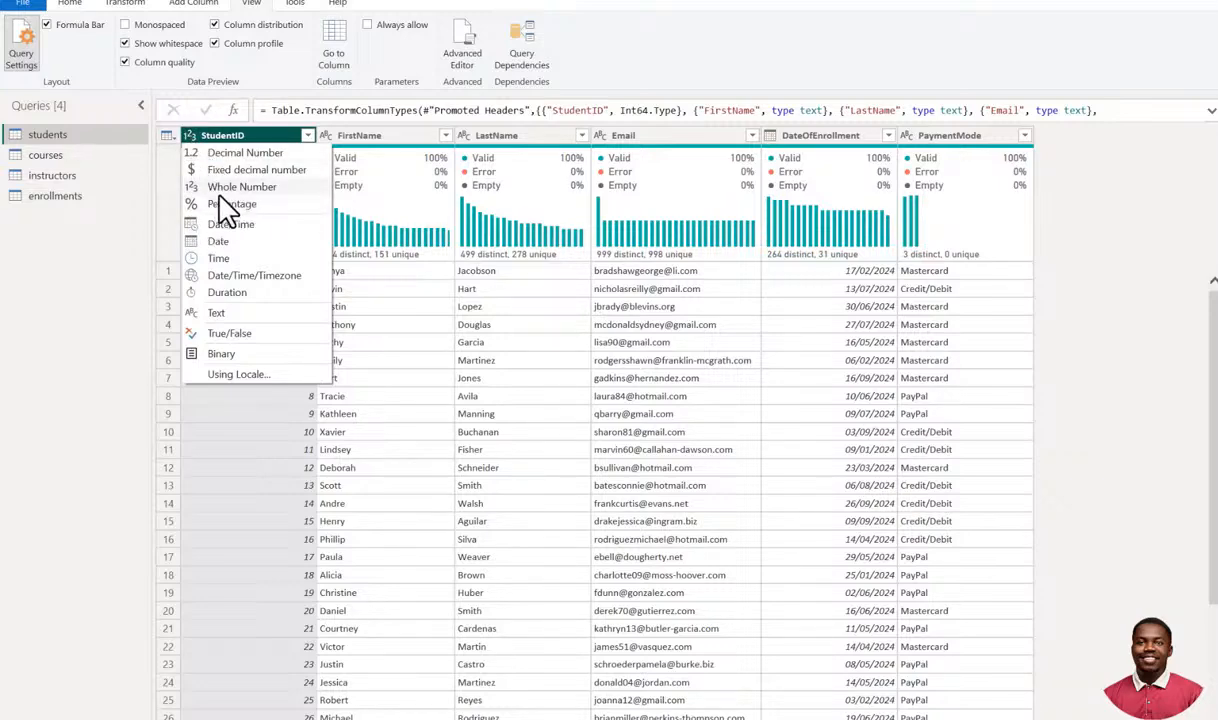
{"action": "left_click", "coordinate": [216, 316]}
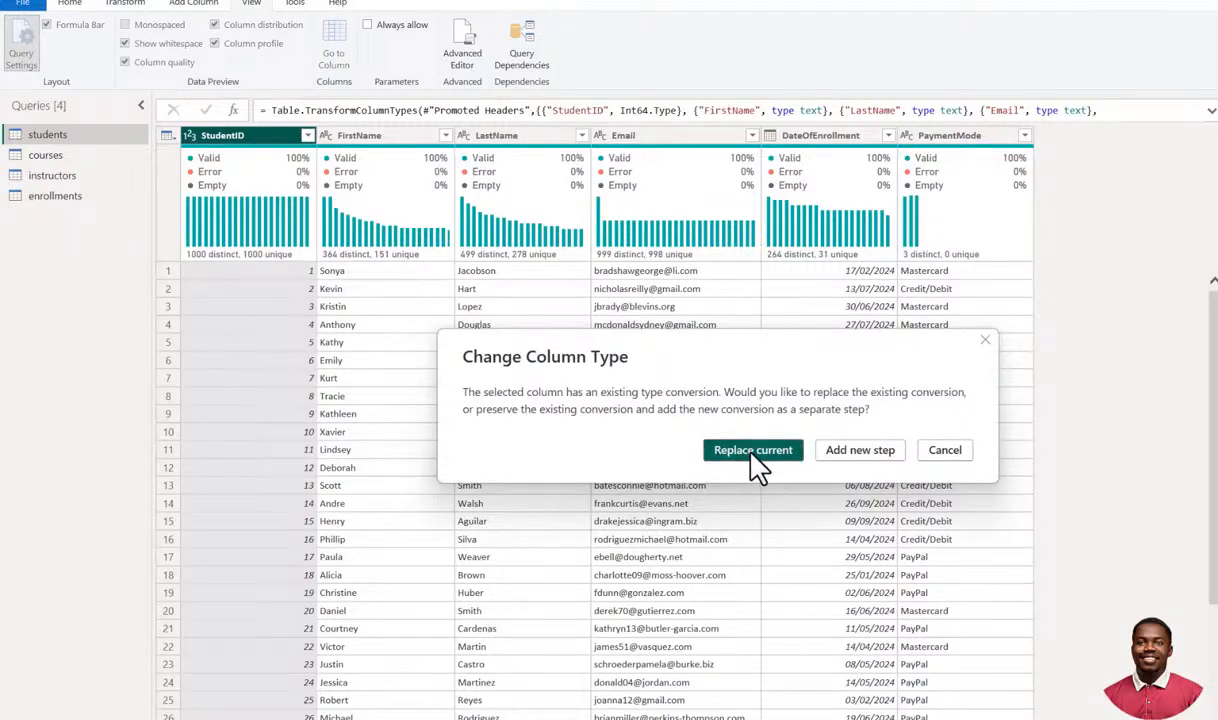
{"action": "left_click", "coordinate": [752, 451]}
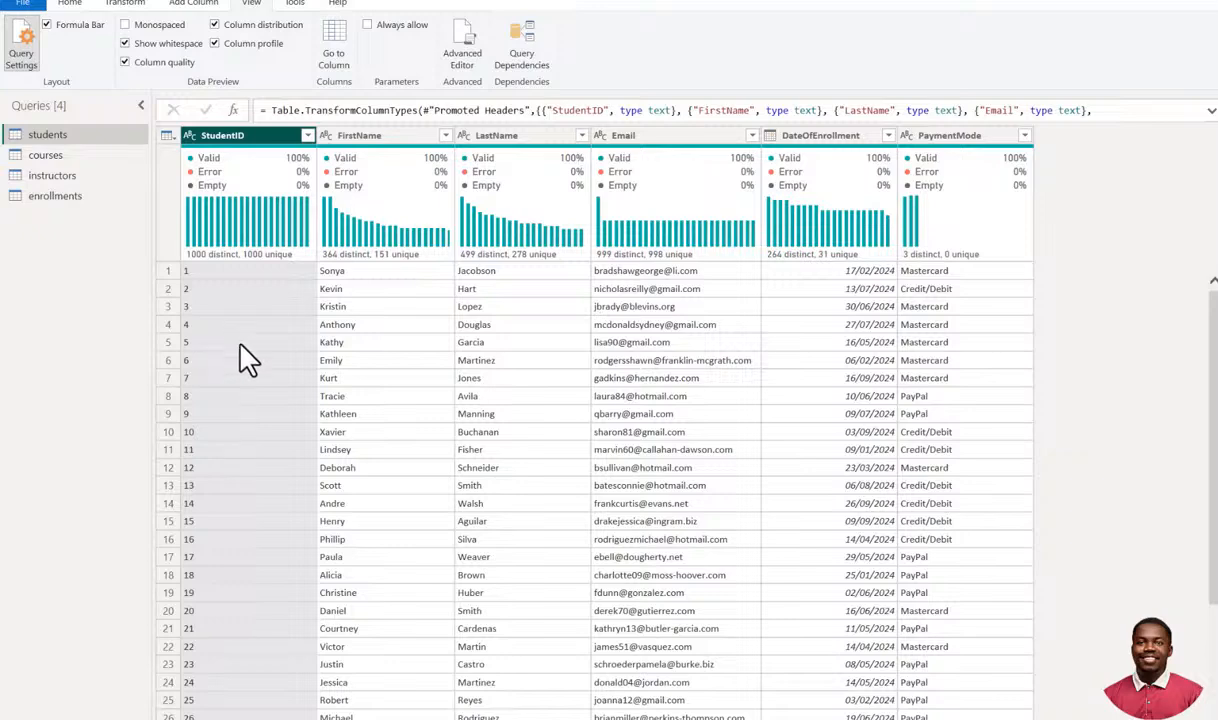
Change the CourseID column in the courses query to Text, replacing the current type conversion.
{"action": "left_click", "coordinate": [50, 155]}
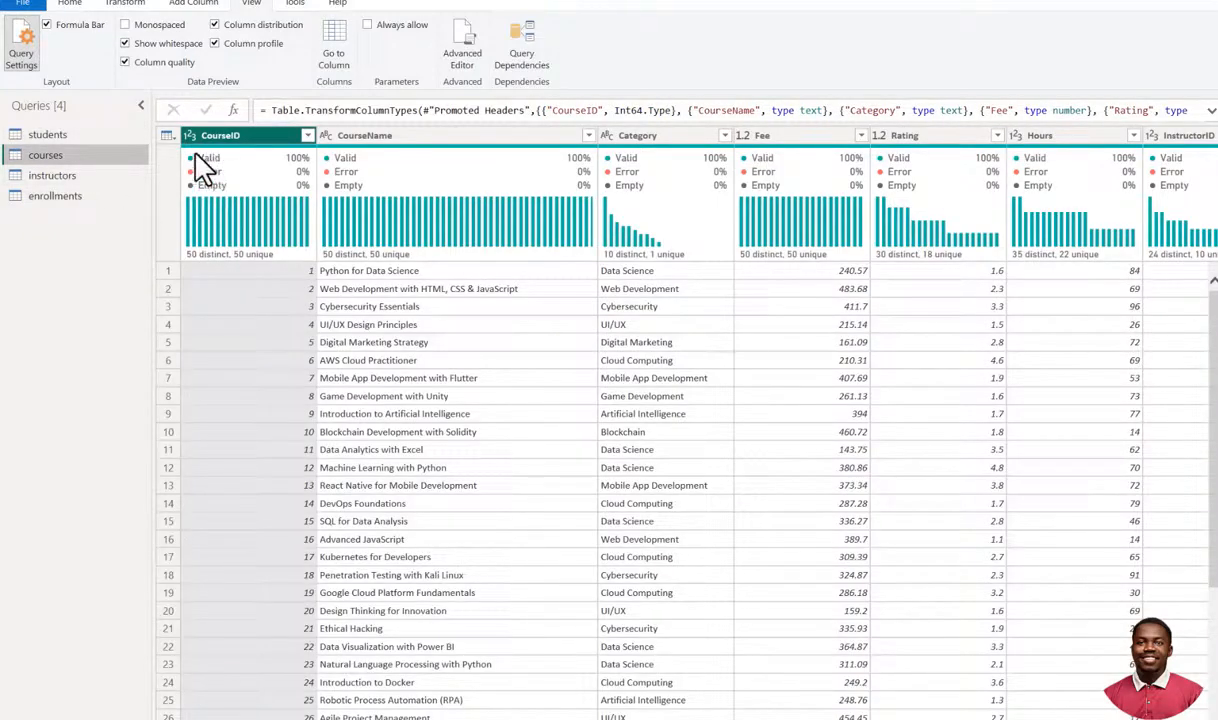
{"action": "mouse_move", "coordinate": [243, 170]}
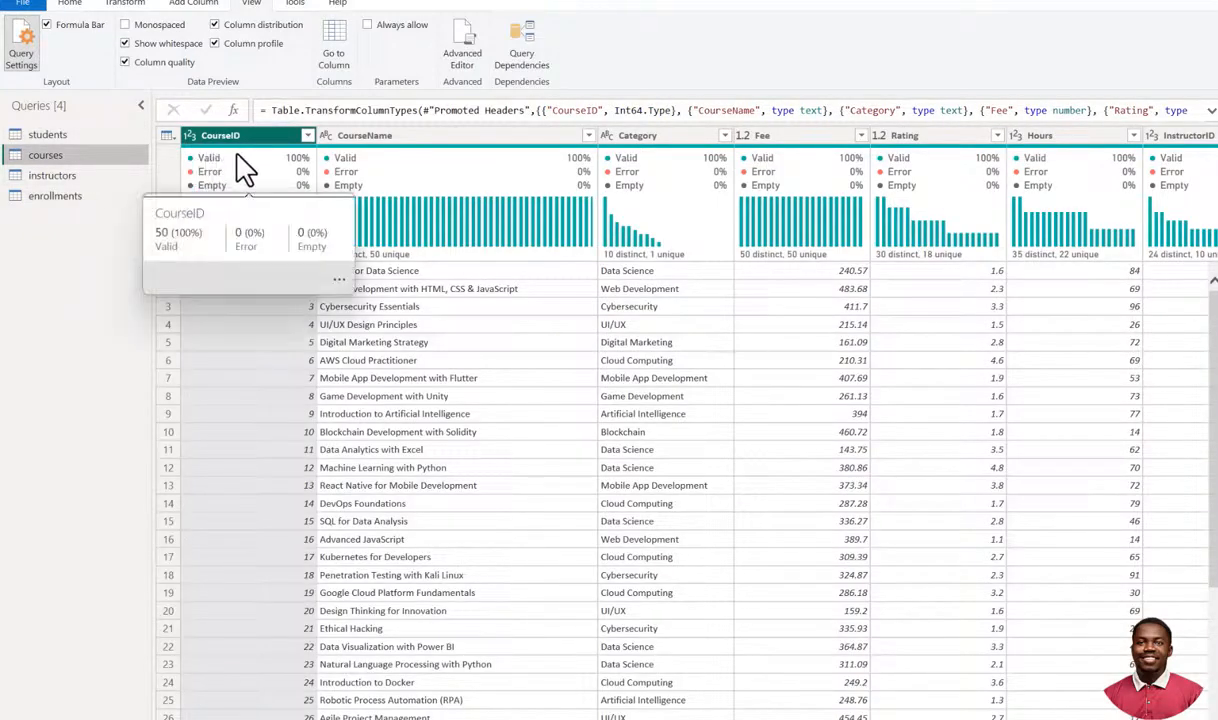
{"action": "left_click", "coordinate": [185, 132]}
{"action": "left_click", "coordinate": [215, 313]}
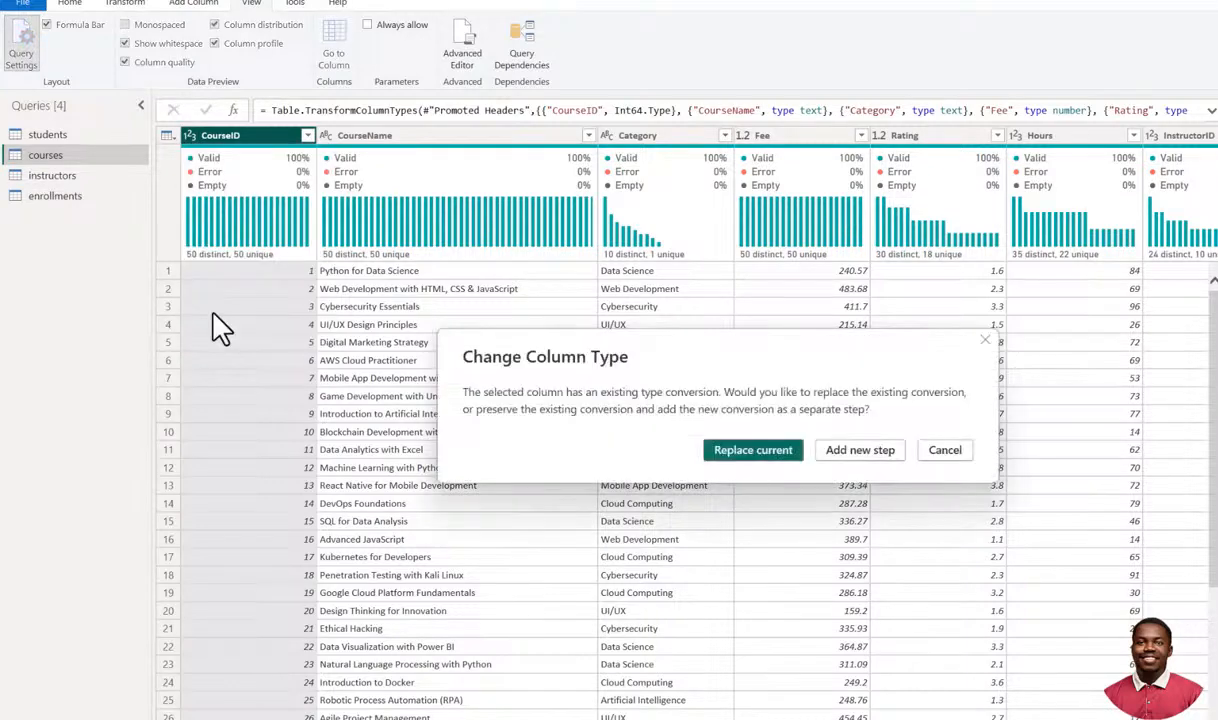
{"action": "left_click", "coordinate": [754, 460]}
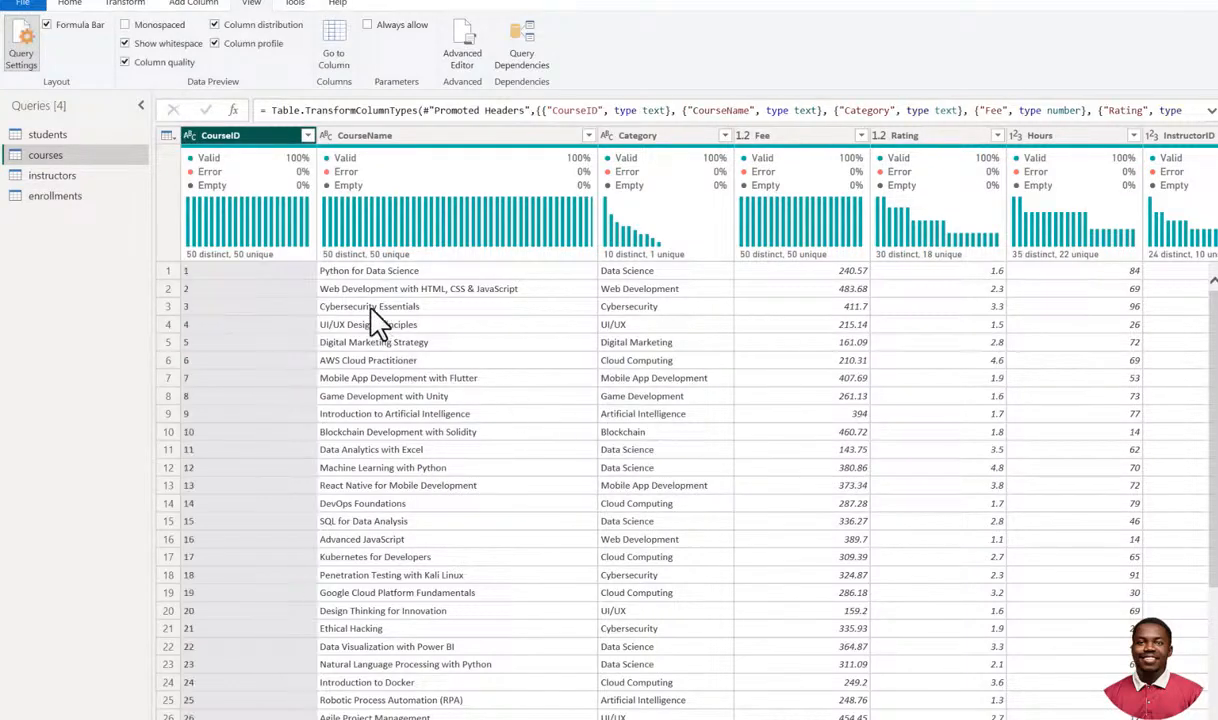
Change the Fee column in the courses query to Fixed decimal number, replacing the current type conversion.
{"action": "left_click", "coordinate": [745, 137]}
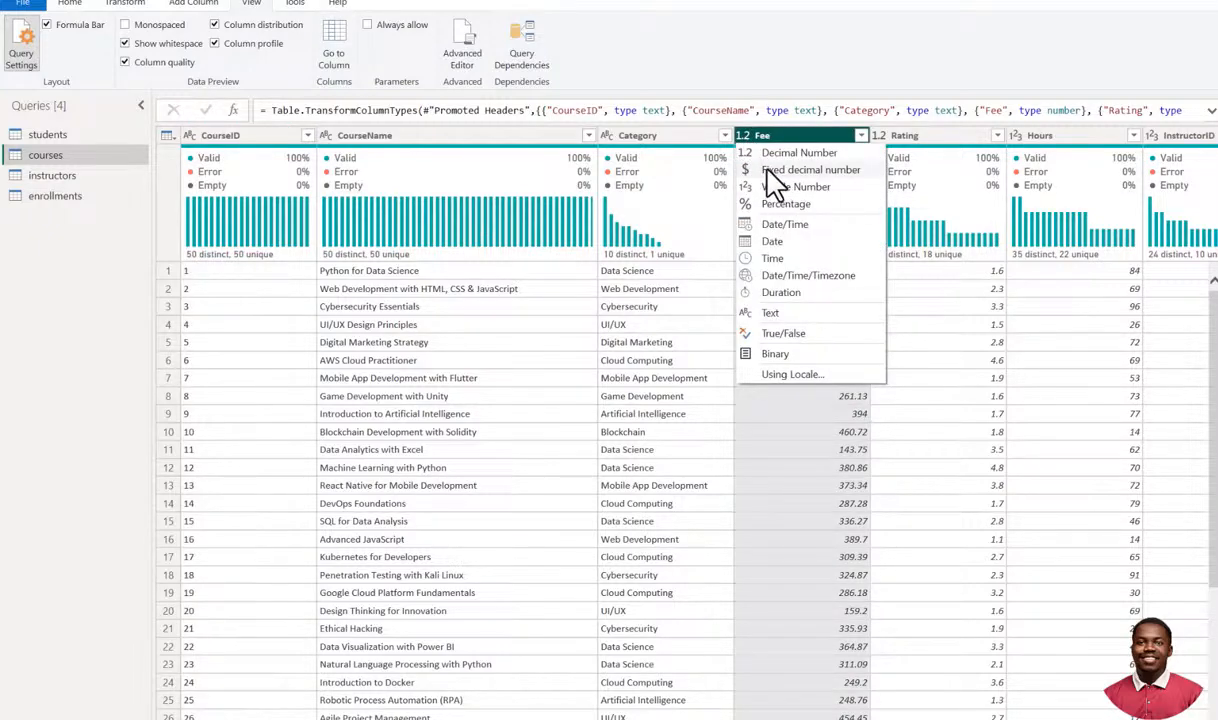
{"action": "left_click", "coordinate": [767, 172]}
{"action": "left_click", "coordinate": [752, 455]}
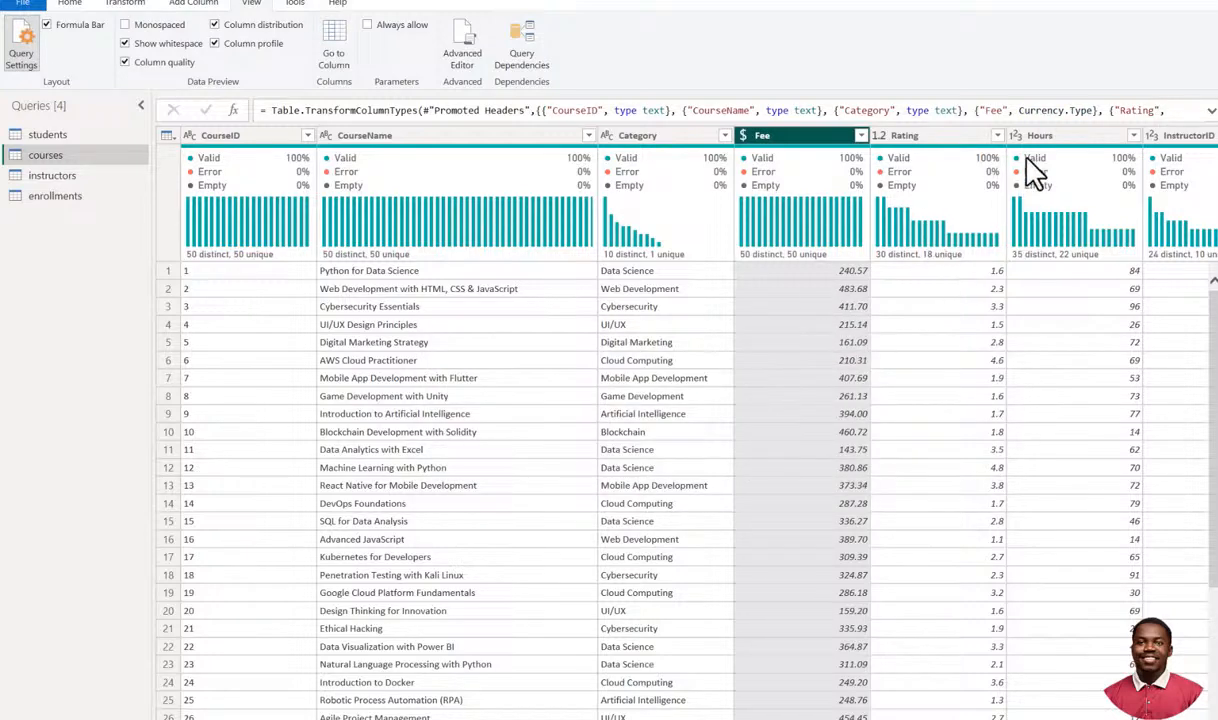
Change the InstructorID column in the courses query to Text, replacing the current type conversion.
{"action": "left_click_drag", "start_coordinate": [820, 718], "coordinate": [878, 718]}
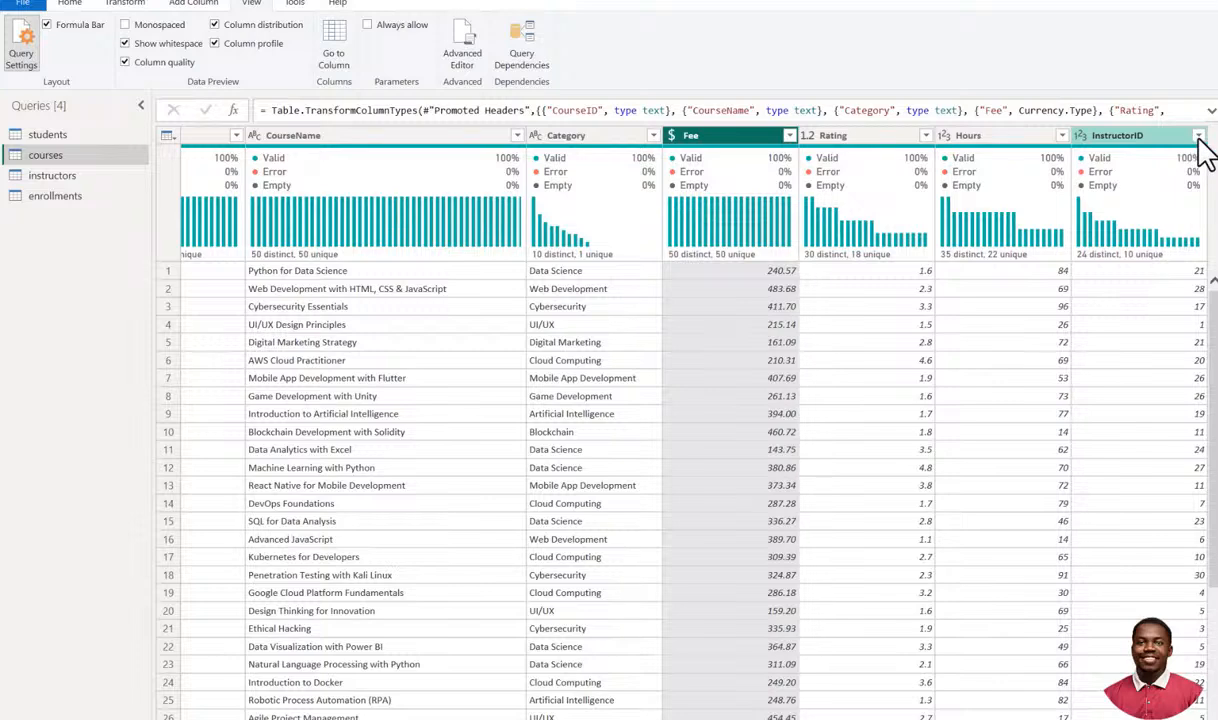
{"action": "left_click", "coordinate": [1084, 138]}
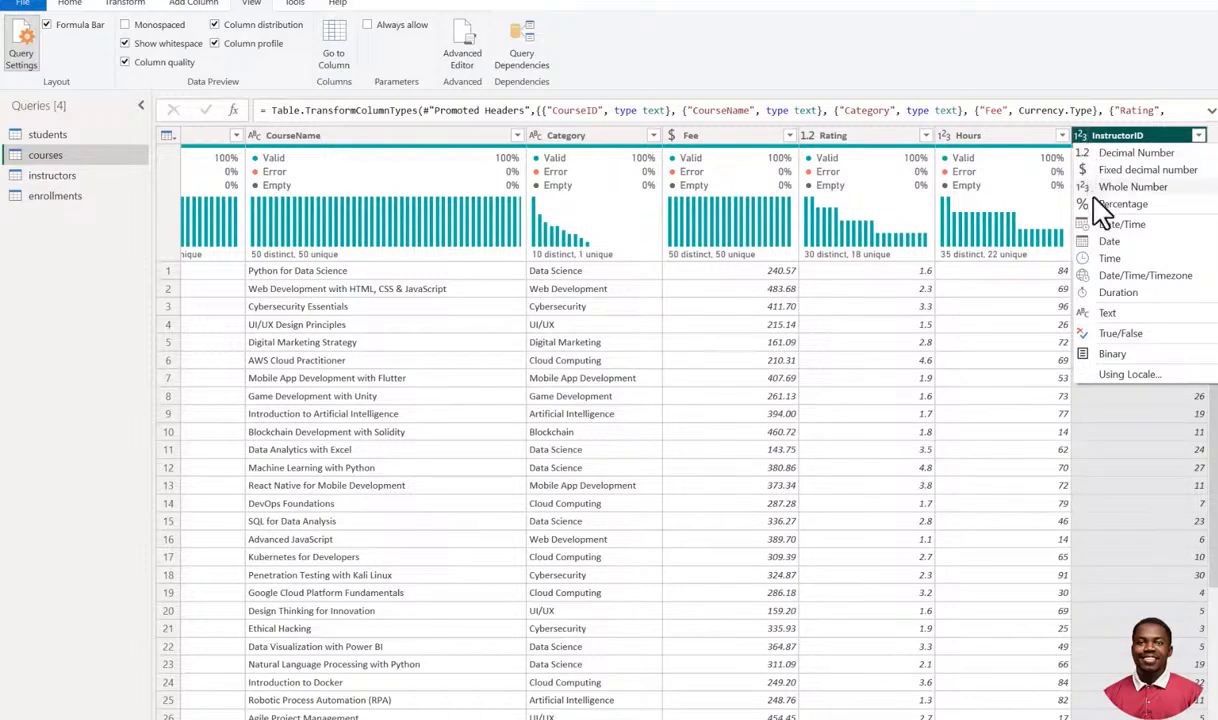
{"action": "left_click", "coordinate": [1110, 314]}
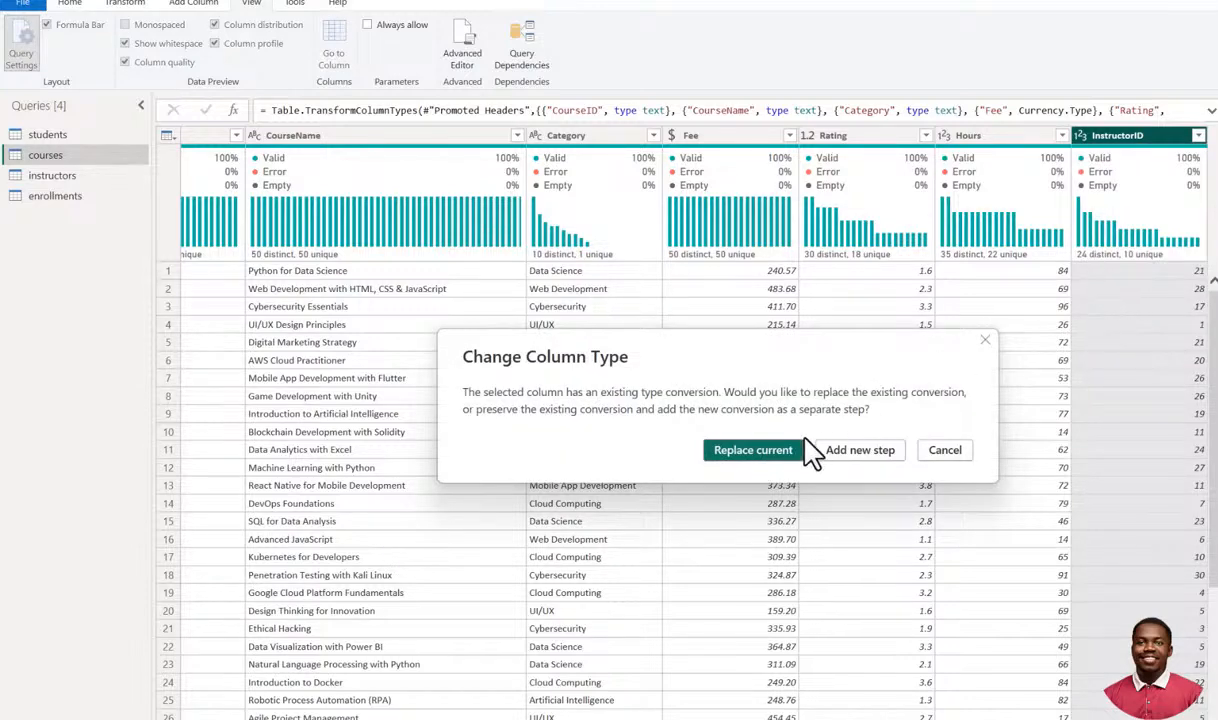
{"action": "left_click", "coordinate": [753, 450]}
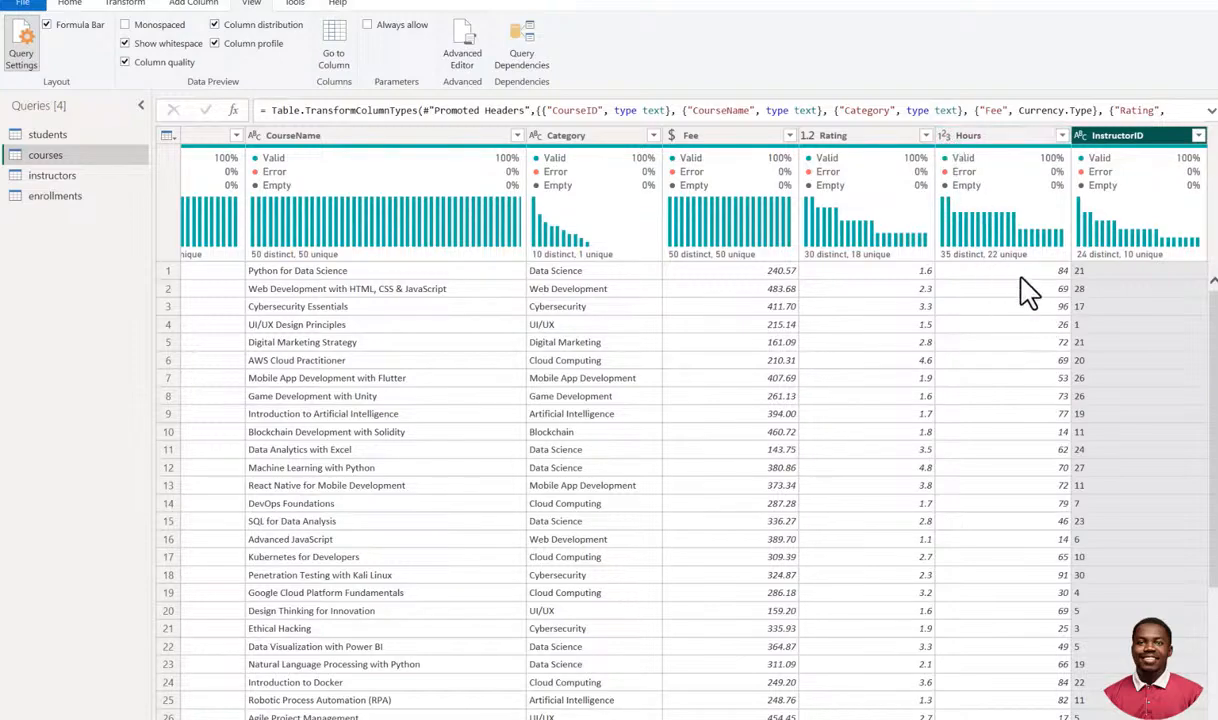
Check the rows of the courses query and the data types of its Hours and Rating columns.
{"action": "scroll", "coordinate": [1022, 402], "scroll_direction": "down", "scroll_amount": 6}
{"action": "scroll", "coordinate": [1022, 402], "scroll_direction": "up", "scroll_amount": 6}
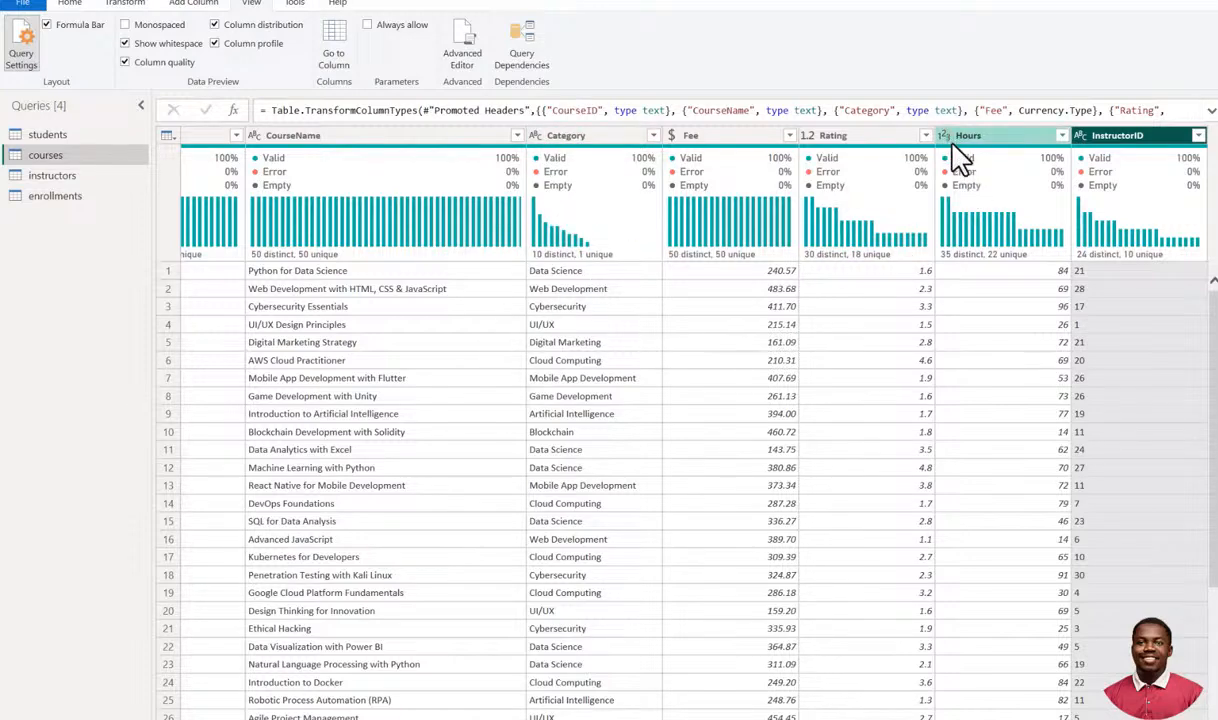
{"action": "mouse_move", "coordinate": [956, 157]}
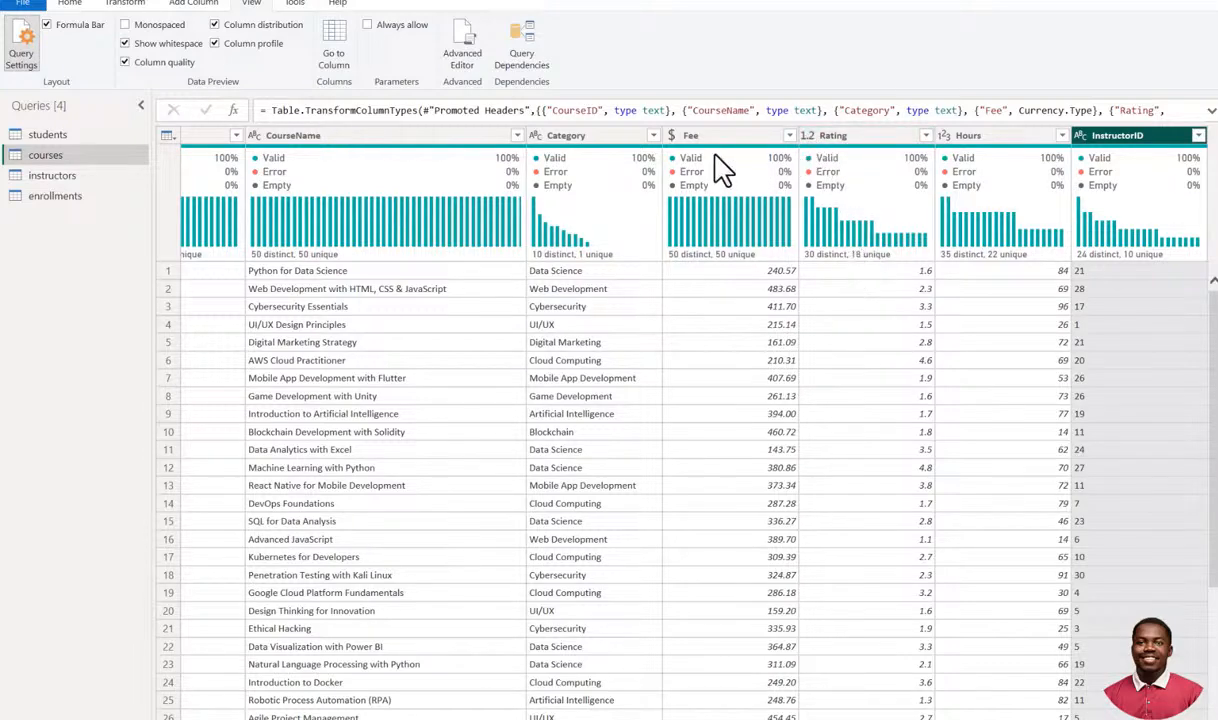
{"action": "left_click", "coordinate": [808, 137]}
{"action": "left_click", "coordinate": [806, 137]}
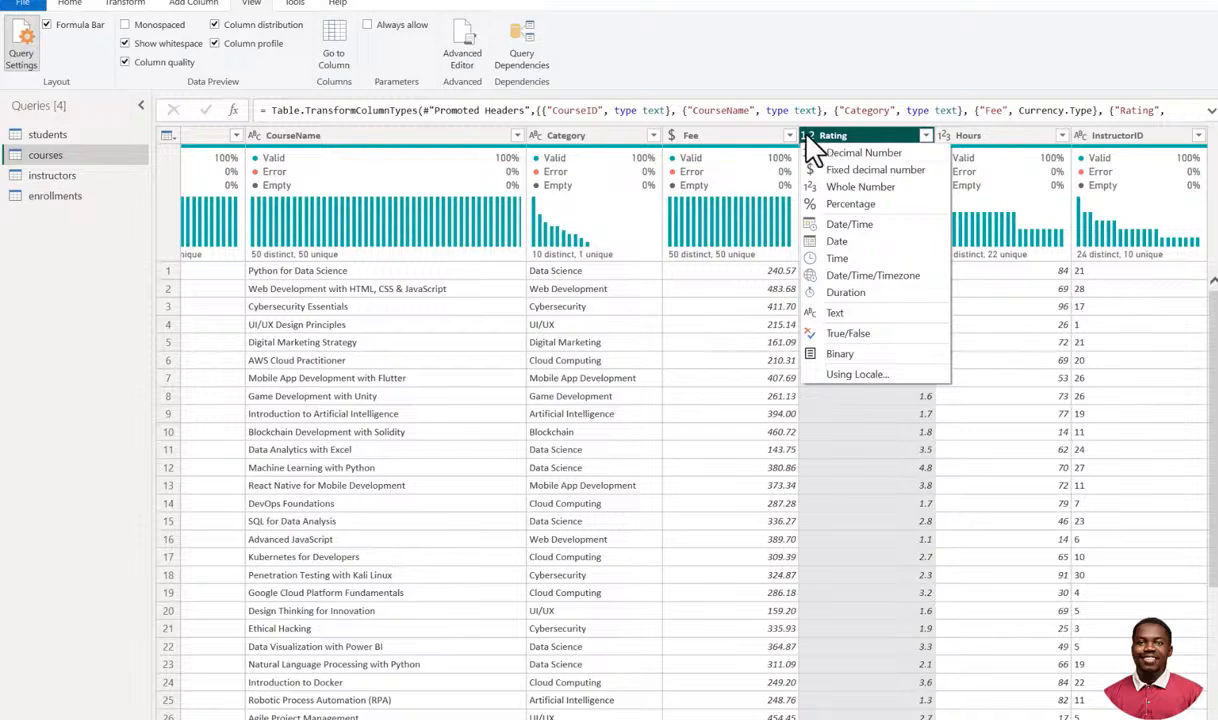
{"action": "left_click", "coordinate": [826, 70]}
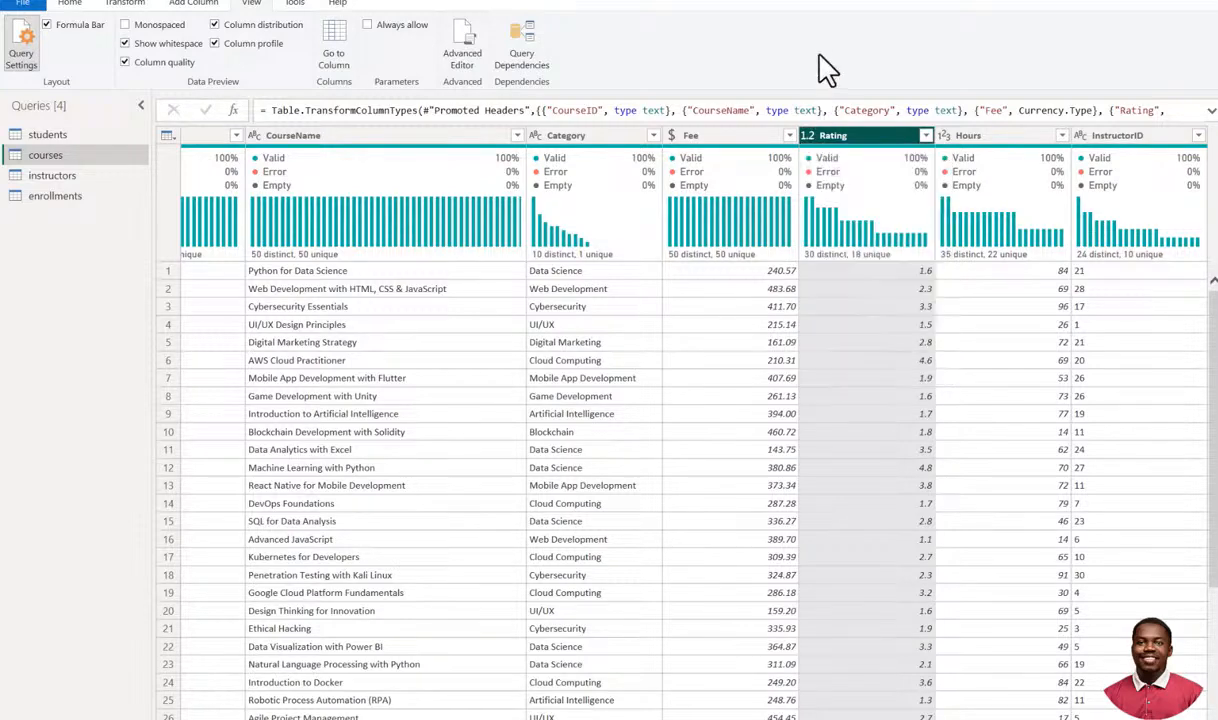
{"action": "scroll", "coordinate": [604, 666], "scroll_direction": "left", "scroll_amount": 2}
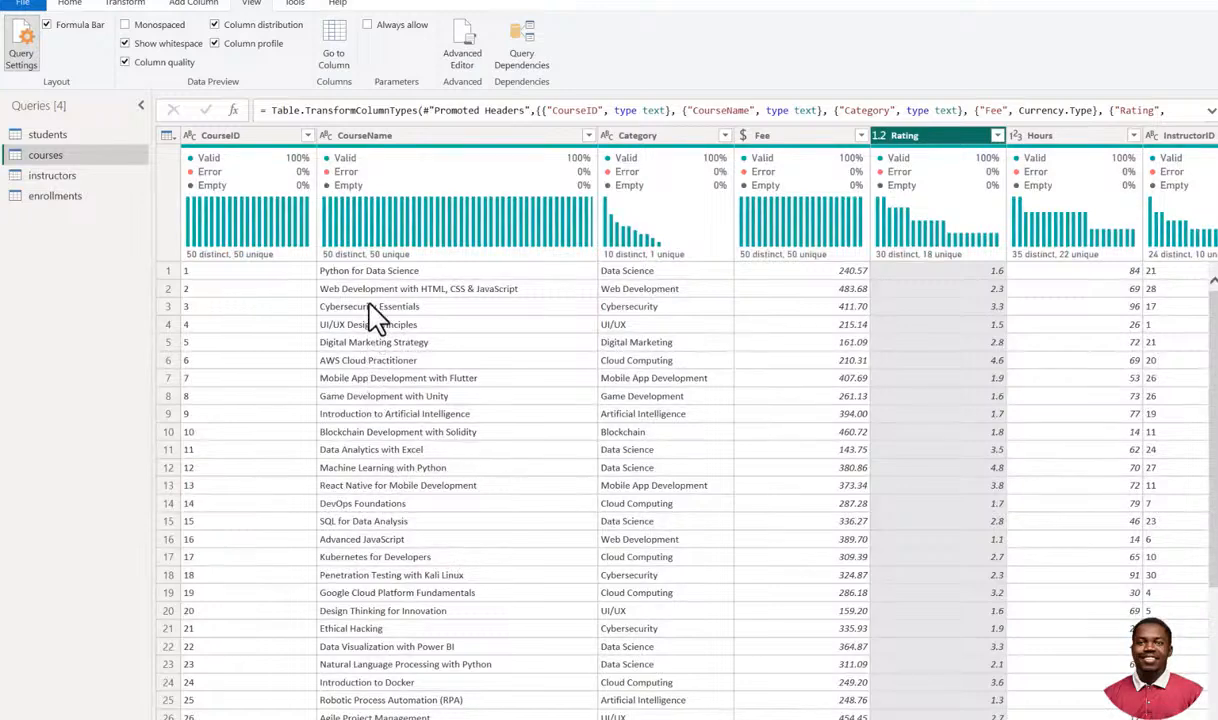
Change the InstructorID column in the instructors query to Text, replacing the current type conversion.
{"action": "left_click", "coordinate": [52, 175]}
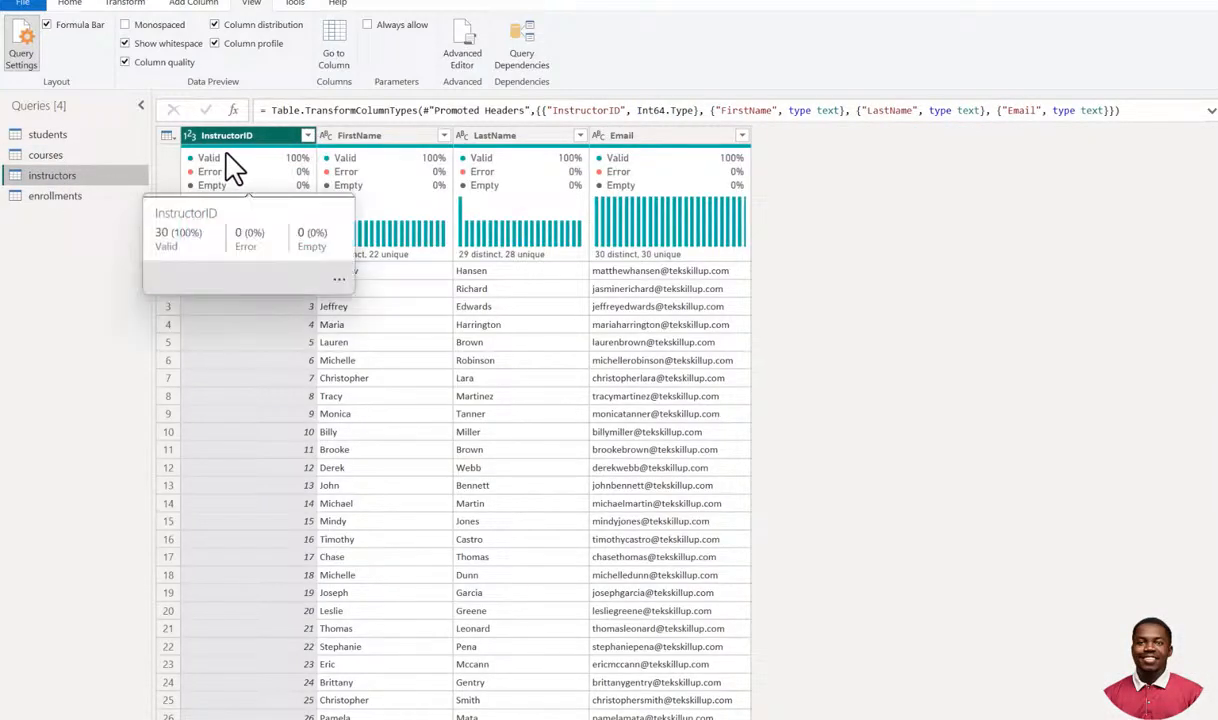
{"action": "mouse_move", "coordinate": [239, 157]}
{"action": "left_click", "coordinate": [189, 136]}
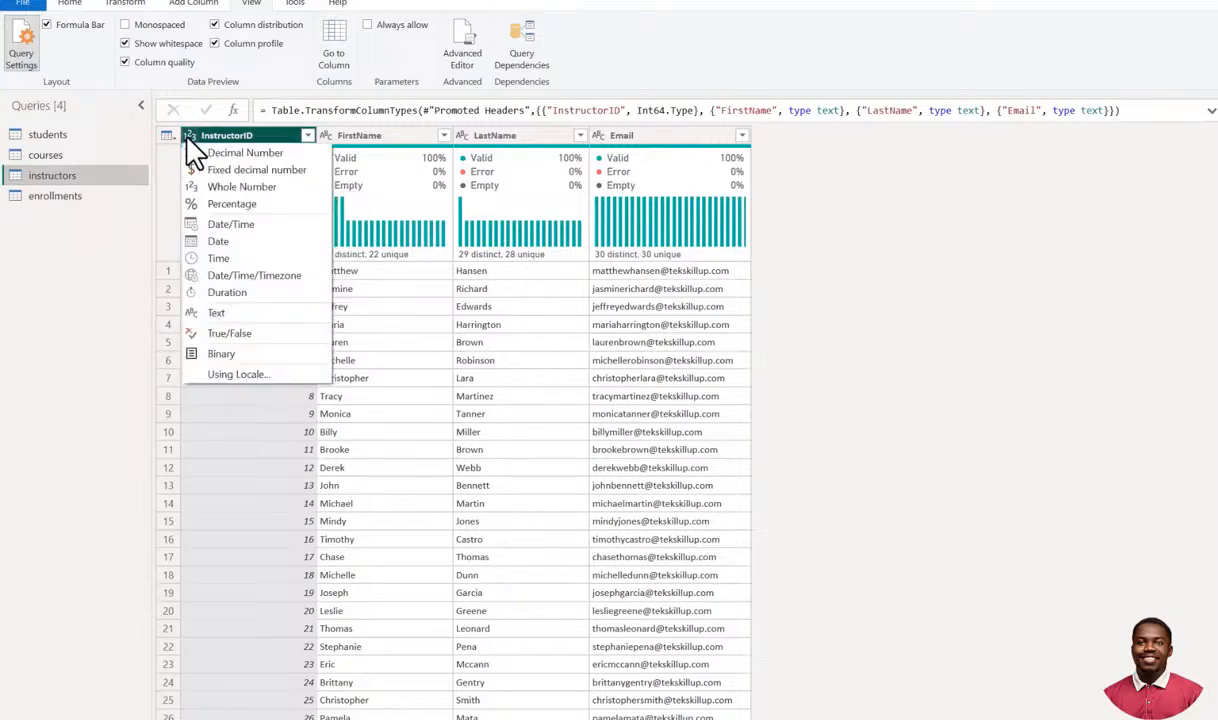
{"action": "left_click", "coordinate": [230, 313]}
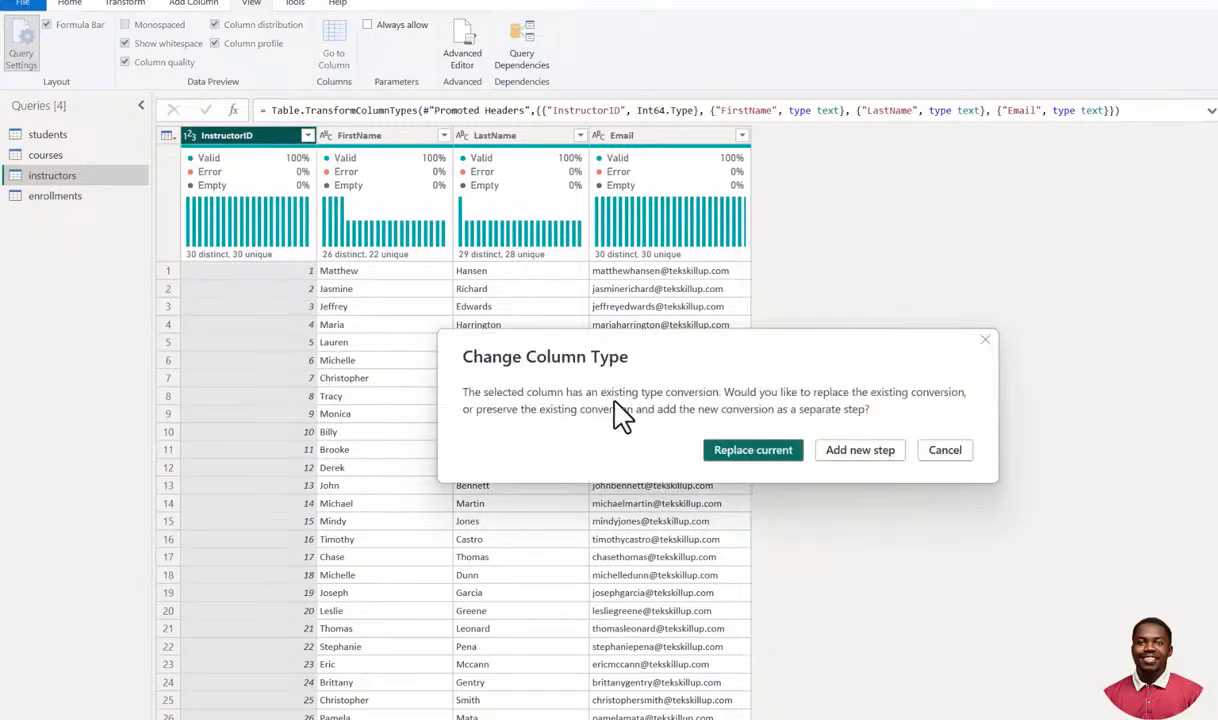
{"action": "left_click", "coordinate": [762, 456]}
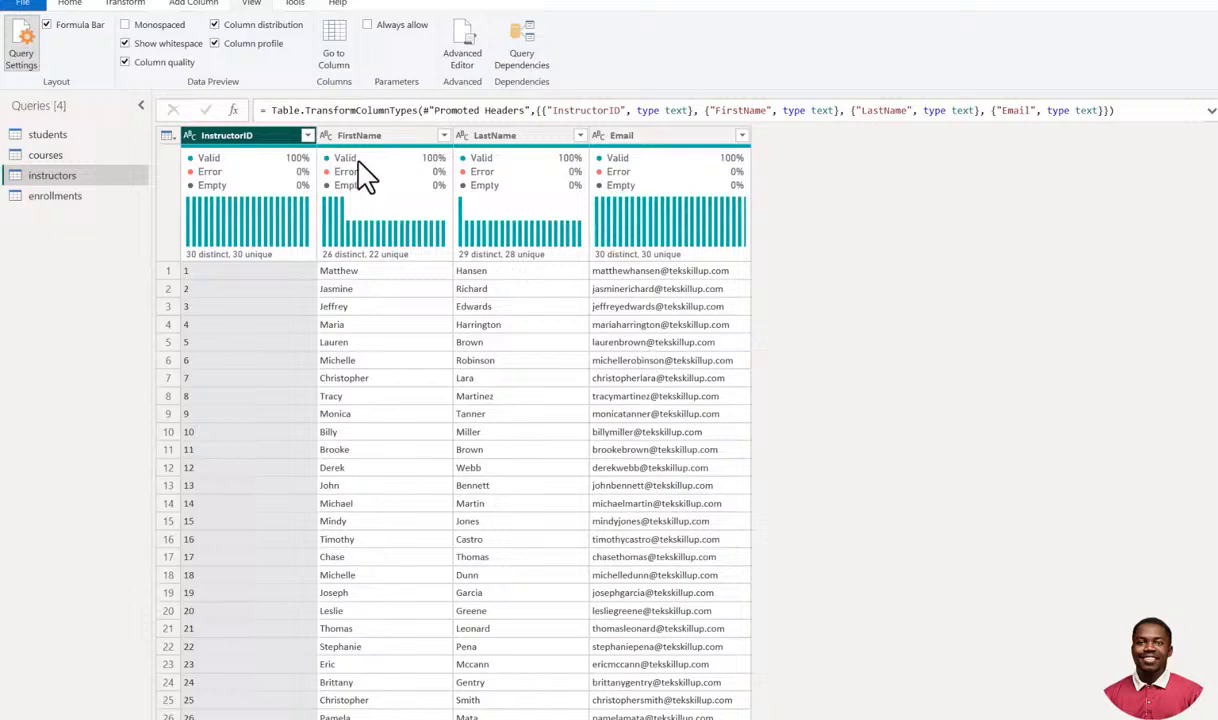
Change the StudentID column in the enrollments query to Text, replacing the current type conversion.
{"action": "left_click", "coordinate": [74, 200]}
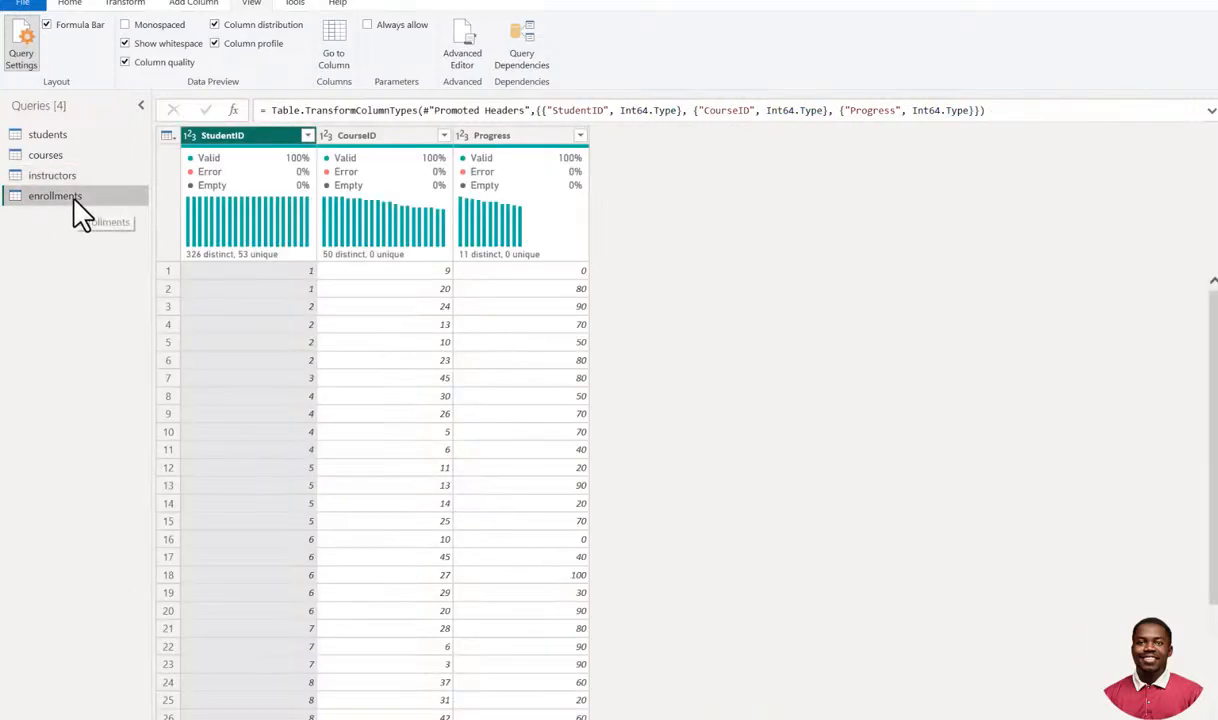
{"action": "left_click", "coordinate": [189, 136]}
{"action": "left_click", "coordinate": [228, 315]}
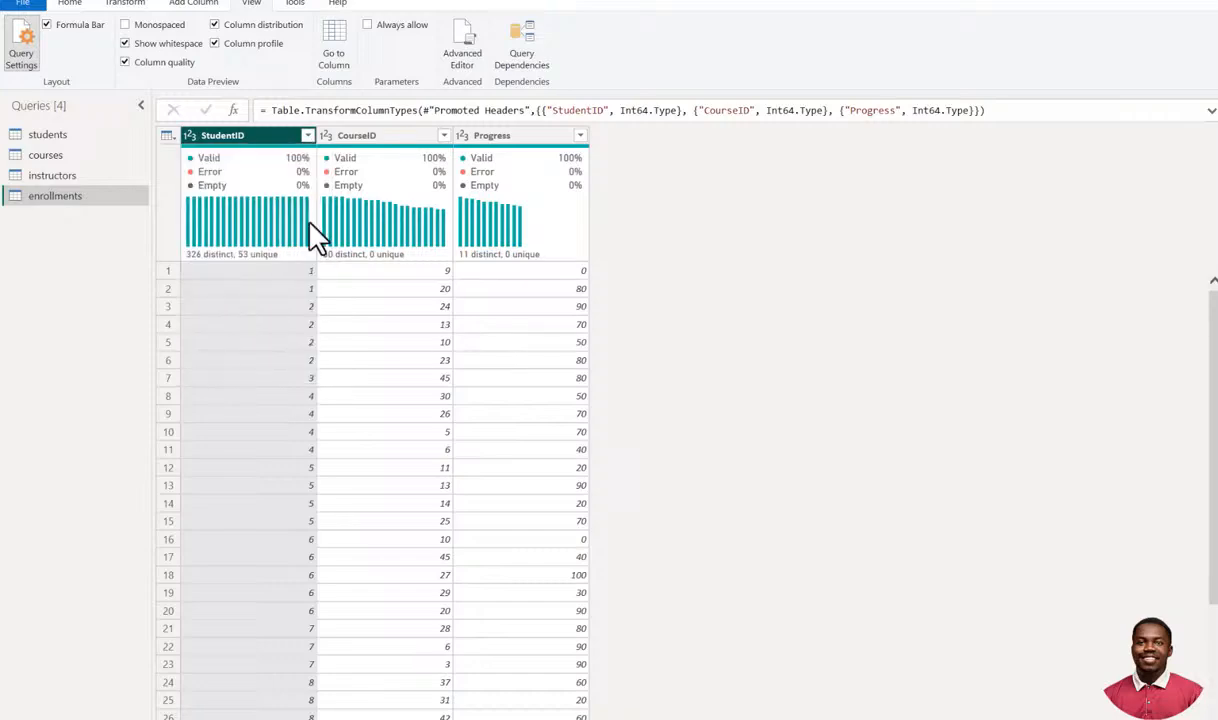
{"action": "left_click", "coordinate": [764, 451]}
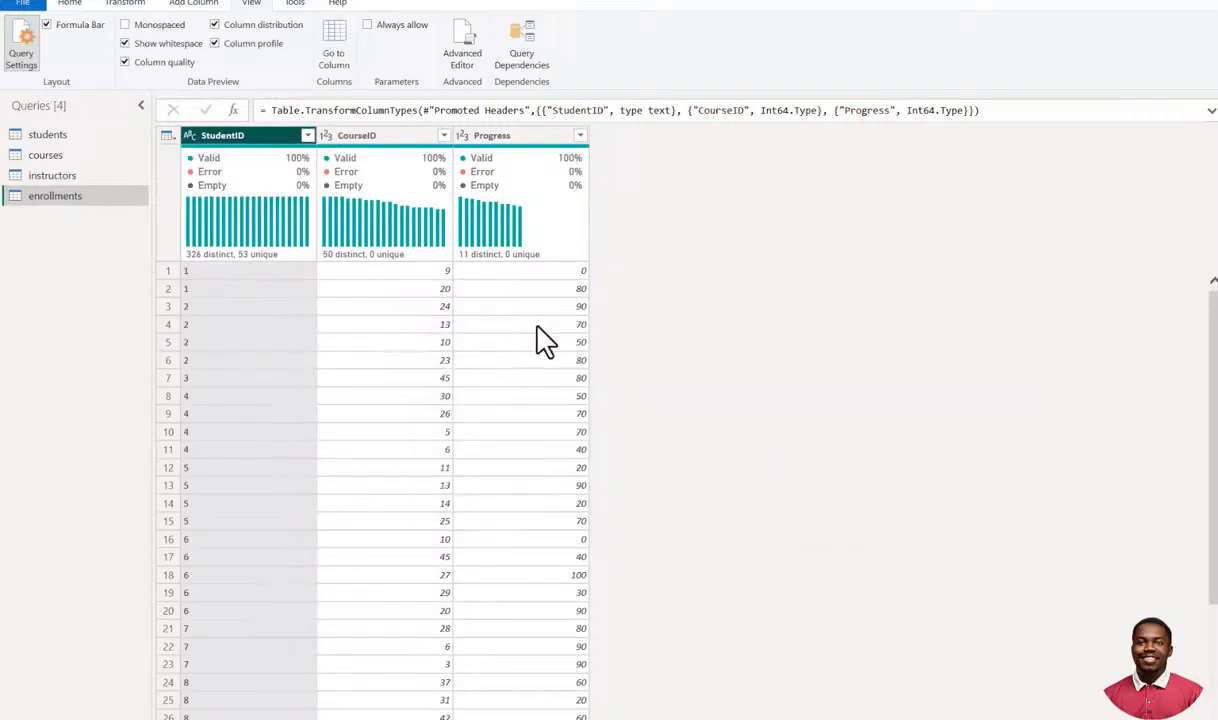
Change the CourseID column in the enrollments query to Text, replacing the current type conversion.
{"action": "left_click", "coordinate": [327, 136]}
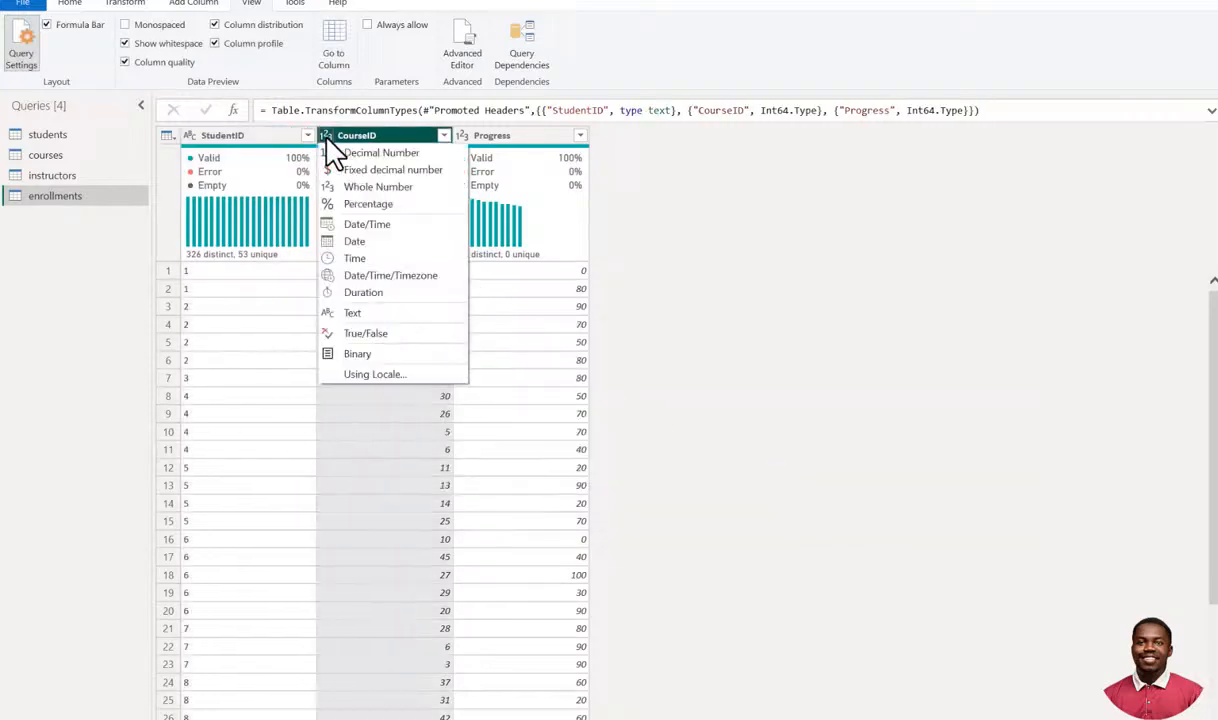
{"action": "left_click", "coordinate": [352, 313]}
{"action": "left_click", "coordinate": [755, 452]}
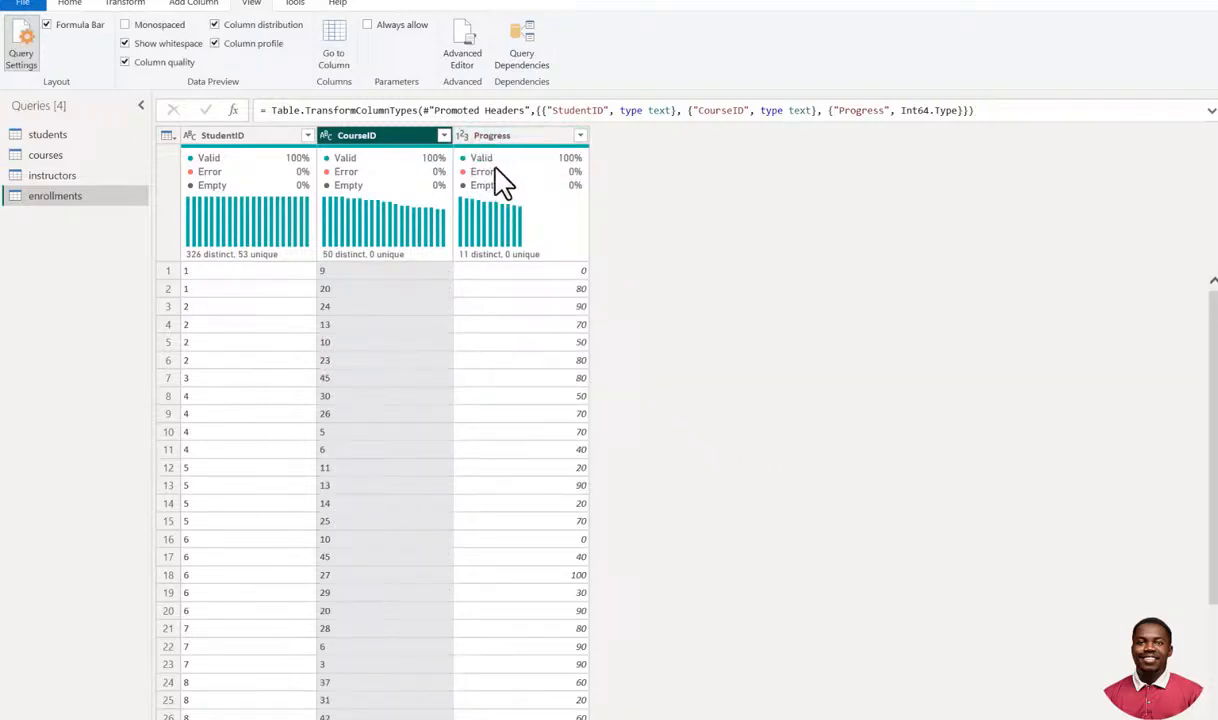
Check the Progress column's data type in enrollments and review the instructors, courses and students queries.
{"action": "left_click", "coordinate": [464, 137]}
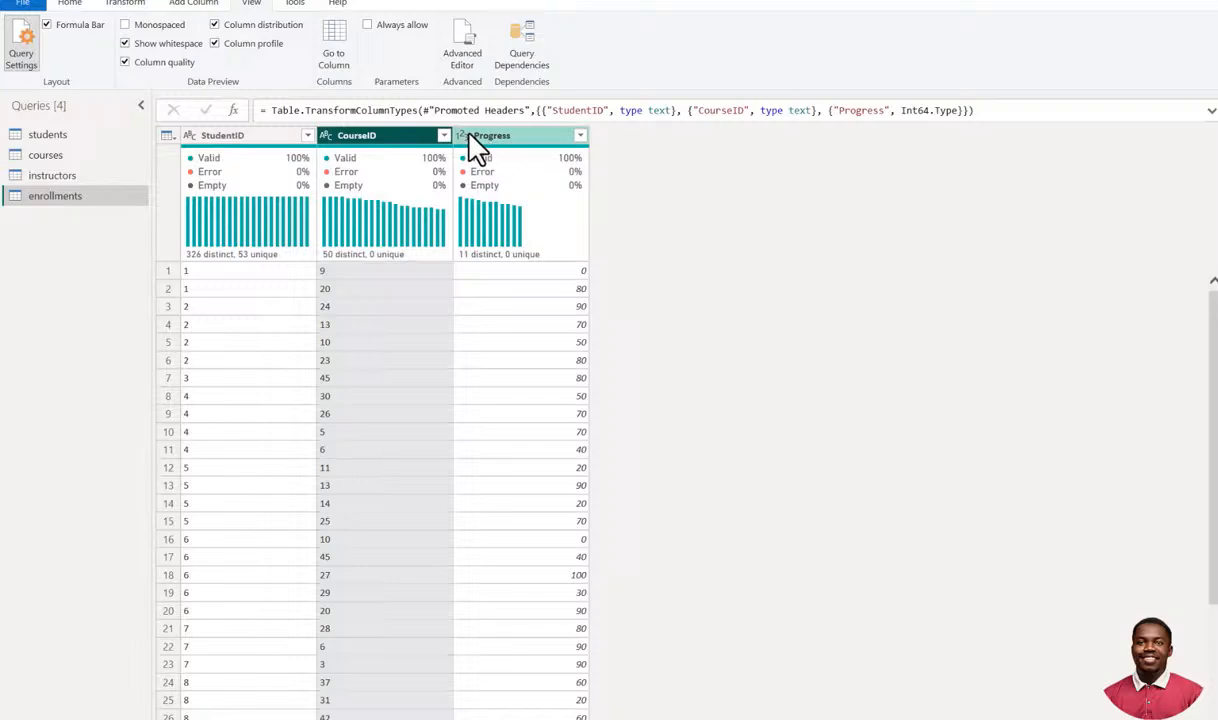
{"action": "left_click", "coordinate": [630, 264]}
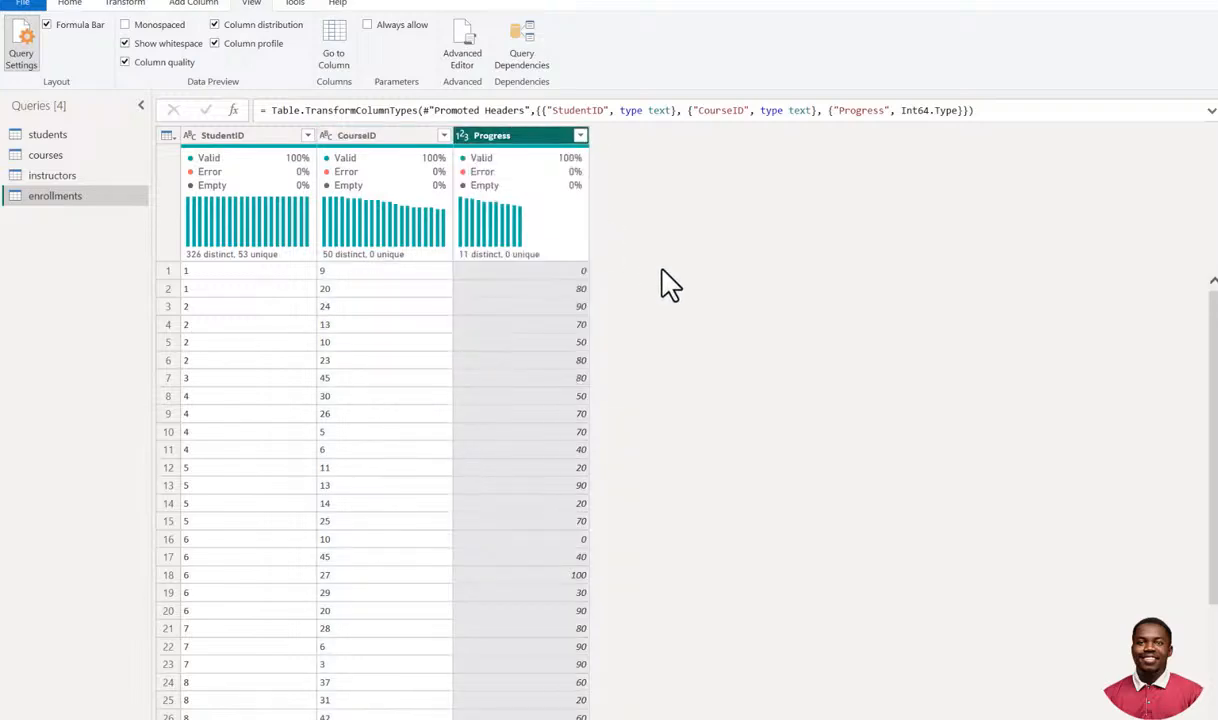
{"action": "left_click", "coordinate": [54, 177]}
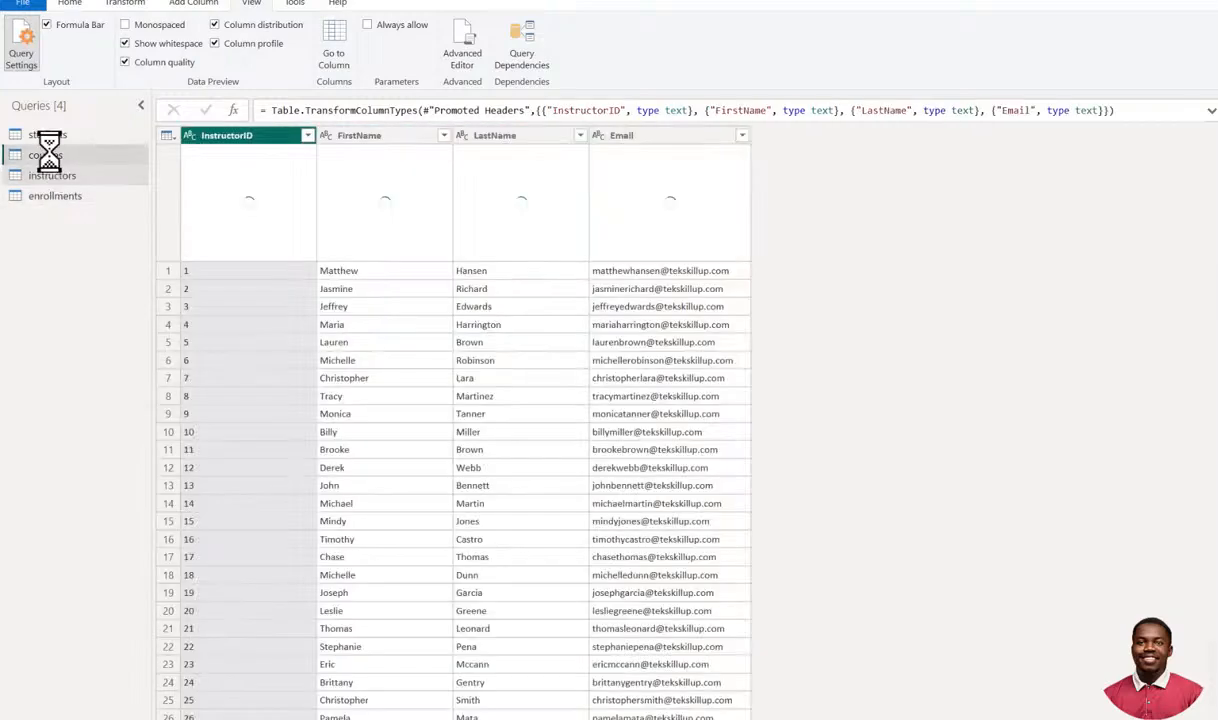
{"action": "left_click", "coordinate": [58, 153]}
{"action": "left_click", "coordinate": [60, 136]}
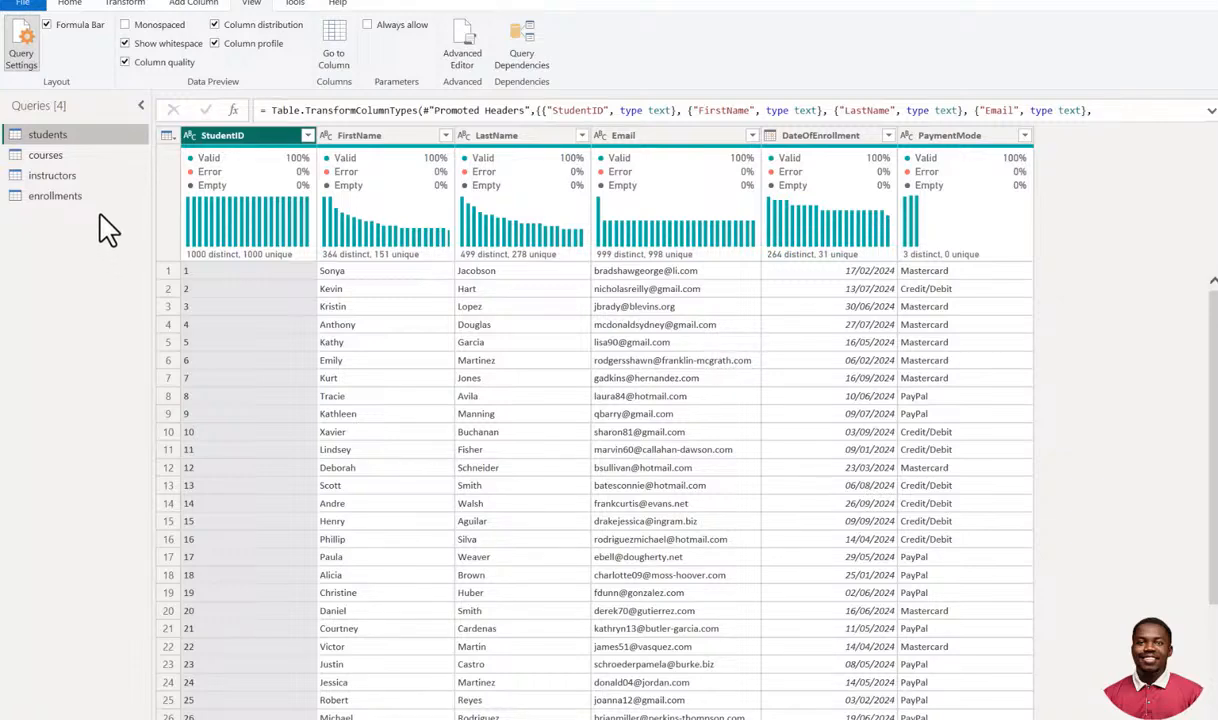
Look at the available Merge Queries options for the students query.
{"action": "left_click", "coordinate": [70, 5]}
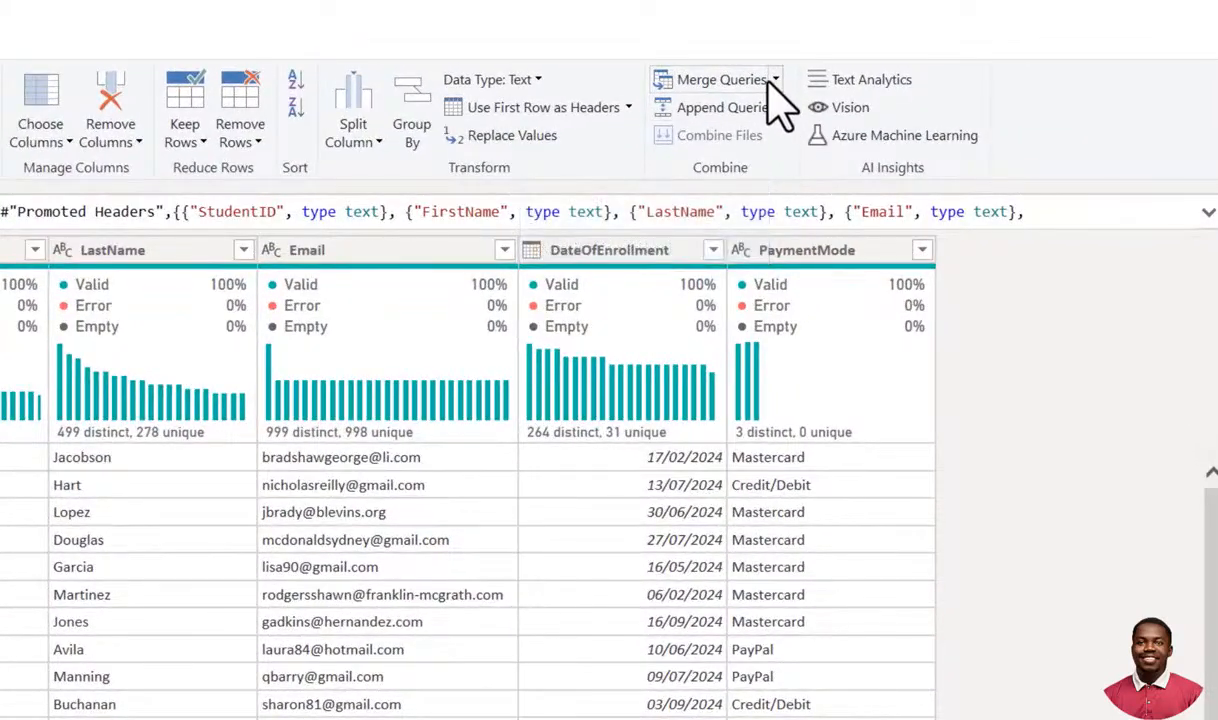
{"action": "left_click", "coordinate": [775, 86]}
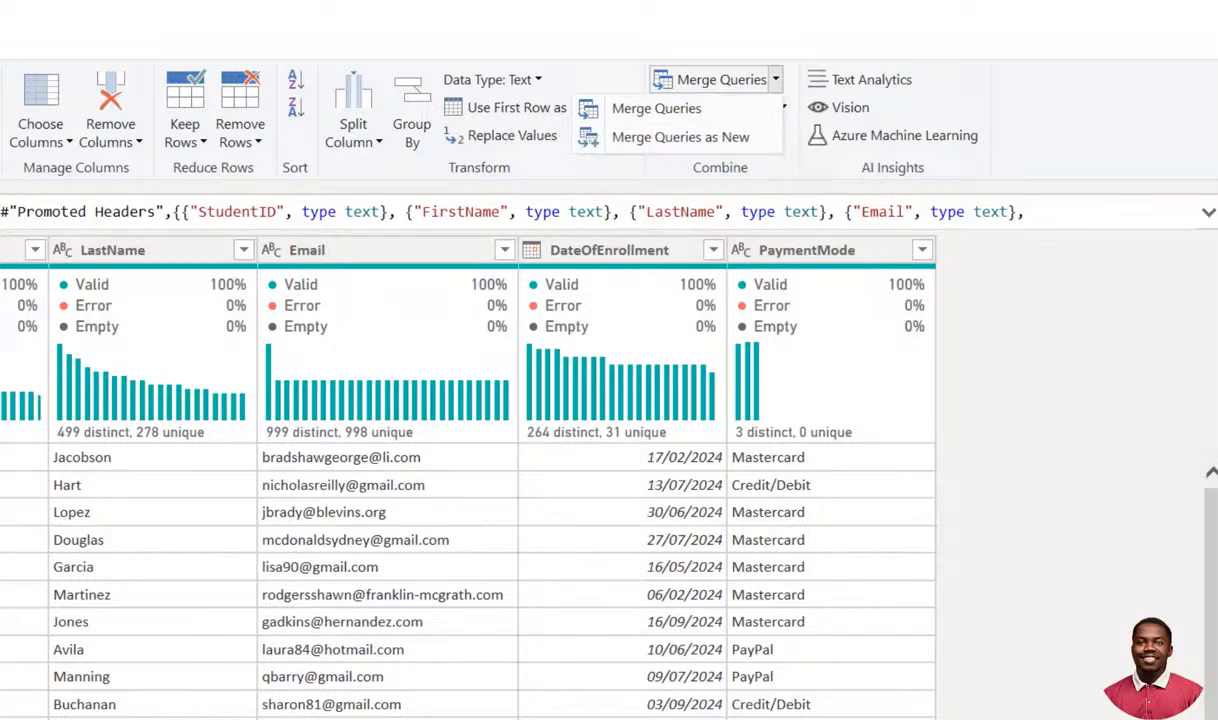
{"action": "key", "text": "Escape"}
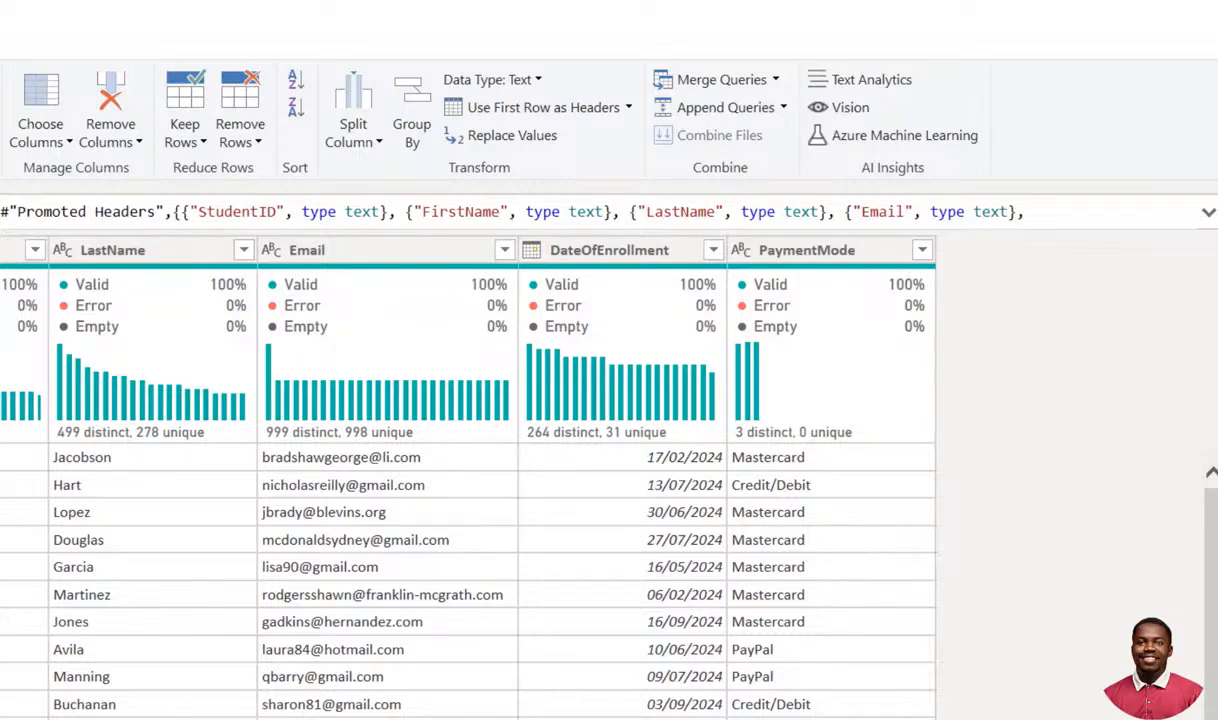
Save the report as First Dashboard Project in the Cohort 4.0 folder and apply the pending query changes.
{"action": "left_click", "coordinate": [35, 45]}
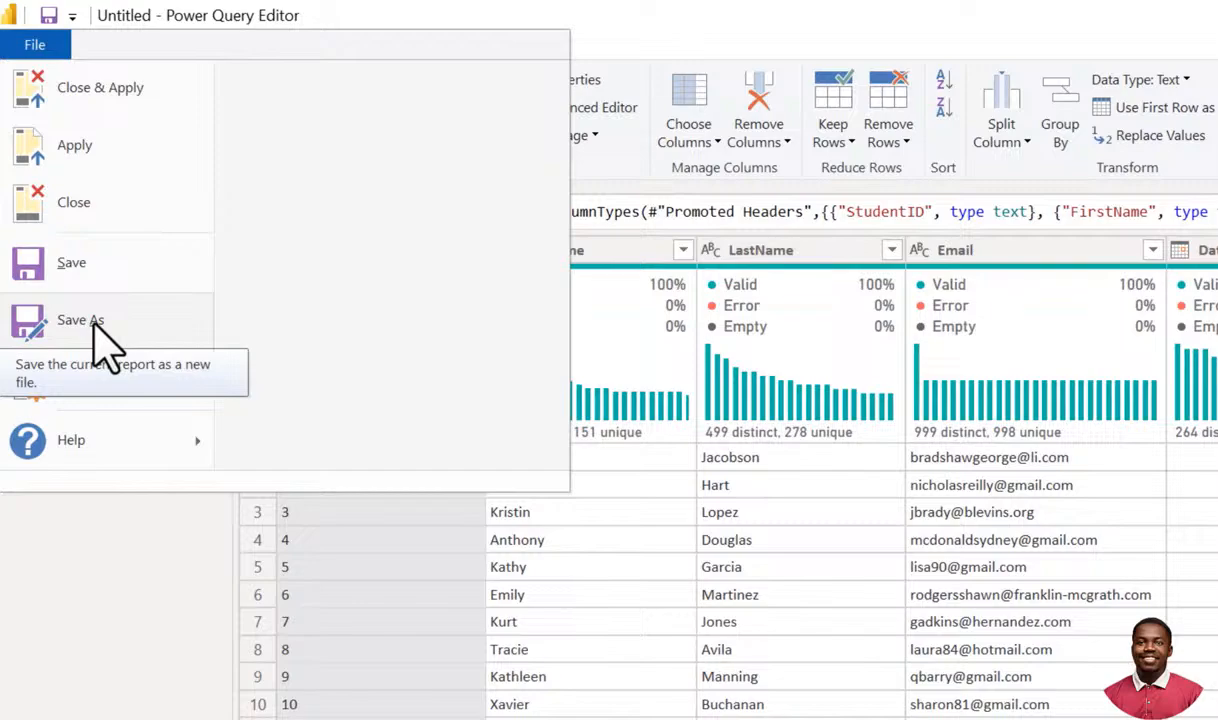
{"action": "left_click", "coordinate": [93, 322]}
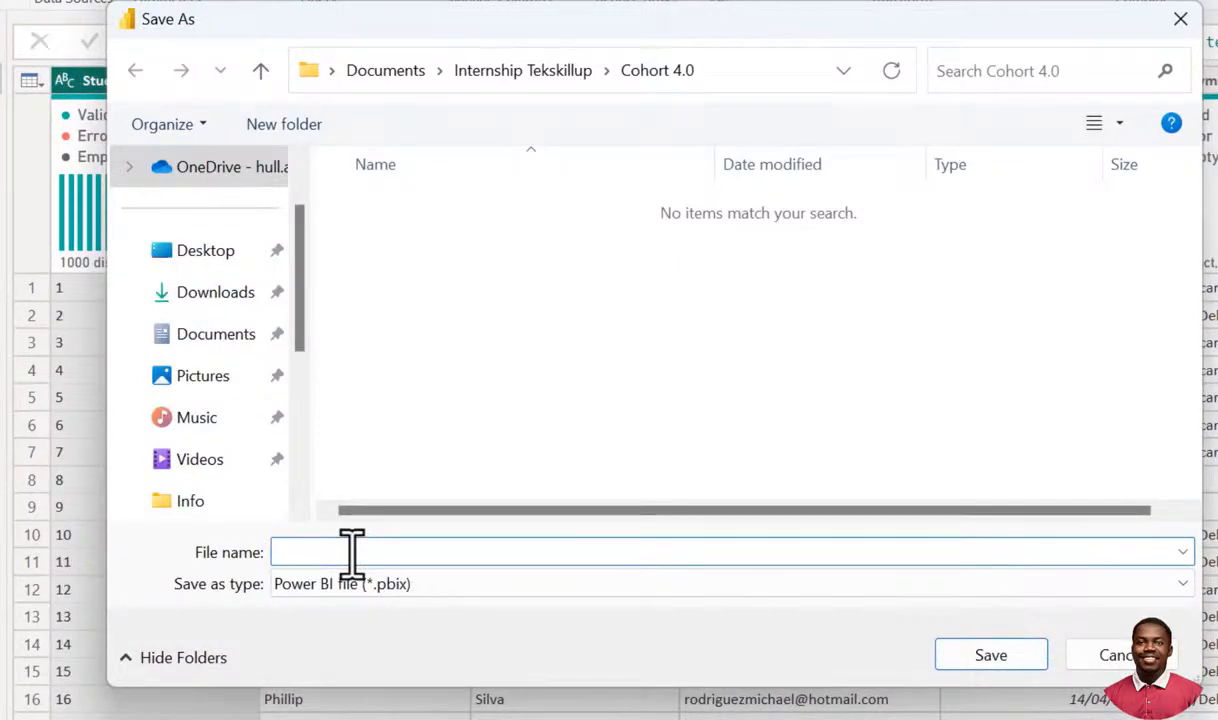
{"action": "type", "text": "Fir"}
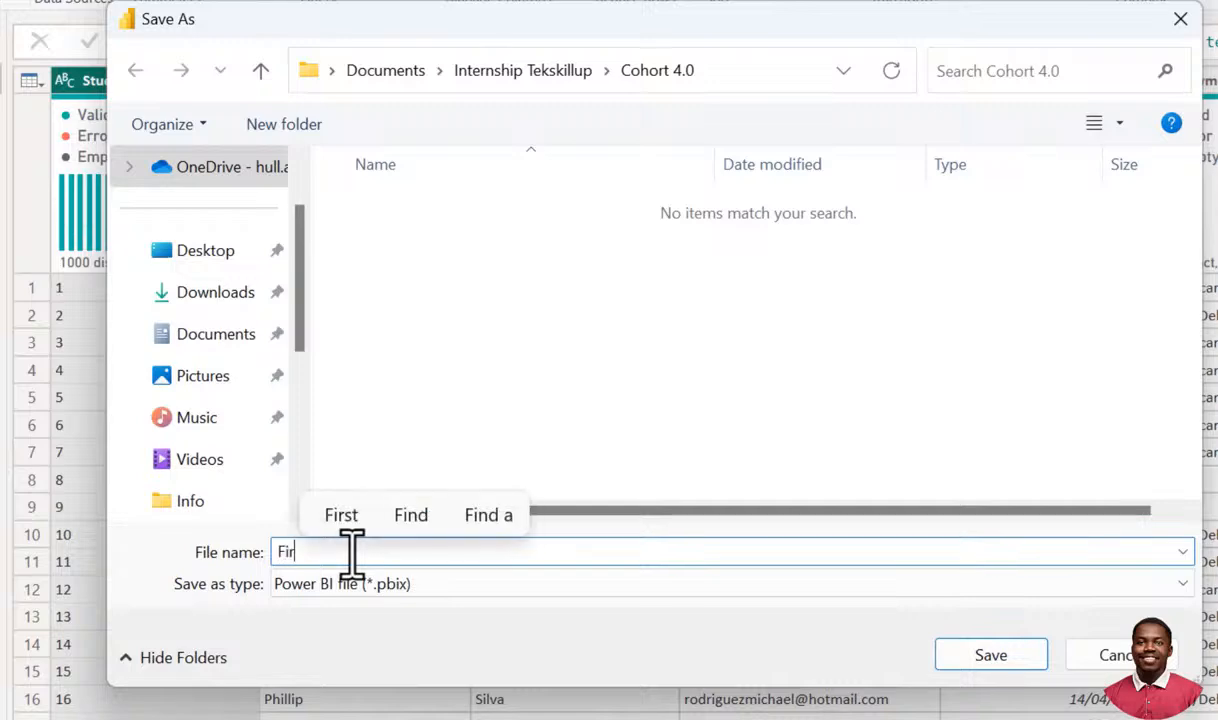
{"action": "type", "text": "st Dashboard"}
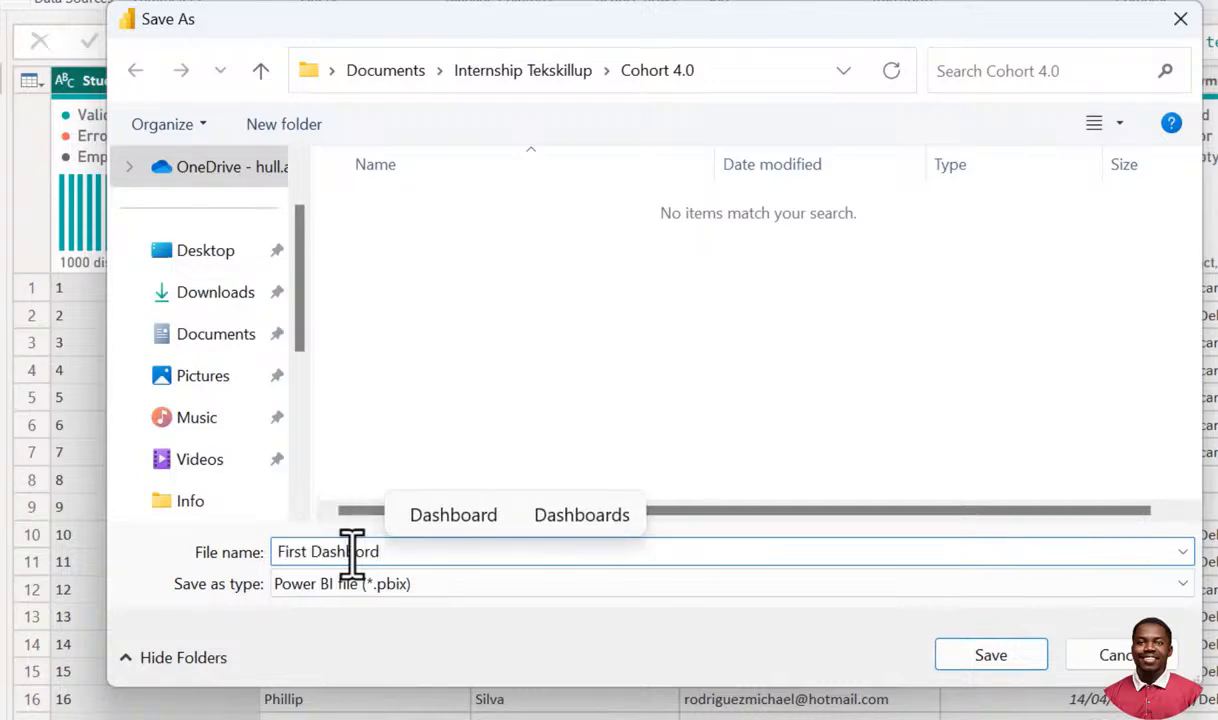
{"action": "type", "text": " Project"}
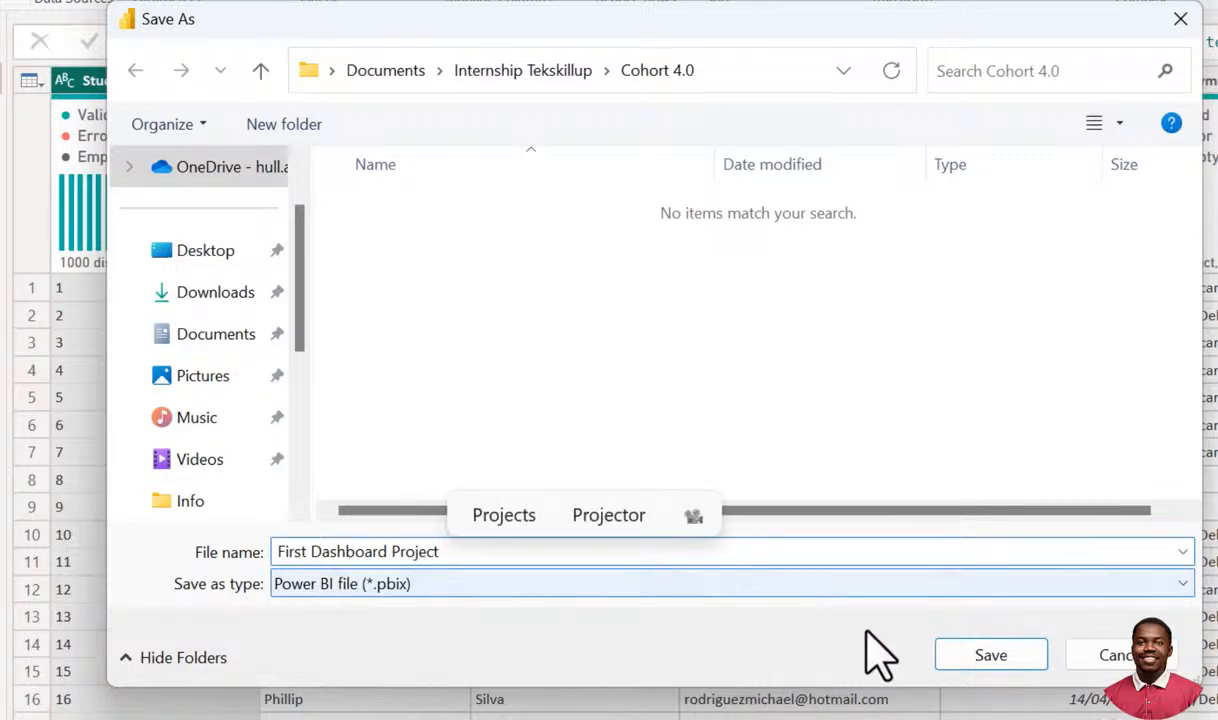
{"action": "left_click", "coordinate": [974, 655]}
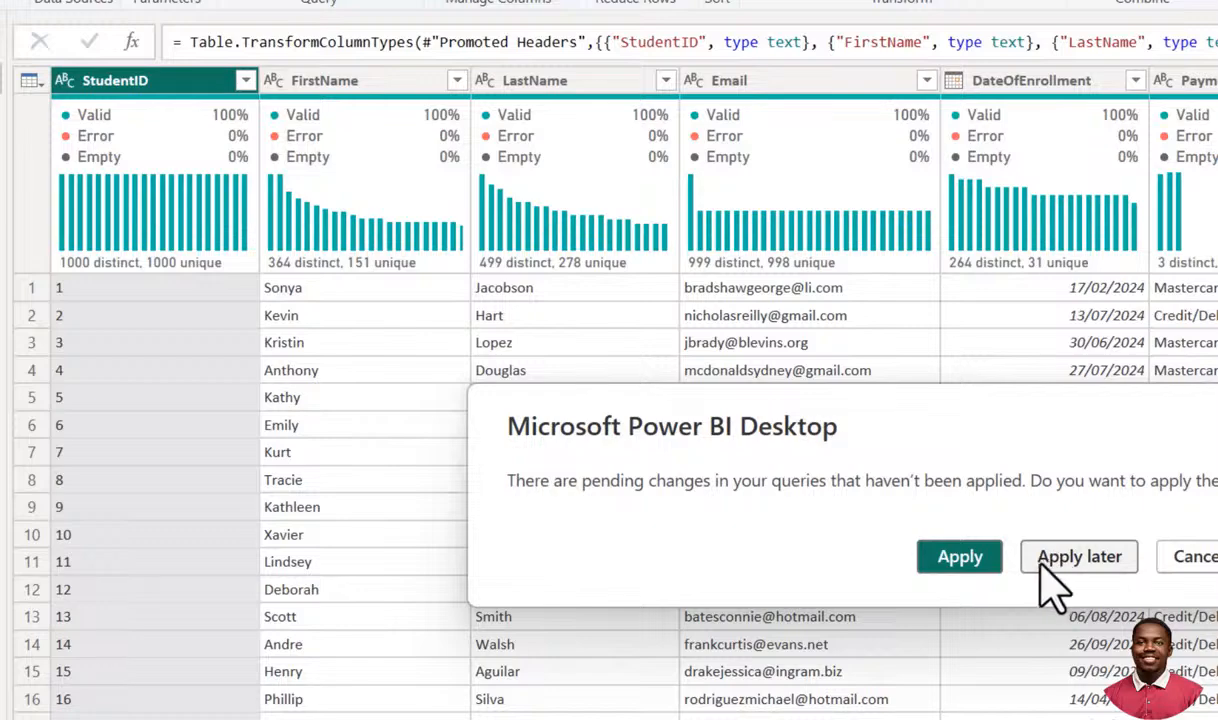
{"action": "left_click", "coordinate": [945, 558]}
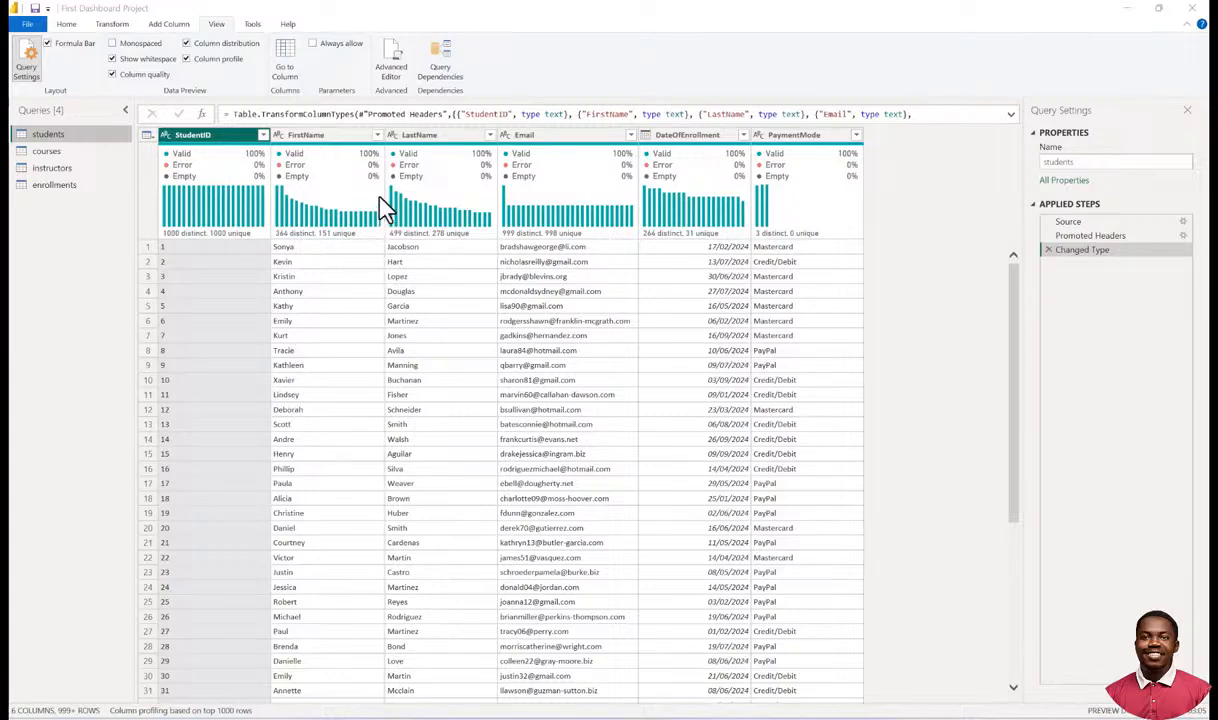
Examine the distinct and unique values of the FirstName column in the students query.
{"action": "left_click", "coordinate": [69, 27]}
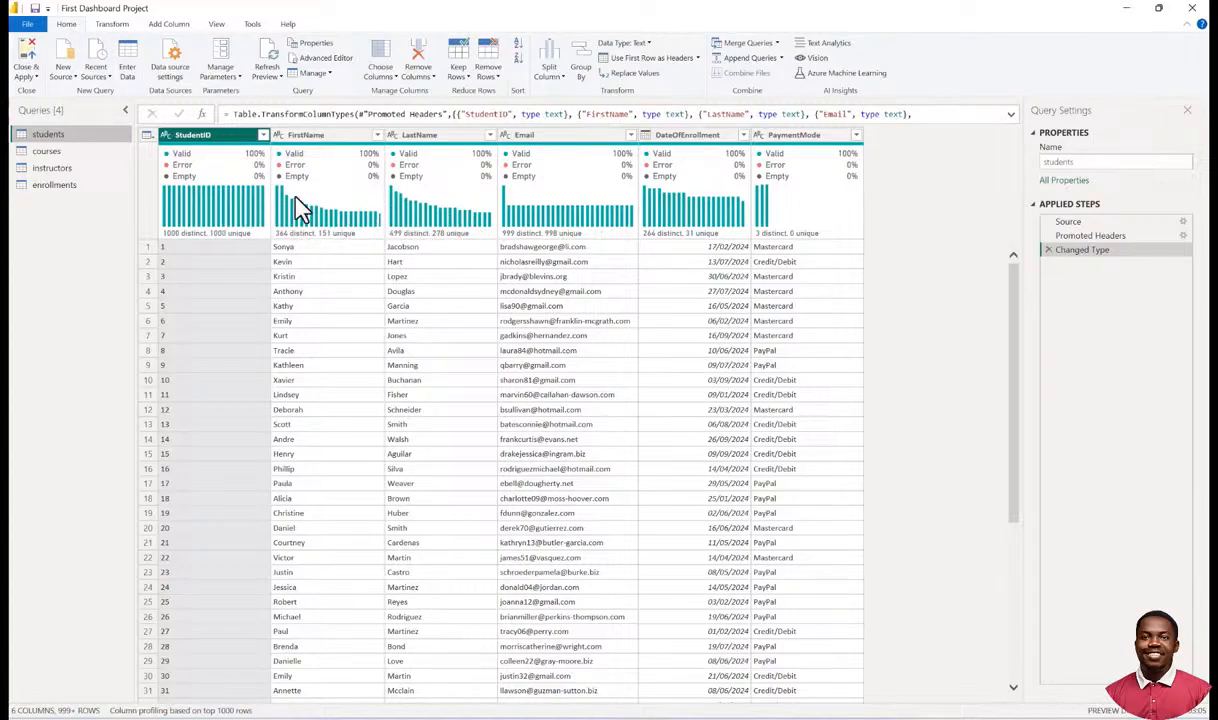
{"action": "mouse_move", "coordinate": [295, 205]}
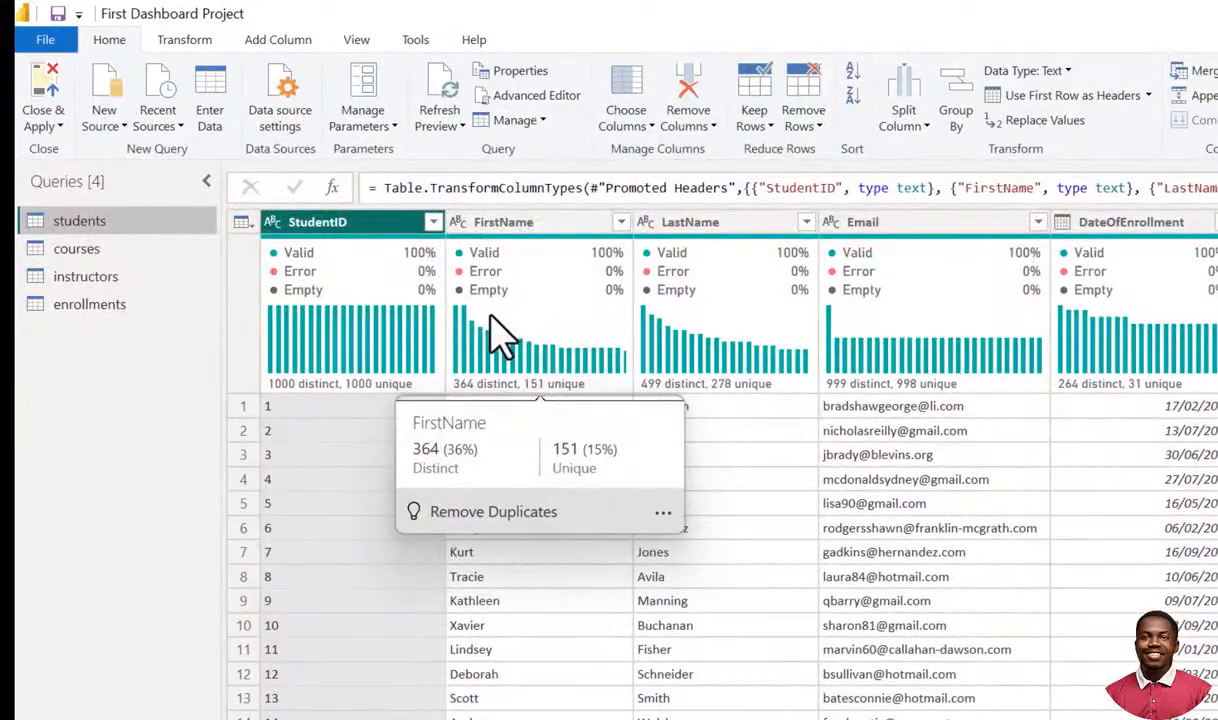
{"action": "mouse_move", "coordinate": [462, 289]}
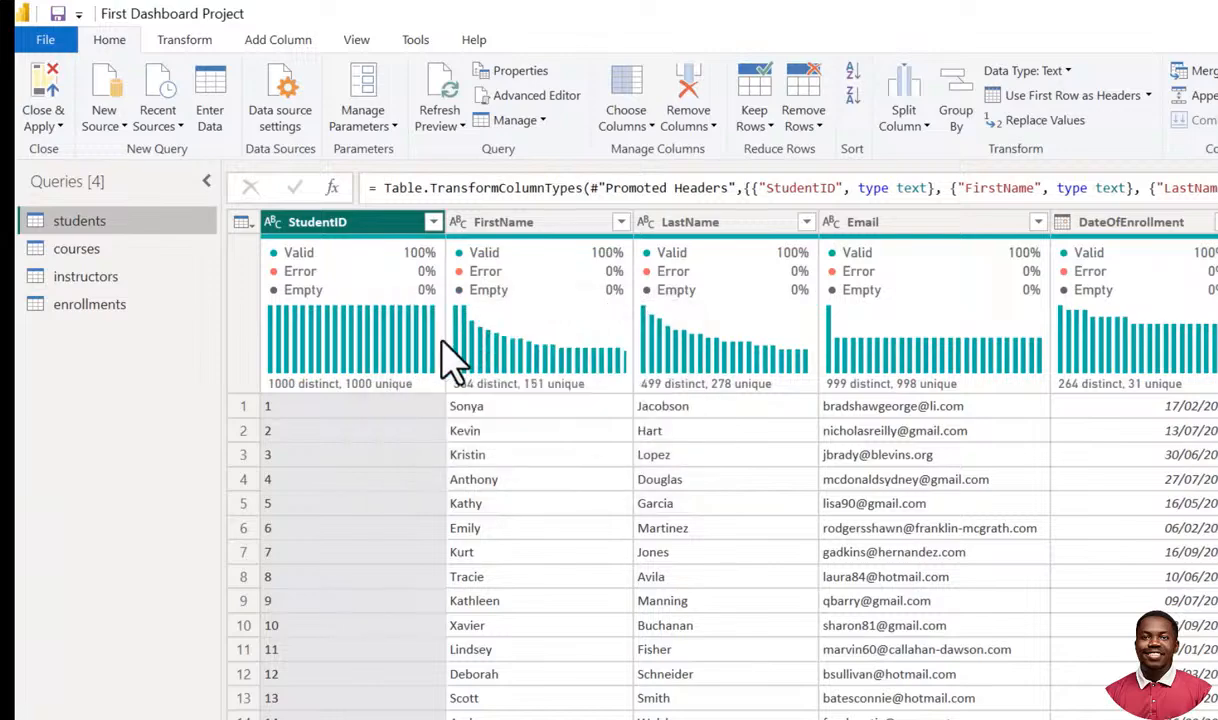
Turn off column profile, column distribution and column quality, and look through the plain rows of the students query.
{"action": "left_click", "coordinate": [354, 40]}
{"action": "left_click", "coordinate": [306, 97]}
{"action": "left_click", "coordinate": [306, 71]}
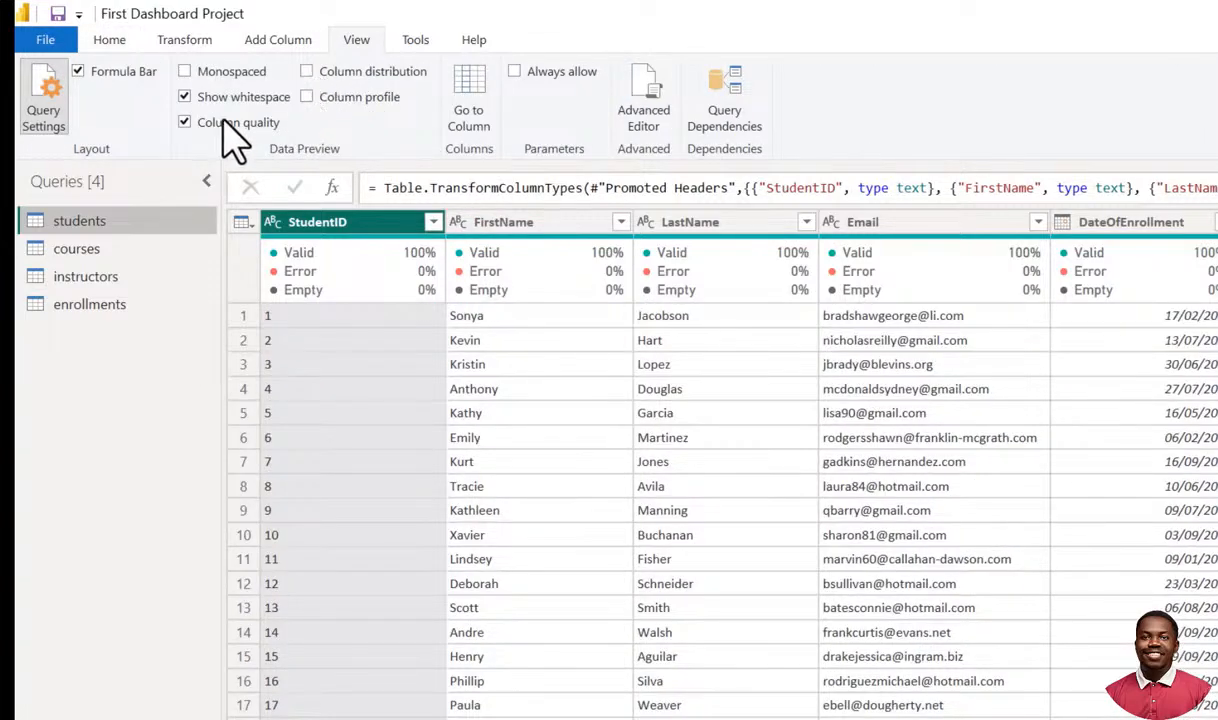
{"action": "left_click", "coordinate": [186, 123]}
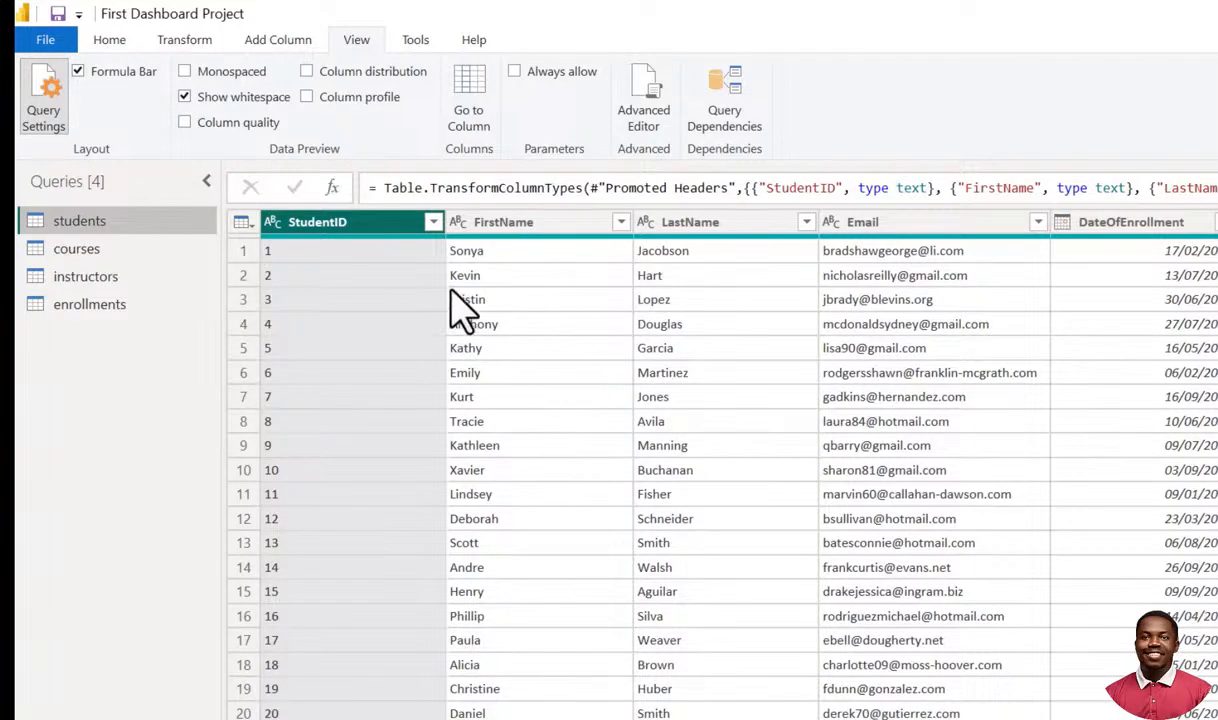
{"action": "scroll", "coordinate": [733, 10], "scroll_direction": "down", "scroll_amount": 6}
{"action": "scroll", "coordinate": [674, 8], "scroll_direction": "up", "scroll_amount": 6}
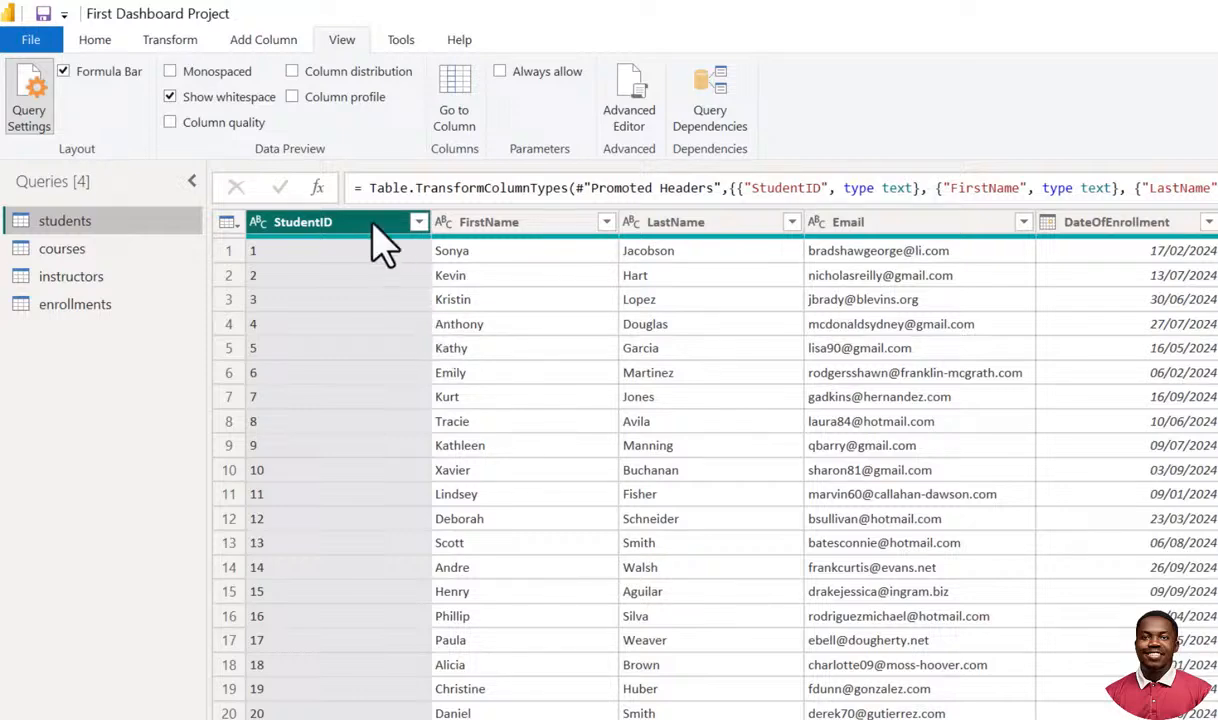
Turn on column profile, column quality and column distribution for the students query preview.
{"action": "left_click", "coordinate": [293, 98]}
{"action": "left_click", "coordinate": [170, 124]}
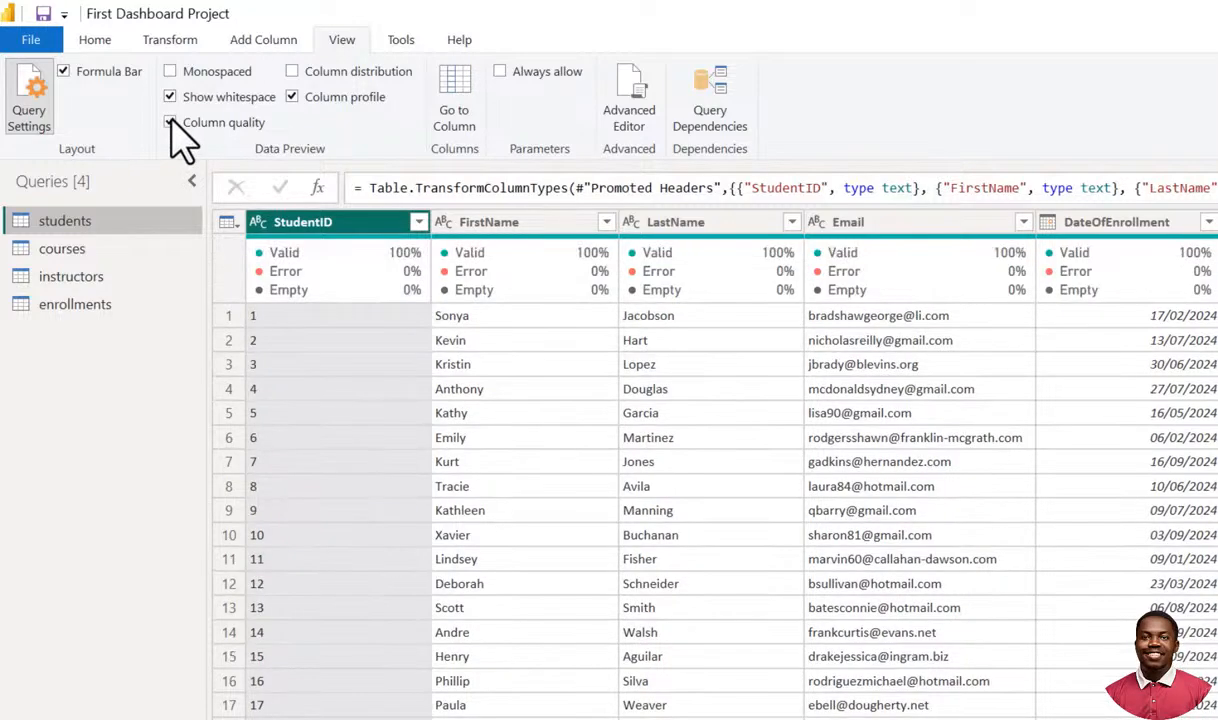
{"action": "left_click", "coordinate": [292, 72]}
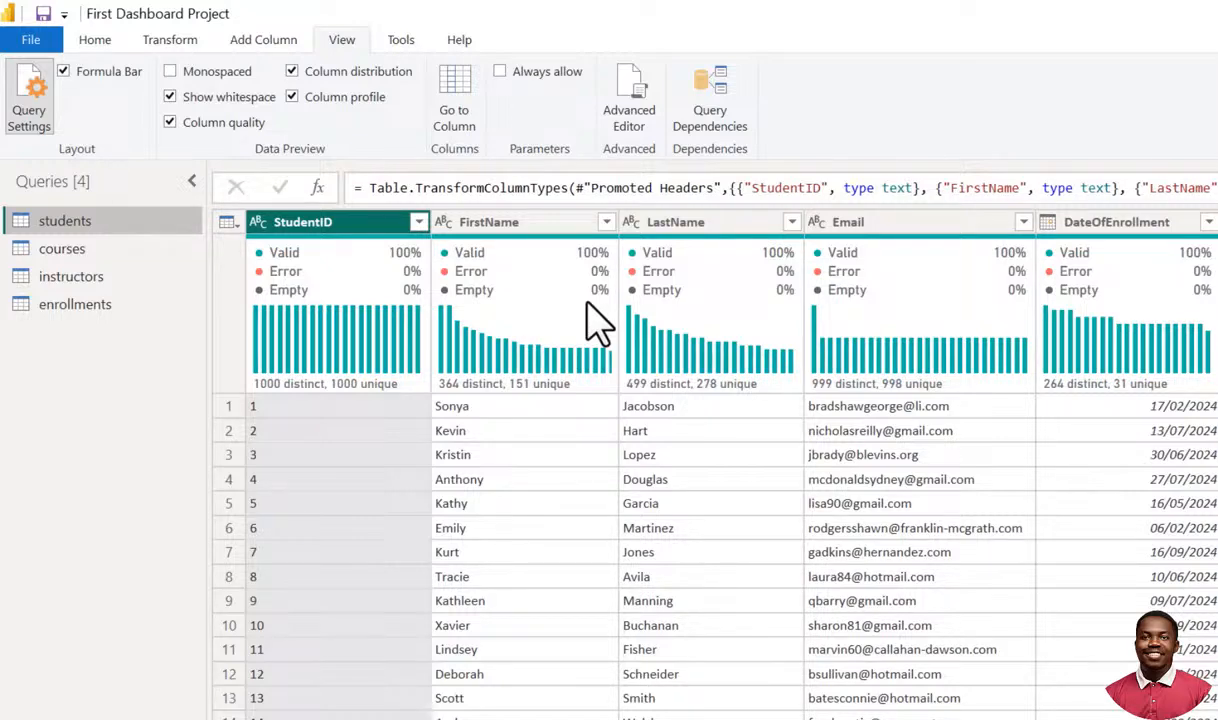
Toggle the column profile off and on, and enlarge its pane to show more of the StudentID statistics and value distribution.
{"action": "mouse_move", "coordinate": [565, 331]}
{"action": "left_click", "coordinate": [292, 97]}
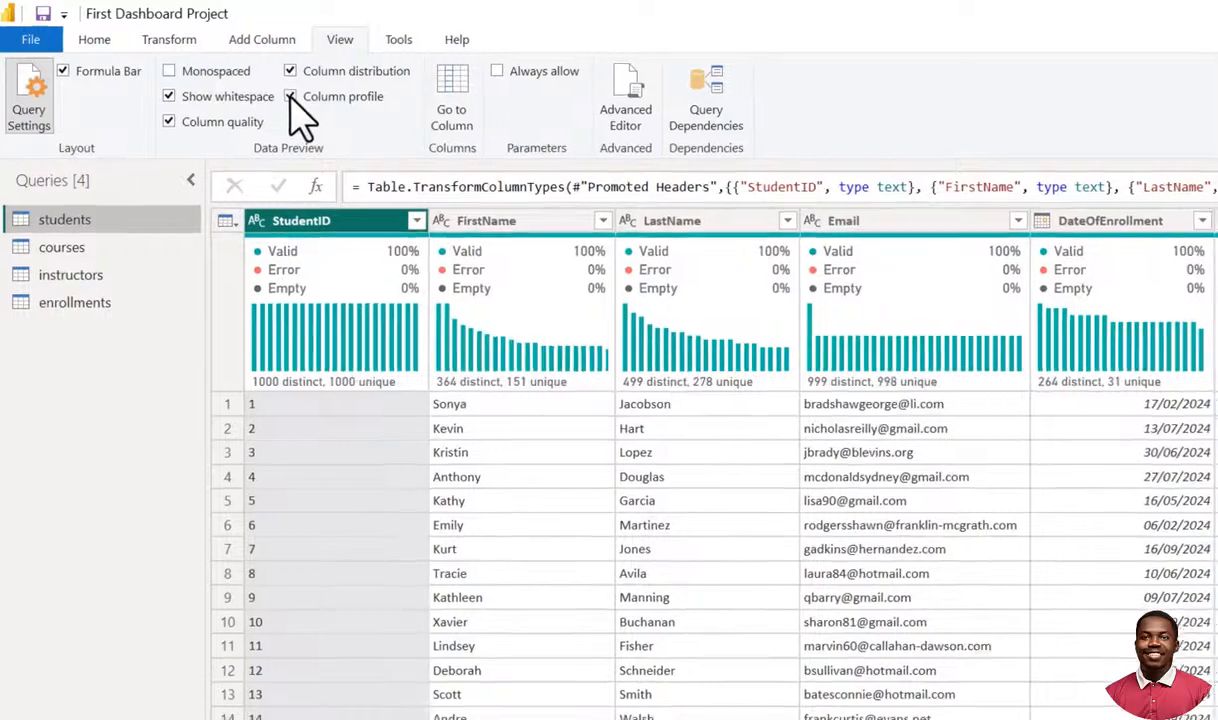
{"action": "left_click", "coordinate": [292, 97]}
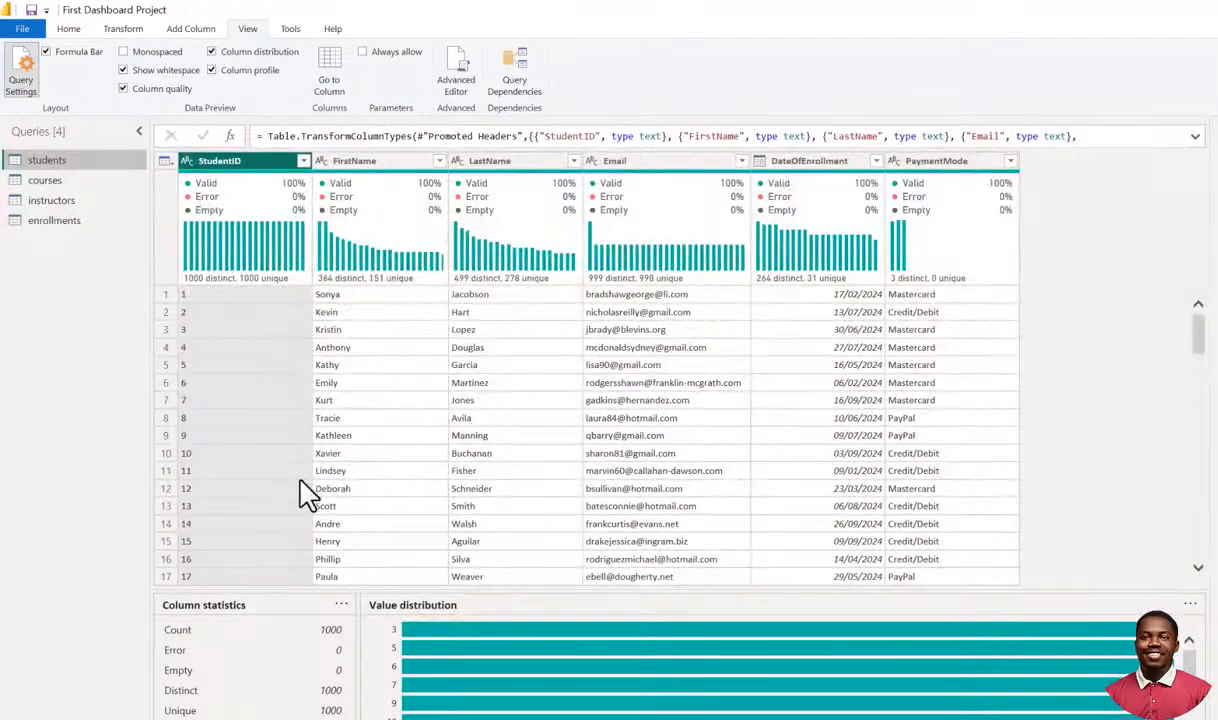
{"action": "left_click", "coordinate": [211, 71]}
{"action": "left_click", "coordinate": [211, 71]}
{"action": "left_click_drag", "start_coordinate": [312, 590], "coordinate": [311, 553]}
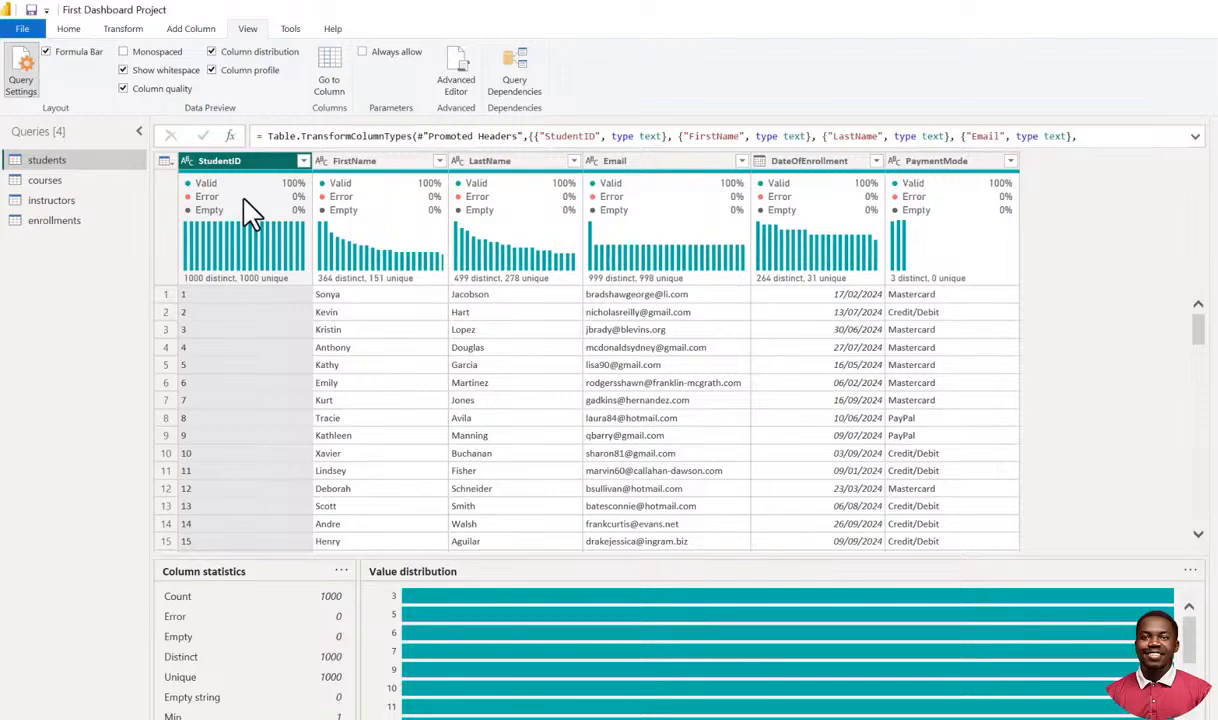
{"action": "mouse_move", "coordinate": [270, 267]}
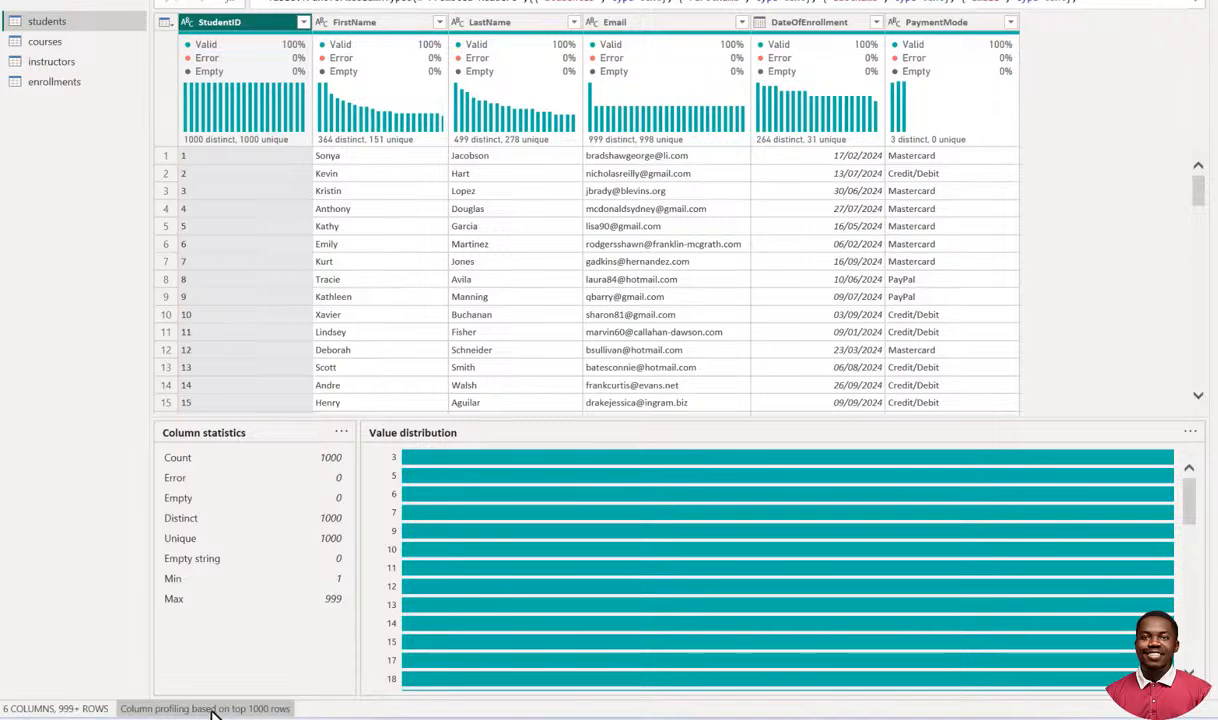
Base the column profiling of the students query on the entire data set, and review the StudentID distinct and unique counts.
{"action": "left_click", "coordinate": [262, 709]}
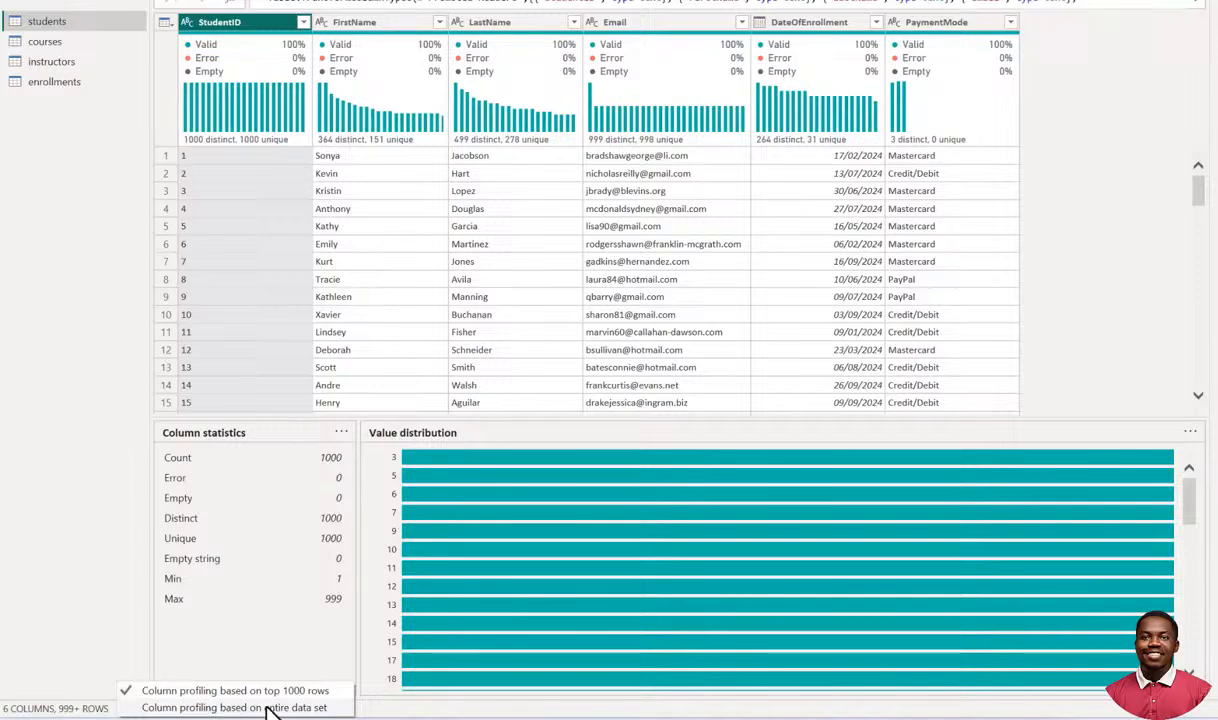
{"action": "left_click", "coordinate": [268, 708]}
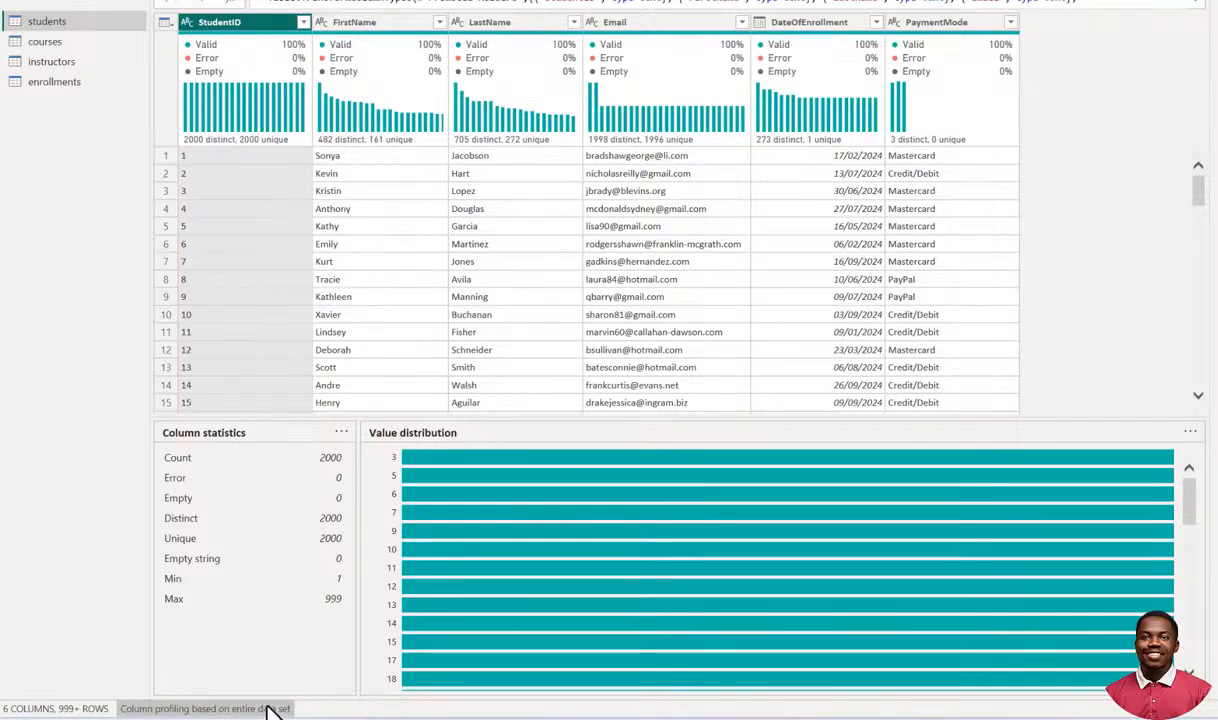
{"action": "scroll", "coordinate": [285, 235], "scroll_direction": "down", "scroll_amount": 3}
{"action": "scroll", "coordinate": [280, 220], "scroll_direction": "up", "scroll_amount": 3}
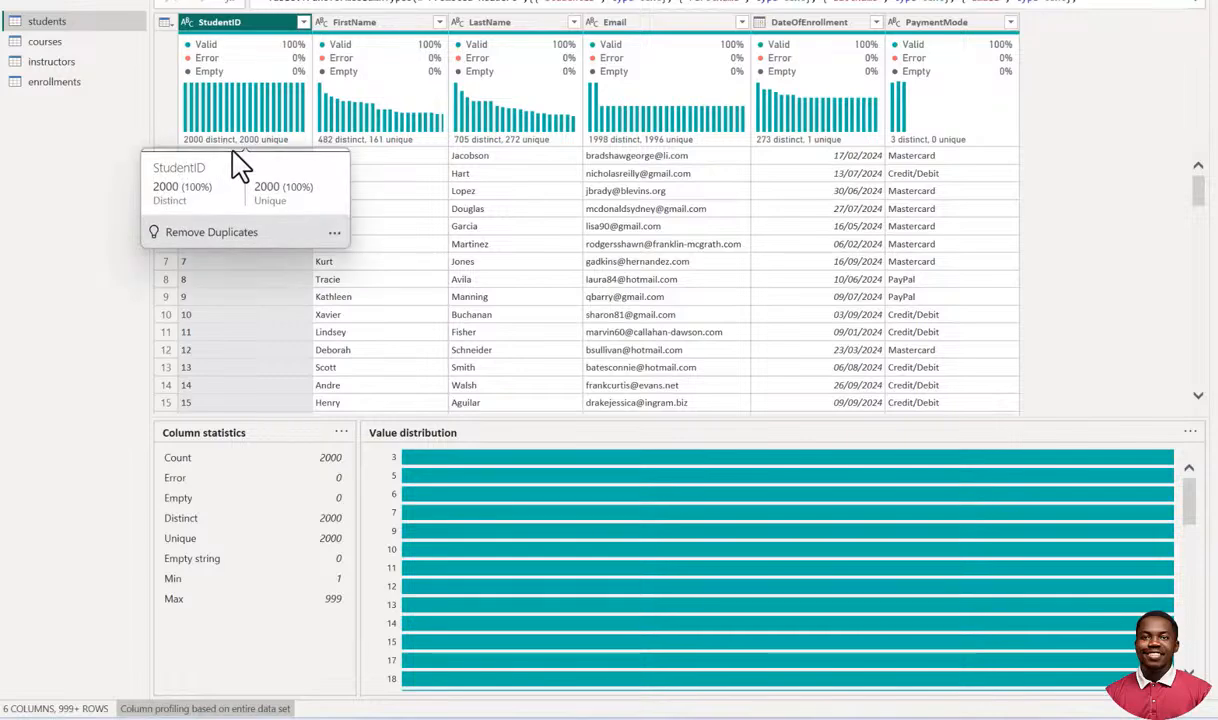
{"action": "mouse_move", "coordinate": [273, 158]}
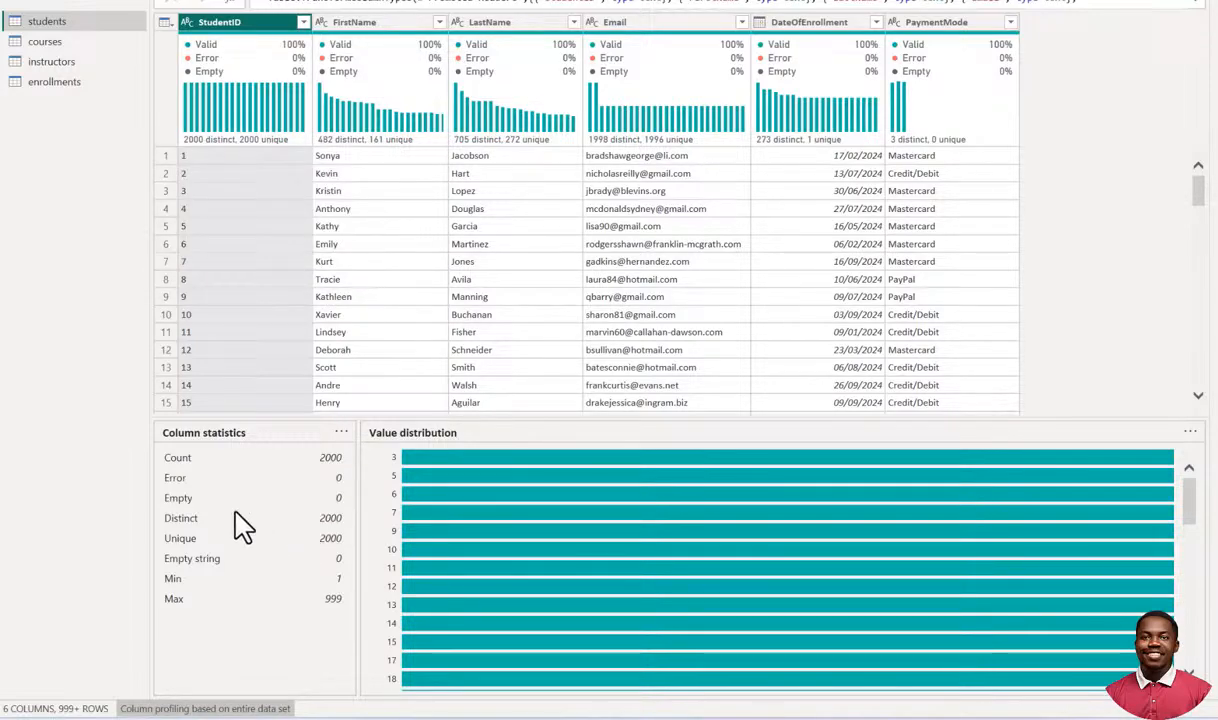
{"action": "scroll", "coordinate": [235, 220], "scroll_direction": "down", "scroll_amount": 3}
{"action": "scroll", "coordinate": [235, 220], "scroll_direction": "up", "scroll_amount": 3}
{"action": "scroll", "coordinate": [240, 222], "scroll_direction": "down", "scroll_amount": 7}
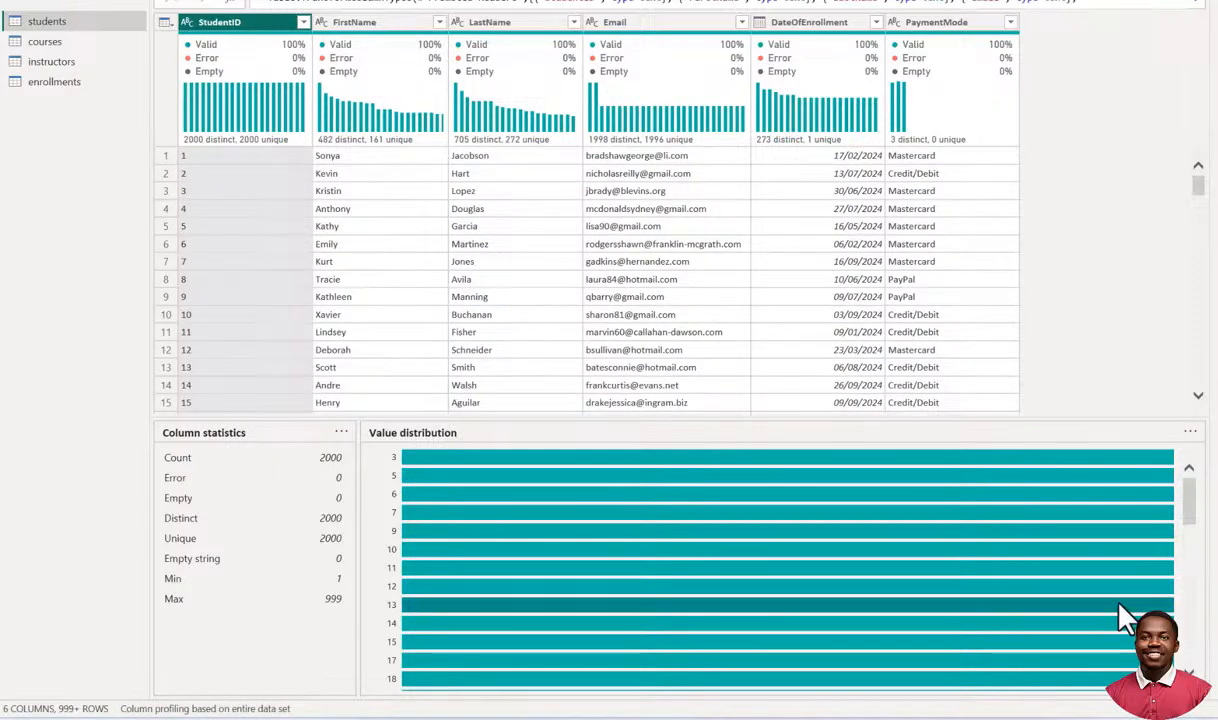
{"action": "mouse_move", "coordinate": [1080, 588]}
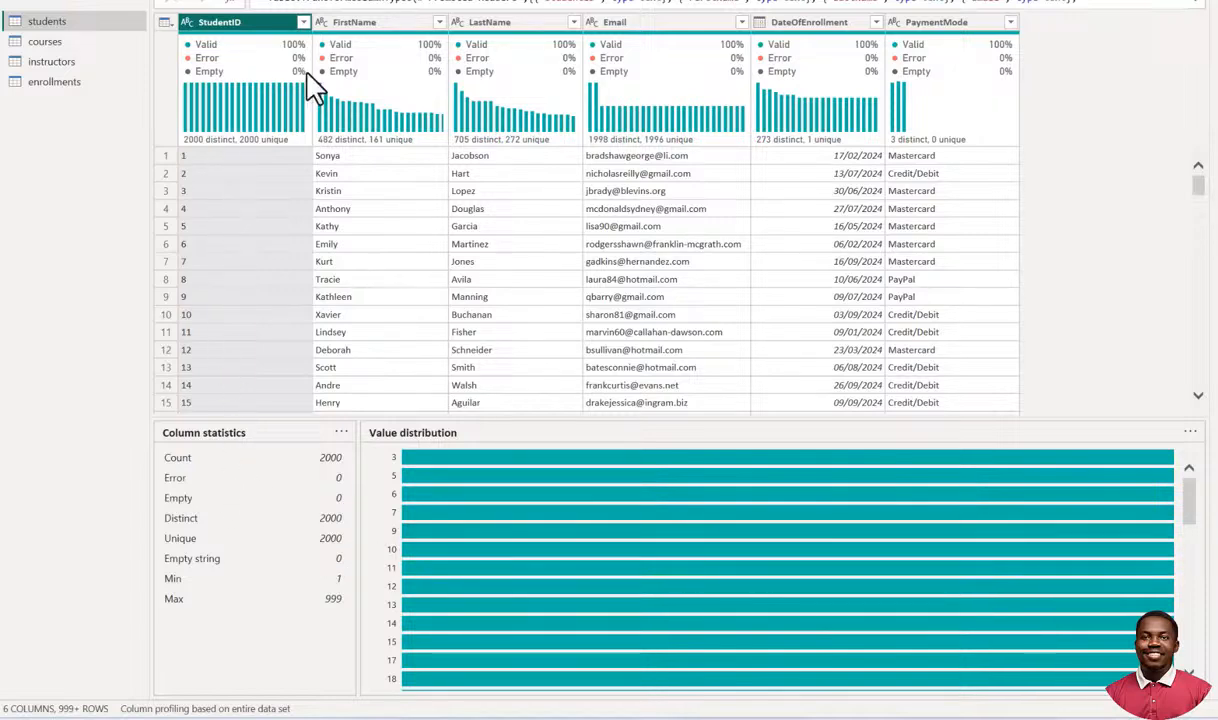
Review the column statistics and value distribution of FirstName, LastName, Email and DateOfEnrollment in the students query.
{"action": "left_click", "coordinate": [370, 75]}
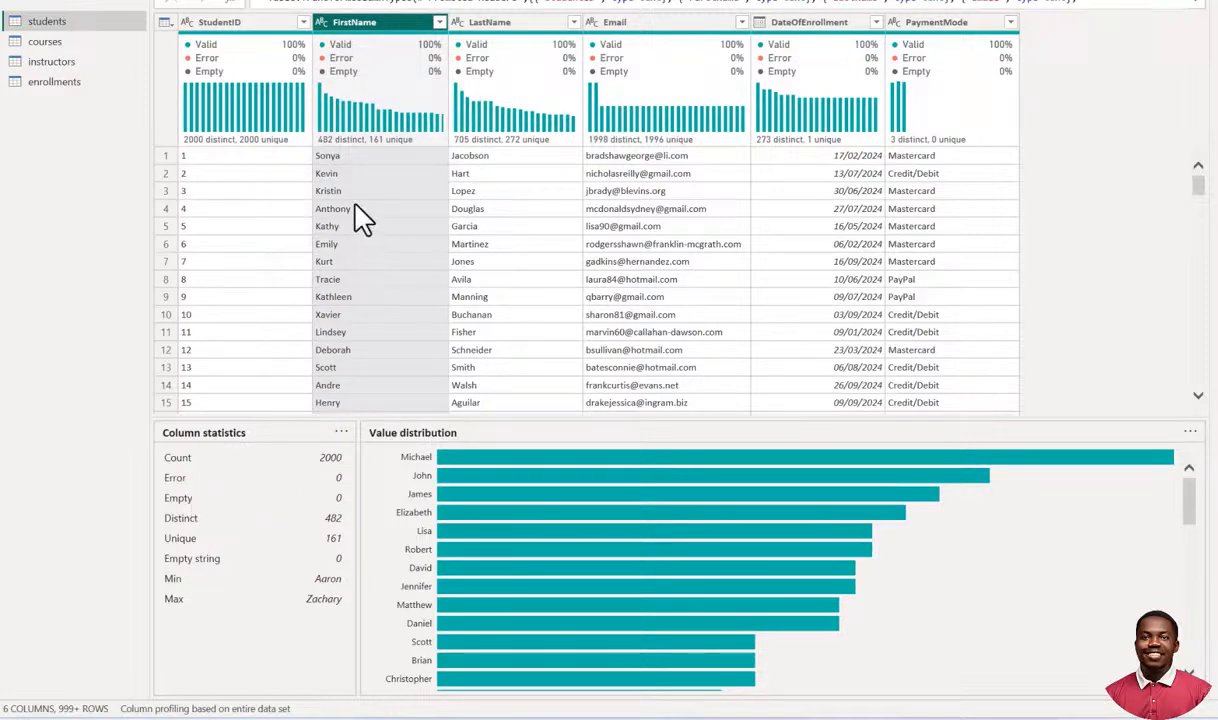
{"action": "left_click", "coordinate": [483, 88]}
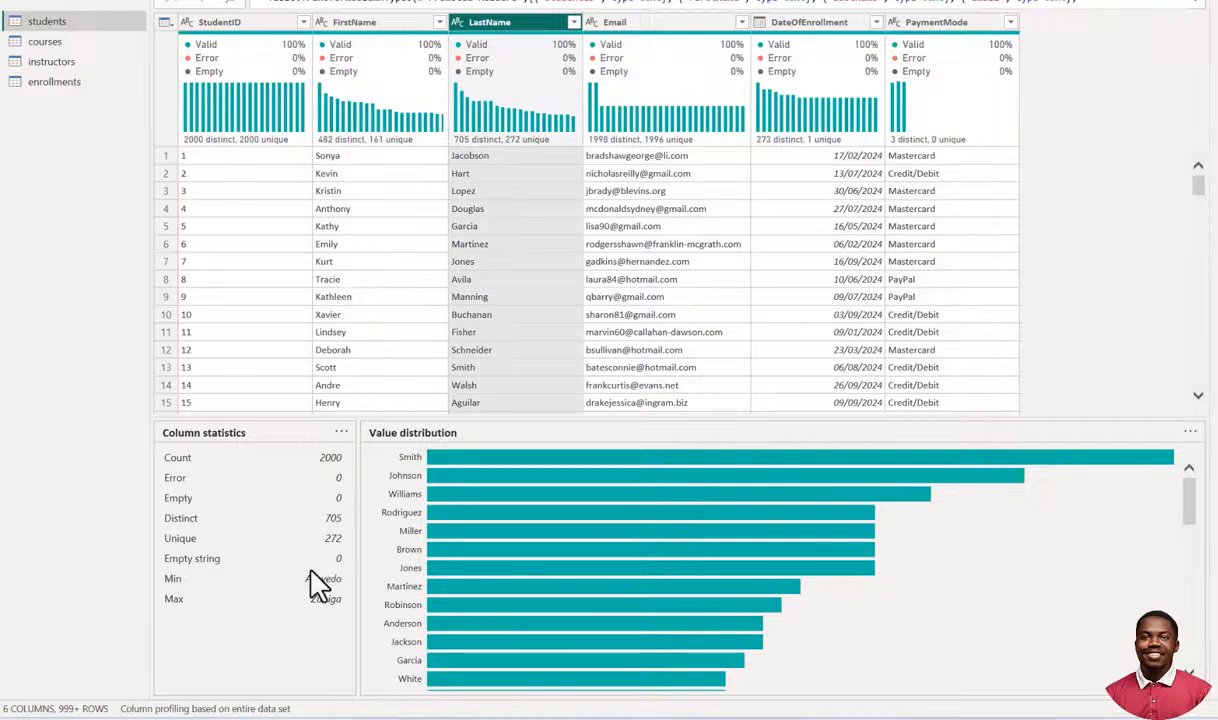
{"action": "left_click", "coordinate": [645, 85]}
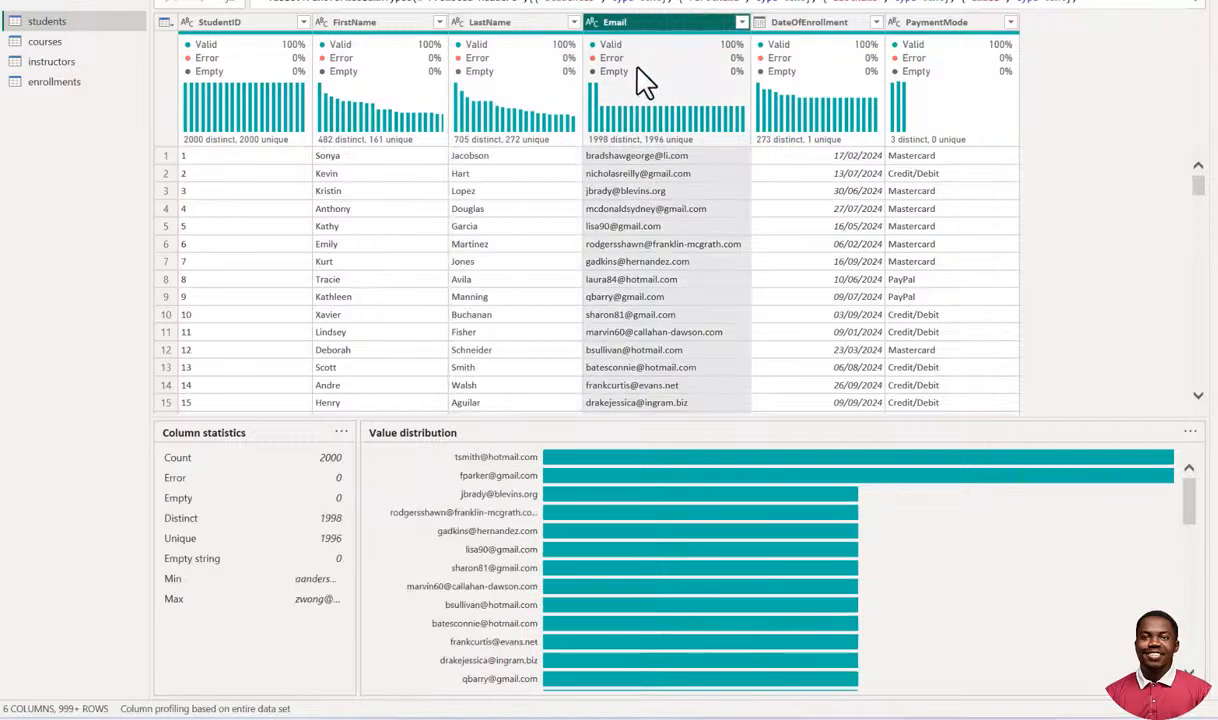
{"action": "left_click", "coordinate": [785, 80]}
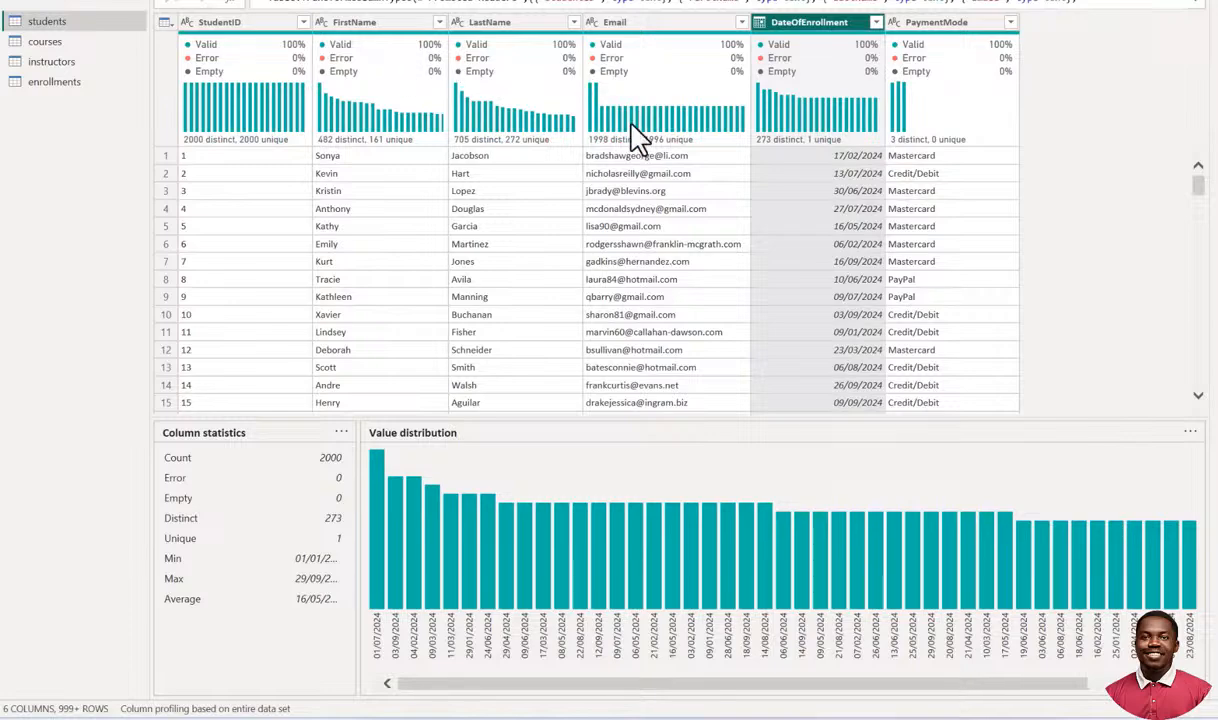
Review the column statistics and value distribution of CourseID and CourseName in the courses query.
{"action": "left_click", "coordinate": [58, 43]}
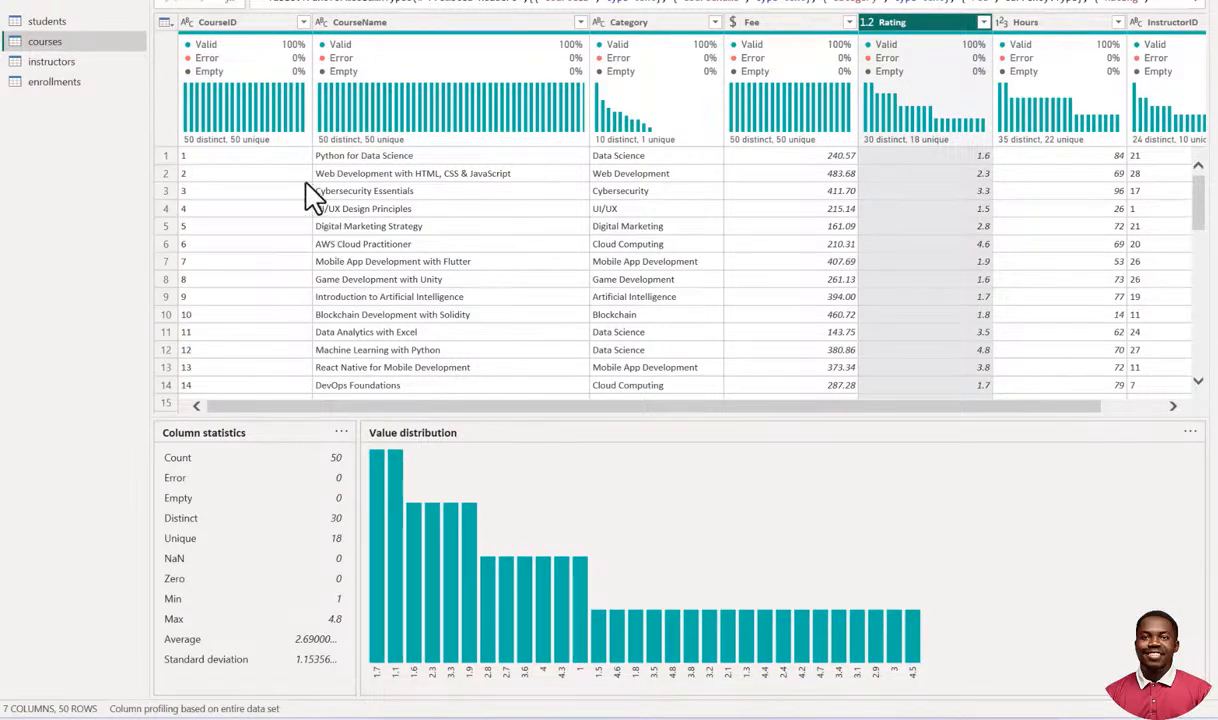
{"action": "left_click", "coordinate": [259, 72]}
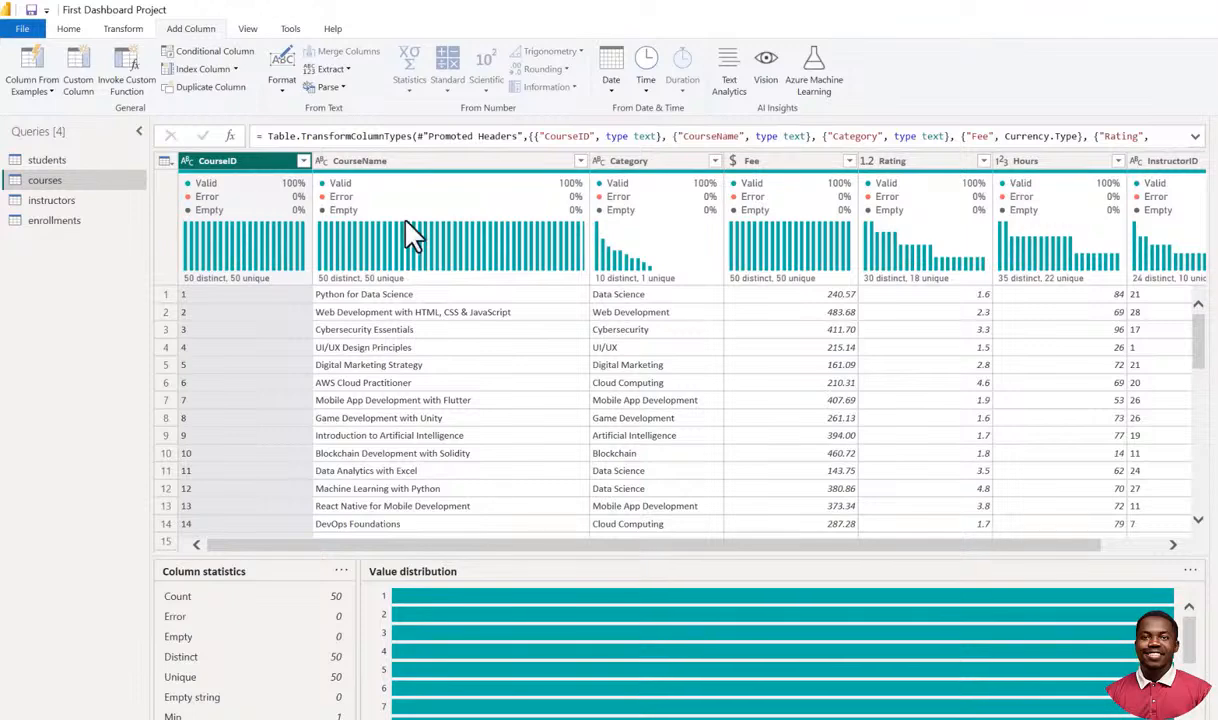
{"action": "left_click", "coordinate": [400, 218]}
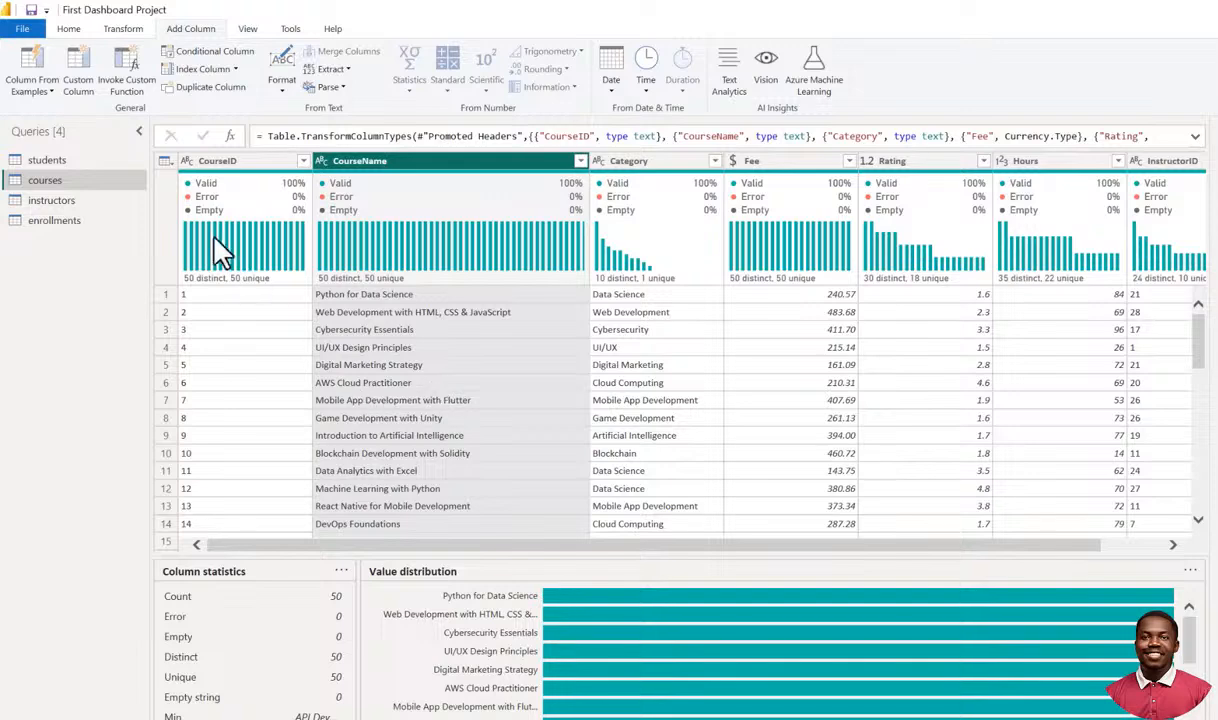
Toggle column quality off and on, and examine the valid, error, empty, distinct and unique figures of CourseID and CourseName.
{"action": "mouse_move", "coordinate": [228, 204]}
{"action": "left_click", "coordinate": [245, 29]}
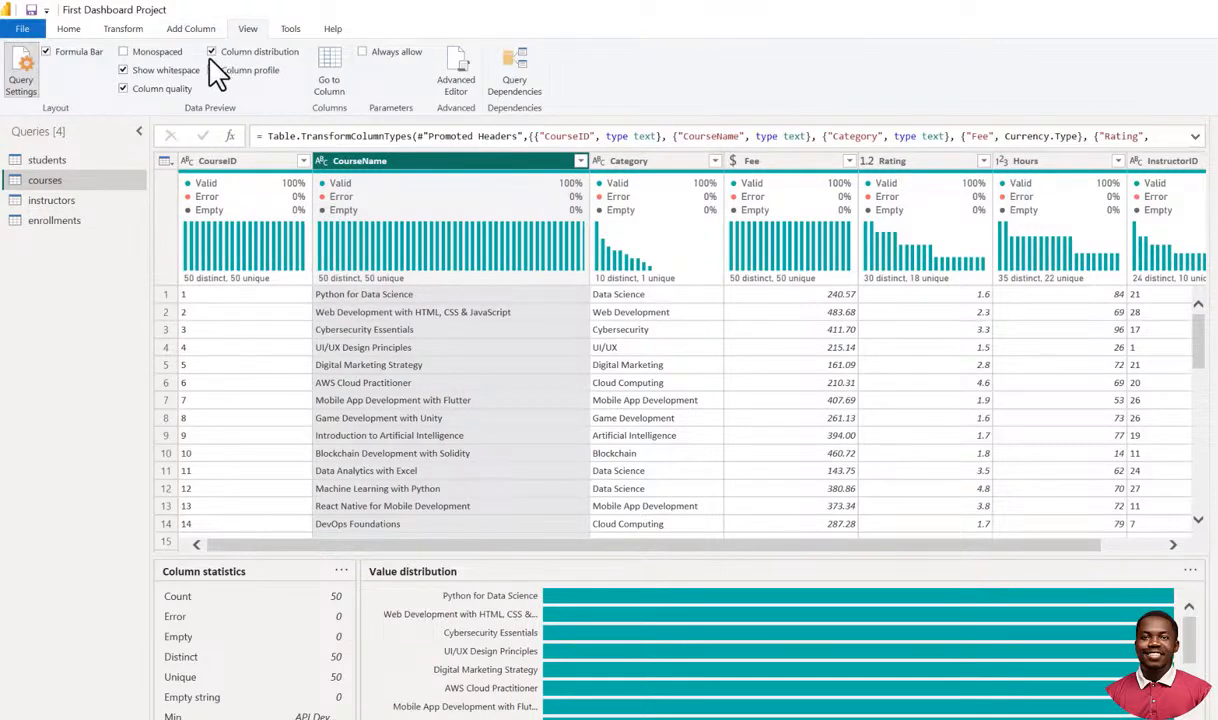
{"action": "left_click", "coordinate": [123, 89]}
{"action": "left_click", "coordinate": [123, 89]}
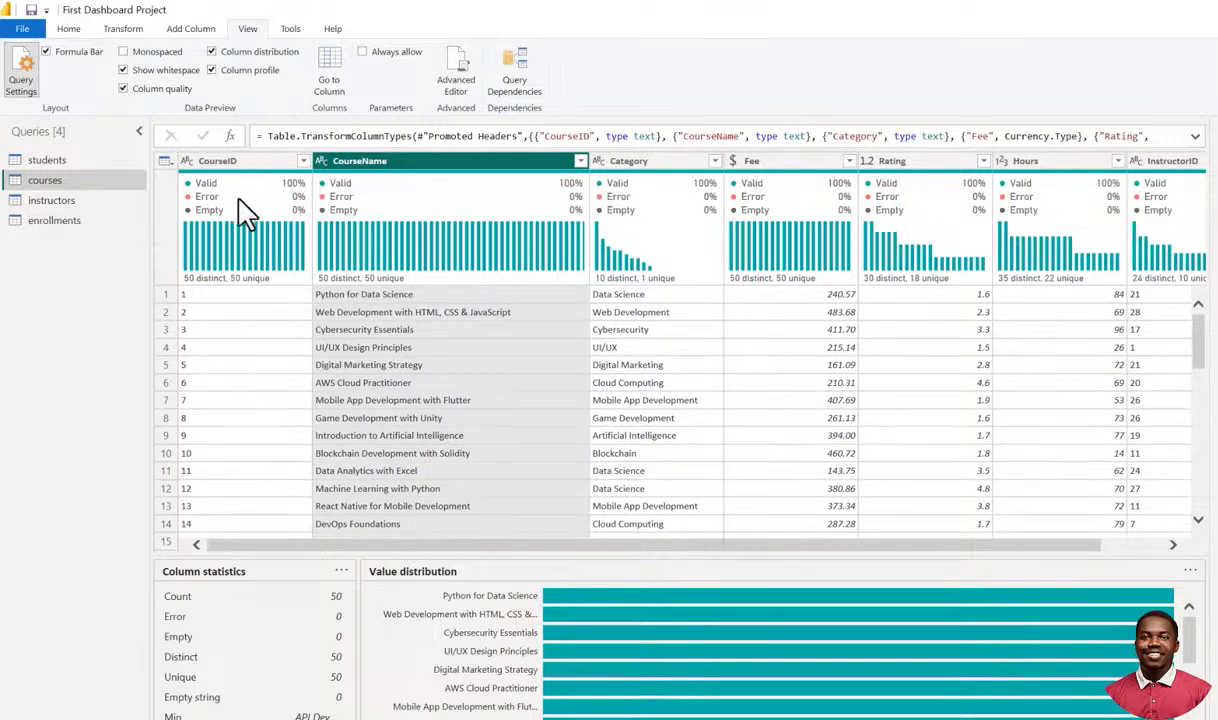
{"action": "mouse_move", "coordinate": [252, 198]}
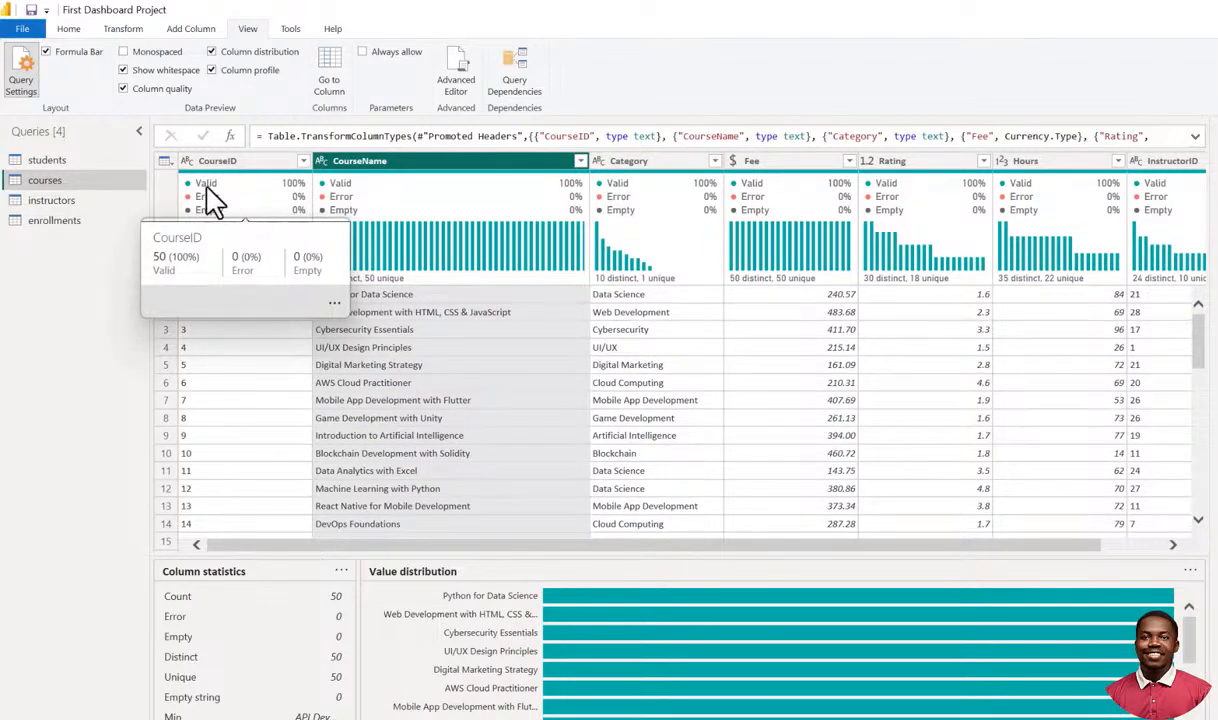
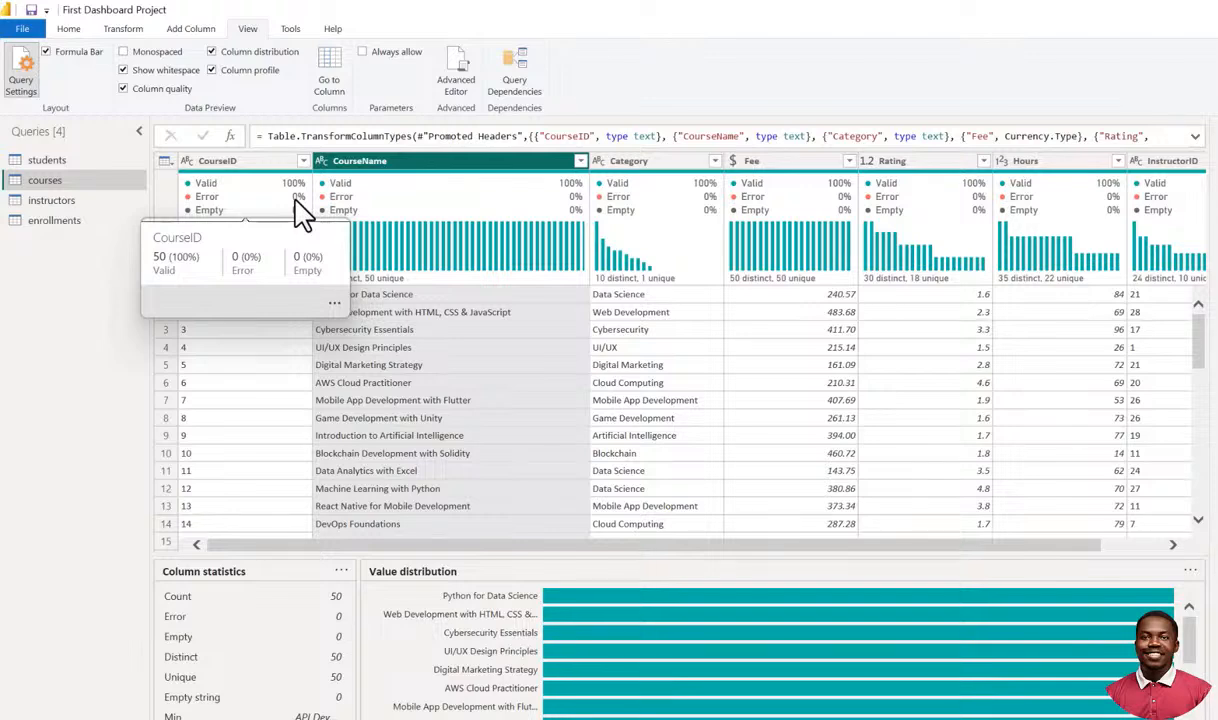
{"action": "mouse_move", "coordinate": [528, 252]}
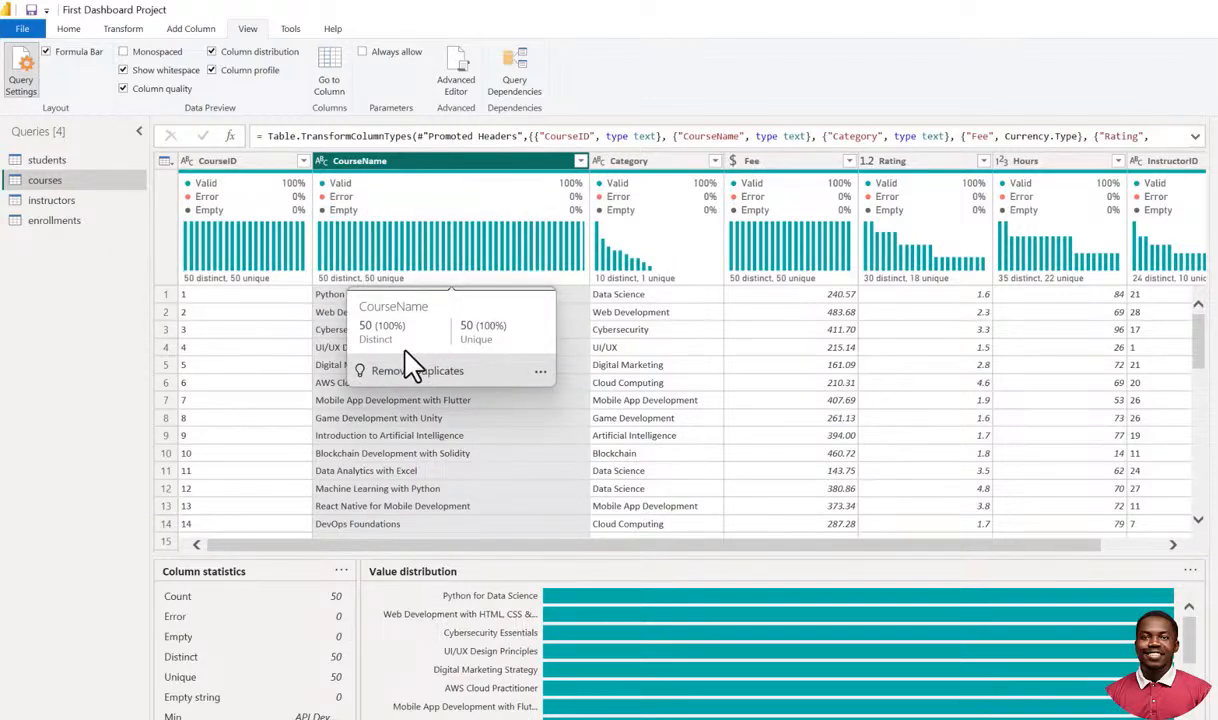
{"action": "mouse_move", "coordinate": [303, 226]}
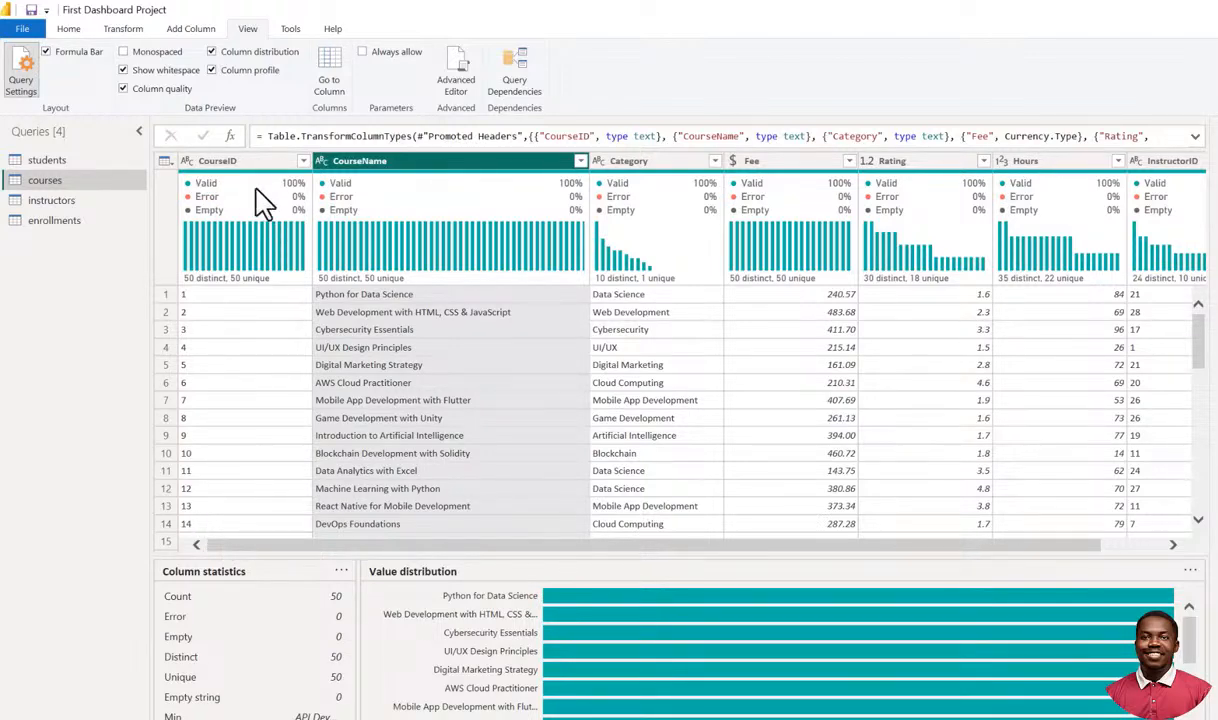
{"action": "mouse_move", "coordinate": [287, 213]}
{"action": "mouse_move", "coordinate": [340, 243]}
{"action": "mouse_move", "coordinate": [450, 268]}
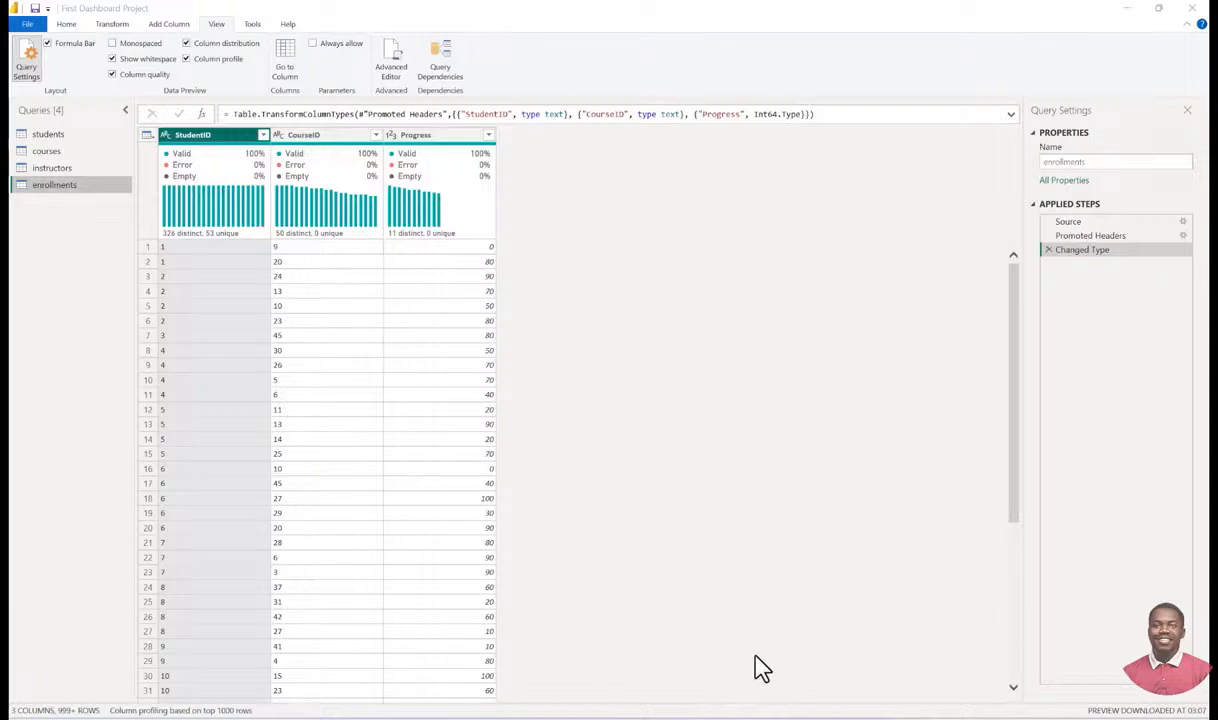
Try duplicating the StudentID column in the enrollments query, and delete the duplication from the applied steps.
{"action": "left_click", "coordinate": [68, 24]}
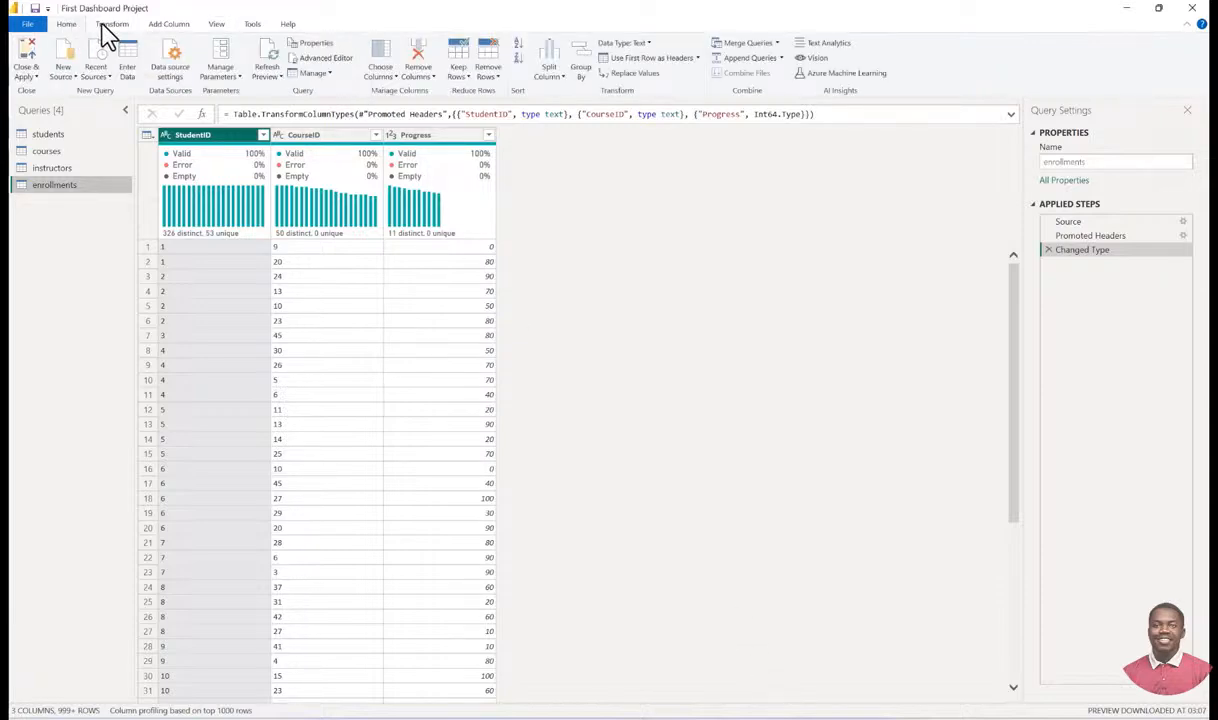
{"action": "mouse_move", "coordinate": [267, 206]}
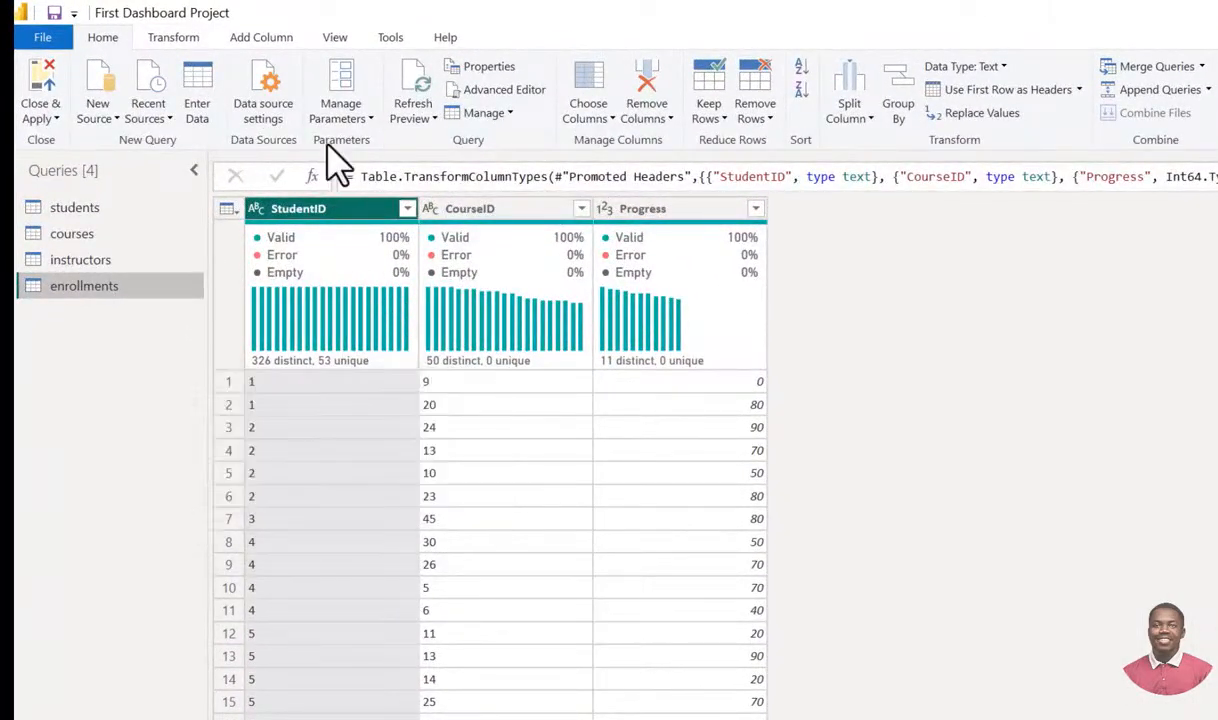
{"action": "left_click", "coordinate": [254, 38]}
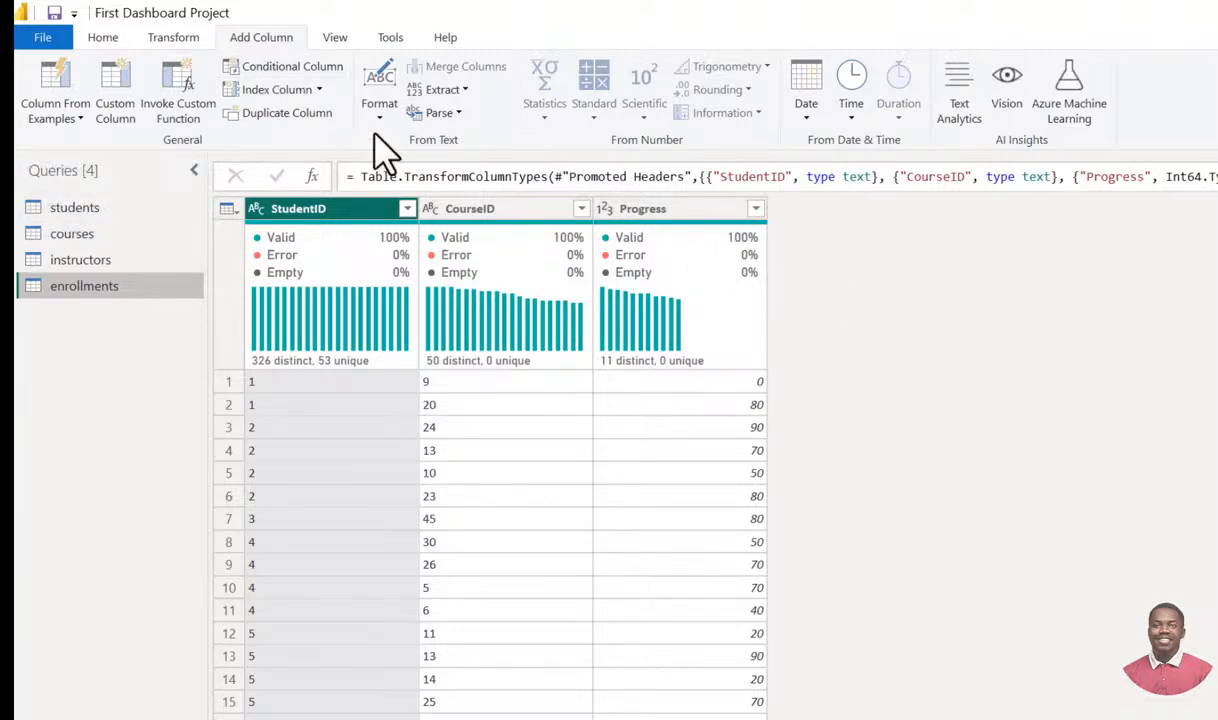
{"action": "left_click", "coordinate": [287, 113]}
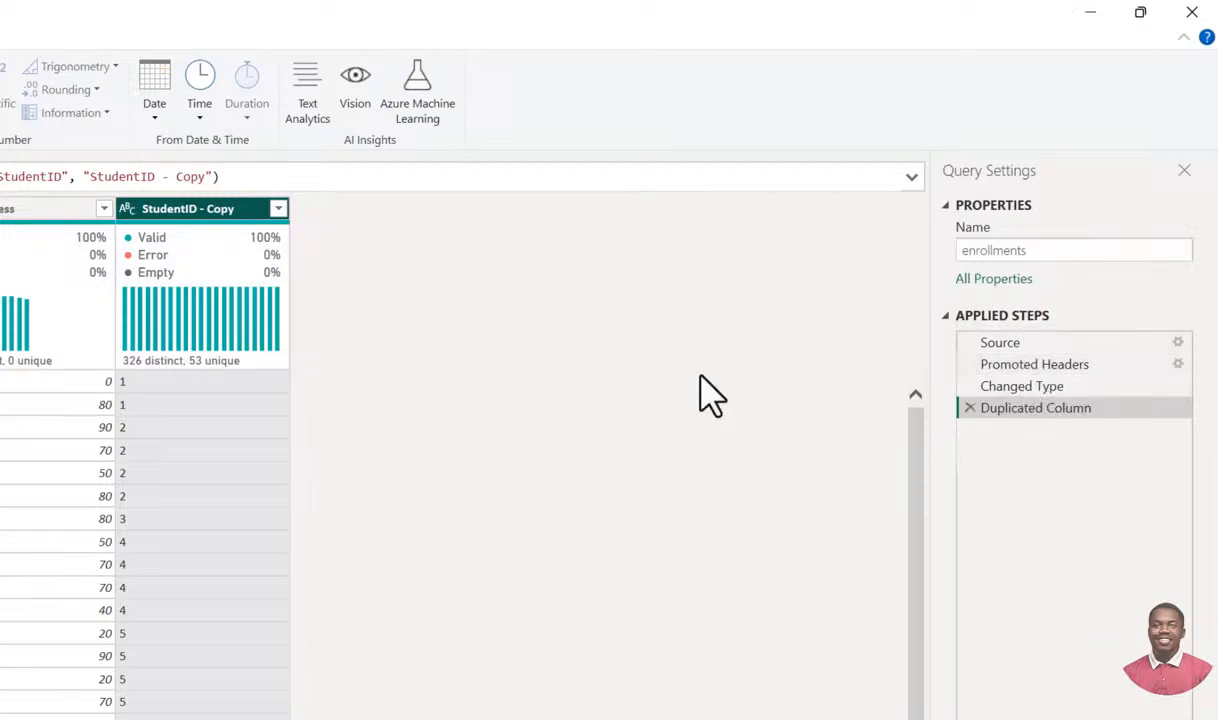
{"action": "mouse_move", "coordinate": [220, 238]}
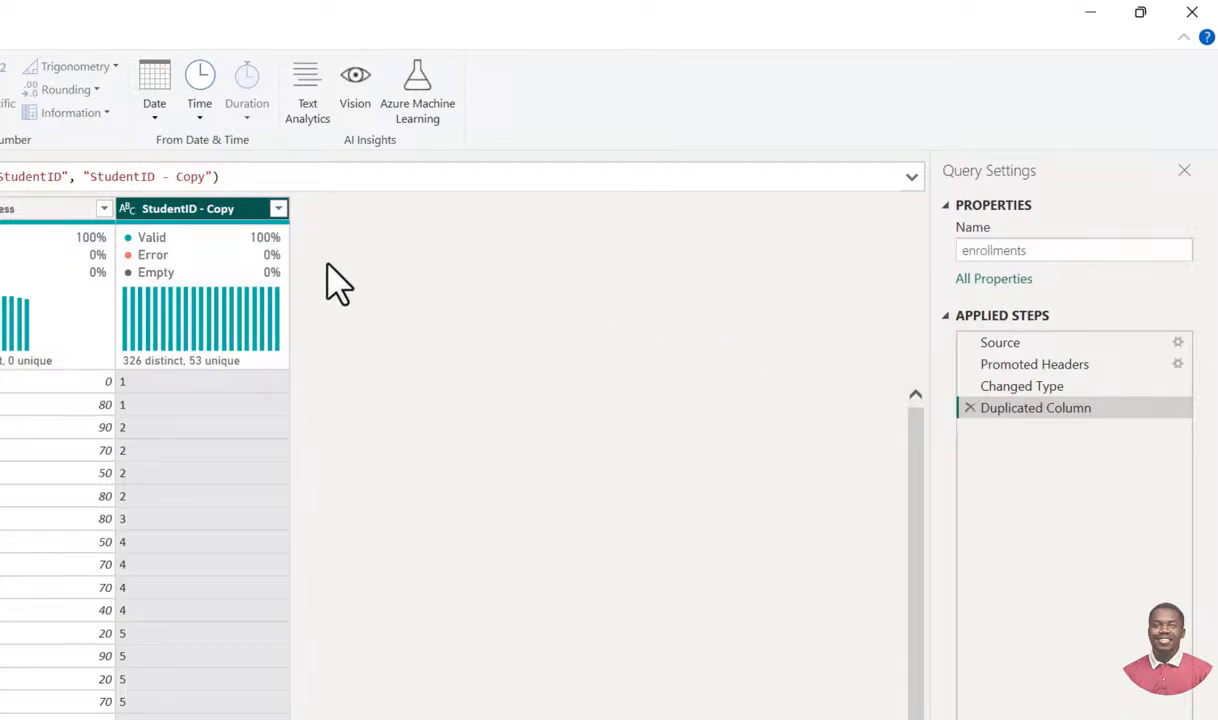
{"action": "left_click", "coordinate": [969, 409]}
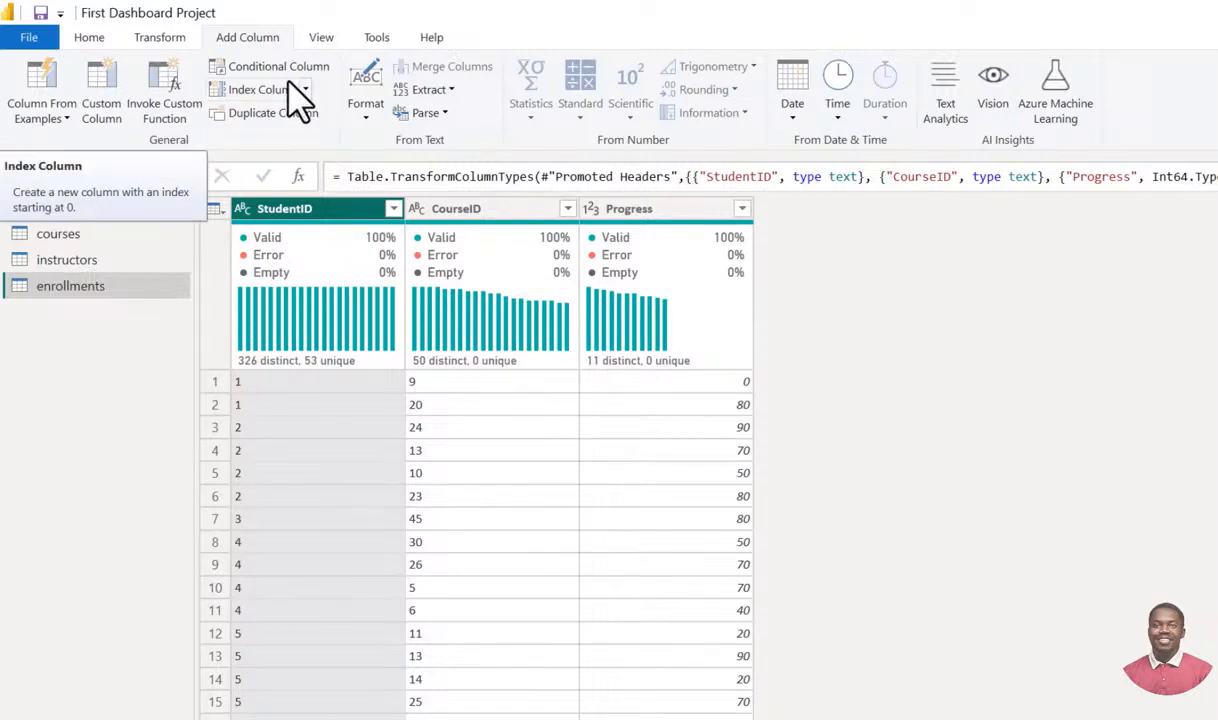
Look through the values of the Progress column in the enrollments query.
{"action": "left_click", "coordinate": [652, 210]}
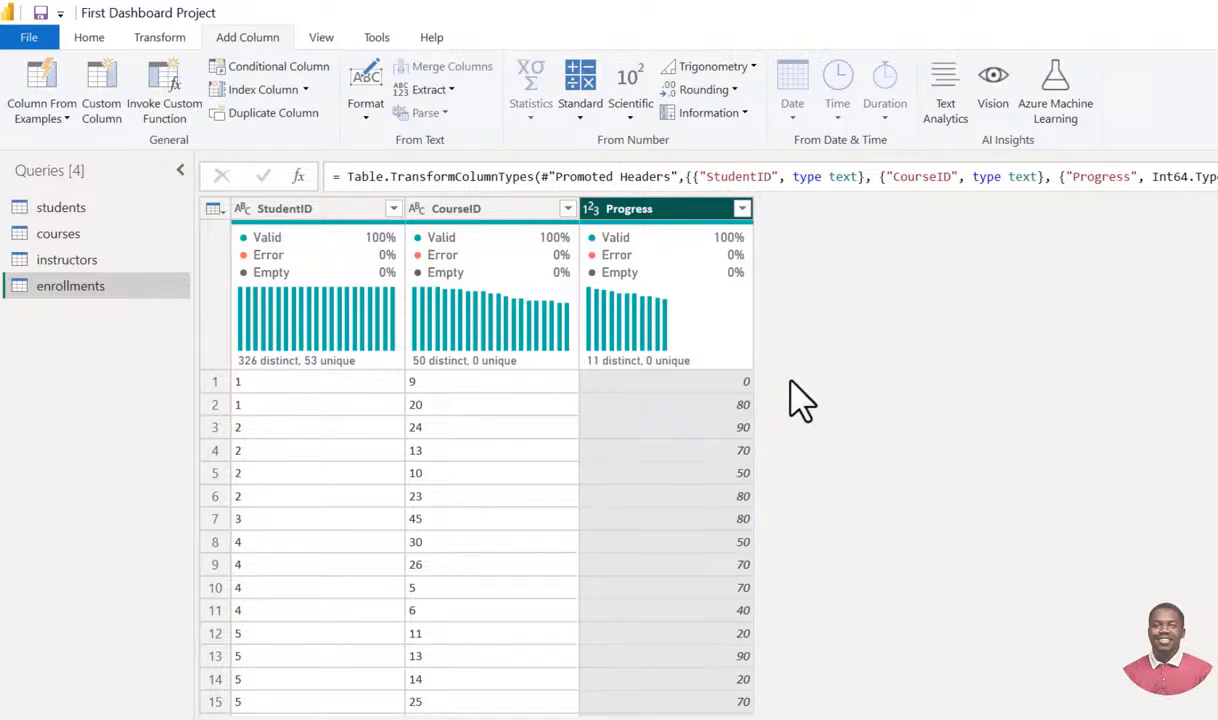
{"action": "scroll", "coordinate": [722, 478], "scroll_direction": "down", "scroll_amount": 2}
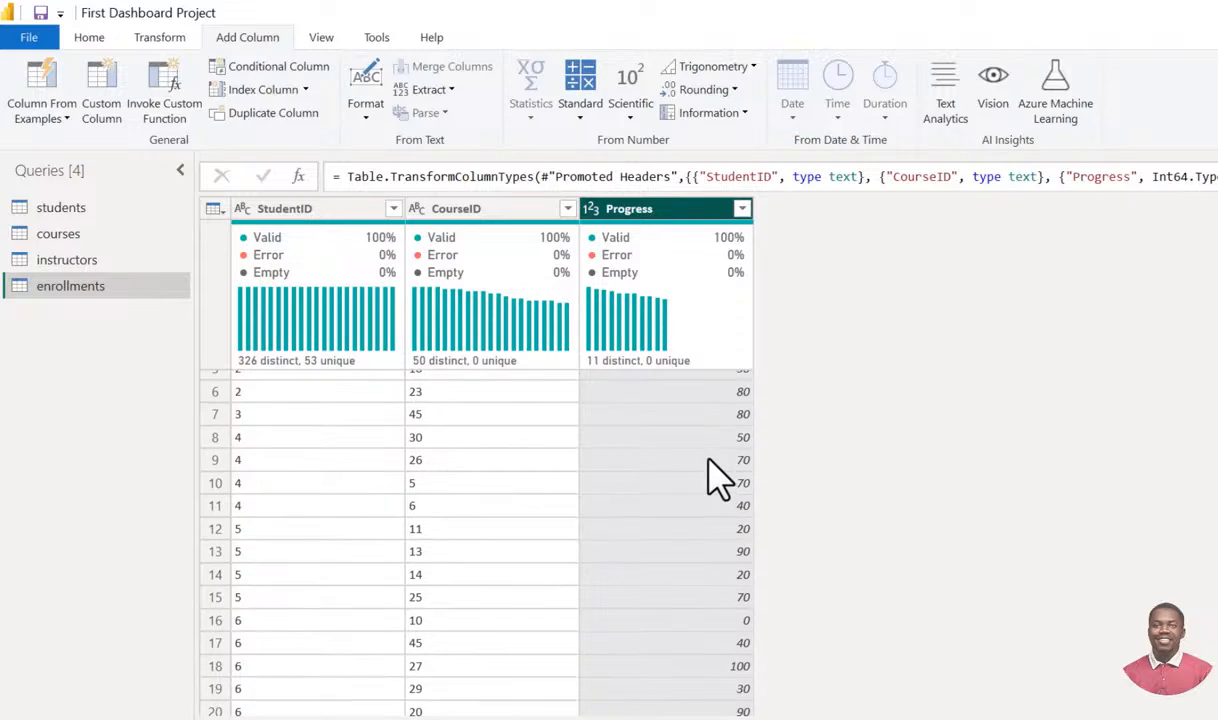
{"action": "scroll", "coordinate": [718, 478], "scroll_direction": "up", "scroll_amount": 2}
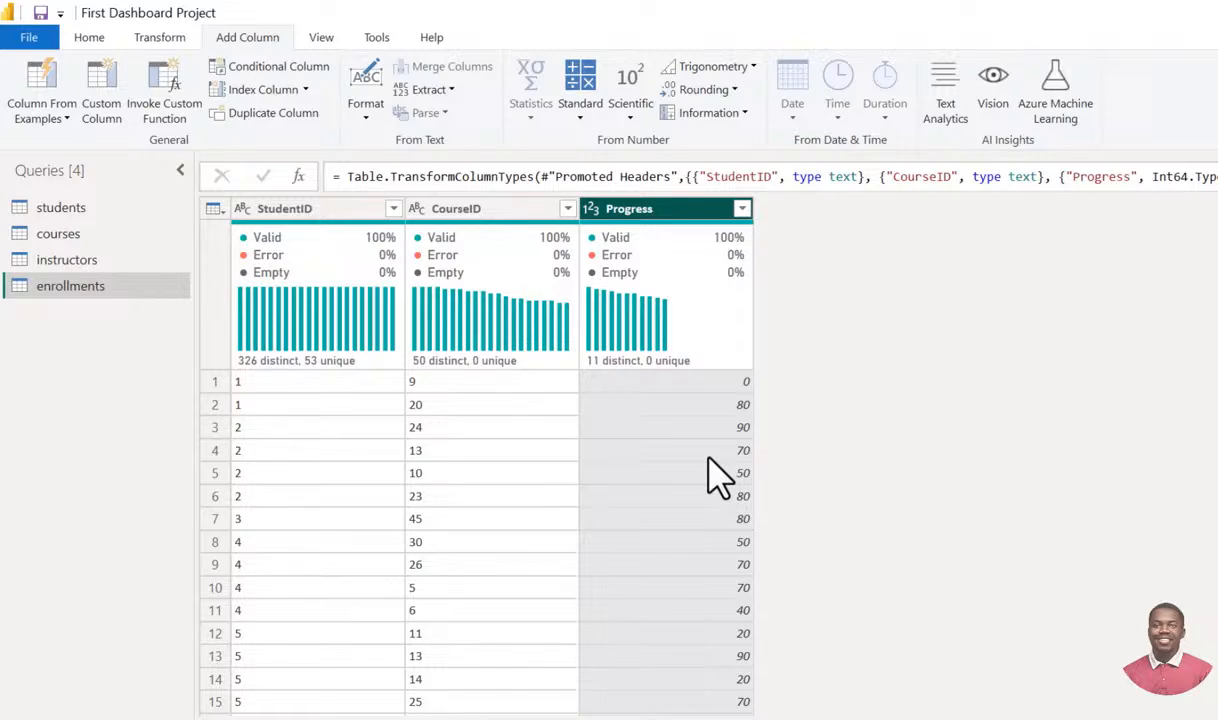
{"action": "scroll", "coordinate": [708, 459], "scroll_direction": "down", "scroll_amount": 3}
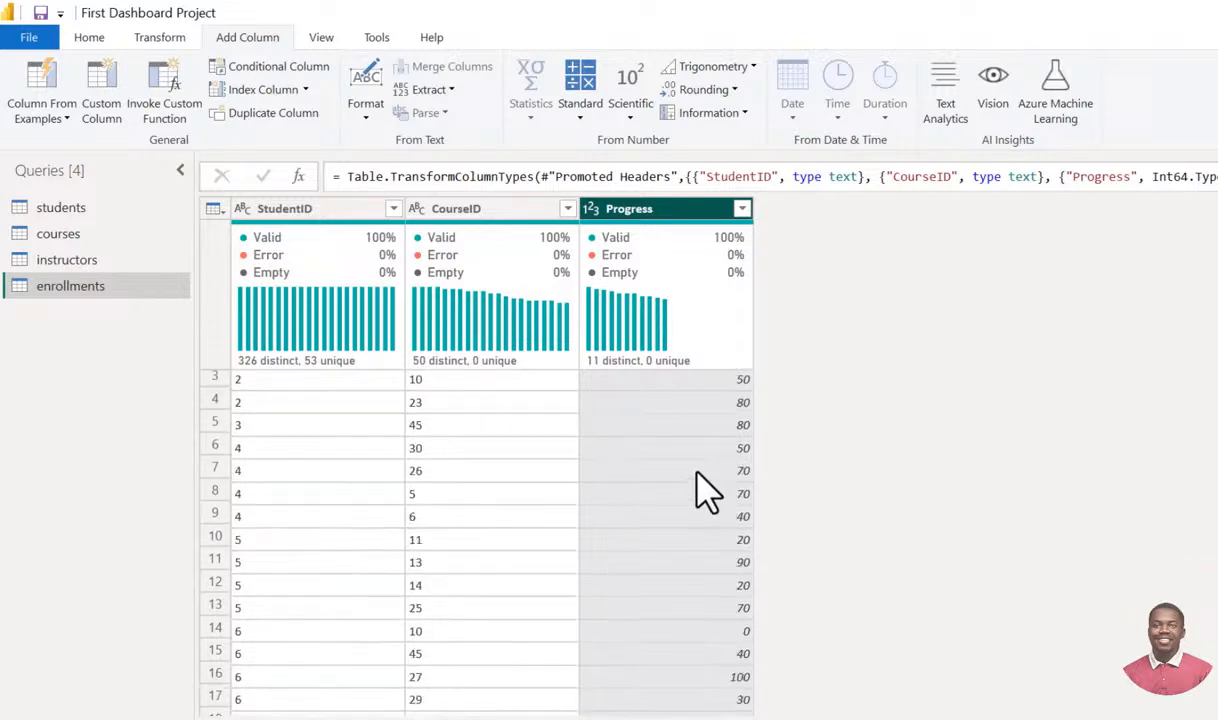
{"action": "scroll", "coordinate": [728, 592], "scroll_direction": "down", "scroll_amount": 5}
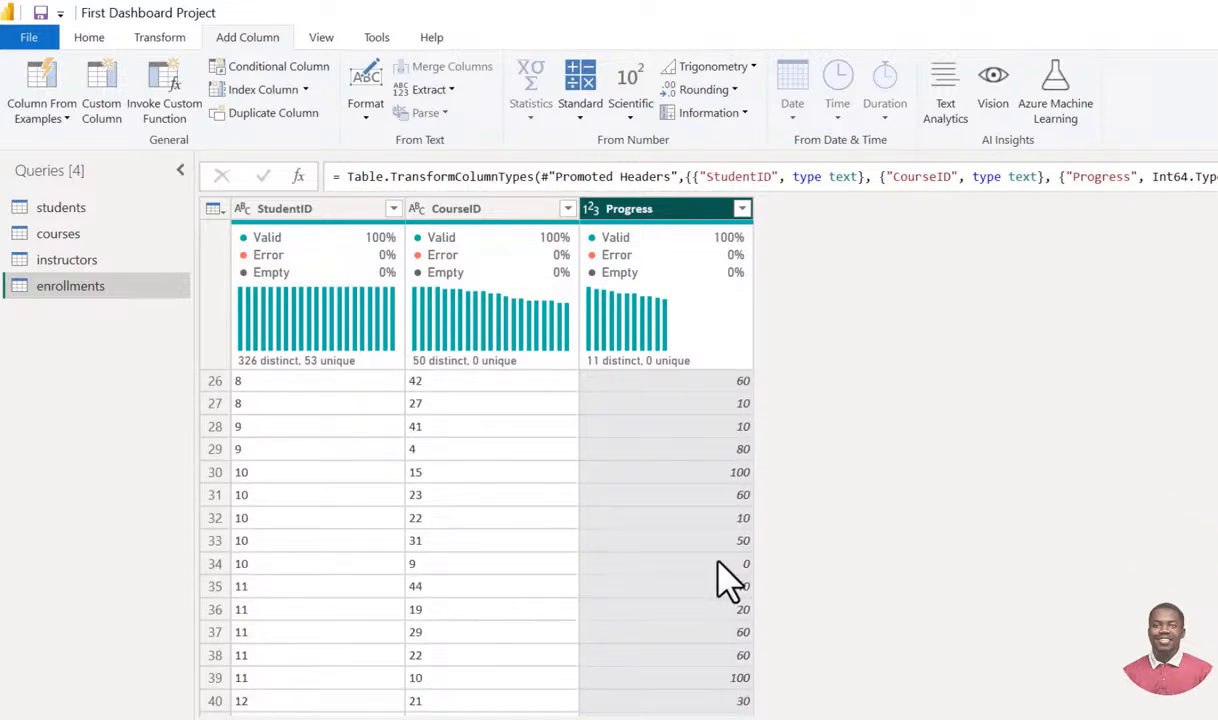
{"action": "scroll", "coordinate": [728, 432], "scroll_direction": "up", "scroll_amount": 8}
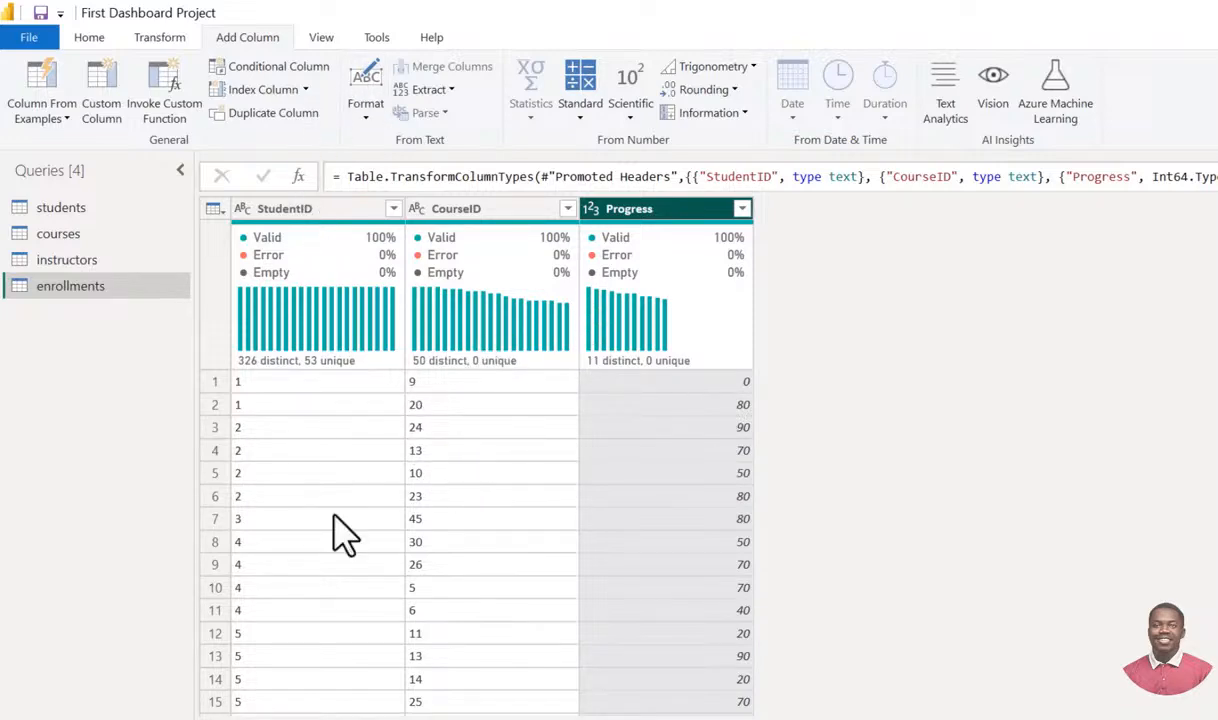
Turn off column distribution and column profile for the enrollments query preview.
{"action": "left_click", "coordinate": [321, 37]}
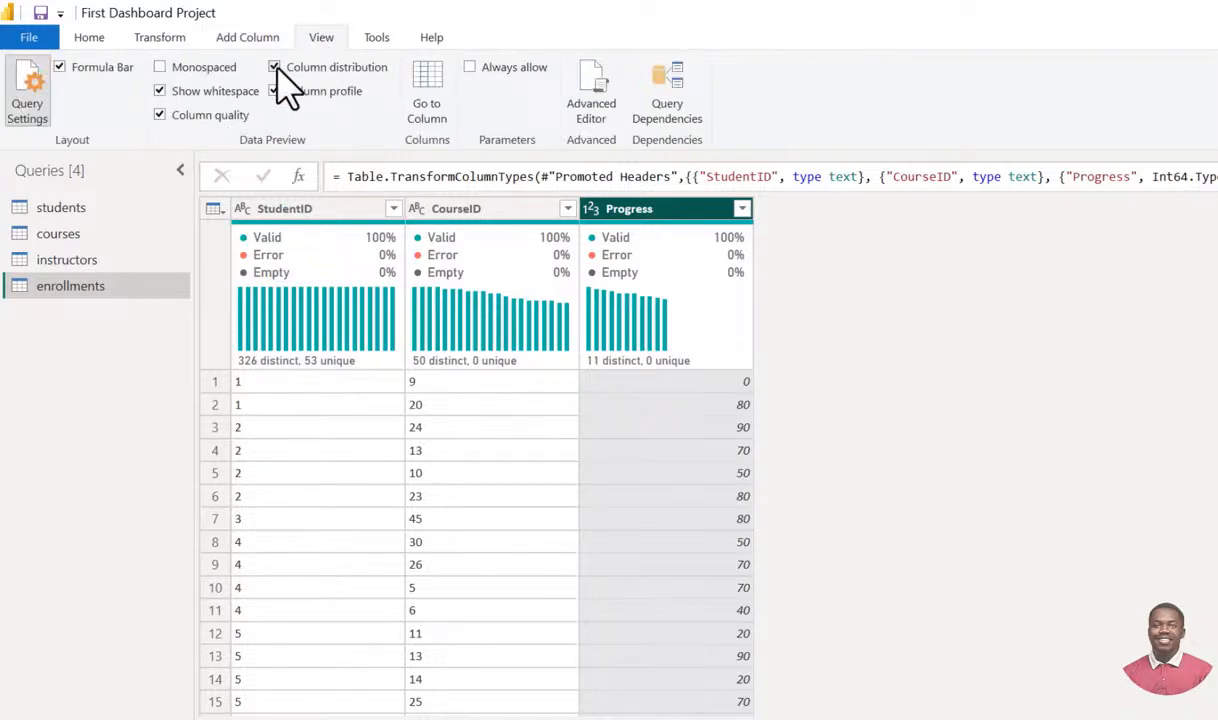
{"action": "left_click", "coordinate": [275, 68]}
{"action": "left_click", "coordinate": [274, 91]}
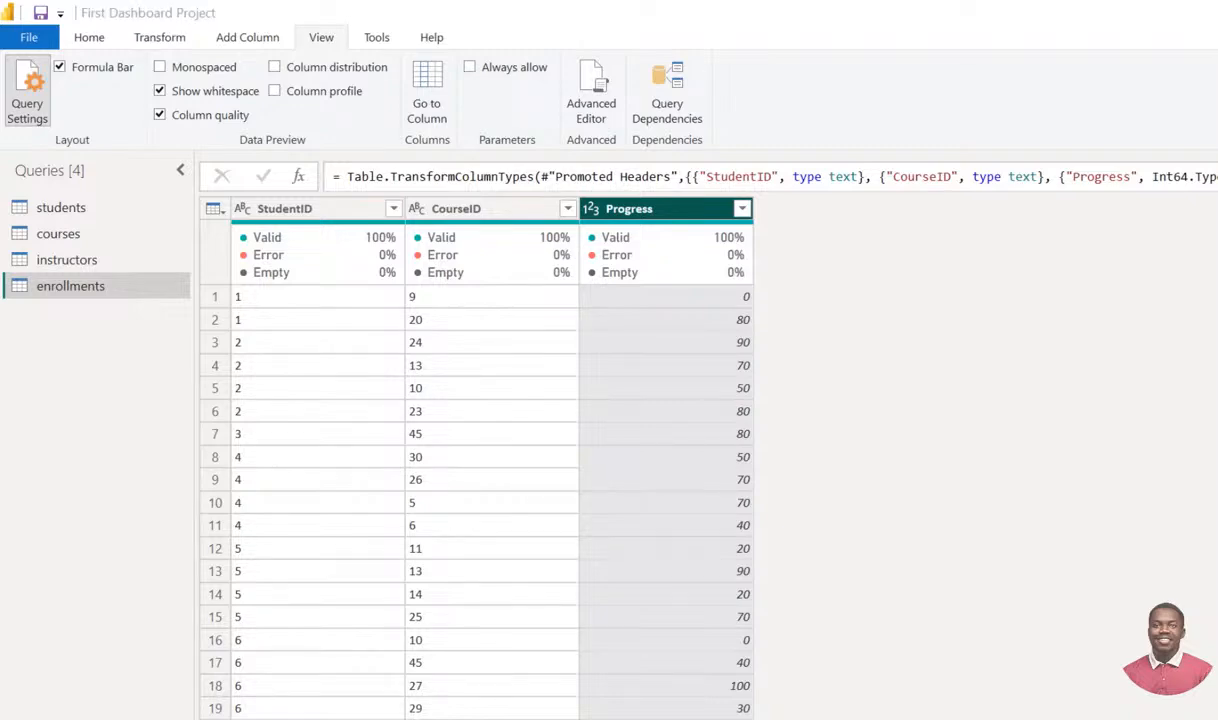
Start a conditional column in the enrollments query and name it Progress Status.
{"action": "left_click", "coordinate": [240, 38]}
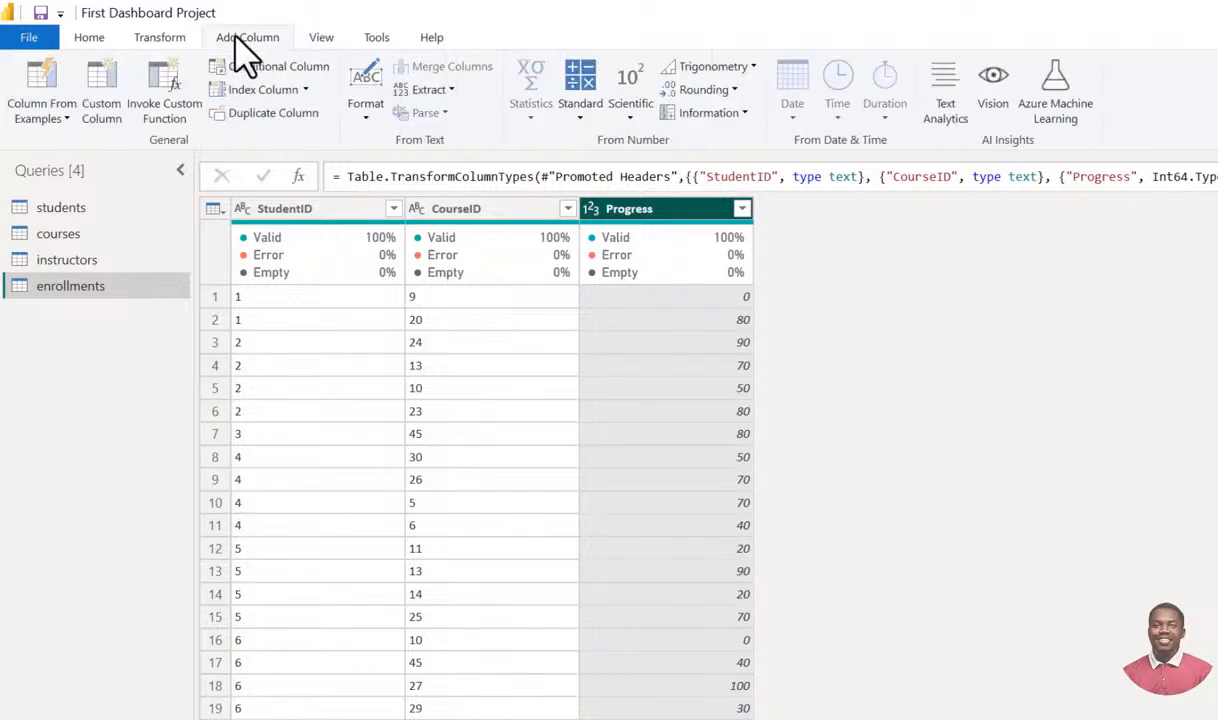
{"action": "left_click", "coordinate": [284, 67]}
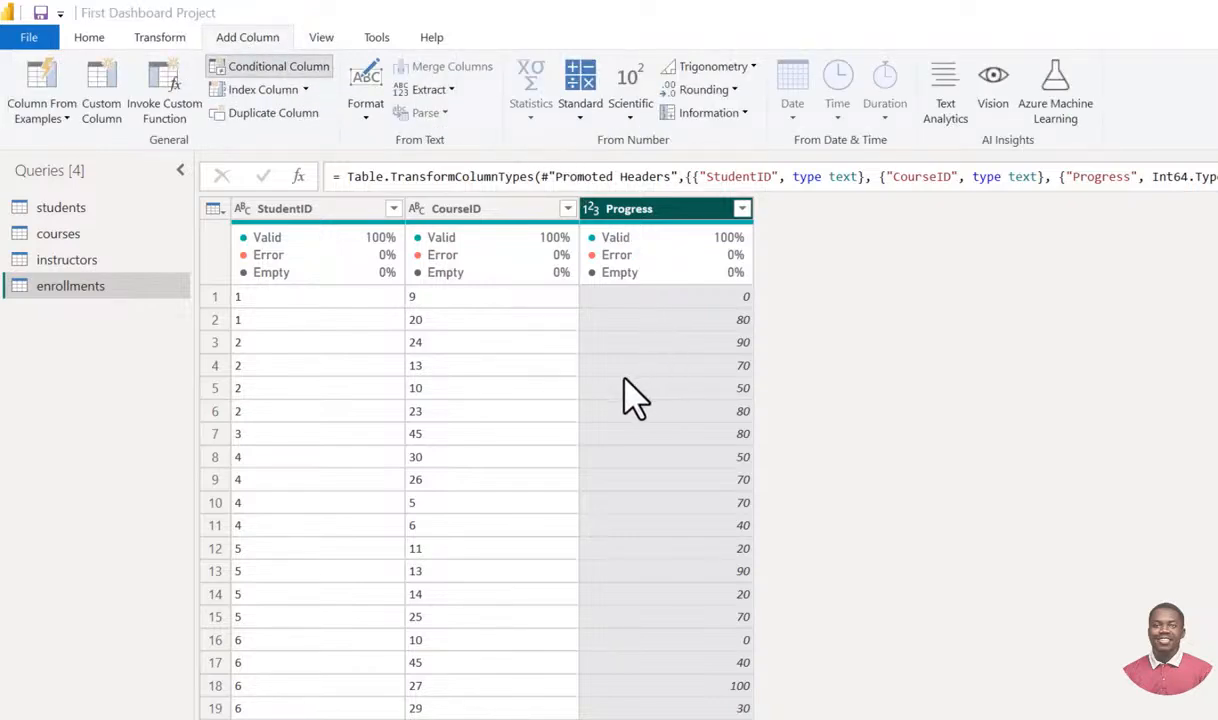
{"action": "mouse_move", "coordinate": [653, 370]}
{"action": "left_mouse_down"}
{"action": "mouse_move", "coordinate": [745, 324]}
{"action": "mouse_move", "coordinate": [750, 295]}
{"action": "mouse_move", "coordinate": [652, 375]}
{"action": "left_mouse_up"}
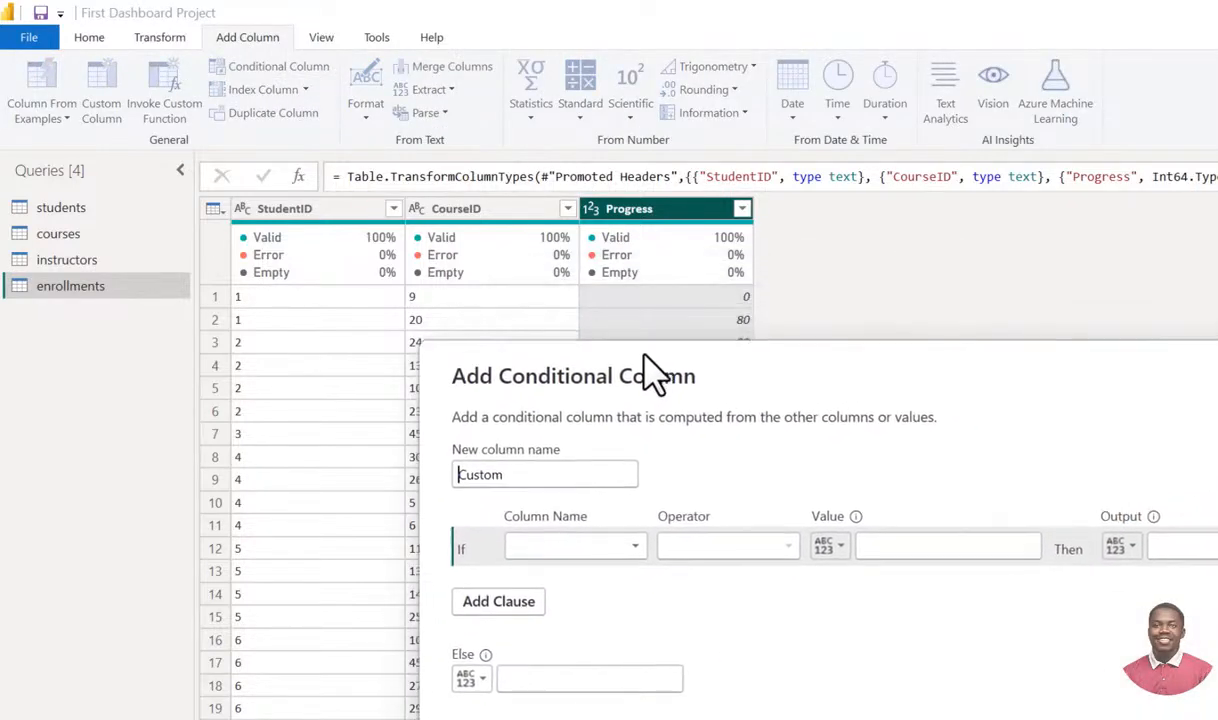
{"action": "double_click", "coordinate": [498, 476]}
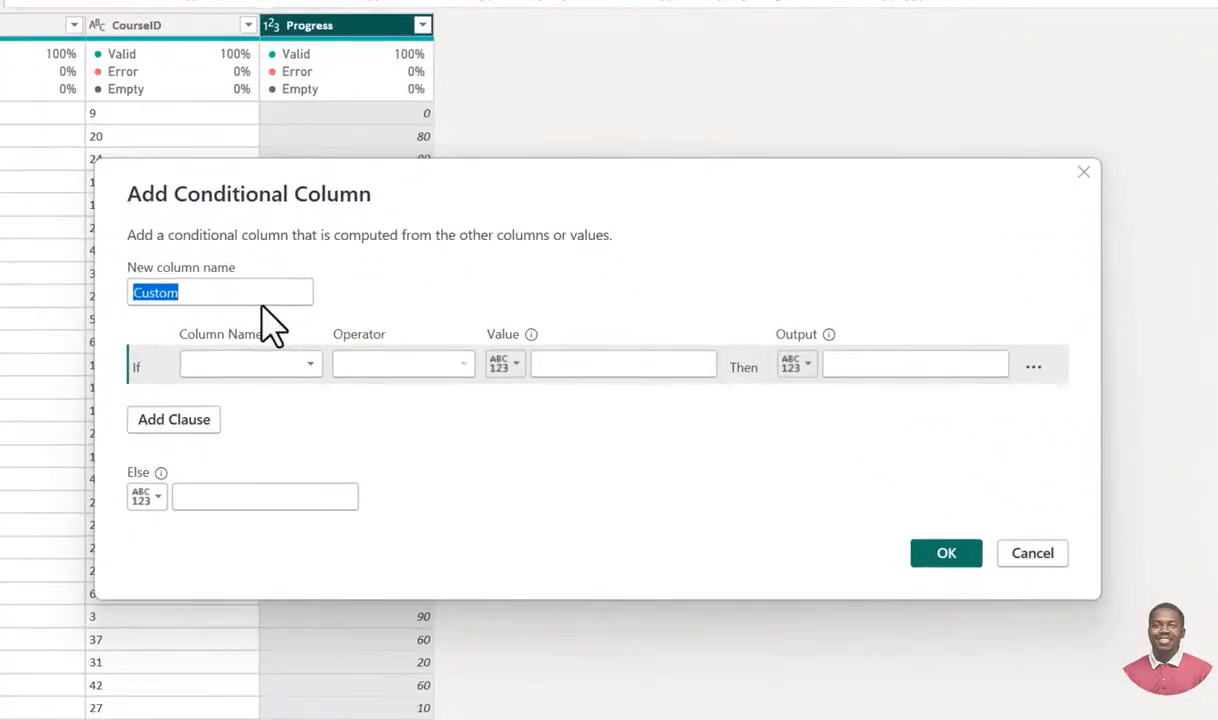
{"action": "type", "text": "Progress Status"}
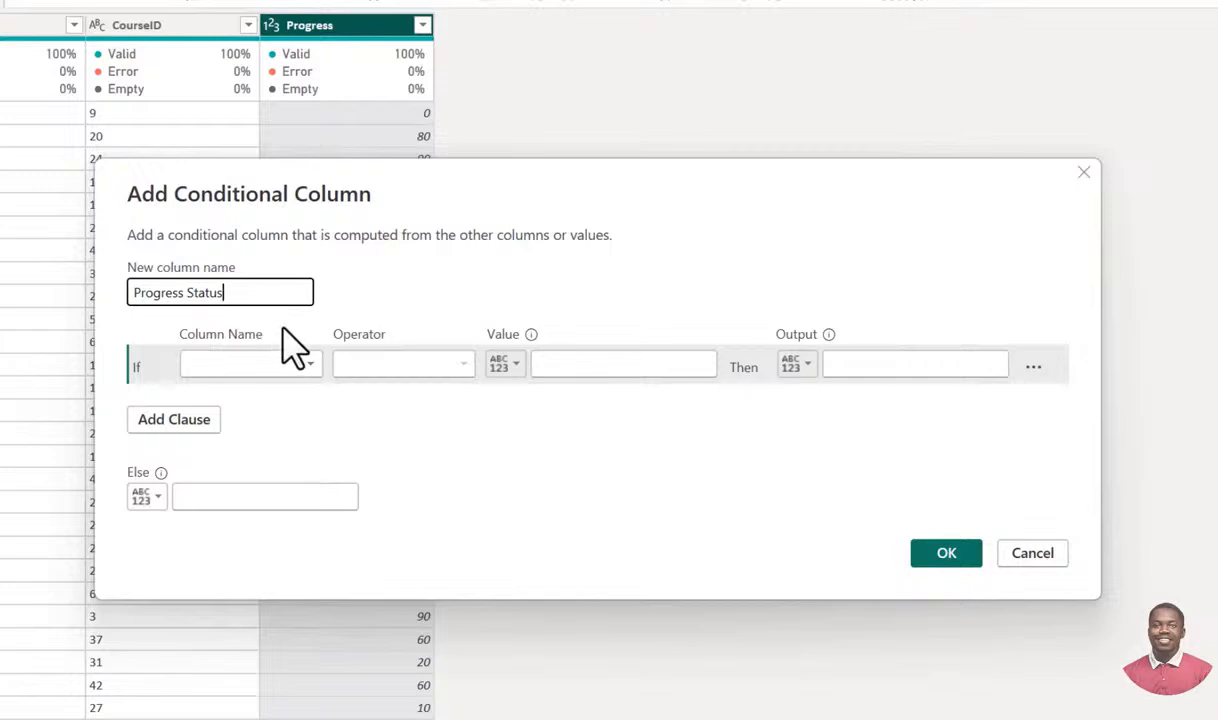
Define the first condition so that Progress equals 0 outputs Not Started.
{"action": "left_click_drag", "start_coordinate": [367, 196], "coordinate": [416, 235]}
{"action": "left_click", "coordinate": [352, 404]}
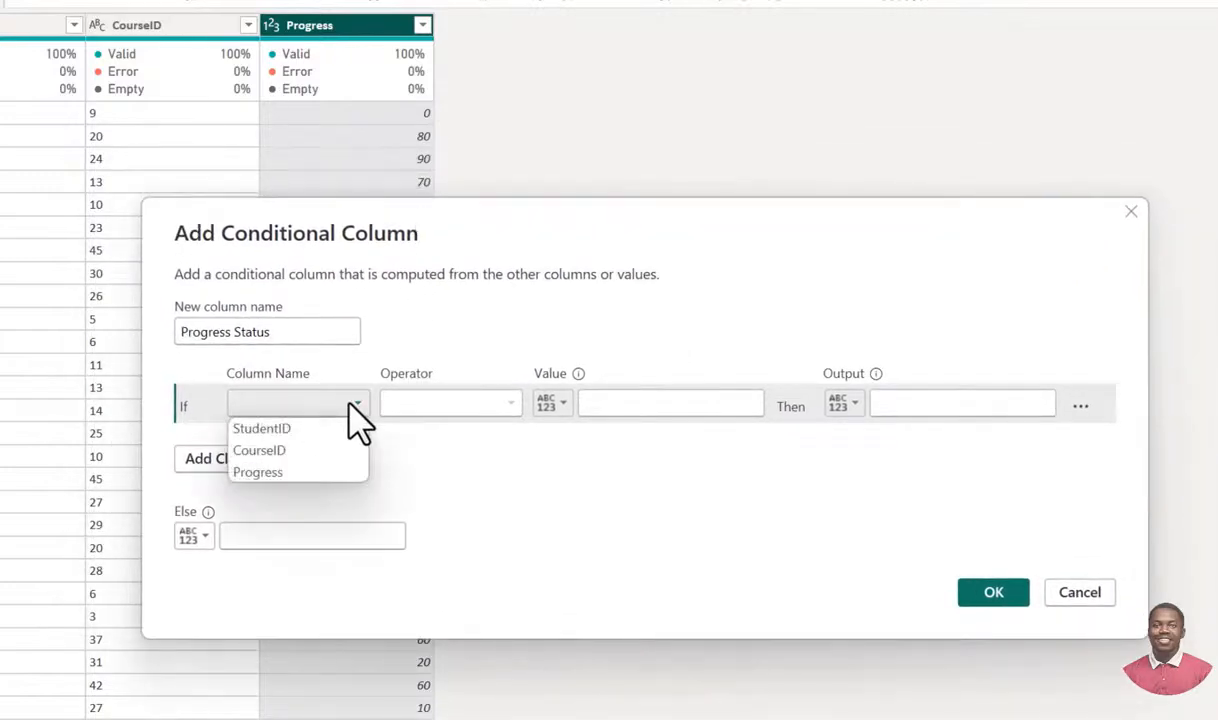
{"action": "left_click", "coordinate": [311, 474]}
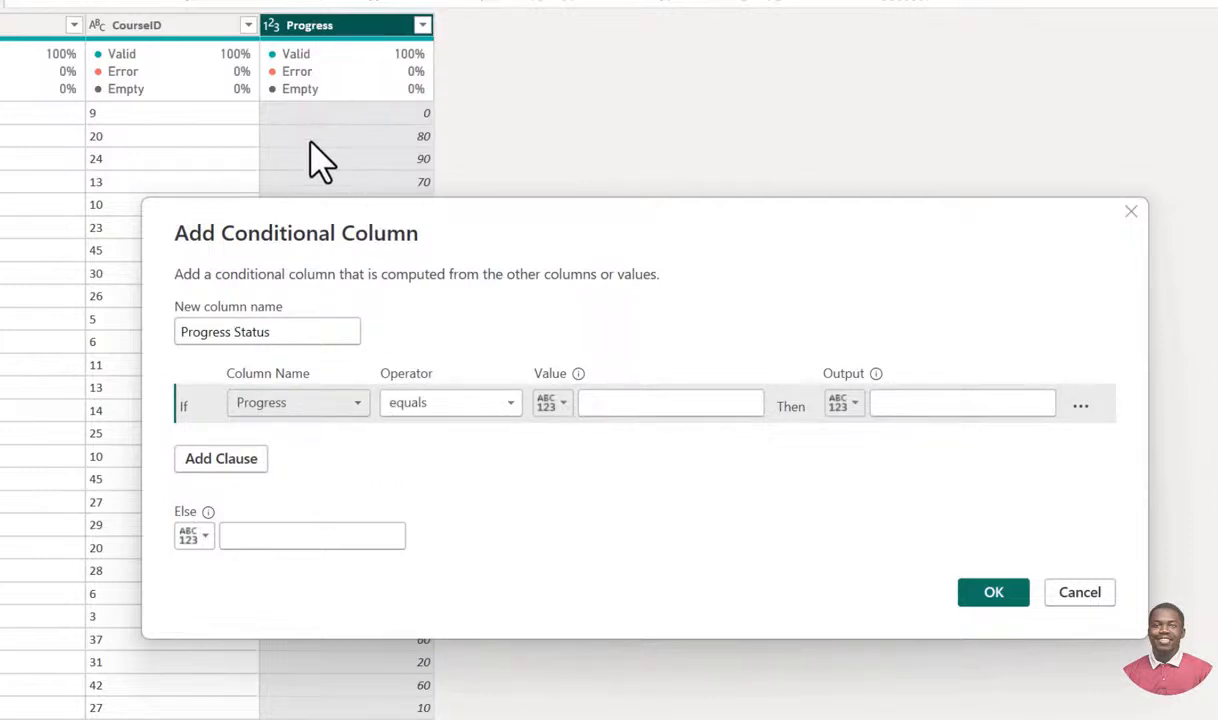
{"action": "left_click", "coordinate": [618, 401]}
{"action": "type", "text": "0"}
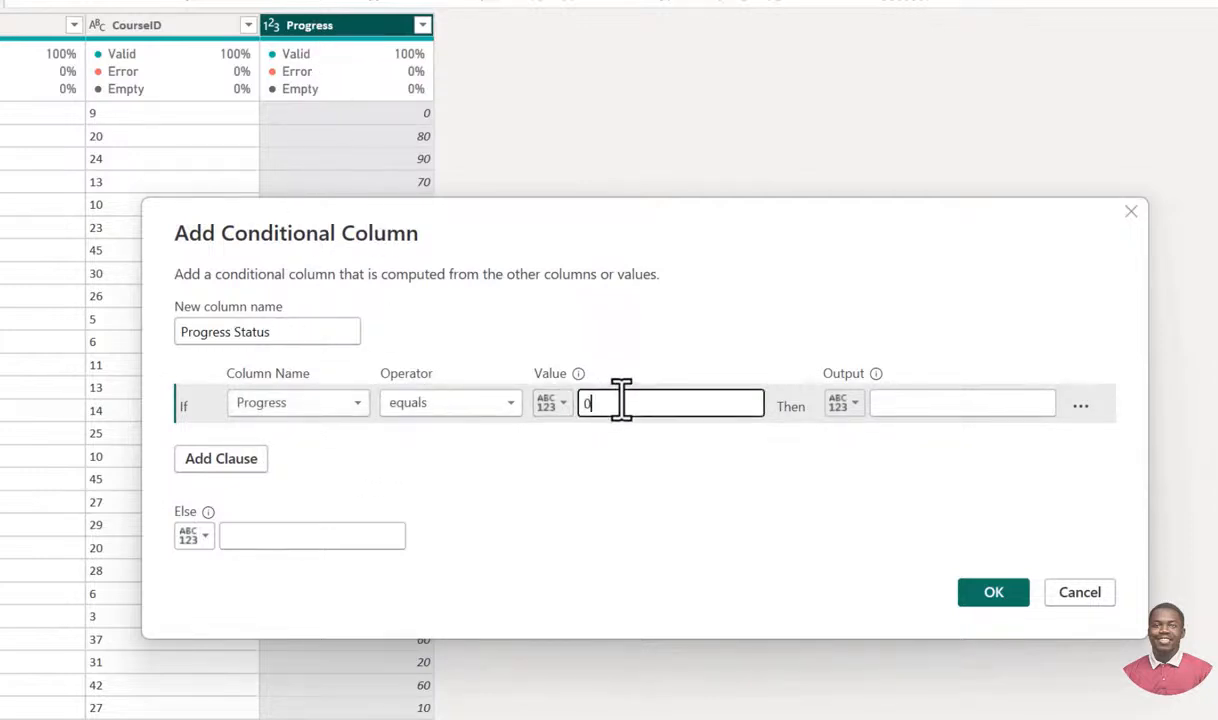
{"action": "left_click", "coordinate": [941, 400]}
{"action": "type", "text": "NO"}
{"action": "key", "text": "BackSpace"}
{"action": "type", "text": "ot St"}
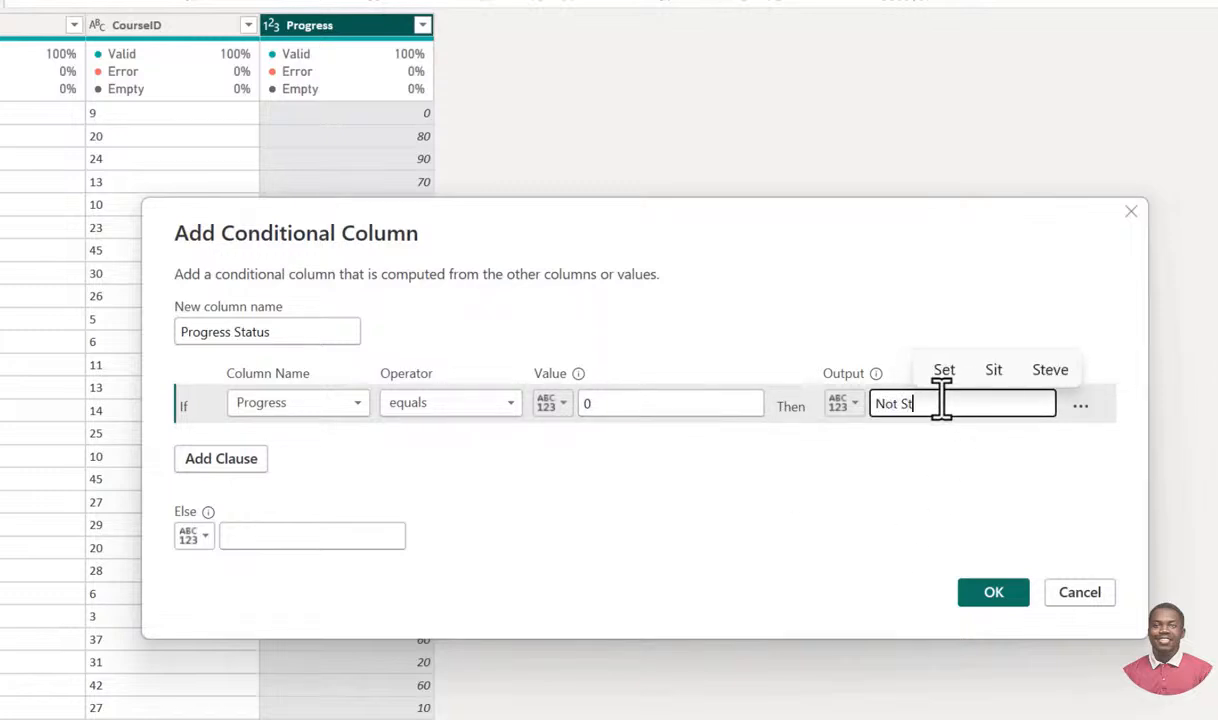
{"action": "type", "text": "arted"}
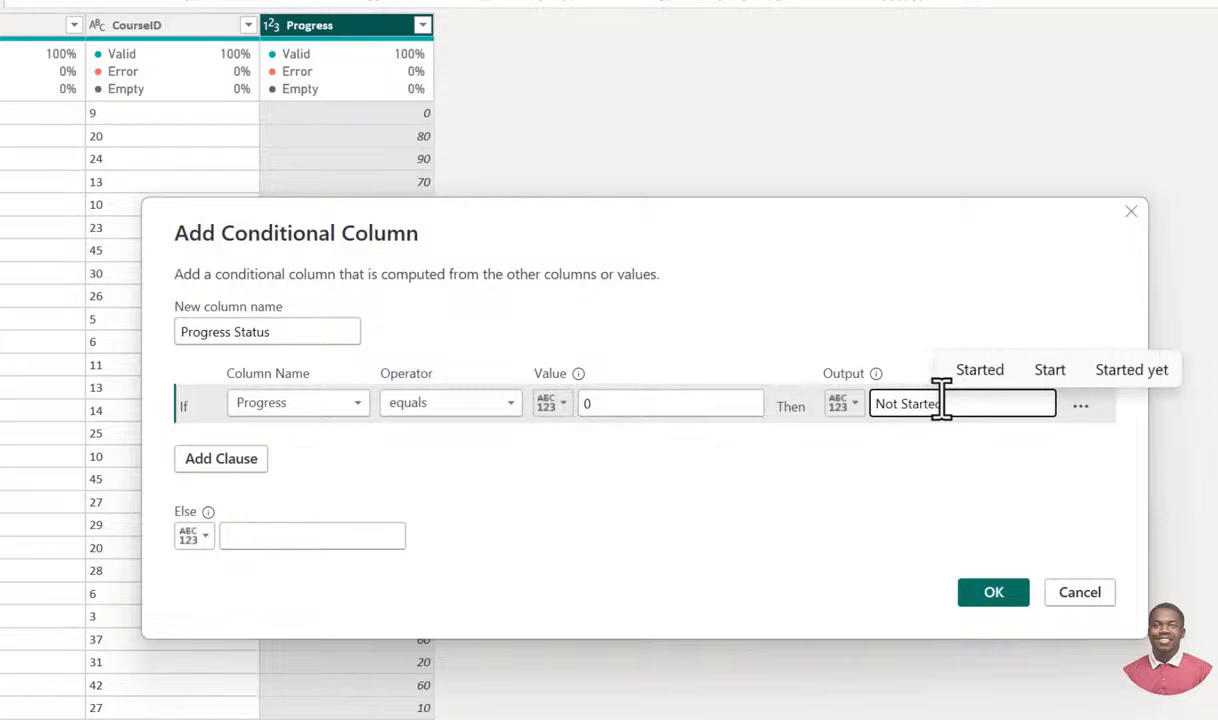
{"action": "left_click", "coordinate": [789, 471]}
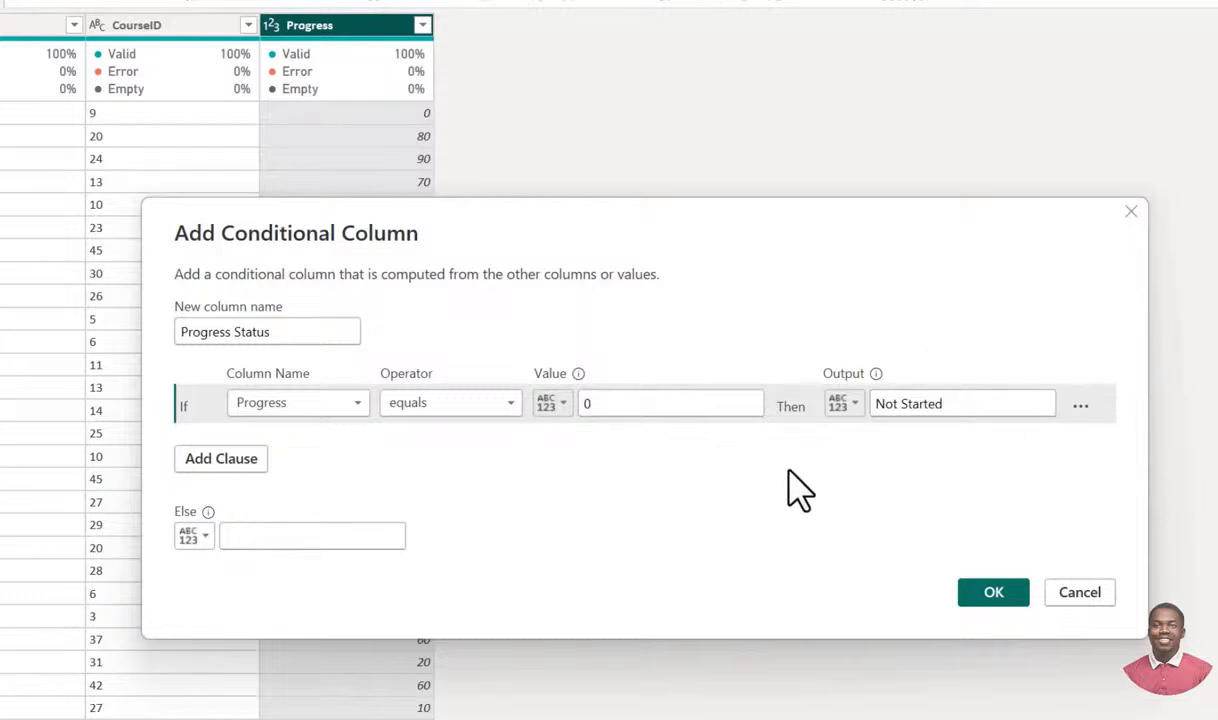
Add an else-if clause so that Progress equals 100 outputs Completed.
{"action": "left_click", "coordinate": [229, 461]}
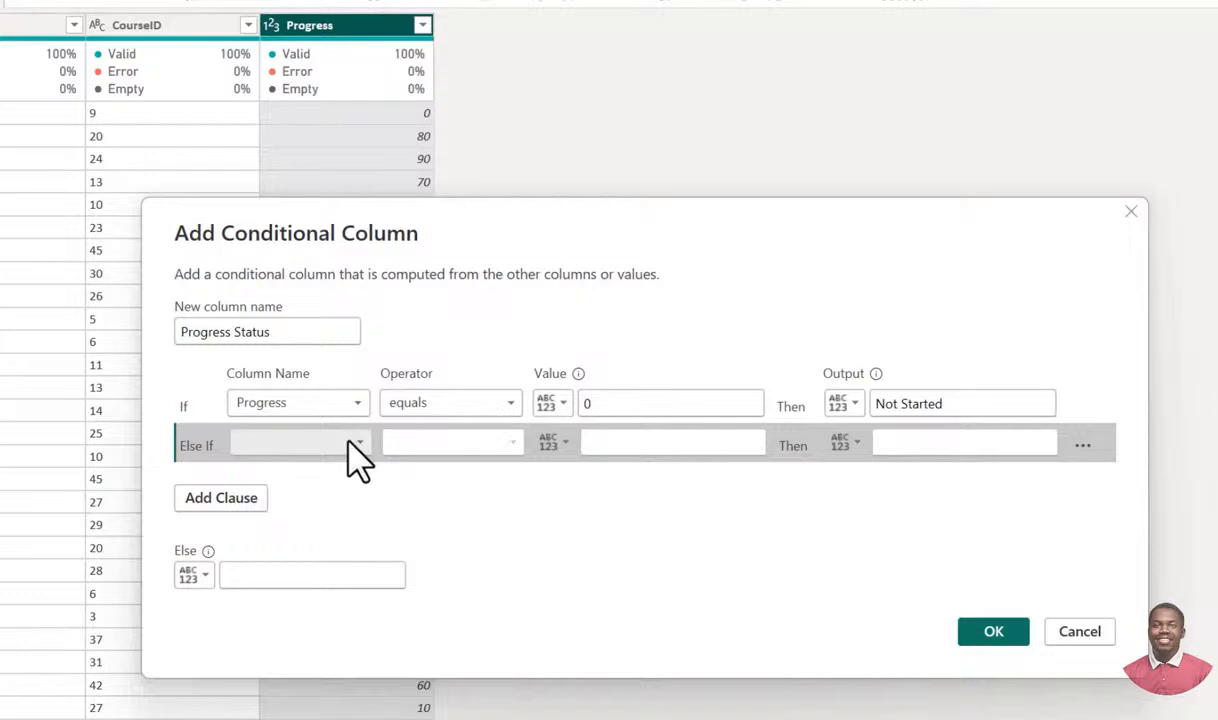
{"action": "left_click", "coordinate": [350, 445]}
{"action": "left_click", "coordinate": [325, 512]}
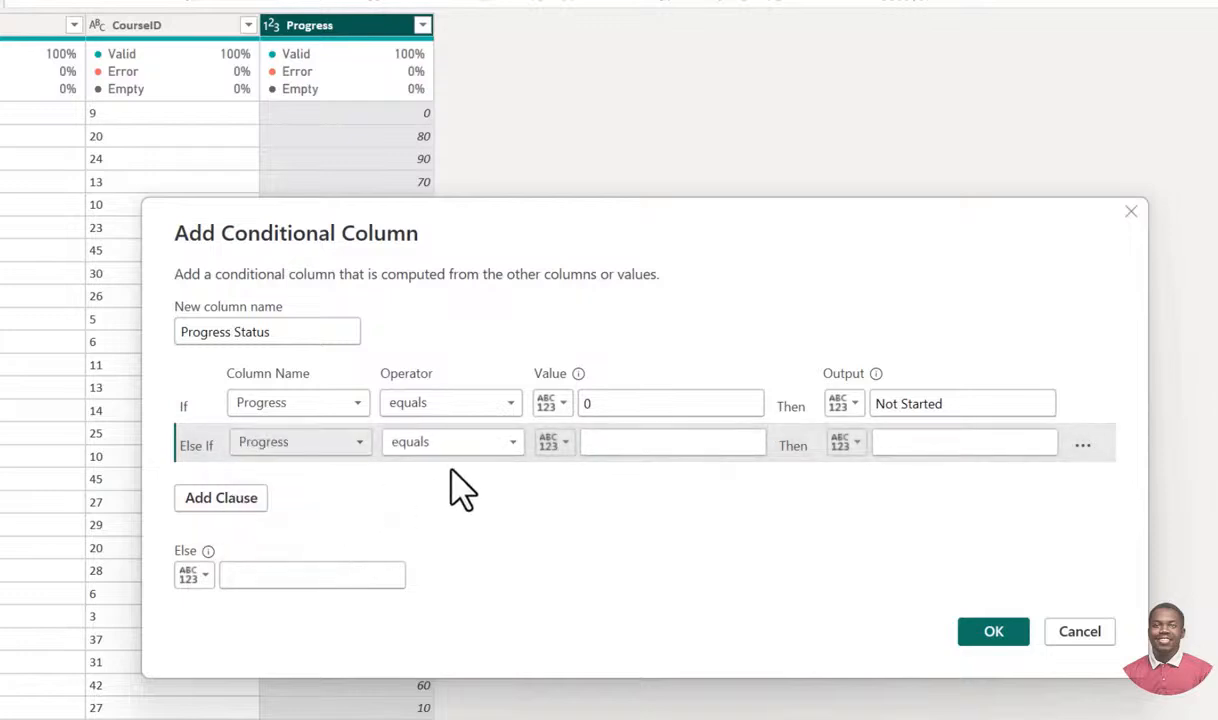
{"action": "left_click", "coordinate": [626, 448]}
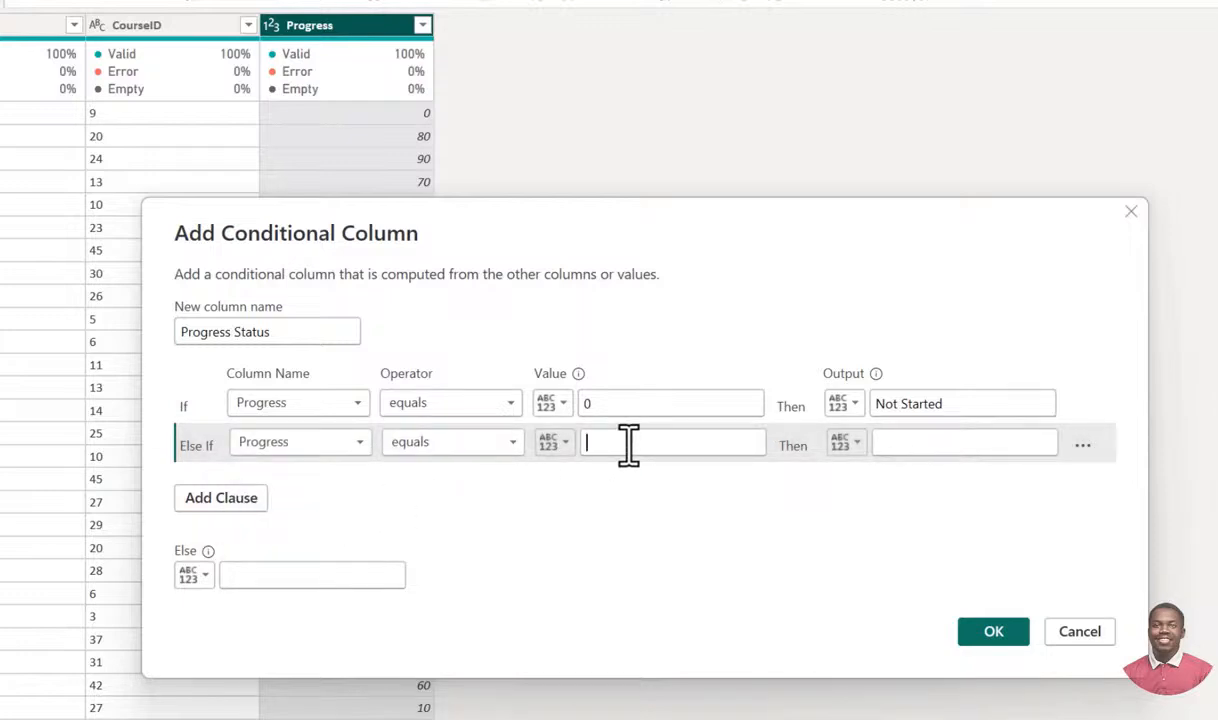
{"action": "type", "text": "100"}
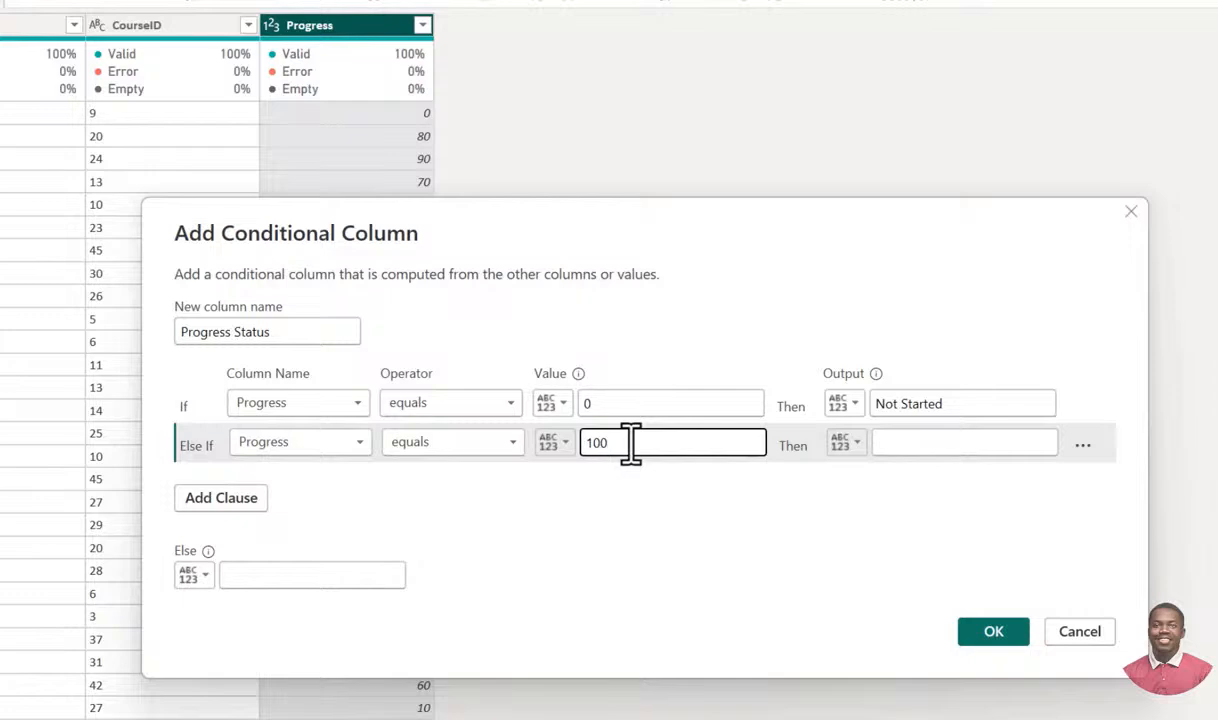
{"action": "left_click", "coordinate": [946, 442]}
{"action": "type", "text": "Completed"}
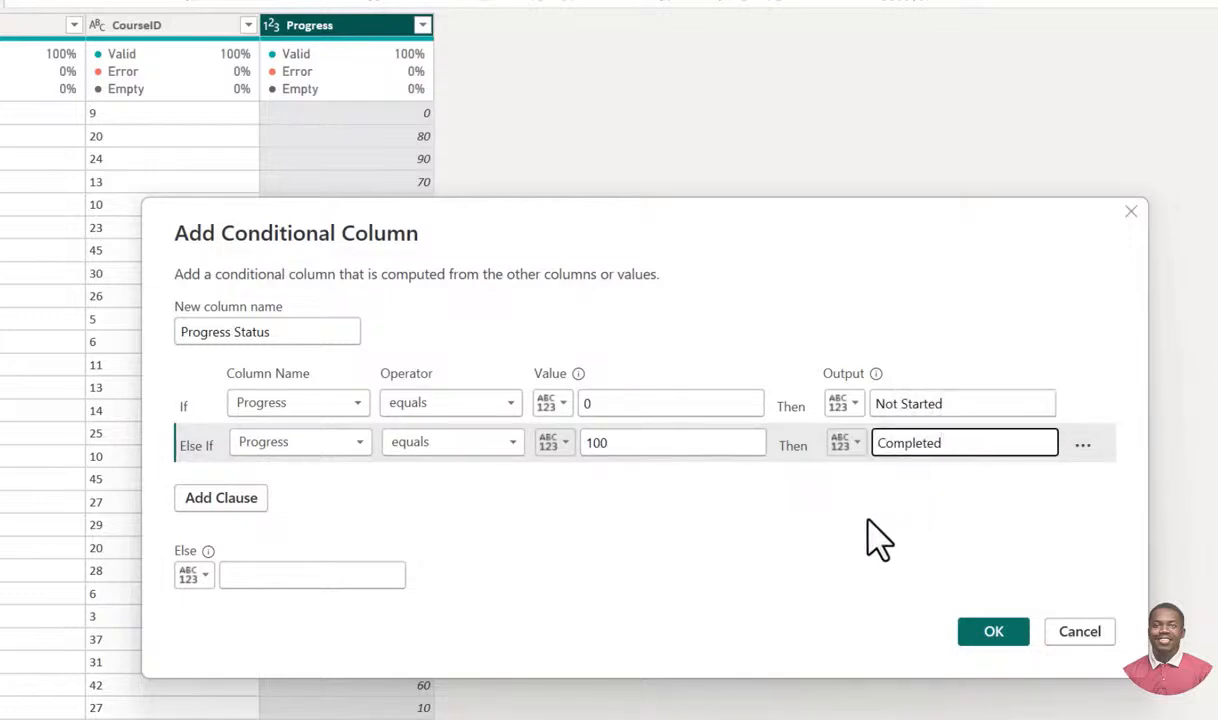
Set the else output to In Progress and create the conditional column.
{"action": "left_click", "coordinate": [297, 574]}
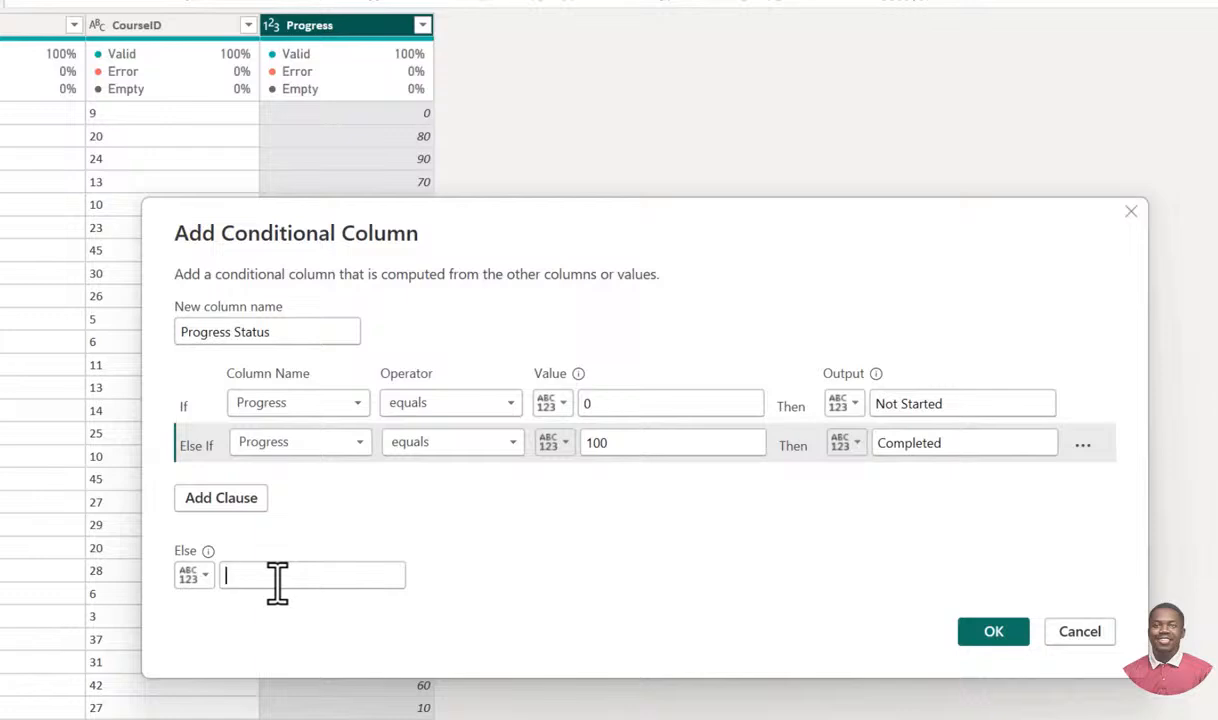
{"action": "type", "text": "In P"}
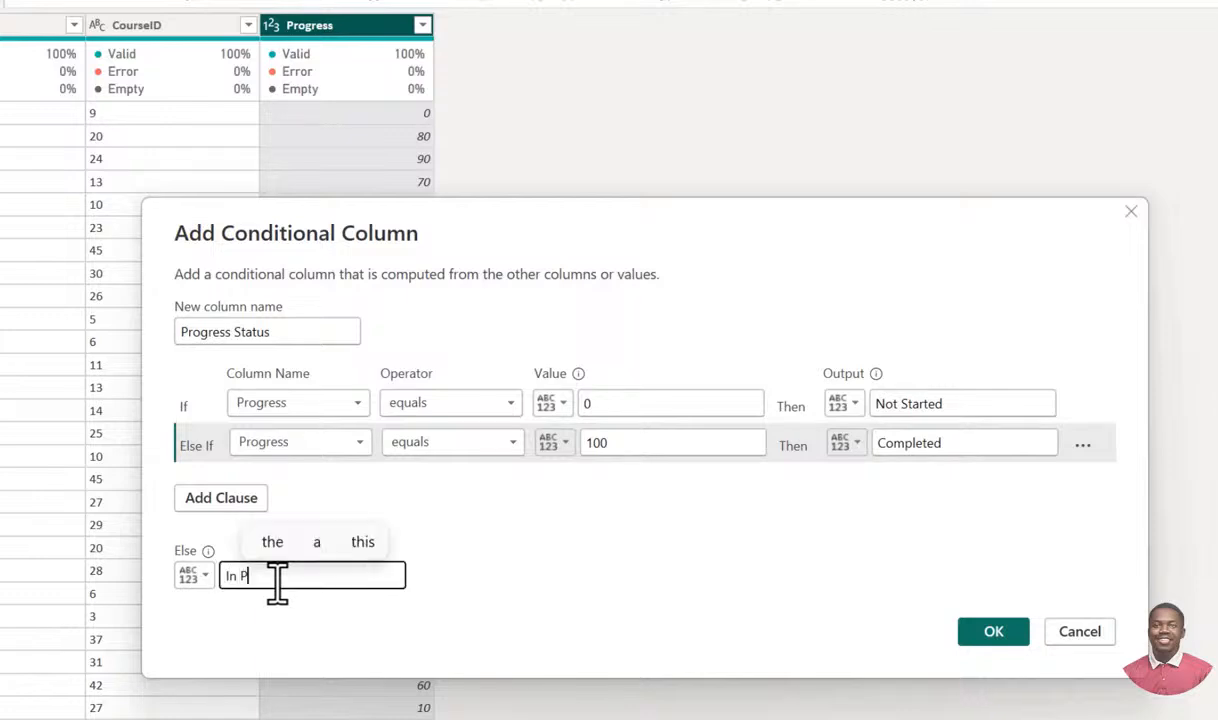
{"action": "type", "text": "rogress"}
{"action": "left_click", "coordinate": [690, 593]}
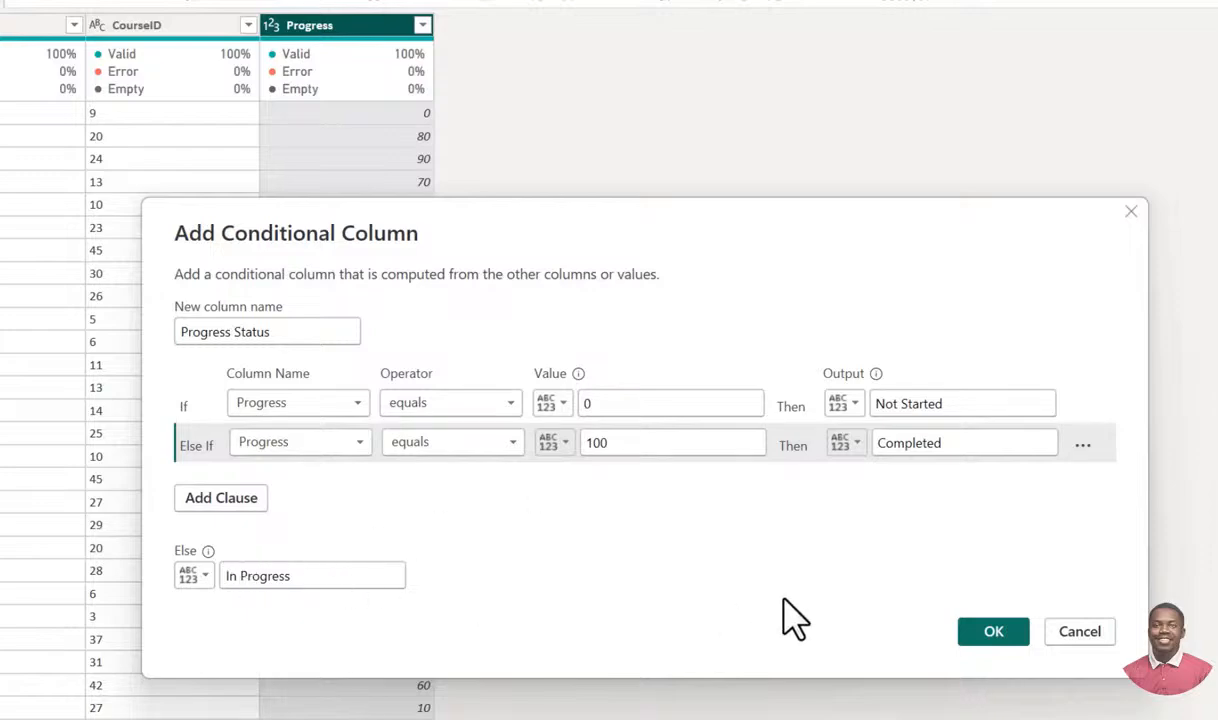
{"action": "left_click", "coordinate": [995, 634]}
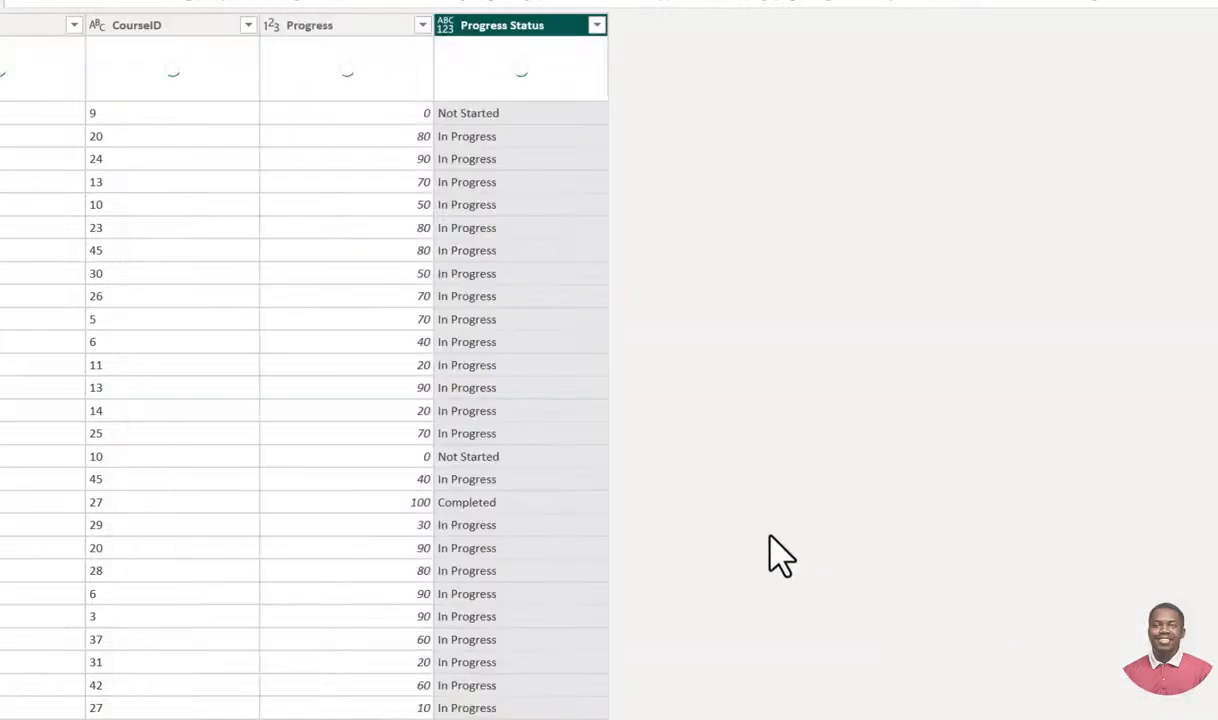
Rename the new conditional column to ProgressStatus and look through its values.
{"action": "double_click", "coordinate": [510, 30]}
{"action": "left_click", "coordinate": [512, 25]}
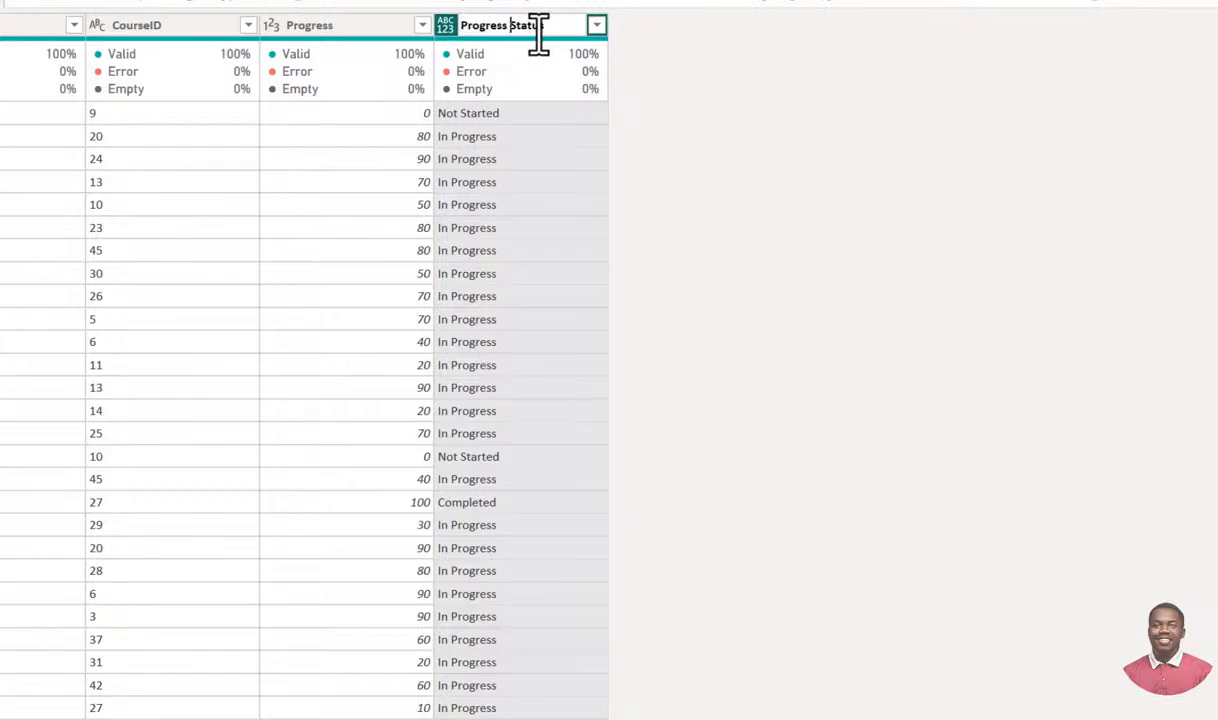
{"action": "key", "text": "Return"}
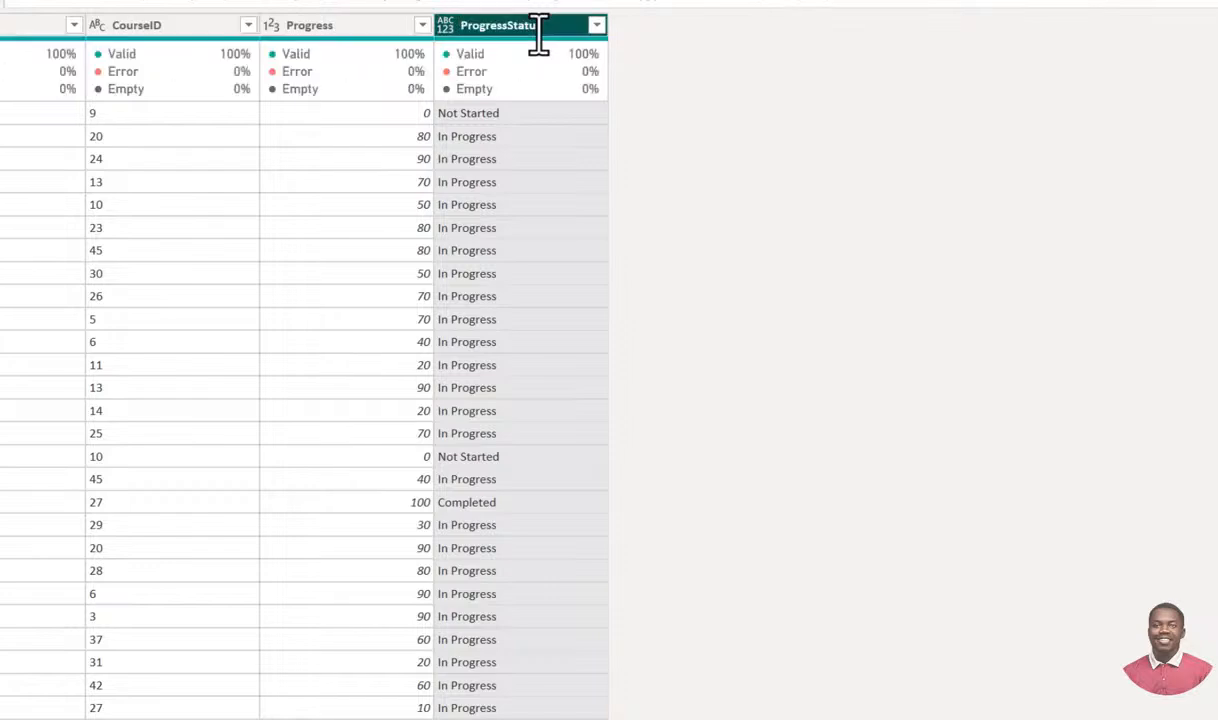
{"action": "scroll", "coordinate": [522, 305], "scroll_direction": "down", "scroll_amount": 5}
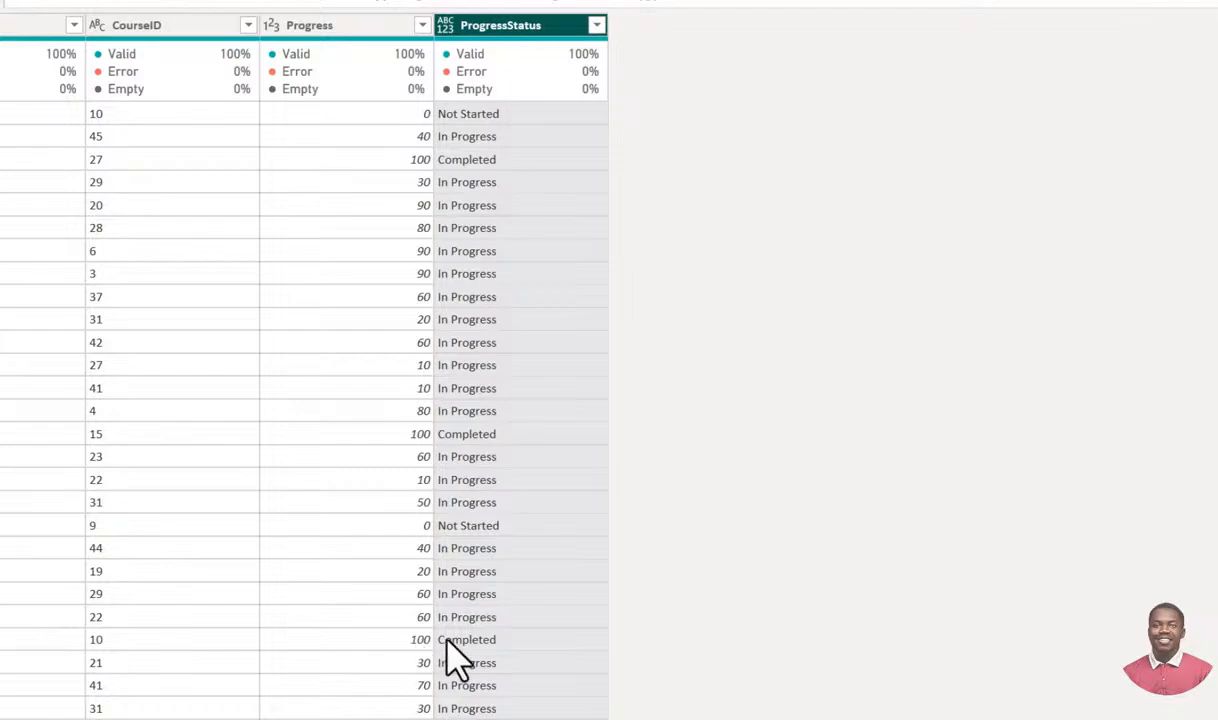
{"action": "scroll", "coordinate": [440, 680], "scroll_direction": "down", "scroll_amount": 7}
{"action": "scroll", "coordinate": [443, 593], "scroll_direction": "down", "scroll_amount": 10}
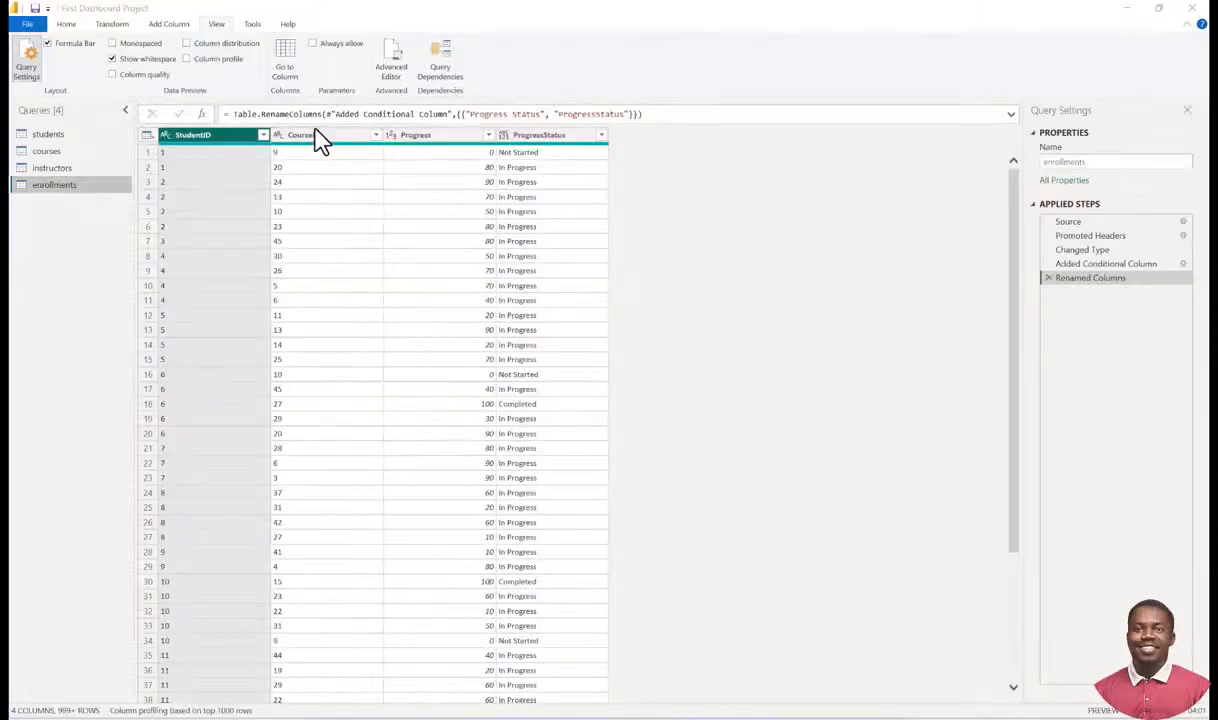
Compare the StudentID and CourseID columns of the enrollments query with those in the students and courses queries.
{"action": "left_click", "coordinate": [281, 131]}
{"action": "left_click", "coordinate": [47, 135]}
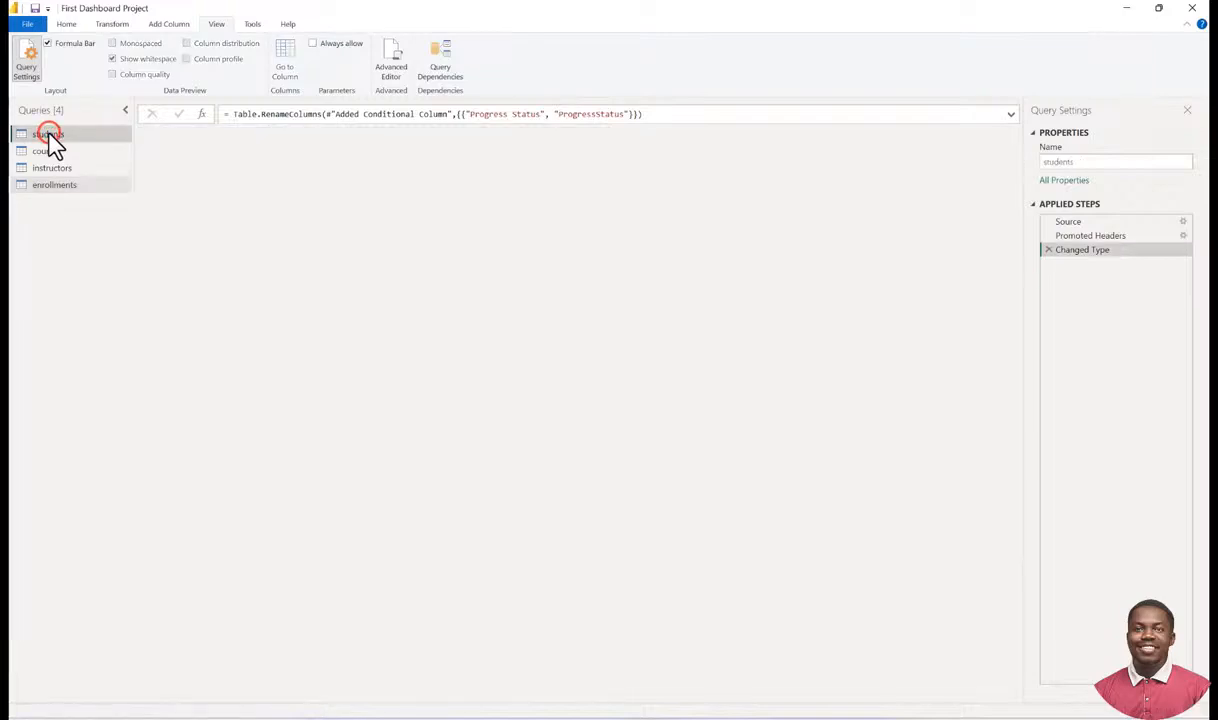
{"action": "left_click", "coordinate": [199, 136]}
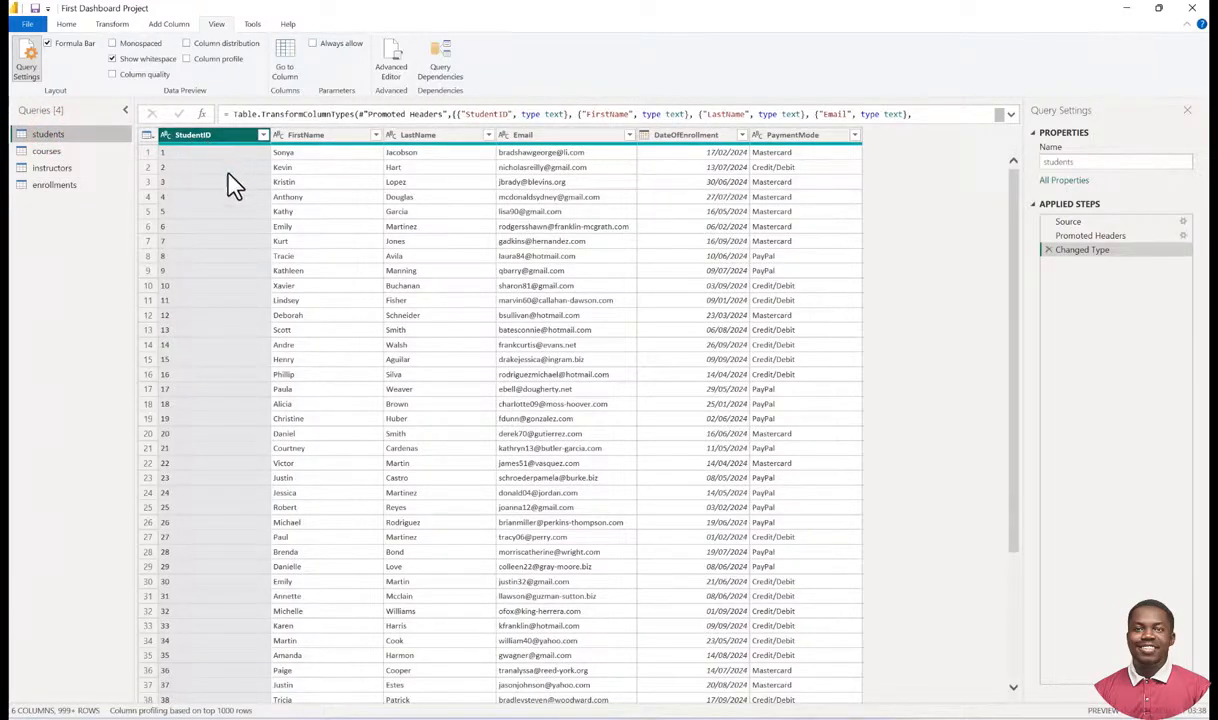
{"action": "left_click", "coordinate": [50, 185]}
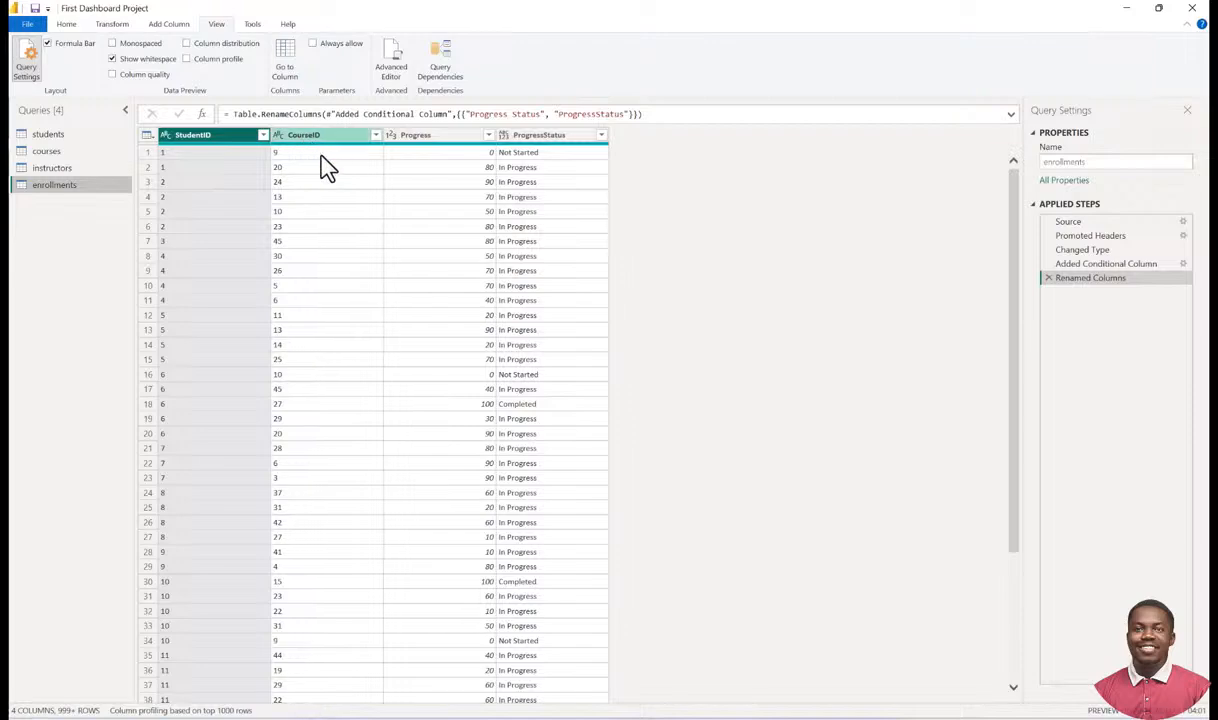
{"action": "left_click", "coordinate": [46, 151]}
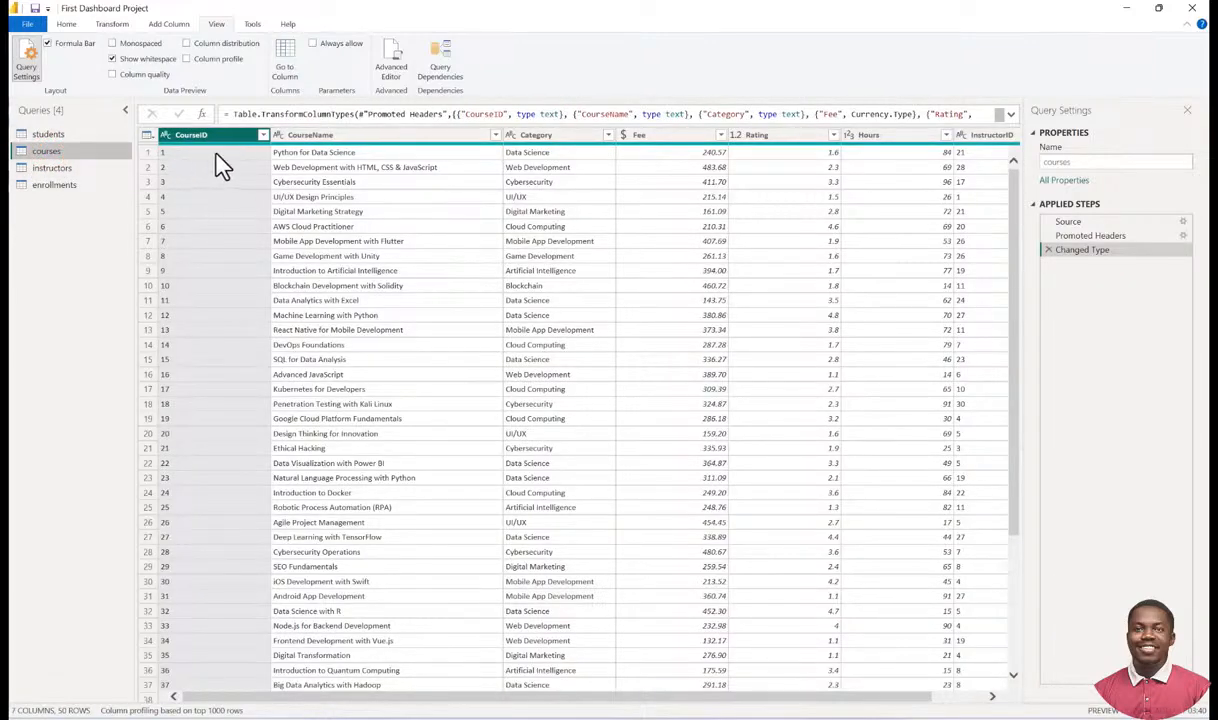
{"action": "left_click", "coordinate": [55, 185]}
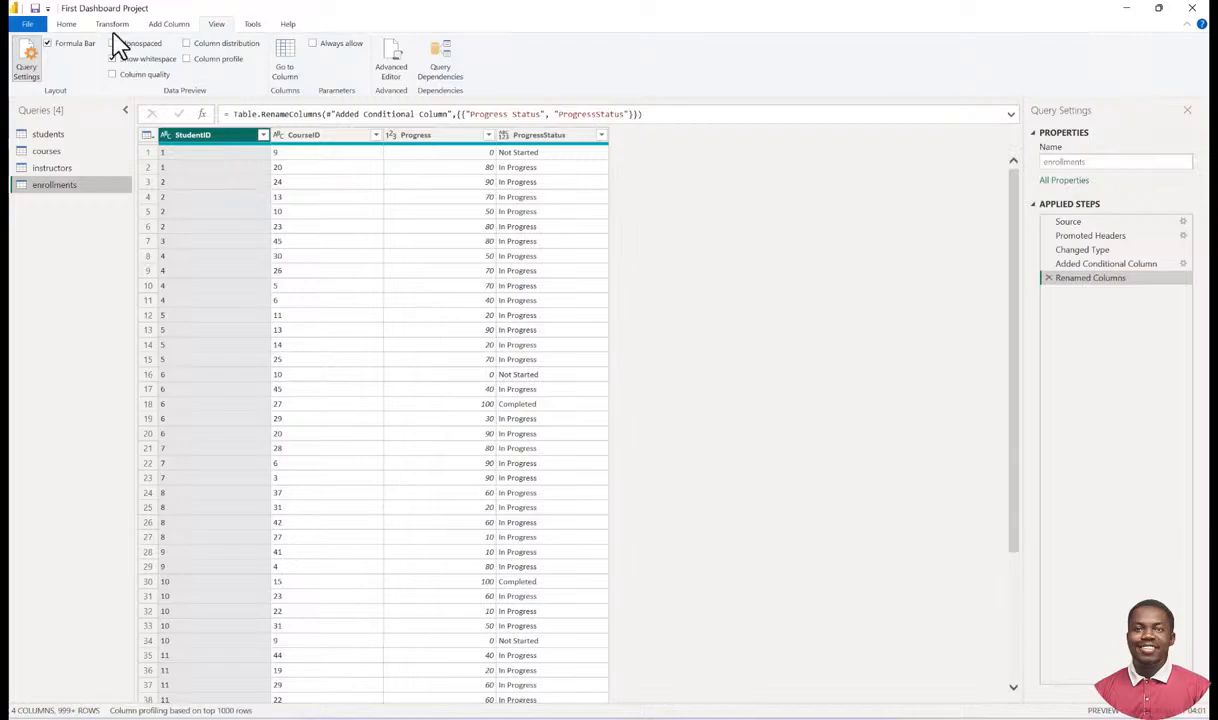
Start a merge of queries as new, choosing students as the first table and enrollments as the second.
{"action": "left_click", "coordinate": [67, 24]}
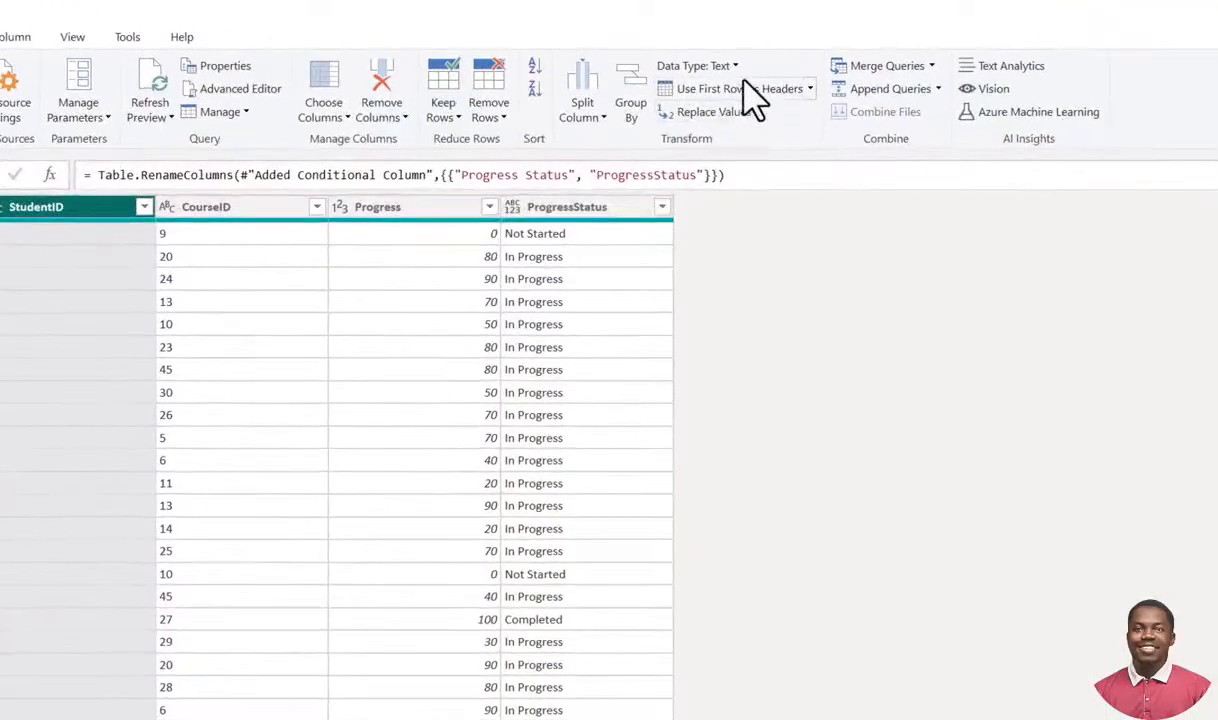
{"action": "left_click", "coordinate": [864, 56]}
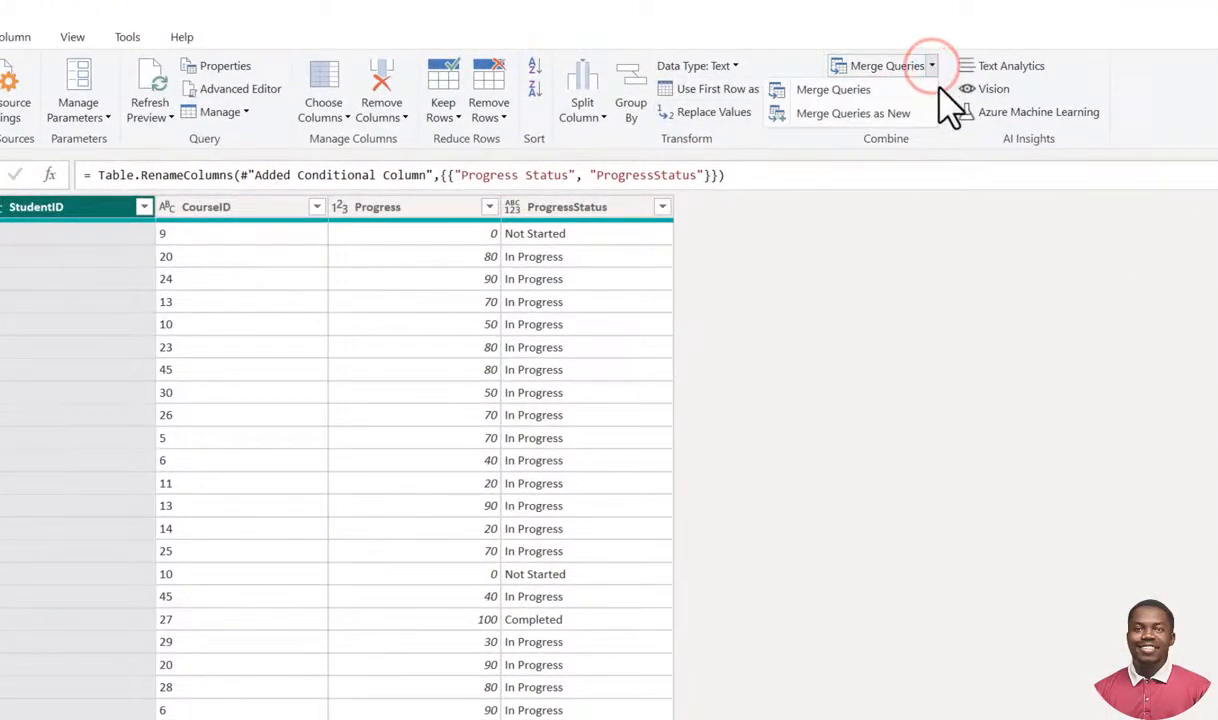
{"action": "left_click", "coordinate": [849, 114]}
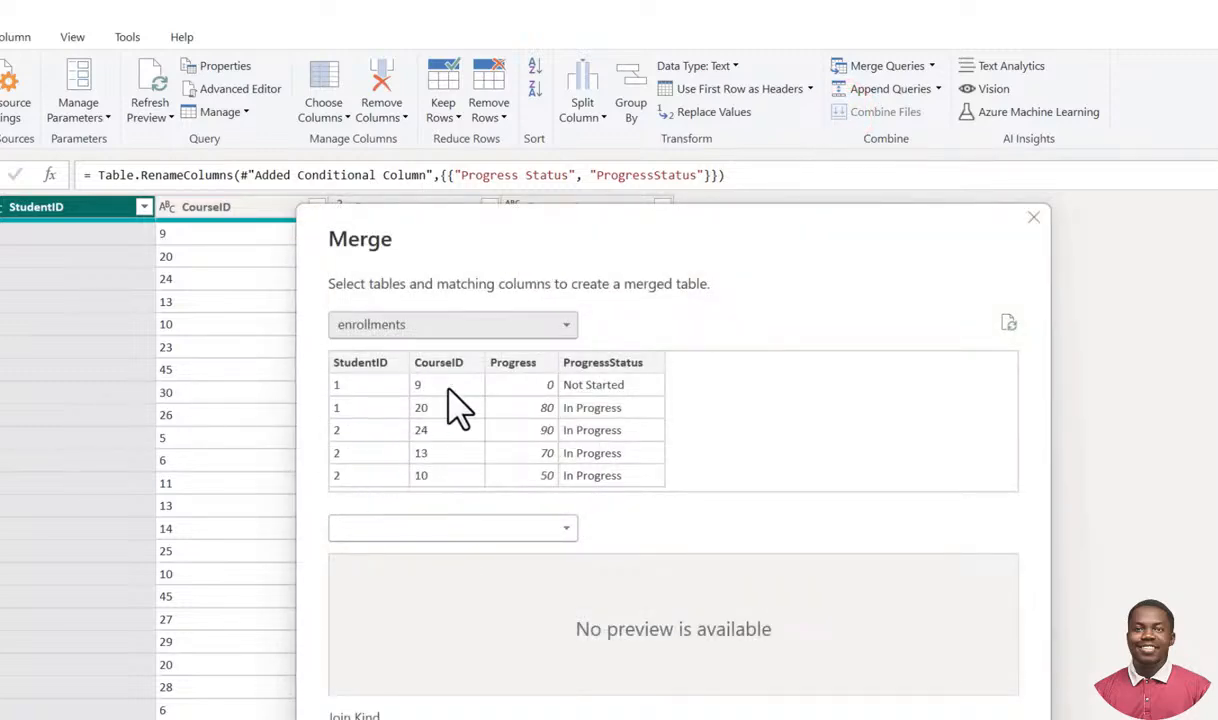
{"action": "left_click", "coordinate": [492, 327]}
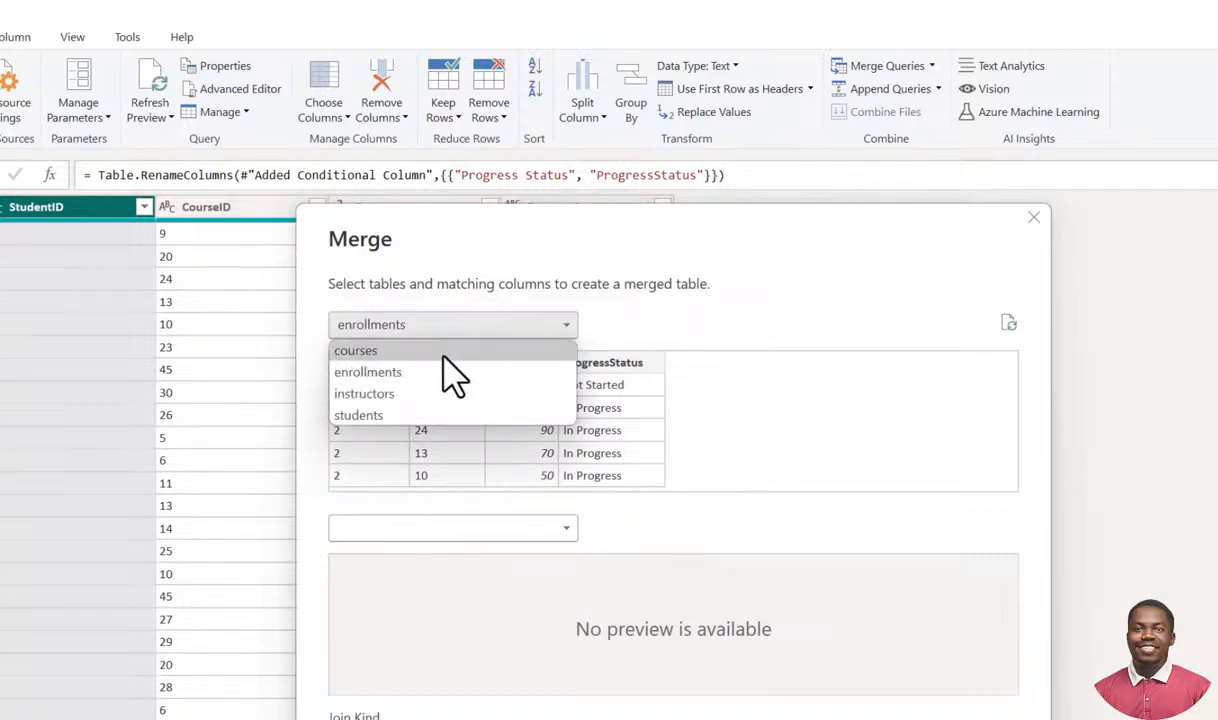
{"action": "left_click", "coordinate": [386, 415]}
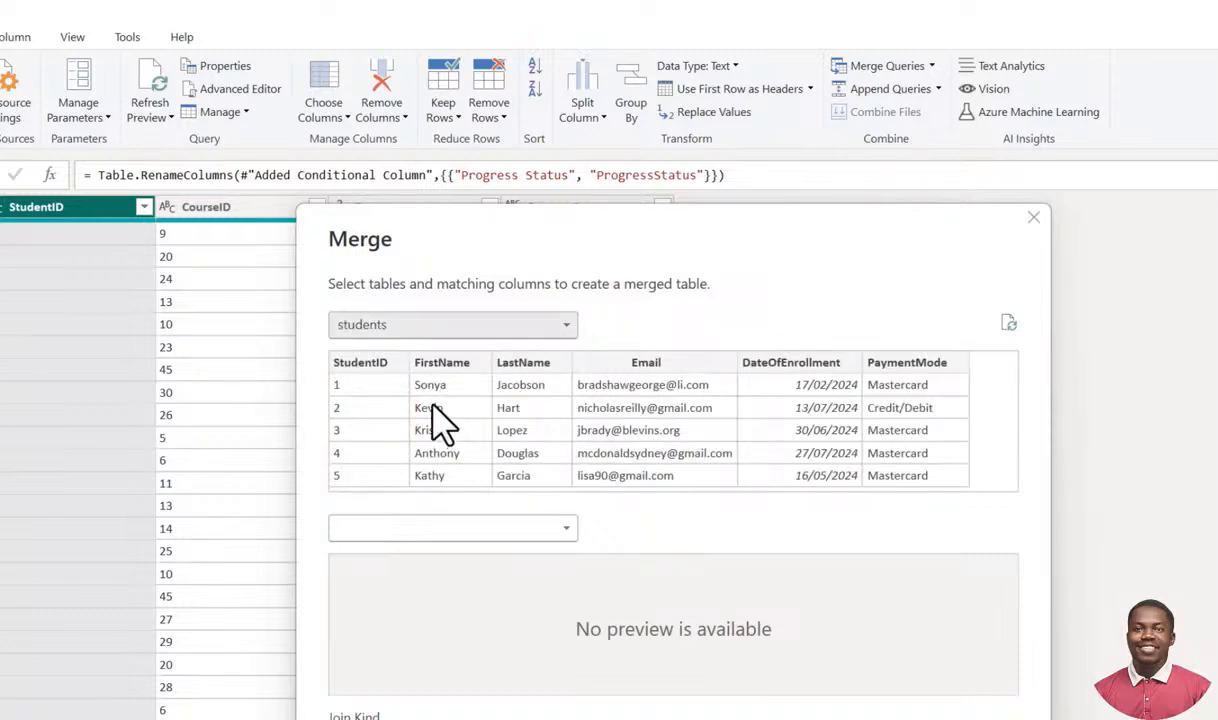
{"action": "left_click", "coordinate": [484, 530]}
{"action": "left_click", "coordinate": [405, 578]}
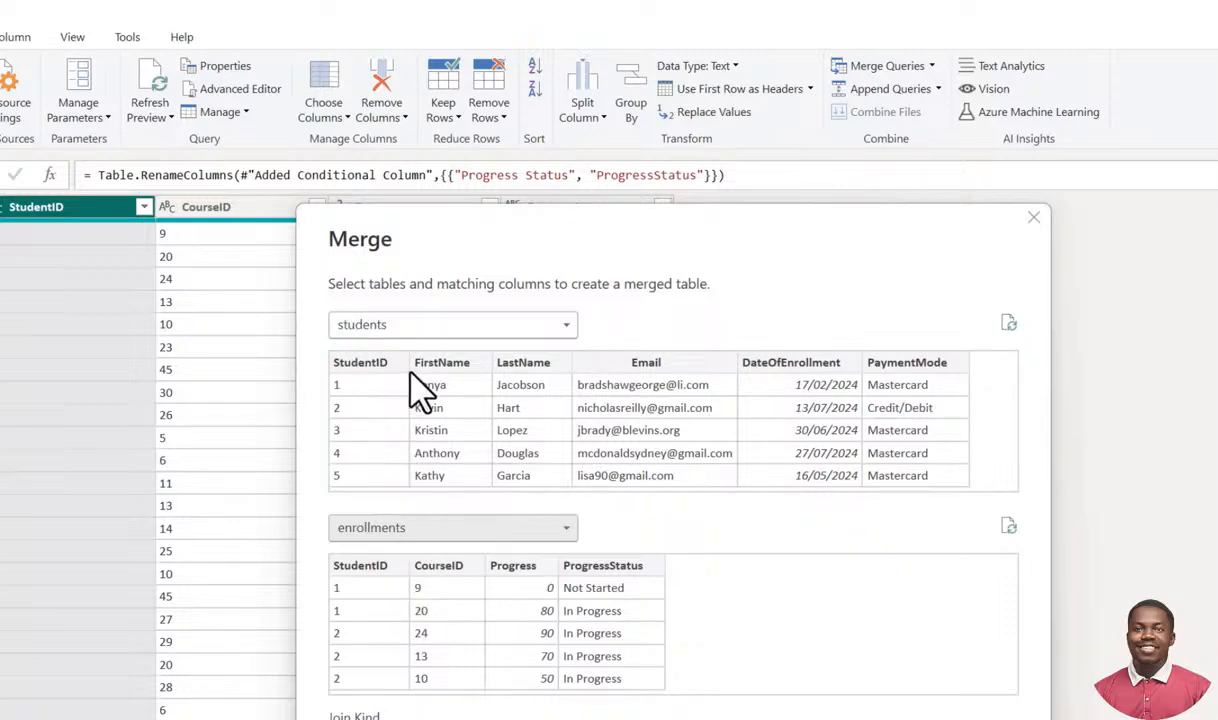
Match the students and enrollments tables on StudentID and create the merged query with a left outer join.
{"action": "left_click", "coordinate": [361, 363]}
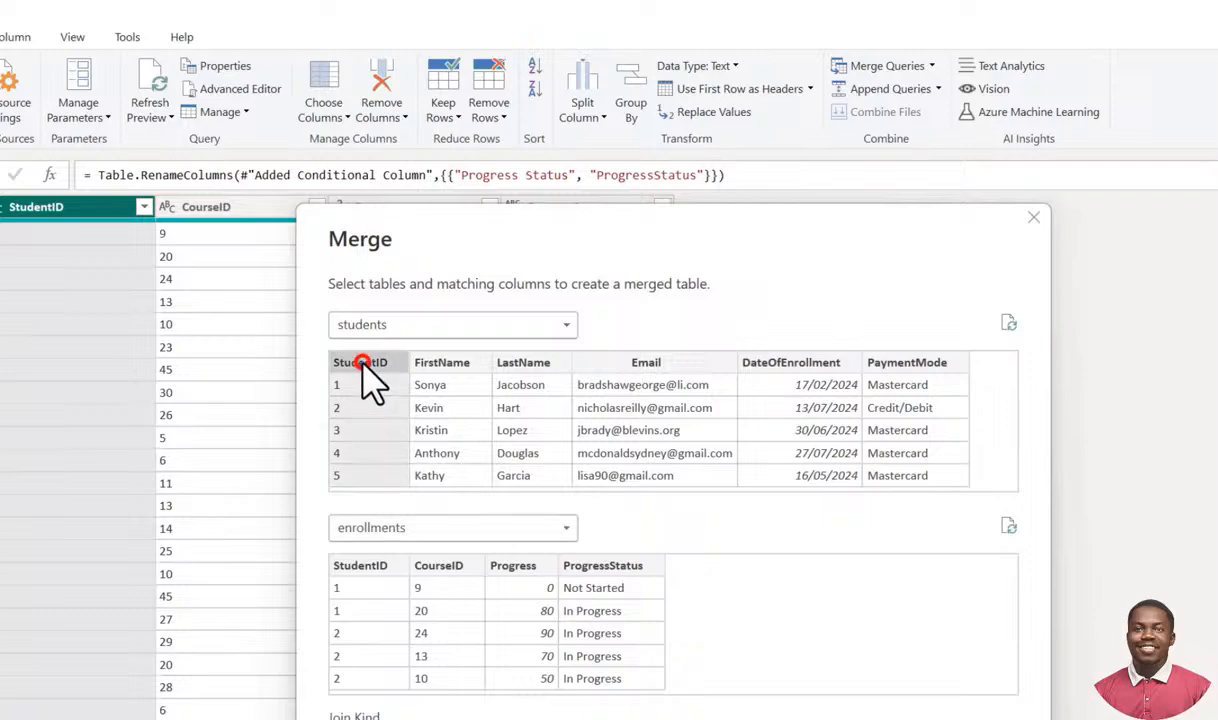
{"action": "left_click", "coordinate": [364, 566]}
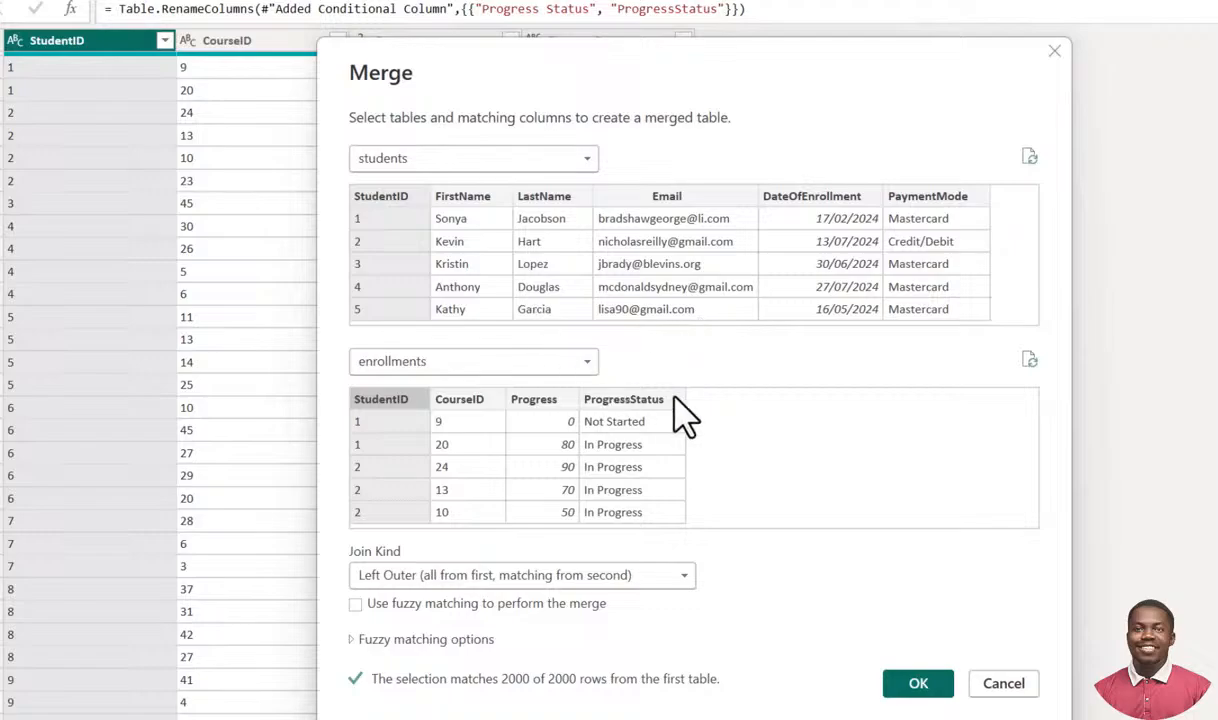
{"action": "left_click", "coordinate": [918, 687]}
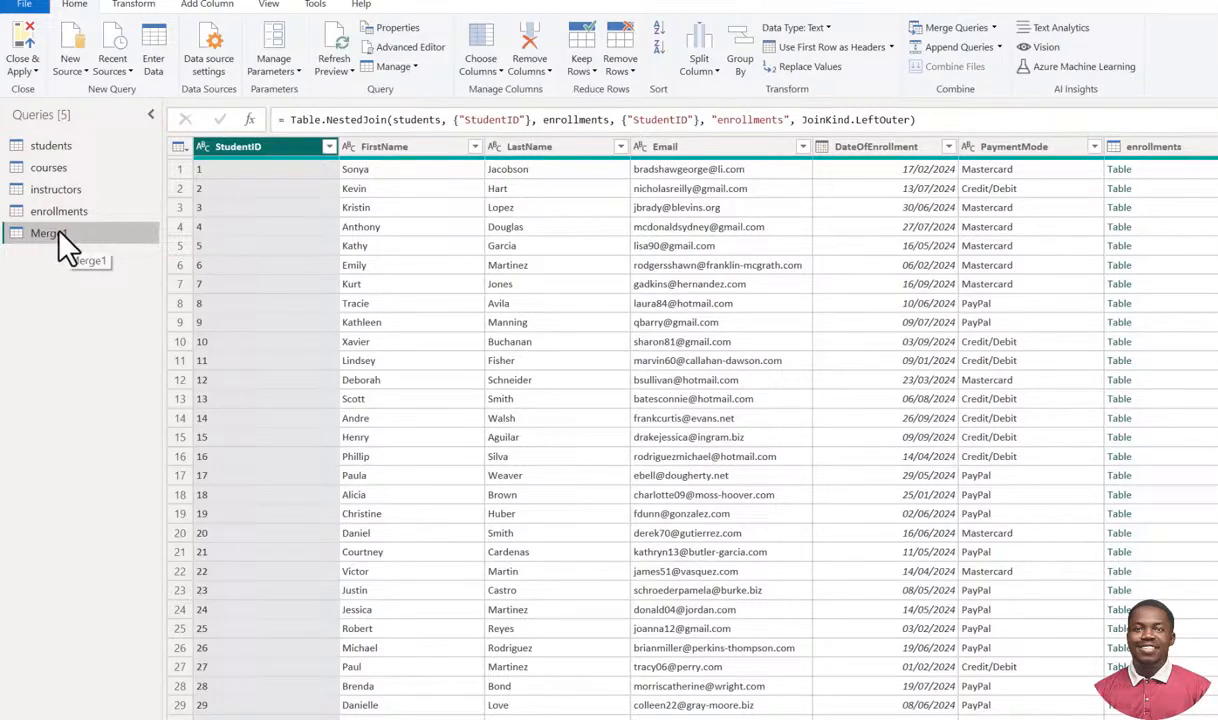
Rename the new merged query to DataProject.
{"action": "double_click", "coordinate": [56, 242]}
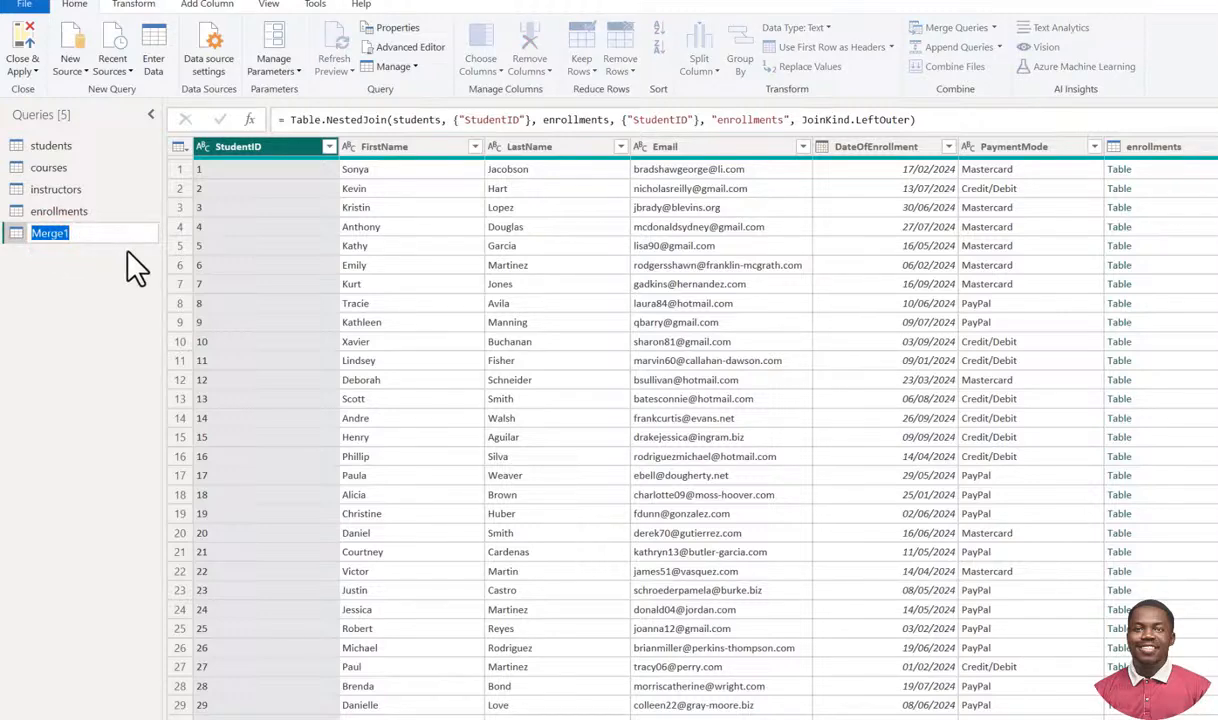
{"action": "type", "text": "Data"}
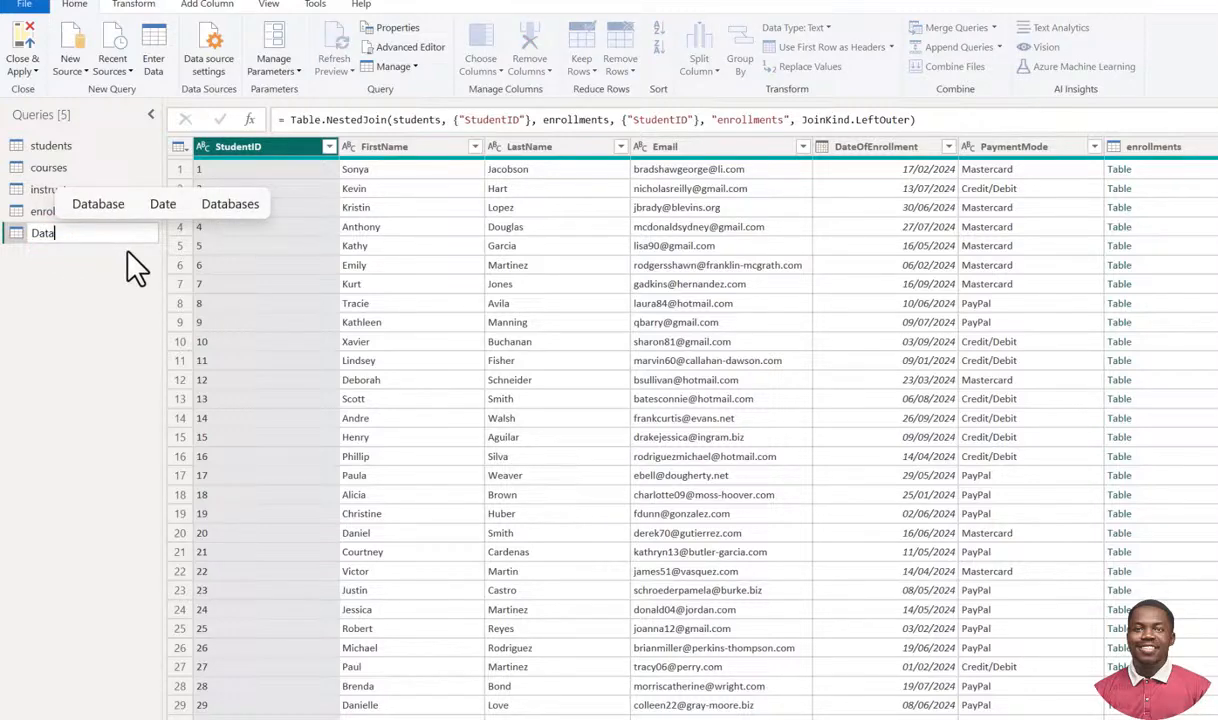
{"action": "type", "text": "Project"}
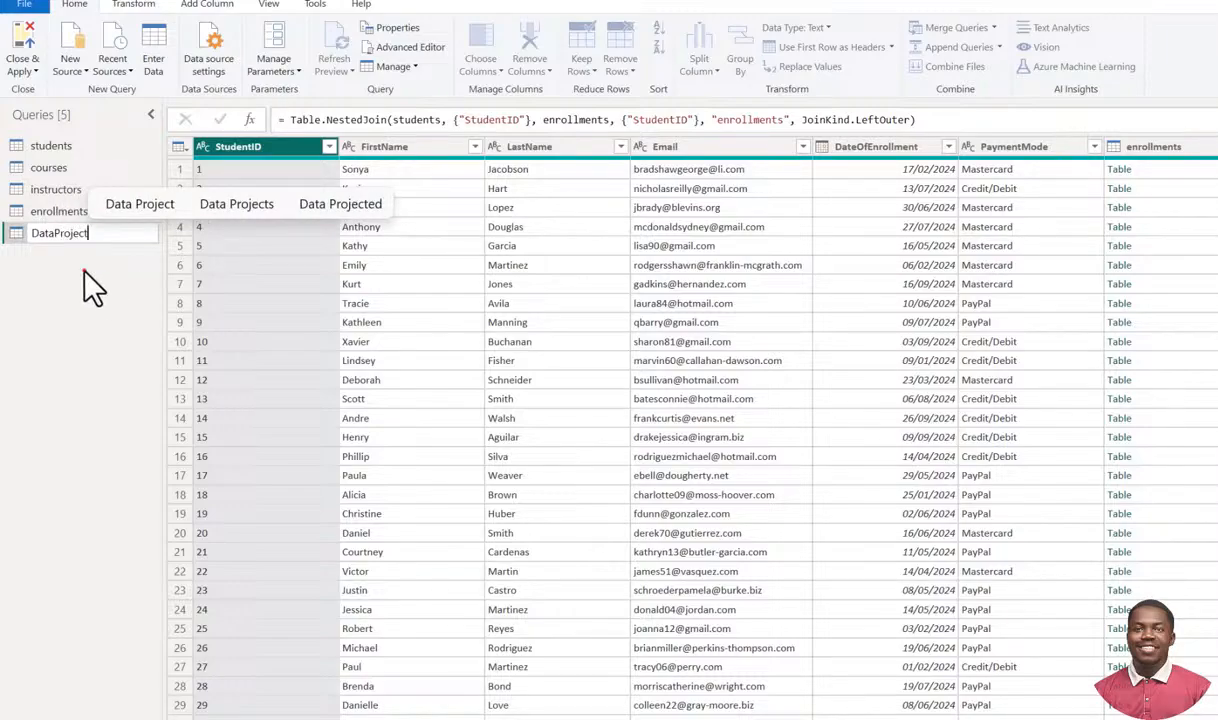
{"action": "key", "text": "Return"}
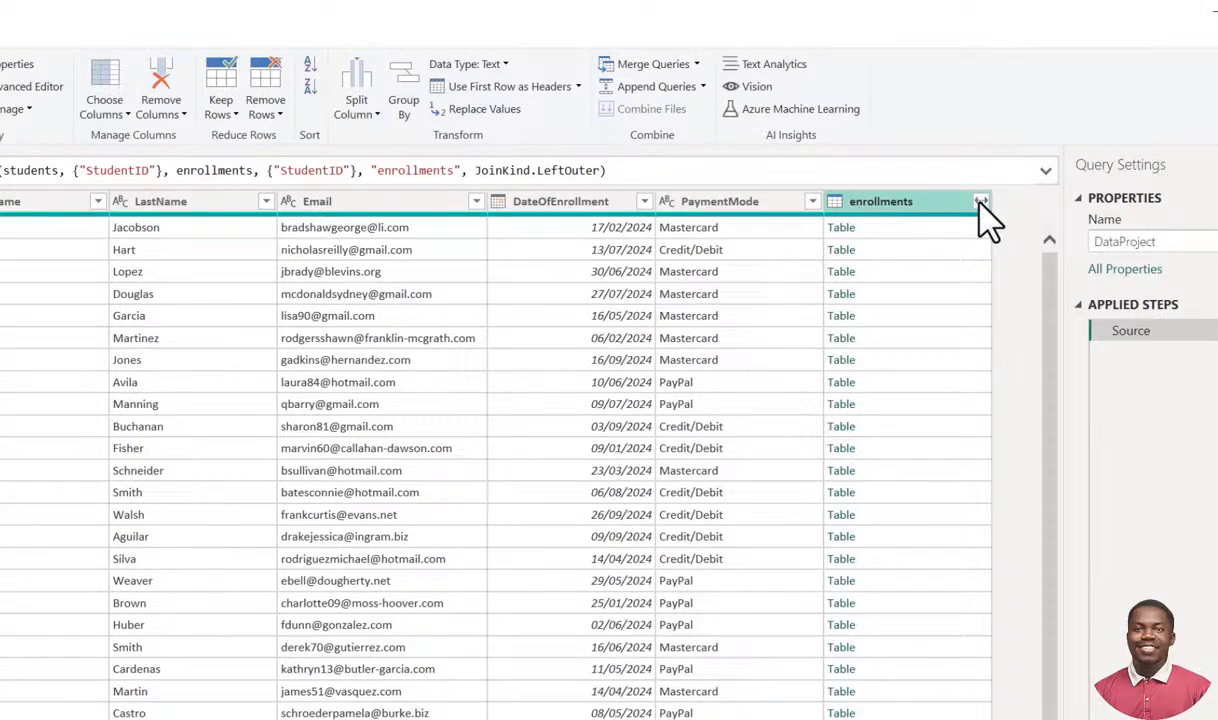
Expand the enrollments column into CourseID, Progress and ProgressStatus, leaving out StudentID and the original column name prefix.
{"action": "left_click", "coordinate": [980, 203]}
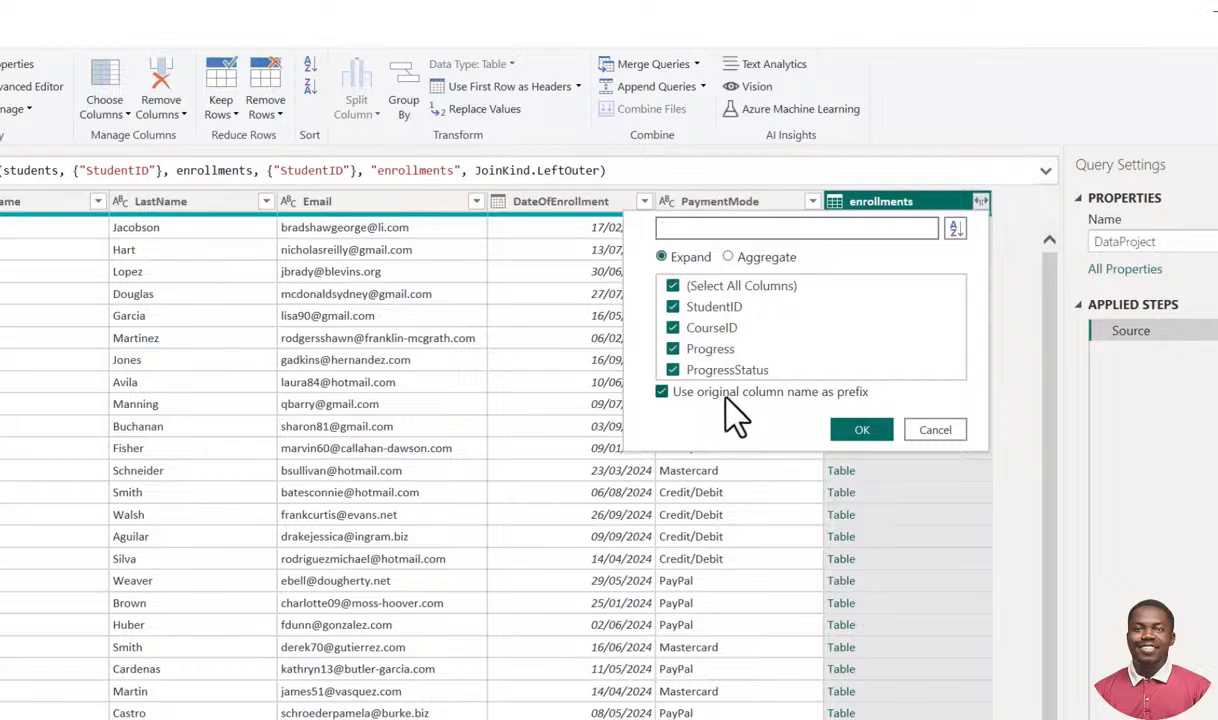
{"action": "left_click", "coordinate": [662, 392]}
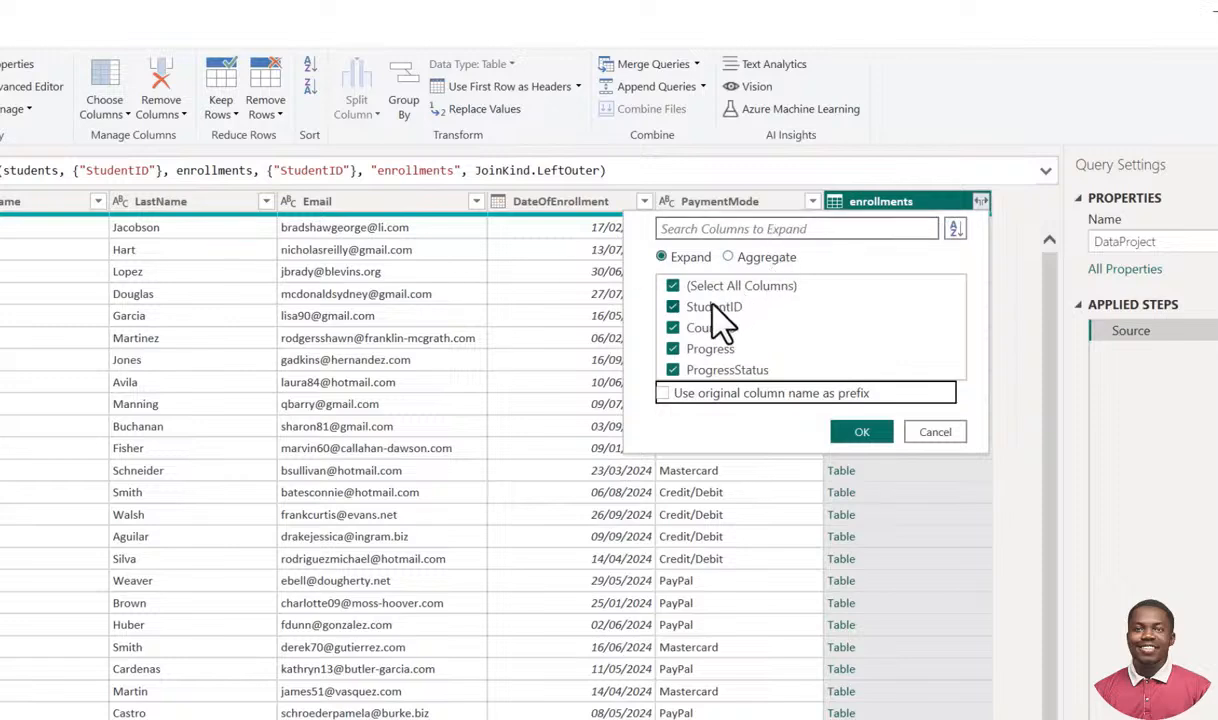
{"action": "left_click", "coordinate": [673, 307]}
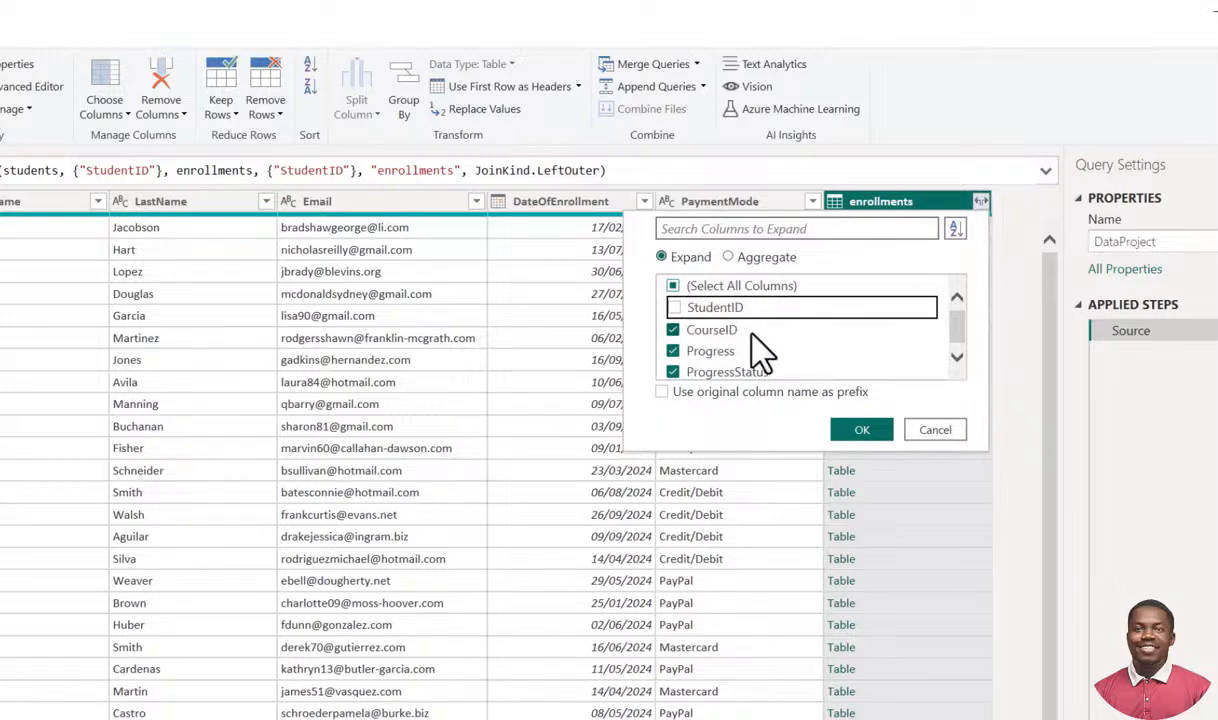
{"action": "scroll", "coordinate": [743, 349], "scroll_direction": "down", "scroll_amount": 1}
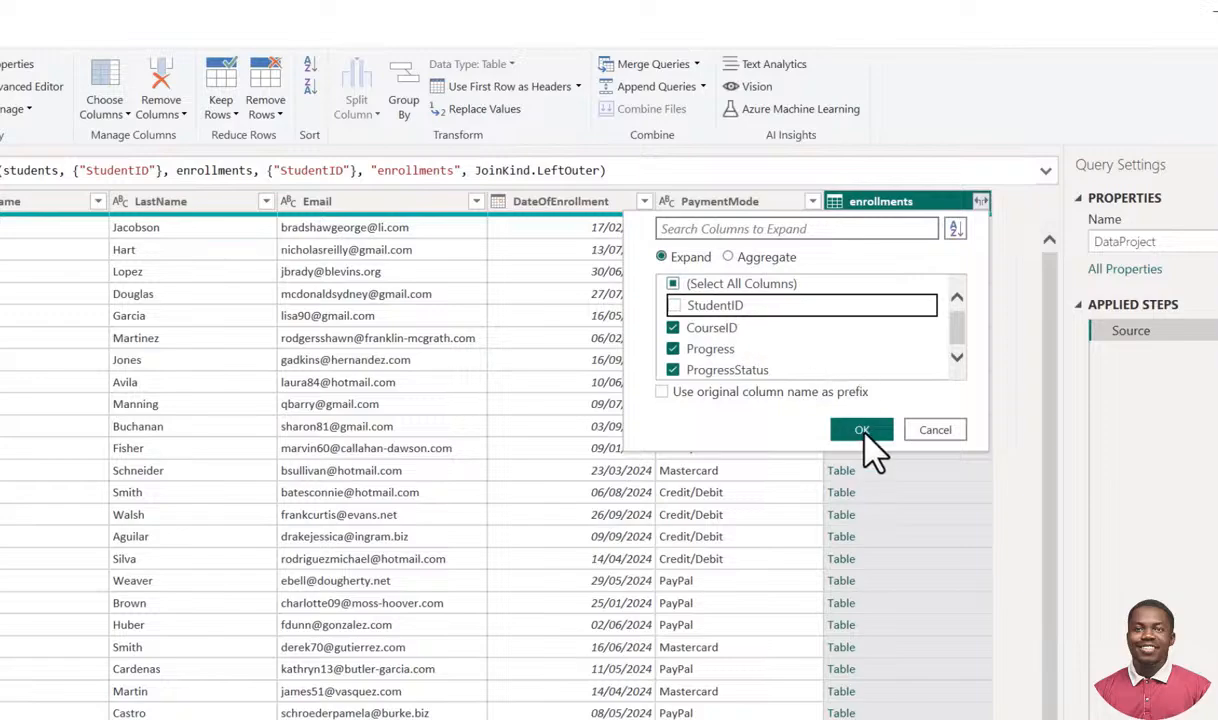
{"action": "left_click", "coordinate": [862, 432]}
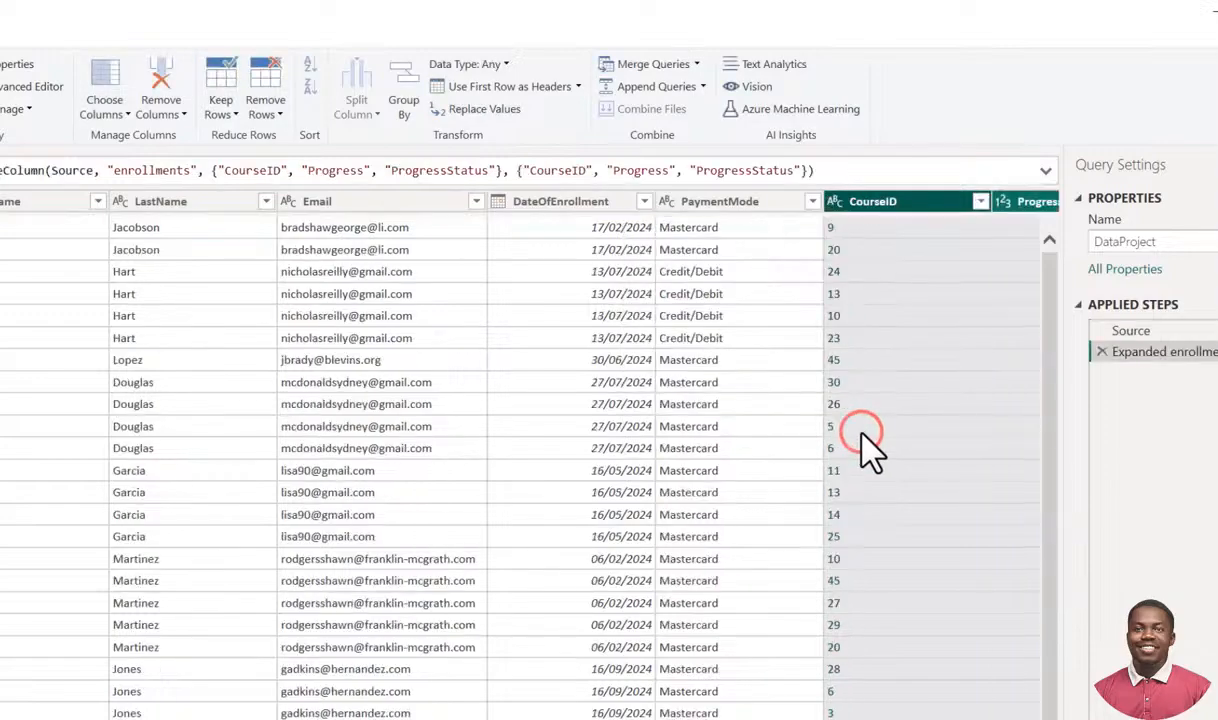
{"action": "scroll", "coordinate": [520, 450], "scroll_direction": "right", "scroll_amount": 3}
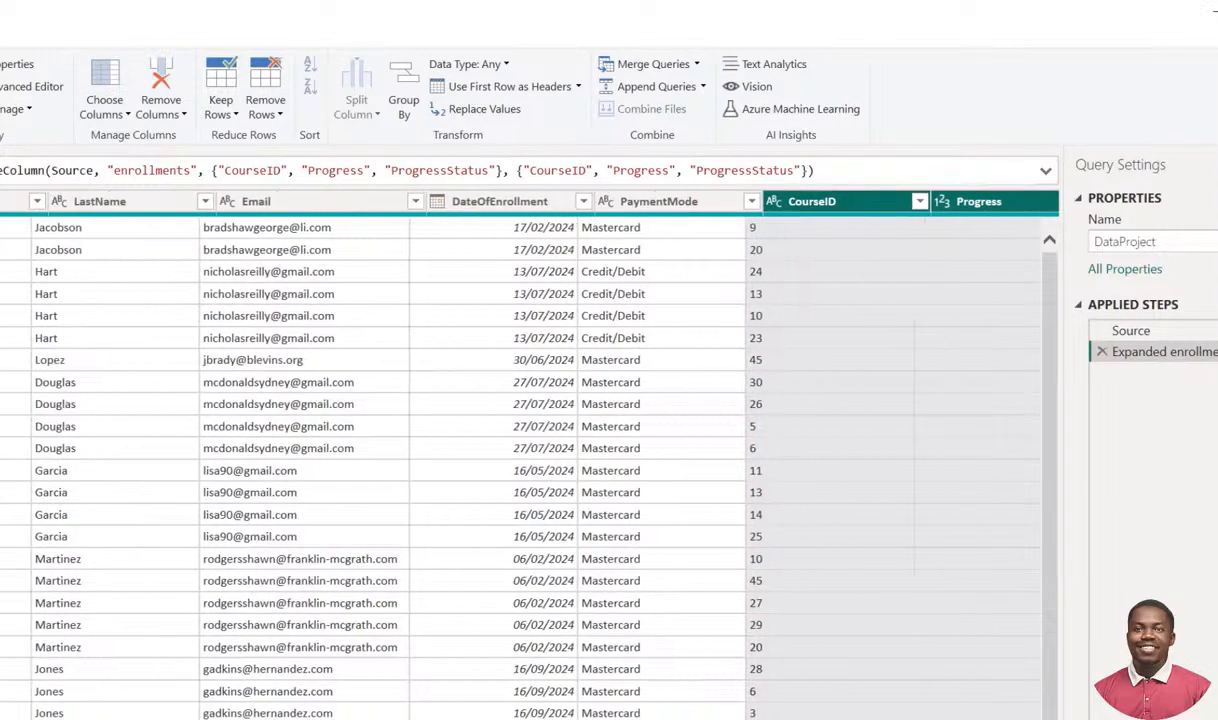
{"action": "scroll", "coordinate": [520, 450], "scroll_direction": "right", "scroll_amount": 1}
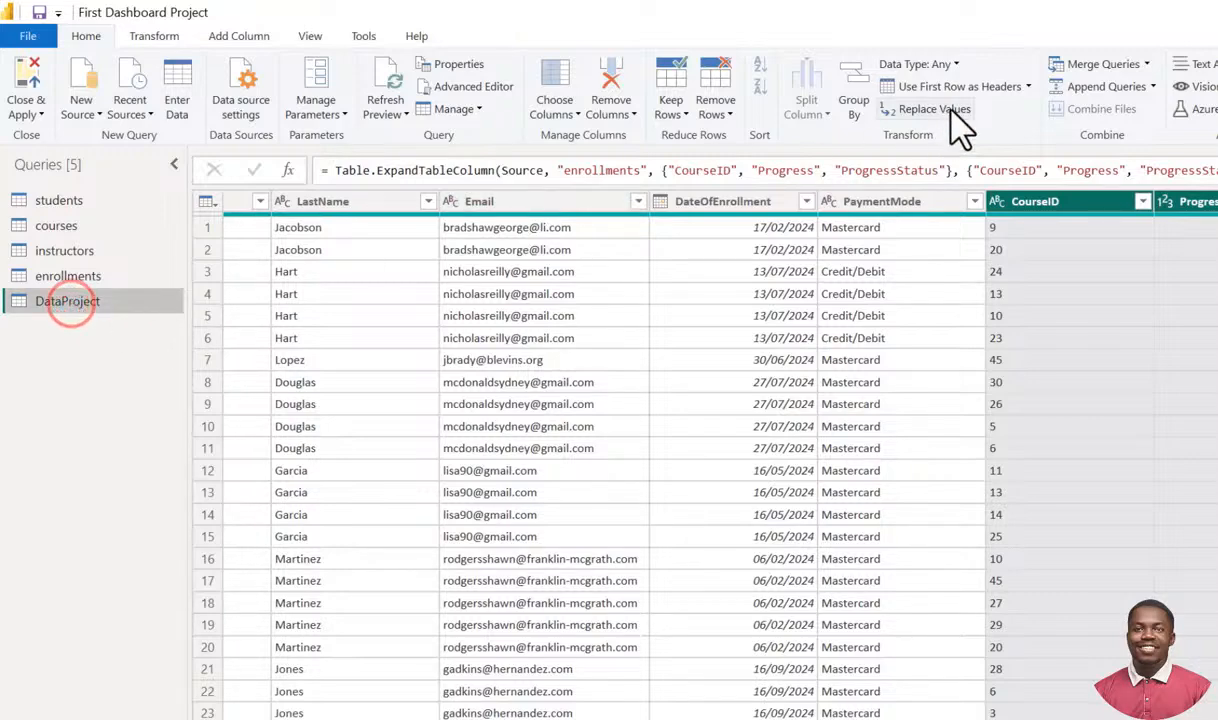
Merge the courses table into the DataProject query, matching both on CourseID with a left outer join.
{"action": "left_click", "coordinate": [1147, 64]}
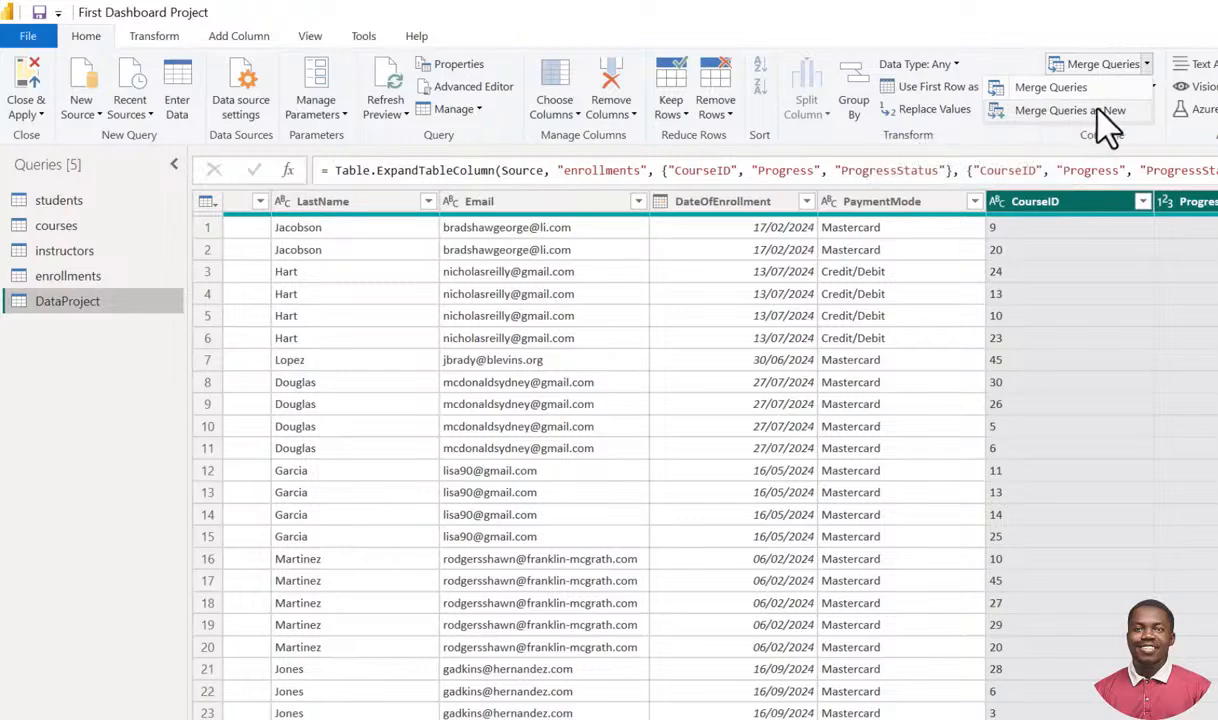
{"action": "left_click", "coordinate": [1050, 88]}
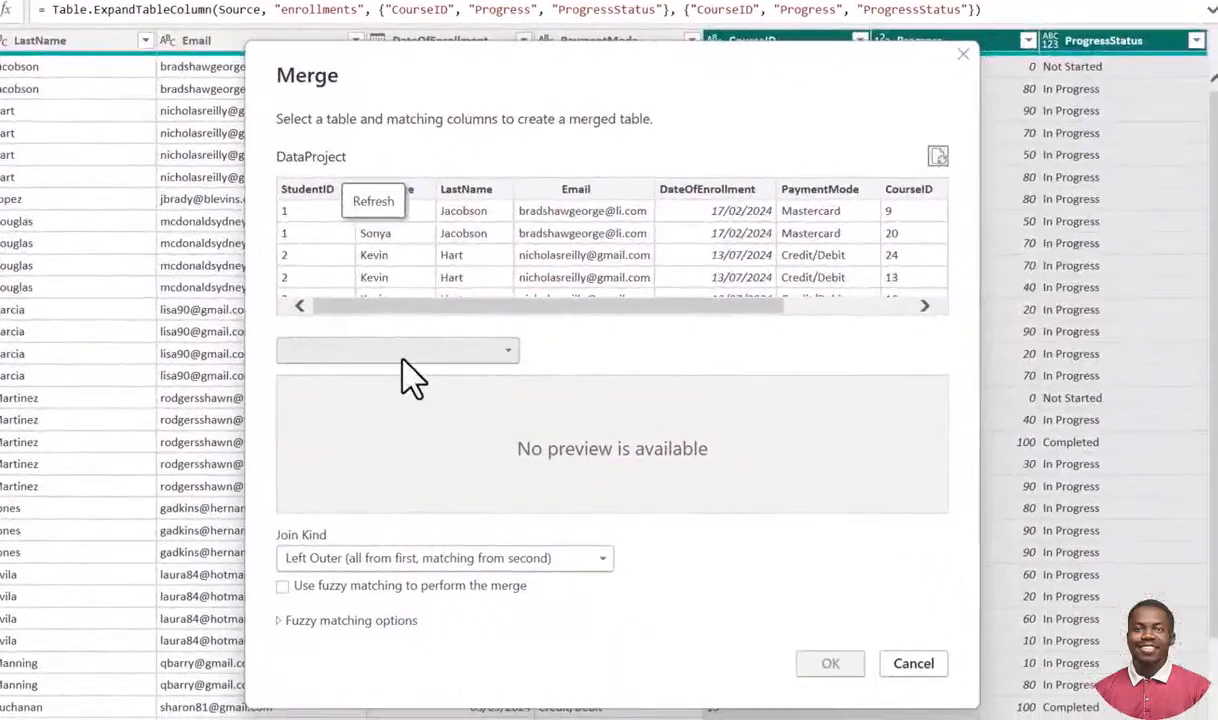
{"action": "left_click", "coordinate": [412, 351]}
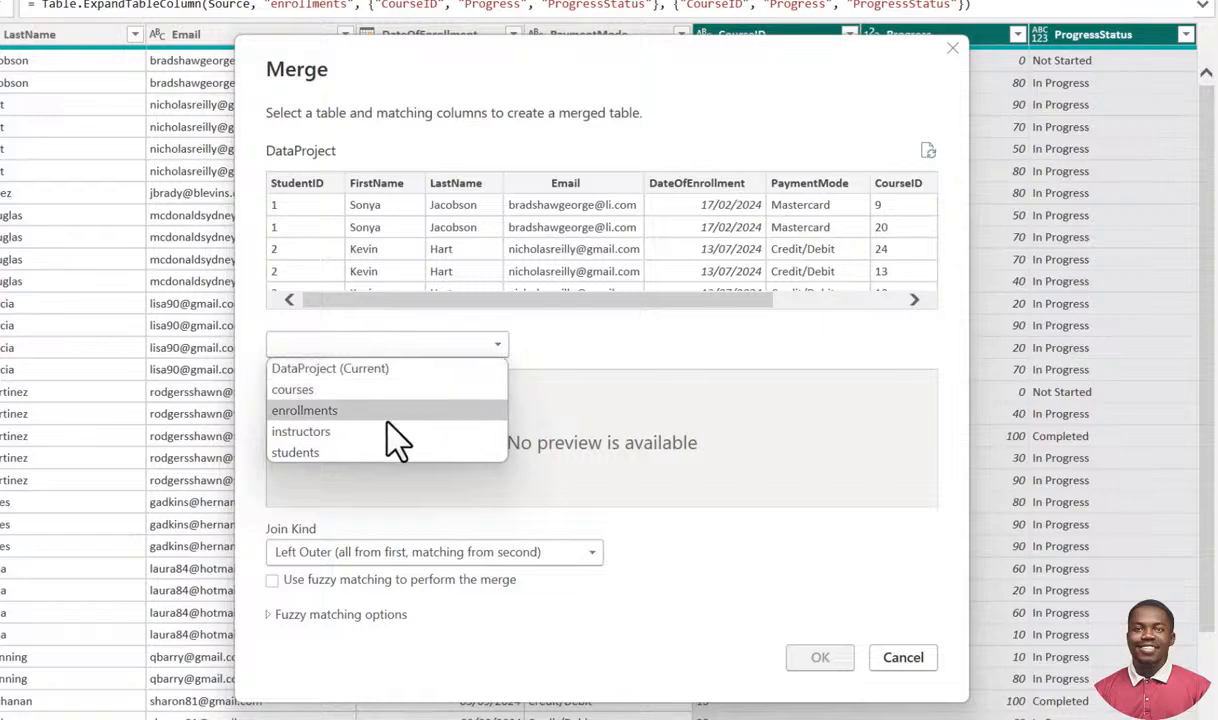
{"action": "left_click", "coordinate": [313, 390]}
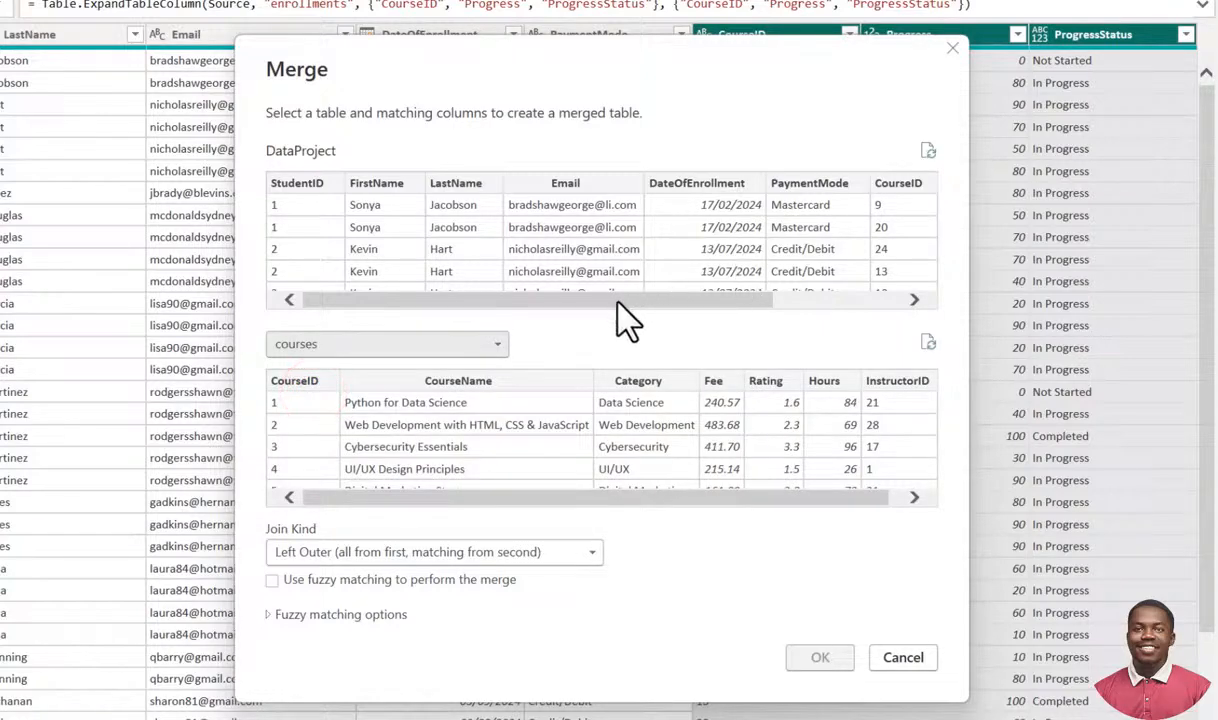
{"action": "left_click_drag", "start_coordinate": [617, 300], "coordinate": [800, 325]}
{"action": "left_click", "coordinate": [716, 184]}
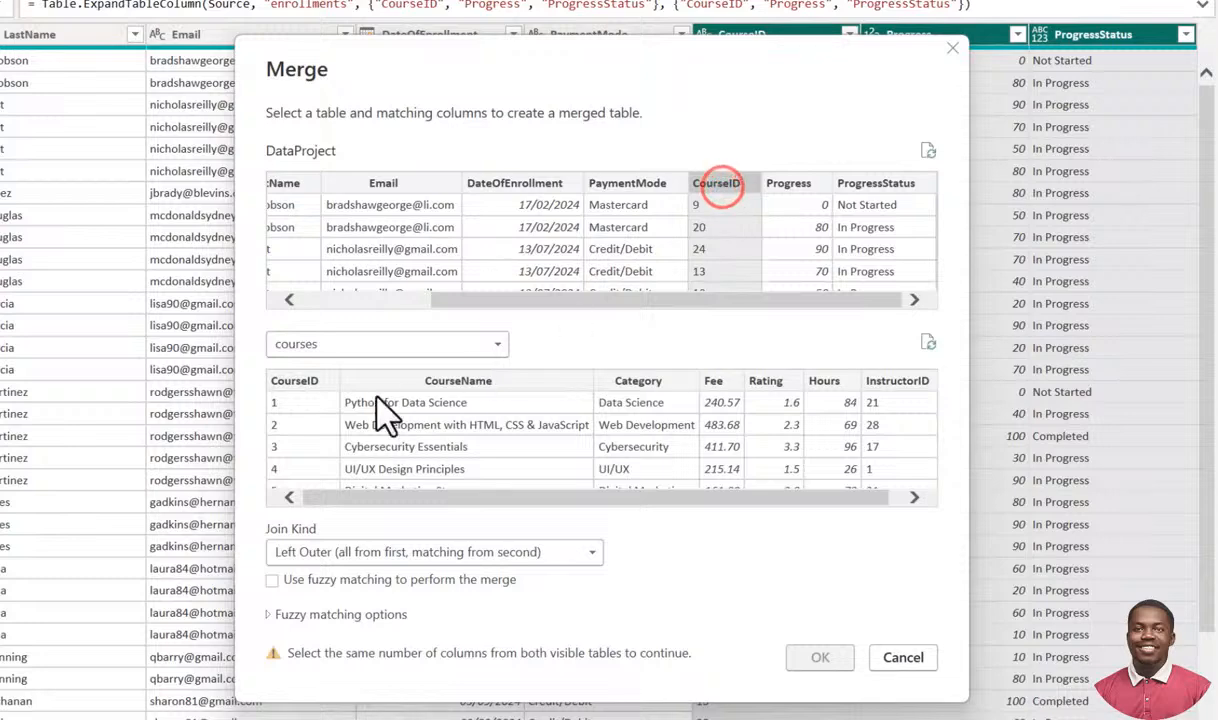
{"action": "left_click", "coordinate": [300, 381]}
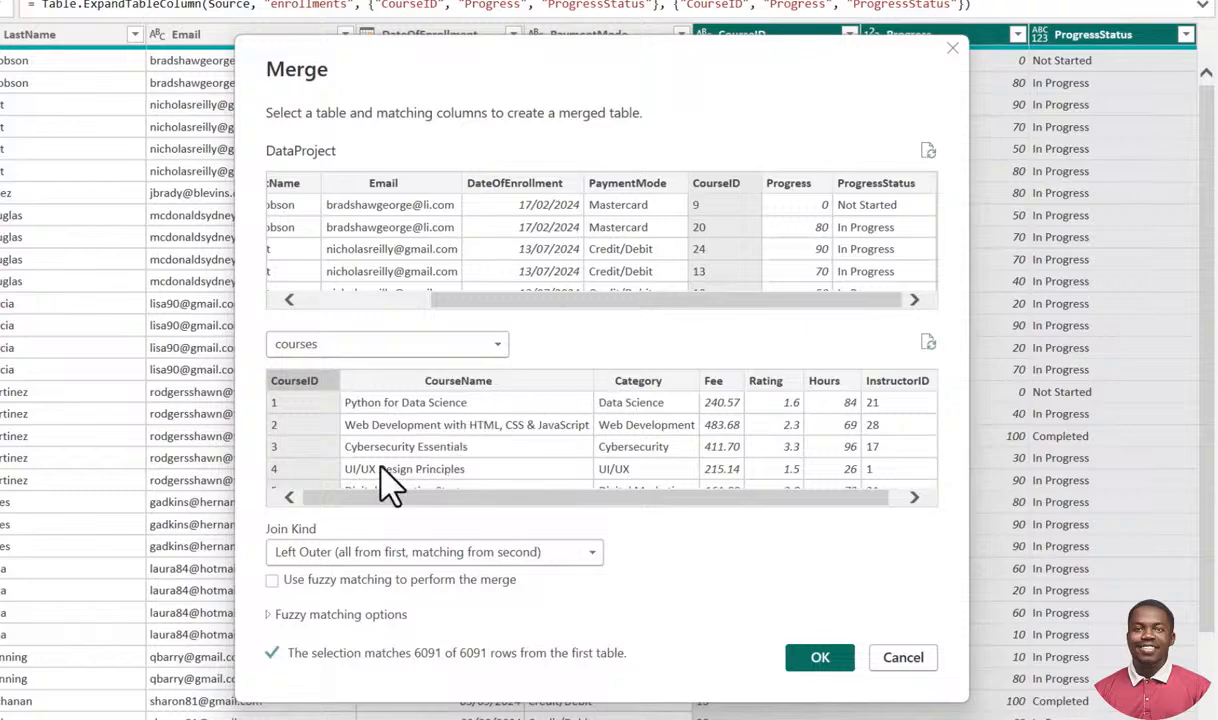
{"action": "left_click", "coordinate": [823, 658]}
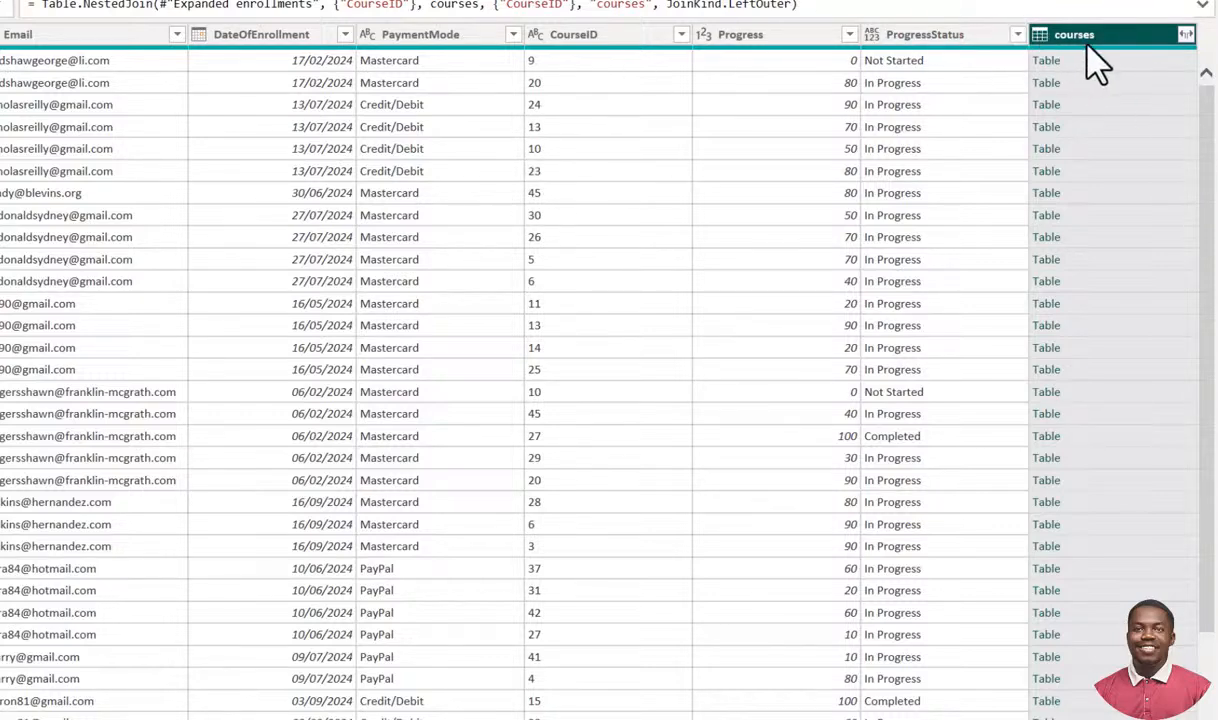
Move the courses column directly after CourseID and expand it into CourseName, Category, Fee, Rating, Hours and InstructorID, leaving out CourseID.
{"action": "left_click_drag", "start_coordinate": [1107, 45], "coordinate": [698, 60]}
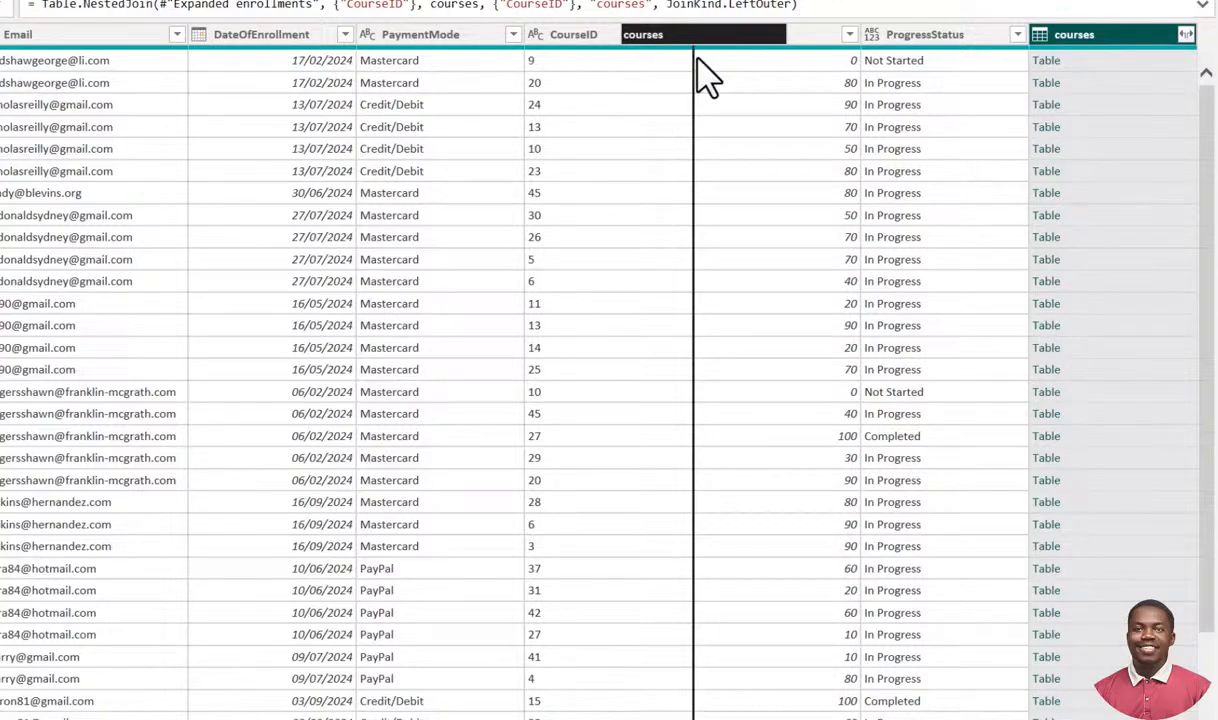
{"action": "left_click_drag", "start_coordinate": [706, 75], "coordinate": [704, 76]}
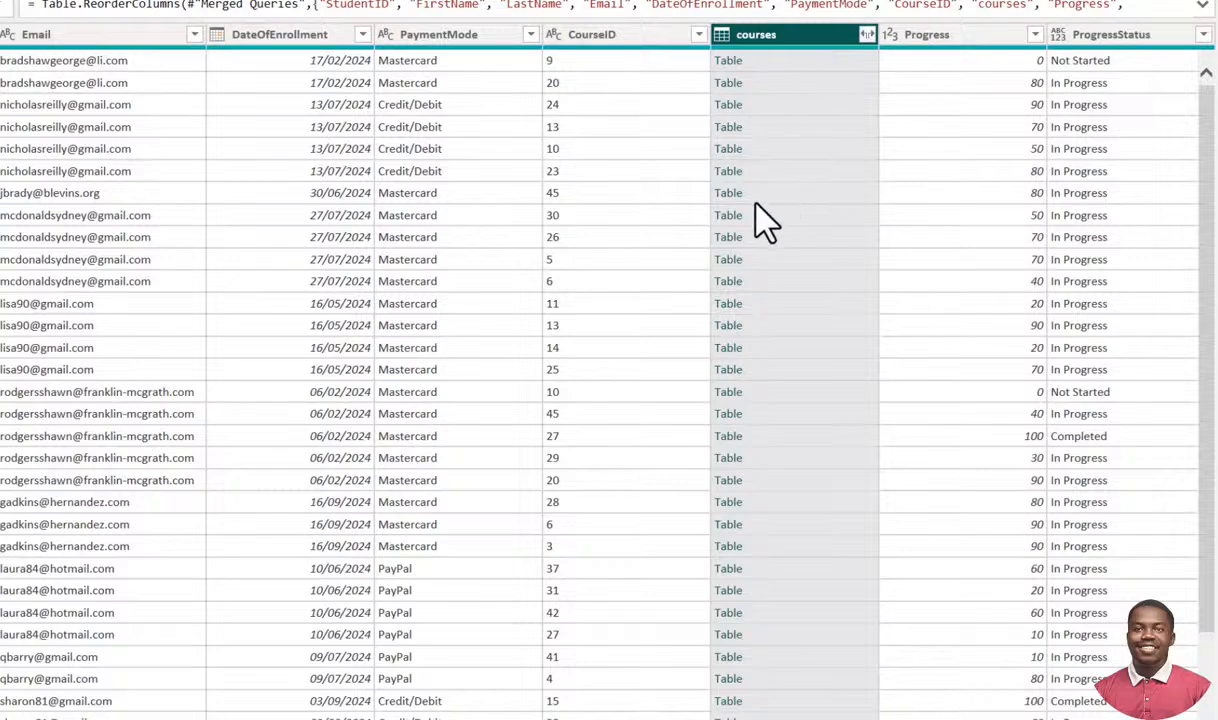
{"action": "left_click", "coordinate": [867, 35]}
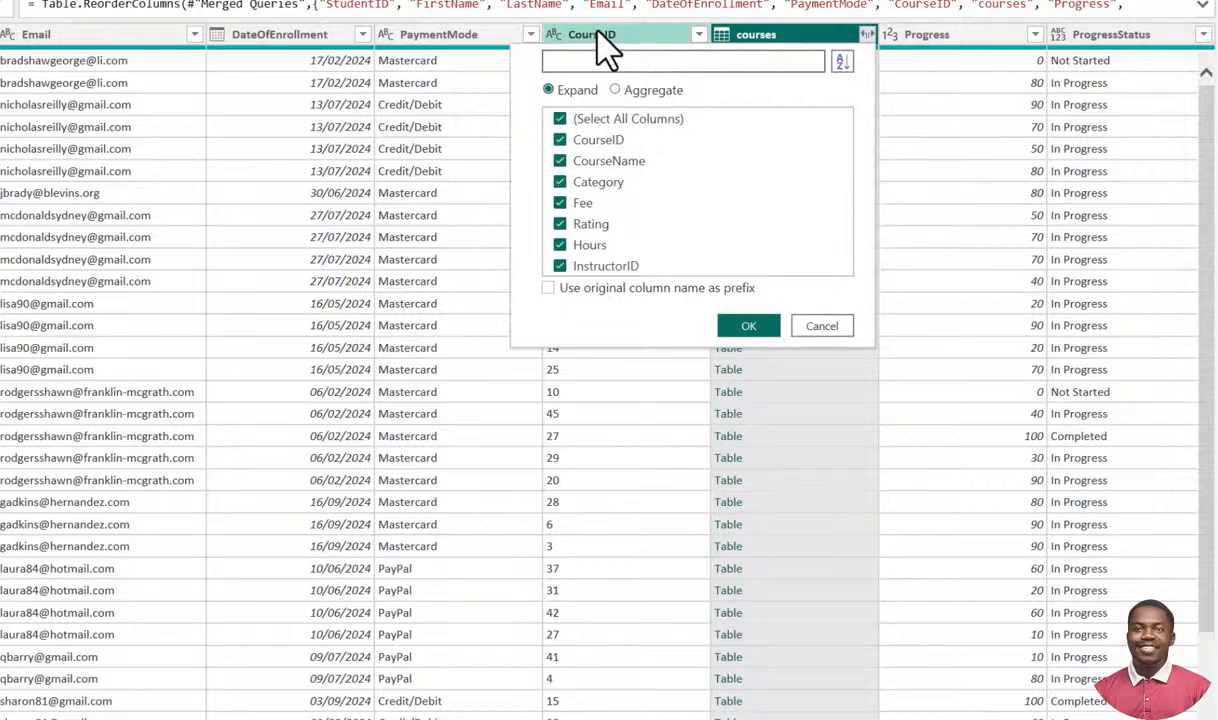
{"action": "left_click", "coordinate": [560, 140]}
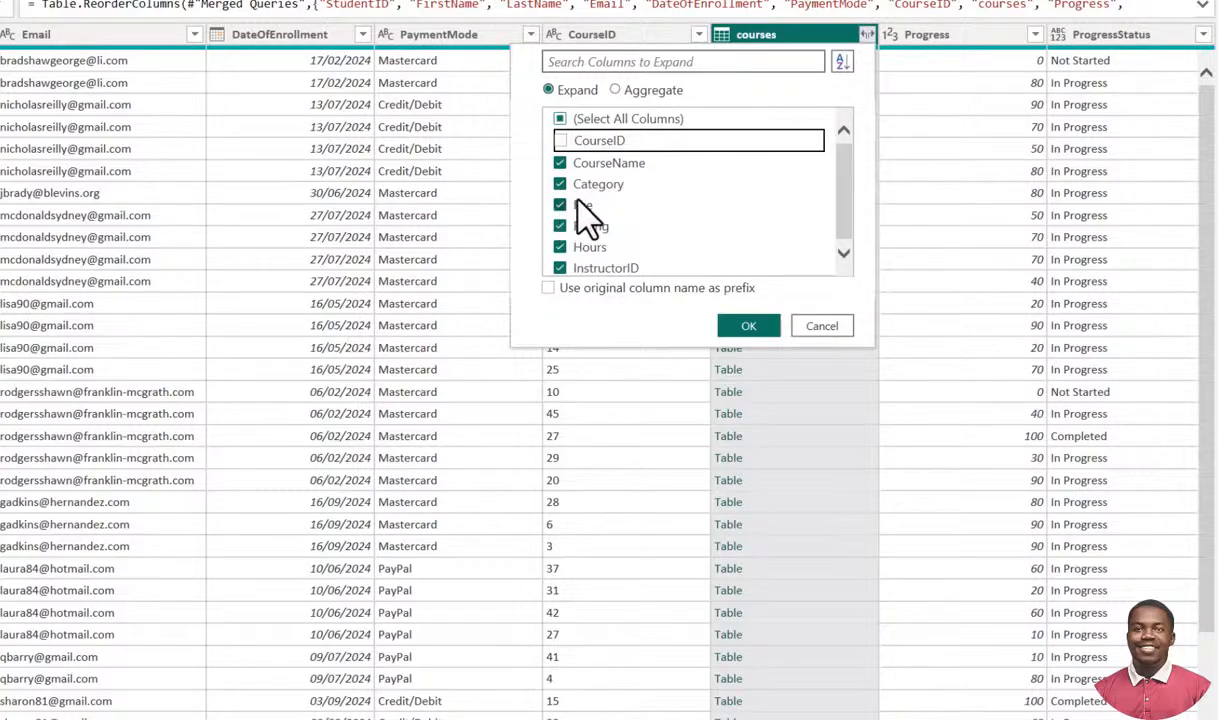
{"action": "scroll", "coordinate": [586, 207], "scroll_direction": "down", "scroll_amount": 1}
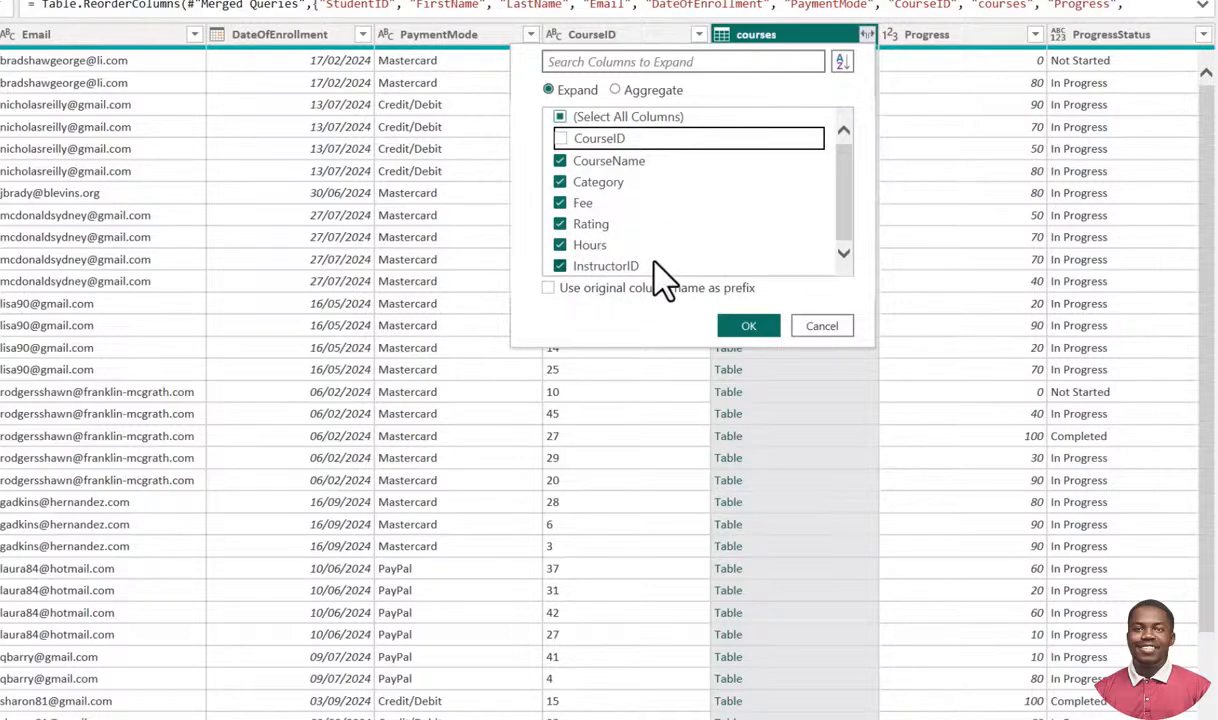
{"action": "left_click", "coordinate": [839, 200]}
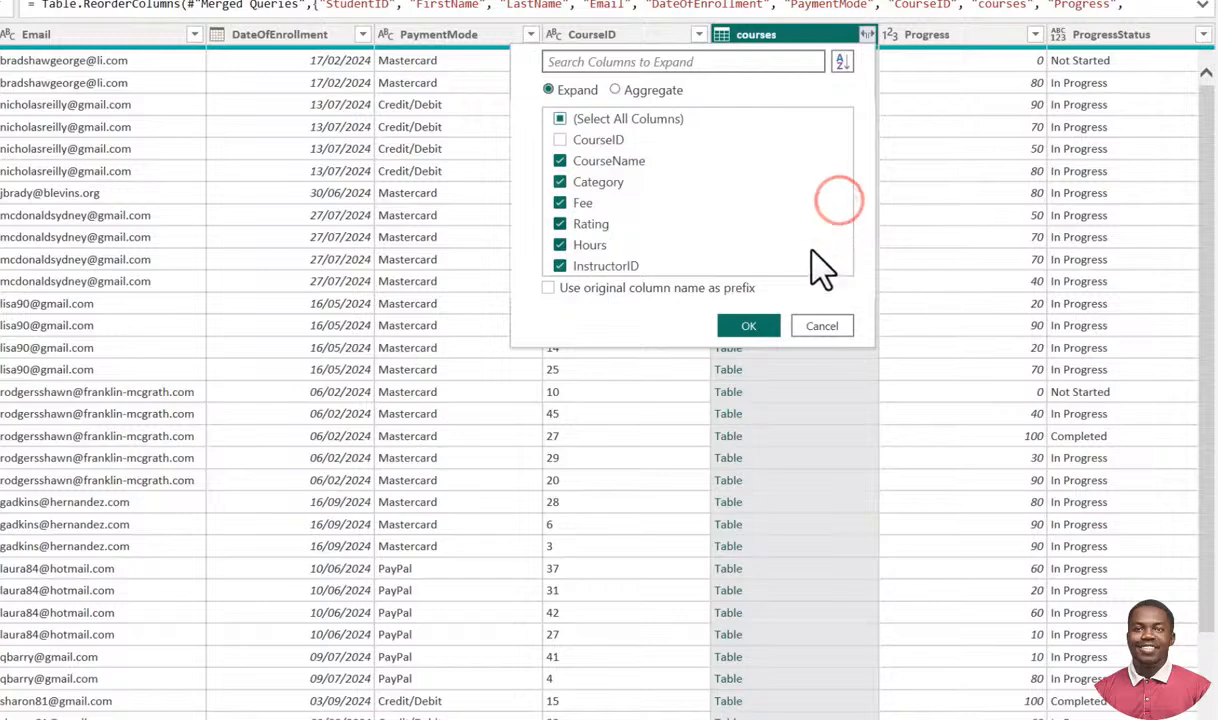
{"action": "left_click", "coordinate": [753, 325]}
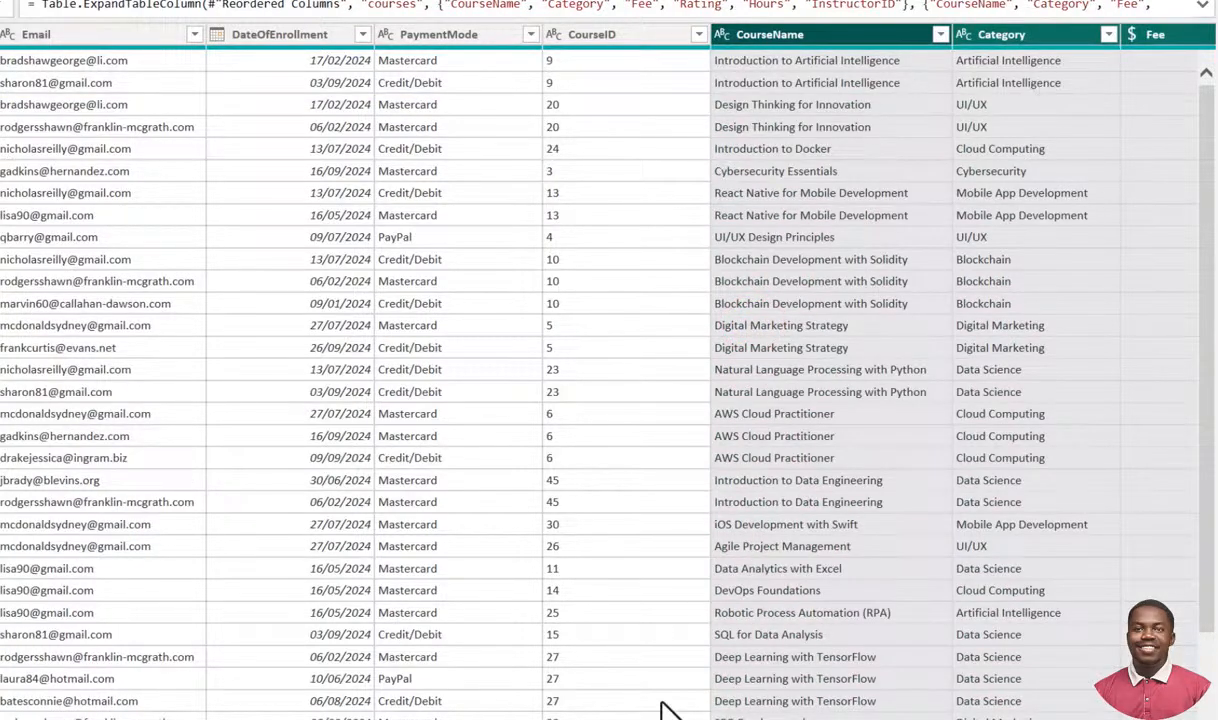
{"action": "scroll", "coordinate": [600, 370], "scroll_direction": "right", "scroll_amount": 7}
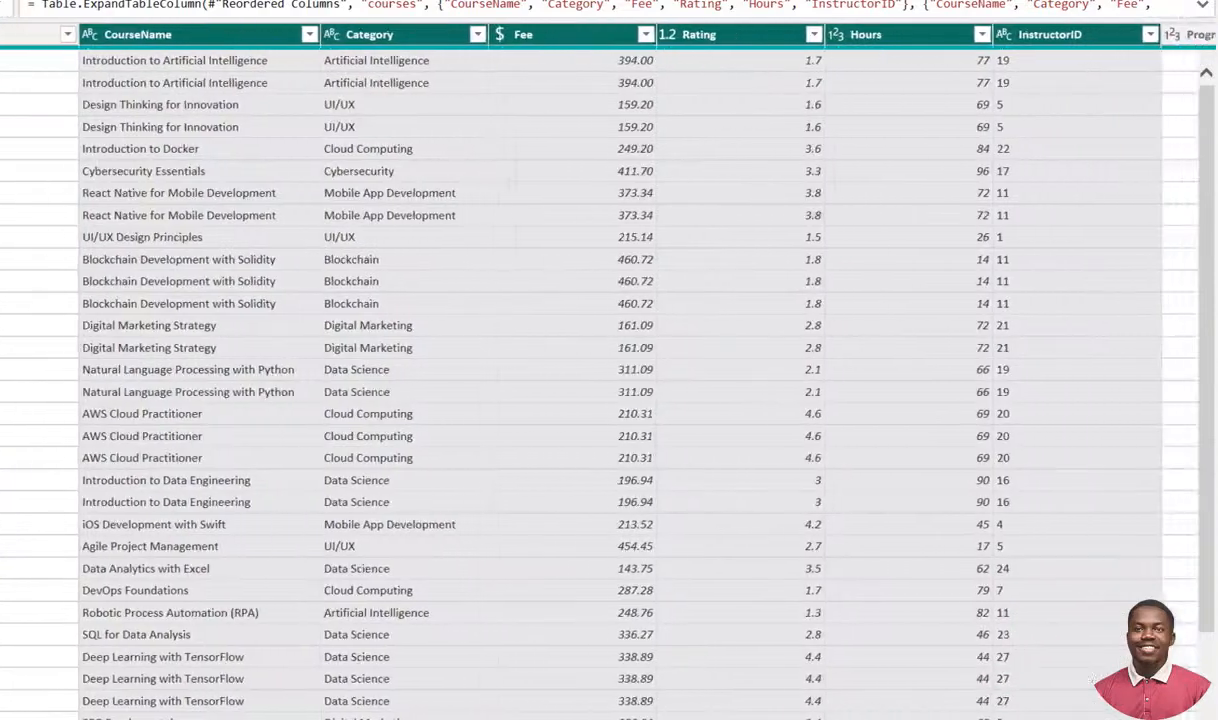
{"action": "scroll", "coordinate": [600, 370], "scroll_direction": "right", "scroll_amount": 4}
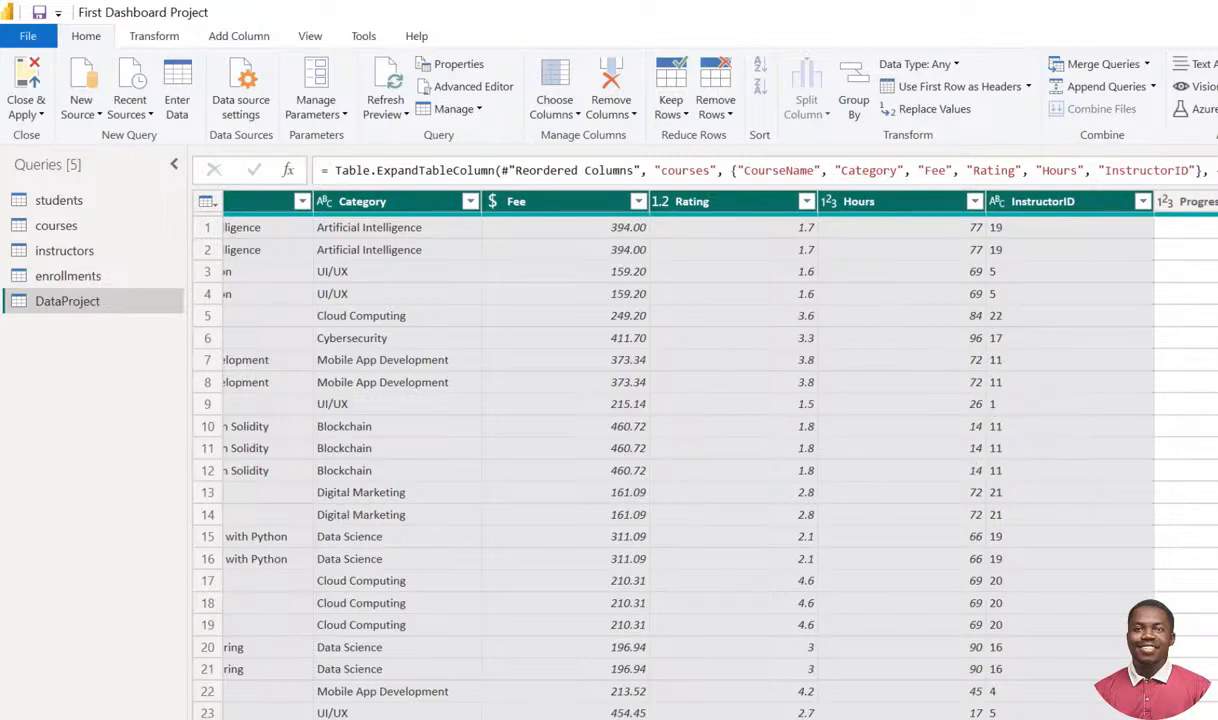
Merge the instructors table into the DataProject query, matching both on InstructorID with a left outer join.
{"action": "scroll", "coordinate": [700, 450], "scroll_direction": "left", "scroll_amount": 5}
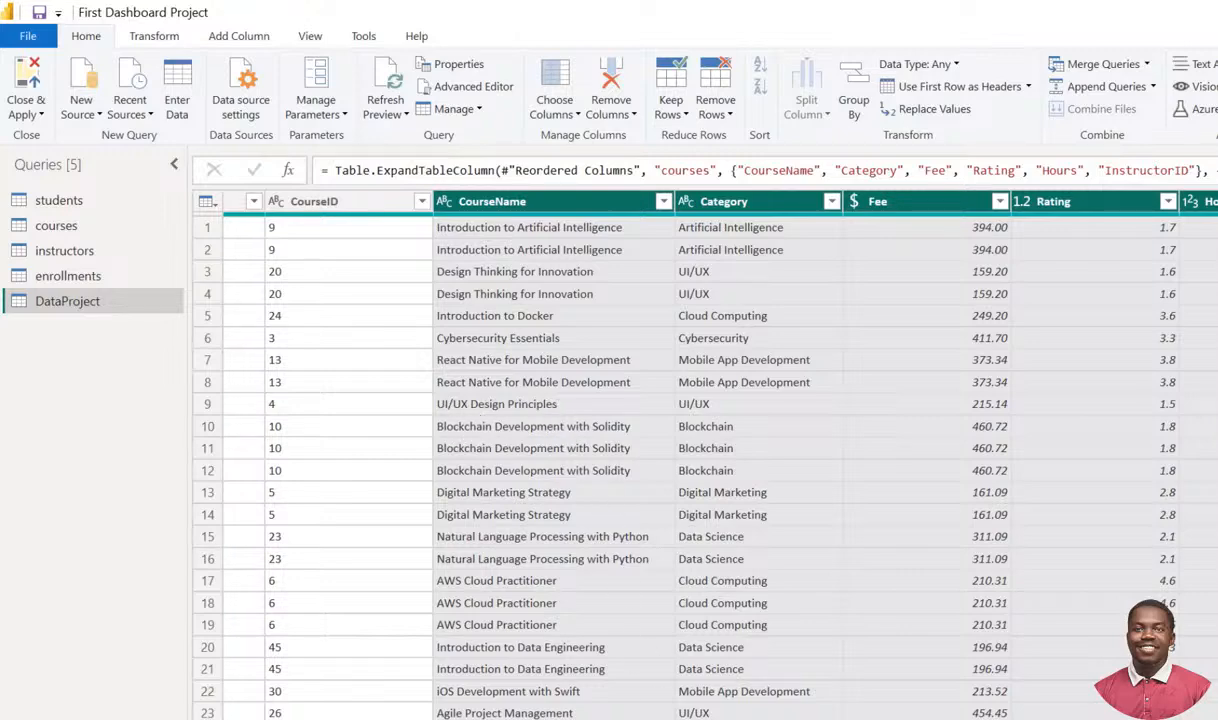
{"action": "scroll", "coordinate": [685, 450], "scroll_direction": "right", "scroll_amount": 5}
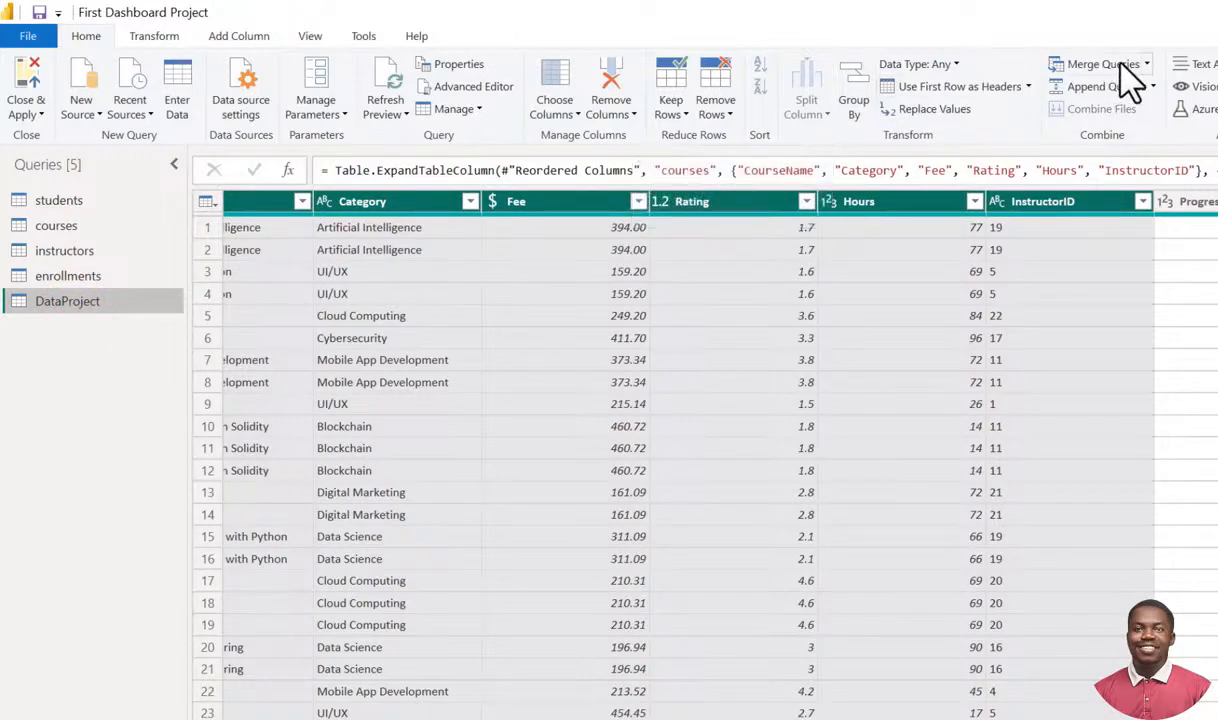
{"action": "left_click", "coordinate": [1147, 64]}
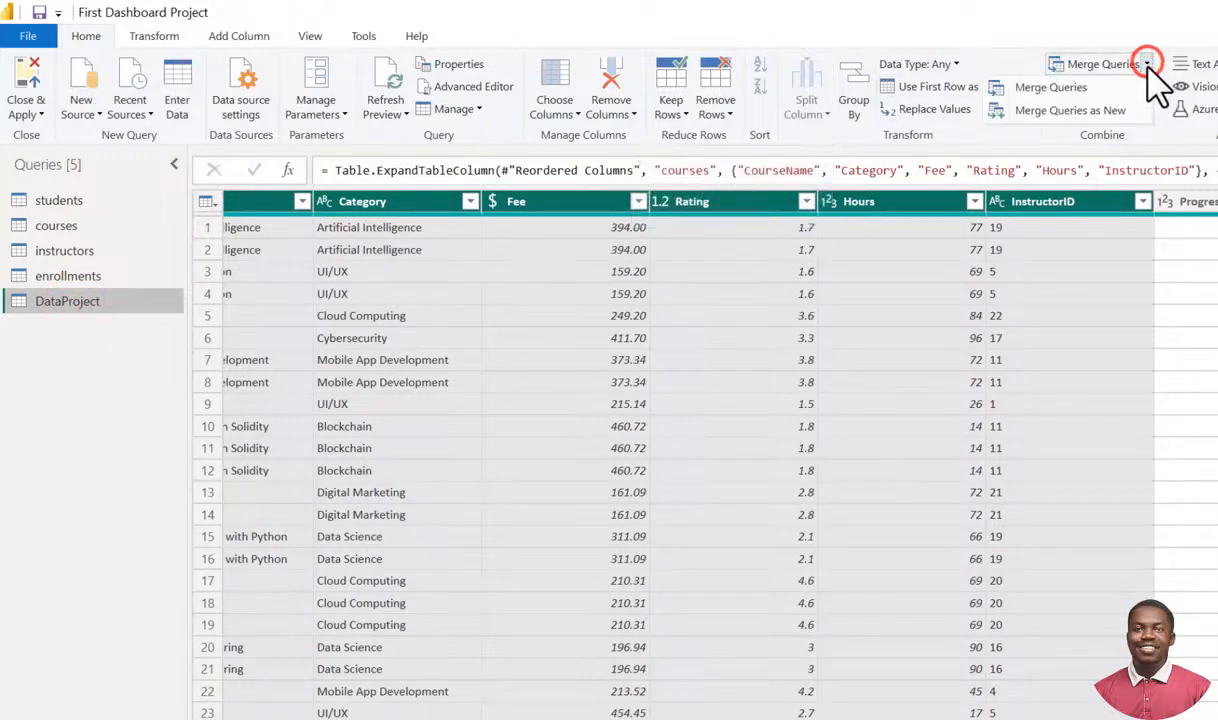
{"action": "left_click", "coordinate": [1066, 88]}
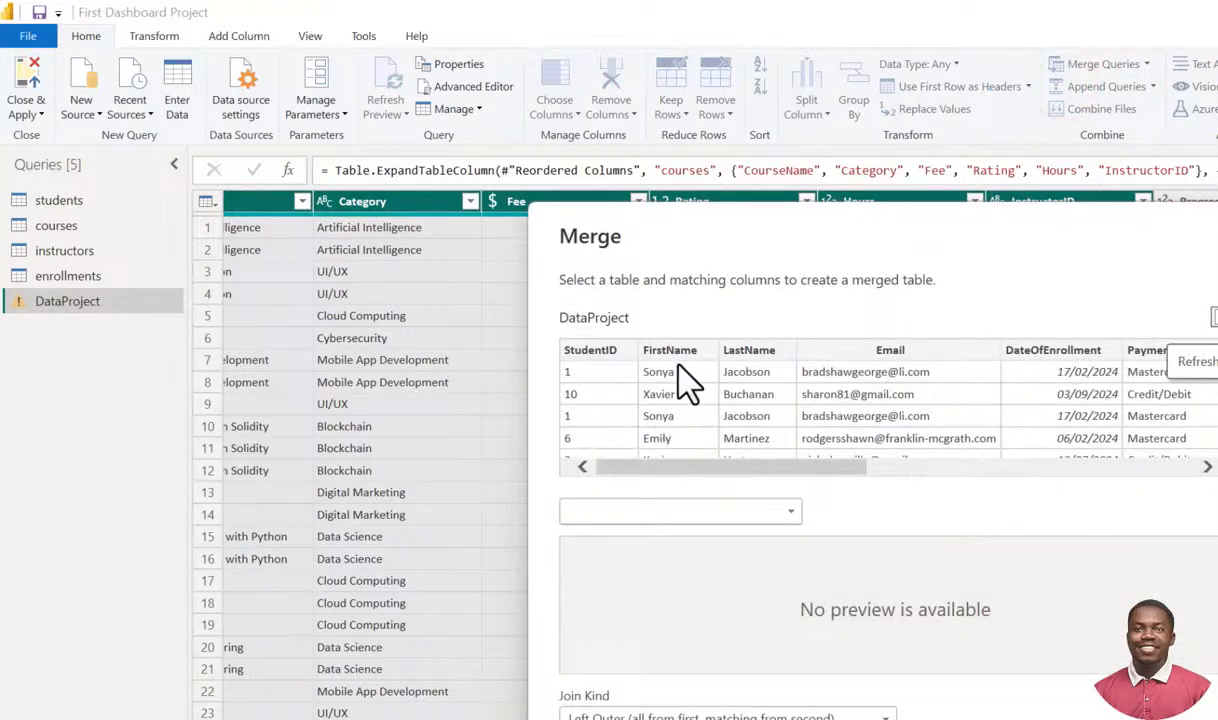
{"action": "left_click", "coordinate": [726, 511]}
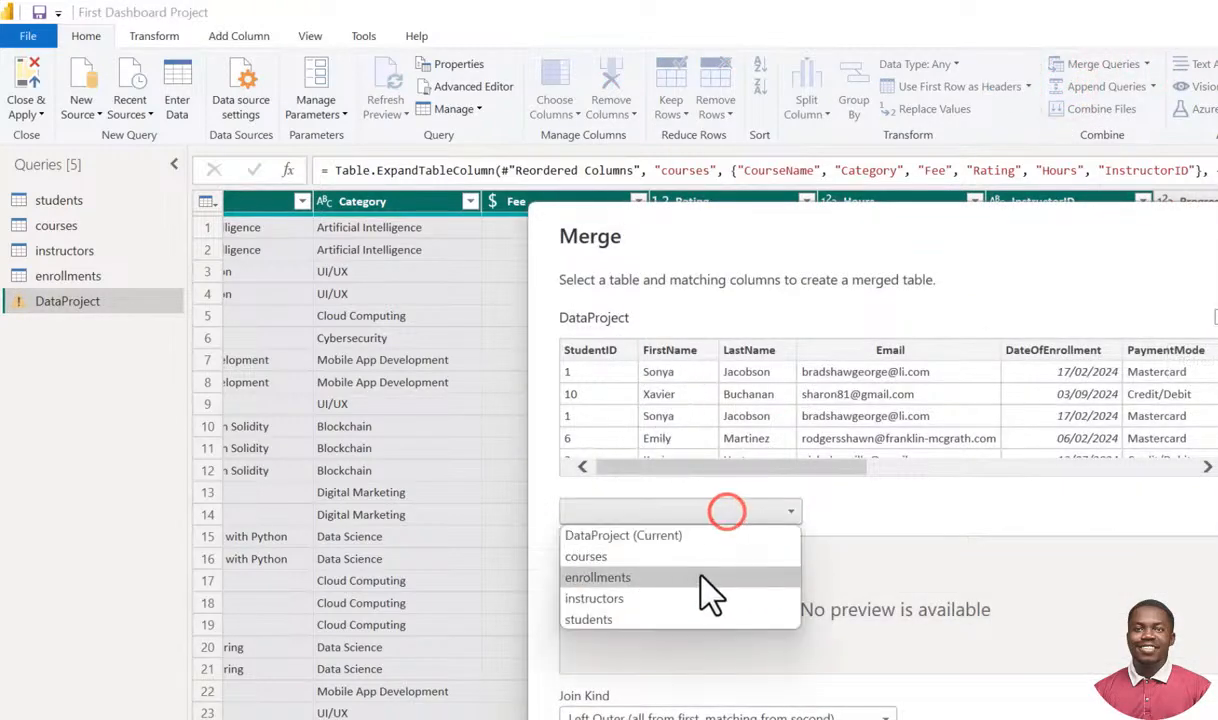
{"action": "left_click", "coordinate": [645, 598]}
{"action": "left_click_drag", "start_coordinate": [845, 467], "coordinate": [1185, 484]}
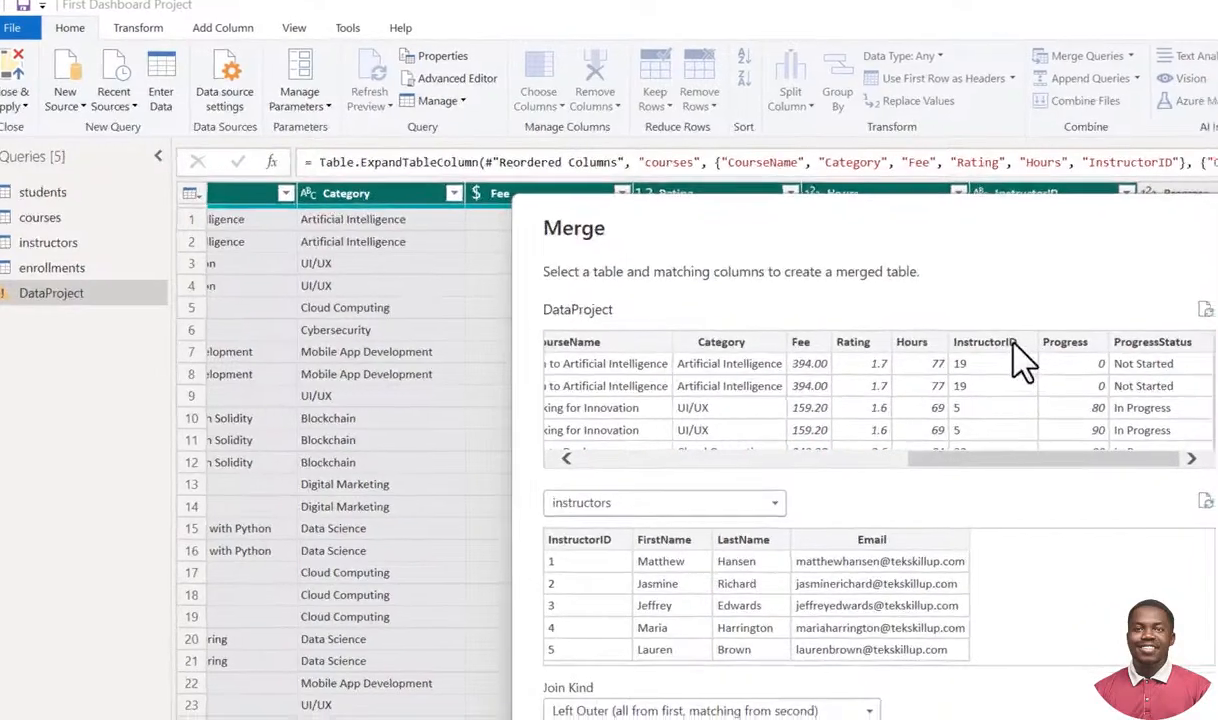
{"action": "left_click", "coordinate": [1025, 352]}
{"action": "left_click", "coordinate": [380, 433]}
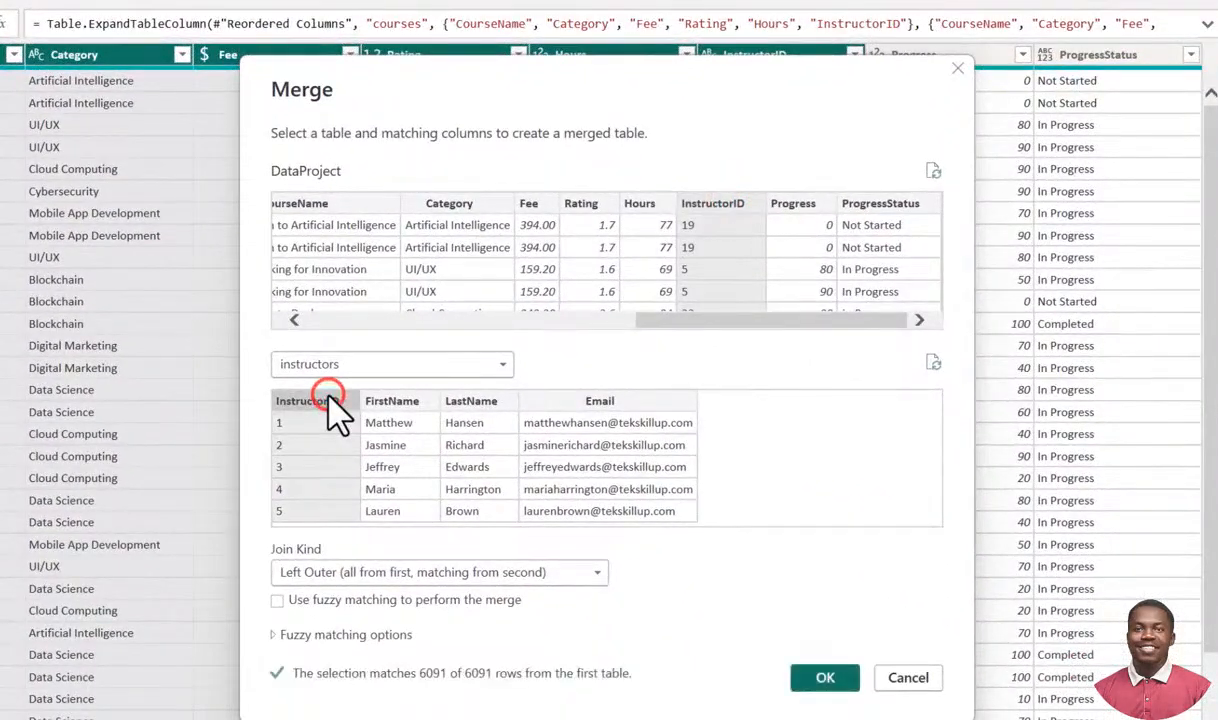
{"action": "left_click", "coordinate": [822, 680]}
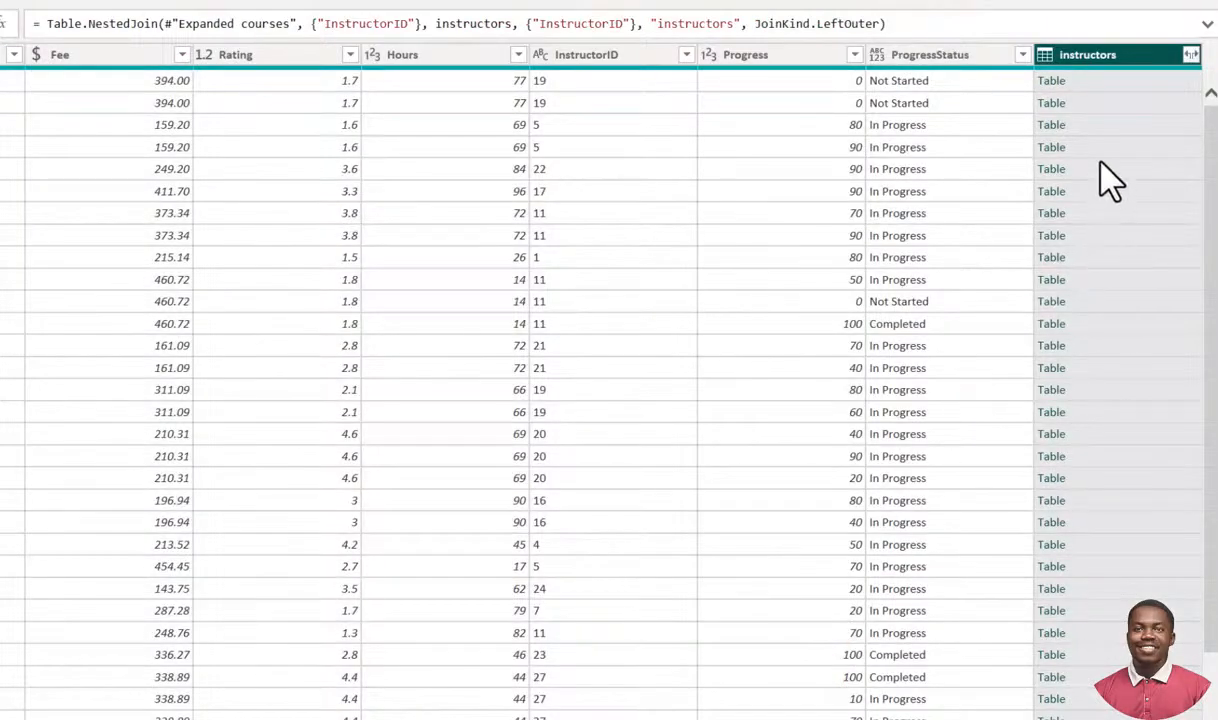
Expand the instructors column into FirstName, LastName and Email, leaving out InstructorID and the original column name prefix.
{"action": "left_click", "coordinate": [1191, 55]}
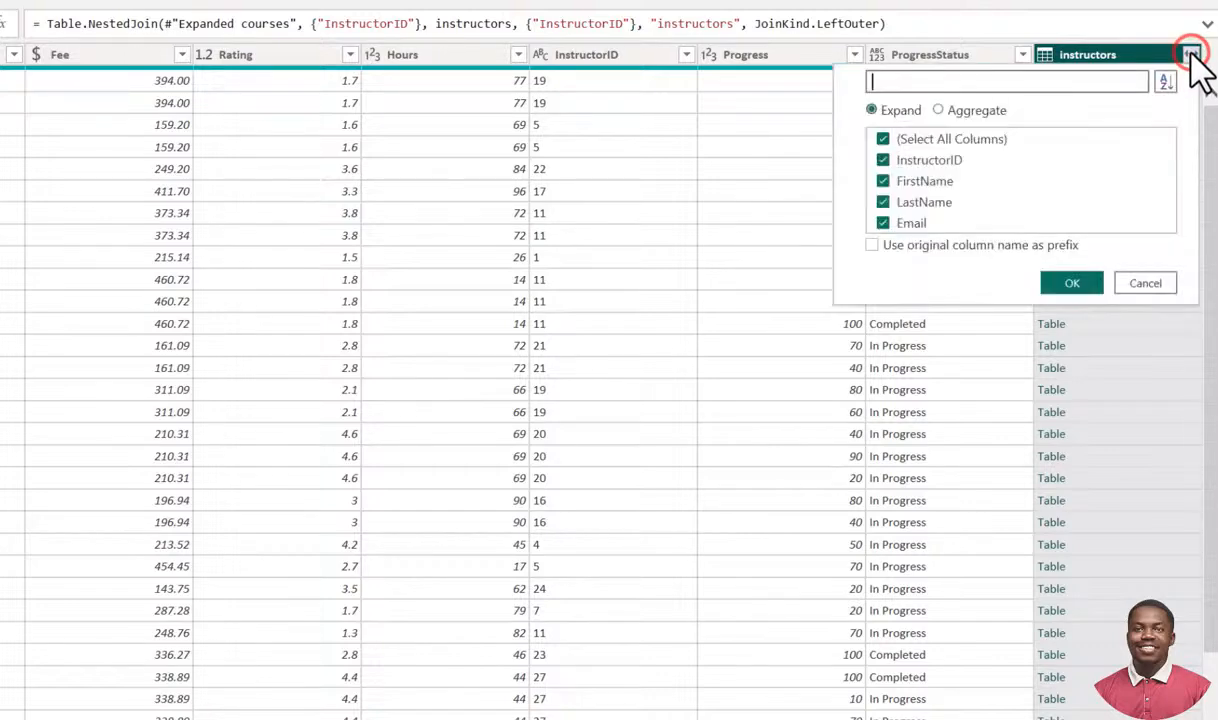
{"action": "left_click", "coordinate": [883, 161]}
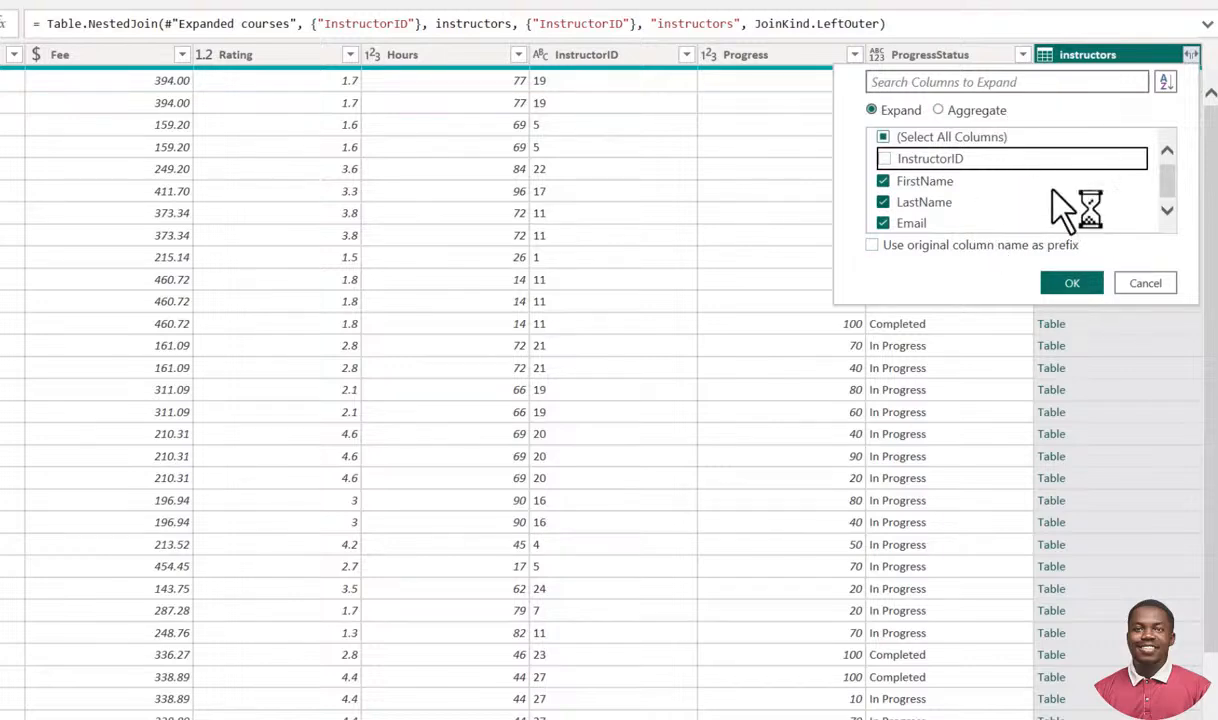
{"action": "left_click", "coordinate": [1074, 284]}
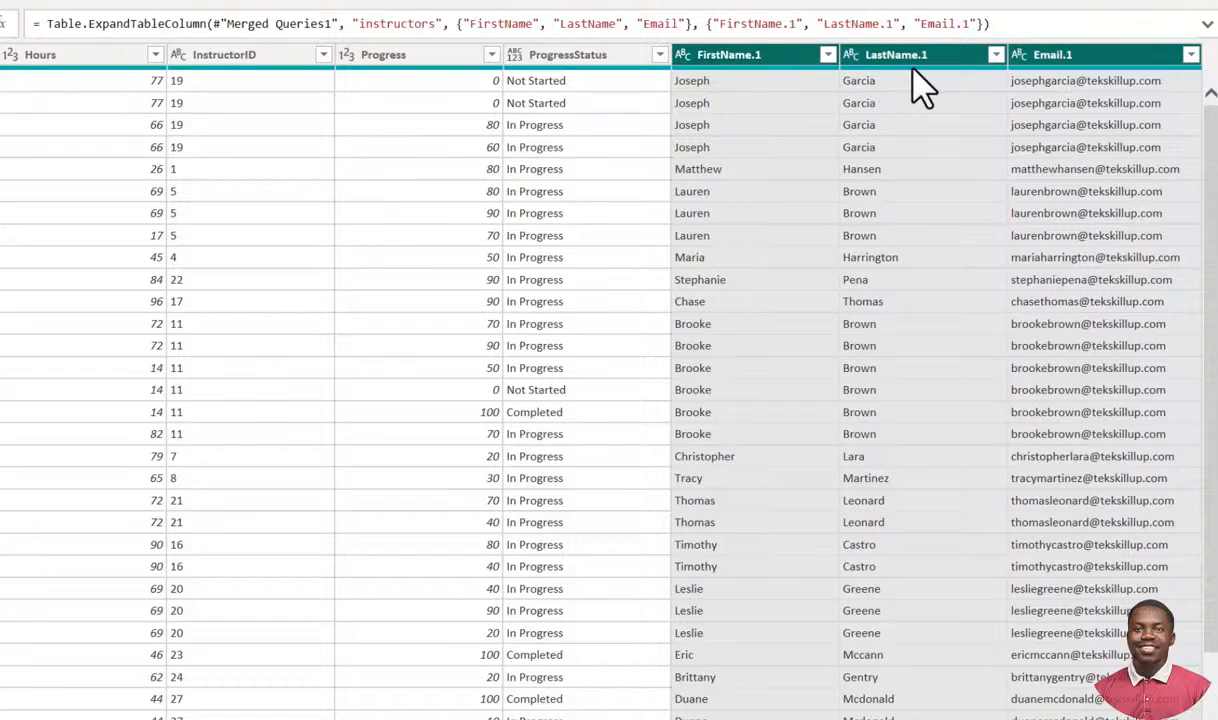
Rename the FirstName.1 column to InstructorFirstName and the LastName.1 column to InstructorLastName.
{"action": "left_click", "coordinate": [745, 58]}
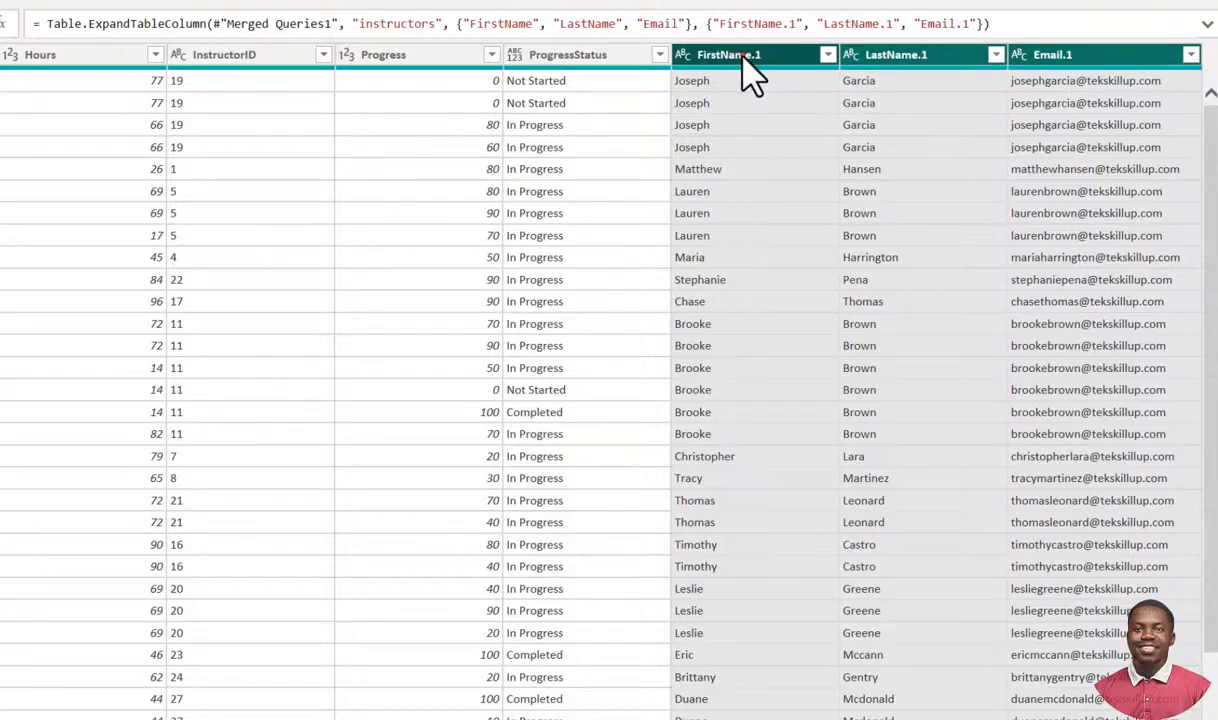
{"action": "double_click", "coordinate": [760, 57]}
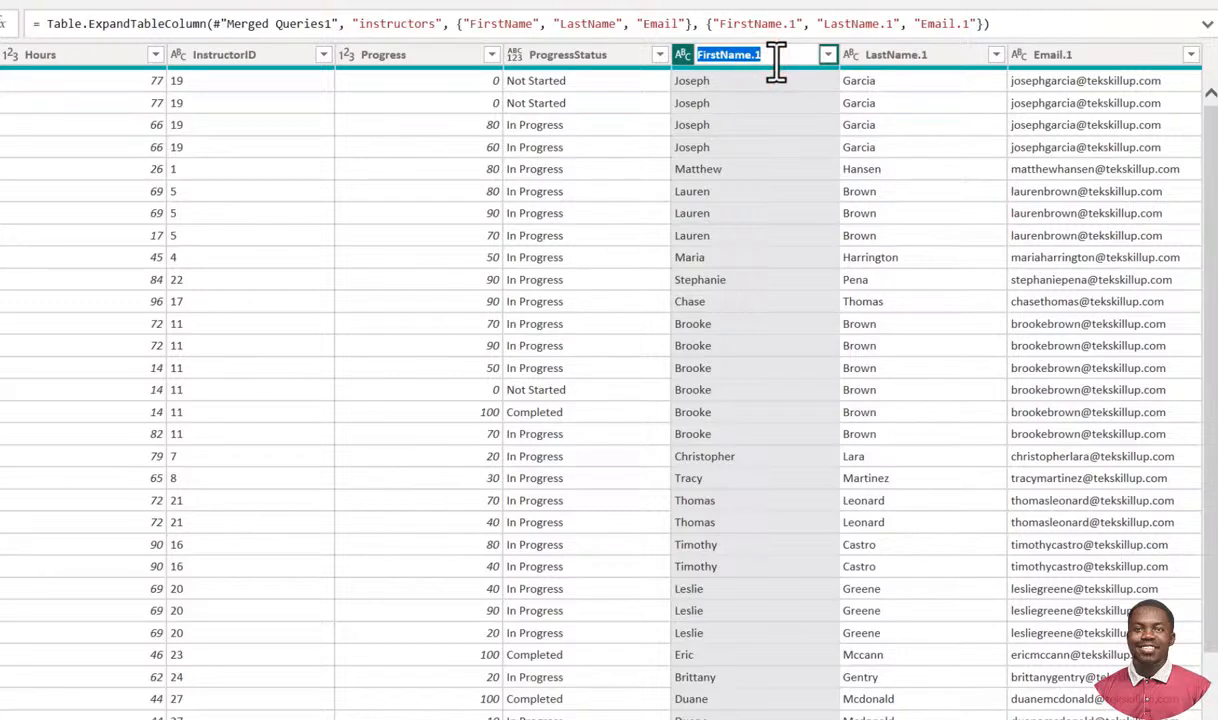
{"action": "type", "text": "Instructor"}
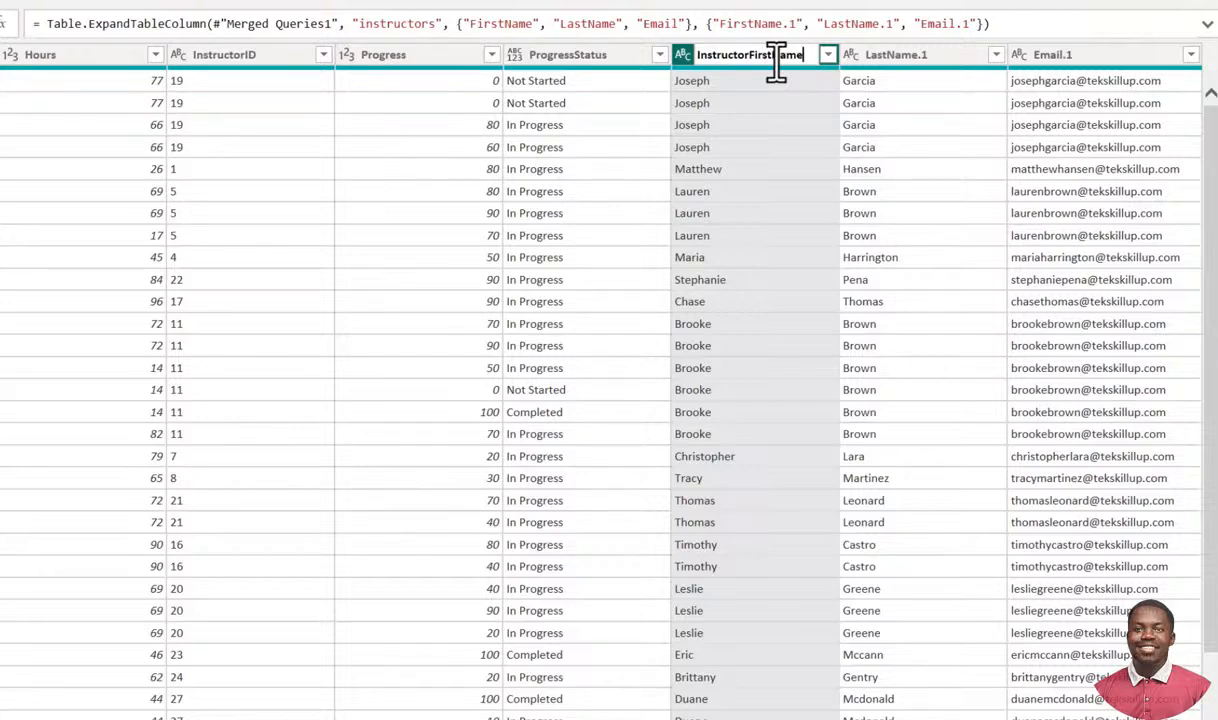
{"action": "left_click", "coordinate": [922, 52]}
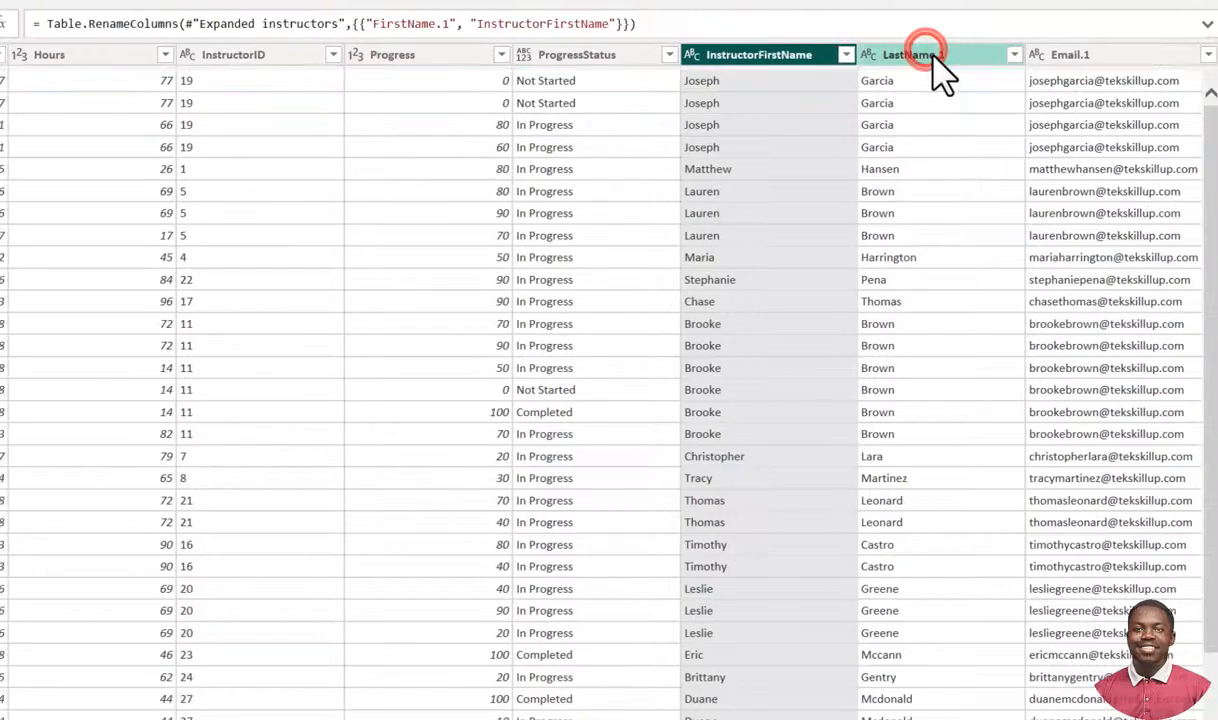
{"action": "double_click", "coordinate": [944, 57]}
{"action": "left_click", "coordinate": [941, 55]}
{"action": "key", "text": "BackSpace"}
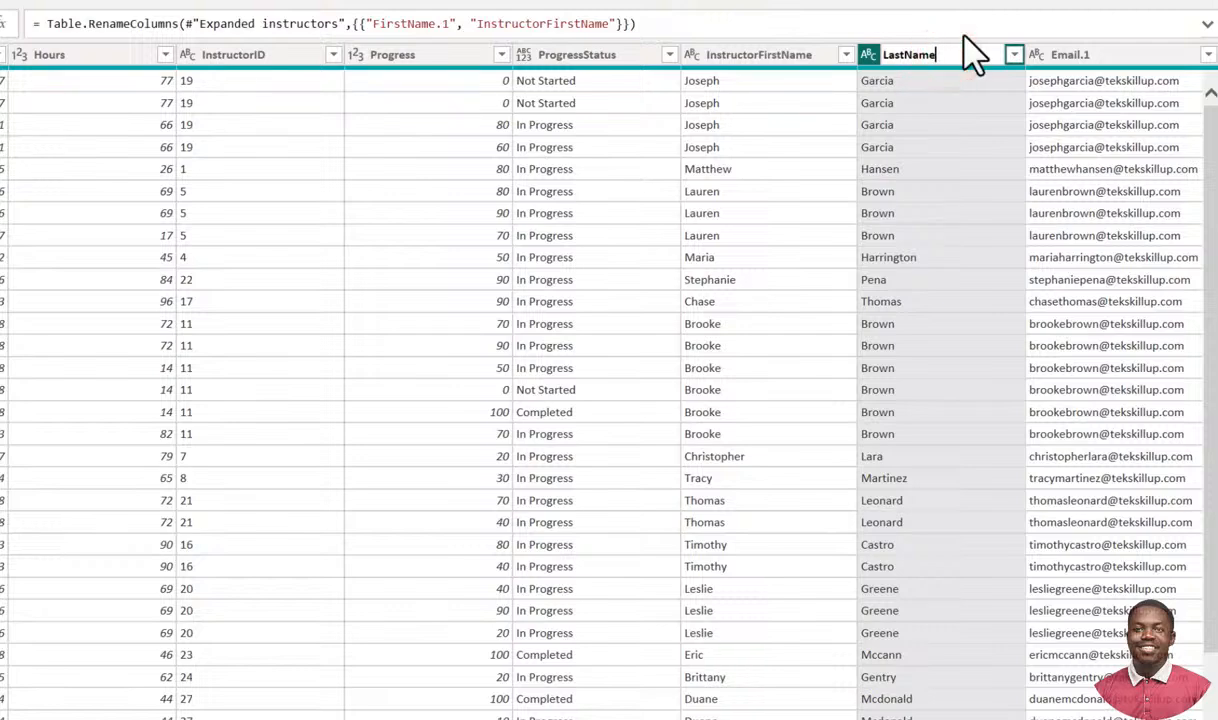
{"action": "left_click", "coordinate": [882, 50]}
Rename the Email.1 column to InstructorEmail.
{"action": "left_click", "coordinate": [1075, 55]}
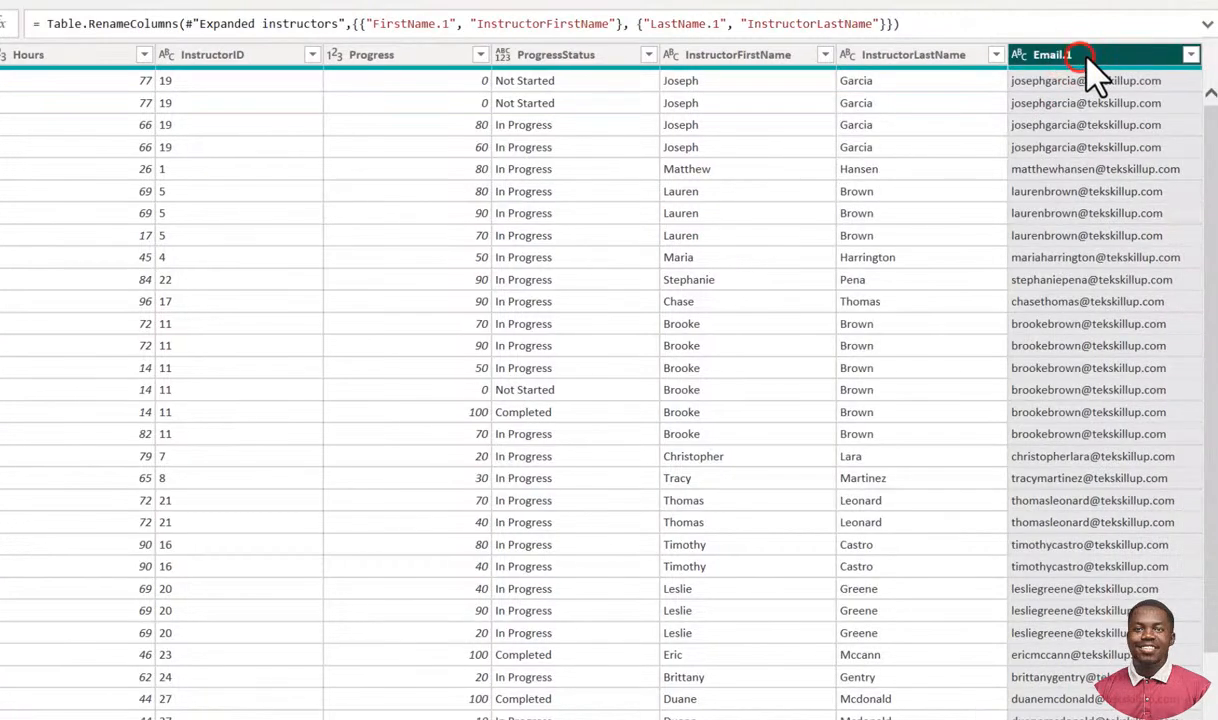
{"action": "double_click", "coordinate": [1087, 52]}
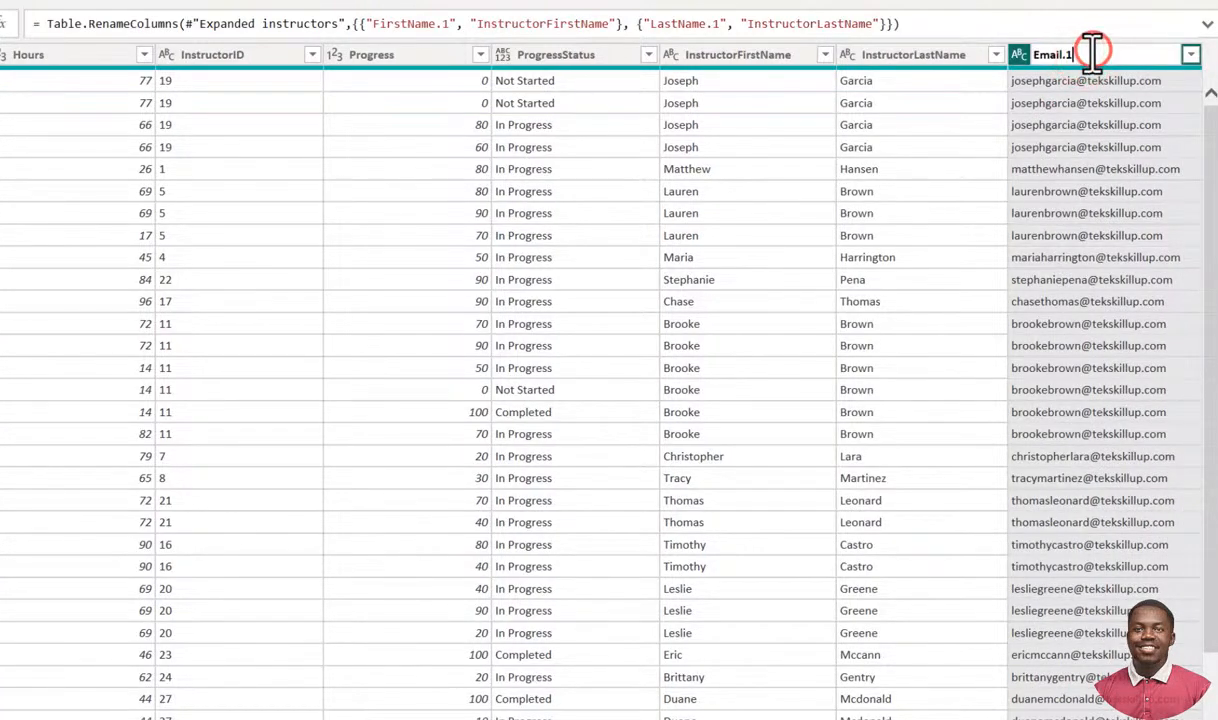
{"action": "key", "text": "BackSpace"}
{"action": "key", "text": "BackSpace"}
{"action": "type", "text": "Instructor"}
{"action": "key", "text": "Return"}
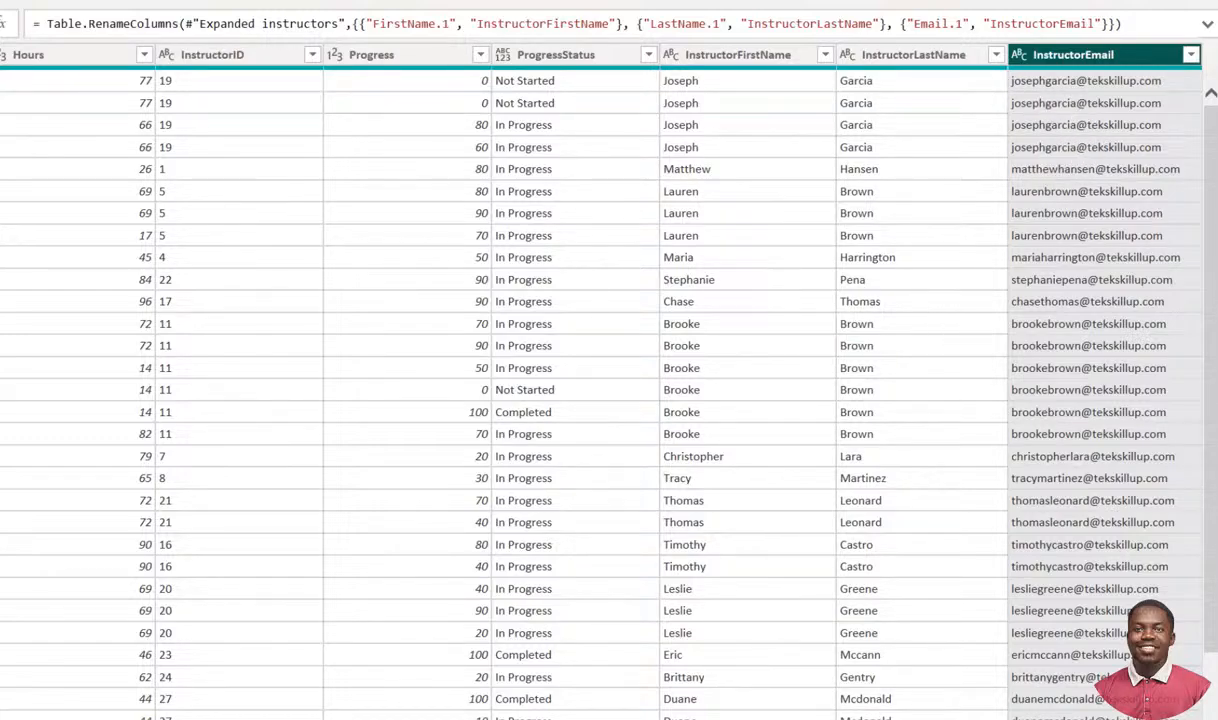
Move the InstructorID column between ProgressStatus and InstructorFirstName in the DataProject query.
{"action": "scroll", "coordinate": [609, 380], "scroll_direction": "left", "scroll_amount": 5}
{"action": "scroll", "coordinate": [609, 380], "scroll_direction": "left", "scroll_amount": 3}
{"action": "scroll", "coordinate": [609, 380], "scroll_direction": "right", "scroll_amount": 3}
{"action": "scroll", "coordinate": [609, 380], "scroll_direction": "right", "scroll_amount": 5}
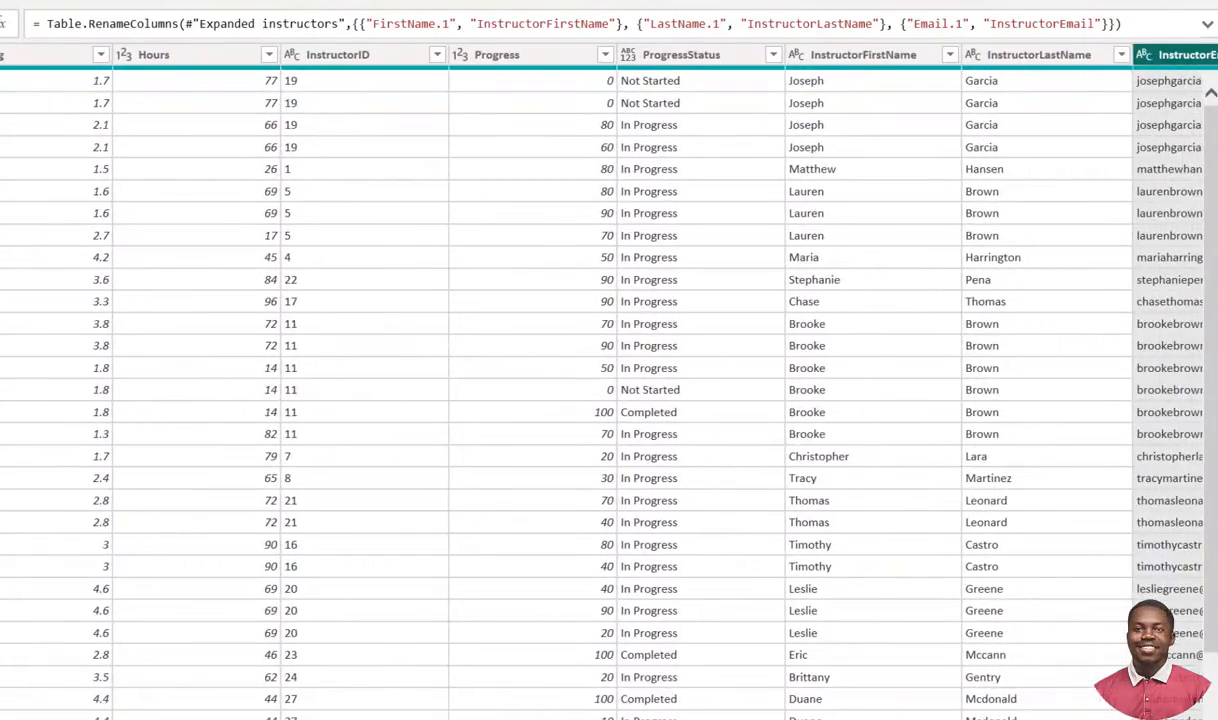
{"action": "scroll", "coordinate": [609, 380], "scroll_direction": "right", "scroll_amount": 3}
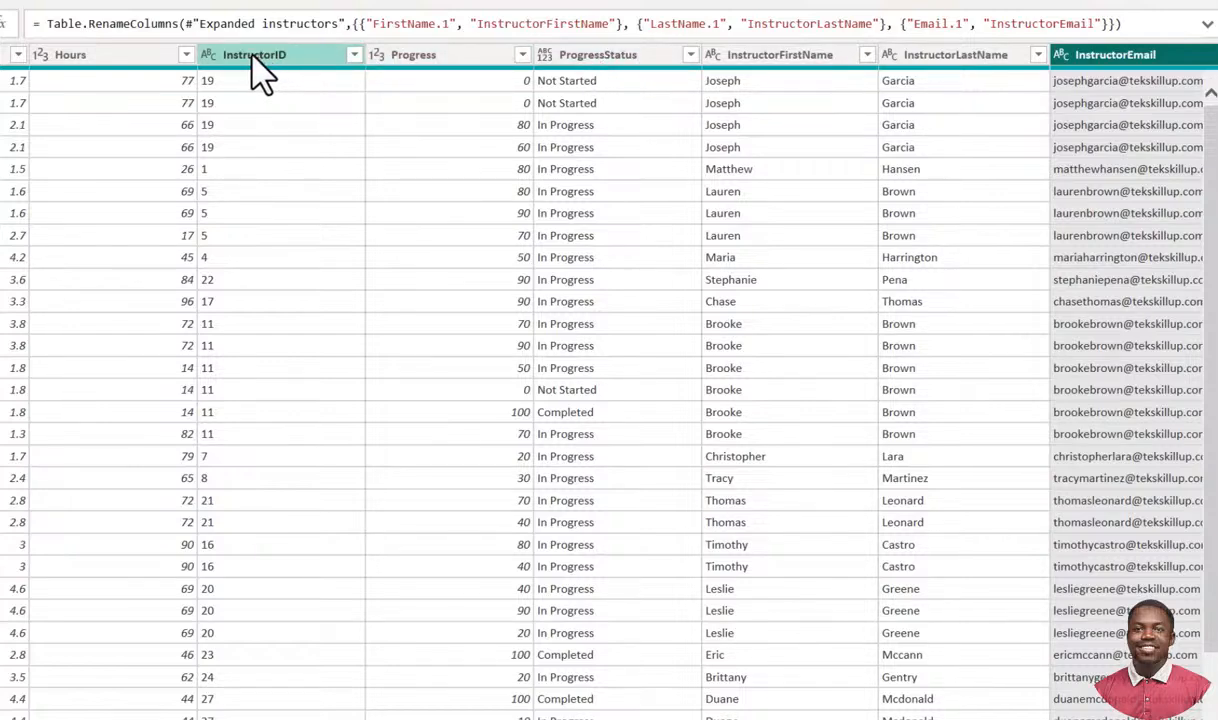
{"action": "left_click_drag", "start_coordinate": [248, 75], "coordinate": [722, 60]}
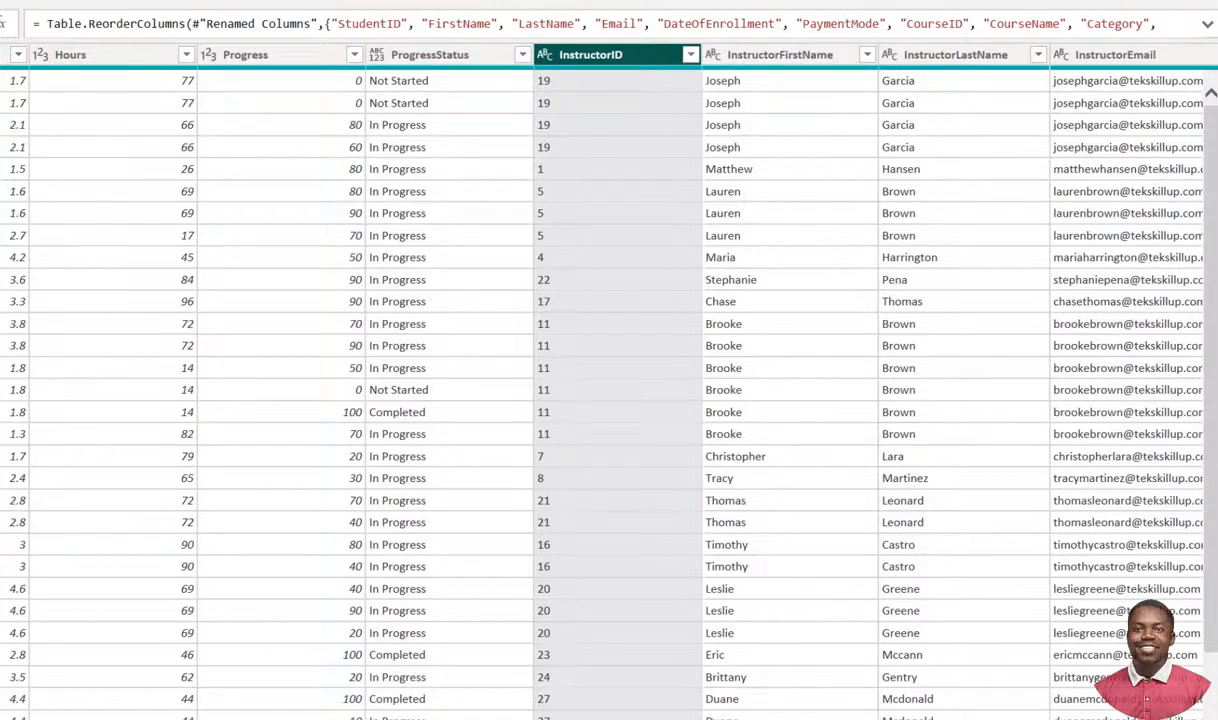
Review the merged DataProject table across its student, course, progress and instructor columns.
{"action": "scroll", "coordinate": [580, 380], "scroll_direction": "right", "scroll_amount": 1}
{"action": "scroll", "coordinate": [600, 380], "scroll_direction": "left", "scroll_amount": 15}
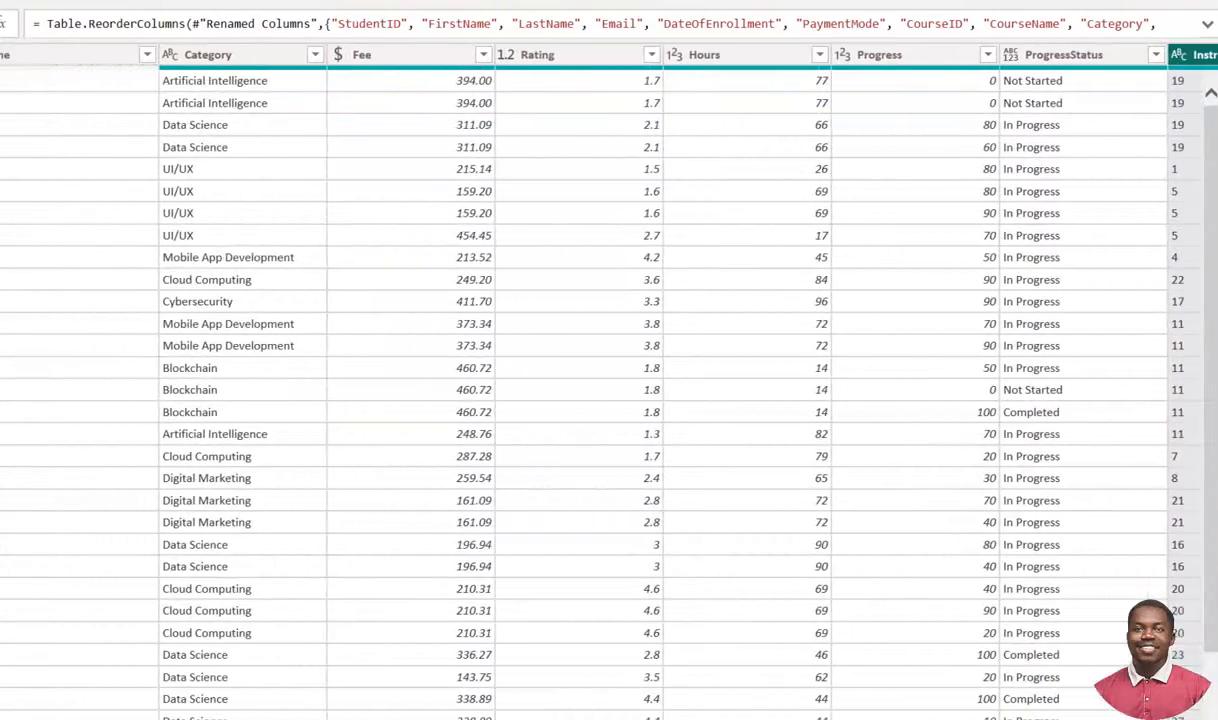
{"action": "scroll", "coordinate": [600, 380], "scroll_direction": "left", "scroll_amount": 5}
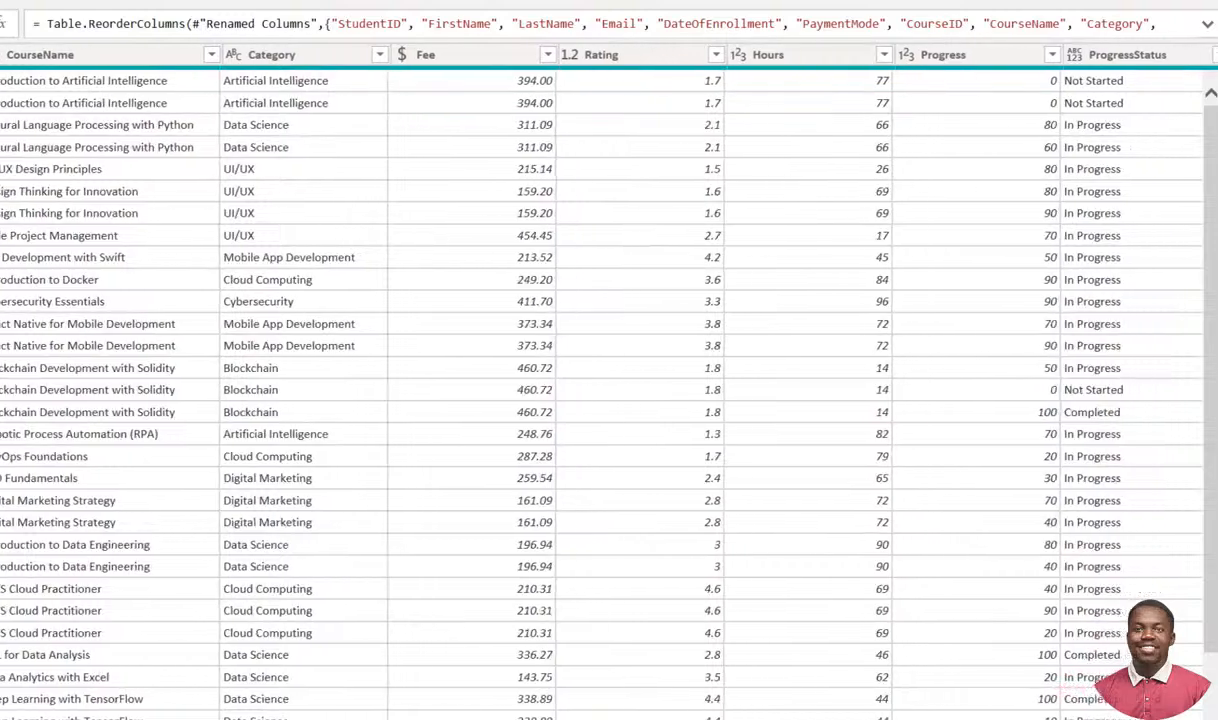
{"action": "scroll", "coordinate": [600, 380], "scroll_direction": "right", "scroll_amount": 1}
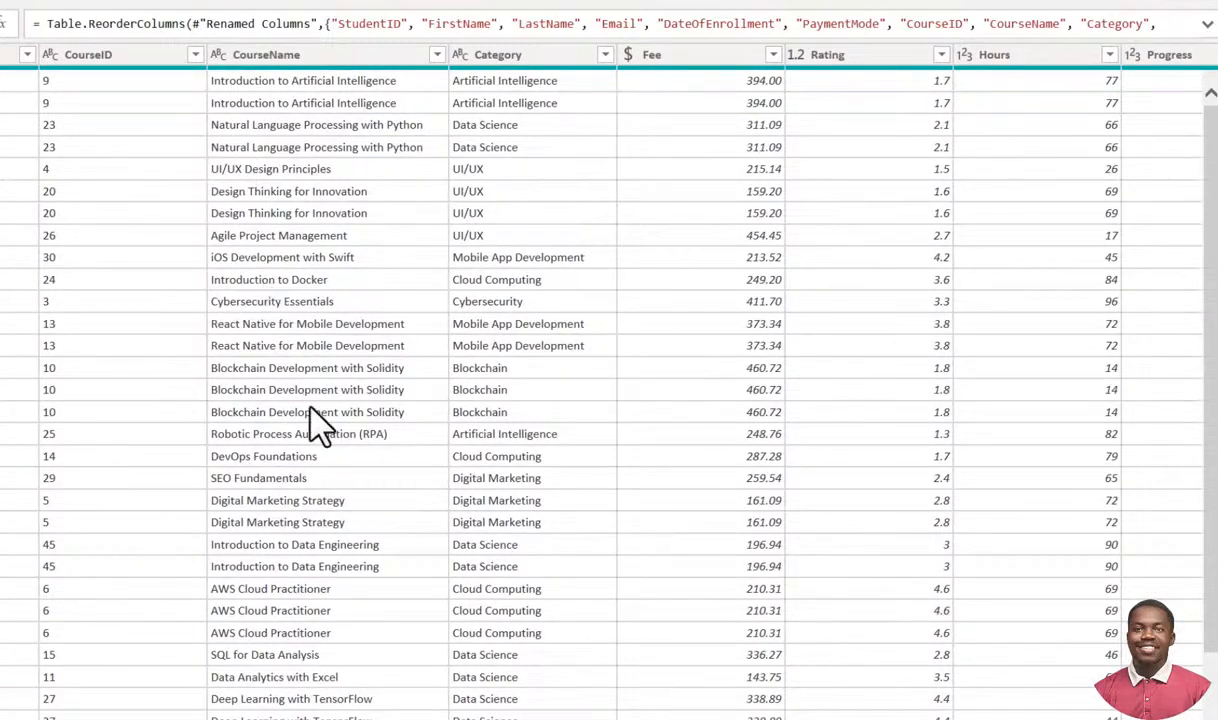
{"action": "scroll", "coordinate": [600, 380], "scroll_direction": "left", "scroll_amount": 10}
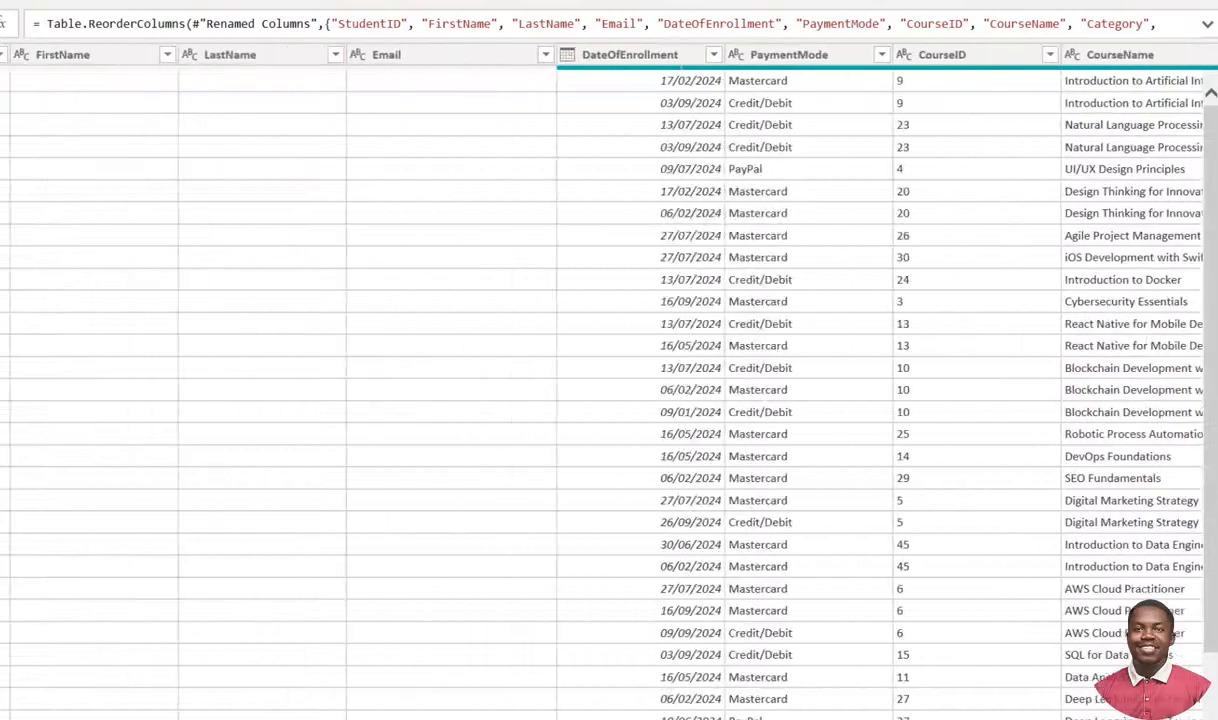
{"action": "scroll", "coordinate": [600, 380], "scroll_direction": "right", "scroll_amount": 5}
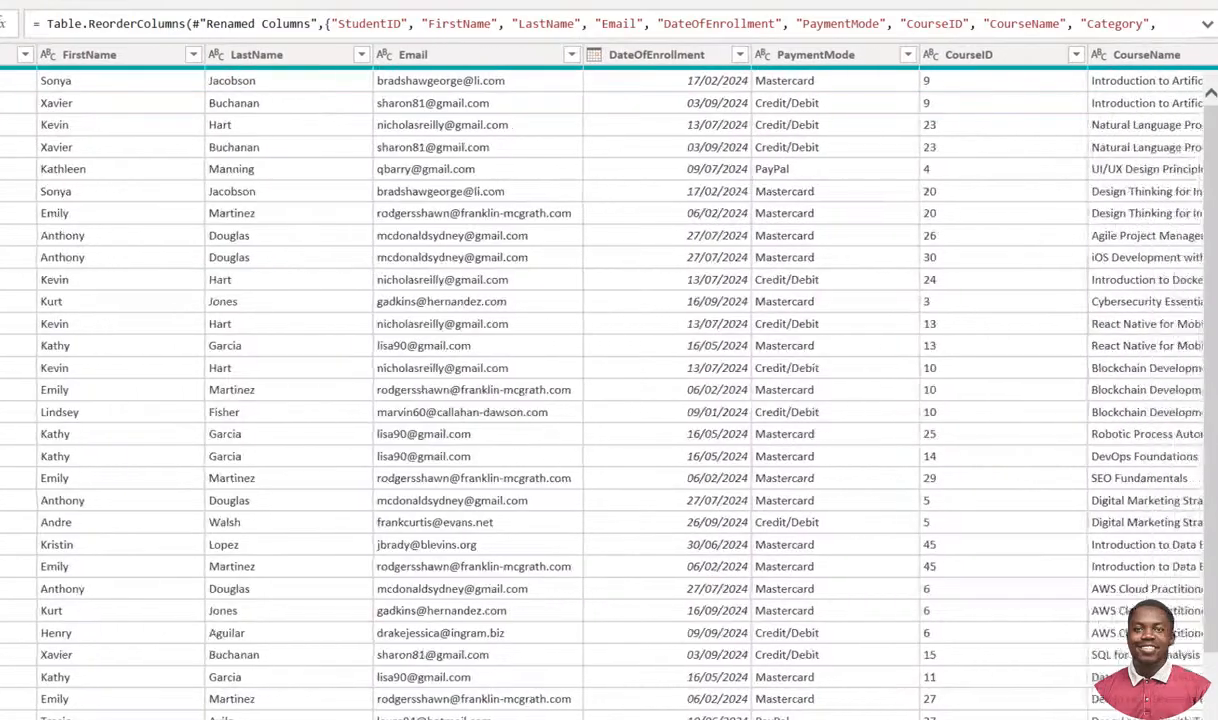
{"action": "scroll", "coordinate": [600, 380], "scroll_direction": "right", "scroll_amount": 5}
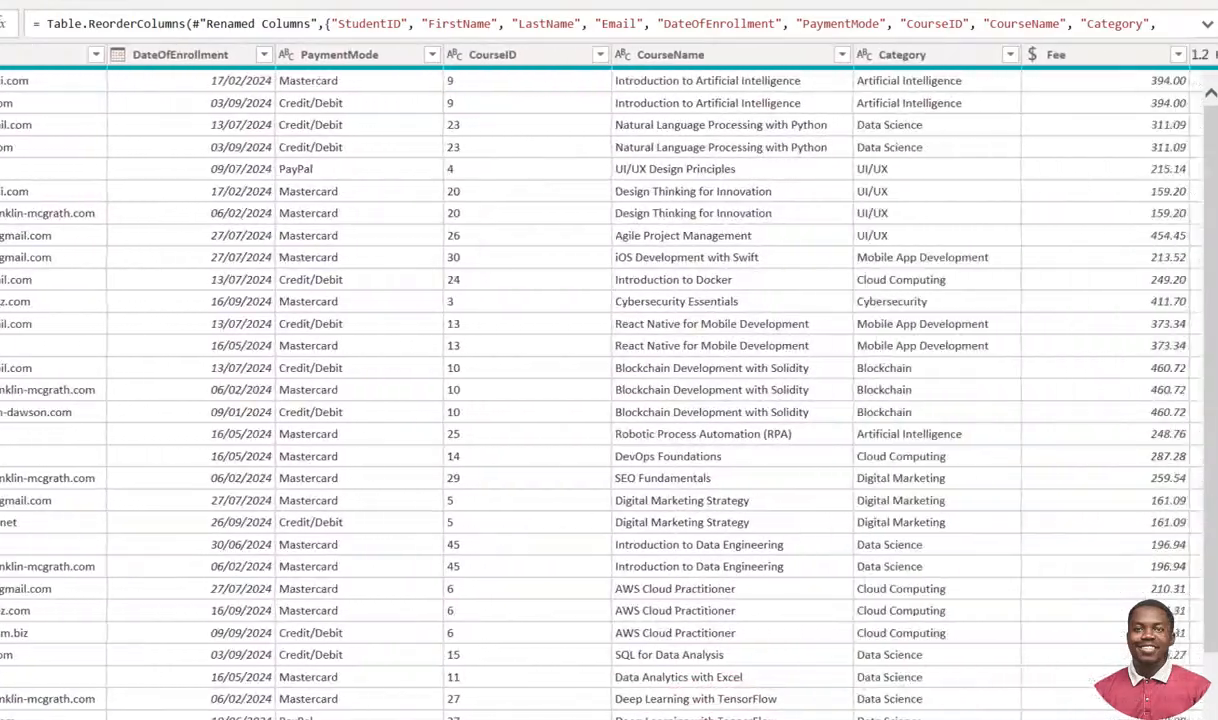
{"action": "scroll", "coordinate": [600, 380], "scroll_direction": "right", "scroll_amount": 5}
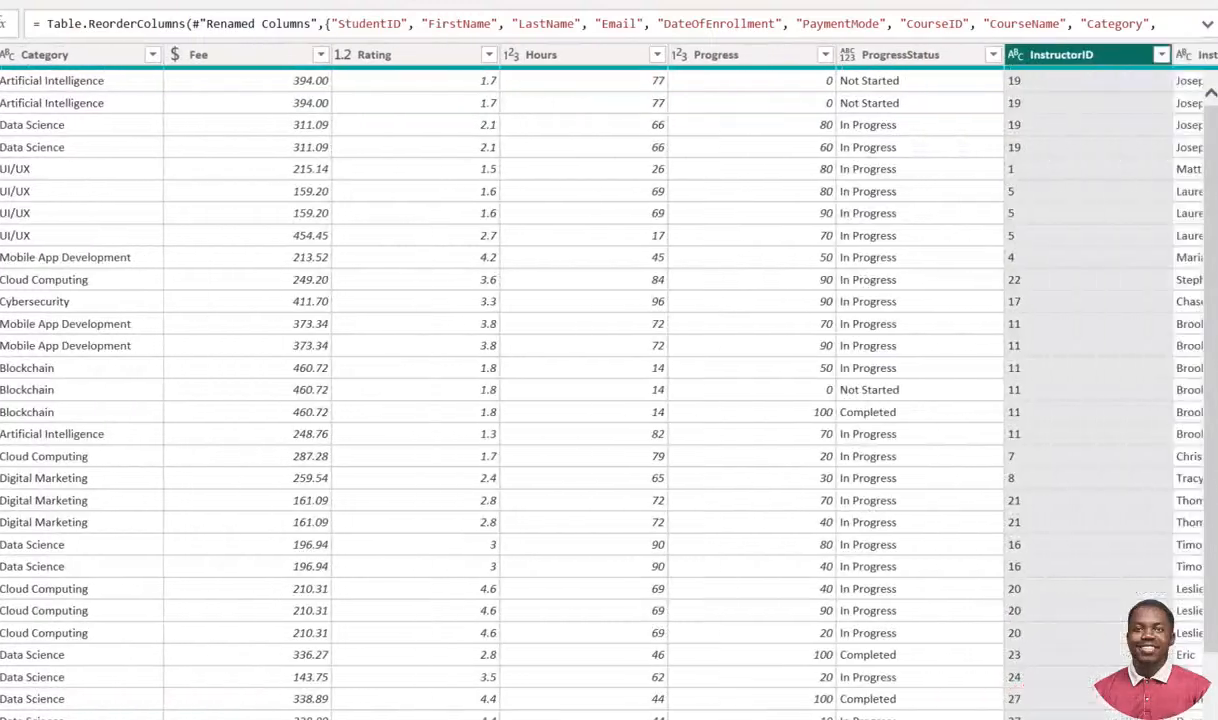
{"action": "scroll", "coordinate": [600, 380], "scroll_direction": "right", "scroll_amount": 3}
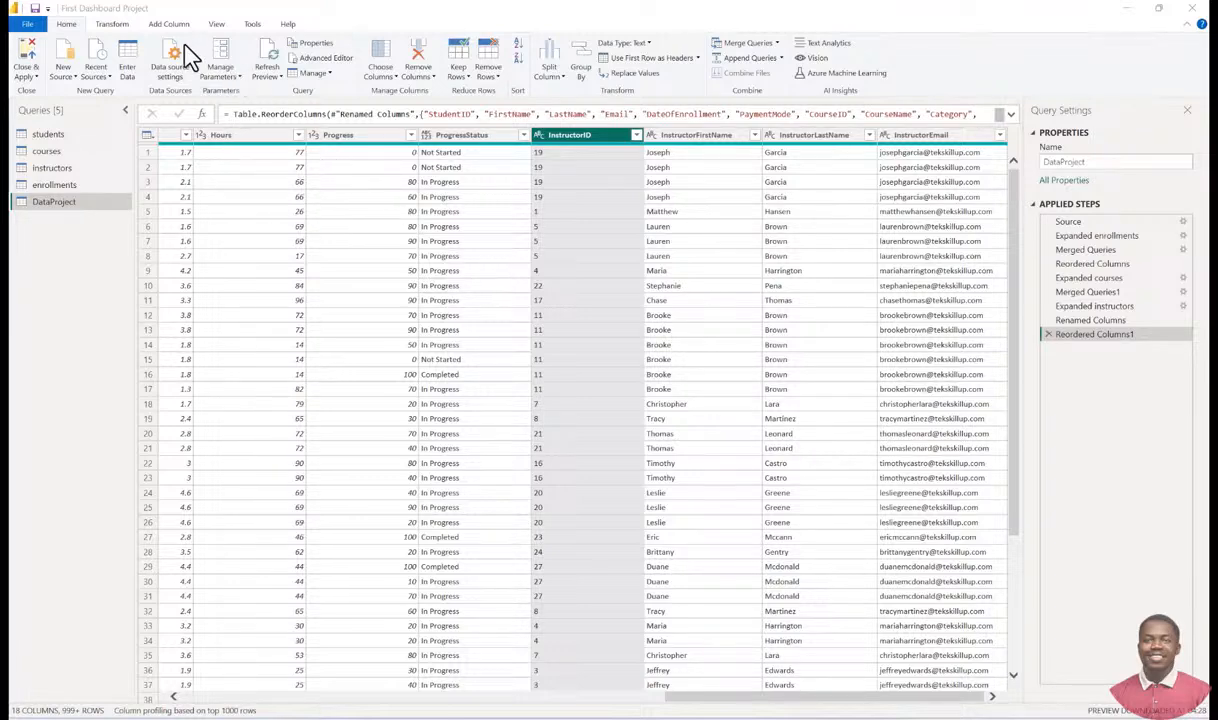
{"action": "left_click", "coordinate": [346, 18]}
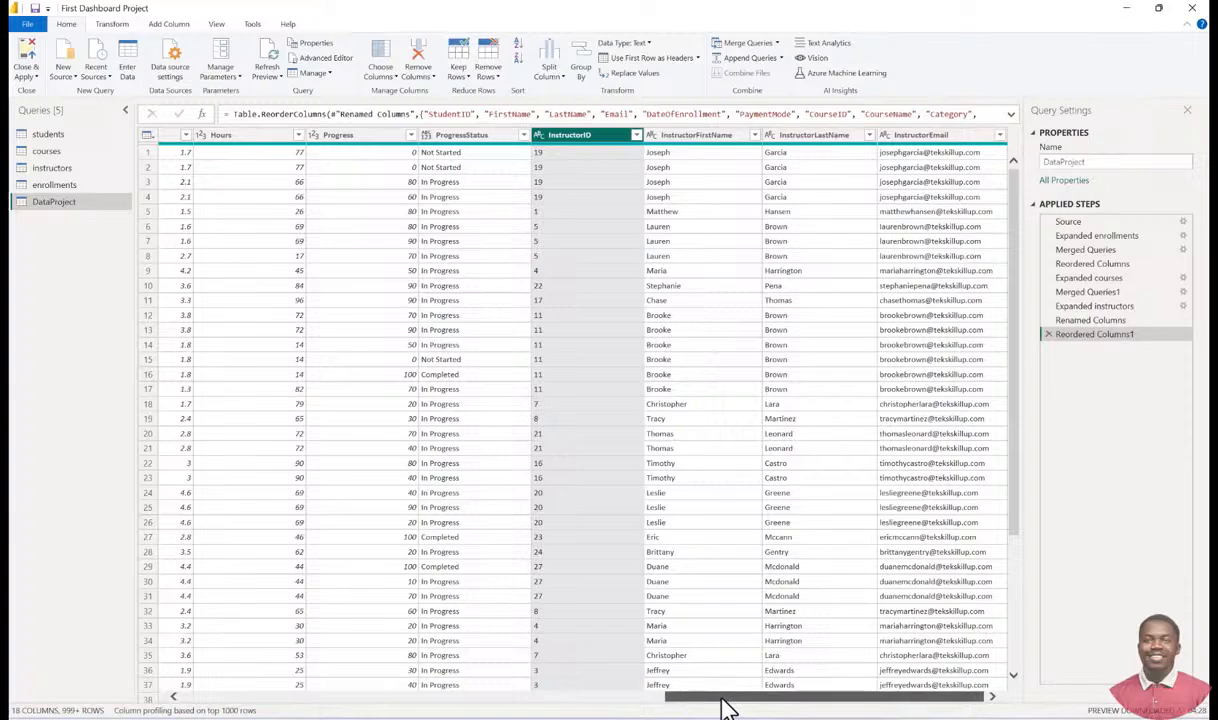
{"action": "left_click_drag", "start_coordinate": [727, 707], "coordinate": [412, 707]}
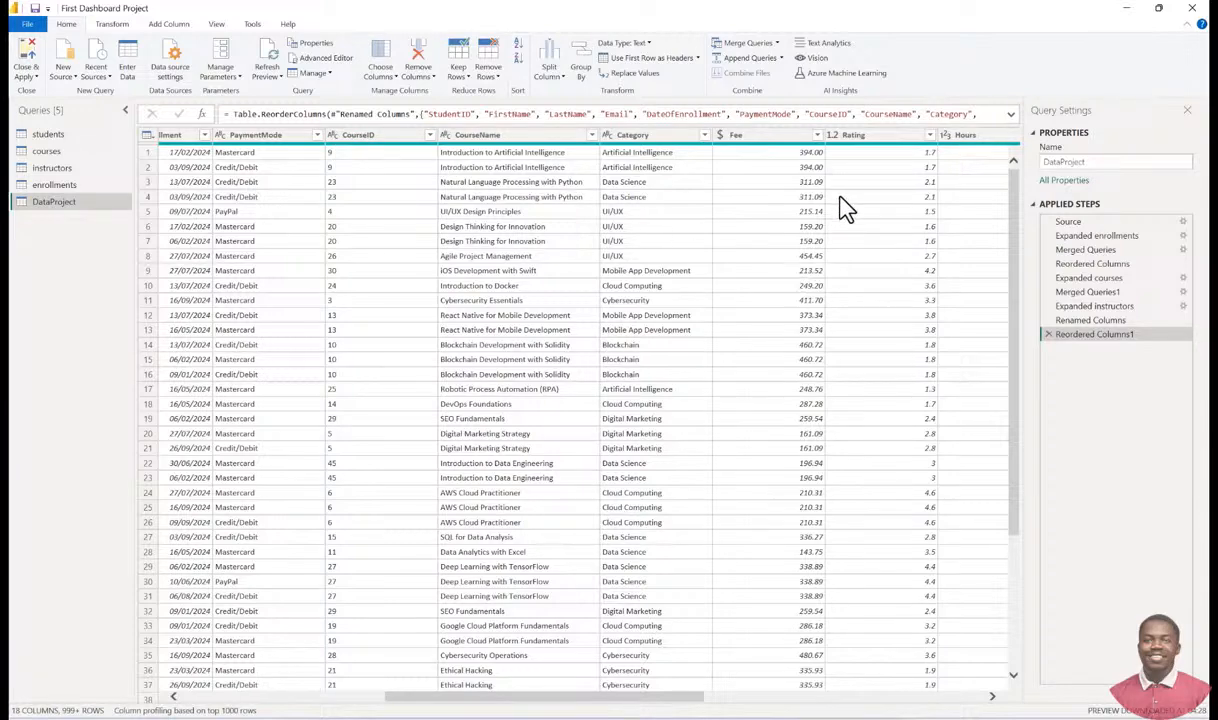
{"action": "left_click_drag", "start_coordinate": [605, 703], "coordinate": [905, 710]}
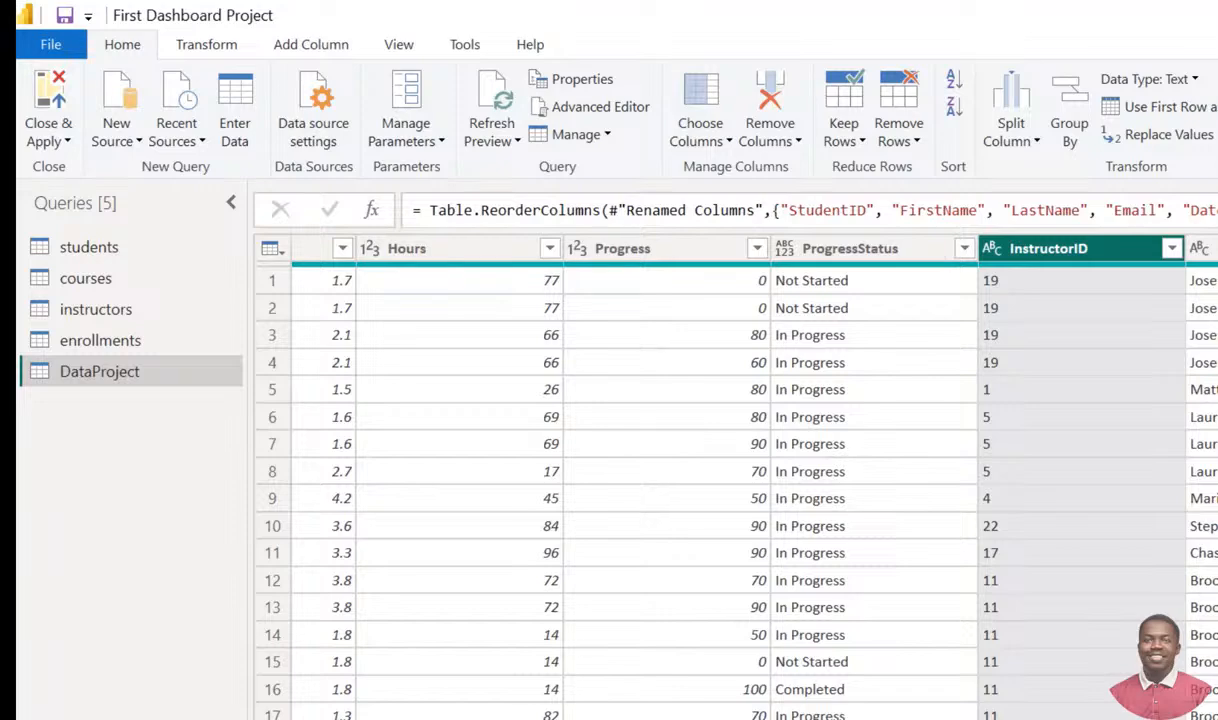
Apply all pending query changes to the report and close the query editor.
{"action": "left_click", "coordinate": [66, 146]}
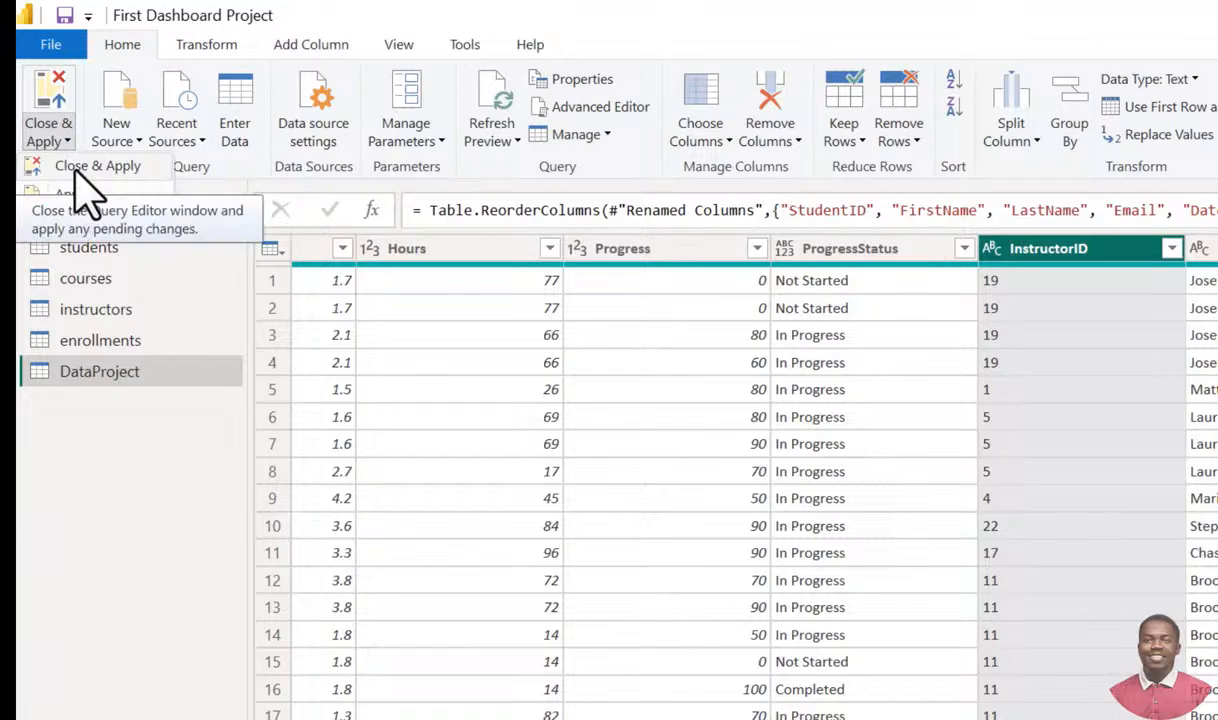
{"action": "left_click", "coordinate": [75, 168]}
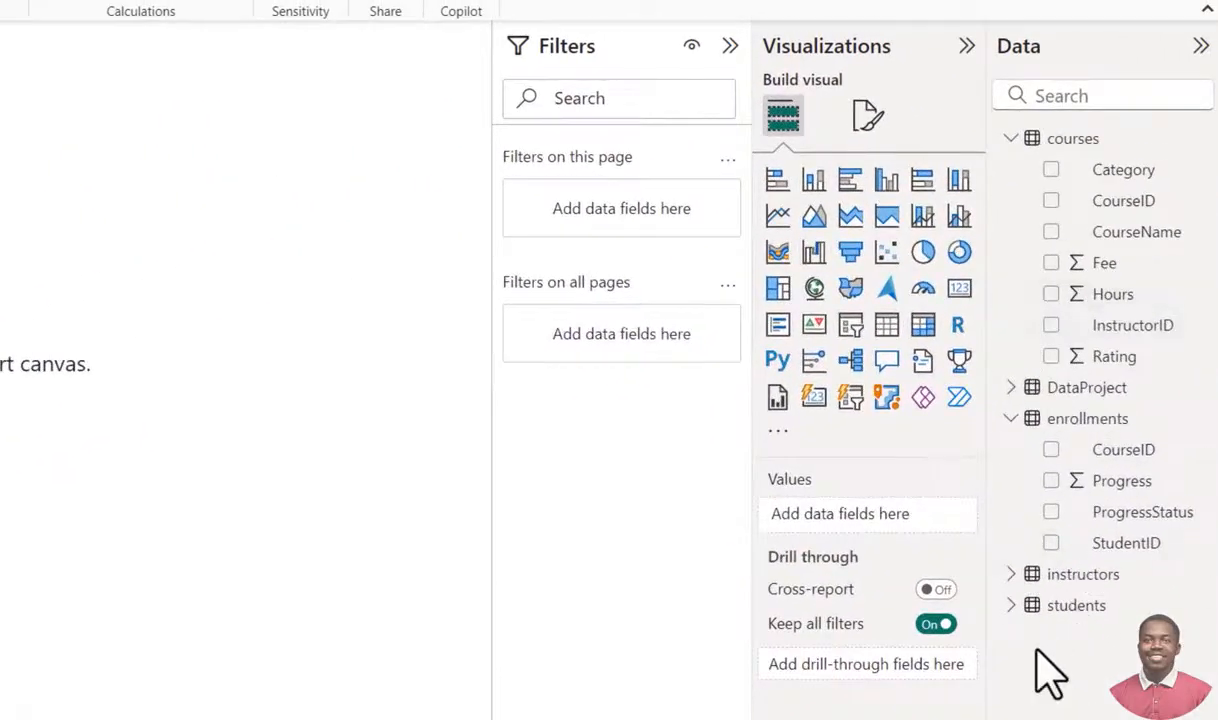
Collapse the field lists of the courses and enrollments tables so only table names are listed.
{"action": "left_click", "coordinate": [1011, 139]}
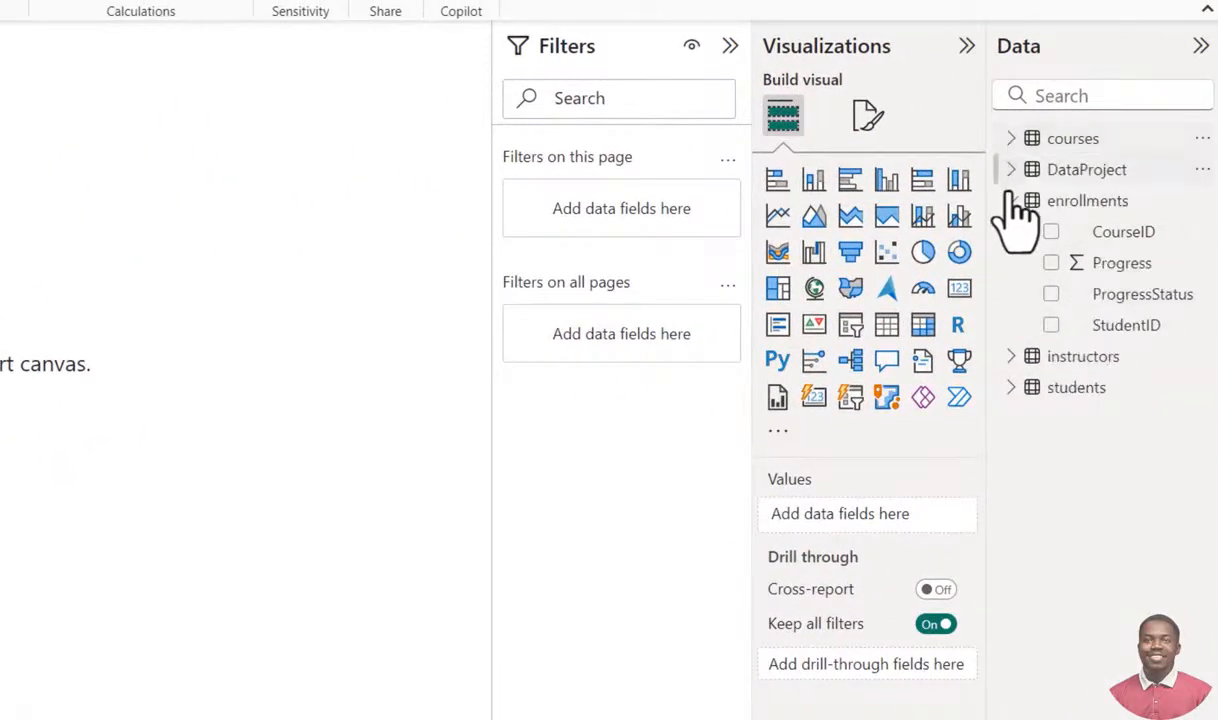
{"action": "left_click", "coordinate": [1011, 200]}
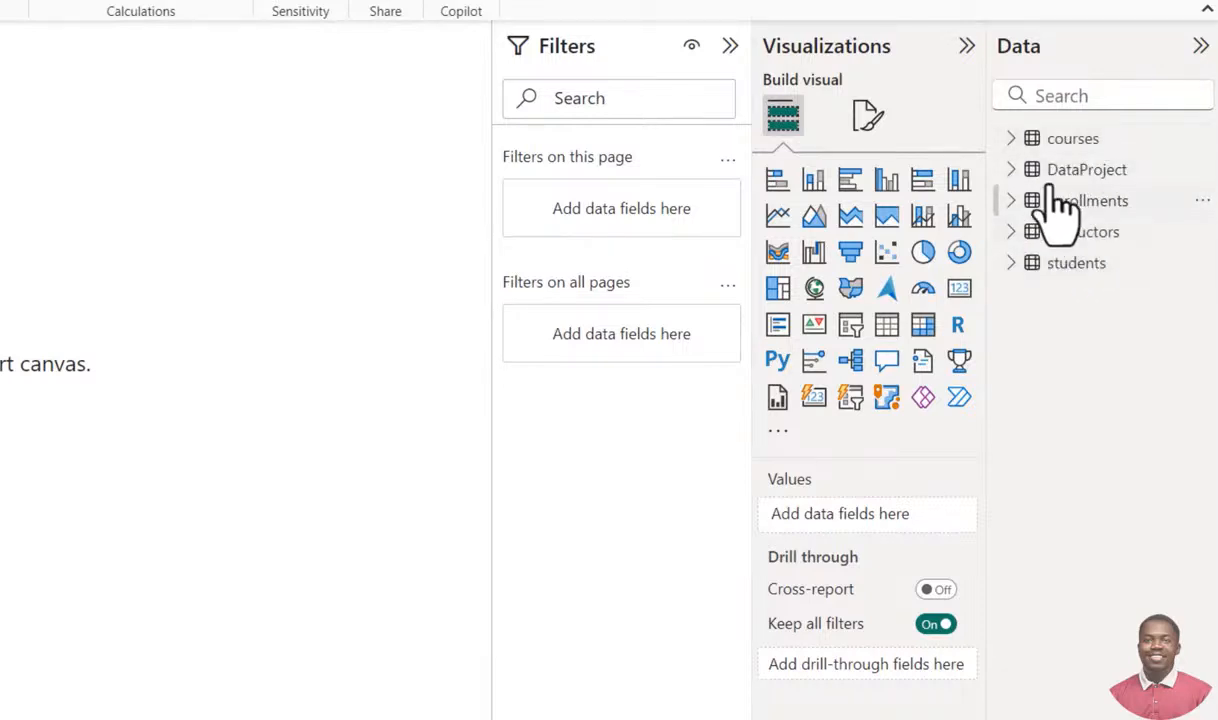
{"action": "mouse_move", "coordinate": [1042, 180]}
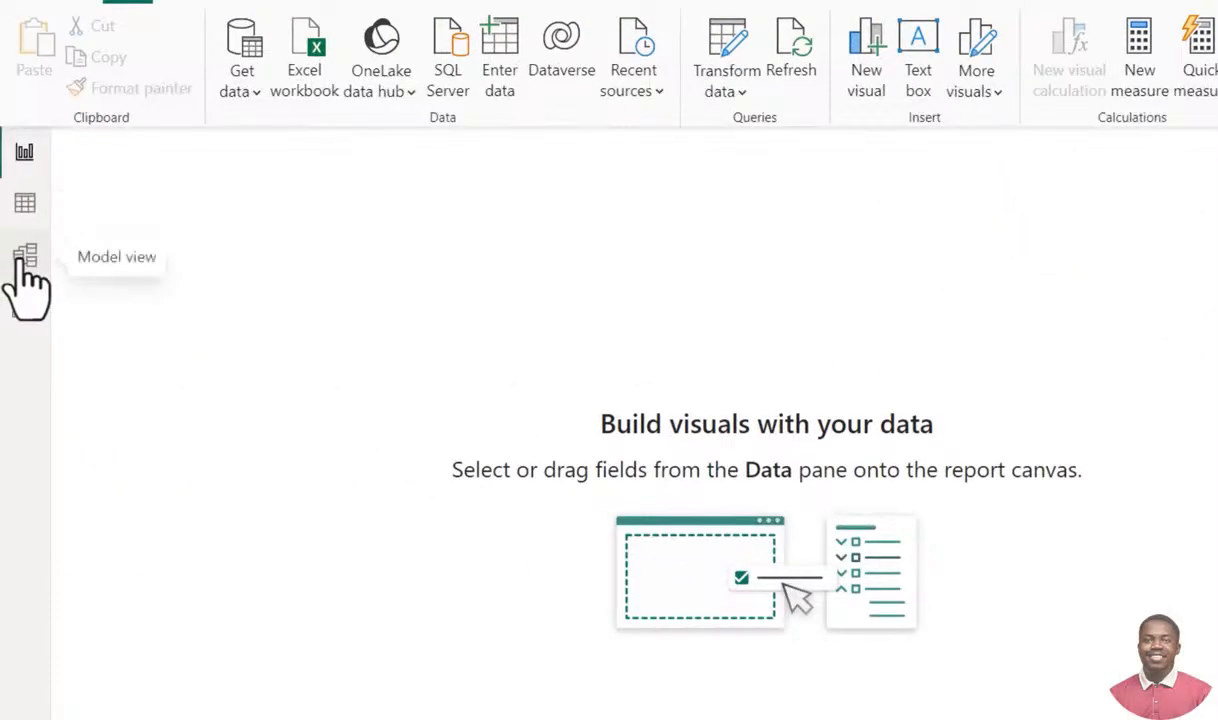
Switch to the model view and spread out the students, DataProject, enrollments and courses tables so the relationship lines are easy to follow.
{"action": "left_click", "coordinate": [25, 258]}
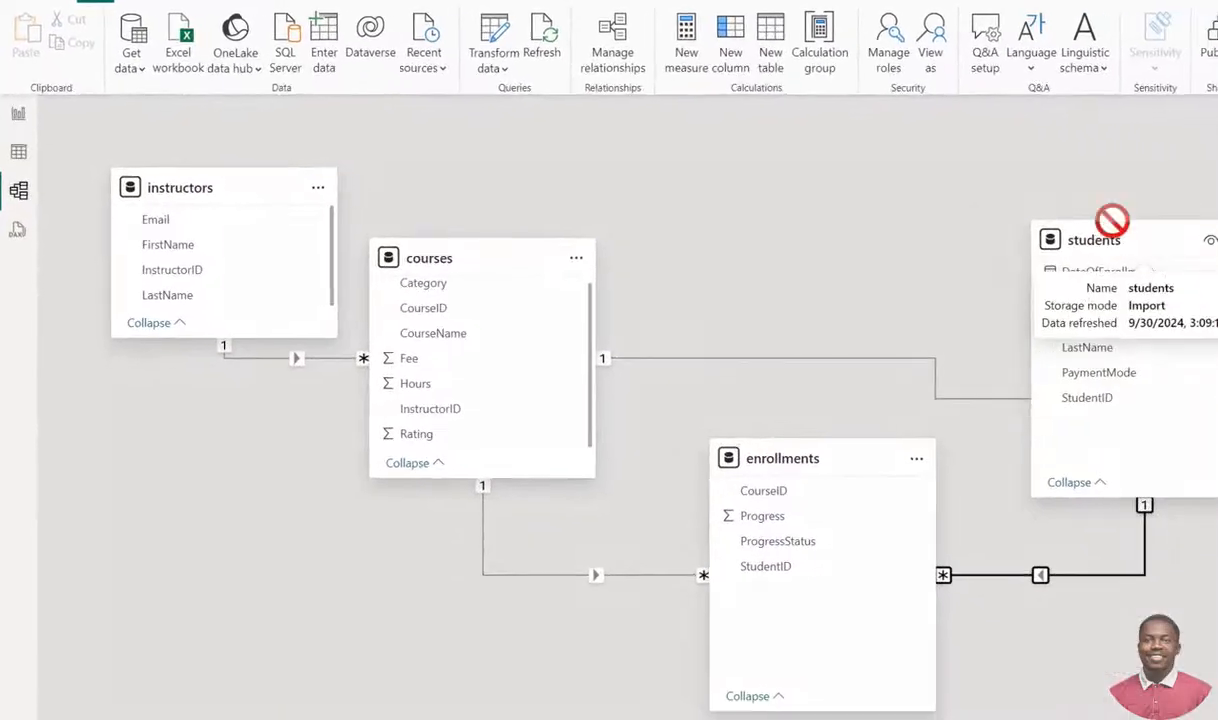
{"action": "left_click_drag", "start_coordinate": [1147, 233], "coordinate": [843, 148]}
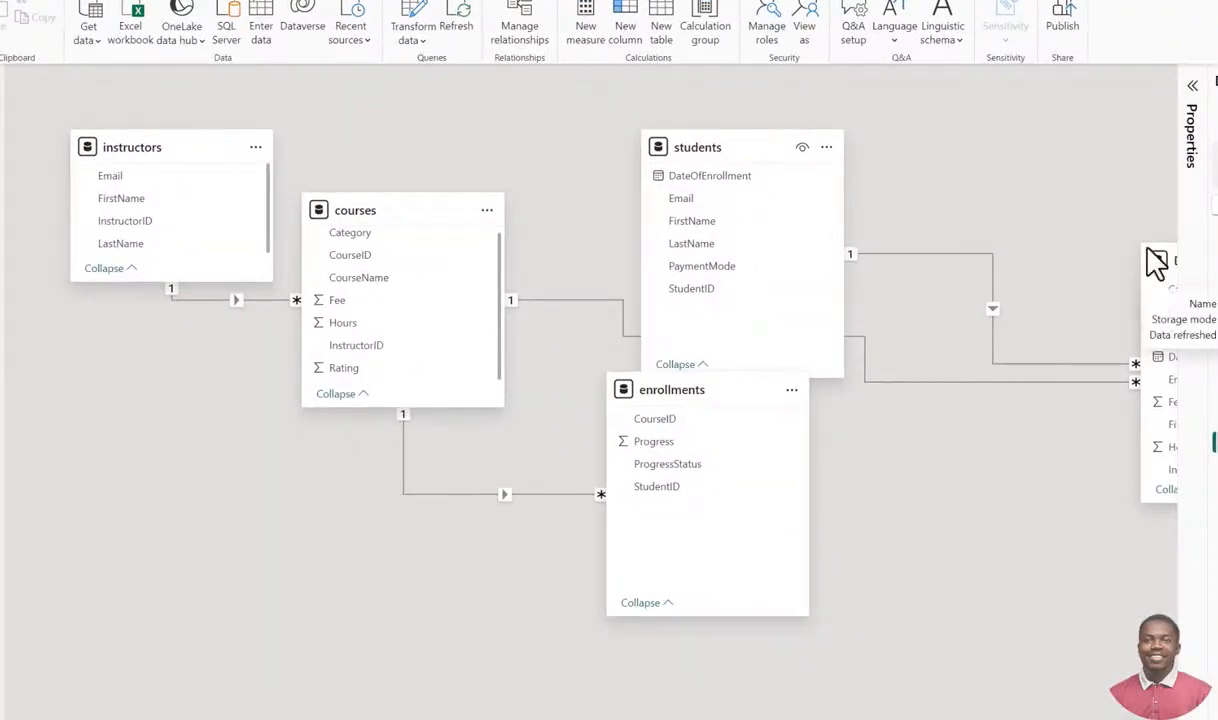
{"action": "left_click", "coordinate": [1156, 278]}
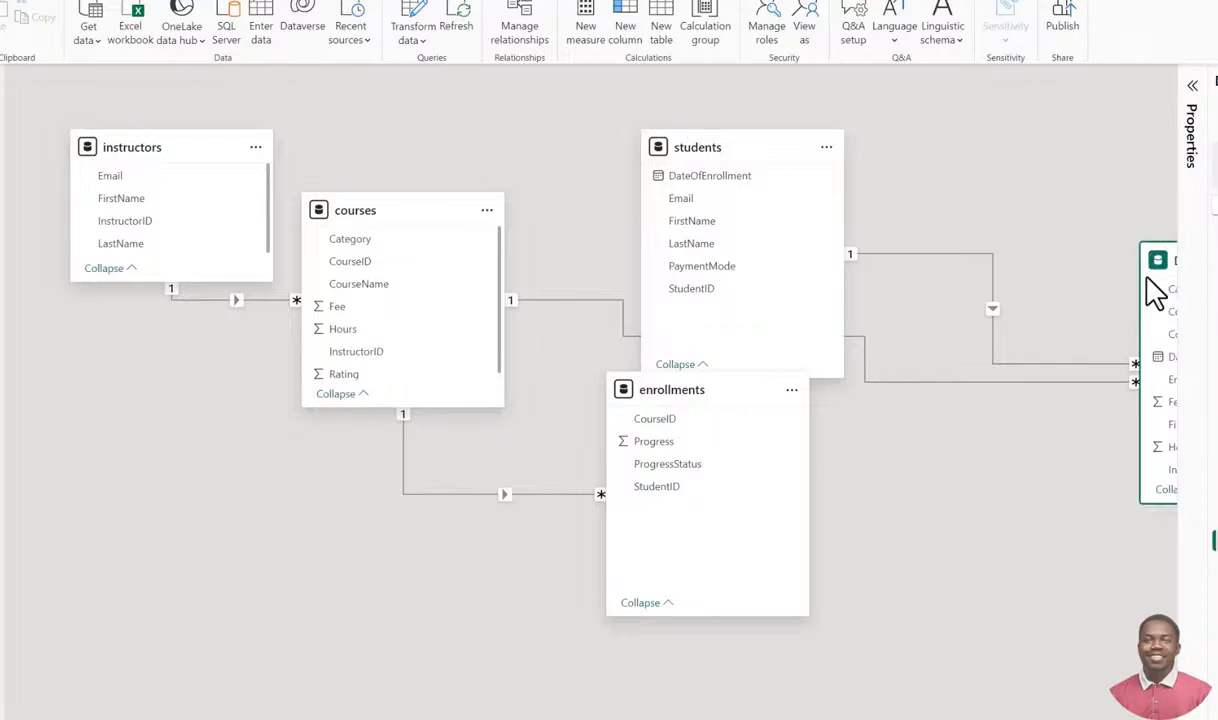
{"action": "left_click_drag", "start_coordinate": [1158, 285], "coordinate": [322, 565]}
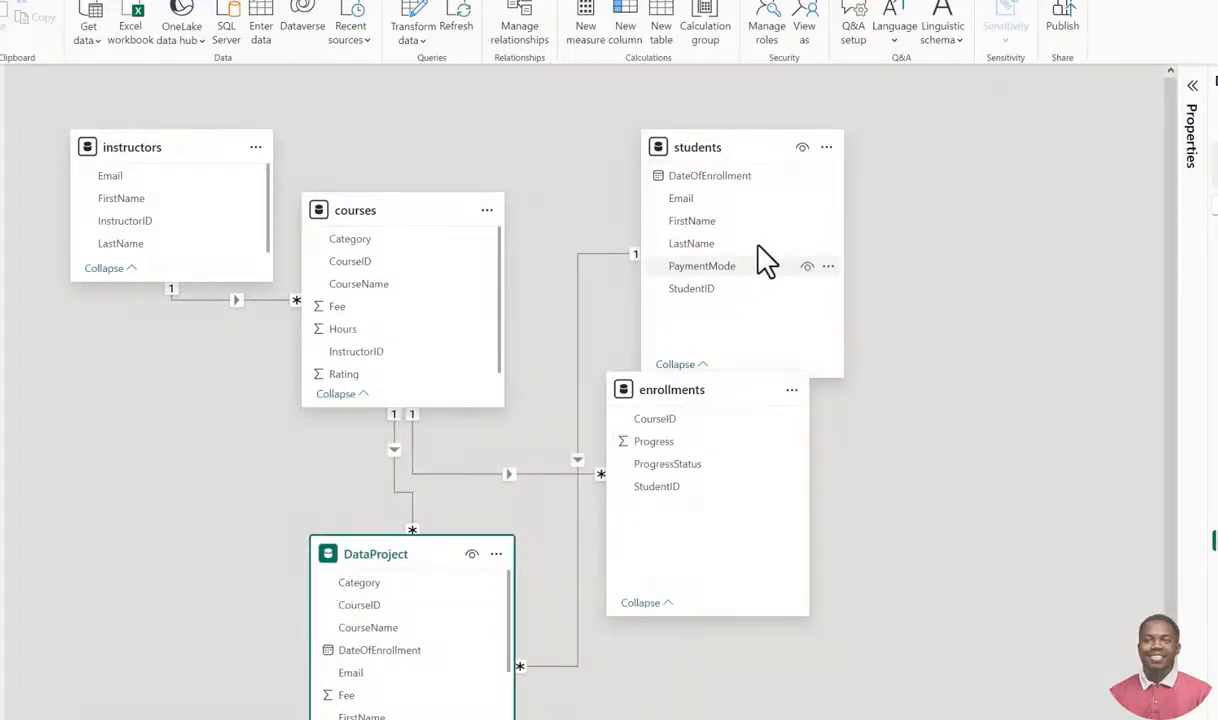
{"action": "left_click_drag", "start_coordinate": [740, 158], "coordinate": [1057, 150]}
{"action": "left_click_drag", "start_coordinate": [712, 385], "coordinate": [820, 195]}
{"action": "left_click_drag", "start_coordinate": [413, 200], "coordinate": [573, 140]}
{"action": "left_click_drag", "start_coordinate": [421, 571], "coordinate": [642, 478]}
{"action": "left_click_drag", "start_coordinate": [578, 160], "coordinate": [340, 509]}
{"action": "left_click_drag", "start_coordinate": [663, 495], "coordinate": [642, 467]}
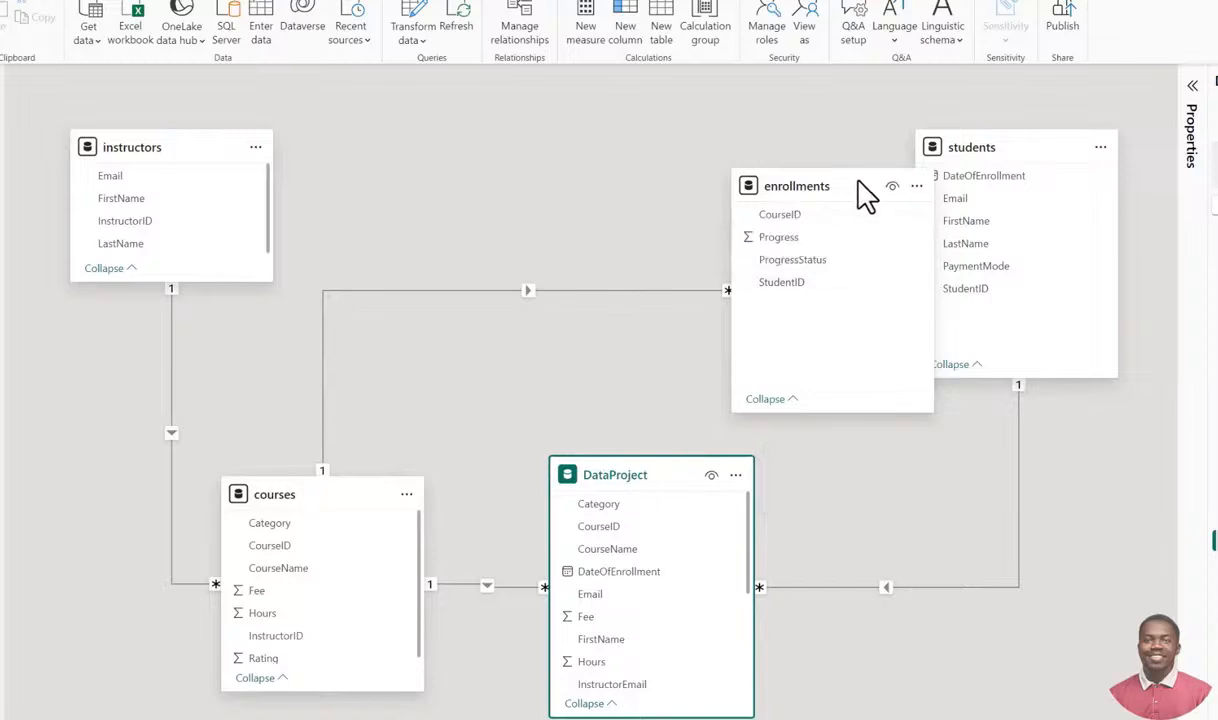
{"action": "left_click_drag", "start_coordinate": [843, 196], "coordinate": [652, 136]}
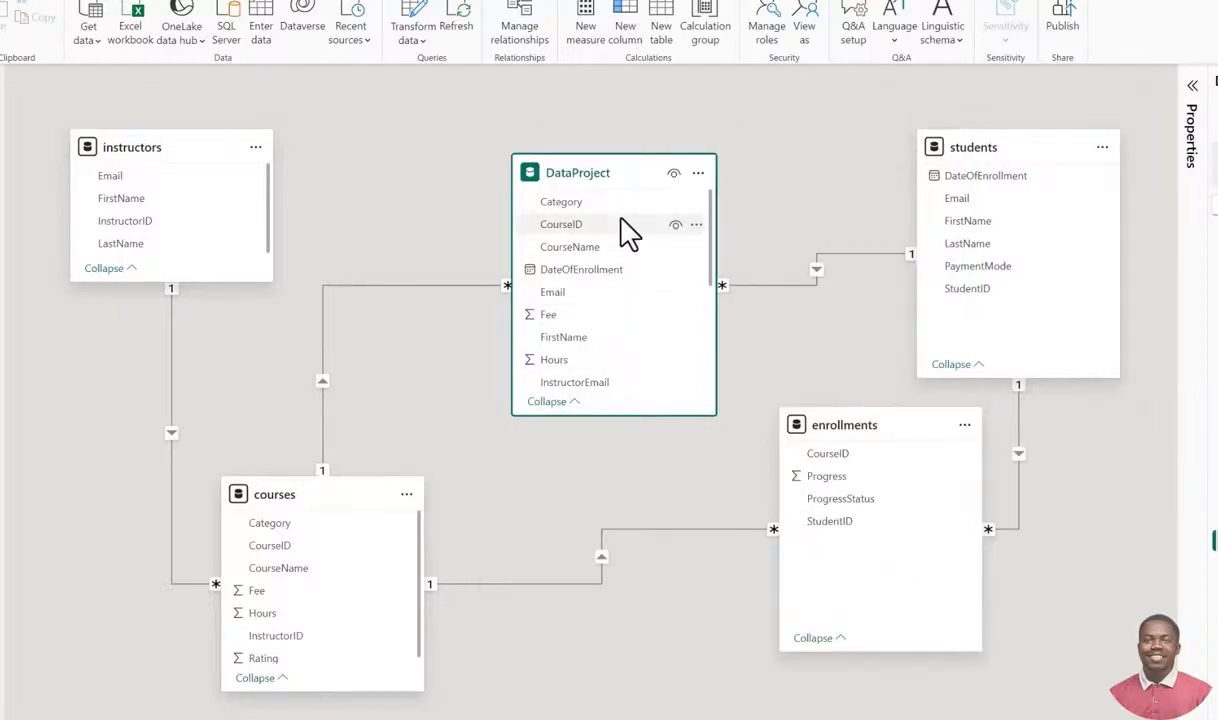
Trace the relationships among instructors, courses, DataProject, enrollments and students, checking the key fields that link them.
{"action": "left_click", "coordinate": [436, 286]}
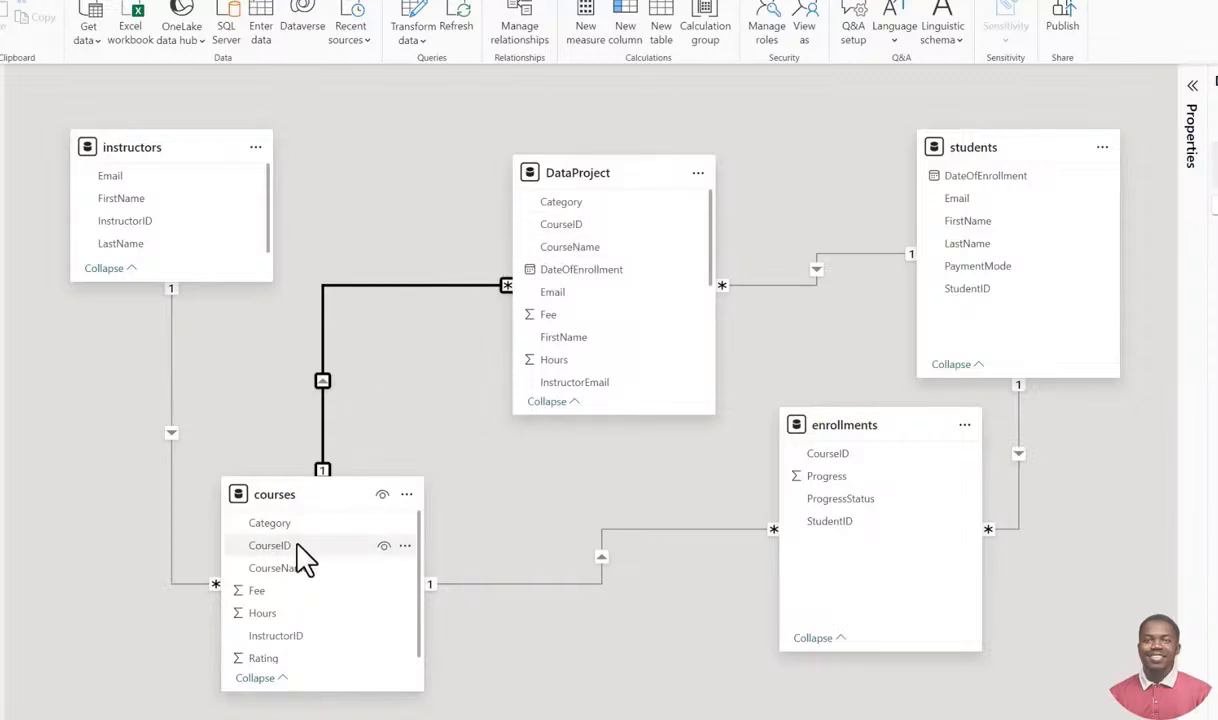
{"action": "left_click", "coordinate": [171, 415]}
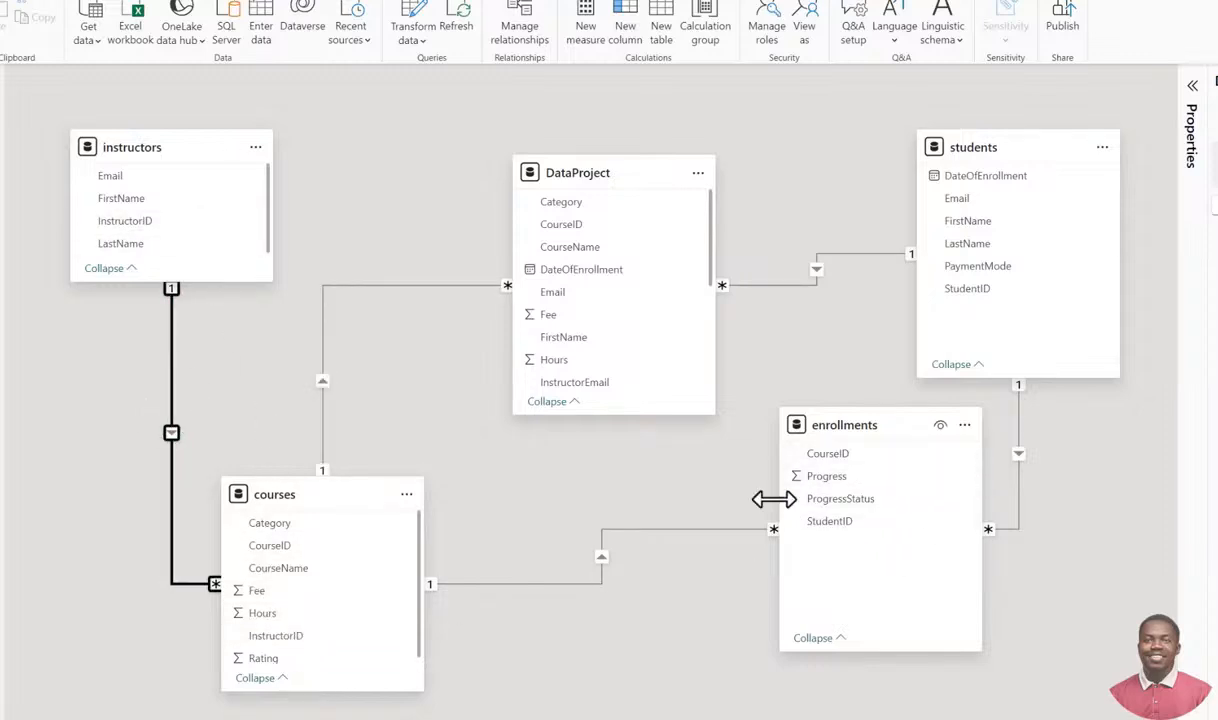
{"action": "left_click", "coordinate": [727, 543]}
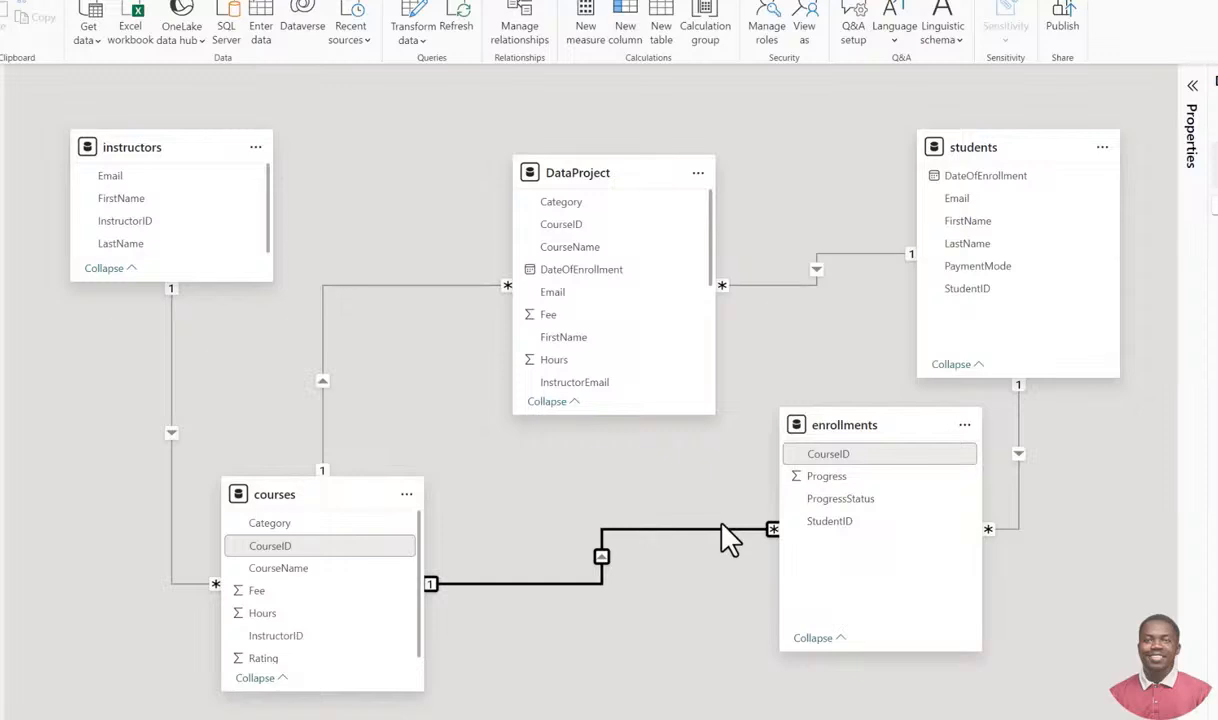
{"action": "left_click", "coordinate": [1019, 517]}
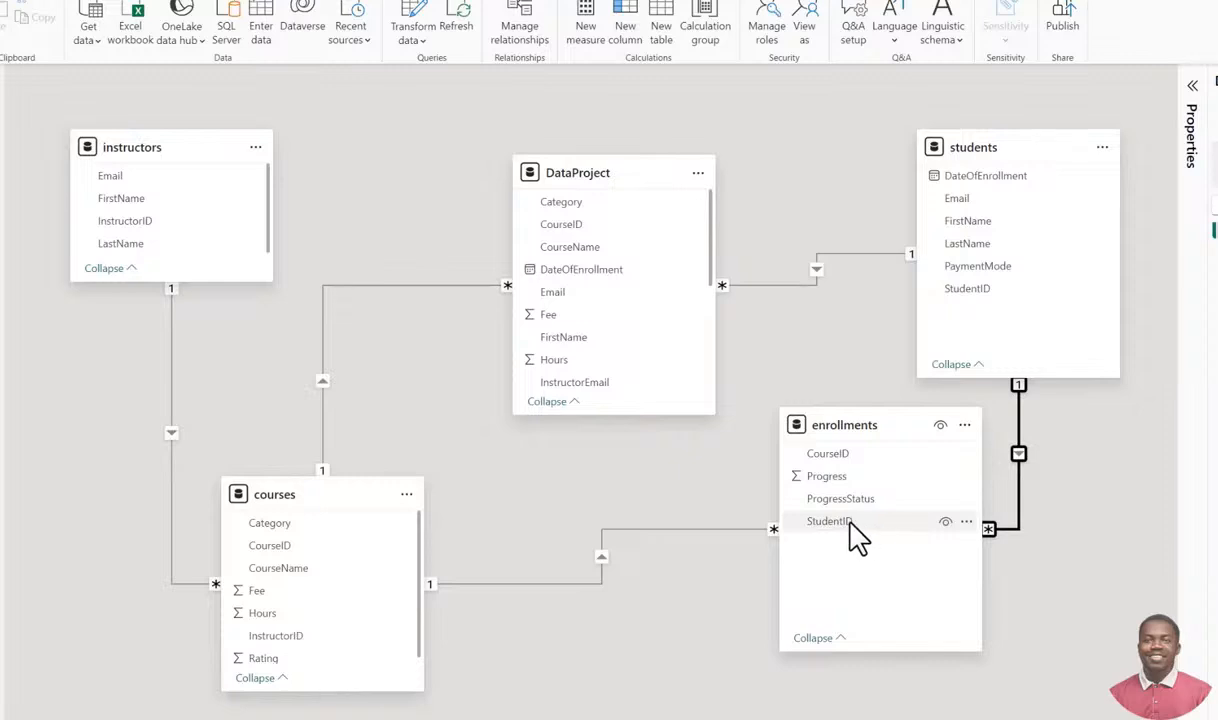
{"action": "left_click", "coordinate": [853, 258]}
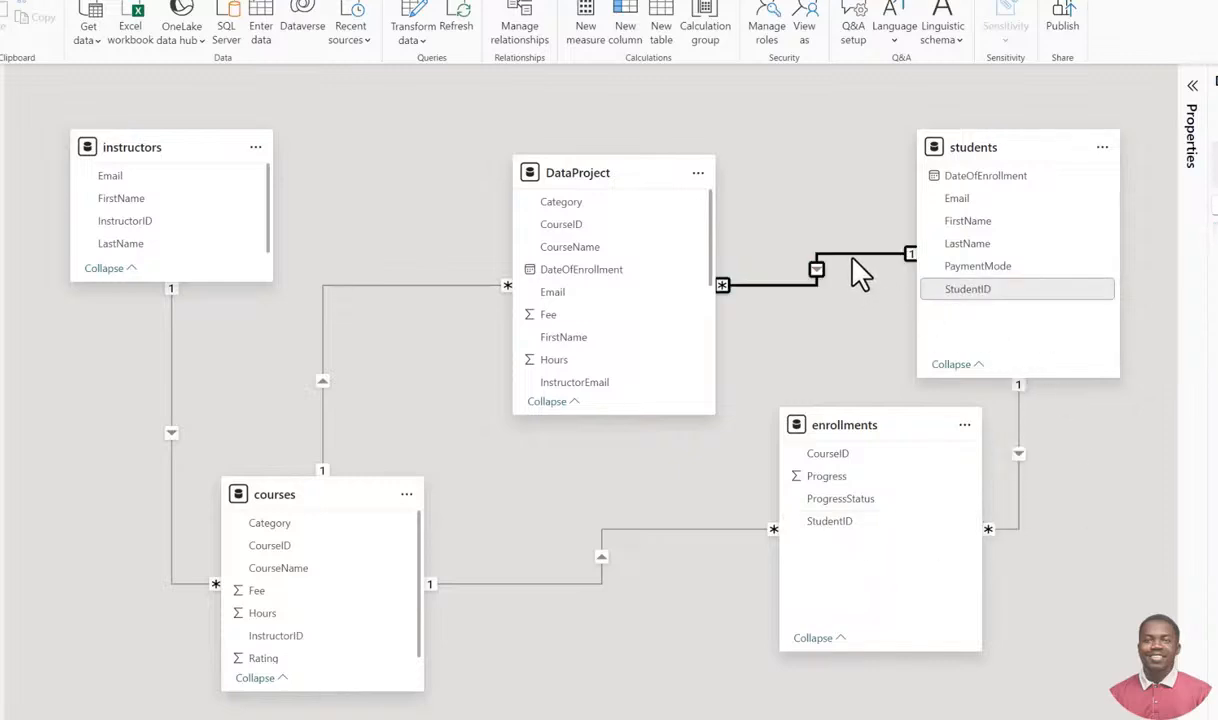
{"action": "scroll", "coordinate": [665, 320], "scroll_direction": "down", "scroll_amount": 3}
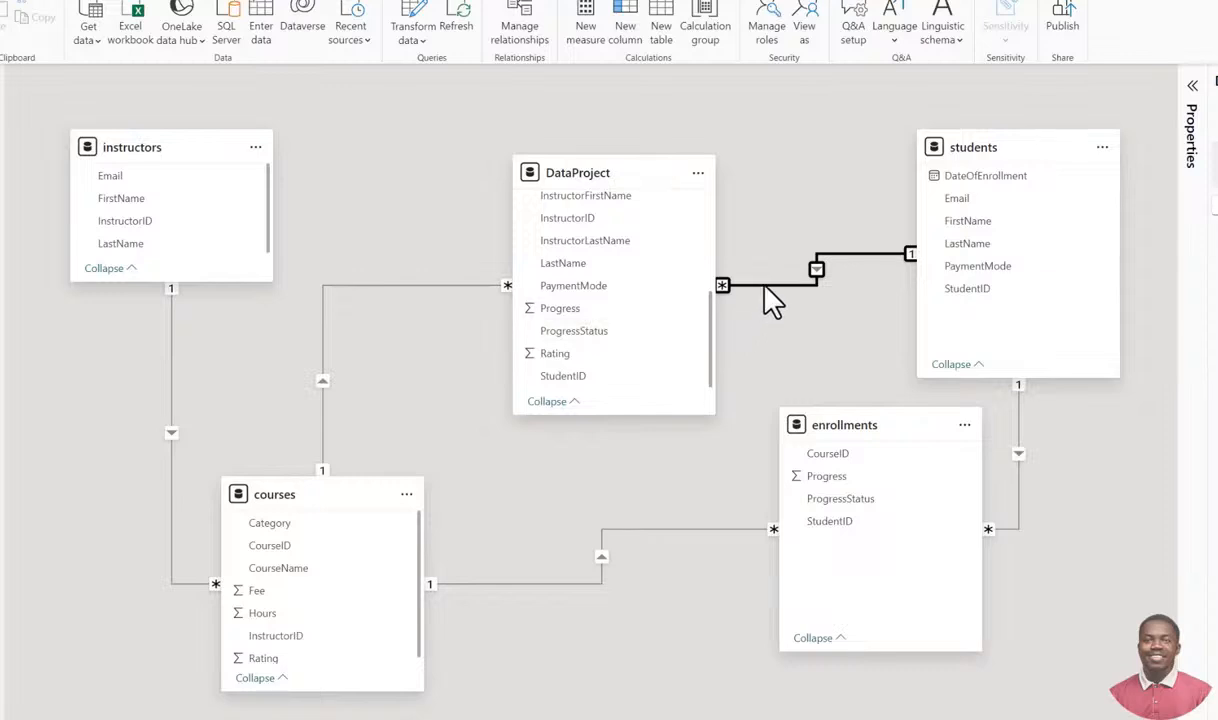
{"action": "left_click", "coordinate": [790, 176]}
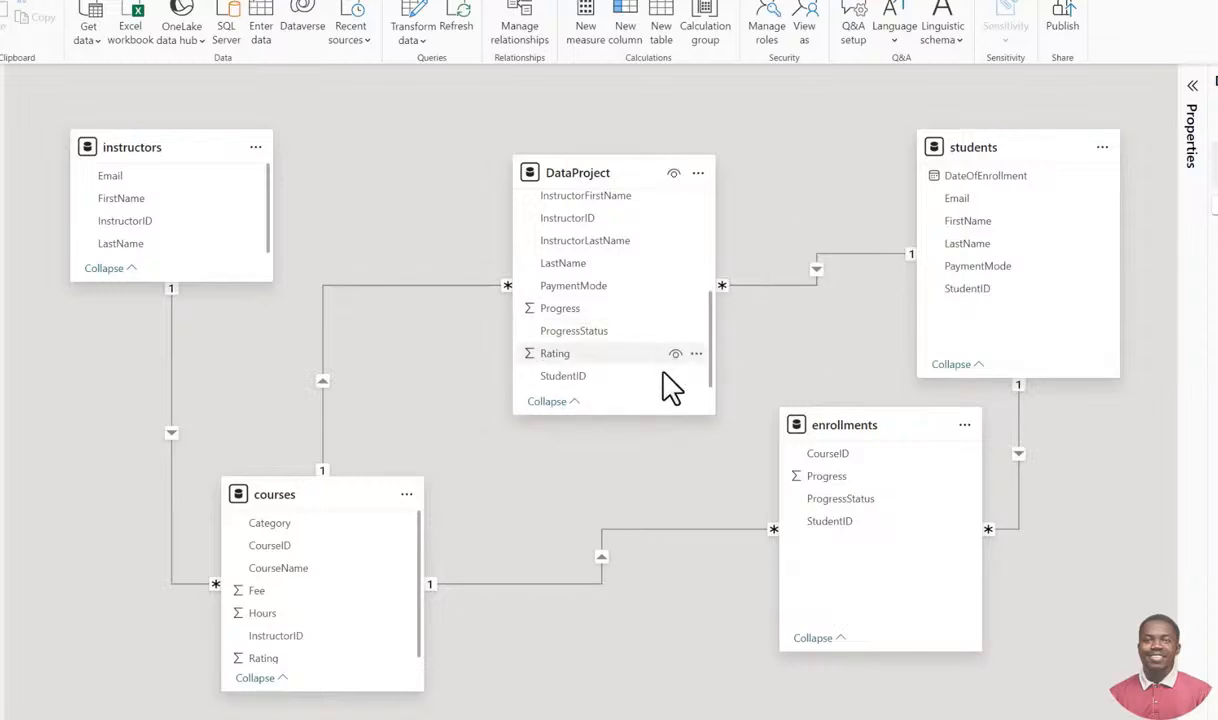
Inspect the relationship settings between DataProject and students, including its key column, cardinality and filter direction, without changing them.
{"action": "left_click", "coordinate": [805, 285]}
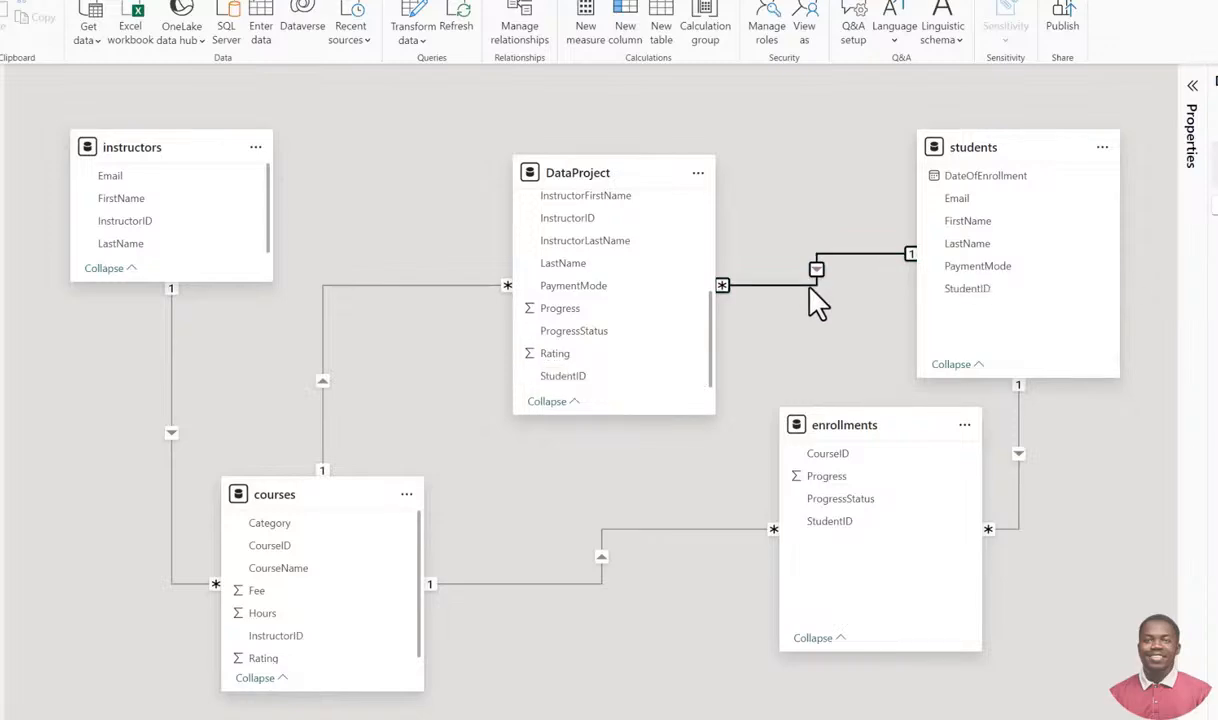
{"action": "double_click", "coordinate": [810, 287]}
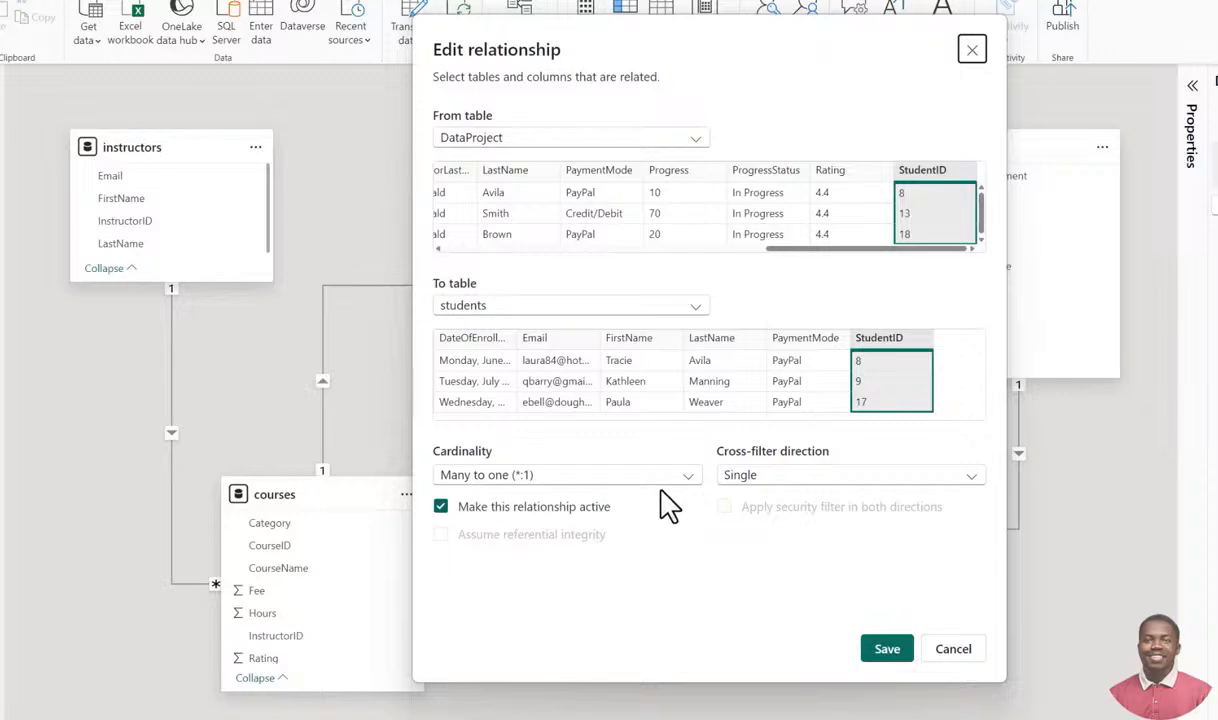
{"action": "mouse_move", "coordinate": [731, 50]}
{"action": "left_mouse_down"}
{"action": "mouse_move", "coordinate": [634, 43]}
{"action": "mouse_move", "coordinate": [437, 97]}
{"action": "mouse_move", "coordinate": [315, 90]}
{"action": "mouse_move", "coordinate": [631, 109]}
{"action": "mouse_move", "coordinate": [713, 59]}
{"action": "left_mouse_up"}
{"action": "left_click", "coordinate": [955, 62]}
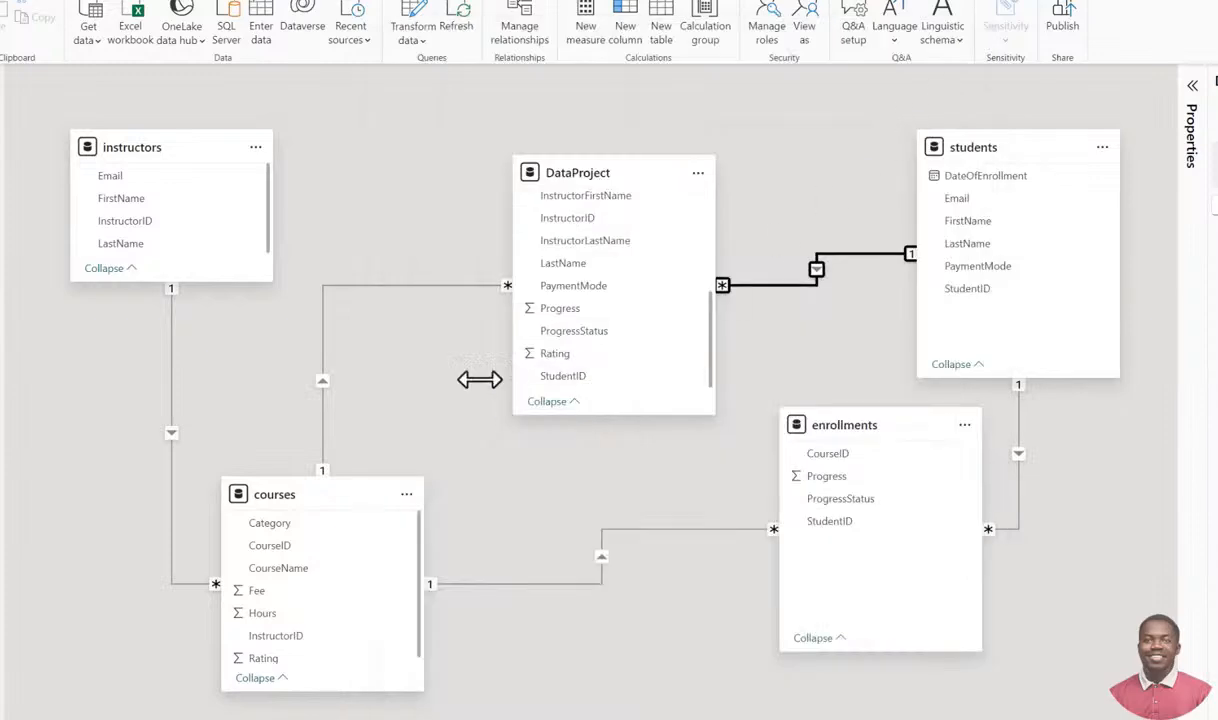
Inspect the relationship settings between DataProject and courses and save them as they are.
{"action": "left_click", "coordinate": [358, 285]}
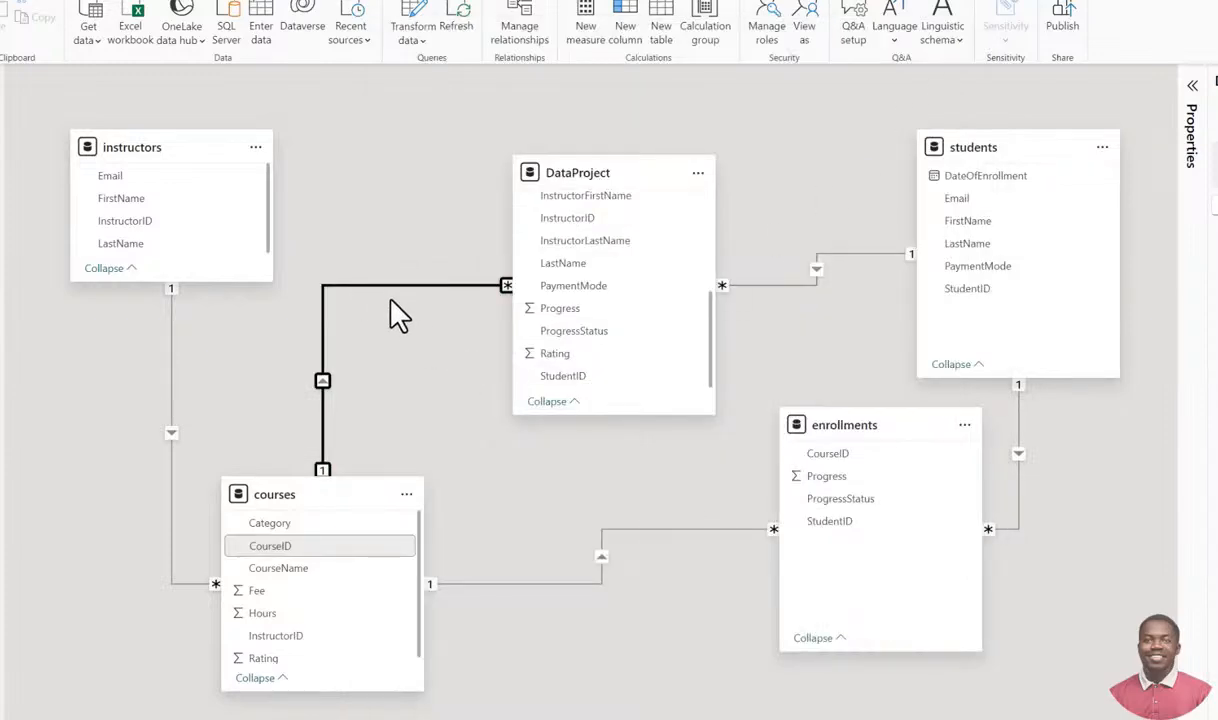
{"action": "double_click", "coordinate": [392, 288]}
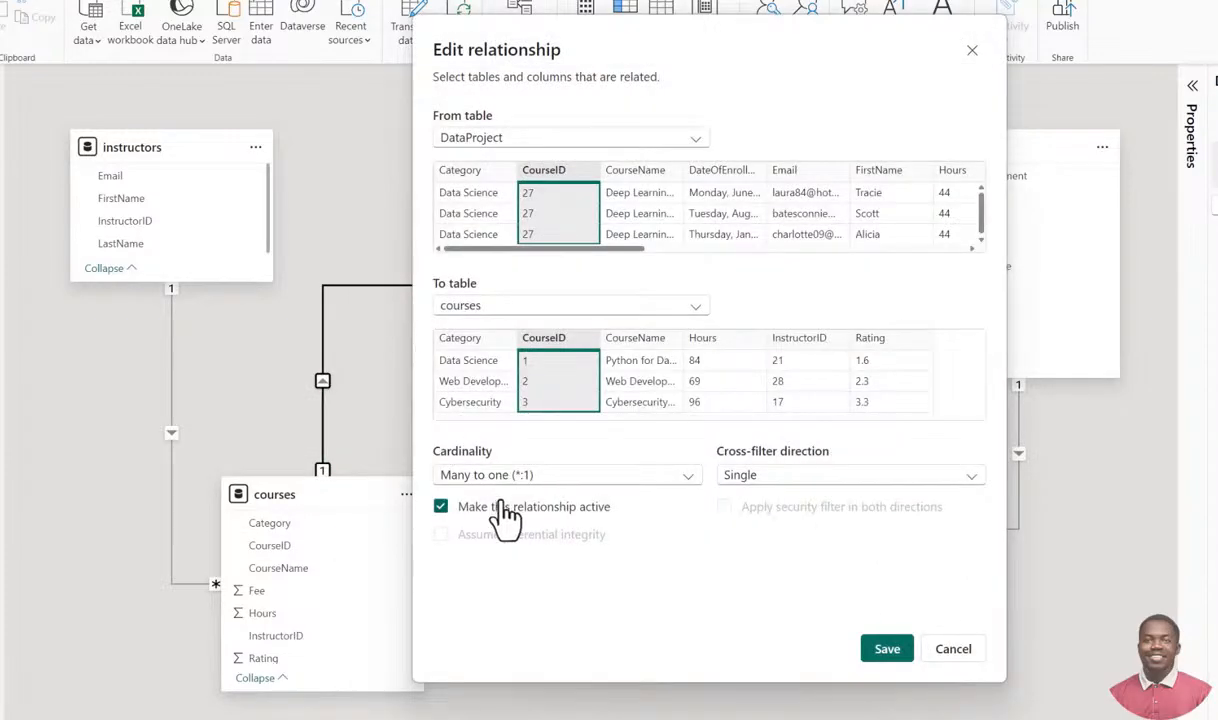
{"action": "left_click", "coordinate": [910, 649]}
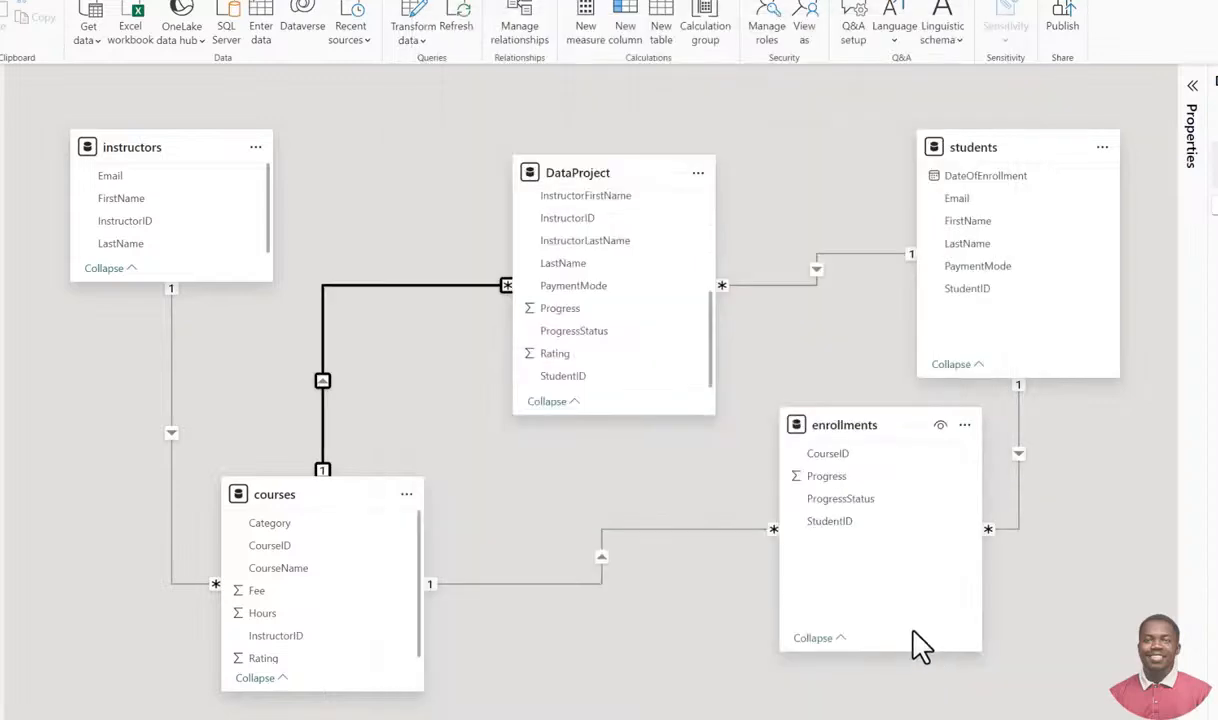
Inspect the enrollments–courses and courses–instructors relationship settings, cancelling out of each without changes.
{"action": "left_click", "coordinate": [717, 528]}
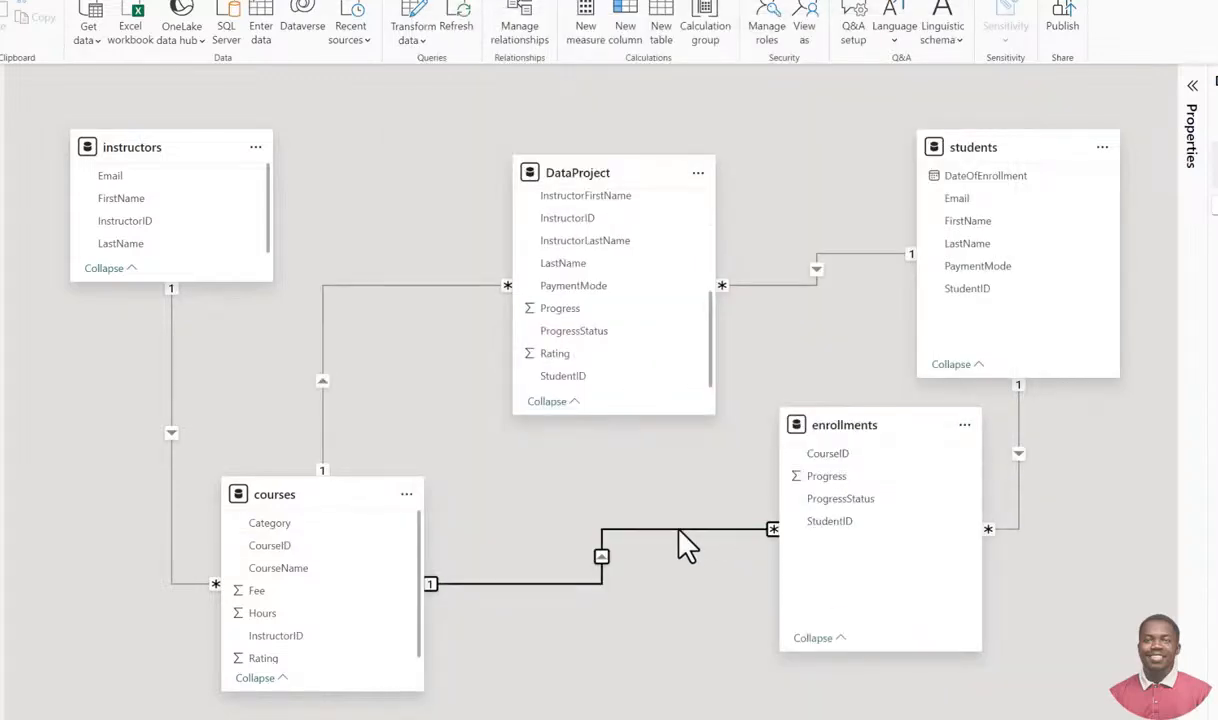
{"action": "double_click", "coordinate": [679, 529]}
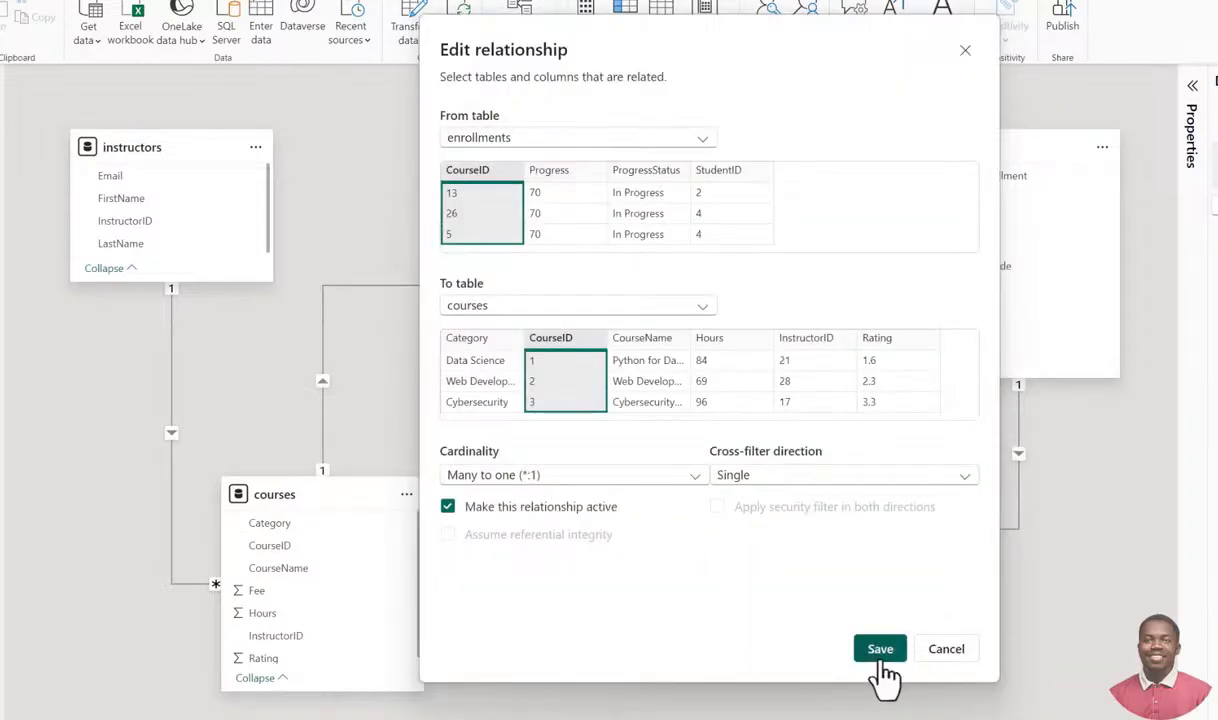
{"action": "left_click", "coordinate": [940, 652]}
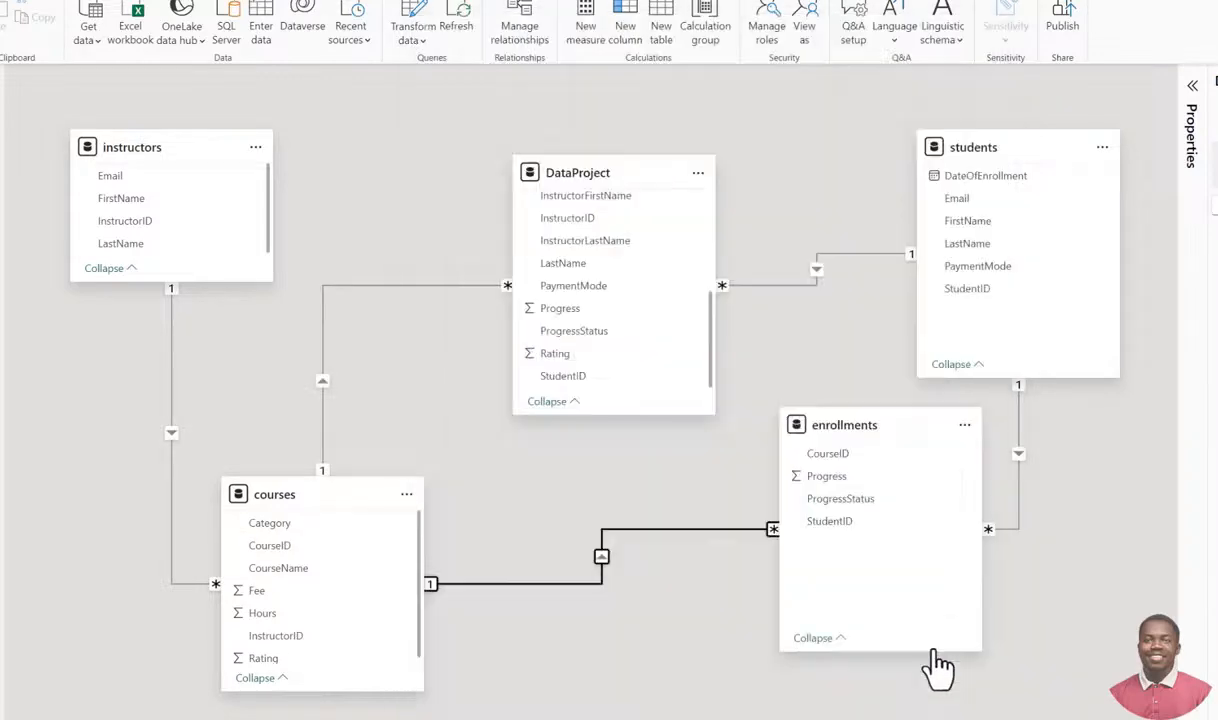
{"action": "left_click", "coordinate": [171, 420]}
{"action": "double_click", "coordinate": [171, 420]}
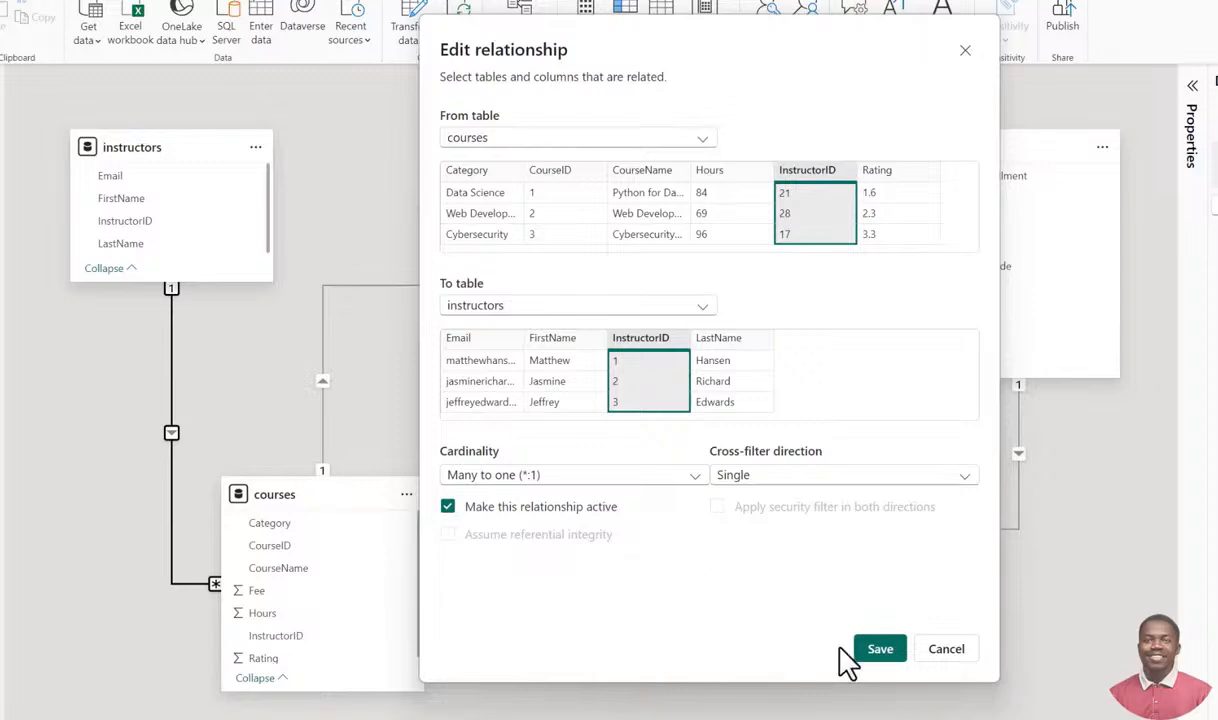
{"action": "left_click", "coordinate": [945, 651]}
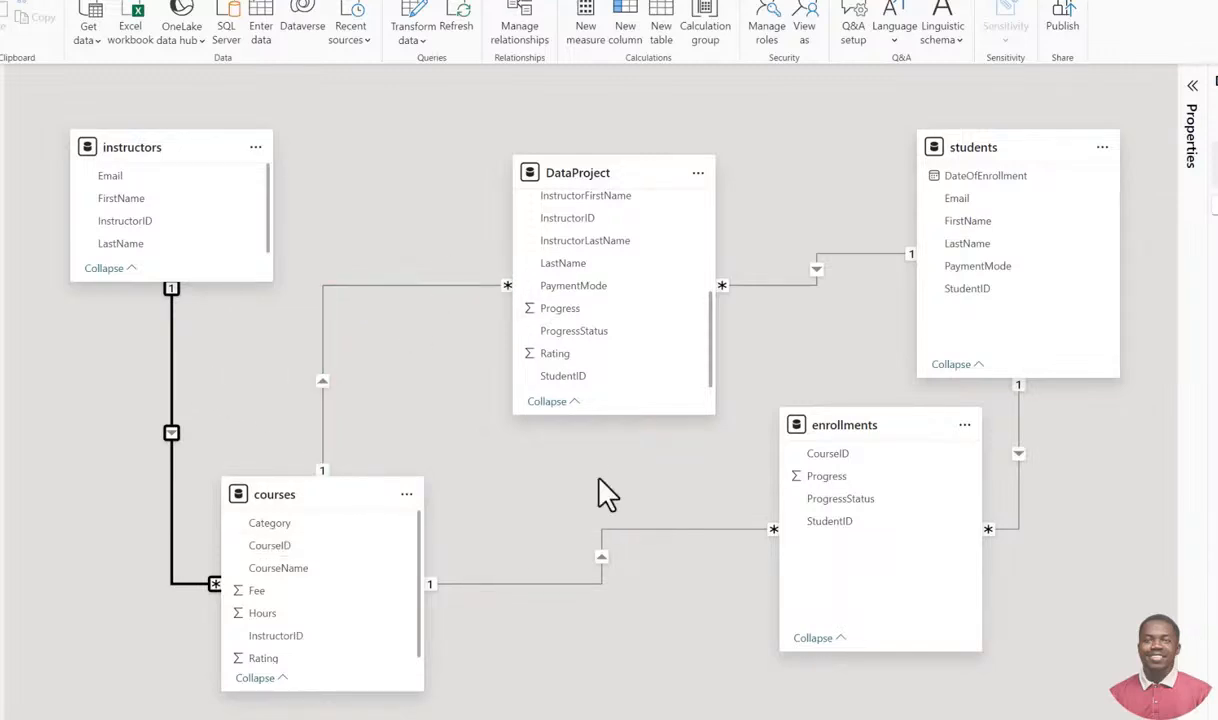
Lower the enrollments and DataProject tables slightly in the model diagram to even out the layout.
{"action": "left_click_drag", "start_coordinate": [857, 427], "coordinate": [817, 496]}
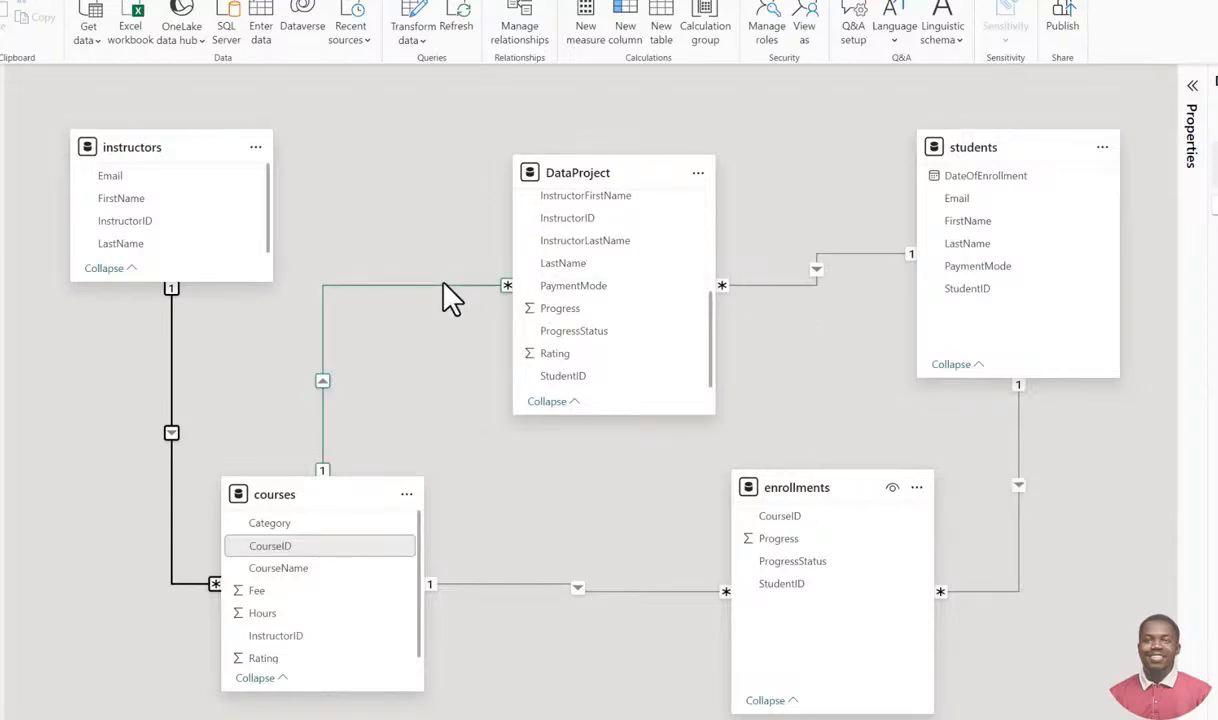
{"action": "left_click_drag", "start_coordinate": [593, 170], "coordinate": [586, 212]}
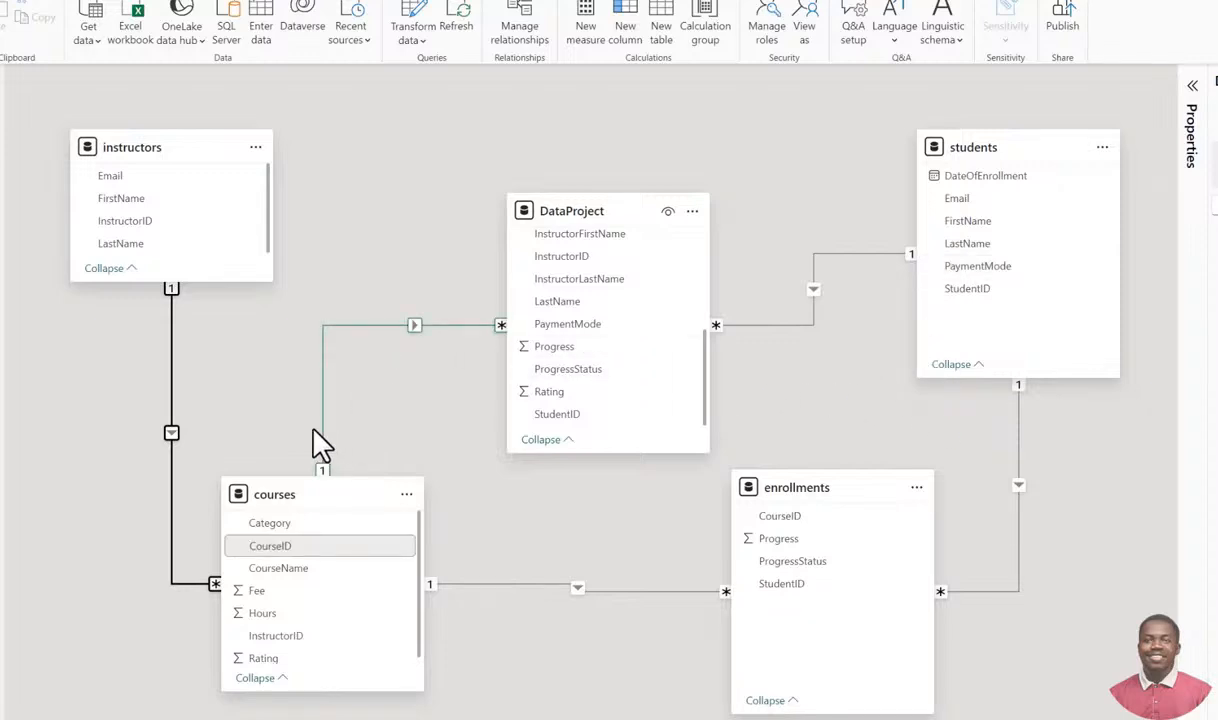
Delete the relationship between the instructors and courses tables.
{"action": "left_click", "coordinate": [171, 424]}
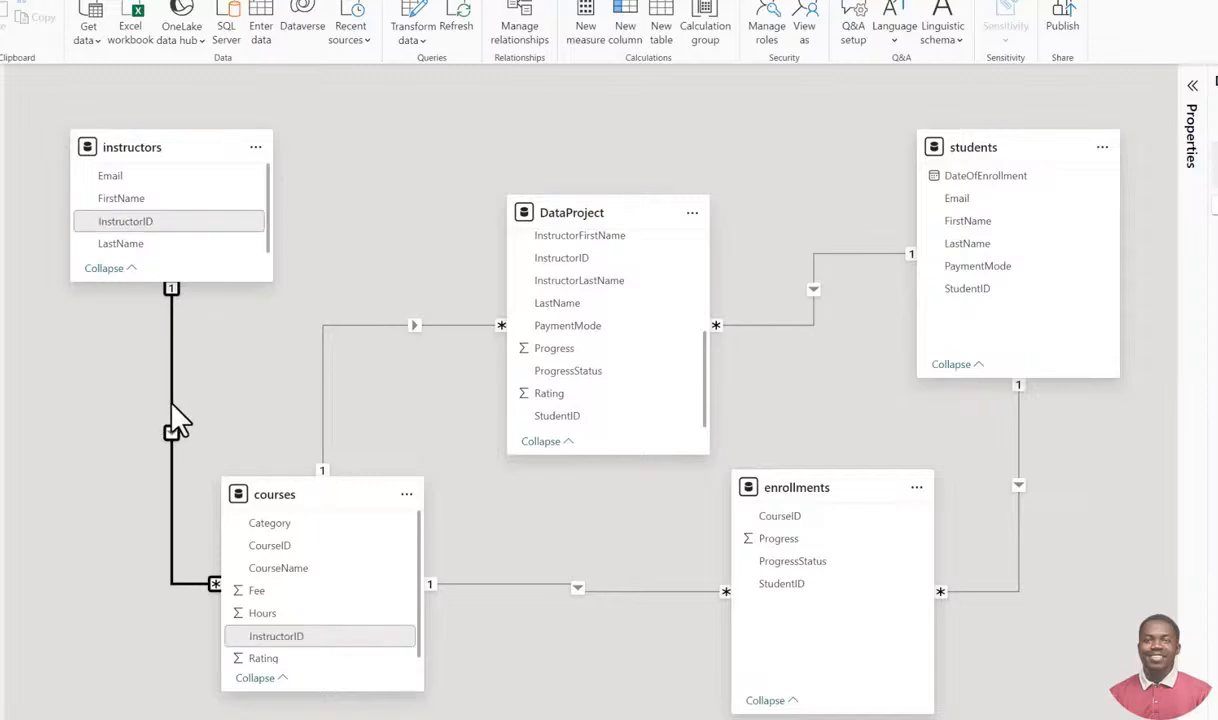
{"action": "right_click", "coordinate": [172, 422]}
{"action": "left_click", "coordinate": [215, 392]}
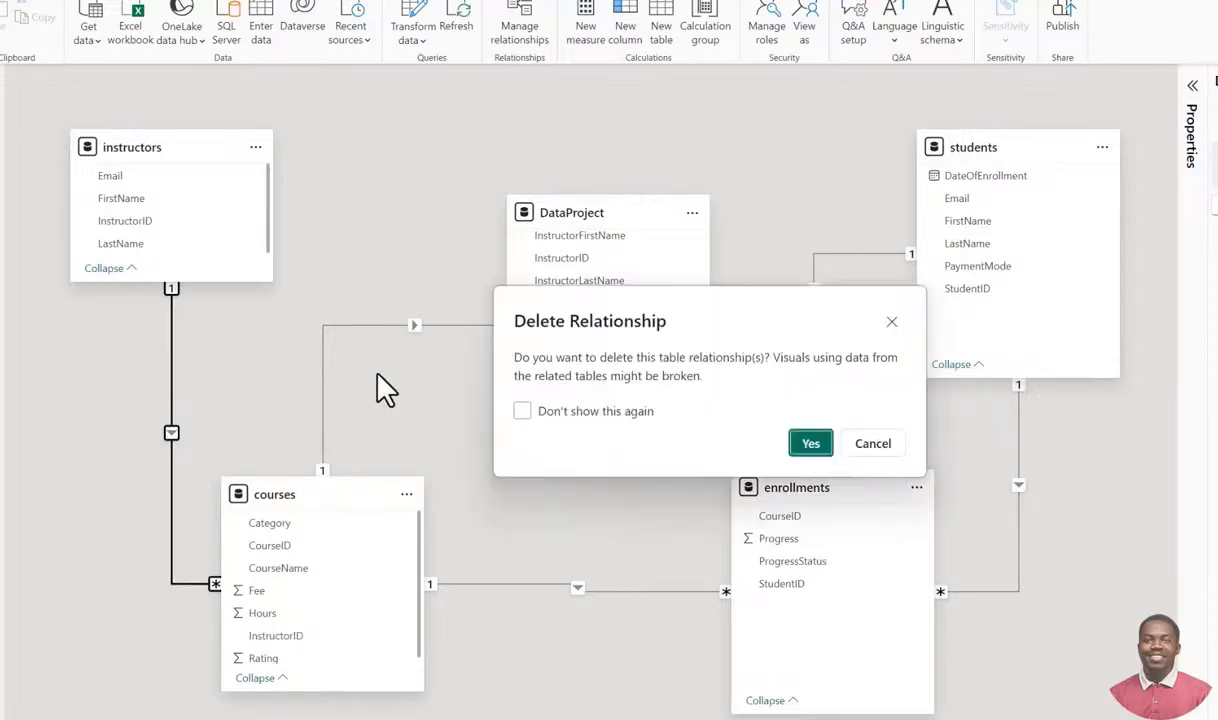
{"action": "left_click", "coordinate": [808, 447]}
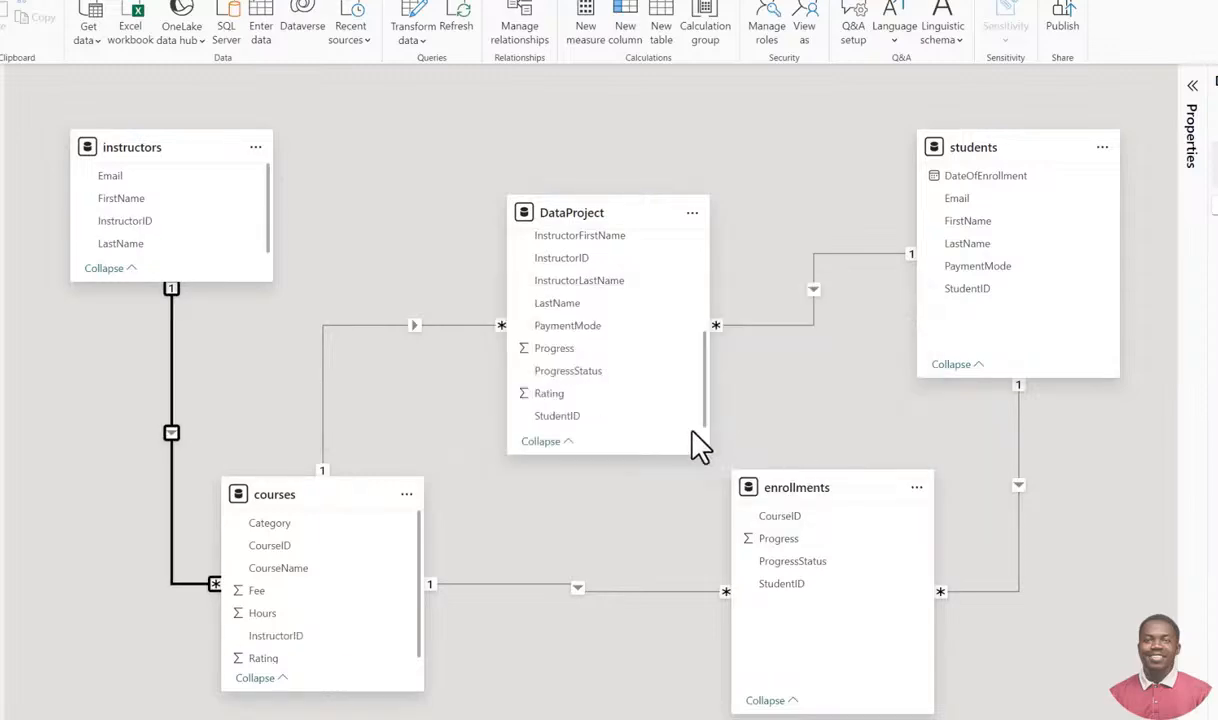
Delete the relationship between the courses and DataProject tables.
{"action": "left_click", "coordinate": [372, 325]}
{"action": "right_click", "coordinate": [373, 326]}
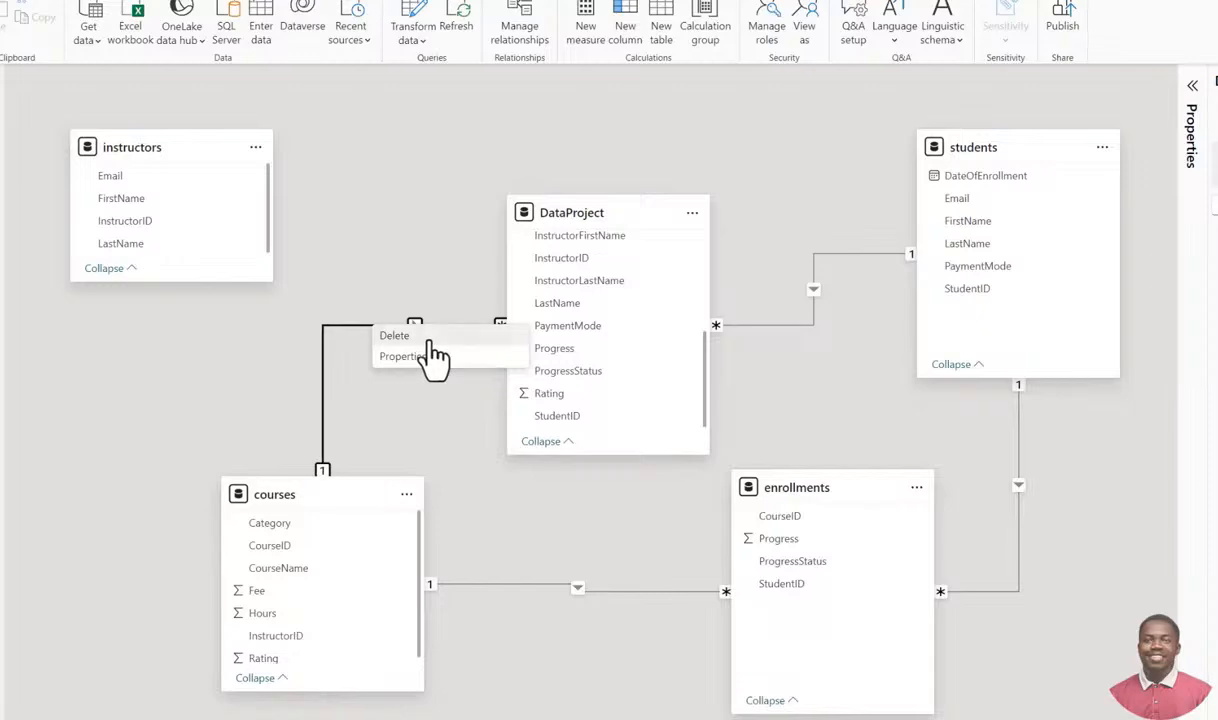
{"action": "left_click", "coordinate": [429, 338]}
{"action": "left_click", "coordinate": [808, 446]}
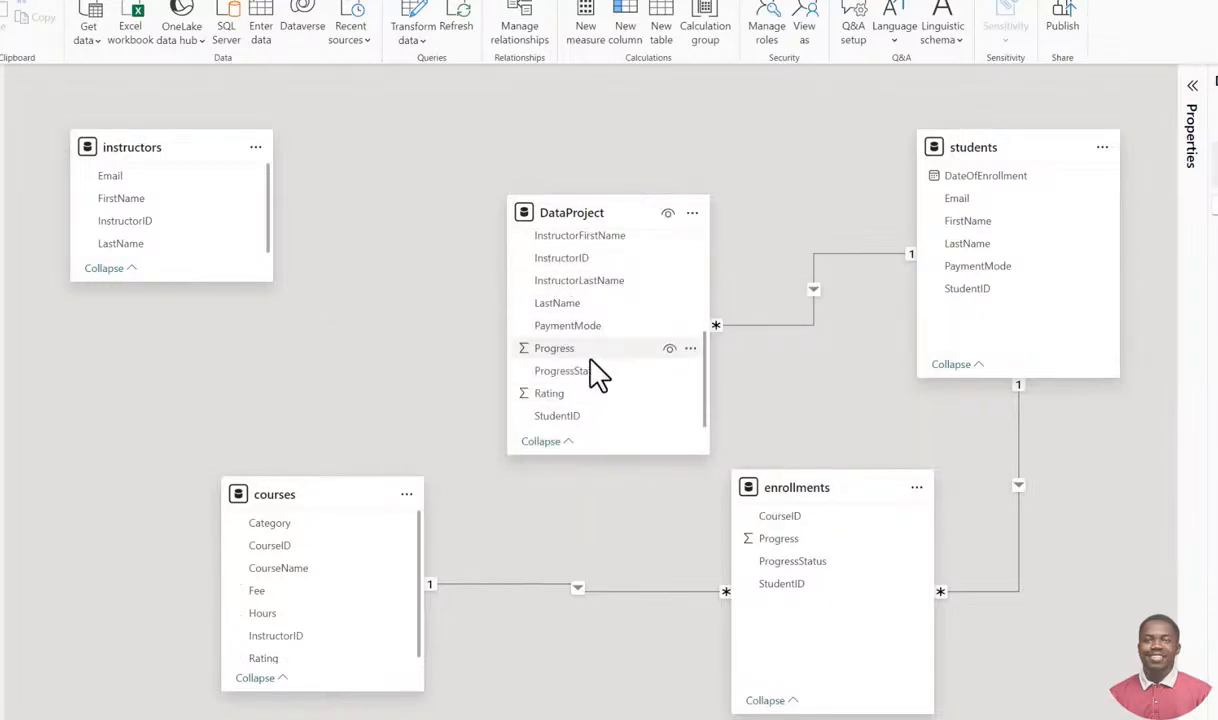
Delete the relationship between the DataProject and students tables.
{"action": "scroll", "coordinate": [585, 299], "scroll_direction": "up", "scroll_amount": 4}
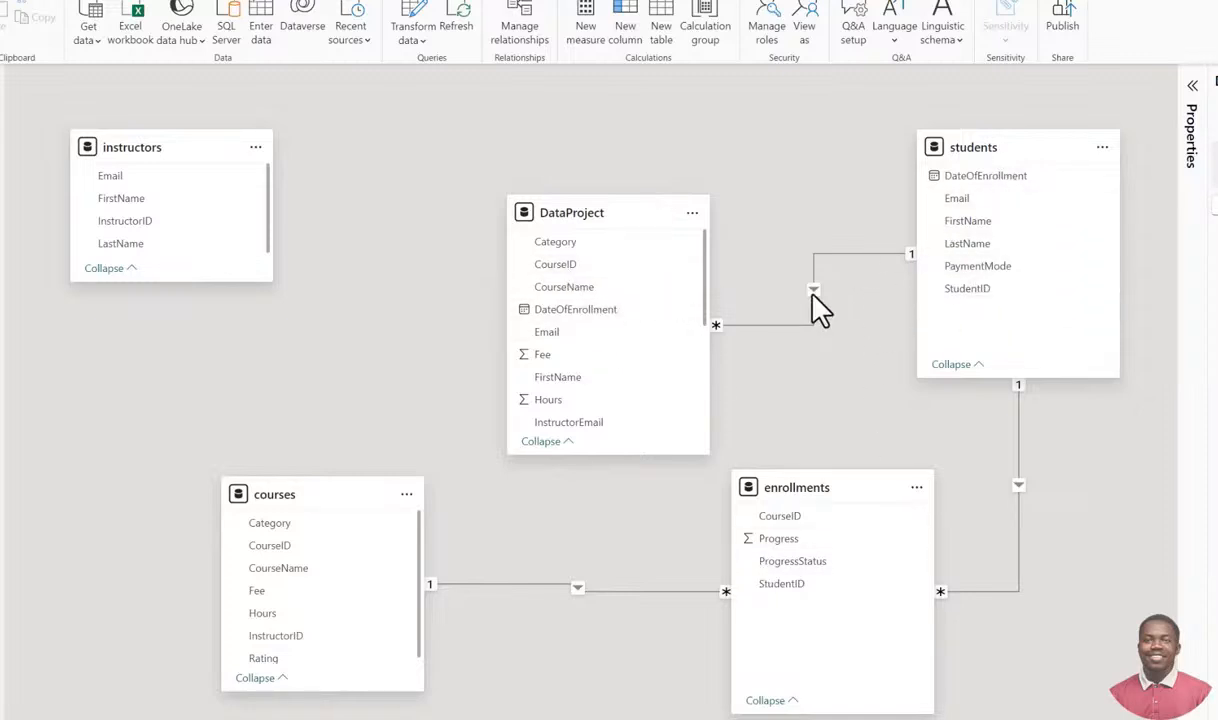
{"action": "left_click", "coordinate": [812, 325]}
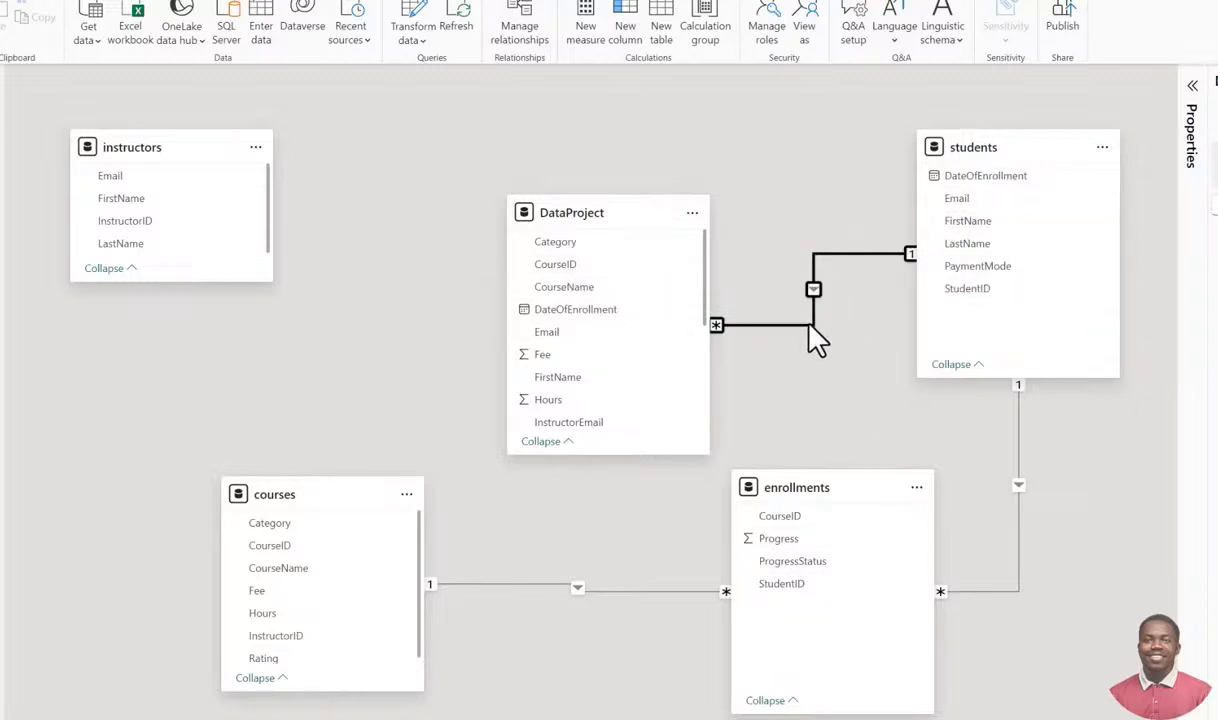
{"action": "right_click", "coordinate": [810, 324]}
{"action": "left_click", "coordinate": [833, 333]}
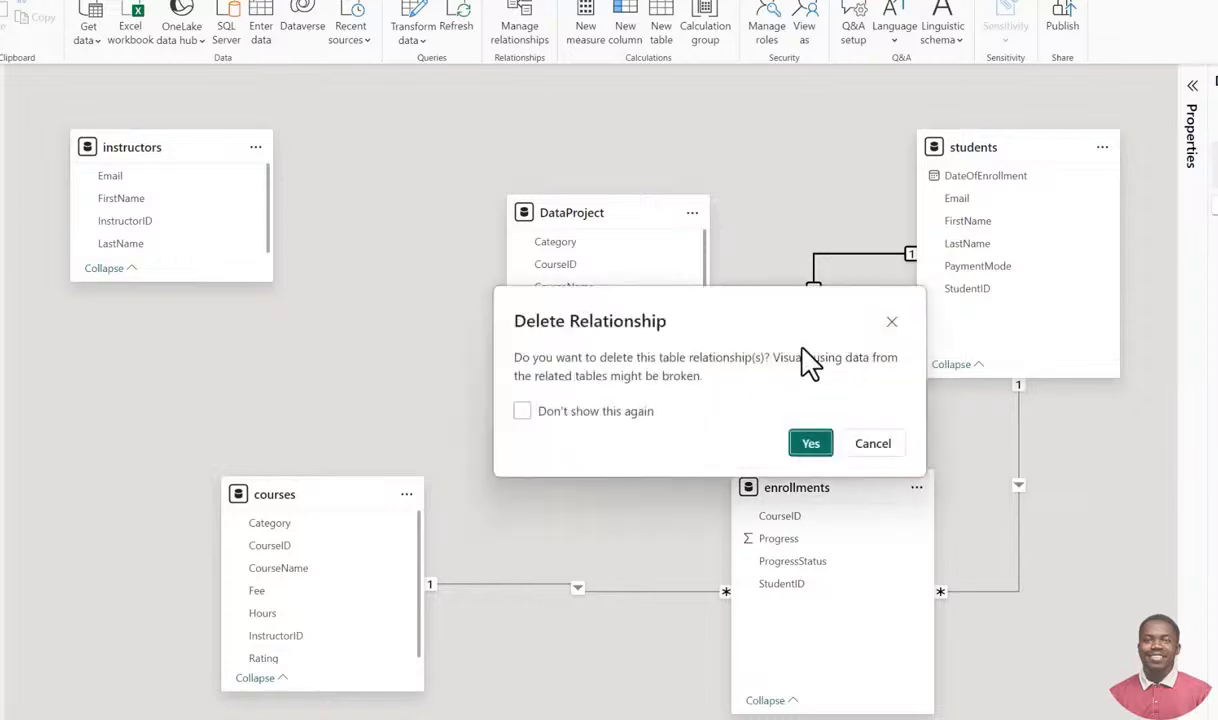
{"action": "left_click", "coordinate": [811, 446]}
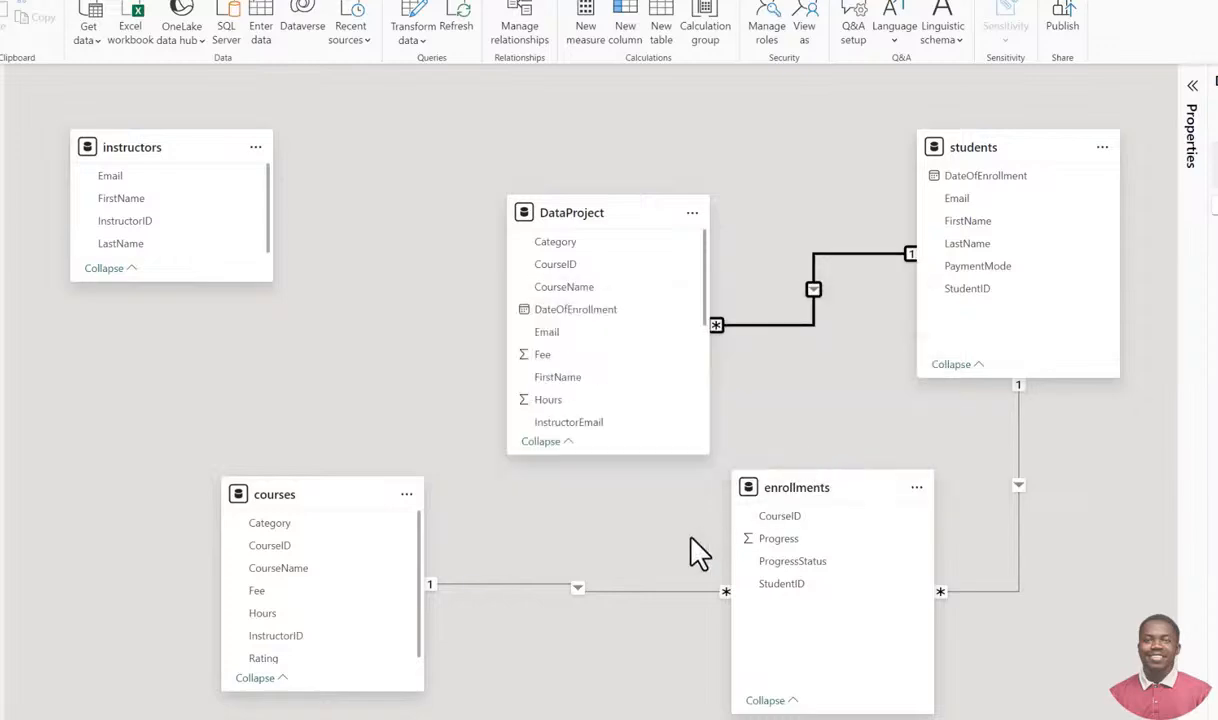
Delete the relationship between the courses and enrollments tables.
{"action": "left_click", "coordinate": [631, 592]}
{"action": "right_click", "coordinate": [633, 591]}
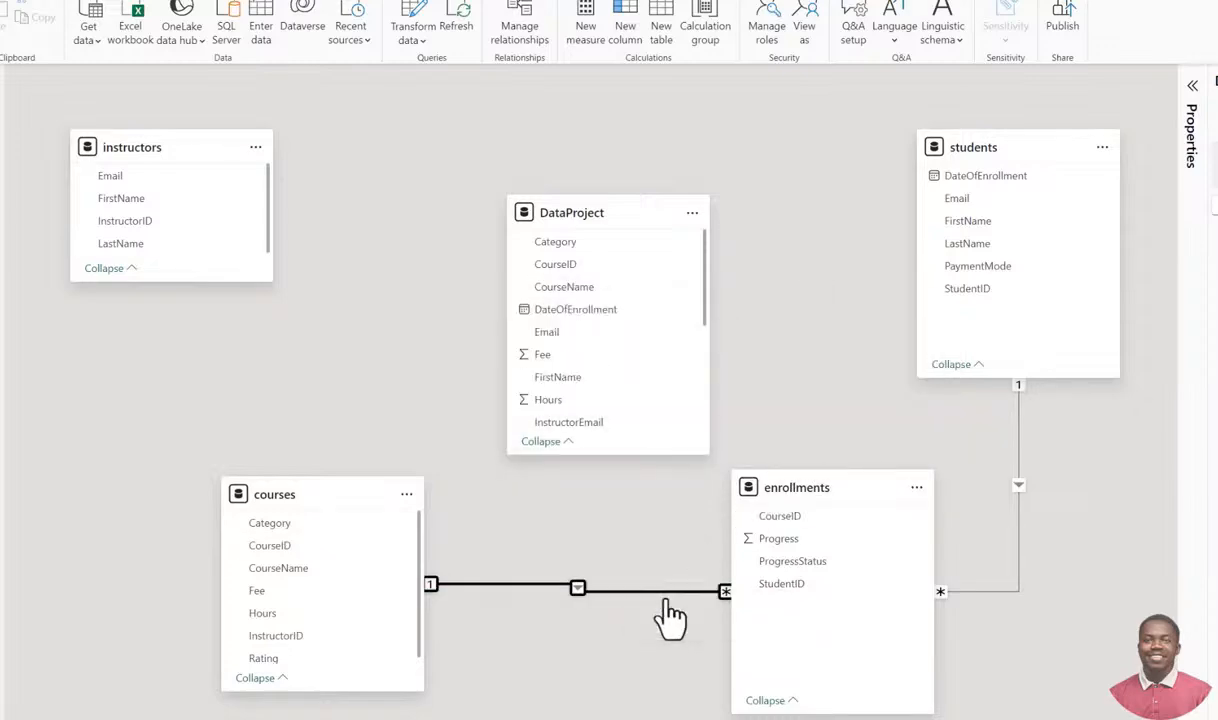
{"action": "left_click", "coordinate": [664, 601]}
{"action": "left_click", "coordinate": [805, 445]}
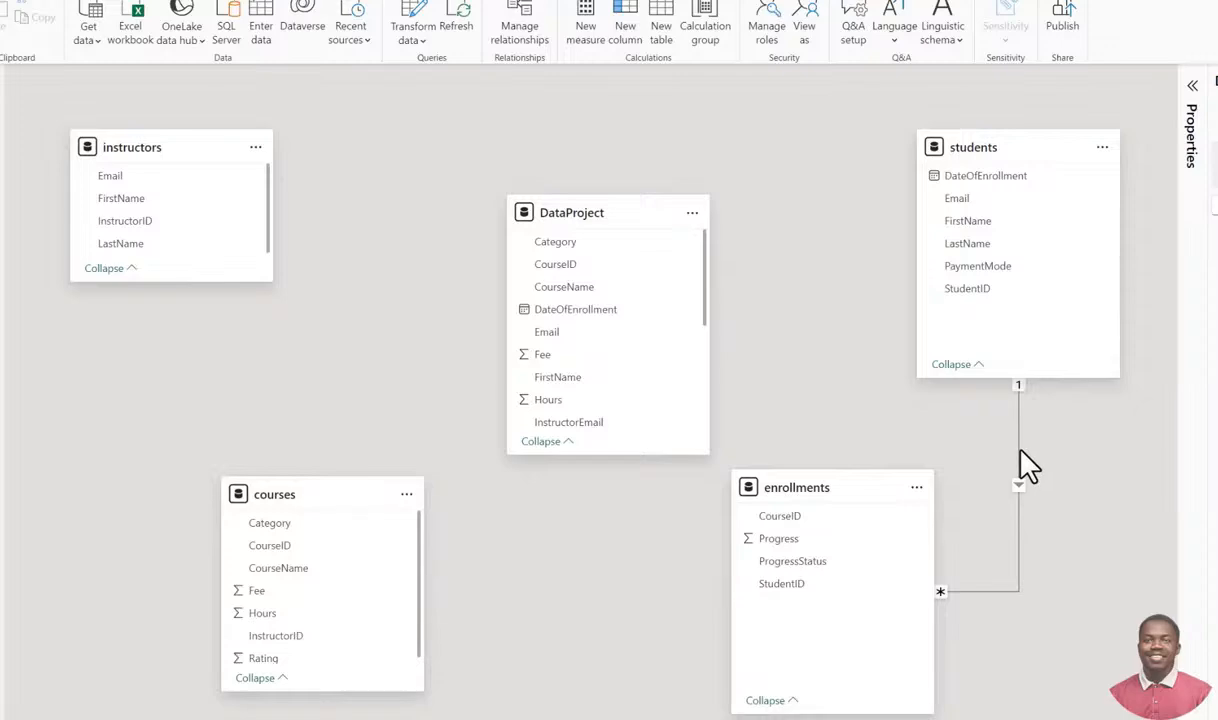
Delete the relationship between the students and enrollments tables.
{"action": "left_click", "coordinate": [1019, 462]}
{"action": "right_click", "coordinate": [1019, 448]}
{"action": "left_click", "coordinate": [1081, 457]}
{"action": "left_click", "coordinate": [812, 445]}
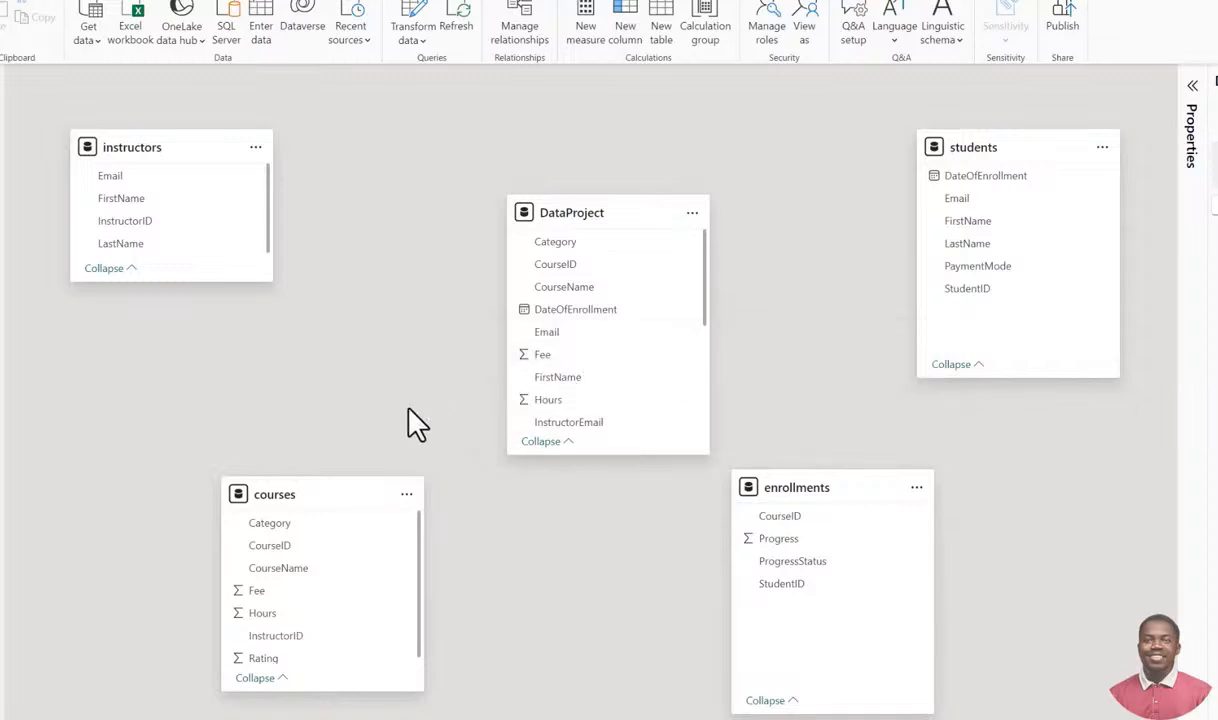
Move the courses and enrollments tables farther outward from DataProject and make the instructors table slightly taller.
{"action": "left_click_drag", "start_coordinate": [332, 503], "coordinate": [261, 498]}
{"action": "left_click_drag", "start_coordinate": [829, 489], "coordinate": [910, 494]}
{"action": "left_click_drag", "start_coordinate": [593, 215], "coordinate": [596, 222]}
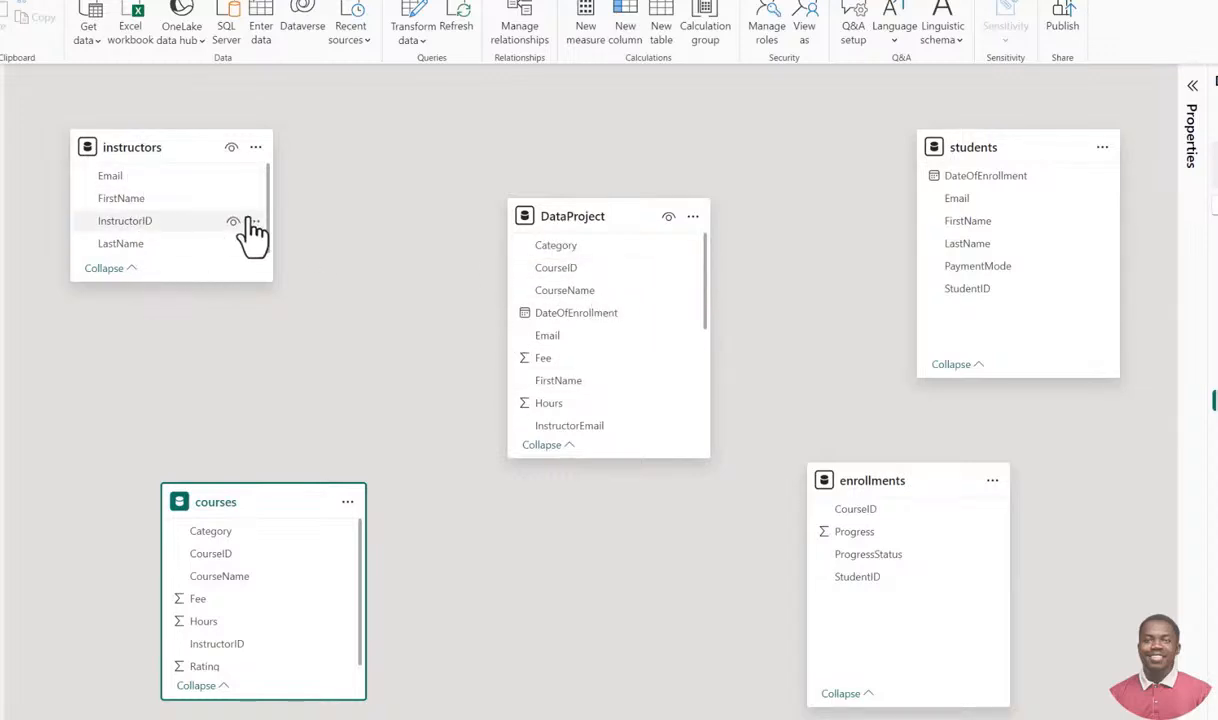
{"action": "scroll", "coordinate": [557, 367], "scroll_direction": "down", "scroll_amount": 5}
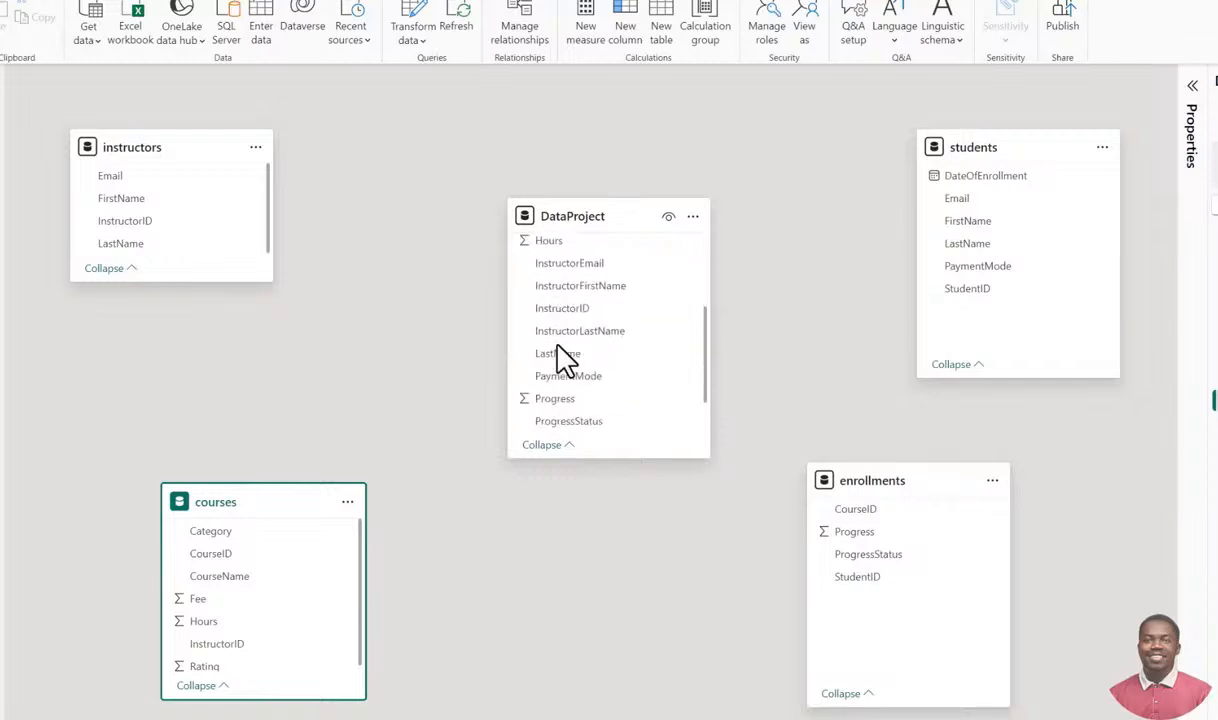
{"action": "scroll", "coordinate": [557, 345], "scroll_direction": "up", "scroll_amount": 5}
{"action": "scroll", "coordinate": [580, 330], "scroll_direction": "down", "scroll_amount": 5}
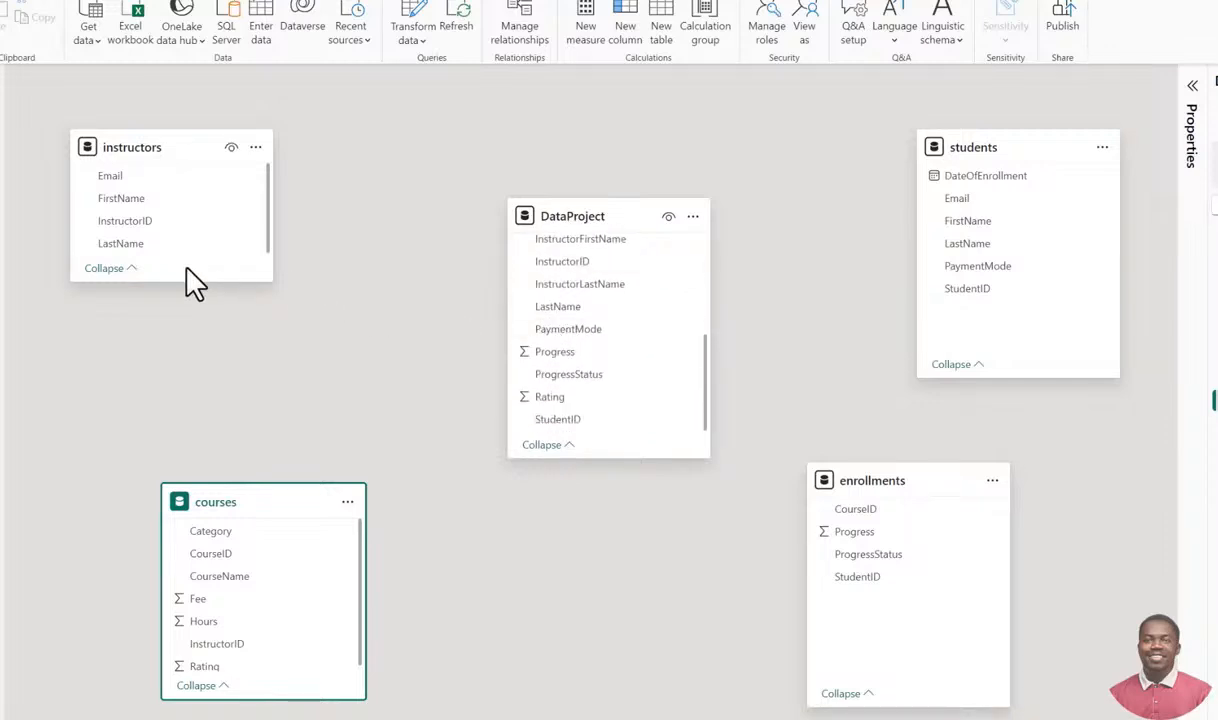
{"action": "left_click_drag", "start_coordinate": [184, 283], "coordinate": [185, 300]}
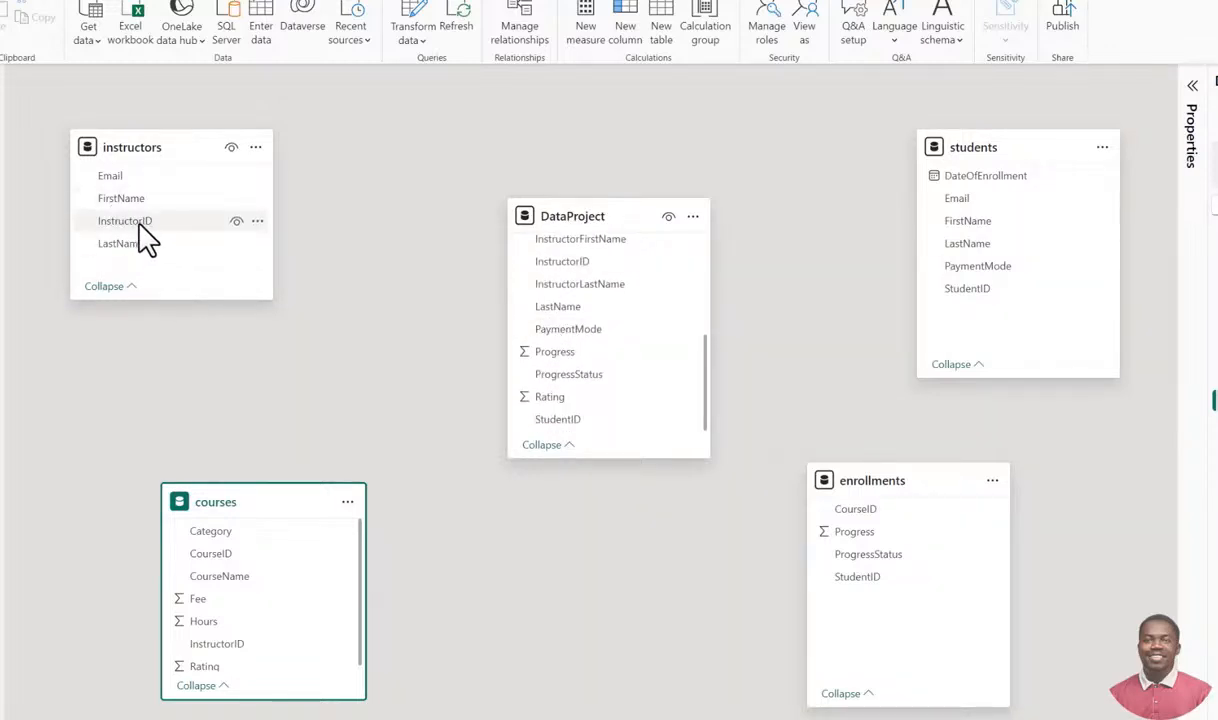
Create an active many-to-one relationship from DataProject to instructors on InstructorID, with single cross-filter direction.
{"action": "left_click", "coordinate": [560, 264]}
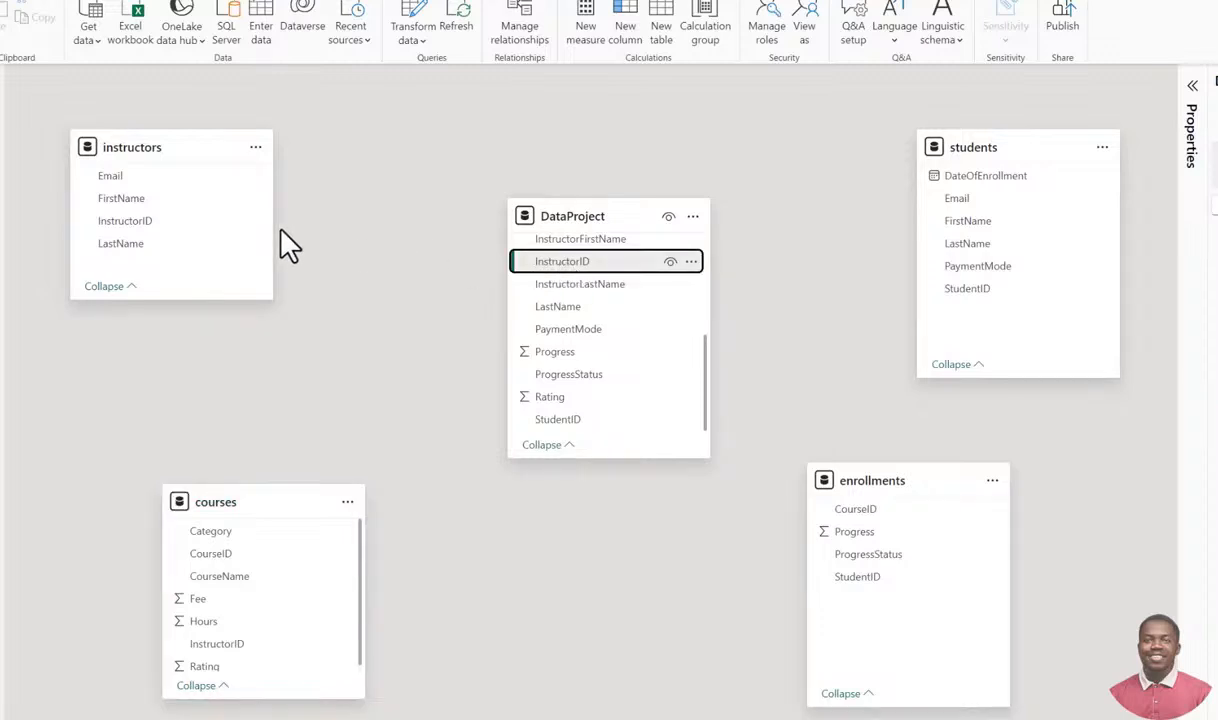
{"action": "left_click_drag", "start_coordinate": [533, 268], "coordinate": [196, 228]}
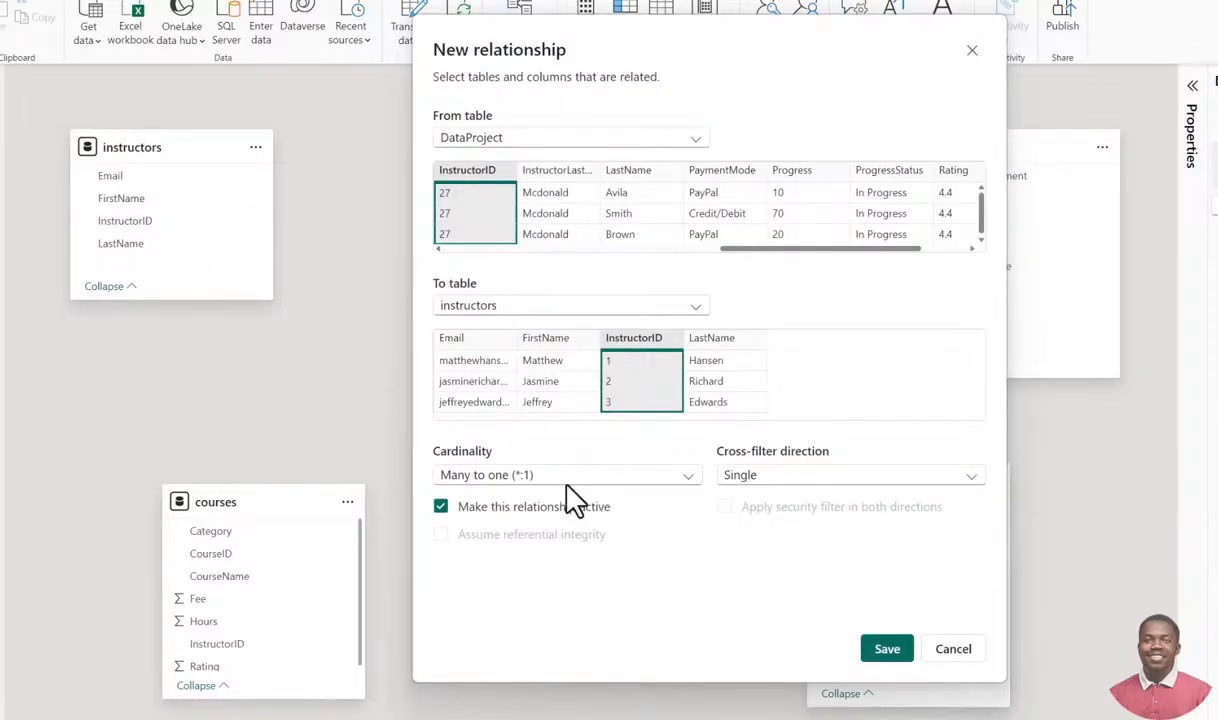
{"action": "left_click", "coordinate": [885, 652]}
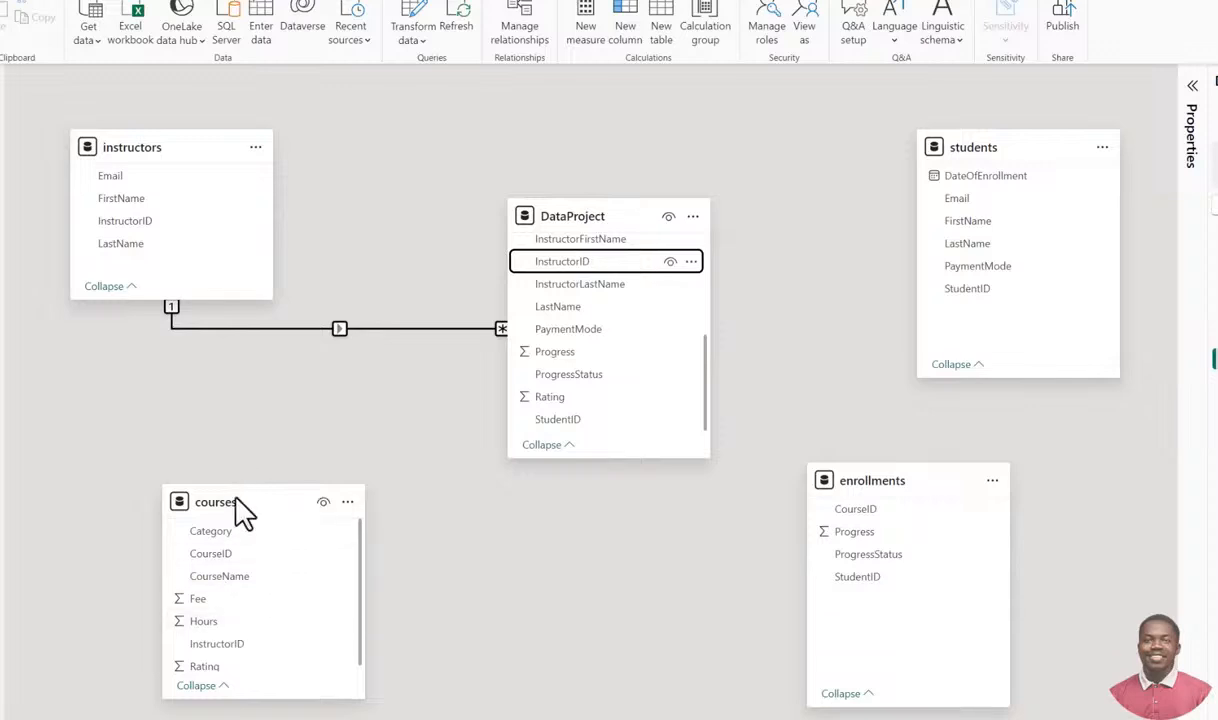
Create an active one-to-many relationship from courses to DataProject on CourseID with single cross-filtering, and move the courses table lower.
{"action": "scroll", "coordinate": [585, 385], "scroll_direction": "up", "scroll_amount": 3}
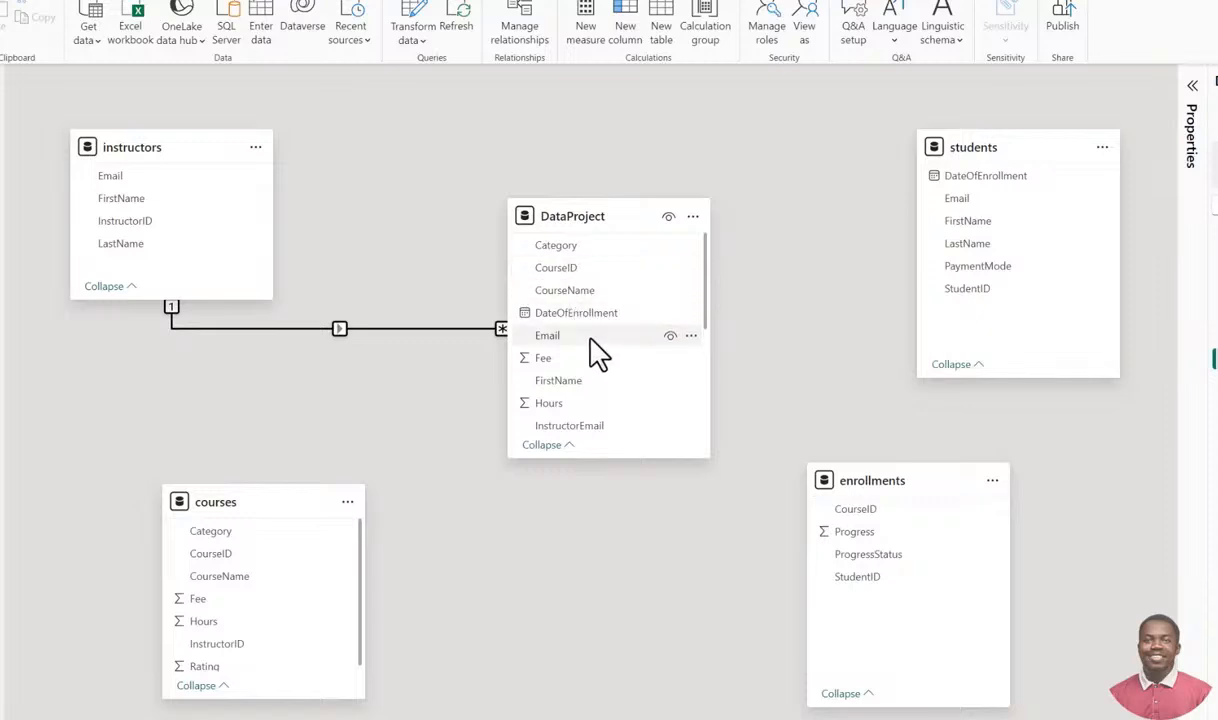
{"action": "left_click", "coordinate": [570, 270]}
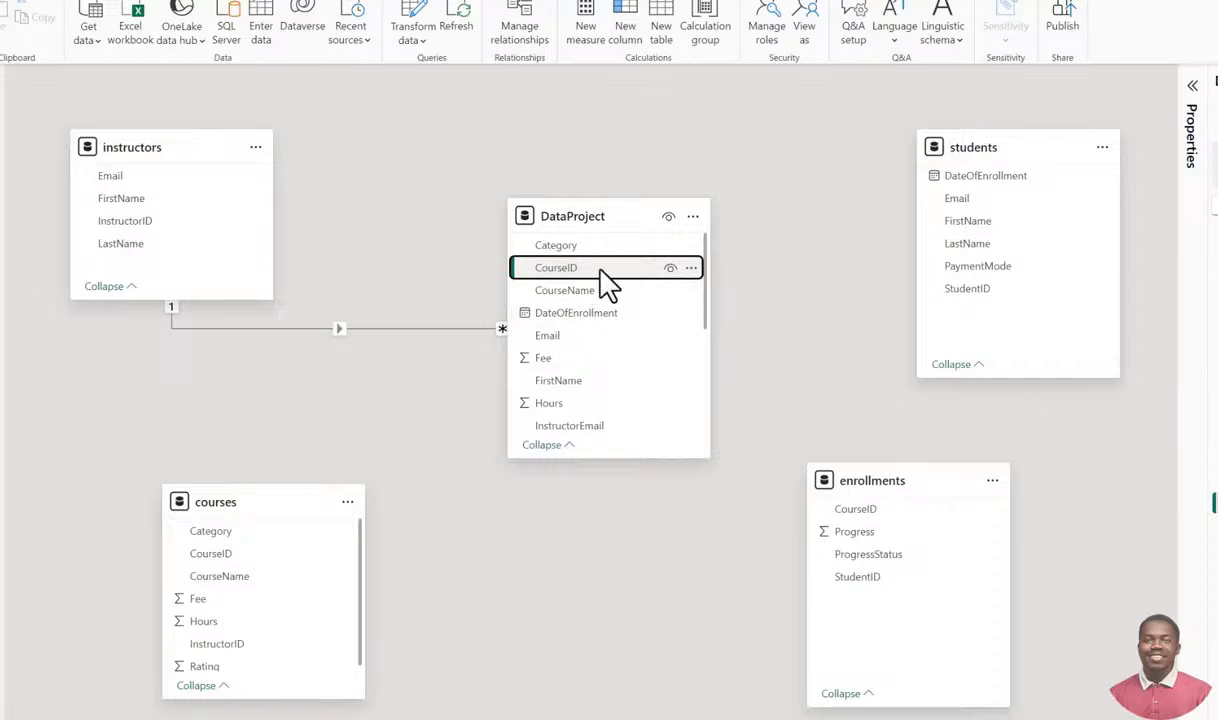
{"action": "left_click", "coordinate": [540, 535]}
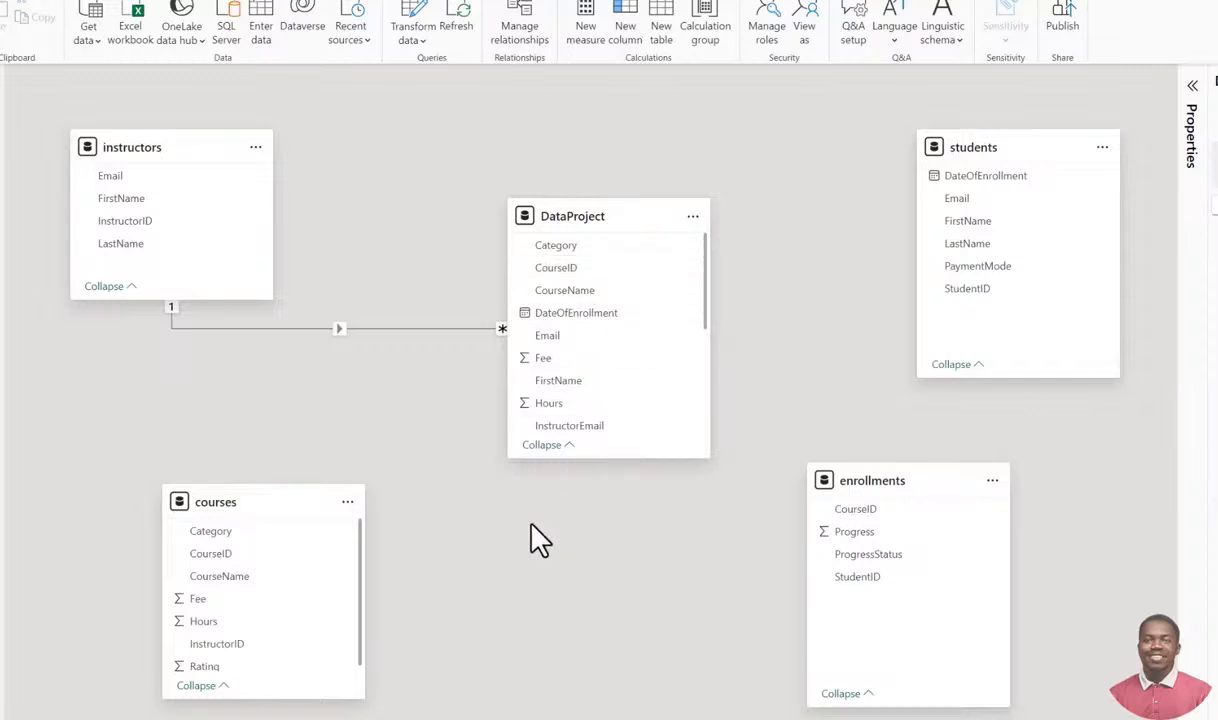
{"action": "left_click", "coordinate": [245, 556]}
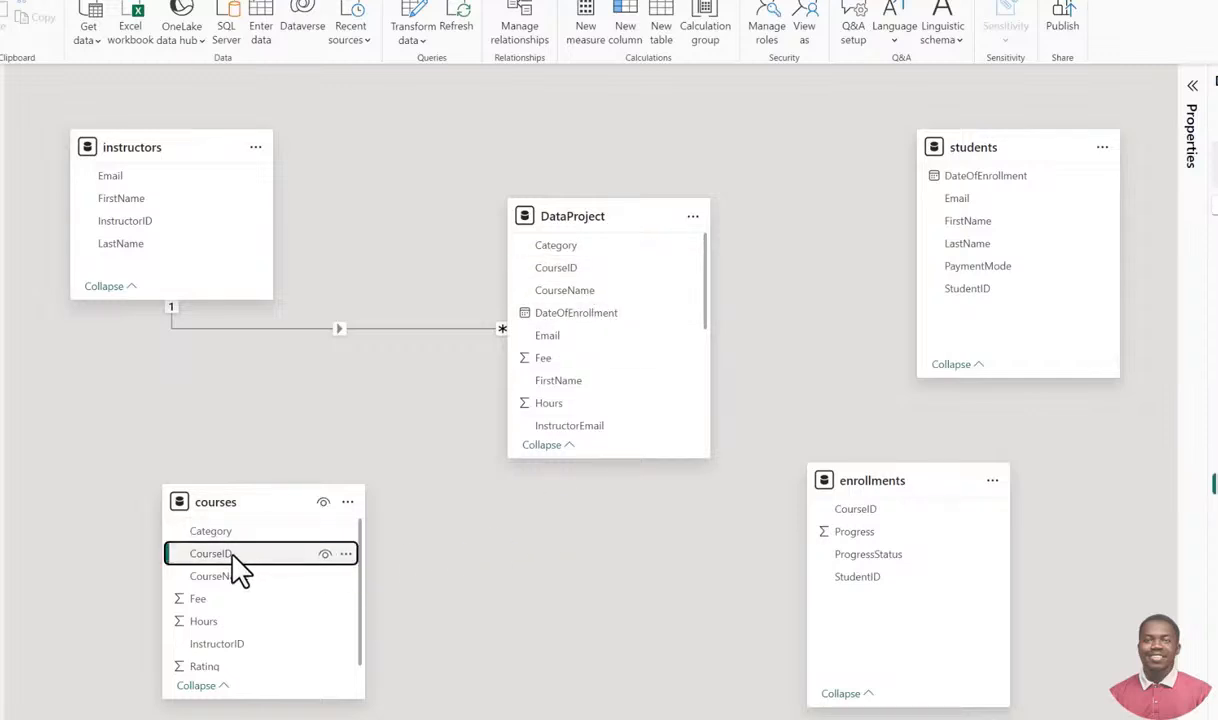
{"action": "left_click_drag", "start_coordinate": [226, 560], "coordinate": [554, 373]}
{"action": "left_click_drag", "start_coordinate": [581, 275], "coordinate": [581, 275]}
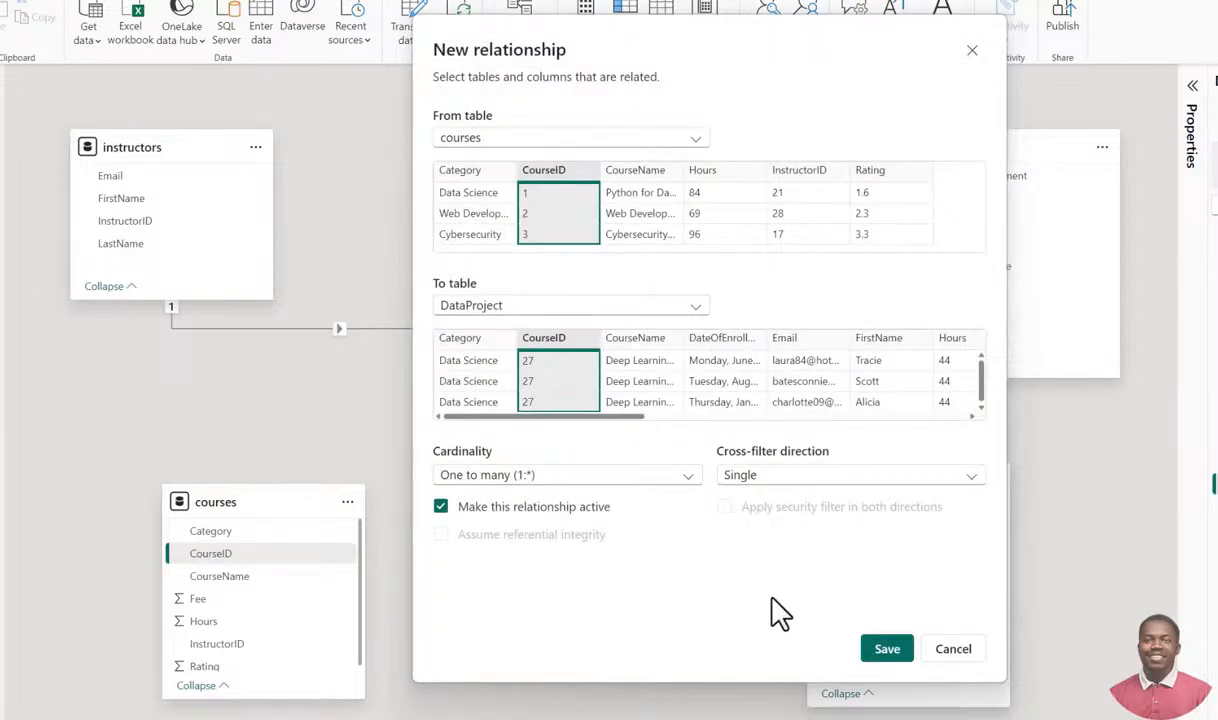
{"action": "left_click", "coordinate": [887, 649]}
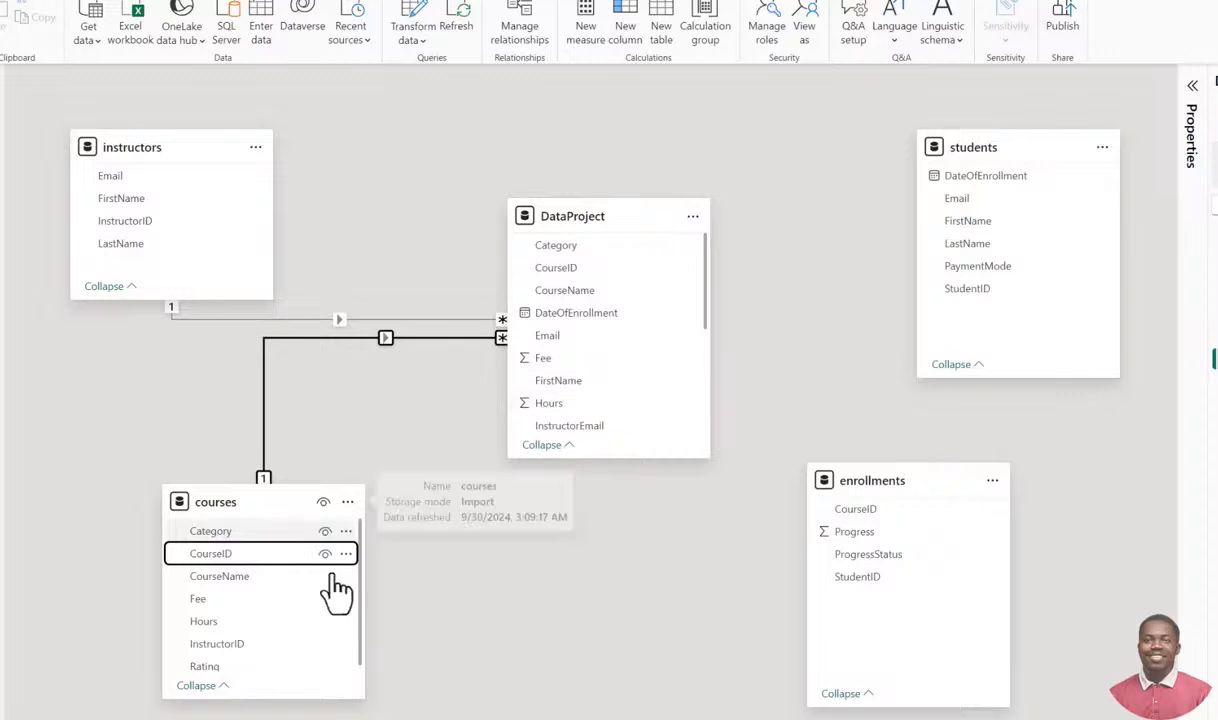
{"action": "left_click_drag", "start_coordinate": [246, 497], "coordinate": [257, 545]}
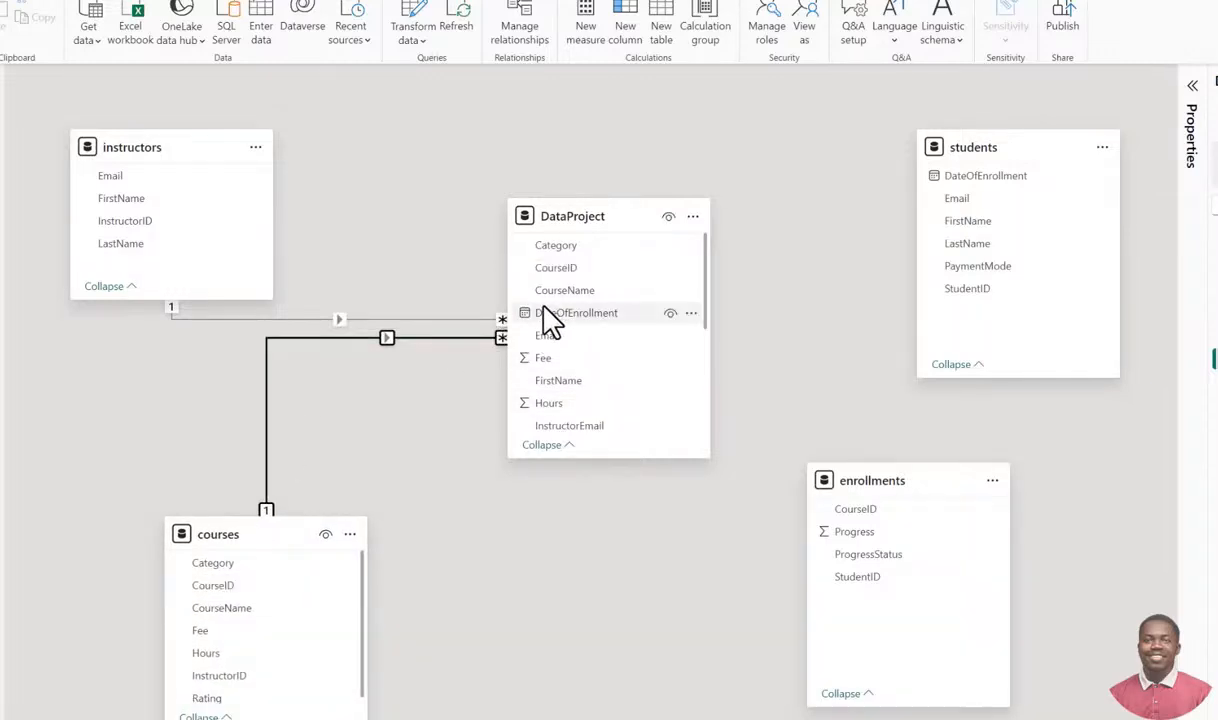
Create an active one-to-many relationship from students to DataProject on StudentID, with single cross-filter direction.
{"action": "left_click", "coordinate": [870, 508]}
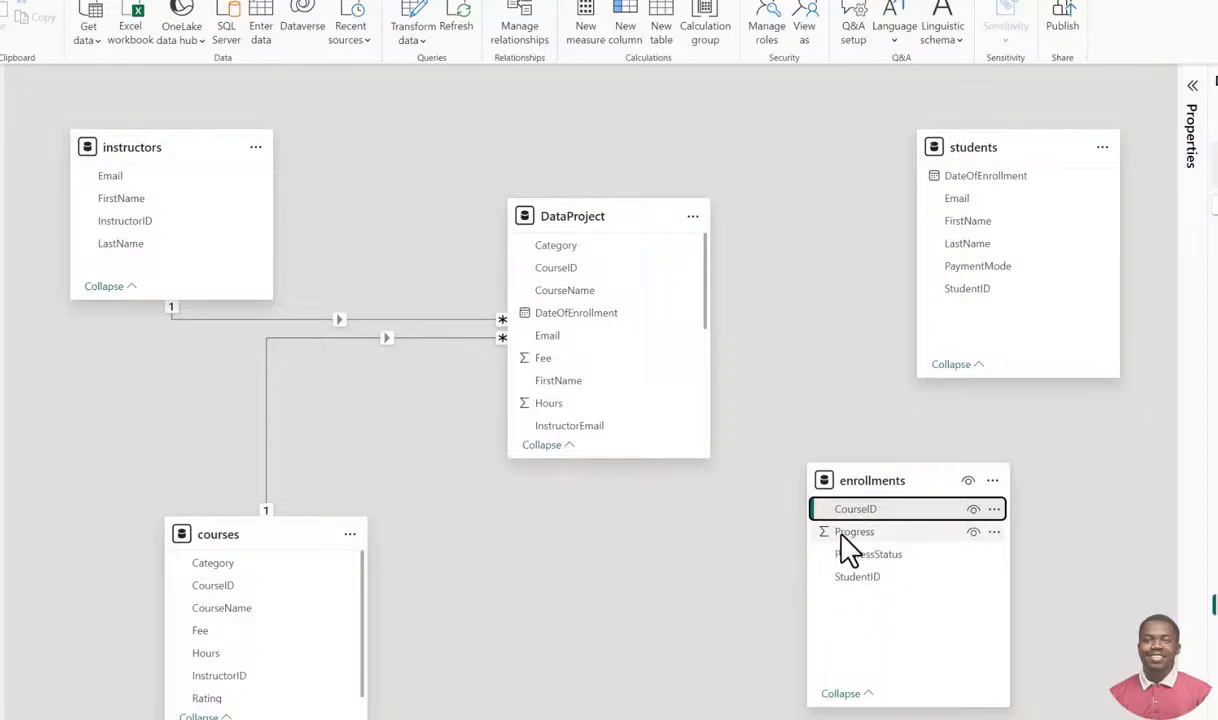
{"action": "scroll", "coordinate": [610, 340], "scroll_direction": "down", "scroll_amount": 3}
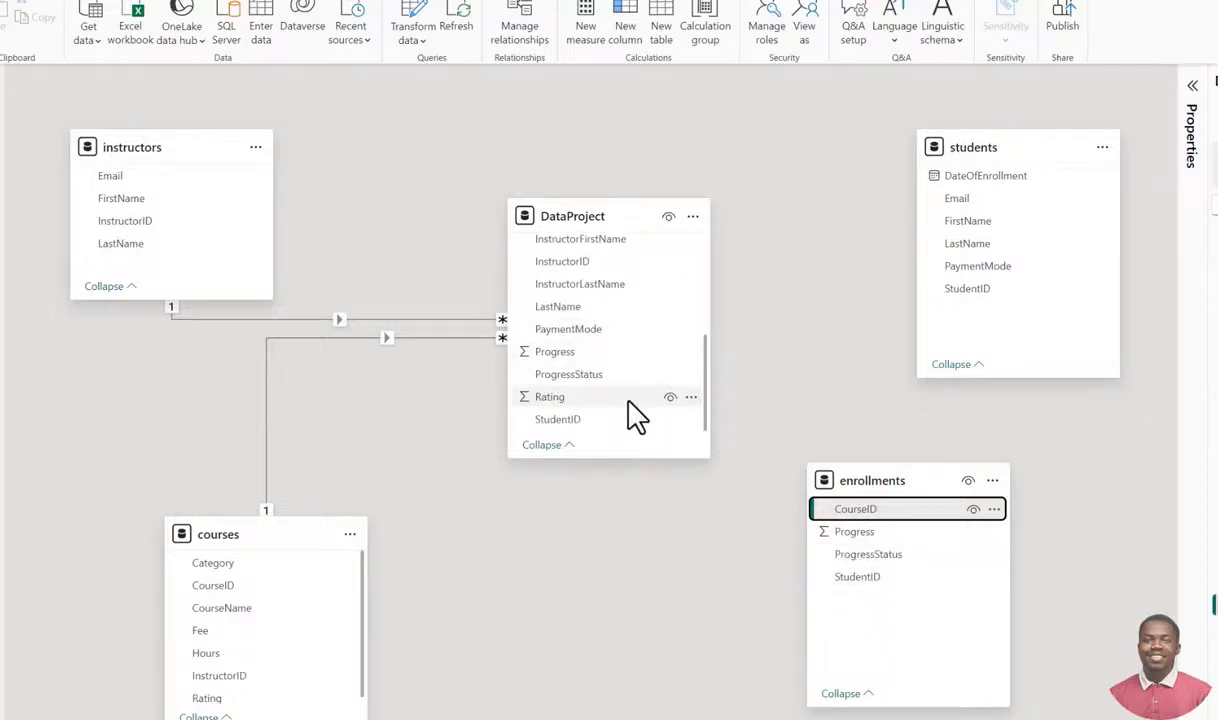
{"action": "scroll", "coordinate": [603, 375], "scroll_direction": "up", "scroll_amount": 2}
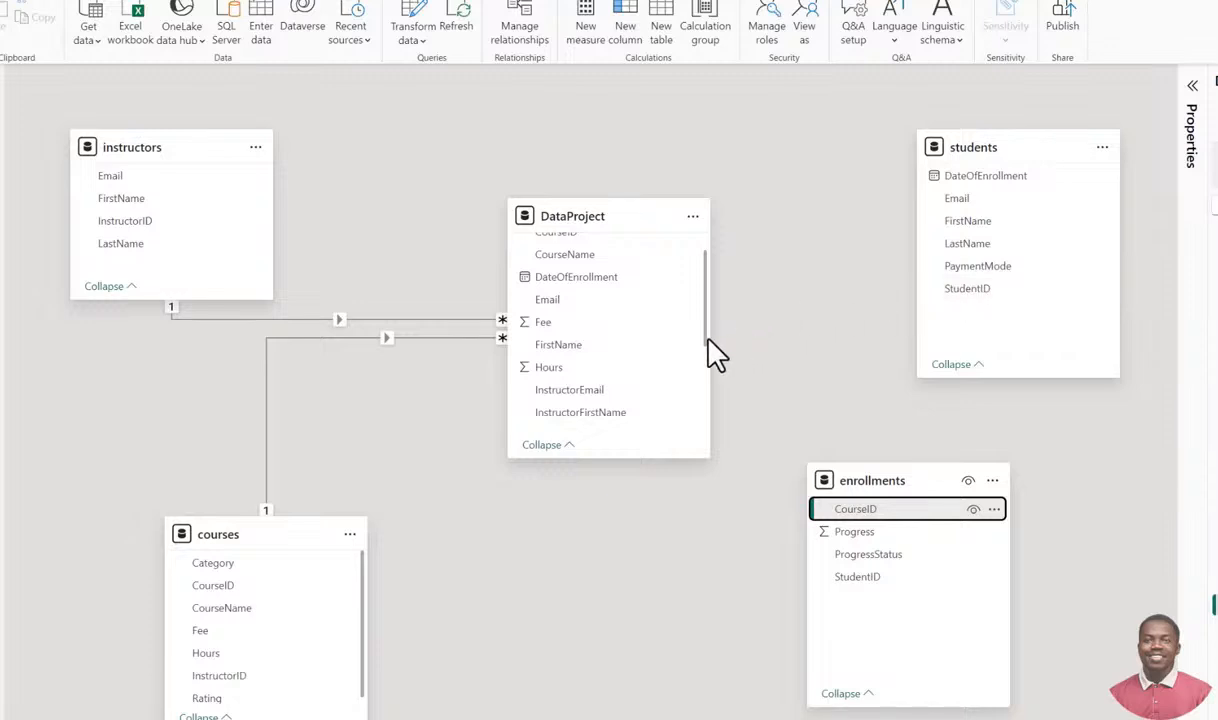
{"action": "scroll", "coordinate": [655, 350], "scroll_direction": "down", "scroll_amount": 3}
{"action": "left_click_drag", "start_coordinate": [967, 297], "coordinate": [606, 418]}
{"action": "scroll", "coordinate": [658, 335], "scroll_direction": "down", "scroll_amount": 3}
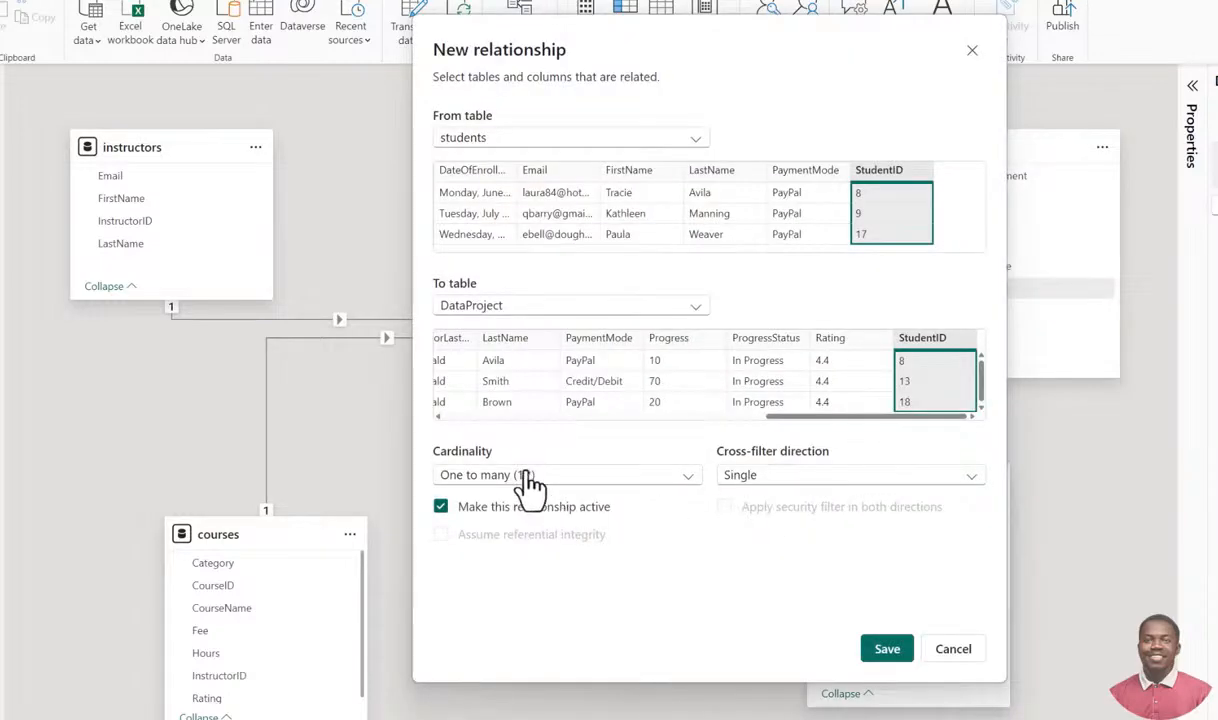
{"action": "left_click", "coordinate": [887, 651]}
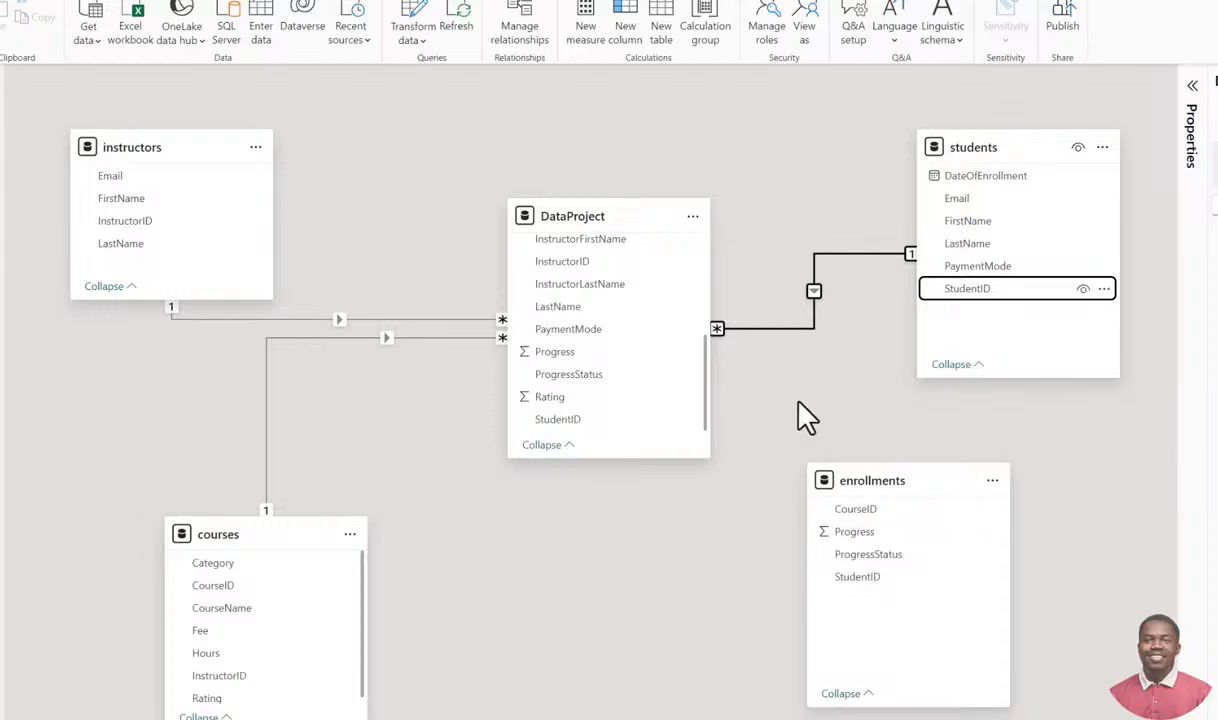
Relate students to enrollments one-to-many, and tidy the diagram by moving DataProject higher and enrollments closer to it.
{"action": "left_click_drag", "start_coordinate": [590, 216], "coordinate": [588, 170]}
{"action": "left_click", "coordinate": [895, 477]}
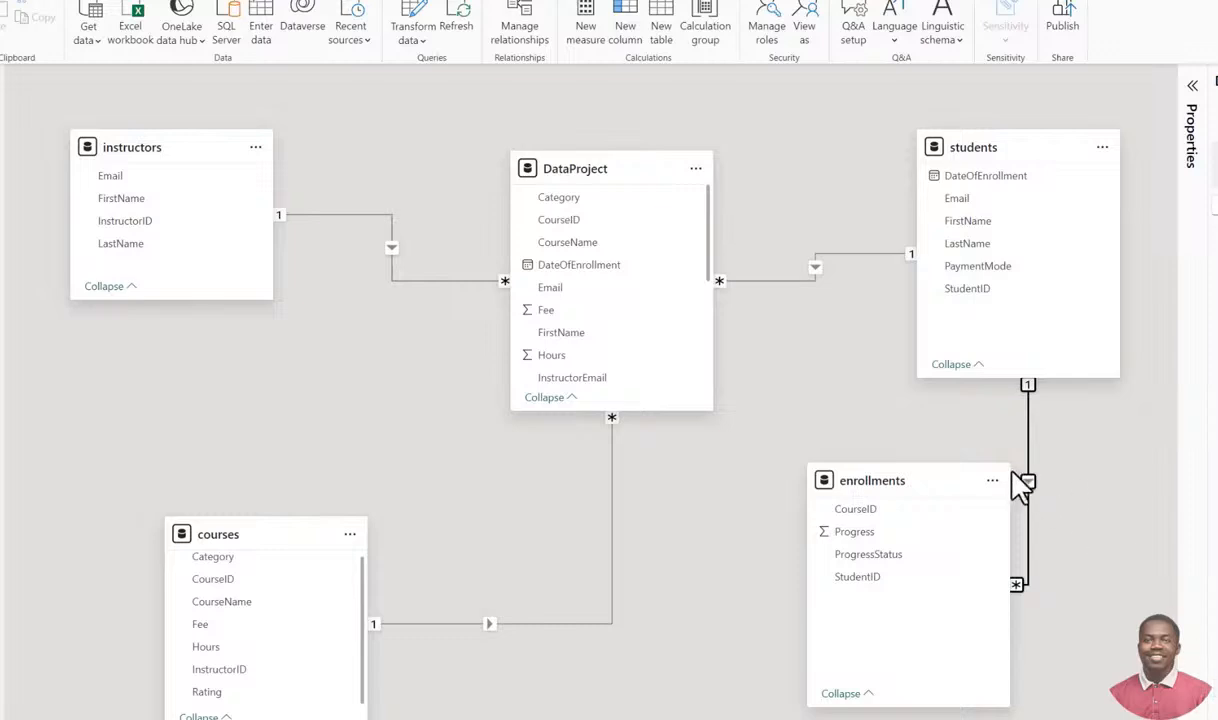
{"action": "left_click_drag", "start_coordinate": [919, 475], "coordinate": [870, 490]}
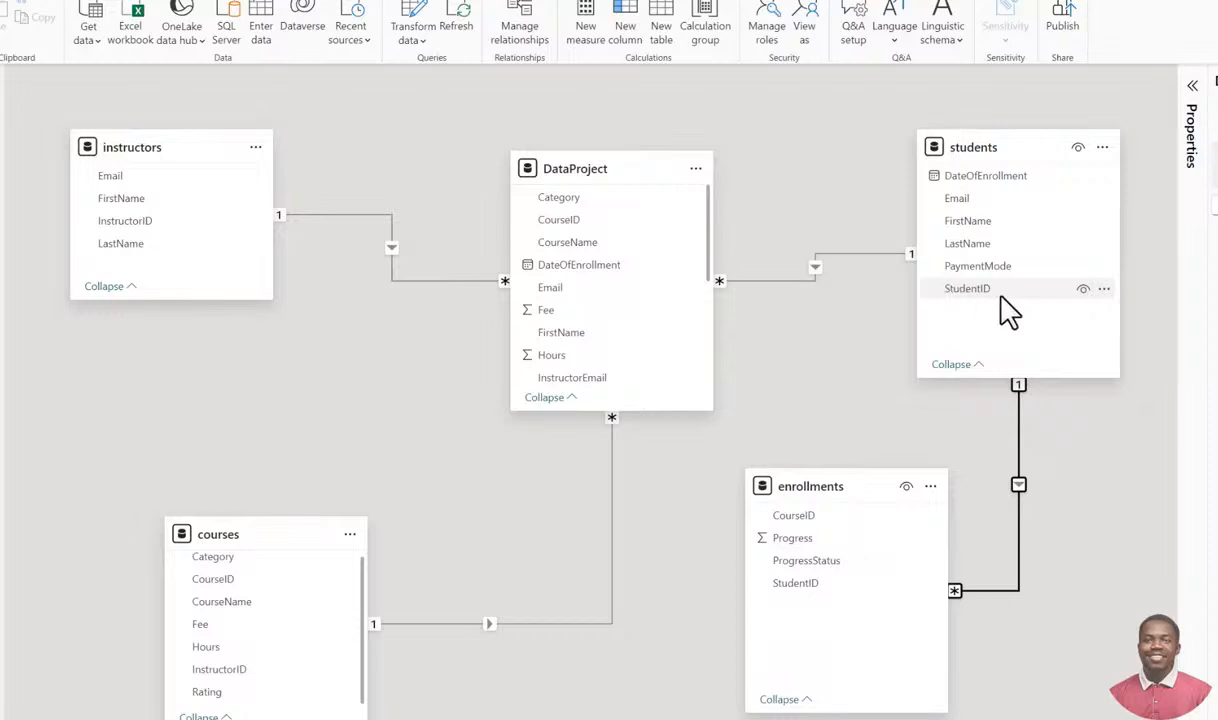
Check the StudentID relationship between students and enrollments, and switch from the model diagram to the report canvas.
{"action": "left_click", "coordinate": [970, 290]}
{"action": "left_click", "coordinate": [1019, 462]}
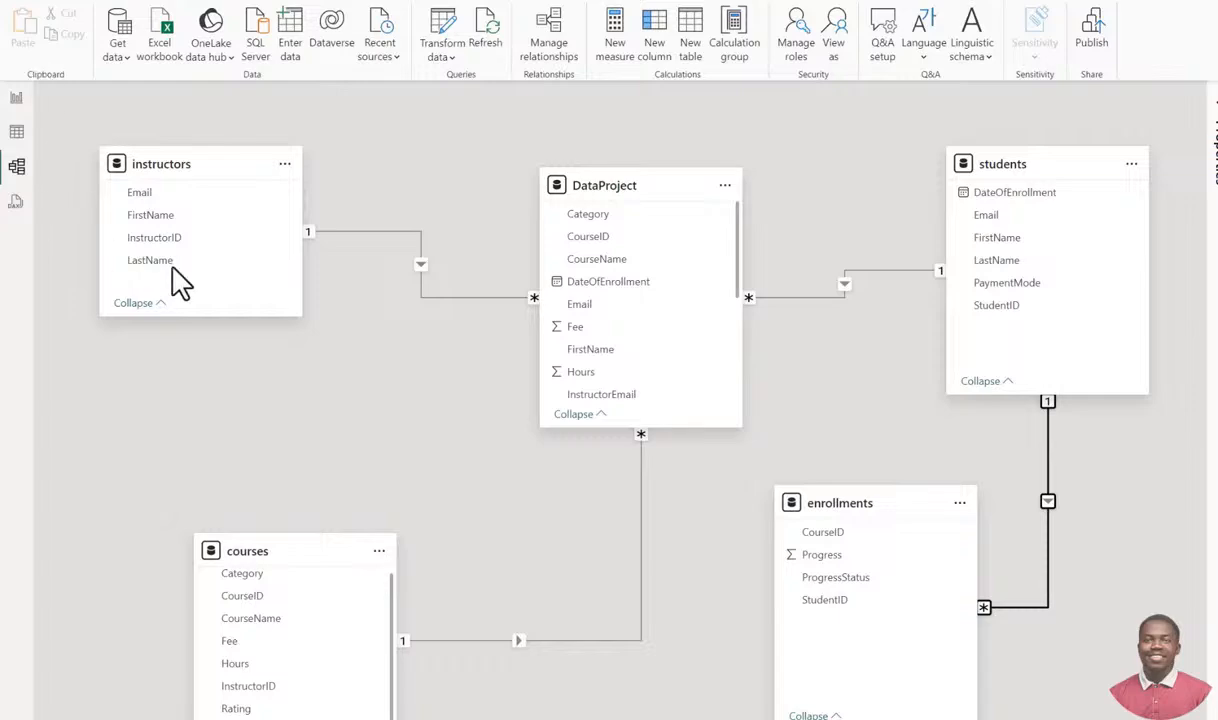
{"action": "left_click", "coordinate": [17, 102]}
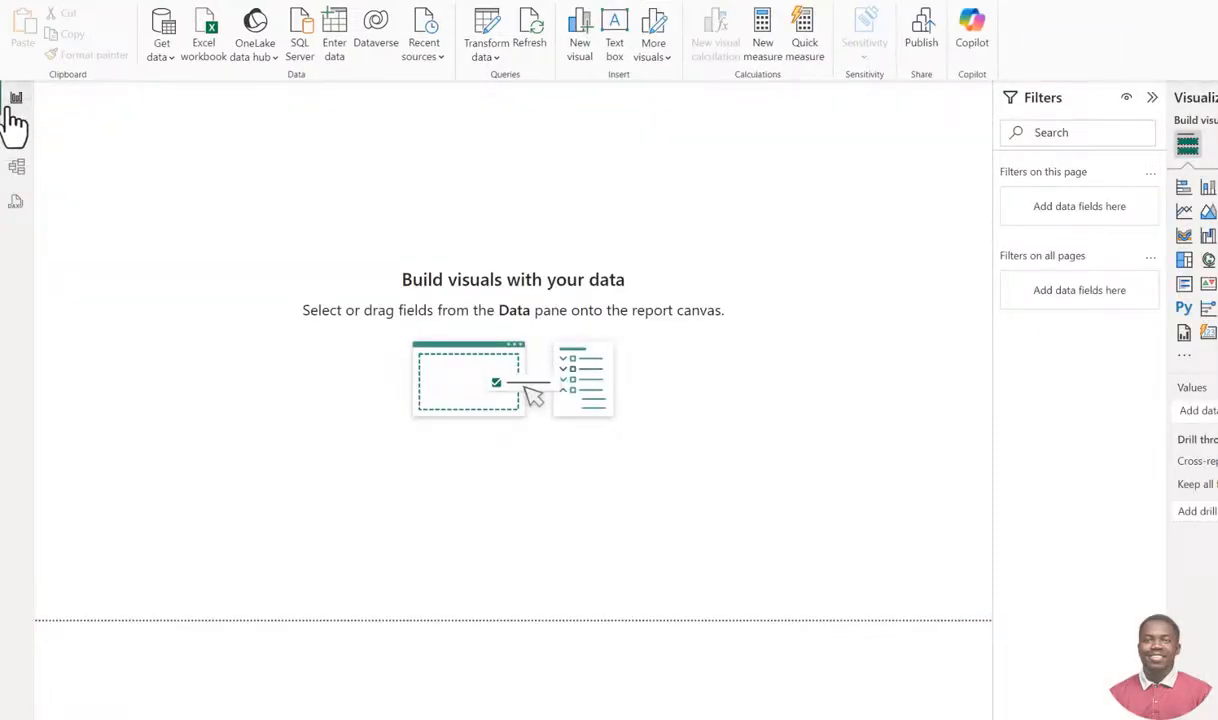
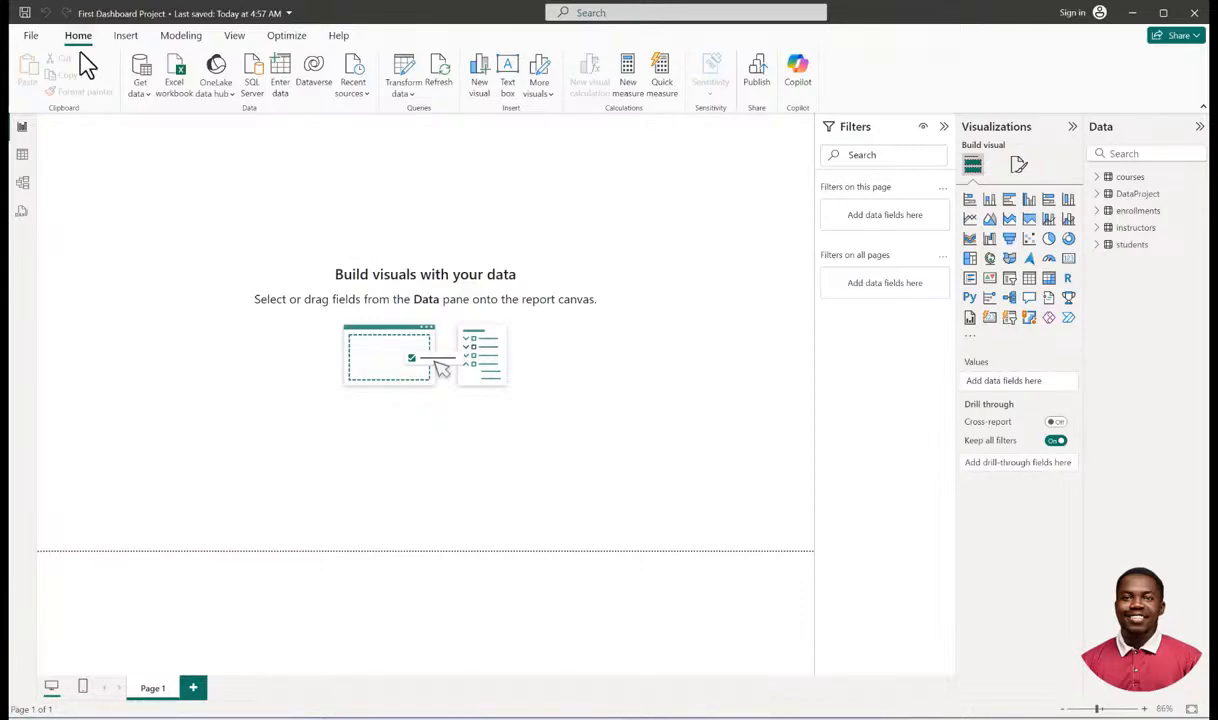
{"action": "left_click", "coordinate": [122, 38]}
{"action": "left_click", "coordinate": [178, 40]}
{"action": "left_click", "coordinate": [236, 40]}
{"action": "left_click", "coordinate": [284, 40]}
{"action": "left_click", "coordinate": [90, 38]}
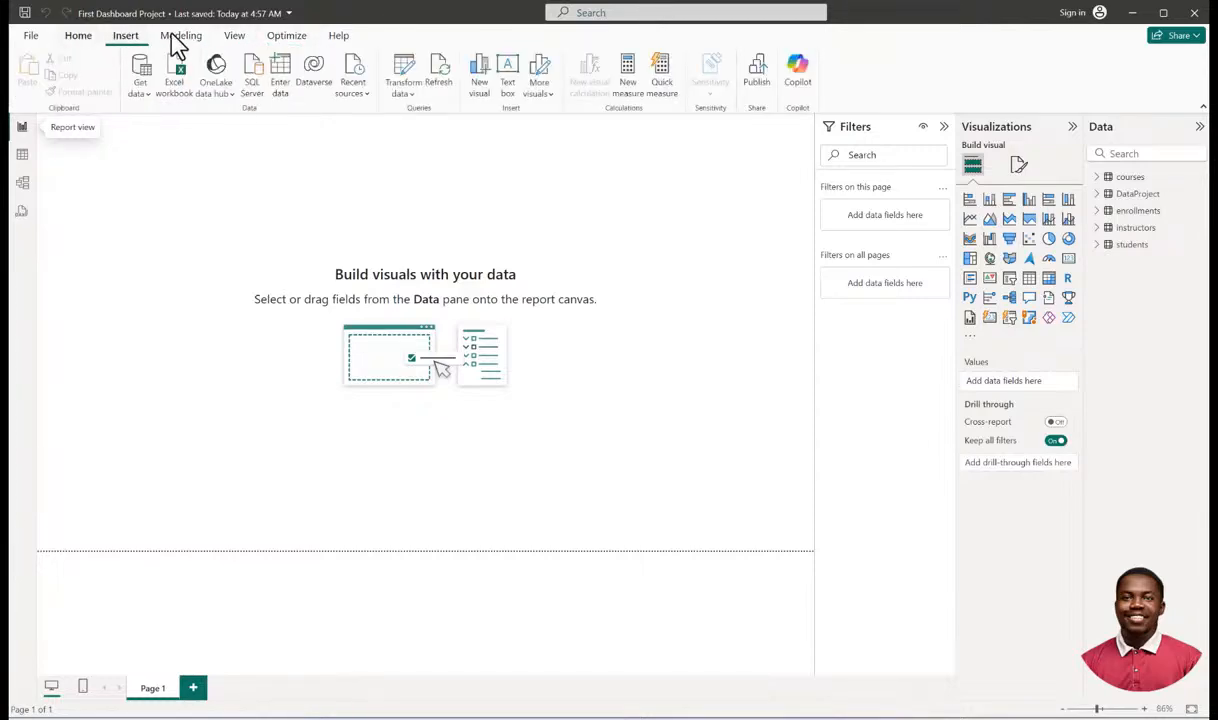
{"action": "left_click", "coordinate": [128, 40]}
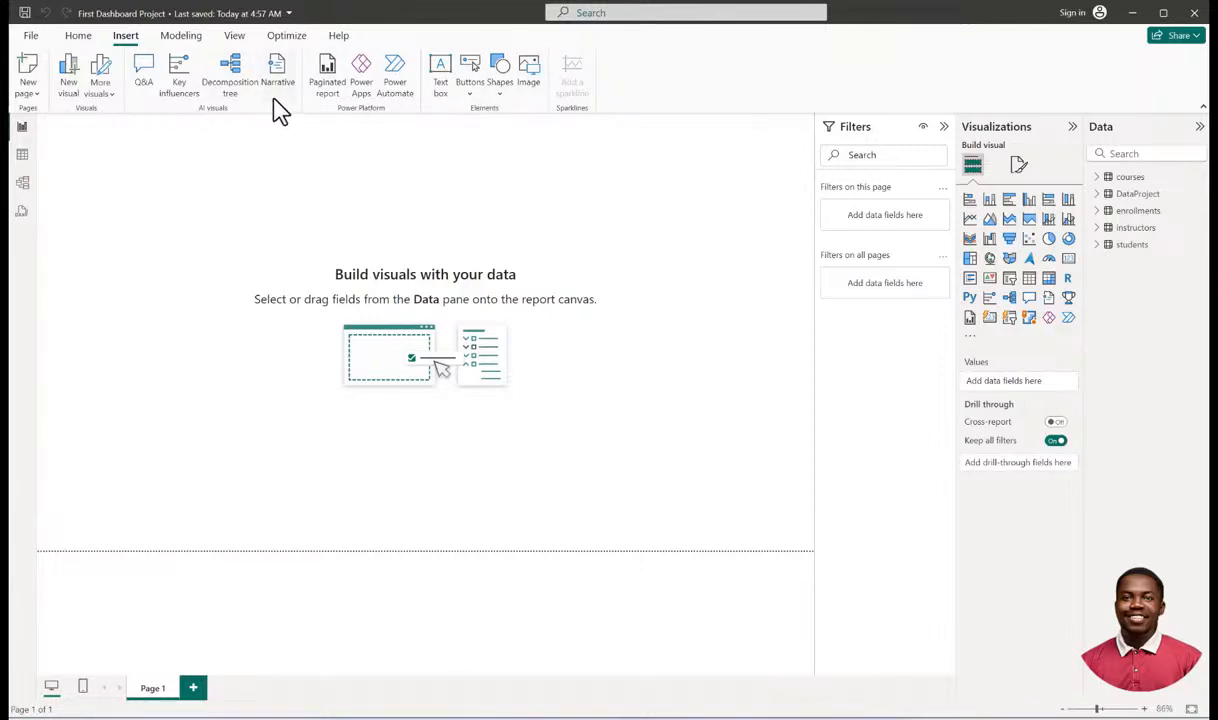
{"action": "left_click", "coordinate": [467, 96]}
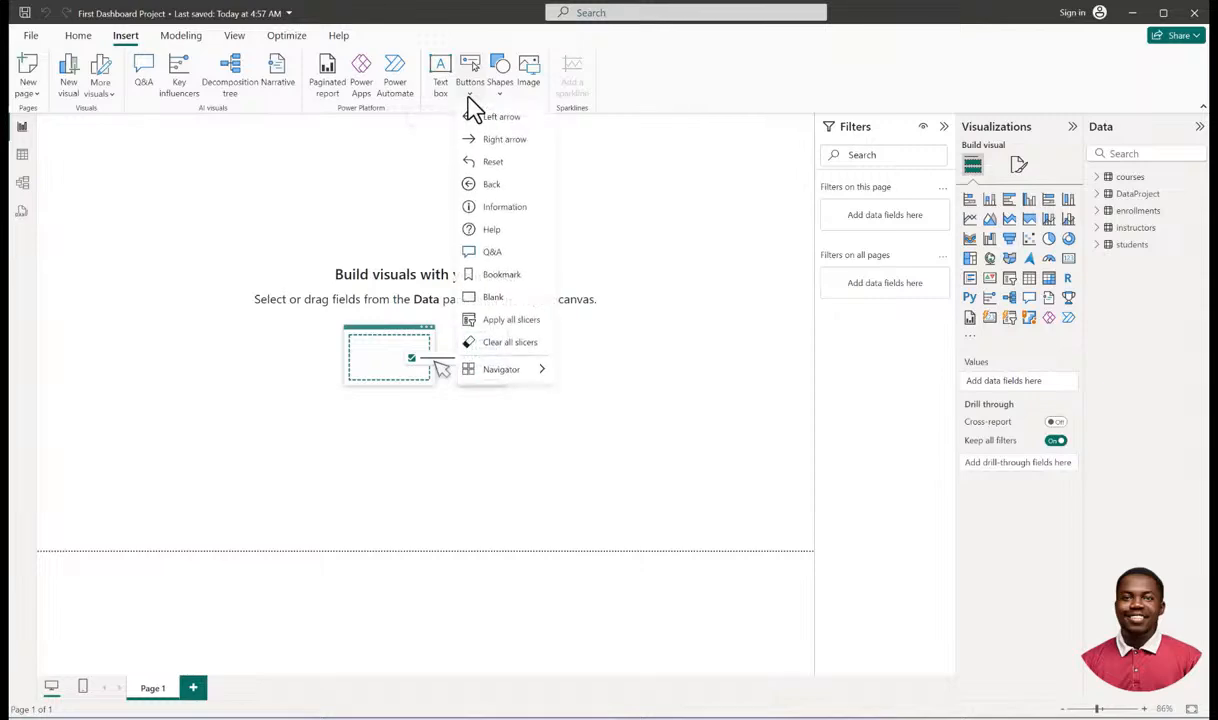
{"action": "left_click", "coordinate": [468, 95]}
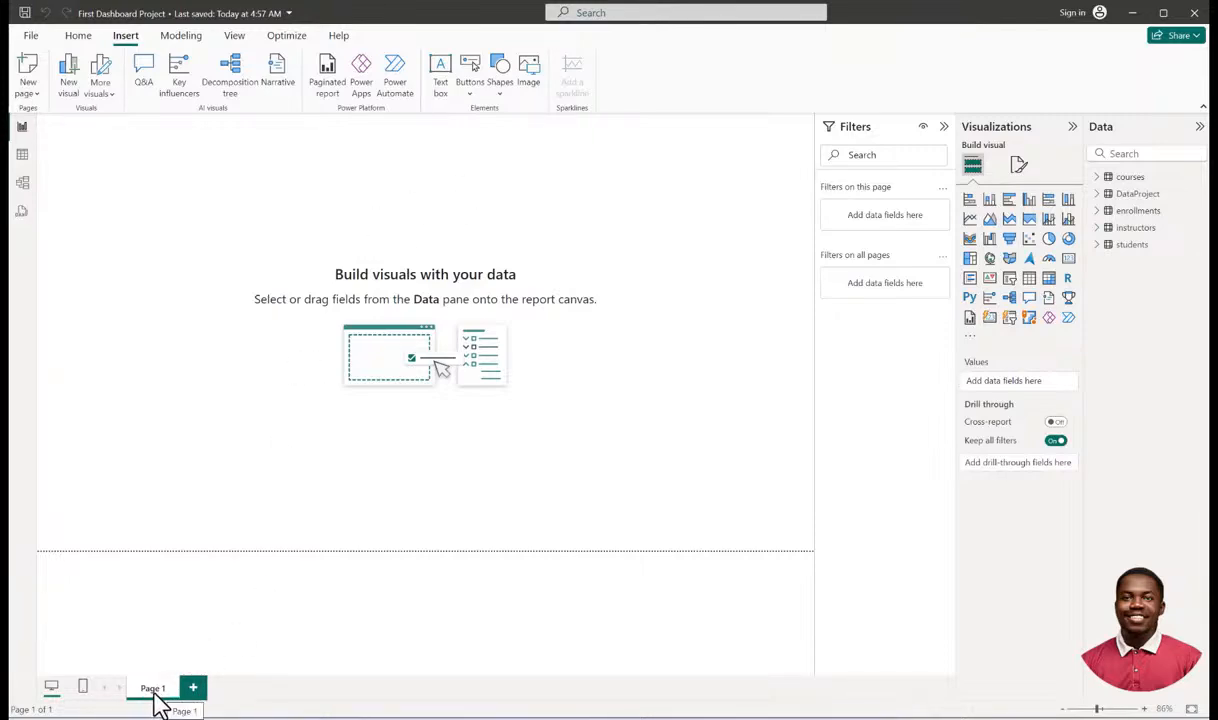
Add a second report page, switch back and forth between the two pages, and return to Page 1.
{"action": "left_click", "coordinate": [194, 690]}
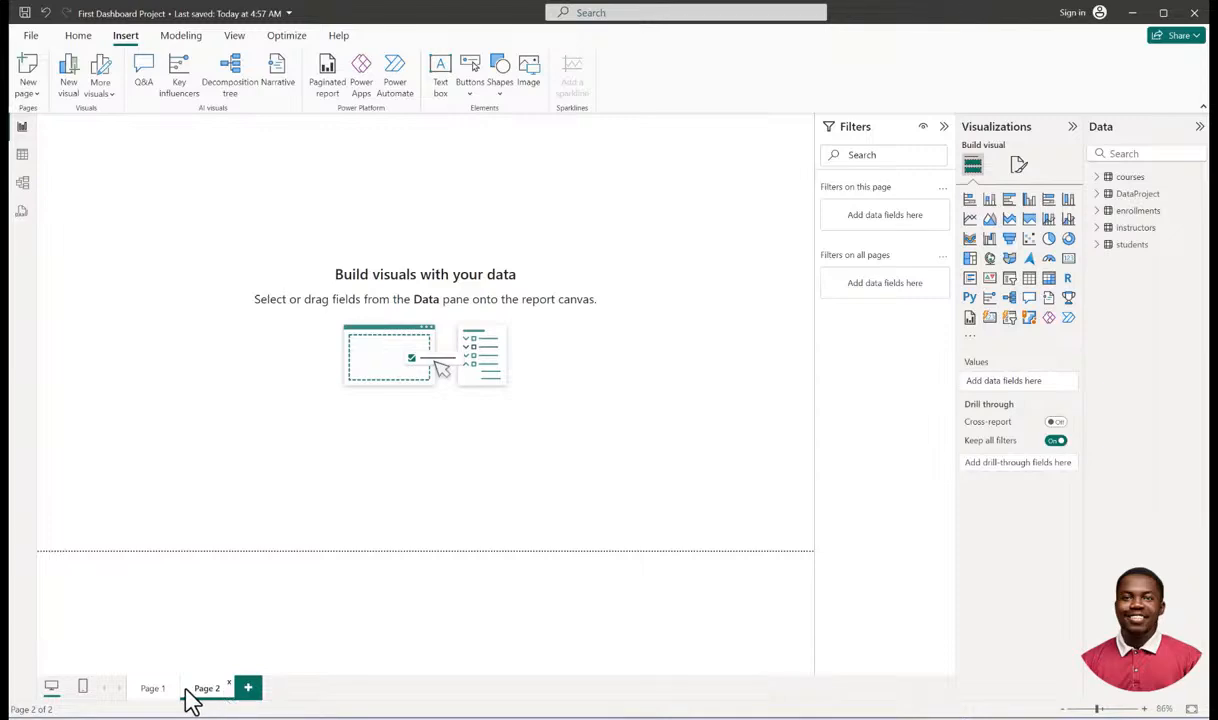
{"action": "left_click", "coordinate": [153, 692]}
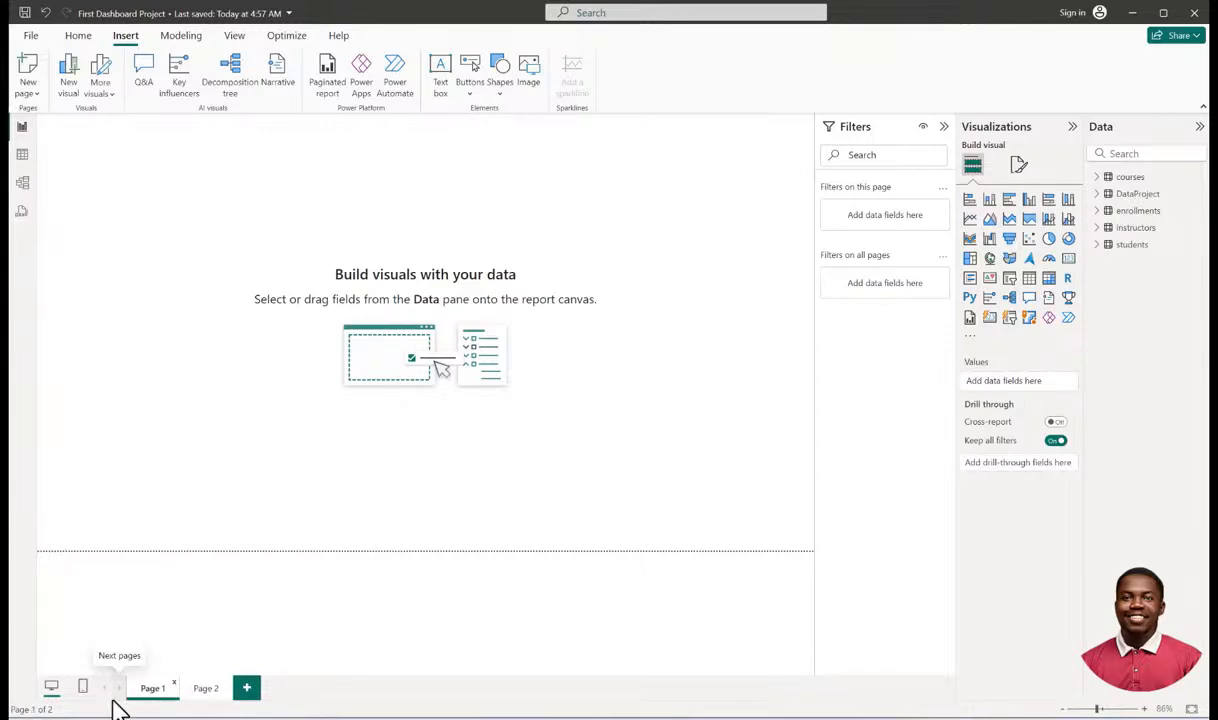
{"action": "left_click", "coordinate": [200, 690]}
{"action": "left_click", "coordinate": [158, 688]}
{"action": "left_click", "coordinate": [204, 689]}
{"action": "left_click", "coordinate": [152, 692]}
{"action": "left_click", "coordinate": [198, 695]}
{"action": "left_click", "coordinate": [163, 691]}
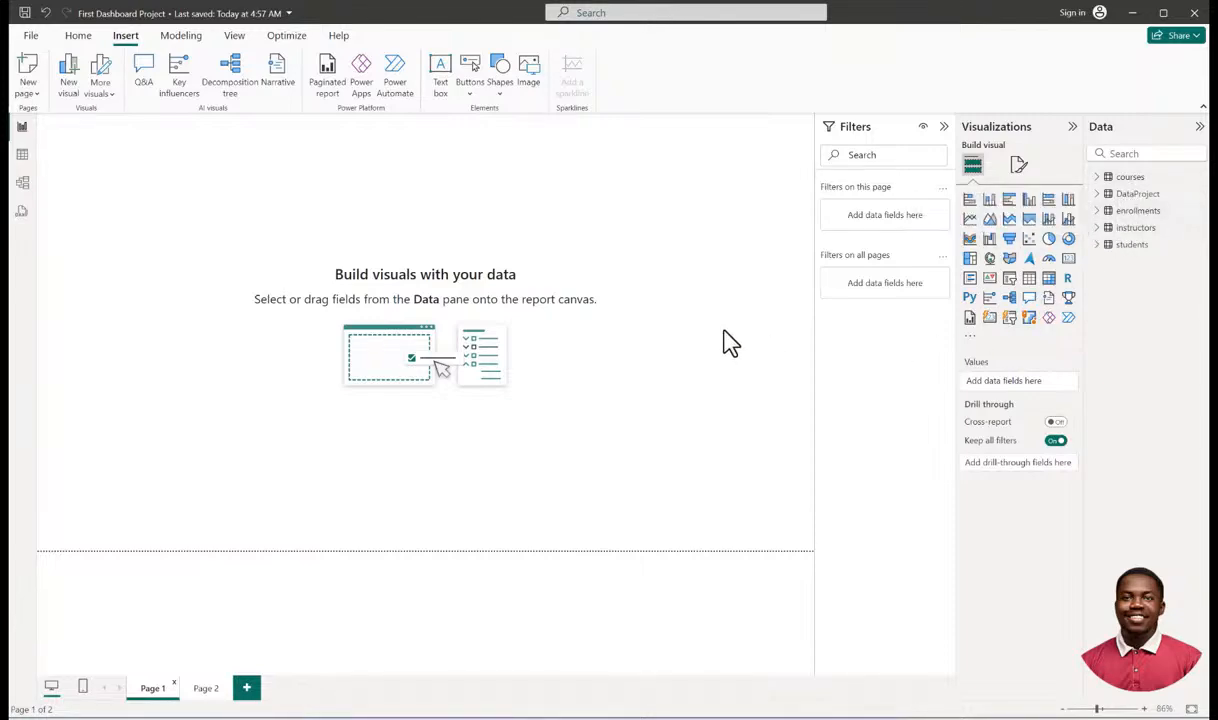
Add a stacked bar chart to Page 1 and move it in from the canvas corner.
{"action": "left_click", "coordinate": [973, 205]}
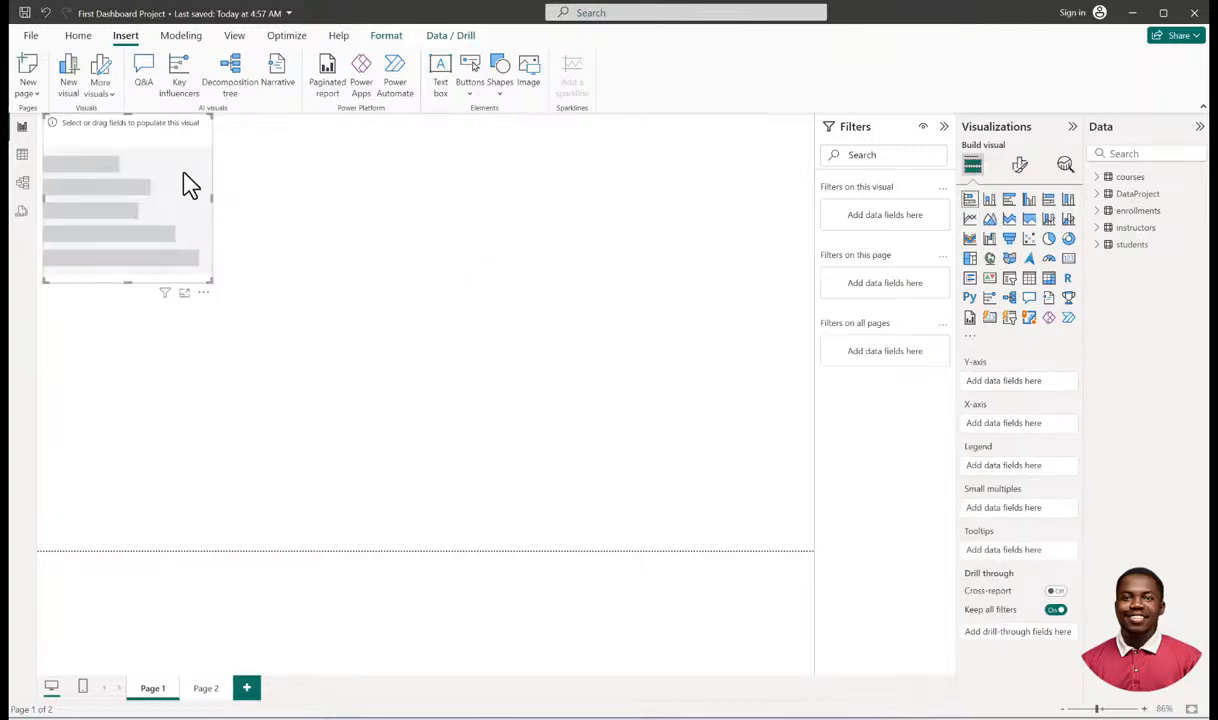
{"action": "left_click_drag", "start_coordinate": [163, 150], "coordinate": [264, 238]}
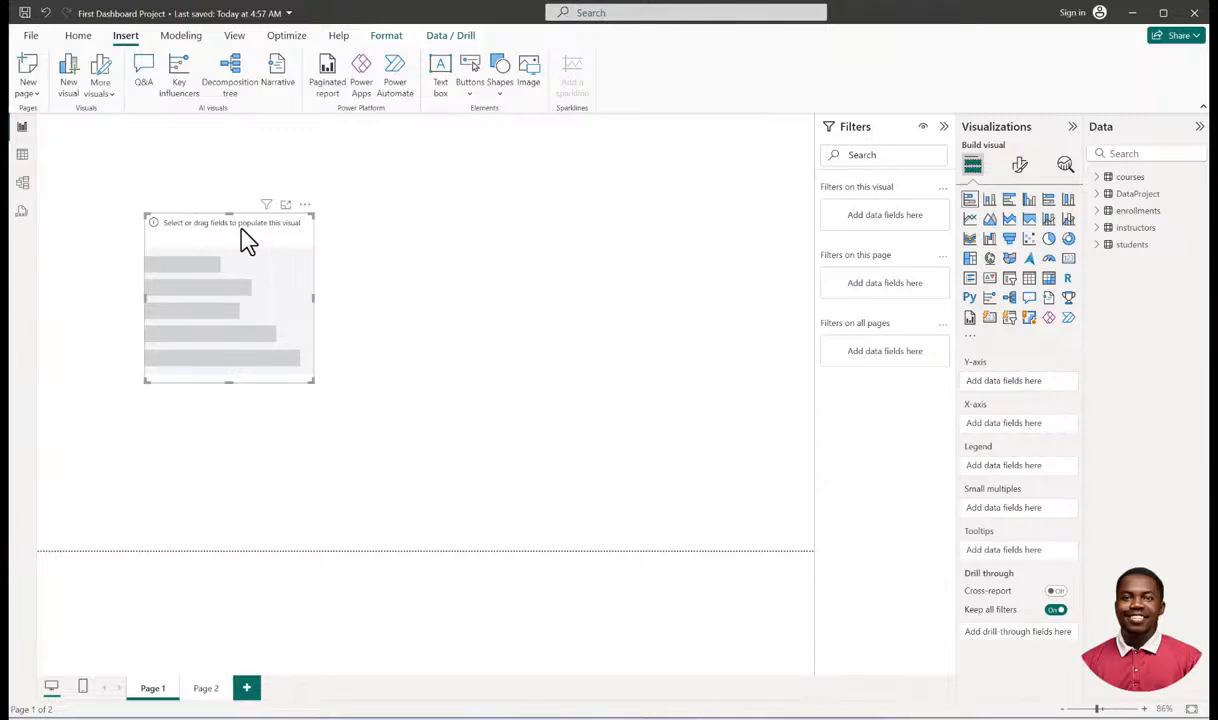
{"action": "left_click_drag", "start_coordinate": [207, 239], "coordinate": [184, 209]}
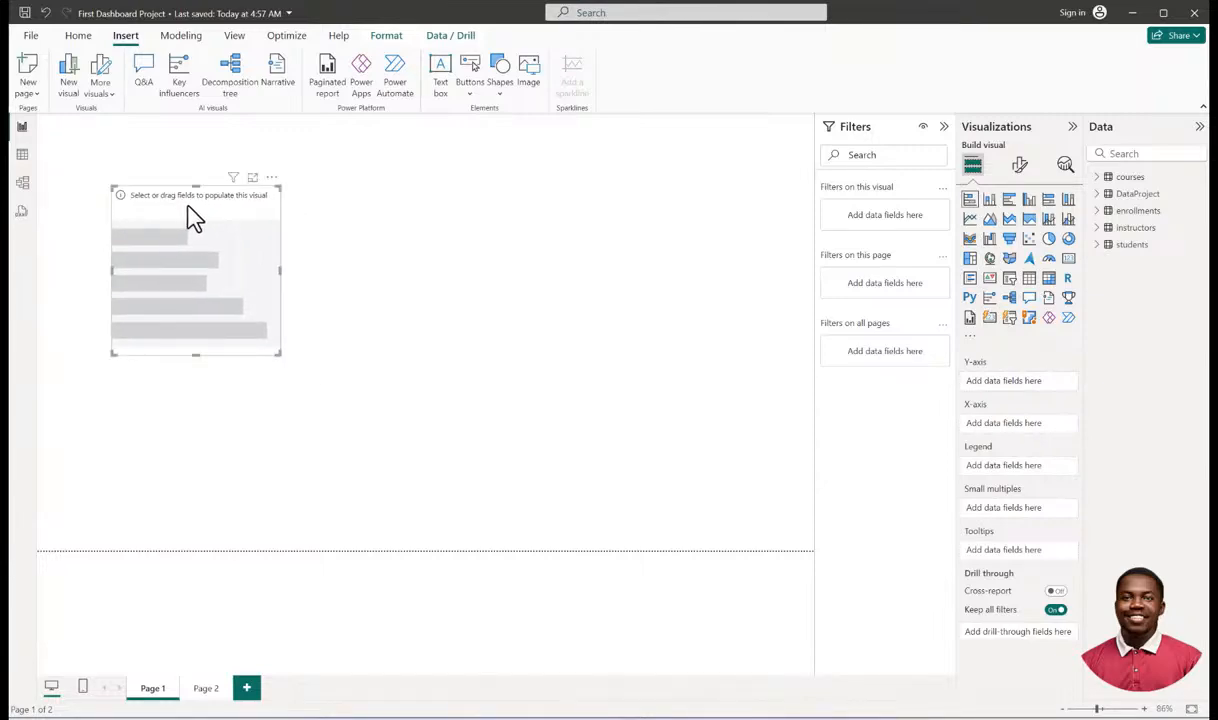
Plot DataProject's Category on the Y-axis against the count of StudentID on the X-axis, and enlarge and reposition the bar chart.
{"action": "left_click", "coordinate": [1105, 195]}
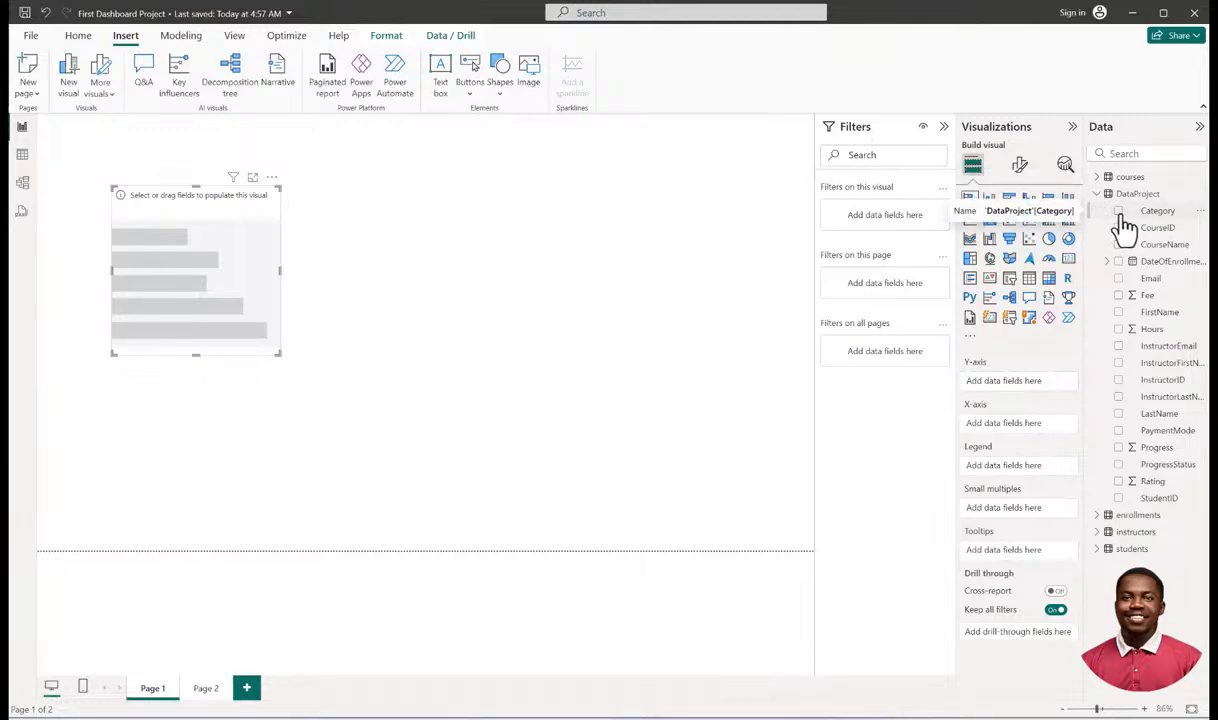
{"action": "left_click", "coordinate": [1119, 214]}
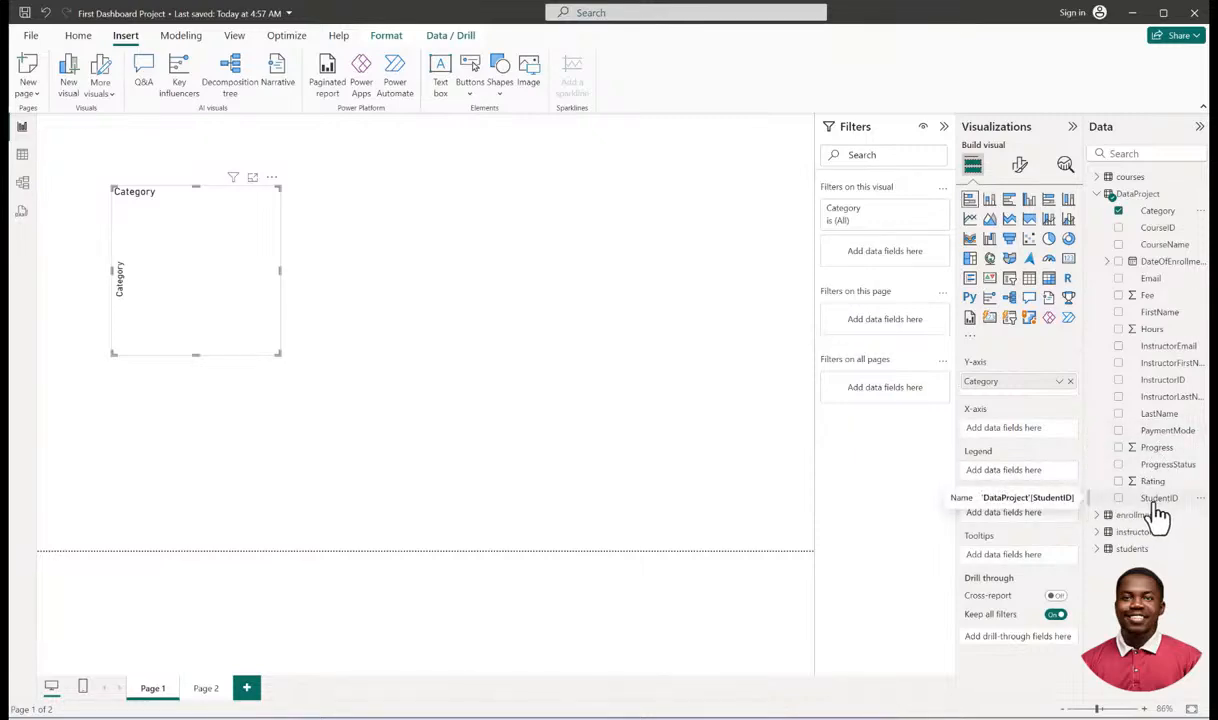
{"action": "left_click_drag", "start_coordinate": [1156, 506], "coordinate": [1024, 438]}
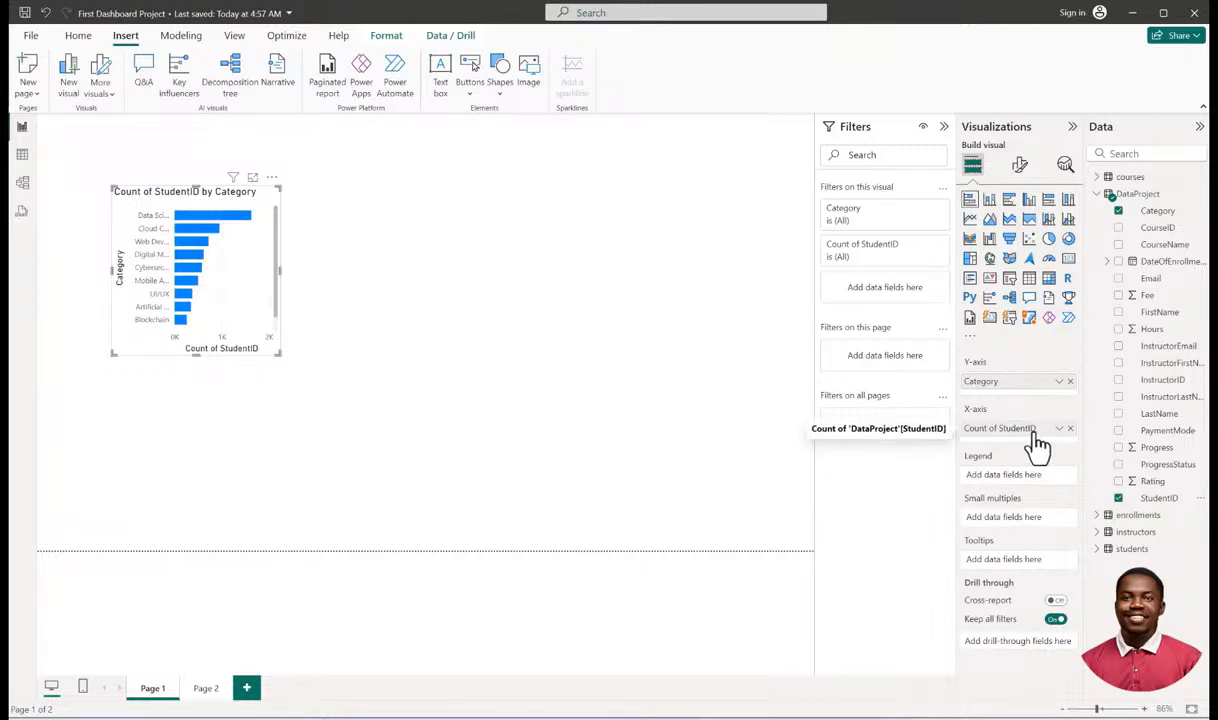
{"action": "left_click_drag", "start_coordinate": [278, 350], "coordinate": [472, 381]}
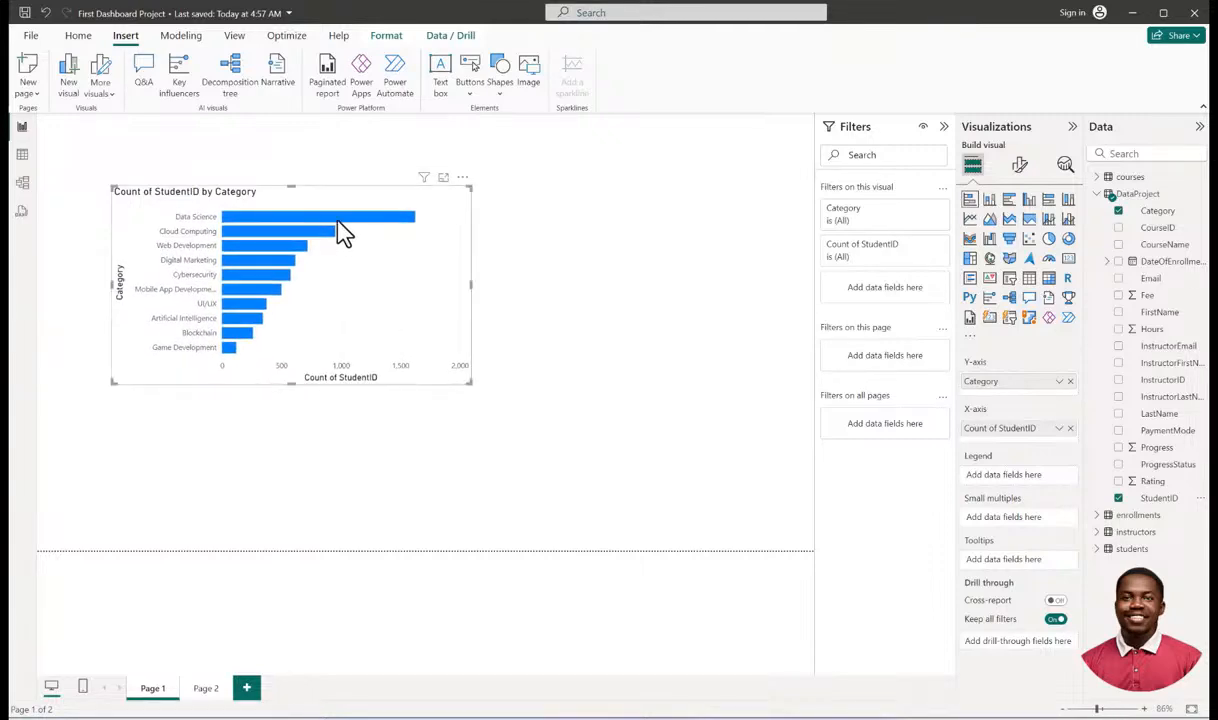
{"action": "left_click_drag", "start_coordinate": [330, 200], "coordinate": [301, 220]}
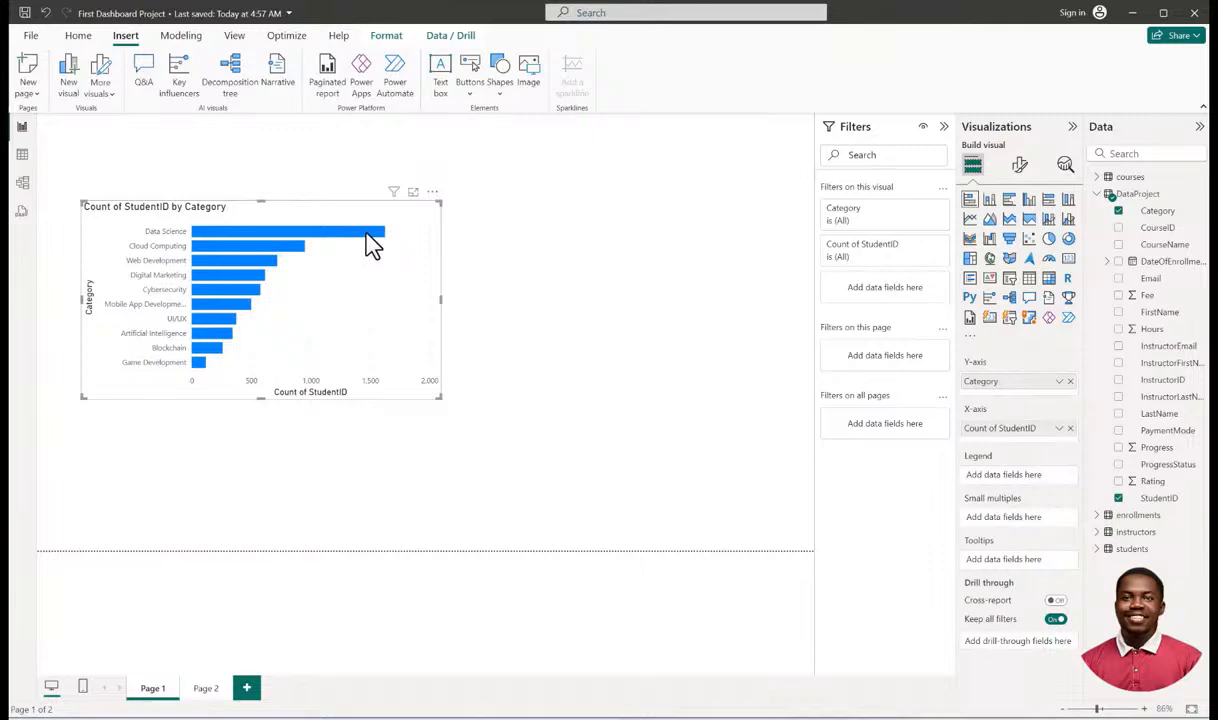
Highlight the Data Science bar, inspect the student counts for Web Development and Game Development, and clear the highlight.
{"action": "left_click", "coordinate": [368, 236]}
{"action": "mouse_move", "coordinate": [375, 245]}
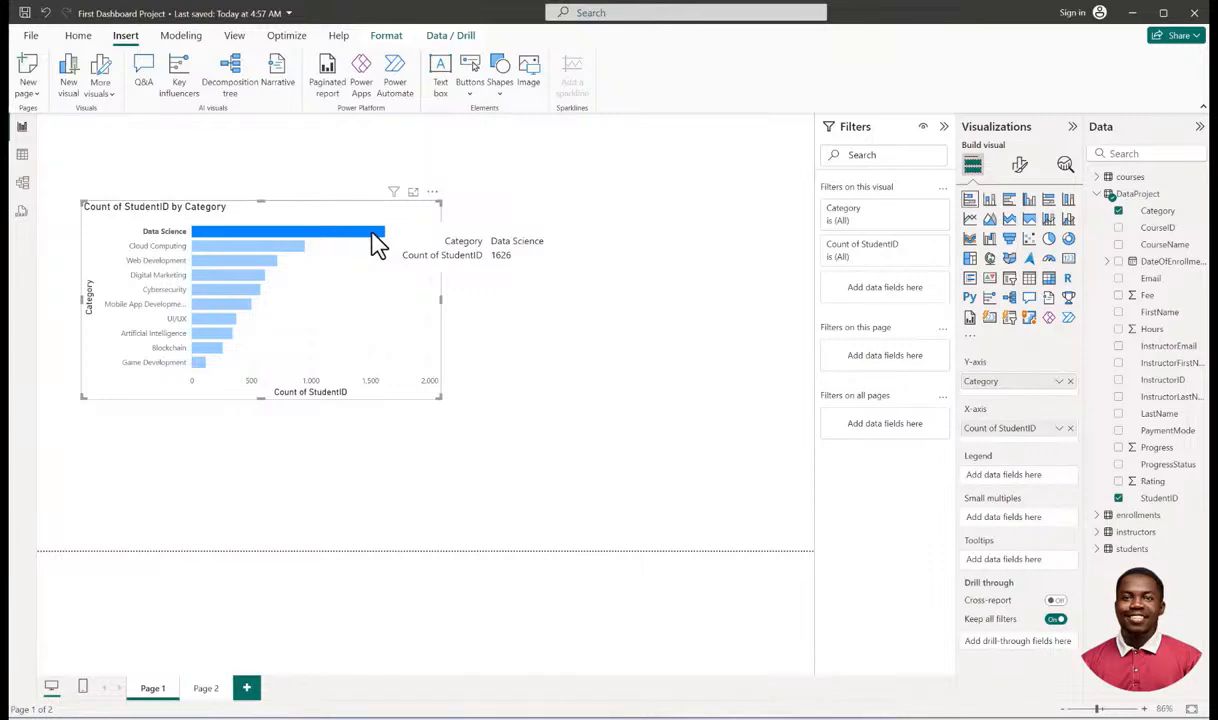
{"action": "mouse_move", "coordinate": [272, 258]}
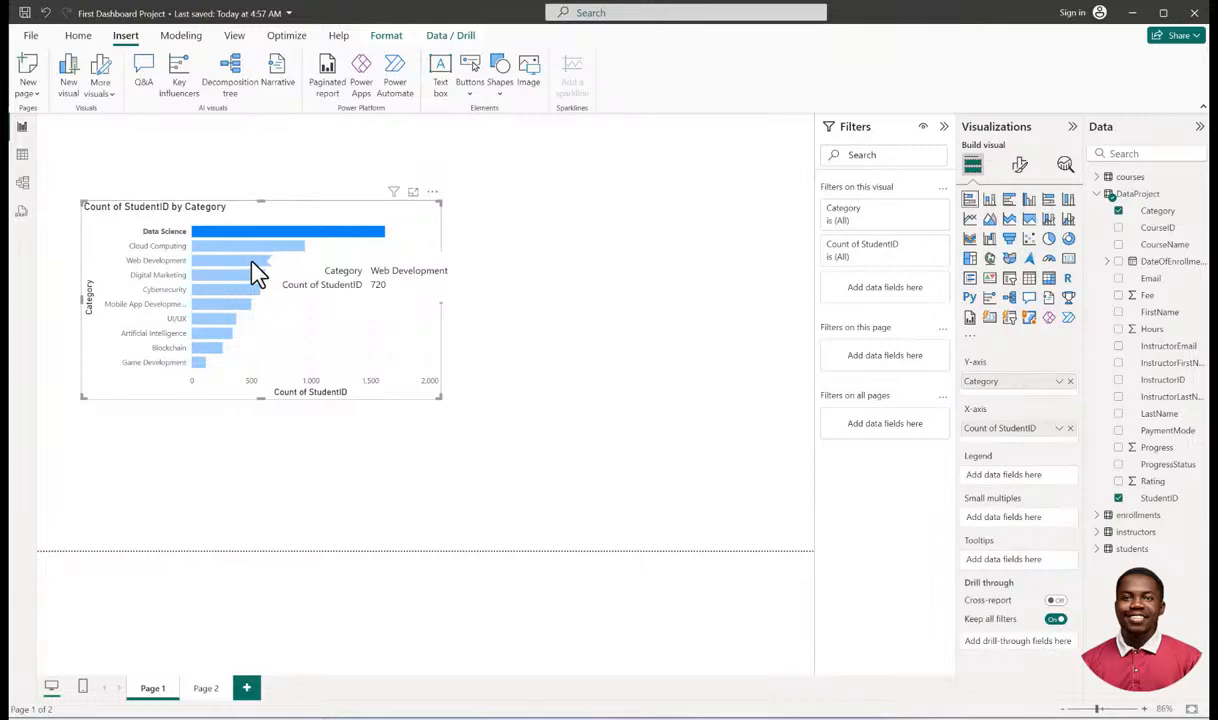
{"action": "mouse_move", "coordinate": [203, 375]}
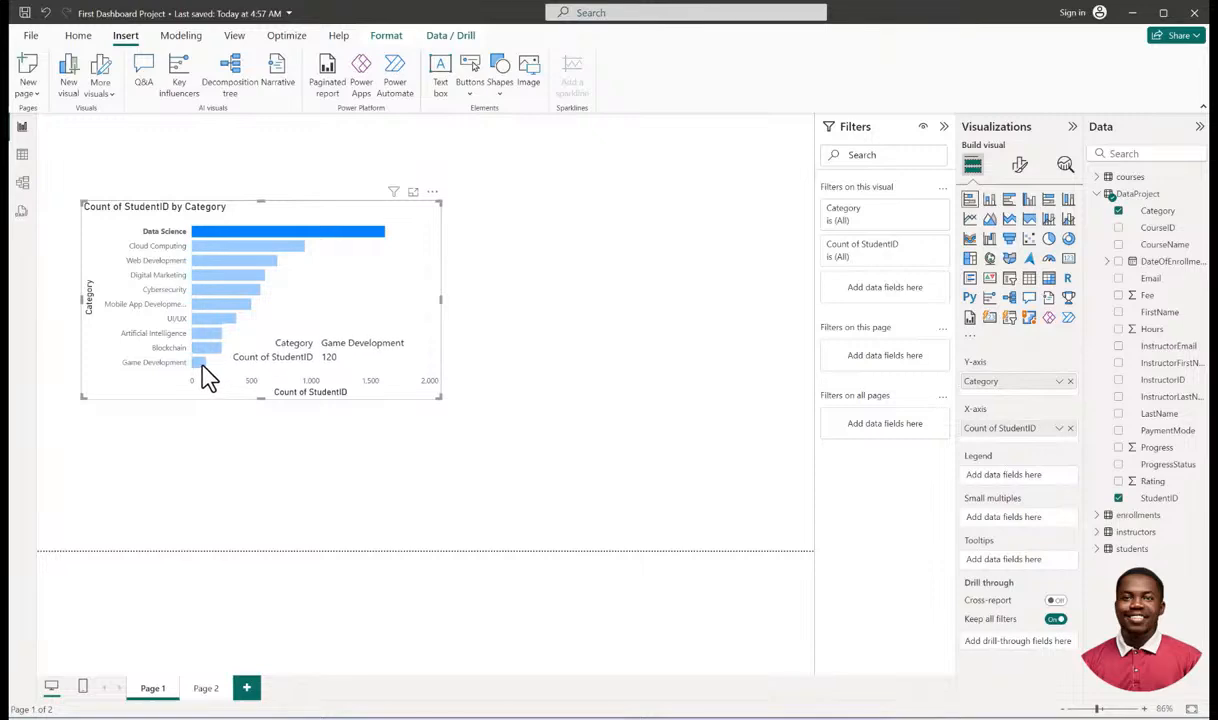
{"action": "left_click", "coordinate": [324, 236]}
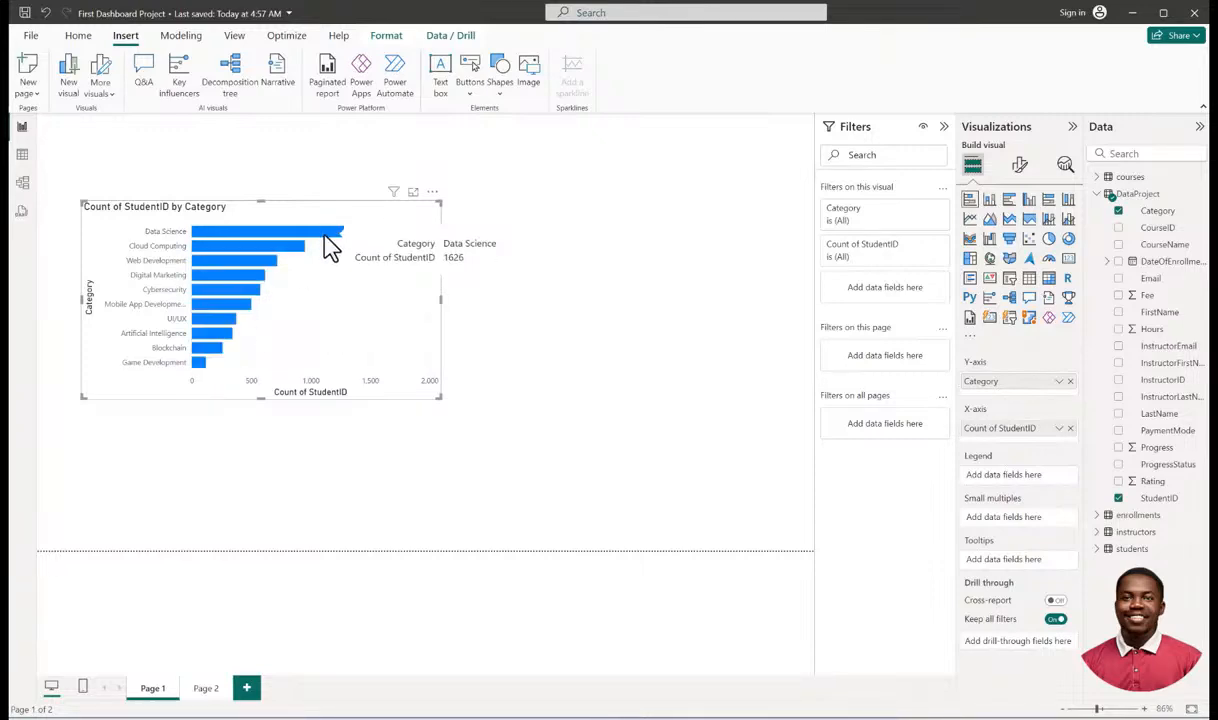
Move the bar chart higher, close to the upper edge of Page 1.
{"action": "left_click_drag", "start_coordinate": [326, 223], "coordinate": [317, 155]}
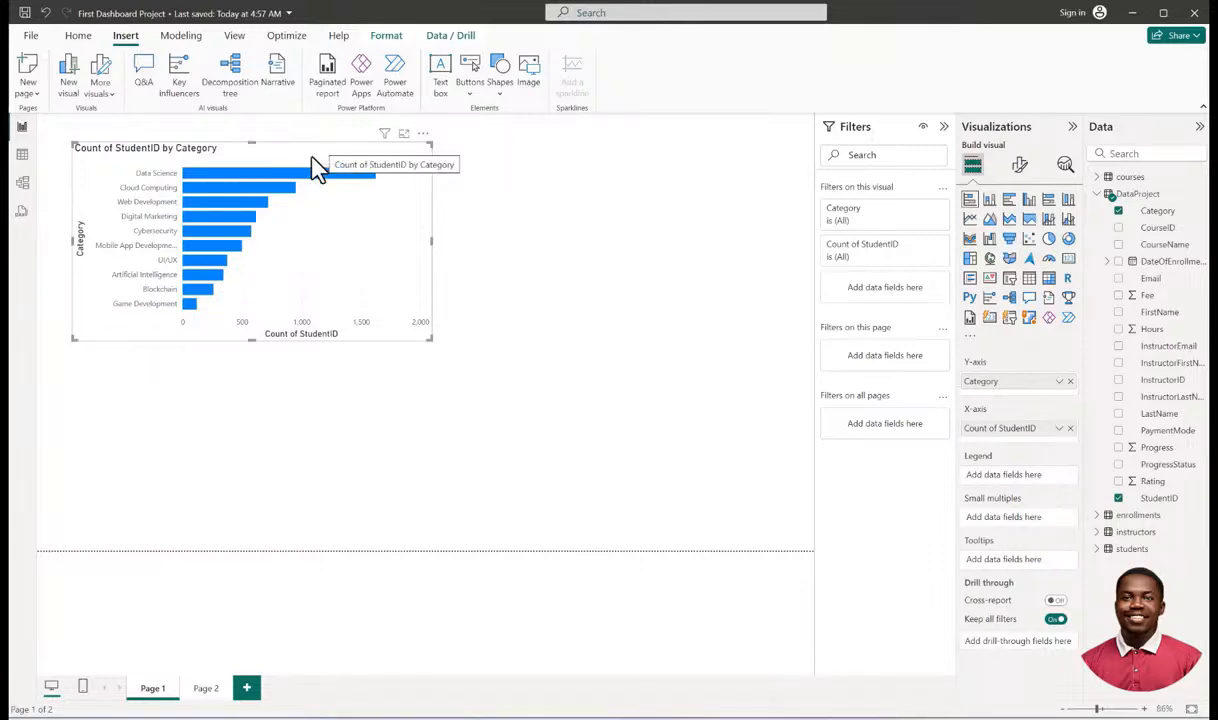
{"action": "left_click_drag", "start_coordinate": [294, 163], "coordinate": [294, 154]}
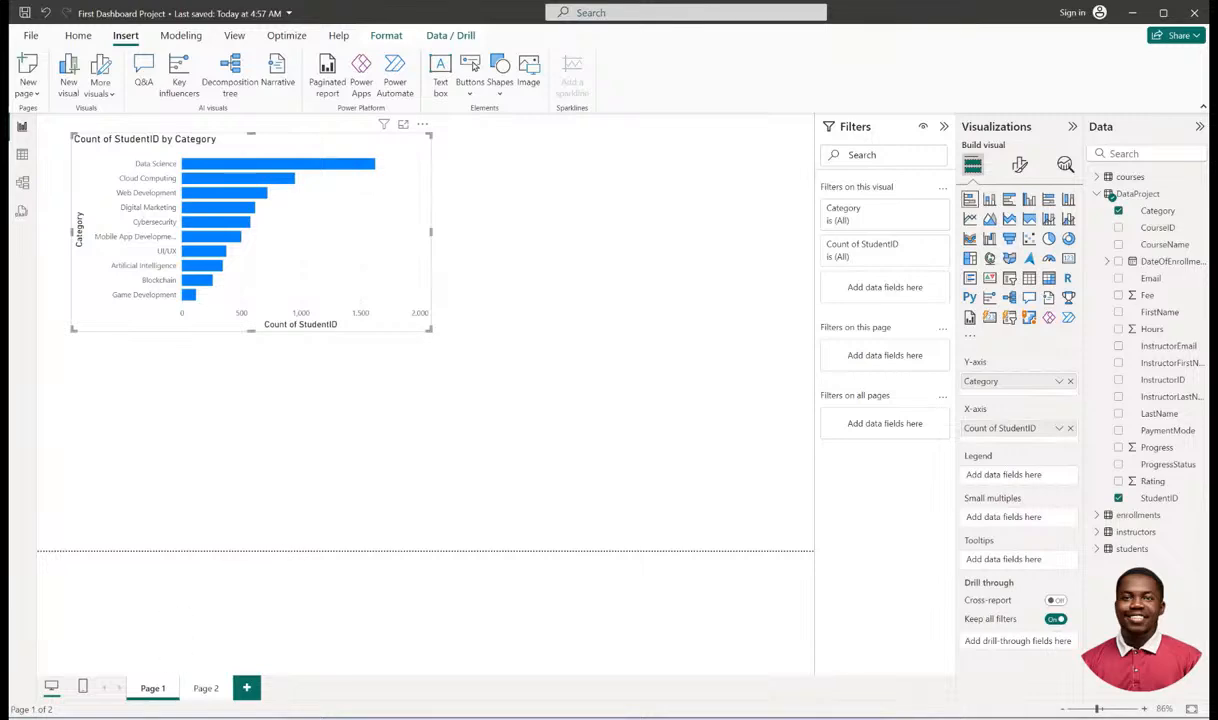
Duplicate Page 1 and place the duplicate page between Page 1 and Page 2.
{"action": "right_click", "coordinate": [155, 697]}
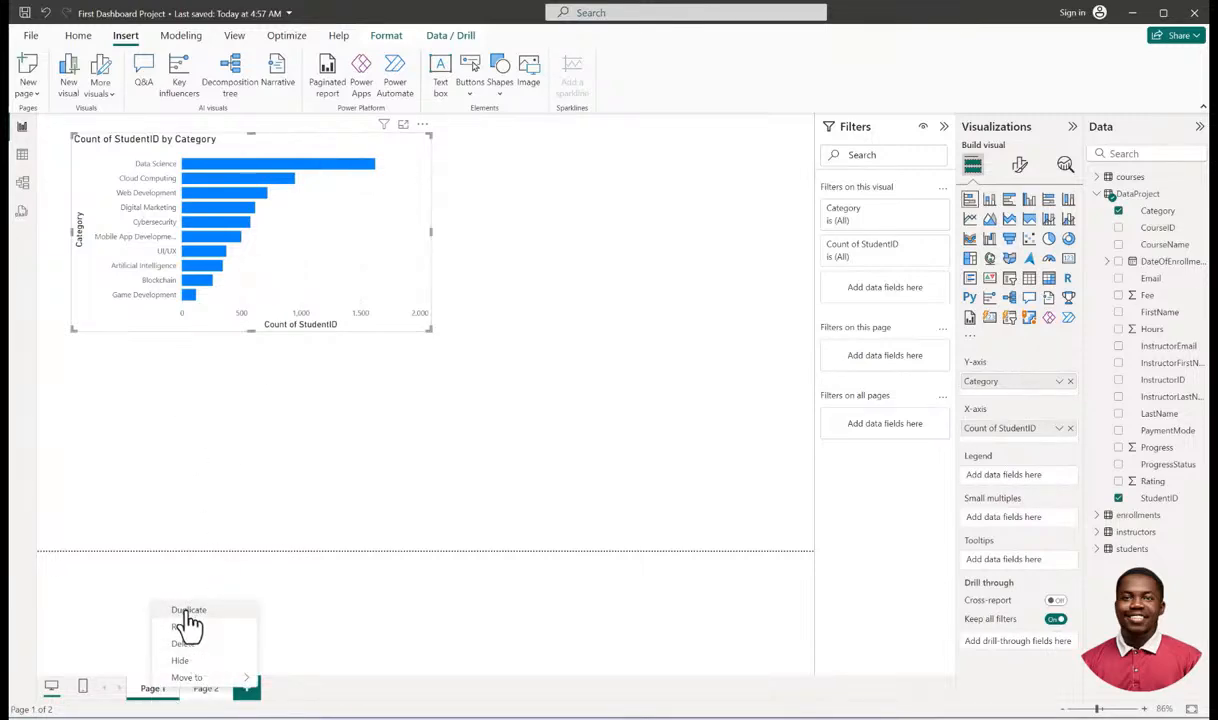
{"action": "left_click", "coordinate": [184, 612]}
{"action": "left_click_drag", "start_coordinate": [278, 698], "coordinate": [210, 700]}
Compare Page 1 with its duplicate, shifting the bar chart slightly on each page and finishing on Page 1.
{"action": "left_click", "coordinate": [150, 691]}
{"action": "left_click", "coordinate": [211, 690]}
{"action": "left_click", "coordinate": [147, 692]}
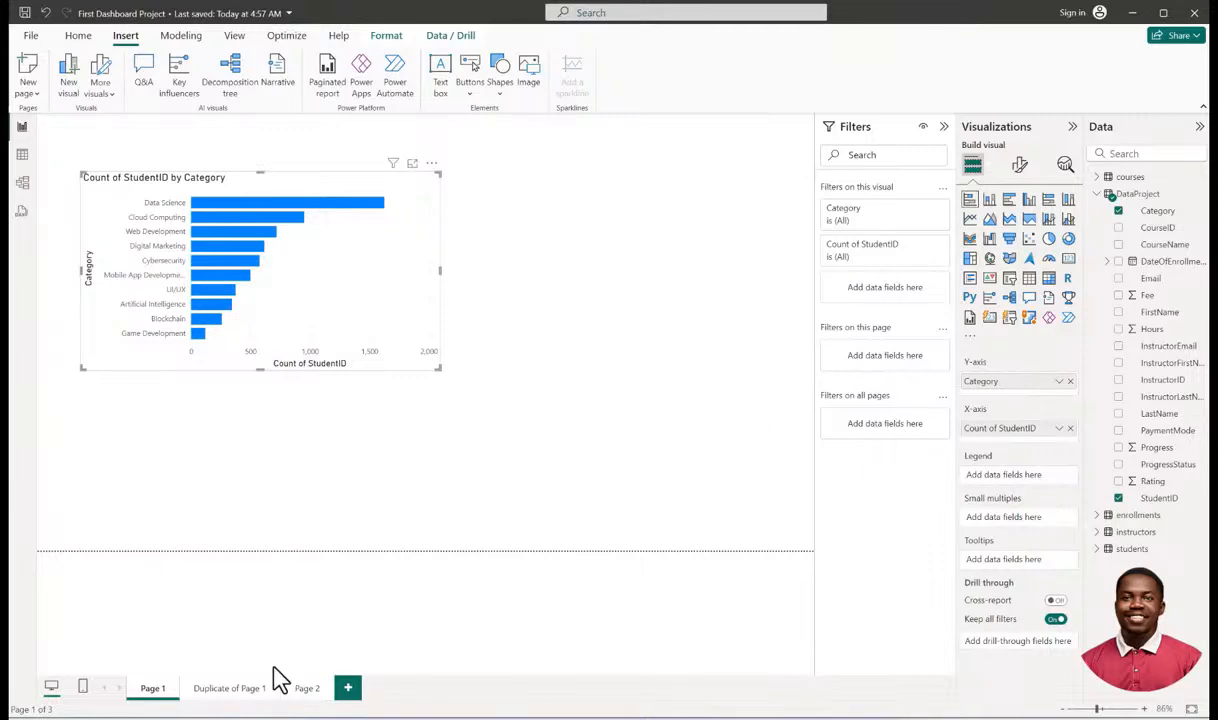
{"action": "left_click", "coordinate": [216, 692]}
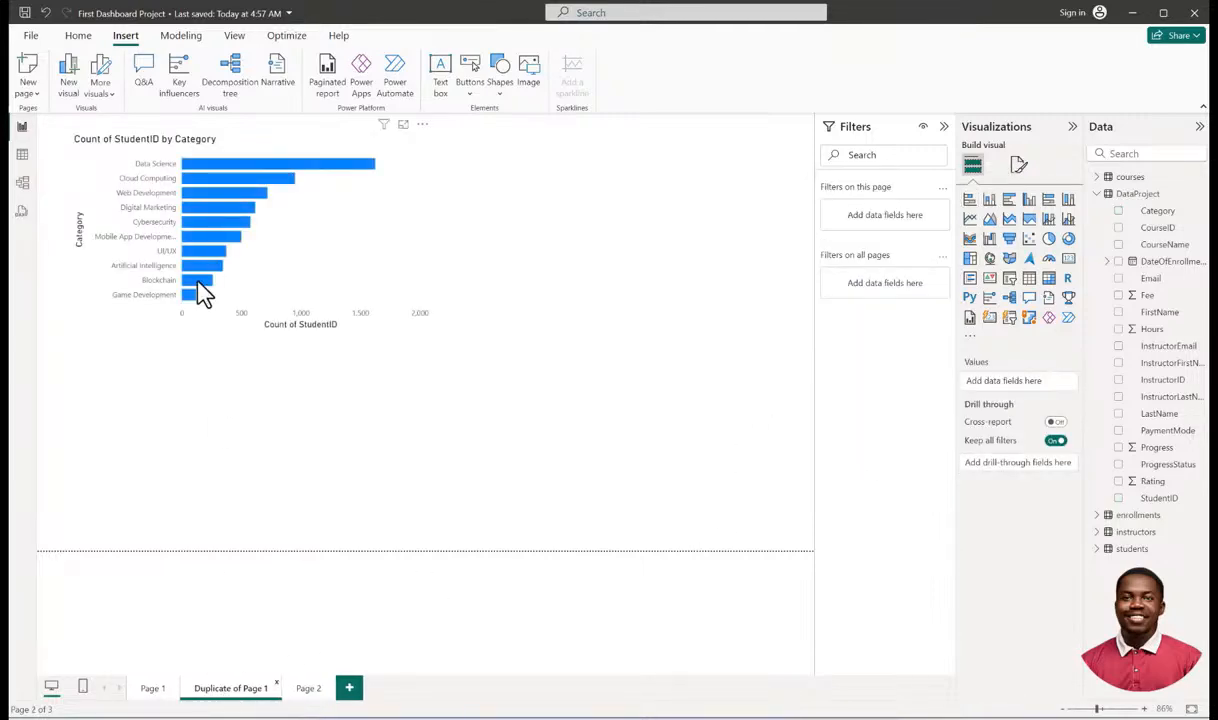
{"action": "left_click", "coordinate": [253, 163]}
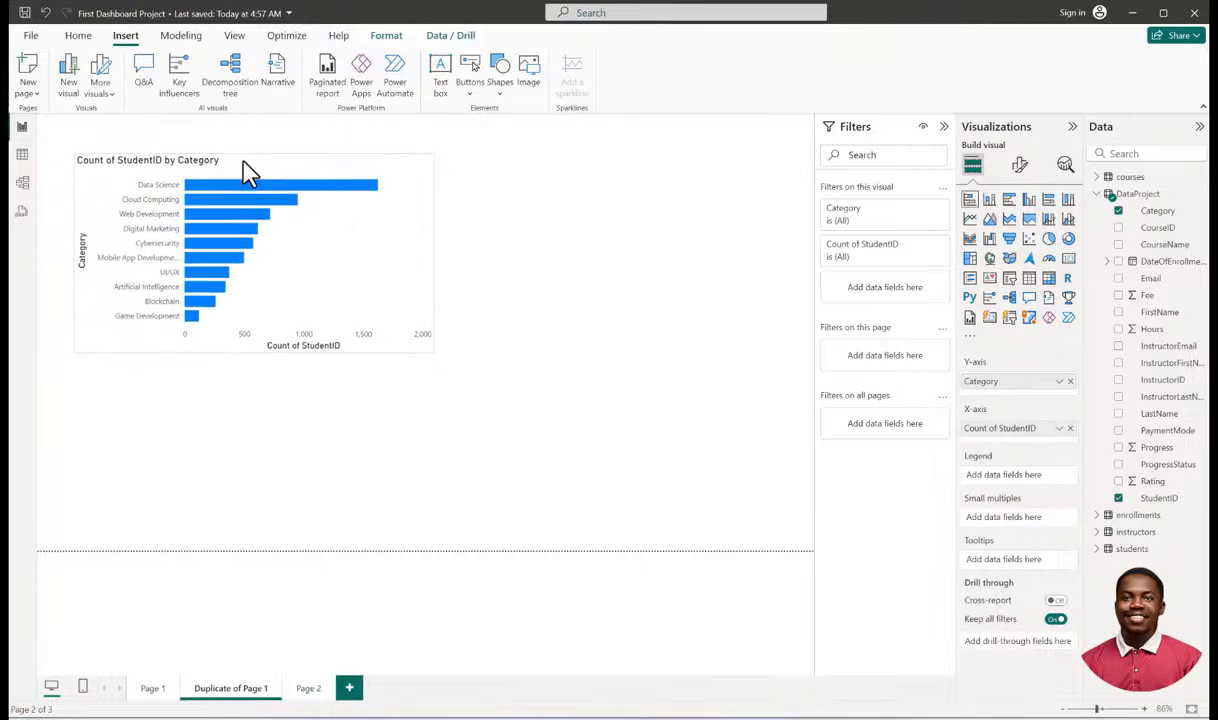
{"action": "left_click", "coordinate": [158, 688]}
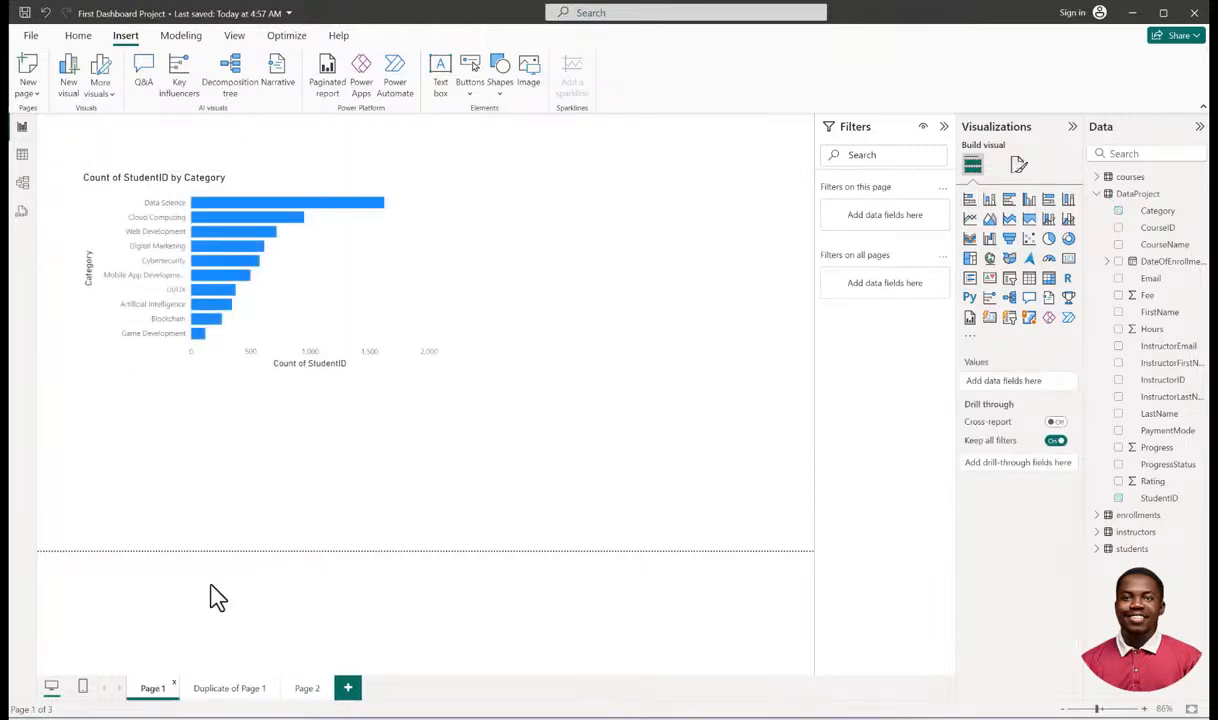
{"action": "left_click", "coordinate": [278, 178]}
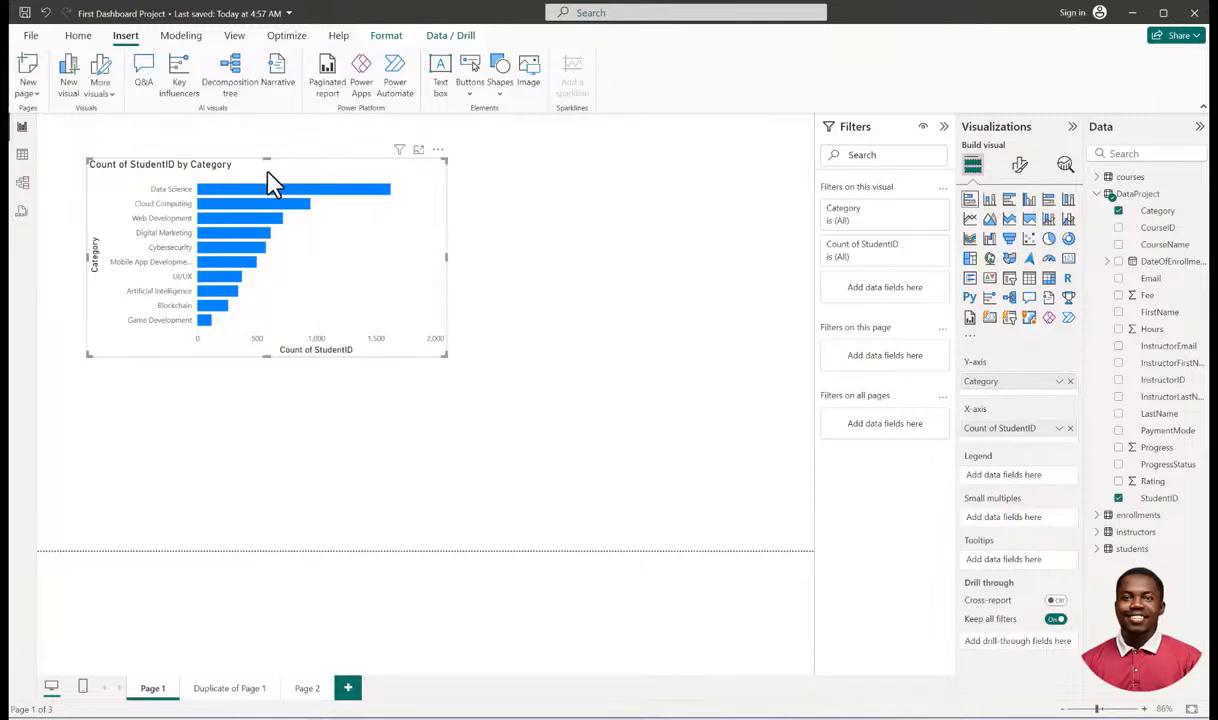
Highlight the Cloud Computing bar and place a copy of the bar chart directly below the original on Page 1.
{"action": "left_click", "coordinate": [265, 205]}
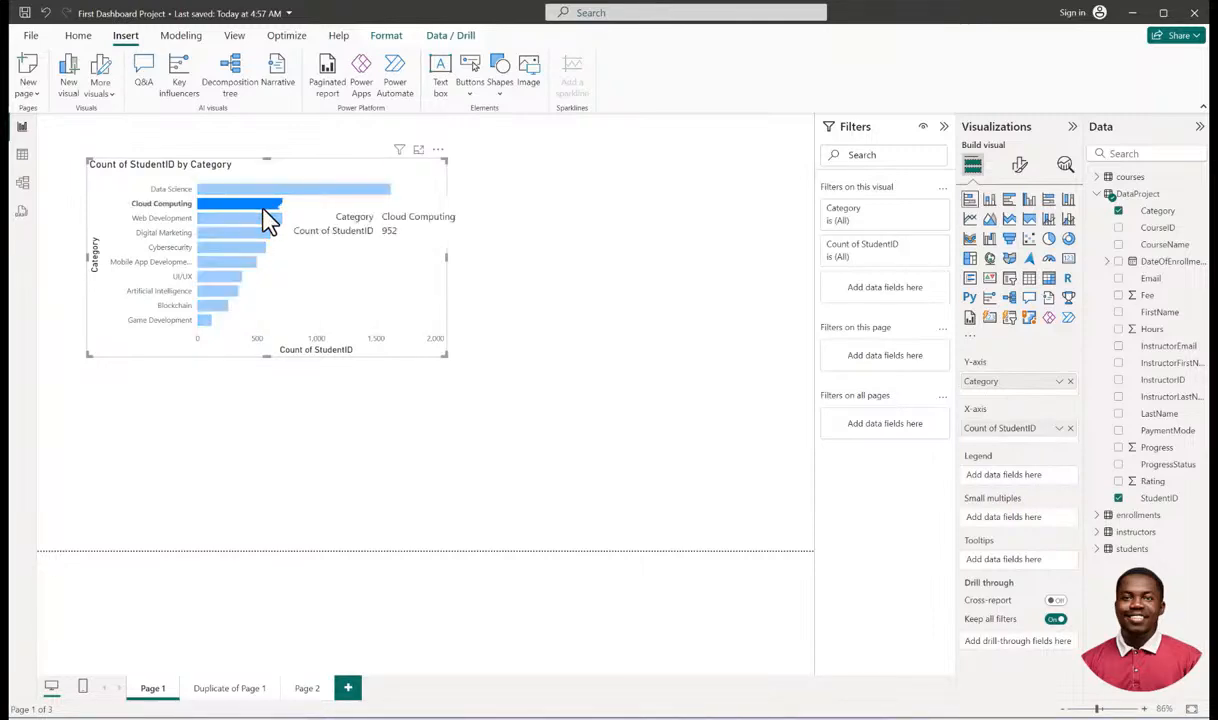
{"action": "left_click_drag", "start_coordinate": [290, 195], "coordinate": [275, 389]}
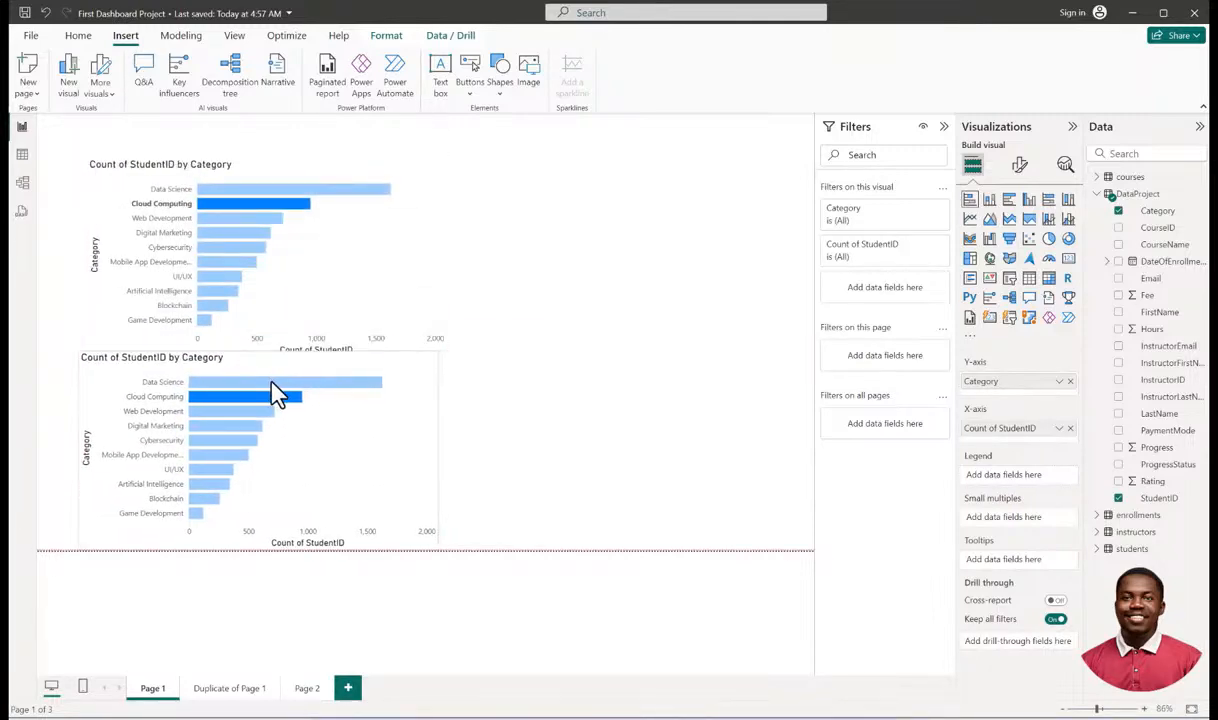
{"action": "left_click", "coordinate": [500, 397]}
Test cross-highlighting by toggling the lower chart's Cloud Computing bar, and move the original chart up to separate the two charts.
{"action": "left_click", "coordinate": [290, 398]}
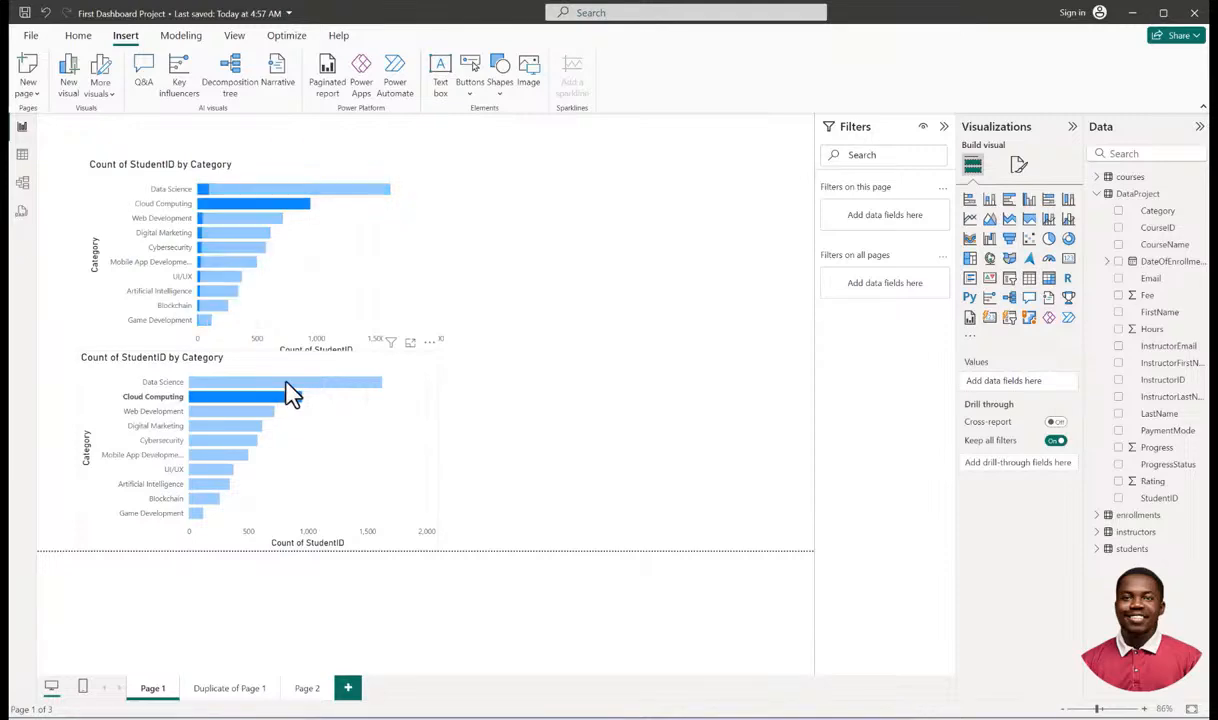
{"action": "left_click_drag", "start_coordinate": [313, 178], "coordinate": [307, 158]}
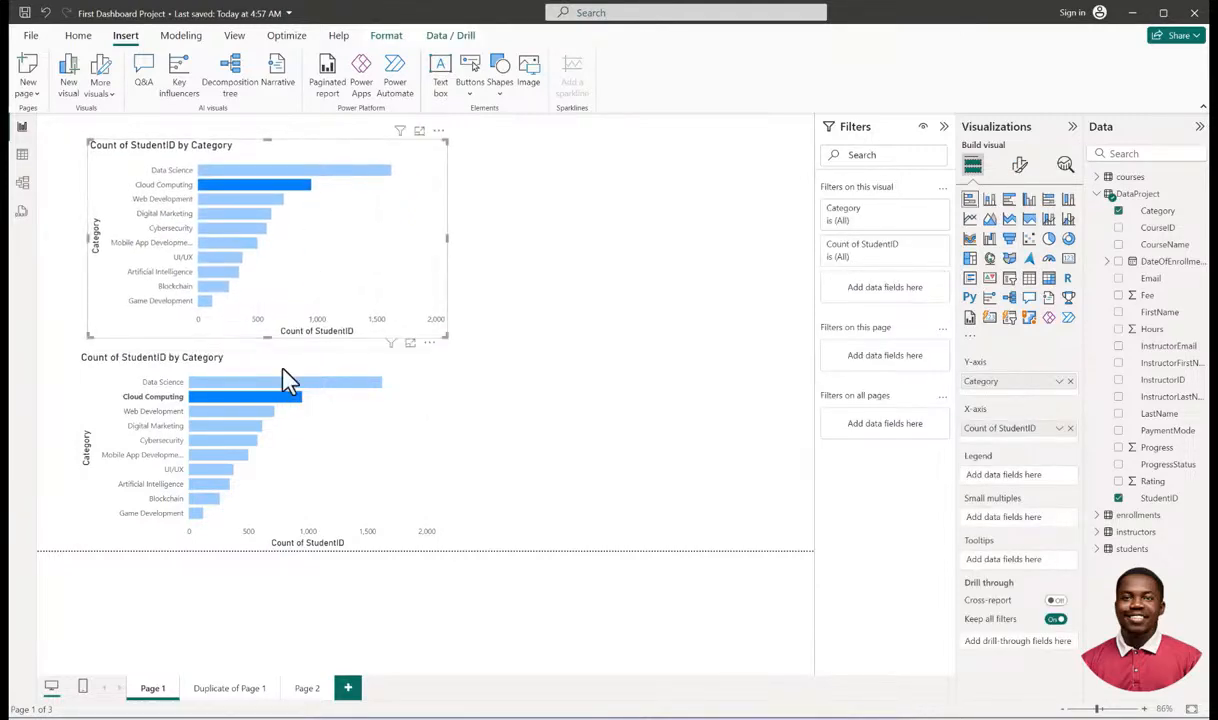
{"action": "left_click", "coordinate": [279, 400]}
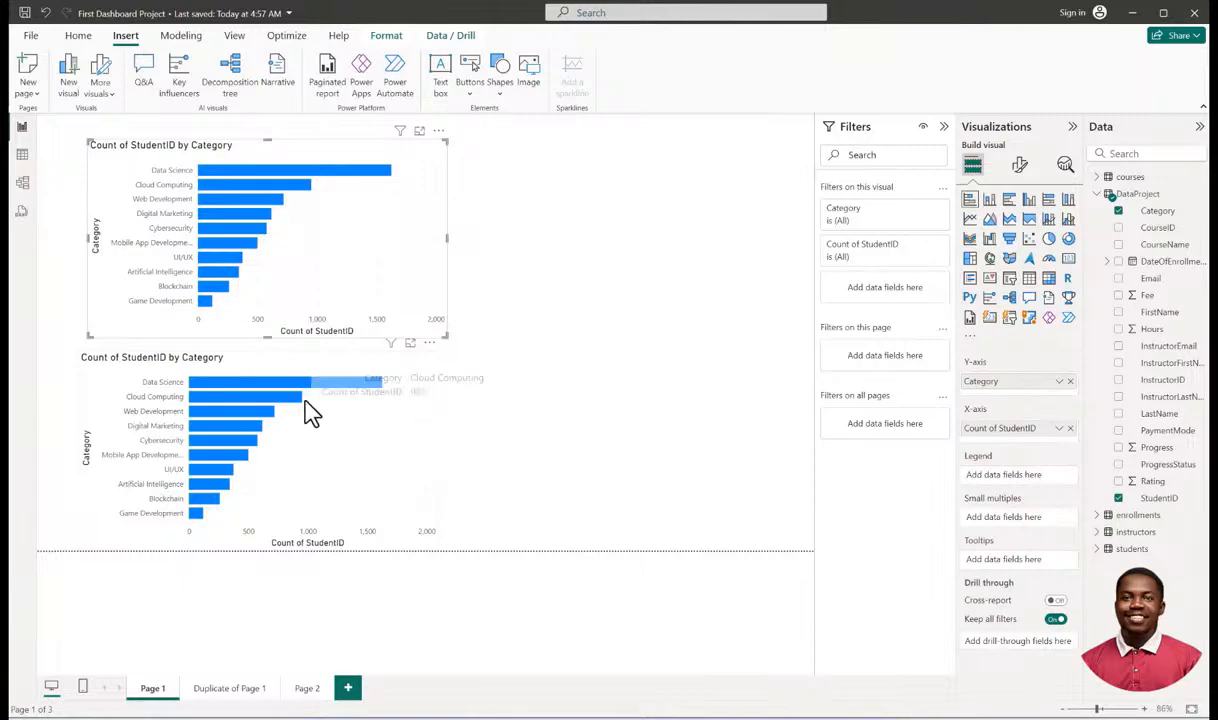
{"action": "left_click", "coordinate": [276, 404]}
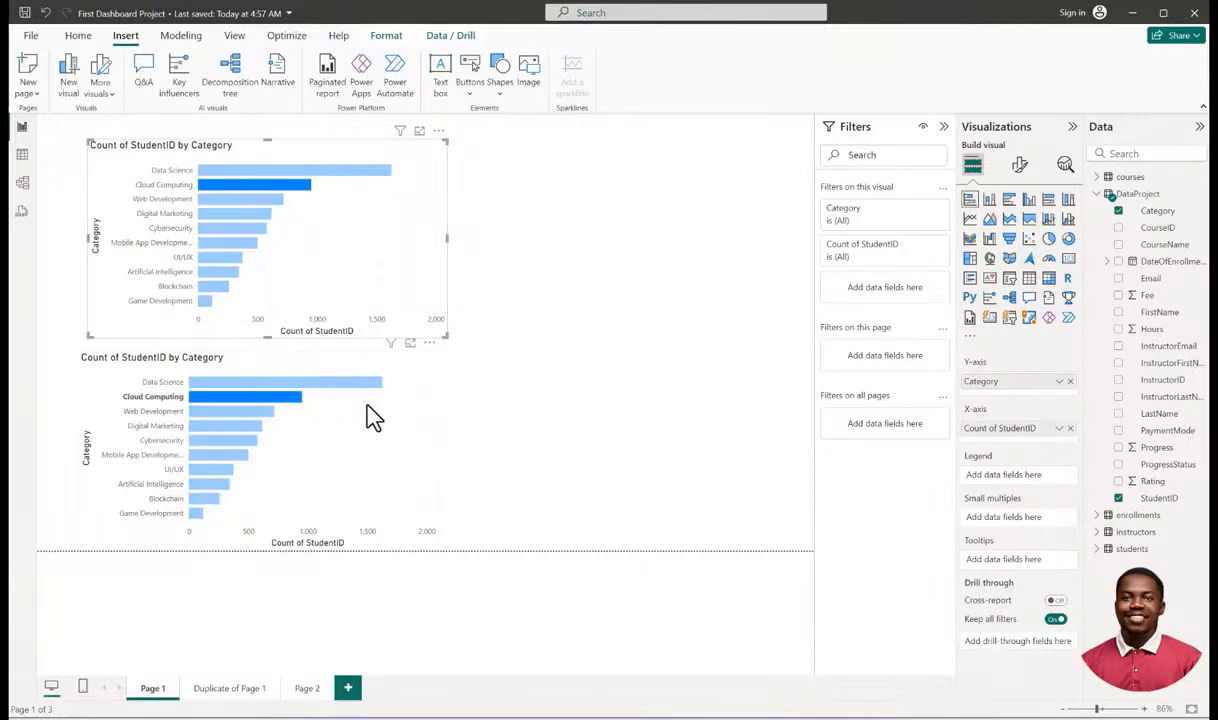
{"action": "left_click", "coordinate": [284, 400]}
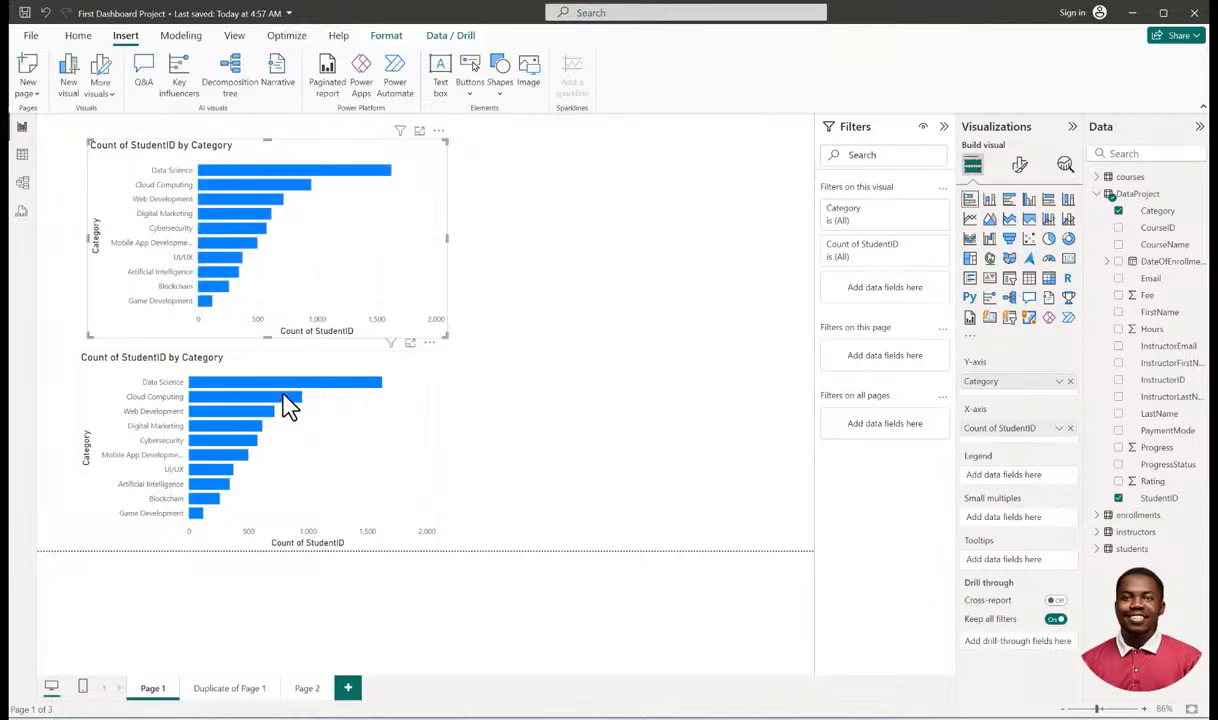
Test cross-highlighting with the lower chart's Data Science bar, clear the highlight and deselect the charts.
{"action": "left_click", "coordinate": [285, 384]}
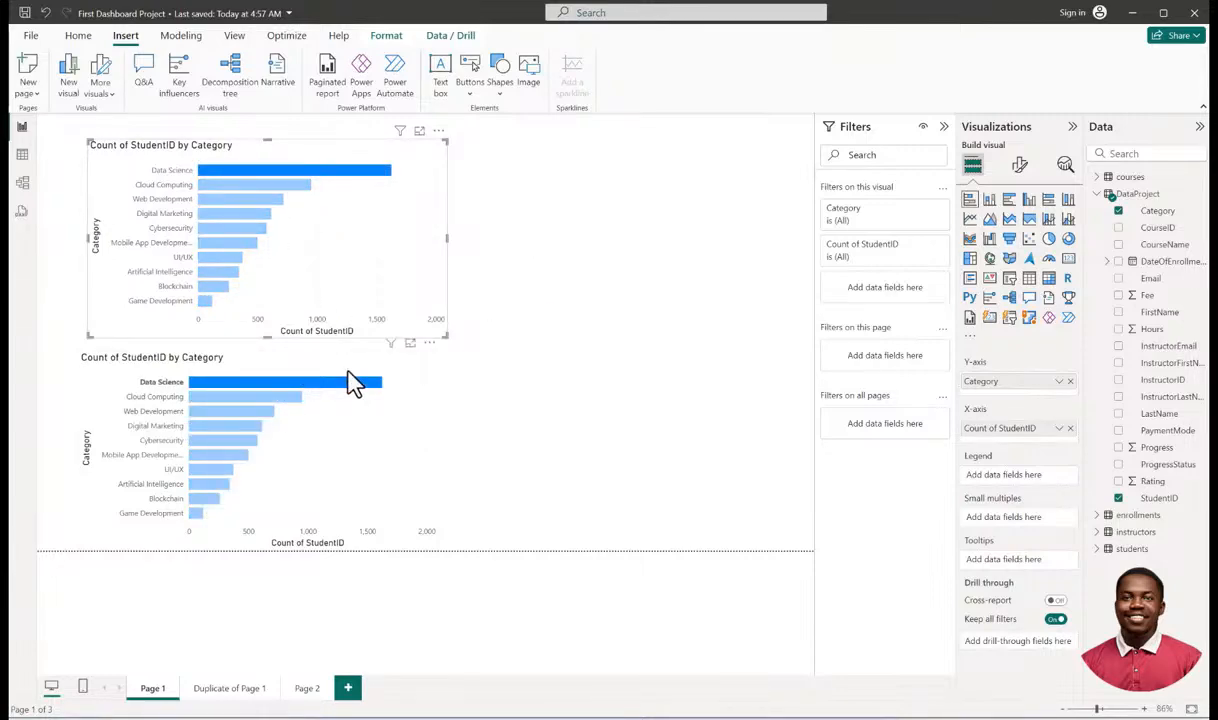
{"action": "left_click", "coordinate": [274, 385]}
{"action": "left_click", "coordinate": [592, 348]}
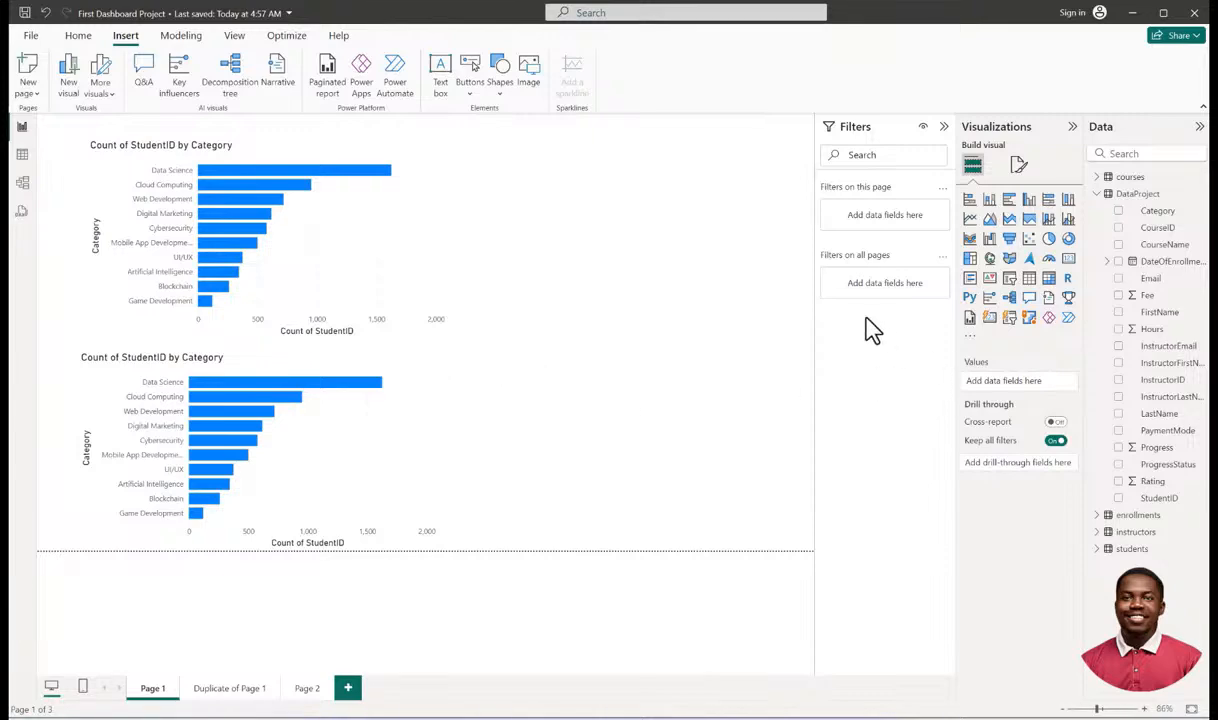
Filter only the lower bar chart by Category to Blockchain, Cloud Computing and Cybersecurity.
{"action": "left_click", "coordinate": [430, 375]}
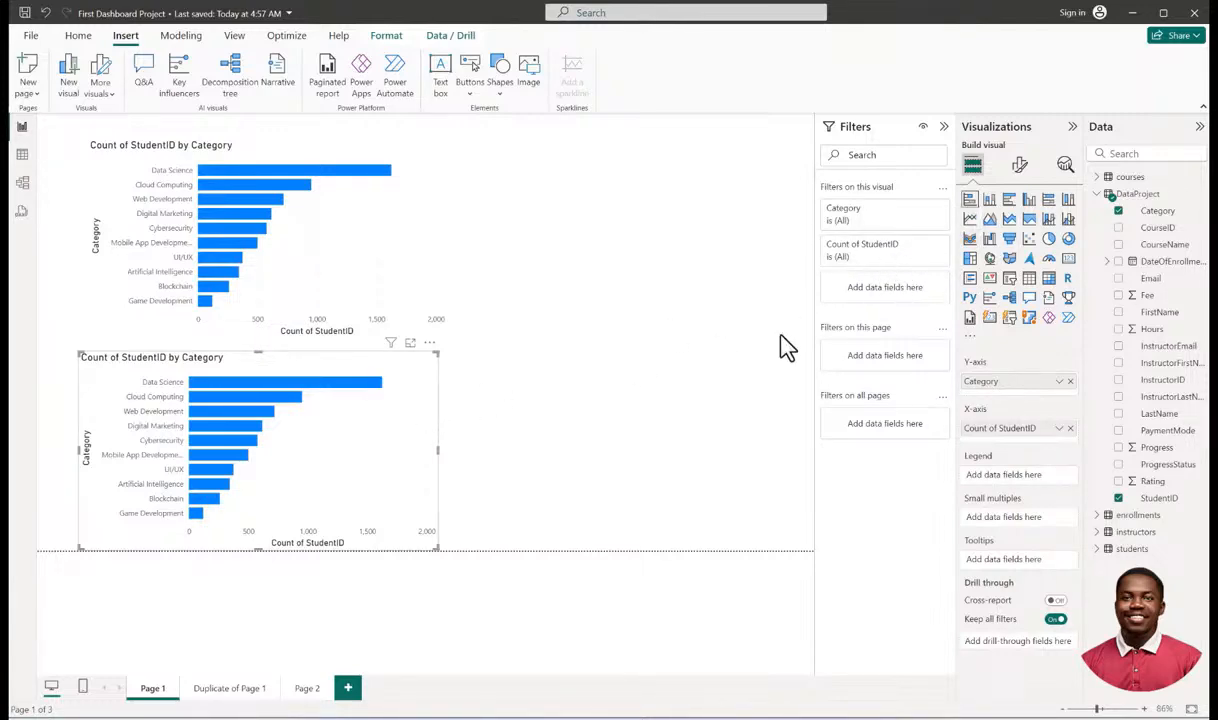
{"action": "left_click", "coordinate": [923, 212]}
{"action": "left_click", "coordinate": [837, 326]}
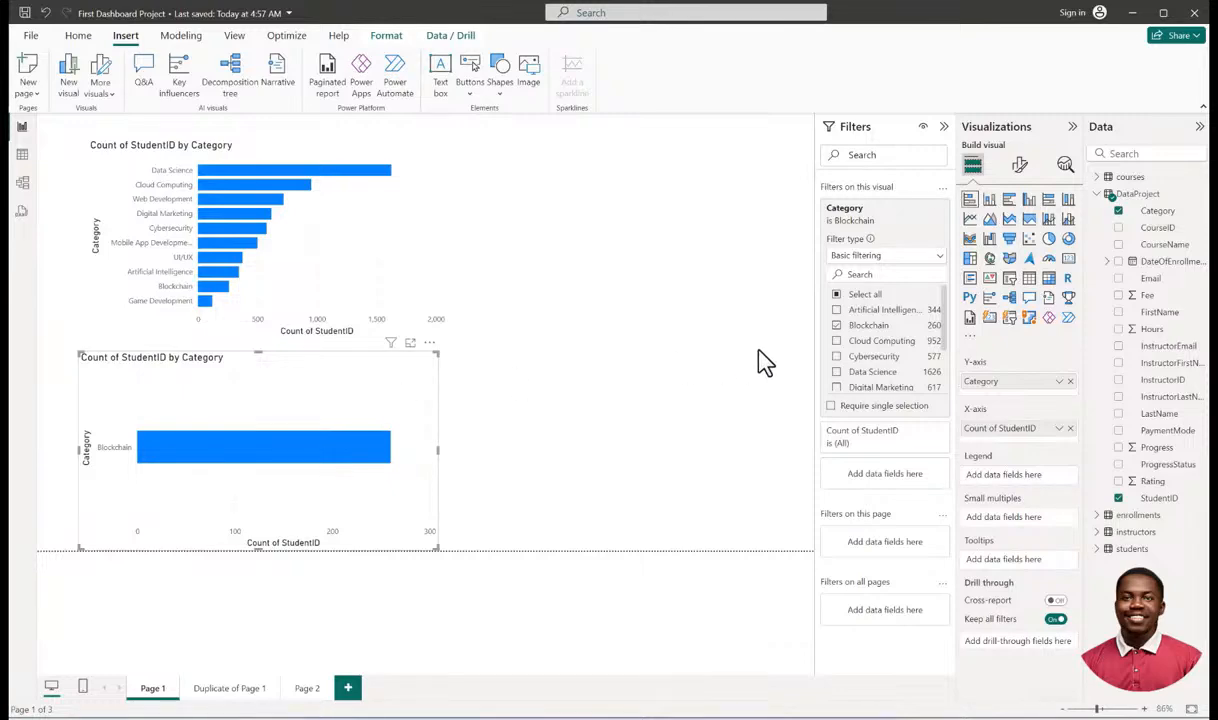
{"action": "left_click", "coordinate": [838, 342]}
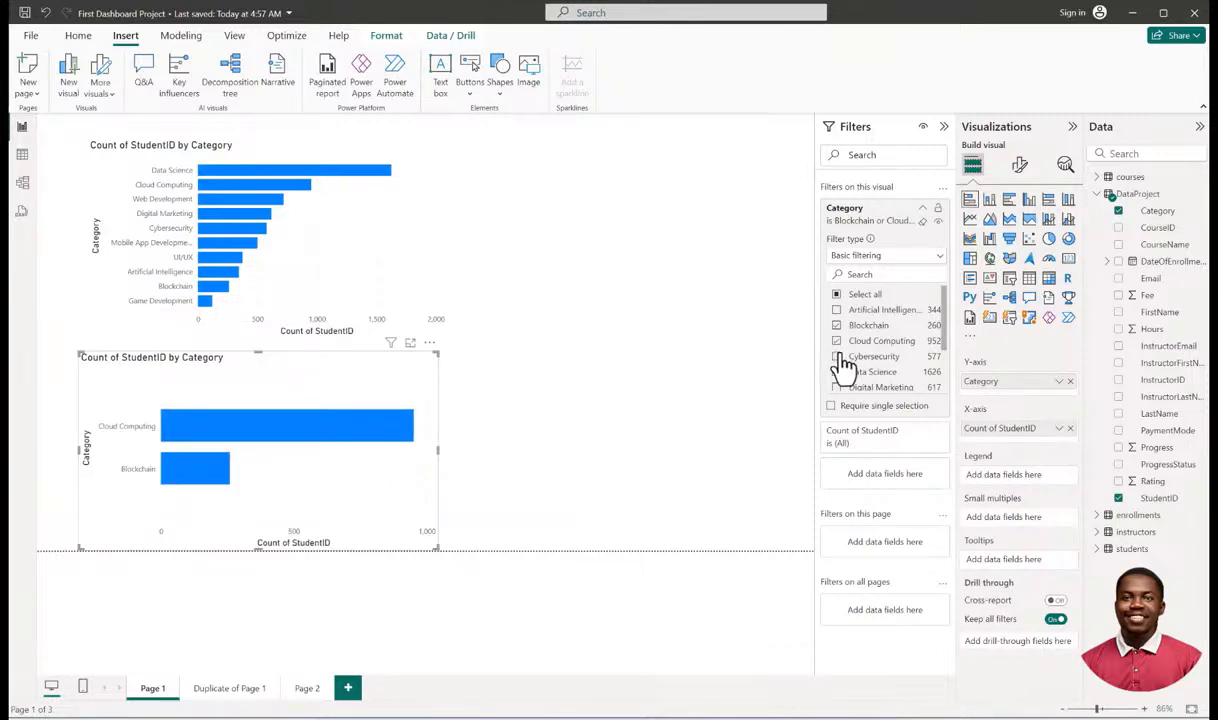
{"action": "left_click", "coordinate": [838, 358]}
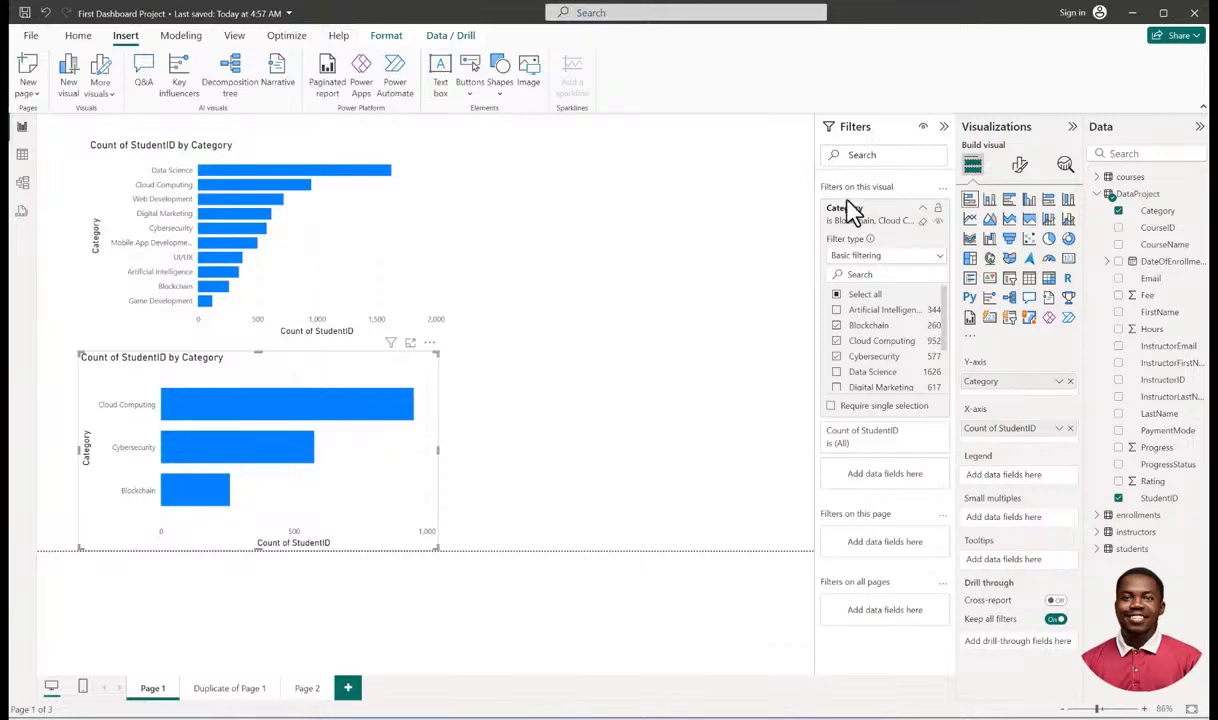
Clear the three selected categories from the lower chart's visual-level filter and collapse its filter card.
{"action": "left_click", "coordinate": [840, 325]}
{"action": "left_click", "coordinate": [840, 341]}
{"action": "left_click", "coordinate": [840, 356]}
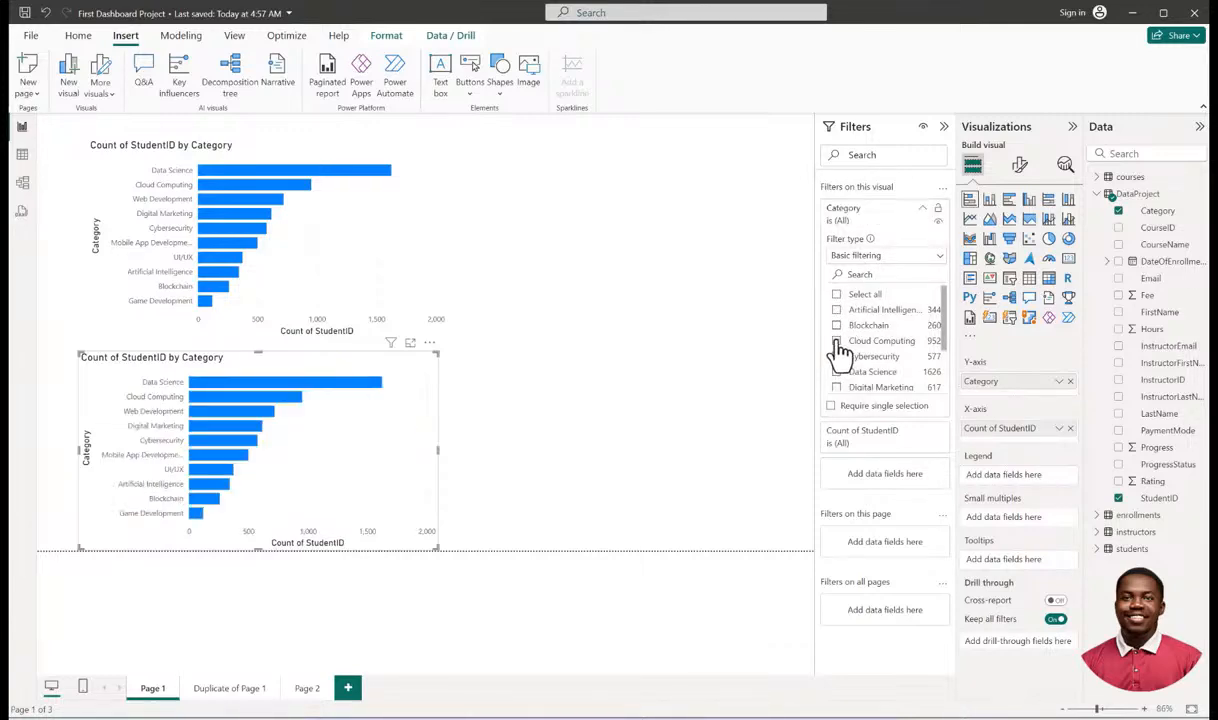
{"action": "left_click", "coordinate": [922, 208]}
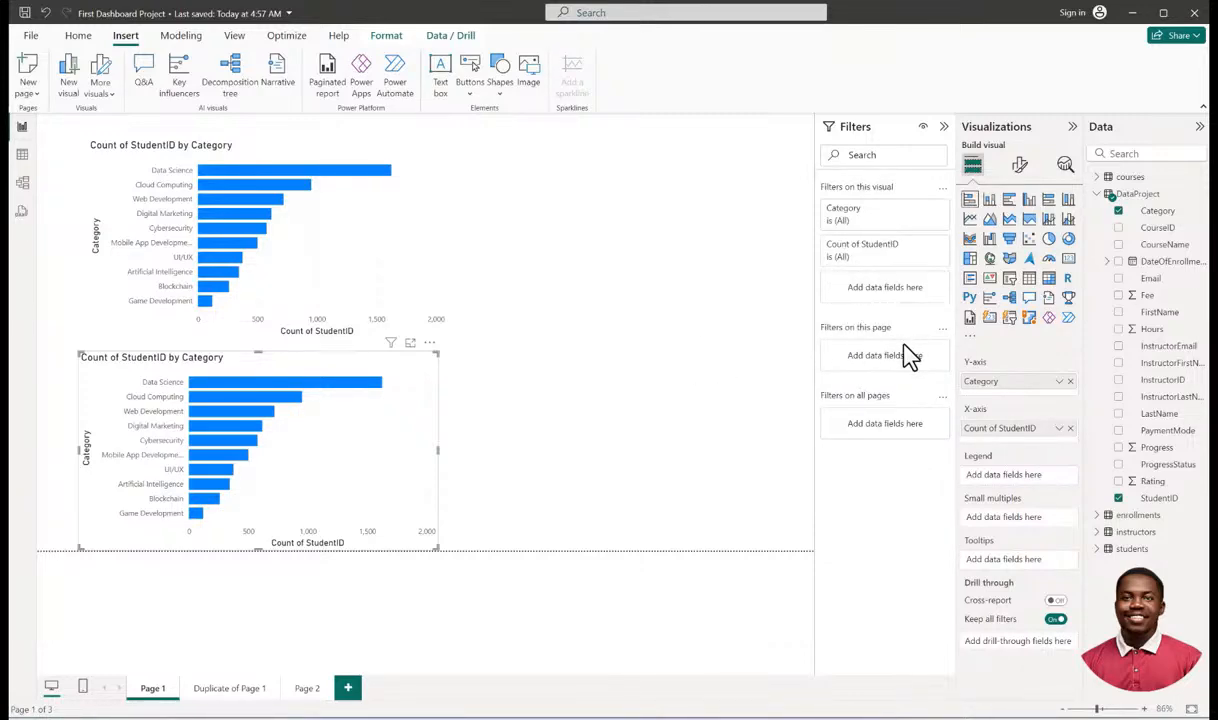
Add Category and StudentID as page-level filters on Page 1 and collapse both filter cards.
{"action": "left_click_drag", "start_coordinate": [1150, 211], "coordinate": [897, 362]}
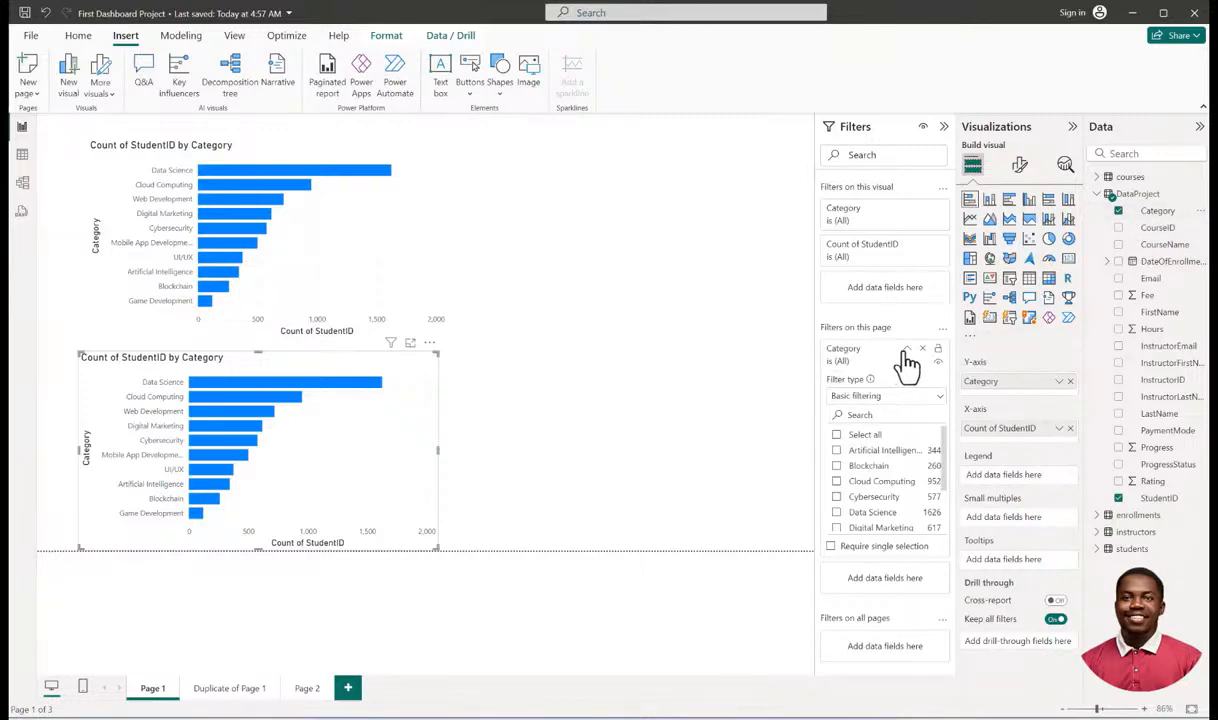
{"action": "left_click", "coordinate": [906, 350]}
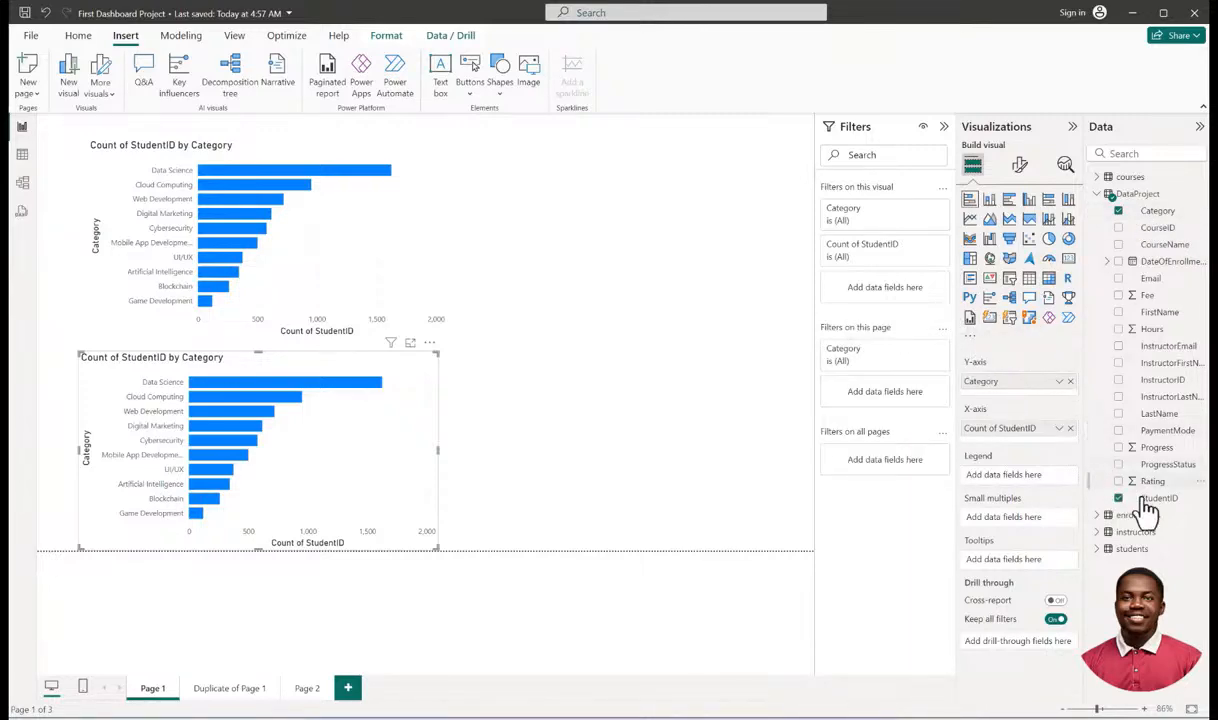
{"action": "left_click_drag", "start_coordinate": [1160, 505], "coordinate": [902, 400]}
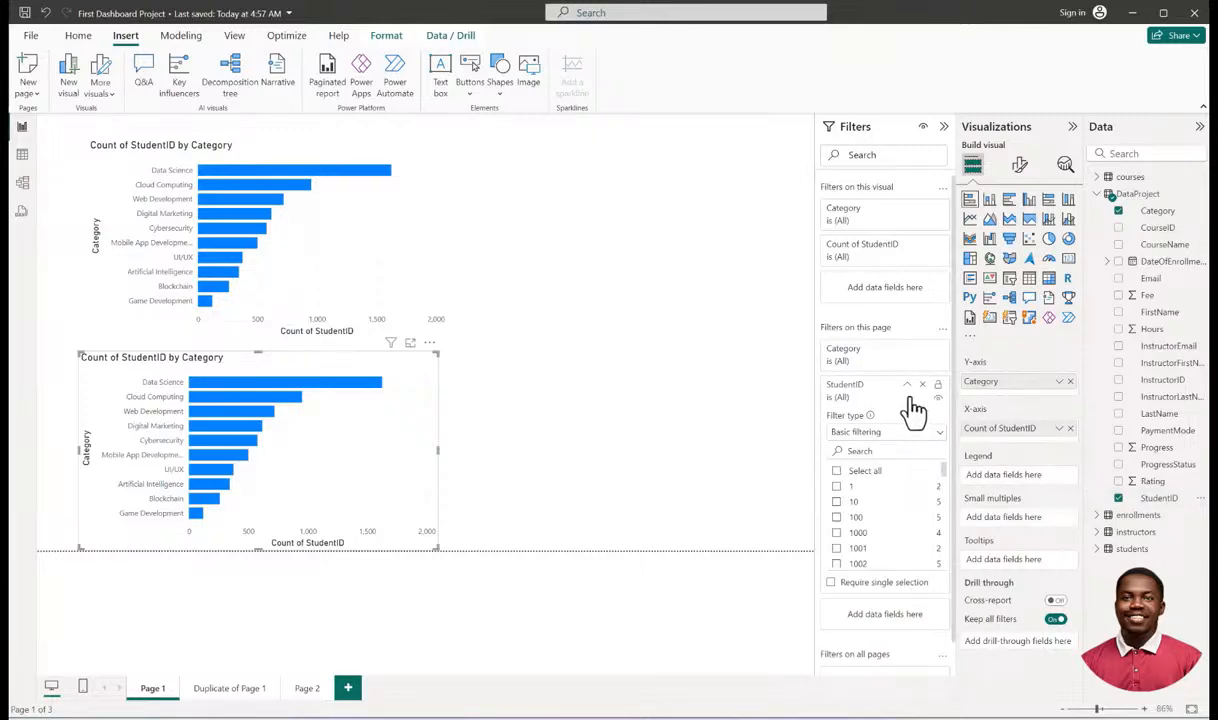
{"action": "left_click", "coordinate": [907, 384]}
Filter Page 1 by Category to Blockchain, Artificial Intelligence and Cloud Computing.
{"action": "left_click", "coordinate": [907, 349]}
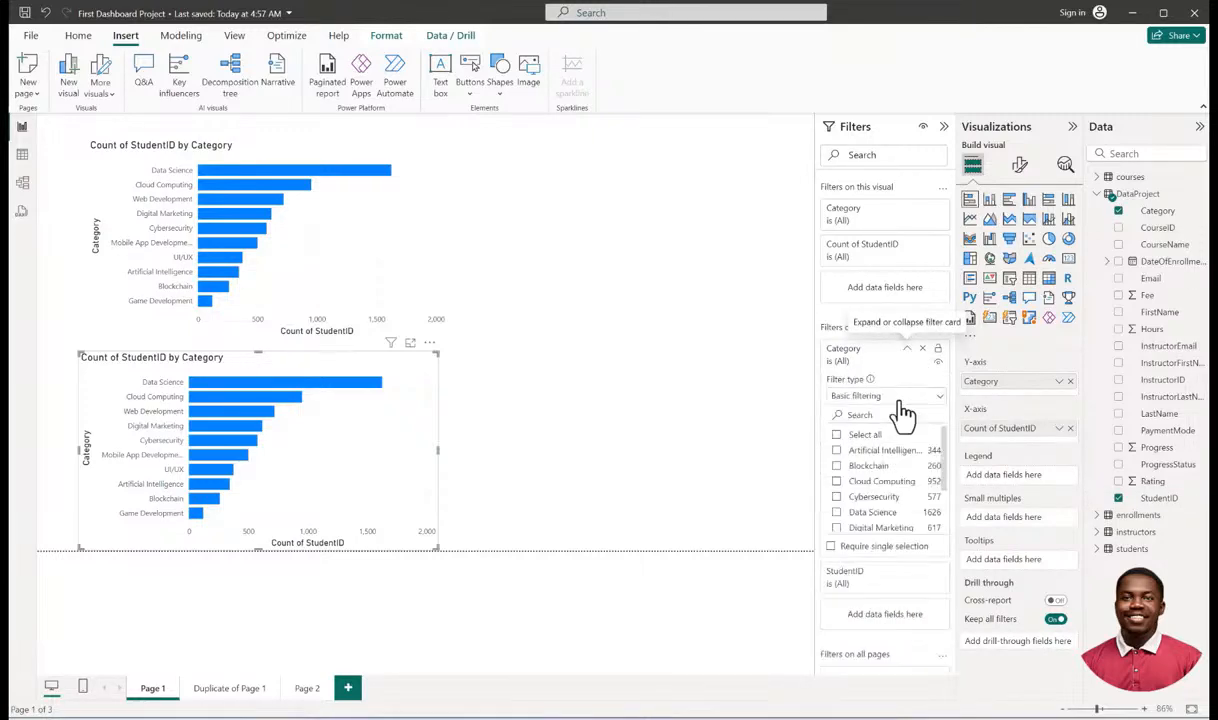
{"action": "left_click", "coordinate": [837, 466]}
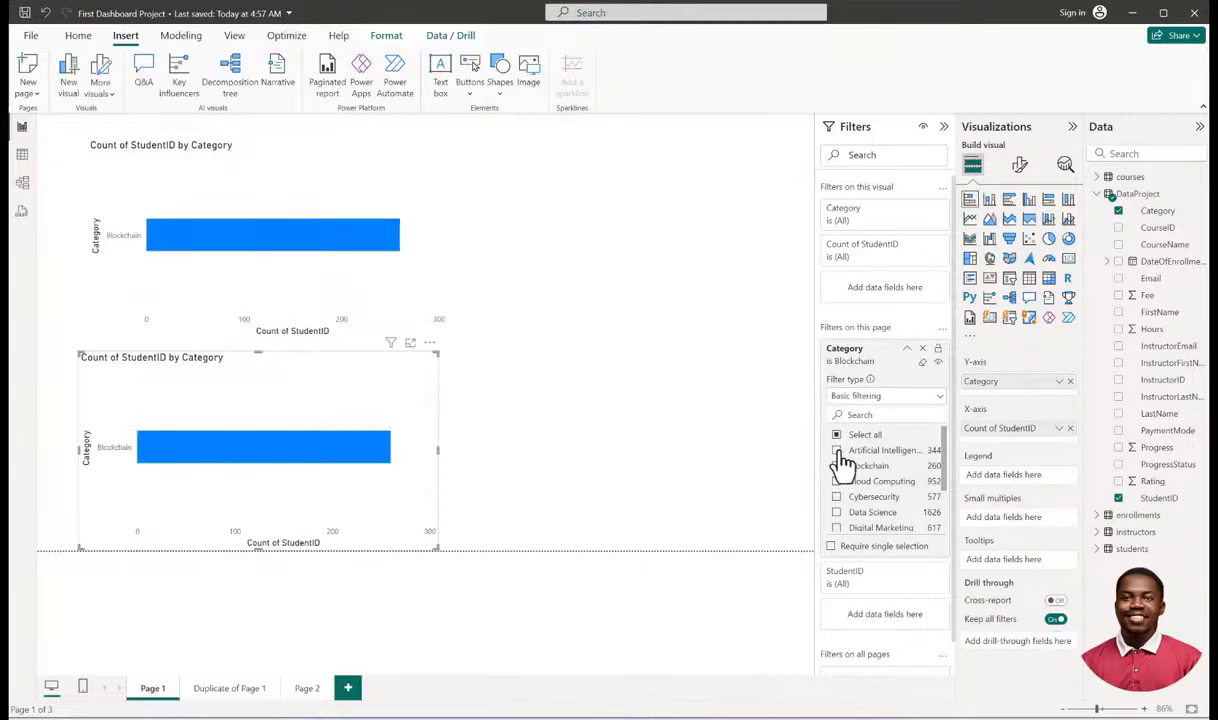
{"action": "left_click", "coordinate": [837, 451]}
{"action": "left_click", "coordinate": [837, 481]}
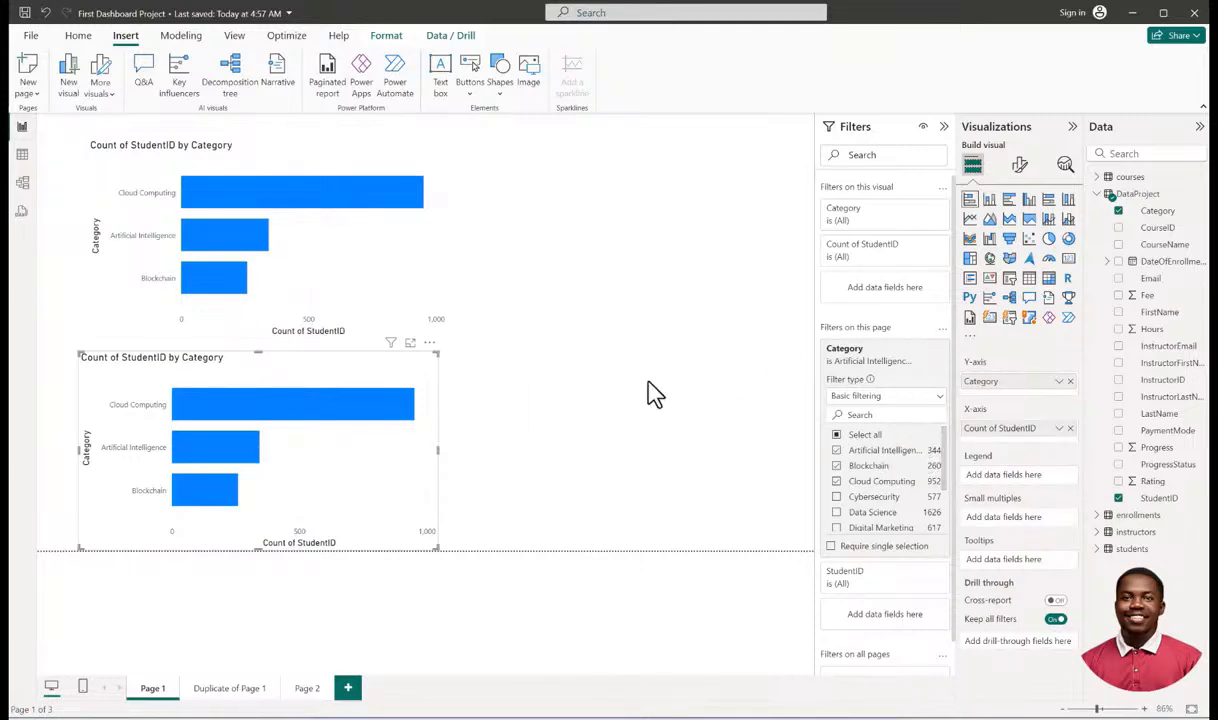
Compare Page 1 with its duplicate to check the reach of the page-level Category filter, finishing on Page 1.
{"action": "left_click", "coordinate": [229, 689]}
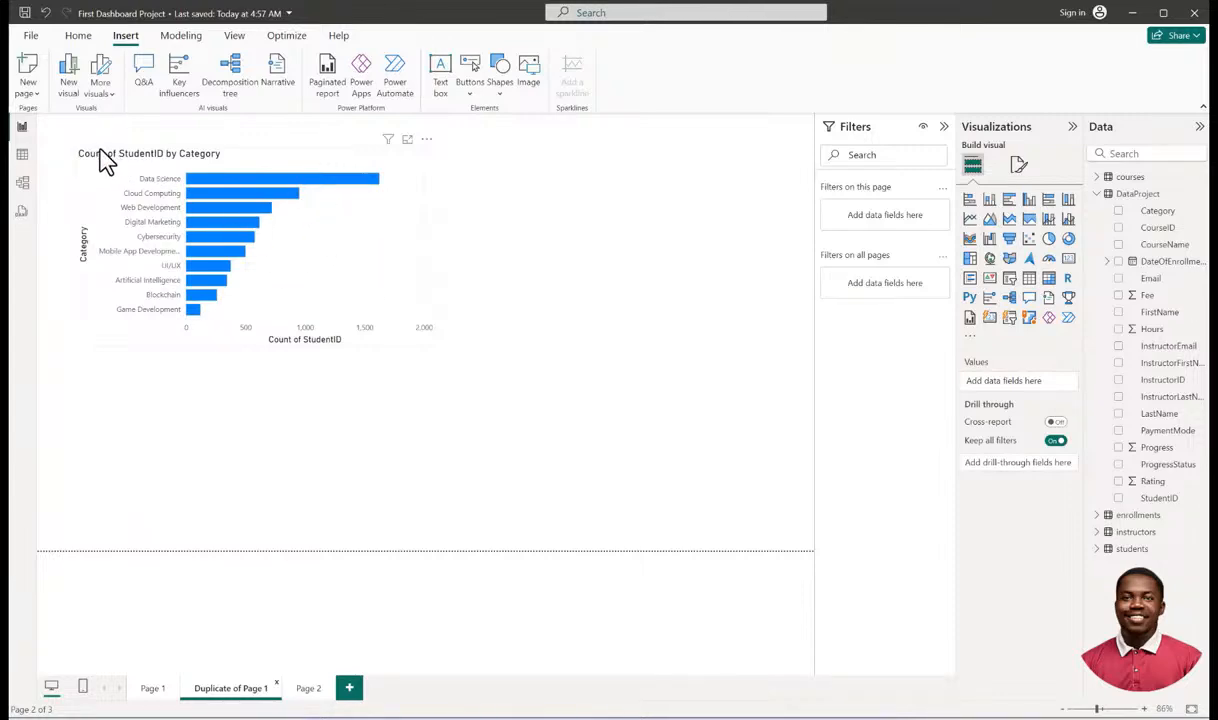
{"action": "left_click", "coordinate": [155, 690]}
{"action": "left_click", "coordinate": [230, 690]}
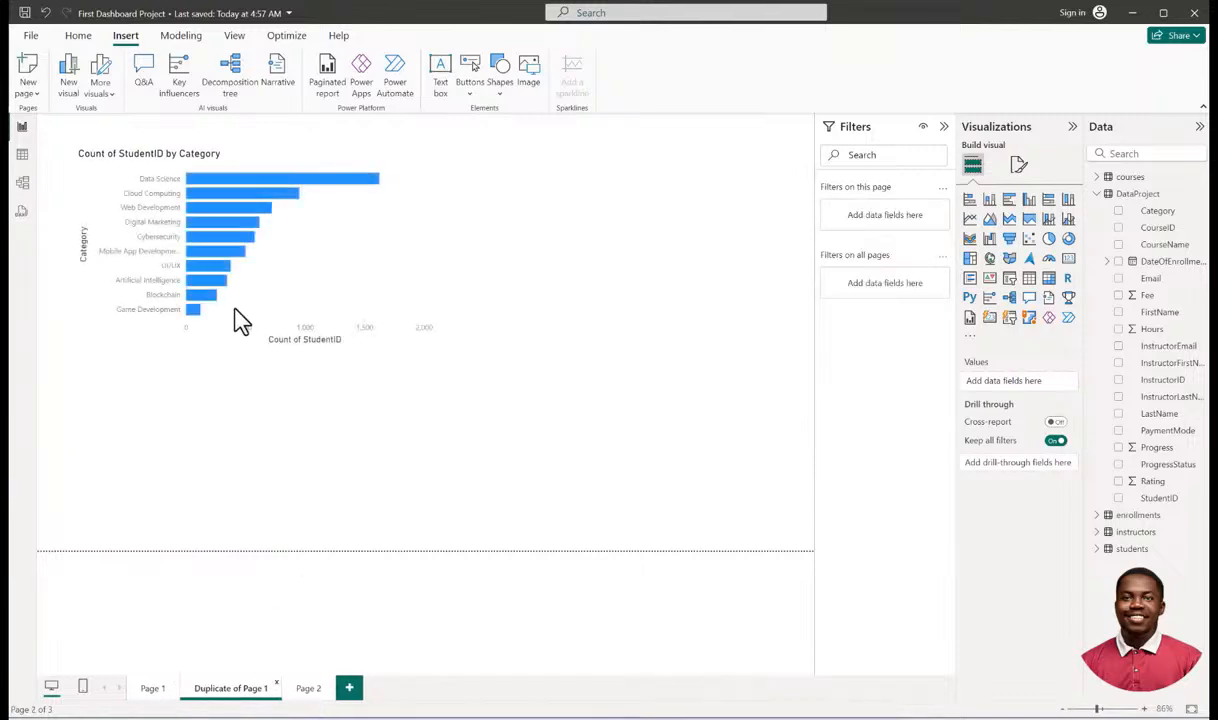
{"action": "left_click", "coordinate": [155, 689]}
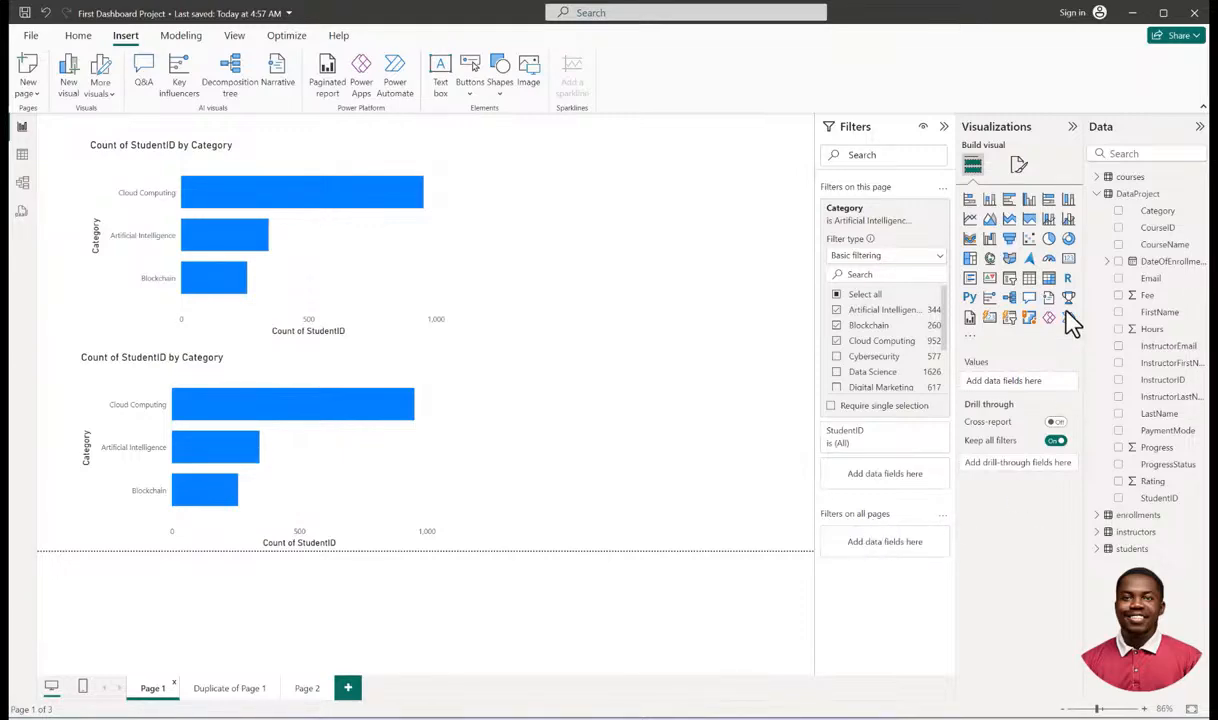
Add Category and StudentID as filters on all pages and check that they also appear on the duplicate page.
{"action": "left_click_drag", "start_coordinate": [1155, 212], "coordinate": [905, 565]}
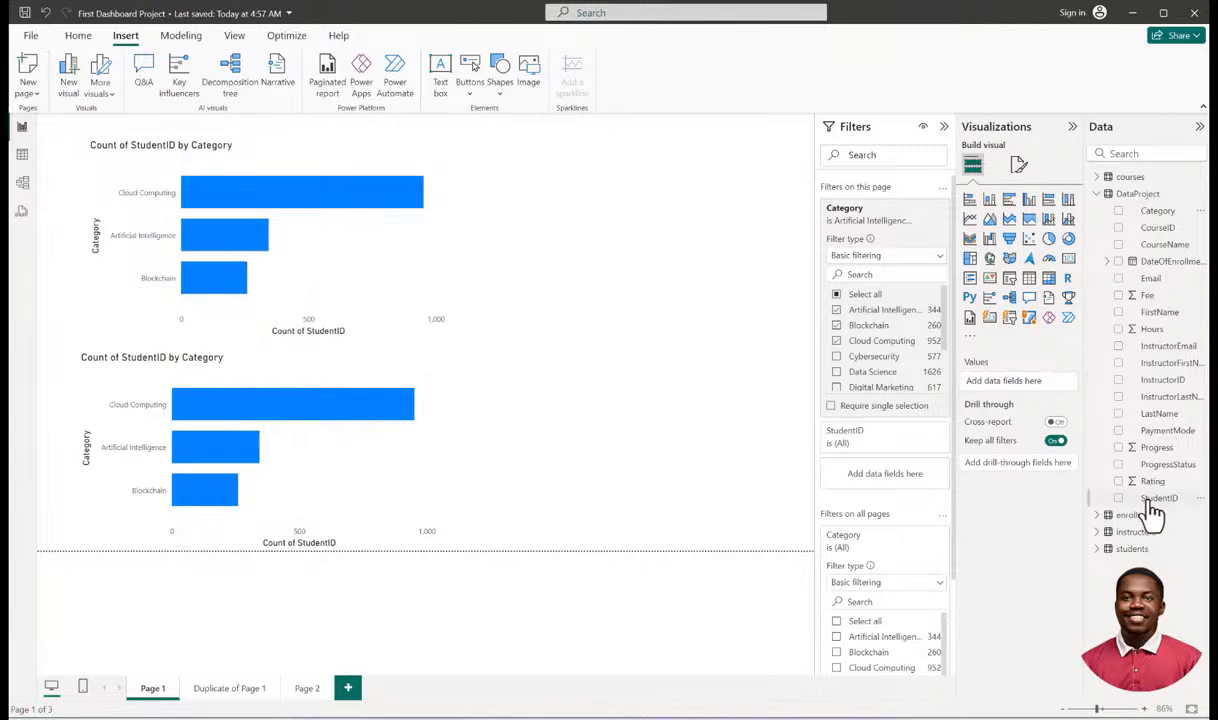
{"action": "left_click", "coordinate": [906, 538]}
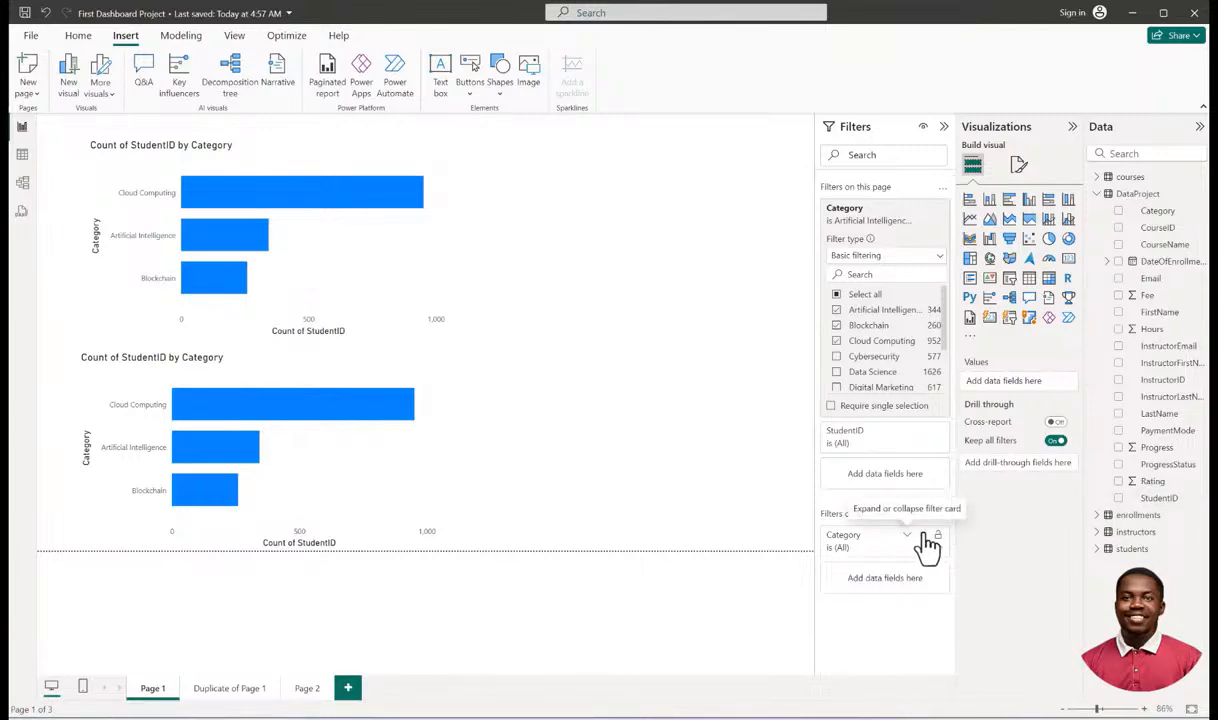
{"action": "left_click_drag", "start_coordinate": [1160, 497], "coordinate": [903, 592]}
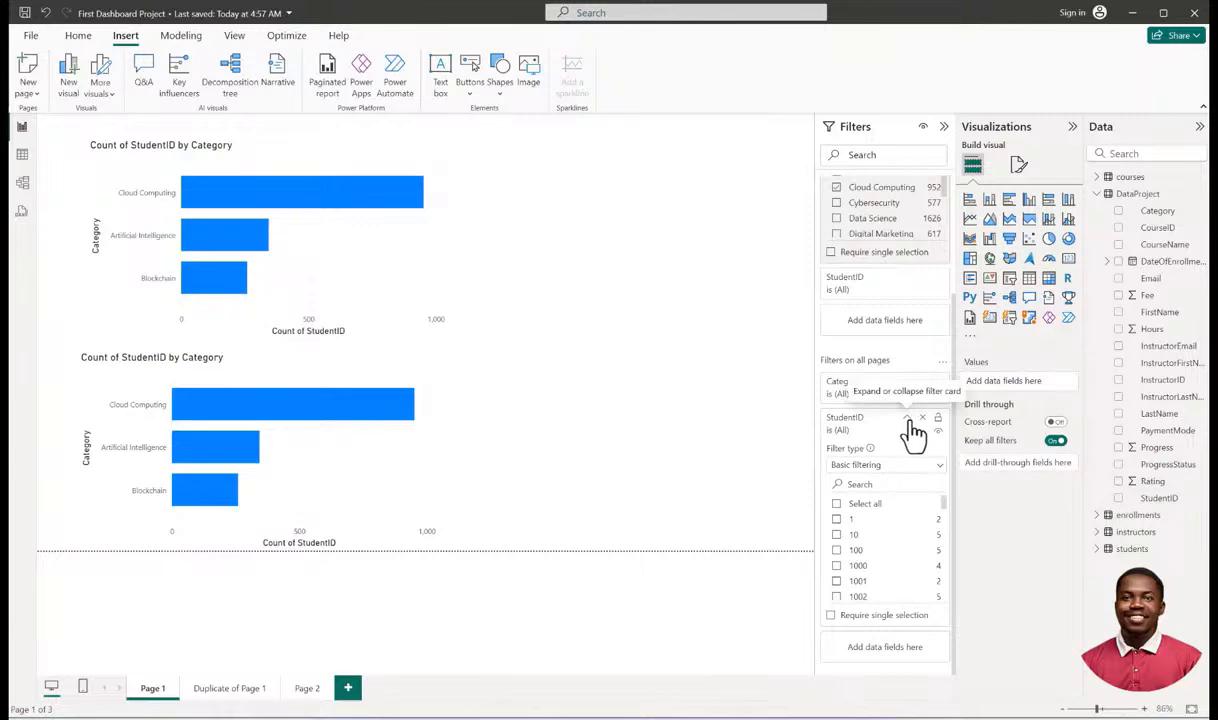
{"action": "left_click", "coordinate": [910, 422]}
{"action": "left_click", "coordinate": [222, 690]}
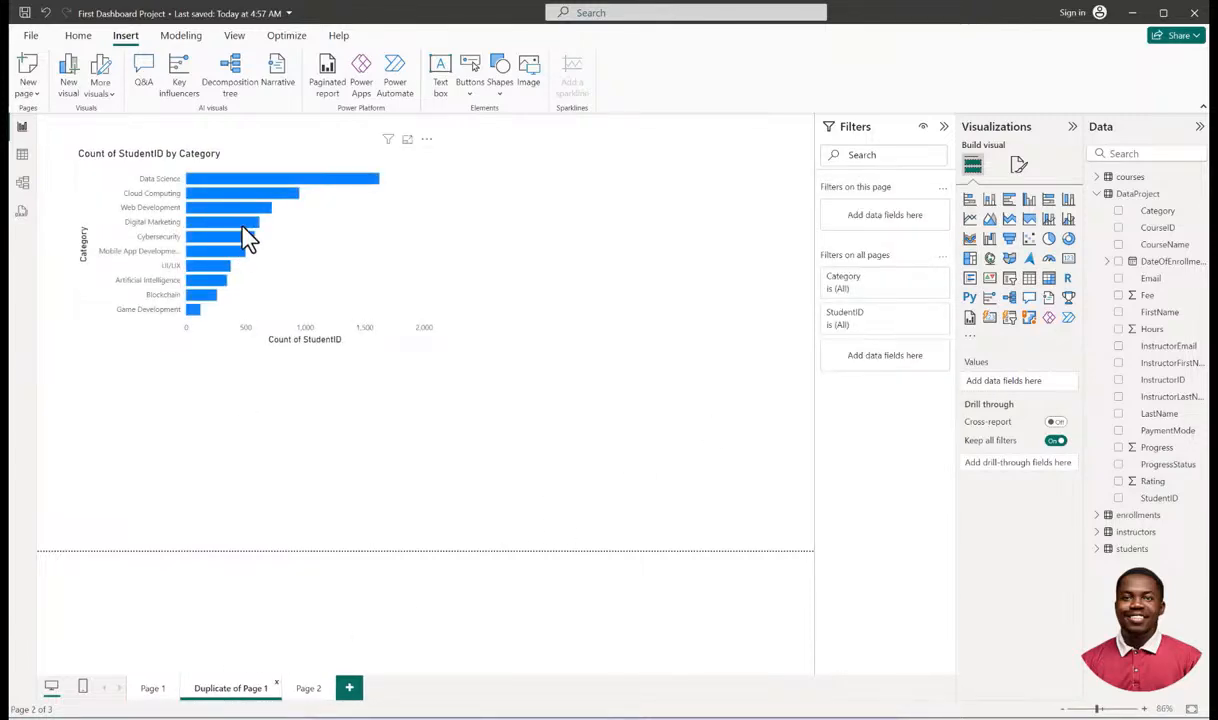
{"action": "left_click", "coordinate": [153, 689]}
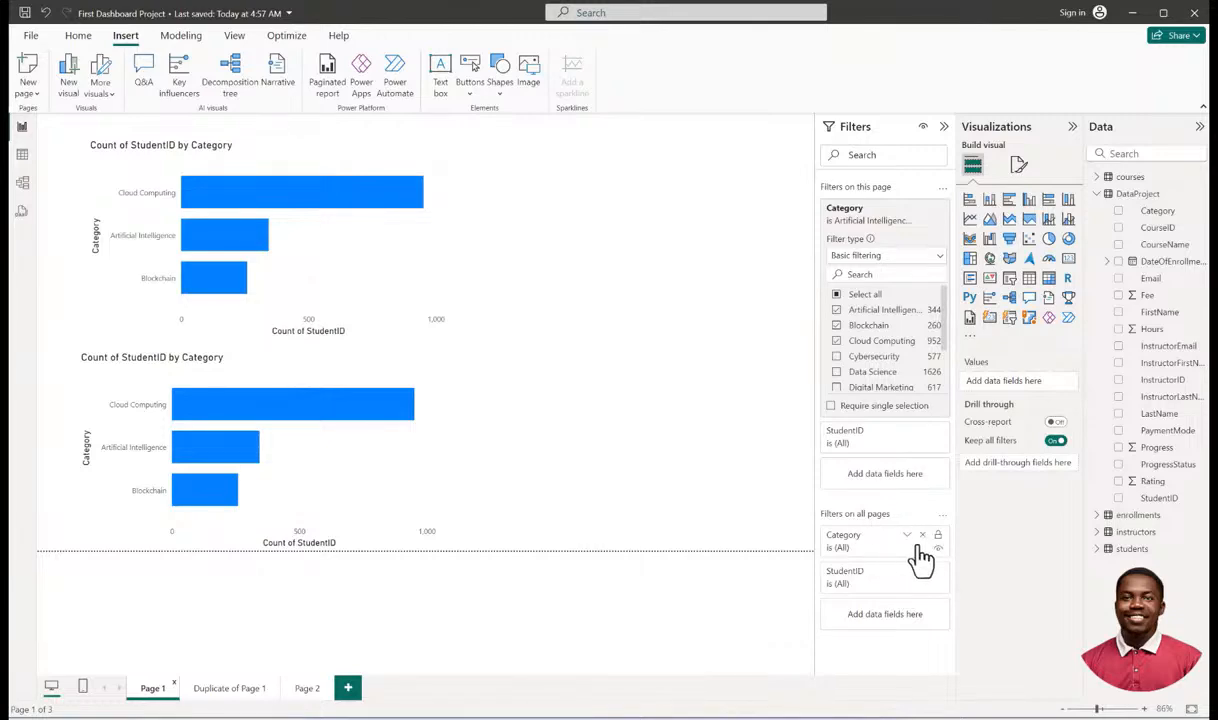
Set the all-pages Category filter to Data Science, Digital Marketing and Game Development.
{"action": "left_click", "coordinate": [909, 218]}
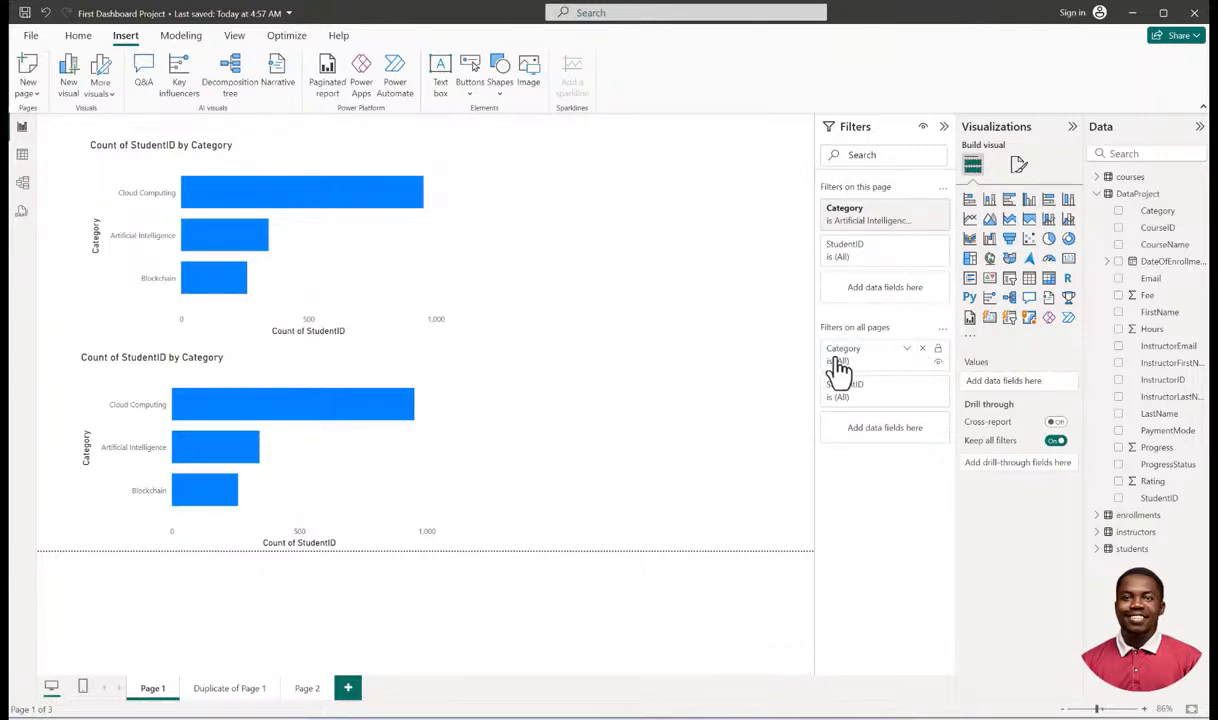
{"action": "left_click", "coordinate": [907, 351]}
{"action": "scroll", "coordinate": [864, 506], "scroll_direction": "down", "scroll_amount": 3}
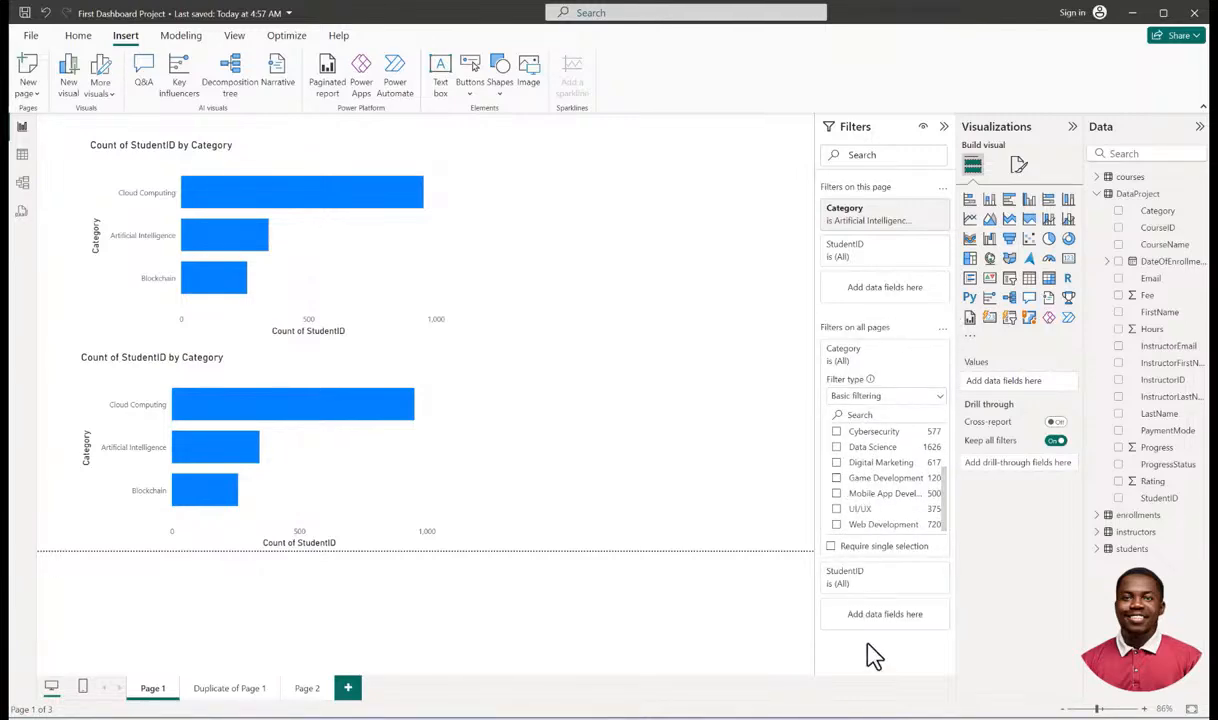
{"action": "left_click", "coordinate": [211, 690]}
{"action": "left_click", "coordinate": [148, 690]}
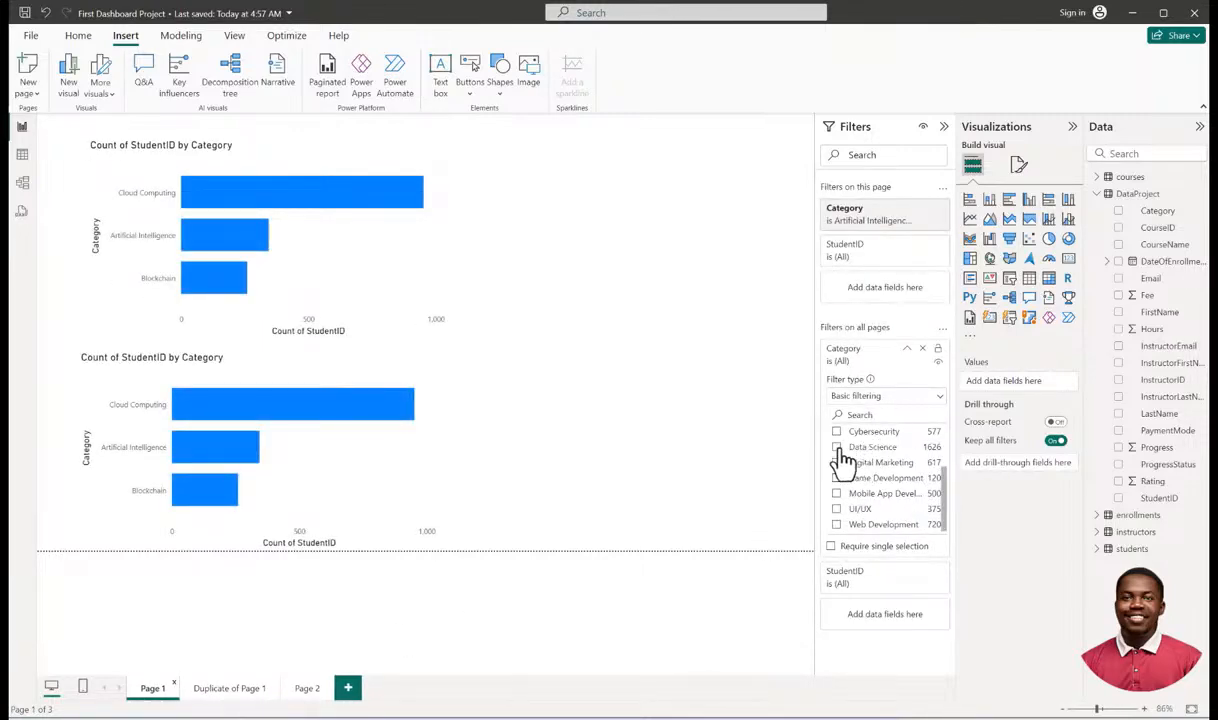
{"action": "left_click", "coordinate": [838, 449]}
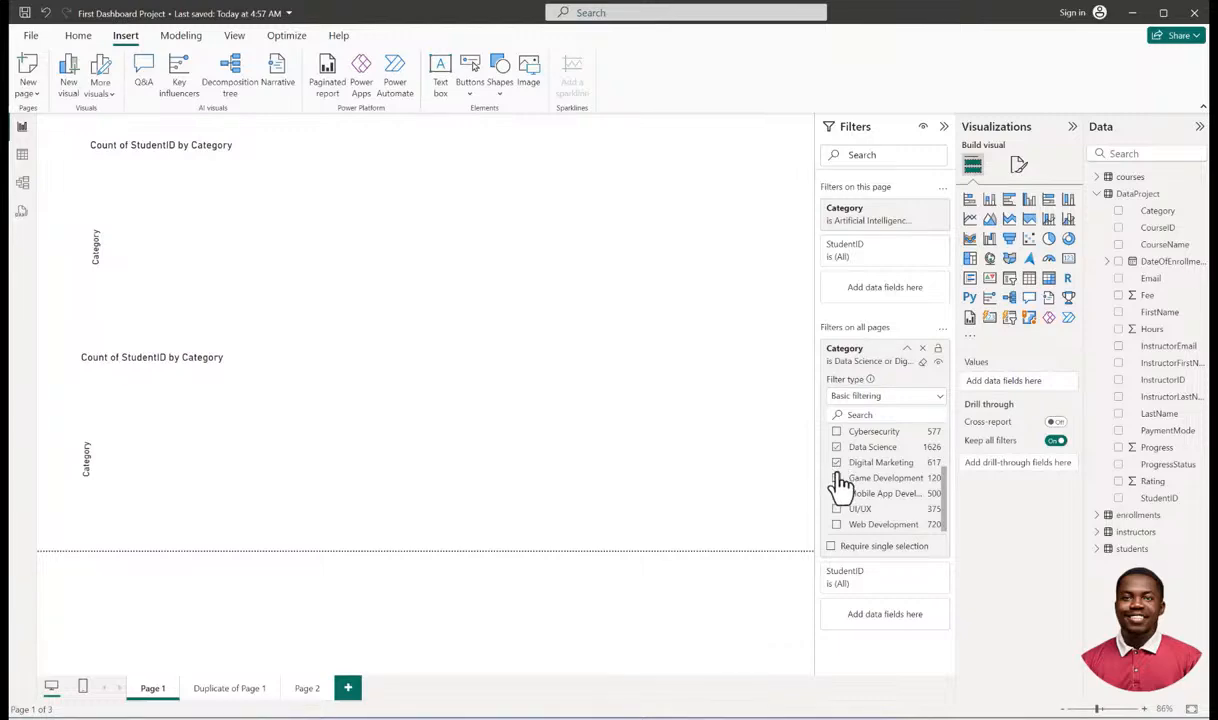
{"action": "left_click", "coordinate": [837, 479]}
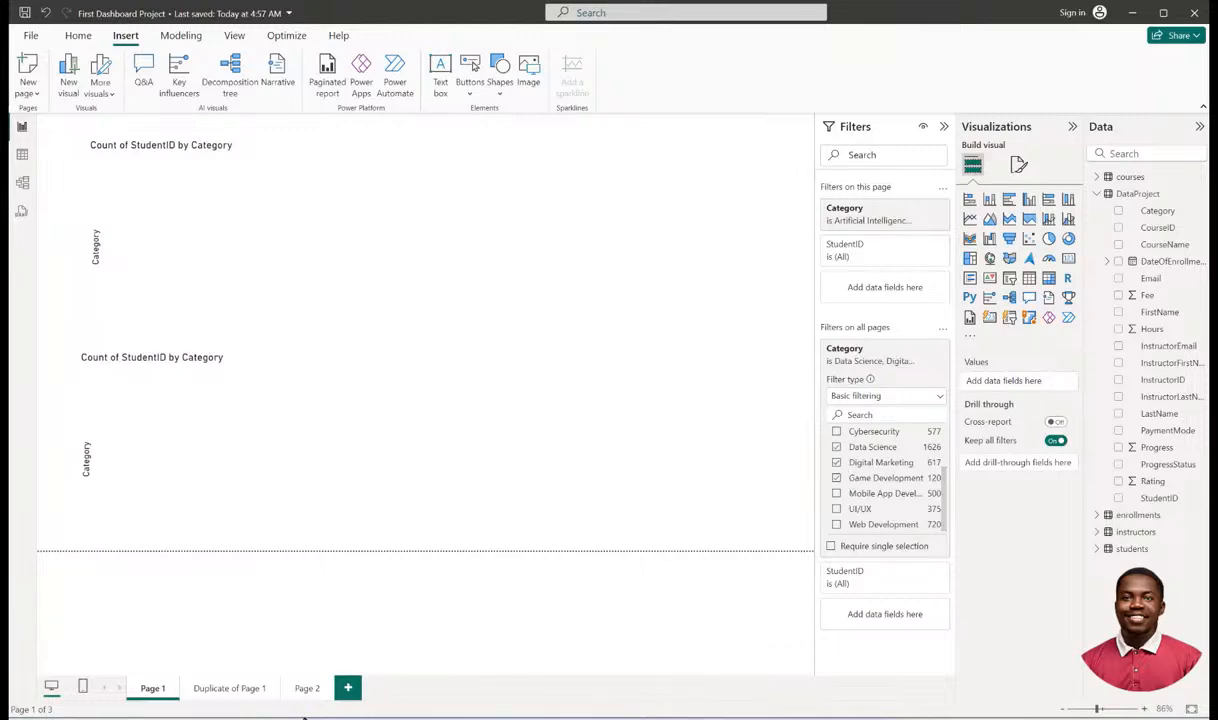
Examine how the all-pages Category filter affects the bar chart on Duplicate of Page 1.
{"action": "left_click", "coordinate": [233, 690]}
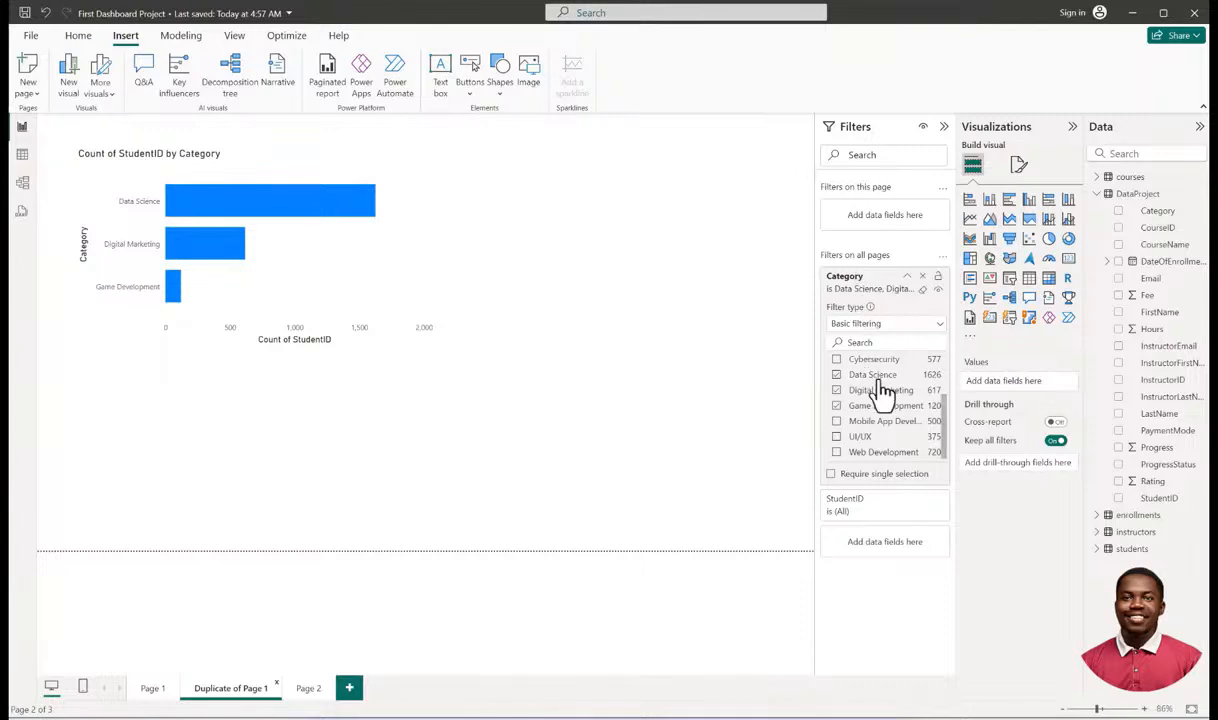
{"action": "scroll", "coordinate": [876, 400], "scroll_direction": "up", "scroll_amount": 3}
{"action": "scroll", "coordinate": [846, 408], "scroll_direction": "down", "scroll_amount": 3}
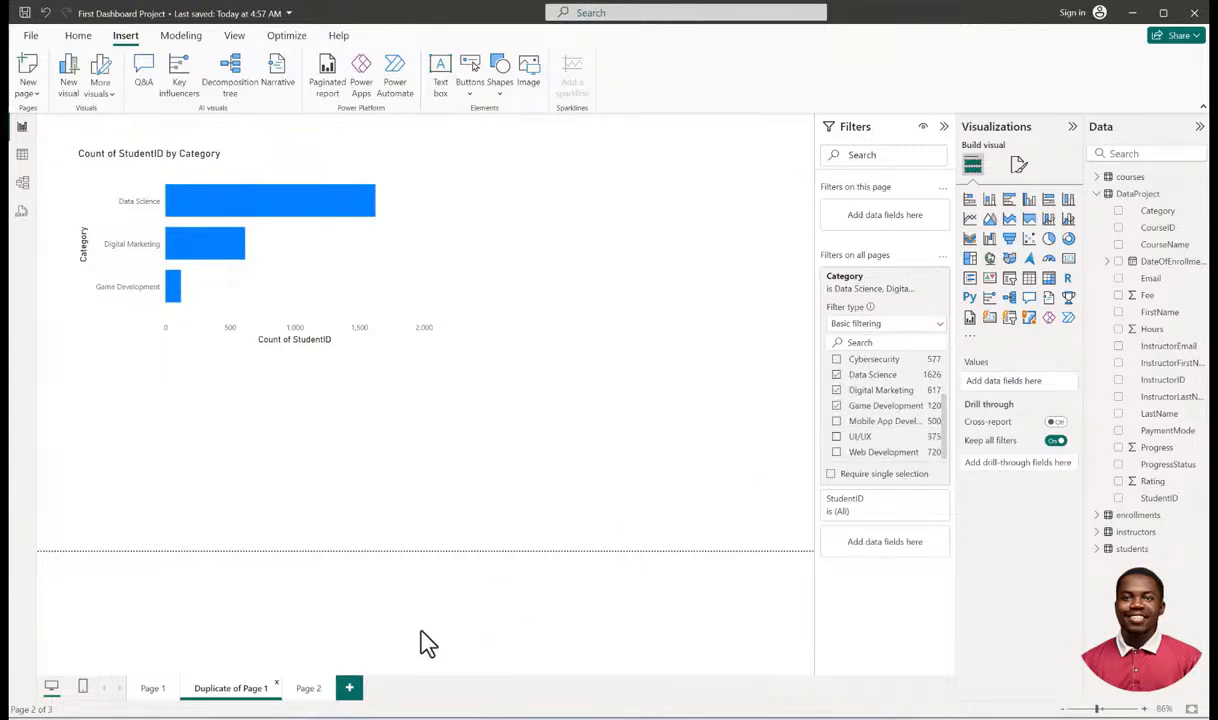
Return to Page 1 and set its page-level Category filter to include all categories.
{"action": "left_click", "coordinate": [148, 689]}
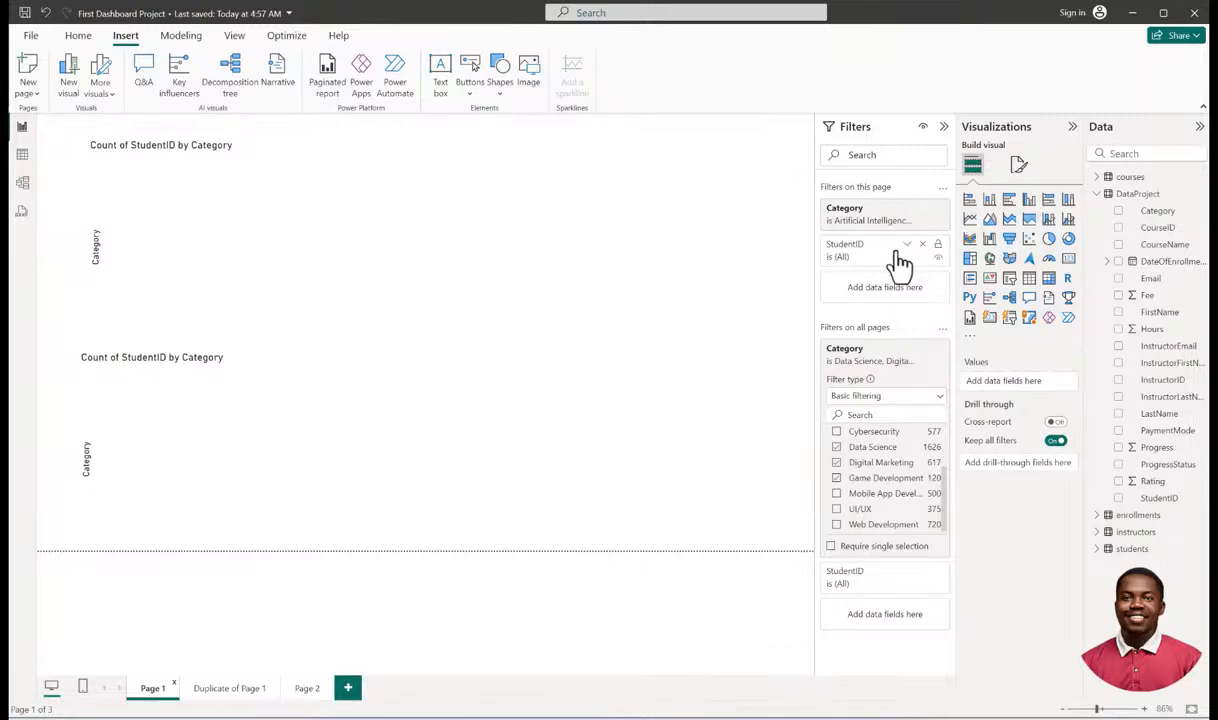
{"action": "left_click", "coordinate": [906, 212]}
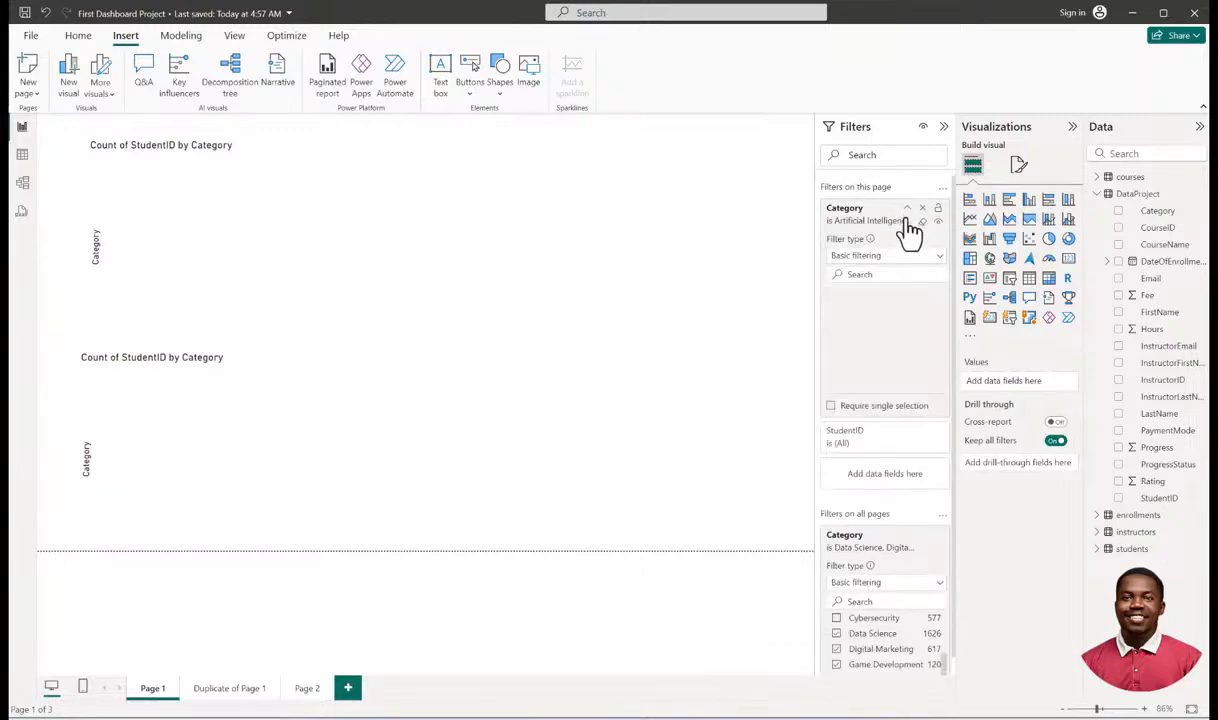
{"action": "left_click", "coordinate": [838, 296]}
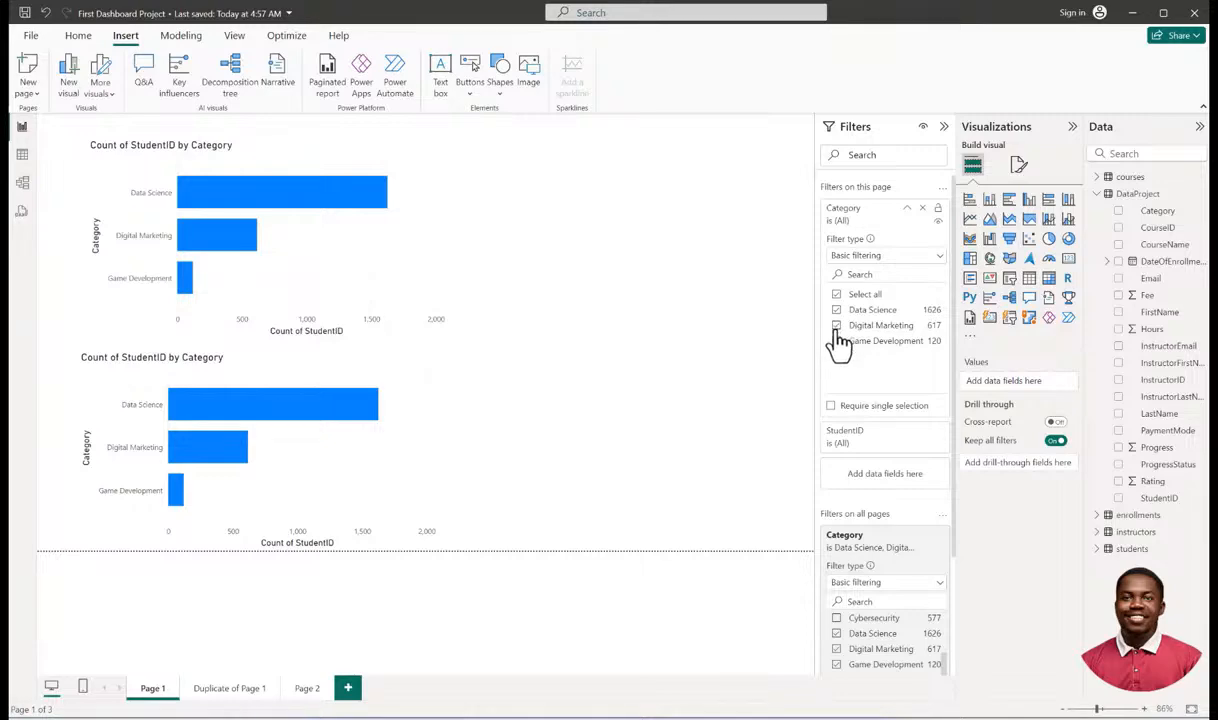
Add Mobile App Development and UI/UX to the all-pages Category filter.
{"action": "scroll", "coordinate": [870, 540], "scroll_direction": "down", "scroll_amount": 3}
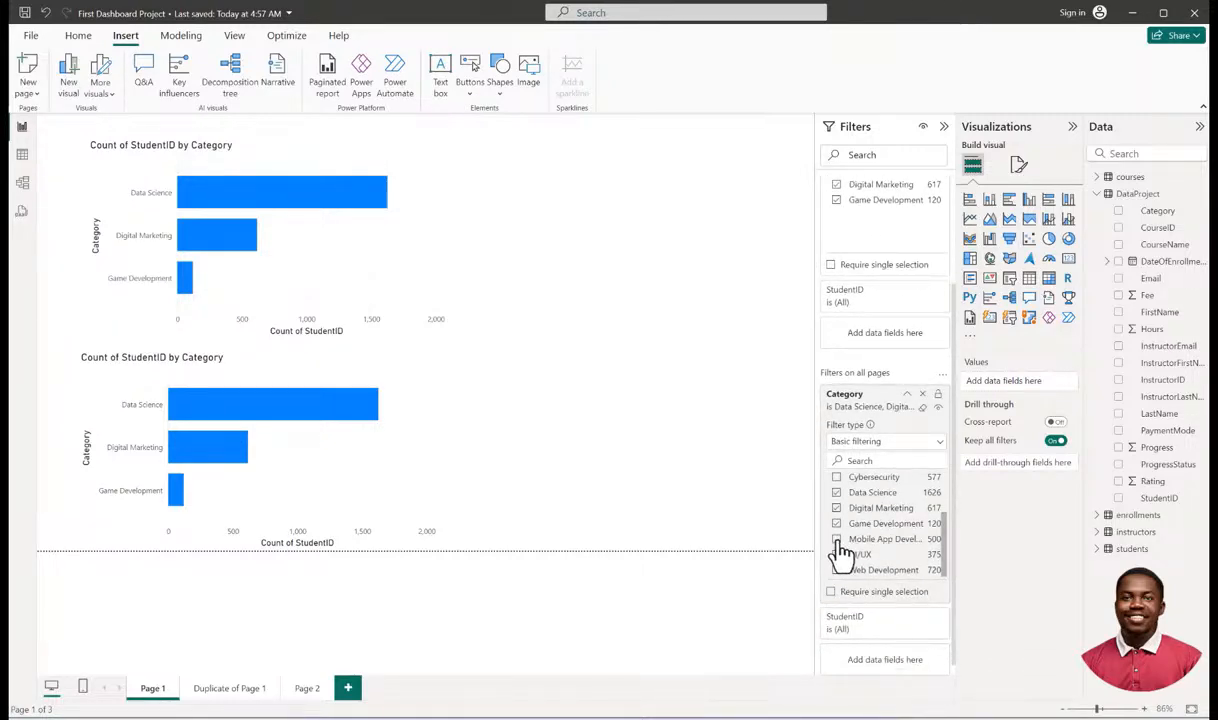
{"action": "left_click", "coordinate": [837, 540]}
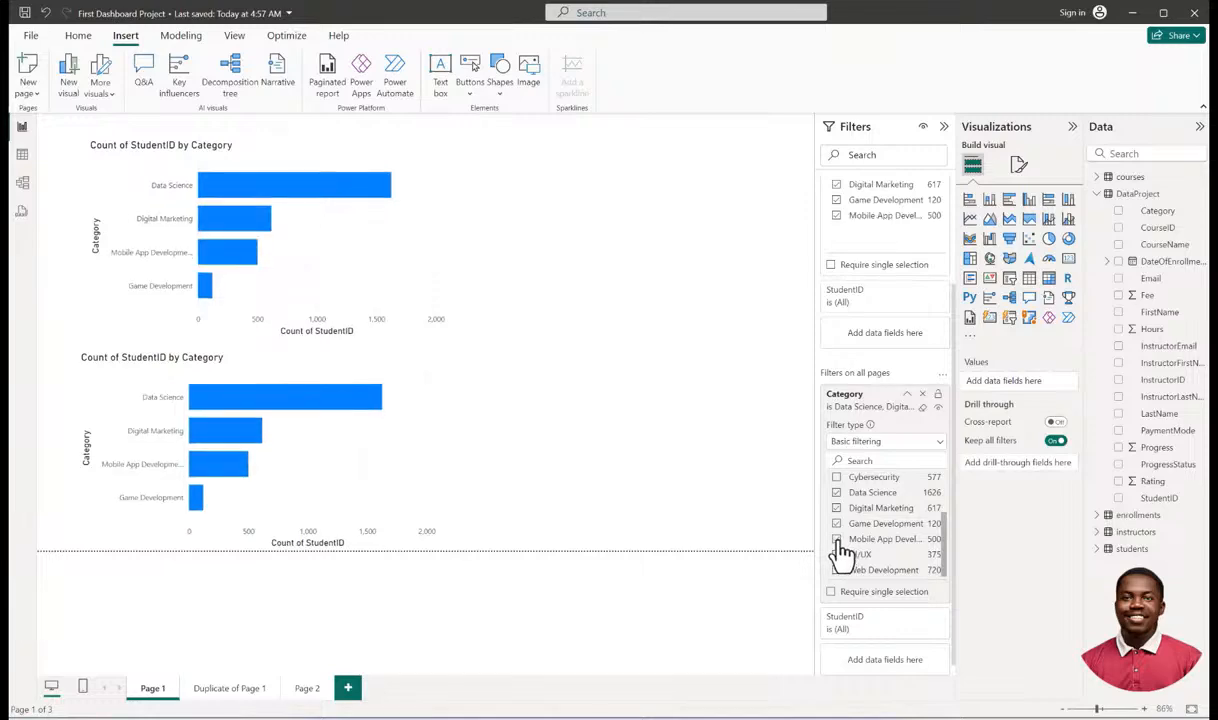
{"action": "left_click", "coordinate": [838, 556]}
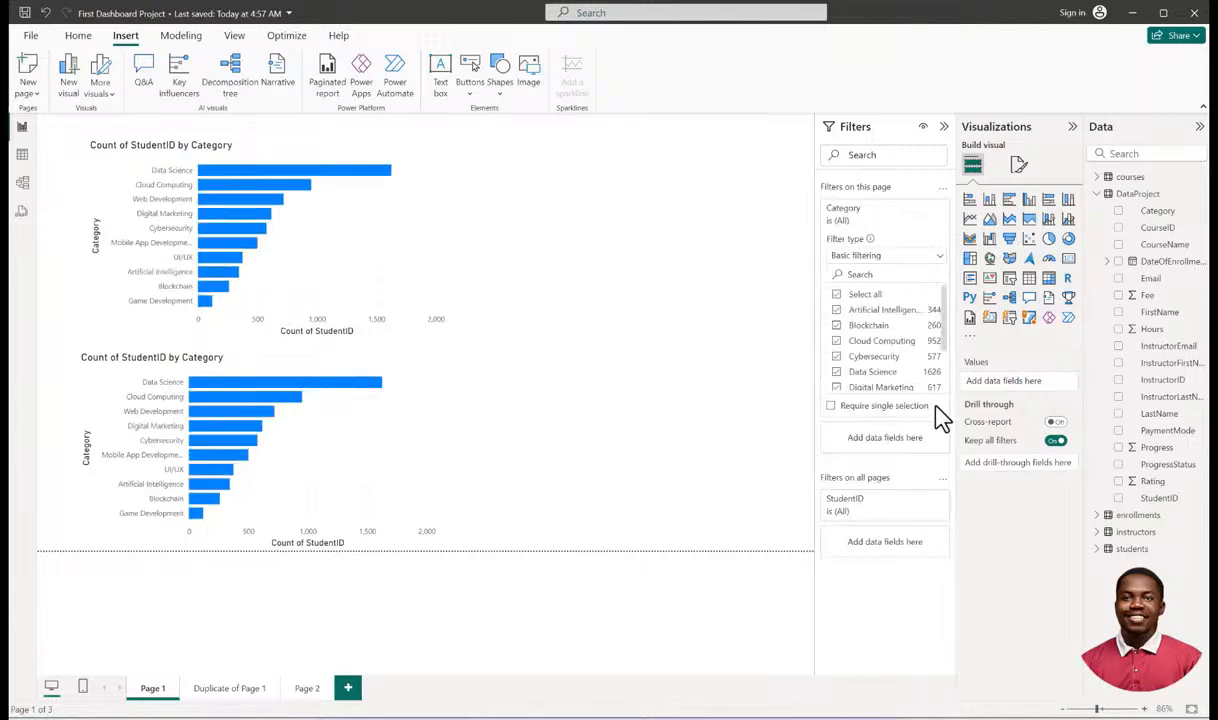
Remove the page-level Category filter from Page 1 and compare its charts with the one on Duplicate of Page 1.
{"action": "left_click", "coordinate": [924, 210]}
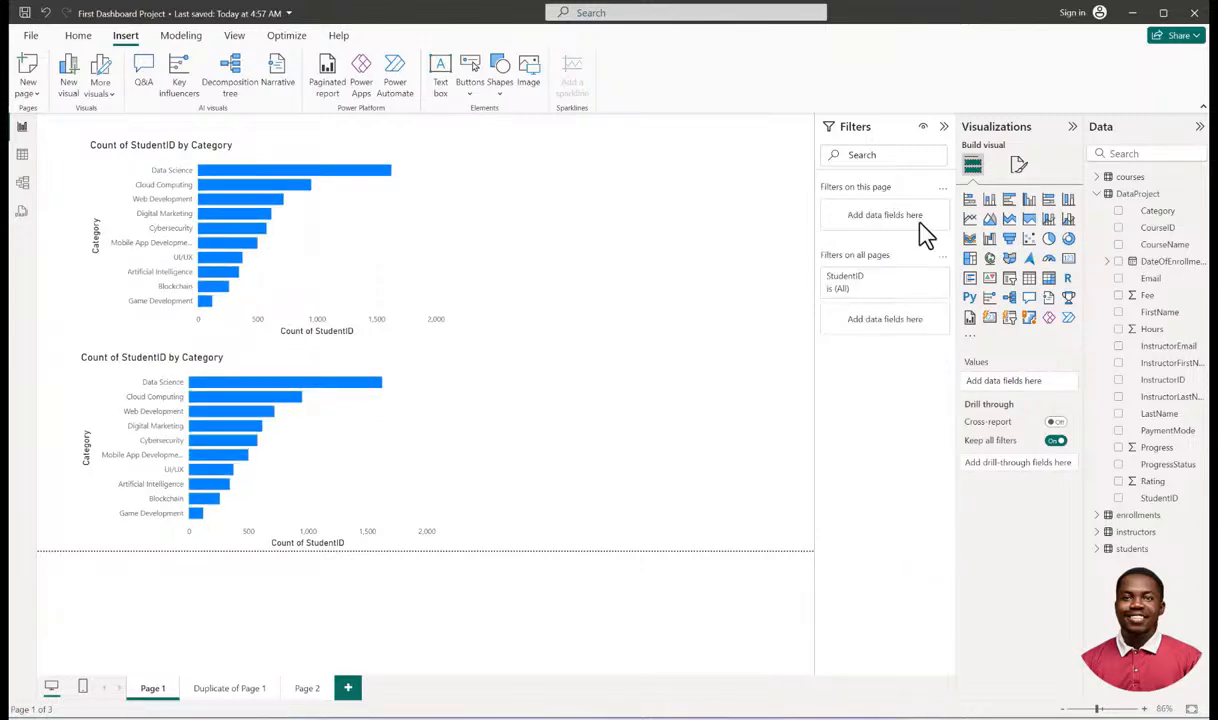
{"action": "left_click", "coordinate": [204, 690]}
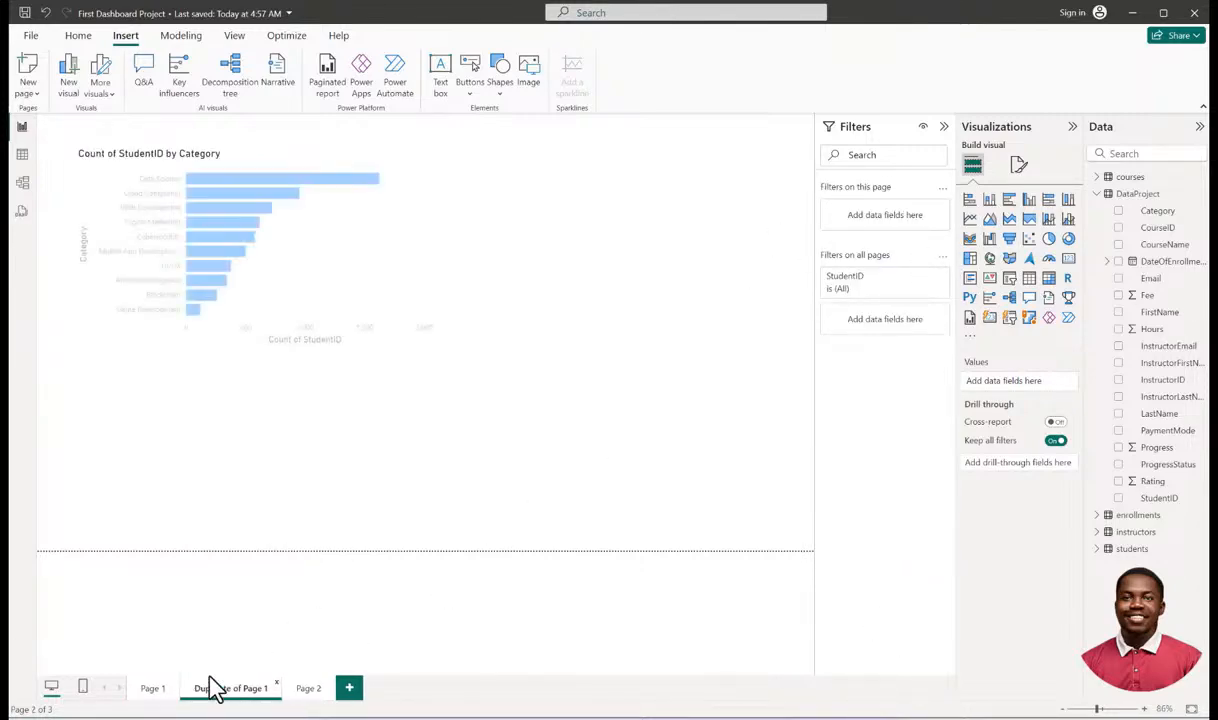
{"action": "left_click", "coordinate": [388, 234]}
{"action": "left_click", "coordinate": [154, 688]}
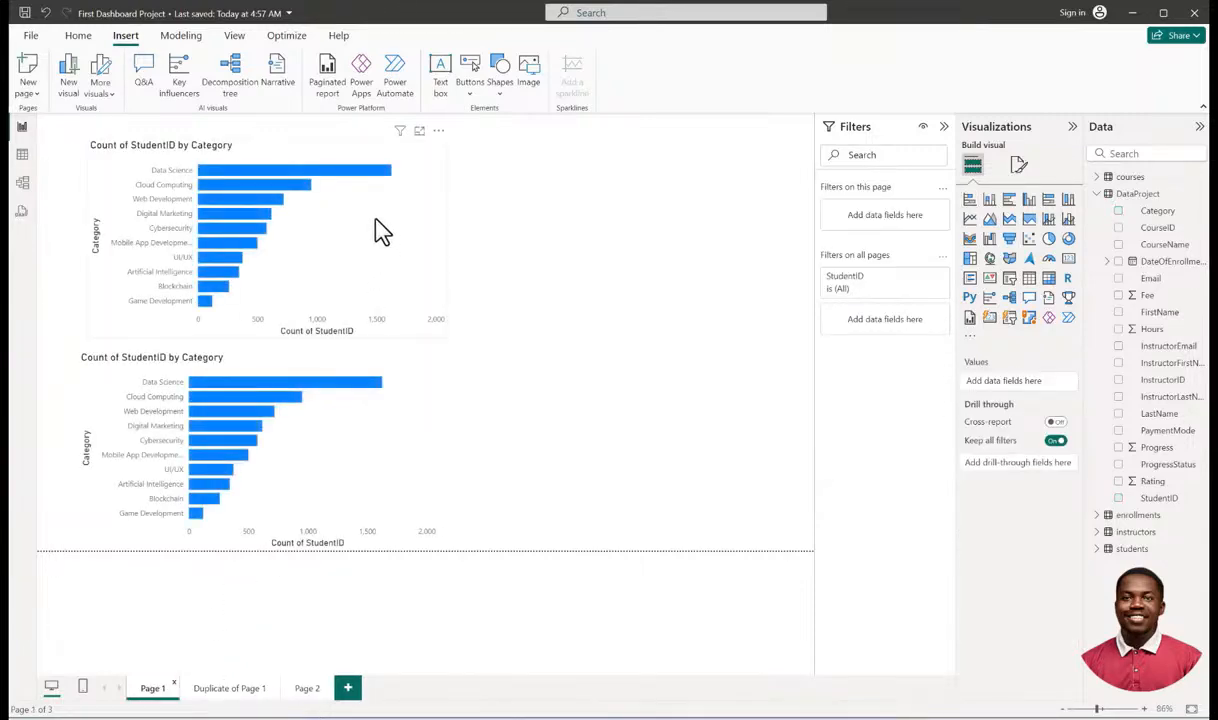
Delete the lower of the two student-count bar charts on Page 1.
{"action": "left_click", "coordinate": [437, 240]}
{"action": "left_click", "coordinate": [430, 388]}
{"action": "key", "text": "Delete"}
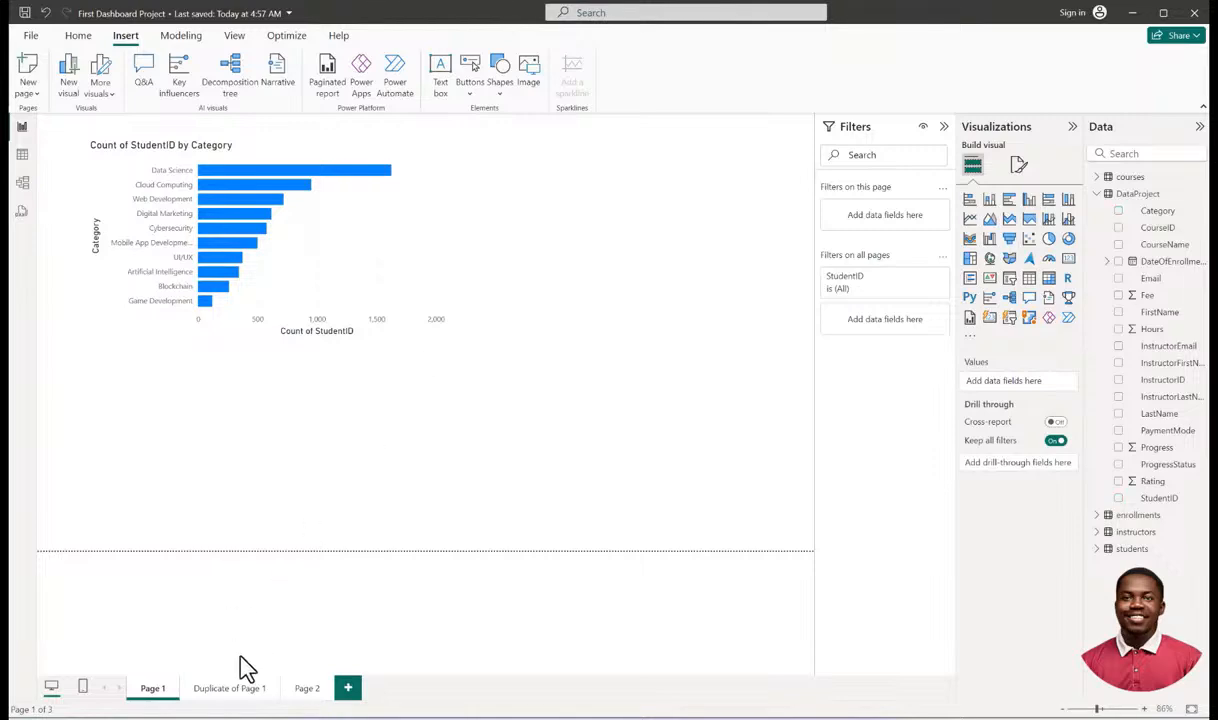
Delete the Duplicate of Page 1 page from the report.
{"action": "left_click", "coordinate": [278, 688]}
{"action": "left_click", "coordinate": [279, 688]}
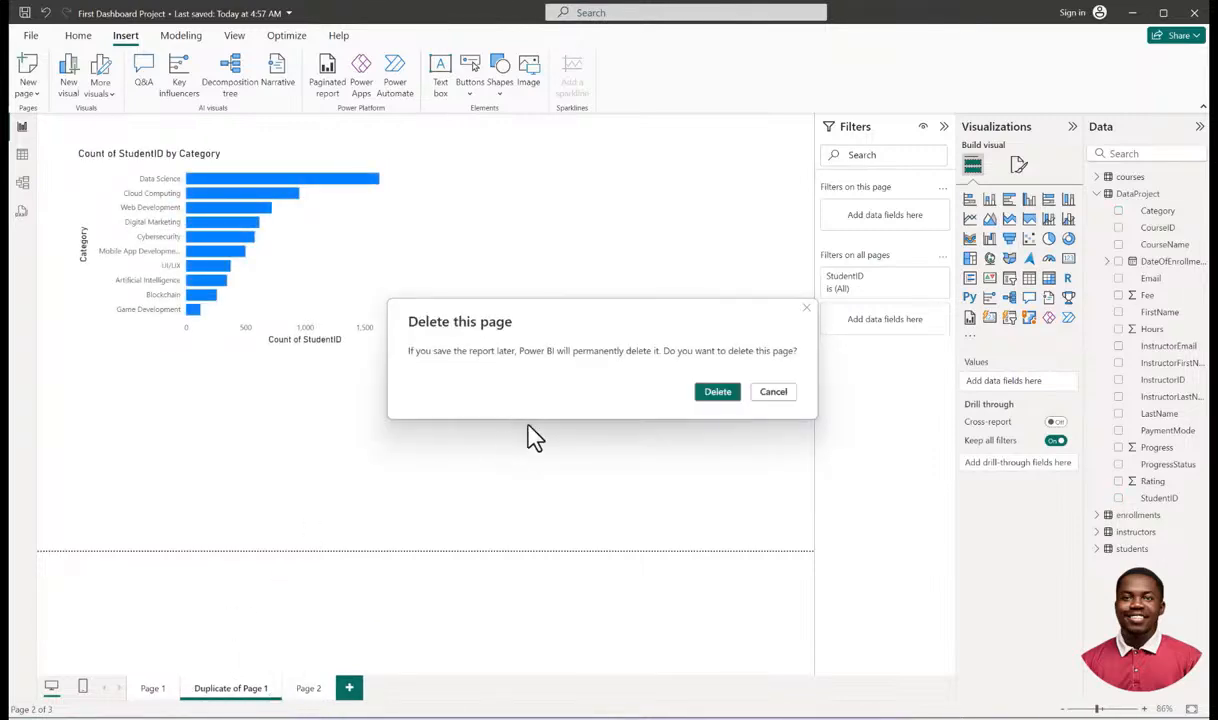
{"action": "left_click", "coordinate": [710, 398]}
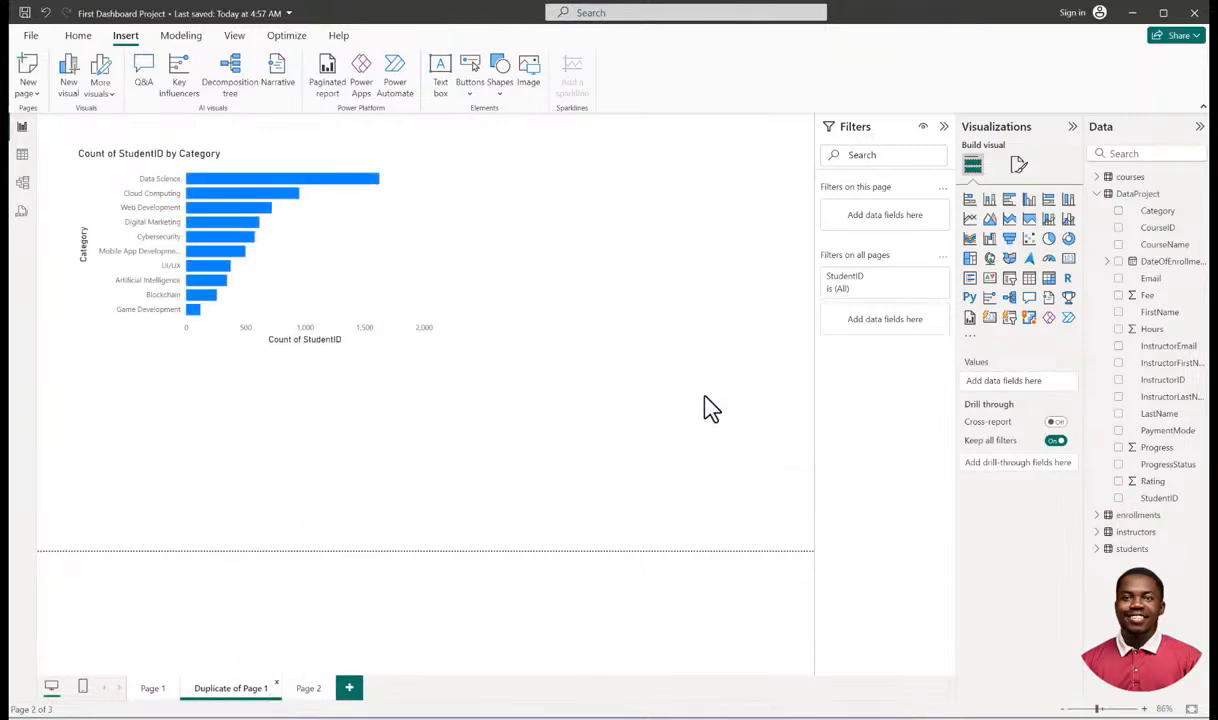
Return to Page 1 and move the bar chart slightly down on the canvas.
{"action": "left_click", "coordinate": [155, 688]}
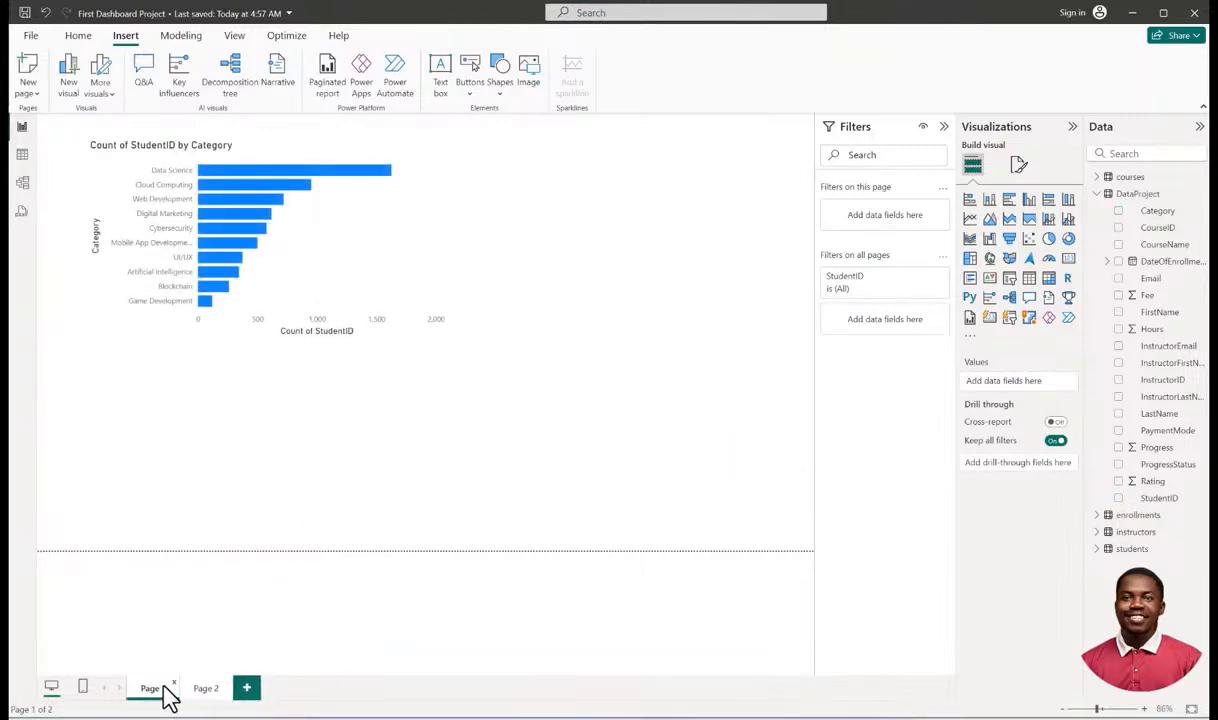
{"action": "left_click", "coordinate": [356, 183]}
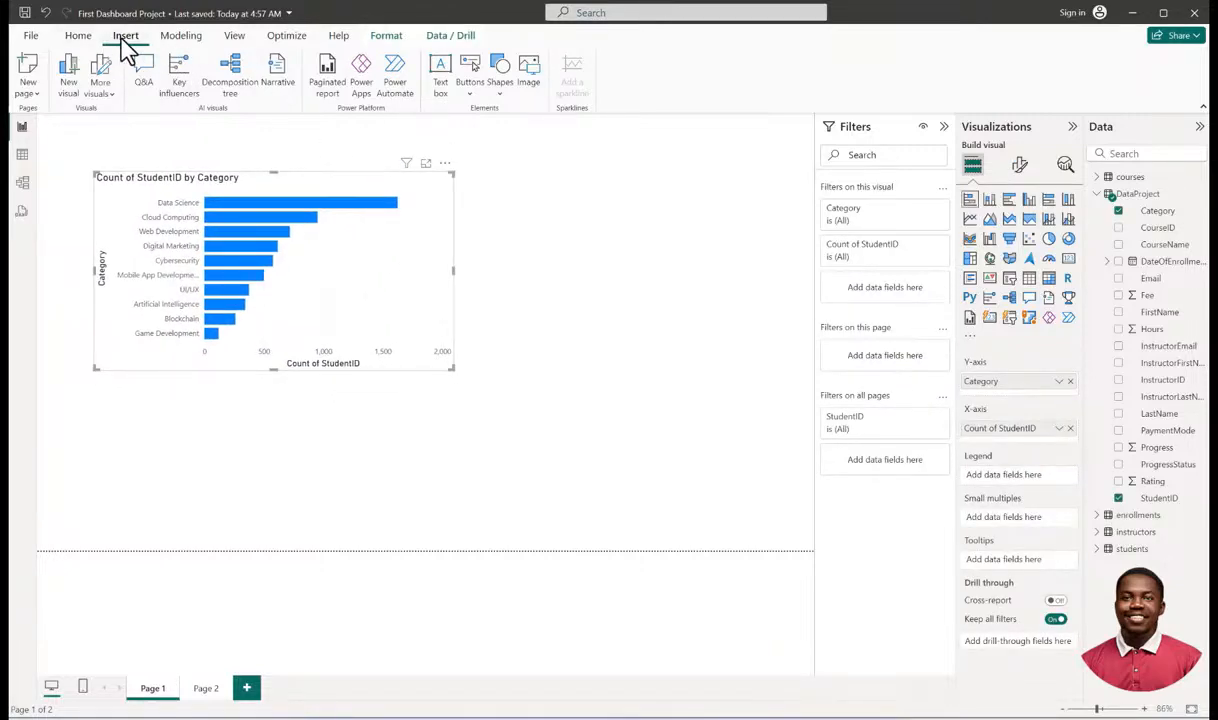
{"action": "left_click_drag", "start_coordinate": [314, 177], "coordinate": [318, 173]}
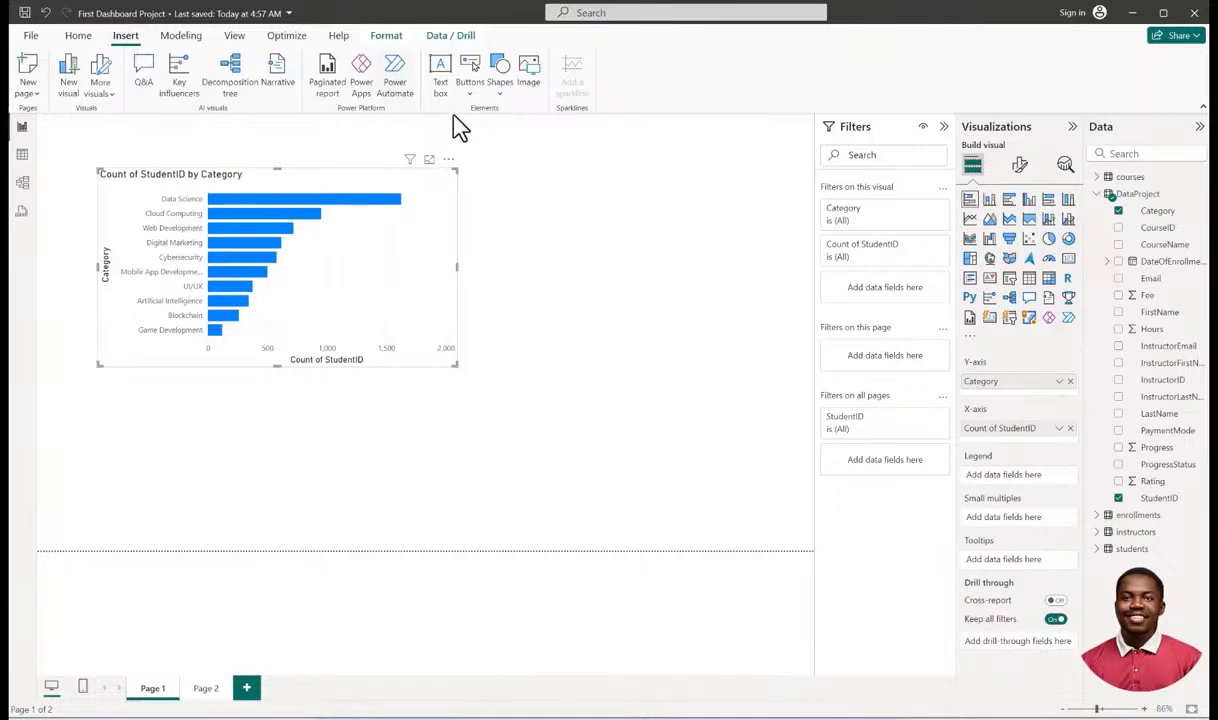
Insert a rectangle shape and resize it to a tall block beside the bar chart.
{"action": "left_click", "coordinate": [500, 92]}
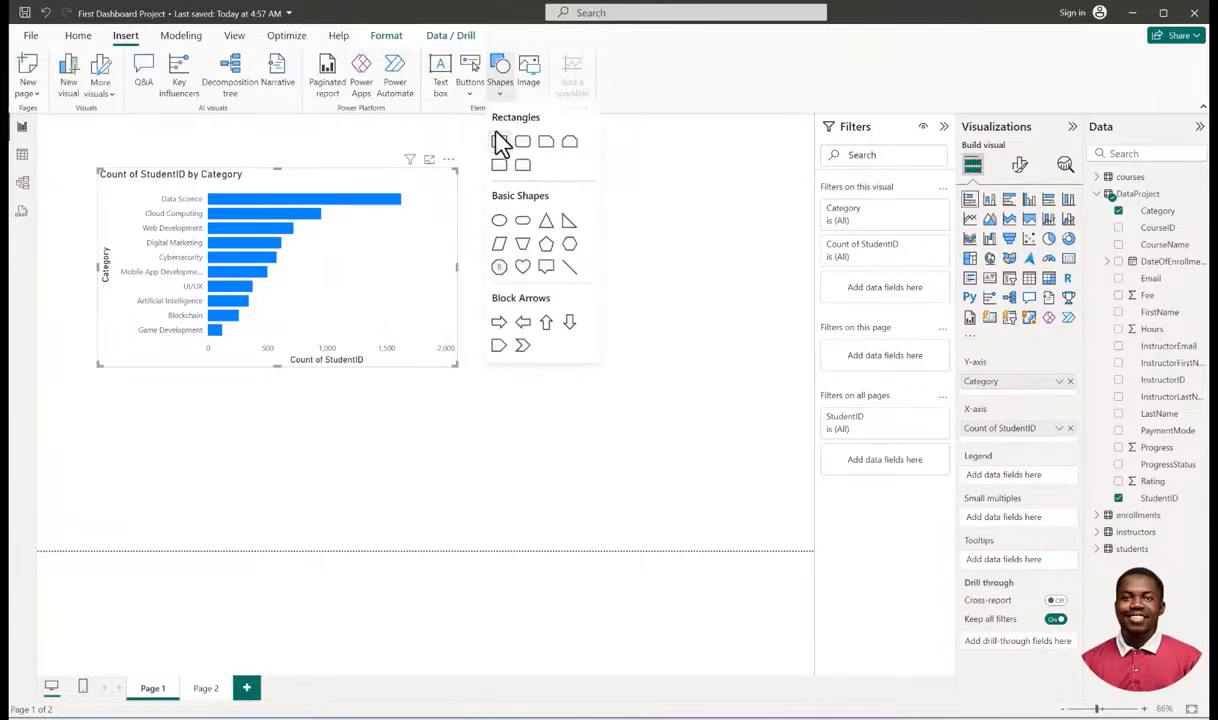
{"action": "left_click", "coordinate": [500, 139]}
{"action": "left_click_drag", "start_coordinate": [425, 427], "coordinate": [479, 411]}
{"action": "left_click_drag", "start_coordinate": [561, 346], "coordinate": [339, 258]}
{"action": "left_click_drag", "start_coordinate": [308, 340], "coordinate": [669, 300]}
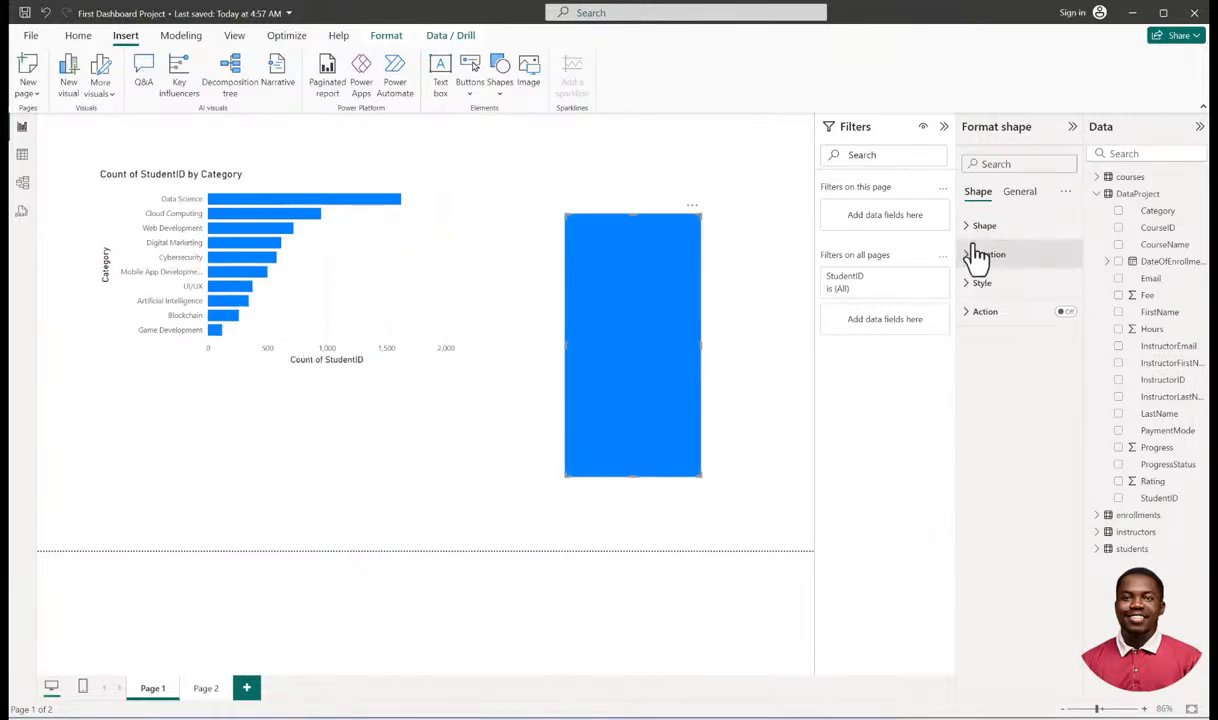
Set the rectangle's fill to the dark blue theme color.
{"action": "left_click", "coordinate": [976, 286]}
{"action": "left_click", "coordinate": [996, 356]}
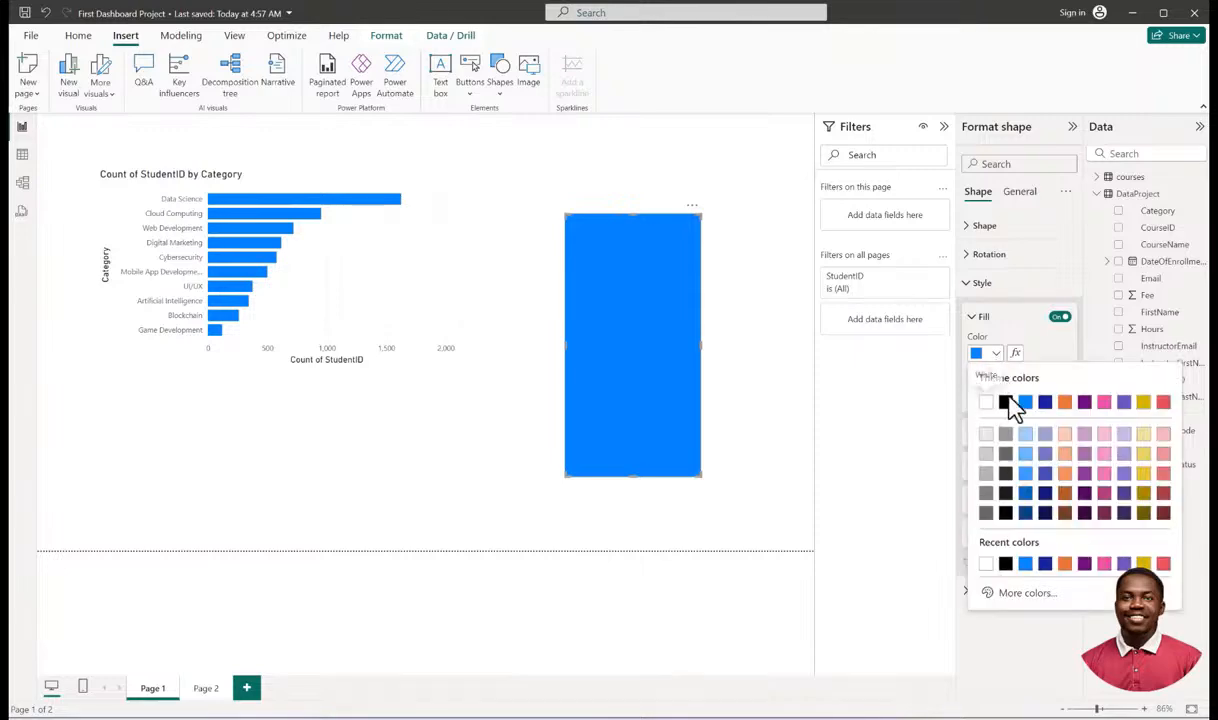
{"action": "left_click", "coordinate": [1026, 414]}
{"action": "left_click", "coordinate": [991, 358]}
{"action": "left_click", "coordinate": [1047, 414]}
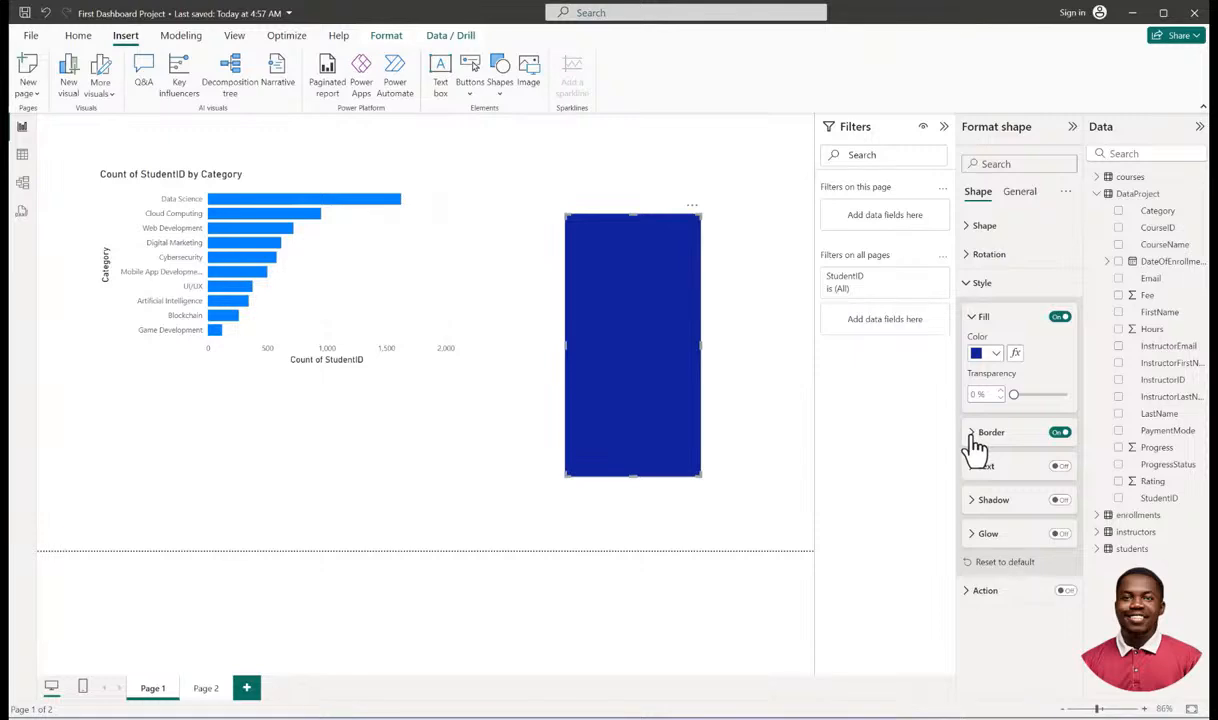
{"action": "left_click", "coordinate": [973, 318]}
{"action": "left_click", "coordinate": [973, 283]}
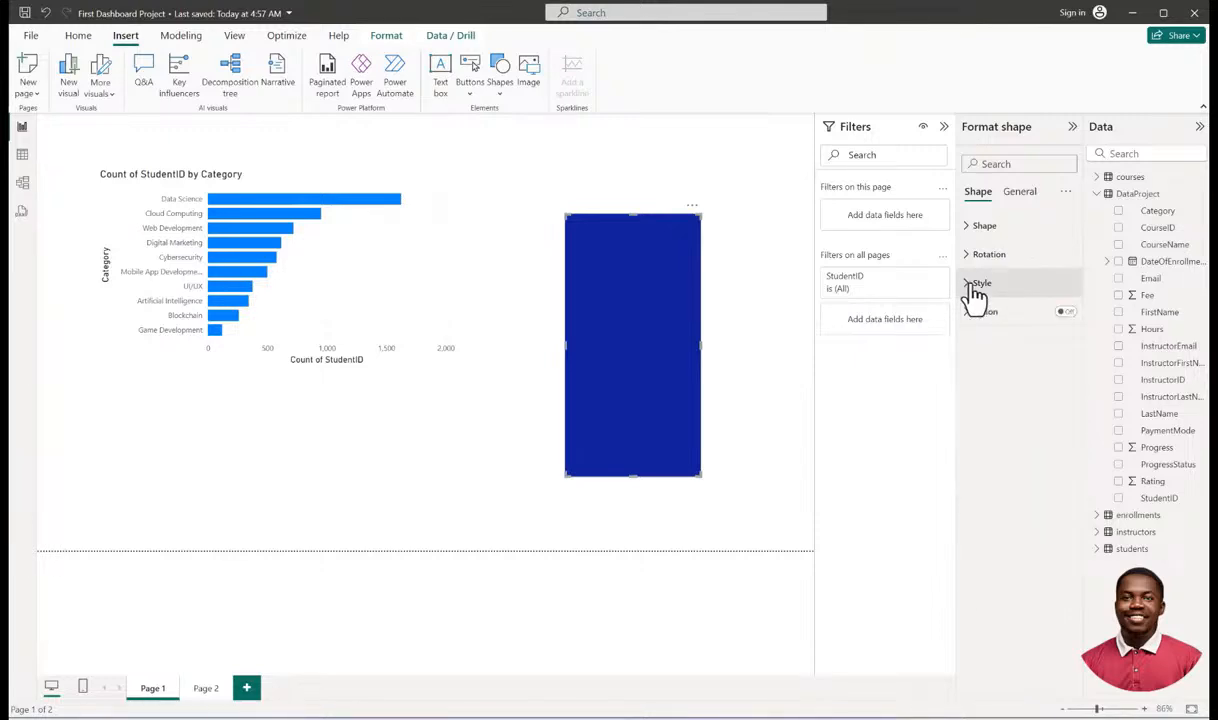
Change the blue shape to a Rounded Rectangle and delete it from the page.
{"action": "left_click", "coordinate": [967, 228]}
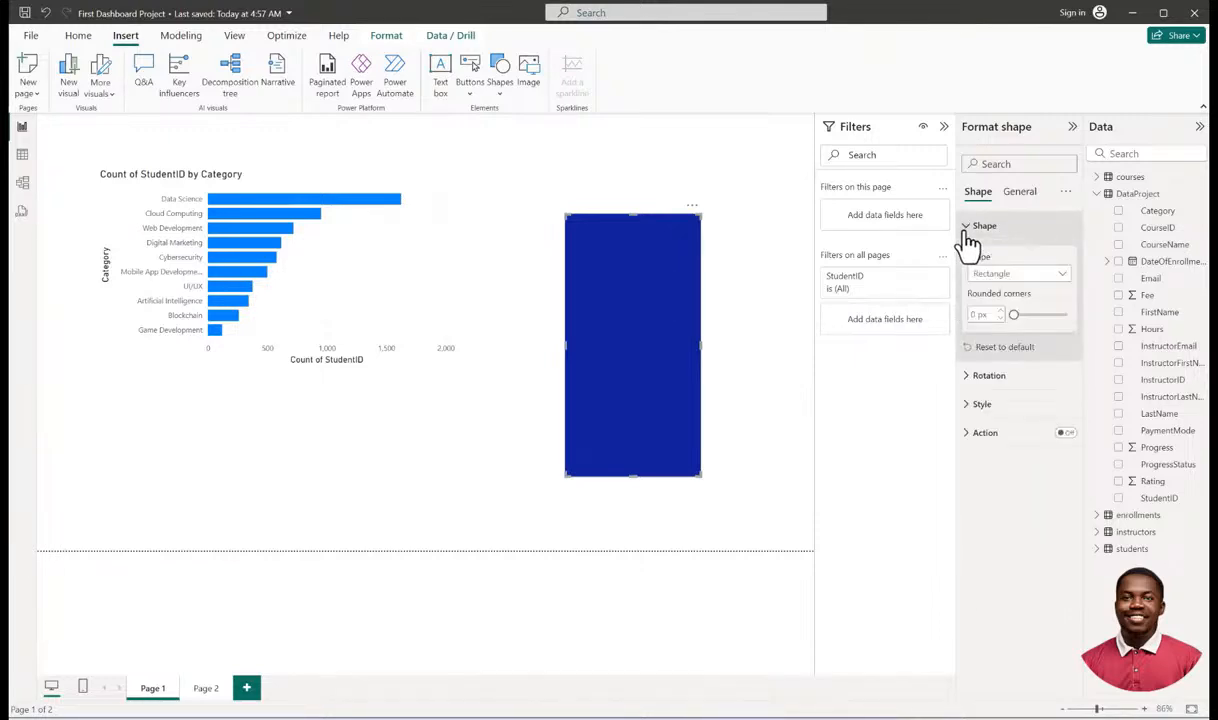
{"action": "left_click", "coordinate": [1022, 276]}
{"action": "left_click", "coordinate": [1030, 512]}
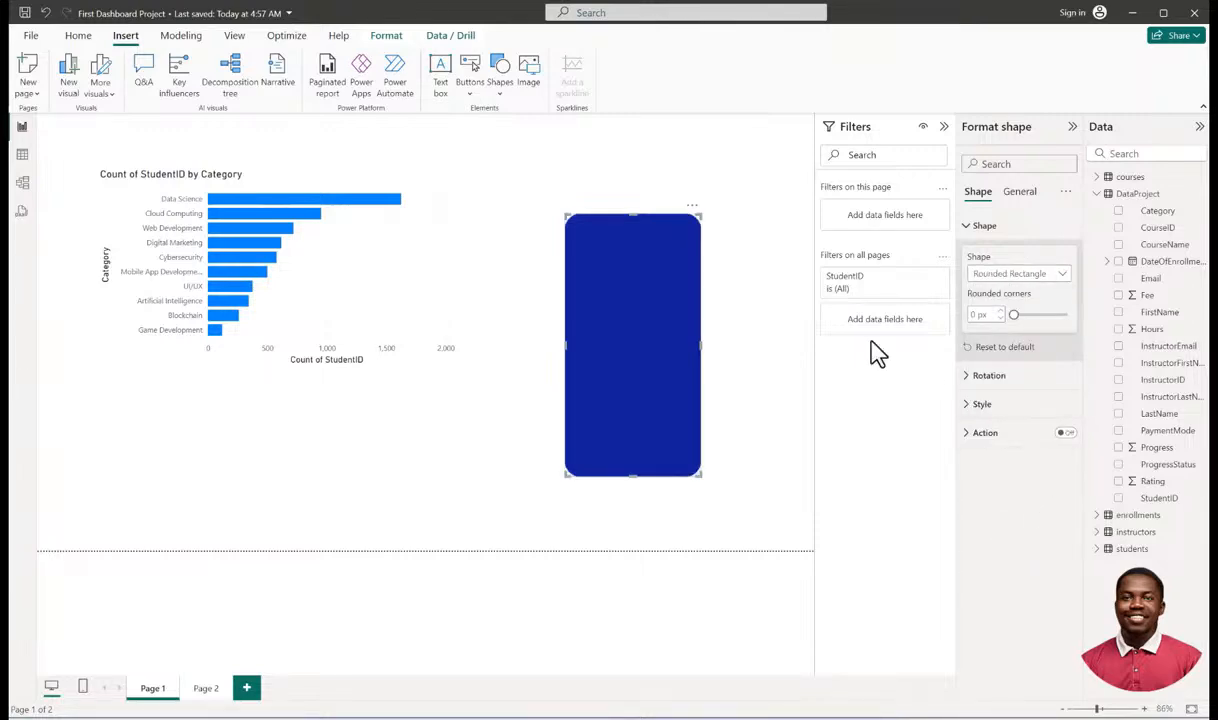
{"action": "left_click_drag", "start_coordinate": [1012, 314], "coordinate": [975, 314]}
{"action": "left_click", "coordinate": [1026, 278]}
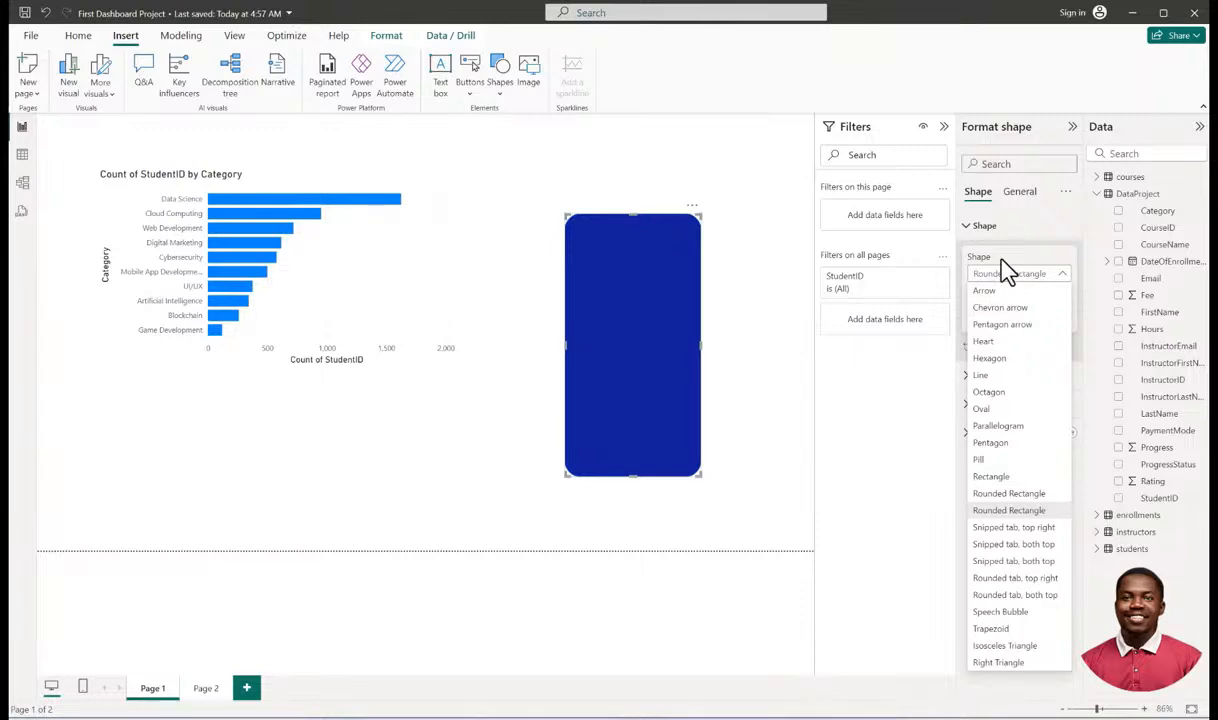
{"action": "left_click", "coordinate": [1006, 272]}
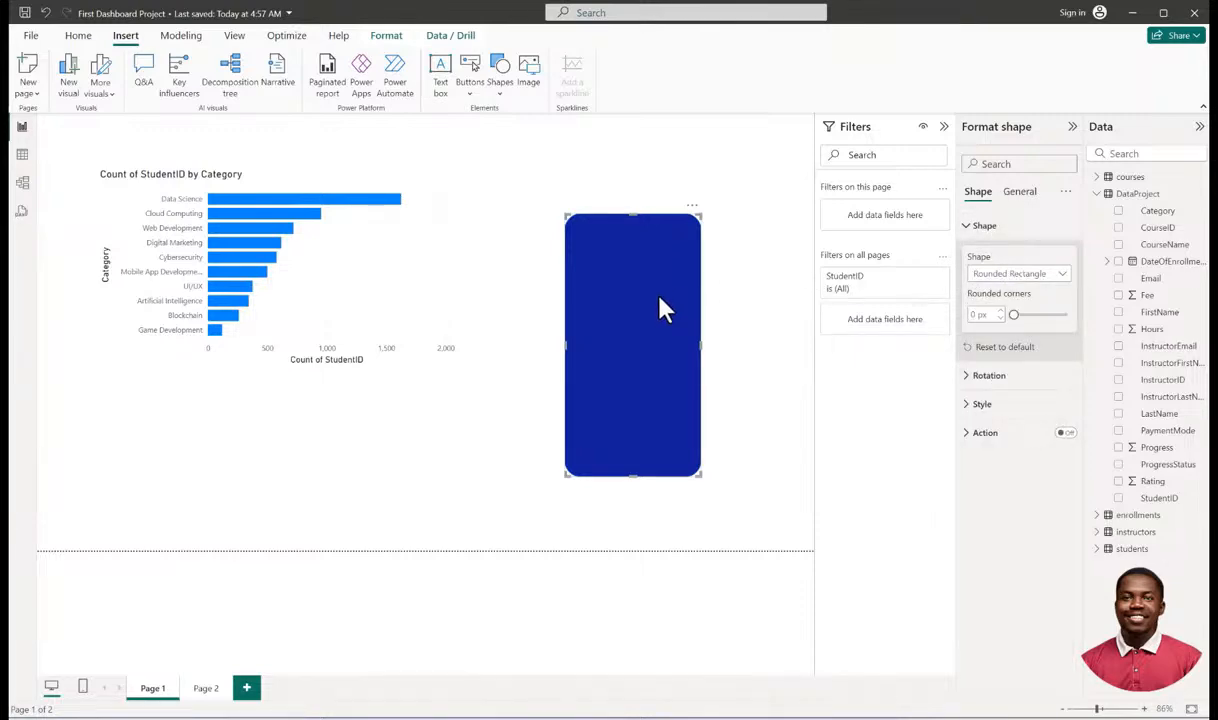
{"action": "key", "text": "Delete"}
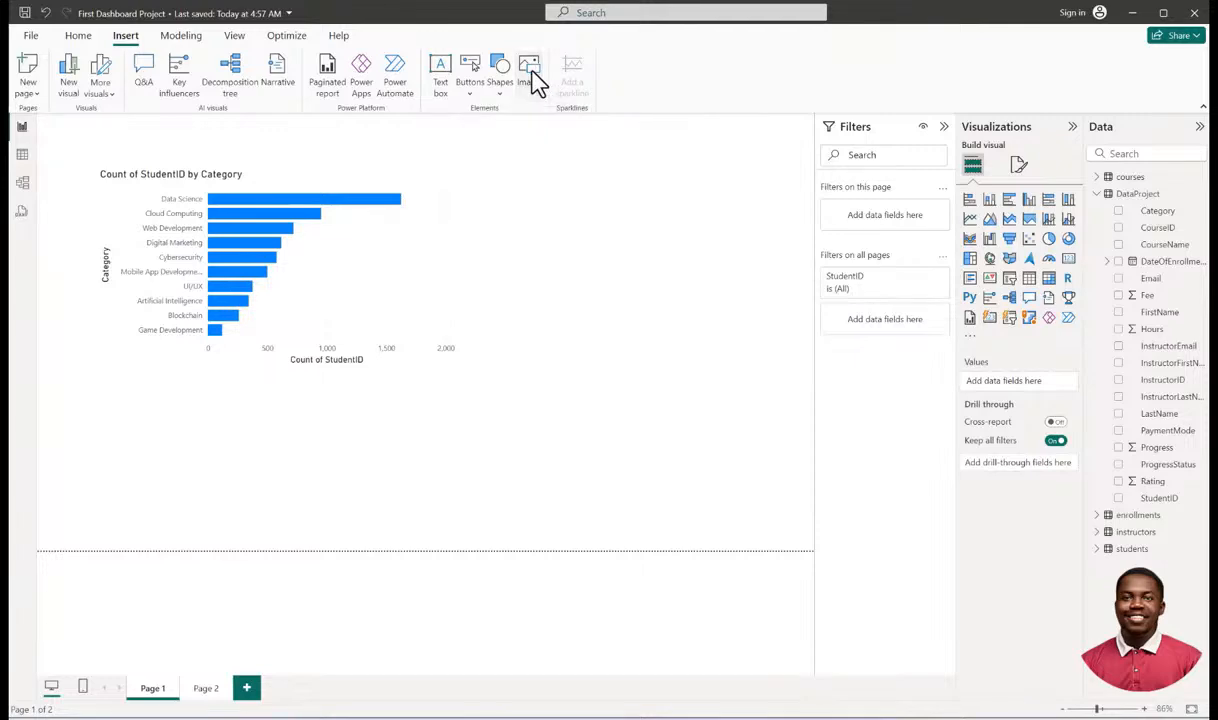
Insert the image IMG_2099-modified.png from the Downloads folder, try it beside the bar chart and delete it.
{"action": "left_click", "coordinate": [246, 250]}
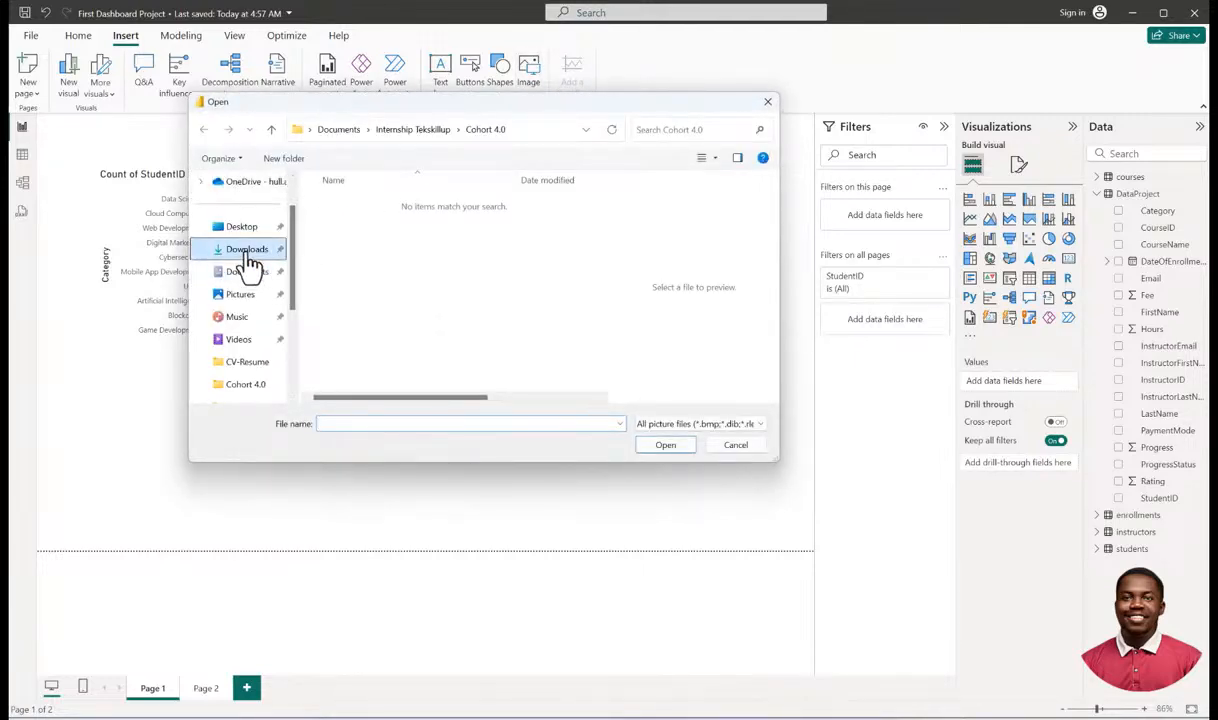
{"action": "left_click", "coordinate": [360, 245]}
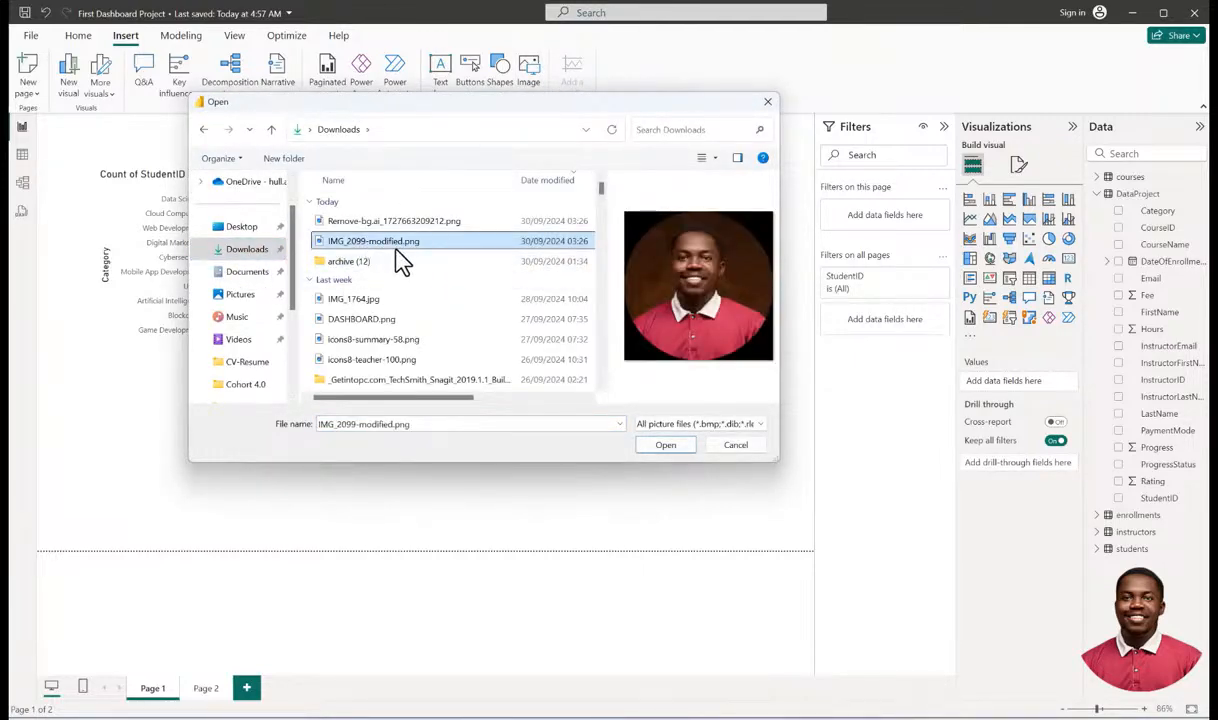
{"action": "left_click", "coordinate": [668, 446]}
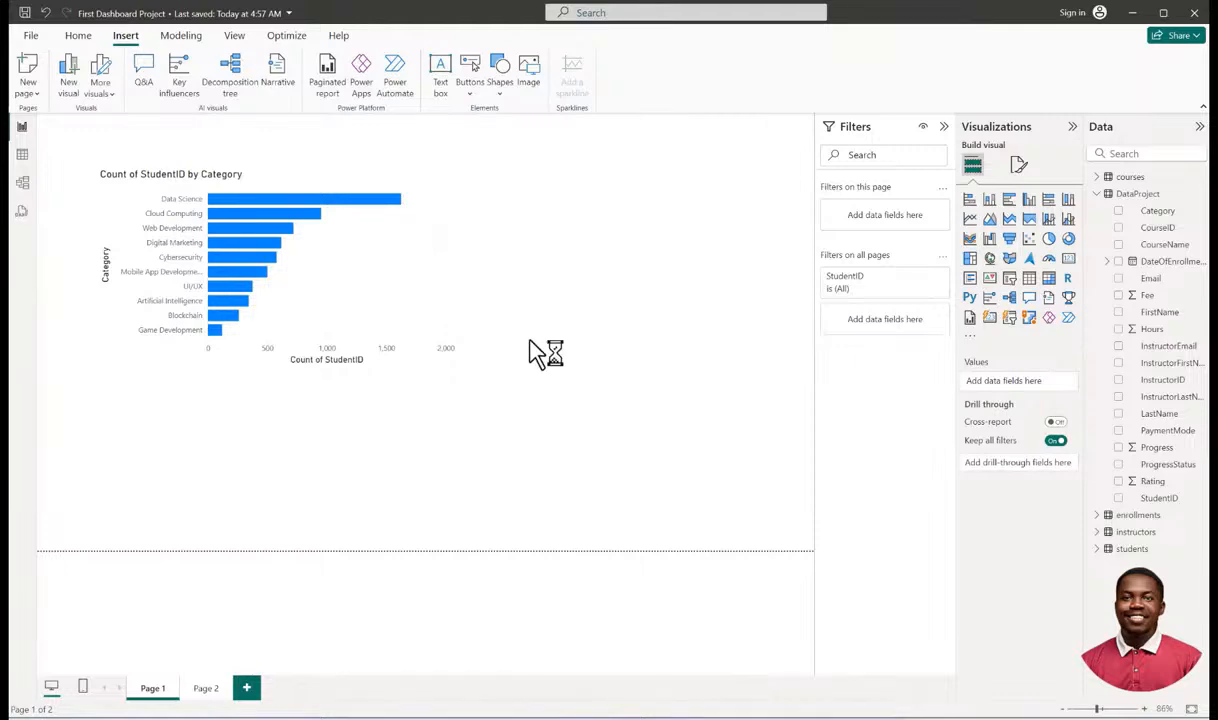
{"action": "left_click_drag", "start_coordinate": [402, 462], "coordinate": [590, 395]}
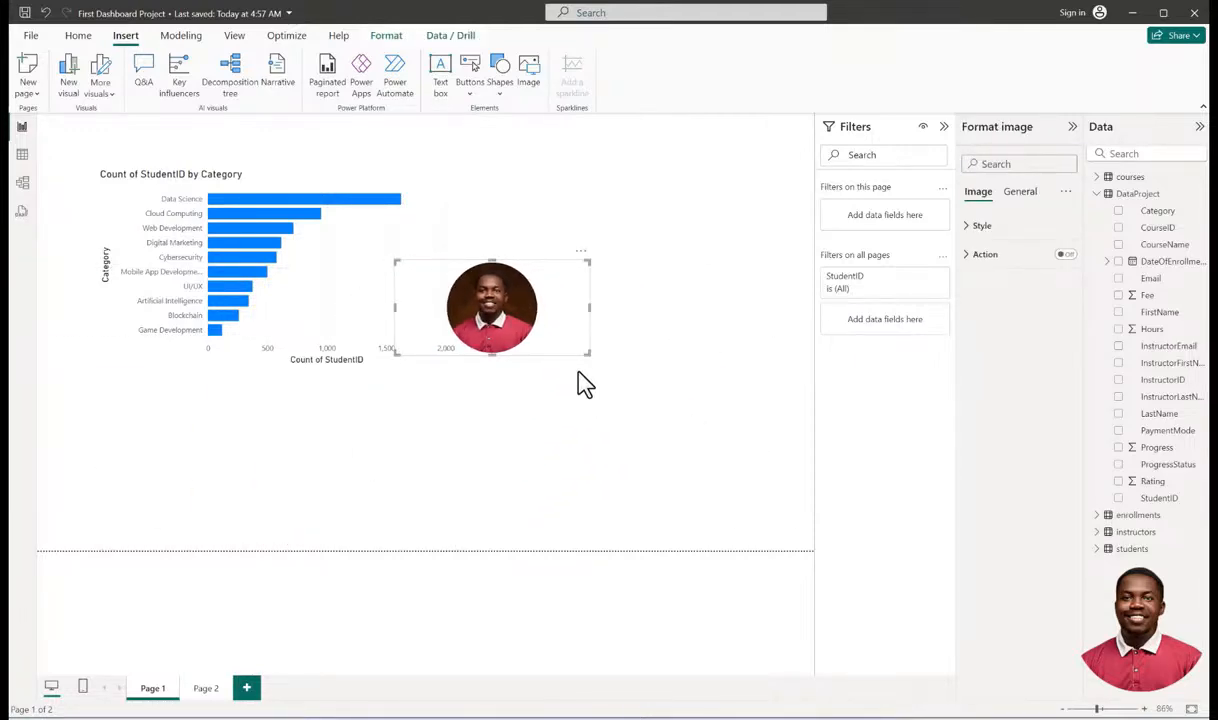
{"action": "key", "text": "Delete"}
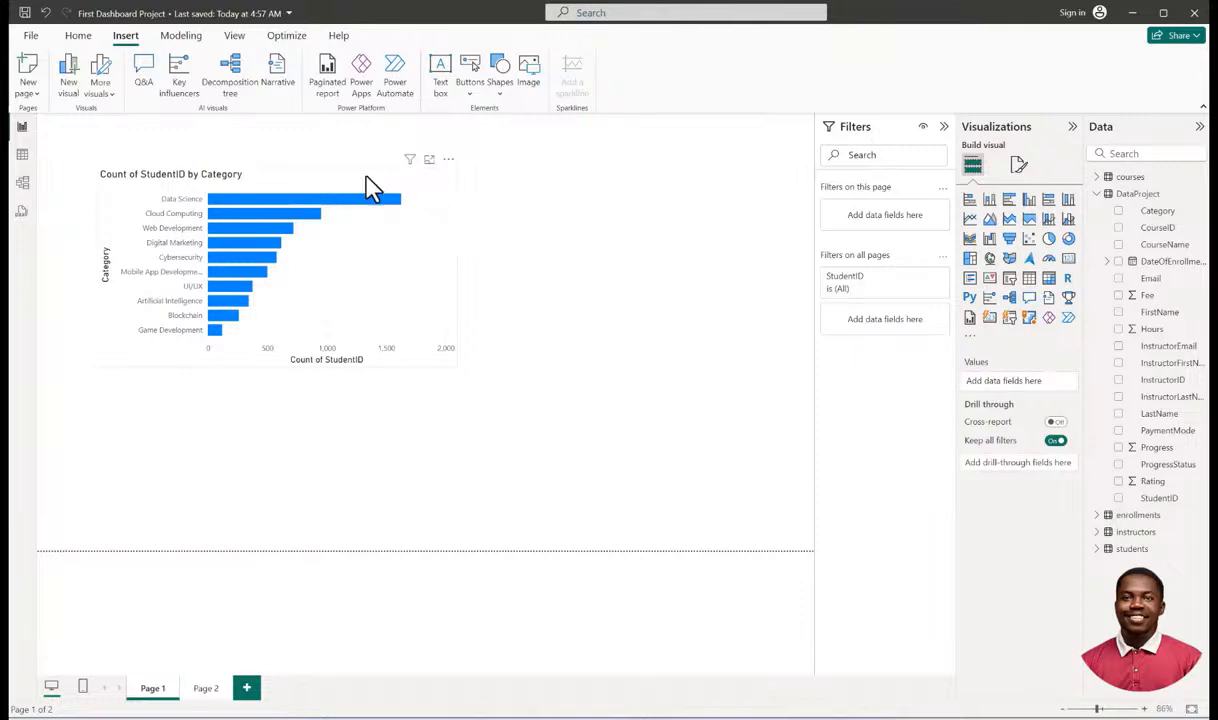
Move the bar chart slightly up toward the upper edge of Page 1 and deselect it.
{"action": "left_click_drag", "start_coordinate": [370, 185], "coordinate": [340, 165]}
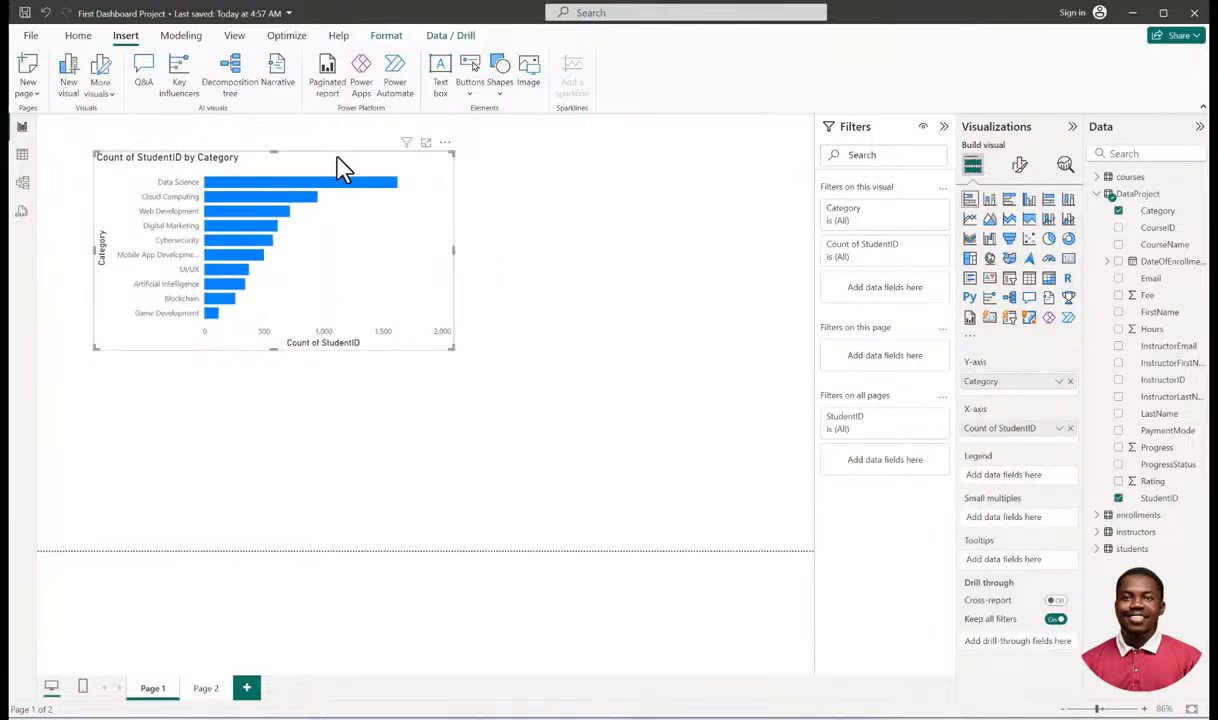
{"action": "left_click", "coordinate": [505, 275]}
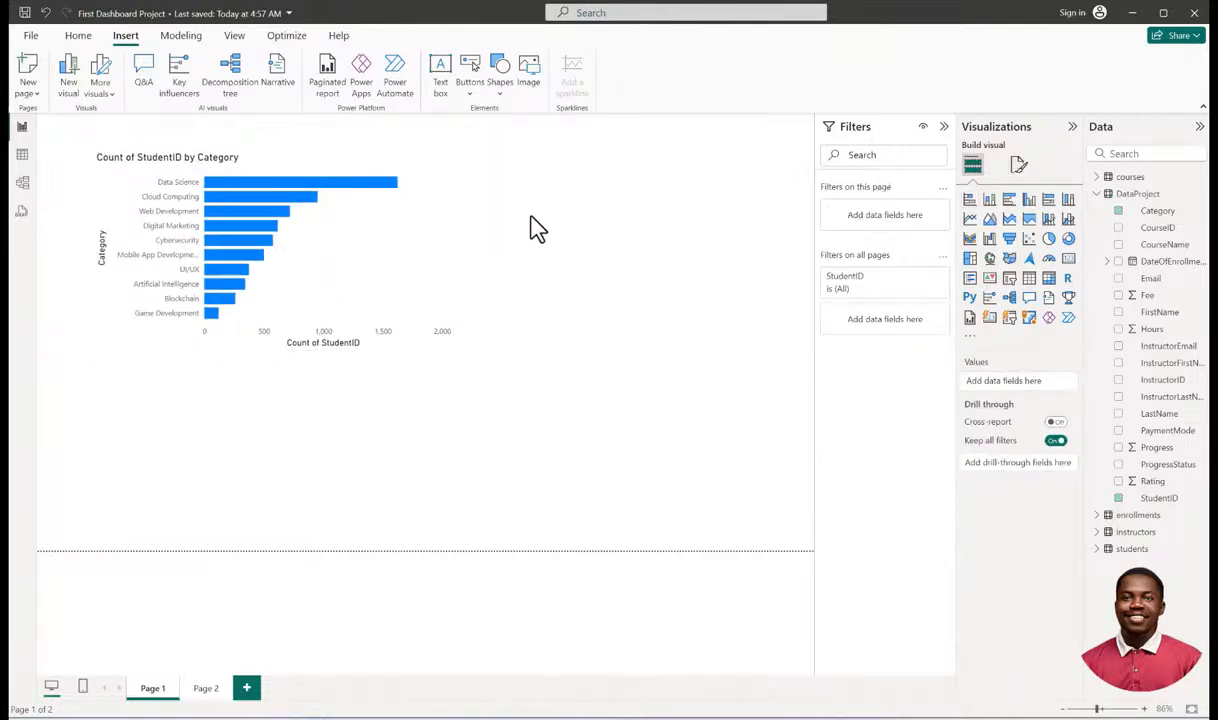
{"action": "left_click", "coordinate": [530, 75]}
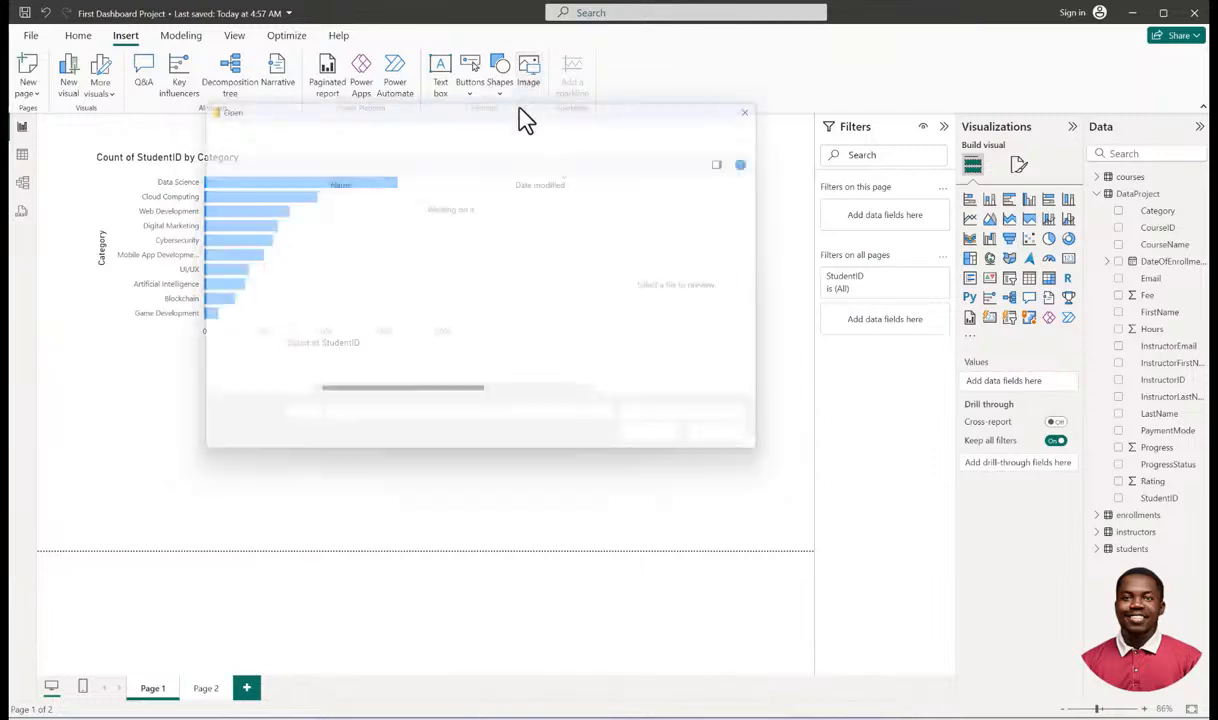
{"action": "scroll", "coordinate": [385, 285], "scroll_direction": "down", "scroll_amount": 3}
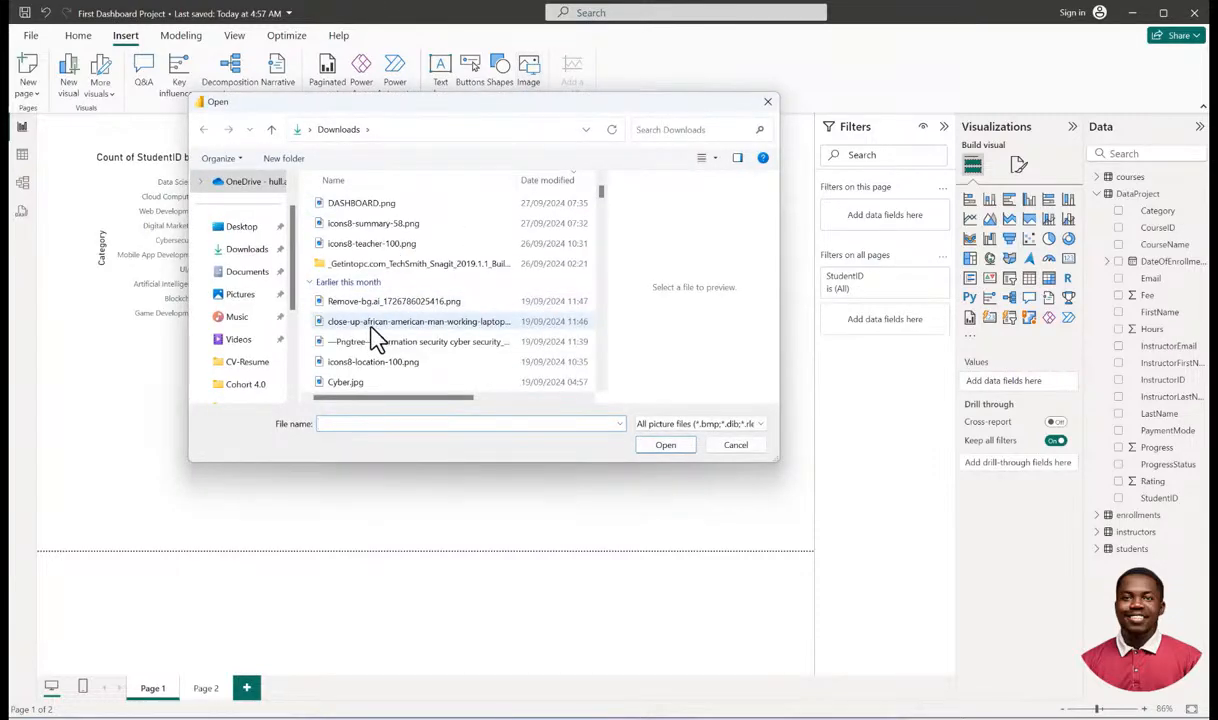
{"action": "left_click", "coordinate": [371, 323]}
{"action": "left_click", "coordinate": [388, 342]}
{"action": "left_click", "coordinate": [405, 362]}
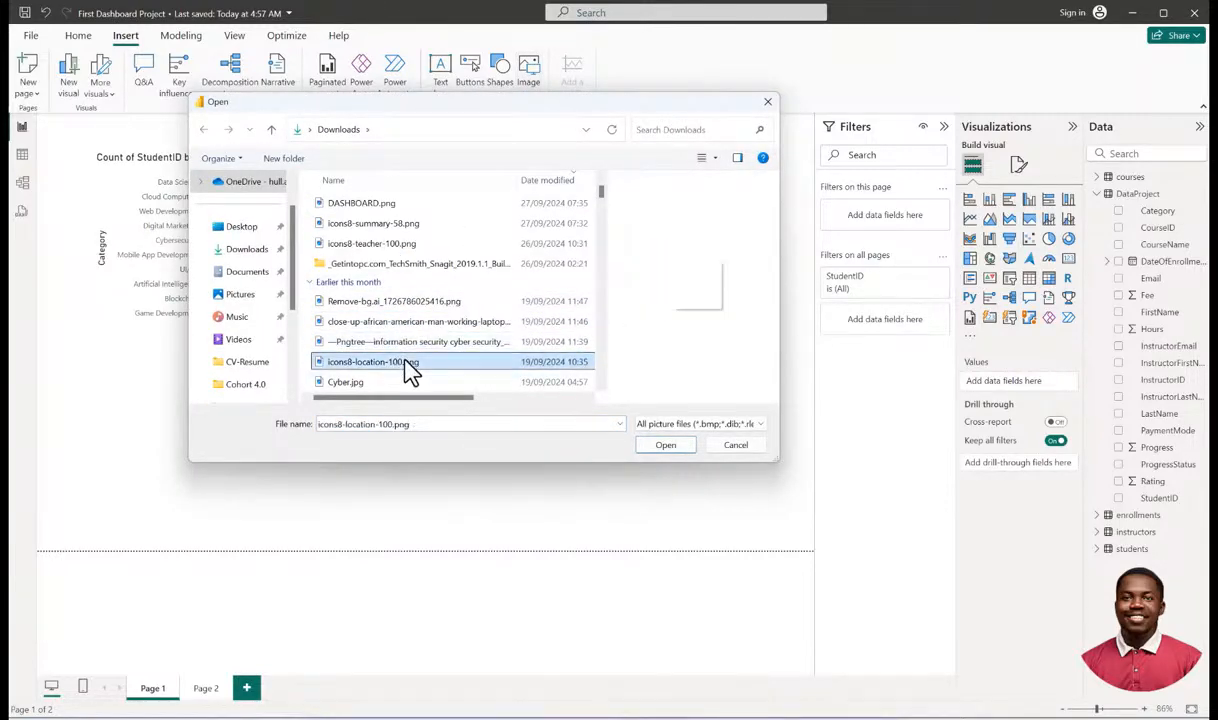
{"action": "left_click", "coordinate": [354, 226]}
{"action": "left_click", "coordinate": [734, 447]}
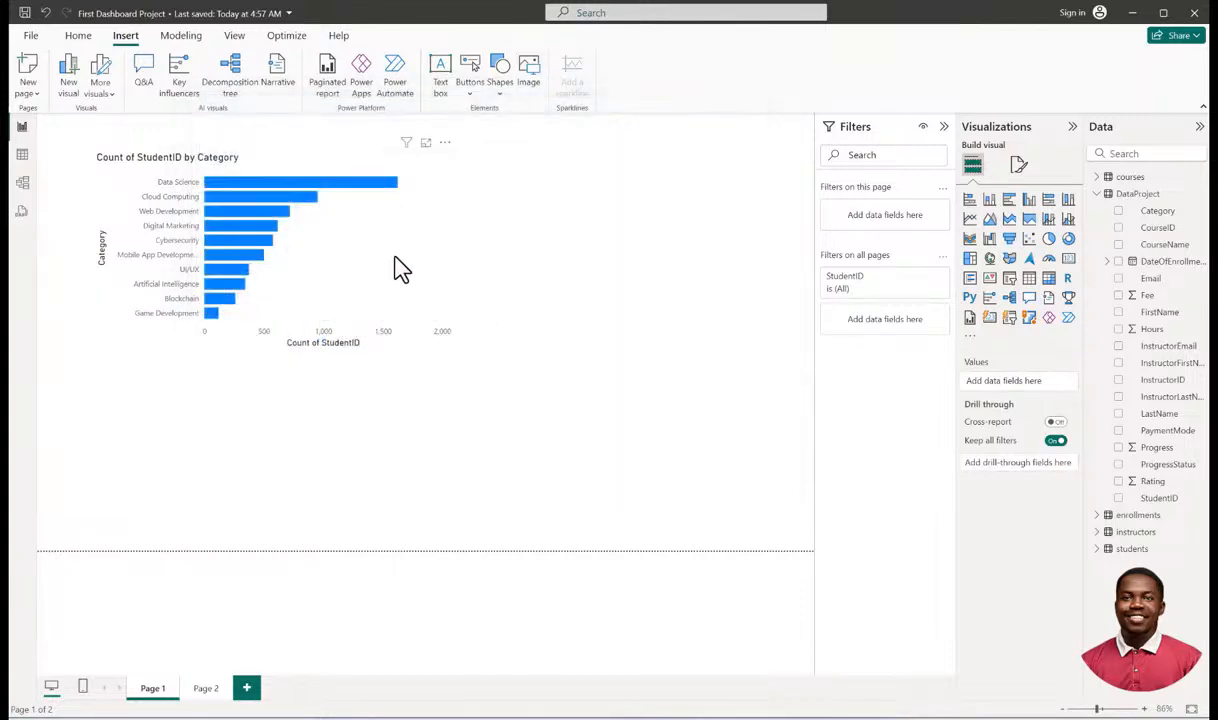
Move the bar chart down to leave free space above it on Page 1.
{"action": "left_click", "coordinate": [366, 225]}
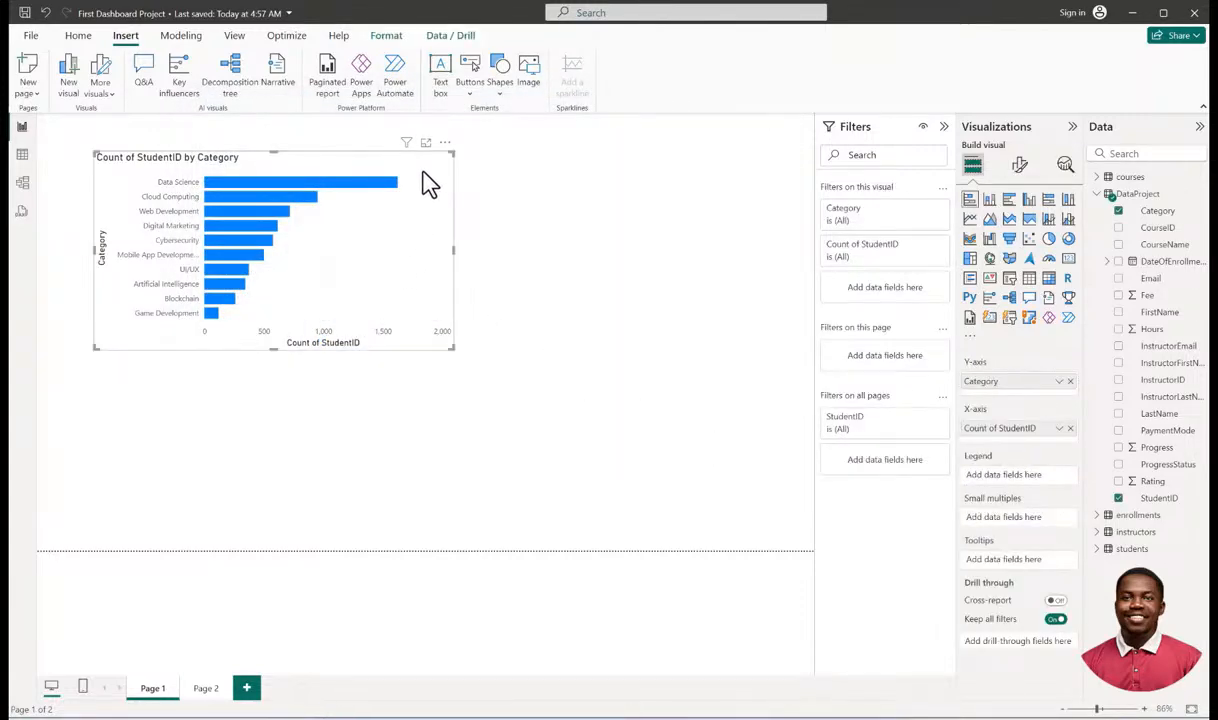
{"action": "left_click_drag", "start_coordinate": [444, 177], "coordinate": [435, 231]}
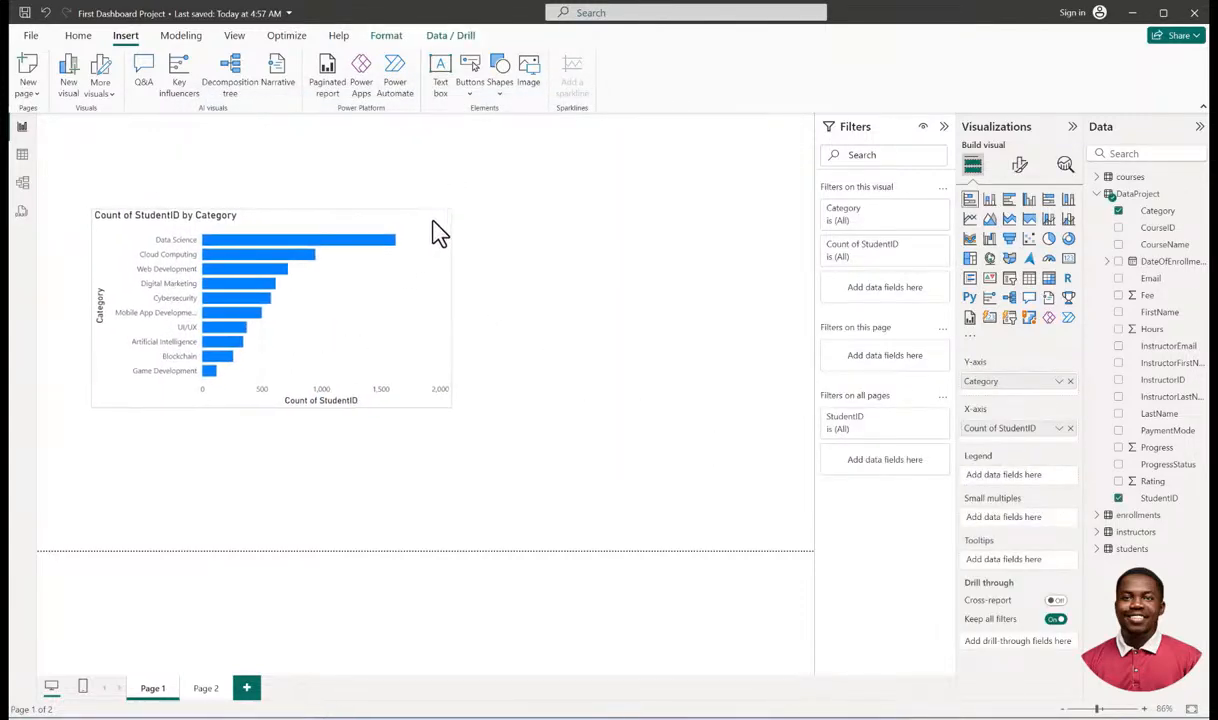
{"action": "left_click", "coordinate": [705, 277]}
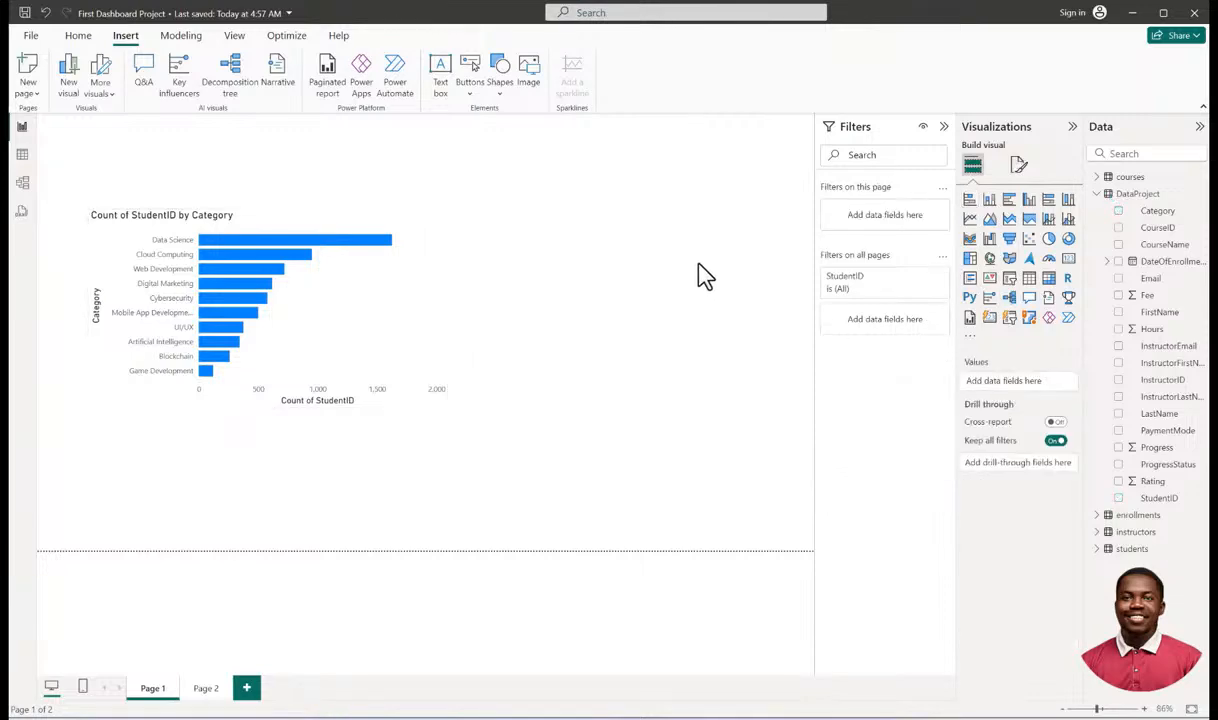
Add an empty donut chart to Page 1, move it over the bar chart and delete it.
{"action": "left_click", "coordinate": [1068, 245]}
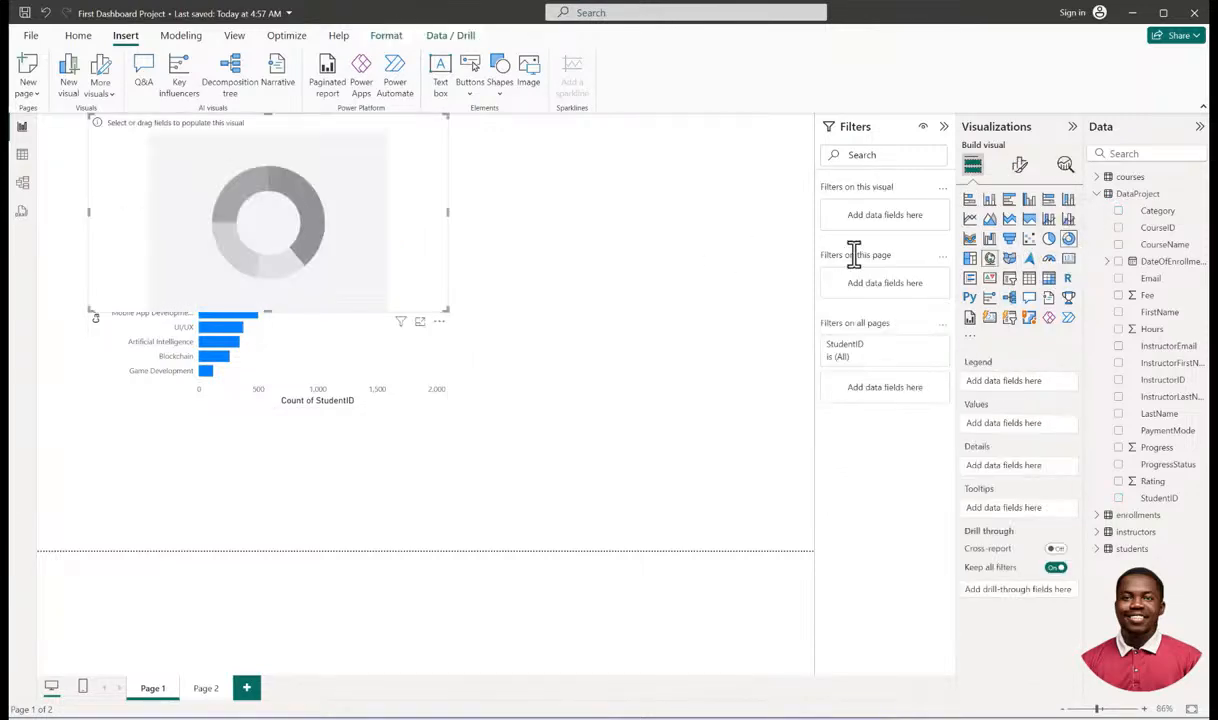
{"action": "left_click_drag", "start_coordinate": [381, 177], "coordinate": [640, 277]}
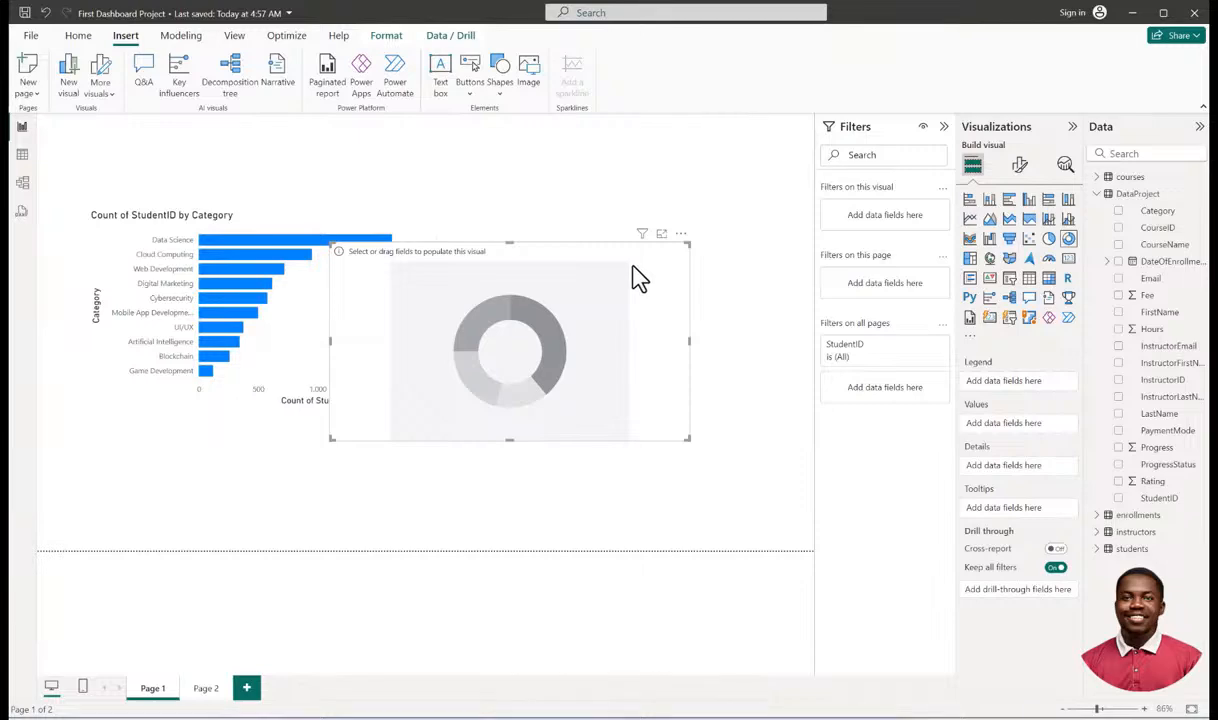
{"action": "key", "text": "Delete"}
Delete the student-count bar chart from Page 1, leaving the canvas empty.
{"action": "left_click", "coordinate": [380, 228]}
{"action": "key", "text": "Delete"}
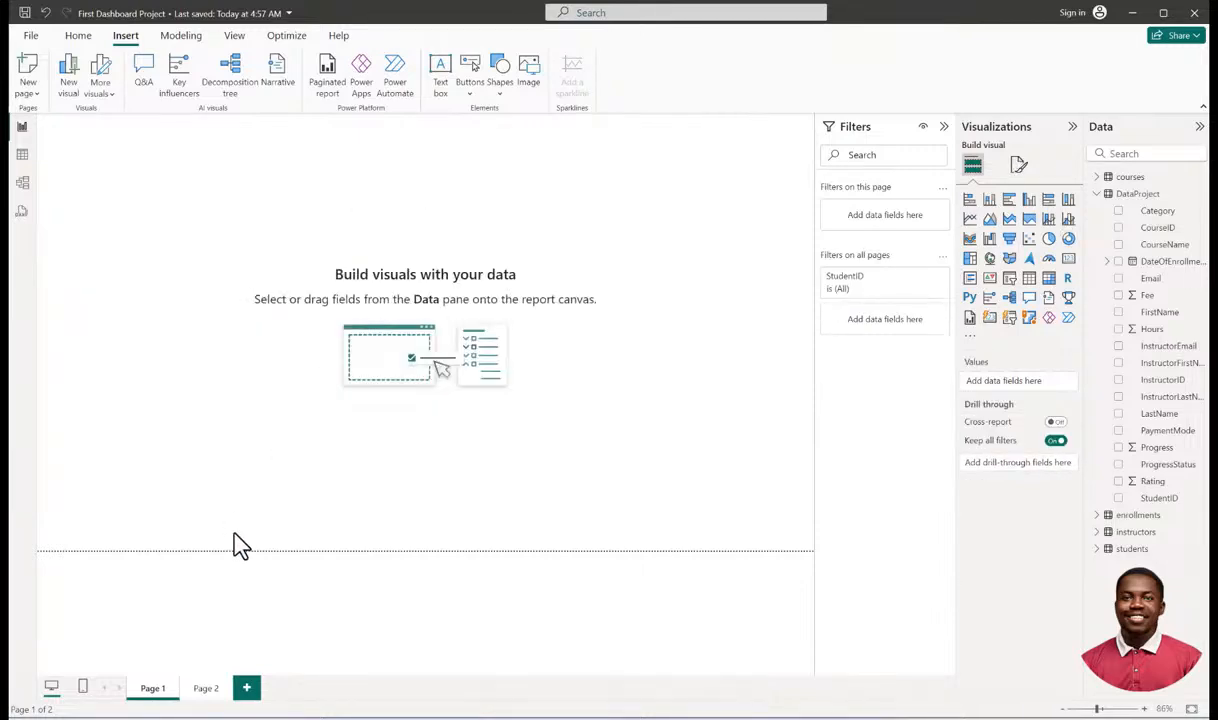
{"action": "left_click", "coordinate": [204, 692]}
{"action": "left_click", "coordinate": [156, 695]}
{"action": "left_click", "coordinate": [467, 96]}
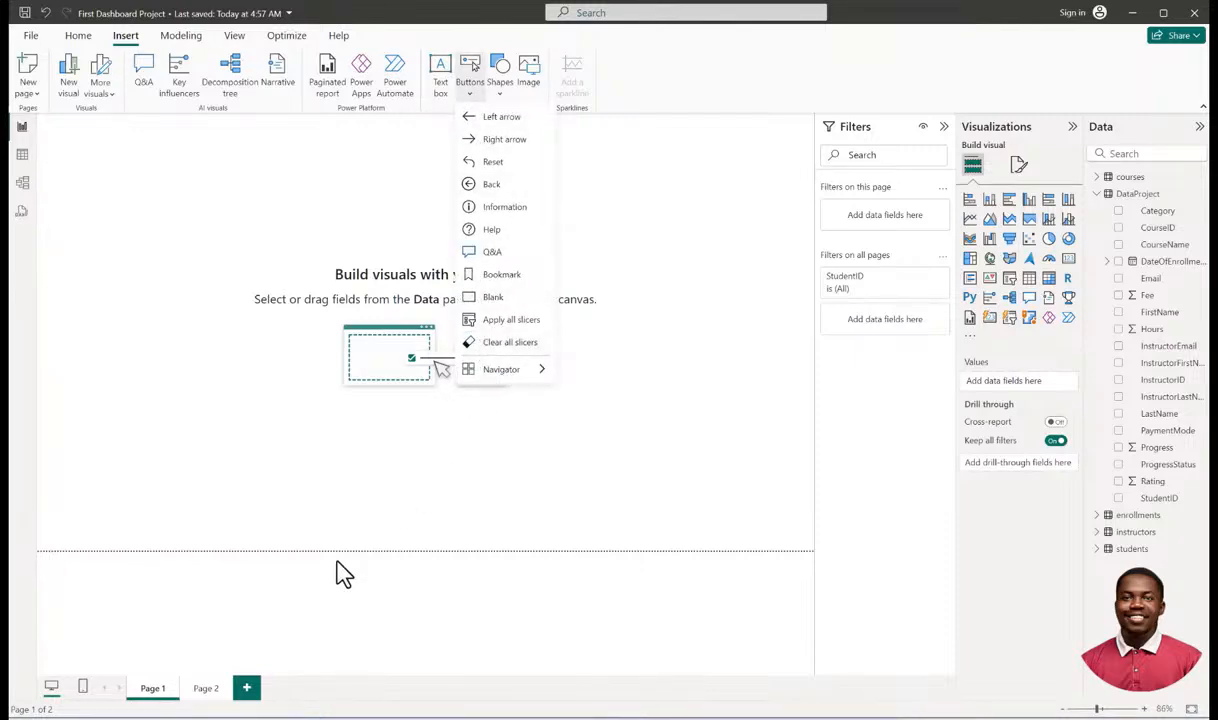
{"action": "mouse_move", "coordinate": [519, 371]}
{"action": "left_click", "coordinate": [340, 178]}
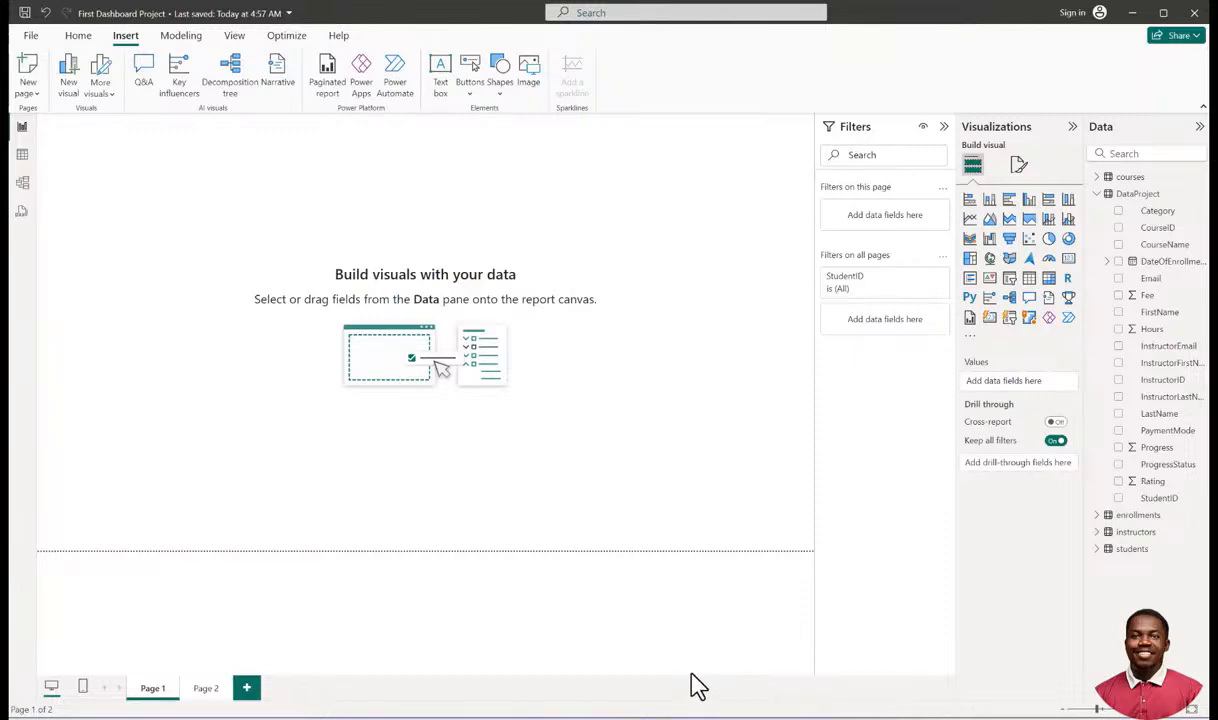
Rename the report page Page 1 as Summary.
{"action": "right_click", "coordinate": [150, 690]}
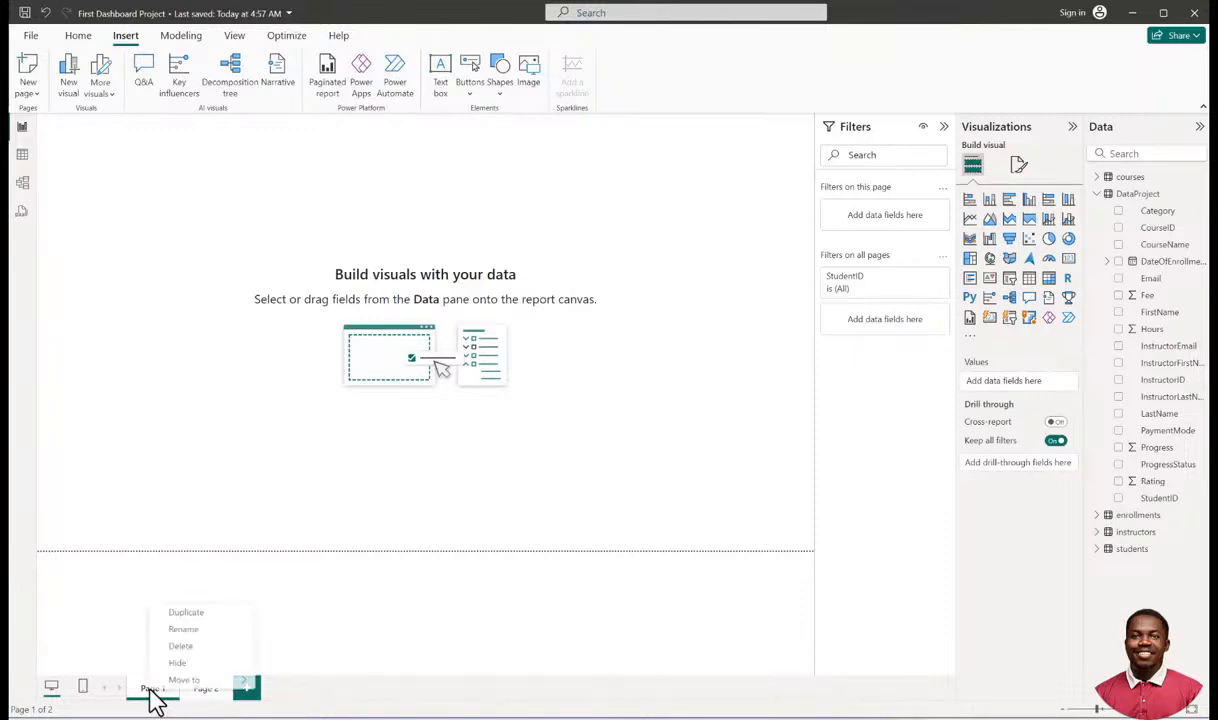
{"action": "left_click", "coordinate": [170, 633]}
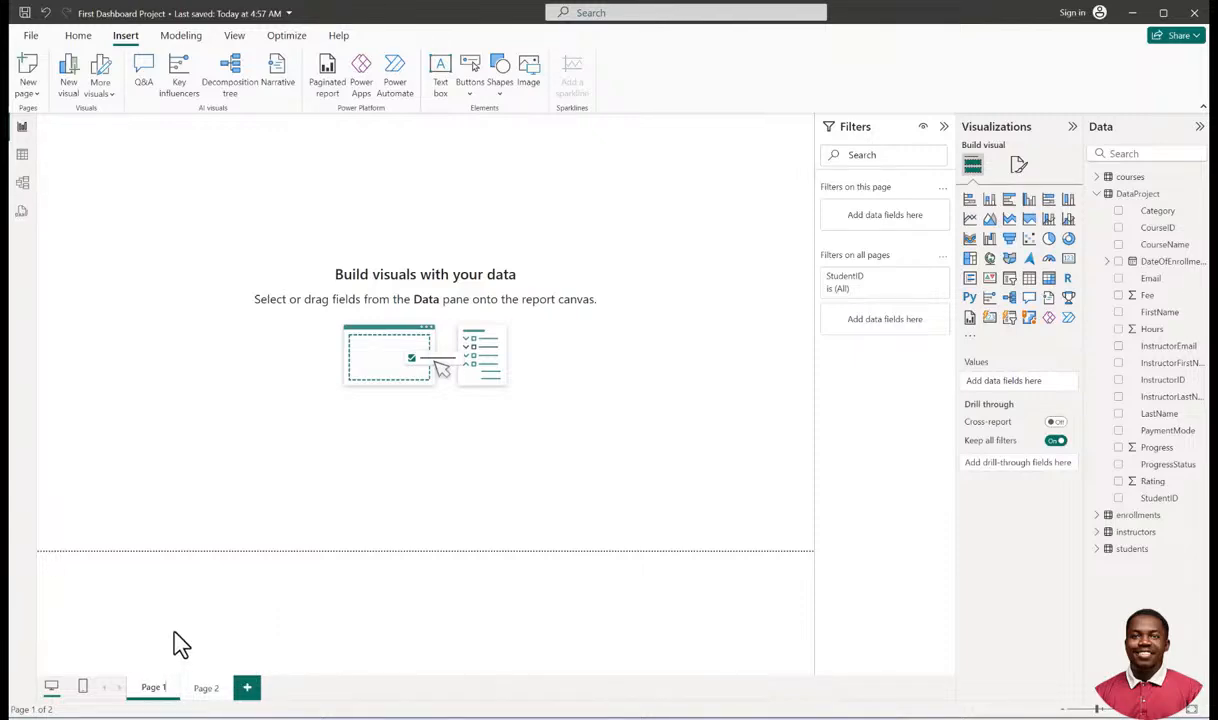
{"action": "type", "text": "umm"}
{"action": "key", "text": "BackSpace"}
{"action": "key", "text": "BackSpace"}
{"action": "key", "text": "BackSpace"}
{"action": "type", "text": "Summary"}
{"action": "key", "text": "Return"}
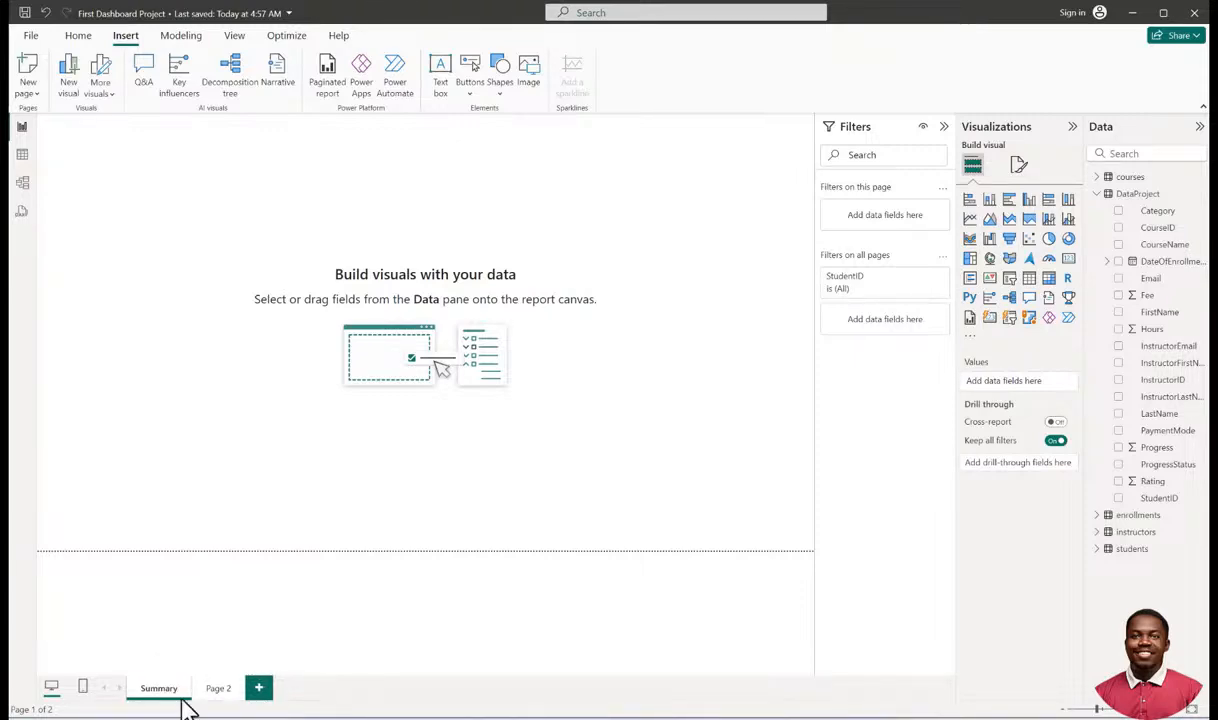
Rename the report page Page 2 as Student.
{"action": "left_click", "coordinate": [217, 690]}
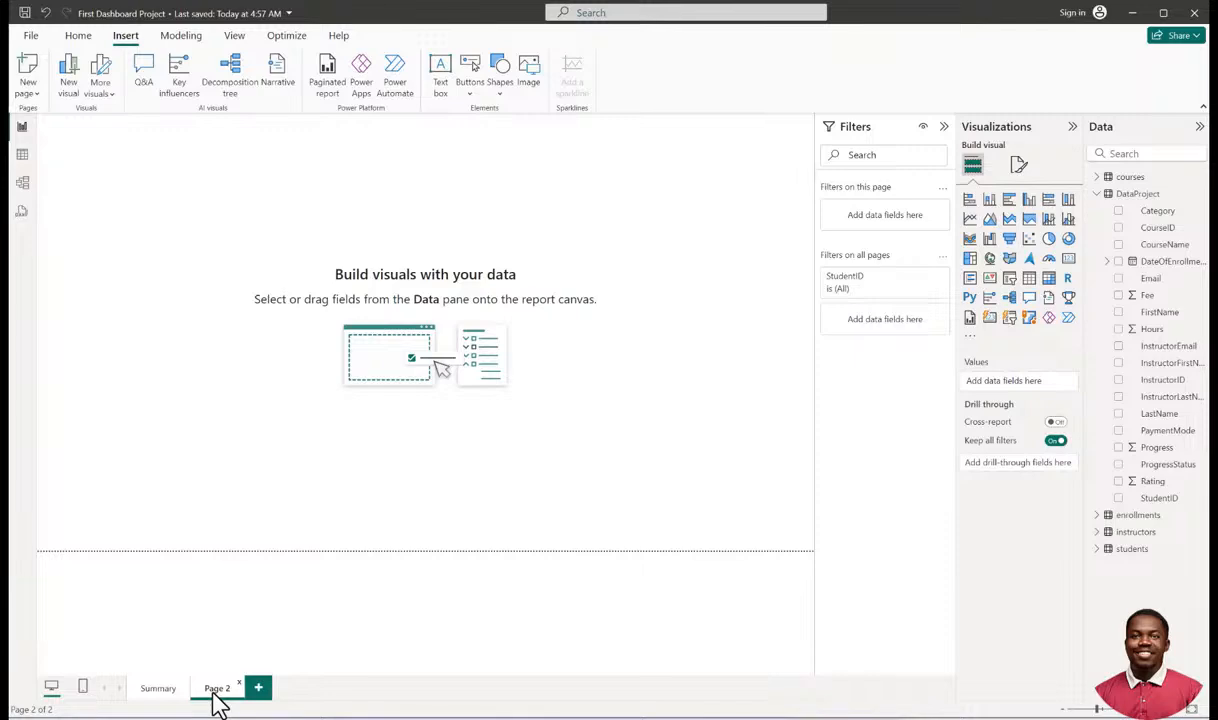
{"action": "right_click", "coordinate": [215, 697]}
{"action": "type", "text": "Sales"}
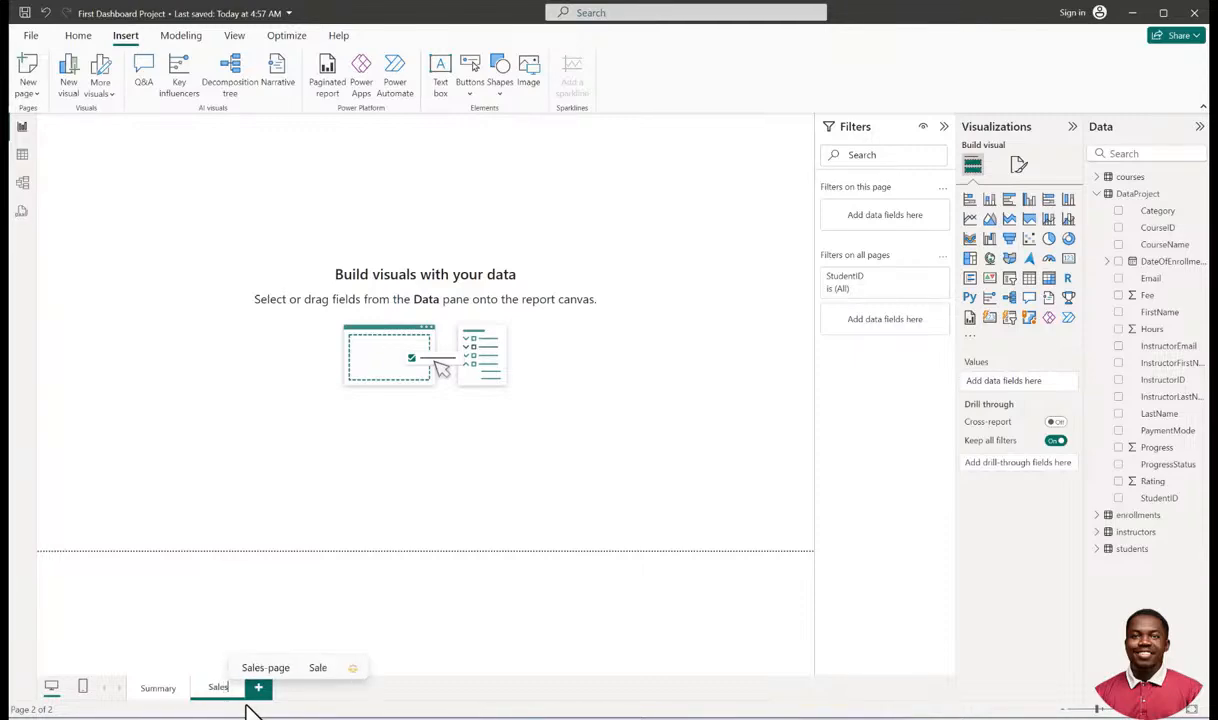
{"action": "key", "text": "BackSpace"}
{"action": "key", "text": "Return"}
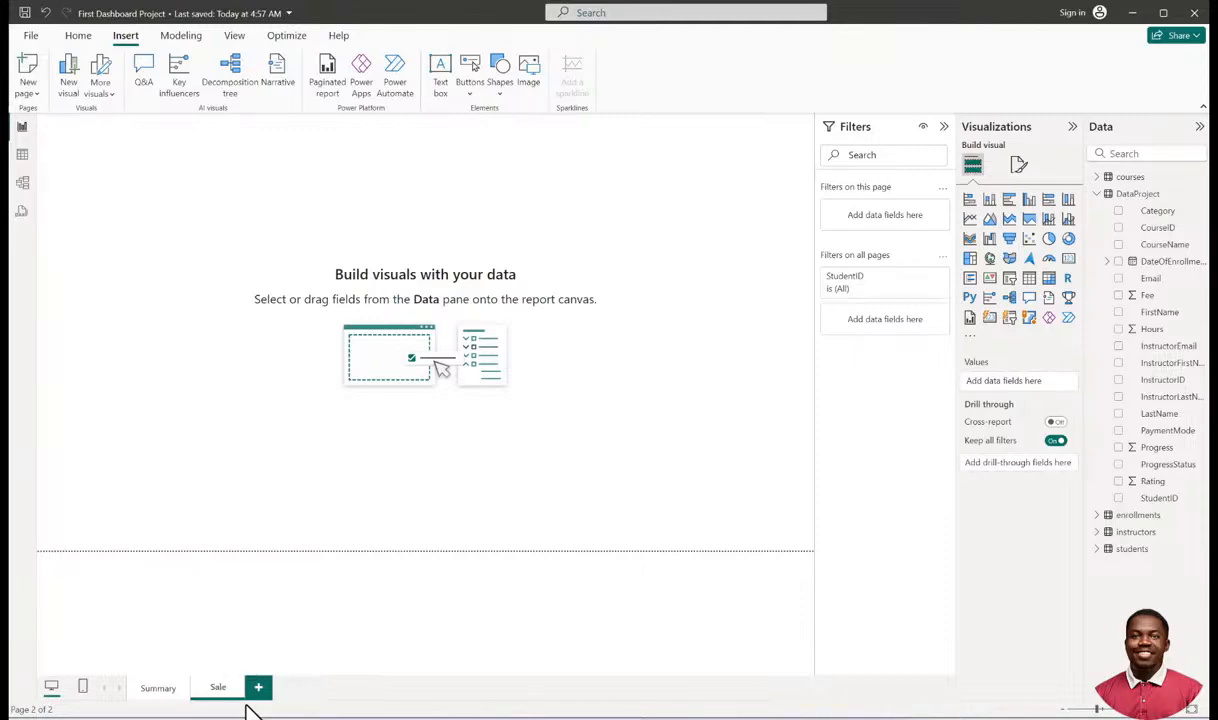
{"action": "type", "text": "tudent"}
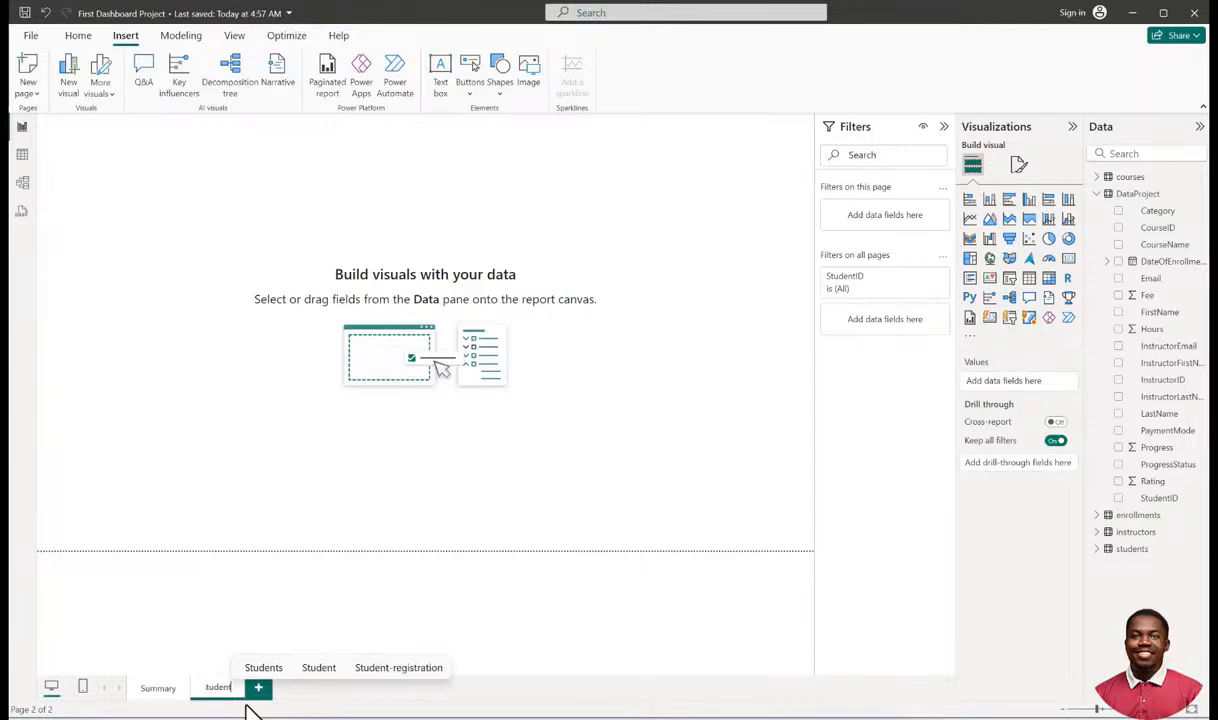
{"action": "key", "text": "Return"}
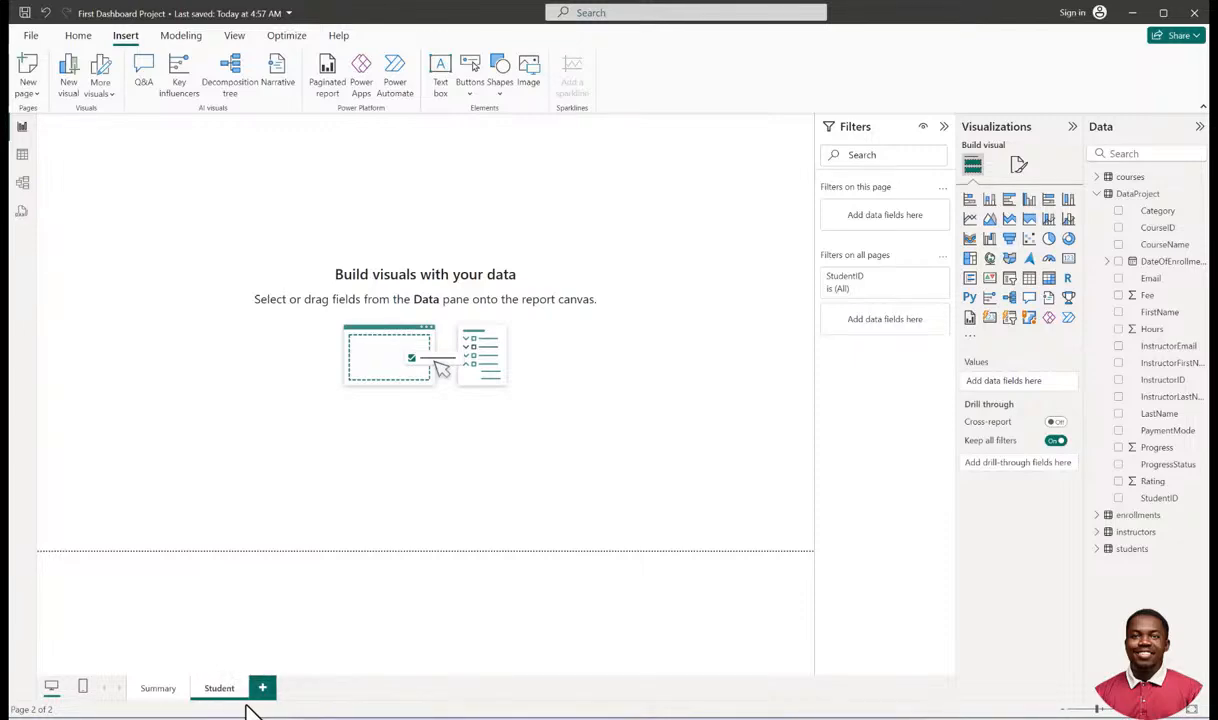
Give the Summary page's canvas background a custom green, about #98D0A4, and set its transparency to 0%.
{"action": "left_click", "coordinate": [166, 690]}
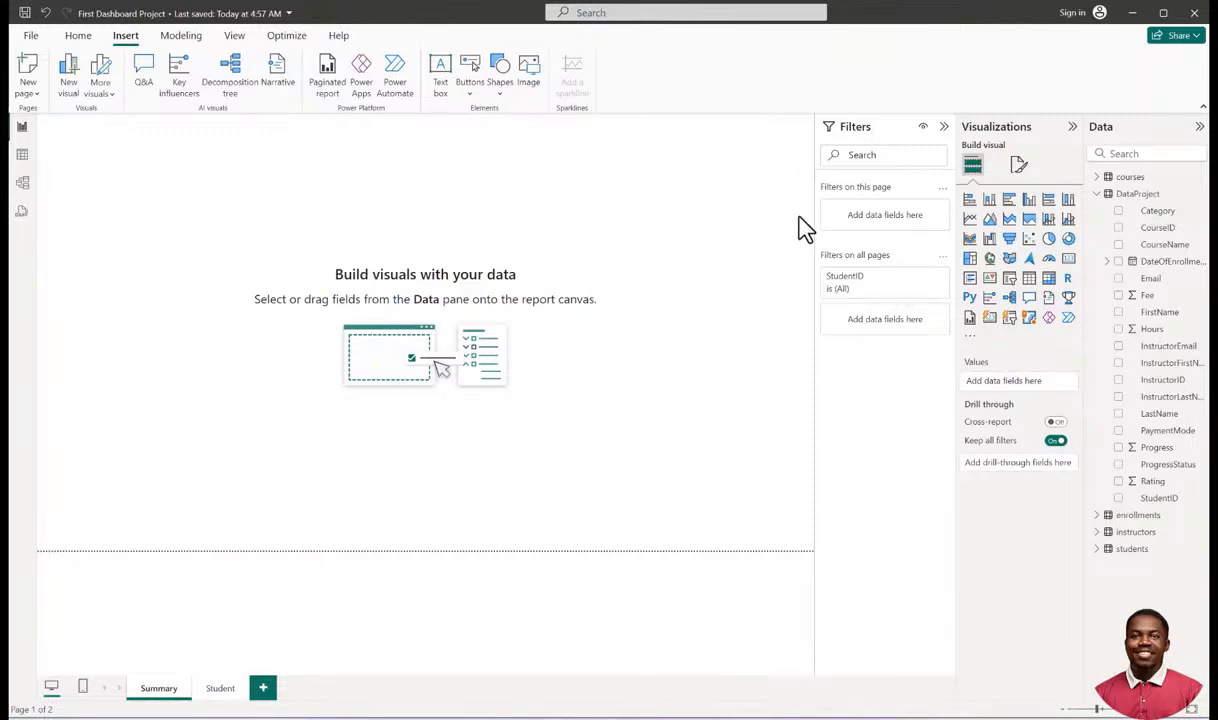
{"action": "left_click", "coordinate": [1017, 166]}
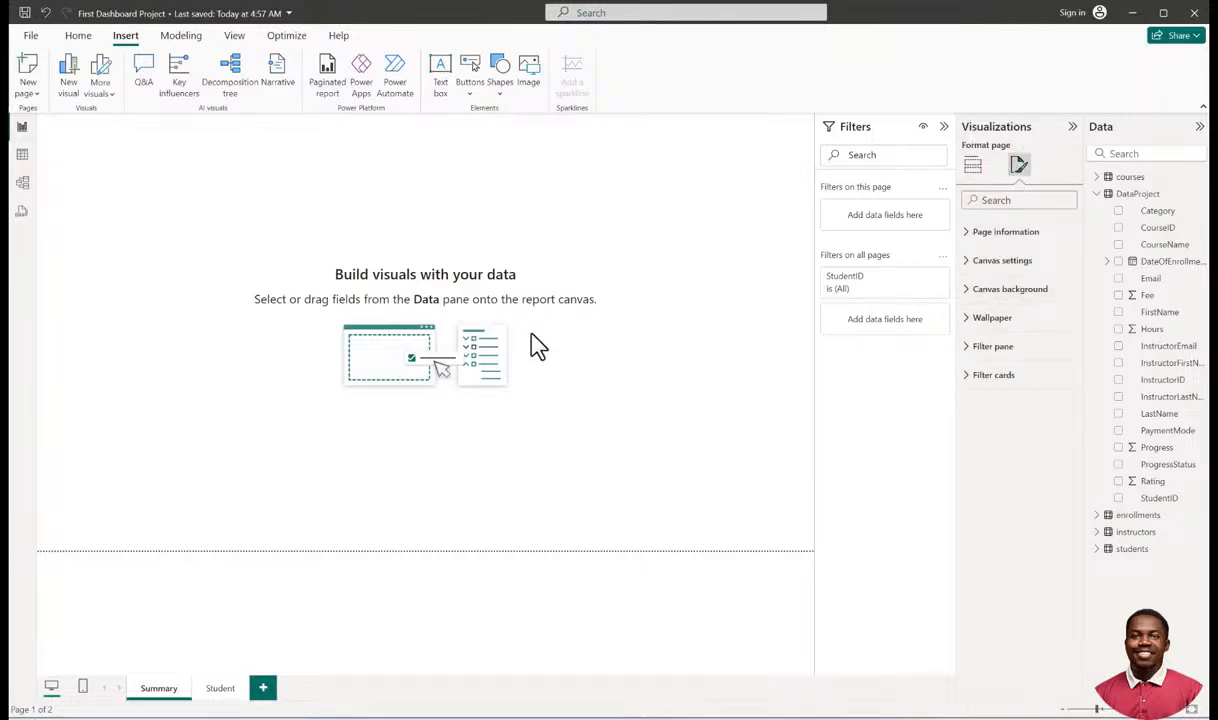
{"action": "left_click", "coordinate": [970, 292]}
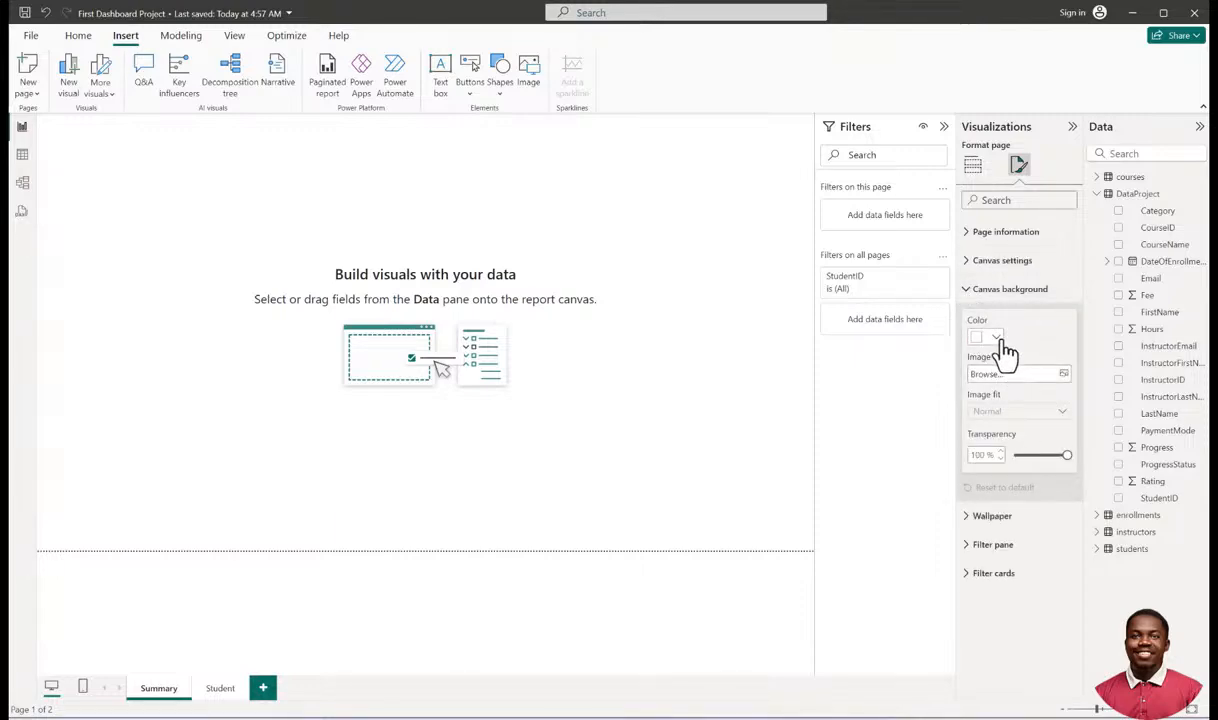
{"action": "left_click", "coordinate": [1000, 340]}
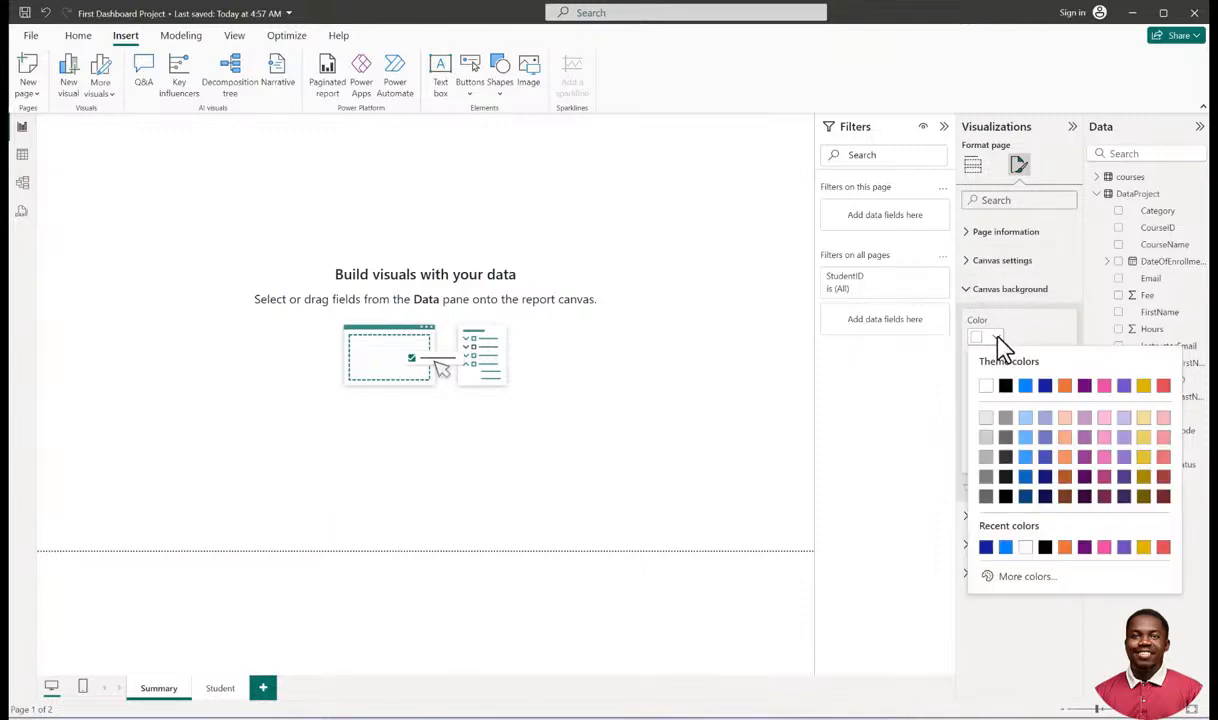
{"action": "left_click", "coordinate": [1018, 580]}
{"action": "left_click", "coordinate": [1048, 531]}
{"action": "left_click_drag", "start_coordinate": [1035, 403], "coordinate": [1027, 394]}
{"action": "left_click", "coordinate": [1027, 387]}
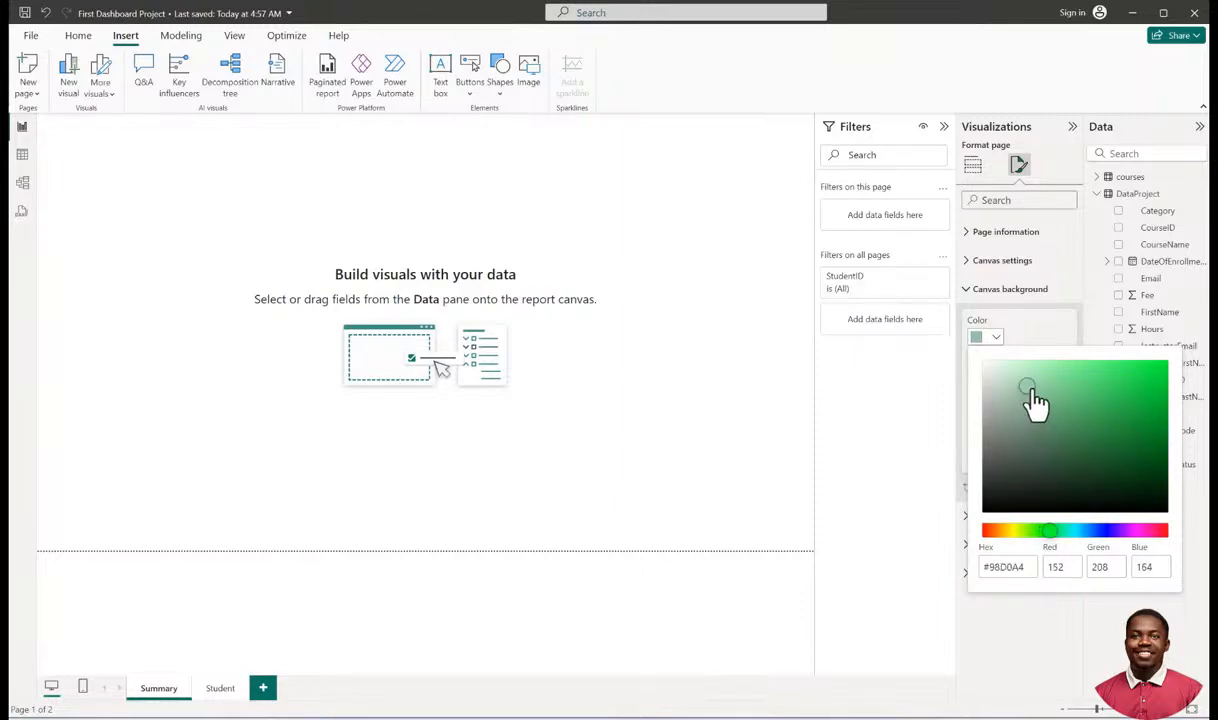
{"action": "left_click", "coordinate": [1033, 321]}
{"action": "left_click_drag", "start_coordinate": [1066, 456], "coordinate": [1008, 458]}
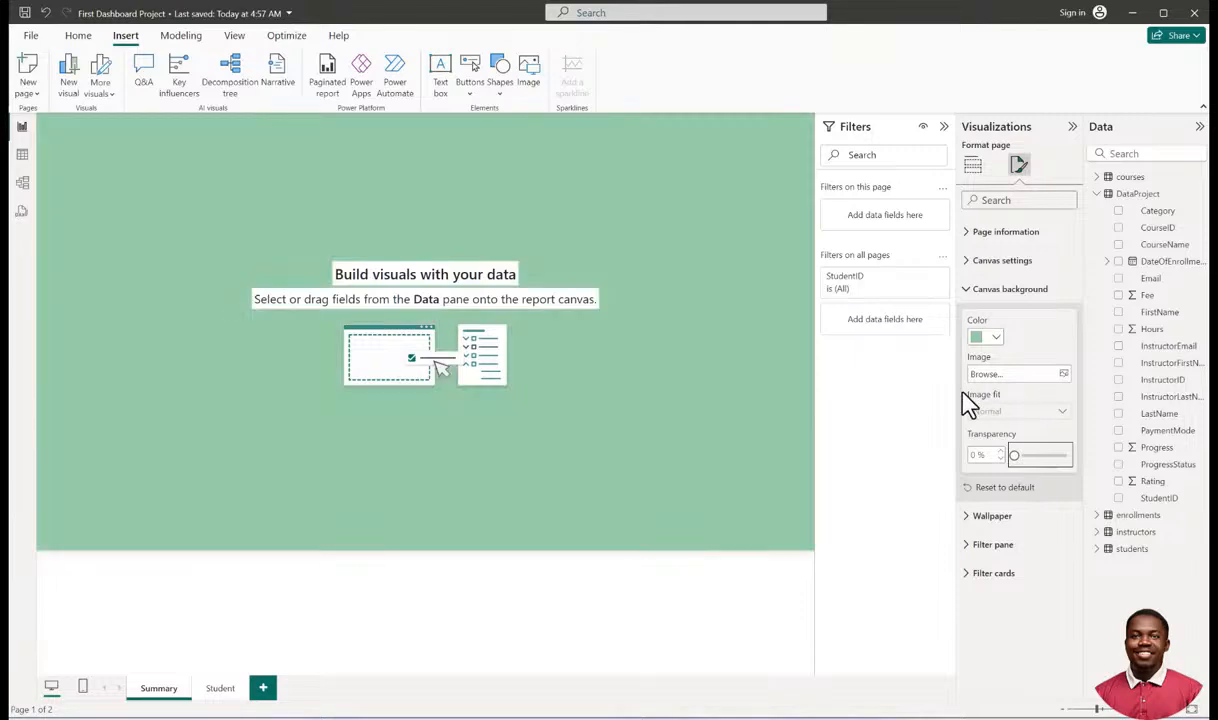
Change the Summary page's canvas background to a custom pale teal, #D9F0EA.
{"action": "left_click", "coordinate": [996, 339]}
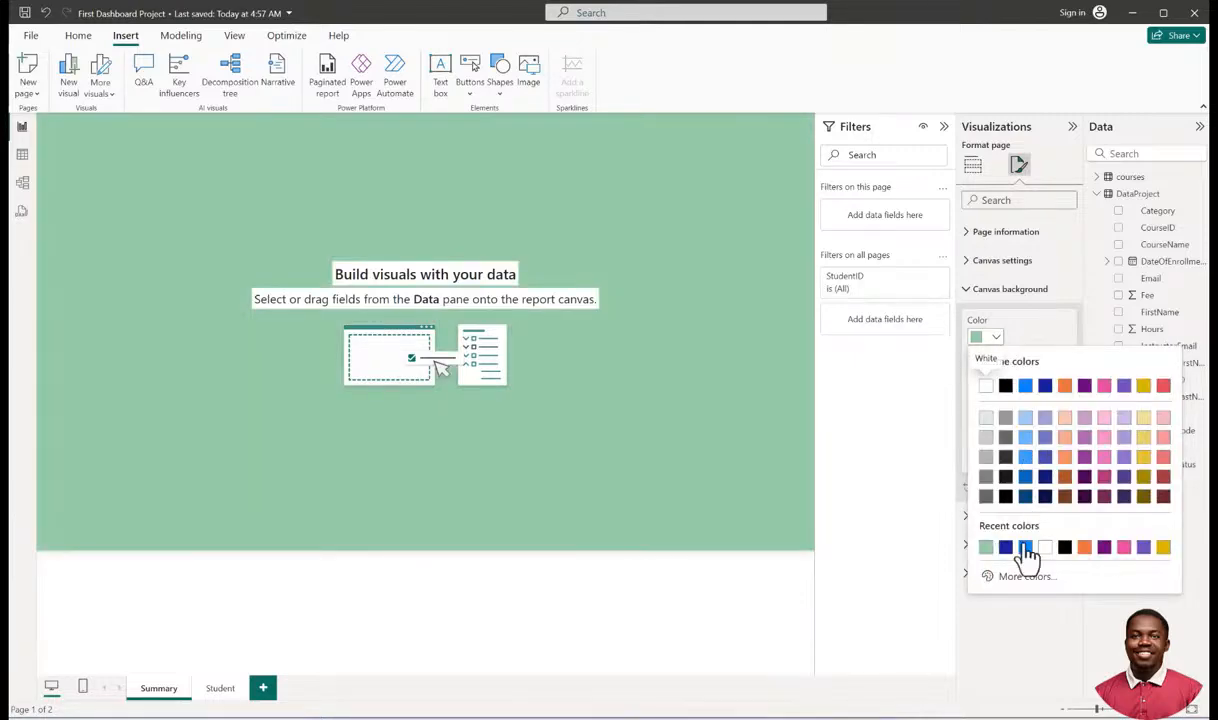
{"action": "left_click", "coordinate": [1025, 577]}
{"action": "left_click_drag", "start_coordinate": [1025, 392], "coordinate": [1002, 386]}
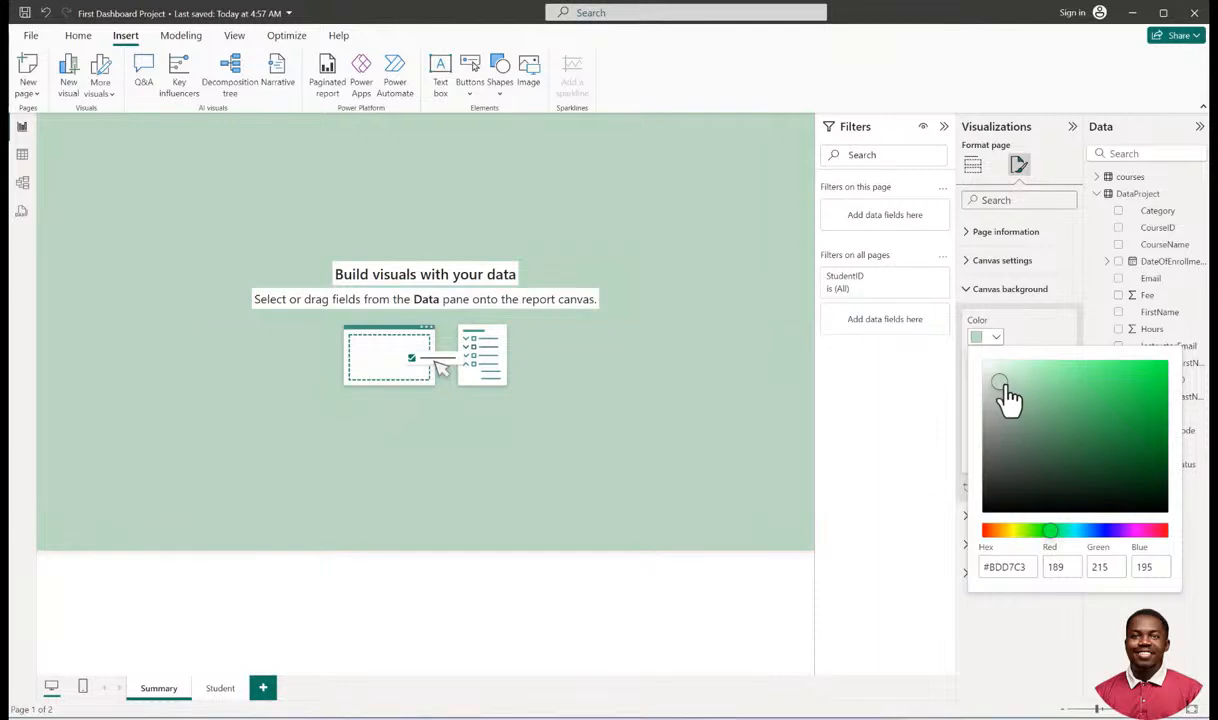
{"action": "left_click_drag", "start_coordinate": [1052, 533], "coordinate": [1069, 552]}
{"action": "left_click", "coordinate": [1001, 379]}
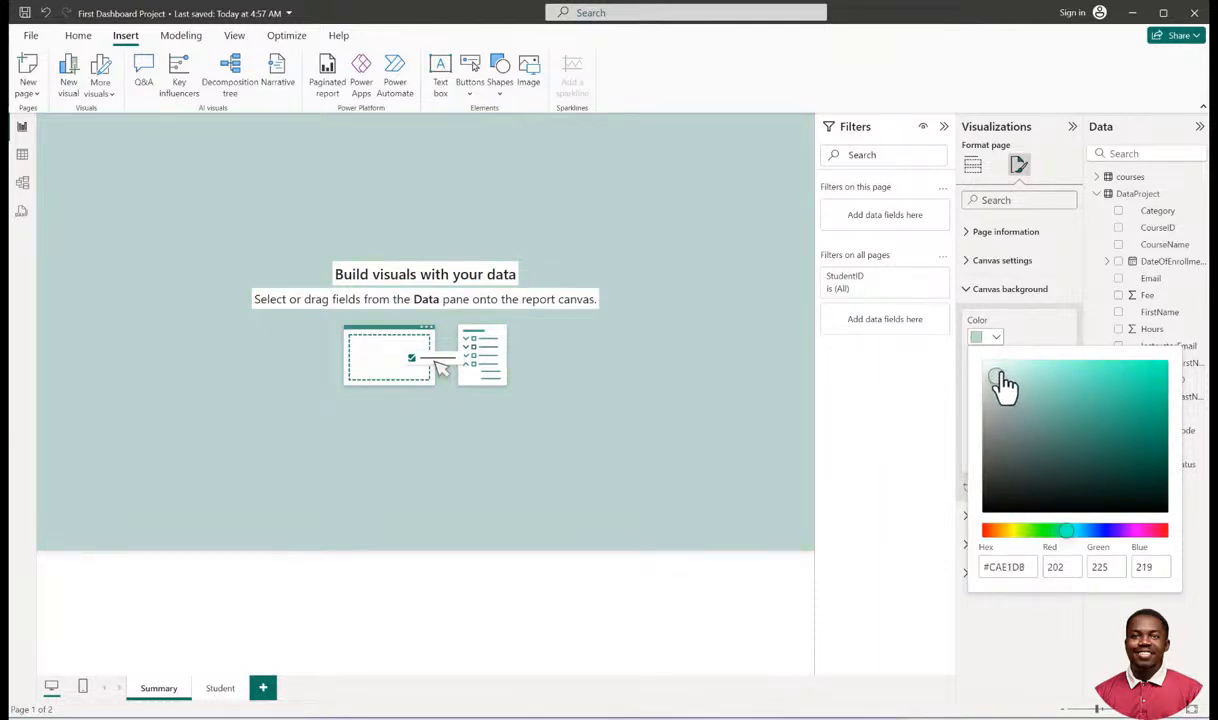
{"action": "left_click_drag", "start_coordinate": [1001, 385], "coordinate": [998, 369]}
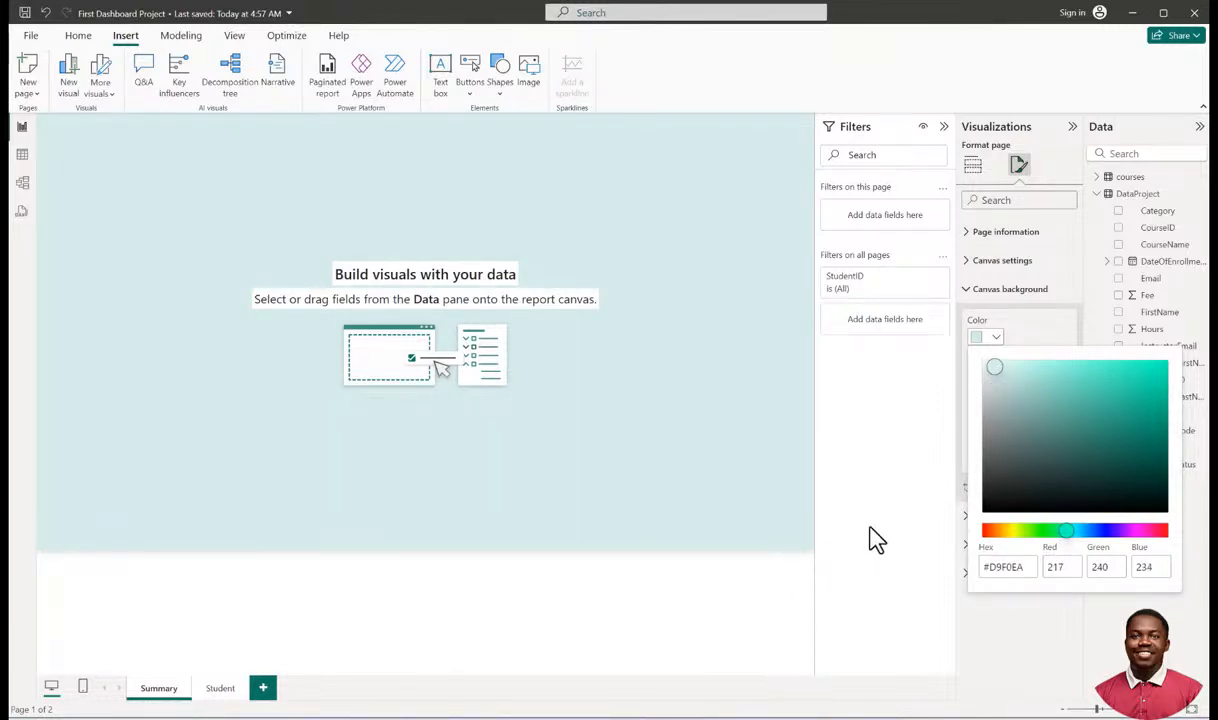
Set the vertical alignment of the Summary page's canvas to Middle.
{"action": "left_click", "coordinate": [968, 266]}
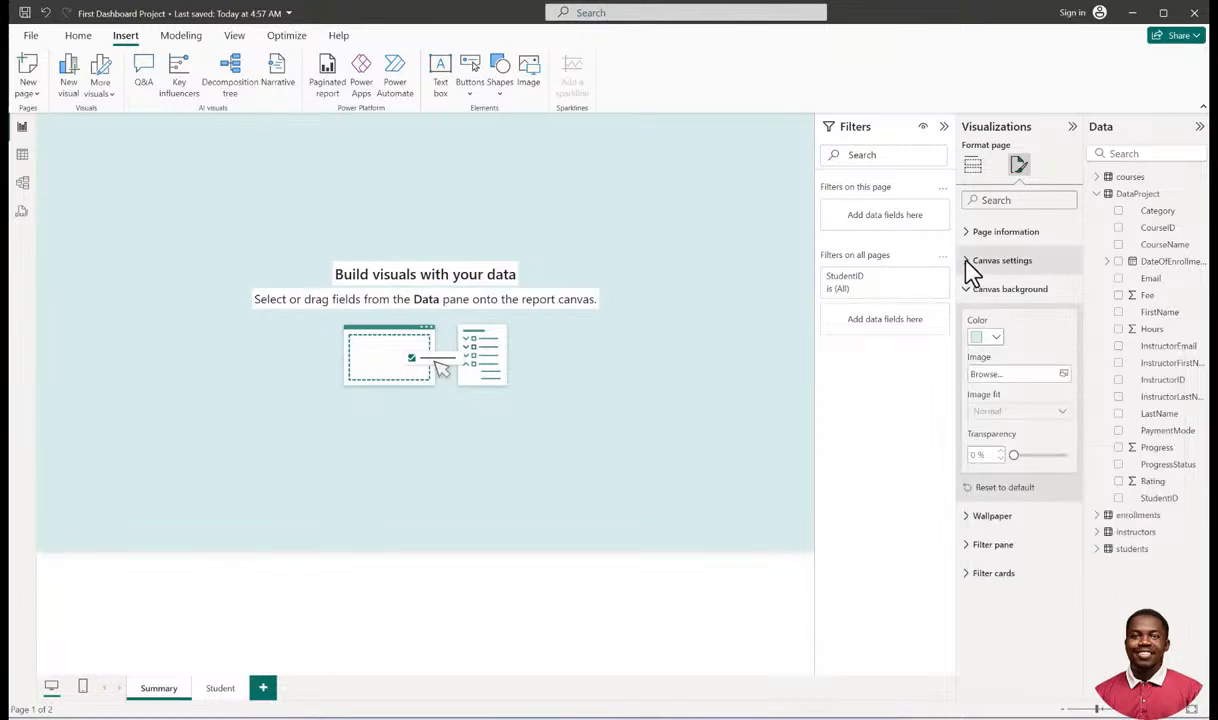
{"action": "left_click", "coordinate": [968, 266]}
{"action": "left_click", "coordinate": [1020, 418]}
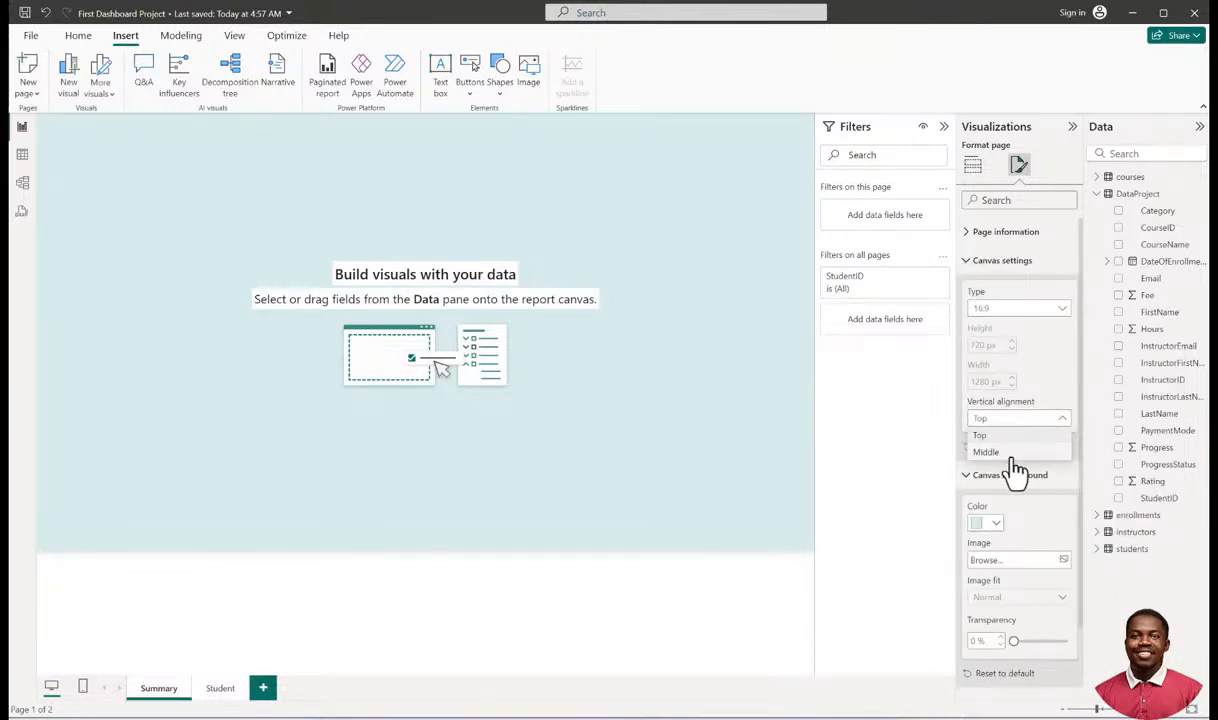
{"action": "left_click", "coordinate": [1008, 452]}
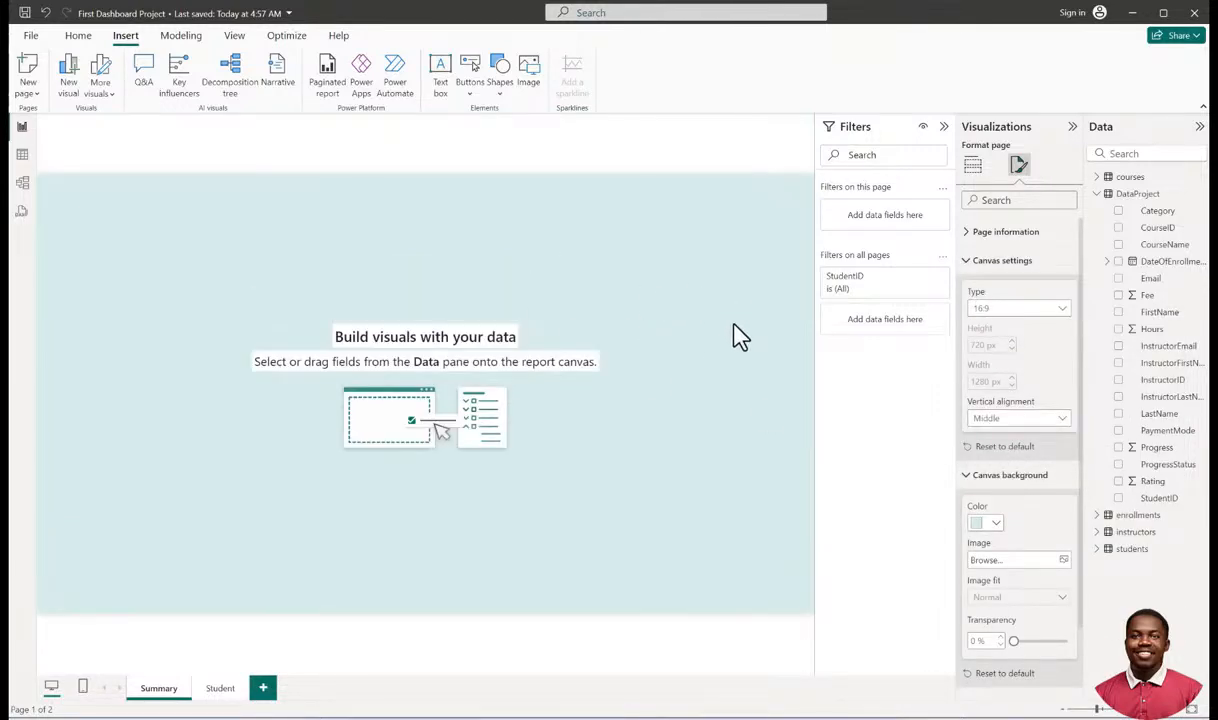
Try the 4:3 canvas type on the Summary page and return it to 16:9.
{"action": "left_click", "coordinate": [986, 309]}
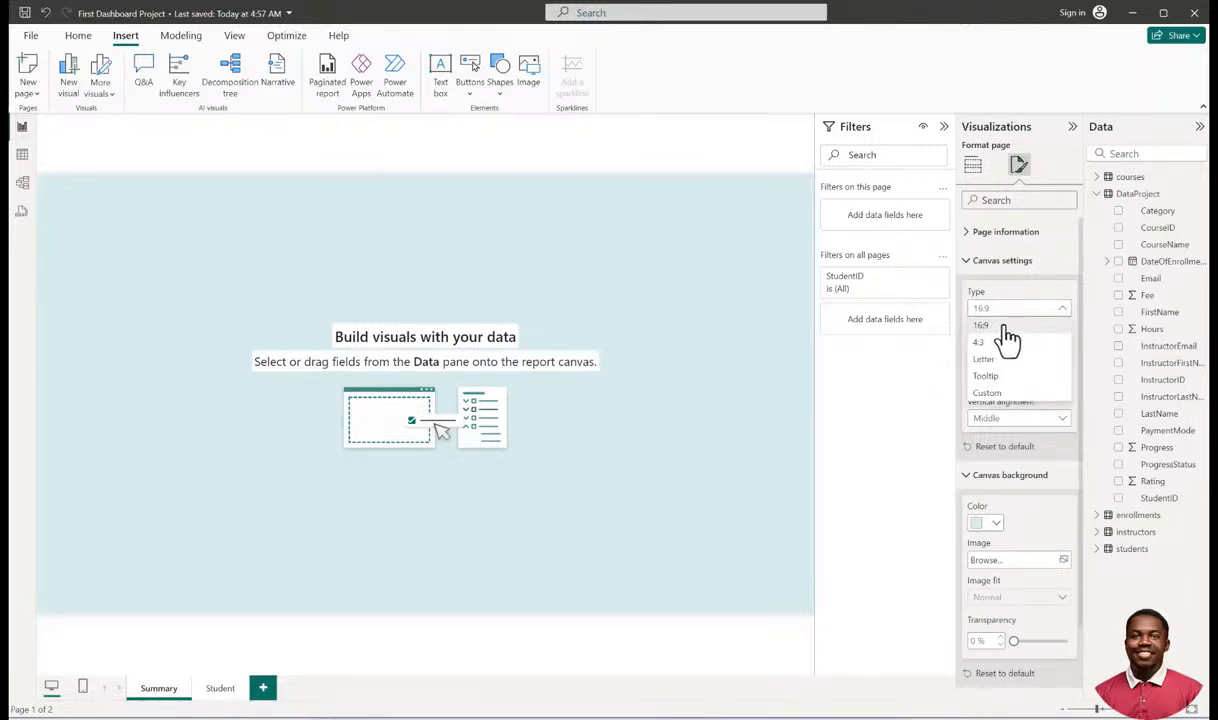
{"action": "left_click", "coordinate": [995, 344]}
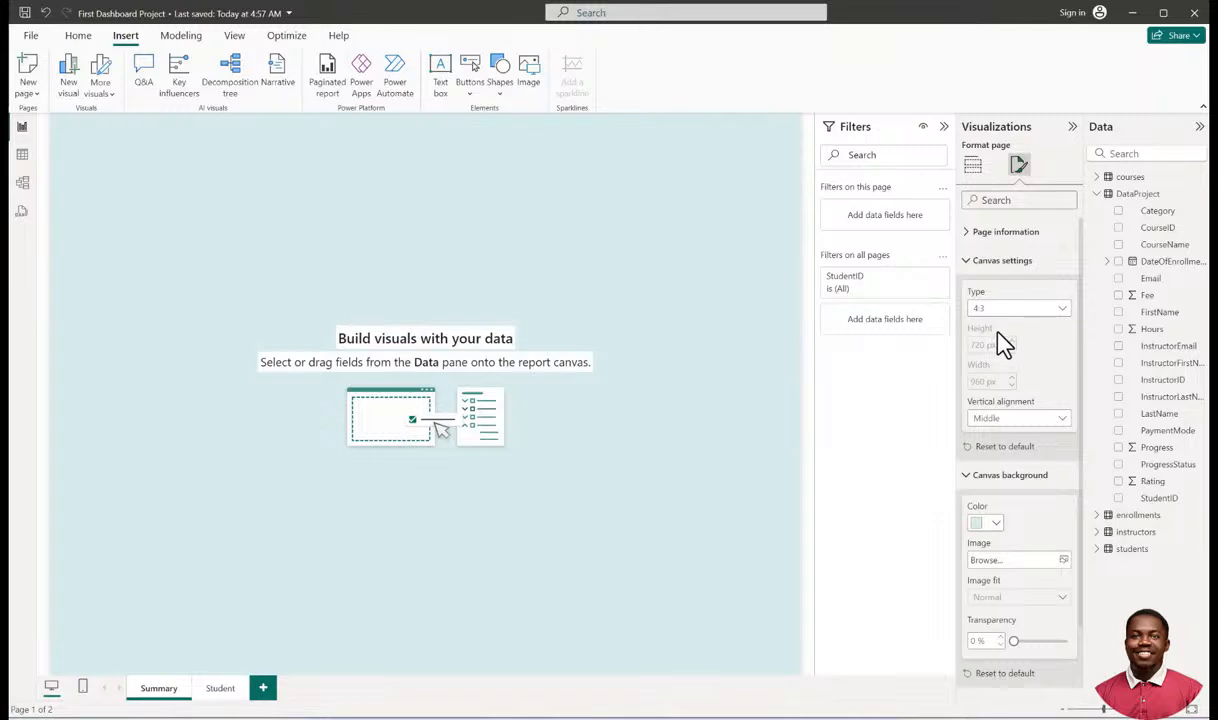
{"action": "left_click", "coordinate": [1000, 311]}
{"action": "left_click", "coordinate": [1002, 327]}
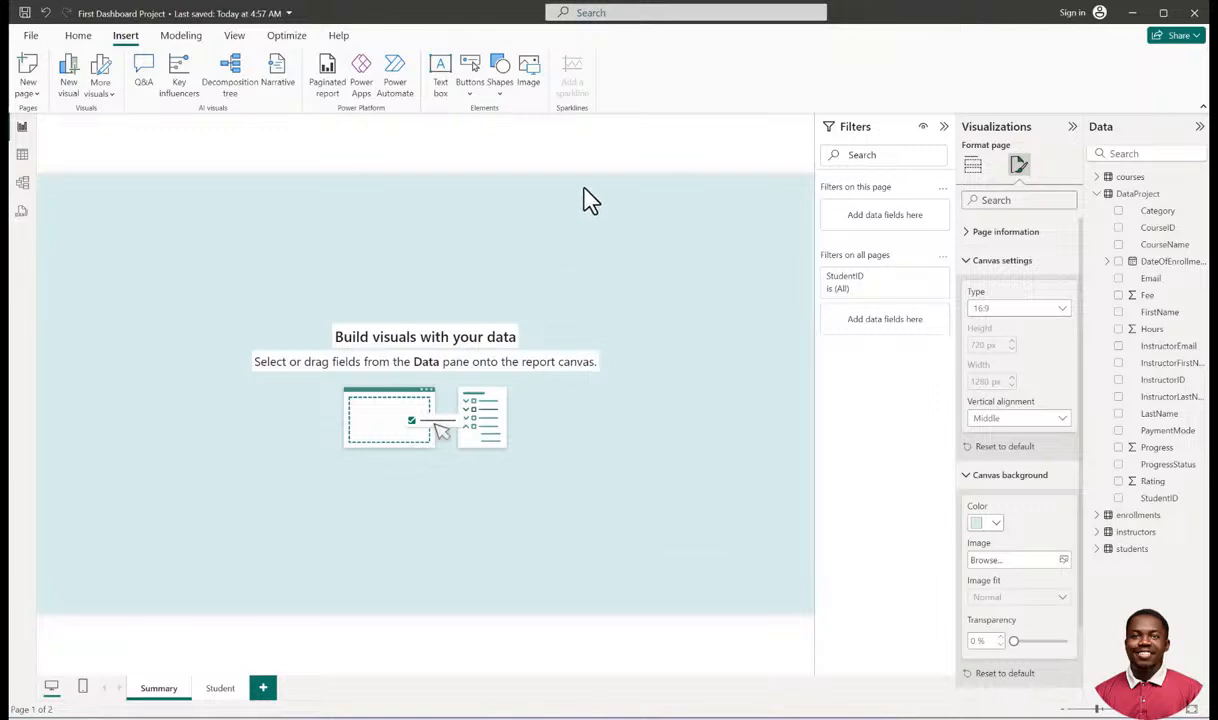
Insert a rectangle shape on the Summary page and stretch it down to nearly the full canvas height.
{"action": "left_click", "coordinate": [500, 88]}
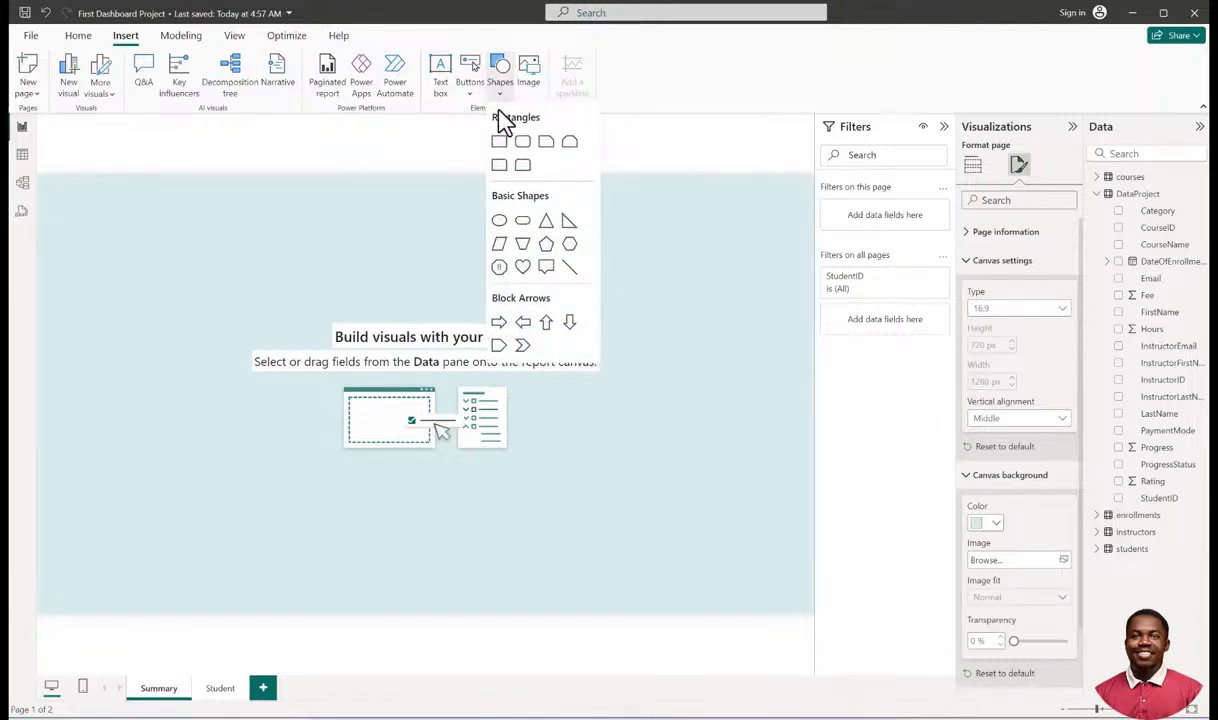
{"action": "left_click", "coordinate": [500, 141]}
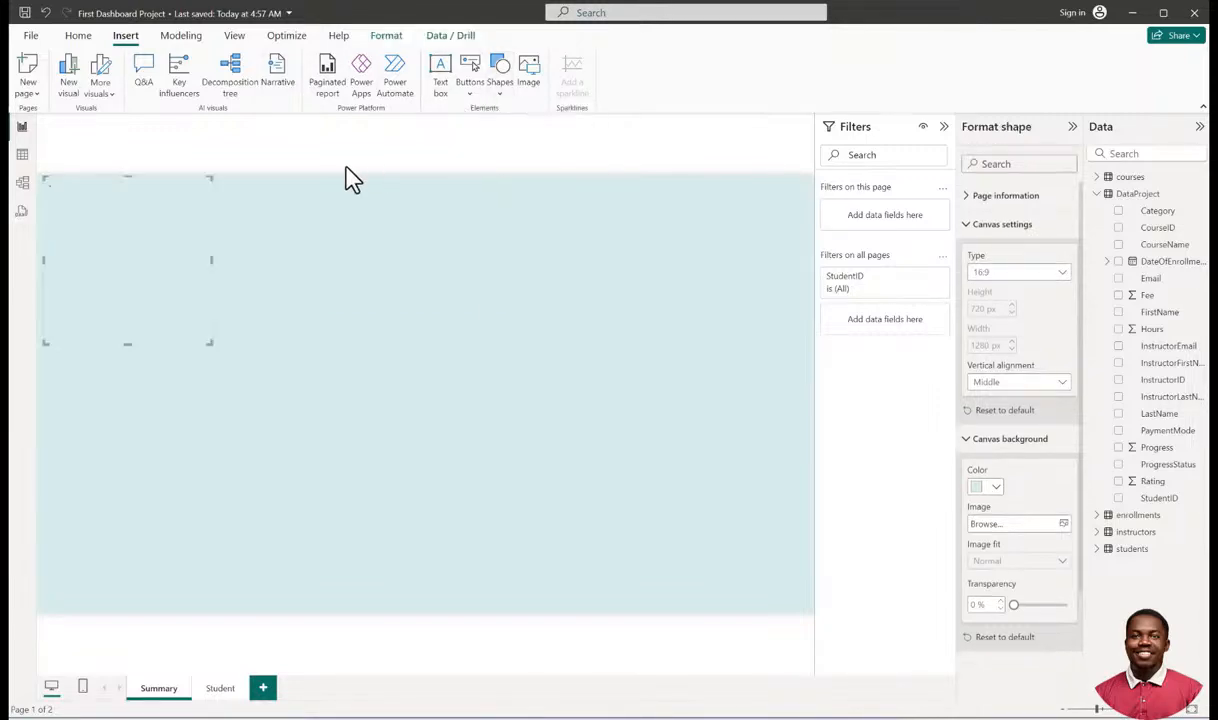
{"action": "left_click_drag", "start_coordinate": [125, 348], "coordinate": [118, 614]}
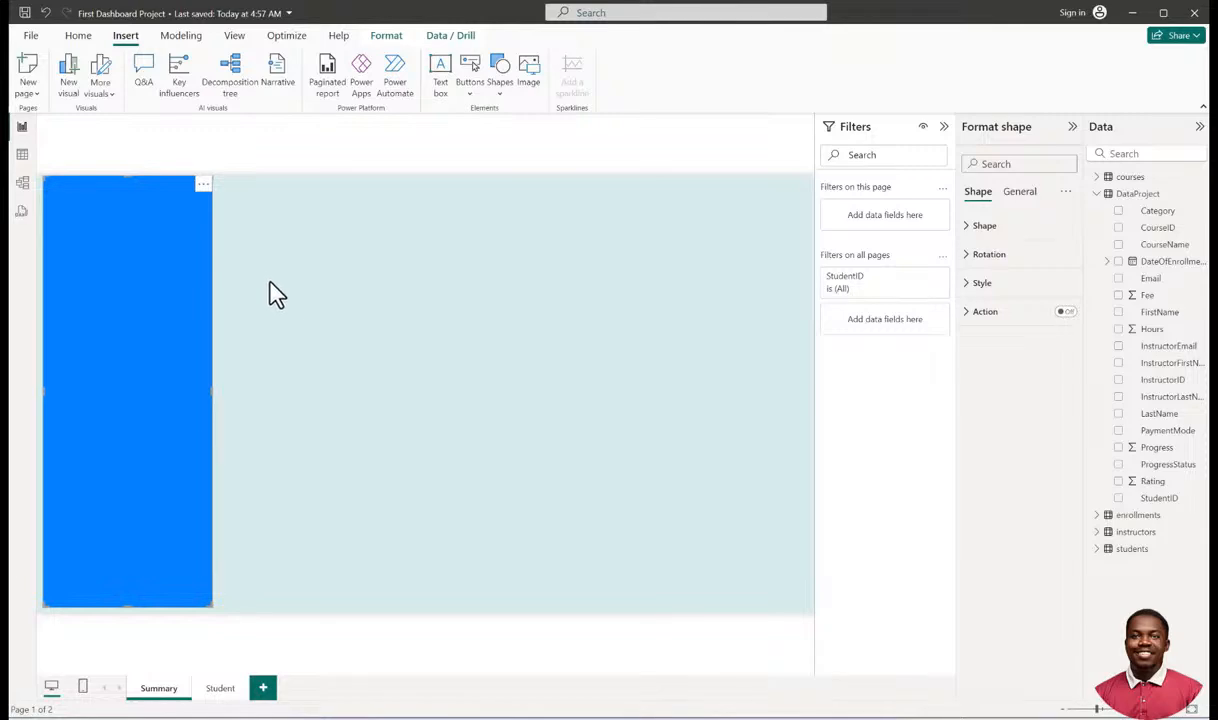
Move the blue rectangle flush against the left edge of the Summary canvas and keep it selected.
{"action": "scroll", "coordinate": [270, 286], "scroll_direction": "down", "scroll_amount": 2}
{"action": "scroll", "coordinate": [270, 286], "scroll_direction": "up", "scroll_amount": 1}
{"action": "scroll", "coordinate": [270, 286], "scroll_direction": "down", "scroll_amount": 1}
{"action": "scroll", "coordinate": [270, 286], "scroll_direction": "up", "scroll_amount": 1}
{"action": "scroll", "coordinate": [274, 295], "scroll_direction": "down", "scroll_amount": 1}
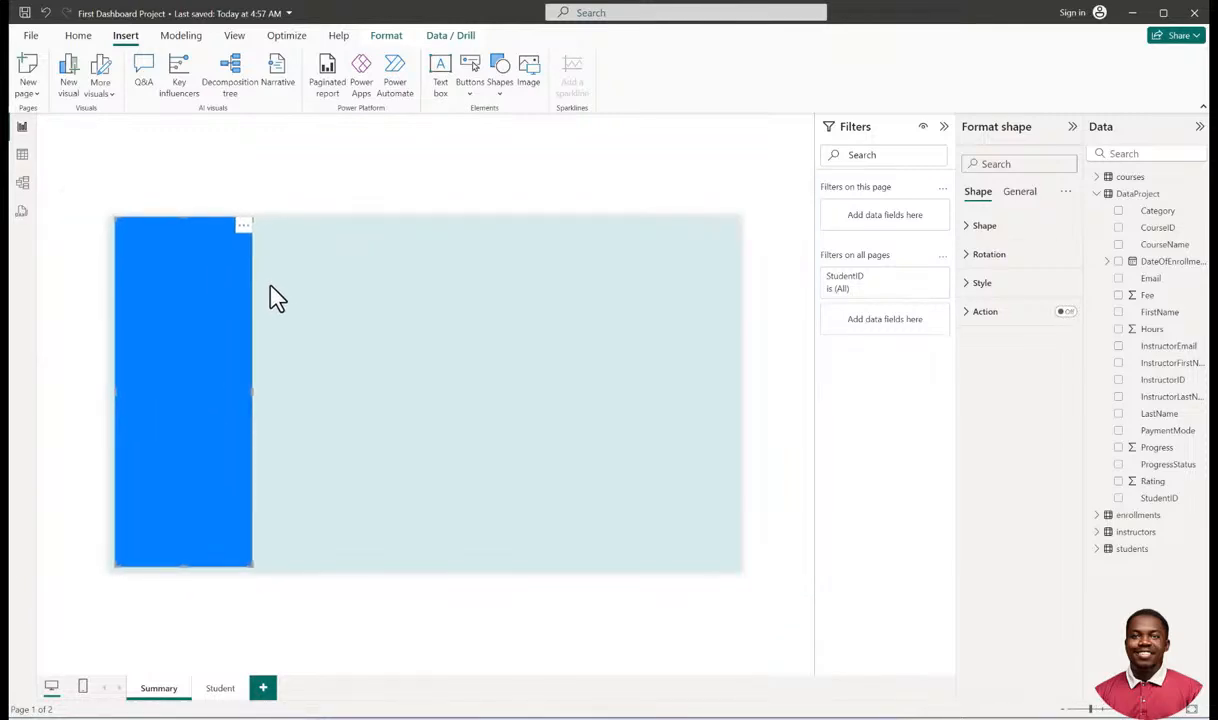
{"action": "left_click_drag", "start_coordinate": [170, 370], "coordinate": [166, 364]}
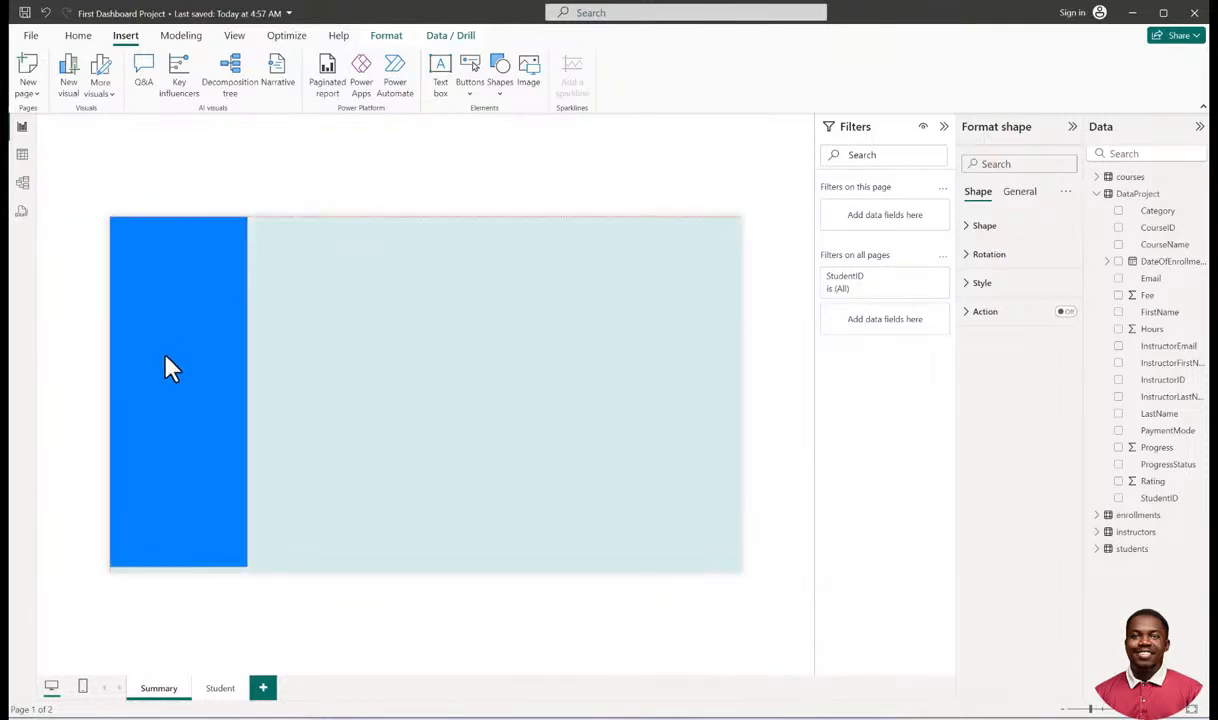
{"action": "left_click", "coordinate": [265, 163]}
{"action": "left_click", "coordinate": [210, 309]}
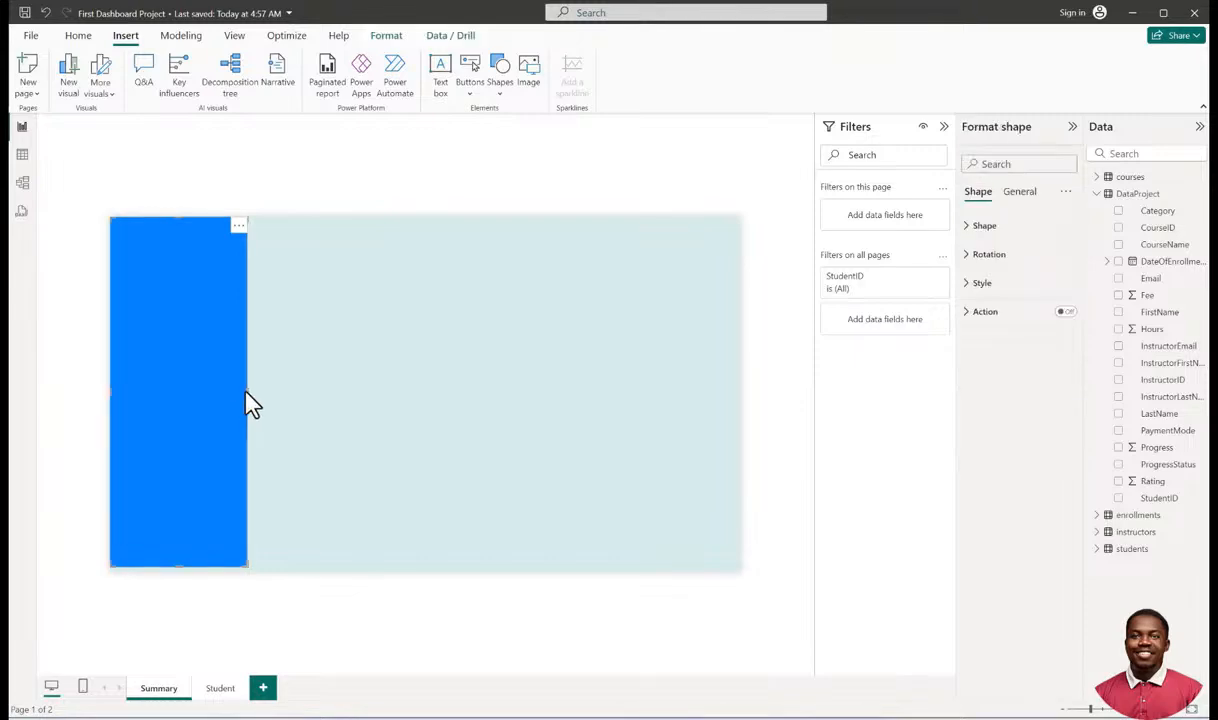
Widen the blue rectangle slightly and extend its bottom edge to the bottom of the Summary canvas.
{"action": "left_click", "coordinate": [249, 391]}
{"action": "left_click", "coordinate": [243, 408]}
{"action": "left_click_drag", "start_coordinate": [247, 393], "coordinate": [253, 408]}
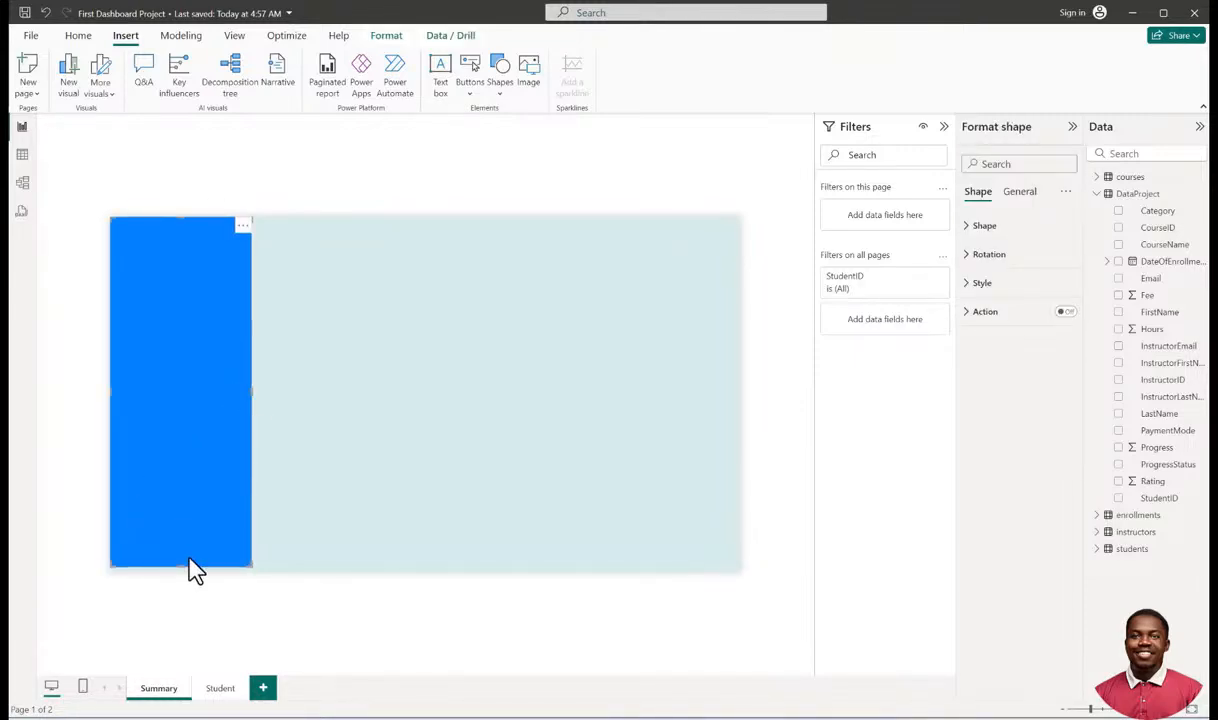
{"action": "left_click_drag", "start_coordinate": [180, 567], "coordinate": [180, 572]}
{"action": "left_click", "coordinate": [185, 177]}
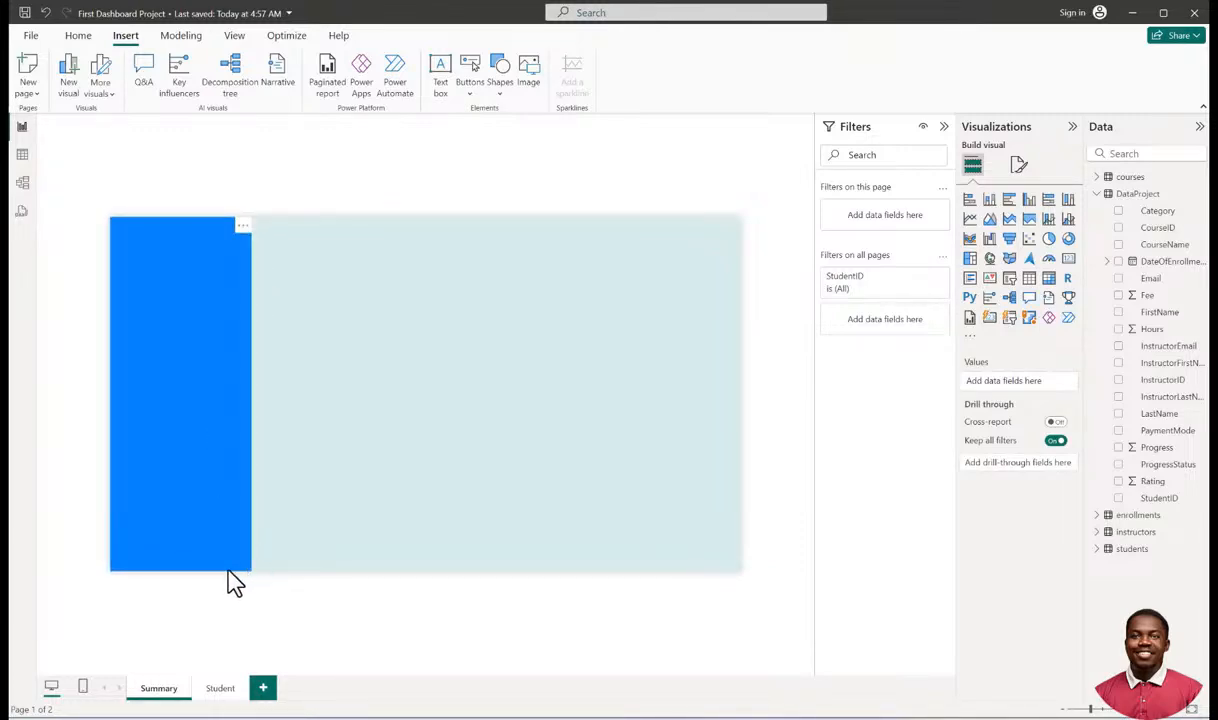
Turn off the border of the blue rectangle on the Summary page.
{"action": "left_click", "coordinate": [208, 312]}
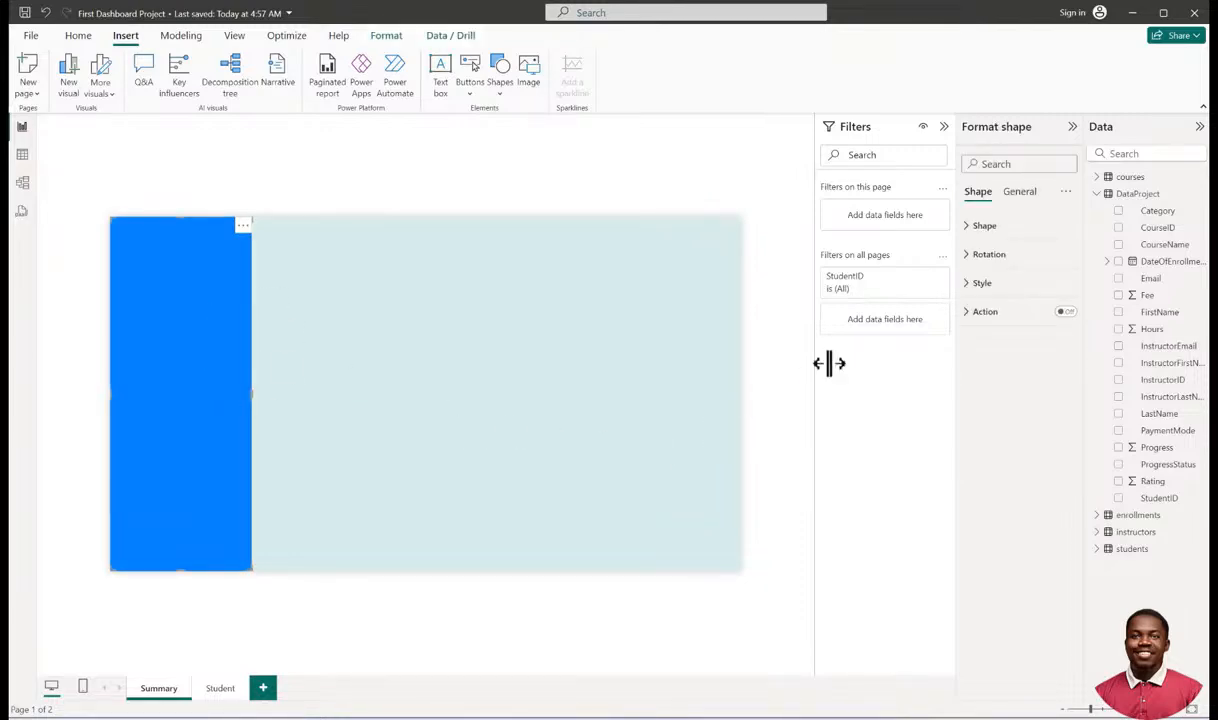
{"action": "left_click", "coordinate": [975, 284]}
{"action": "left_click", "coordinate": [969, 285]}
{"action": "left_click", "coordinate": [970, 285]}
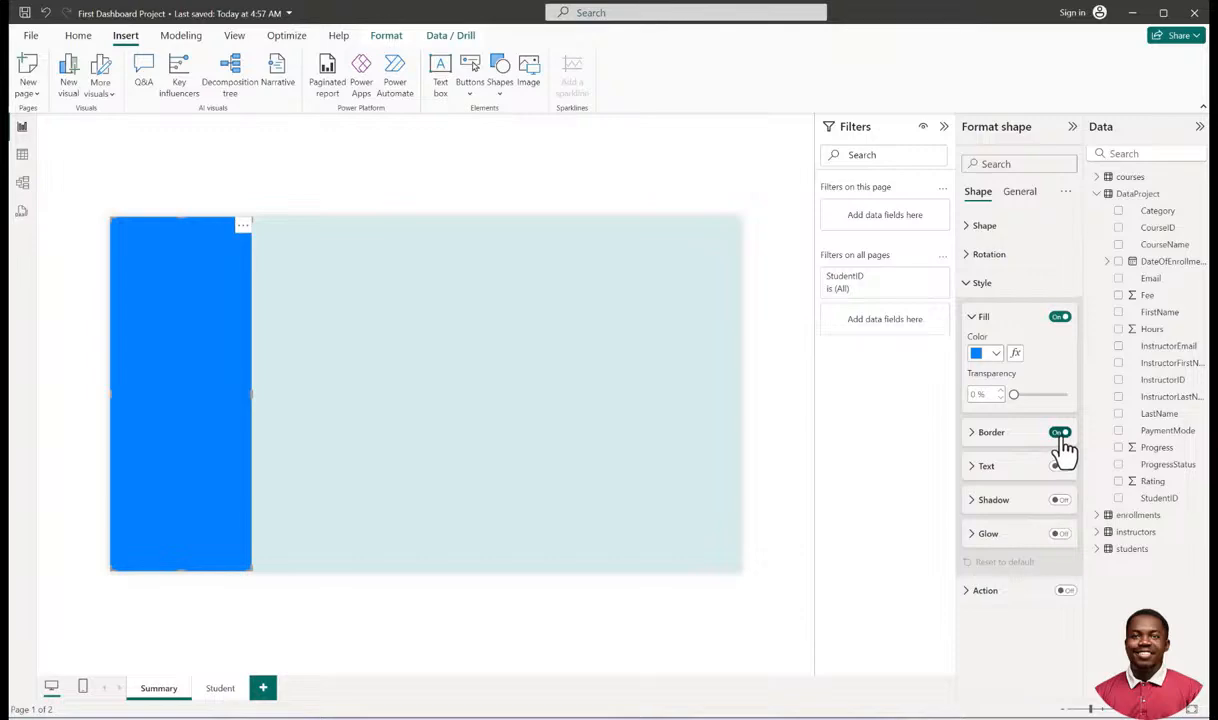
{"action": "left_click", "coordinate": [1060, 433]}
Set the side rectangle's fill to the custom dark blue #344E7D.
{"action": "left_click", "coordinate": [997, 356]}
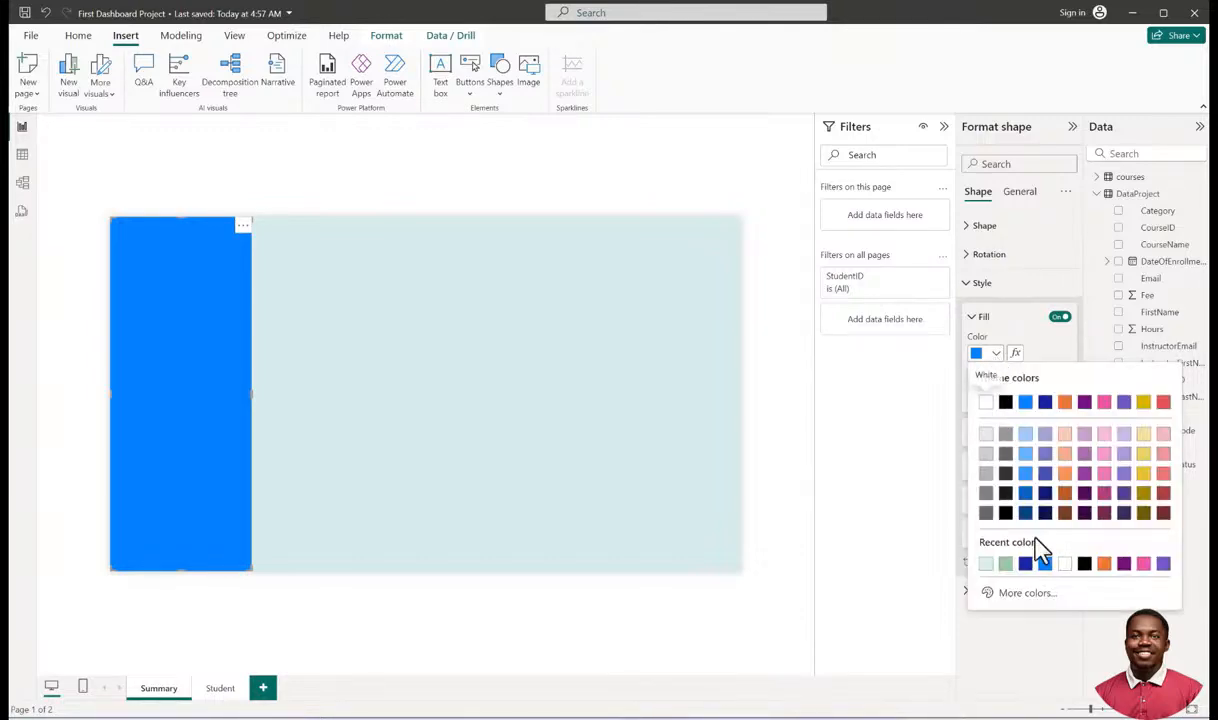
{"action": "left_click", "coordinate": [1016, 607]}
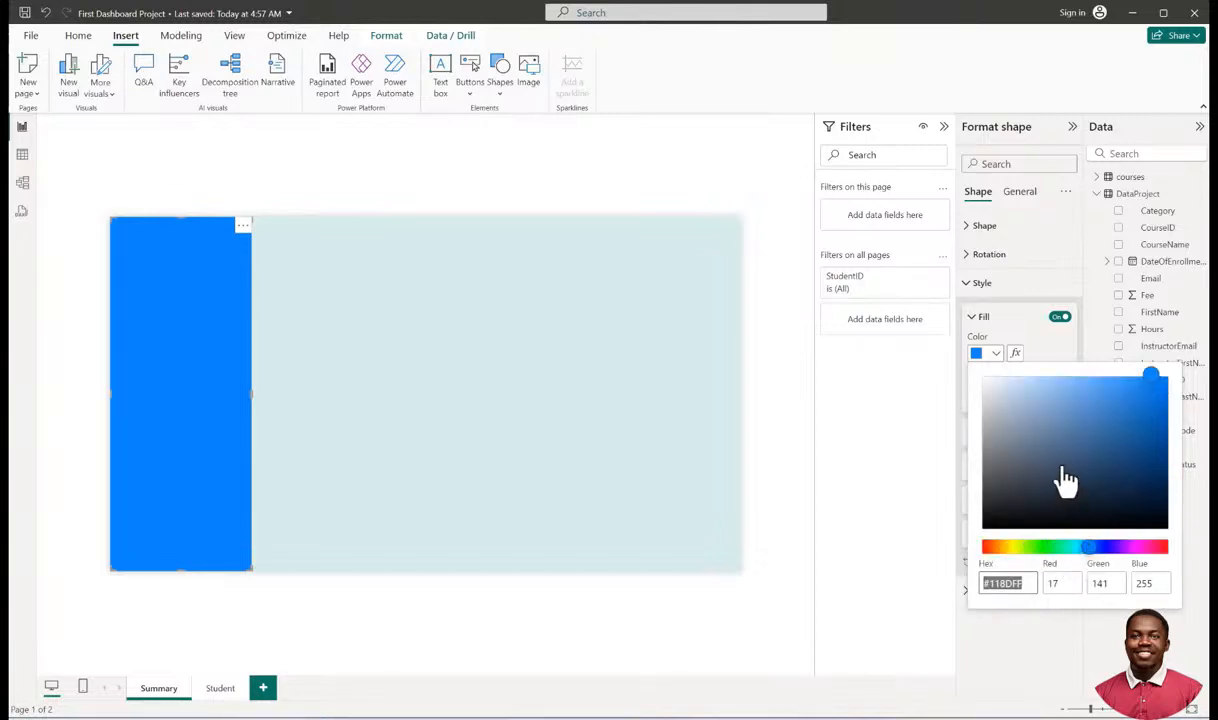
{"action": "left_click_drag", "start_coordinate": [1062, 500], "coordinate": [1063, 483]}
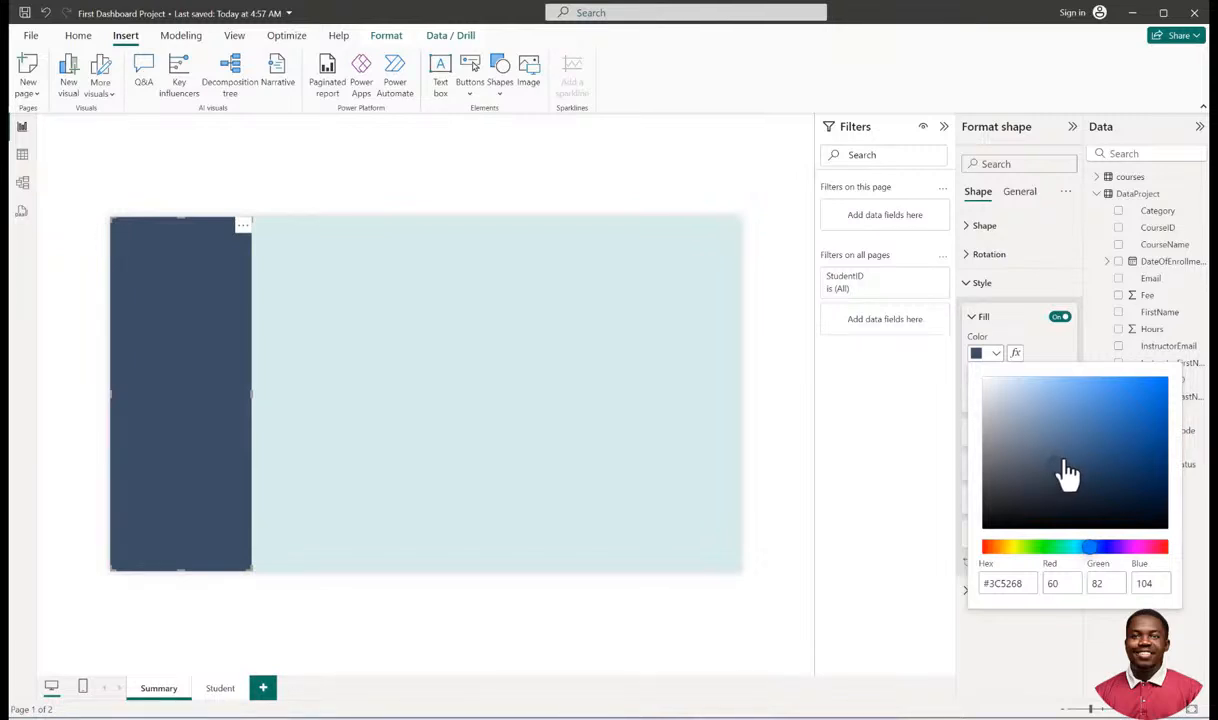
{"action": "left_click_drag", "start_coordinate": [1058, 498], "coordinate": [1085, 470]}
{"action": "left_click", "coordinate": [1098, 547]}
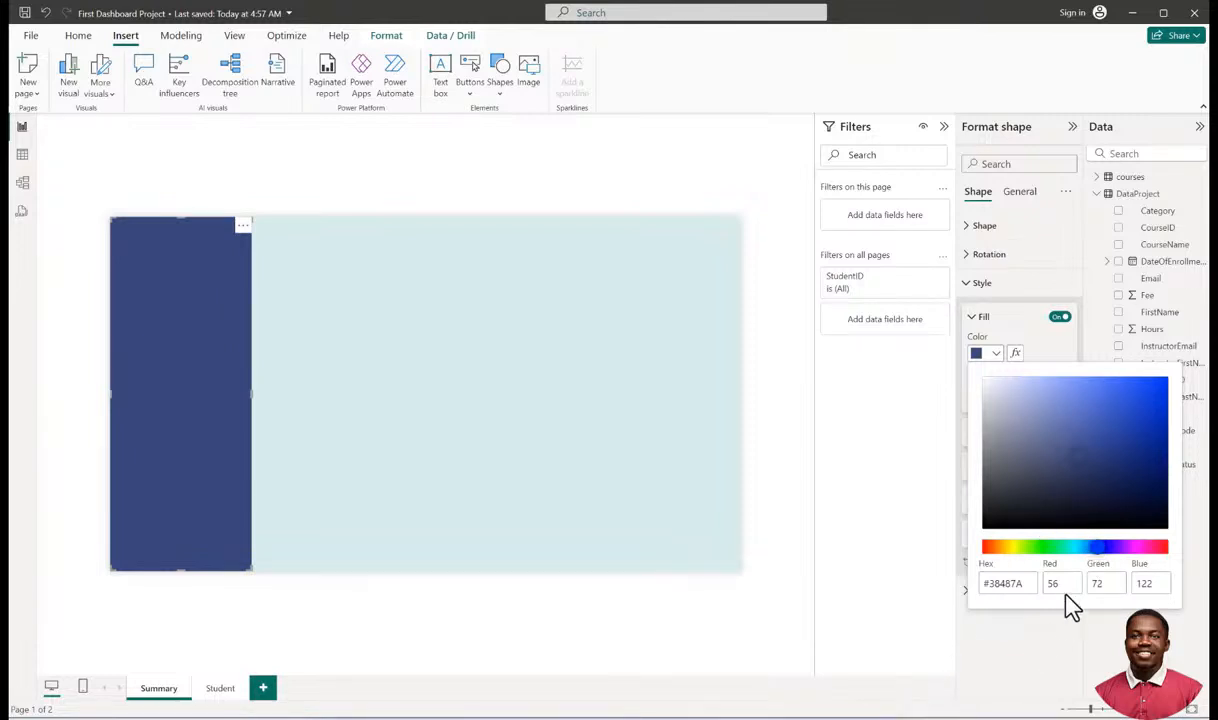
{"action": "left_click", "coordinate": [1072, 436]}
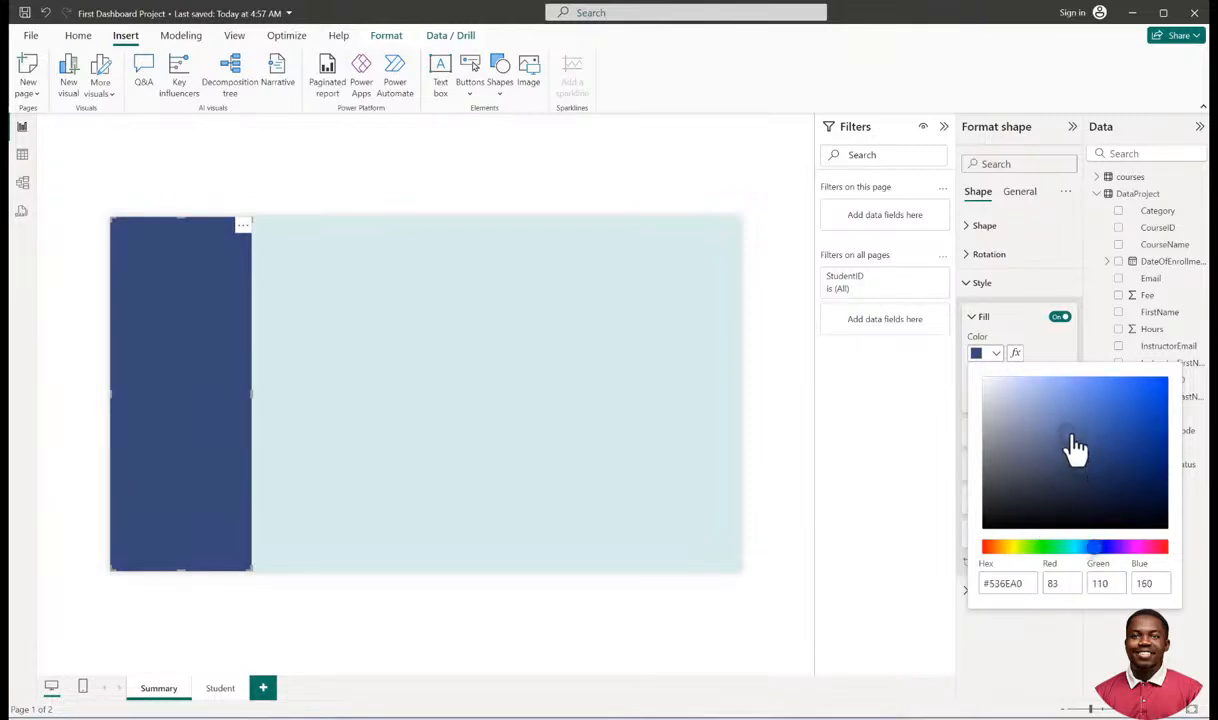
{"action": "mouse_move", "coordinate": [1077, 451]}
{"action": "left_mouse_down"}
{"action": "mouse_move", "coordinate": [1091, 475]}
{"action": "mouse_move", "coordinate": [1093, 463]}
{"action": "left_mouse_up"}
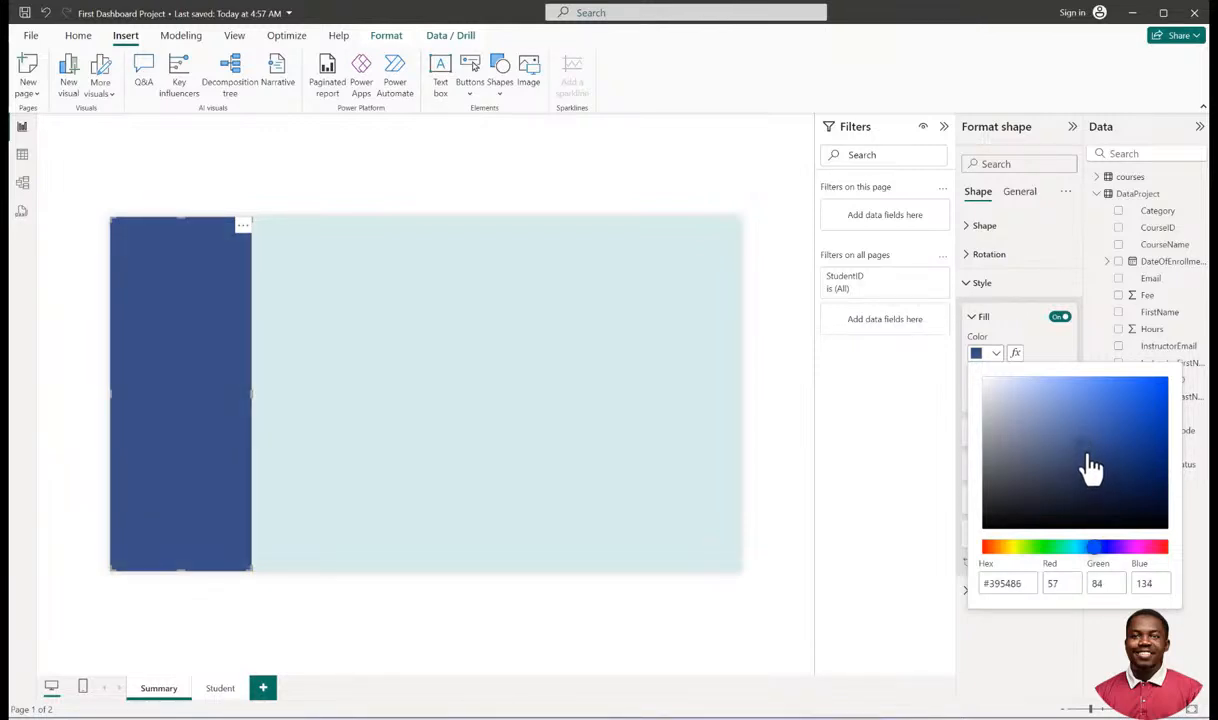
{"action": "left_click_drag", "start_coordinate": [1091, 463], "coordinate": [1094, 468]}
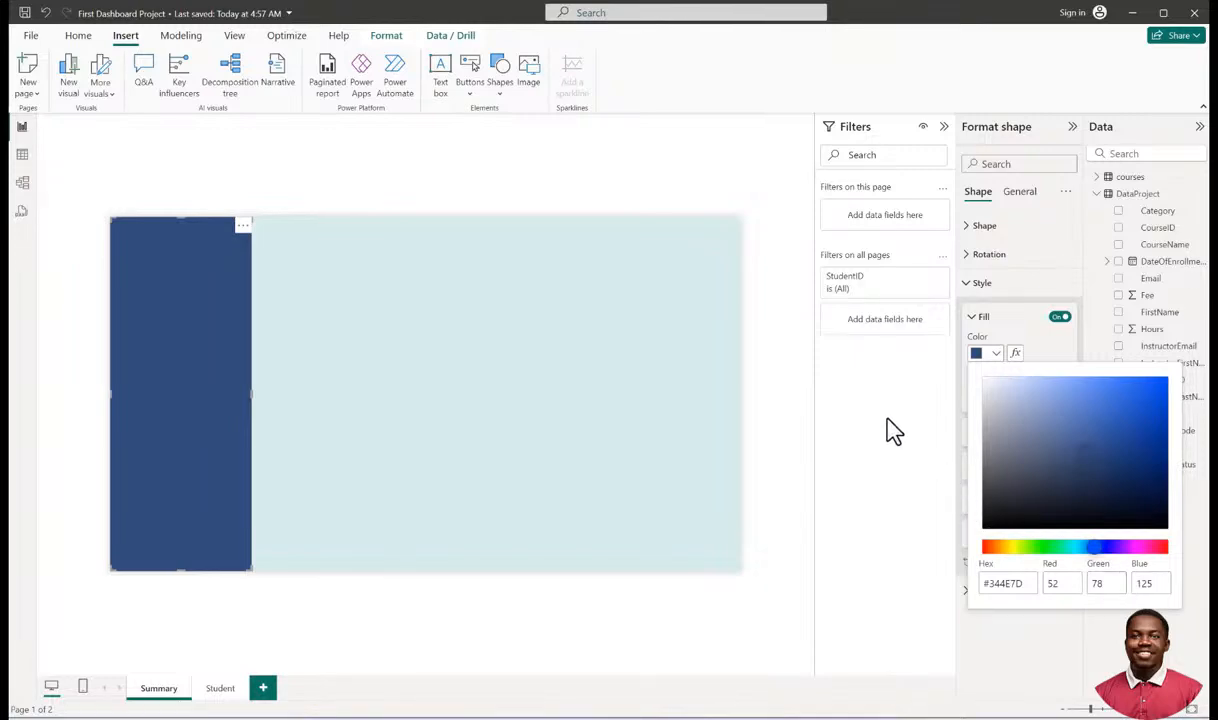
{"action": "left_click", "coordinate": [497, 198]}
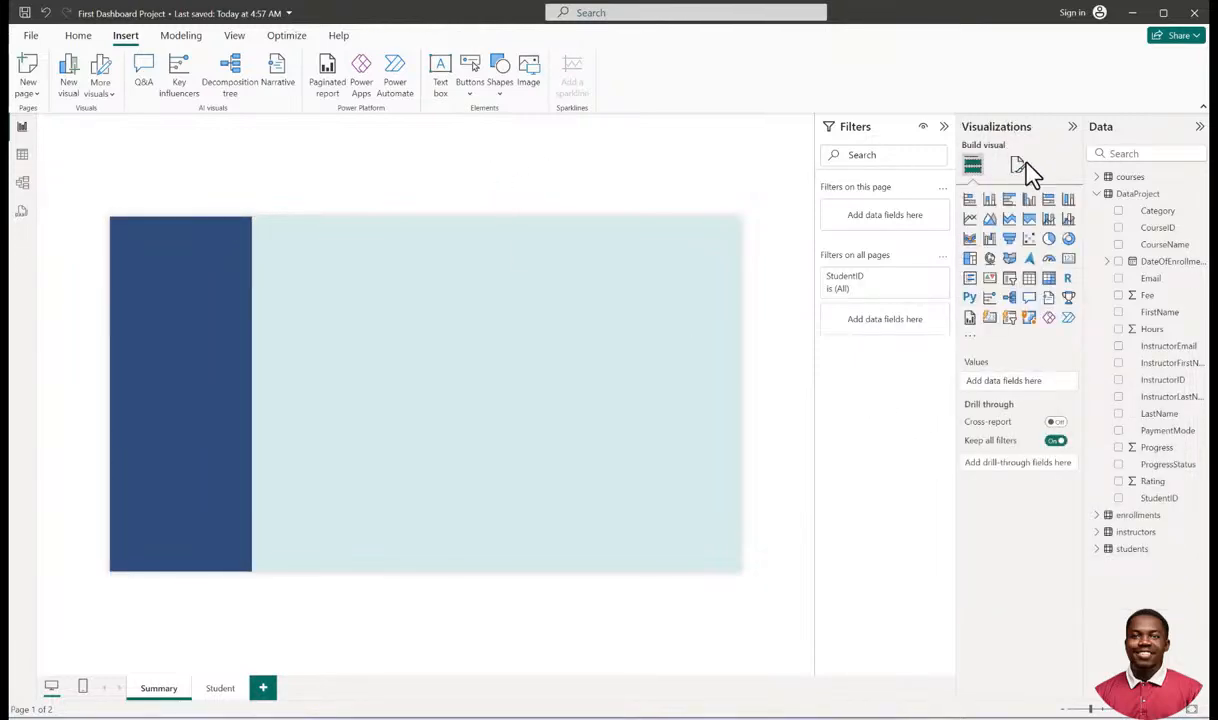
Change the Summary page's canvas background to a custom pale blue.
{"action": "left_click", "coordinate": [1019, 168]}
{"action": "left_click", "coordinate": [966, 292]}
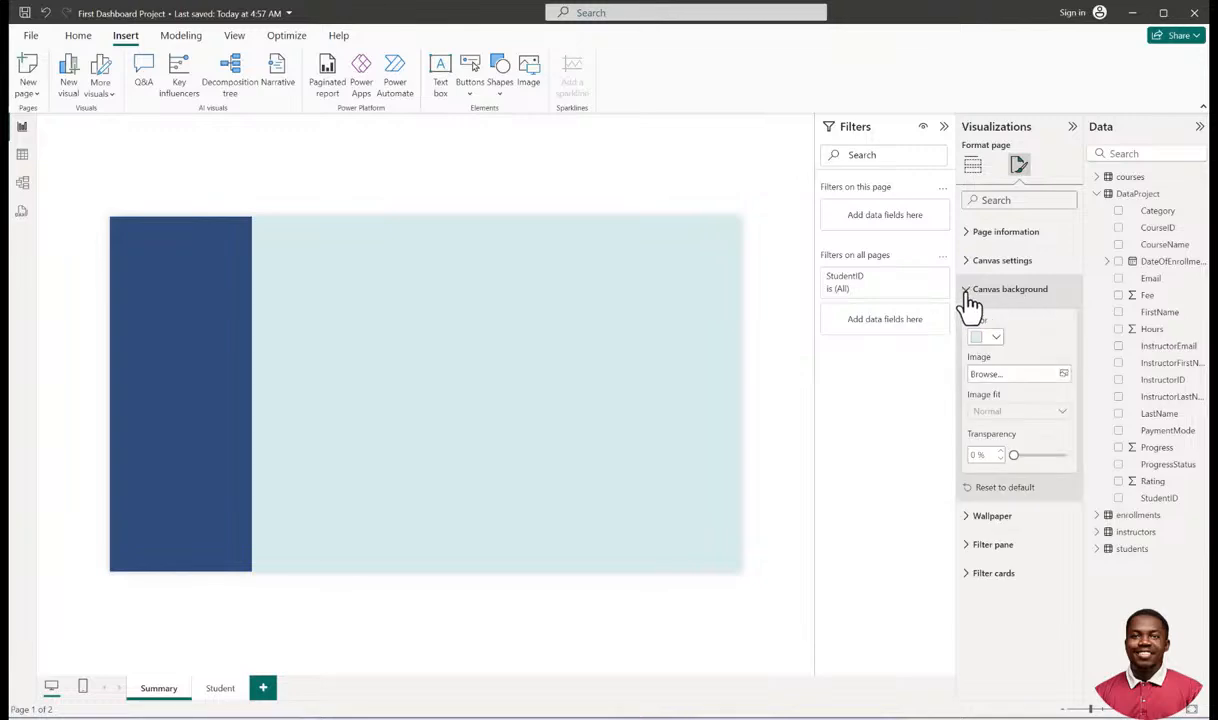
{"action": "left_click", "coordinate": [988, 340]}
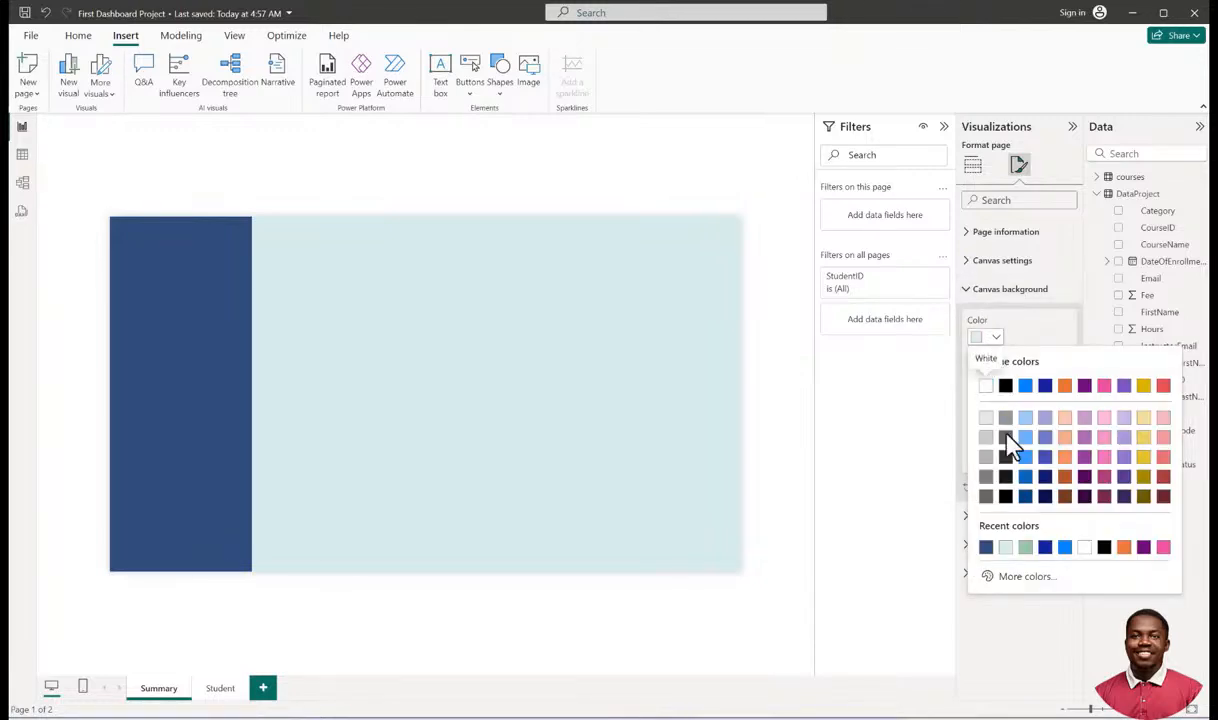
{"action": "left_click", "coordinate": [1008, 578]}
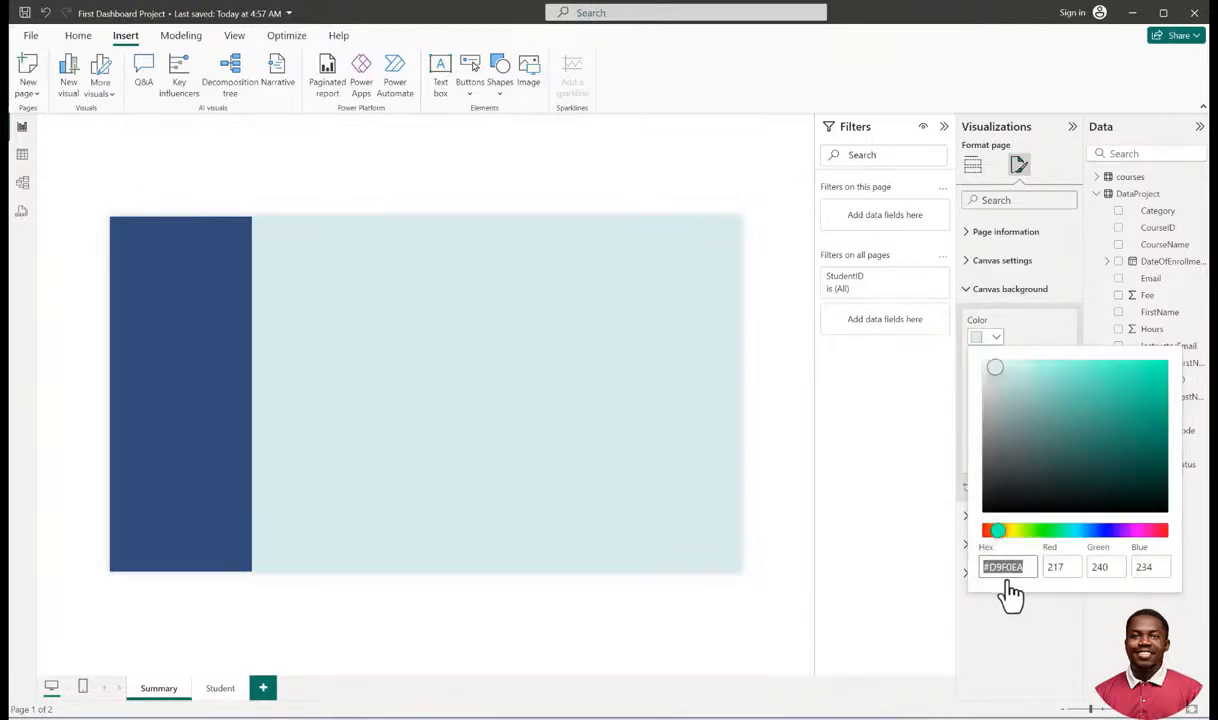
{"action": "mouse_move", "coordinate": [1066, 533]}
{"action": "left_mouse_down"}
{"action": "mouse_move", "coordinate": [1032, 533]}
{"action": "mouse_move", "coordinate": [1084, 541]}
{"action": "left_mouse_up"}
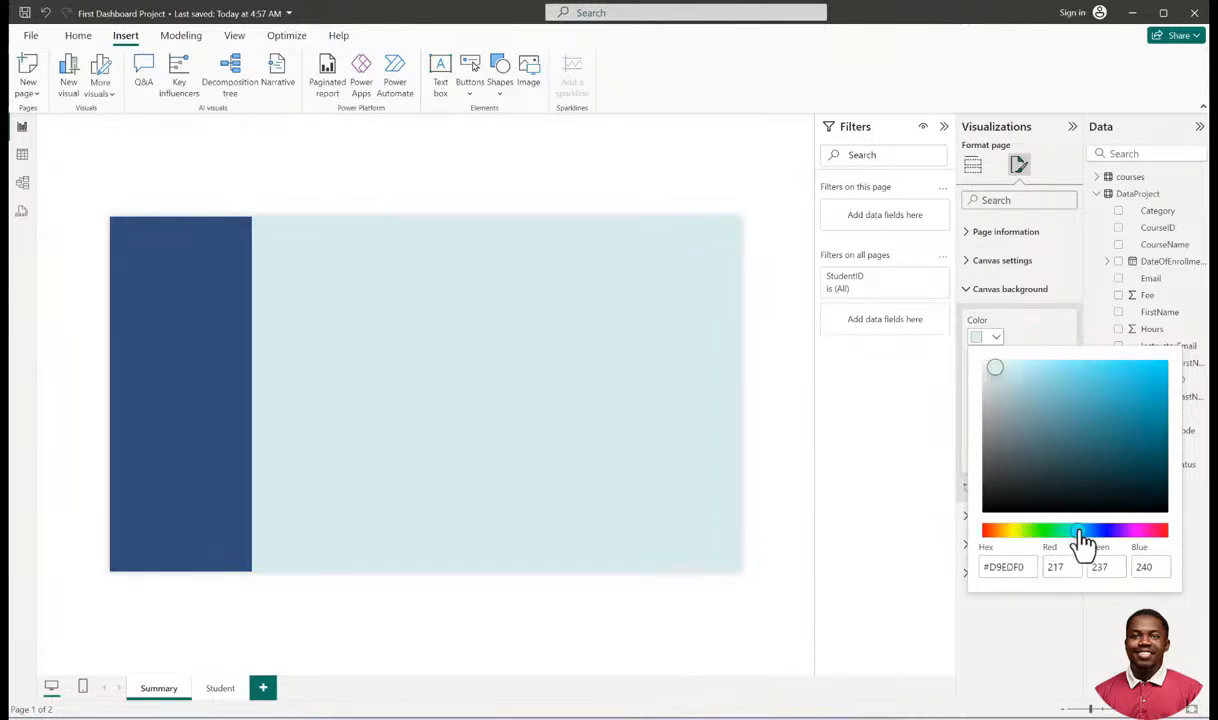
{"action": "left_click", "coordinate": [1008, 380]}
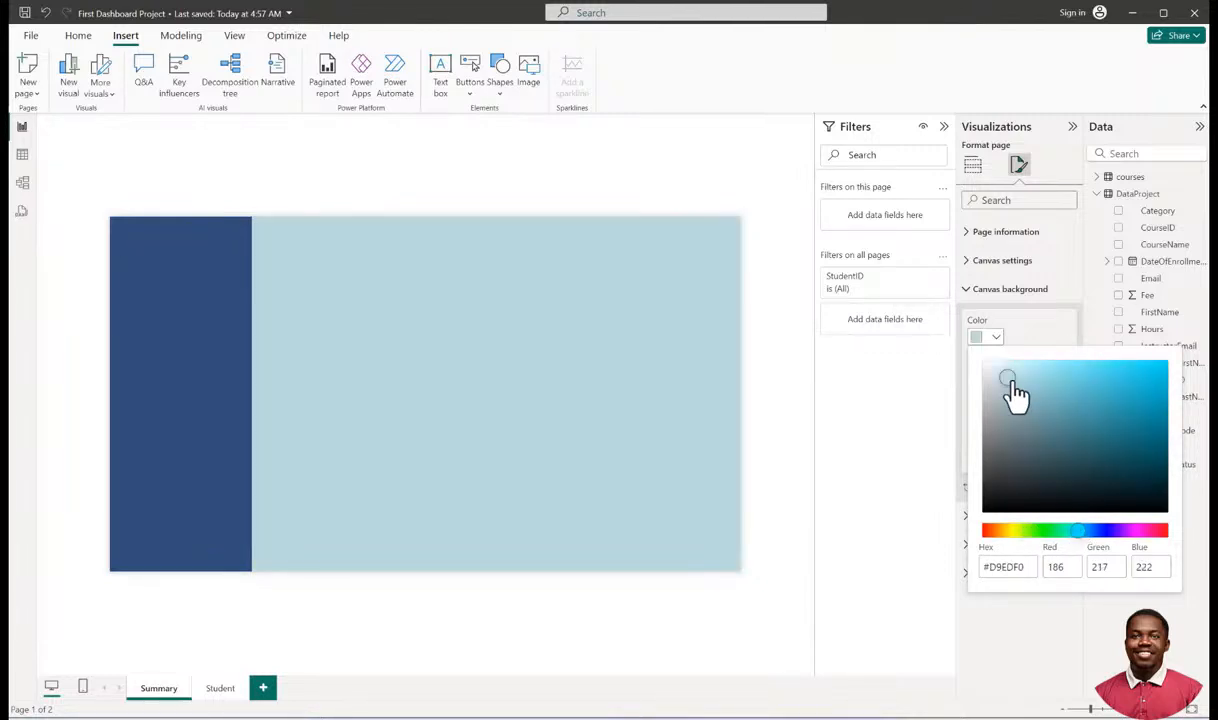
{"action": "mouse_move", "coordinate": [1010, 384]}
{"action": "left_mouse_down"}
{"action": "mouse_move", "coordinate": [1005, 371]}
{"action": "mouse_move", "coordinate": [1022, 383]}
{"action": "left_mouse_up"}
{"action": "left_click_drag", "start_coordinate": [1010, 384], "coordinate": [1000, 381]}
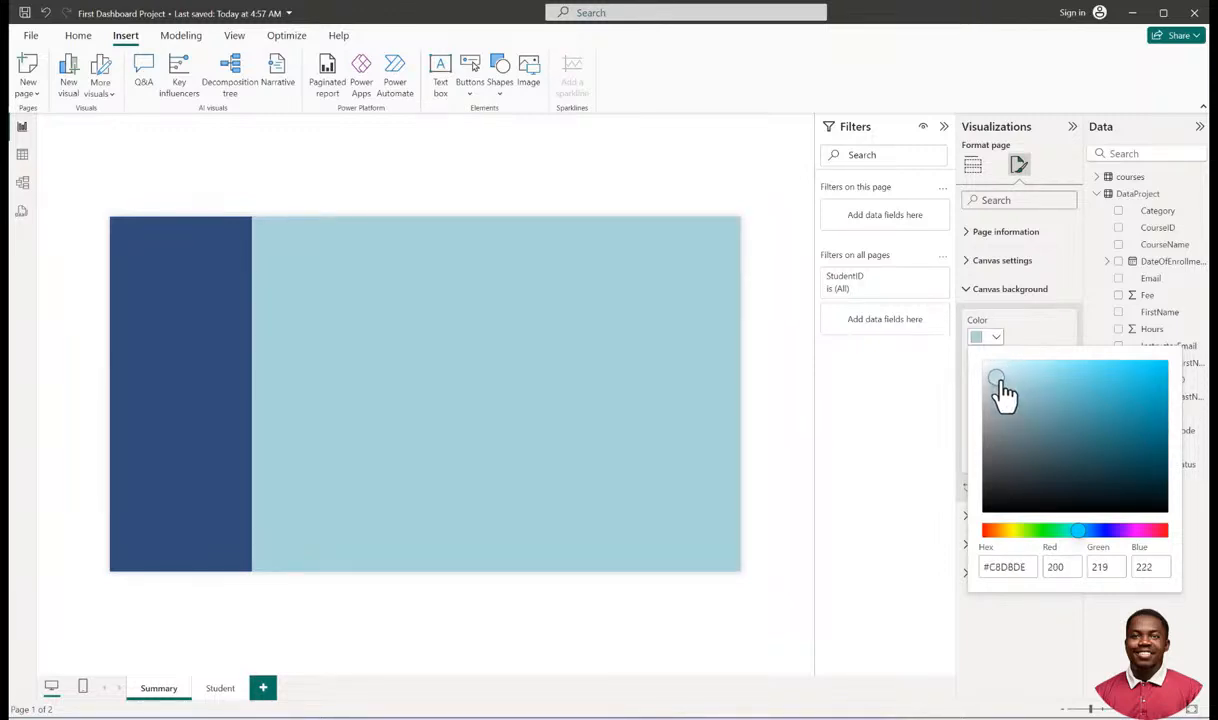
{"action": "left_click", "coordinate": [996, 382]}
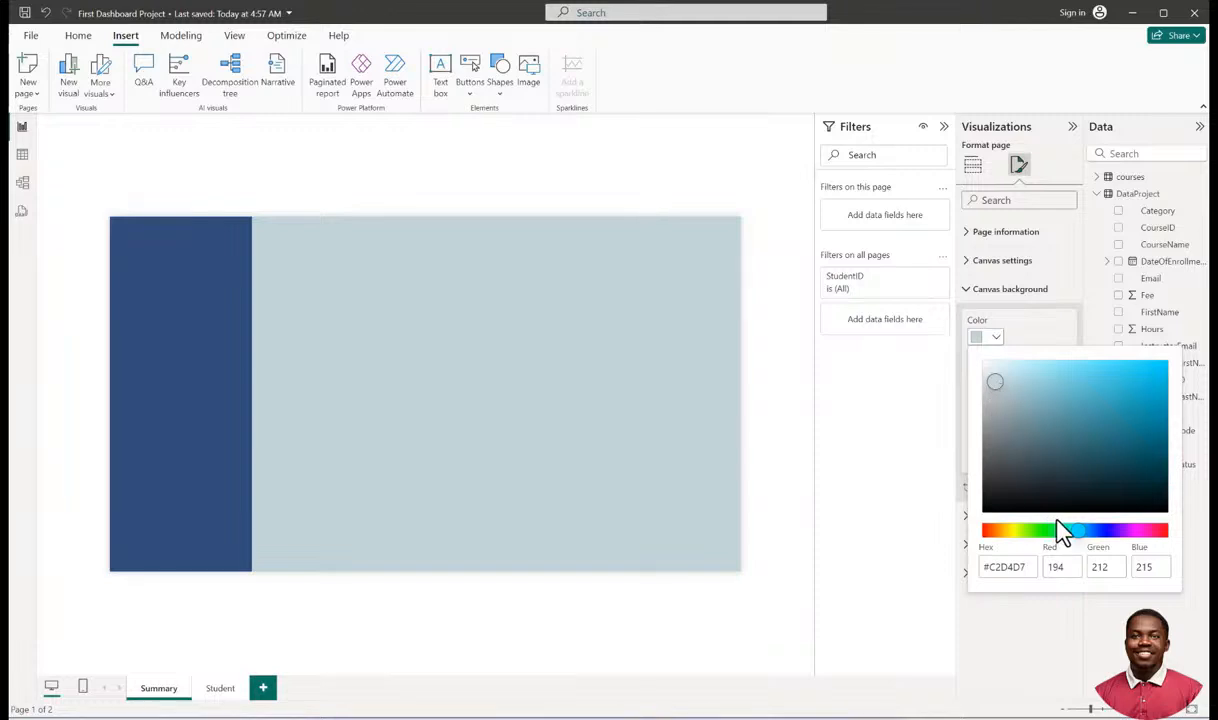
{"action": "left_click_drag", "start_coordinate": [996, 398], "coordinate": [990, 372]}
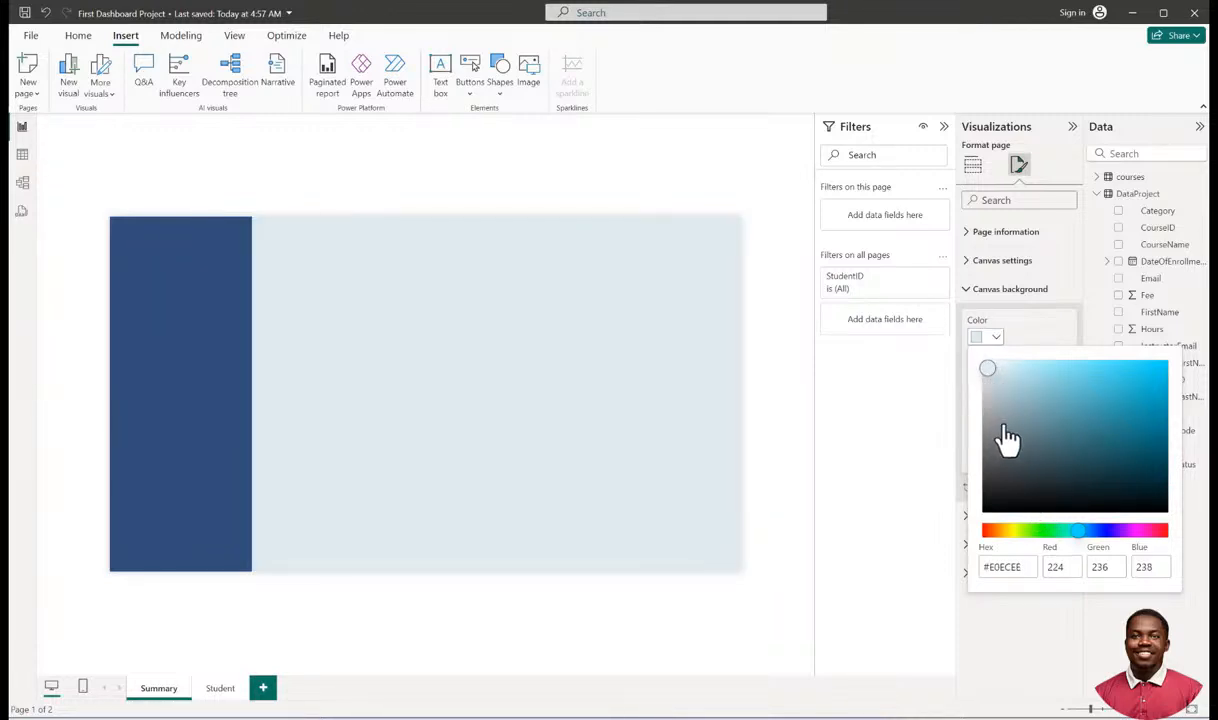
{"action": "mouse_move", "coordinate": [1075, 531]}
{"action": "left_mouse_down"}
{"action": "mouse_move", "coordinate": [1025, 533]}
{"action": "mouse_move", "coordinate": [1090, 533]}
{"action": "left_mouse_up"}
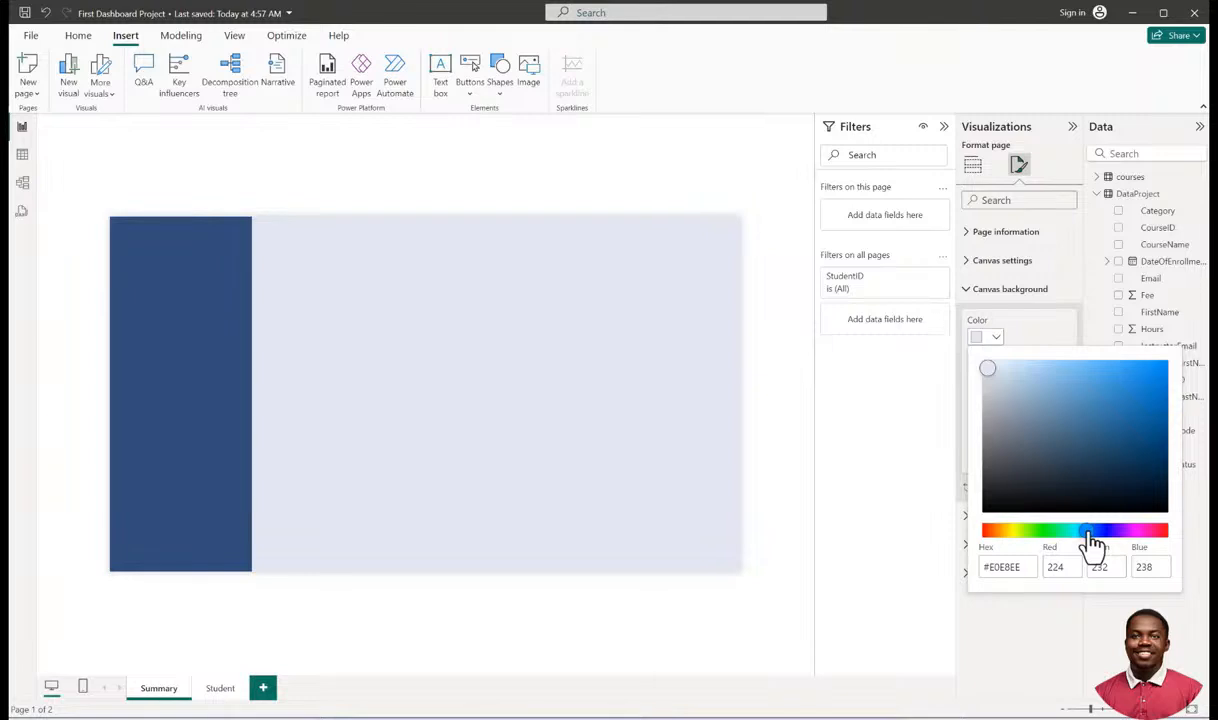
{"action": "left_click", "coordinate": [982, 366]}
{"action": "left_click_drag", "start_coordinate": [984, 368], "coordinate": [992, 368]}
{"action": "left_click", "coordinate": [780, 265]}
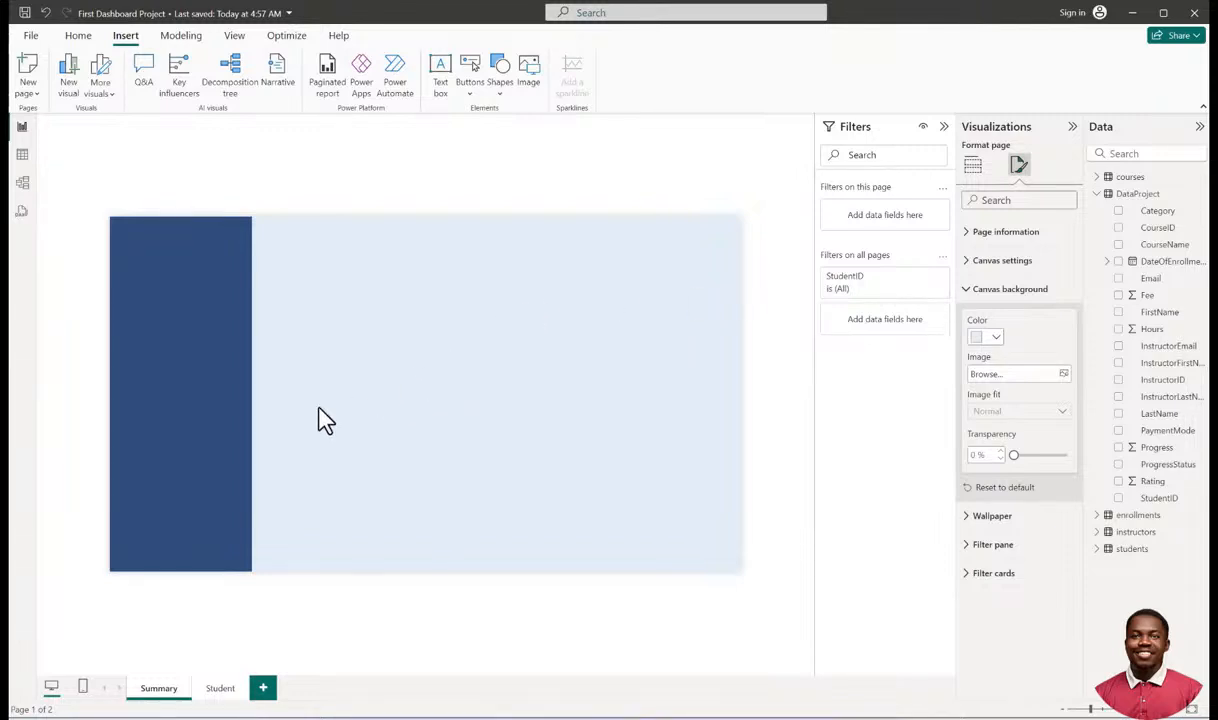
Change the dark blue side panel's shape from Rectangle to Rounded tab, both top.
{"action": "left_click", "coordinate": [224, 379]}
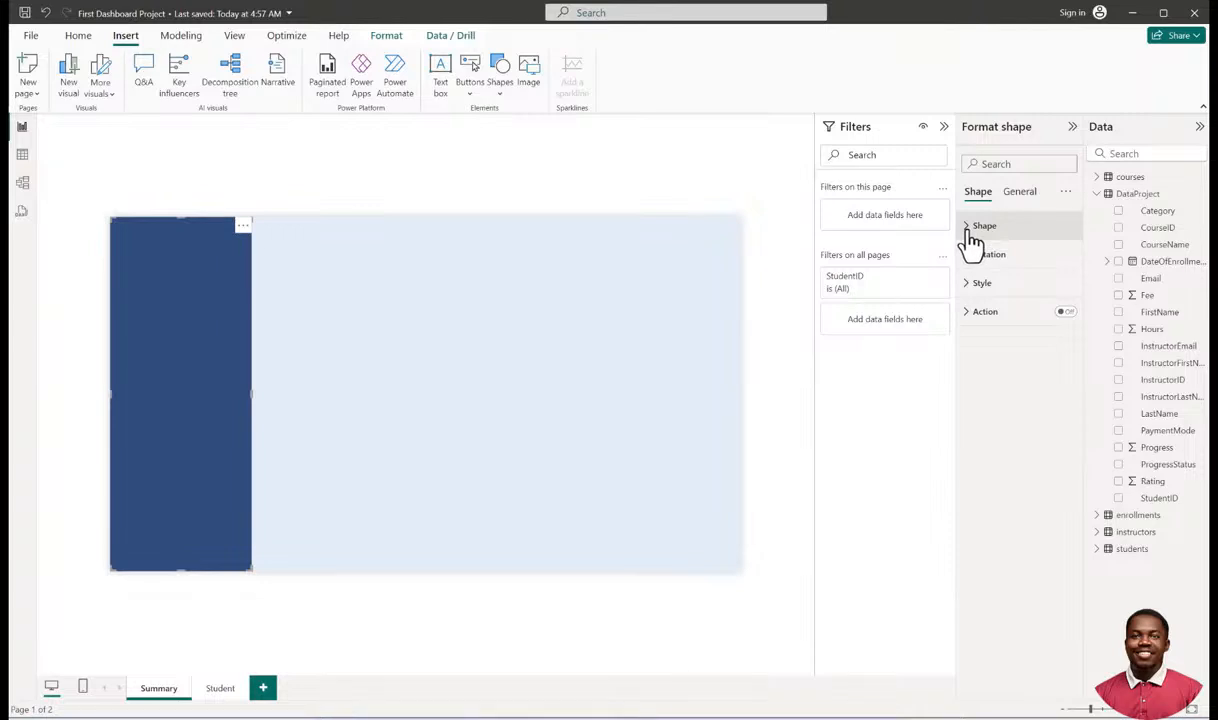
{"action": "left_click", "coordinate": [972, 230]}
{"action": "left_click", "coordinate": [1035, 275]}
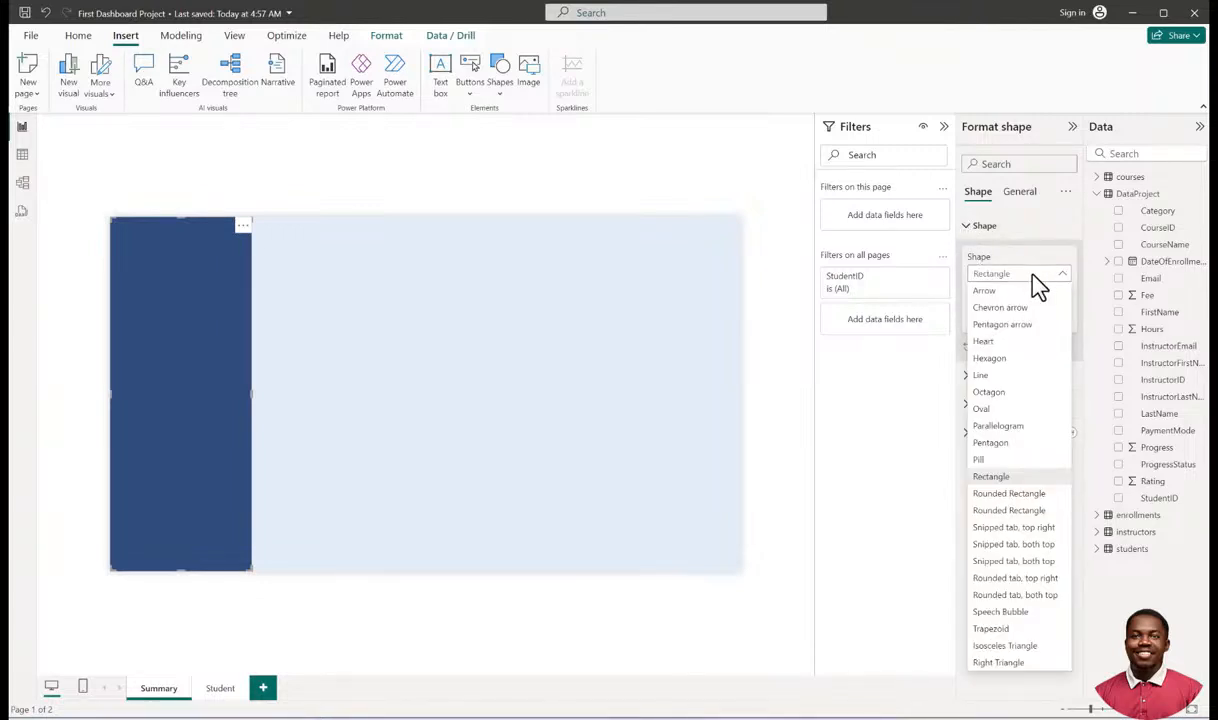
{"action": "left_click", "coordinate": [1045, 597]}
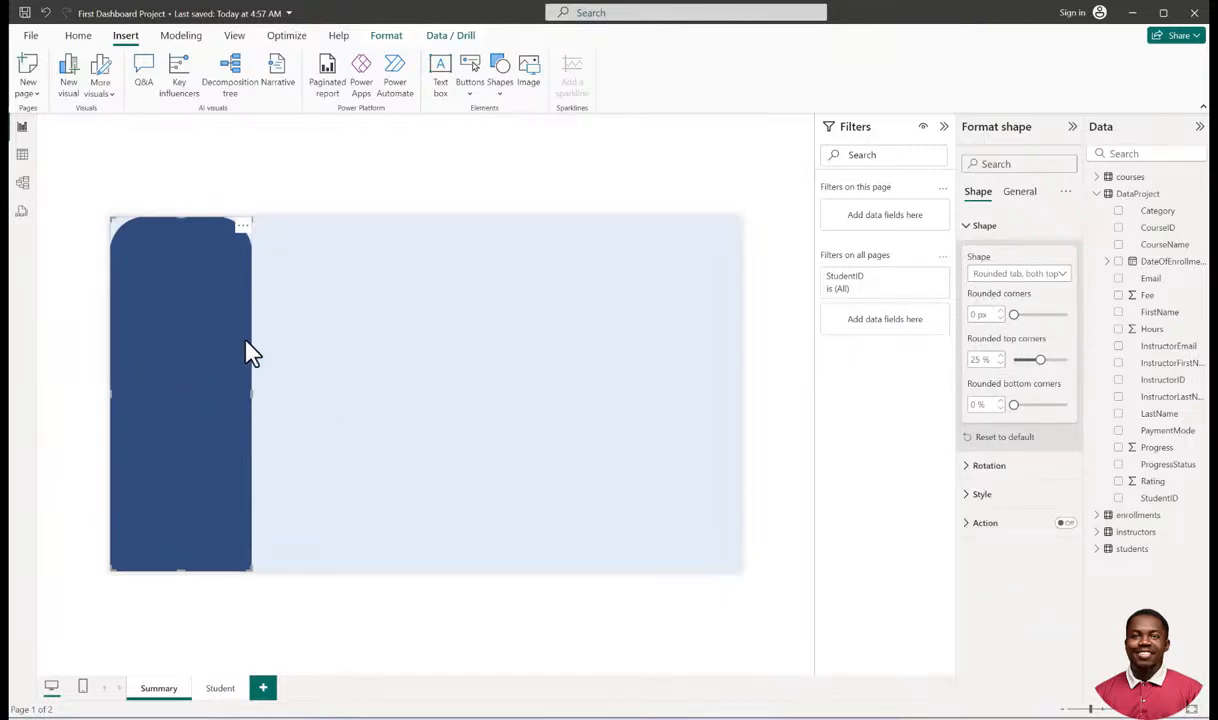
{"action": "left_click", "coordinate": [280, 206]}
Set the side panel's All rotation to 90° so its rounded corners face the canvas interior.
{"action": "left_click", "coordinate": [194, 340]}
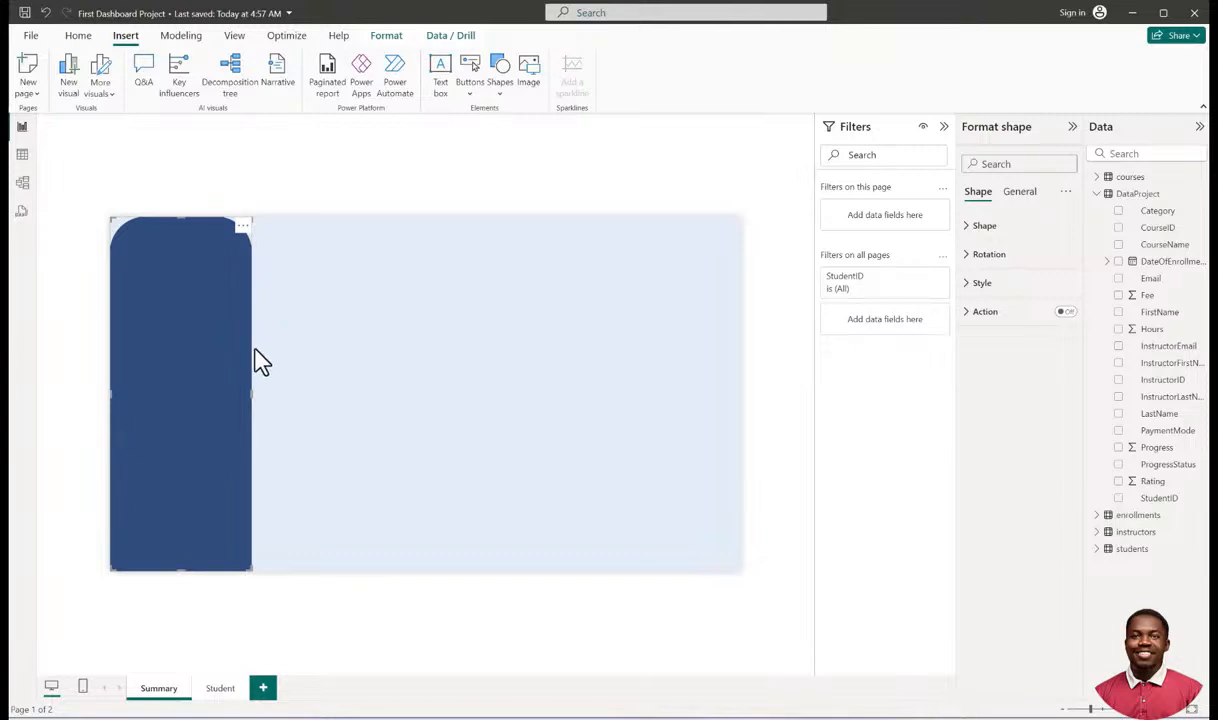
{"action": "left_click", "coordinate": [975, 226]}
{"action": "left_click", "coordinate": [975, 226]}
{"action": "left_click", "coordinate": [977, 254]}
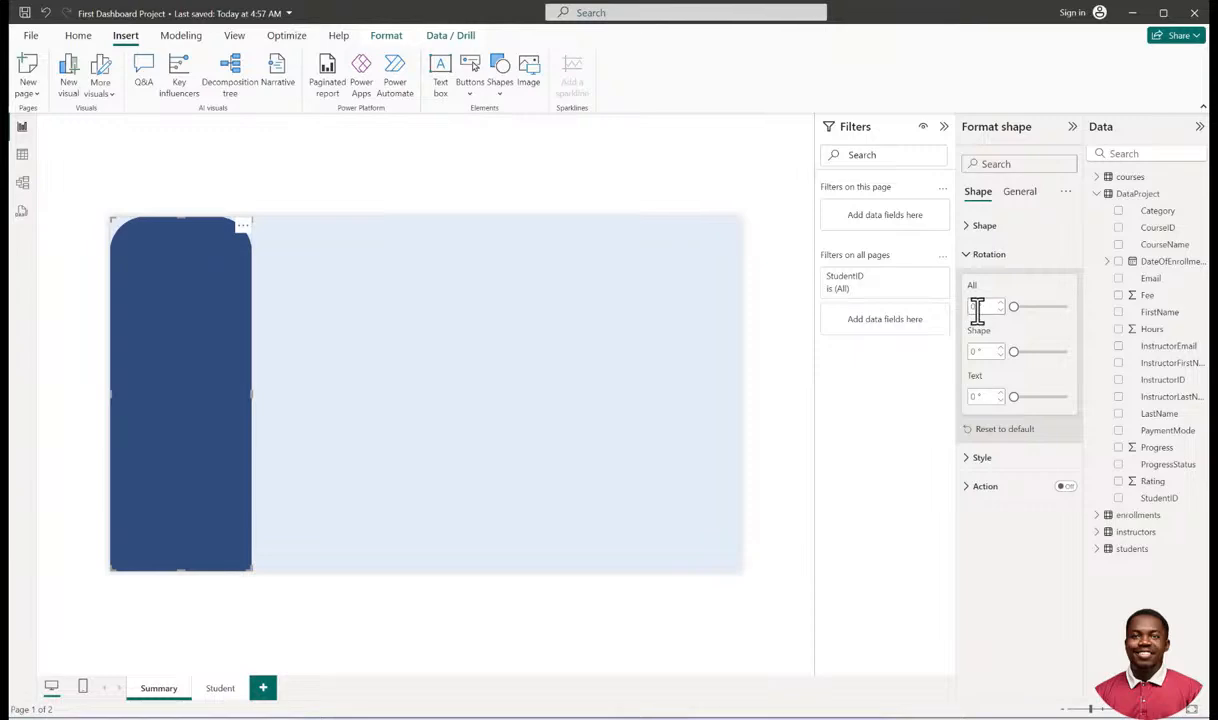
{"action": "left_click", "coordinate": [968, 308]}
{"action": "type", "text": "90"}
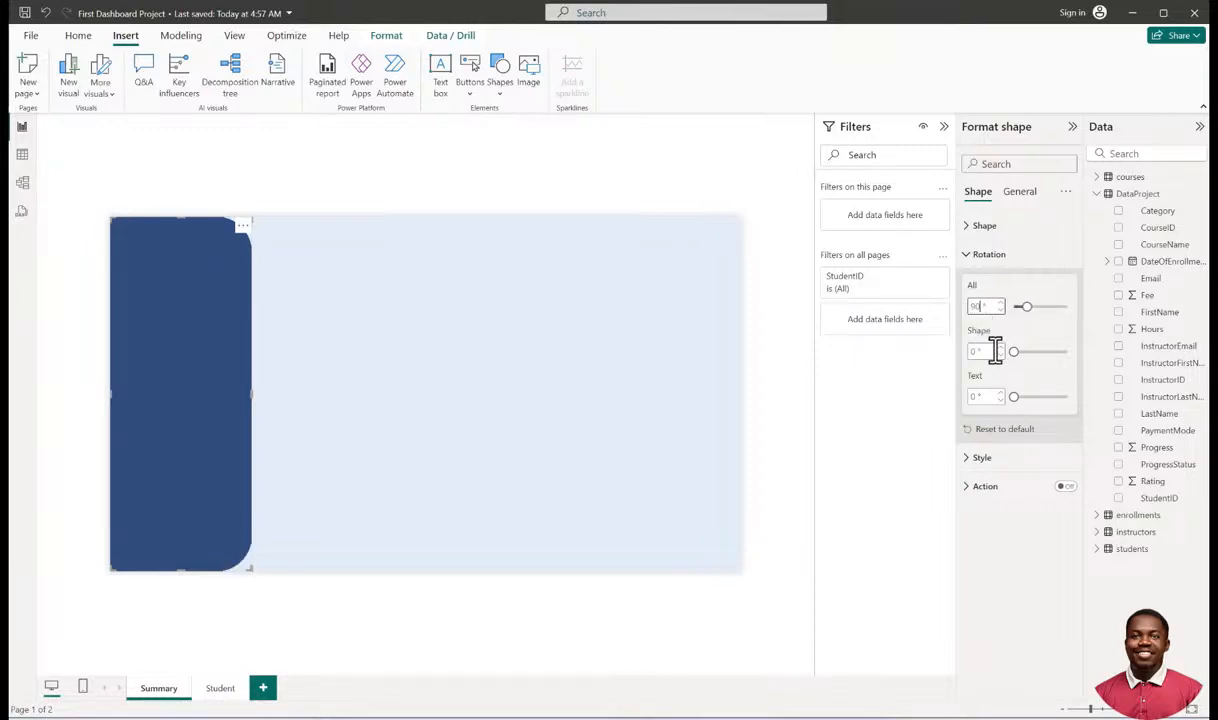
{"action": "left_click", "coordinate": [987, 350]}
{"action": "left_click", "coordinate": [285, 174]}
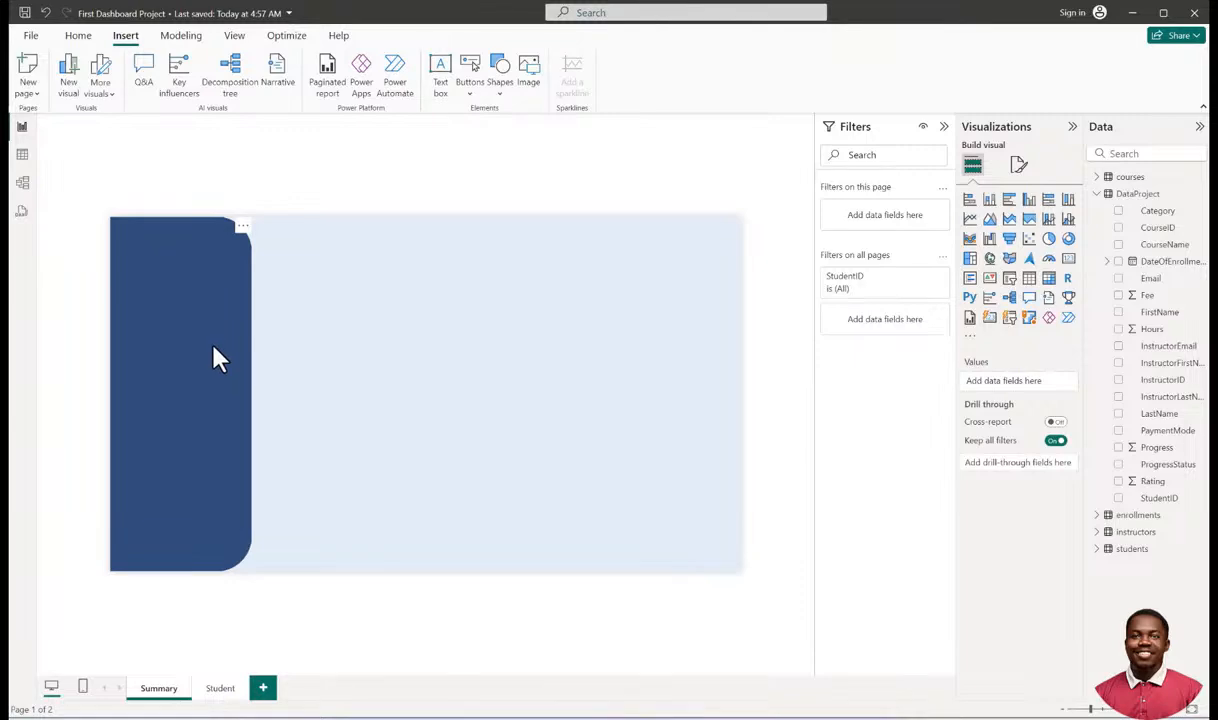
{"action": "left_click", "coordinate": [214, 352]}
{"action": "left_click", "coordinate": [240, 177]}
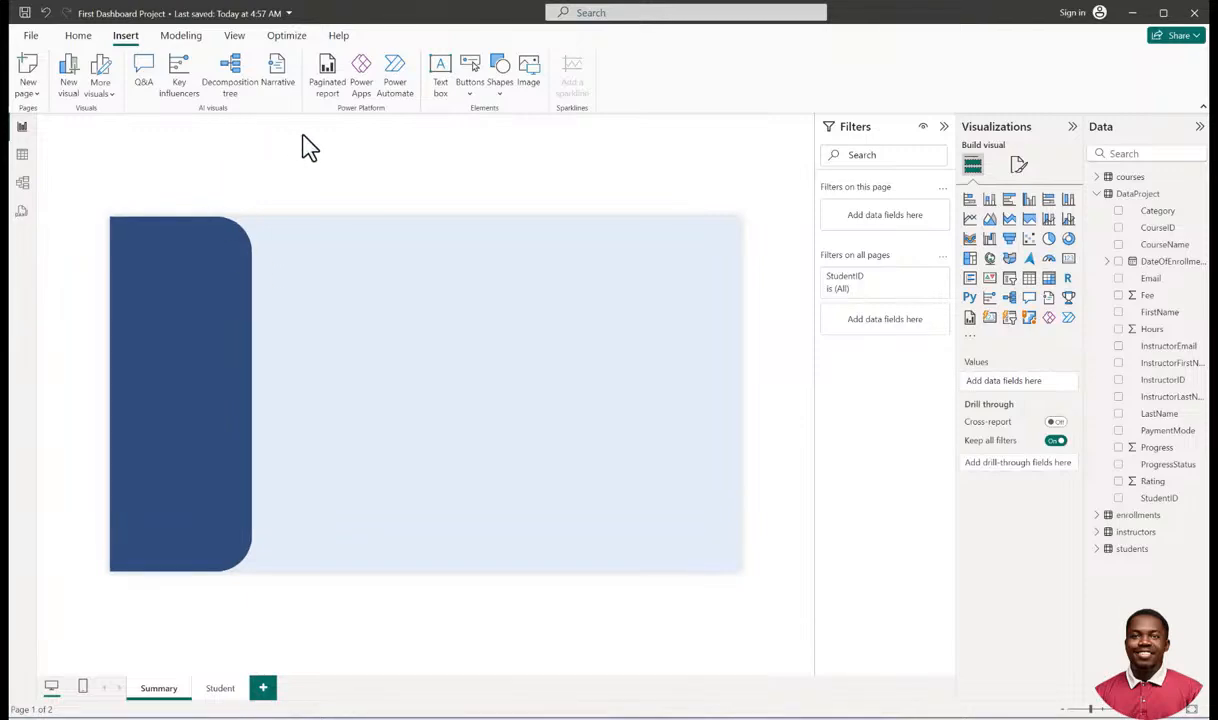
Insert a second rectangle, shorter than the dark blue panel and overlapping its right edge, and widen it toward the canvas interior.
{"action": "left_click", "coordinate": [497, 82]}
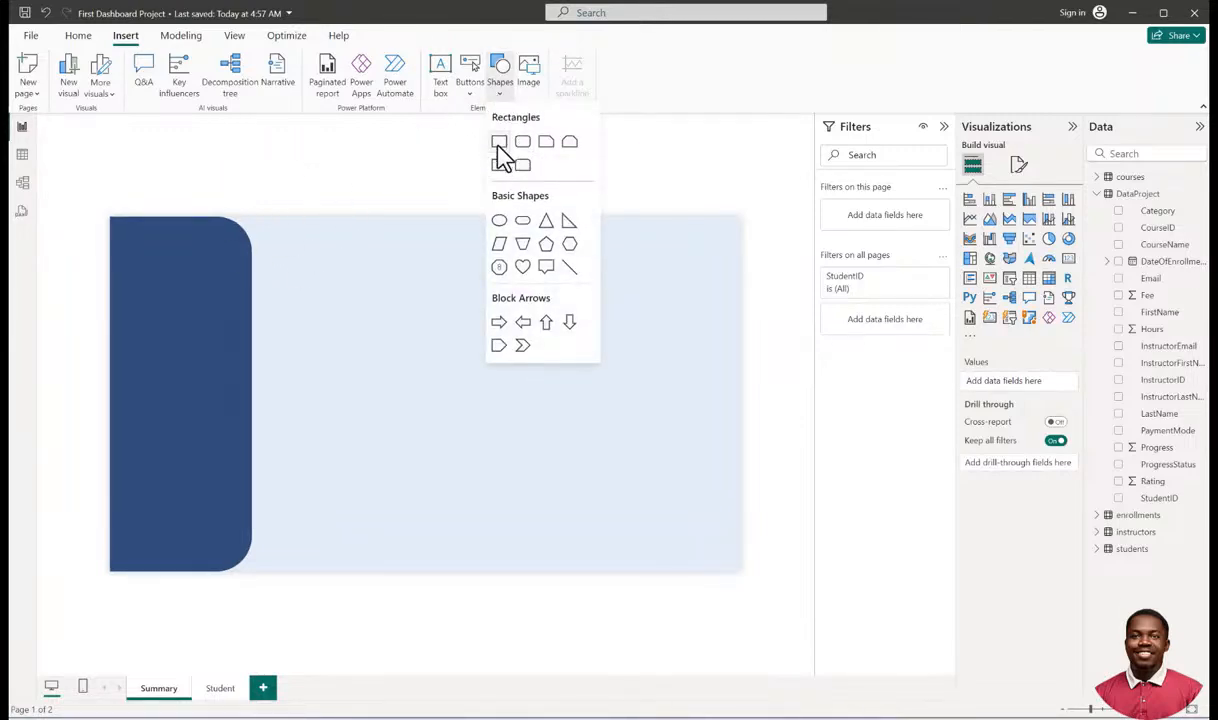
{"action": "left_click", "coordinate": [499, 142]}
{"action": "left_click_drag", "start_coordinate": [328, 233], "coordinate": [308, 333]}
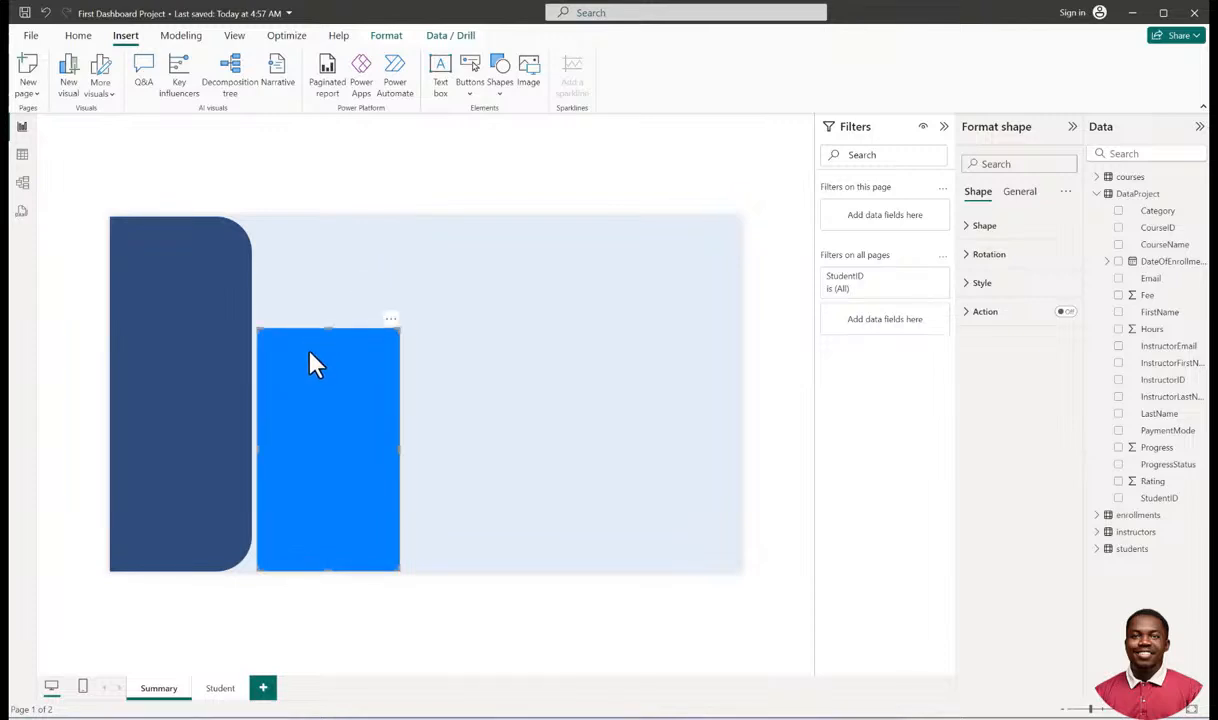
{"action": "left_click_drag", "start_coordinate": [327, 570], "coordinate": [325, 521]}
{"action": "left_click_drag", "start_coordinate": [329, 327], "coordinate": [329, 250]}
{"action": "left_click_drag", "start_coordinate": [329, 364], "coordinate": [276, 365]}
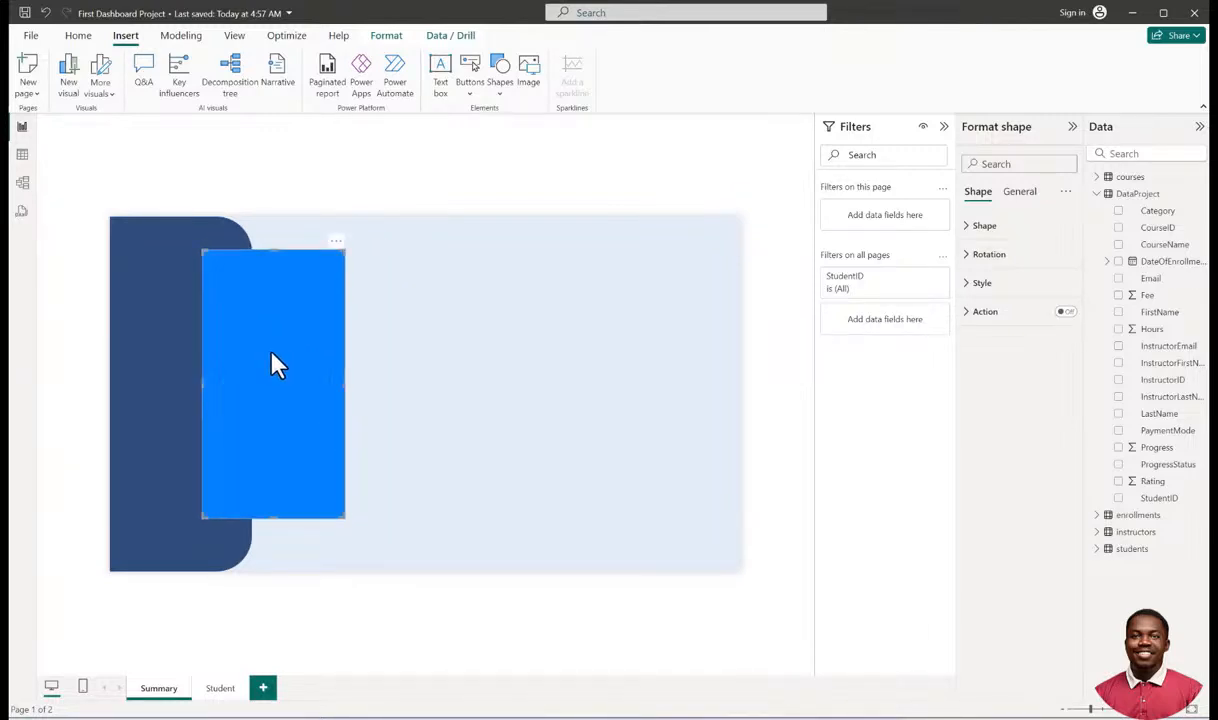
{"action": "left_click_drag", "start_coordinate": [345, 394], "coordinate": [378, 394]}
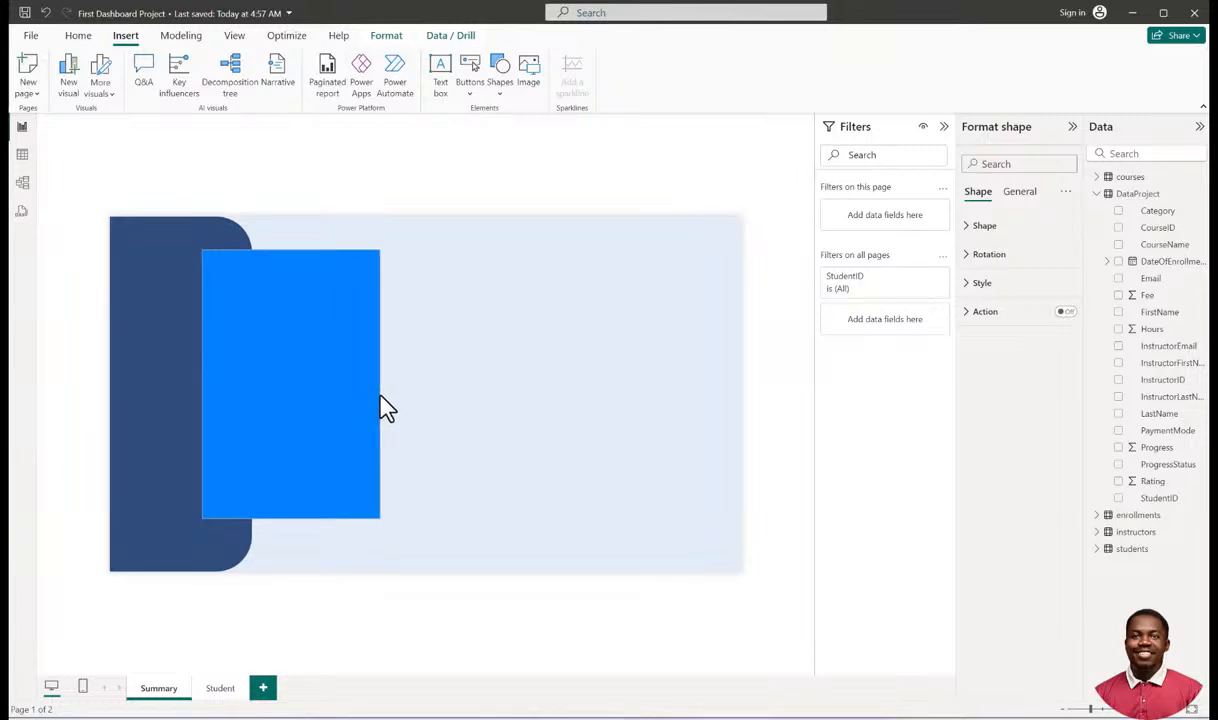
Fill the newly inserted rectangle with white and turn off its border.
{"action": "left_click", "coordinate": [977, 230]}
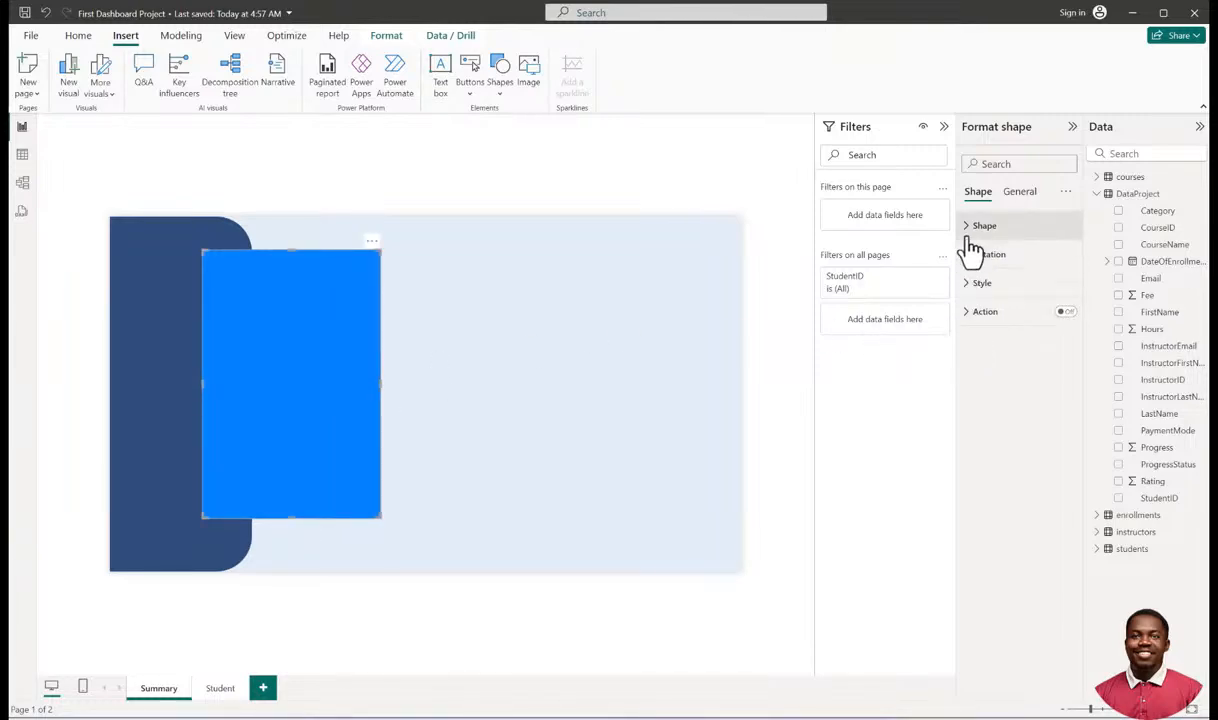
{"action": "left_click", "coordinate": [977, 232]}
{"action": "left_click", "coordinate": [979, 283]}
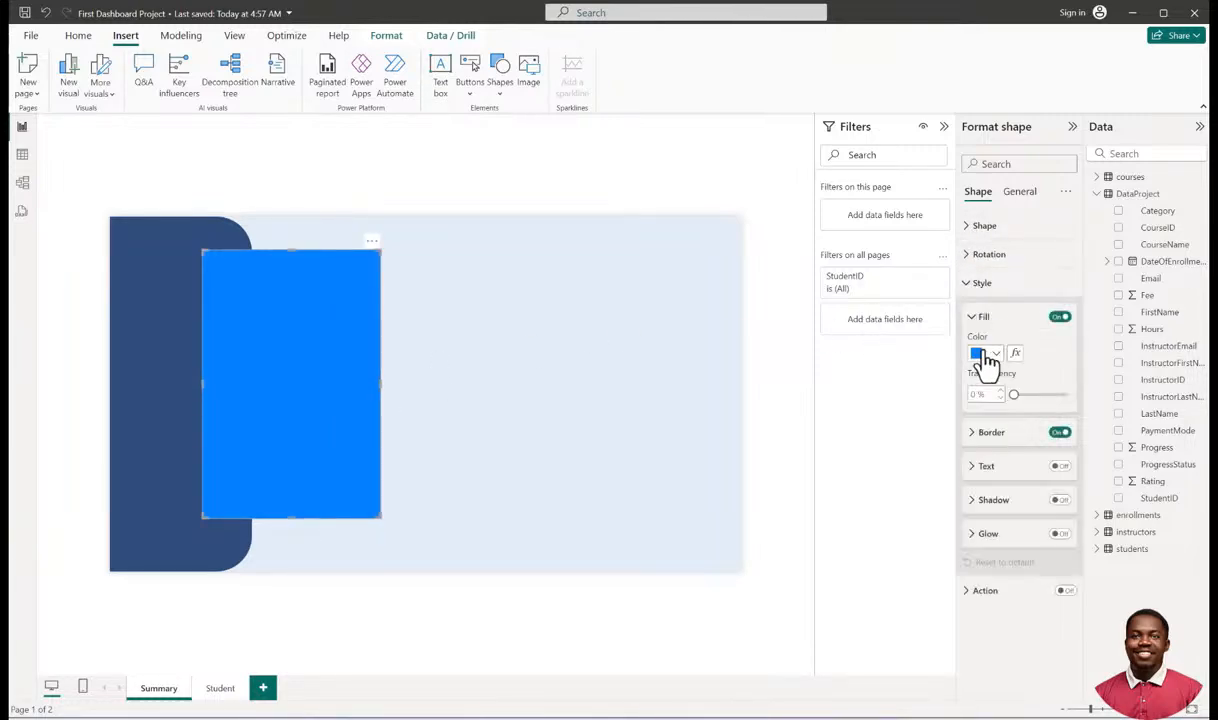
{"action": "left_click", "coordinate": [985, 355]}
{"action": "left_click", "coordinate": [985, 404]}
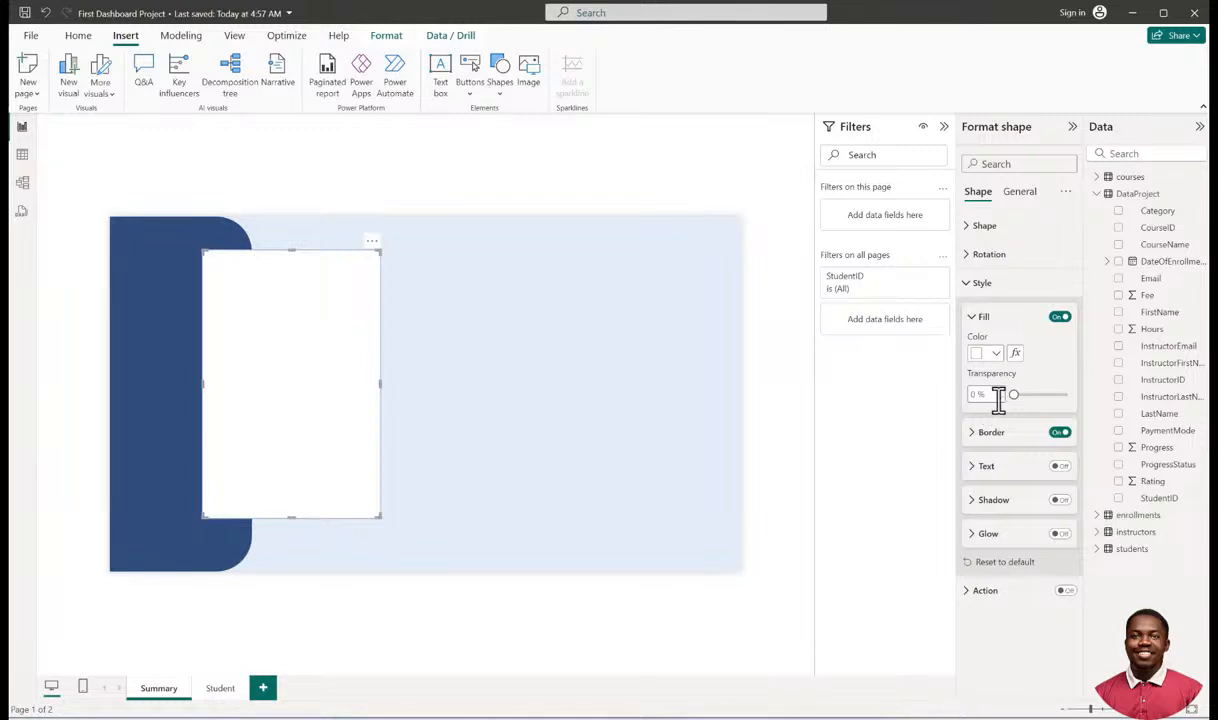
{"action": "left_click", "coordinate": [1060, 434]}
Change the white rectangle's shape from Rectangle to Rounded Rectangle.
{"action": "left_click", "coordinate": [990, 228]}
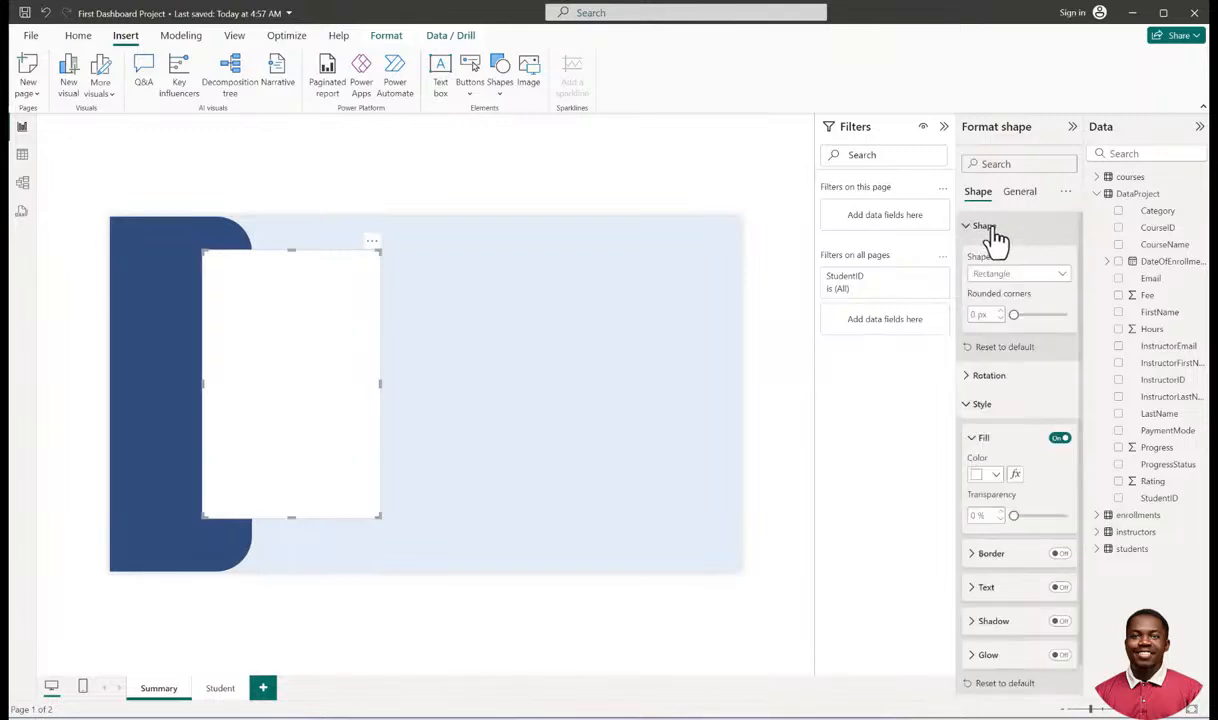
{"action": "left_click", "coordinate": [972, 438]}
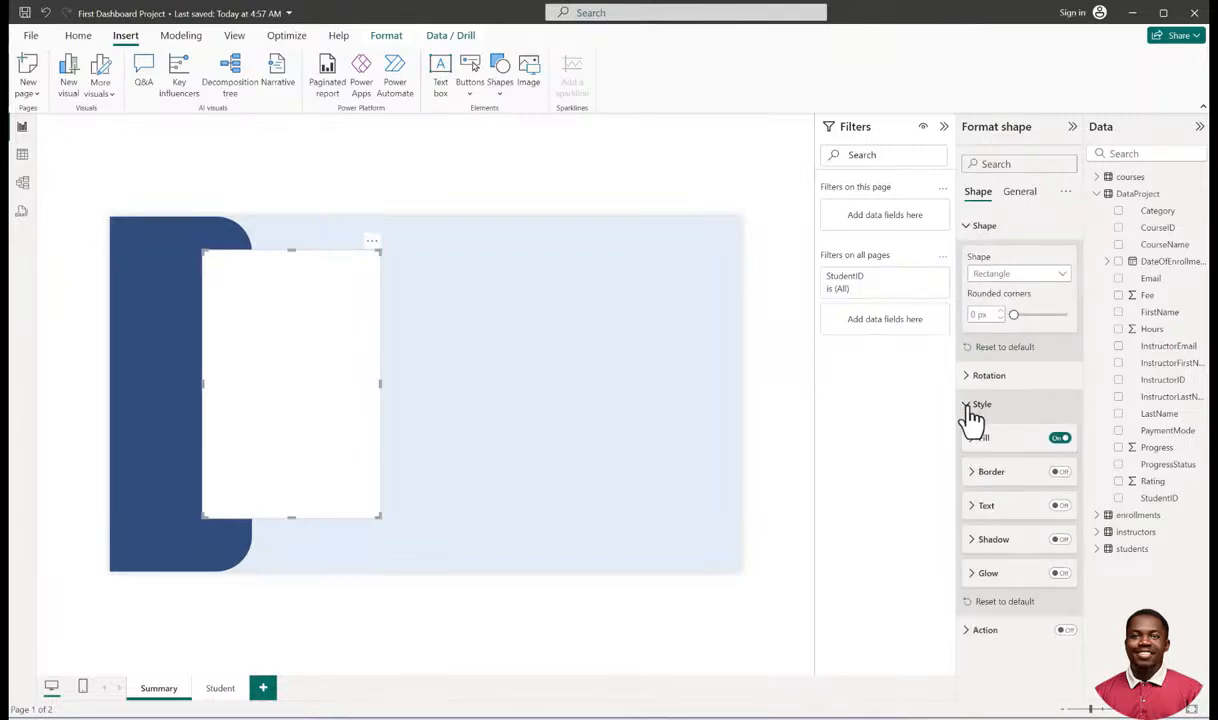
{"action": "left_click", "coordinate": [972, 410]}
{"action": "left_click", "coordinate": [1032, 276]}
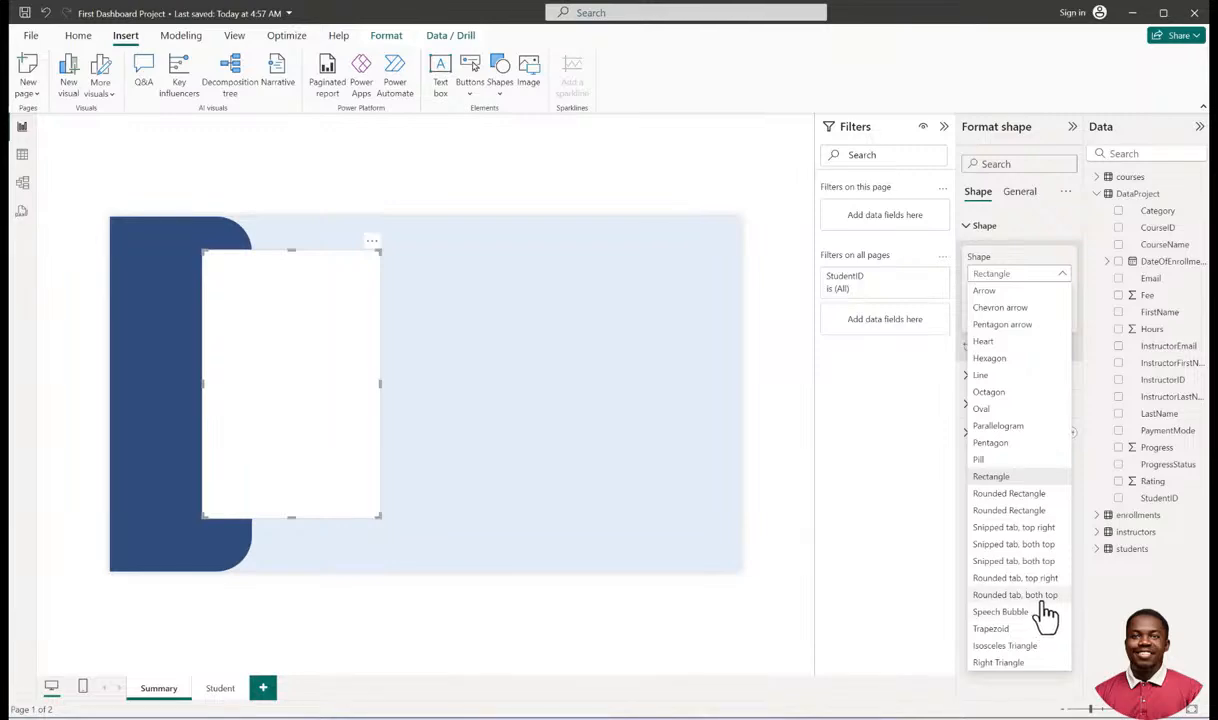
{"action": "left_click", "coordinate": [1027, 513]}
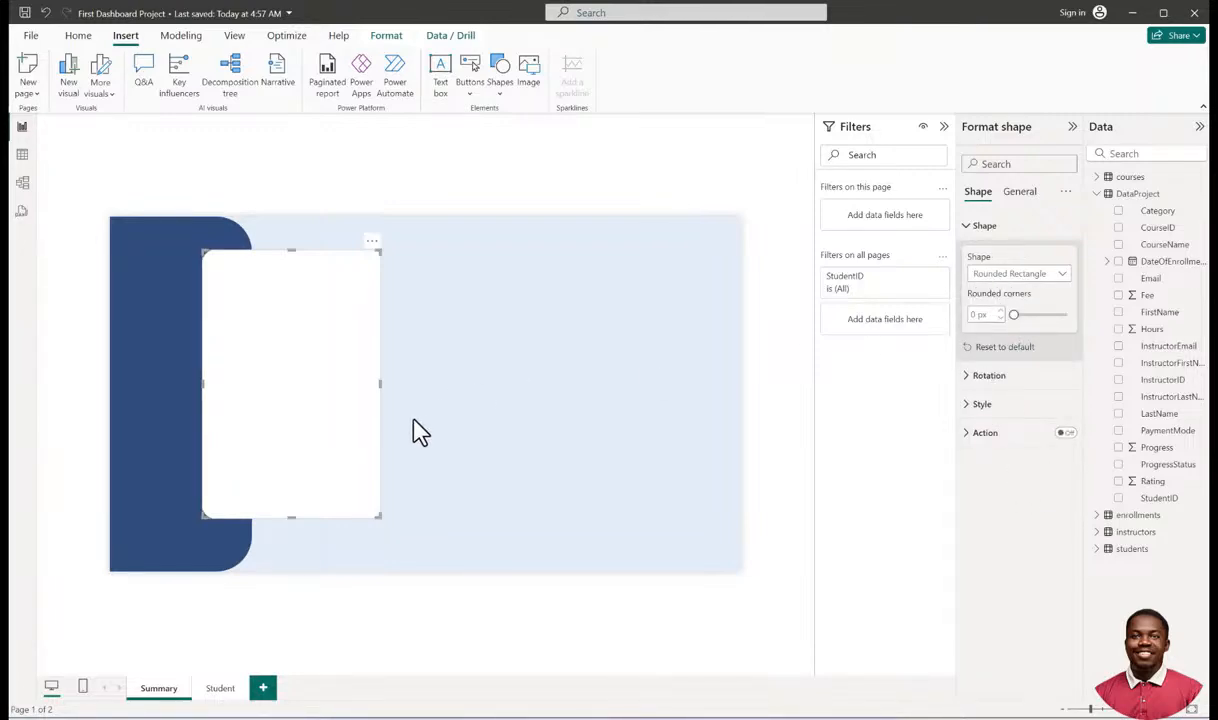
{"action": "left_click", "coordinate": [392, 180]}
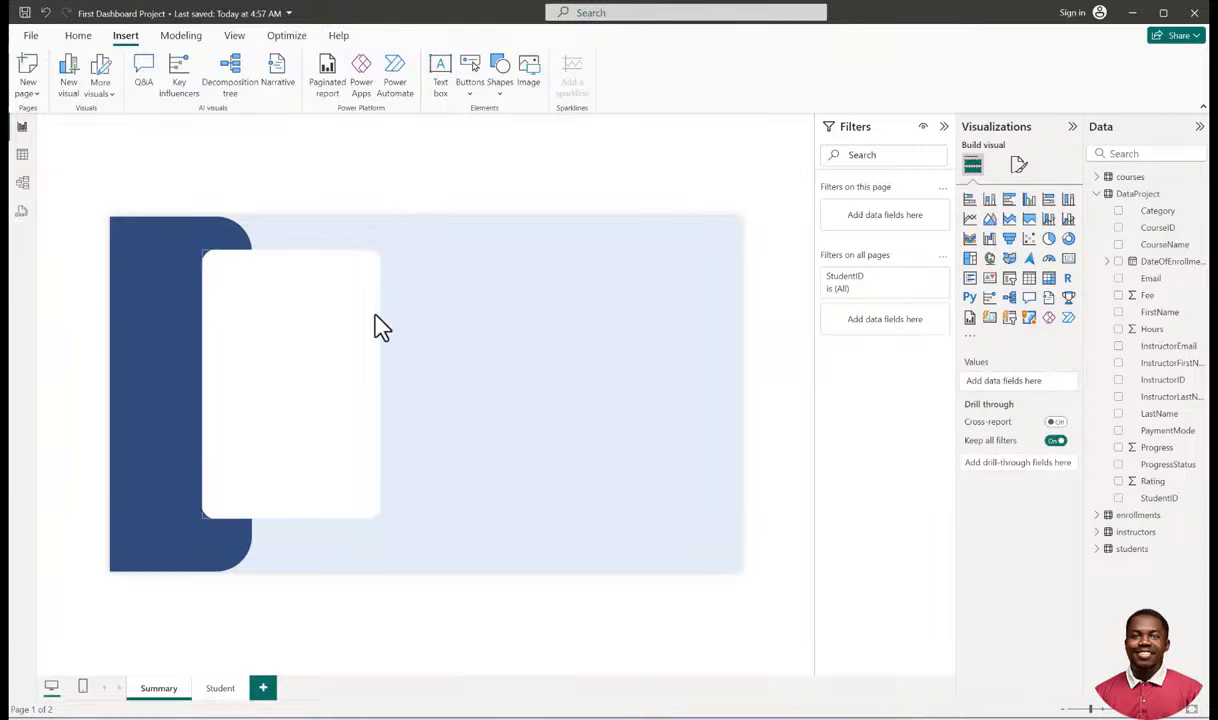
Widen the white rounded card slightly toward the canvas interior.
{"action": "left_click", "coordinate": [290, 398]}
{"action": "left_click_drag", "start_coordinate": [381, 381], "coordinate": [415, 398]}
{"action": "left_click", "coordinate": [320, 206]}
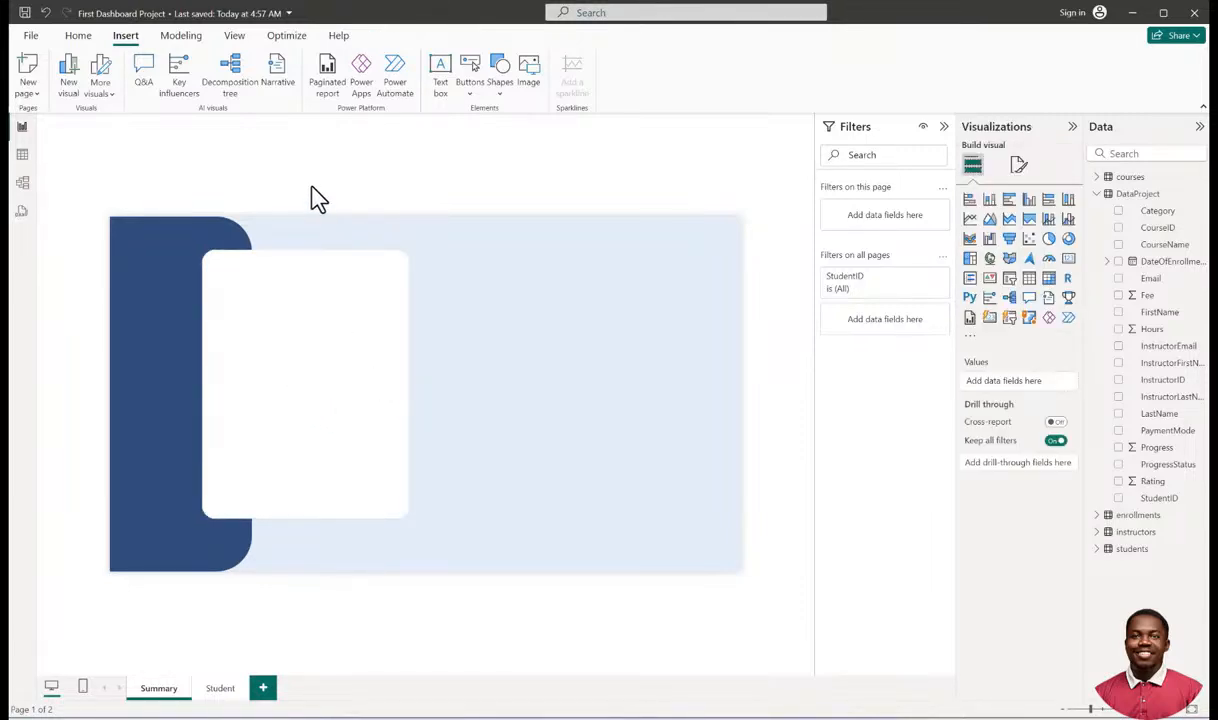
Set the white card's Rounded corners to 11 px.
{"action": "left_click", "coordinate": [308, 345]}
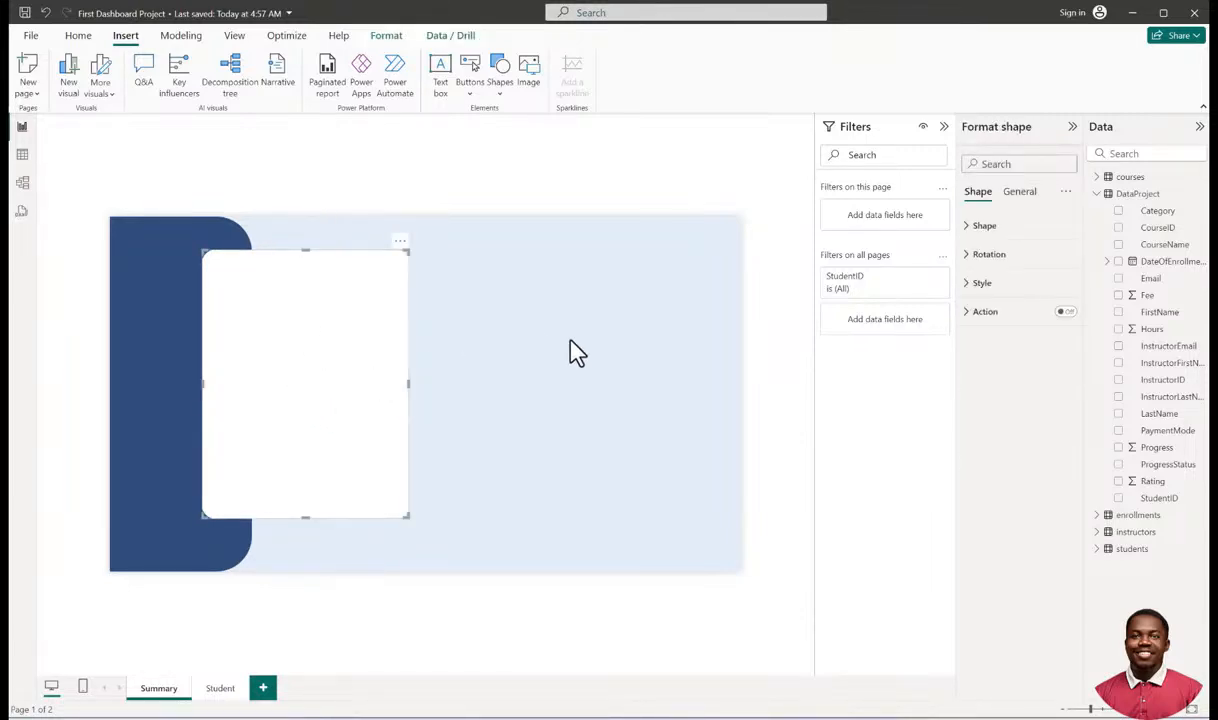
{"action": "left_click", "coordinate": [975, 228]}
{"action": "left_click_drag", "start_coordinate": [1014, 316], "coordinate": [1015, 314]}
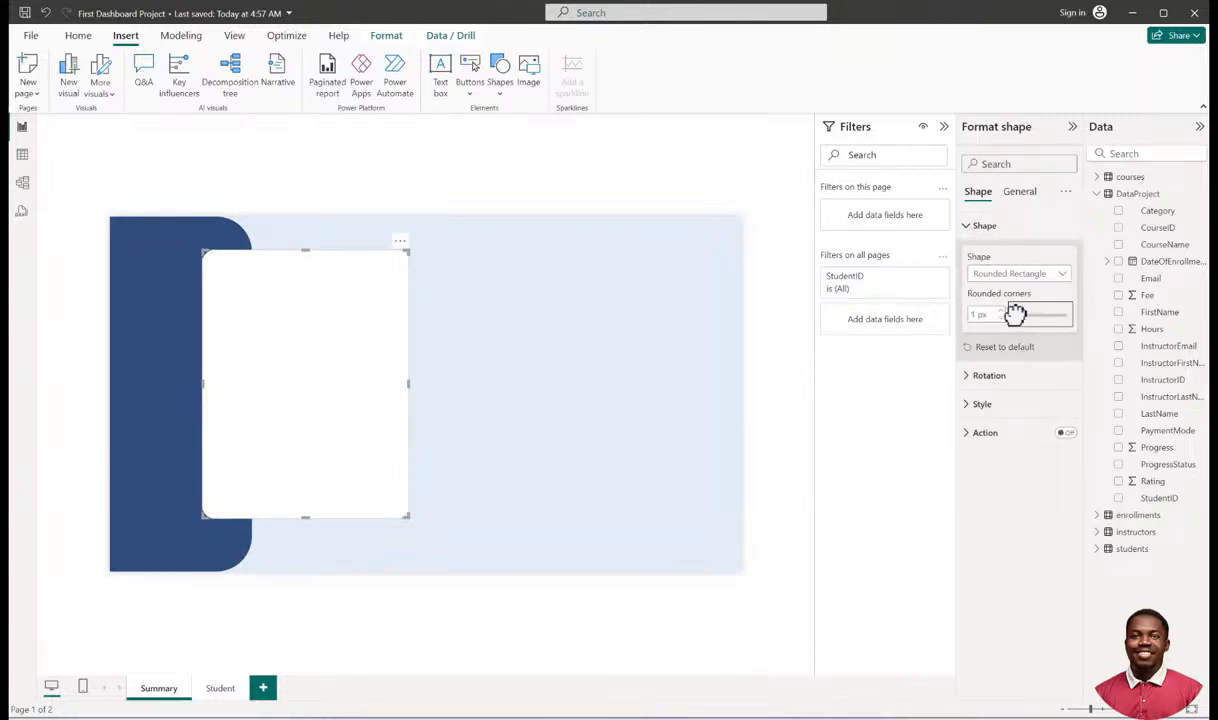
{"action": "left_click", "coordinate": [1003, 312]}
{"action": "left_click", "coordinate": [1002, 311]}
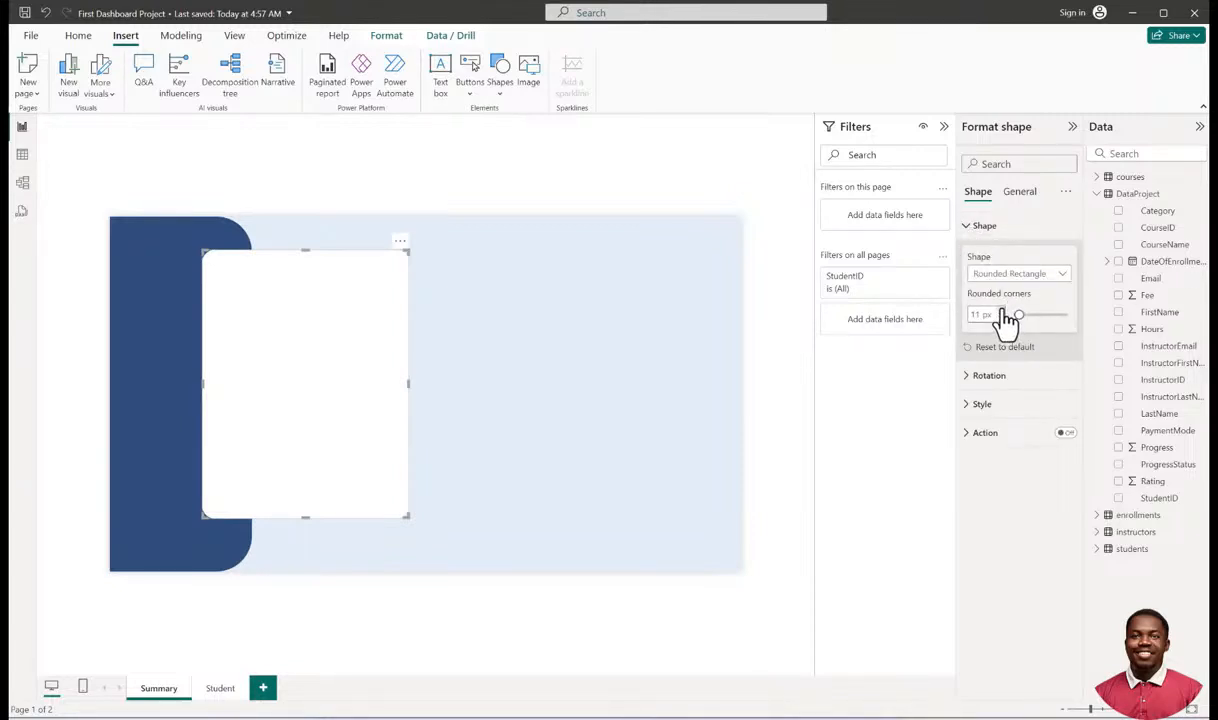
{"action": "left_click", "coordinate": [778, 340]}
Nudge the white card away from the dark side panel and place a narrower, roughly half-height copy near the canvas's right edge.
{"action": "left_click", "coordinate": [302, 345]}
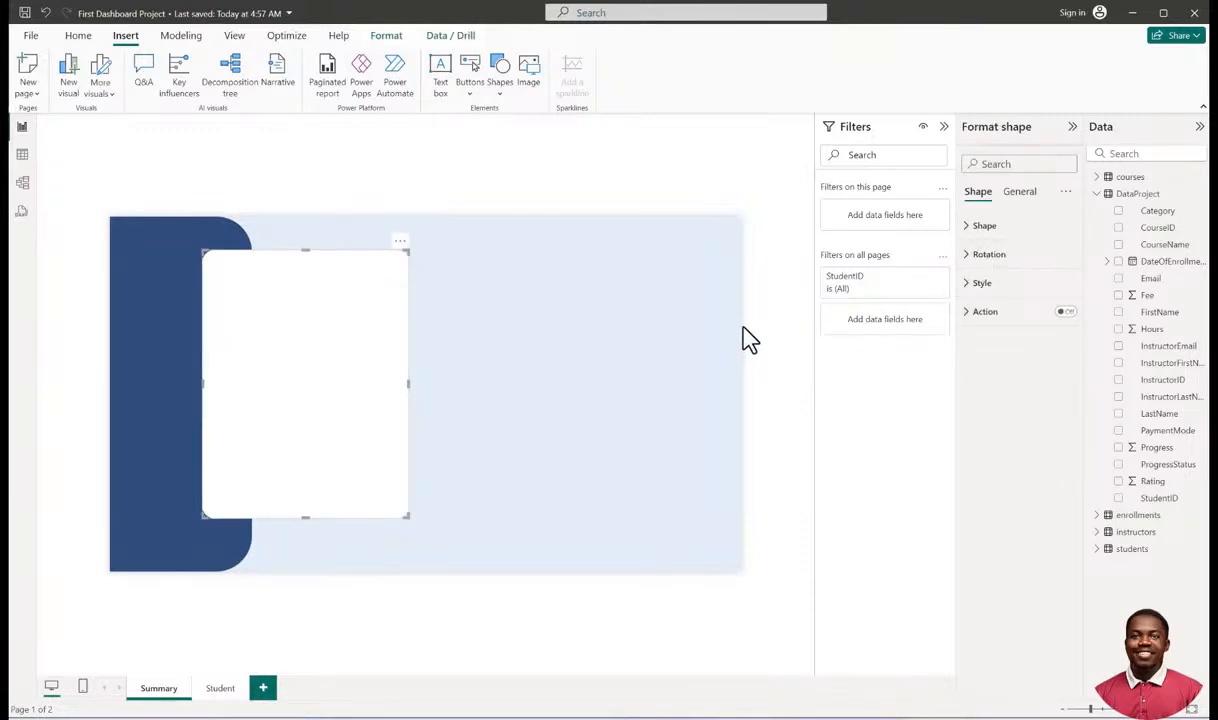
{"action": "mouse_move", "coordinate": [335, 365]}
{"action": "left_mouse_down"}
{"action": "mouse_move", "coordinate": [352, 372]}
{"action": "mouse_move", "coordinate": [346, 364]}
{"action": "left_mouse_up"}
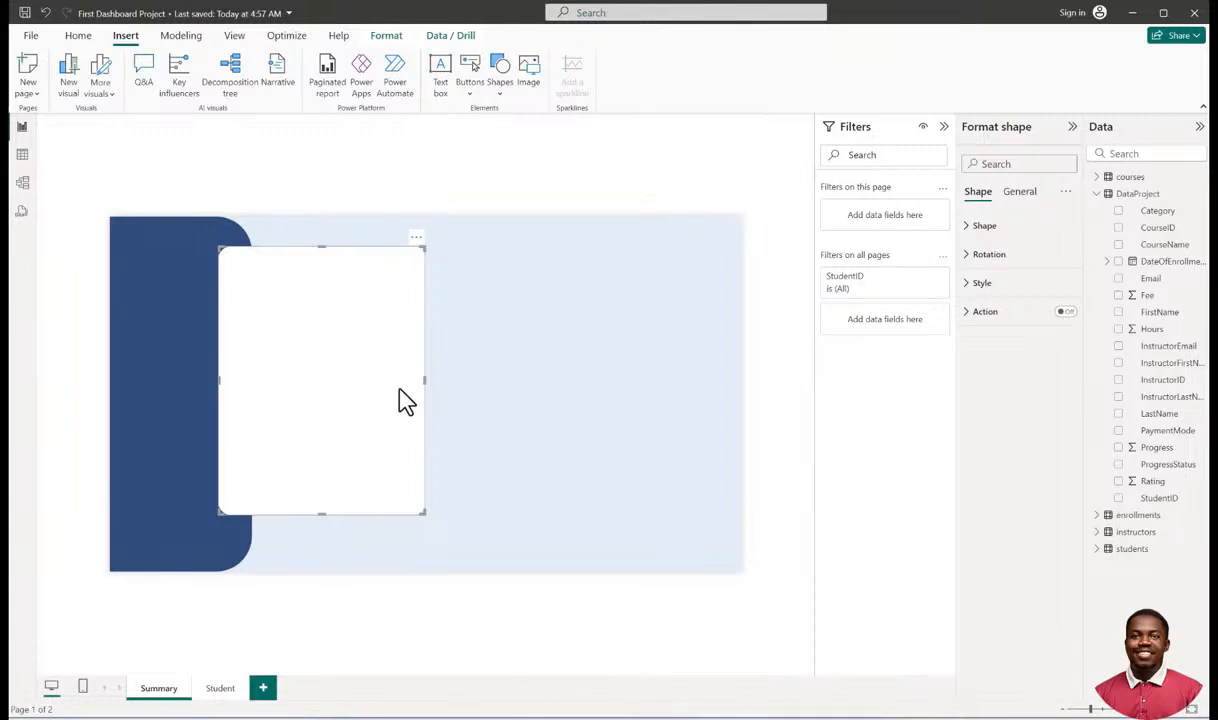
{"action": "left_click_drag", "start_coordinate": [359, 443], "coordinate": [642, 406]}
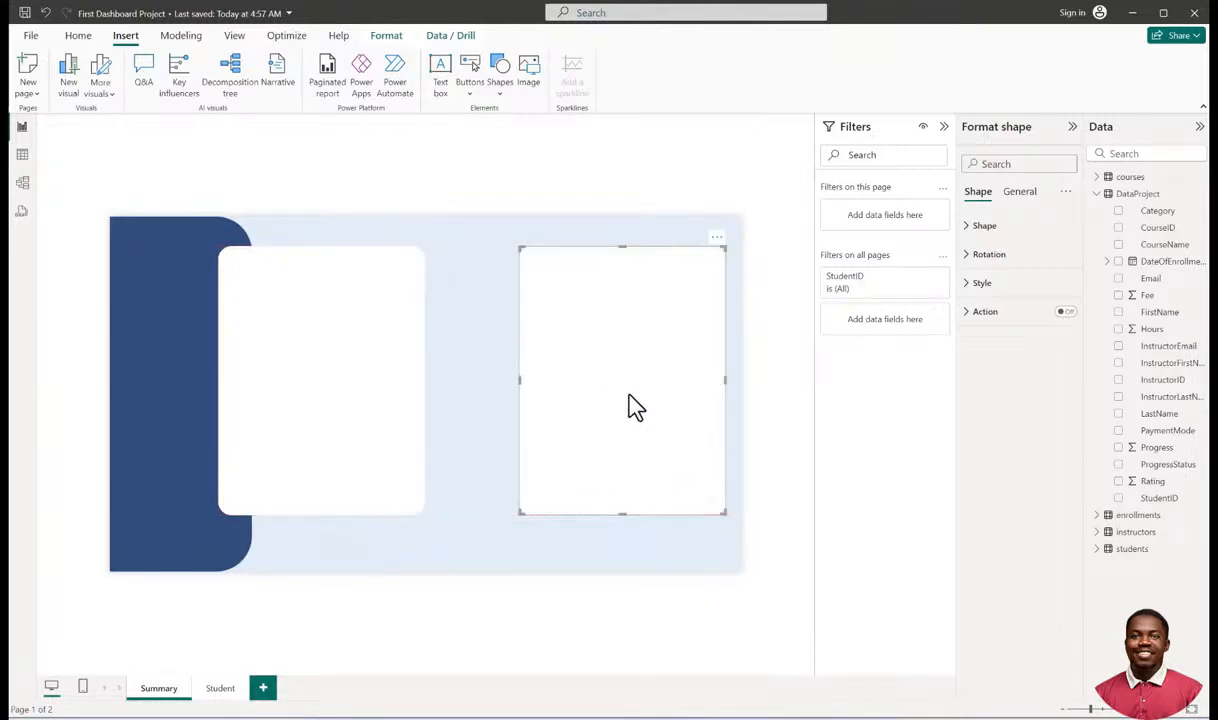
{"action": "left_click_drag", "start_coordinate": [519, 379], "coordinate": [571, 380]}
{"action": "left_click_drag", "start_coordinate": [647, 514], "coordinate": [656, 393]}
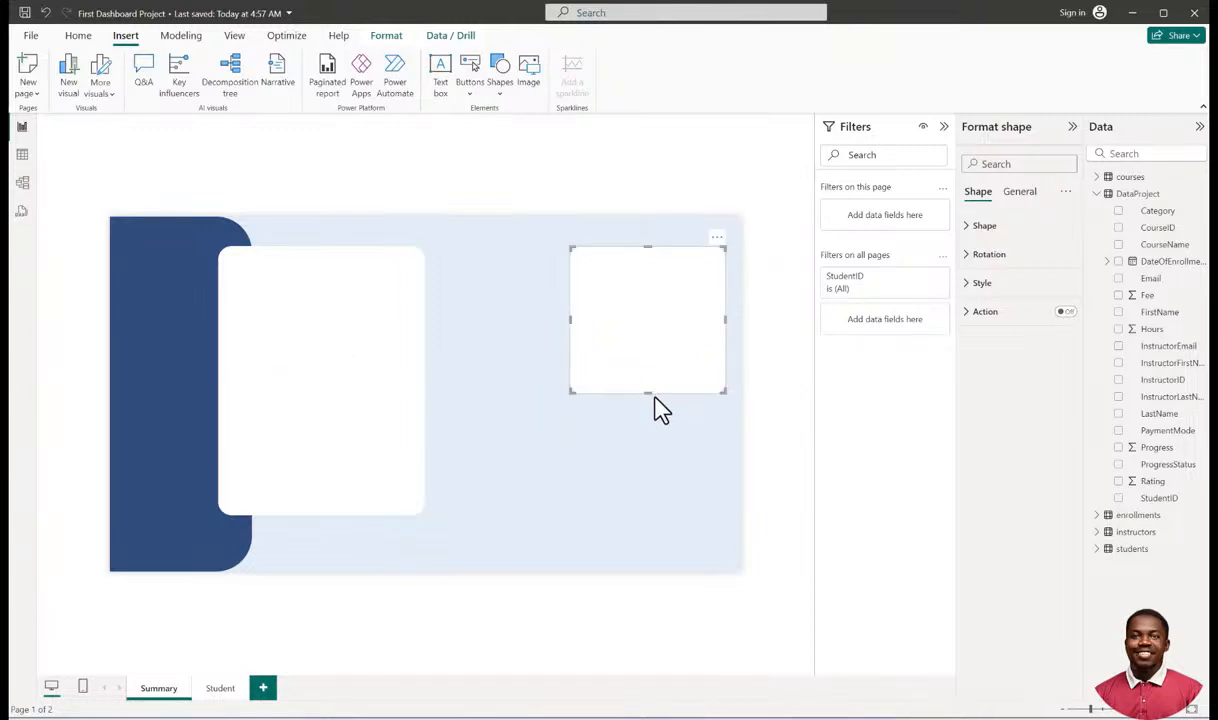
Duplicate the small right-hand card directly beneath itself, shorten the copy, and nudge both cards up.
{"action": "key", "text": "ctrl+v"}
{"action": "left_click_drag", "start_coordinate": [650, 322], "coordinate": [648, 482]}
{"action": "mouse_move", "coordinate": [644, 546]}
{"action": "left_mouse_down"}
{"action": "mouse_move", "coordinate": [643, 517]}
{"action": "mouse_move", "coordinate": [648, 530]}
{"action": "left_mouse_up"}
{"action": "left_click", "coordinate": [655, 370]}
{"action": "left_click_drag", "start_coordinate": [661, 353], "coordinate": [660, 337]}
{"action": "left_click_drag", "start_coordinate": [639, 465], "coordinate": [639, 461]}
Add another white card copy and shrink it into a low card below the two stacked cards.
{"action": "left_click_drag", "start_coordinate": [646, 506], "coordinate": [566, 522]}
{"action": "key", "text": "ctrl+c"}
{"action": "key", "text": "ctrl+v"}
{"action": "left_click_drag", "start_coordinate": [564, 449], "coordinate": [565, 533]}
{"action": "left_click", "coordinate": [566, 462]}
Move the large white card up, shorten it, and widen it until it nearly reaches the stacked right-hand cards.
{"action": "left_click_drag", "start_coordinate": [354, 419], "coordinate": [355, 412]}
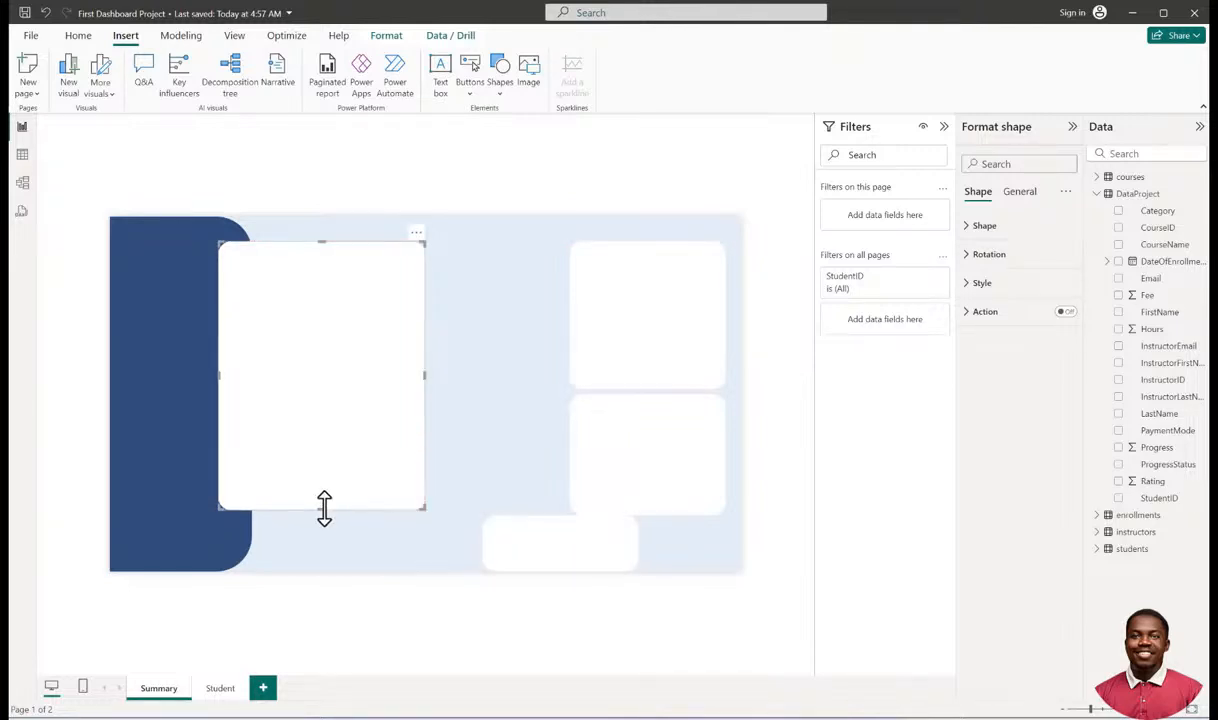
{"action": "left_click_drag", "start_coordinate": [324, 509], "coordinate": [340, 508]}
{"action": "left_click", "coordinate": [605, 452]}
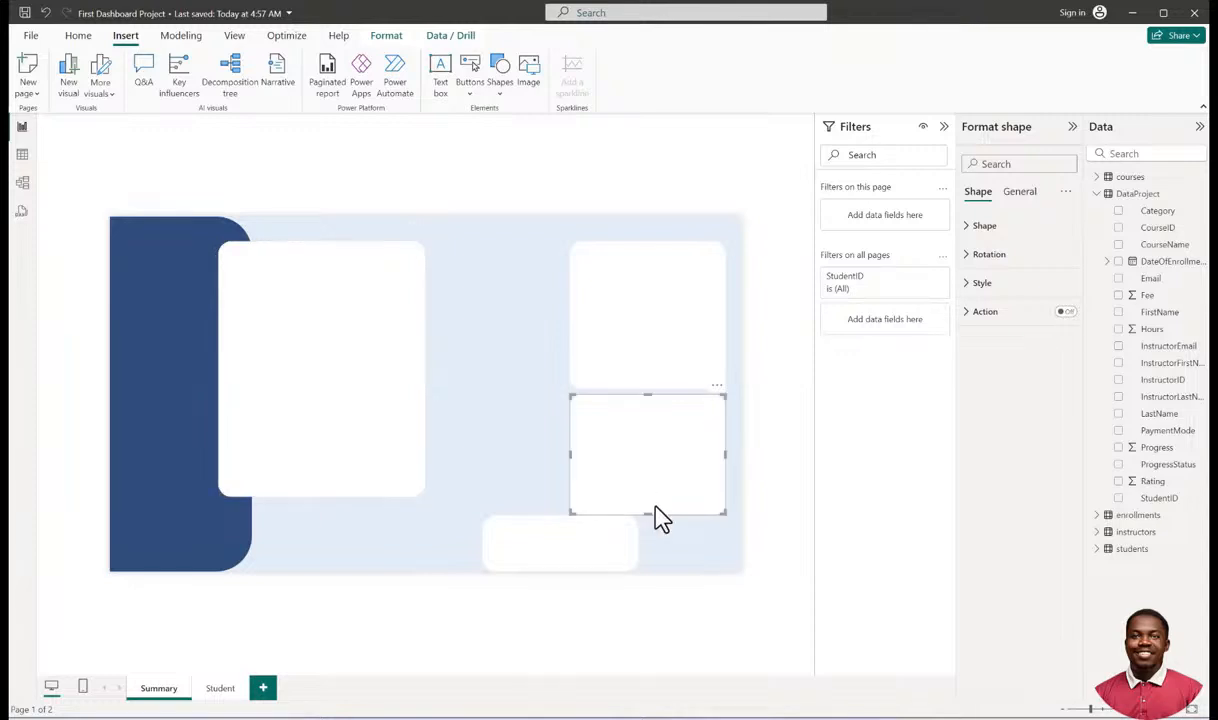
{"action": "left_click", "coordinate": [651, 375]}
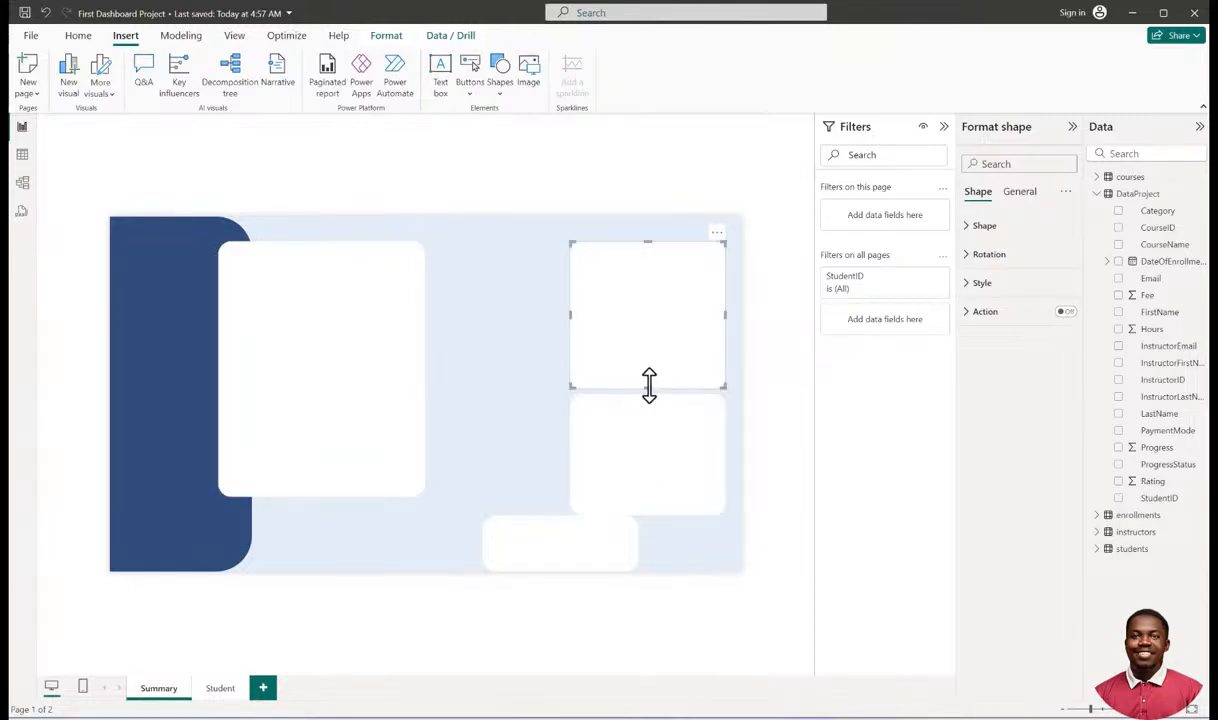
{"action": "left_click", "coordinate": [416, 378]}
{"action": "left_click_drag", "start_coordinate": [424, 378], "coordinate": [564, 415]}
Shorten the upper right-hand card and move the lower one up so its bottom edge aligns with the large card.
{"action": "left_click", "coordinate": [636, 358]}
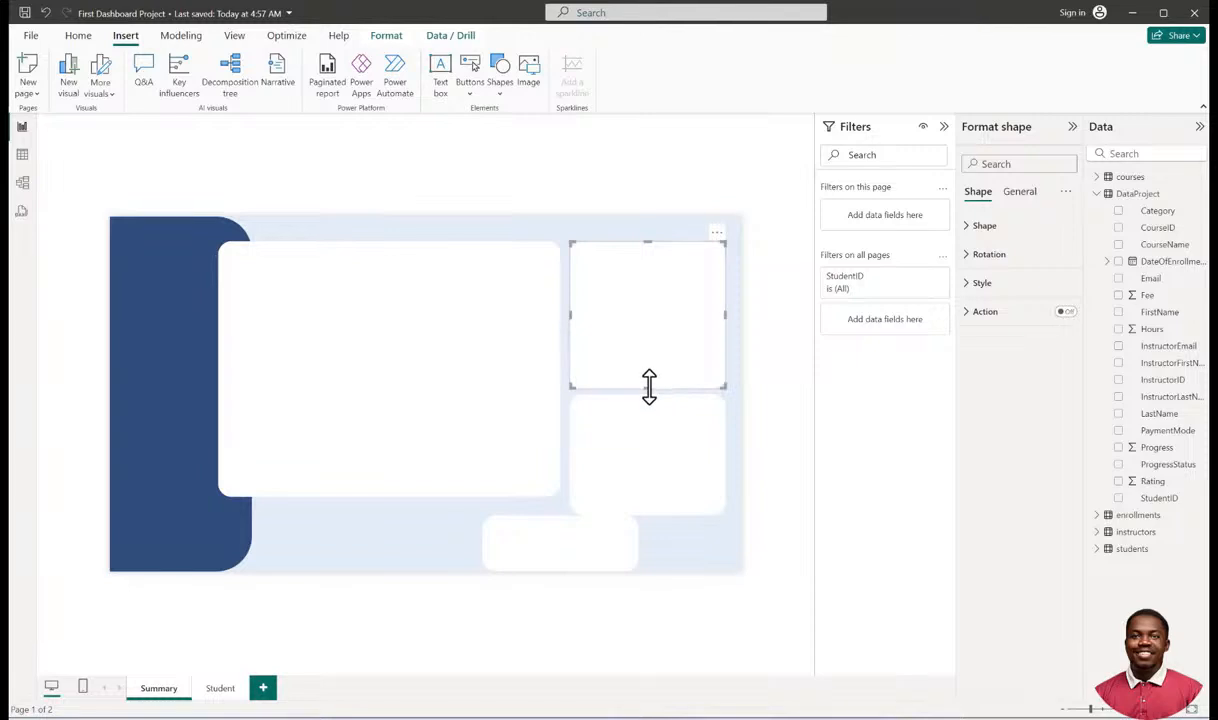
{"action": "left_click_drag", "start_coordinate": [649, 387], "coordinate": [648, 373]}
{"action": "left_click_drag", "start_coordinate": [658, 465], "coordinate": [657, 442]}
{"action": "left_click_drag", "start_coordinate": [648, 501], "coordinate": [645, 497]}
Move the low card beneath the large card, widen it, and place a matching copy beside it along the canvas's bottom edge.
{"action": "left_click_drag", "start_coordinate": [575, 555], "coordinate": [352, 546]}
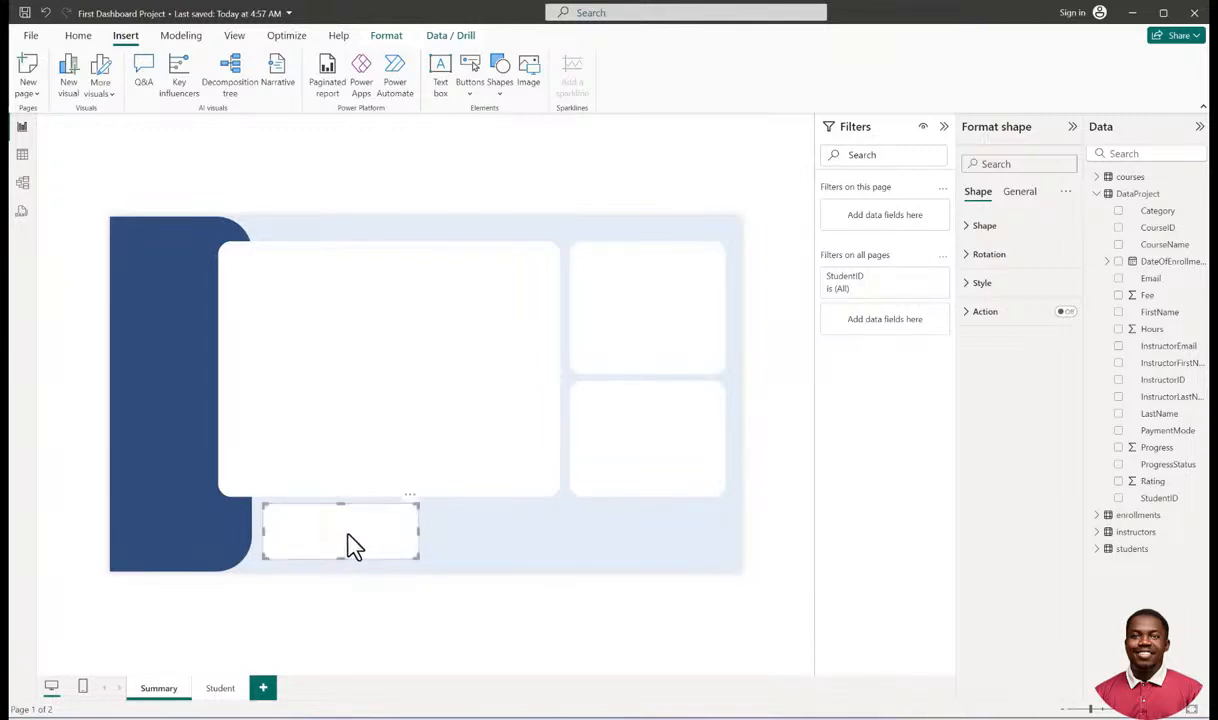
{"action": "left_click_drag", "start_coordinate": [418, 530], "coordinate": [489, 531]}
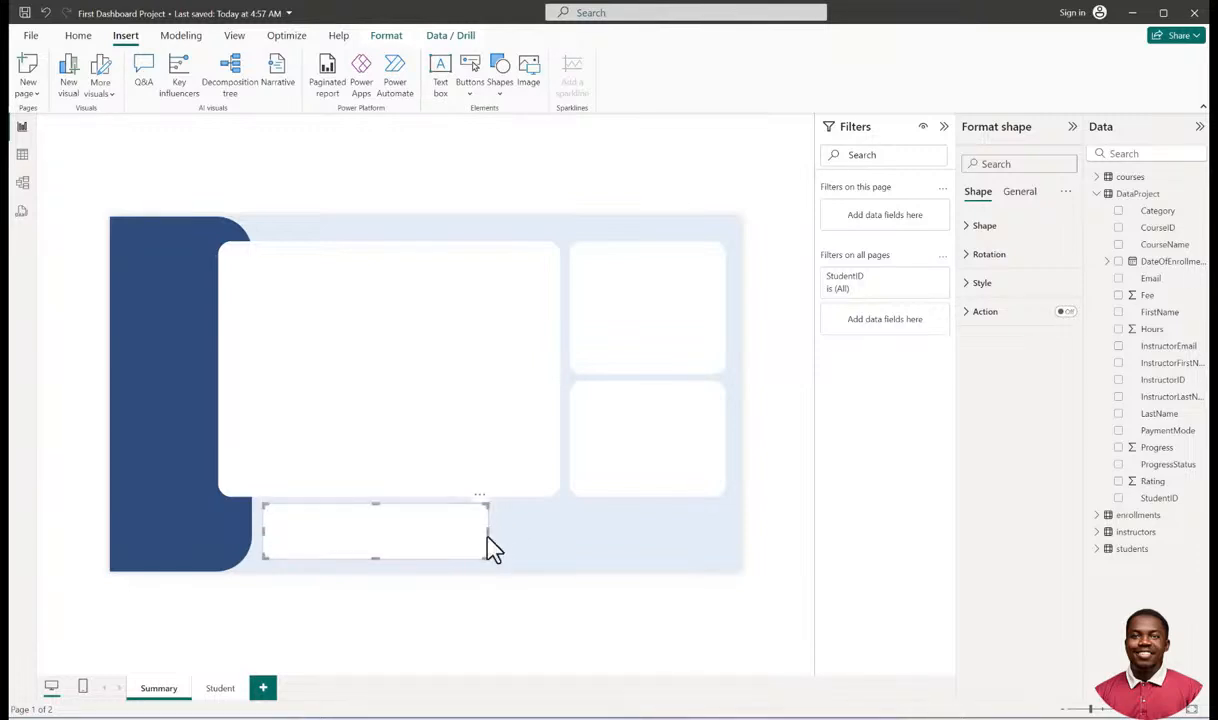
{"action": "key", "text": "ctrl+v"}
{"action": "left_click_drag", "start_coordinate": [432, 538], "coordinate": [658, 543]}
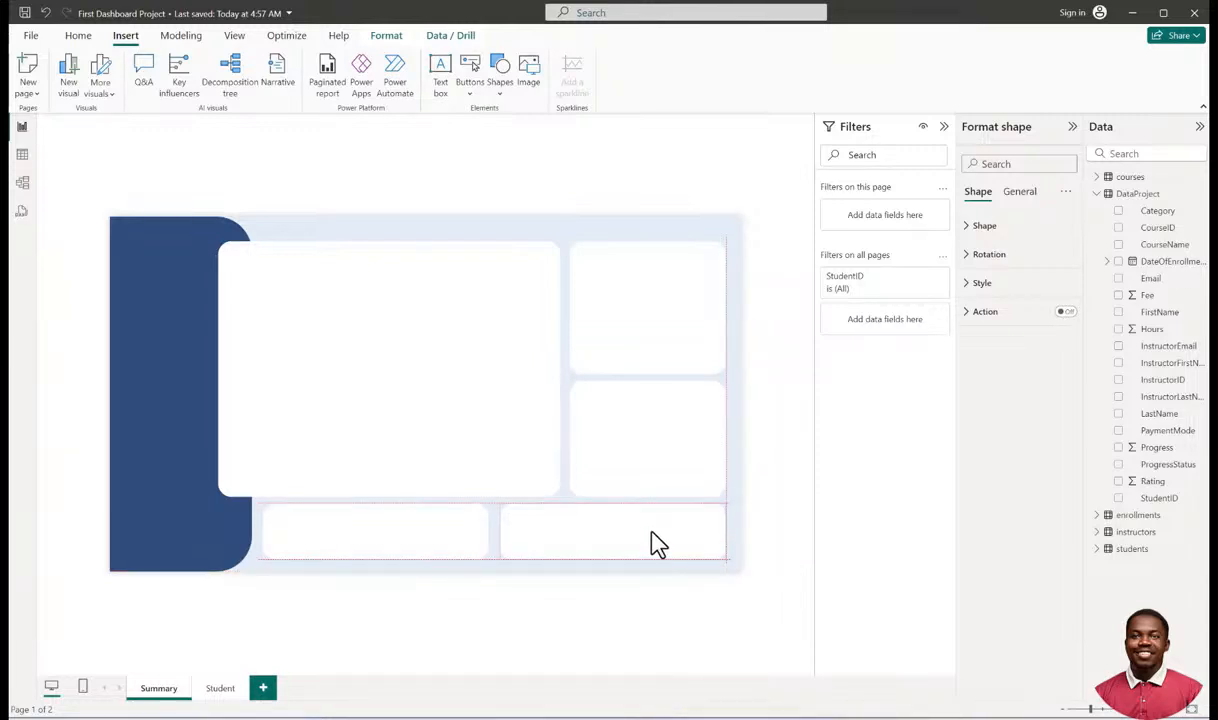
{"action": "mouse_move", "coordinate": [658, 545]}
{"action": "left_mouse_down"}
{"action": "mouse_move", "coordinate": [650, 531]}
{"action": "mouse_move", "coordinate": [657, 544]}
{"action": "left_mouse_up"}
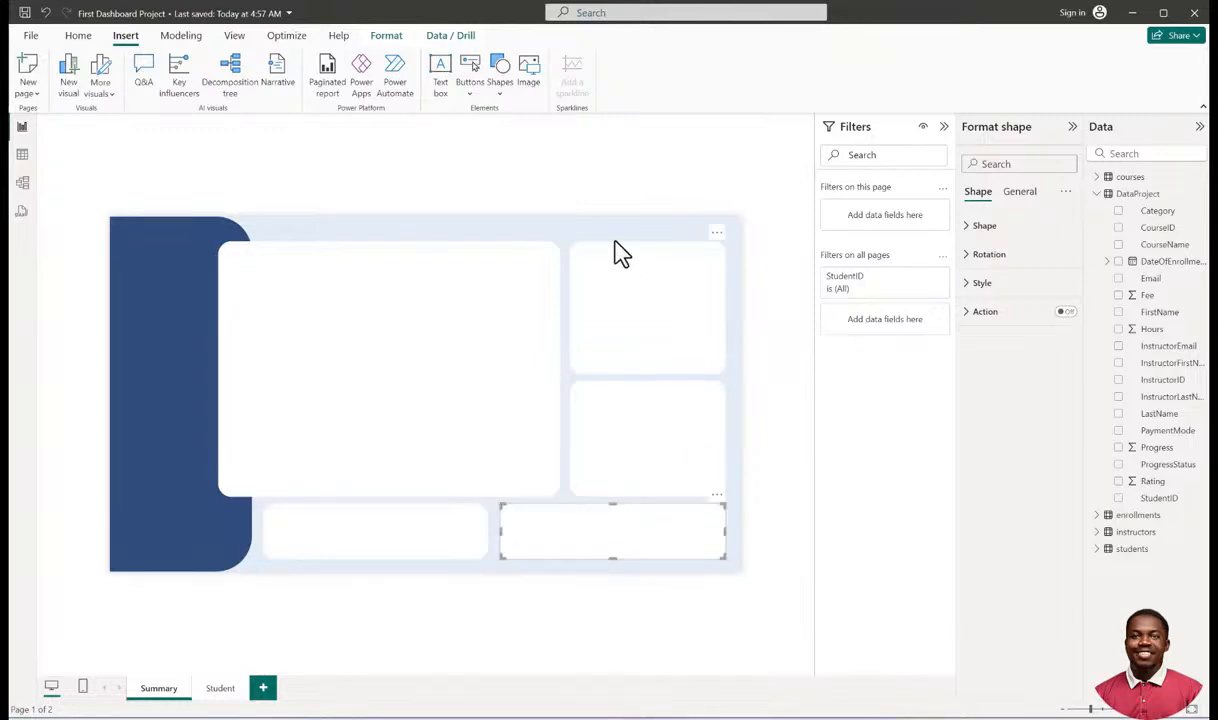
{"action": "left_click", "coordinate": [593, 180]}
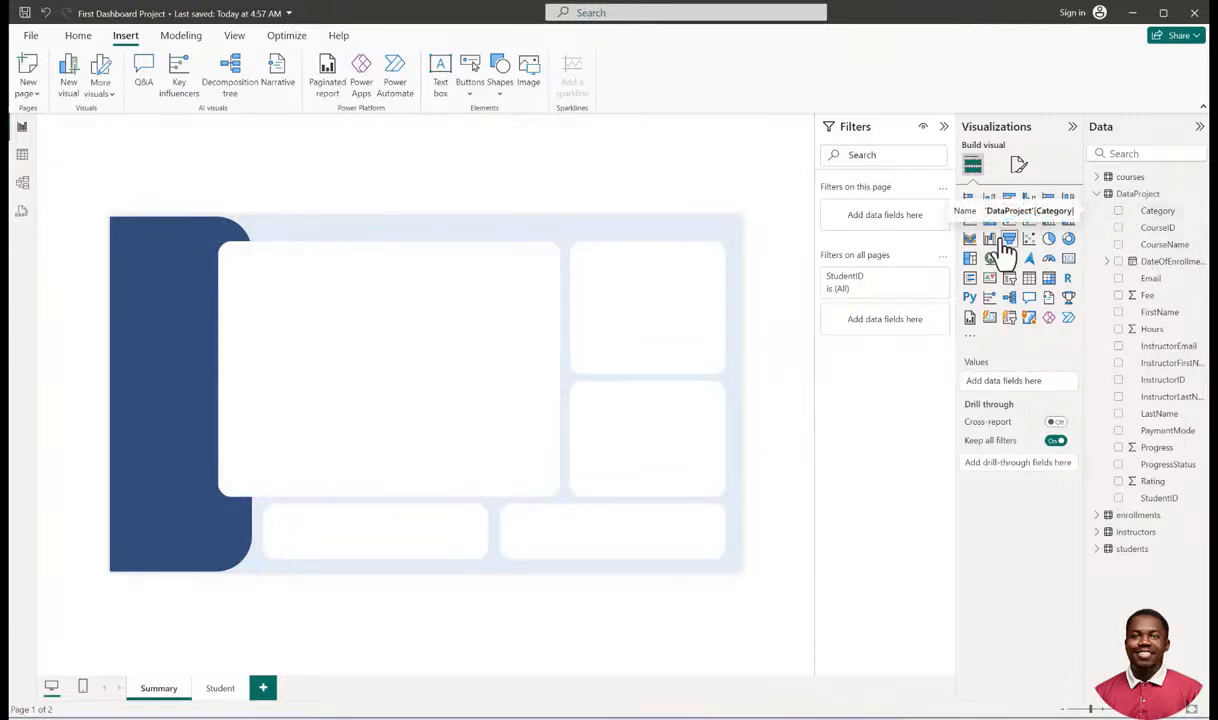
Insert a stacked bar chart on the large white card with Category on the Y-axis and count of StudentID on the X-axis.
{"action": "left_click", "coordinate": [969, 200]}
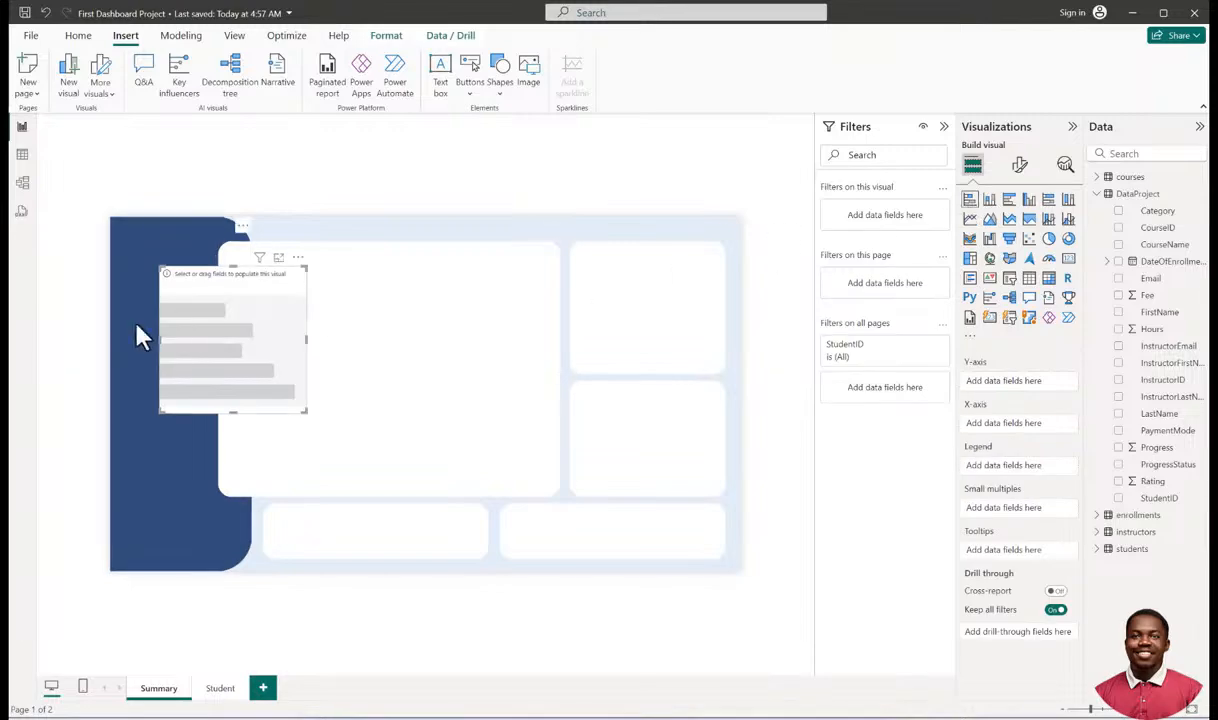
{"action": "left_click_drag", "start_coordinate": [180, 288], "coordinate": [260, 354]}
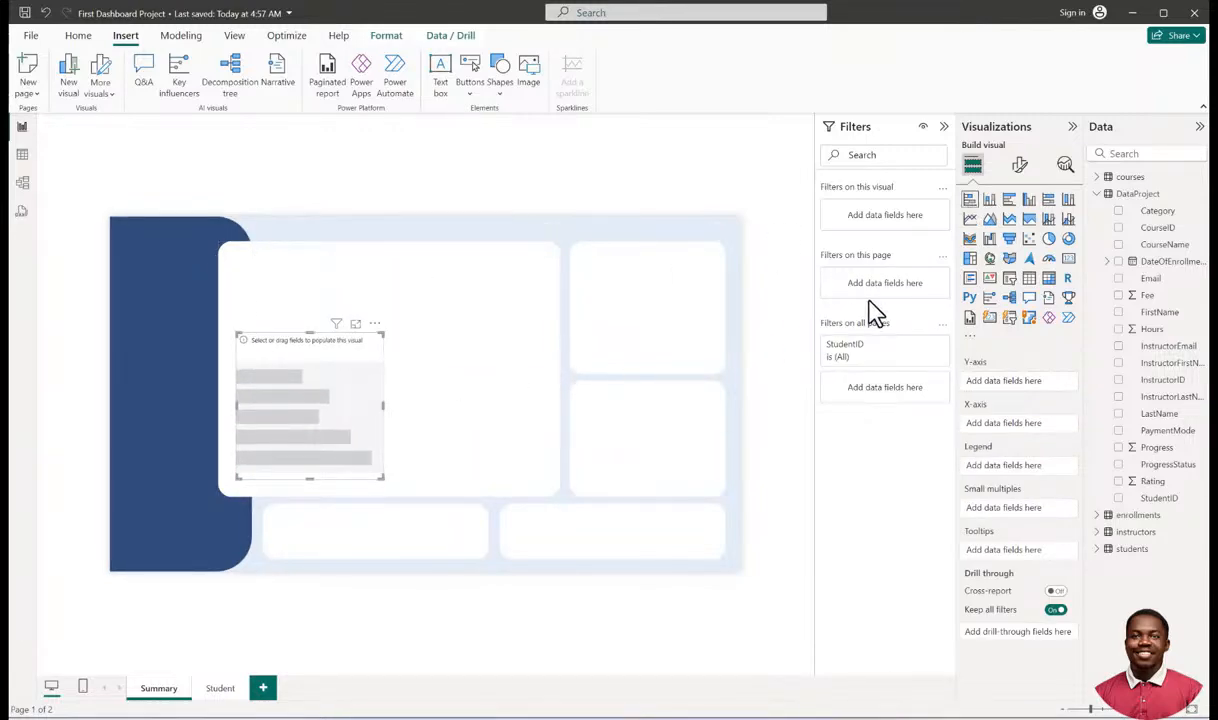
{"action": "left_click", "coordinate": [1119, 211]}
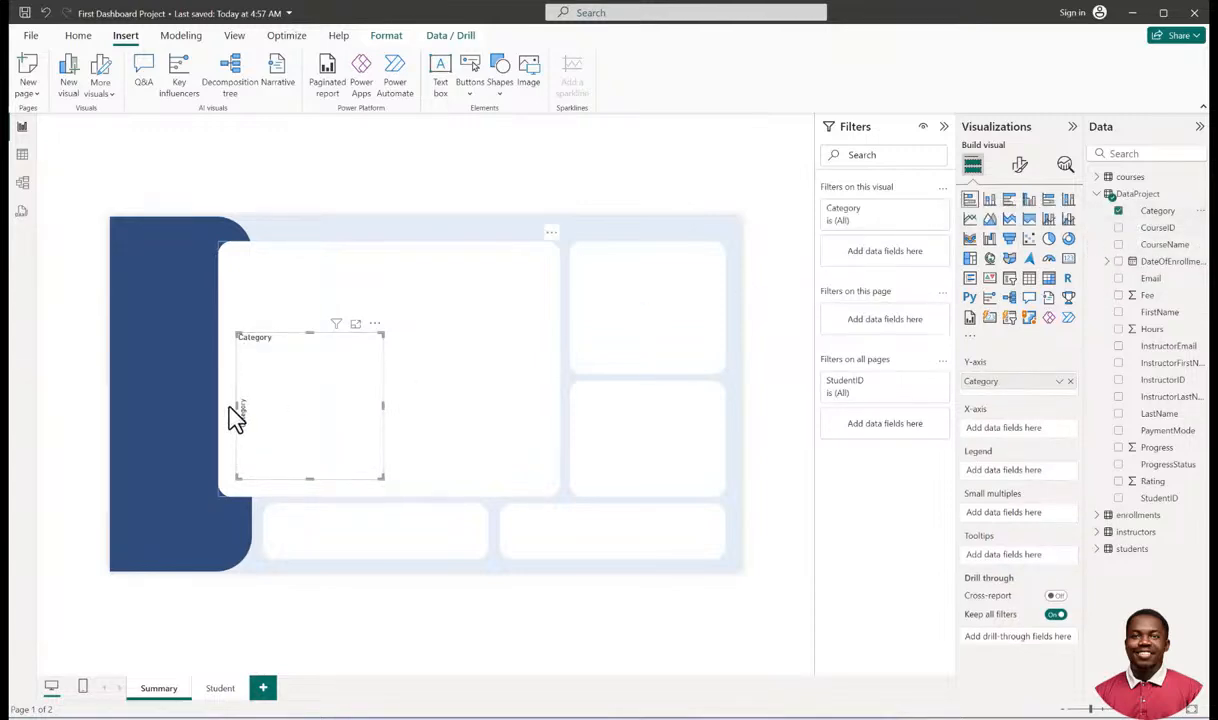
{"action": "left_click", "coordinate": [1119, 499]}
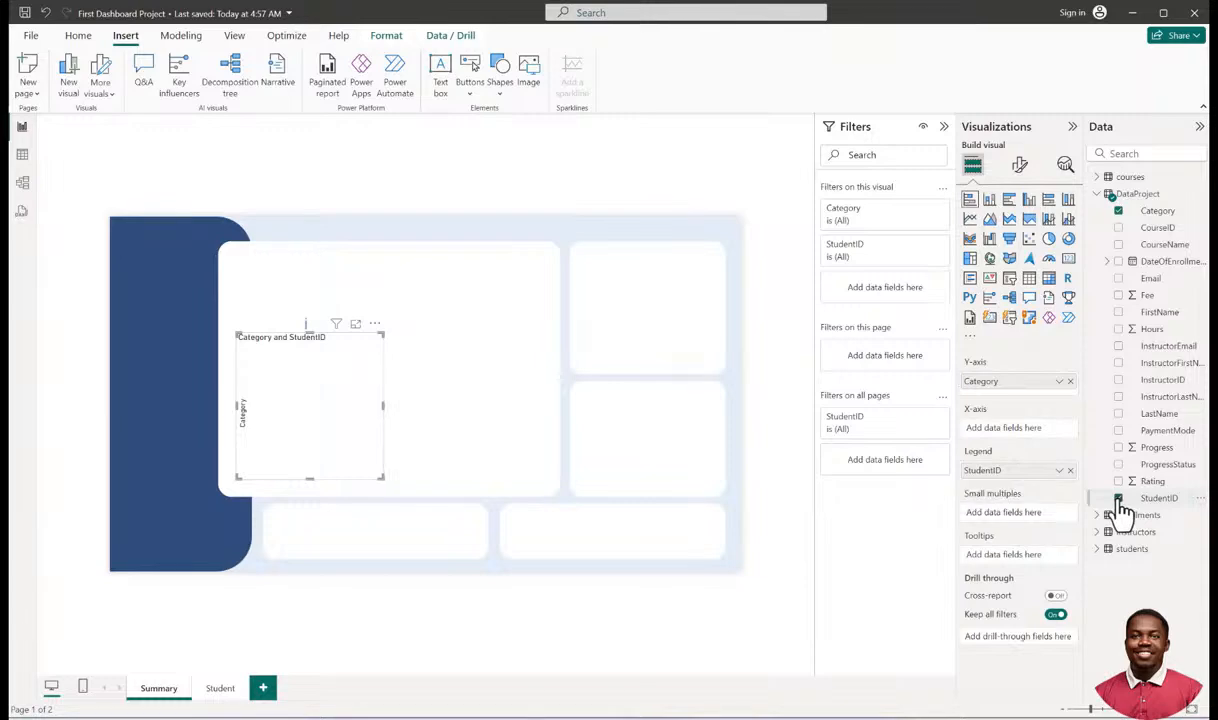
{"action": "left_click_drag", "start_coordinate": [1030, 470], "coordinate": [1027, 447]}
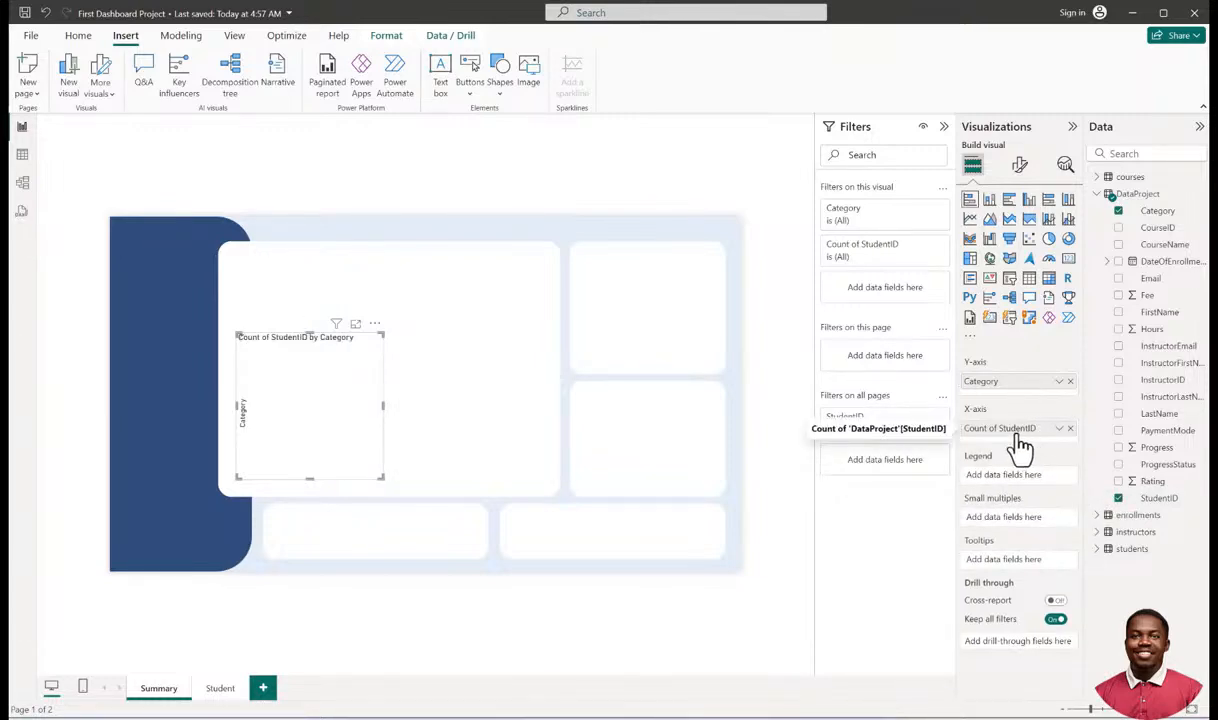
Widen the bar chart to nearly the large card's width and lower it toward the card's bottom edge.
{"action": "left_click_drag", "start_coordinate": [383, 407], "coordinate": [533, 417]}
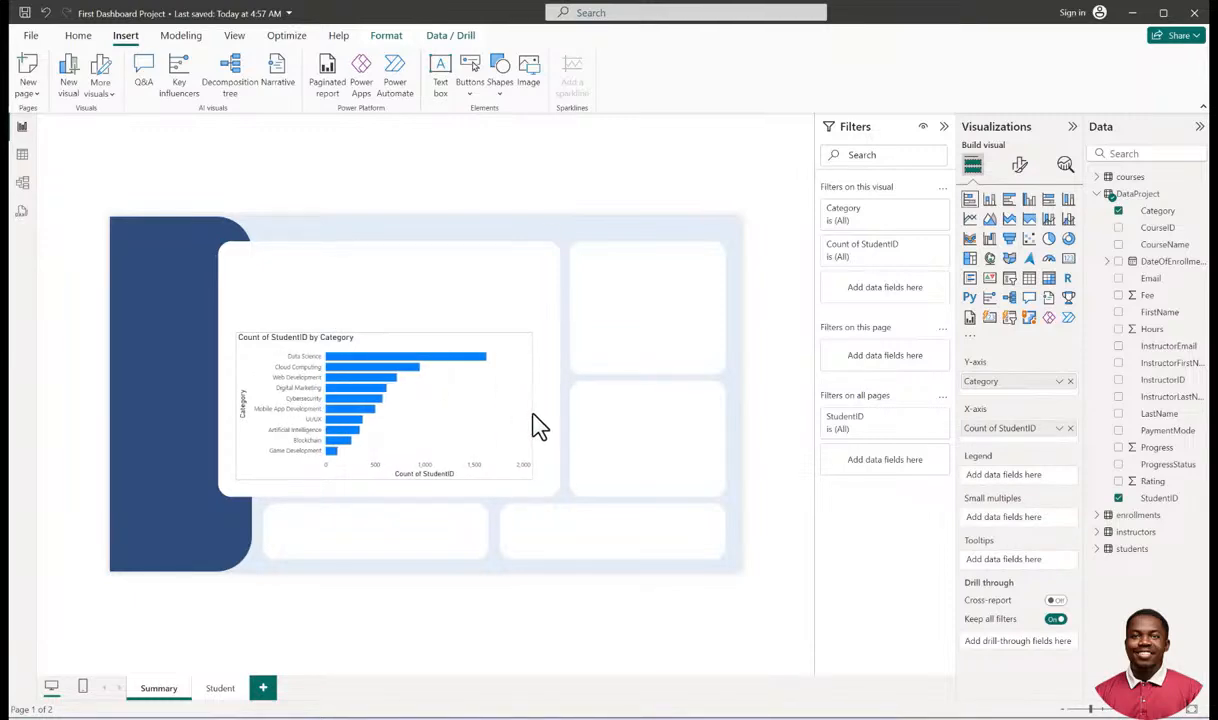
{"action": "left_click_drag", "start_coordinate": [410, 355], "coordinate": [402, 364]}
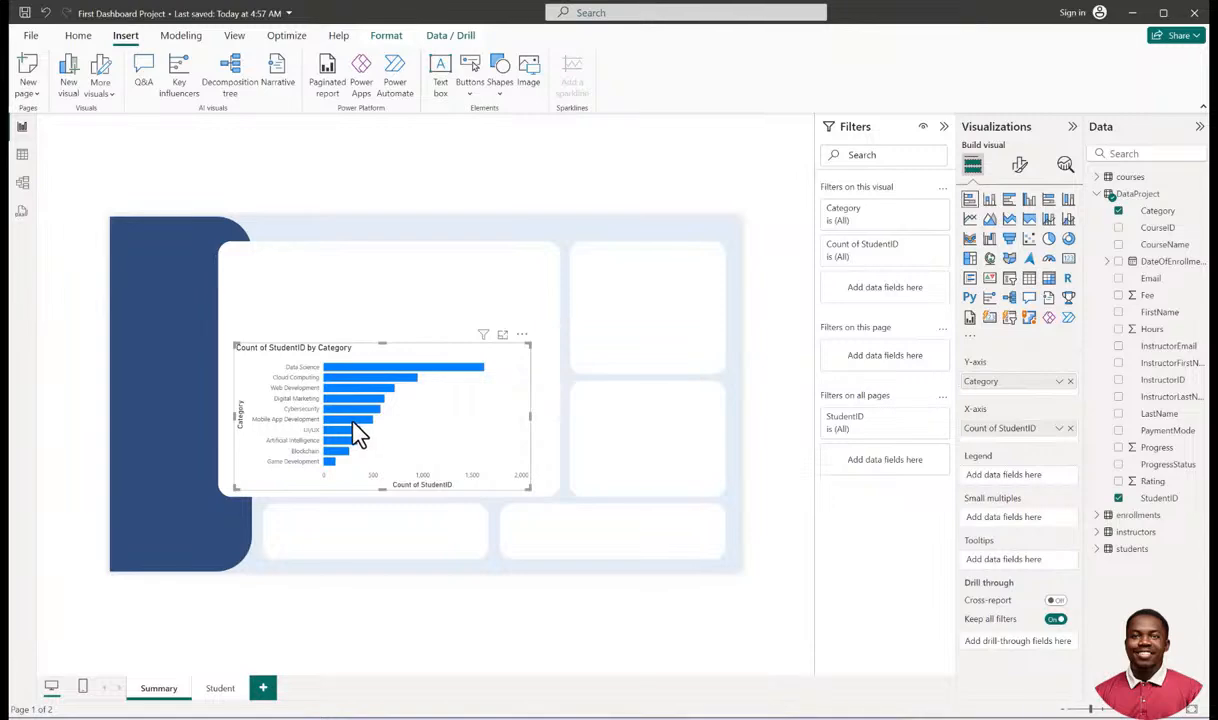
{"action": "mouse_move", "coordinate": [358, 432]}
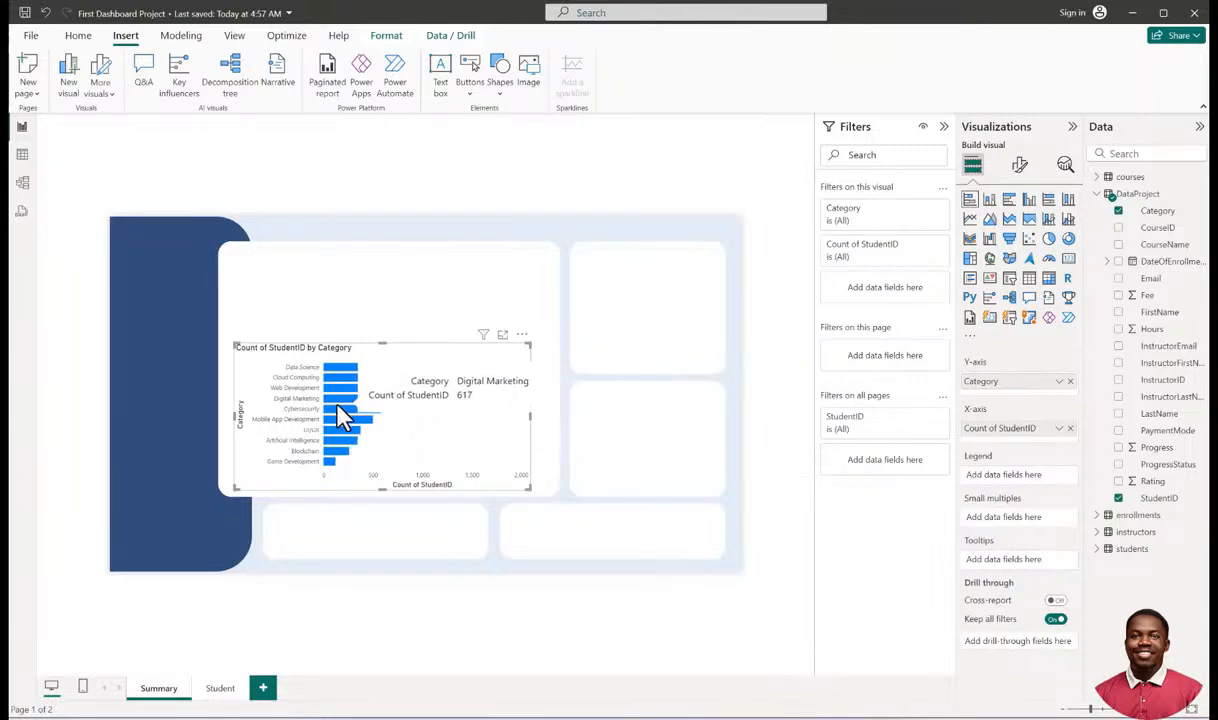
{"action": "mouse_move", "coordinate": [352, 392]}
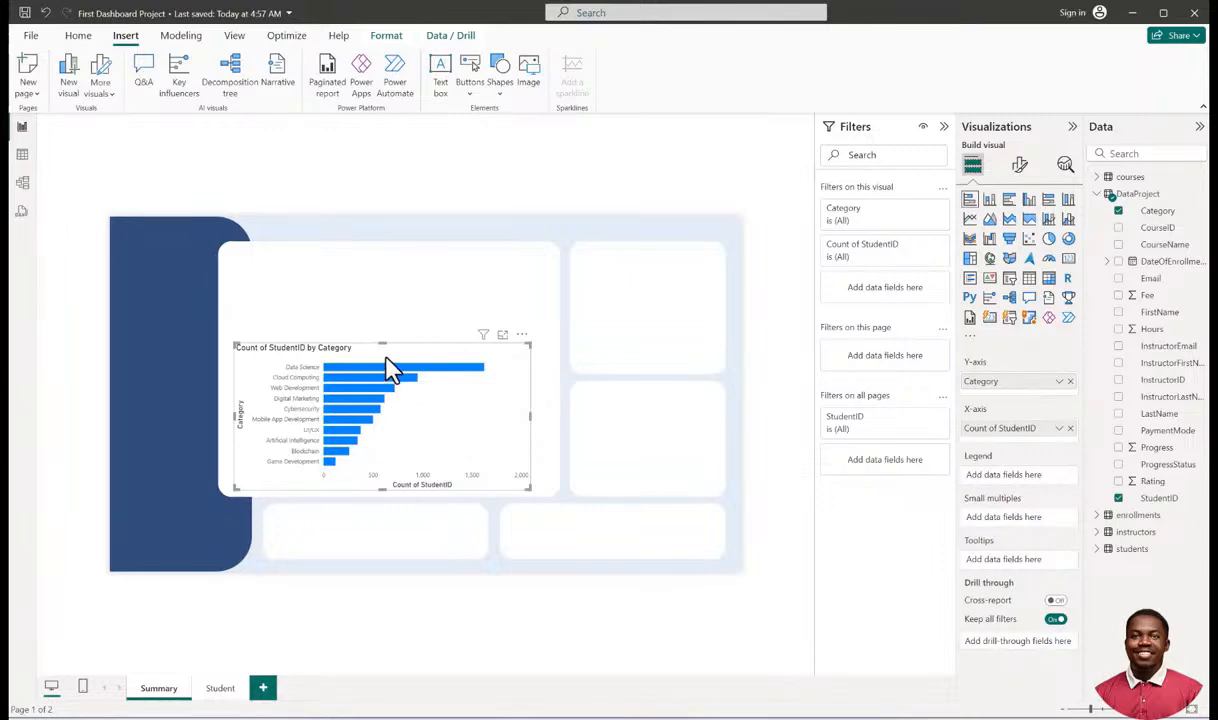
Turn off the Y-axis and X-axis titles of the bar chart.
{"action": "left_click", "coordinate": [1021, 166]}
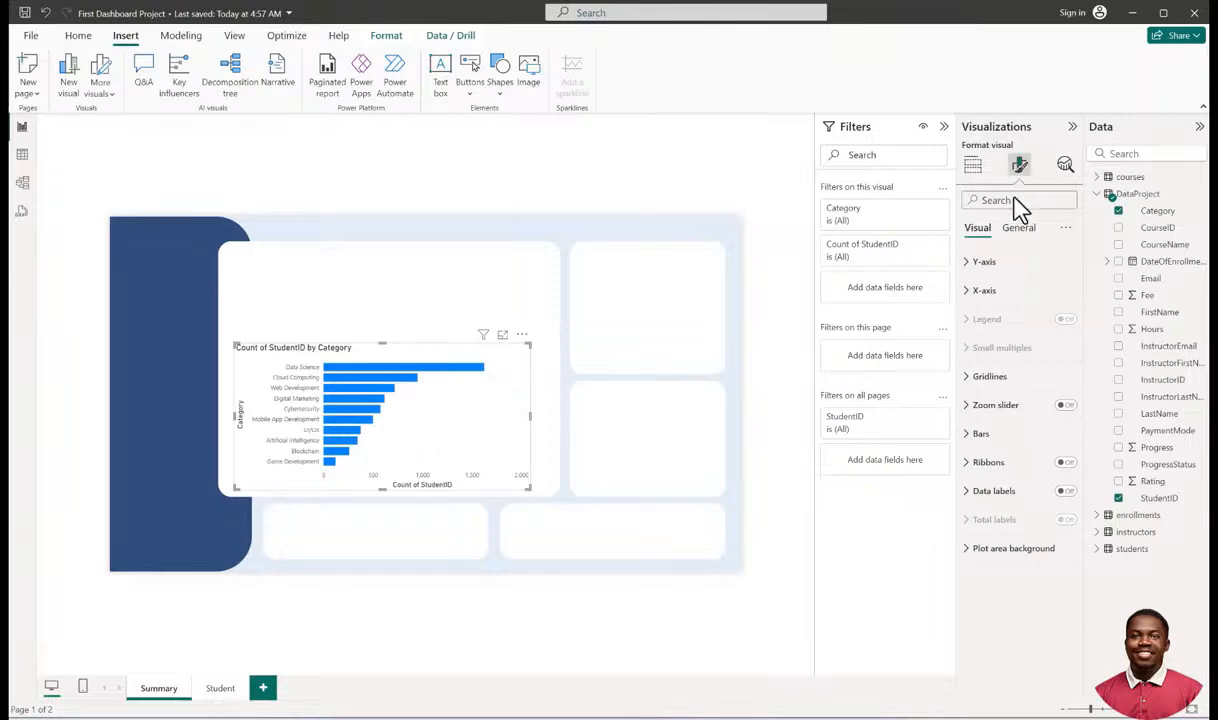
{"action": "left_click", "coordinate": [969, 271]}
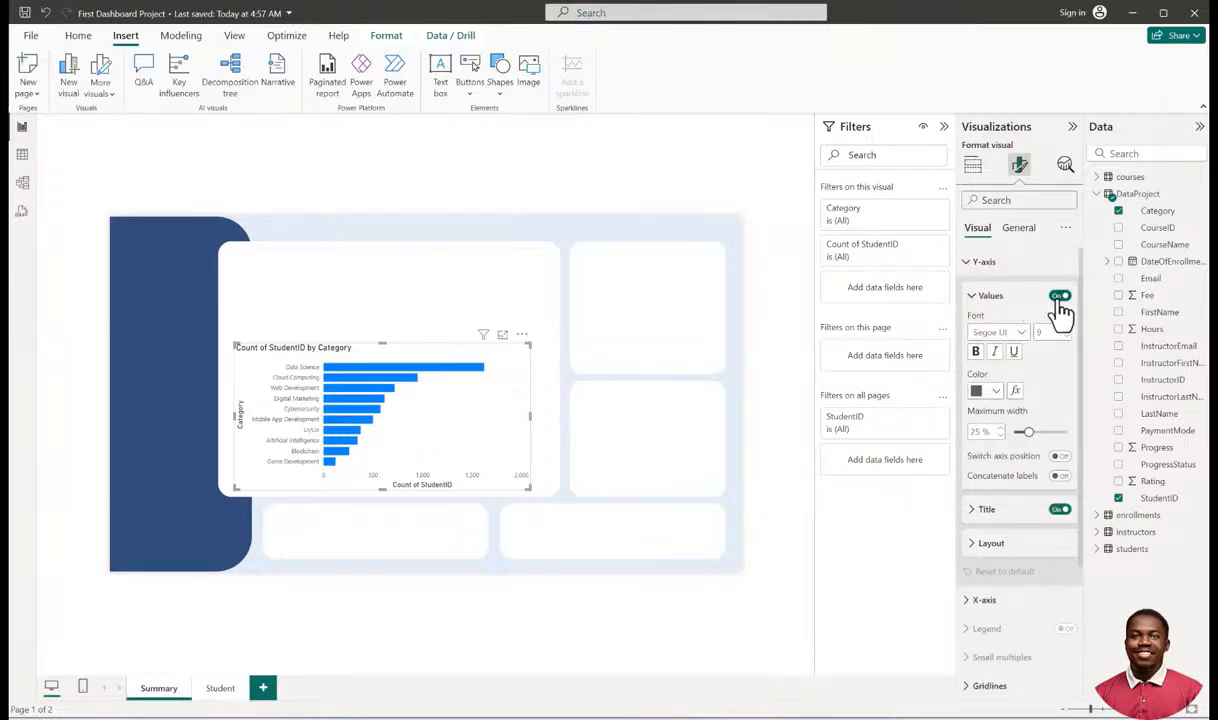
{"action": "left_click", "coordinate": [1059, 510]}
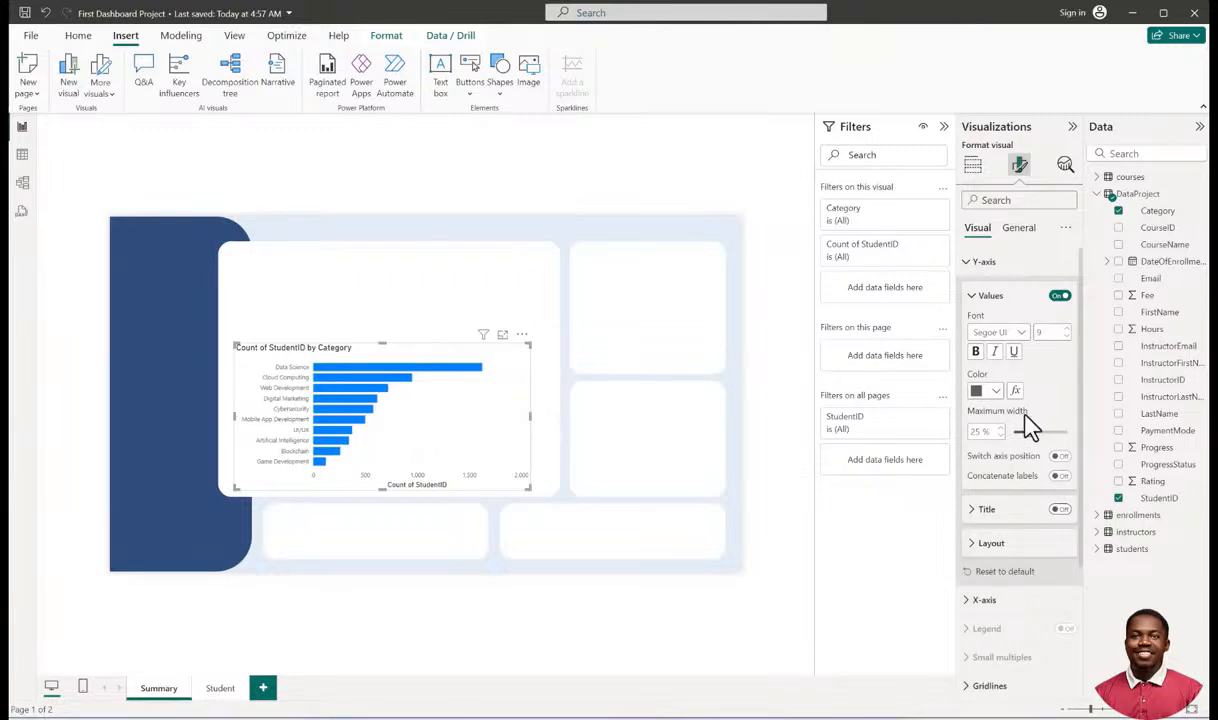
{"action": "left_click", "coordinate": [978, 298]}
{"action": "left_click", "coordinate": [973, 264]}
{"action": "left_click", "coordinate": [976, 300]}
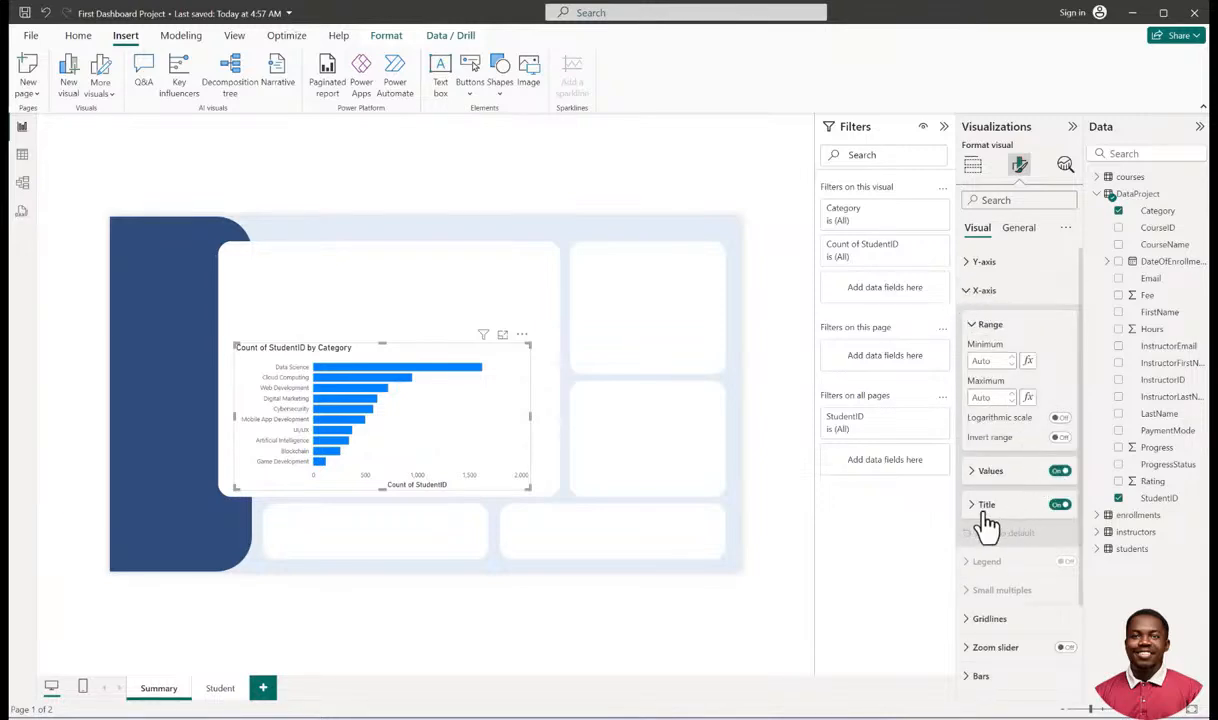
{"action": "left_click", "coordinate": [1062, 507]}
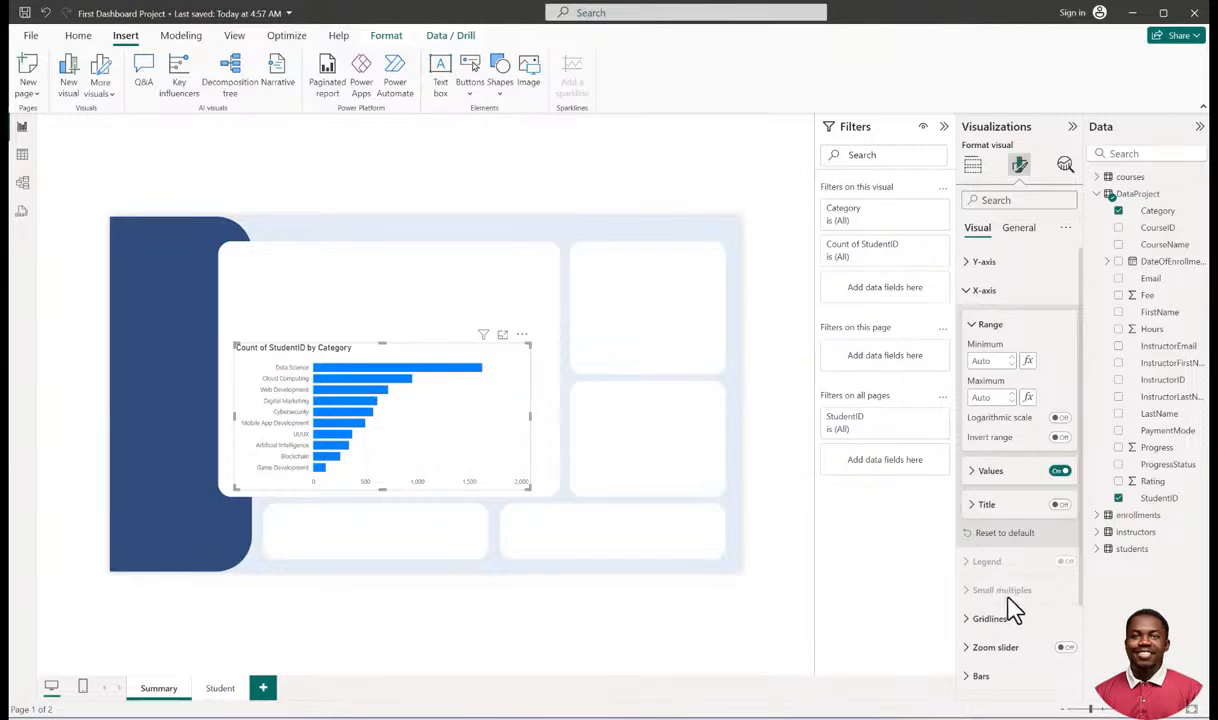
Turn on data labels for the bar chart and set their position to Outside end.
{"action": "scroll", "coordinate": [1018, 530], "scroll_direction": "down", "scroll_amount": 2}
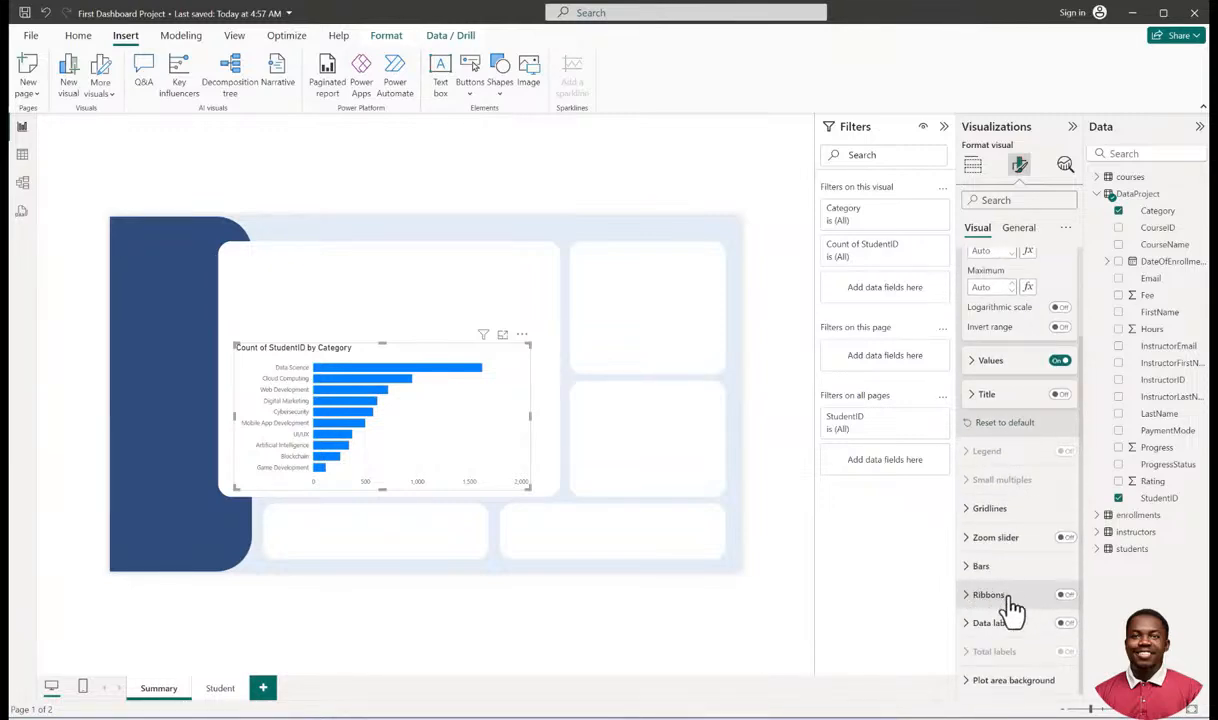
{"action": "left_click", "coordinate": [1065, 624]}
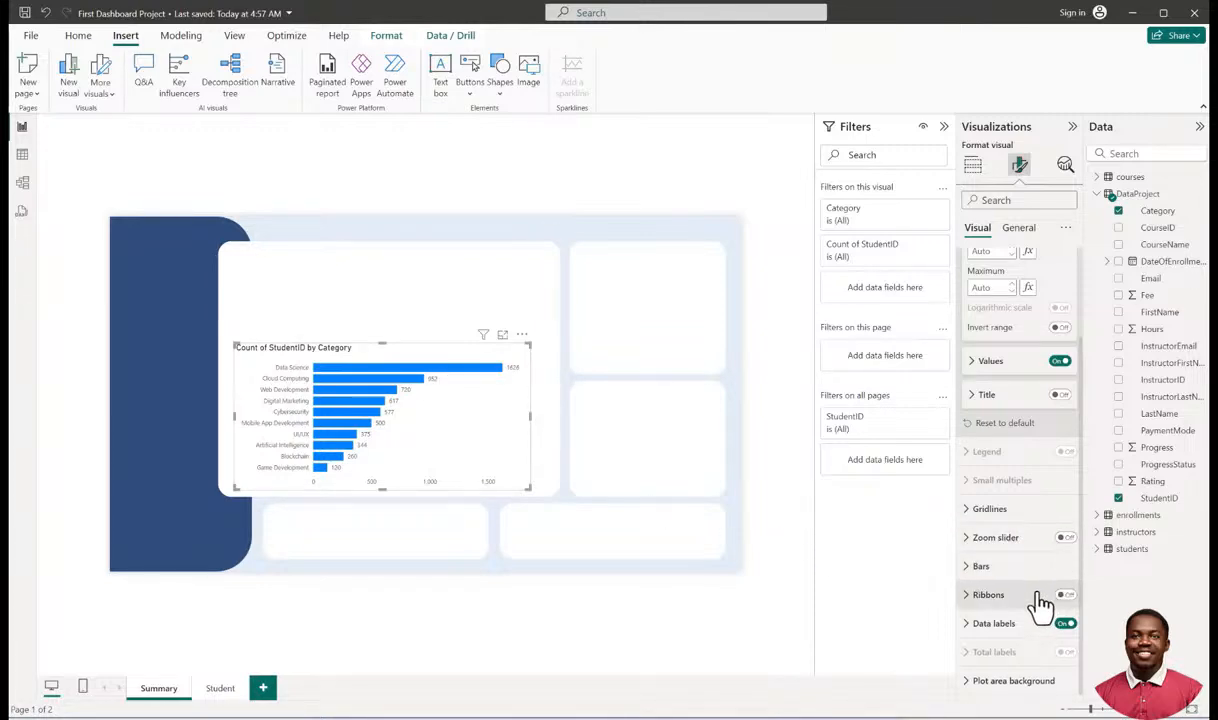
{"action": "left_click", "coordinate": [988, 625]}
{"action": "scroll", "coordinate": [1000, 610], "scroll_direction": "down", "scroll_amount": 3}
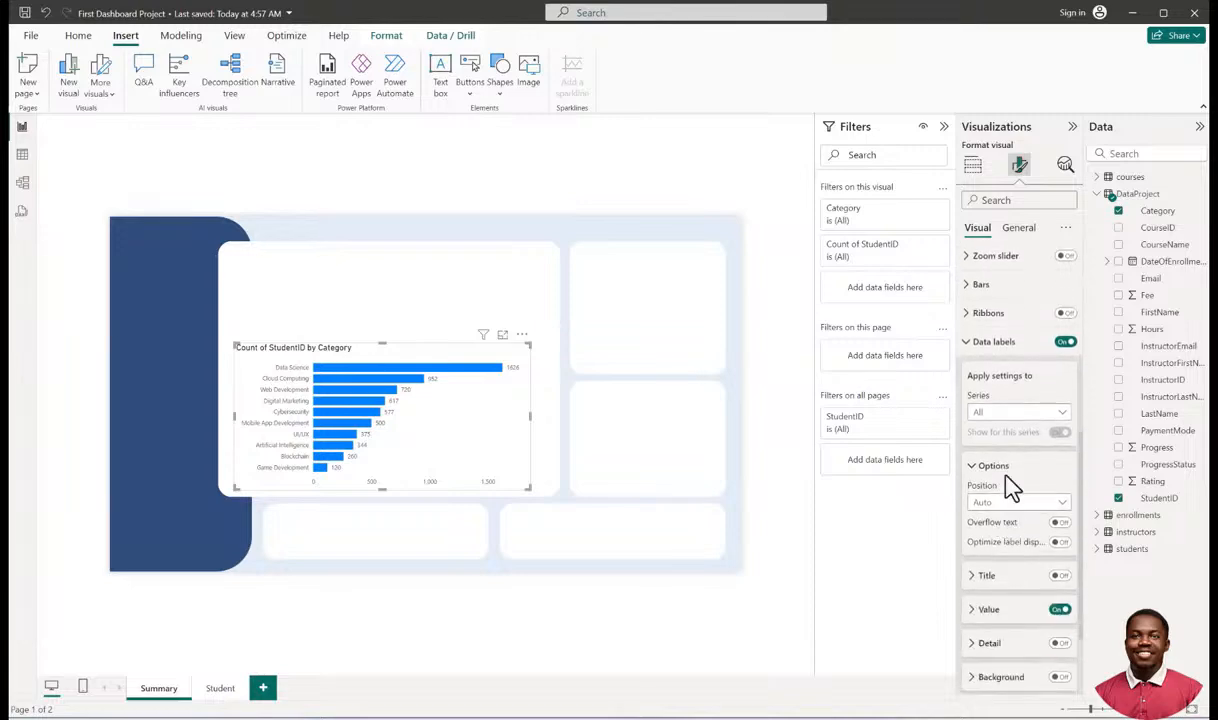
{"action": "left_click", "coordinate": [1000, 418]}
{"action": "left_click", "coordinate": [1000, 426]}
{"action": "left_click", "coordinate": [1008, 506]}
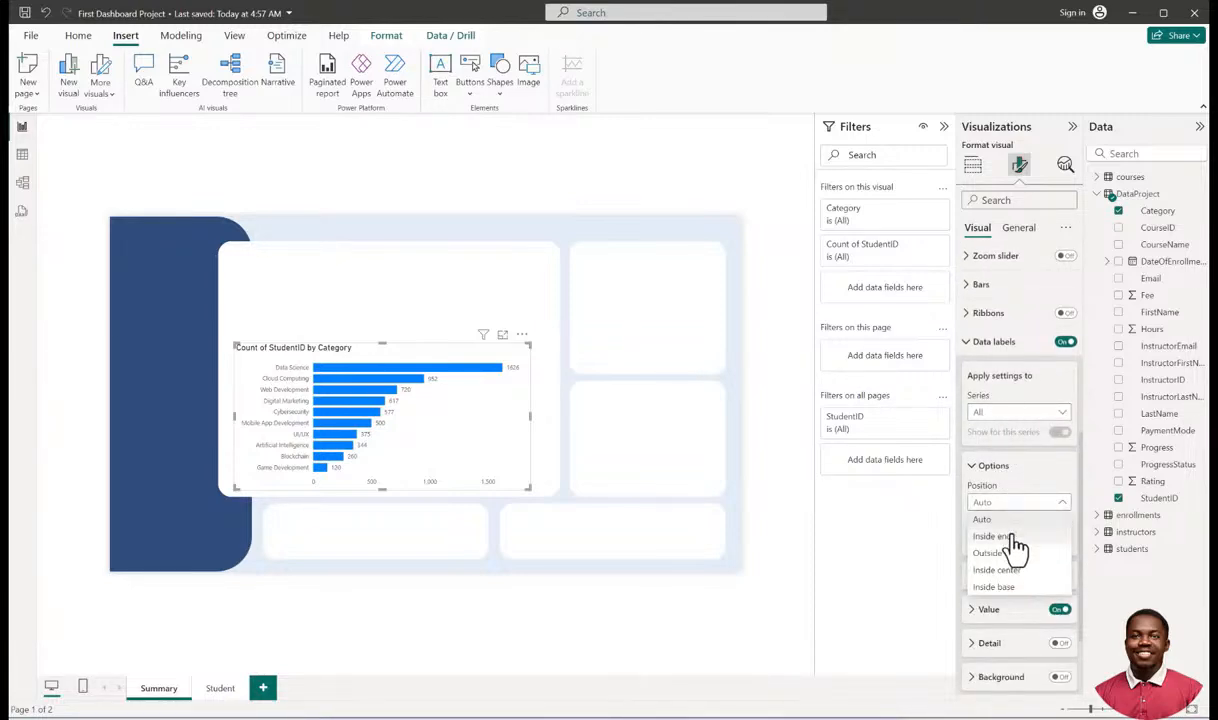
{"action": "left_click", "coordinate": [1008, 558]}
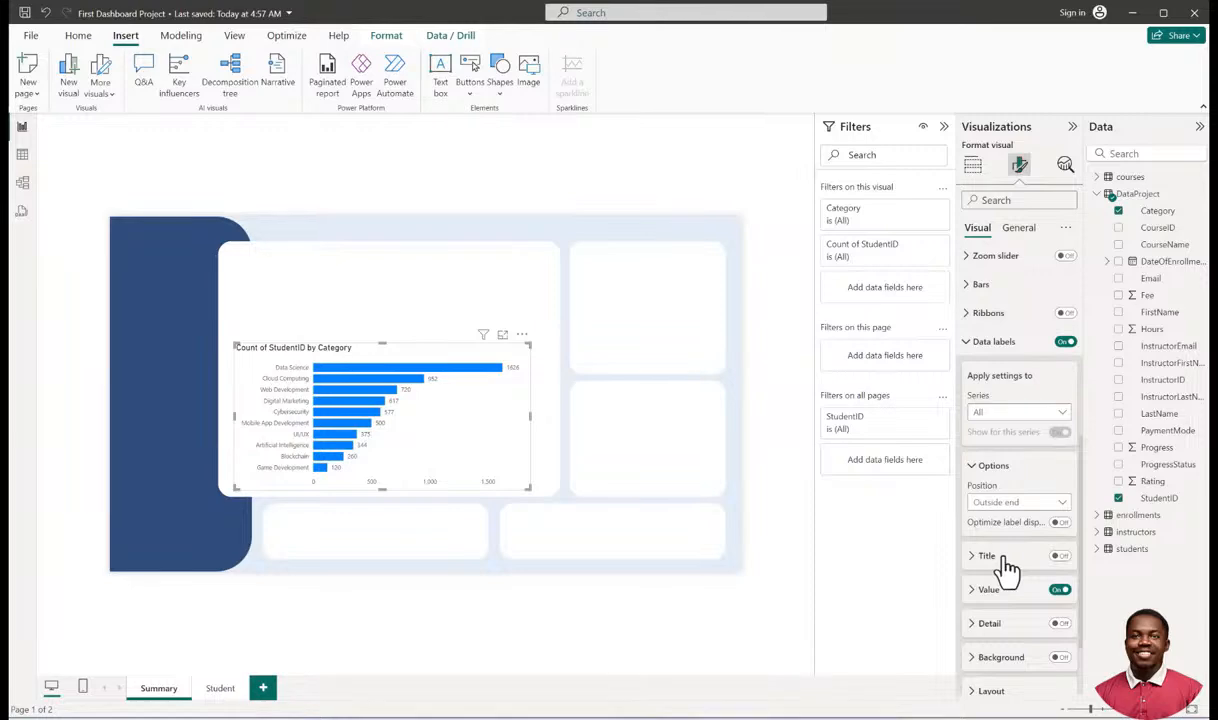
{"action": "scroll", "coordinate": [990, 485], "scroll_direction": "up", "scroll_amount": 2}
{"action": "left_click", "coordinate": [976, 482]}
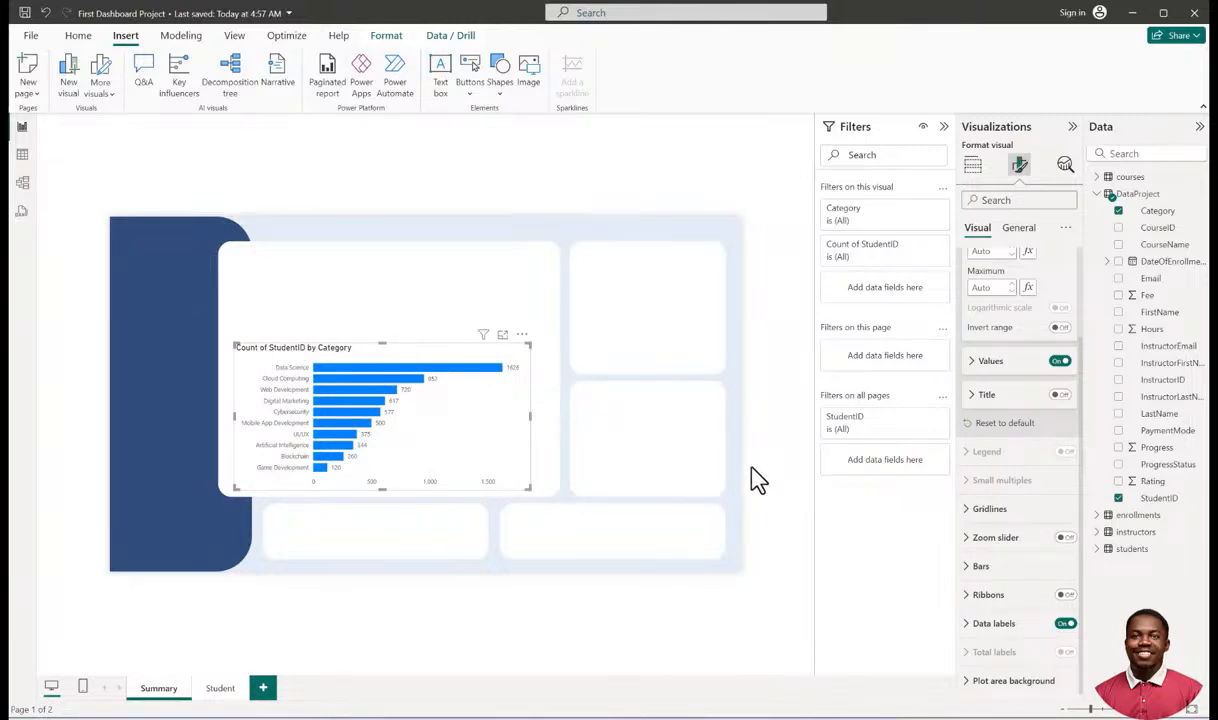
Set the bar chart's title text to "Filter by Category".
{"action": "left_click", "coordinate": [972, 396]}
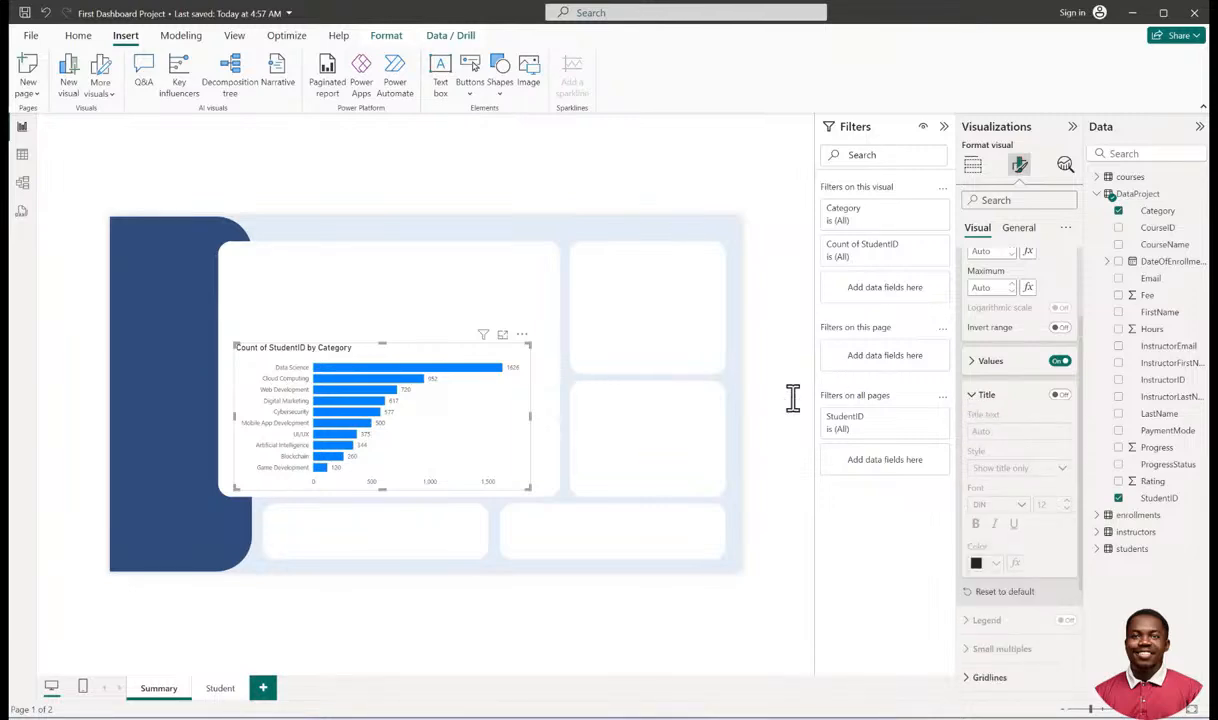
{"action": "left_click", "coordinate": [1016, 229]}
{"action": "left_click", "coordinate": [972, 300]}
{"action": "left_click", "coordinate": [1008, 362]}
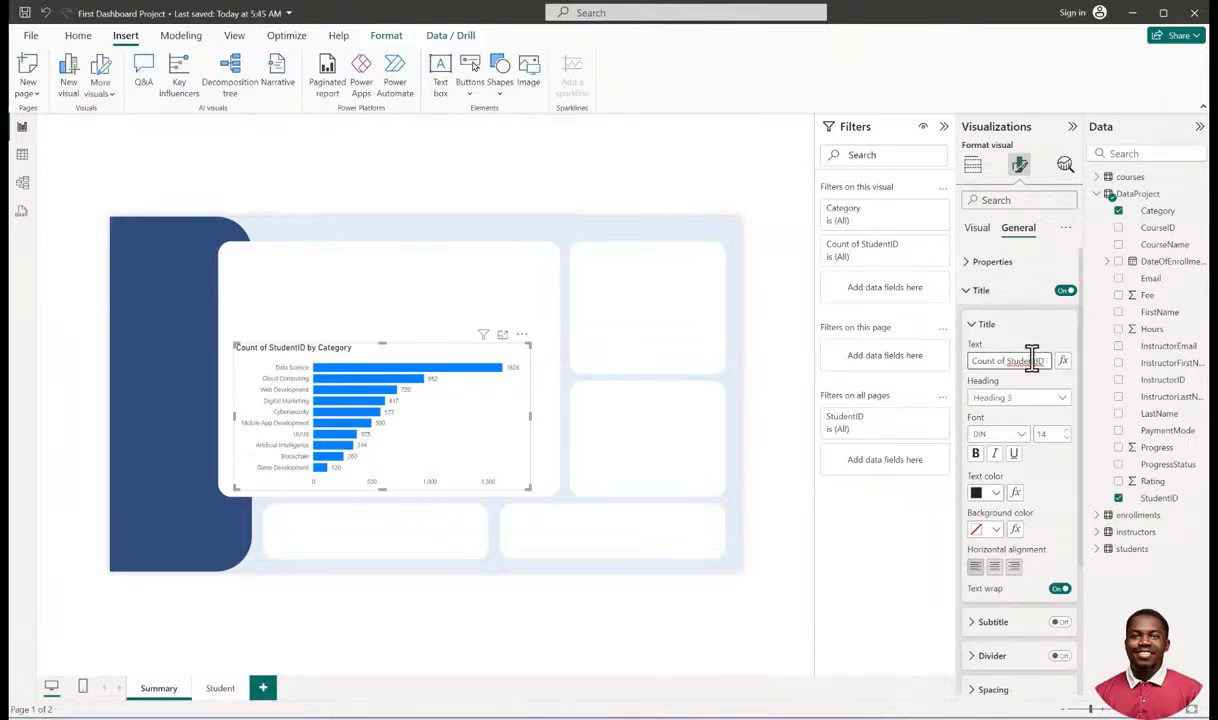
{"action": "key", "text": "ctrl+a"}
{"action": "type", "text": "Filte"}
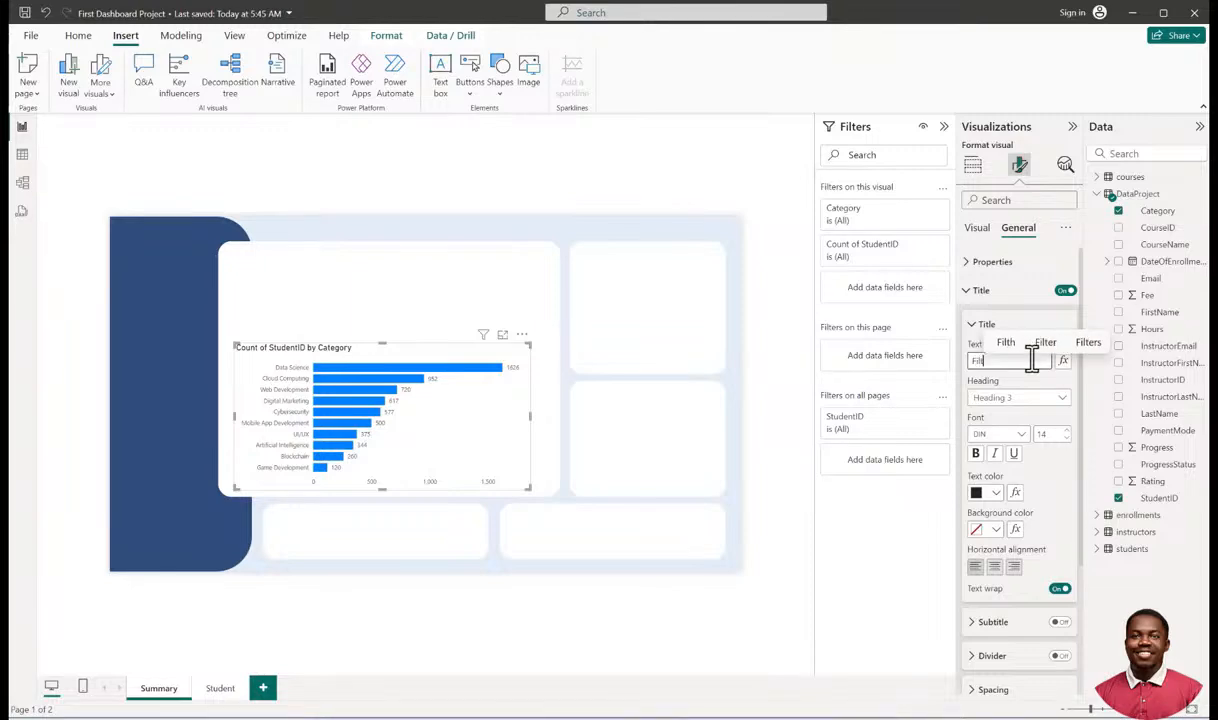
{"action": "type", "text": "r"}
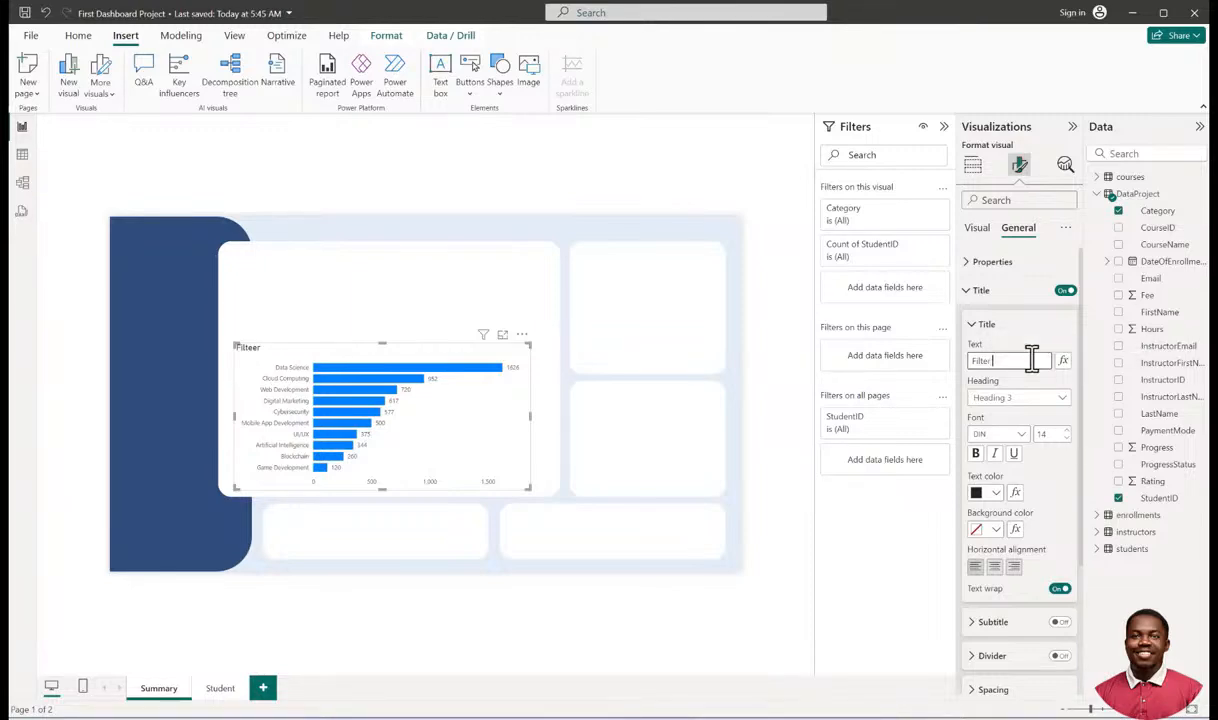
{"action": "type", "text": " by Categori"}
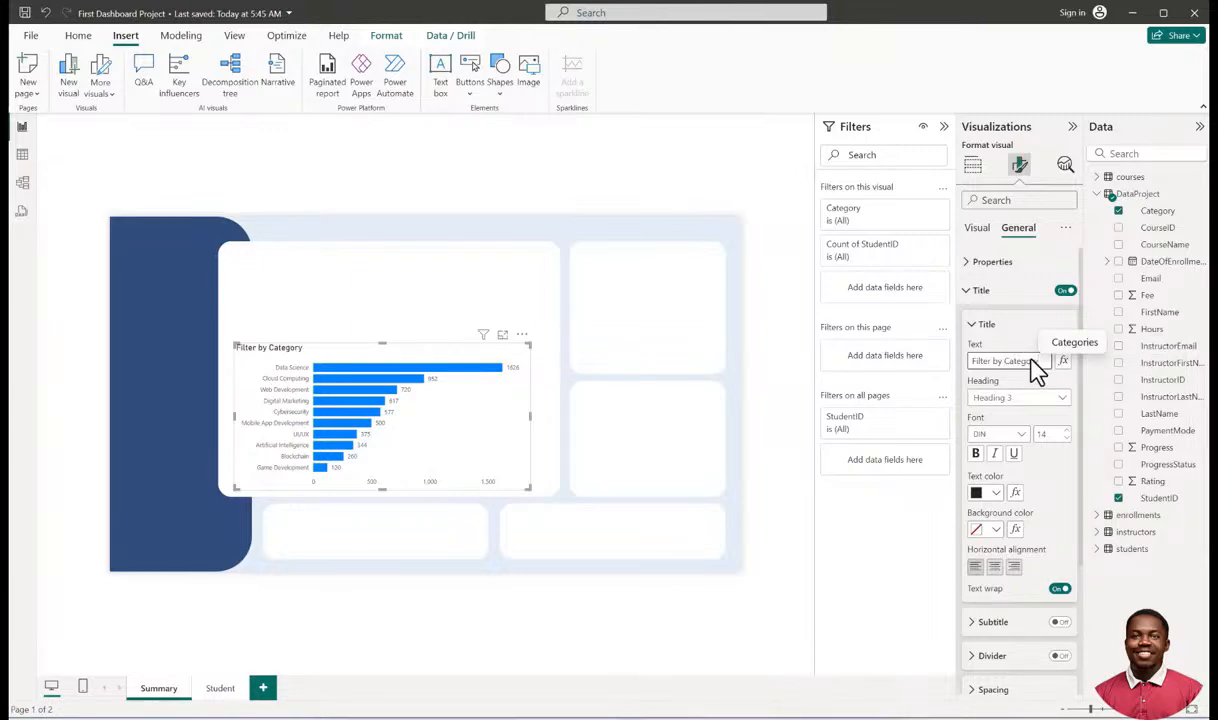
Change the bar chart's title to "Number of students in each category" and center it horizontally.
{"action": "triple_click", "coordinate": [1033, 362]}
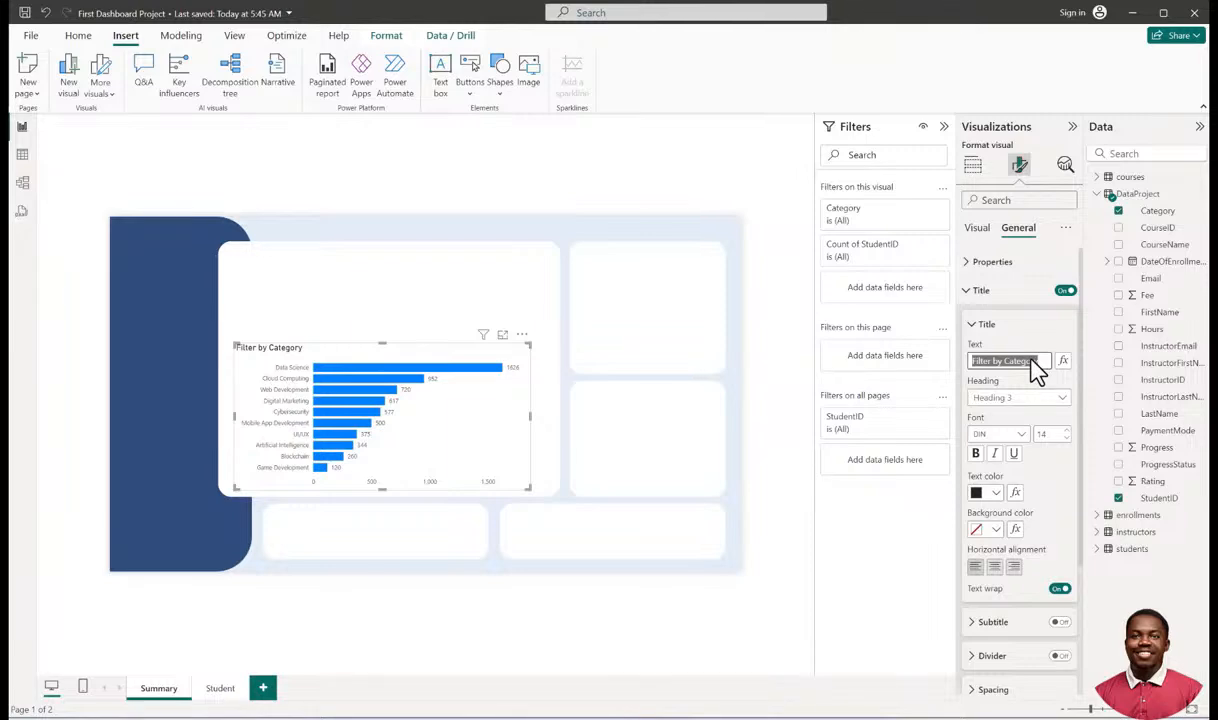
{"action": "type", "text": "Number"}
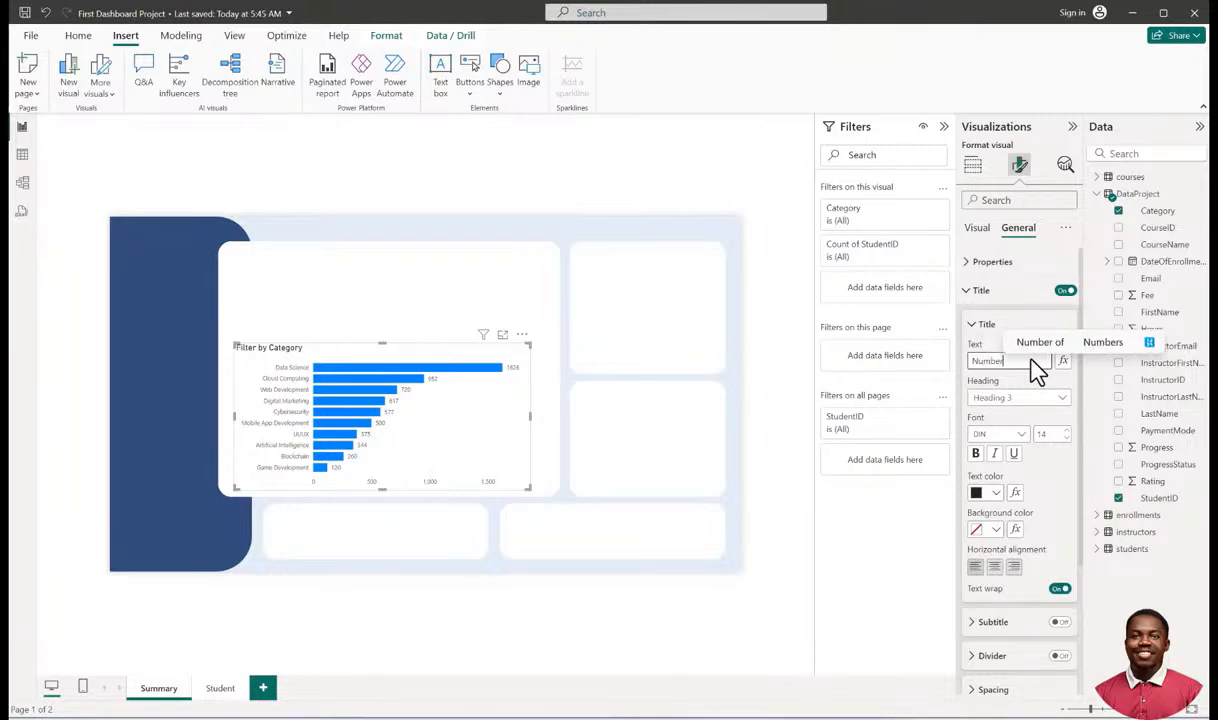
{"action": "type", "text": " of students in "}
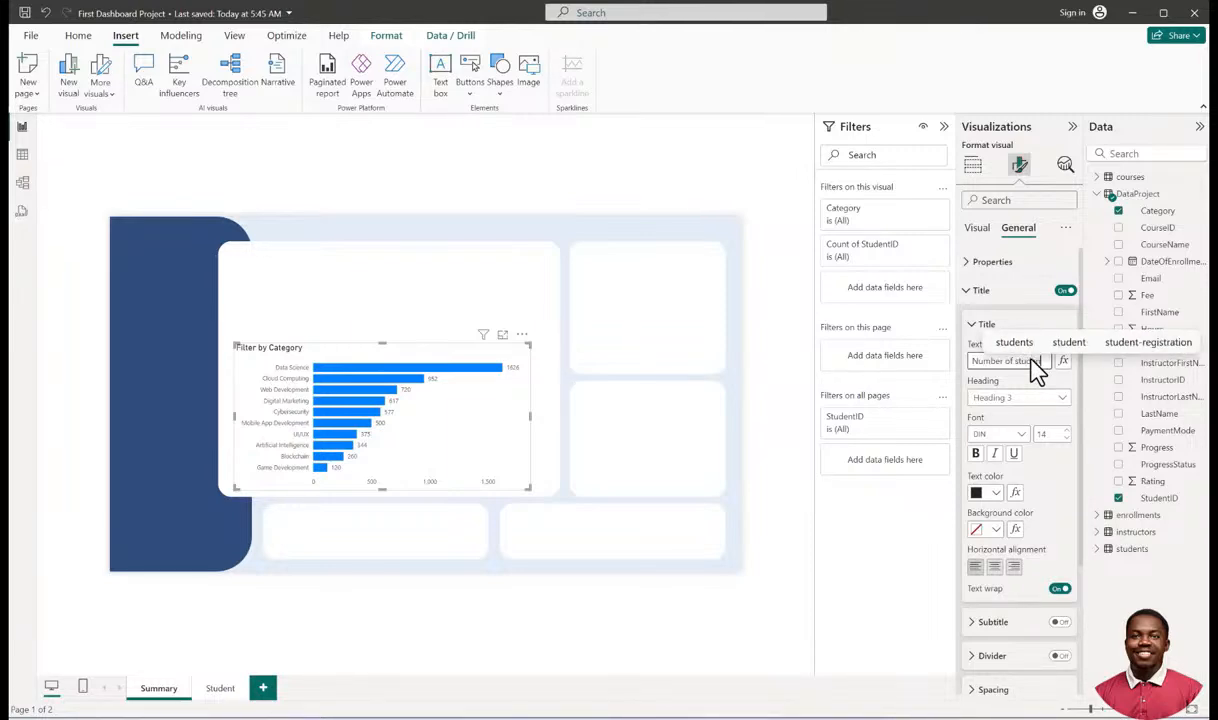
{"action": "type", "text": "ea"}
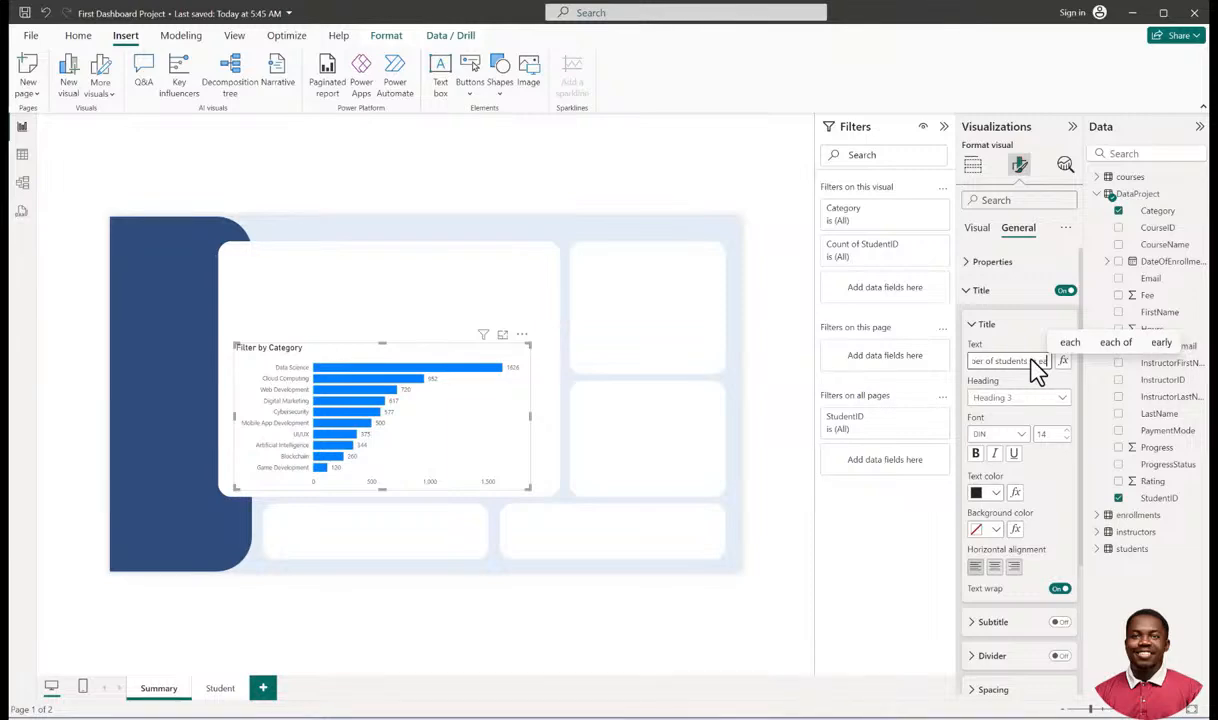
{"action": "type", "text": "ch categ"}
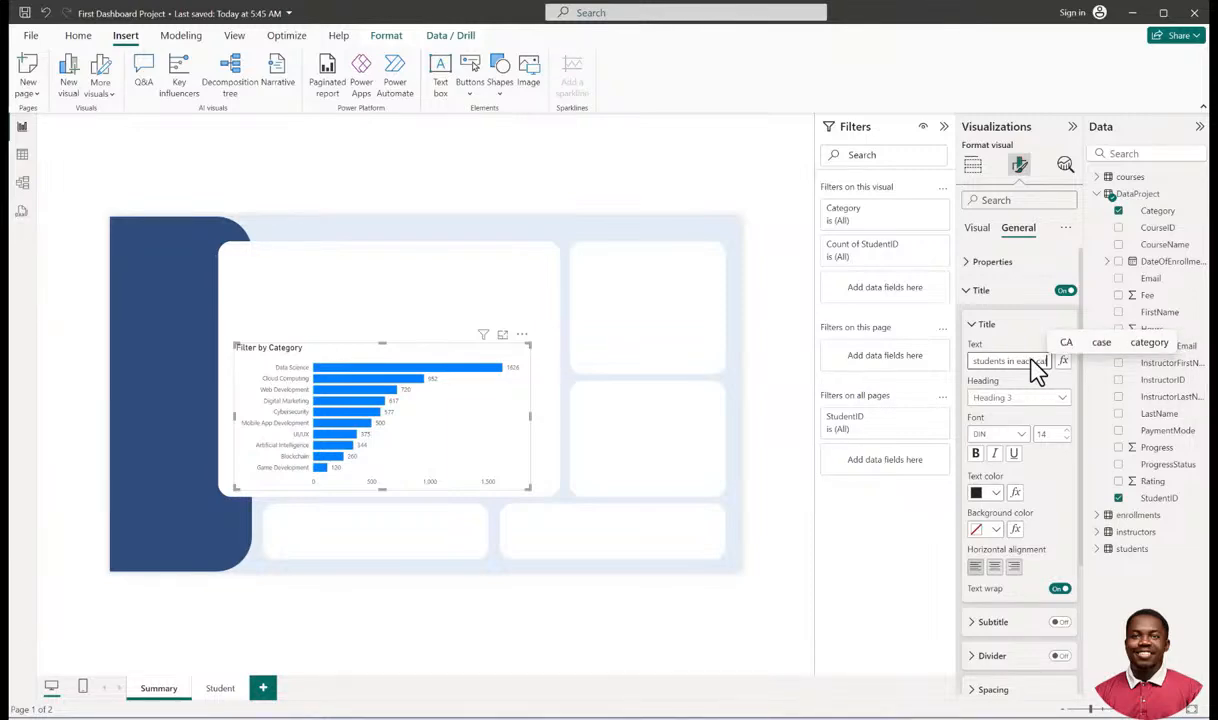
{"action": "type", "text": "ory"}
{"action": "left_click", "coordinate": [994, 567]}
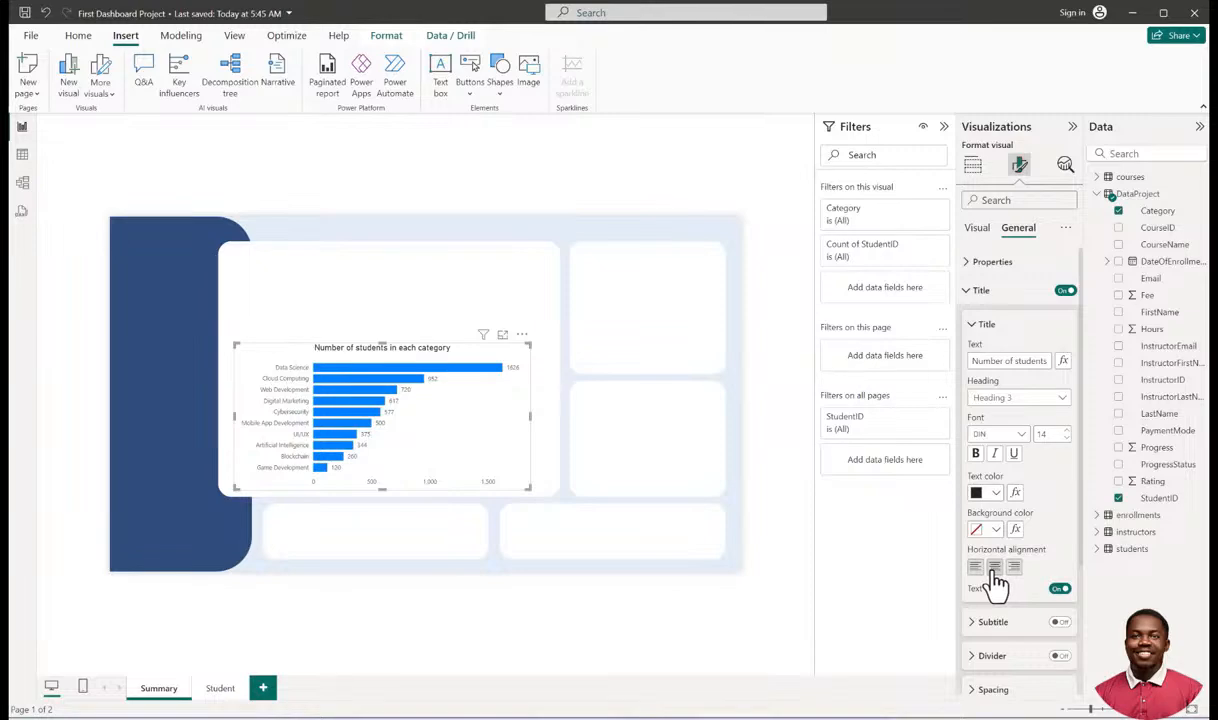
{"action": "left_click", "coordinate": [773, 468]}
Recolor all bars of the category chart with the recent dark blue that matches the side panel.
{"action": "left_click", "coordinate": [395, 367]}
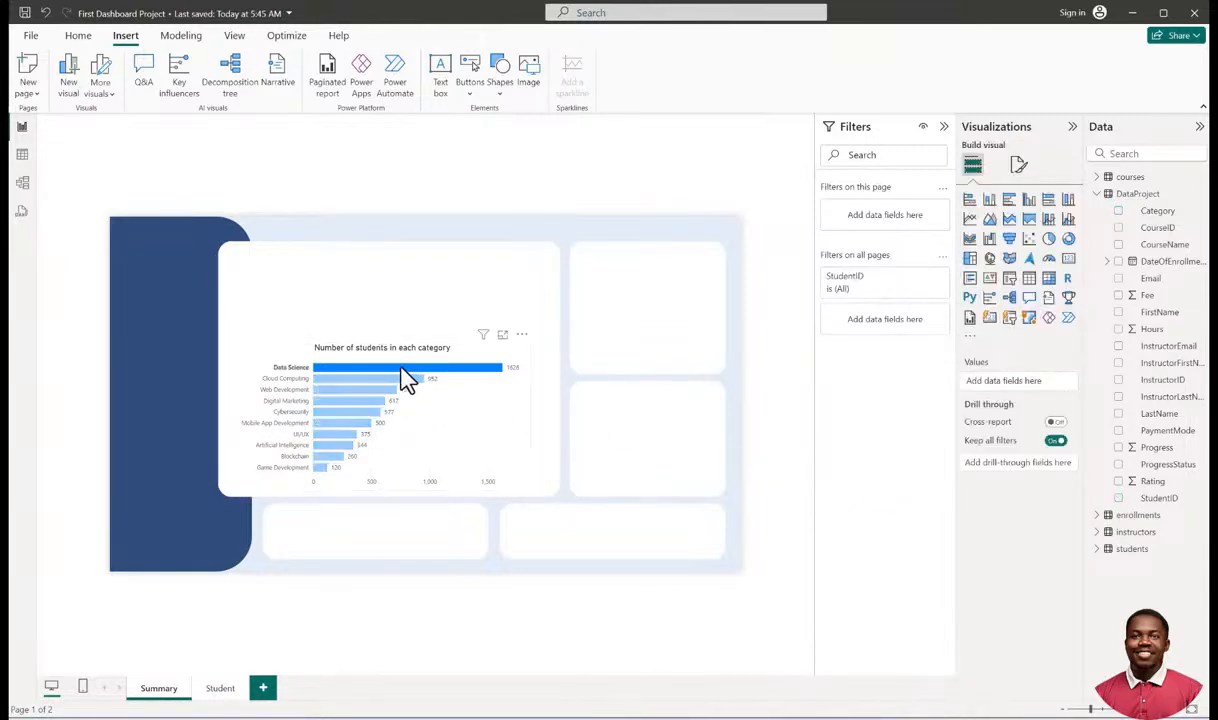
{"action": "left_click", "coordinate": [310, 365]}
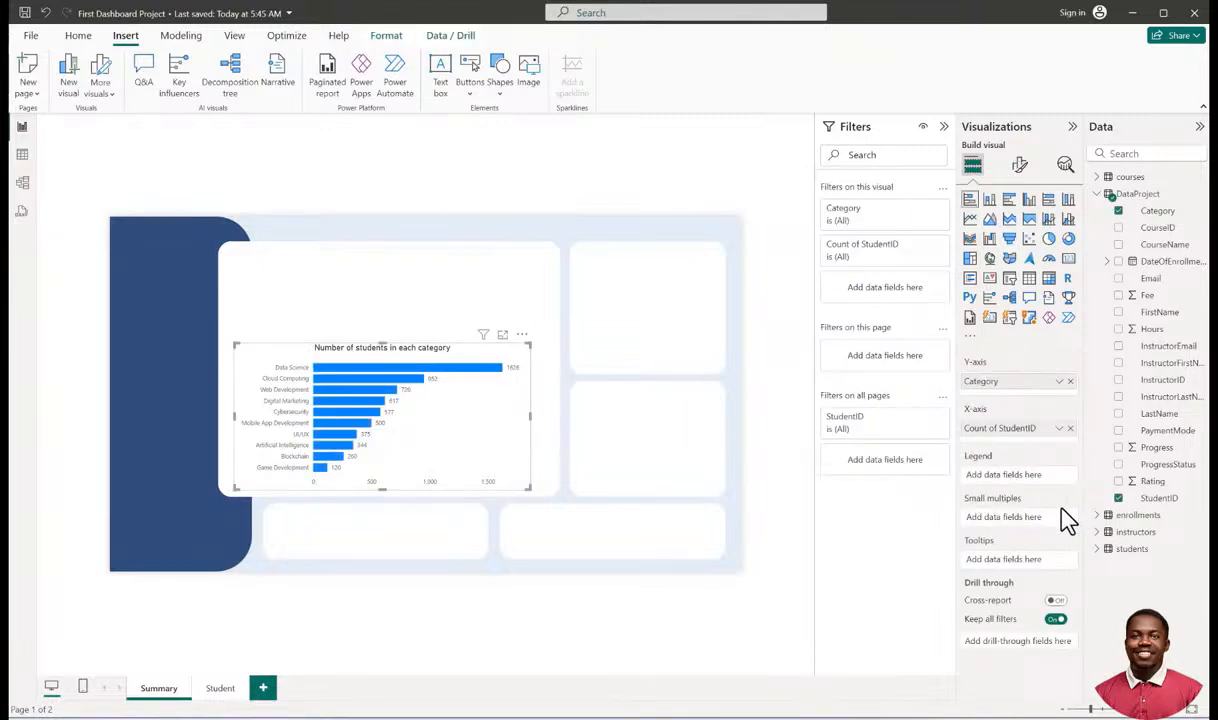
{"action": "left_click", "coordinate": [1019, 165]}
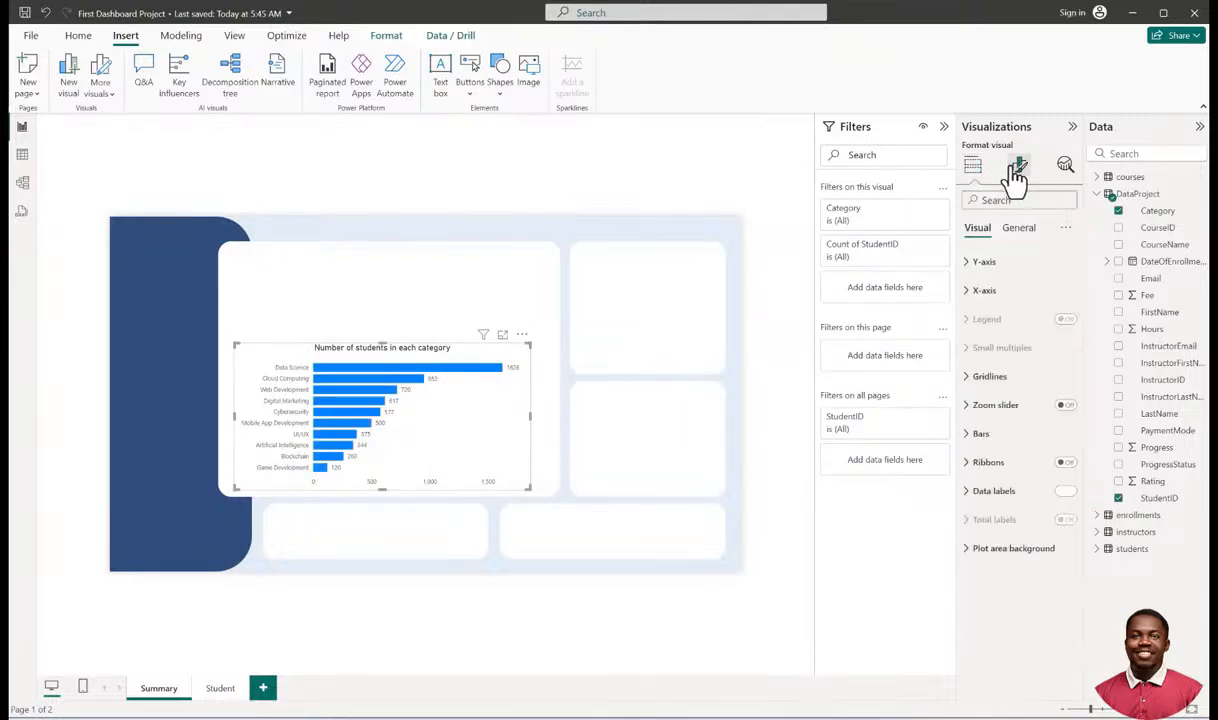
{"action": "left_click", "coordinate": [978, 436]}
{"action": "scroll", "coordinate": [983, 470], "scroll_direction": "down", "scroll_amount": 1}
{"action": "left_click", "coordinate": [995, 503]}
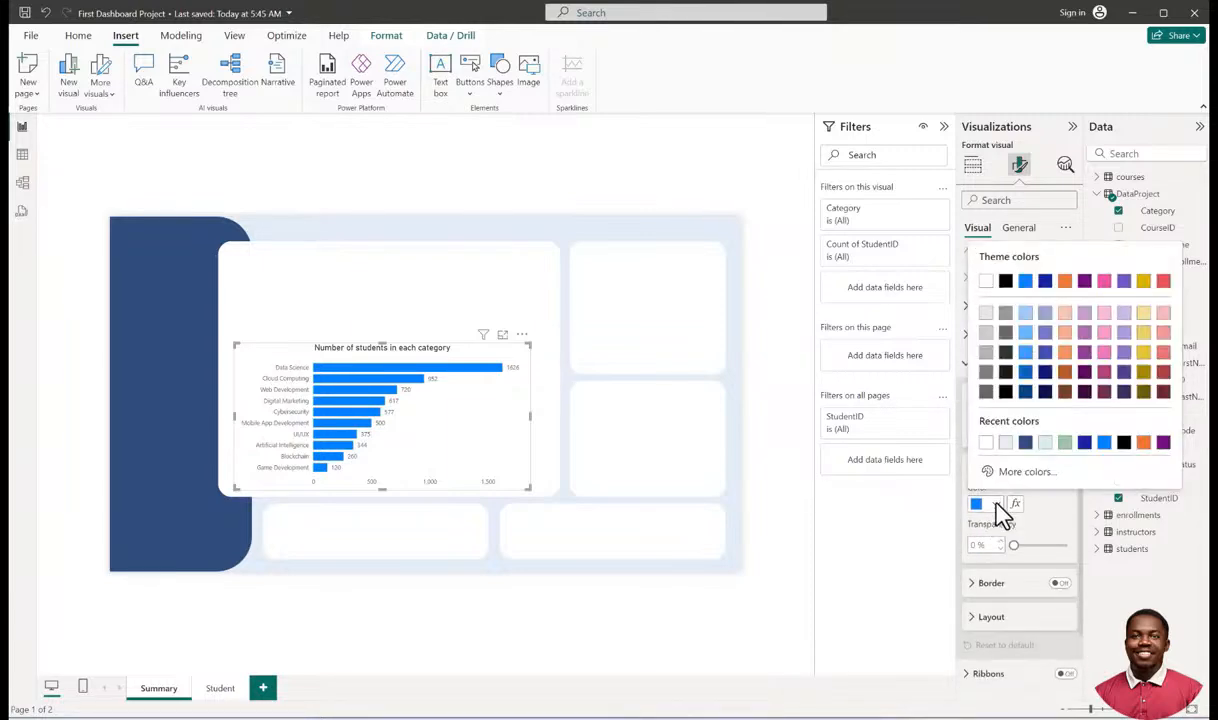
{"action": "left_click", "coordinate": [1025, 446]}
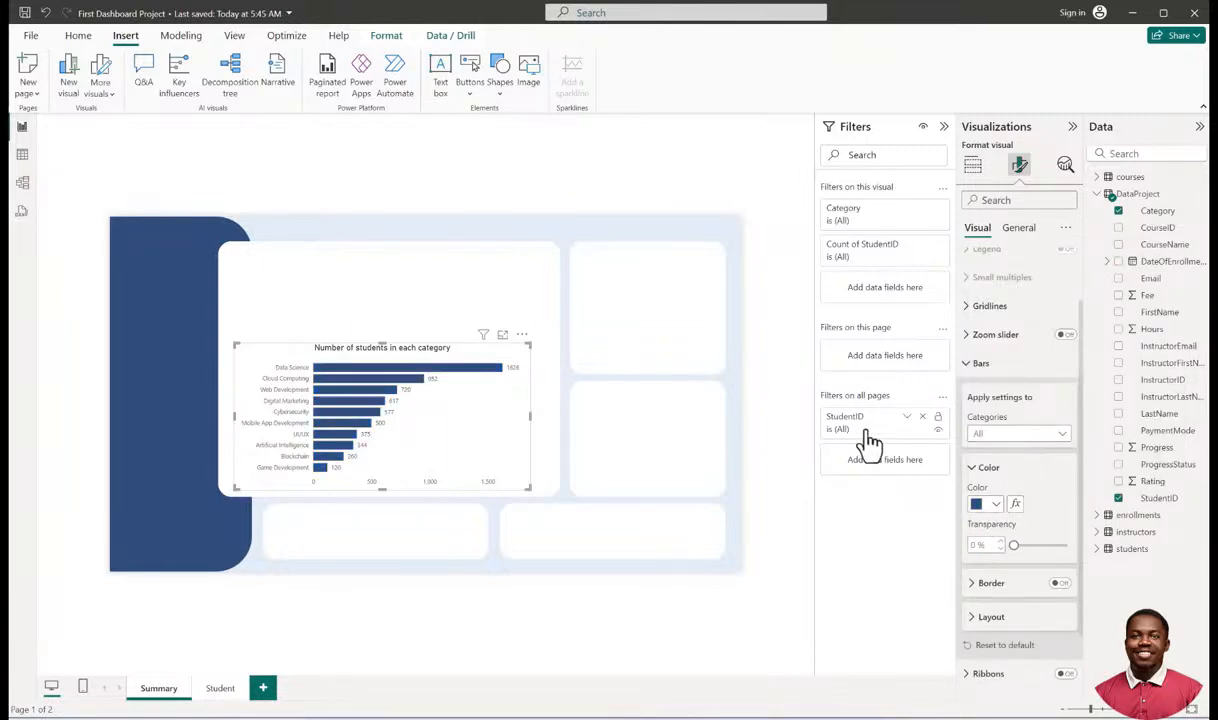
{"action": "left_click", "coordinate": [786, 410]}
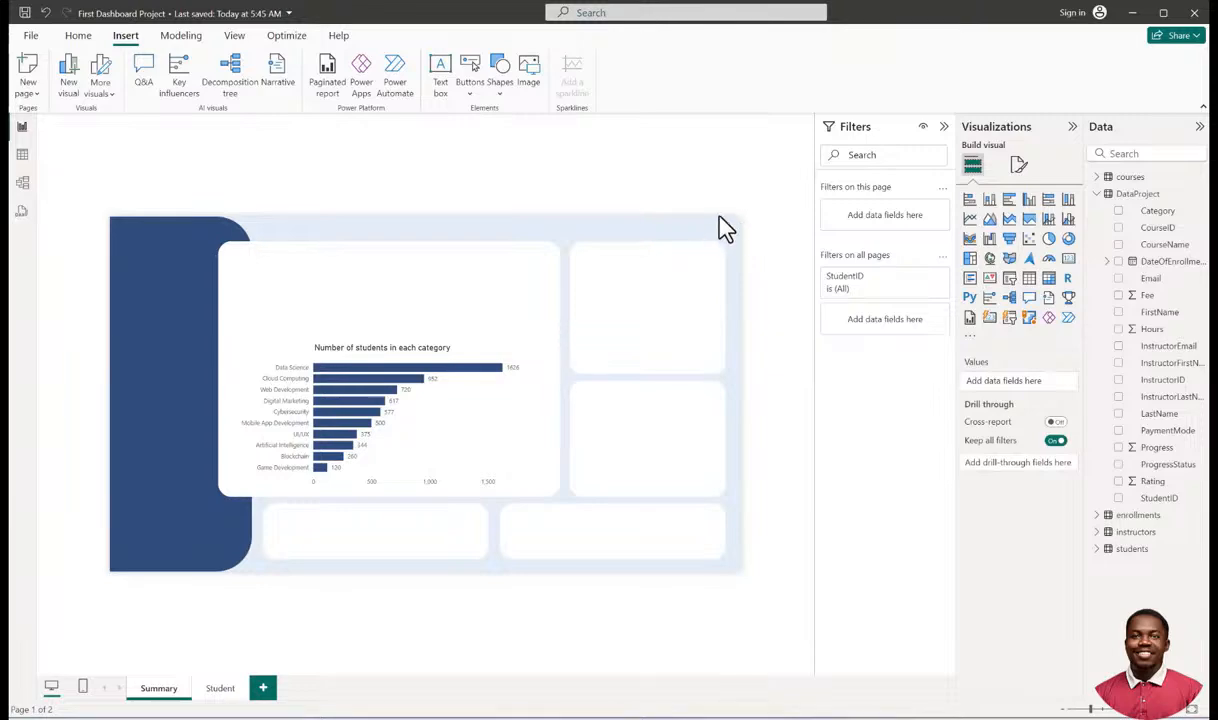
Add a DateOfEnrollment slicer and fit it onto the low white card beneath the large card.
{"action": "mouse_move", "coordinate": [385, 390]}
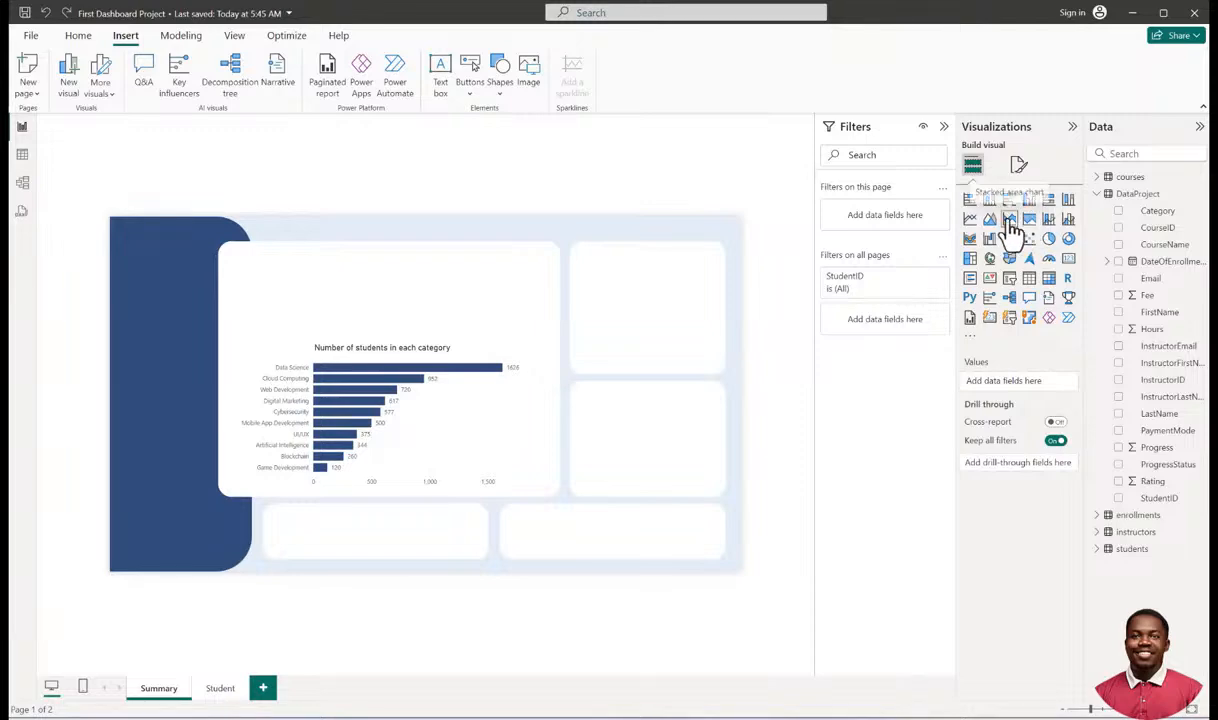
{"action": "left_click", "coordinate": [1011, 285]}
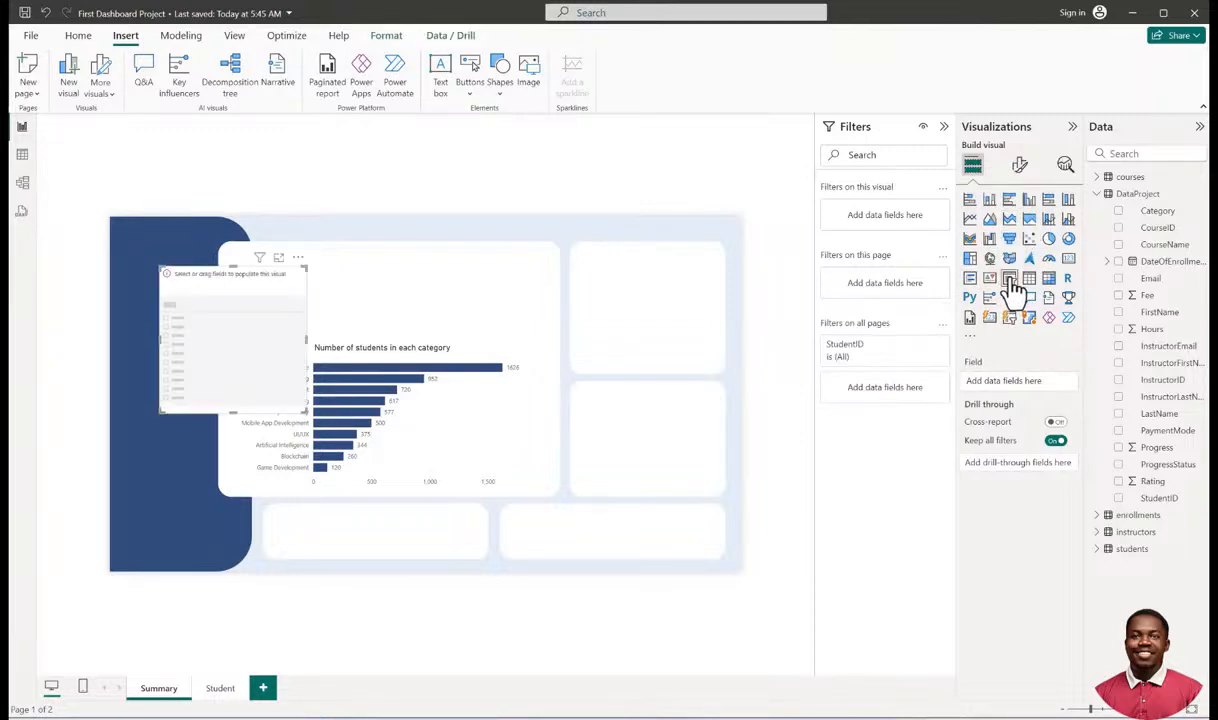
{"action": "left_click_drag", "start_coordinate": [237, 288], "coordinate": [609, 317]}
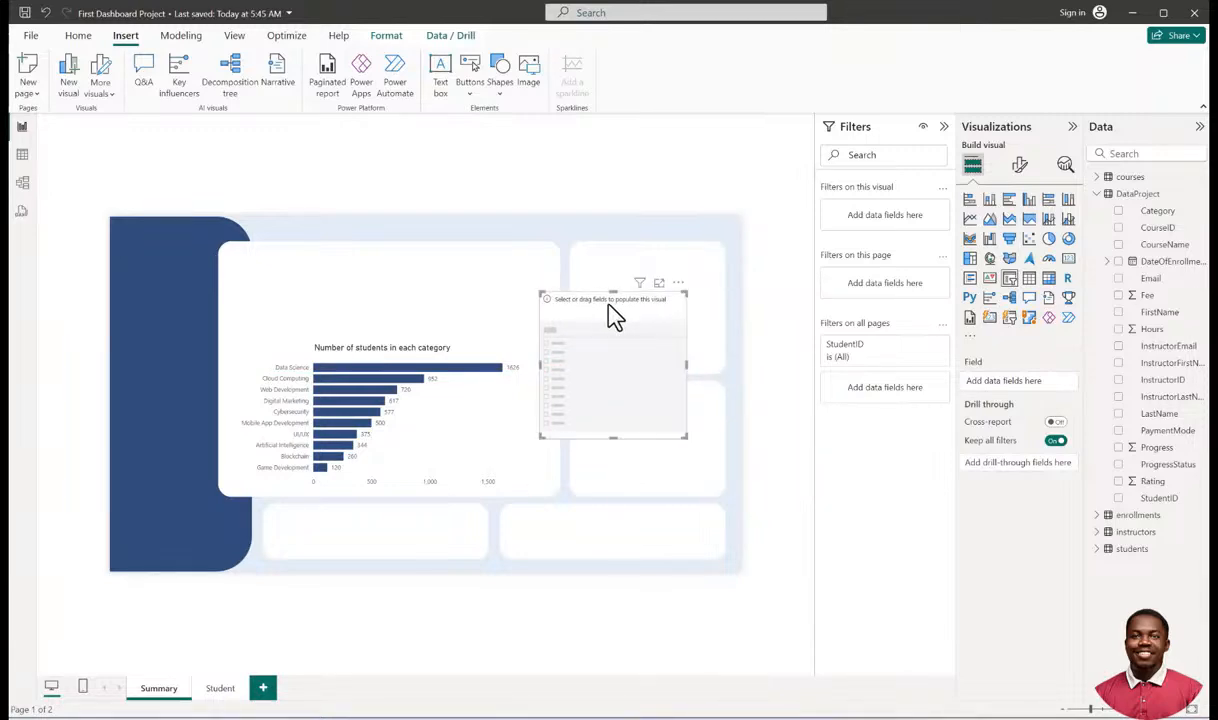
{"action": "left_click", "coordinate": [1108, 263]}
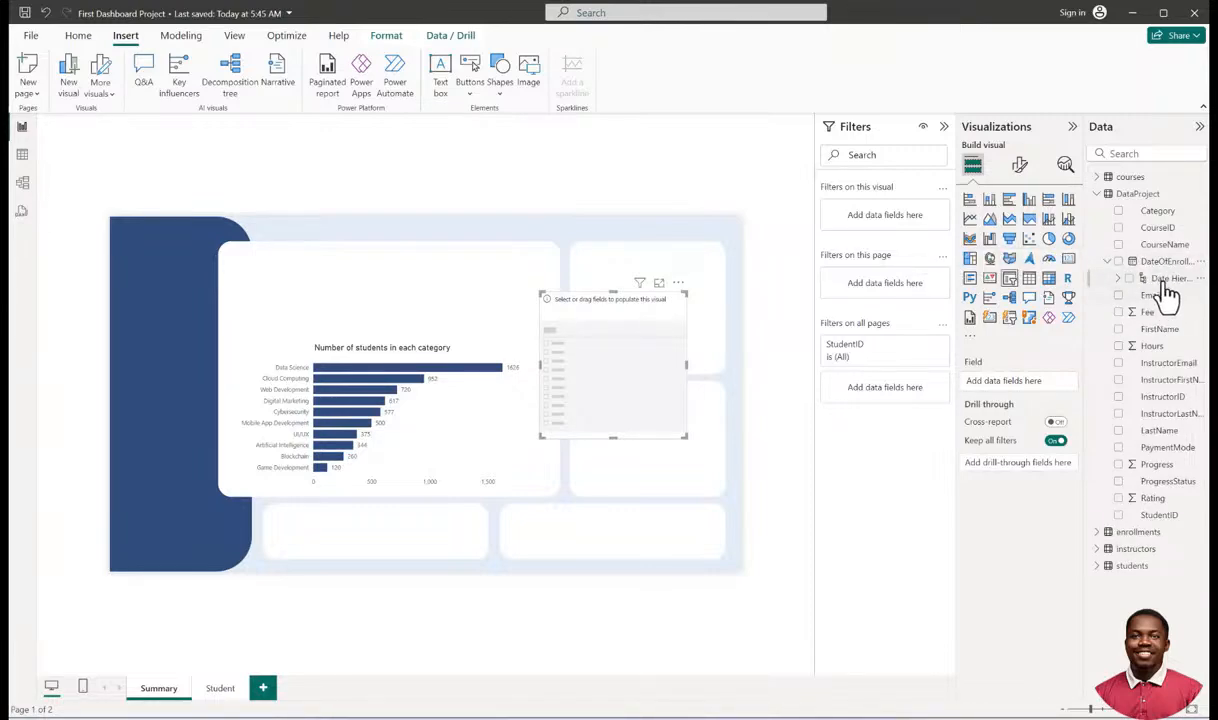
{"action": "left_click", "coordinate": [1118, 279]}
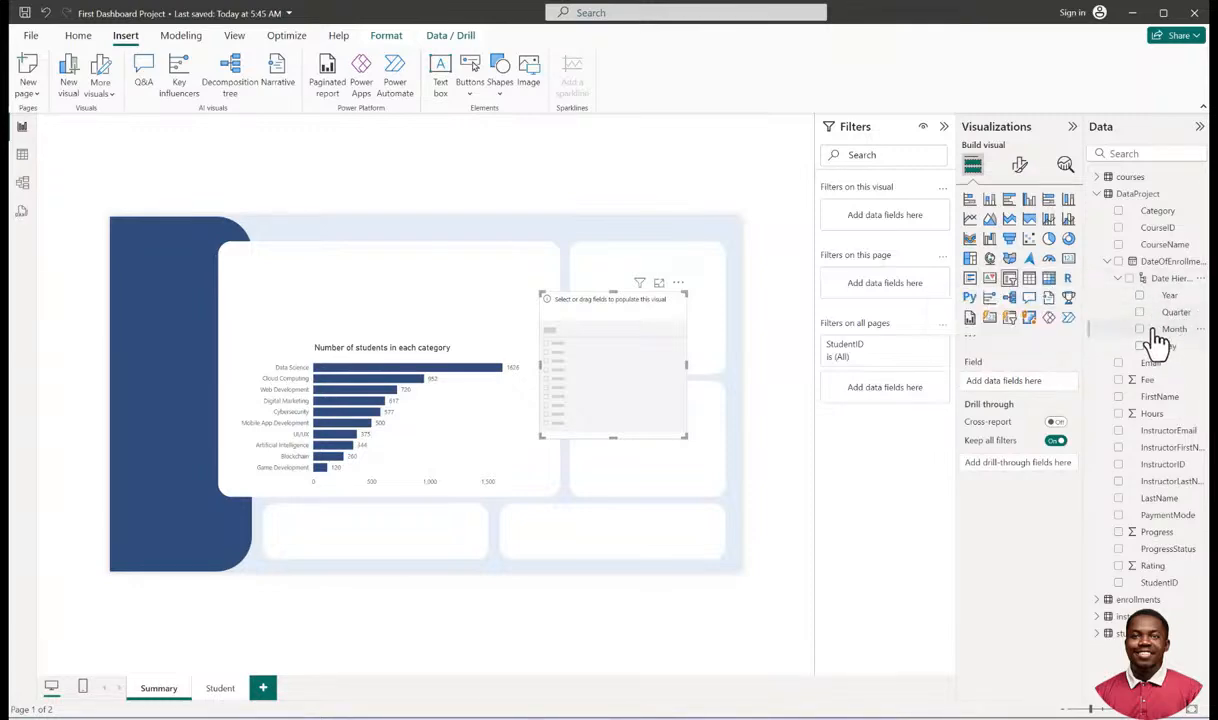
{"action": "left_click", "coordinate": [1119, 262]}
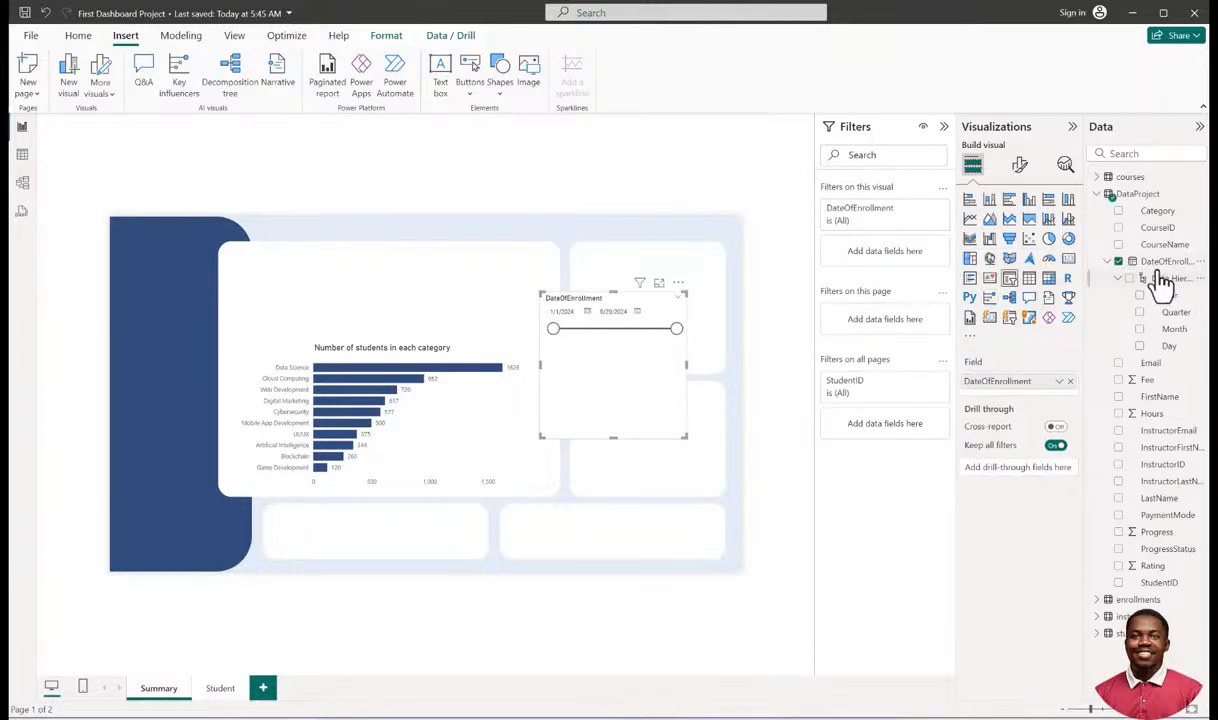
{"action": "left_click_drag", "start_coordinate": [612, 436], "coordinate": [377, 515]}
{"action": "left_click", "coordinate": [386, 274]}
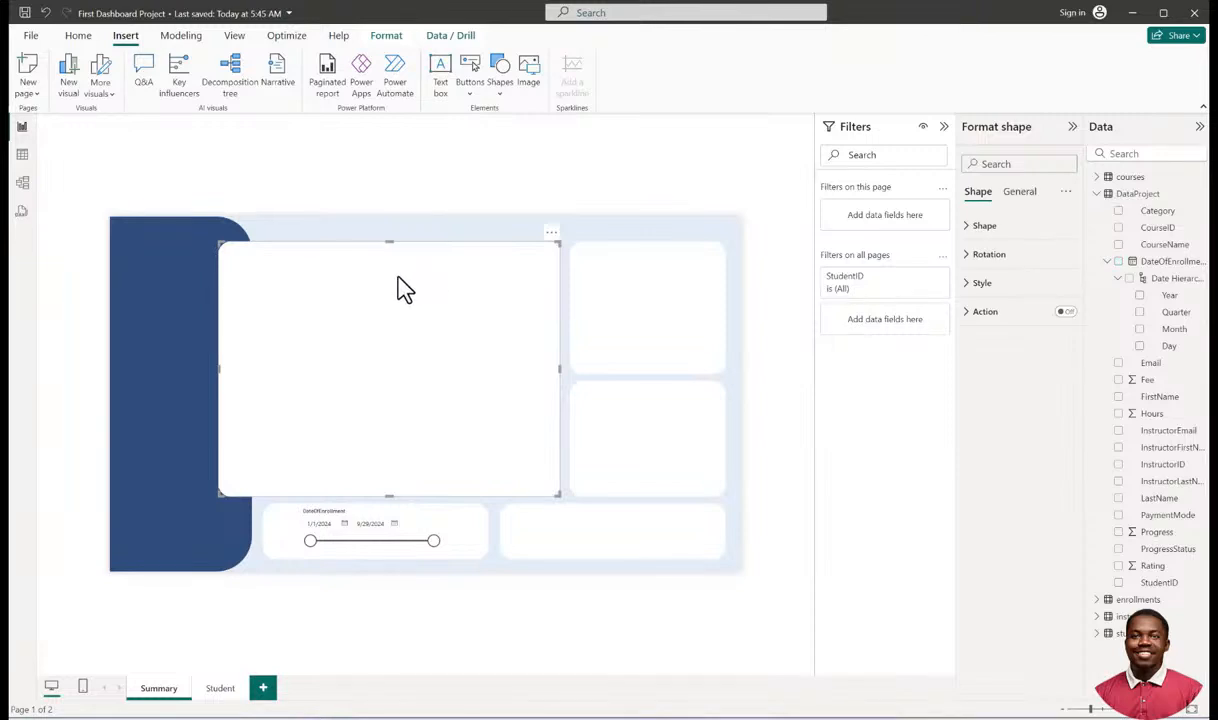
Move the large white card up and paste the category bar chart onto its lower part, enlarging the chart toward the card's lower-right corner.
{"action": "left_click_drag", "start_coordinate": [399, 278], "coordinate": [398, 265]}
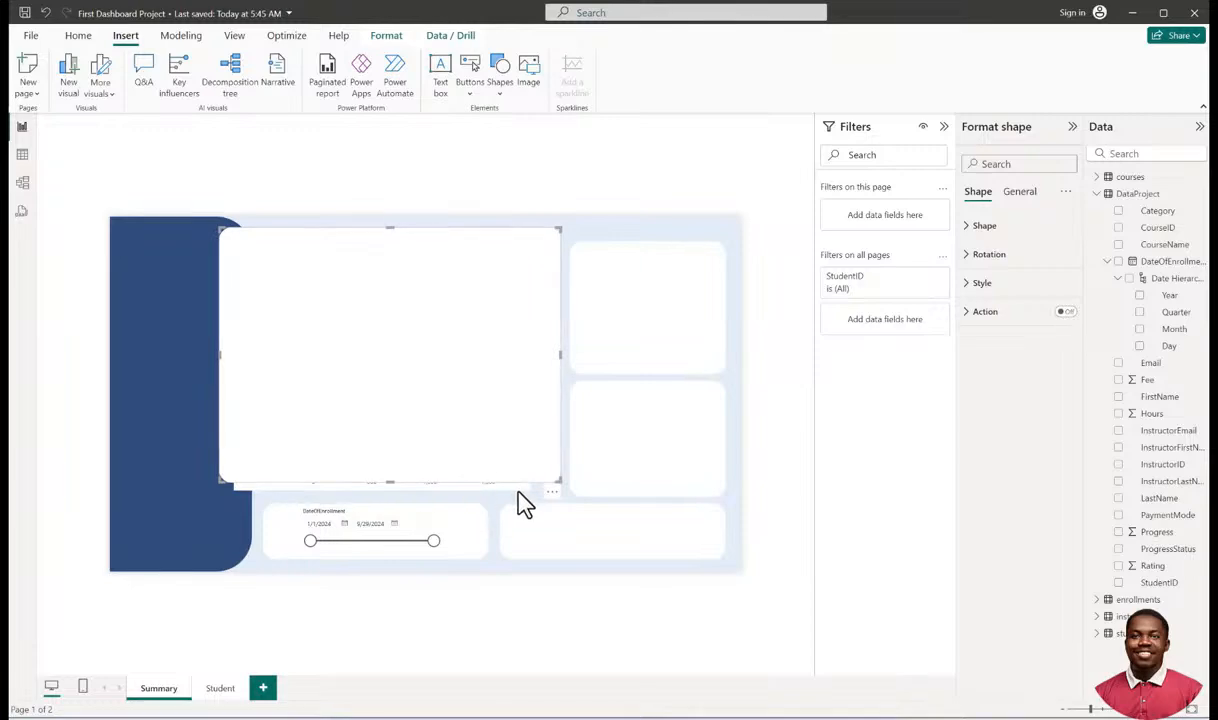
{"action": "key", "text": "ctrl+v"}
{"action": "left_click_drag", "start_coordinate": [468, 361], "coordinate": [462, 336]}
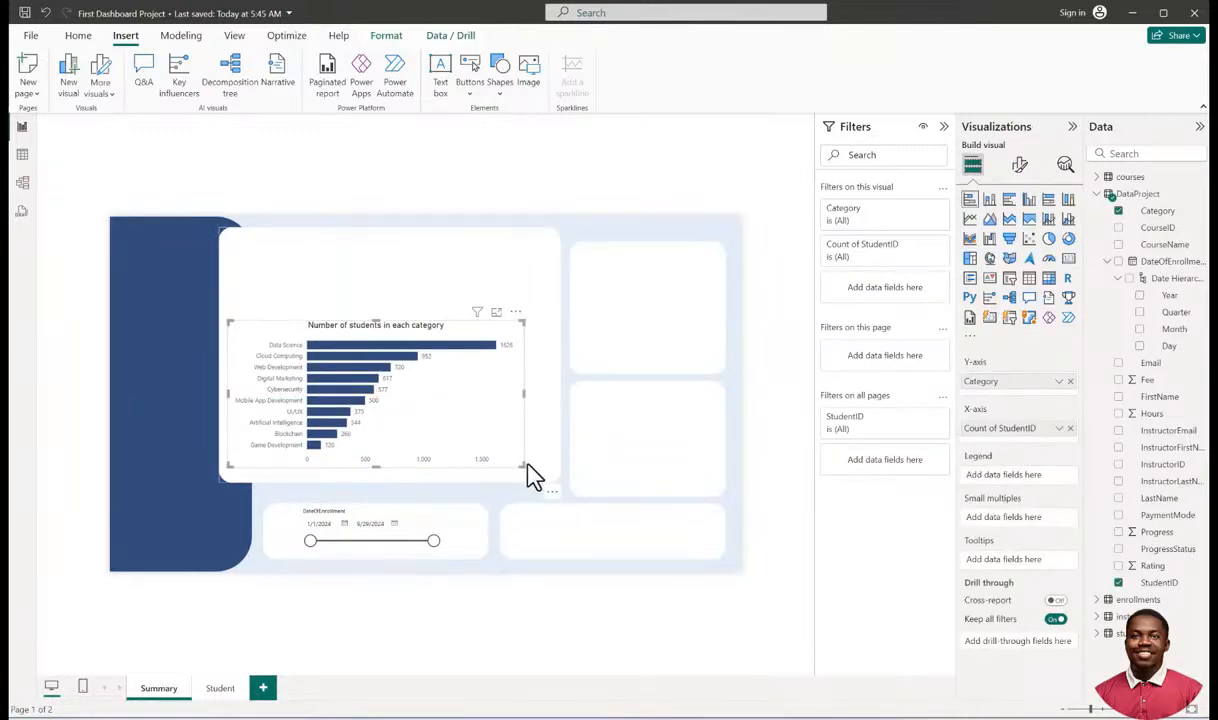
{"action": "left_click_drag", "start_coordinate": [521, 466], "coordinate": [543, 479]}
Extend the white card behind the DateOfEnrollment slicer upward toward the large card.
{"action": "left_click", "coordinate": [441, 537]}
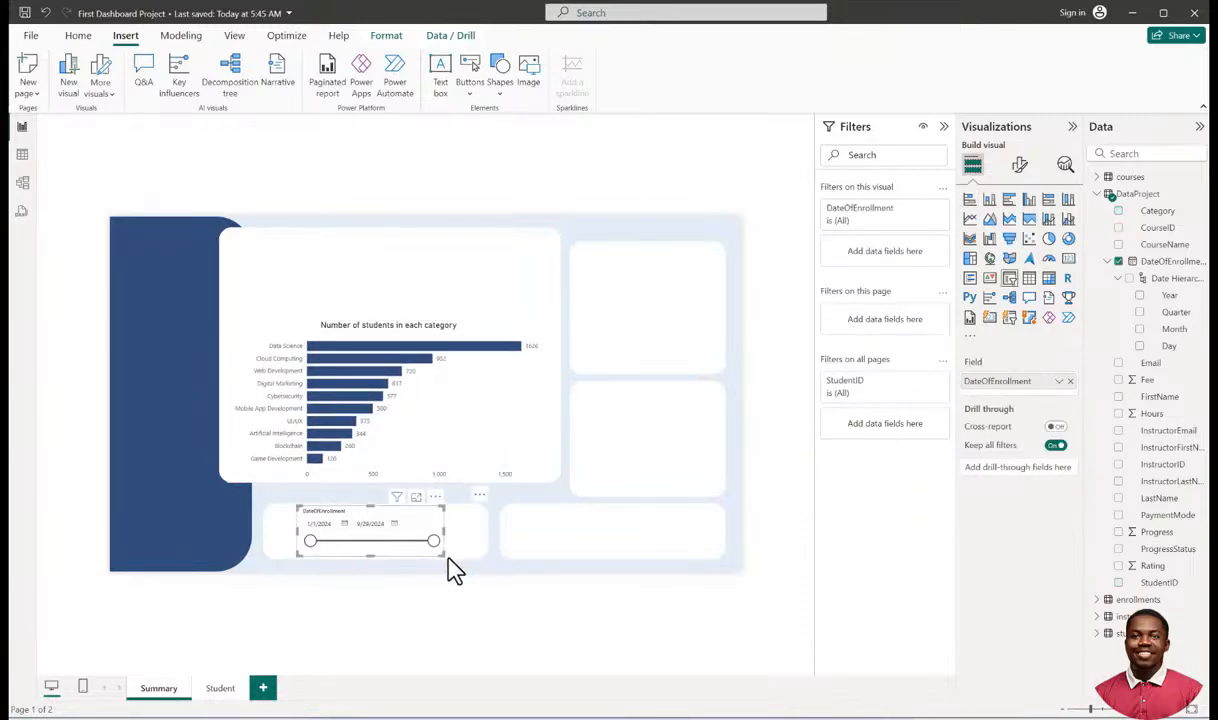
{"action": "left_click", "coordinate": [478, 545]}
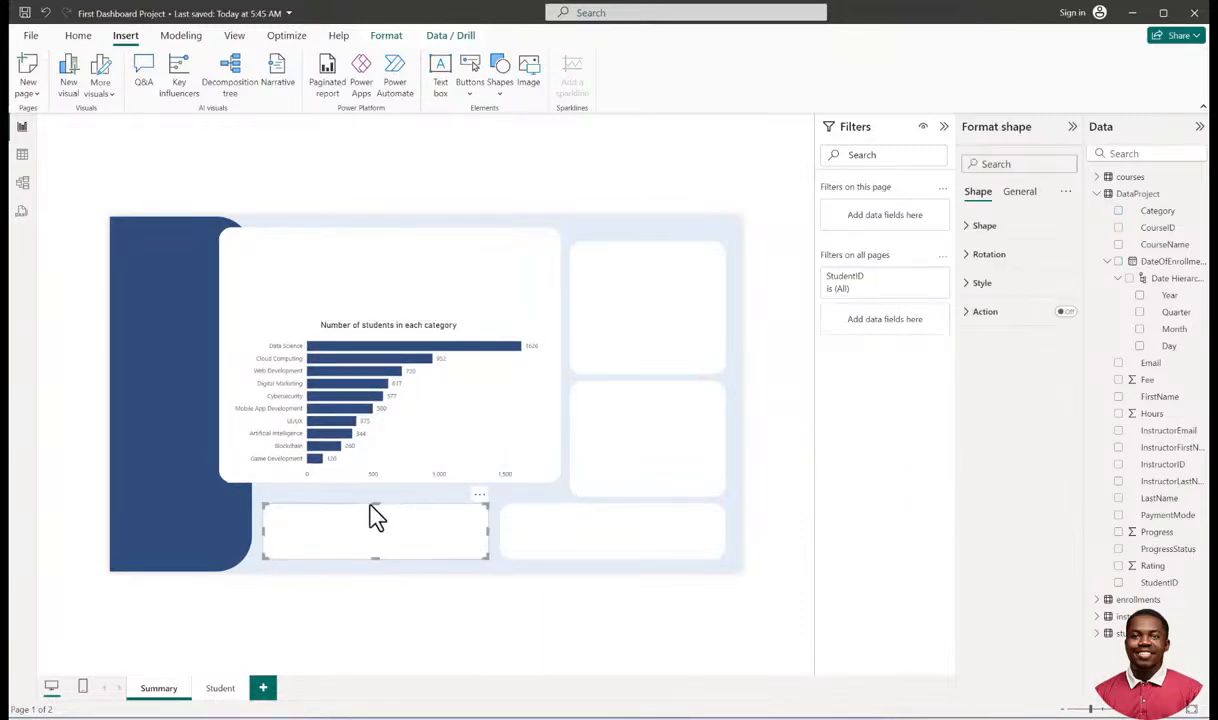
{"action": "left_click_drag", "start_coordinate": [375, 505], "coordinate": [373, 490]}
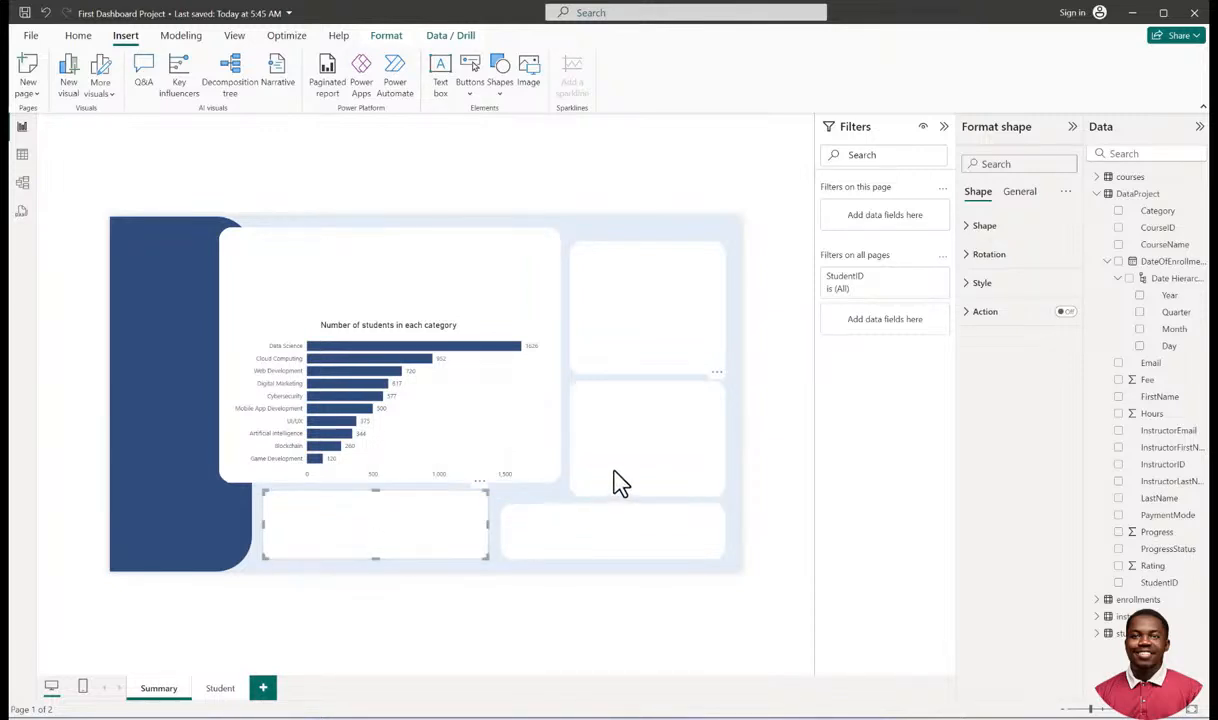
Move the two stacked side cards up to align with the large card and extend the empty low card upward to match its neighbor.
{"action": "left_click", "coordinate": [628, 340]}
{"action": "left_click_drag", "start_coordinate": [631, 334], "coordinate": [636, 328]}
{"action": "left_click", "coordinate": [645, 454]}
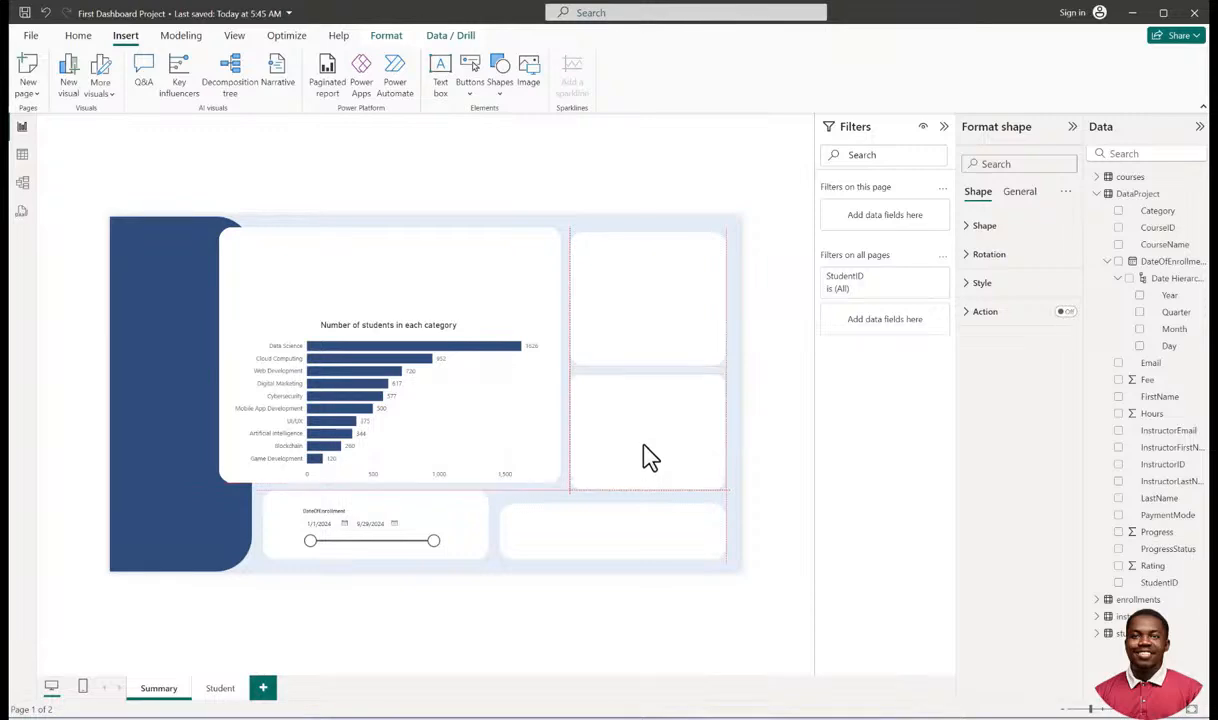
{"action": "left_click", "coordinate": [628, 535]}
{"action": "left_click", "coordinate": [630, 477]}
{"action": "left_click_drag", "start_coordinate": [636, 340], "coordinate": [637, 324]}
{"action": "left_click_drag", "start_coordinate": [639, 443], "coordinate": [639, 436]}
{"action": "left_click", "coordinate": [617, 508]}
{"action": "mouse_move", "coordinate": [617, 508]}
{"action": "left_mouse_down"}
{"action": "mouse_move", "coordinate": [606, 495]}
{"action": "mouse_move", "coordinate": [620, 505]}
{"action": "left_mouse_up"}
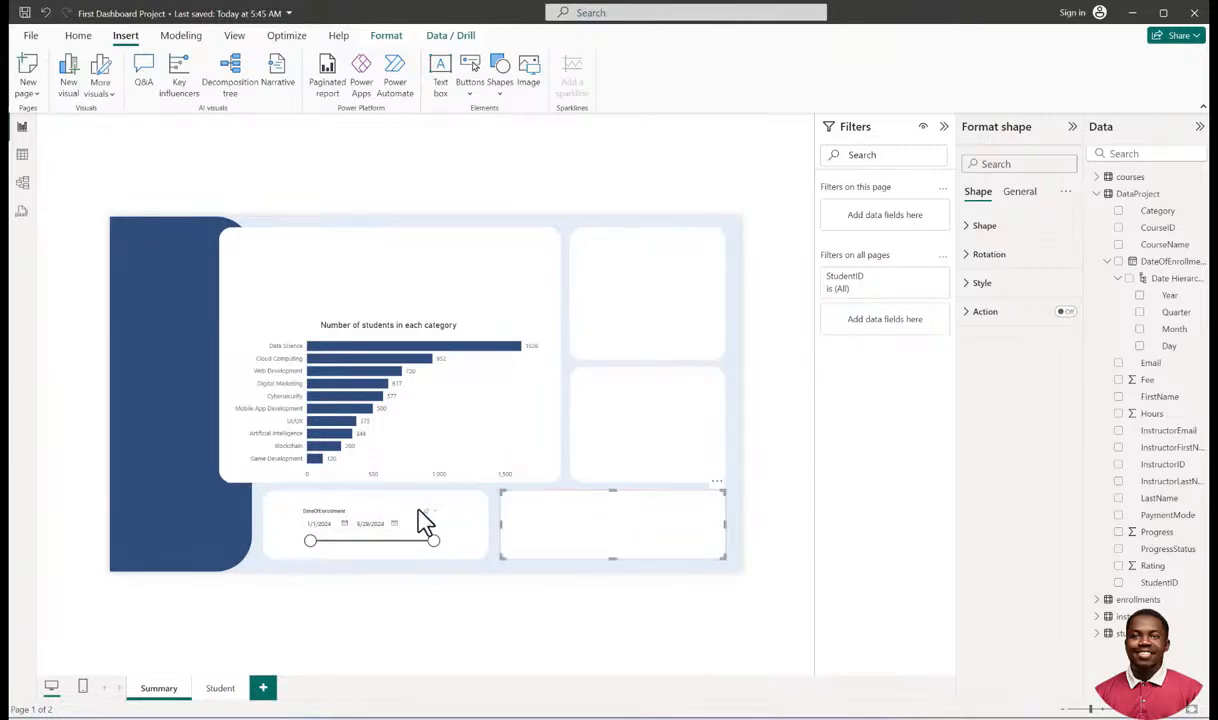
Widen the DateOfEnrollment slicer and center it on its white card.
{"action": "left_click", "coordinate": [416, 522]}
{"action": "left_click_drag", "start_coordinate": [440, 552], "coordinate": [476, 571]}
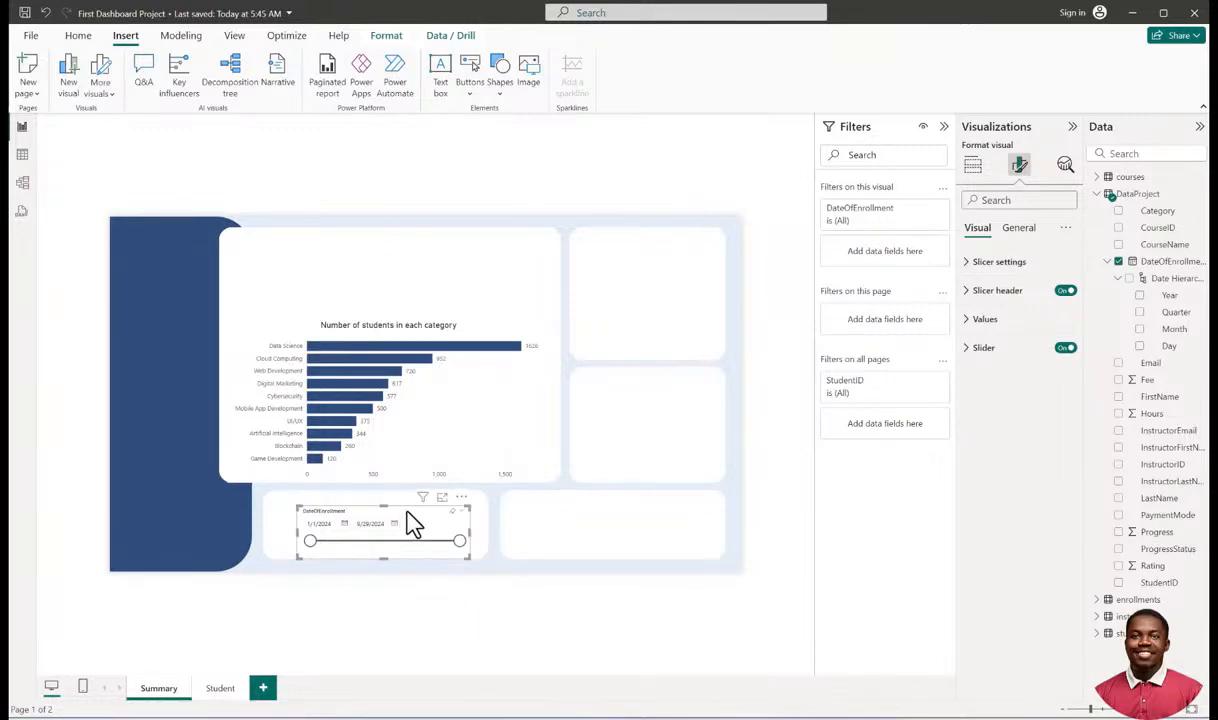
{"action": "left_click", "coordinate": [421, 612]}
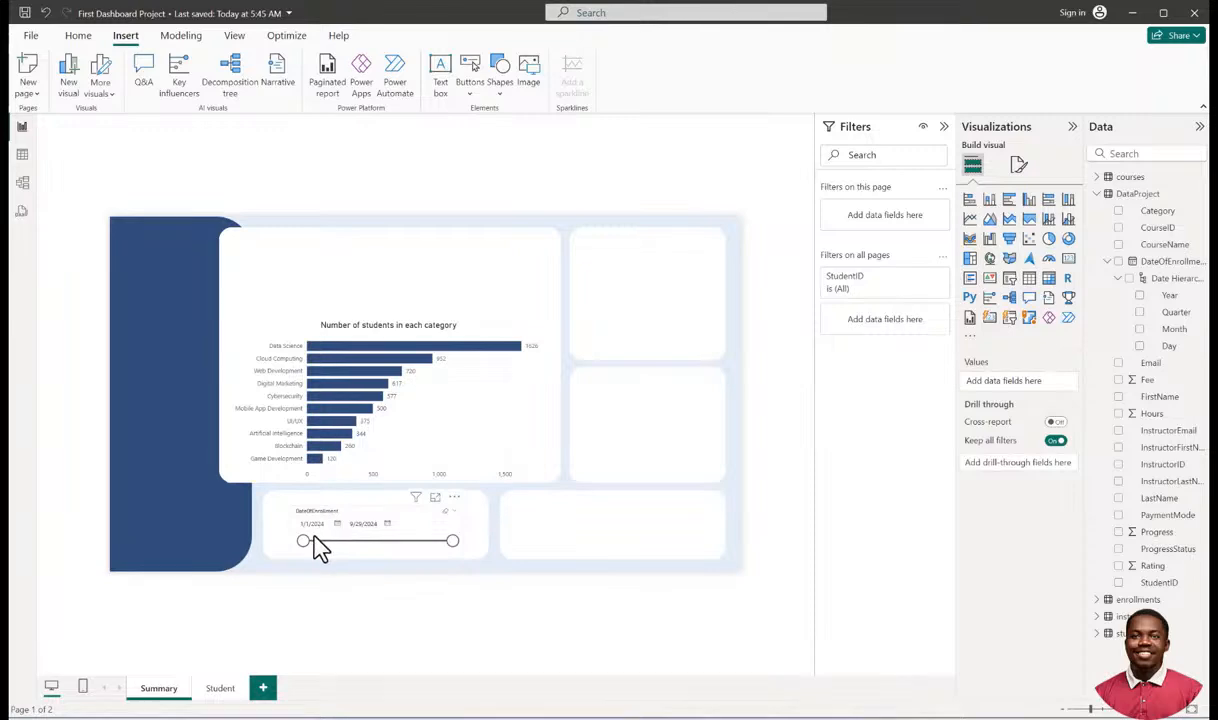
Test the DateOfEnrollment slicer by sliding its end date back to about 5/17/2024, and restore the full range.
{"action": "left_click_drag", "start_coordinate": [453, 541], "coordinate": [417, 541]}
{"action": "left_click", "coordinate": [415, 542]}
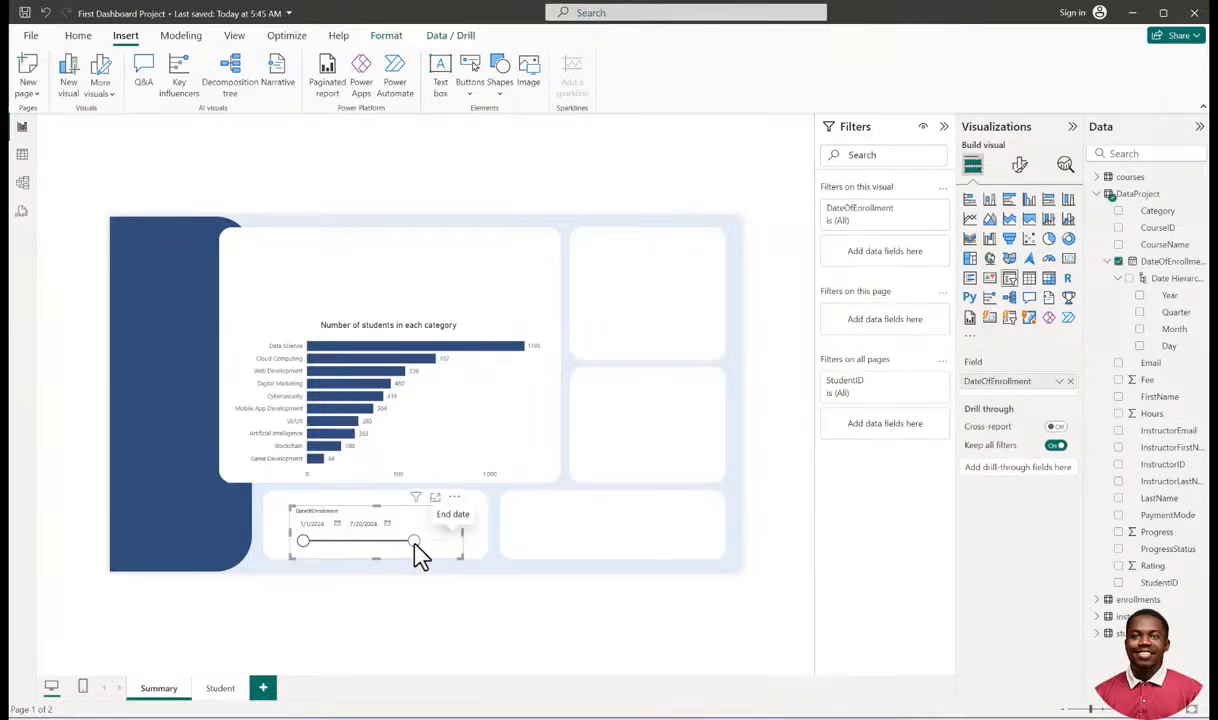
{"action": "left_click_drag", "start_coordinate": [389, 542], "coordinate": [384, 542]}
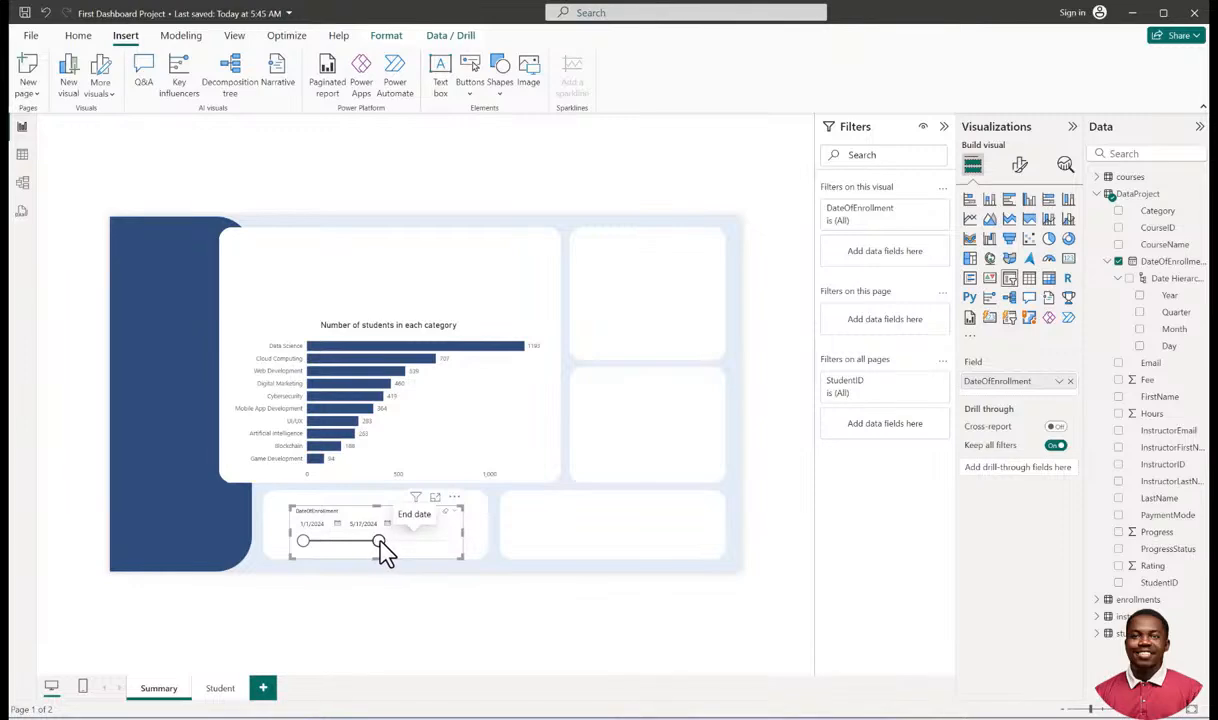
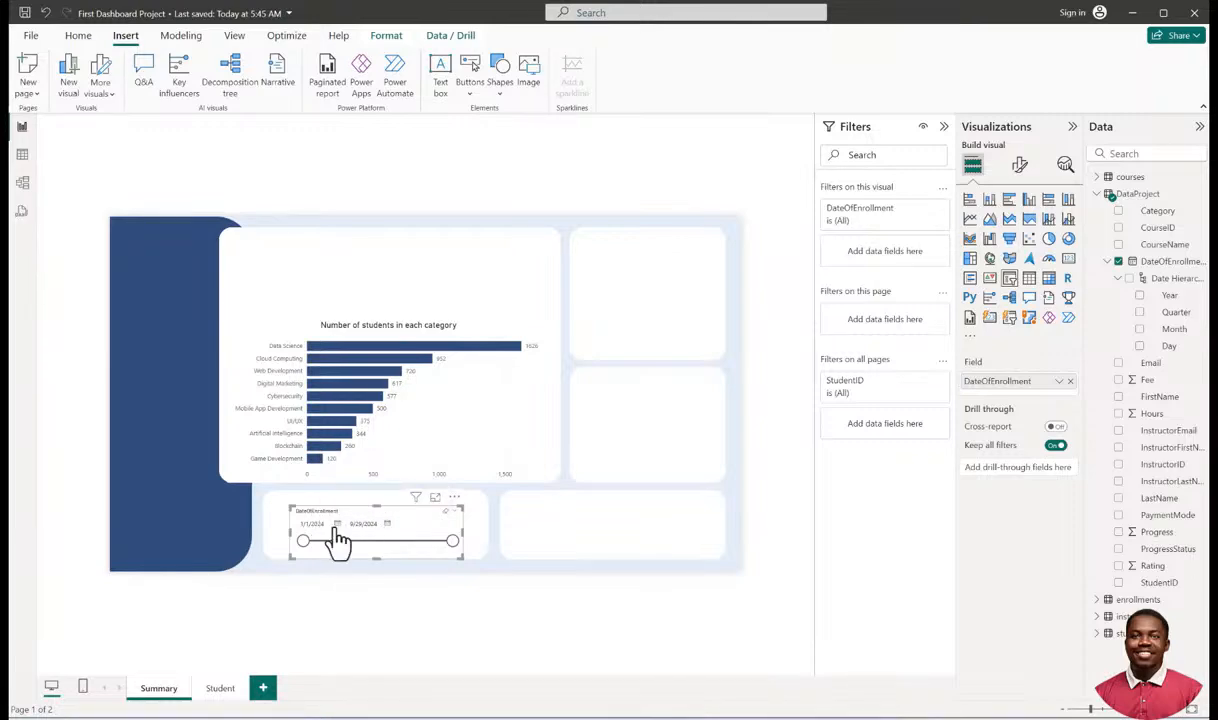
{"action": "left_click", "coordinate": [348, 582]}
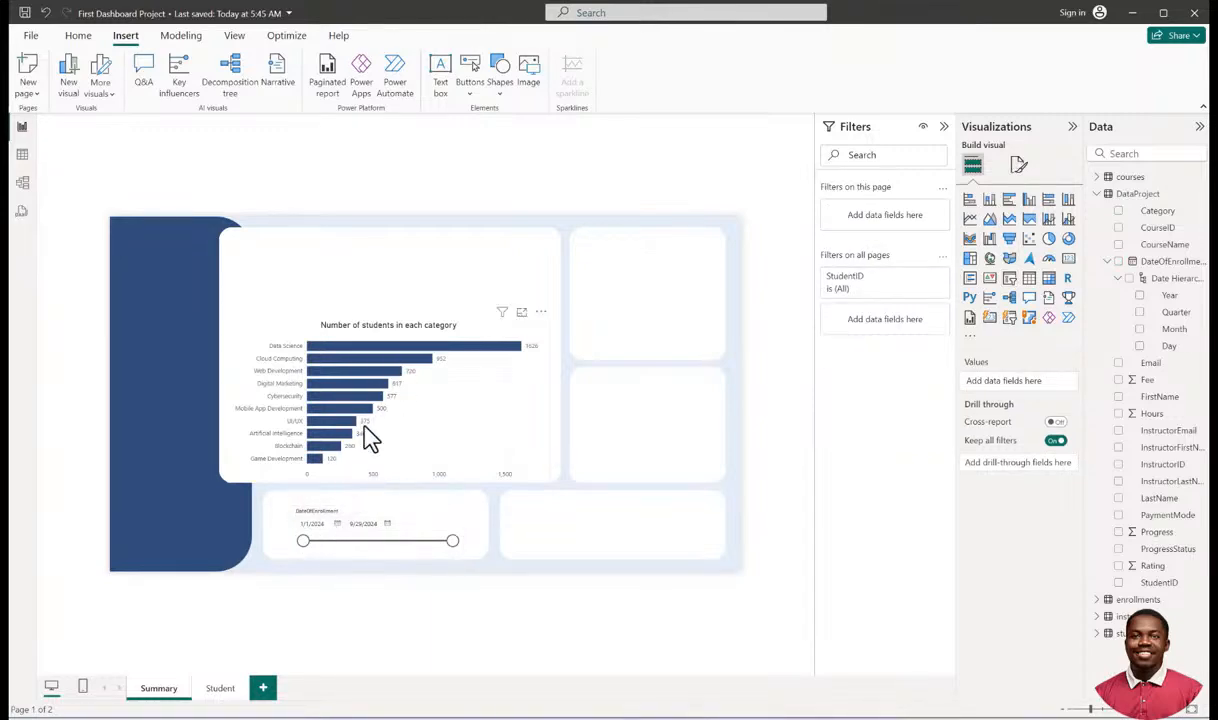
Test the slicer's calendar by choosing June 1, 2024 as the end date, and return the end date to 9/29/2024.
{"action": "left_click", "coordinate": [388, 542]}
{"action": "left_click", "coordinate": [386, 525]}
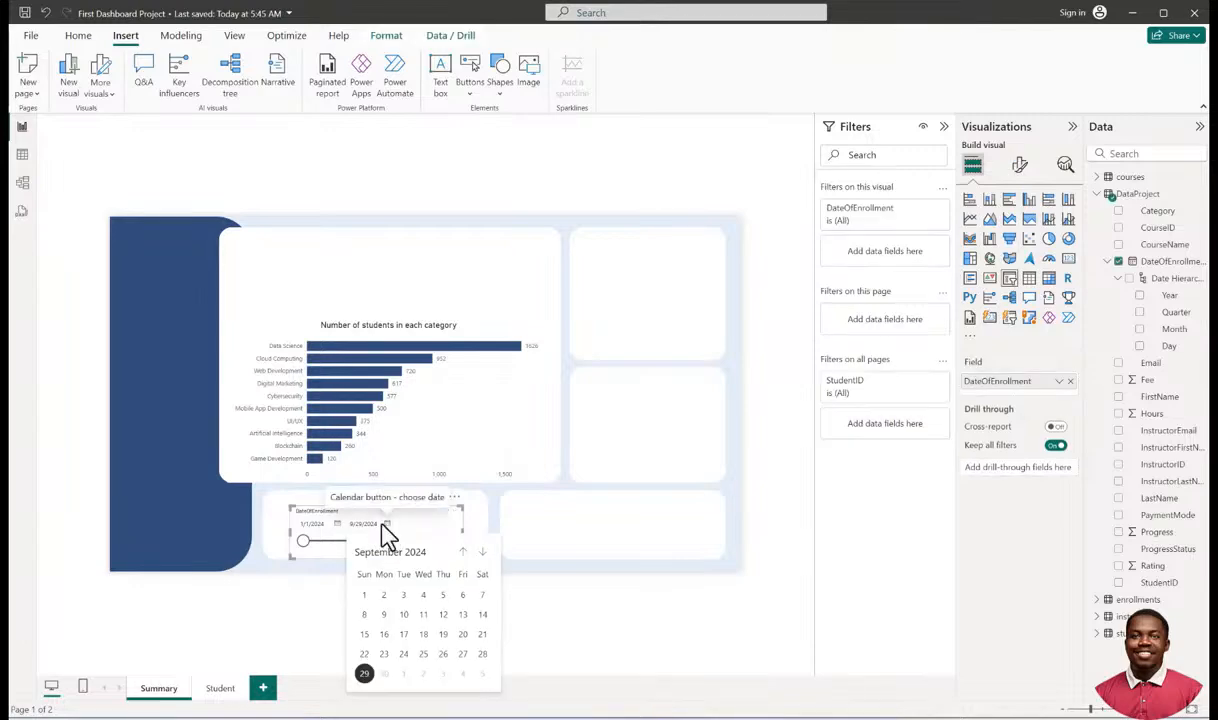
{"action": "left_click", "coordinate": [482, 554]}
{"action": "left_click", "coordinate": [463, 554]}
{"action": "left_click", "coordinate": [463, 553]}
{"action": "left_click", "coordinate": [463, 553]}
{"action": "left_click", "coordinate": [463, 553]}
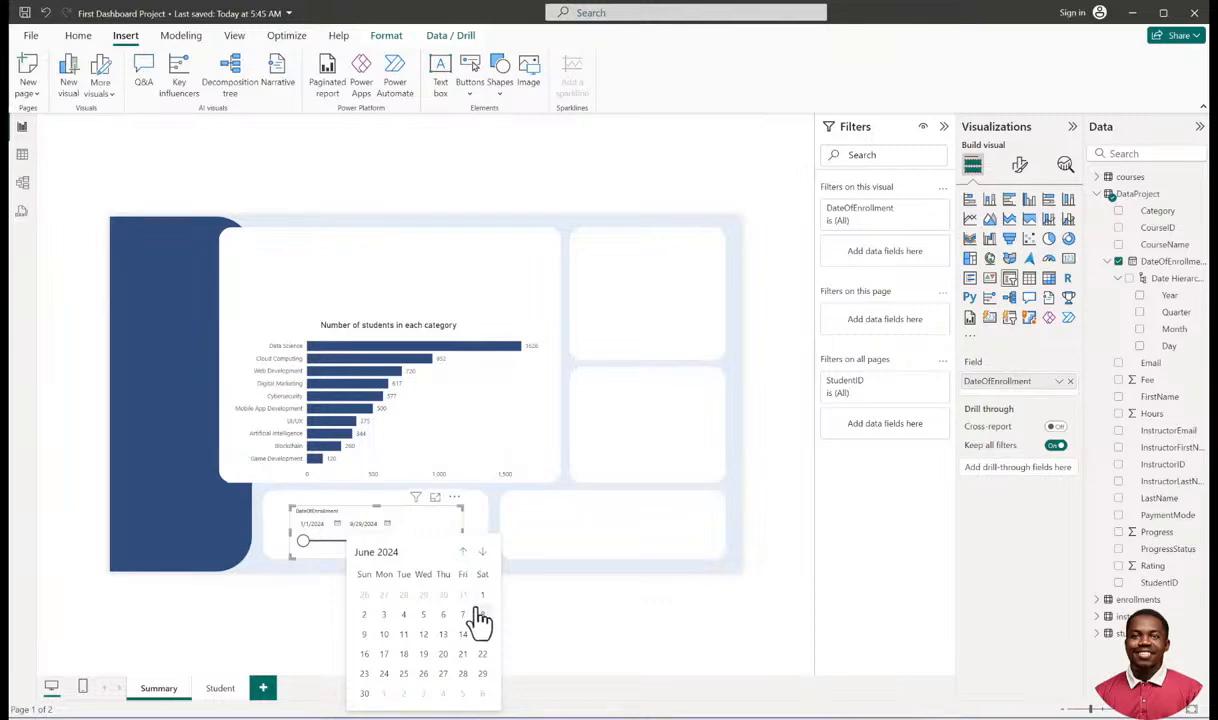
{"action": "left_click", "coordinate": [481, 595]}
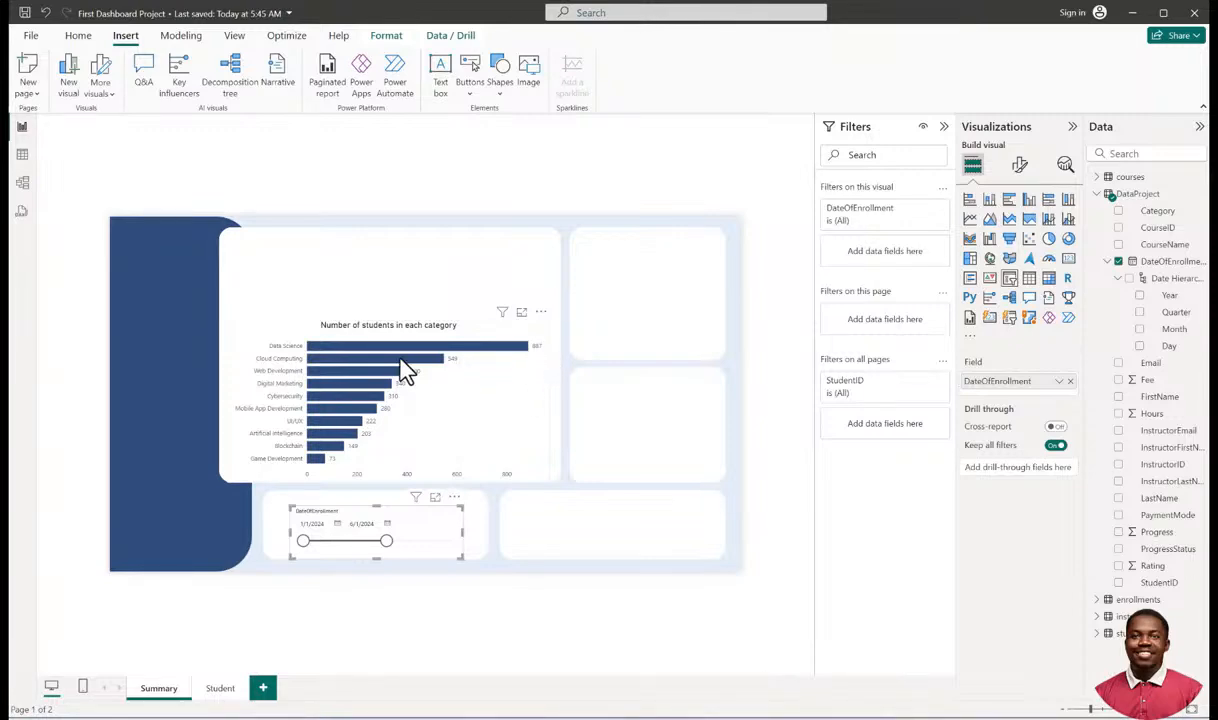
{"action": "left_click_drag", "start_coordinate": [388, 548], "coordinate": [457, 563]}
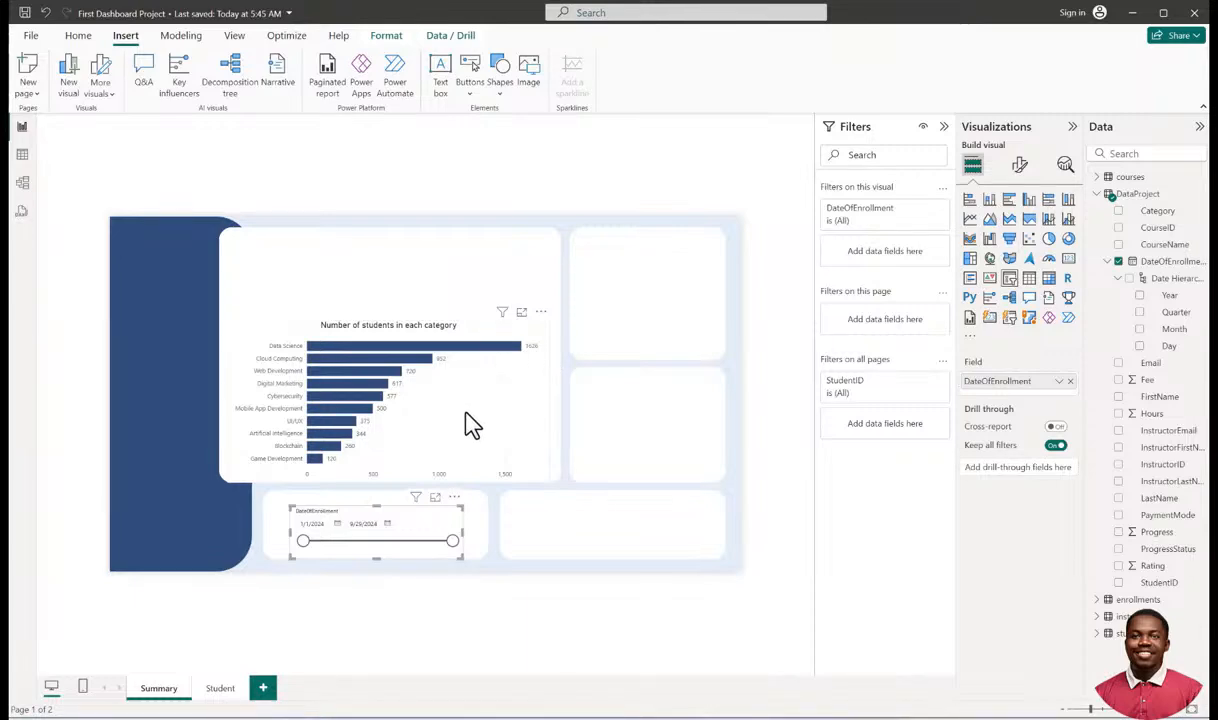
{"action": "left_click", "coordinate": [459, 614]}
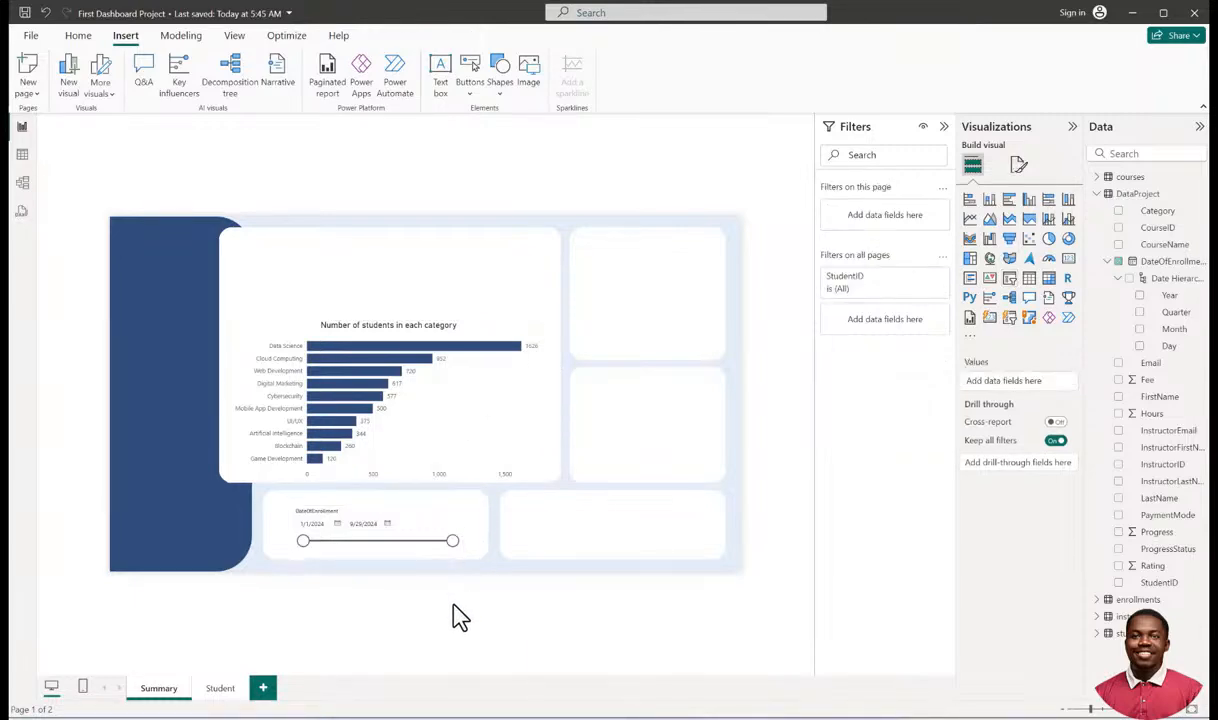
Enlarge the date slicer slightly toward its card's upper-left corner and replace its header title text, starting with "Enrollment da".
{"action": "left_click", "coordinate": [425, 522]}
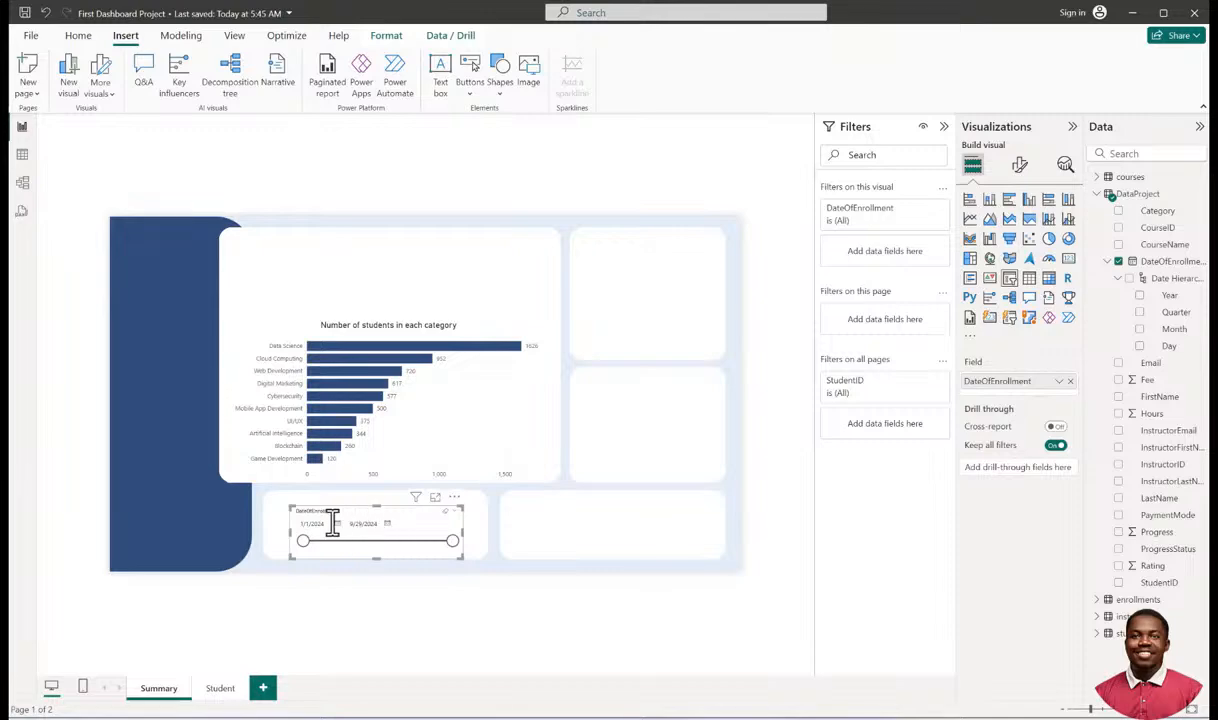
{"action": "left_click_drag", "start_coordinate": [290, 511], "coordinate": [284, 513]}
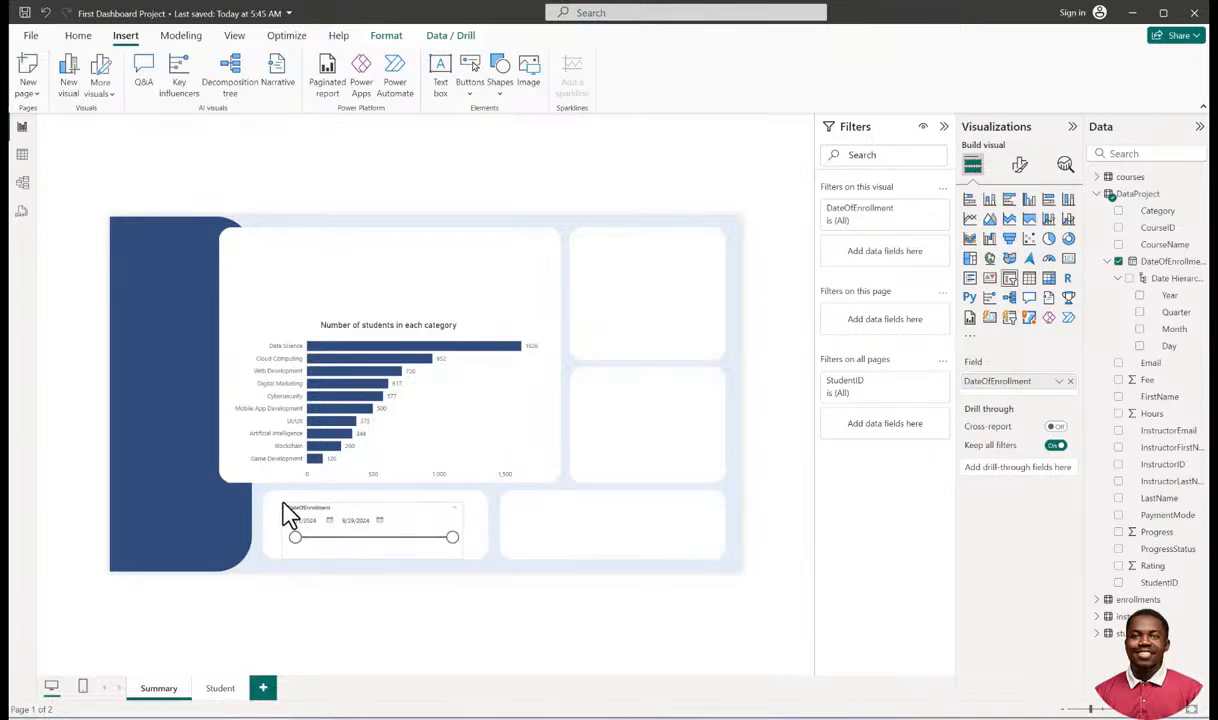
{"action": "left_click", "coordinate": [1019, 166]}
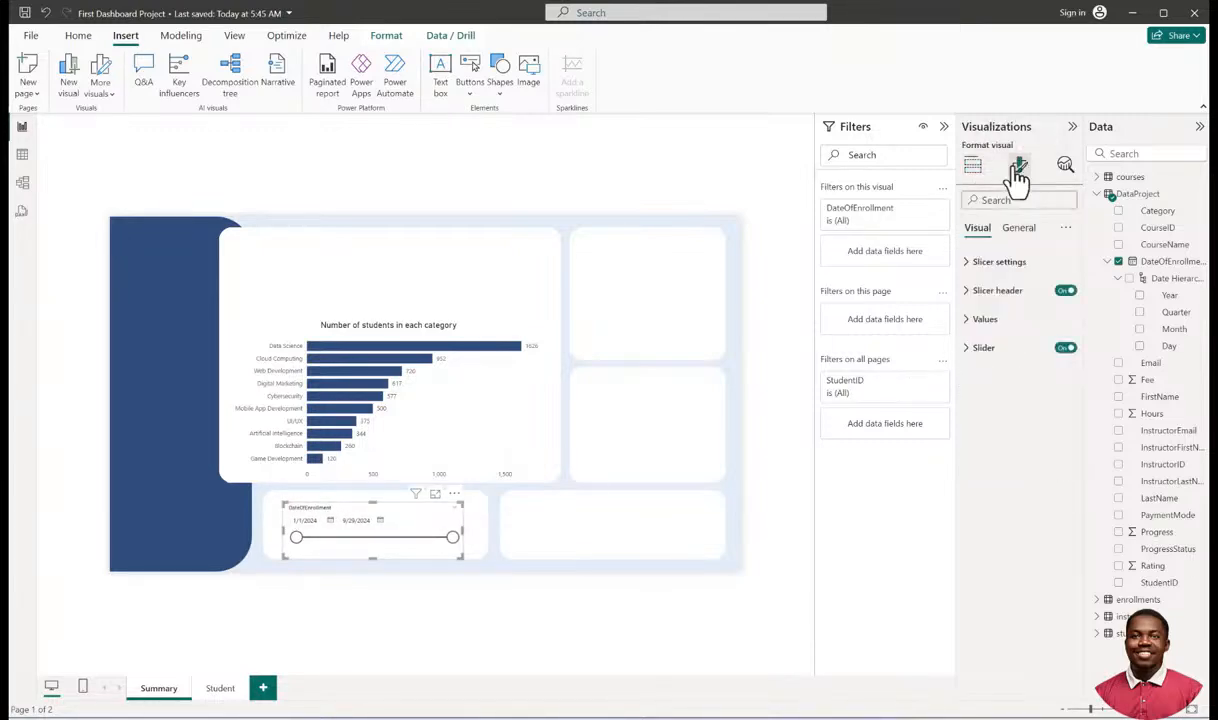
{"action": "left_click", "coordinate": [968, 293]}
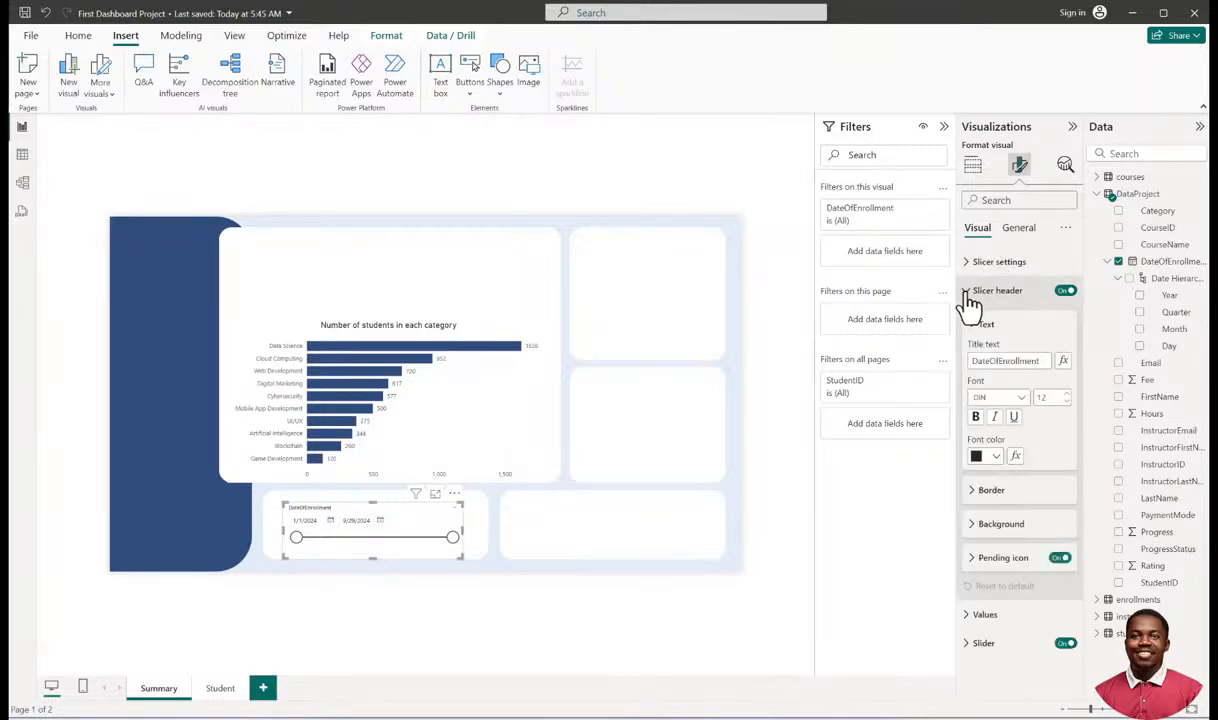
{"action": "double_click", "coordinate": [999, 360]}
{"action": "type", "text": "Enrollment"}
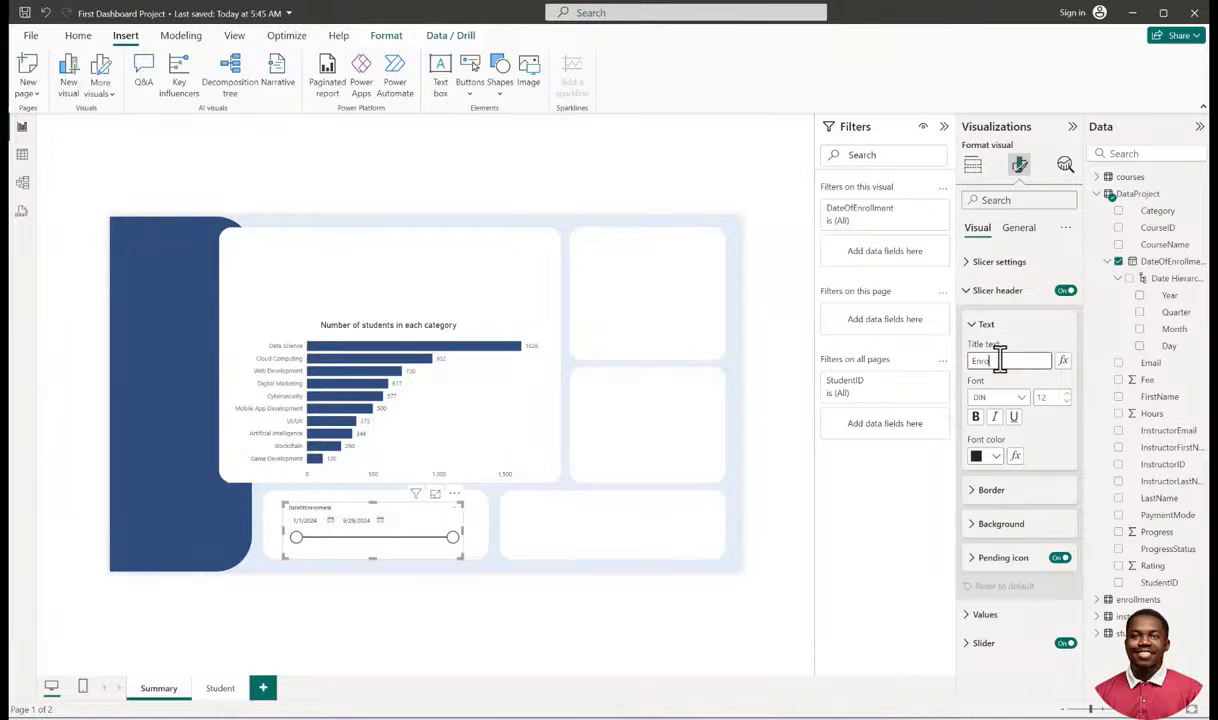
{"action": "type", "text": " da"}
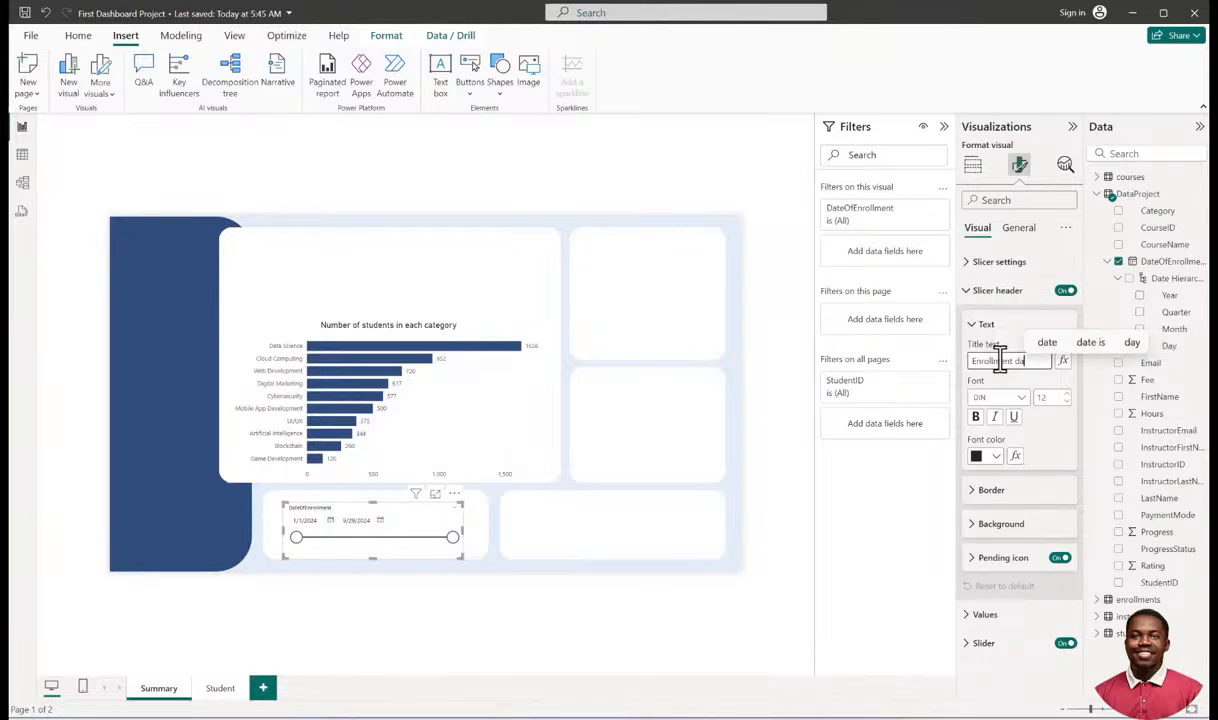
Set the date slicer's header text to "Enrollment Date" and make it bold.
{"action": "type", "text": "te"}
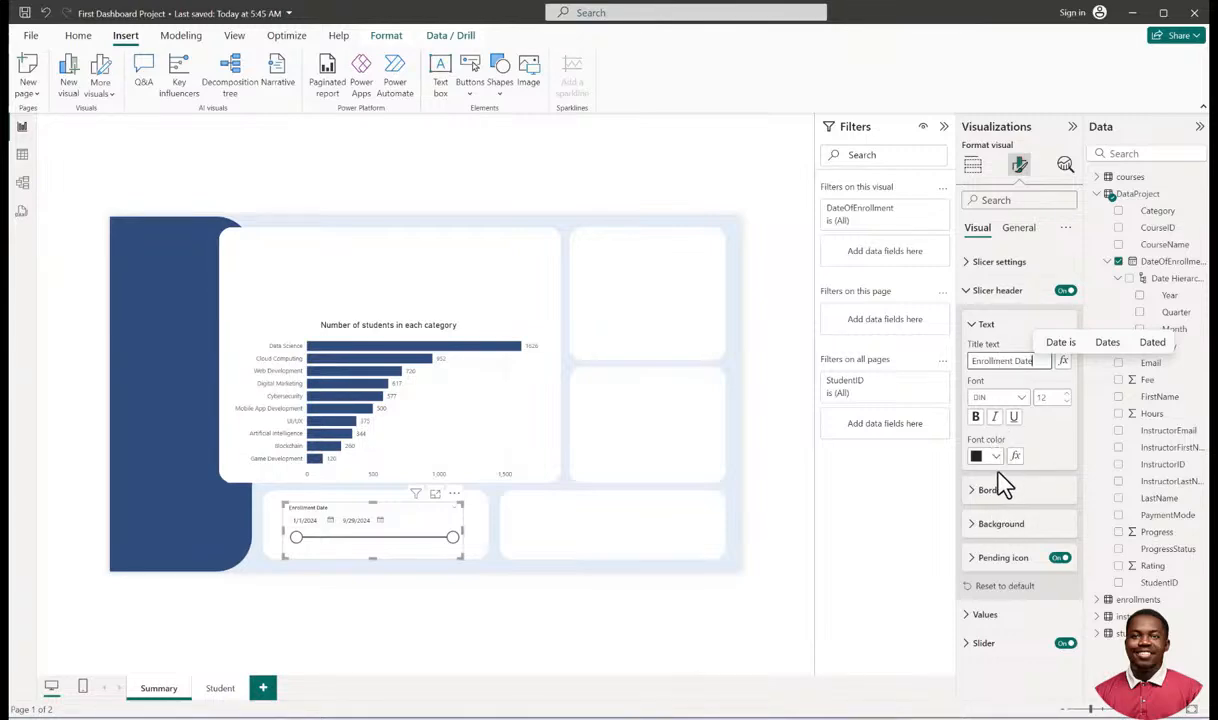
{"action": "left_click", "coordinate": [977, 419]}
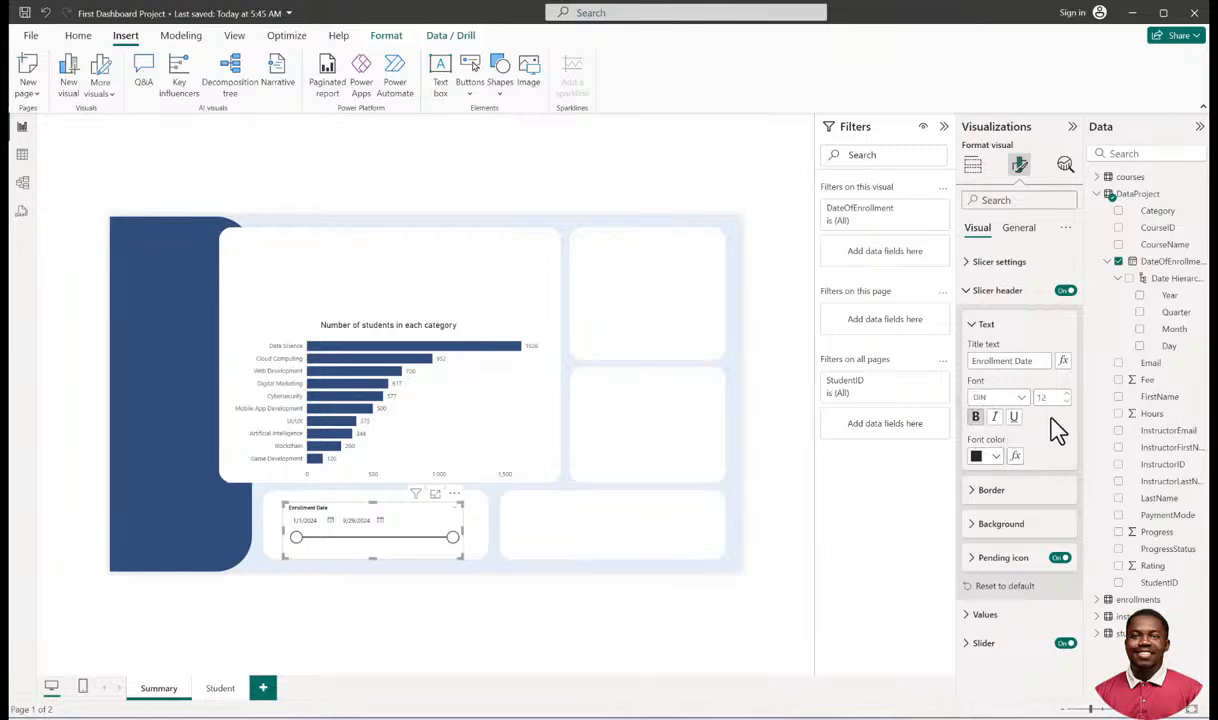
Give the date slicer a centred title reading "Enrollment Date" and turn off its slicer header.
{"action": "left_click", "coordinate": [1019, 227]}
{"action": "left_click", "coordinate": [969, 293]}
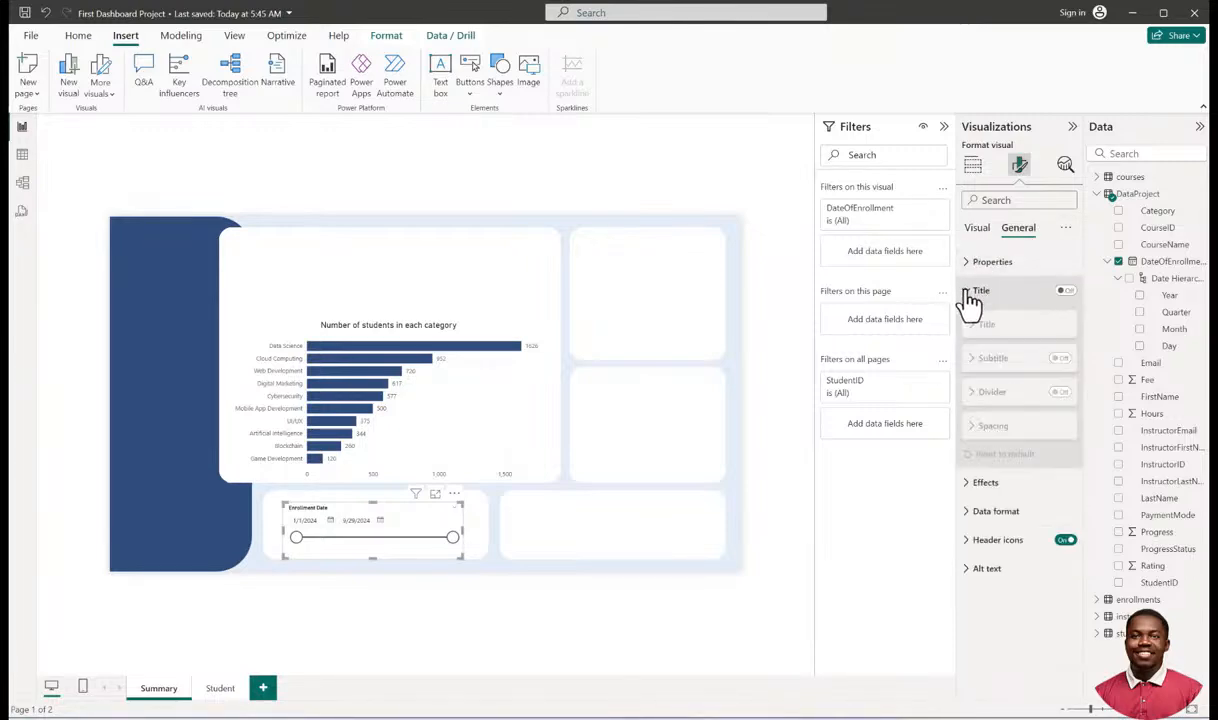
{"action": "left_click", "coordinate": [1064, 291]}
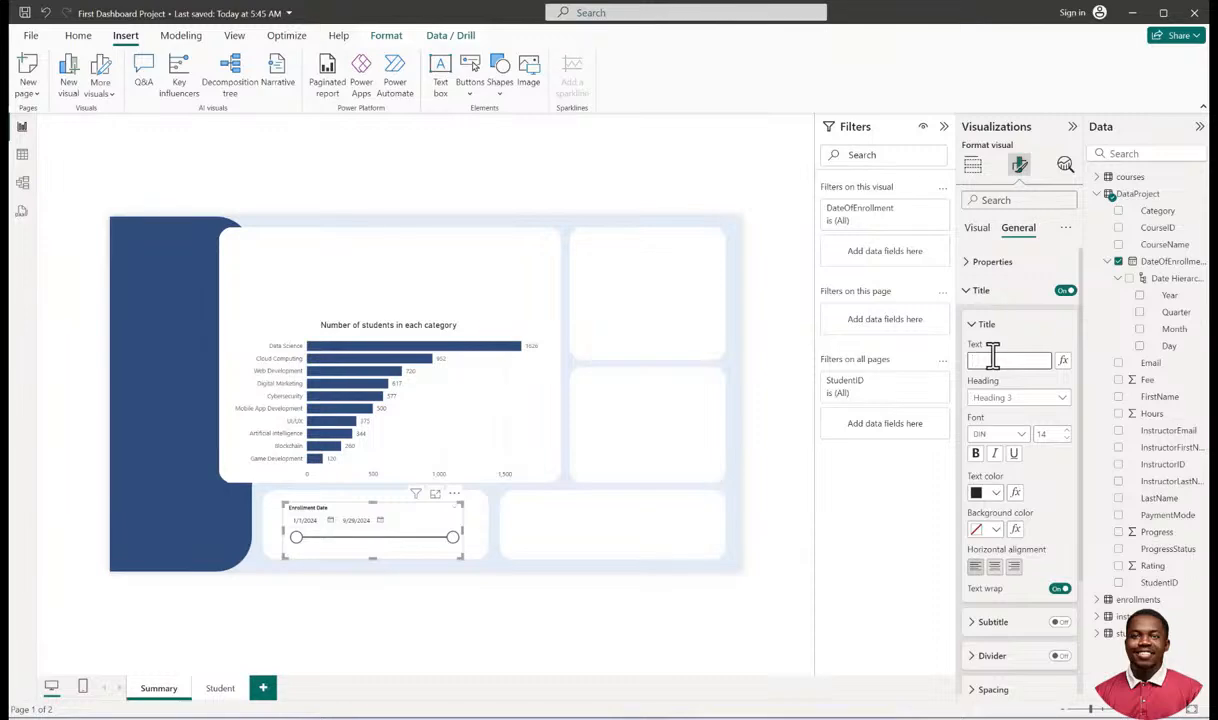
{"action": "type", "text": "Enroll"}
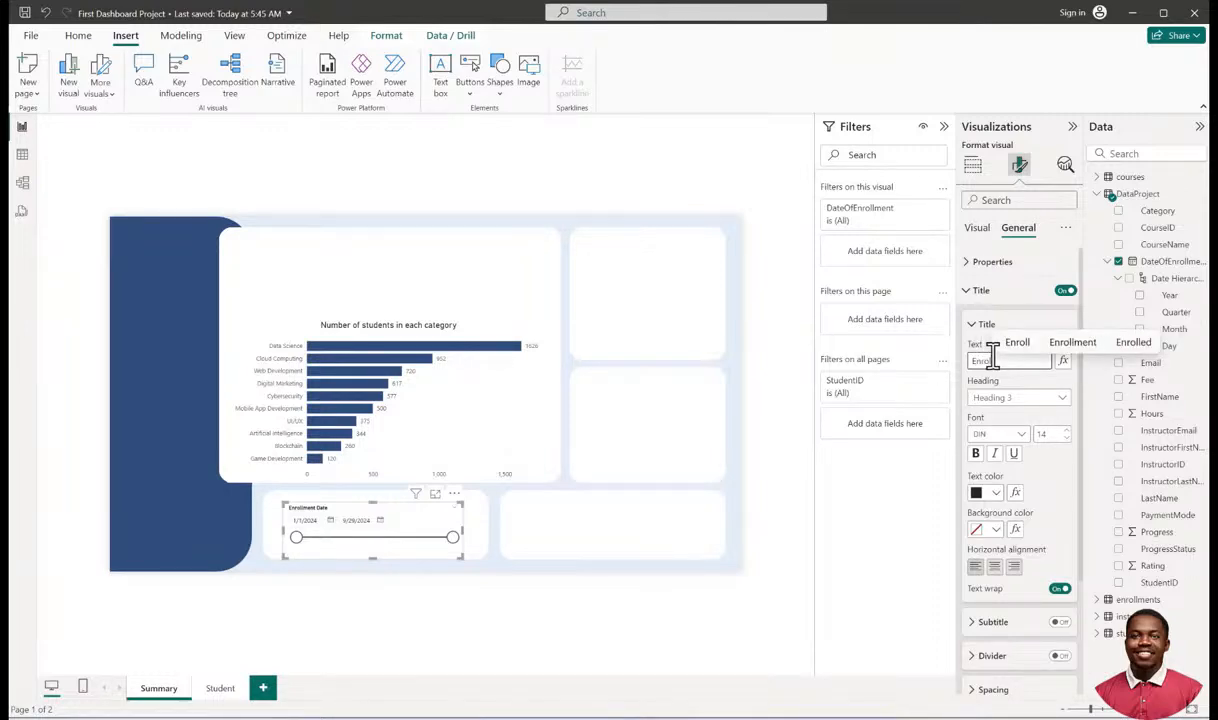
{"action": "type", "text": "ment Date"}
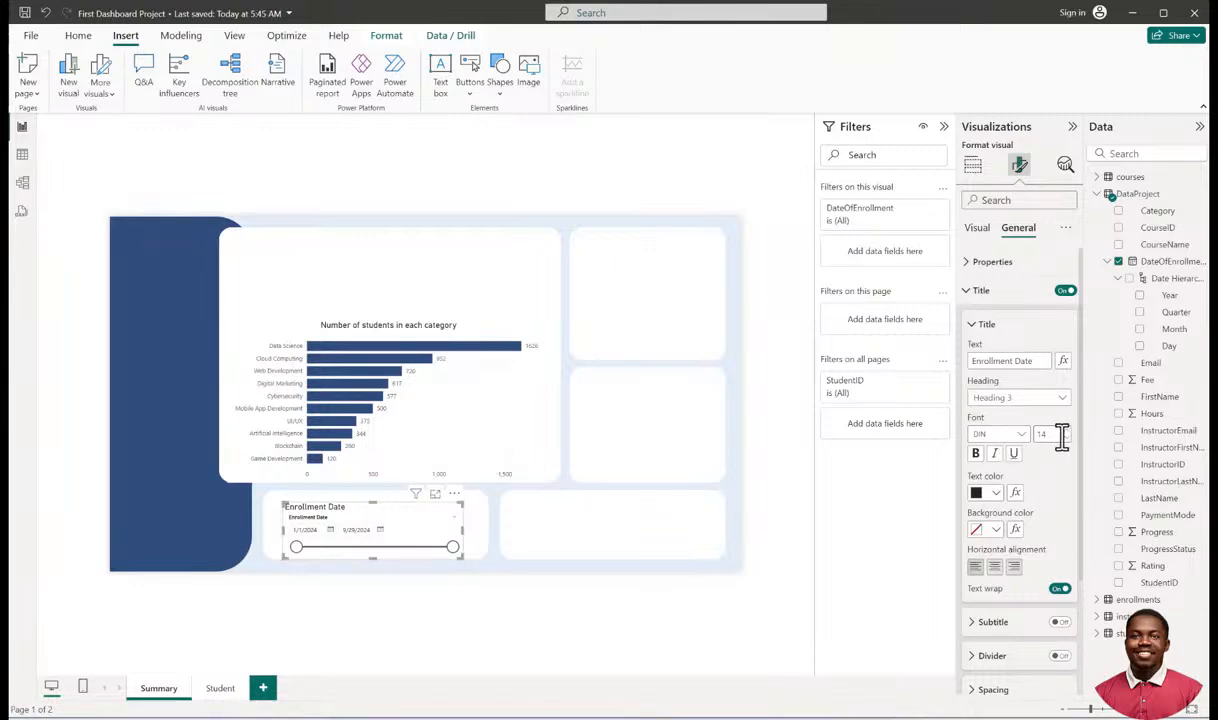
{"action": "left_click", "coordinate": [995, 568]}
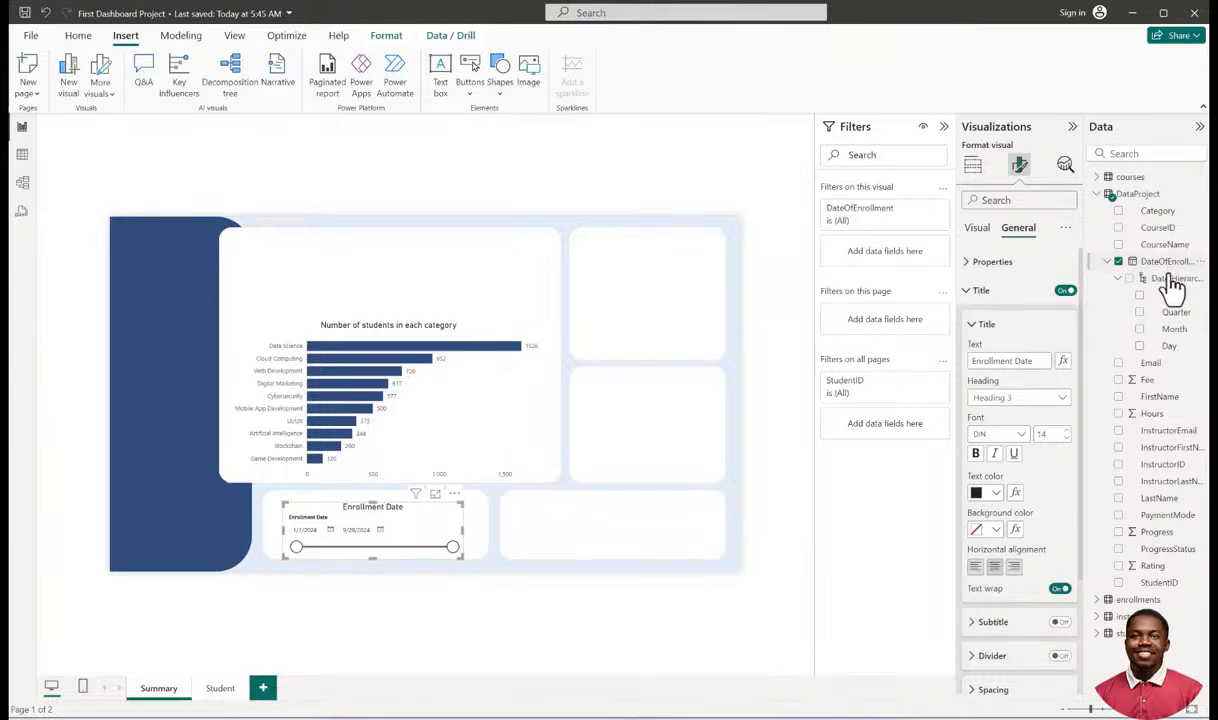
{"action": "left_click", "coordinate": [986, 236]}
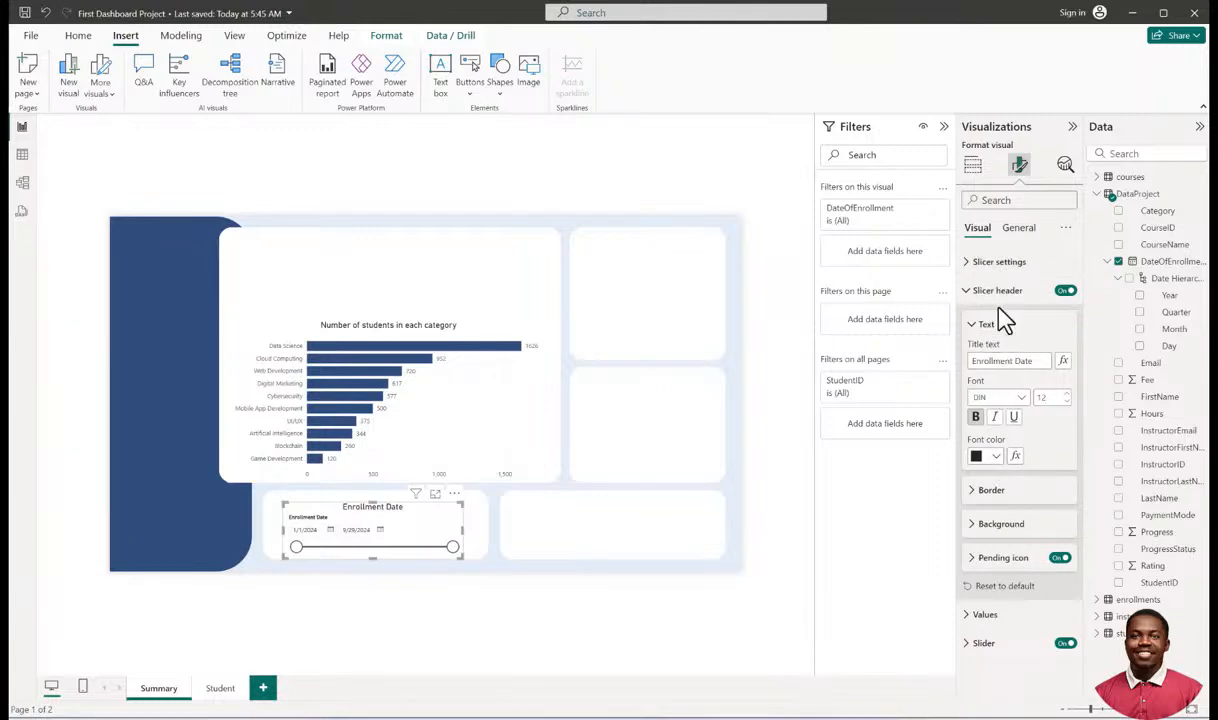
{"action": "left_click", "coordinate": [1064, 291]}
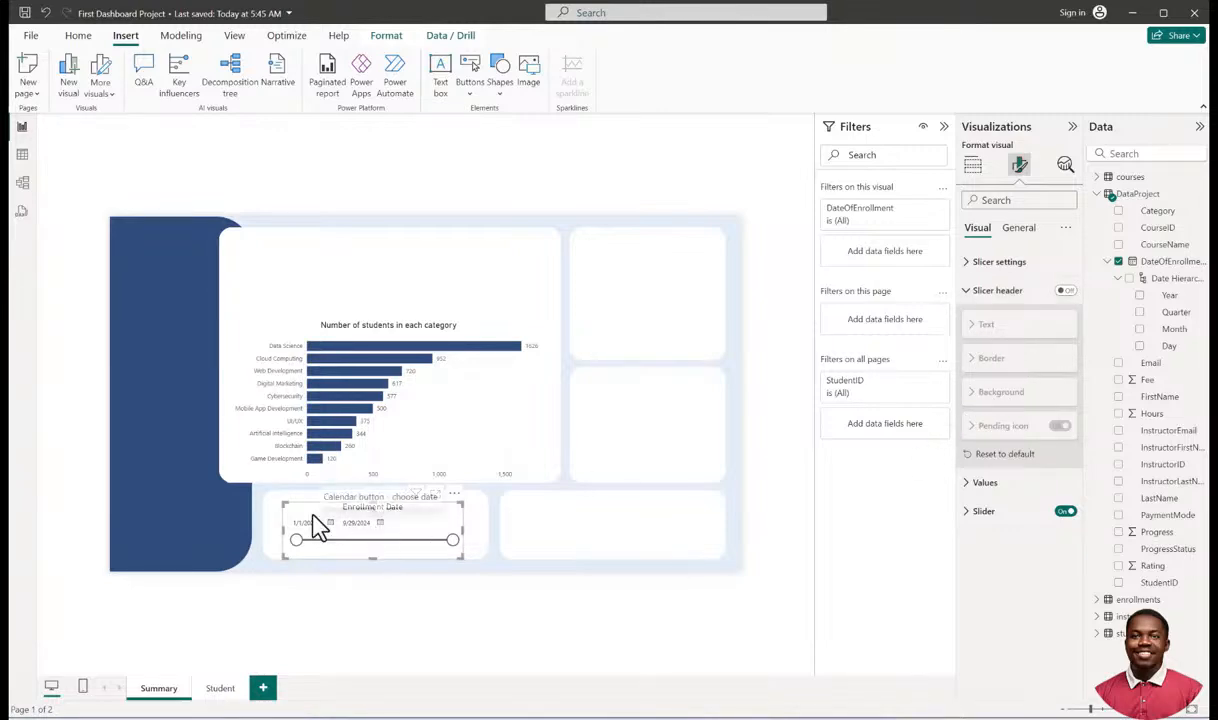
Narrow the Enrollment Date slicer and shift it slightly upward within its white panel.
{"action": "left_click_drag", "start_coordinate": [461, 533], "coordinate": [405, 535]}
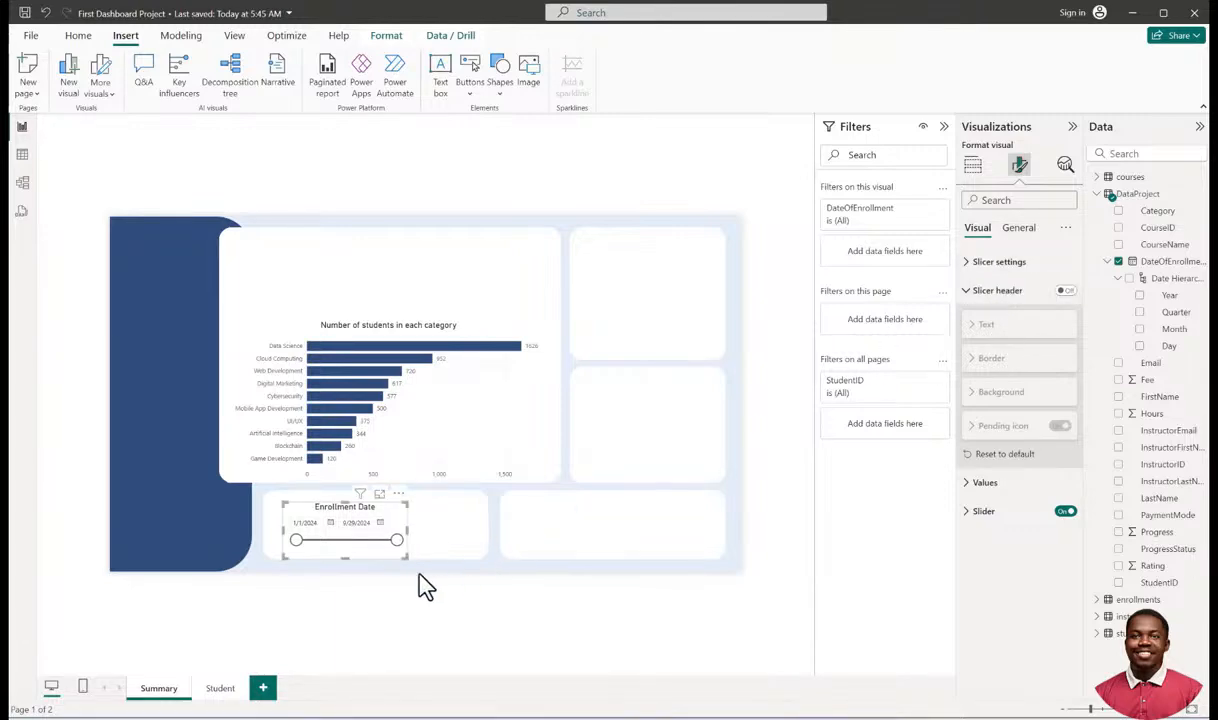
{"action": "mouse_move", "coordinate": [389, 506]}
{"action": "left_mouse_down"}
{"action": "mouse_move", "coordinate": [408, 509]}
{"action": "mouse_move", "coordinate": [393, 507]}
{"action": "left_mouse_up"}
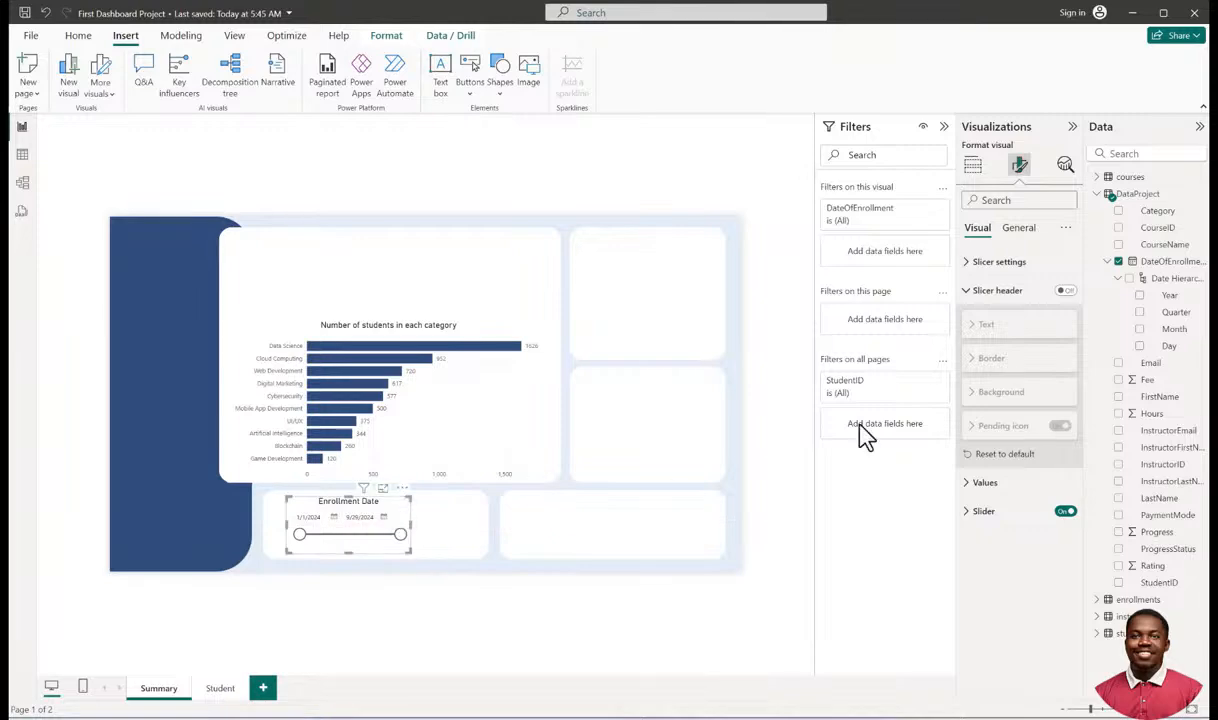
{"action": "left_click", "coordinate": [968, 514]}
{"action": "left_click", "coordinate": [994, 583]}
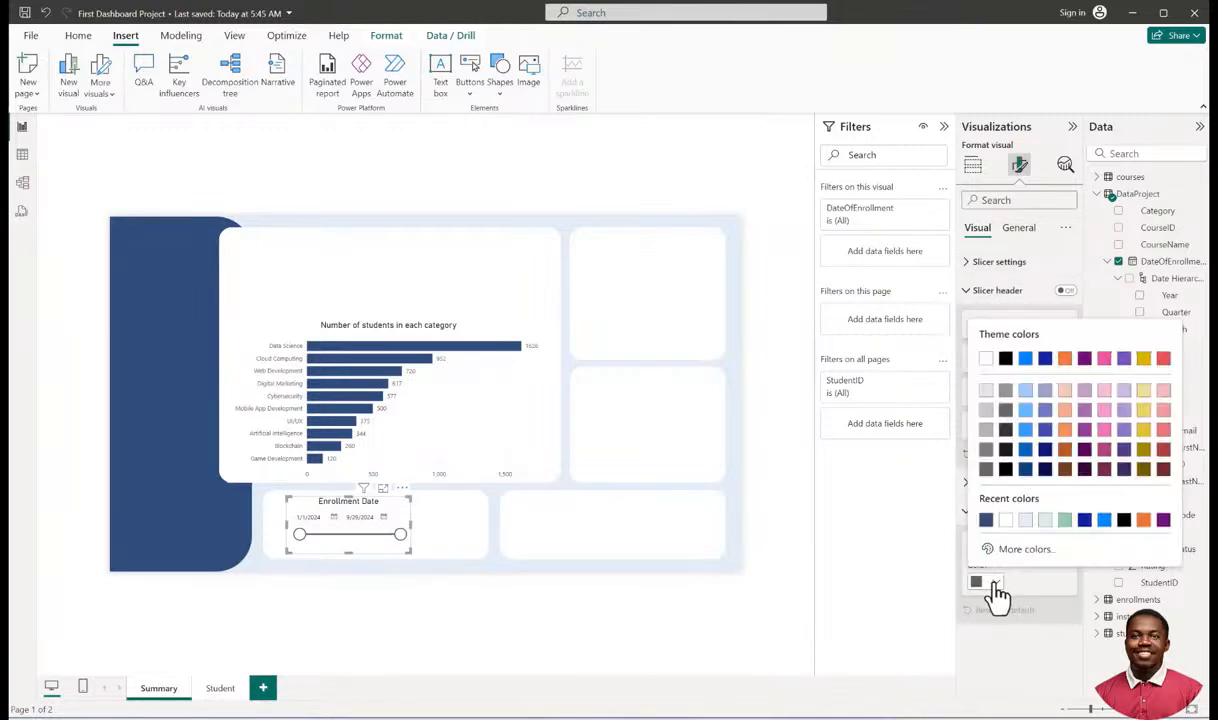
{"action": "left_click", "coordinate": [995, 584]}
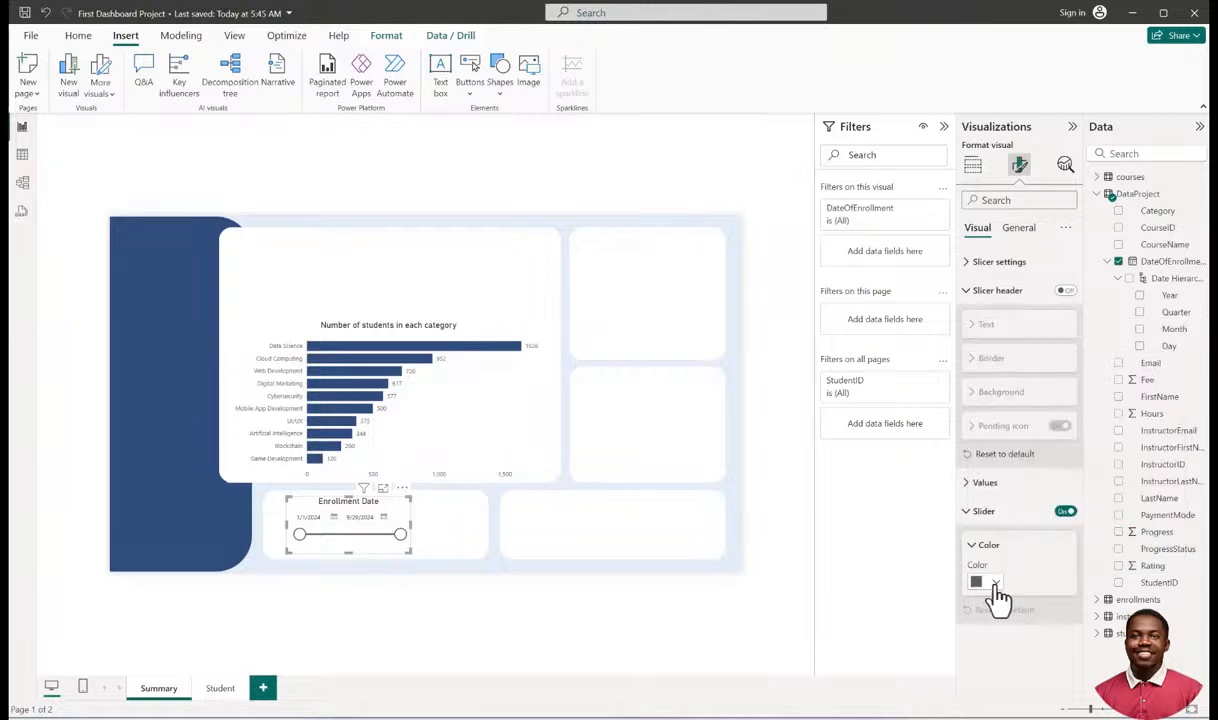
Set the slicer's date values to font size 12 and widen the slicer within its panel.
{"action": "left_click", "coordinate": [975, 484]}
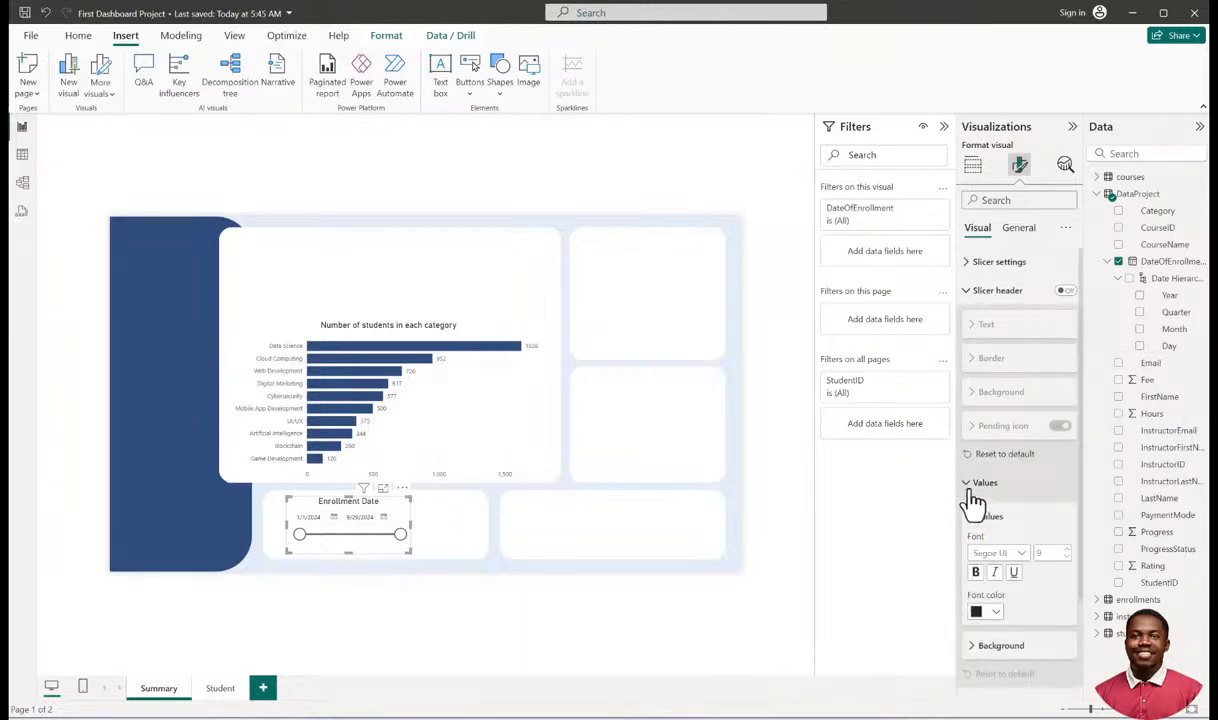
{"action": "left_click", "coordinate": [1067, 553]}
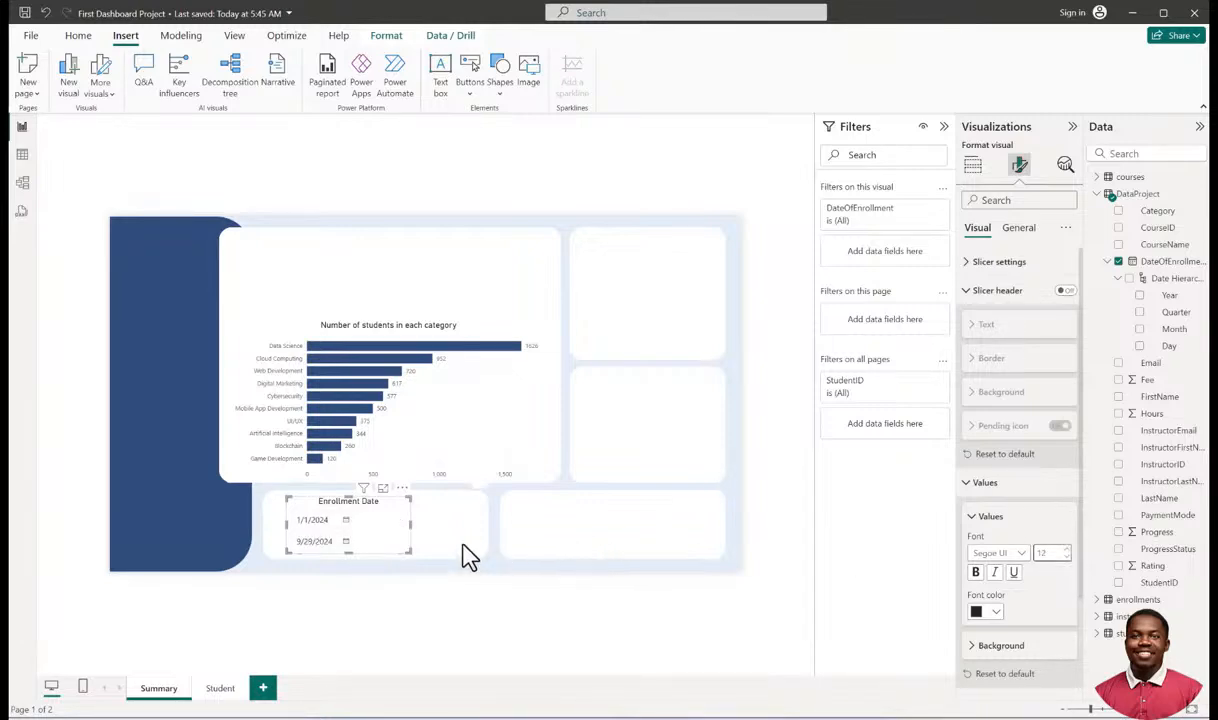
{"action": "left_click_drag", "start_coordinate": [410, 524], "coordinate": [461, 529]}
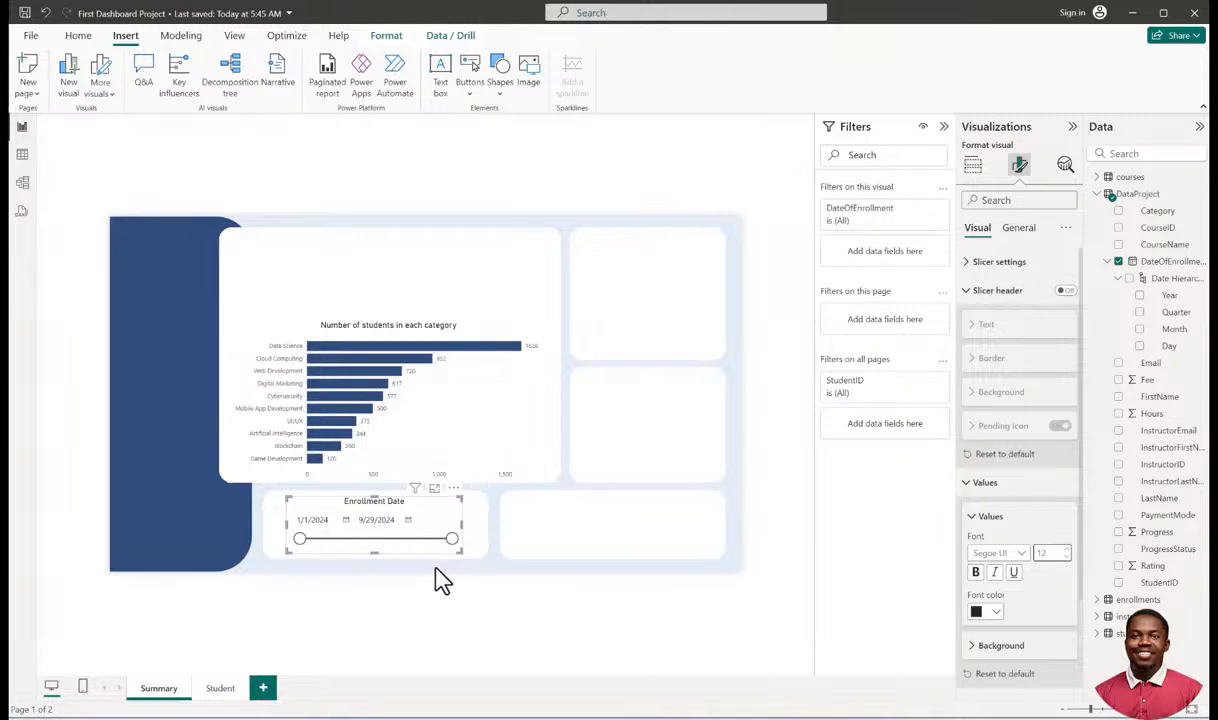
Turn off the background of the Enrollment Date slicer.
{"action": "left_click", "coordinate": [401, 603]}
{"action": "left_click", "coordinate": [443, 508]}
{"action": "left_click", "coordinate": [465, 618]}
{"action": "left_click", "coordinate": [449, 524]}
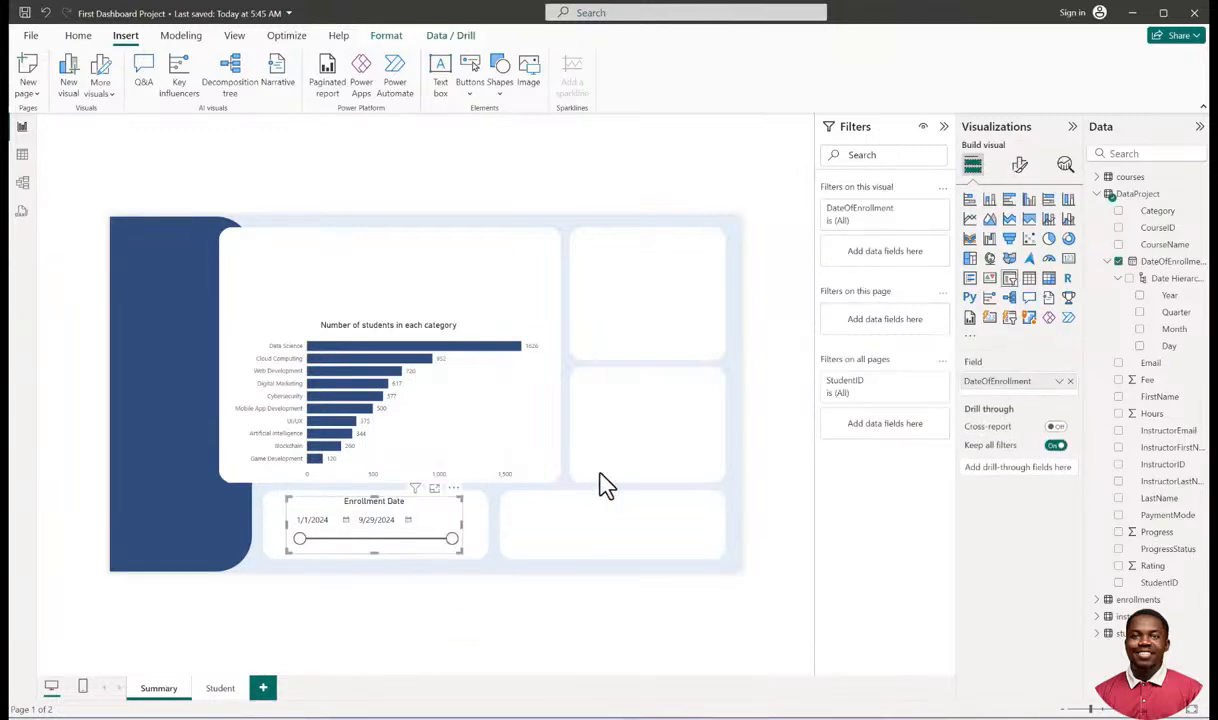
{"action": "left_click", "coordinate": [1019, 166]}
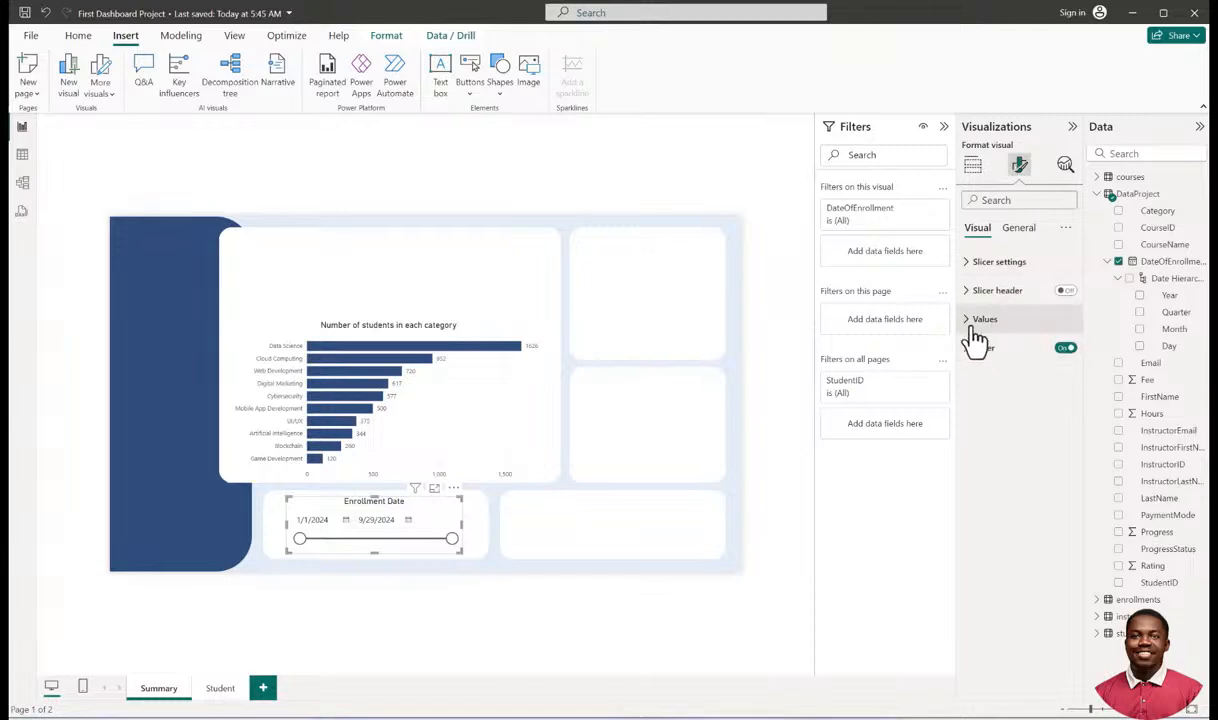
{"action": "left_click", "coordinate": [1015, 228]}
{"action": "left_click", "coordinate": [975, 320]}
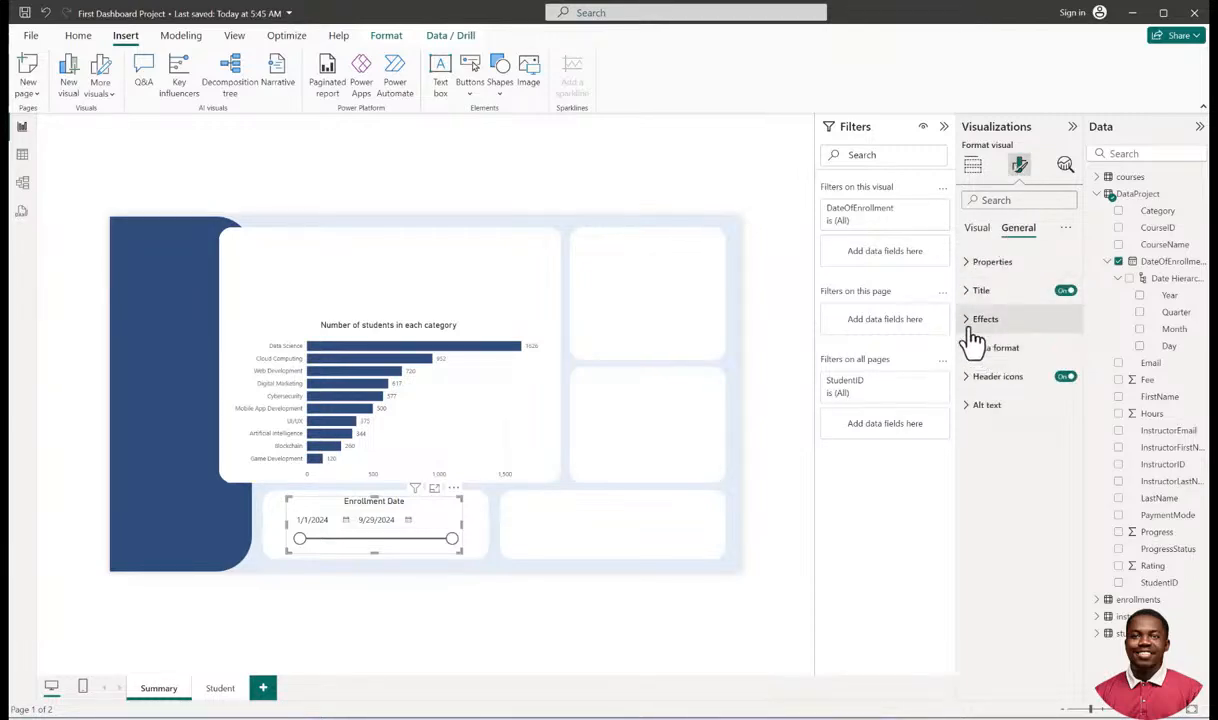
{"action": "left_click", "coordinate": [1058, 353]}
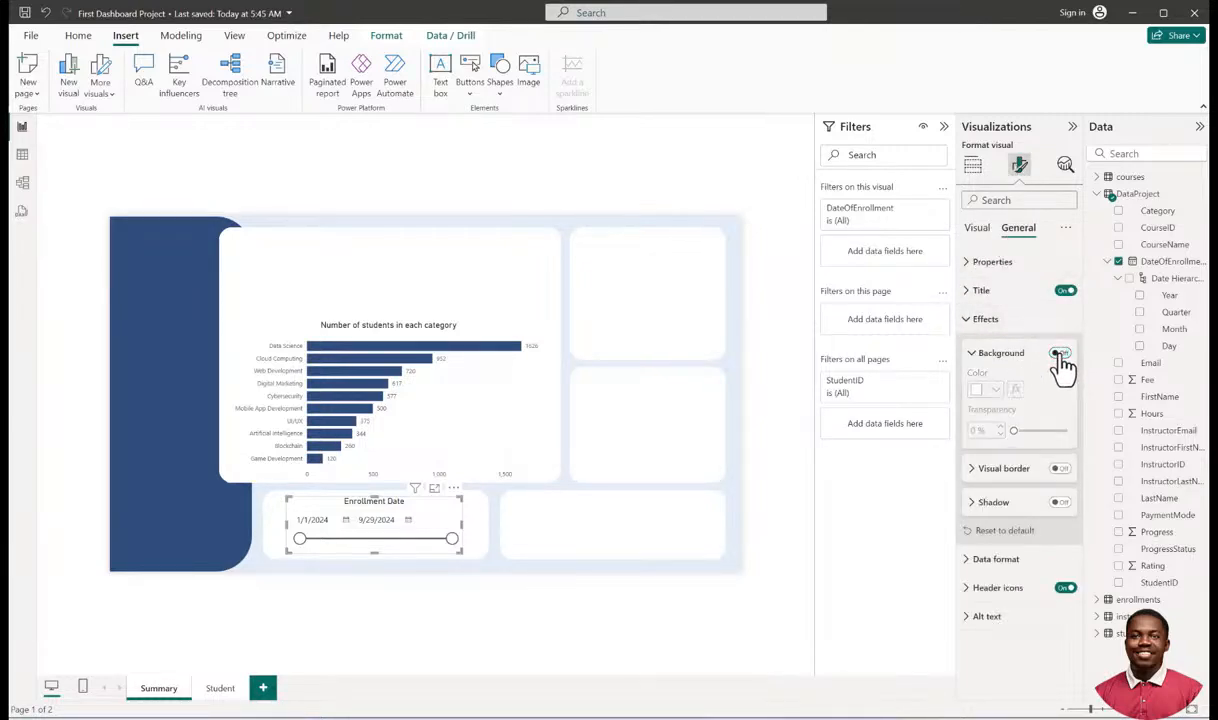
Turn off the background of the students-per-category bar chart and place the chart within the large white panel.
{"action": "left_click", "coordinate": [525, 395]}
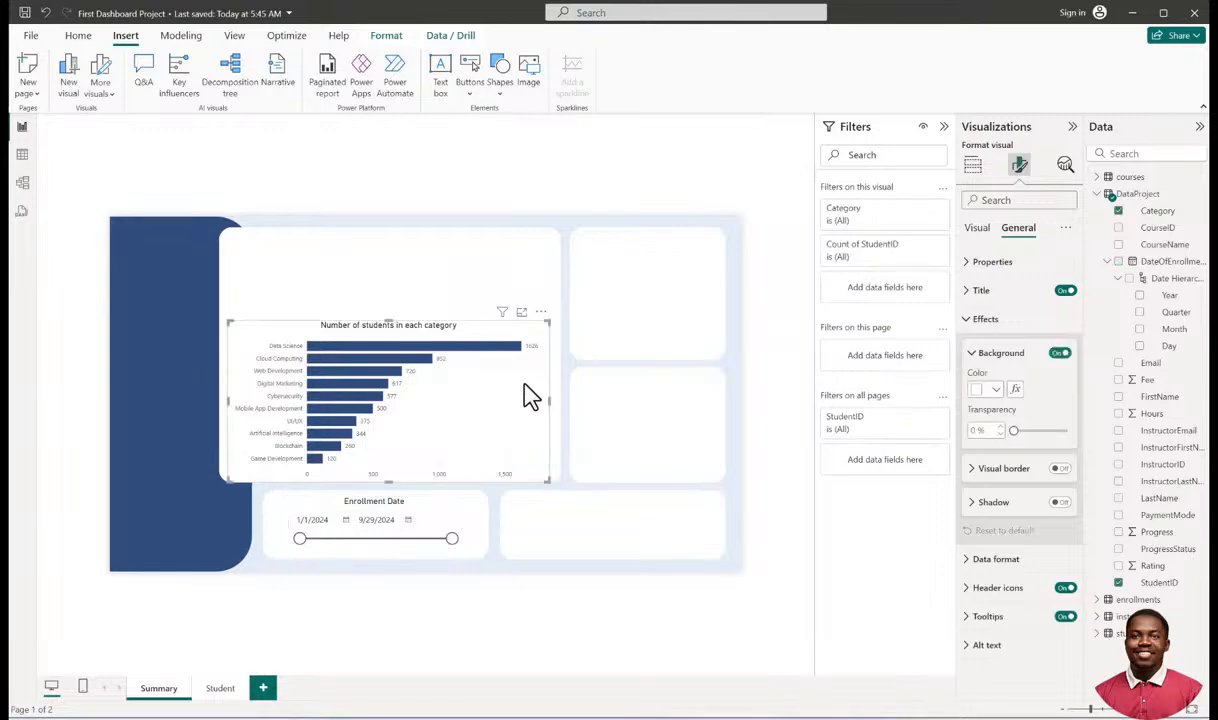
{"action": "left_click_drag", "start_coordinate": [527, 401], "coordinate": [457, 393]}
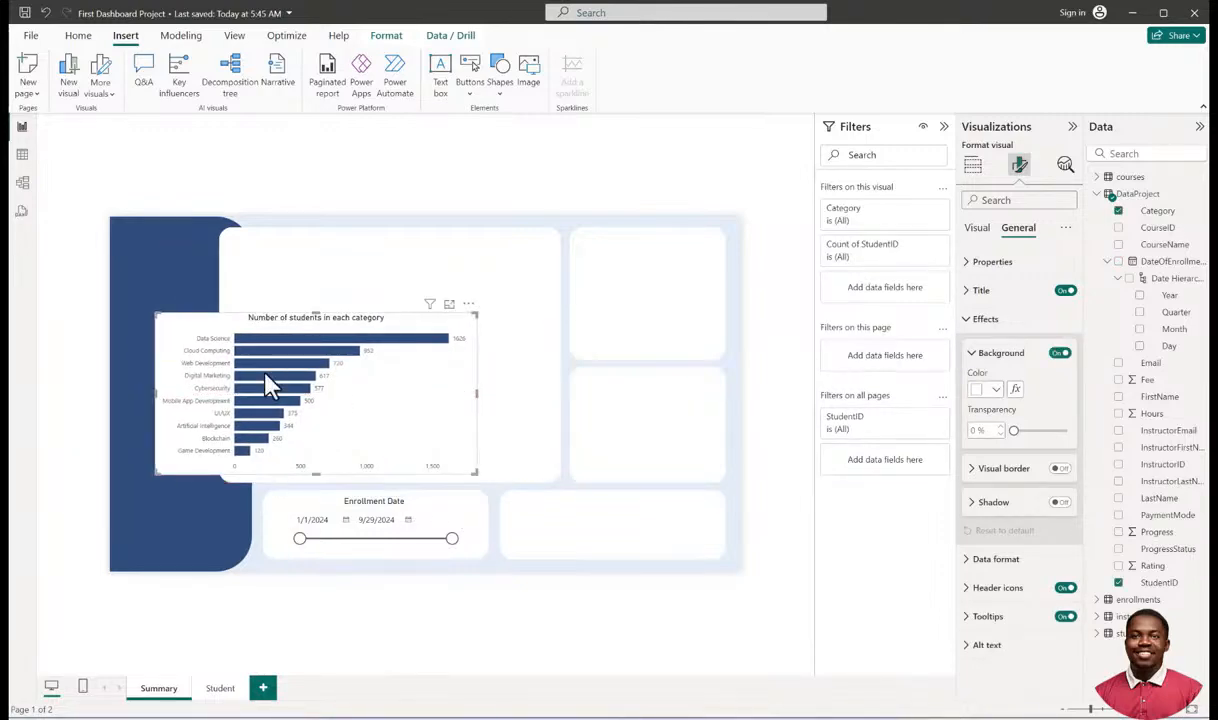
{"action": "left_click", "coordinate": [1058, 355]}
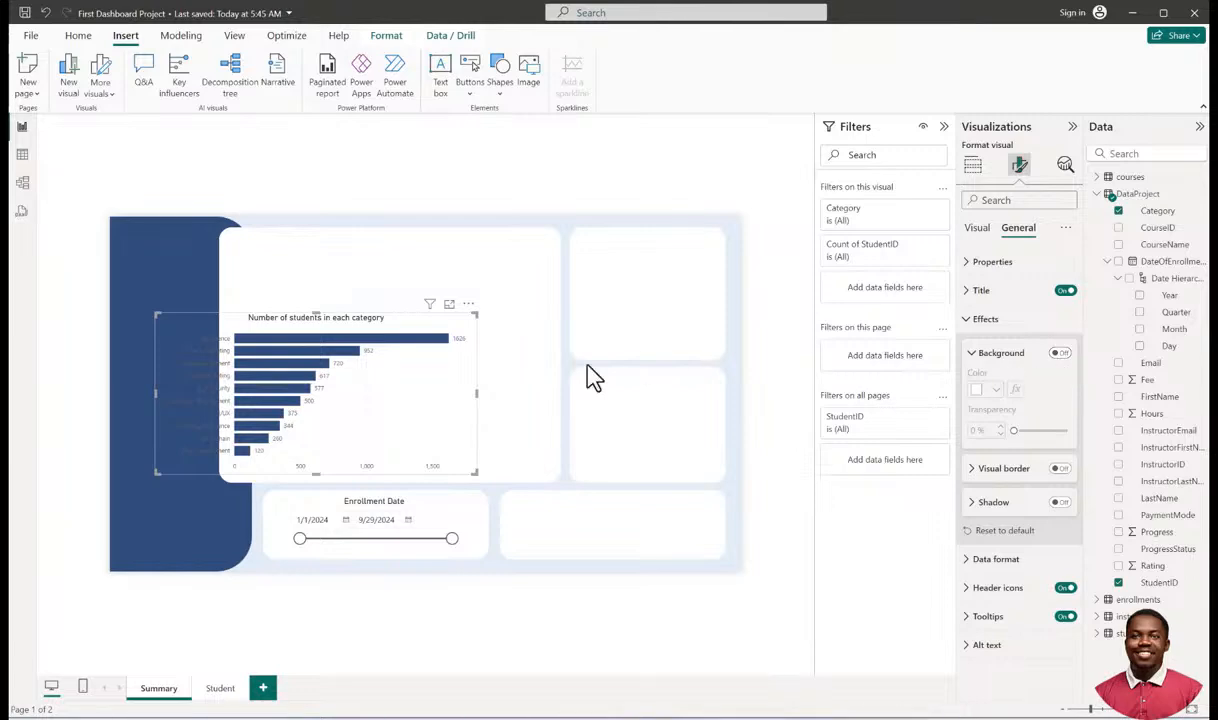
{"action": "left_click_drag", "start_coordinate": [457, 343], "coordinate": [522, 329]}
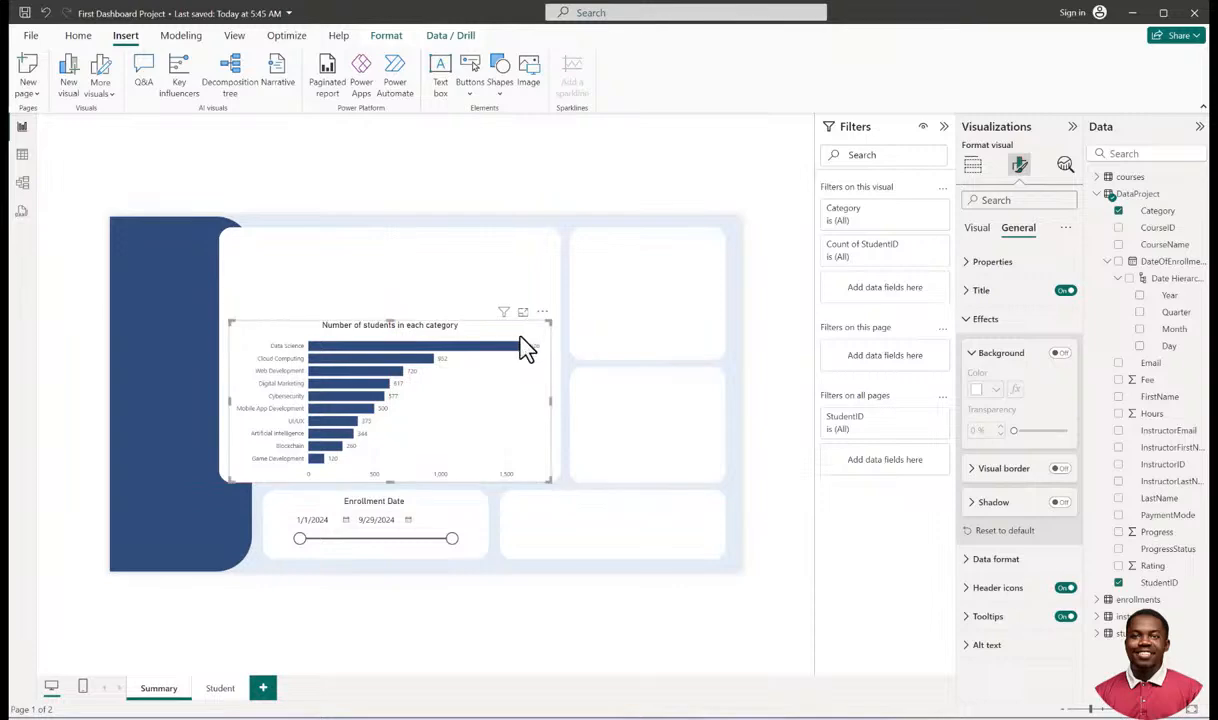
{"action": "left_click", "coordinate": [422, 598]}
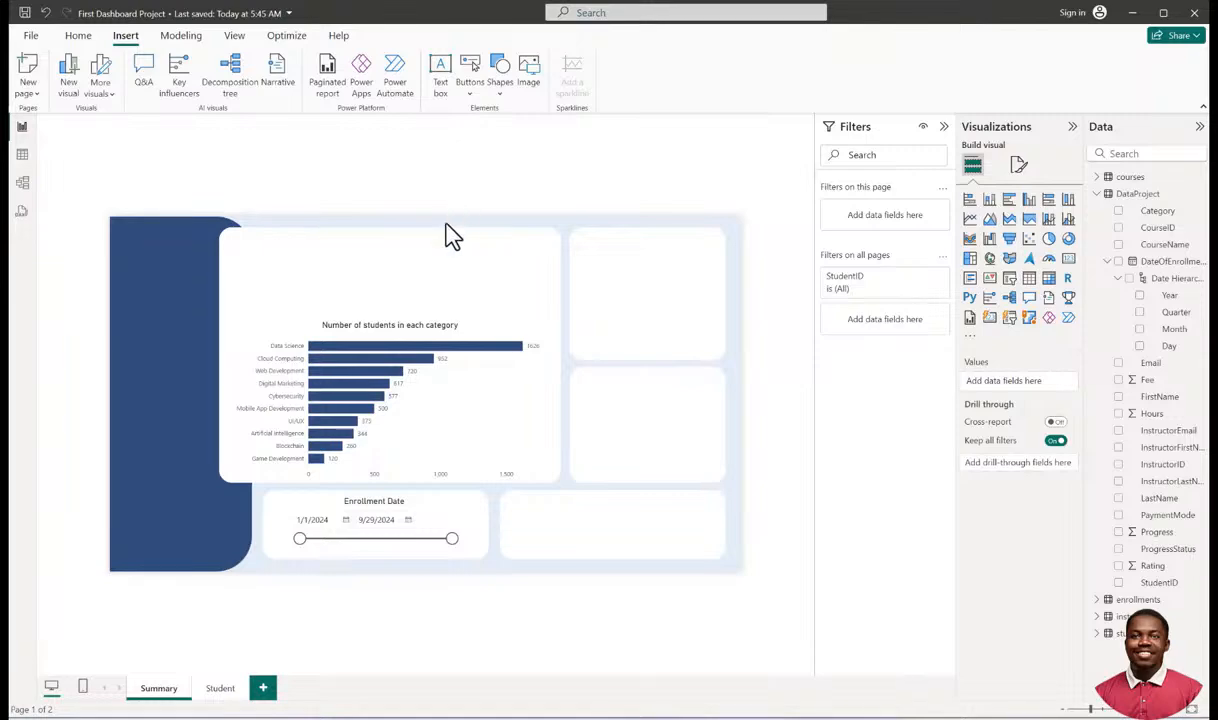
{"action": "left_click", "coordinate": [655, 316]}
{"action": "left_click", "coordinate": [972, 288]}
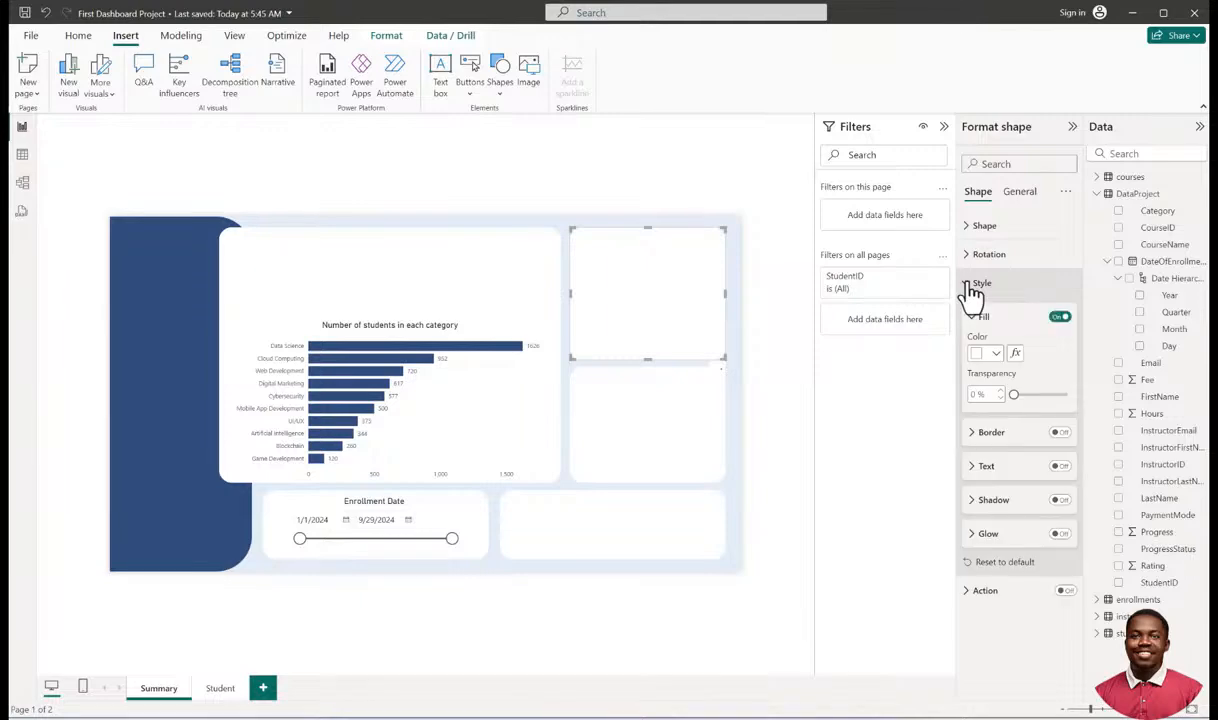
{"action": "left_click", "coordinate": [973, 293]}
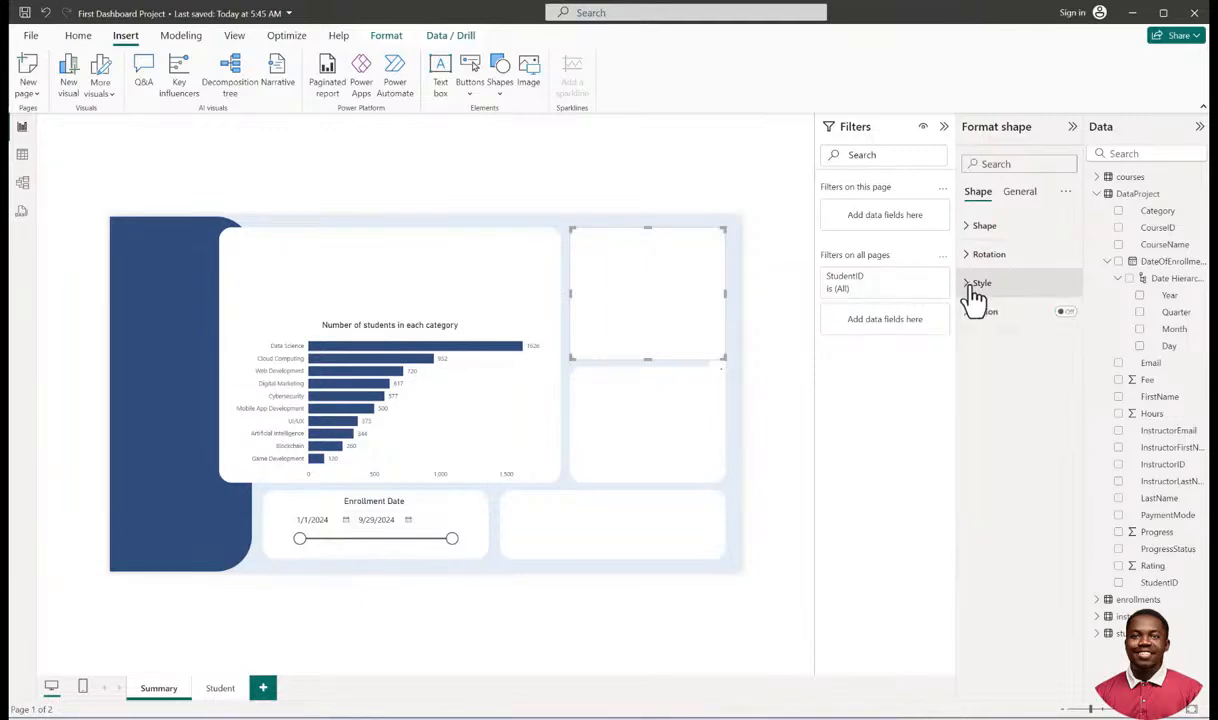
{"action": "left_click", "coordinate": [740, 183]}
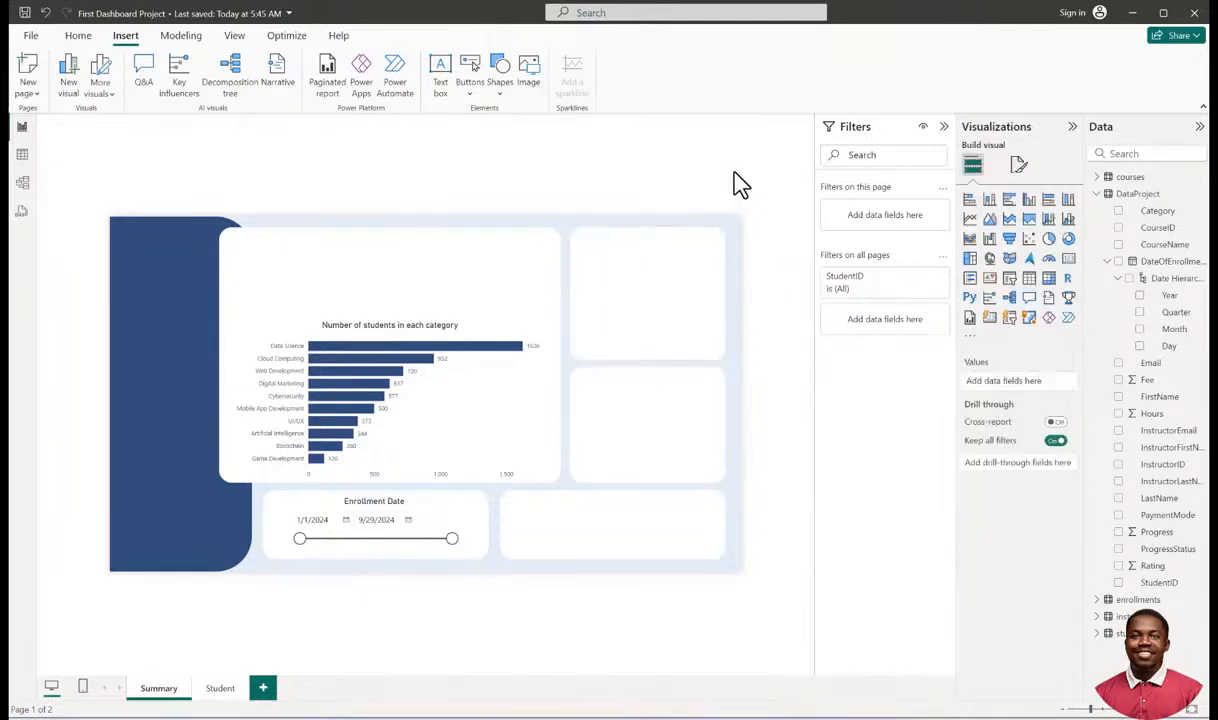
Add a card visual showing StudentID and place it over the two stacked empty panels beside the bar chart.
{"action": "left_click", "coordinate": [1069, 260]}
{"action": "left_click_drag", "start_coordinate": [228, 295], "coordinate": [609, 362]}
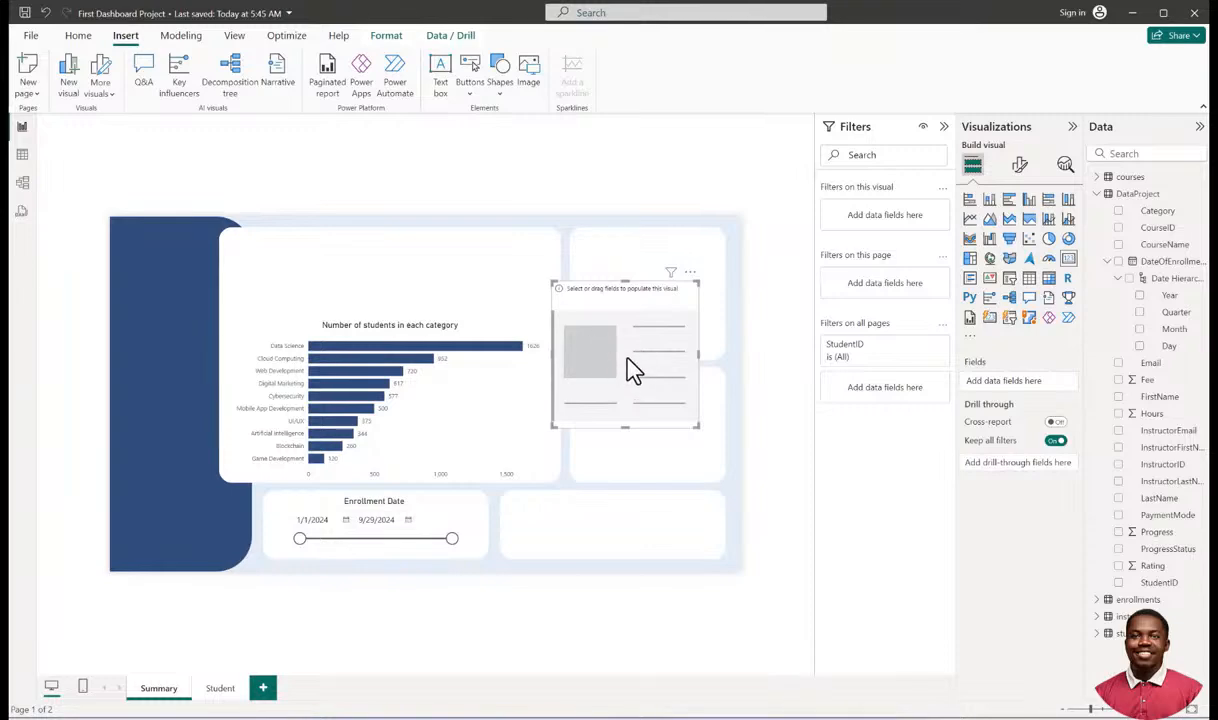
{"action": "left_click", "coordinate": [1119, 583]}
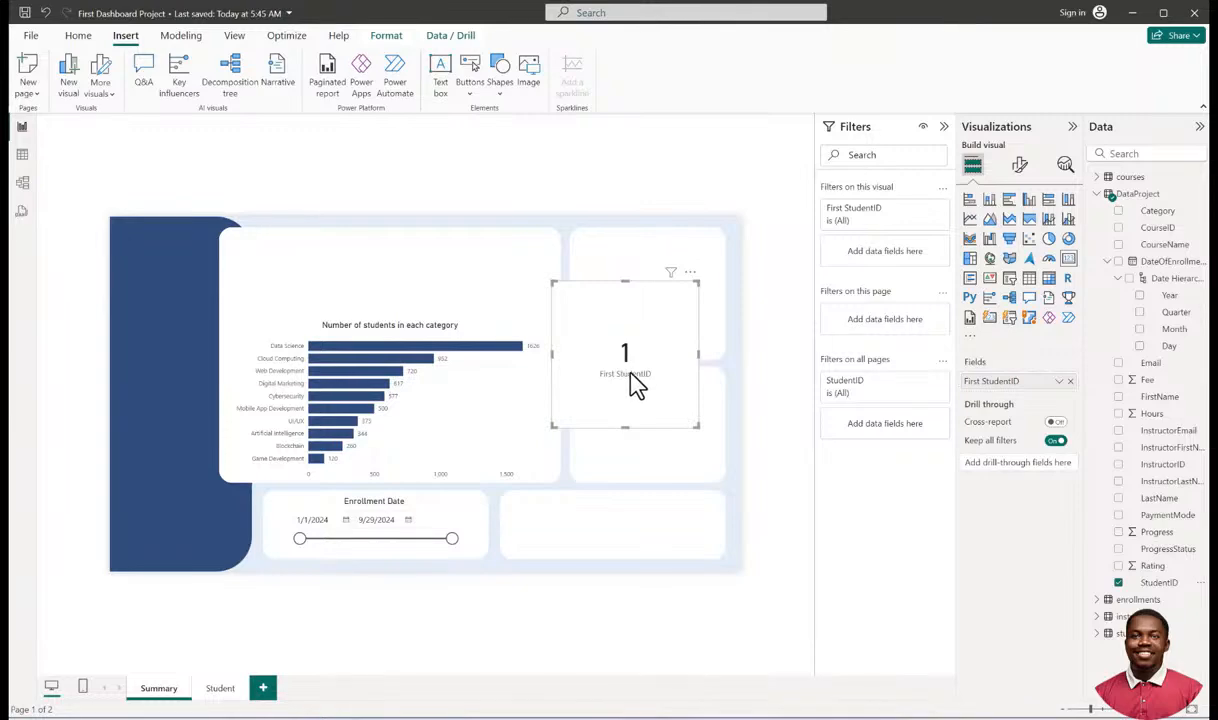
Summarize the card's StudentID by Count (Distinct) and move the card inside the width of the stacked panels.
{"action": "left_click", "coordinate": [1060, 384]}
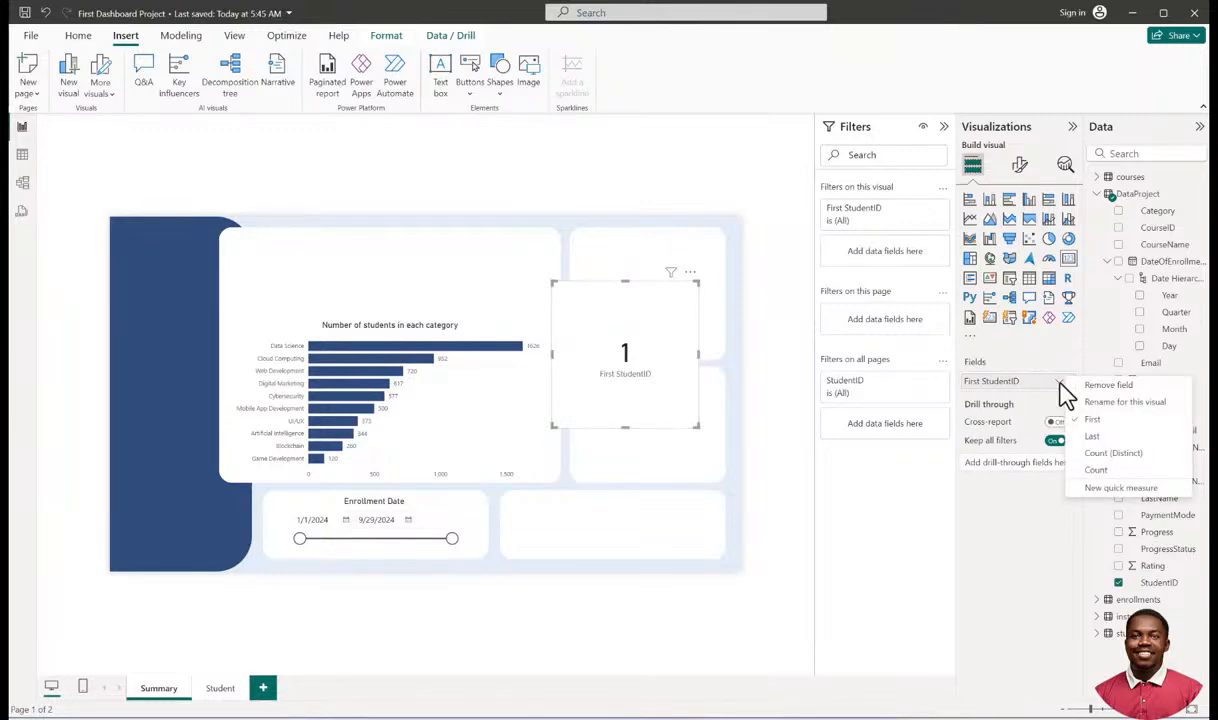
{"action": "left_click", "coordinate": [1097, 472]}
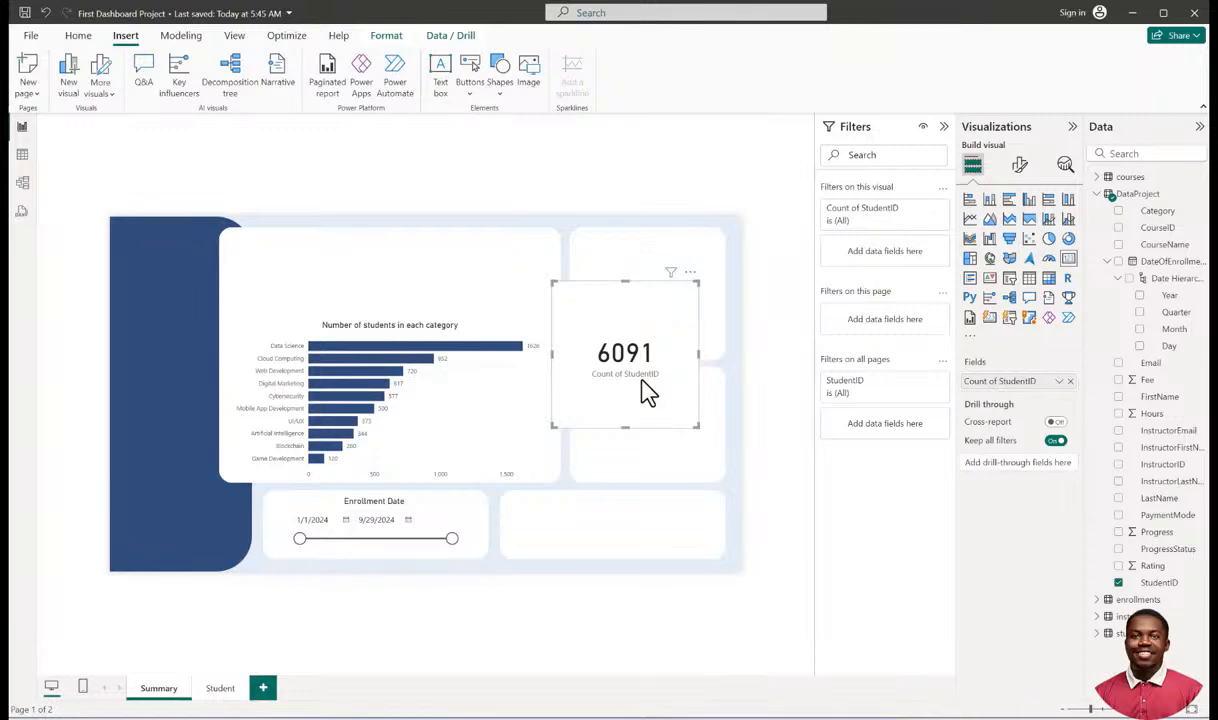
{"action": "left_click", "coordinate": [1058, 381]}
{"action": "left_click", "coordinate": [1115, 454]}
{"action": "mouse_move", "coordinate": [596, 300]}
{"action": "left_mouse_down"}
{"action": "mouse_move", "coordinate": [621, 325]}
{"action": "mouse_move", "coordinate": [615, 294]}
{"action": "left_mouse_up"}
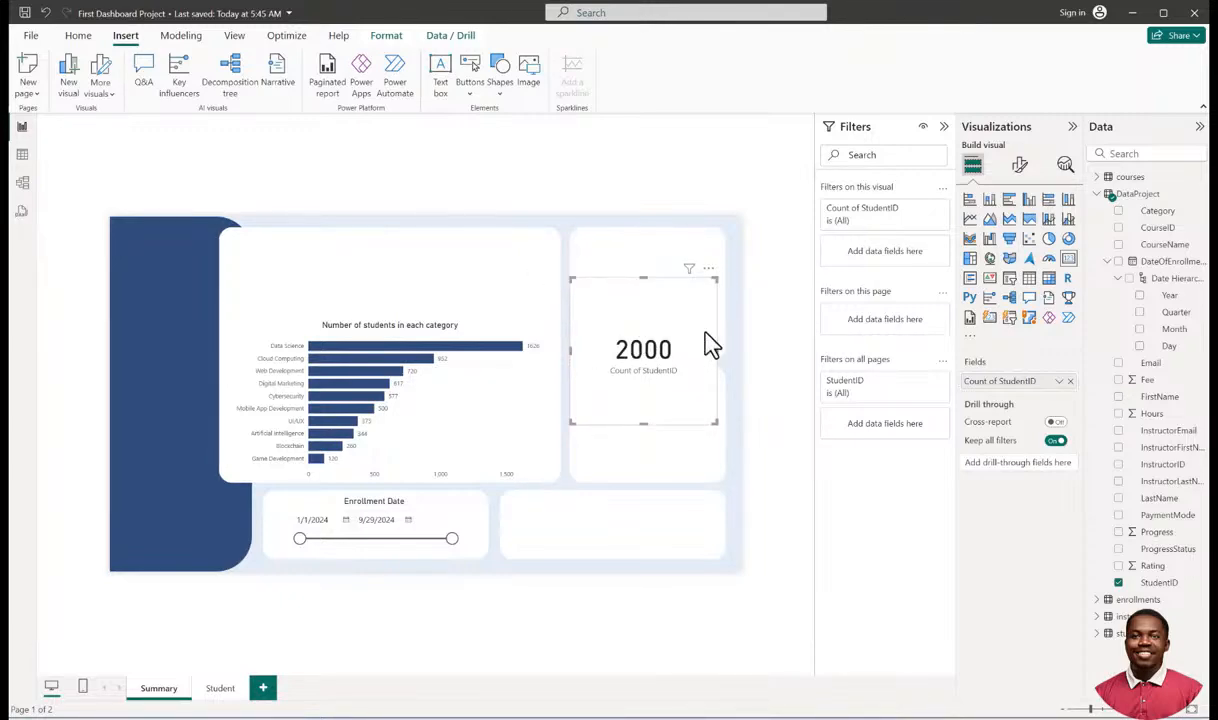
Format the card's callout value in orange Segoe UI Semibold at size 43 and shrink the card into the upper panel beside the bar chart.
{"action": "left_click", "coordinate": [1019, 166]}
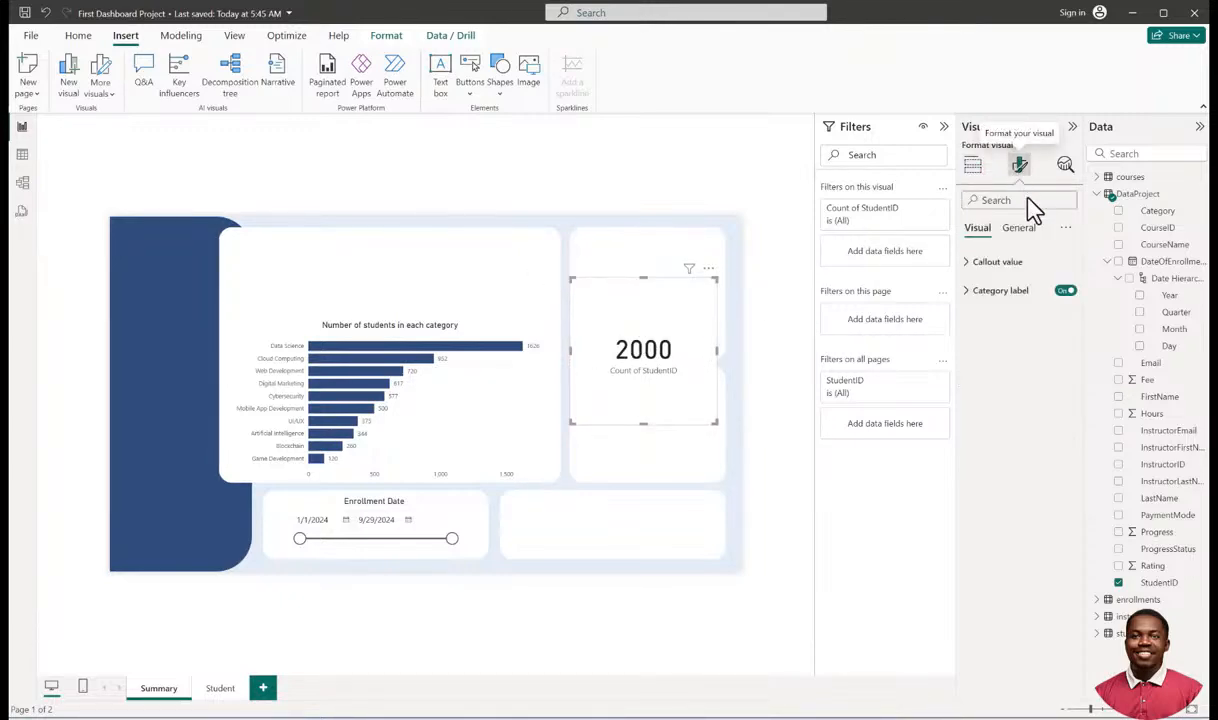
{"action": "left_click", "coordinate": [972, 266]}
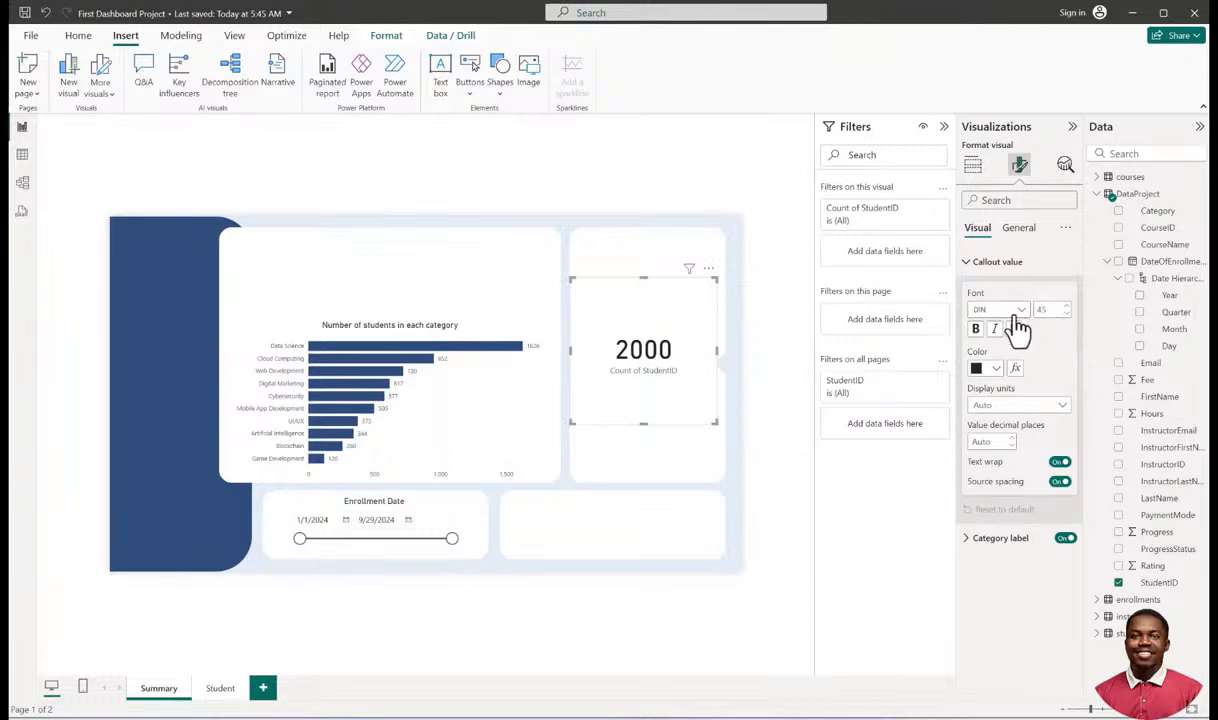
{"action": "left_click", "coordinate": [994, 369]}
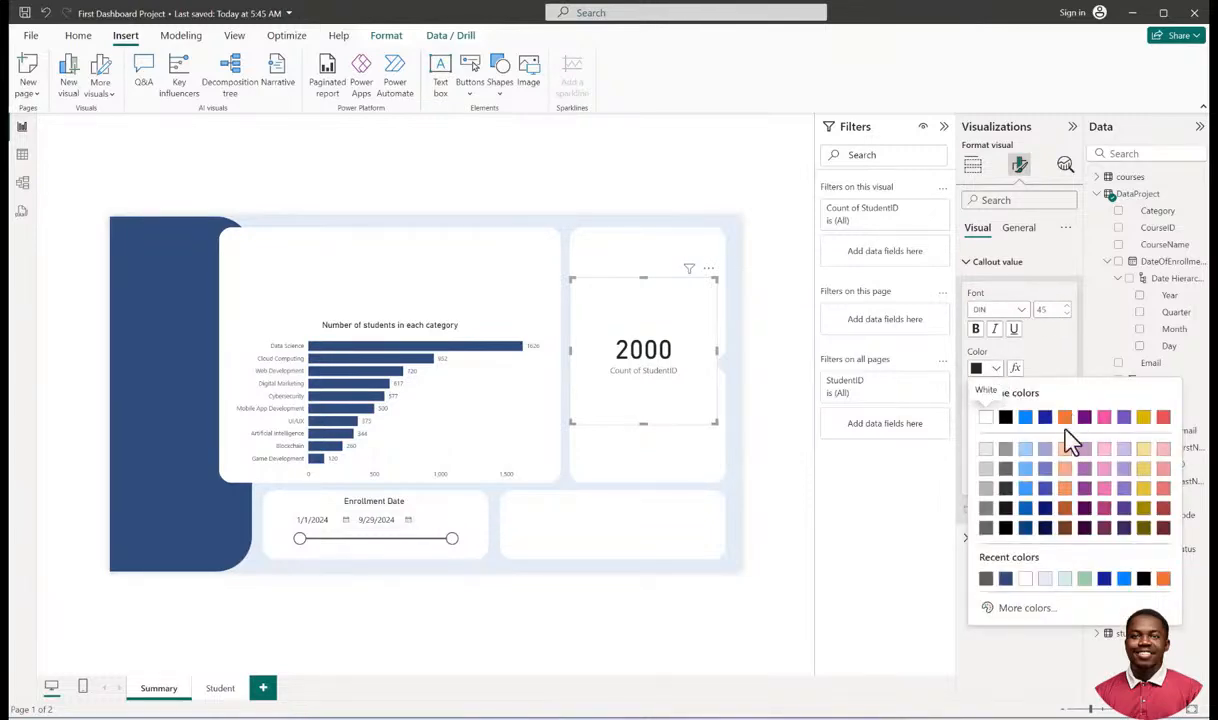
{"action": "left_click", "coordinate": [1163, 578]}
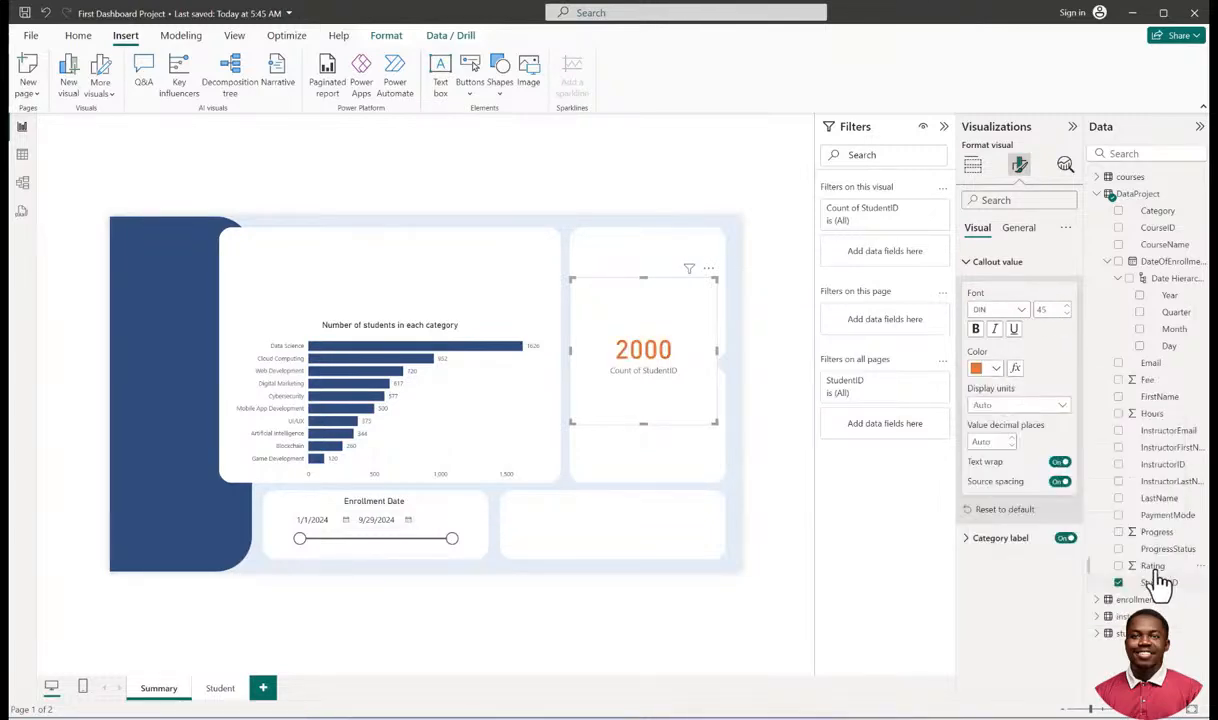
{"action": "left_click", "coordinate": [1010, 312]}
{"action": "scroll", "coordinate": [1025, 440], "scroll_direction": "down", "scroll_amount": 3}
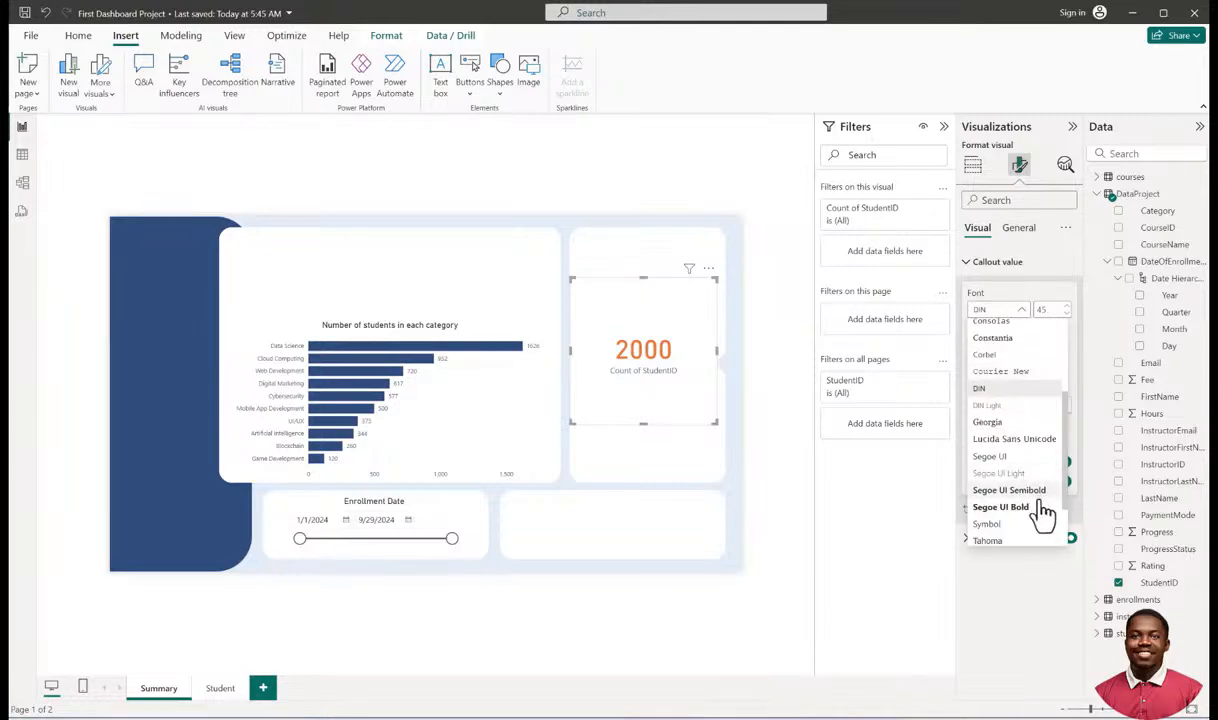
{"action": "left_click", "coordinate": [1040, 508]}
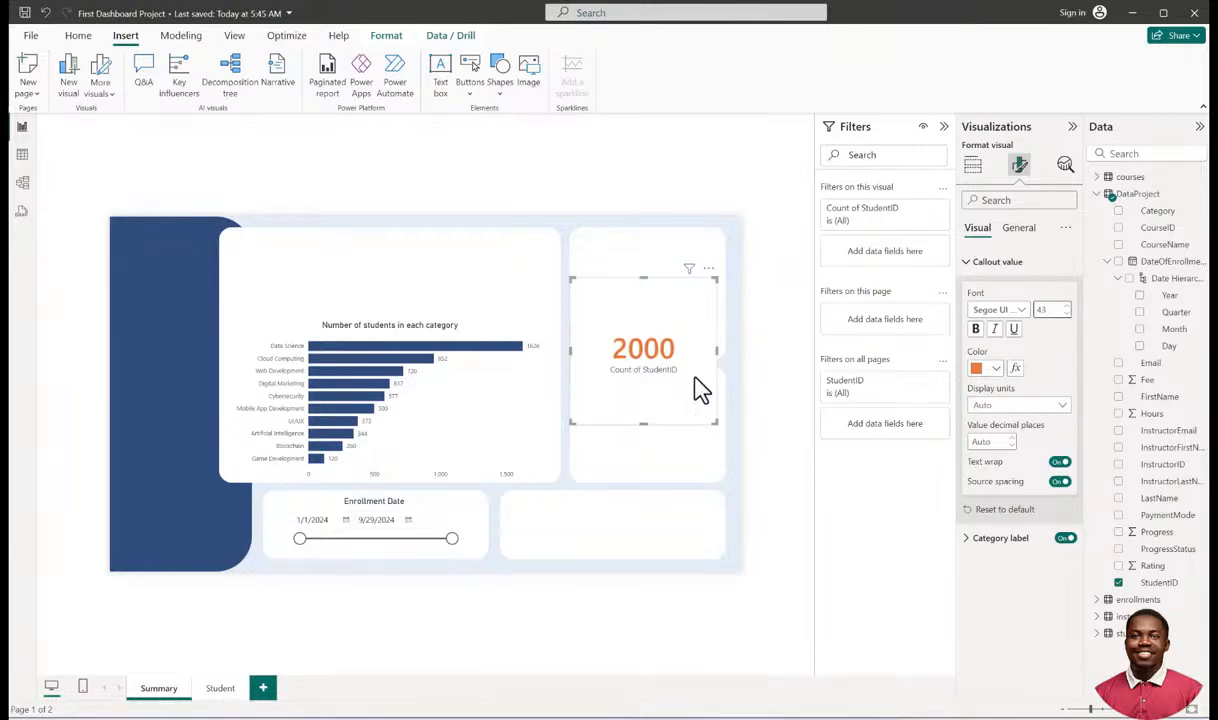
{"action": "left_click_drag", "start_coordinate": [712, 421], "coordinate": [657, 337]}
{"action": "left_click_drag", "start_coordinate": [615, 286], "coordinate": [643, 312]}
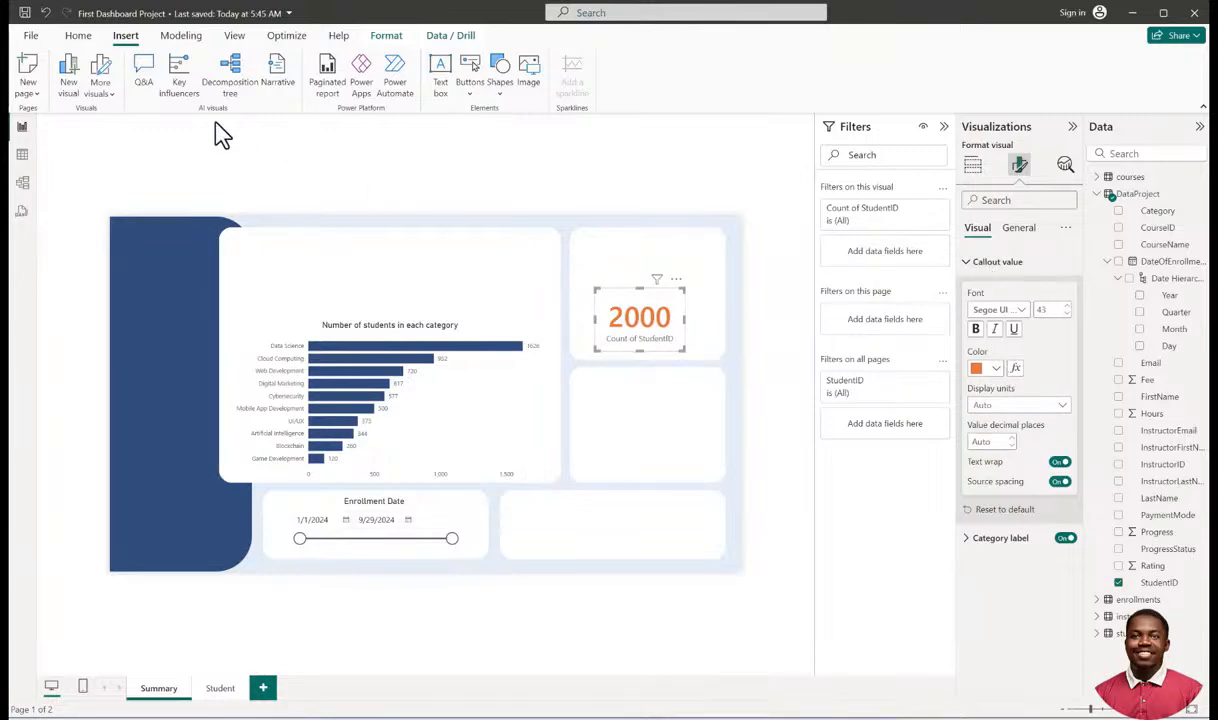
Examine the data category and format options available for the DateOfEnrollment and StudentID columns.
{"action": "left_click", "coordinate": [79, 37]}
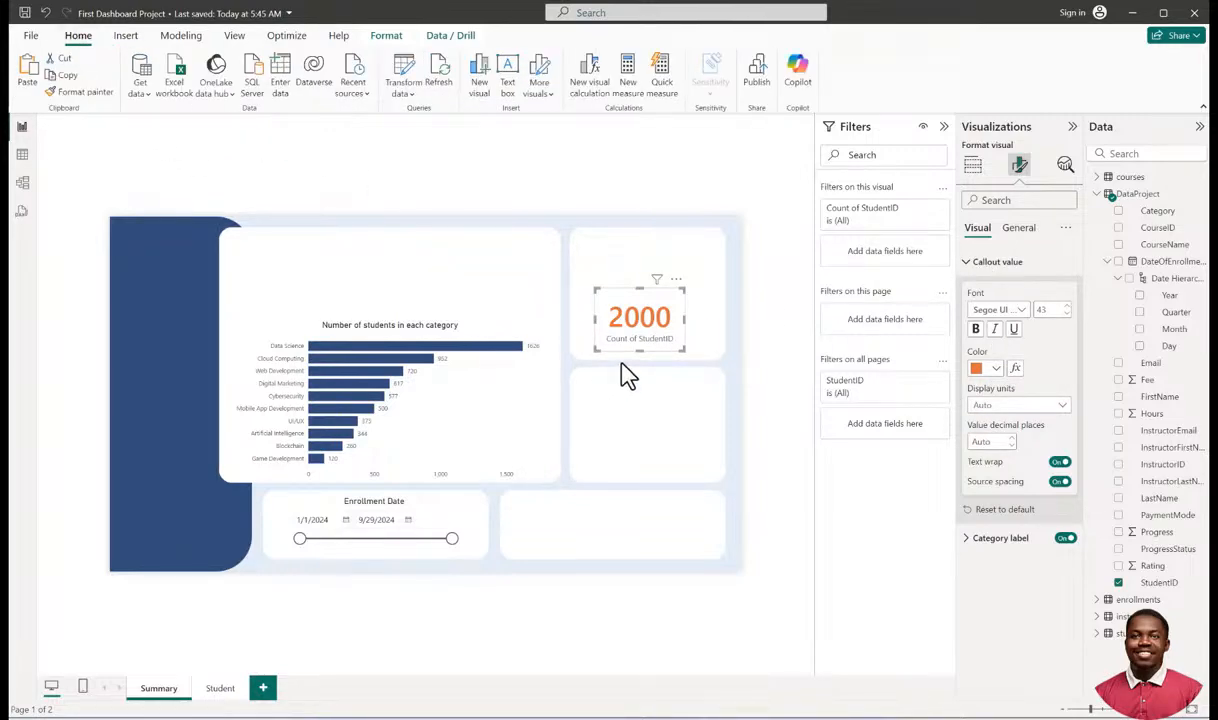
{"action": "left_click", "coordinate": [1163, 265]}
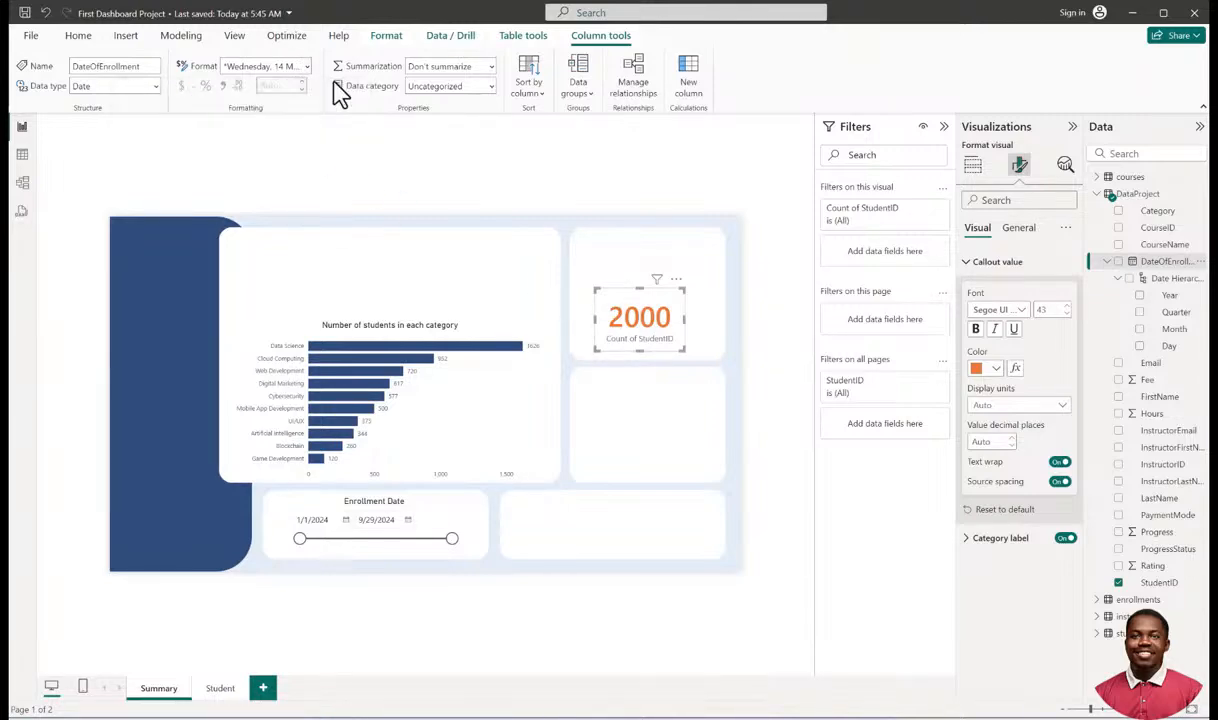
{"action": "left_click", "coordinate": [490, 88]}
{"action": "left_click", "coordinate": [1158, 584]}
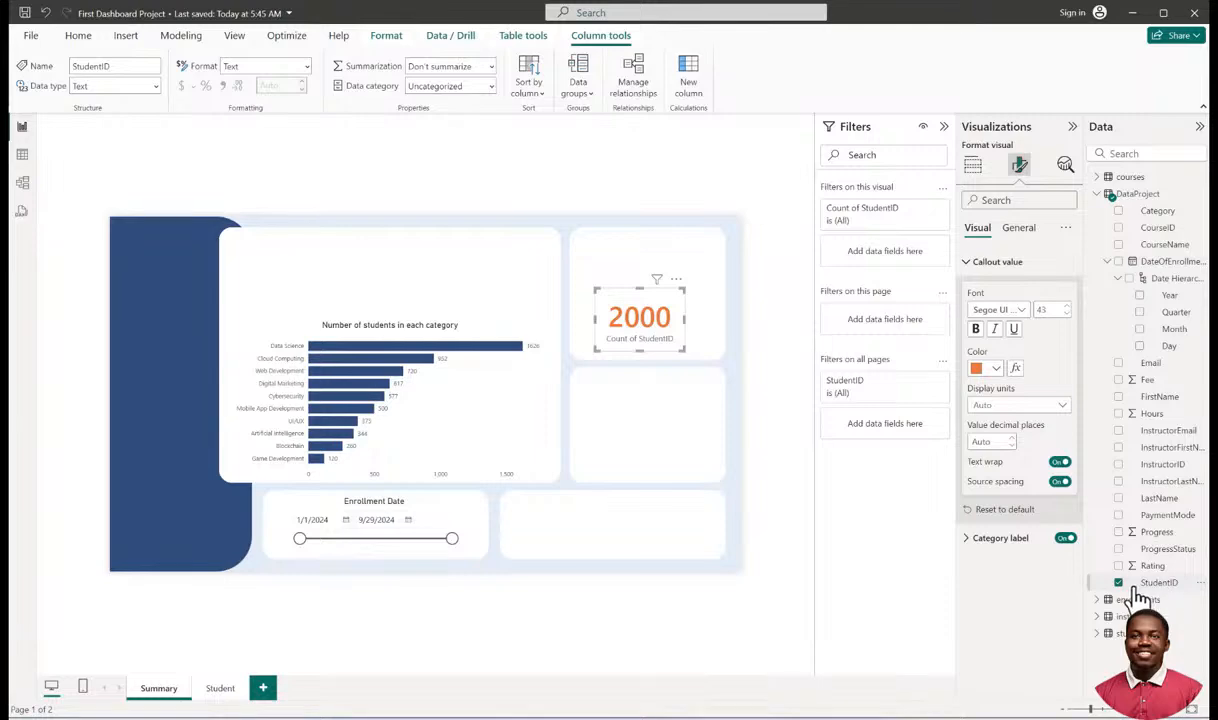
{"action": "left_click", "coordinate": [491, 87]}
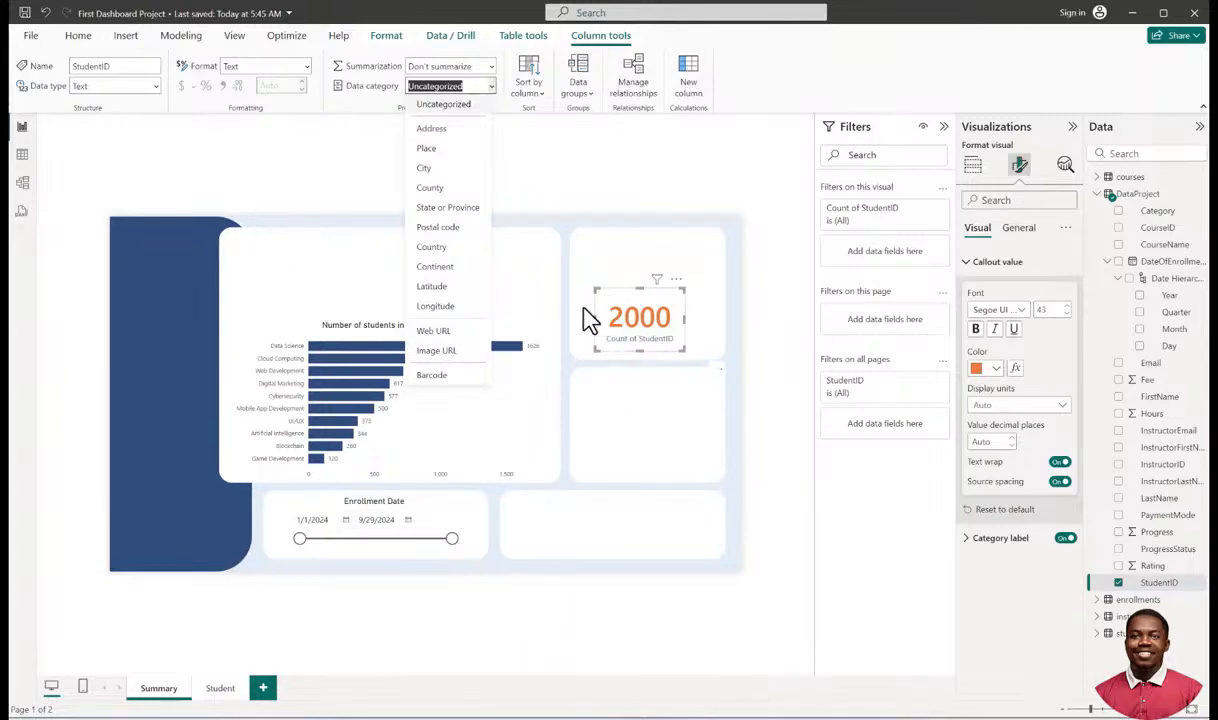
{"action": "left_click", "coordinate": [468, 104]}
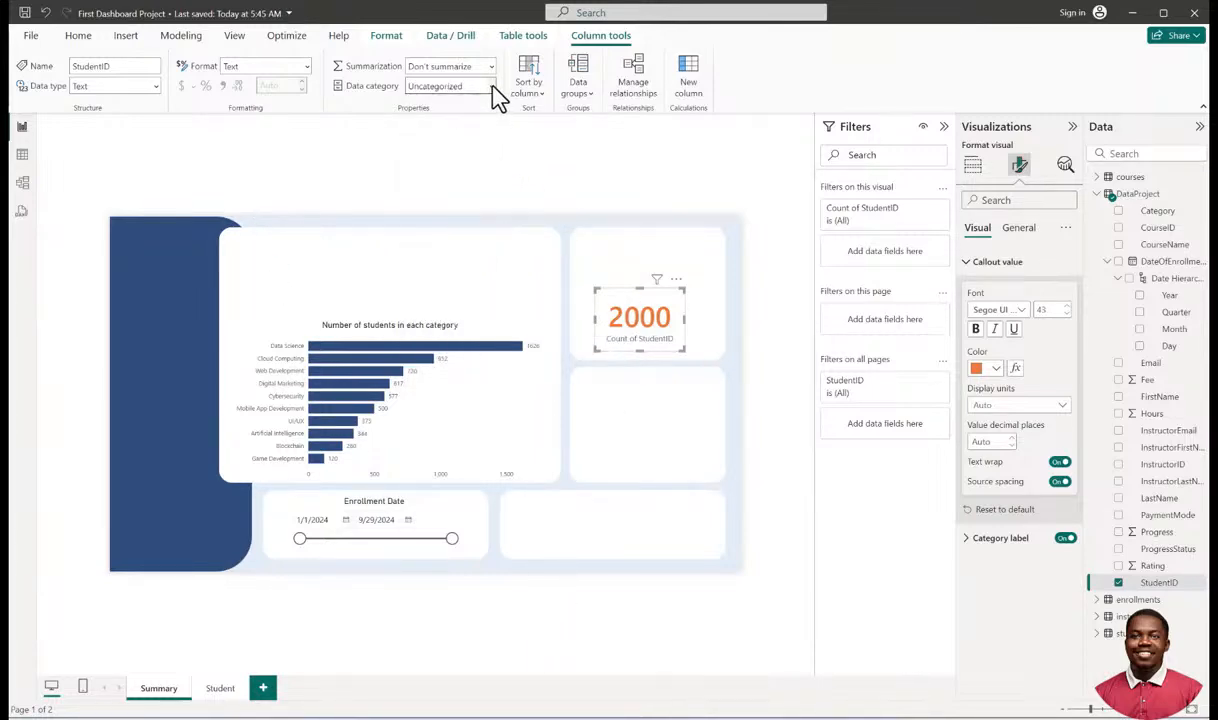
{"action": "left_click", "coordinate": [305, 67]}
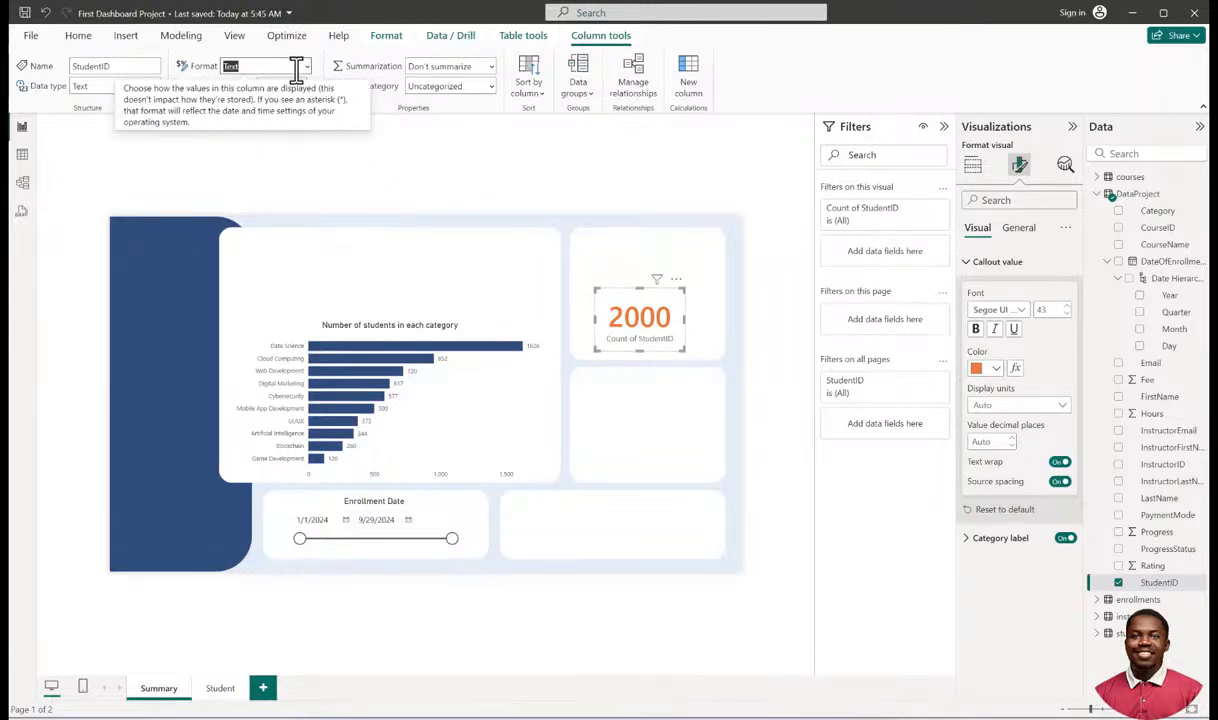
{"action": "left_click", "coordinate": [294, 65]}
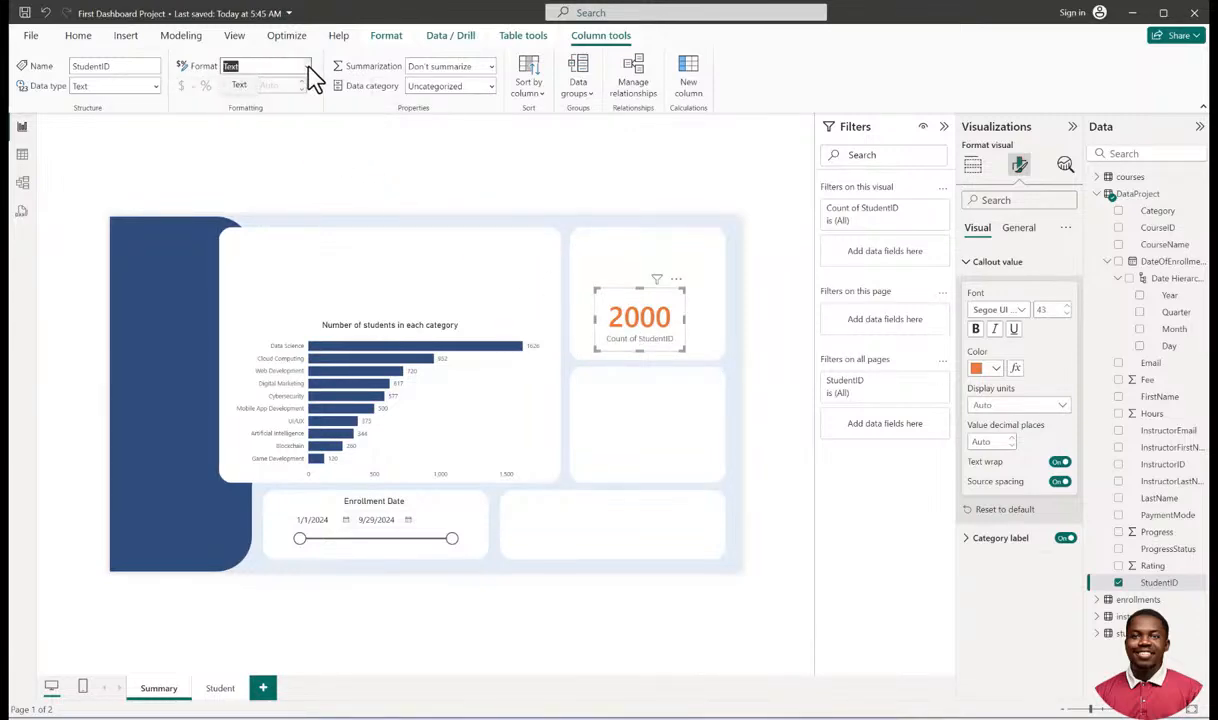
{"action": "left_click", "coordinate": [241, 86]}
Move the card up slightly and turn on its title with the text Total Students.
{"action": "left_click_drag", "start_coordinate": [632, 299], "coordinate": [634, 292]}
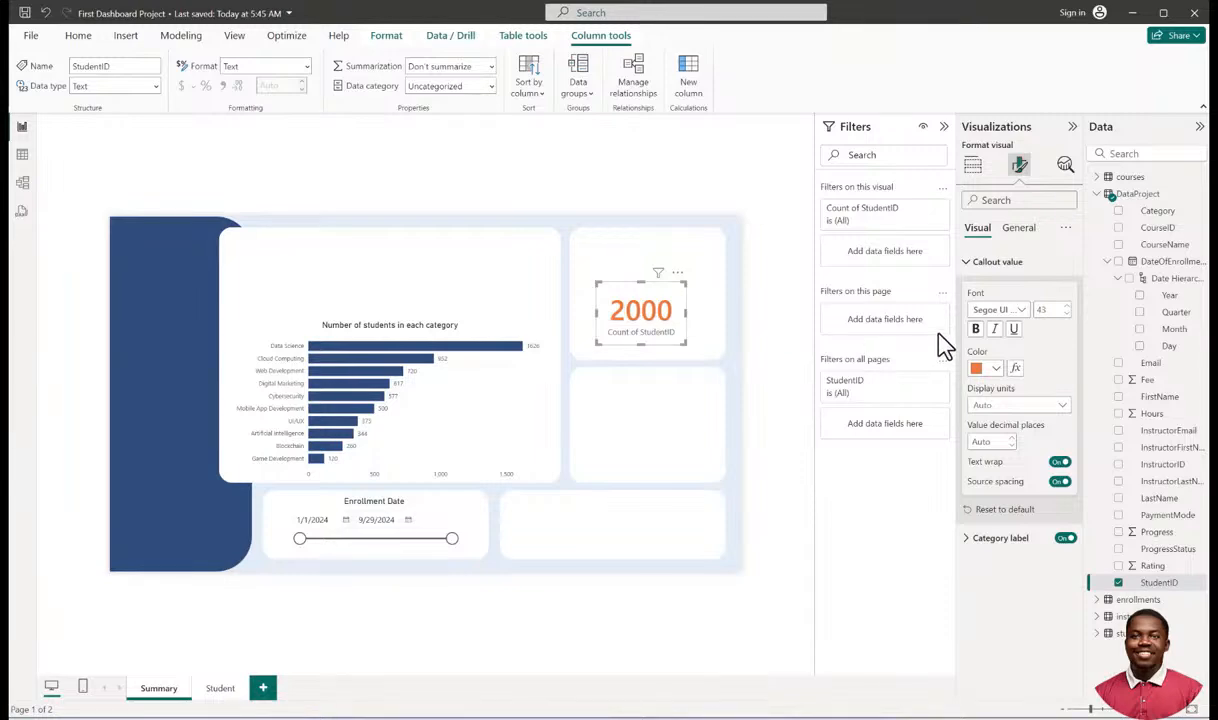
{"action": "left_click", "coordinate": [974, 264]}
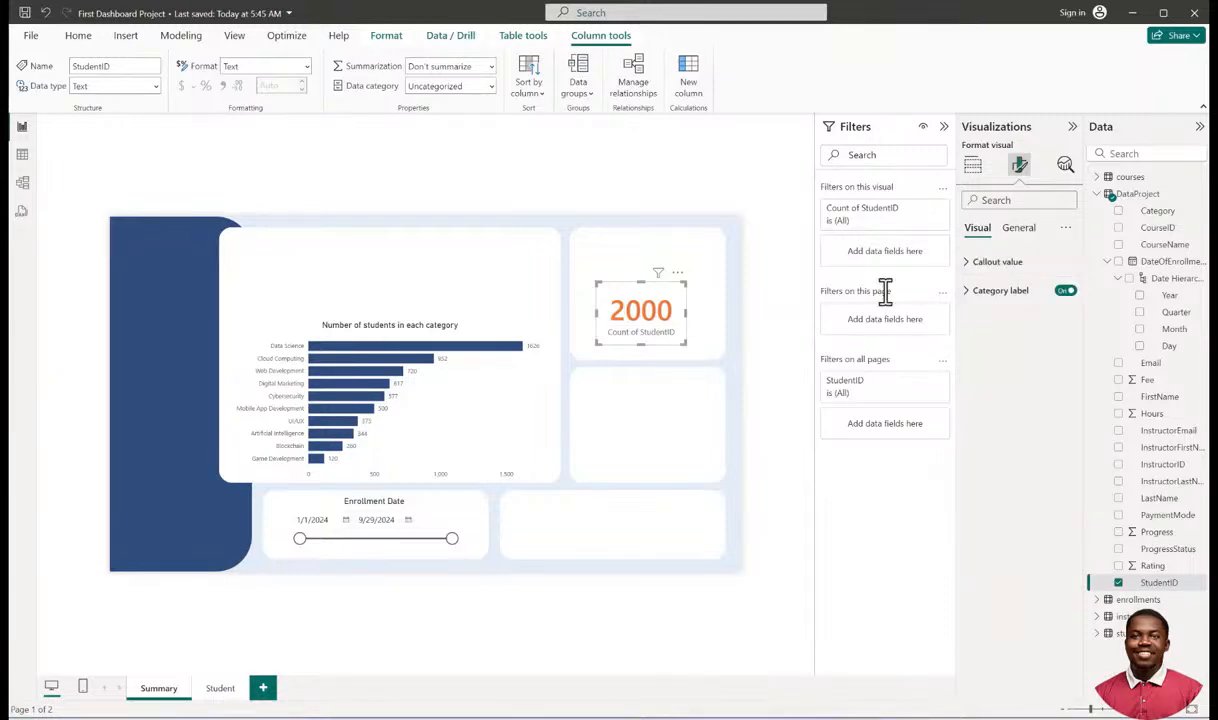
{"action": "left_click", "coordinate": [1020, 235]}
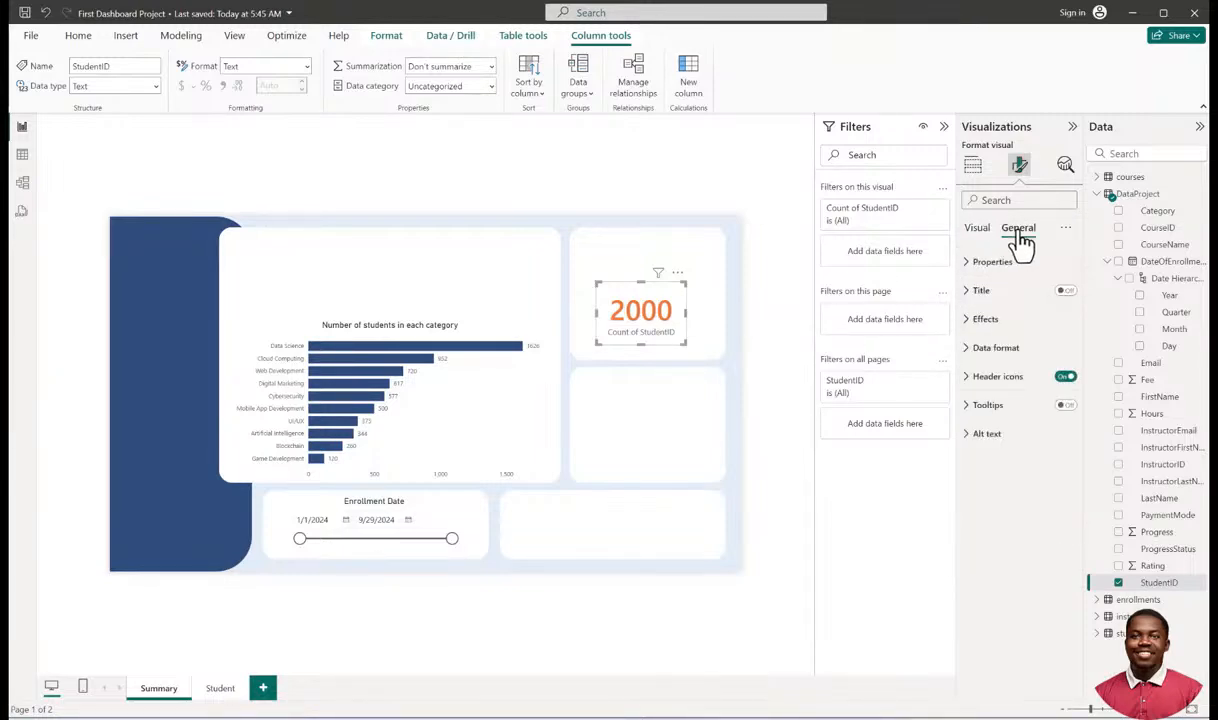
{"action": "left_click", "coordinate": [970, 296]}
{"action": "left_click", "coordinate": [1066, 290]}
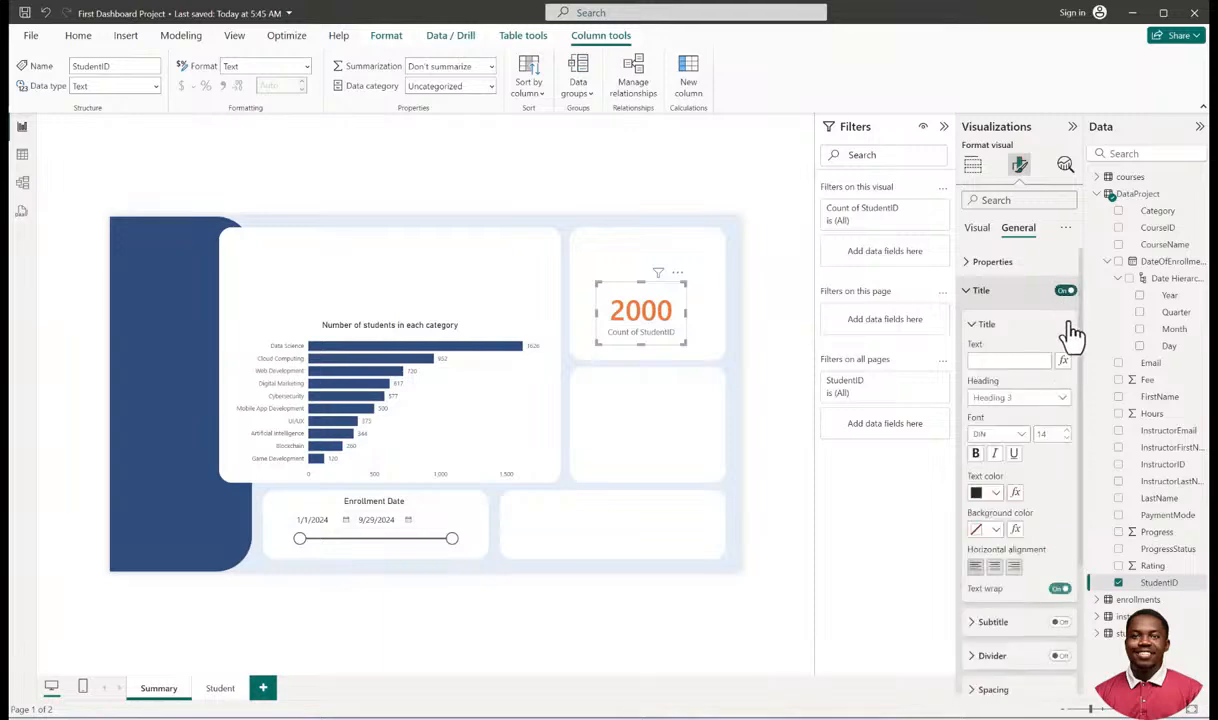
{"action": "left_click", "coordinate": [991, 360]}
{"action": "type", "text": "TOta"}
{"action": "key", "text": "BackSpace"}
{"action": "key", "text": "BackSpace"}
{"action": "key", "text": "BackSpace"}
{"action": "type", "text": "otal"}
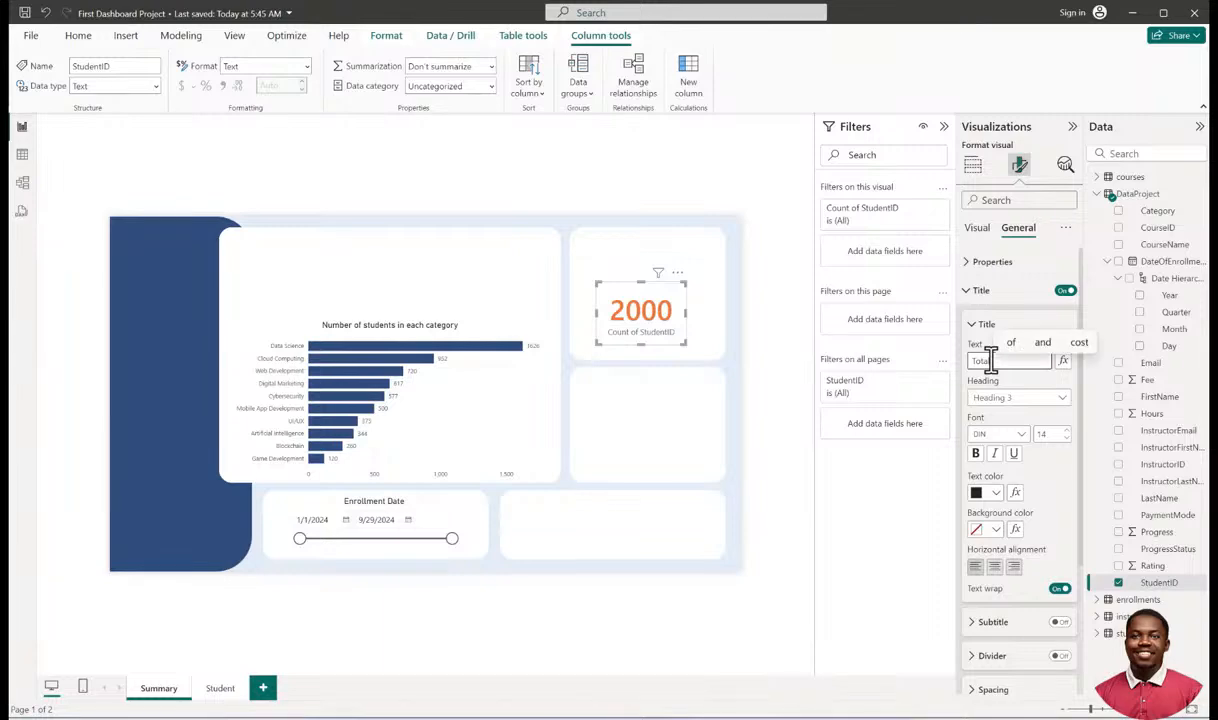
{"action": "type", "text": " Students"}
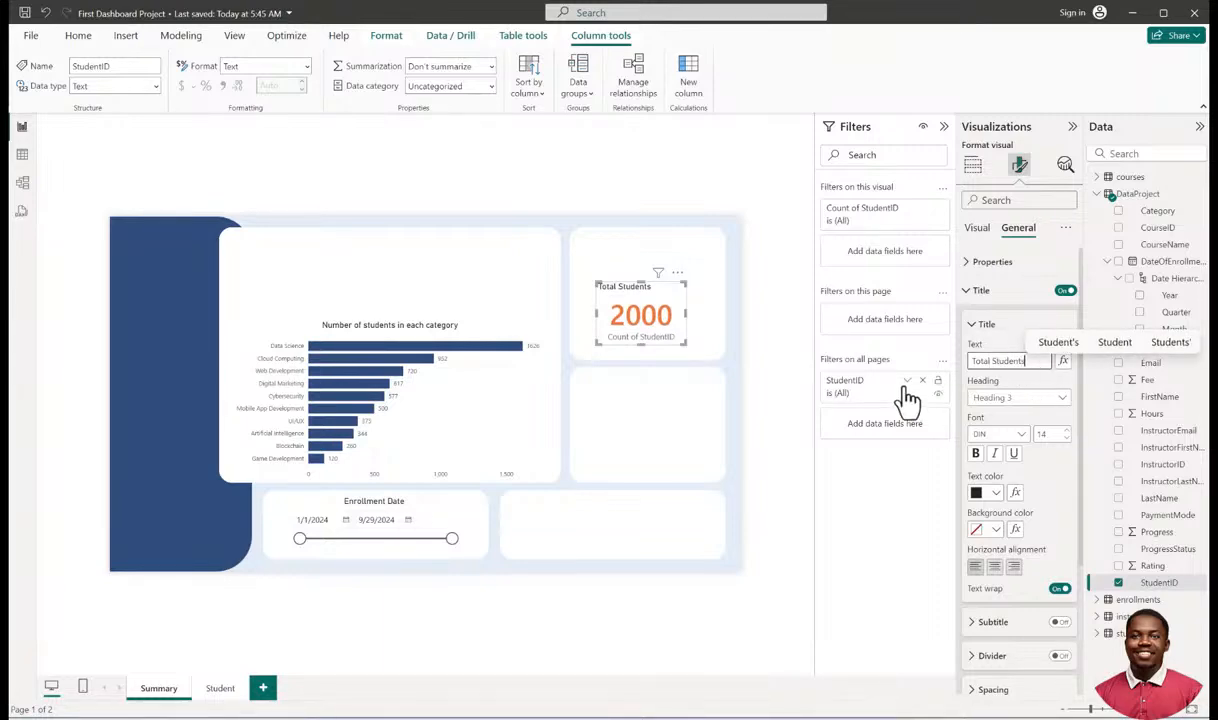
Center the card's title and format it in dark gray Segoe UI Bold at size 16.
{"action": "left_click", "coordinate": [995, 567]}
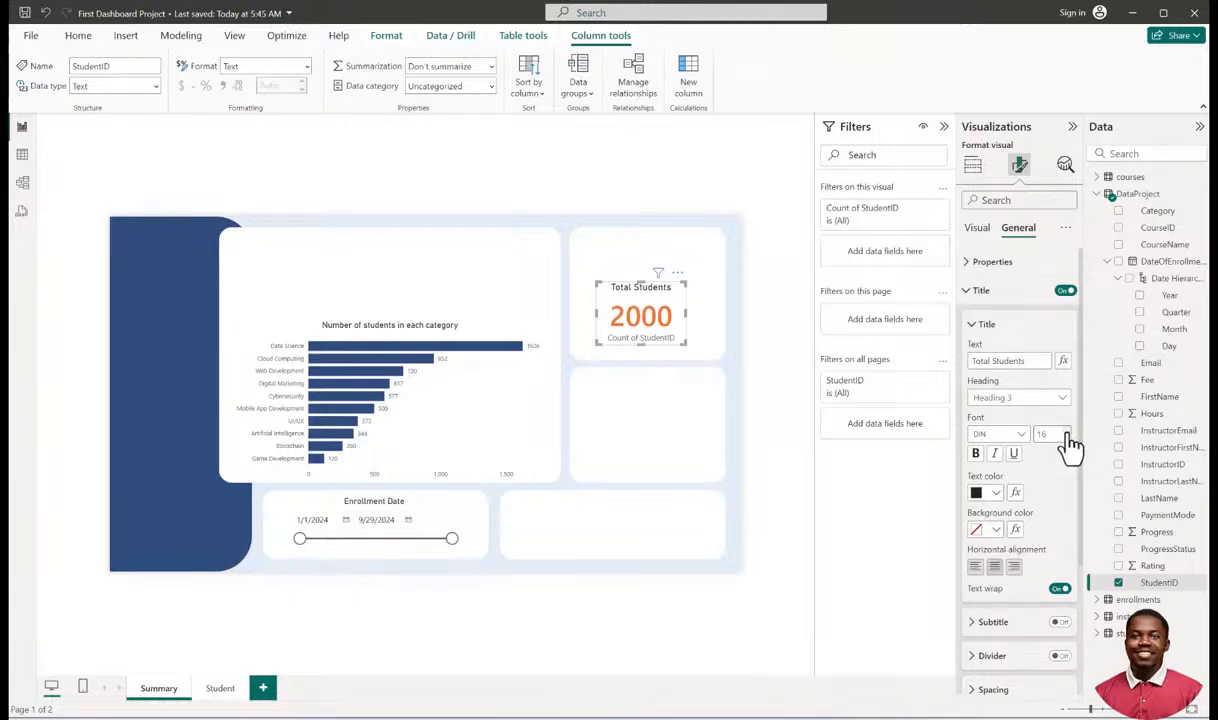
{"action": "left_click", "coordinate": [1000, 436]}
{"action": "scroll", "coordinate": [1017, 590], "scroll_direction": "down", "scroll_amount": 3}
{"action": "scroll", "coordinate": [1025, 590], "scroll_direction": "down", "scroll_amount": 3}
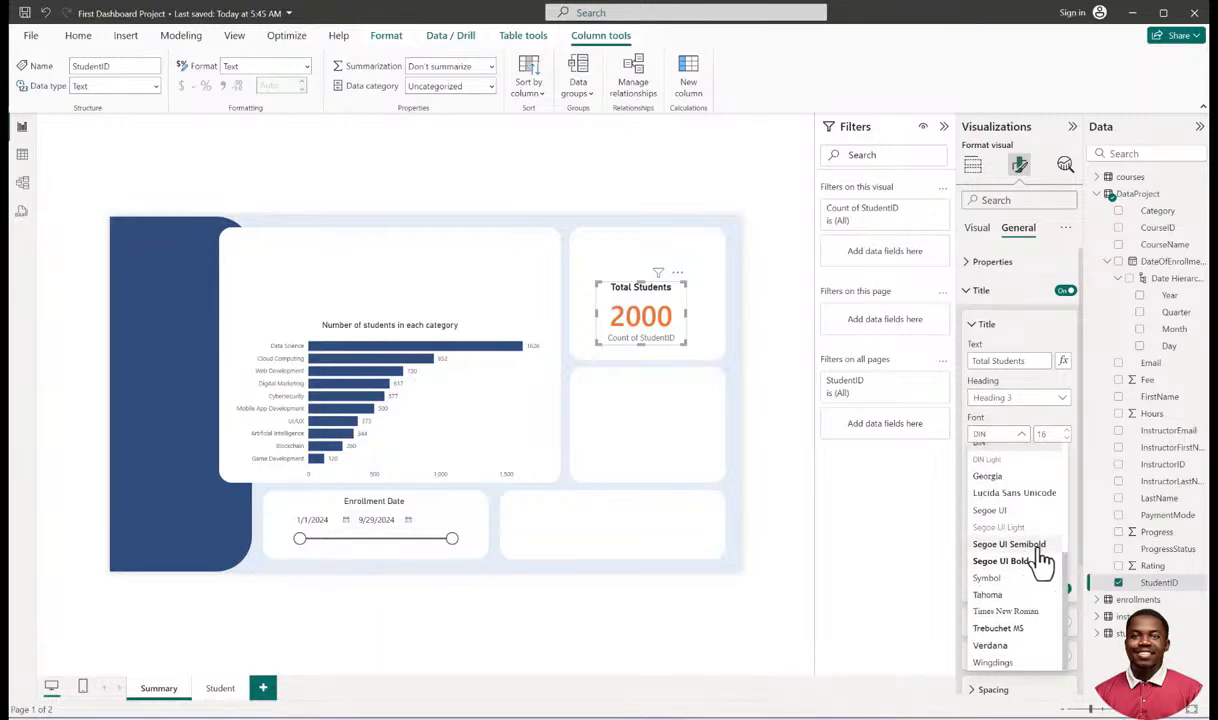
{"action": "left_click", "coordinate": [1040, 550]}
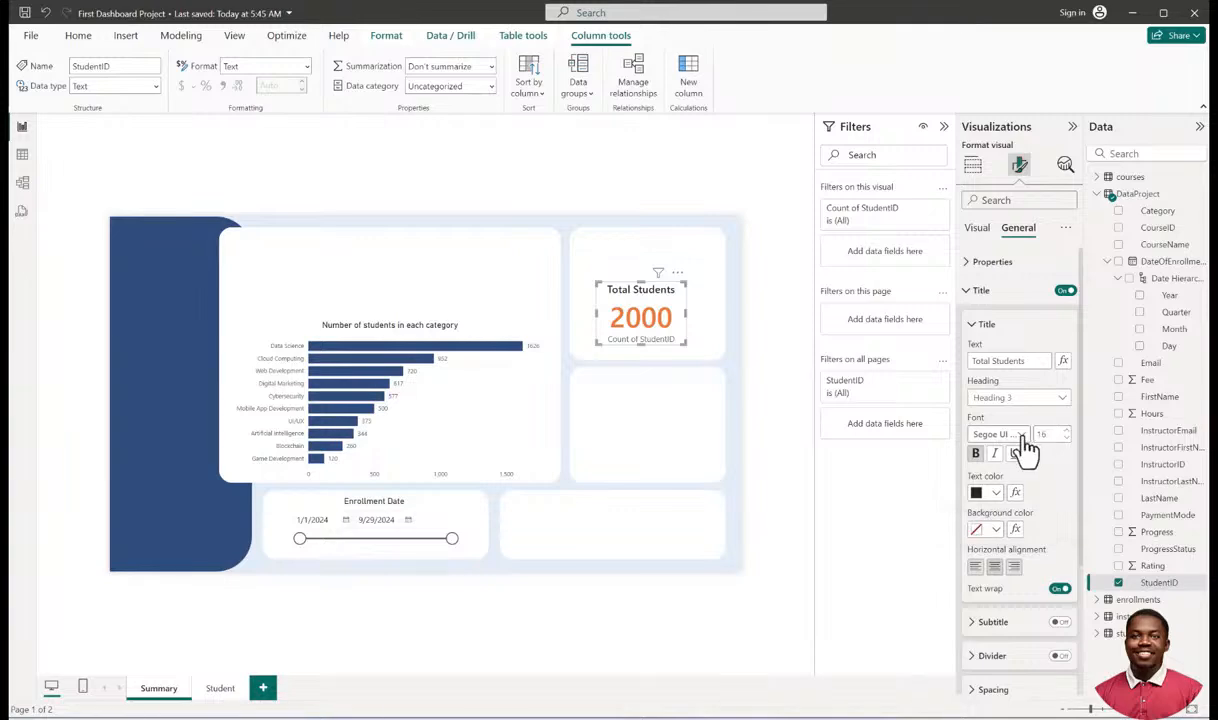
{"action": "left_click", "coordinate": [1022, 437]}
{"action": "left_click", "coordinate": [1035, 578]}
{"action": "left_click", "coordinate": [995, 495]}
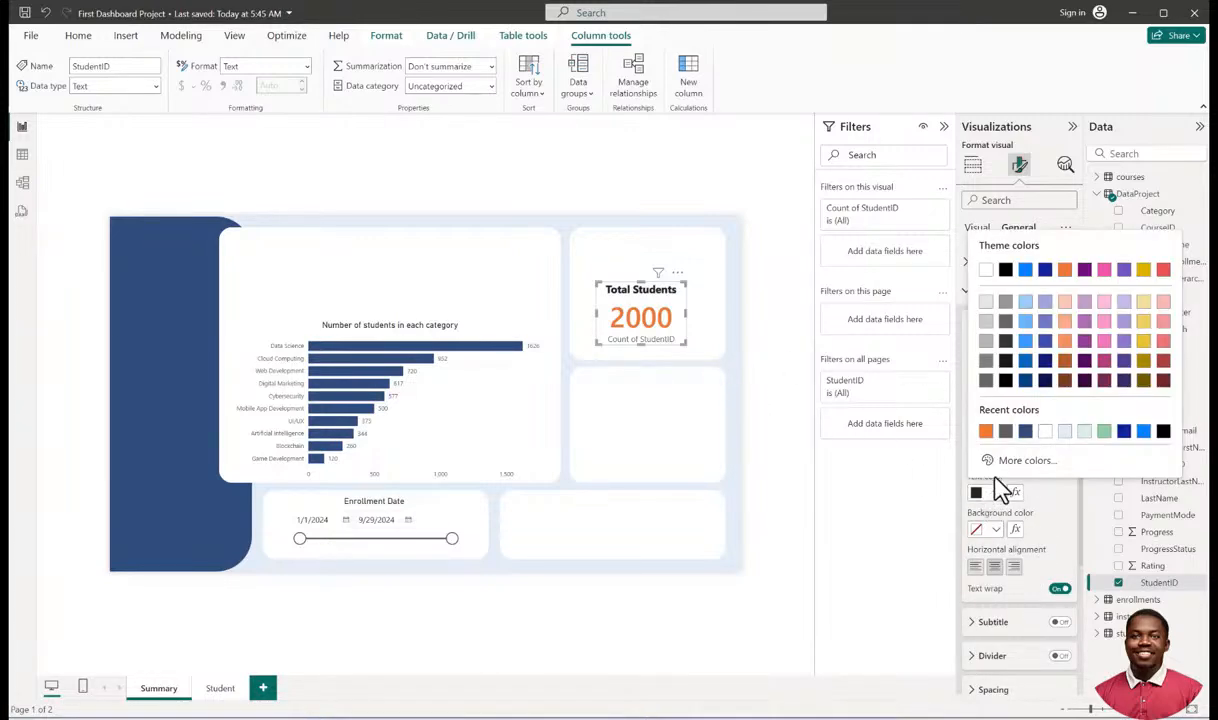
{"action": "left_click", "coordinate": [1006, 324]}
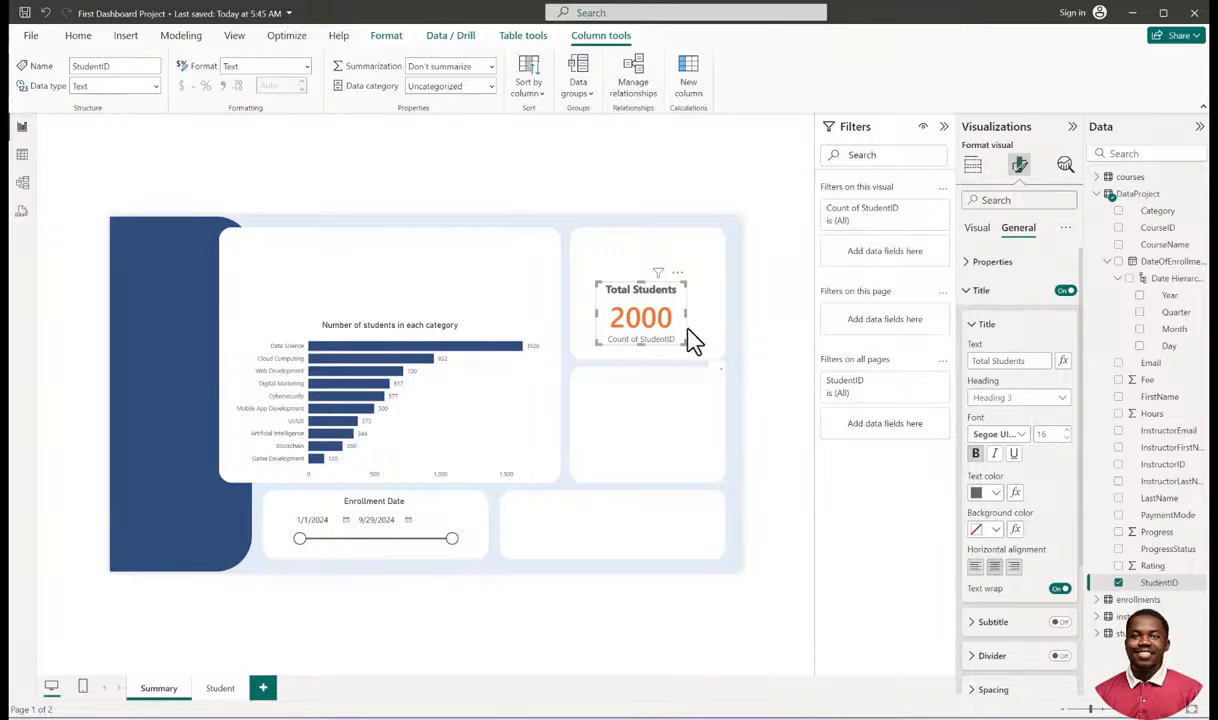
Turn off the card's category label, then reduce the card's height and move it lower within the upper panel.
{"action": "left_click", "coordinate": [977, 228]}
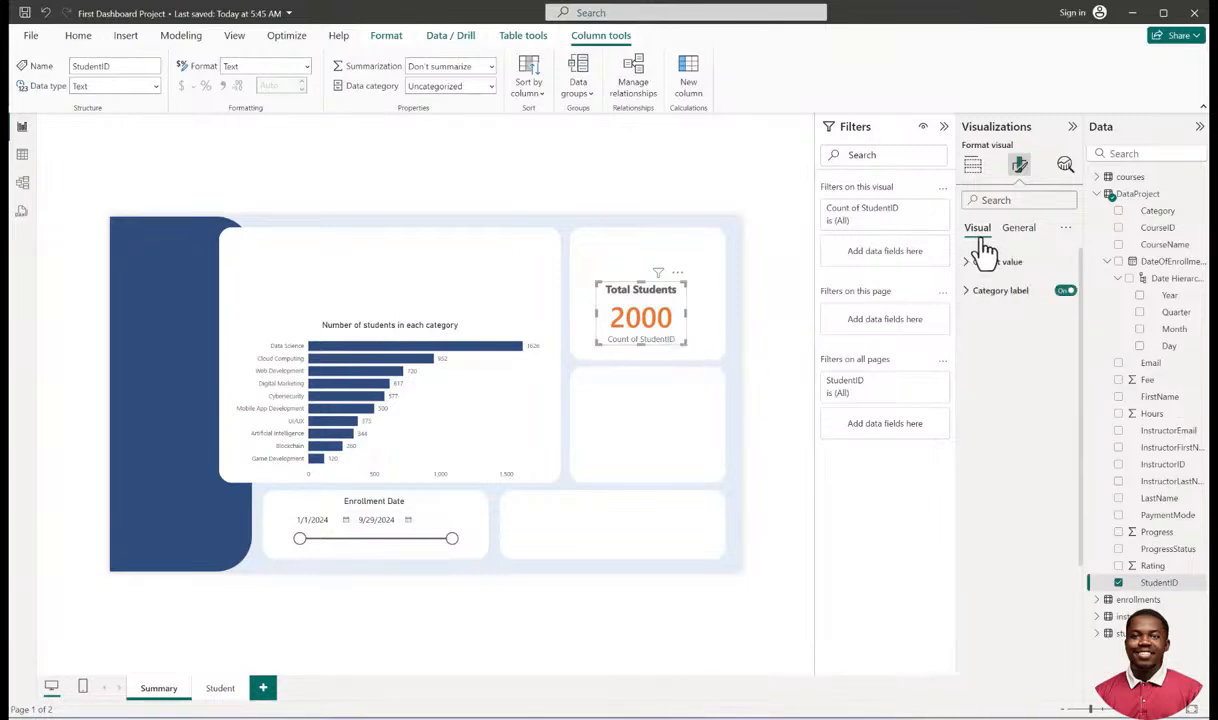
{"action": "left_click", "coordinate": [1064, 291]}
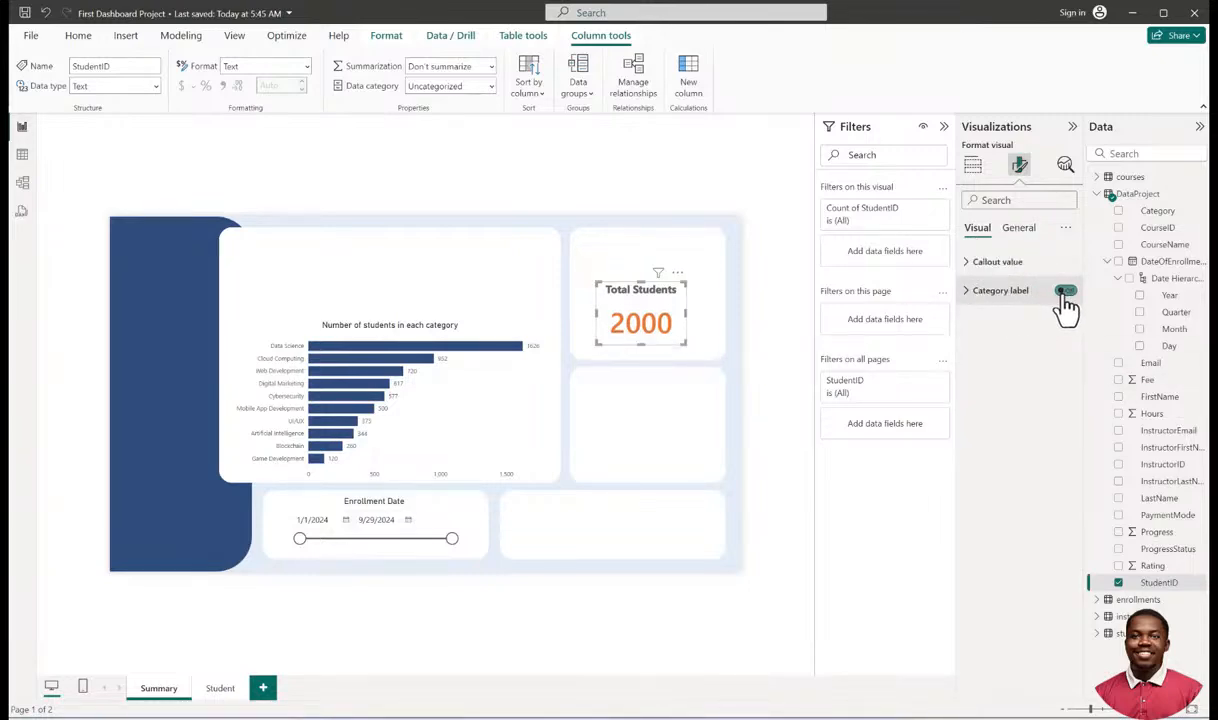
{"action": "mouse_move", "coordinate": [684, 344]}
{"action": "left_mouse_down"}
{"action": "mouse_move", "coordinate": [677, 326]}
{"action": "mouse_move", "coordinate": [680, 346]}
{"action": "left_mouse_up"}
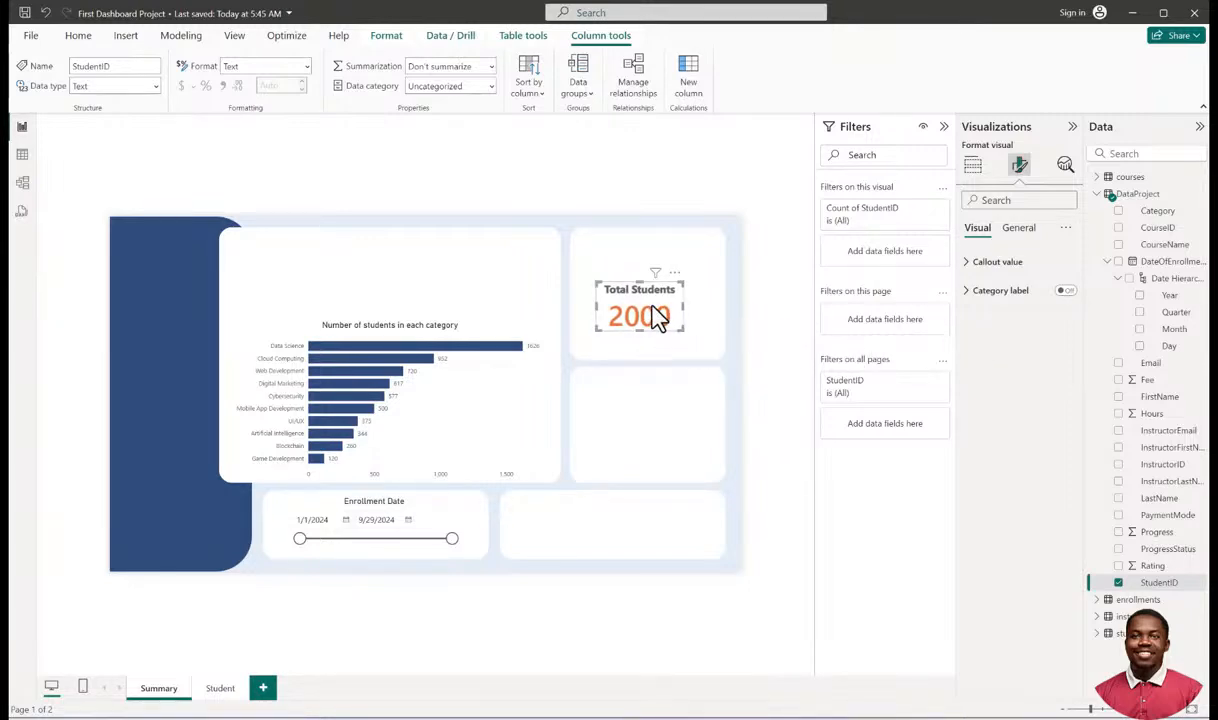
{"action": "left_click_drag", "start_coordinate": [646, 310], "coordinate": [653, 340]}
{"action": "left_click", "coordinate": [748, 322]}
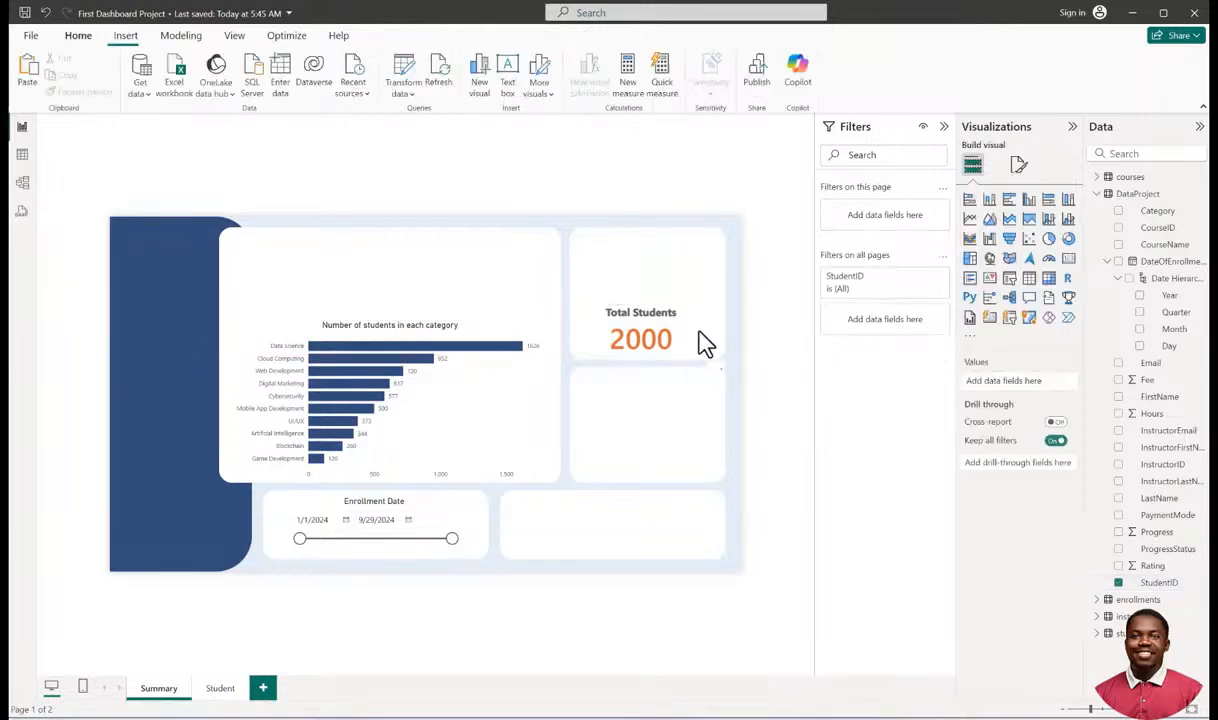
Set the Total Students card's callout value font size to 31 and widen the card slightly.
{"action": "left_click", "coordinate": [660, 345]}
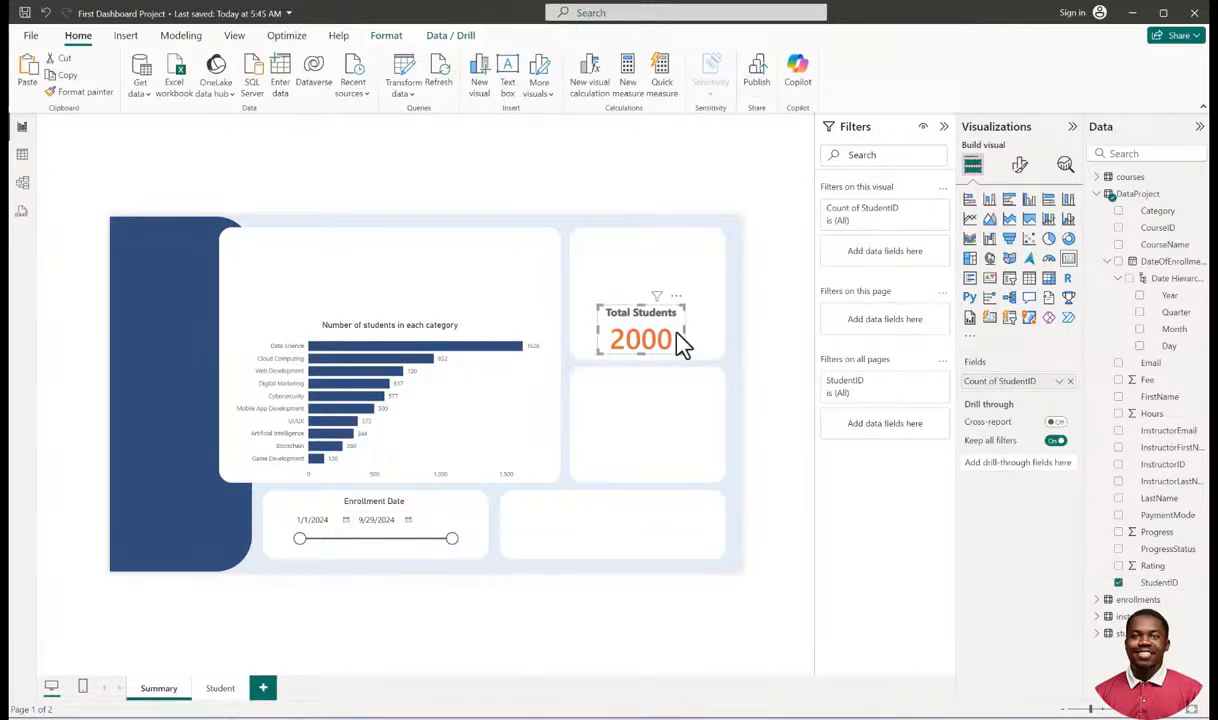
{"action": "left_click", "coordinate": [1019, 165]}
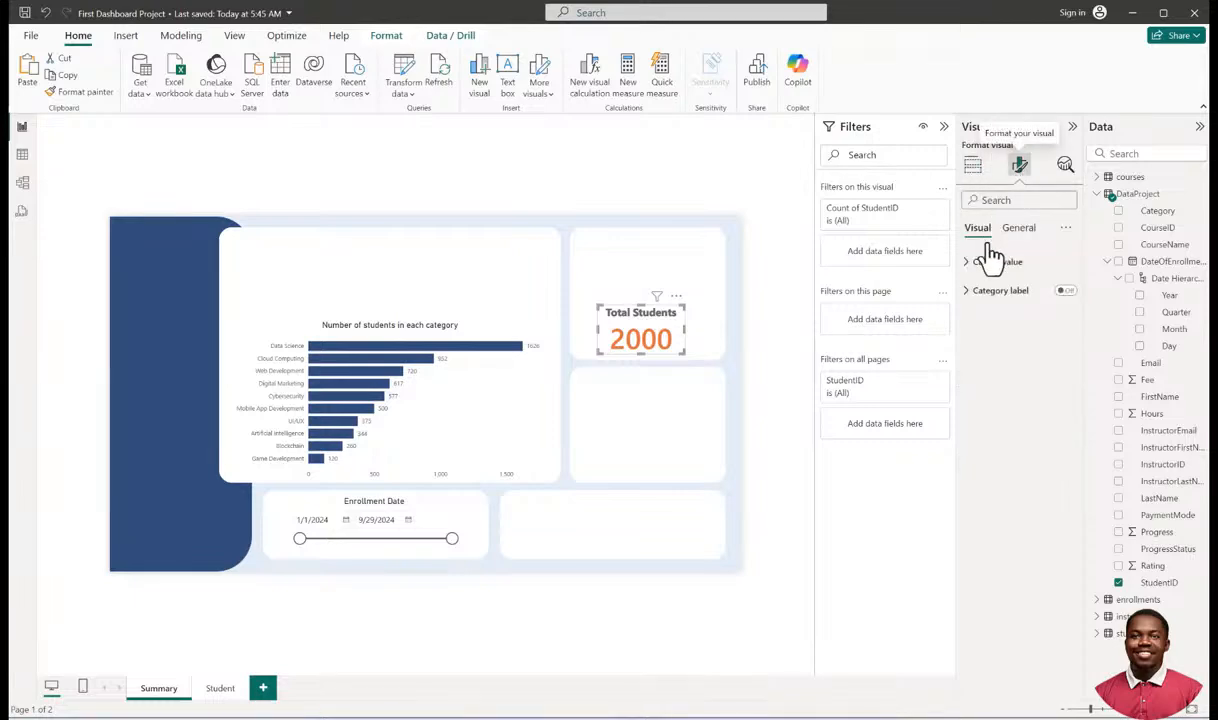
{"action": "left_click", "coordinate": [966, 263]}
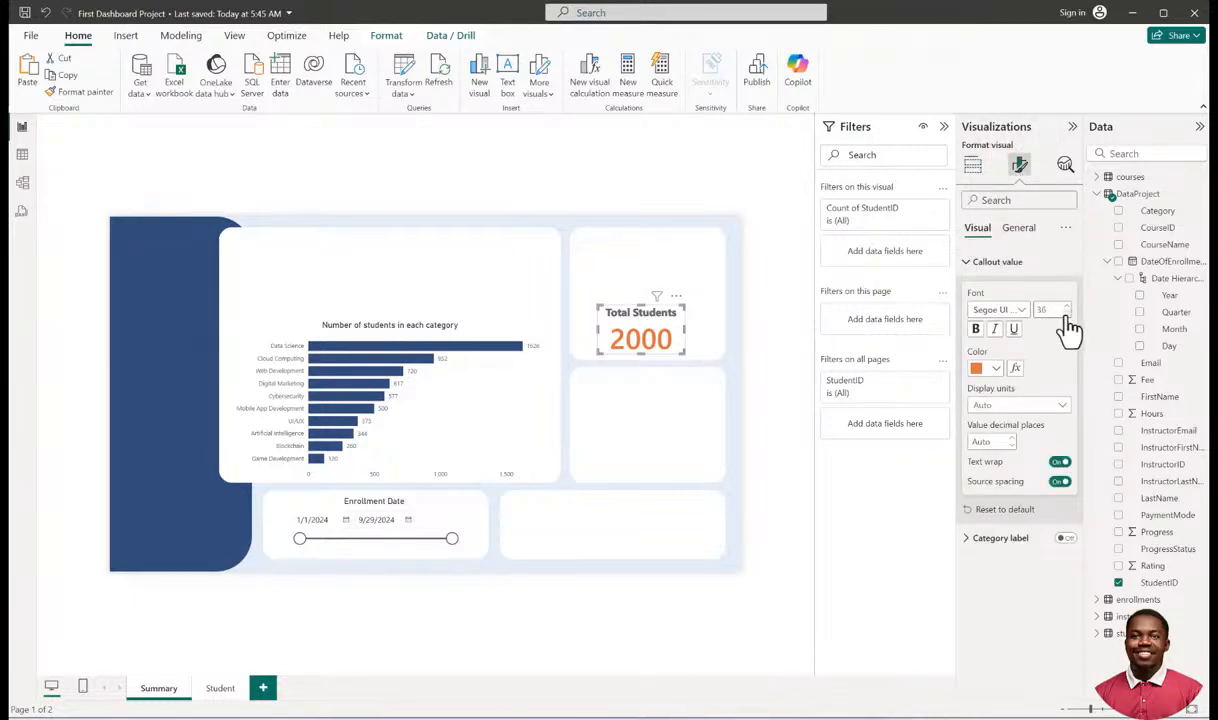
{"action": "left_click", "coordinate": [1066, 314]}
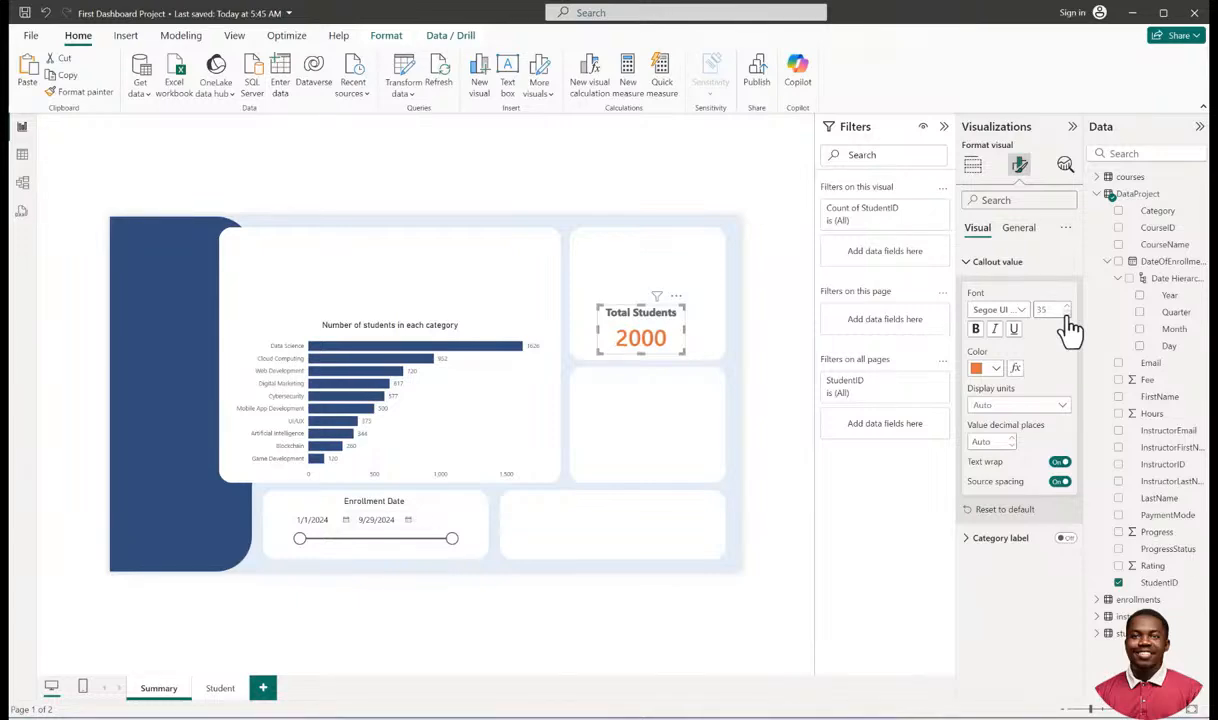
{"action": "left_click", "coordinate": [757, 358]}
{"action": "left_click", "coordinate": [664, 341]}
{"action": "left_click_drag", "start_coordinate": [683, 350], "coordinate": [687, 356]}
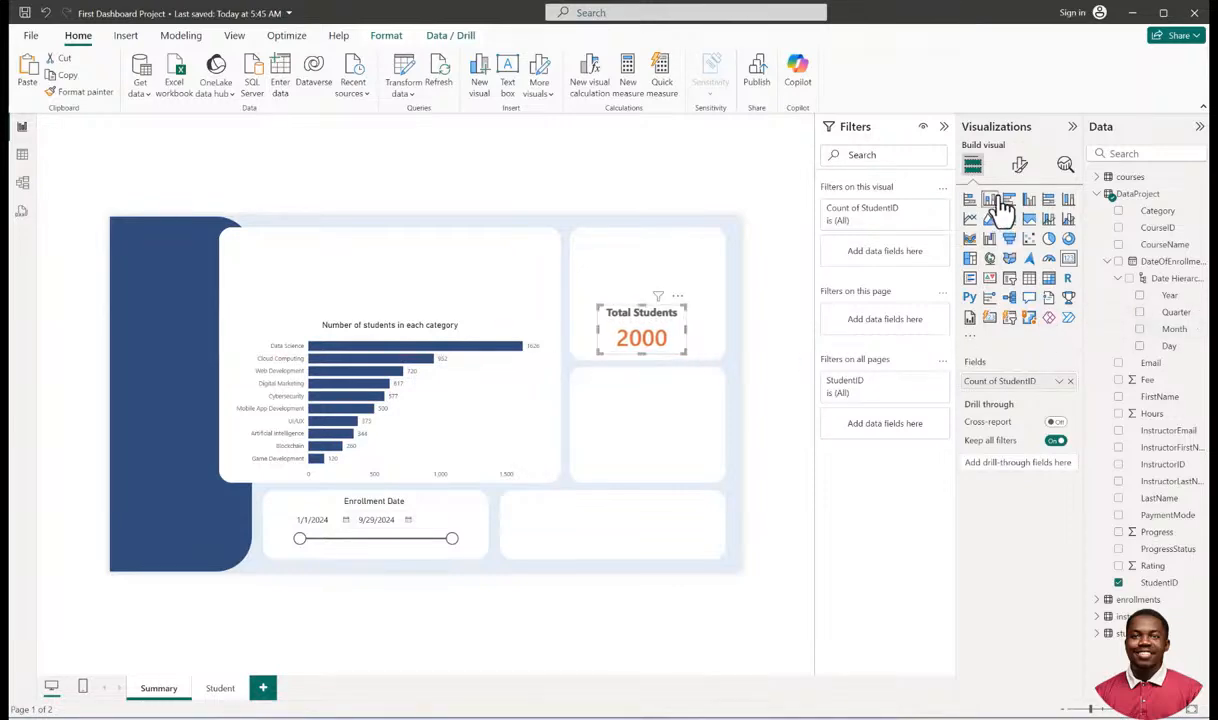
{"action": "left_click", "coordinate": [1020, 165]}
{"action": "left_click", "coordinate": [990, 264]}
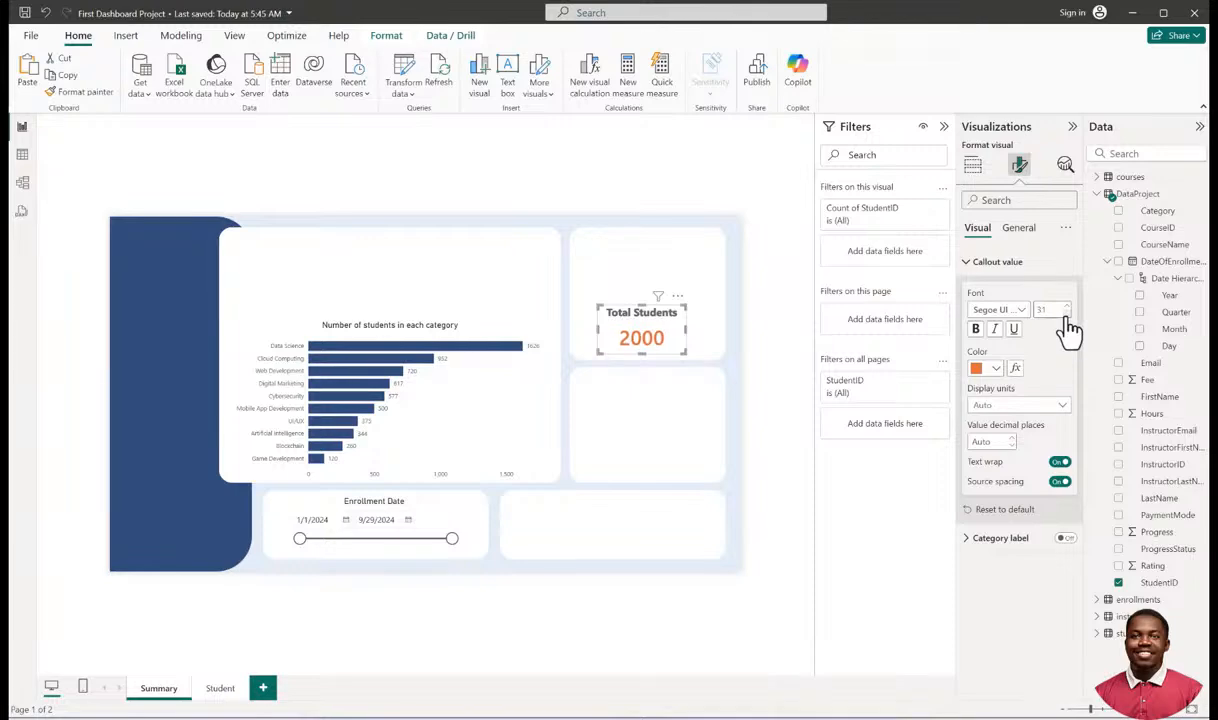
Set the Total Students card's callout value font to Segoe UI Bold, enlarge the card slightly and move it a little lower in its panel.
{"action": "mouse_move", "coordinate": [686, 352]}
{"action": "left_mouse_down"}
{"action": "mouse_move", "coordinate": [672, 348]}
{"action": "mouse_move", "coordinate": [692, 353]}
{"action": "left_mouse_up"}
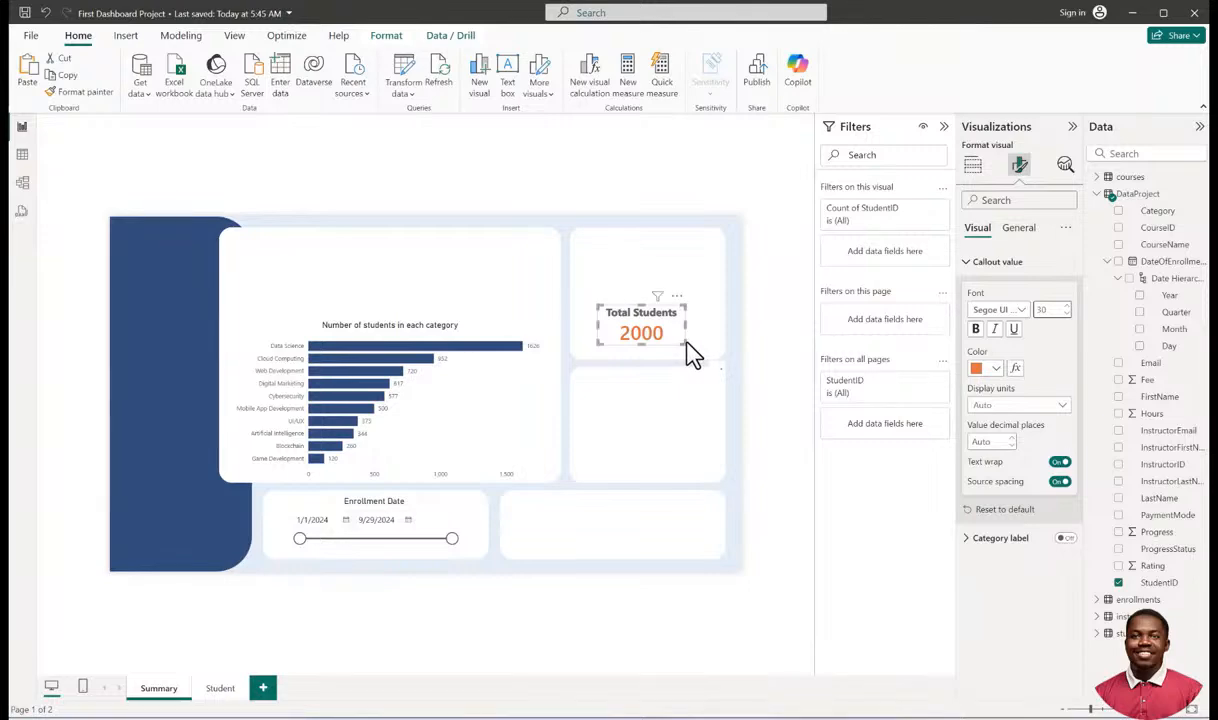
{"action": "left_click", "coordinate": [1020, 316]}
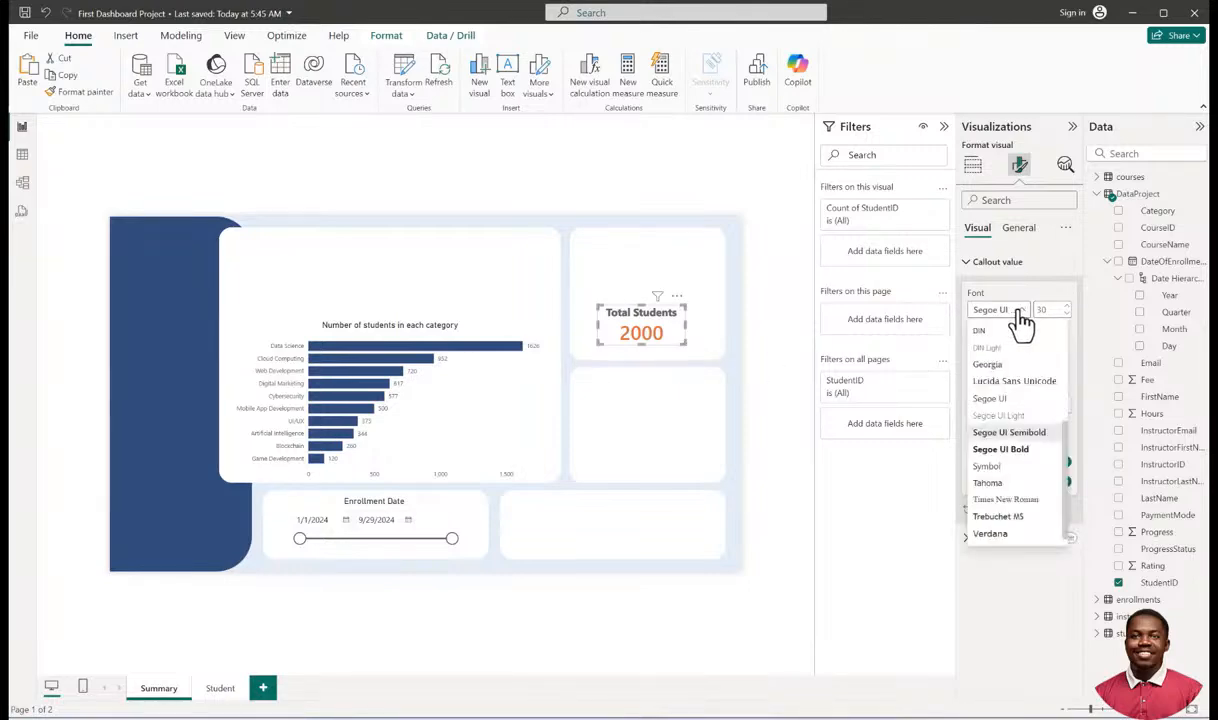
{"action": "left_click", "coordinate": [1040, 459]}
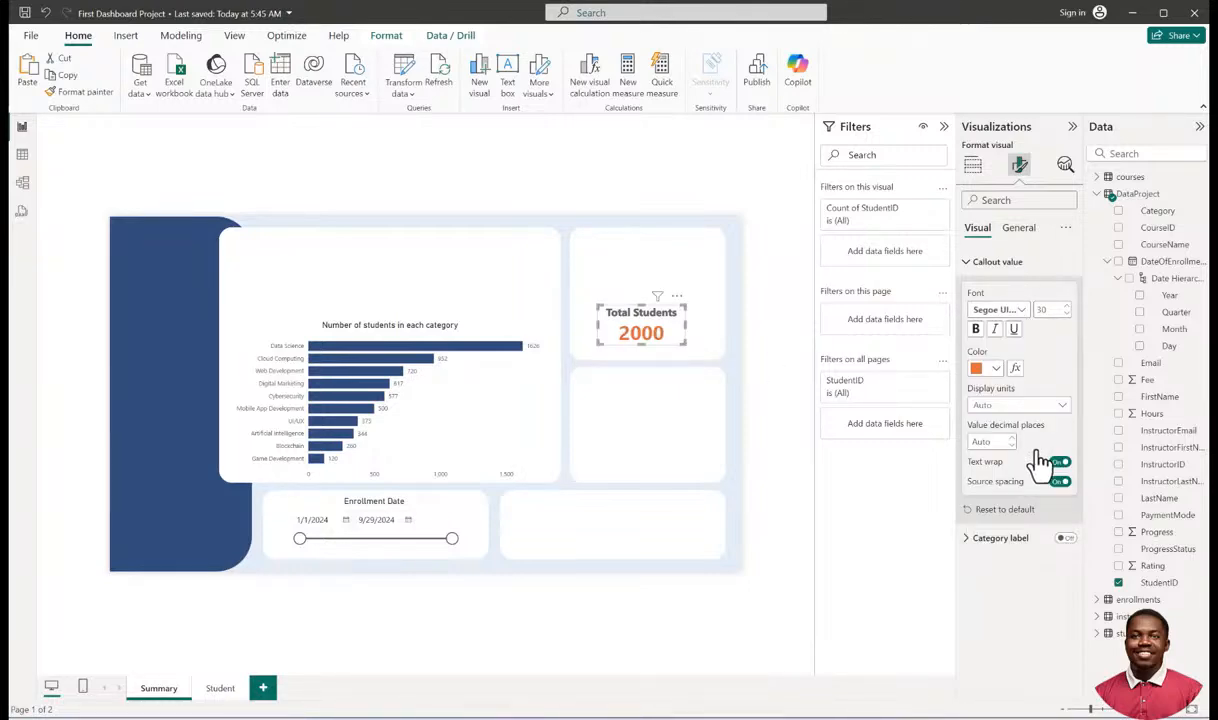
{"action": "left_click_drag", "start_coordinate": [686, 340], "coordinate": [692, 348]}
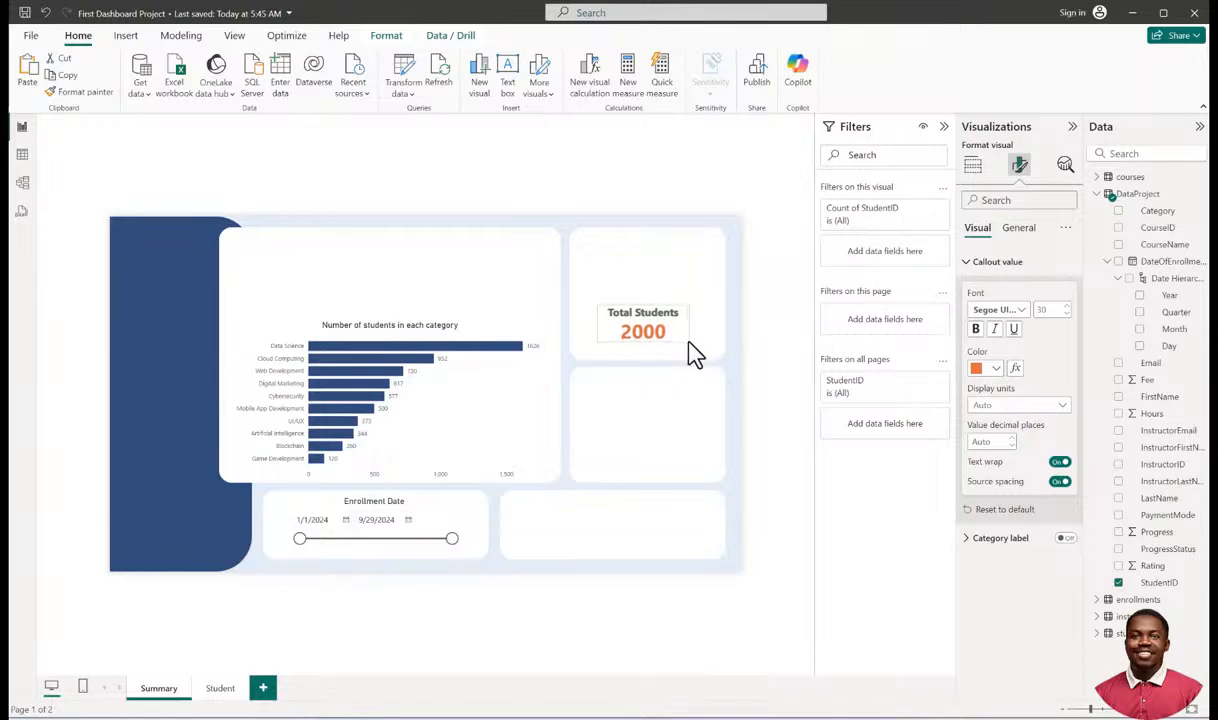
{"action": "left_click", "coordinate": [770, 376]}
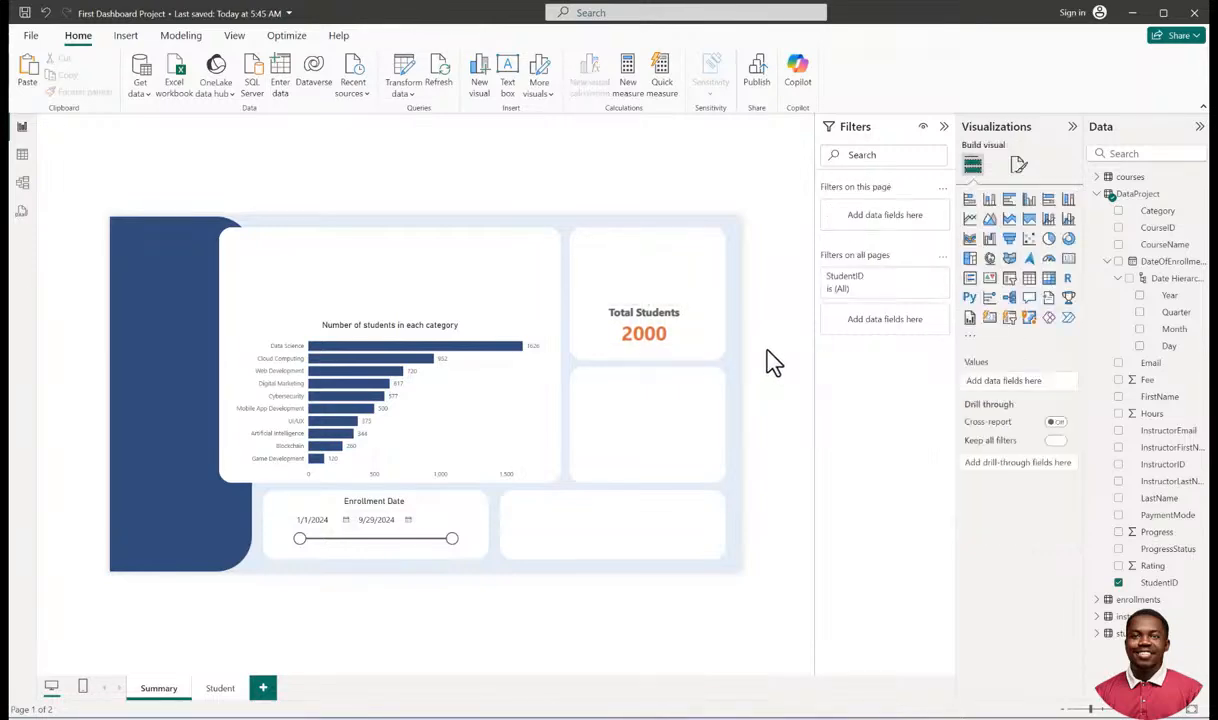
{"action": "left_click_drag", "start_coordinate": [660, 333], "coordinate": [658, 338]}
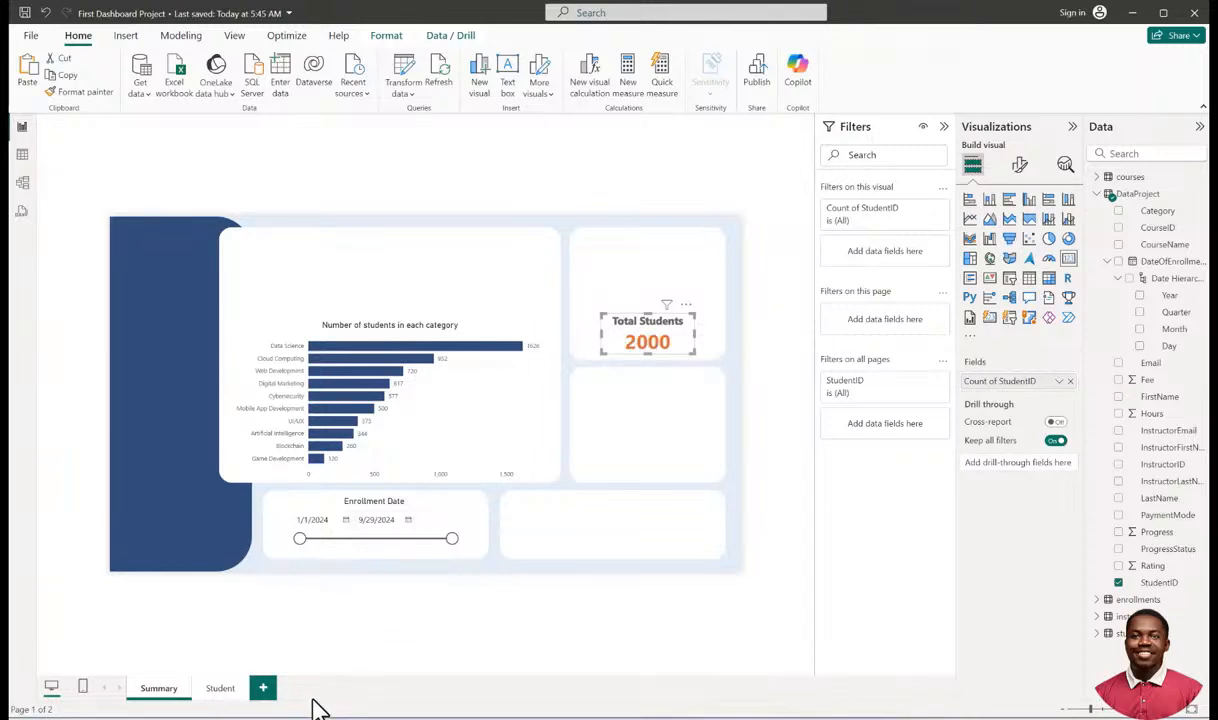
Switch to the browser, search Google for student icons in a new tab and open Flaticon's Student Icons & Symbols result.
{"action": "mouse_move", "coordinate": [310, 718]}
{"action": "left_click", "coordinate": [310, 655]}
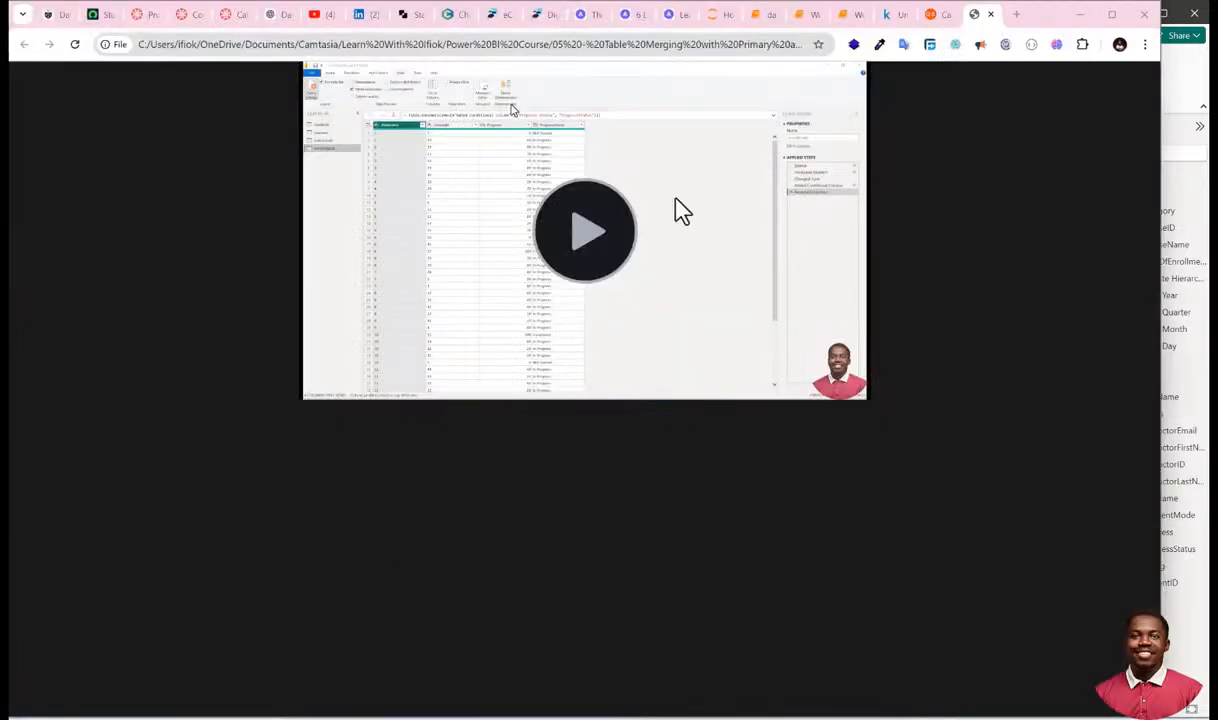
{"action": "left_click", "coordinate": [1017, 15]}
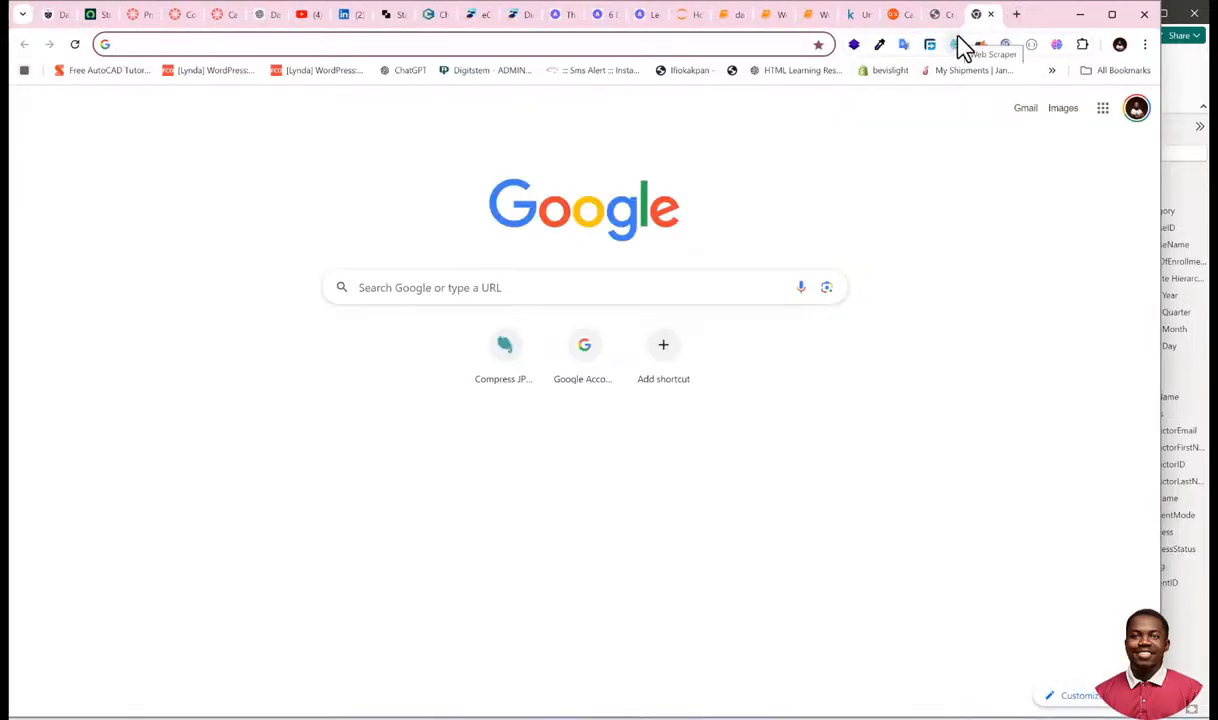
{"action": "type", "text": "tek"}
{"action": "key", "text": "BackSpace"}
{"action": "key", "text": "BackSpace"}
{"action": "key", "text": "BackSpace"}
{"action": "key", "text": "BackSpace"}
{"action": "type", "text": "student icons"}
{"action": "key", "text": "Return"}
{"action": "scroll", "coordinate": [285, 480], "scroll_direction": "down", "scroll_amount": 2}
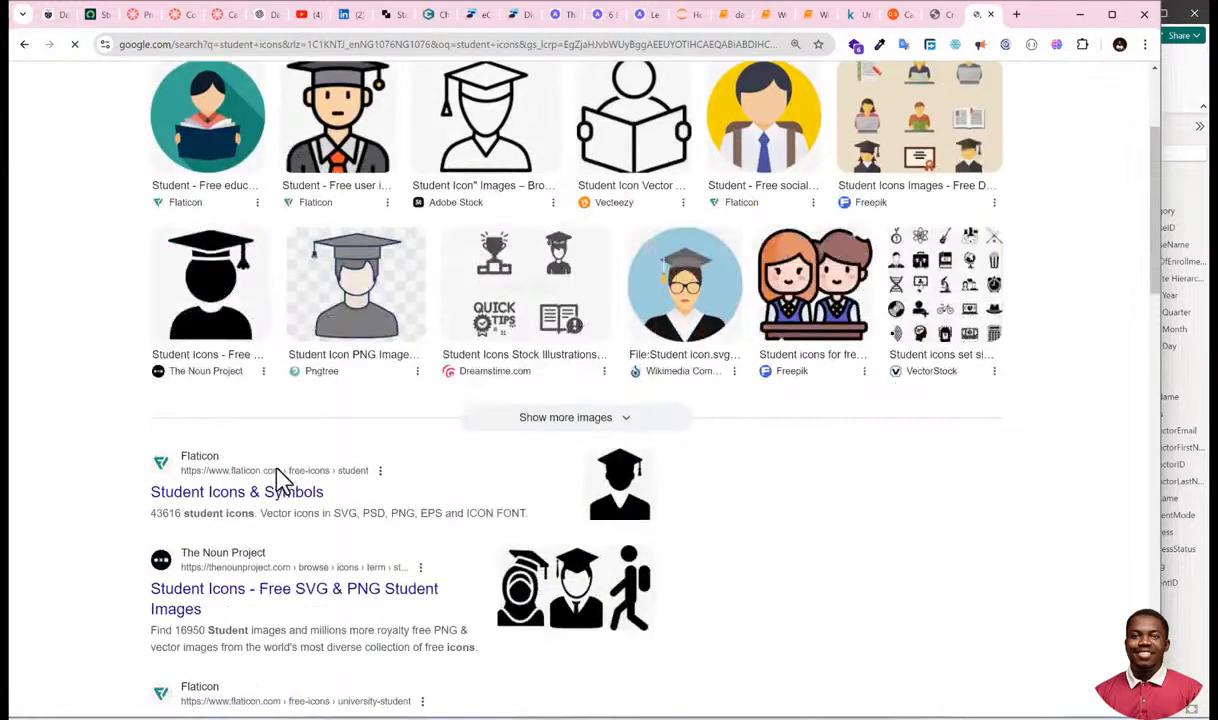
{"action": "scroll", "coordinate": [285, 478], "scroll_direction": "down", "scroll_amount": 2}
{"action": "left_click", "coordinate": [285, 362]}
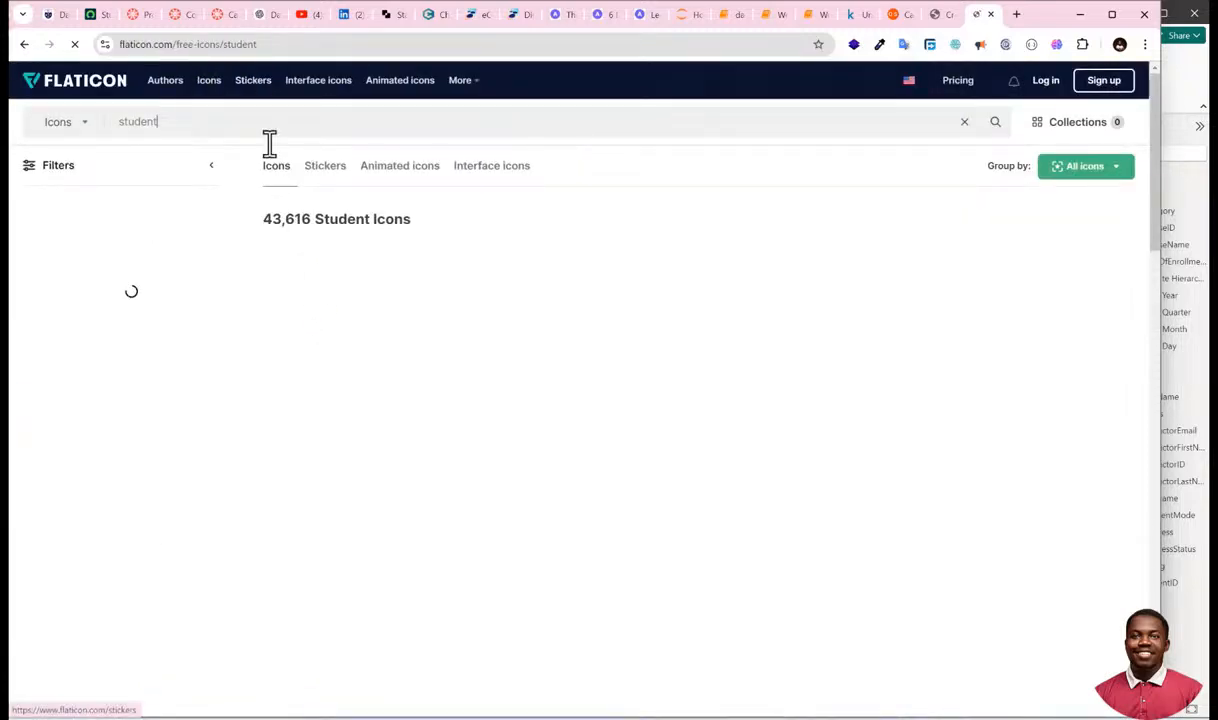
Find the Students Group icon among Flaticon's student icons and download it as a free PNG.
{"action": "scroll", "coordinate": [415, 383], "scroll_direction": "down", "scroll_amount": 2}
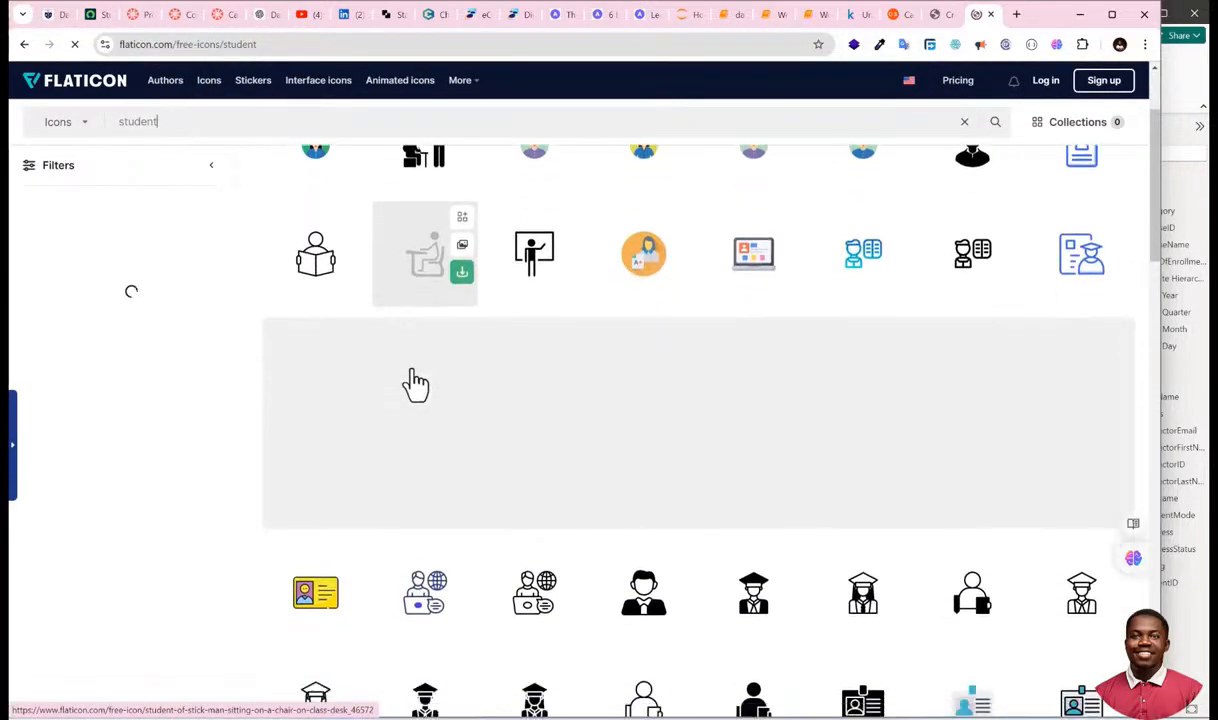
{"action": "scroll", "coordinate": [415, 383], "scroll_direction": "down", "scroll_amount": 2}
{"action": "scroll", "coordinate": [415, 380], "scroll_direction": "down", "scroll_amount": 2}
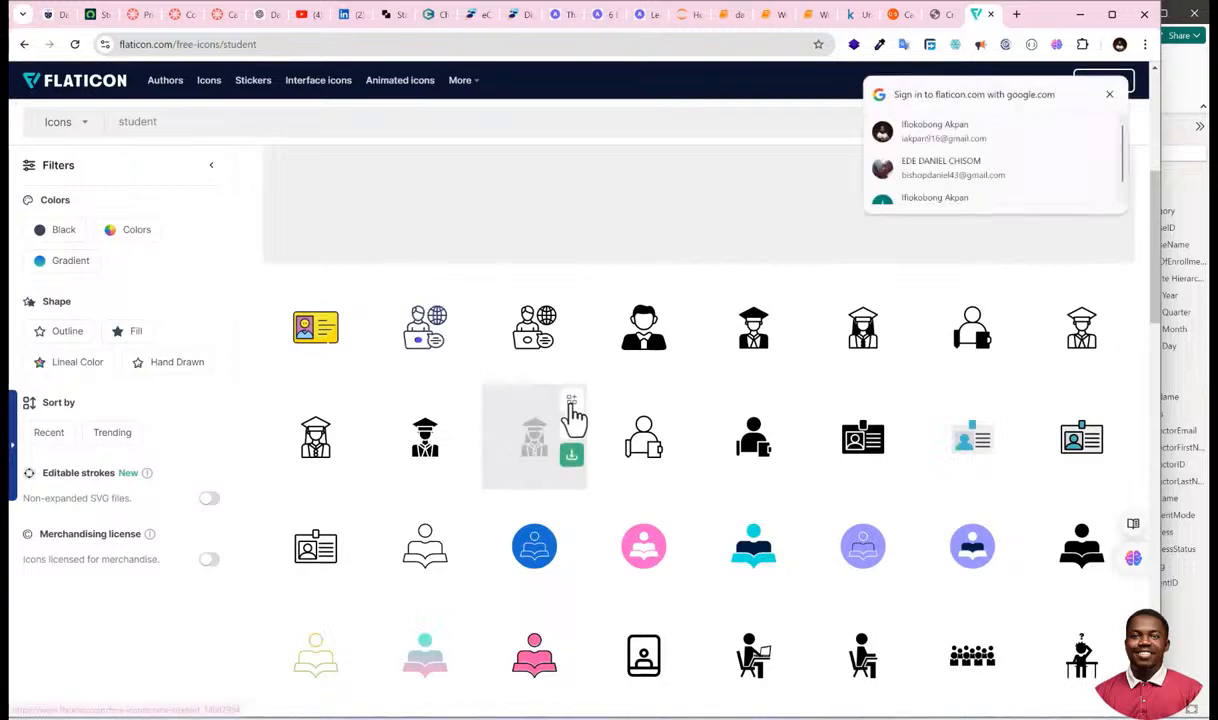
{"action": "scroll", "coordinate": [606, 462], "scroll_direction": "down", "scroll_amount": 2}
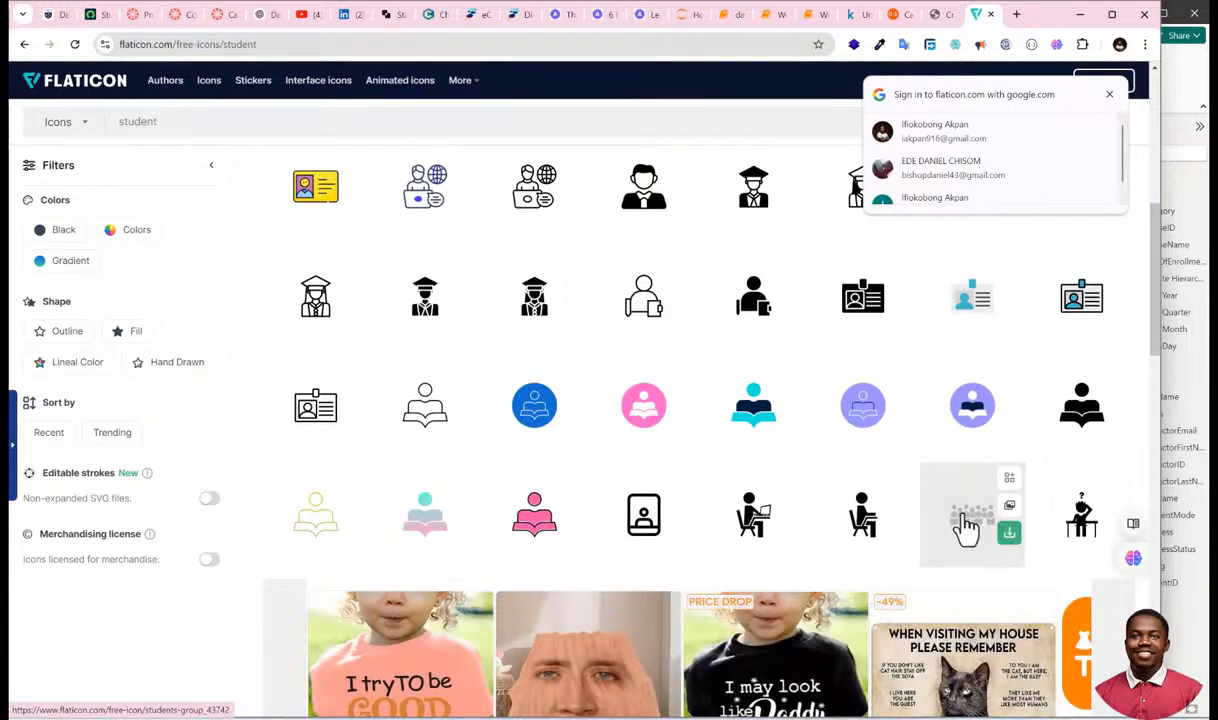
{"action": "left_click", "coordinate": [966, 526]}
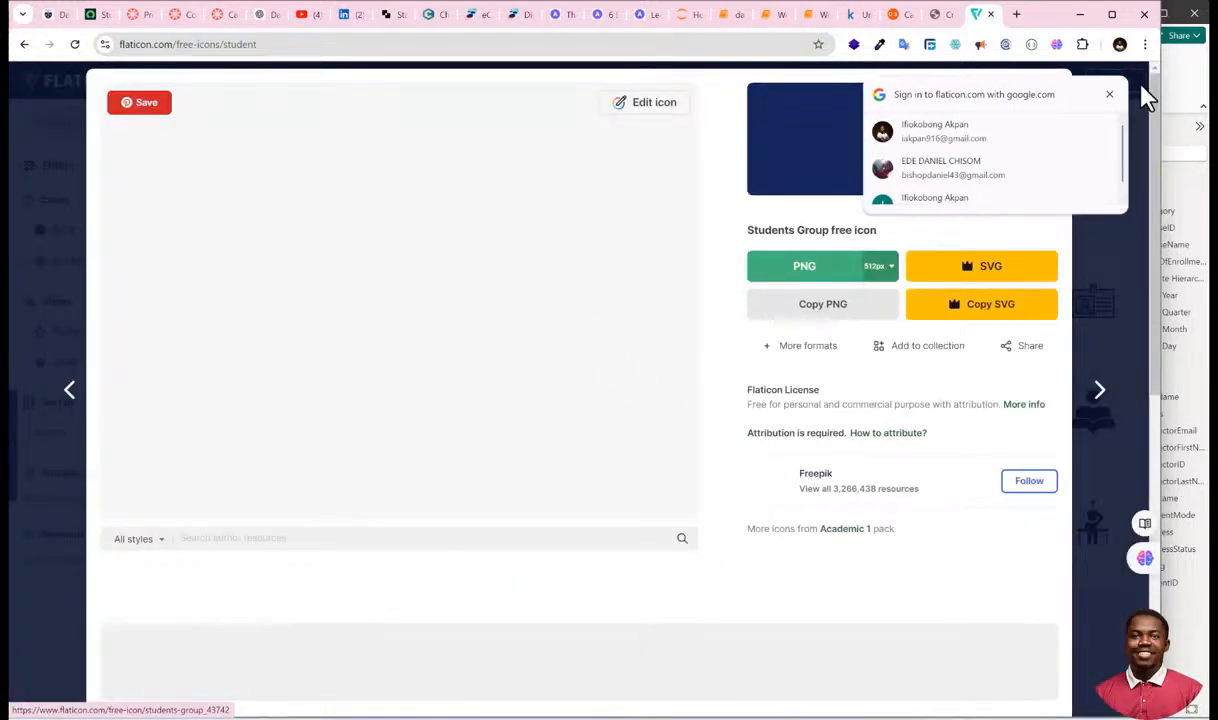
{"action": "left_click", "coordinate": [1109, 94]}
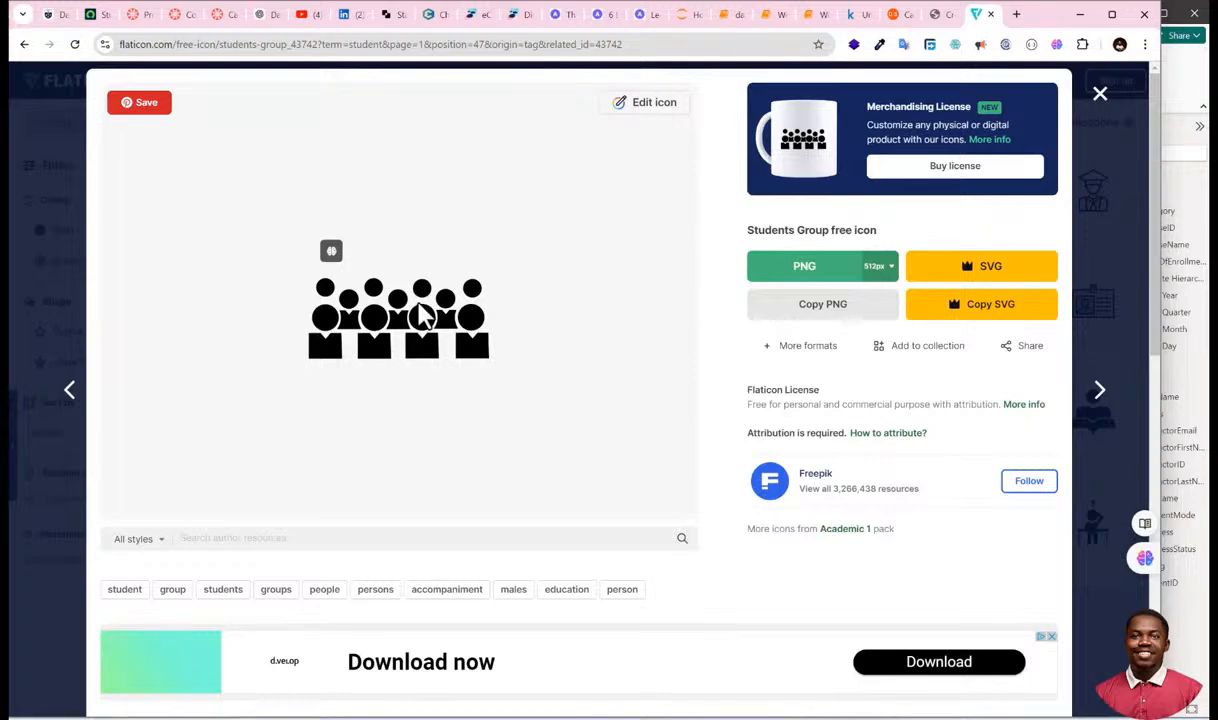
{"action": "left_click", "coordinate": [810, 268]}
{"action": "left_click", "coordinate": [855, 490]}
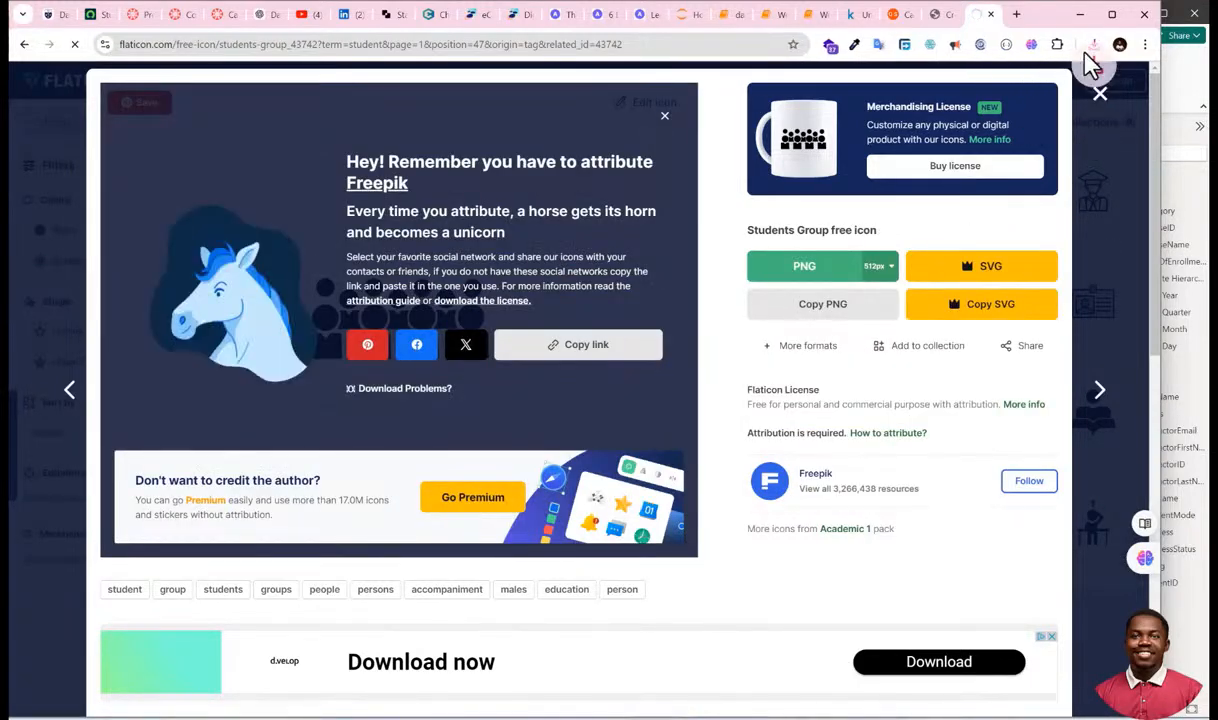
{"action": "left_click", "coordinate": [1089, 54]}
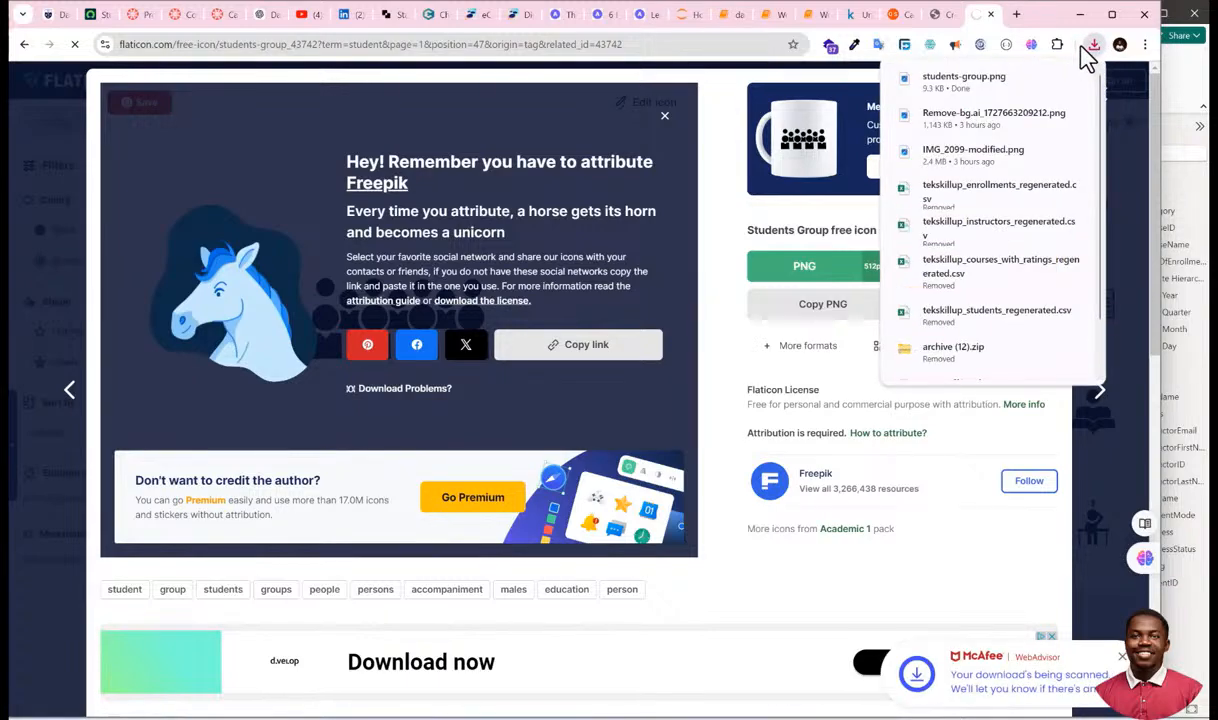
Switch back to Power BI and insert the image students-group.png from Downloads onto the Summary page.
{"action": "left_click", "coordinate": [505, 717]}
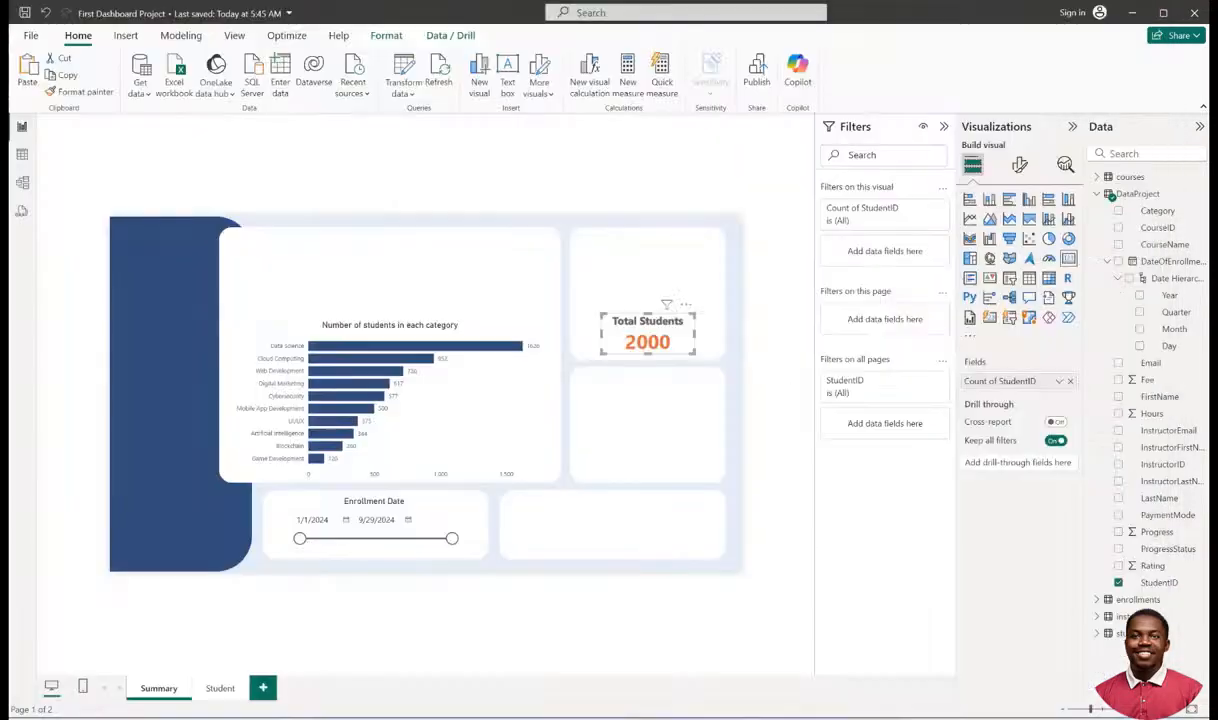
{"action": "left_click", "coordinate": [541, 179]}
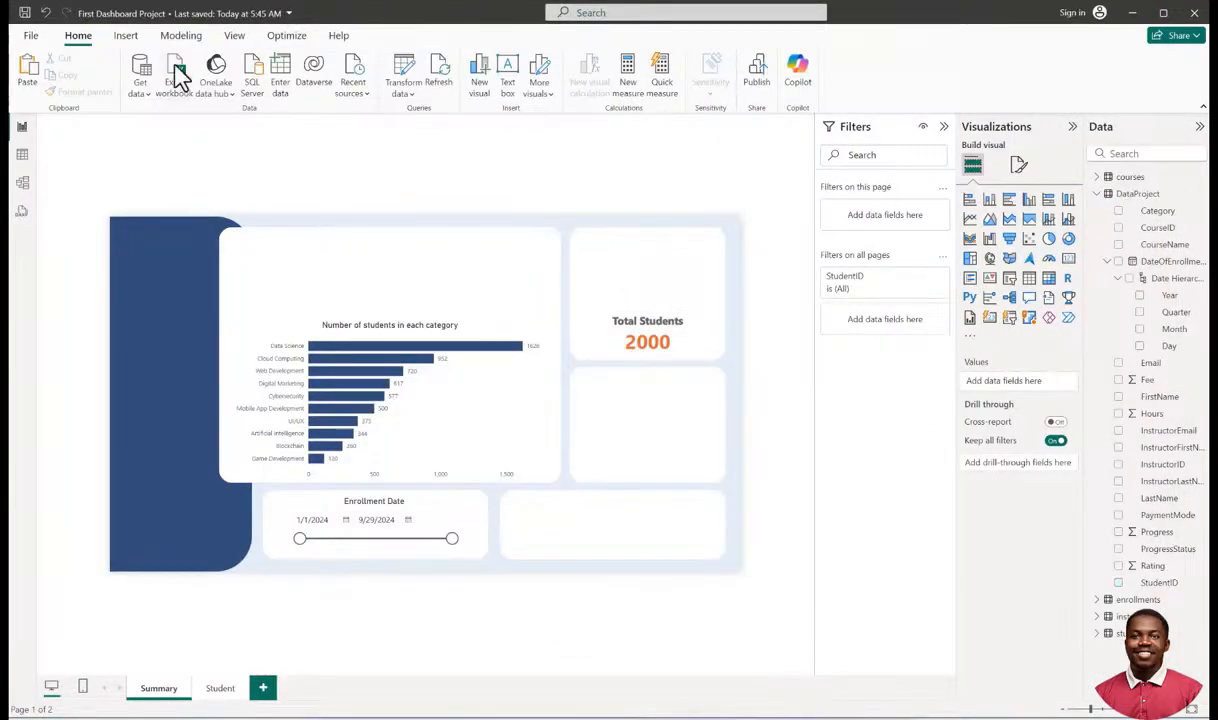
{"action": "left_click", "coordinate": [125, 36]}
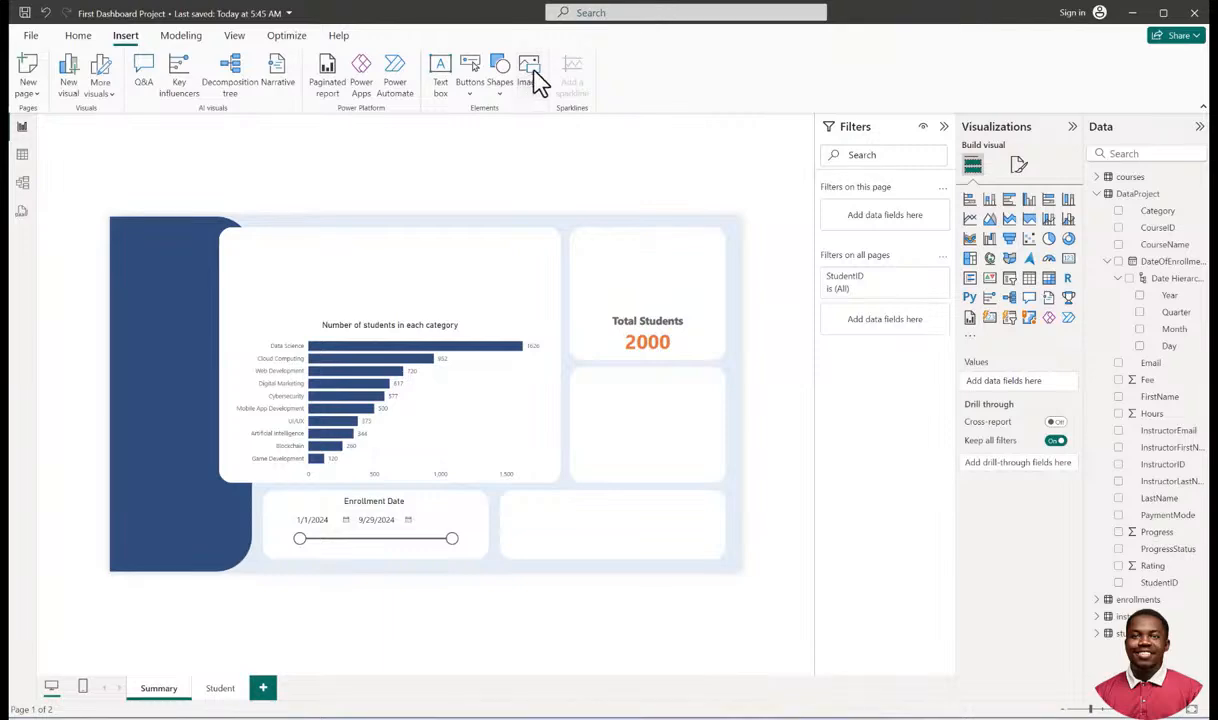
{"action": "left_click", "coordinate": [531, 72]}
{"action": "left_click", "coordinate": [332, 221]}
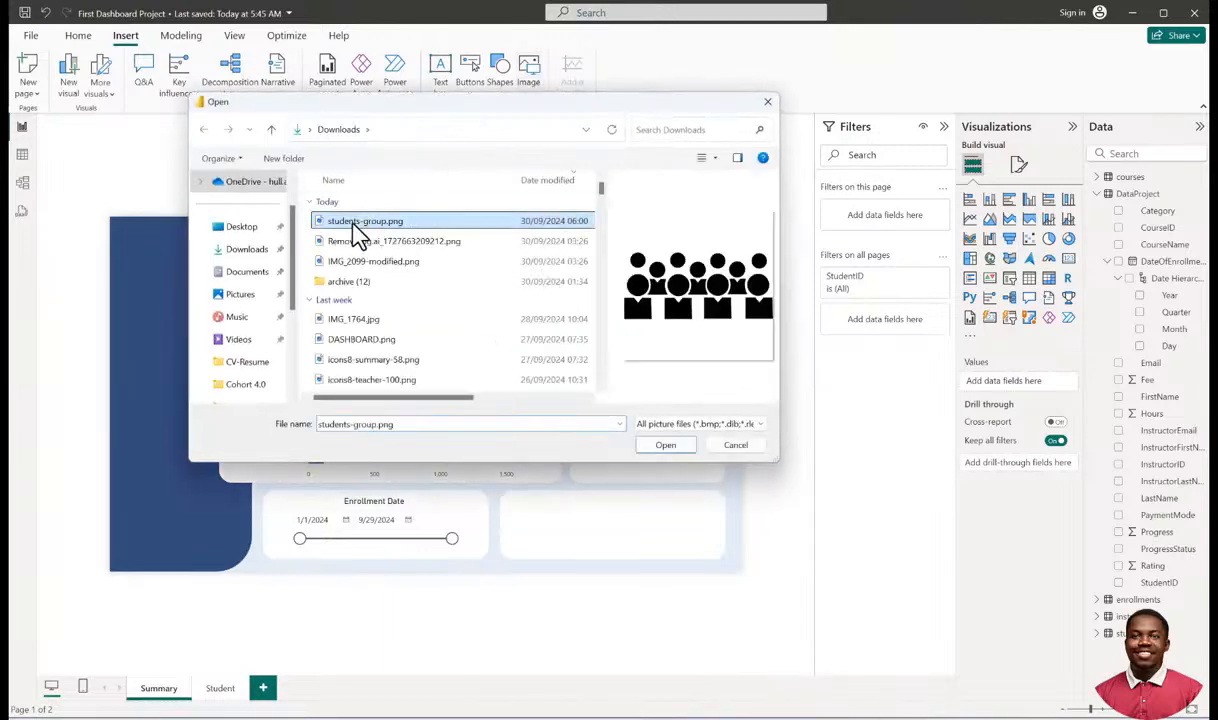
{"action": "left_click", "coordinate": [665, 446]}
Shrink the students group image and place it above the Total Students title, then delete it from the page.
{"action": "left_click_drag", "start_coordinate": [258, 343], "coordinate": [661, 297]}
{"action": "left_click_drag", "start_coordinate": [708, 368], "coordinate": [615, 289]}
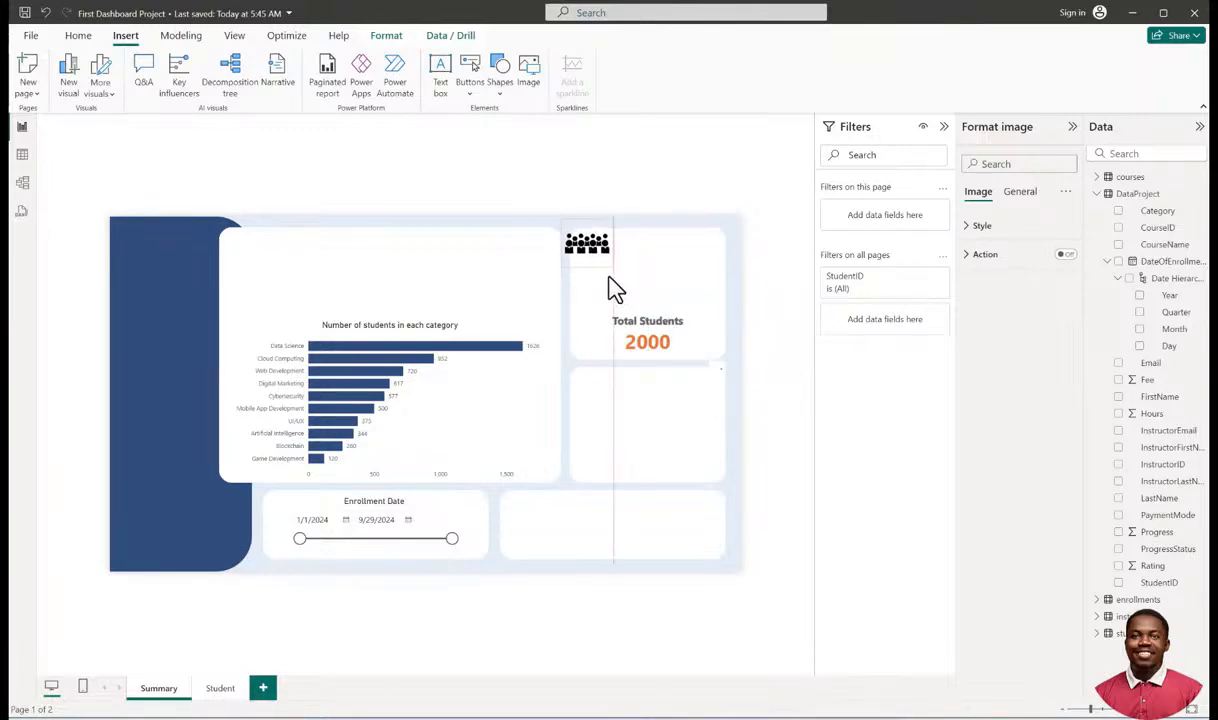
{"action": "left_click_drag", "start_coordinate": [588, 245], "coordinate": [616, 294]}
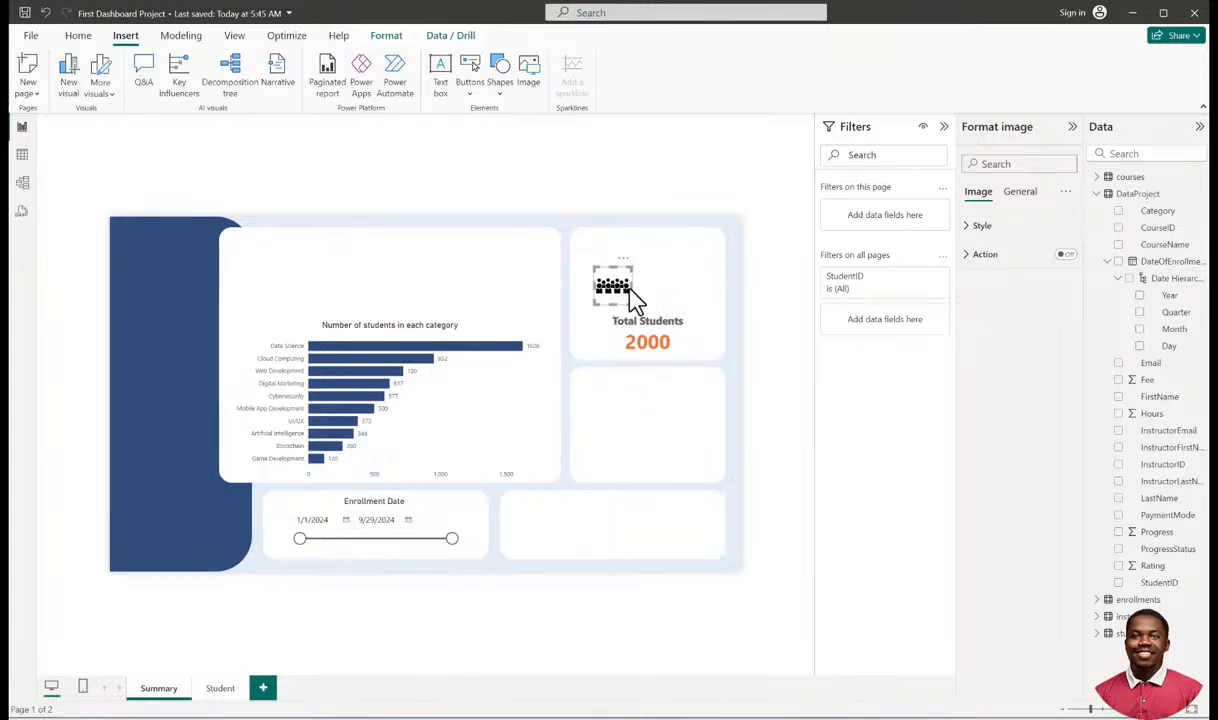
{"action": "key", "text": "Delete"}
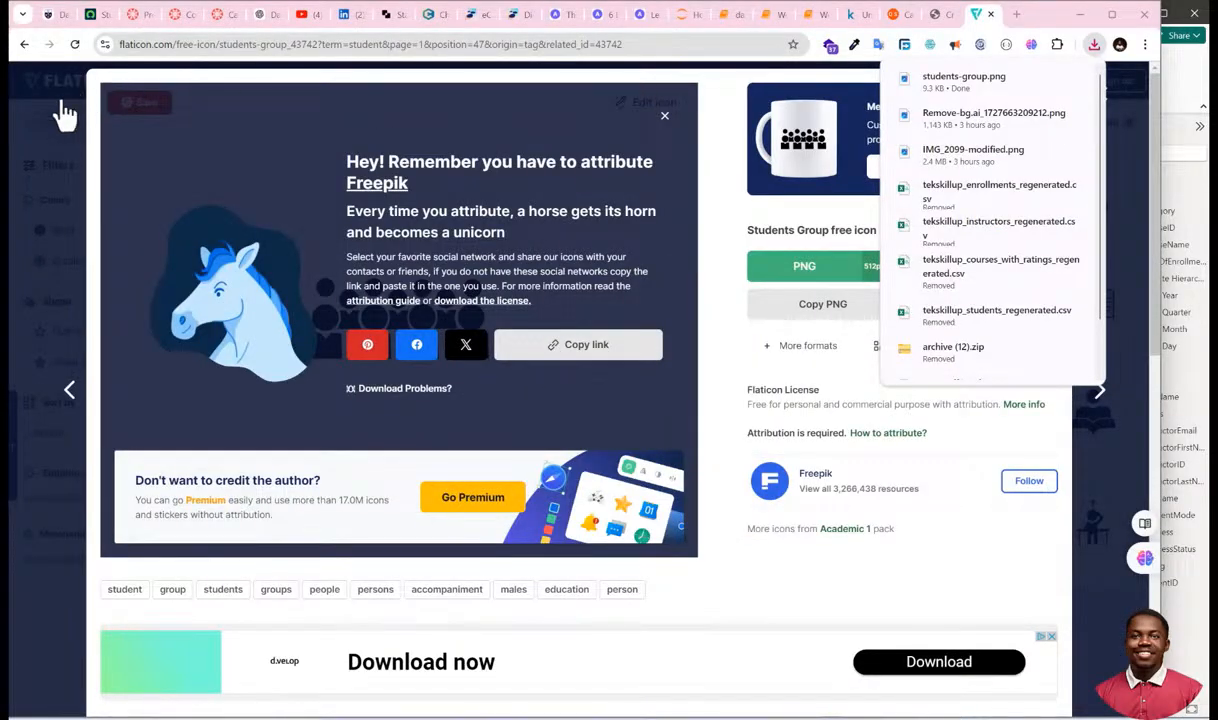
Return to Flaticon's student icons in the browser and download the Students Couple Hand Drawn Persons icon as a free PNG.
{"action": "left_click", "coordinate": [1099, 95]}
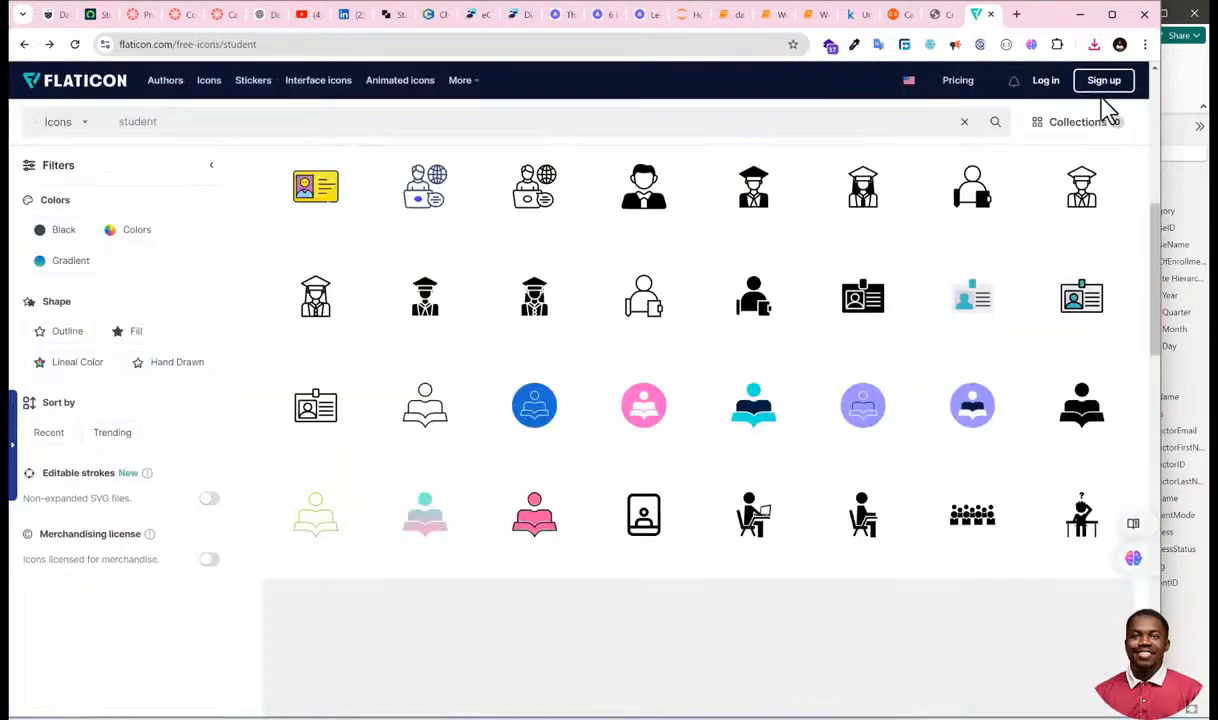
{"action": "scroll", "coordinate": [533, 443], "scroll_direction": "down", "scroll_amount": 3}
{"action": "scroll", "coordinate": [533, 443], "scroll_direction": "down", "scroll_amount": 2}
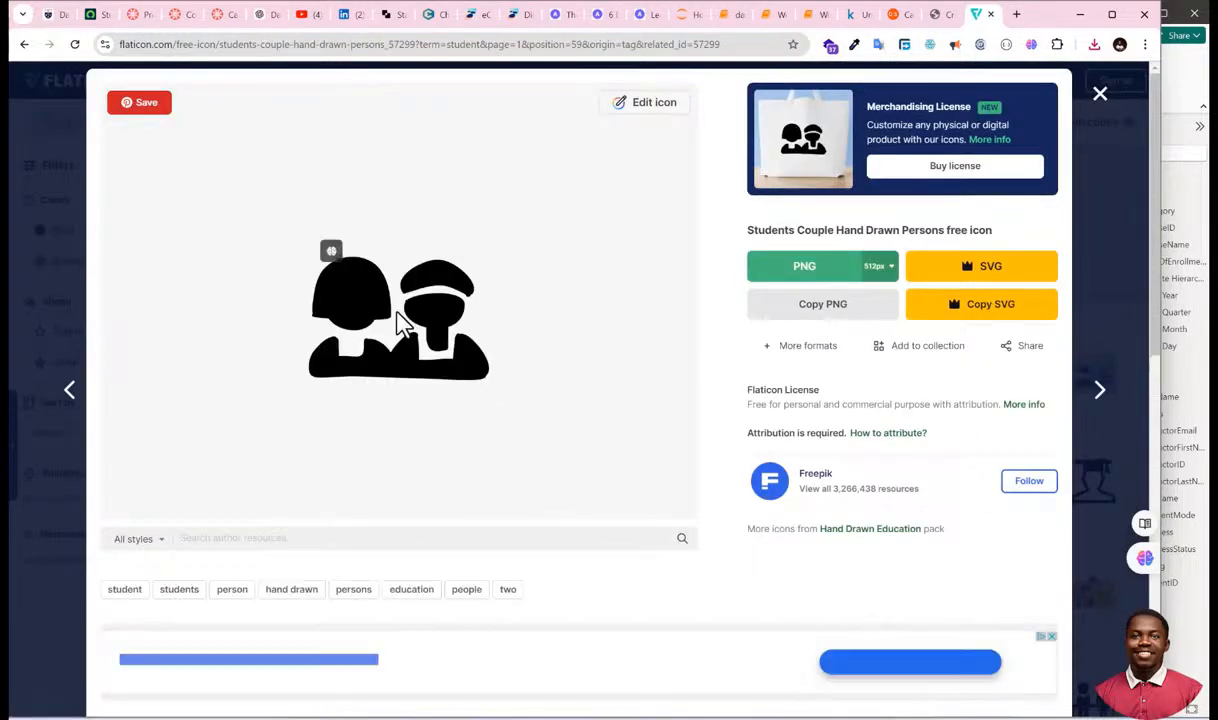
{"action": "left_click", "coordinate": [818, 276]}
{"action": "left_click", "coordinate": [900, 476]}
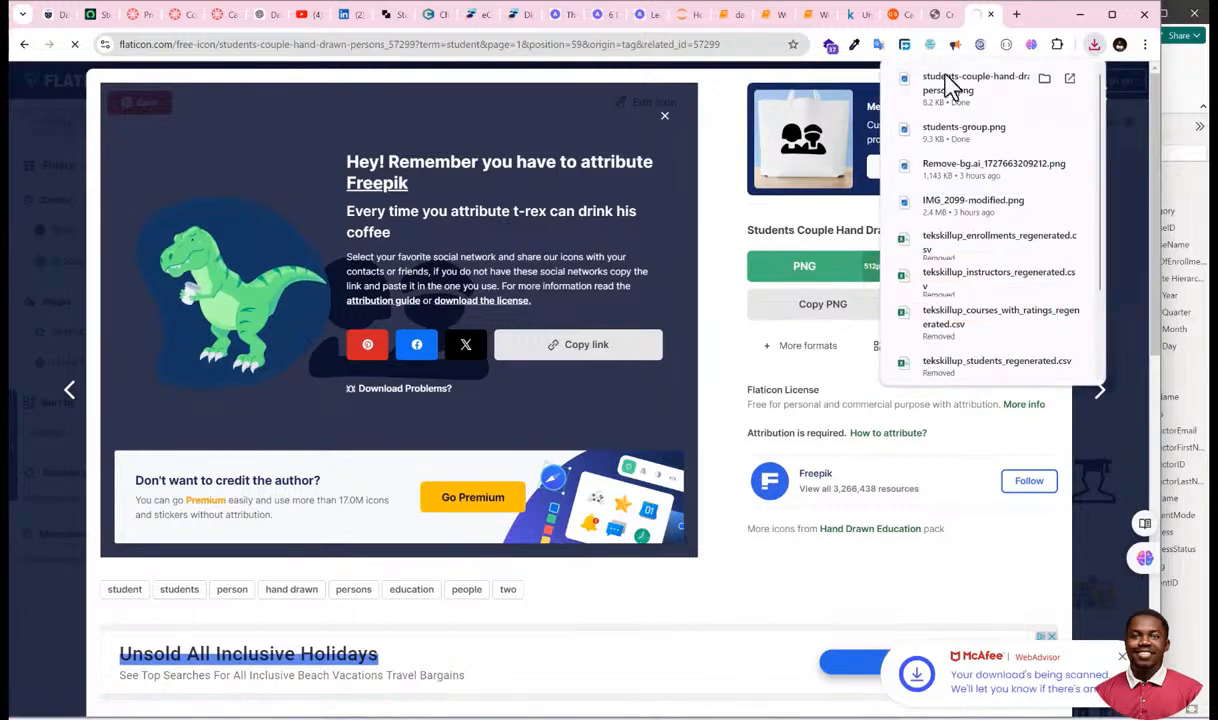
Switch back to Power BI and insert the image students-couple-hand-drawn-persons.png from Downloads onto the Summary page.
{"action": "left_click", "coordinate": [585, 718]}
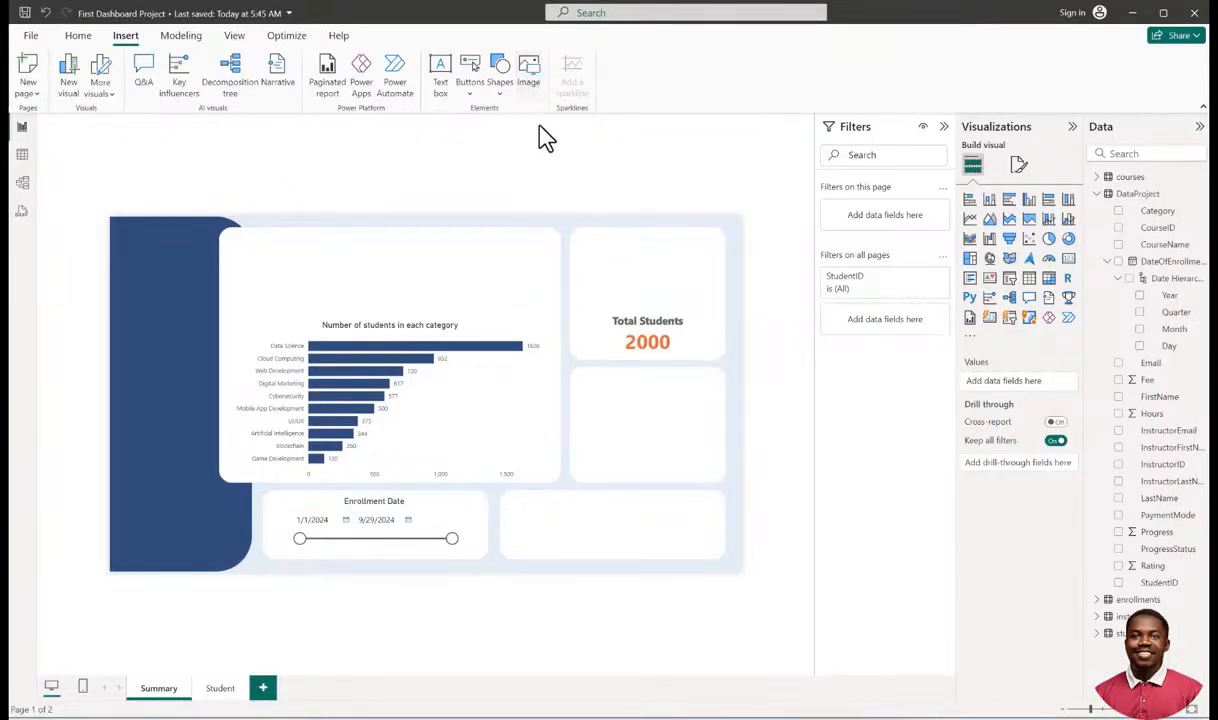
{"action": "left_click", "coordinate": [528, 72]}
{"action": "left_click", "coordinate": [345, 222]}
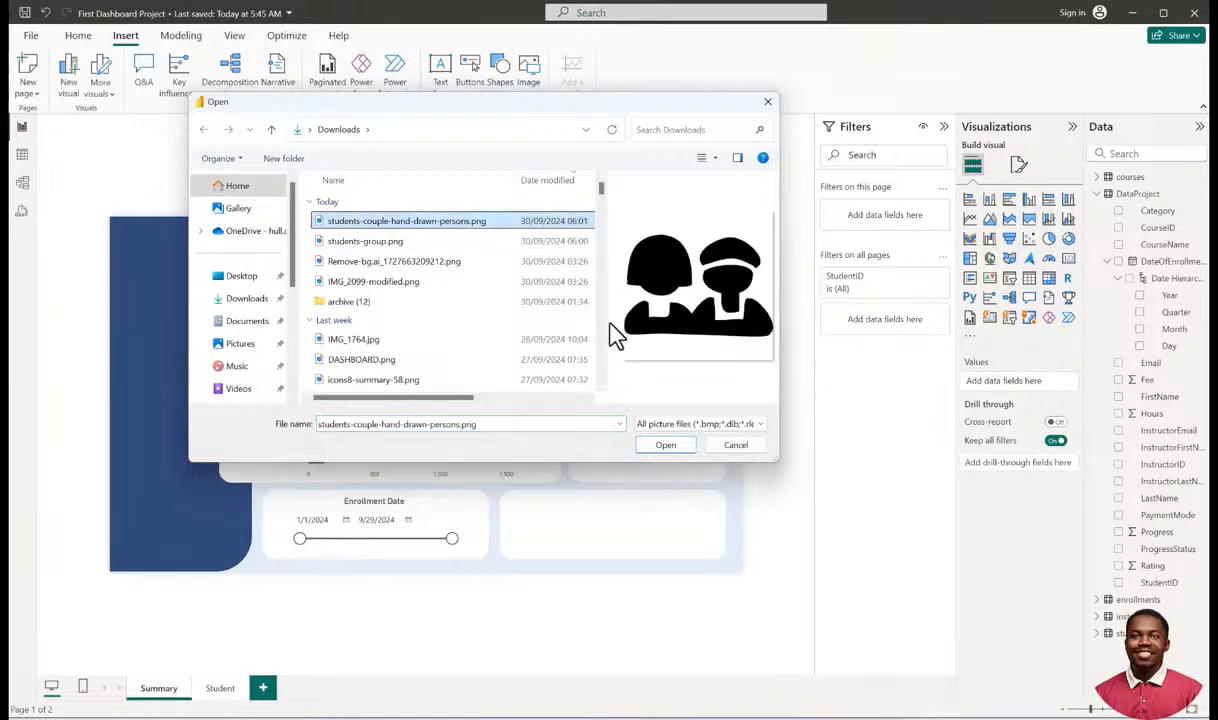
{"action": "left_click", "coordinate": [666, 446]}
Place the students couple image at a small icon size just left of the Total Students title and fine-tune its size and position.
{"action": "left_click_drag", "start_coordinate": [308, 408], "coordinate": [601, 340]}
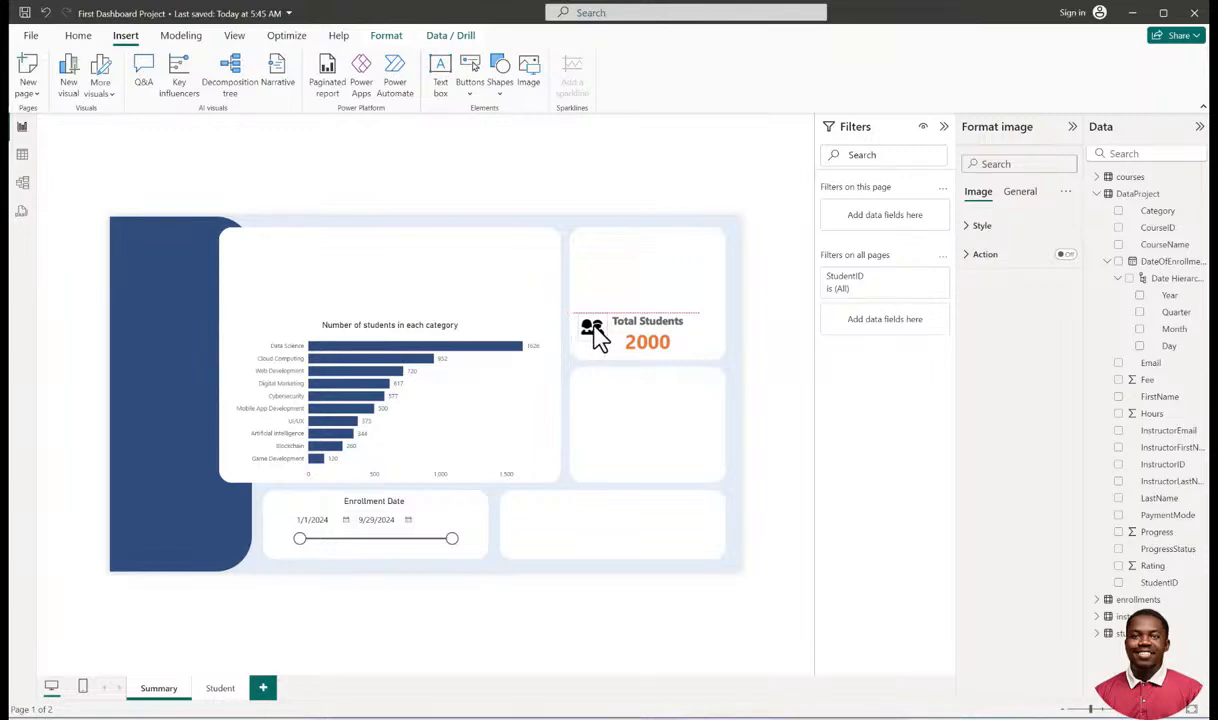
{"action": "left_click", "coordinate": [777, 322]}
{"action": "left_click", "coordinate": [596, 336]}
{"action": "left_click_drag", "start_coordinate": [606, 337], "coordinate": [612, 340]}
{"action": "left_click", "coordinate": [776, 268]}
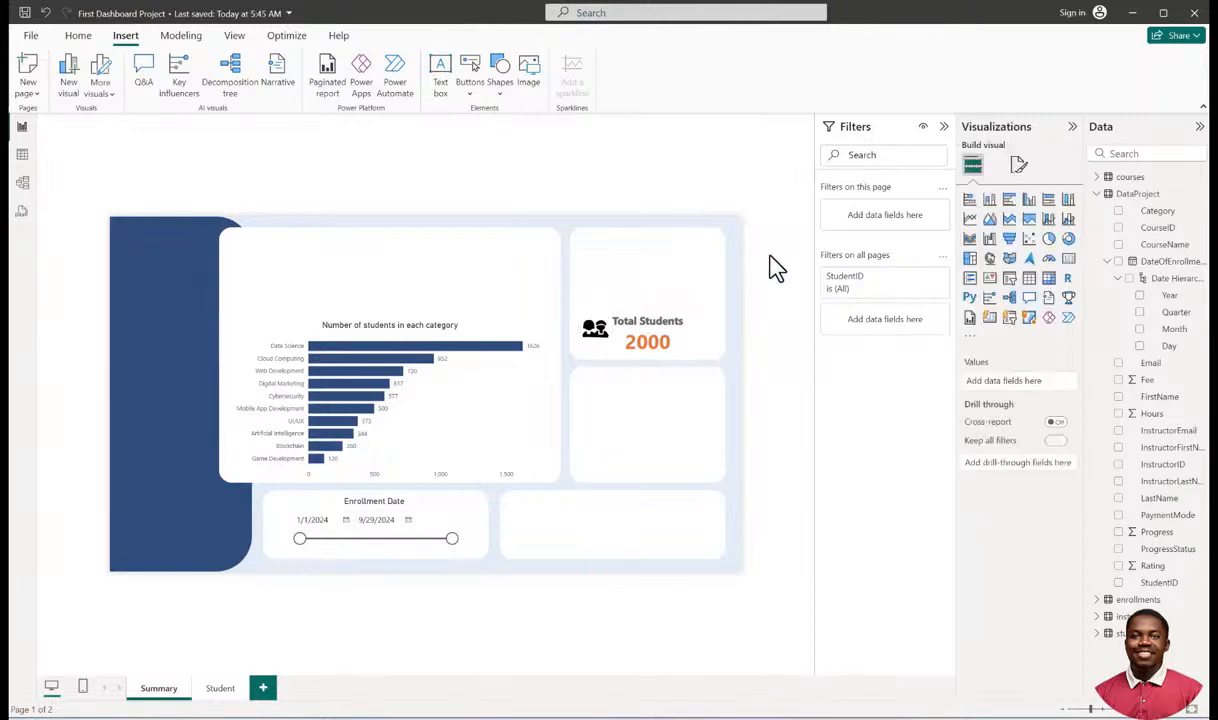
{"action": "left_click", "coordinate": [598, 347]}
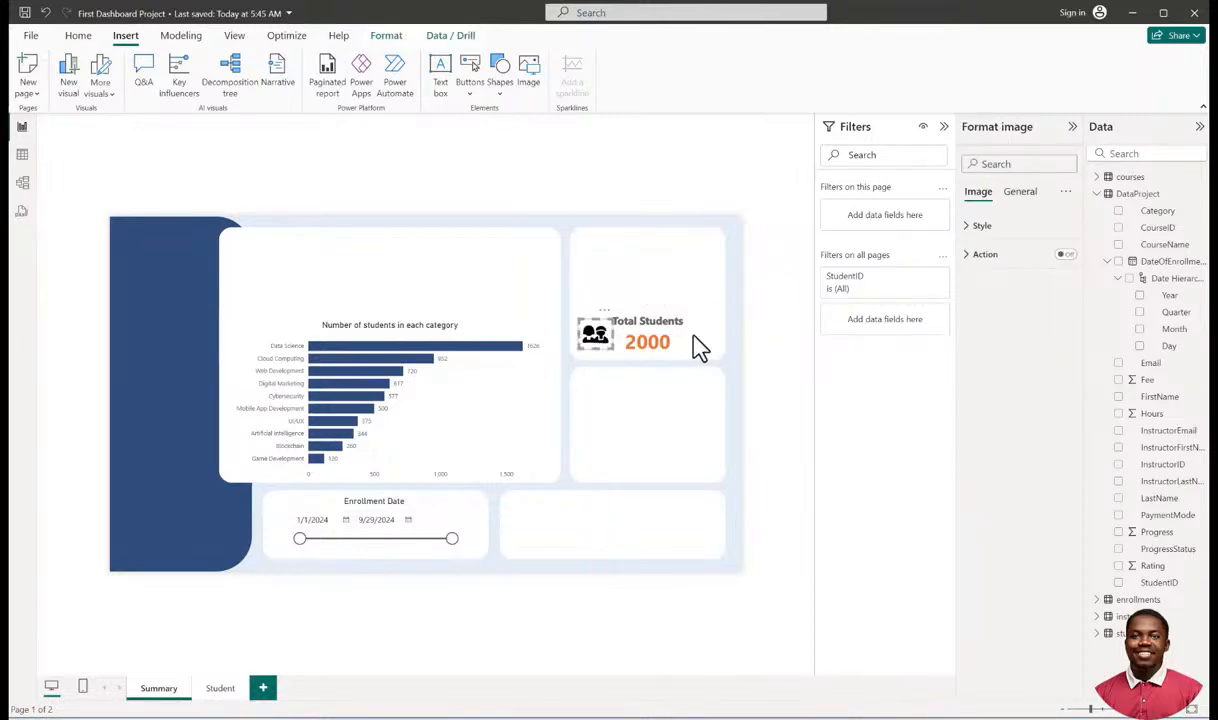
{"action": "left_click", "coordinate": [781, 328]}
Change the Total Students card's title text color to black.
{"action": "left_click", "coordinate": [684, 336]}
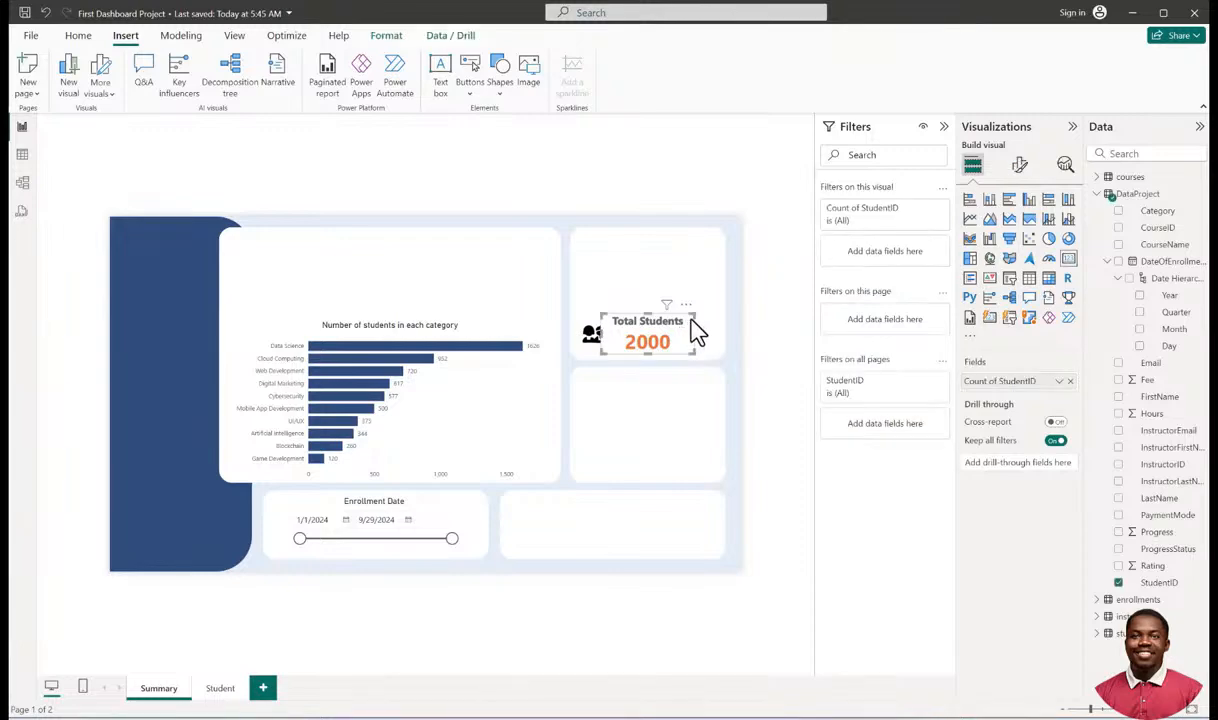
{"action": "left_click", "coordinate": [1021, 163]}
{"action": "left_click", "coordinate": [1018, 229]}
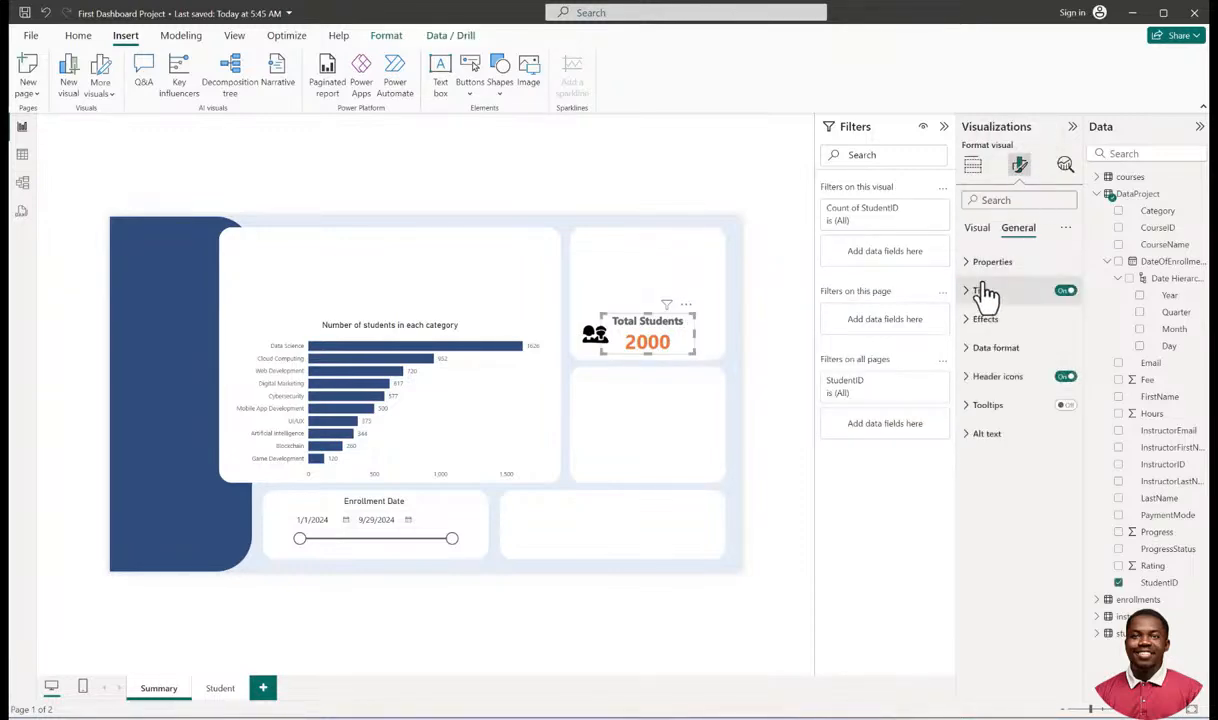
{"action": "left_click", "coordinate": [972, 292]}
{"action": "left_click", "coordinate": [995, 492]}
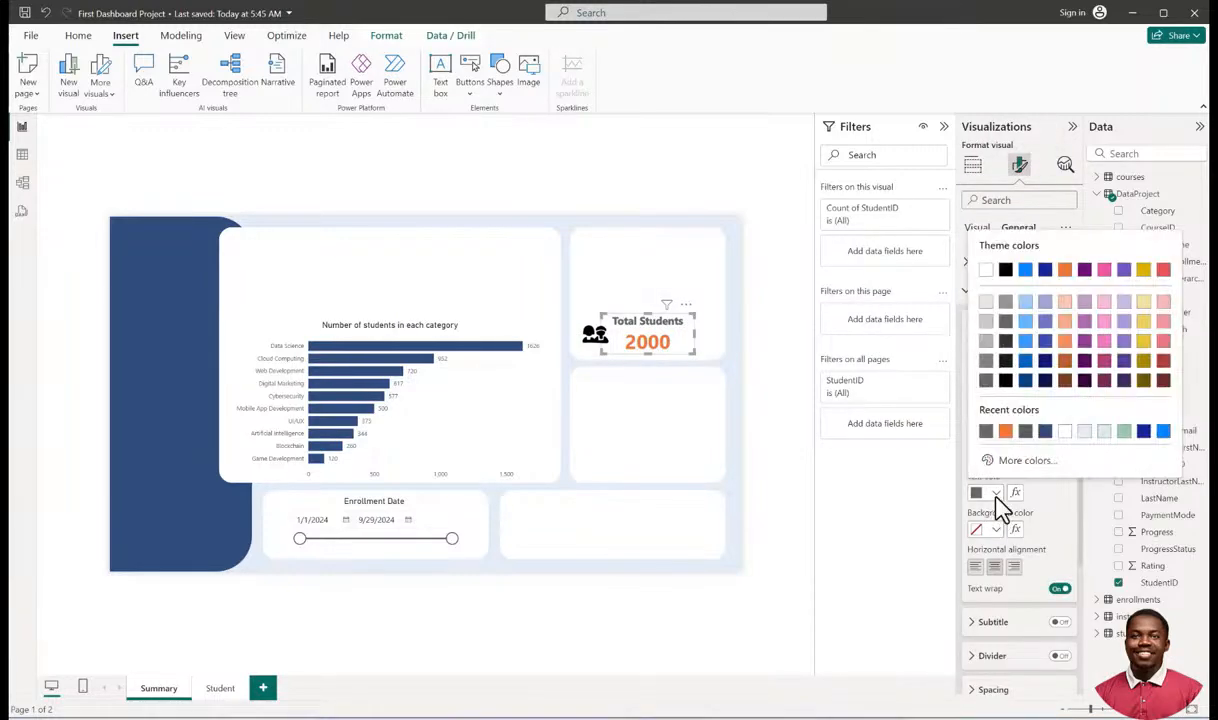
{"action": "left_click", "coordinate": [1005, 272]}
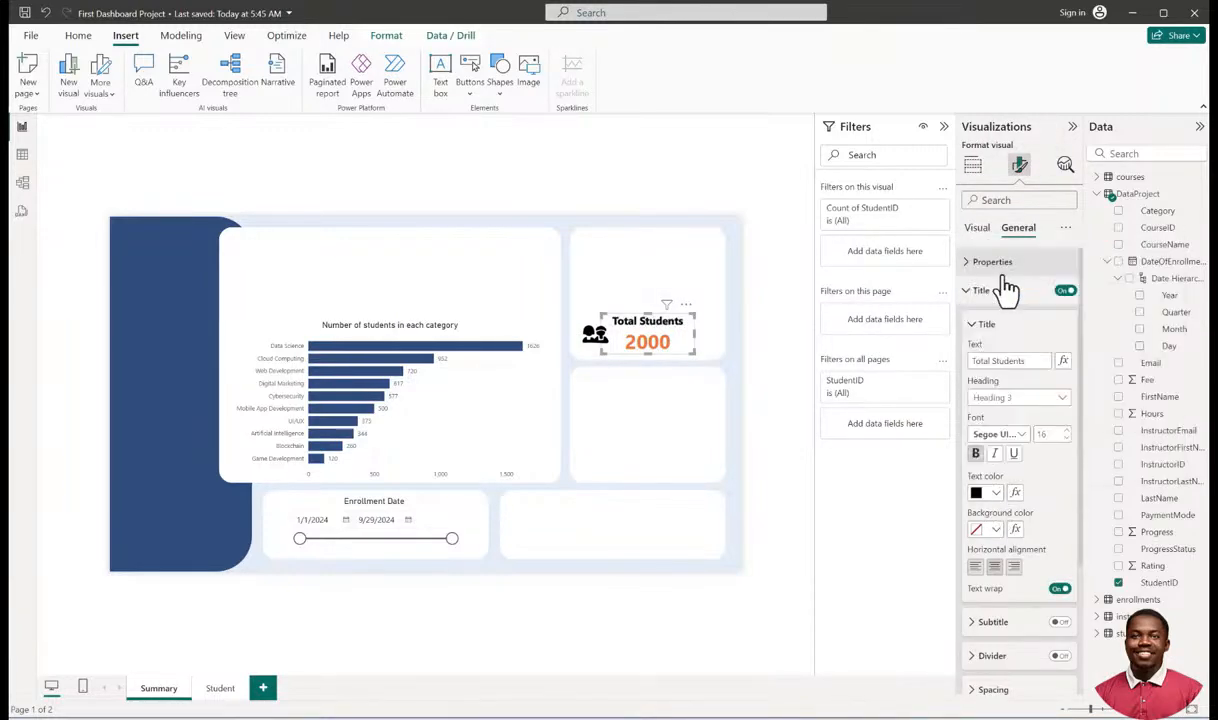
{"action": "left_click", "coordinate": [781, 333]}
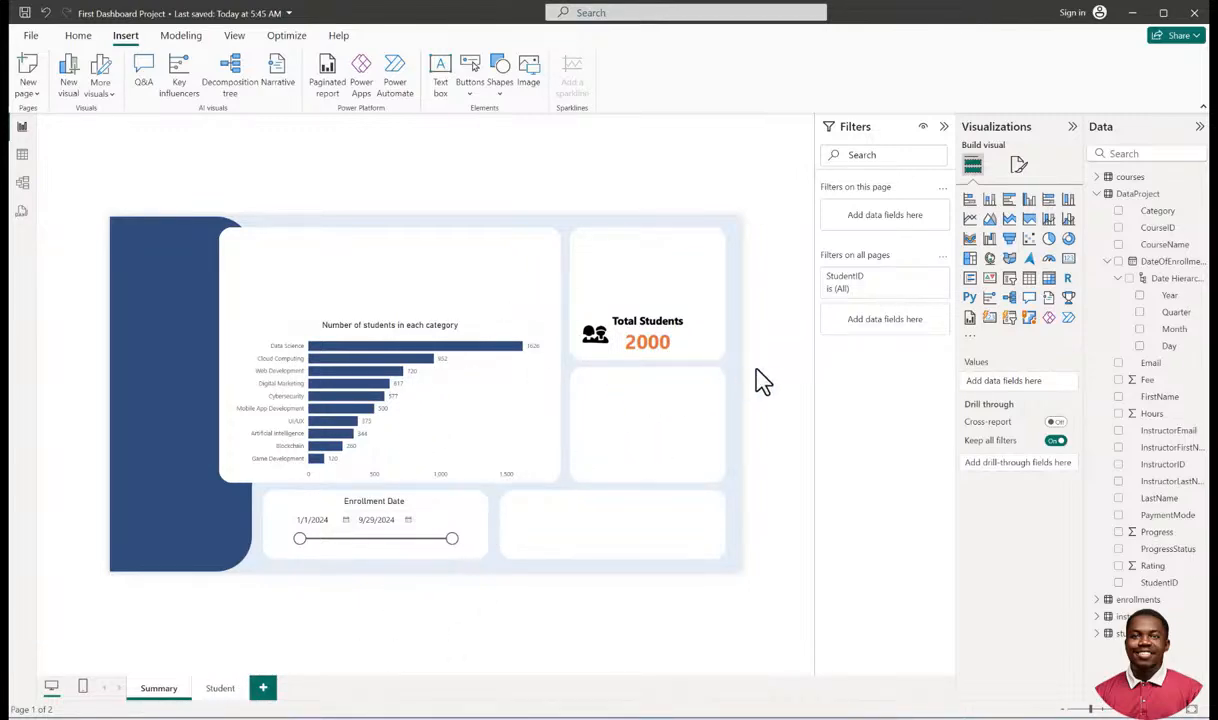
Add a card showing the distinct count of CourseID, shrink it slightly and place it over the bar chart panel's right edge.
{"action": "left_click", "coordinate": [1068, 258]}
{"action": "left_click_drag", "start_coordinate": [252, 275], "coordinate": [625, 398]}
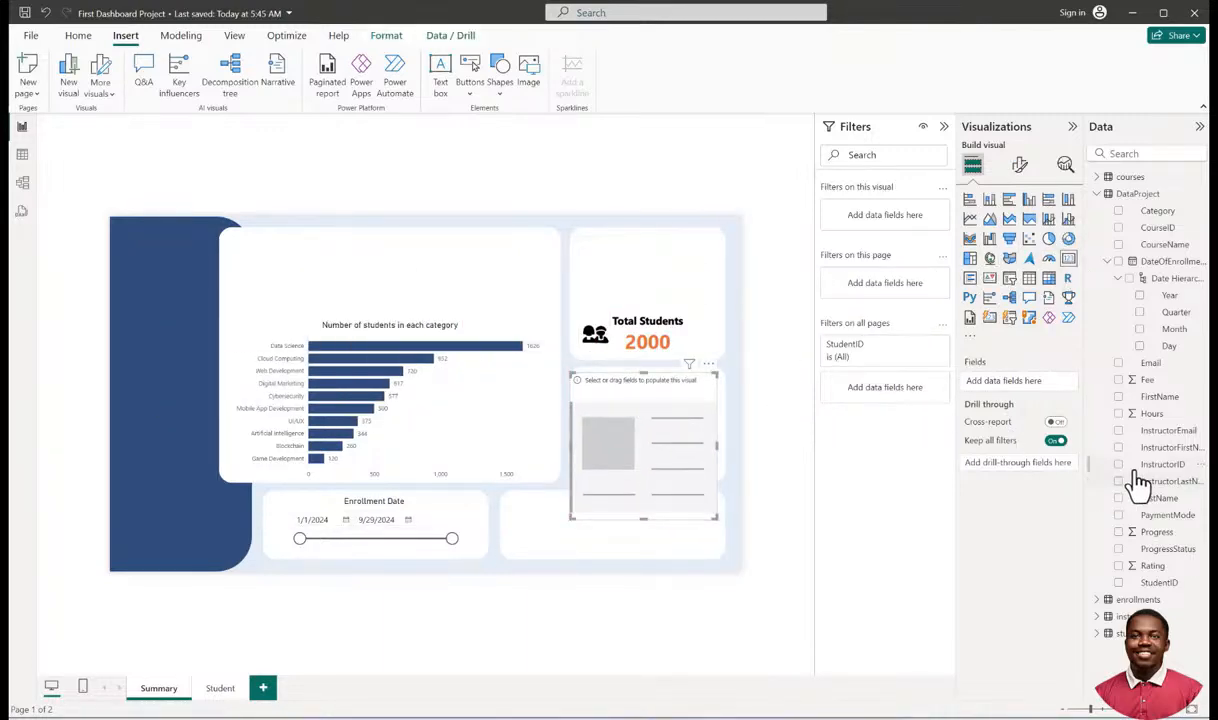
{"action": "left_click", "coordinate": [1119, 228]}
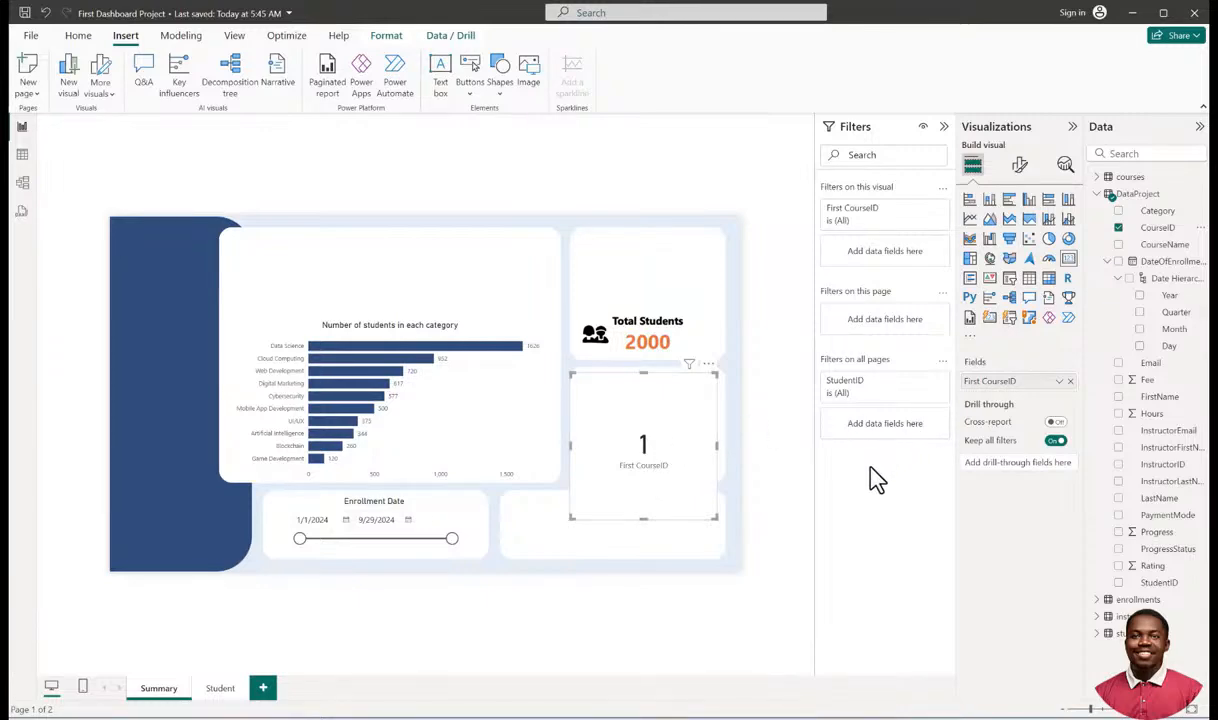
{"action": "left_click", "coordinate": [1059, 383]}
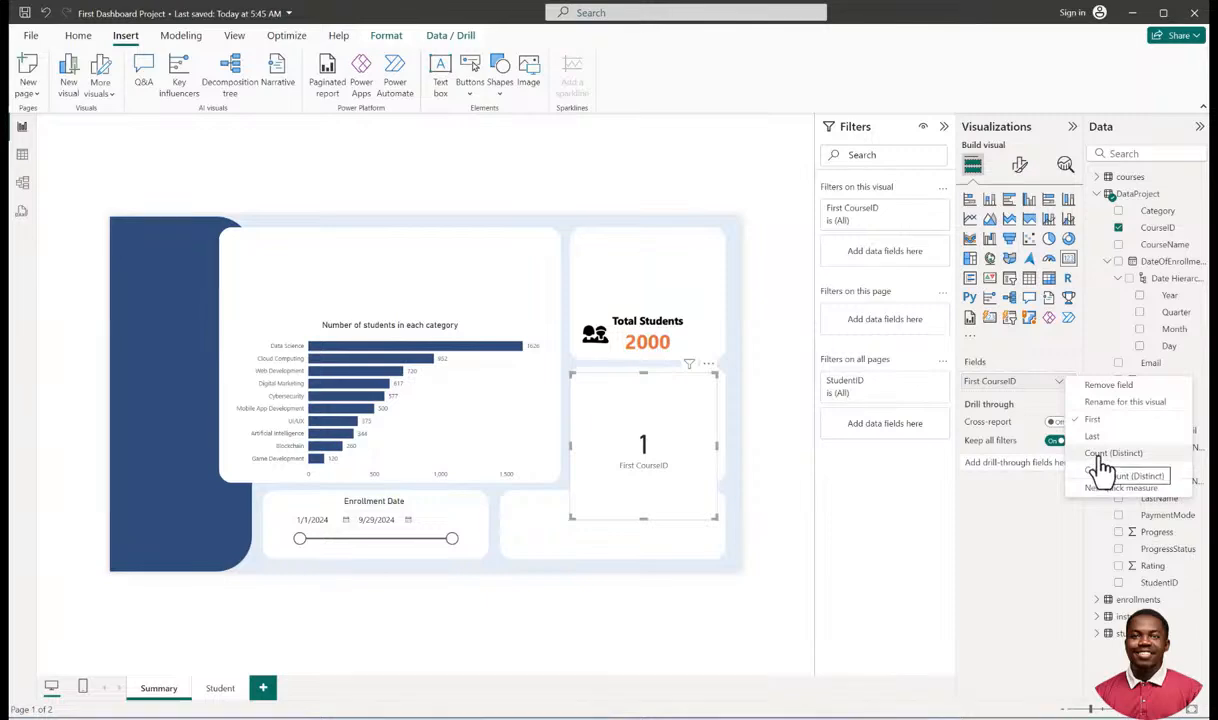
{"action": "left_click", "coordinate": [1101, 466]}
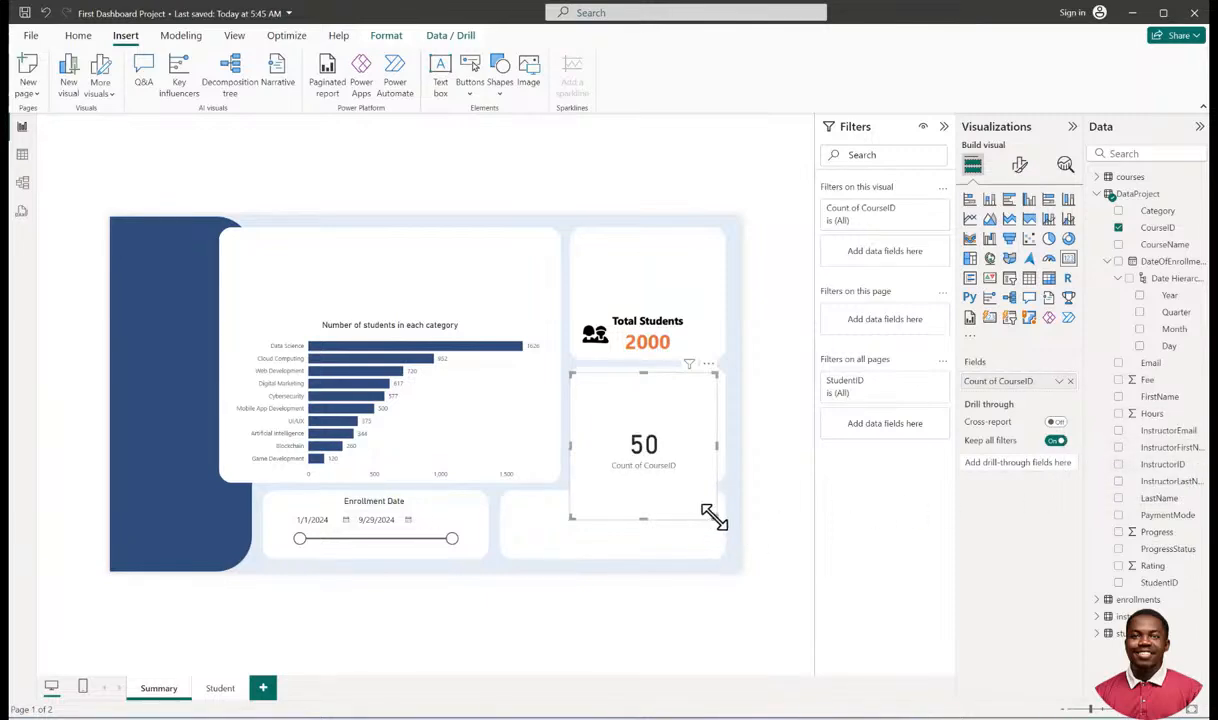
{"action": "left_click_drag", "start_coordinate": [714, 515], "coordinate": [706, 494]}
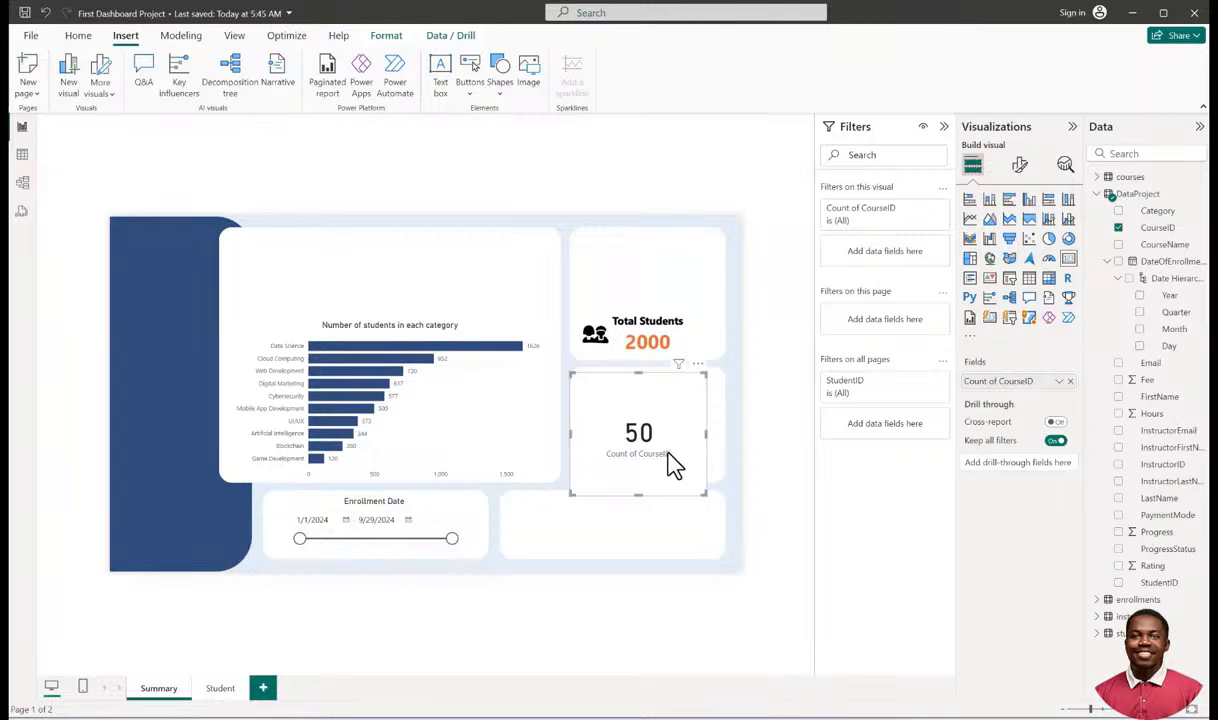
{"action": "left_click_drag", "start_coordinate": [679, 414], "coordinate": [612, 435]}
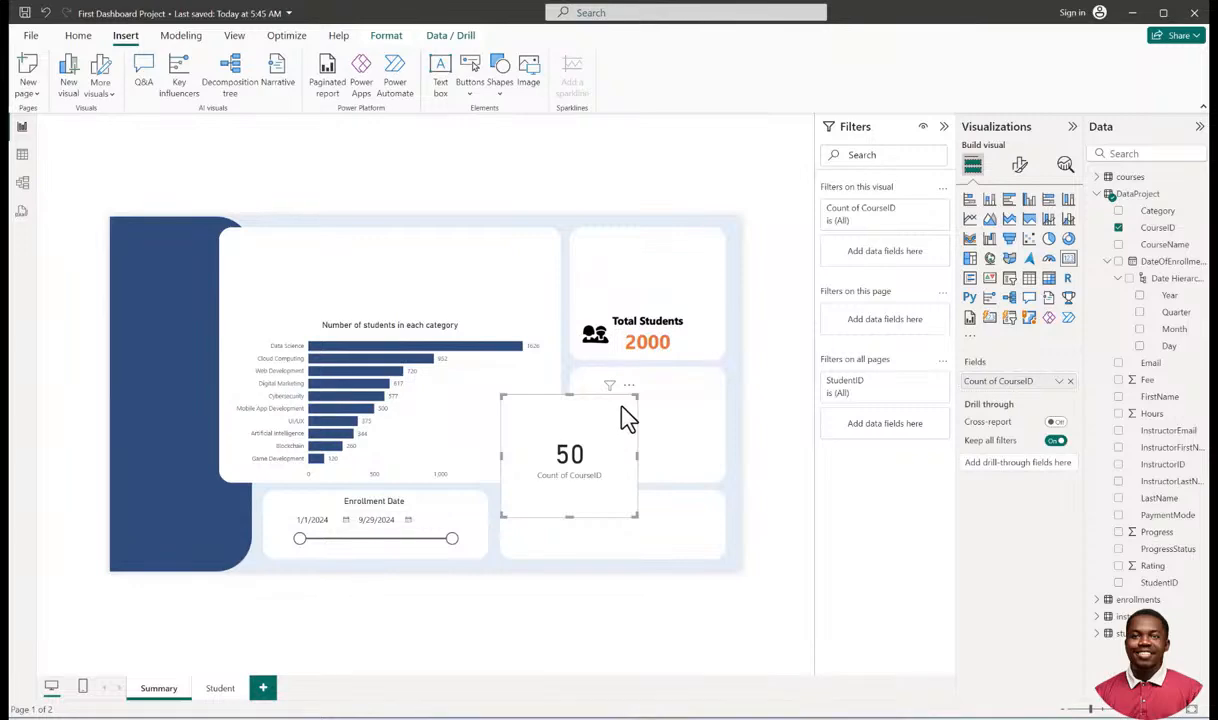
Copy the Total Students card's formatting onto the course count card and reduce that card's size.
{"action": "left_click", "coordinate": [683, 345]}
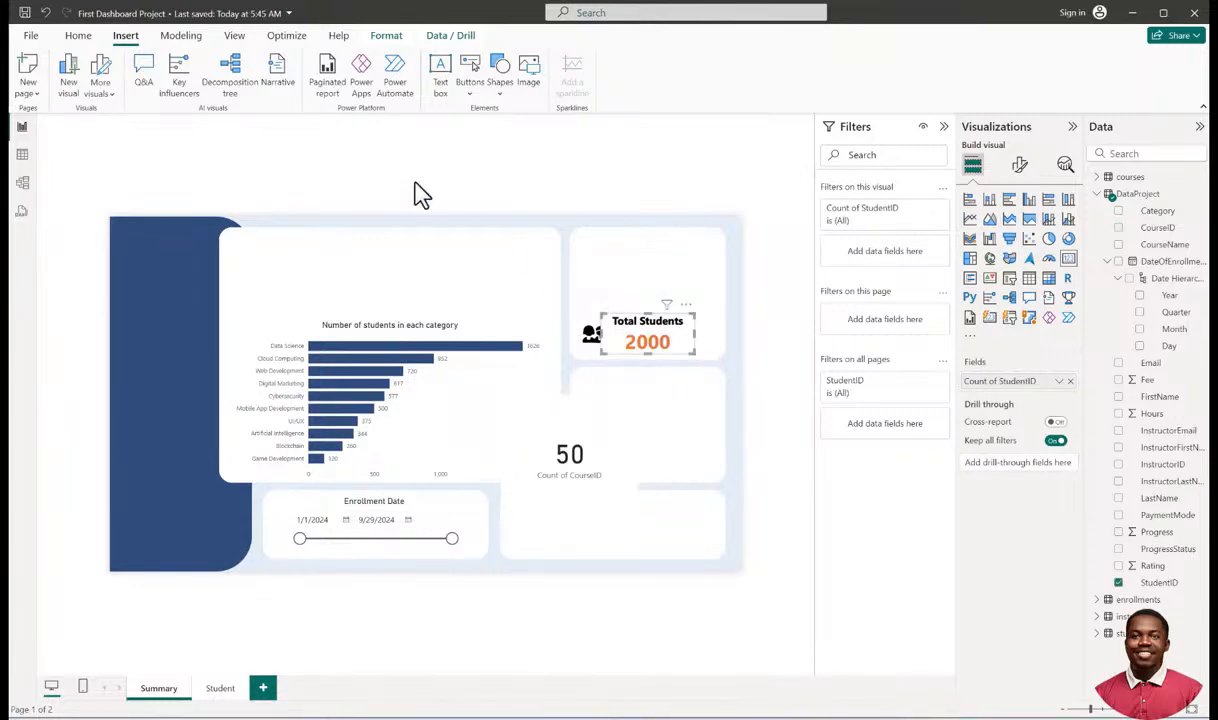
{"action": "left_click", "coordinate": [78, 37]}
{"action": "left_click", "coordinate": [86, 93]}
{"action": "left_click", "coordinate": [550, 443]}
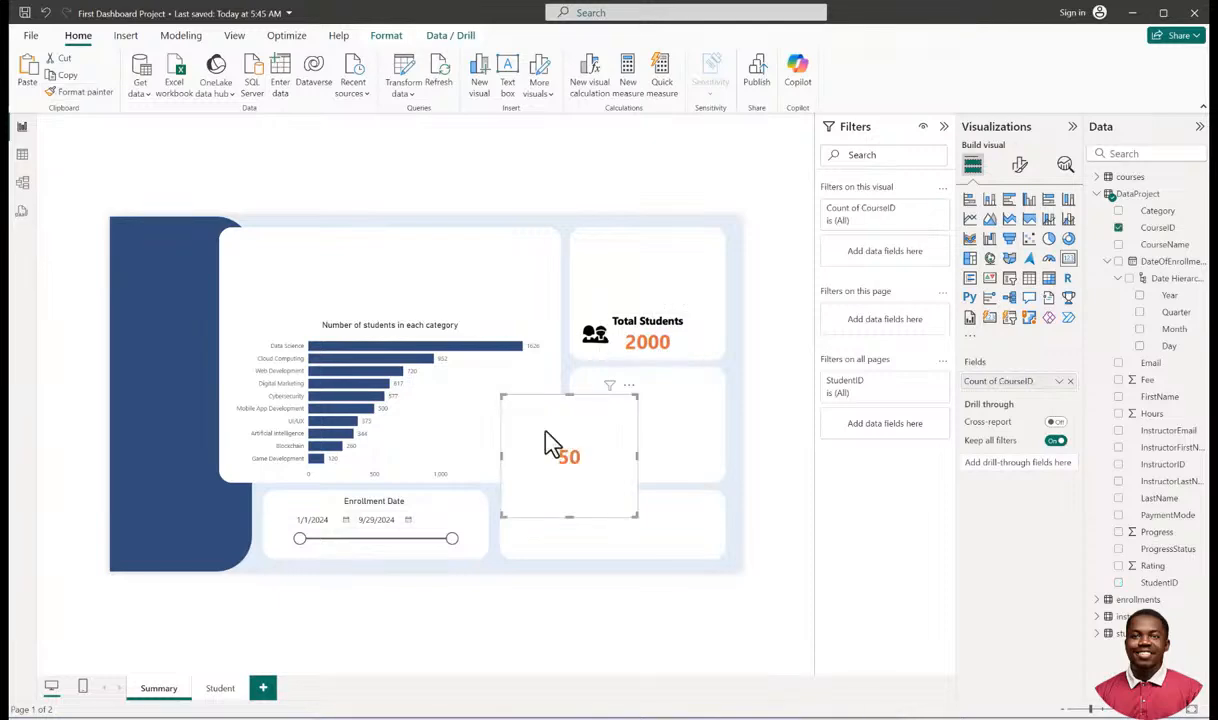
{"action": "left_click_drag", "start_coordinate": [634, 512], "coordinate": [590, 460]}
Turn off the background of the Total Students card.
{"action": "left_click", "coordinate": [690, 350]}
{"action": "left_click", "coordinate": [1018, 172]}
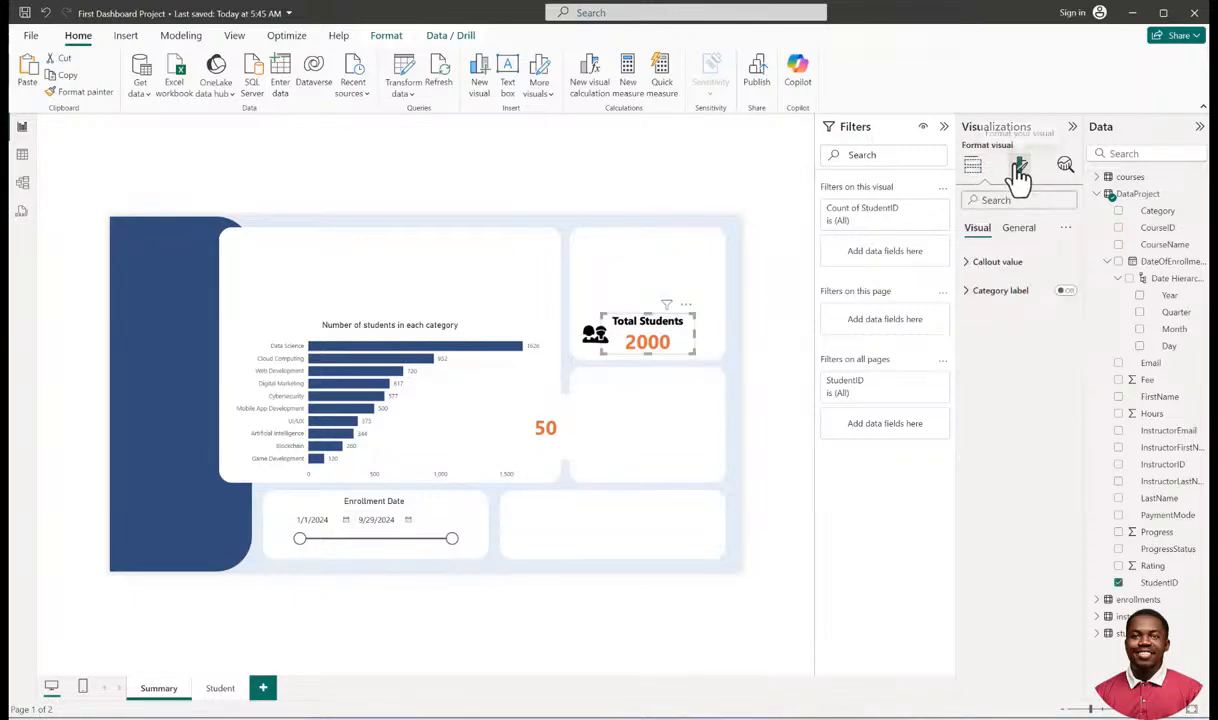
{"action": "left_click", "coordinate": [1018, 230]}
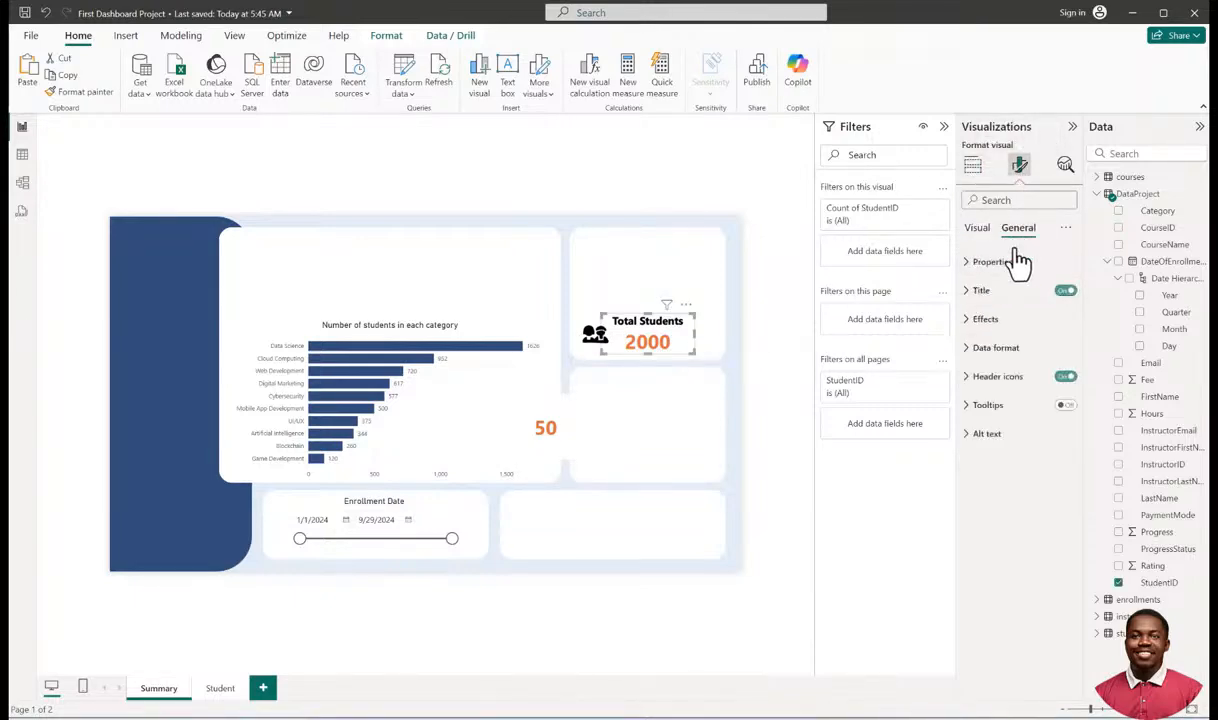
{"action": "left_click", "coordinate": [972, 321]}
{"action": "left_click", "coordinate": [1060, 353]}
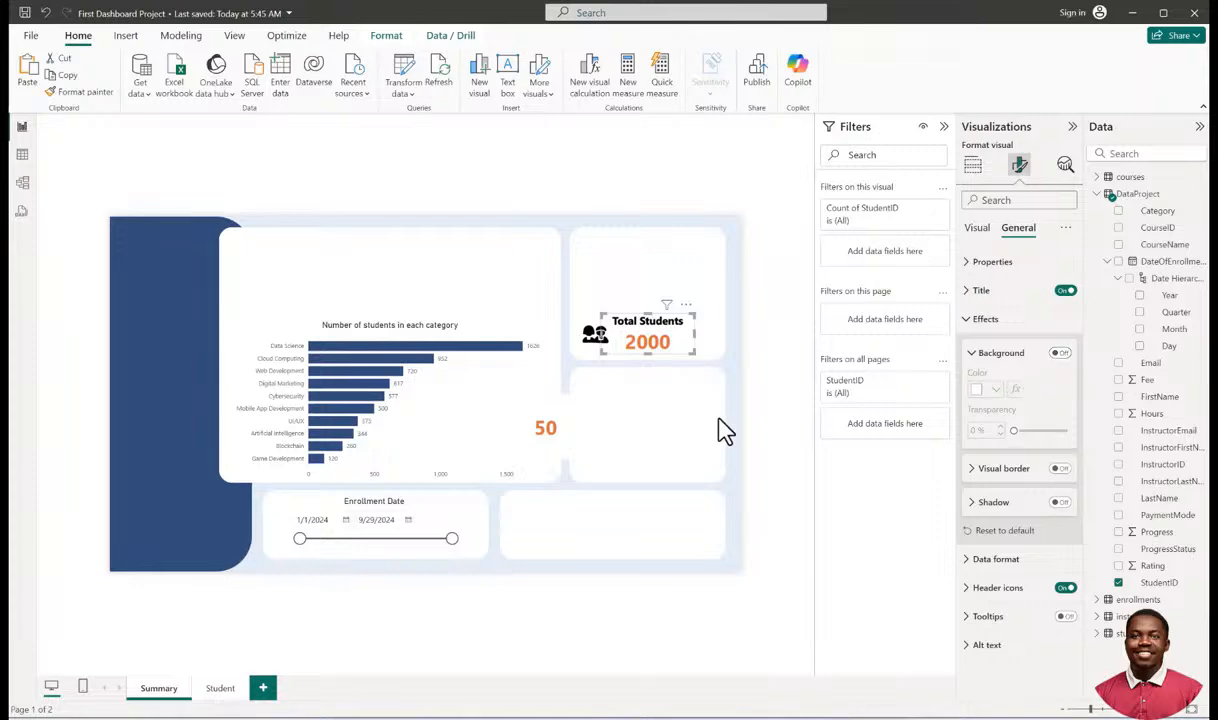
{"action": "left_click", "coordinate": [790, 350]}
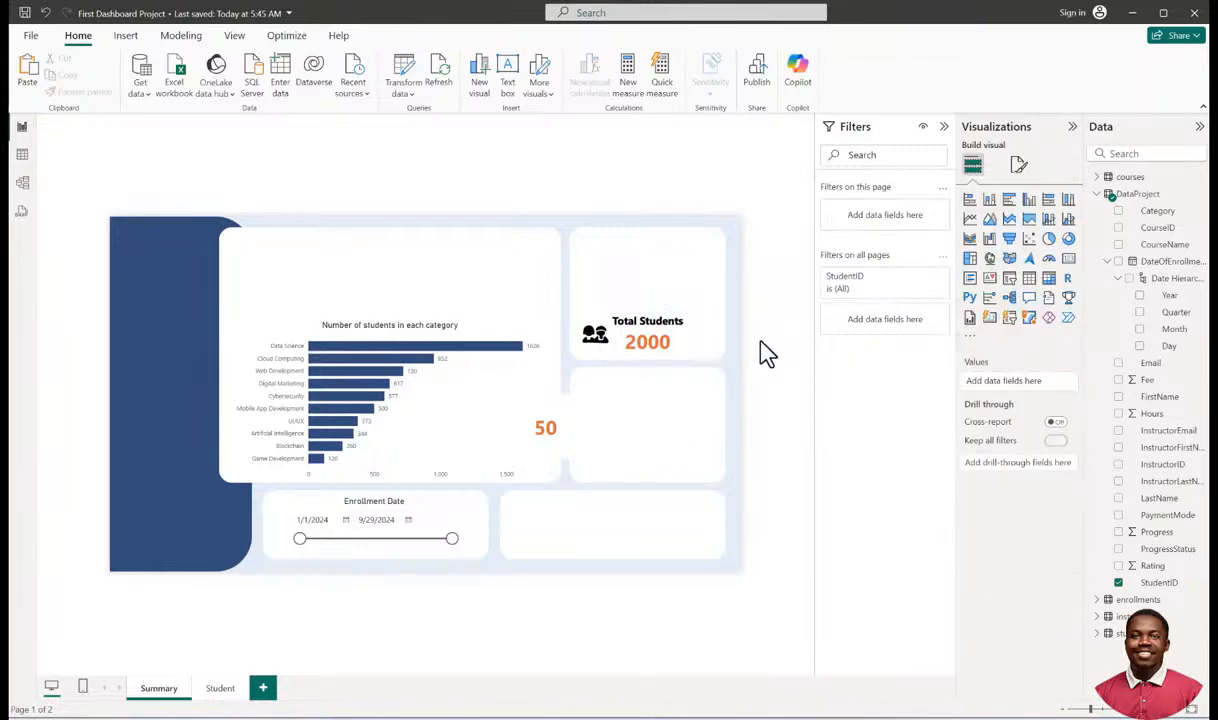
Reapply the Total Students card's formatting to the course count card and move it into the empty panel below Total Students.
{"action": "left_click", "coordinate": [686, 350]}
{"action": "left_click", "coordinate": [82, 92]}
{"action": "left_click", "coordinate": [572, 428]}
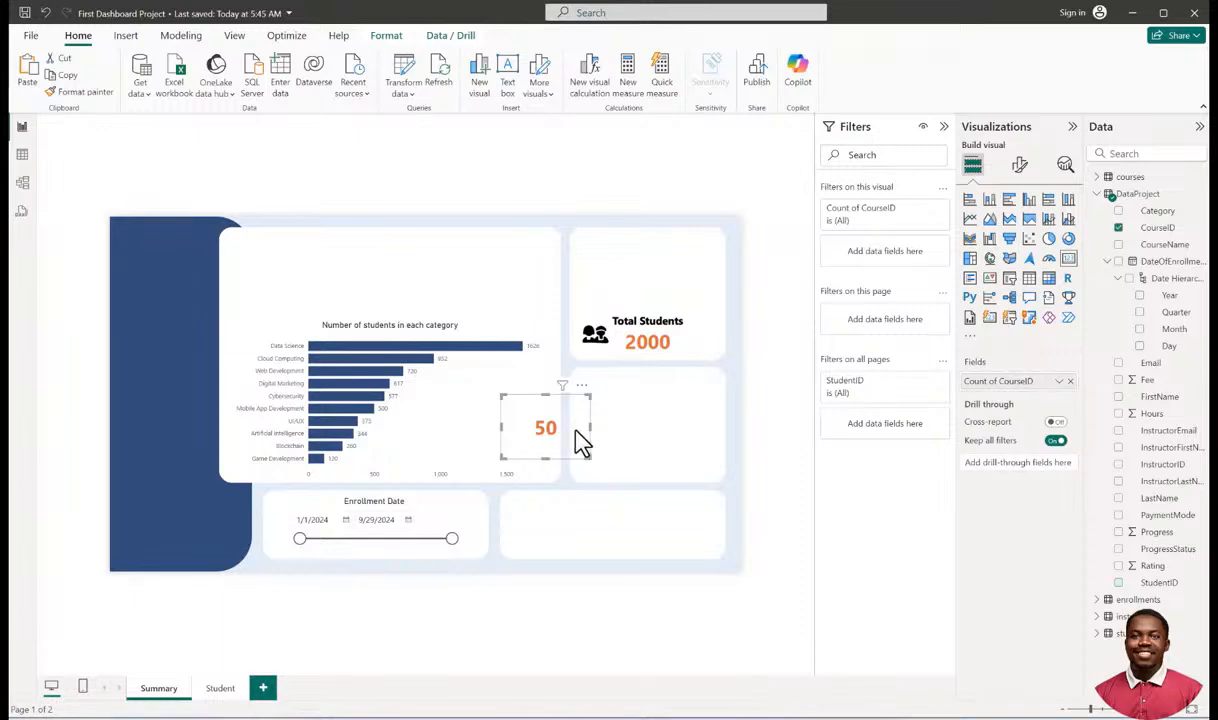
{"action": "left_click", "coordinate": [247, 172]}
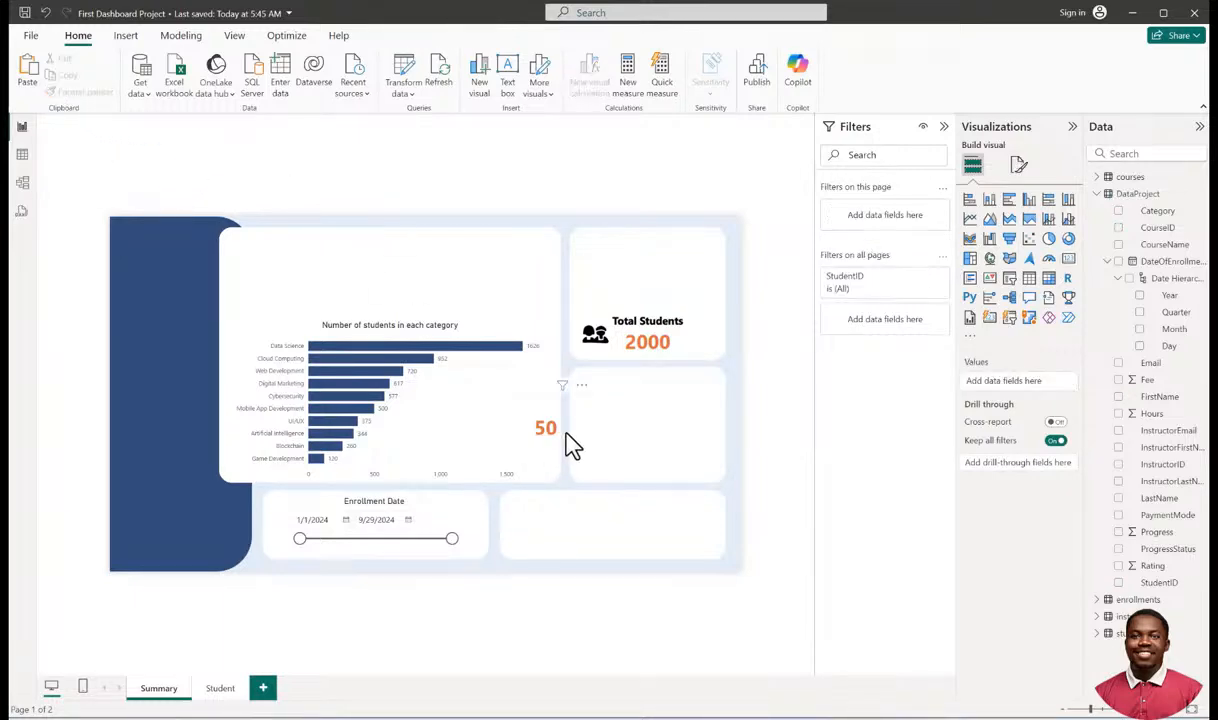
{"action": "left_click_drag", "start_coordinate": [558, 437], "coordinate": [647, 462]}
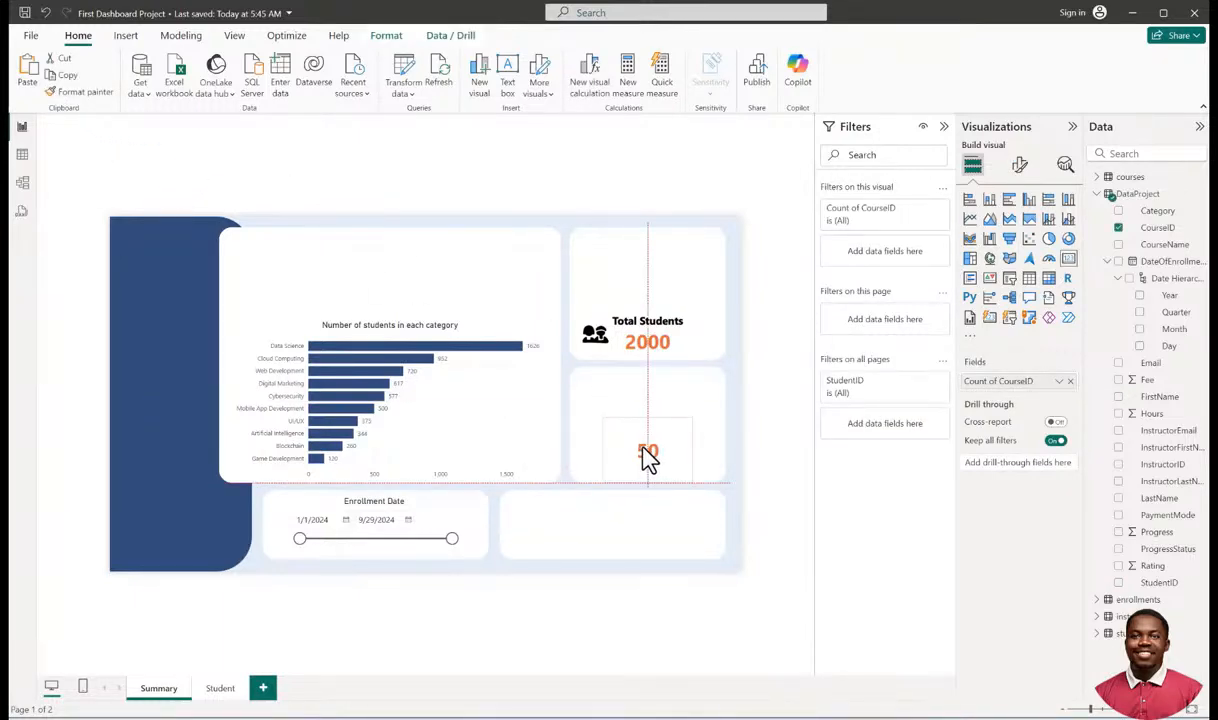
Set the course count card's title text to "Total Courses".
{"action": "left_click", "coordinate": [1021, 166]}
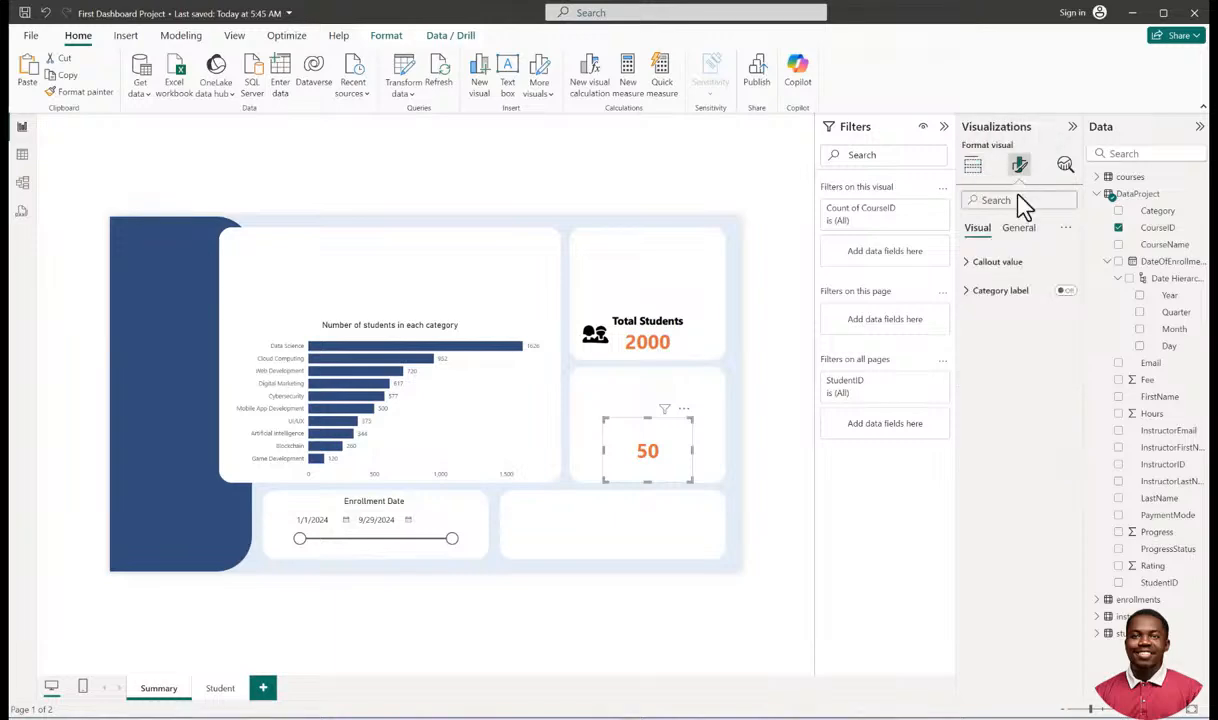
{"action": "left_click", "coordinate": [1017, 232]}
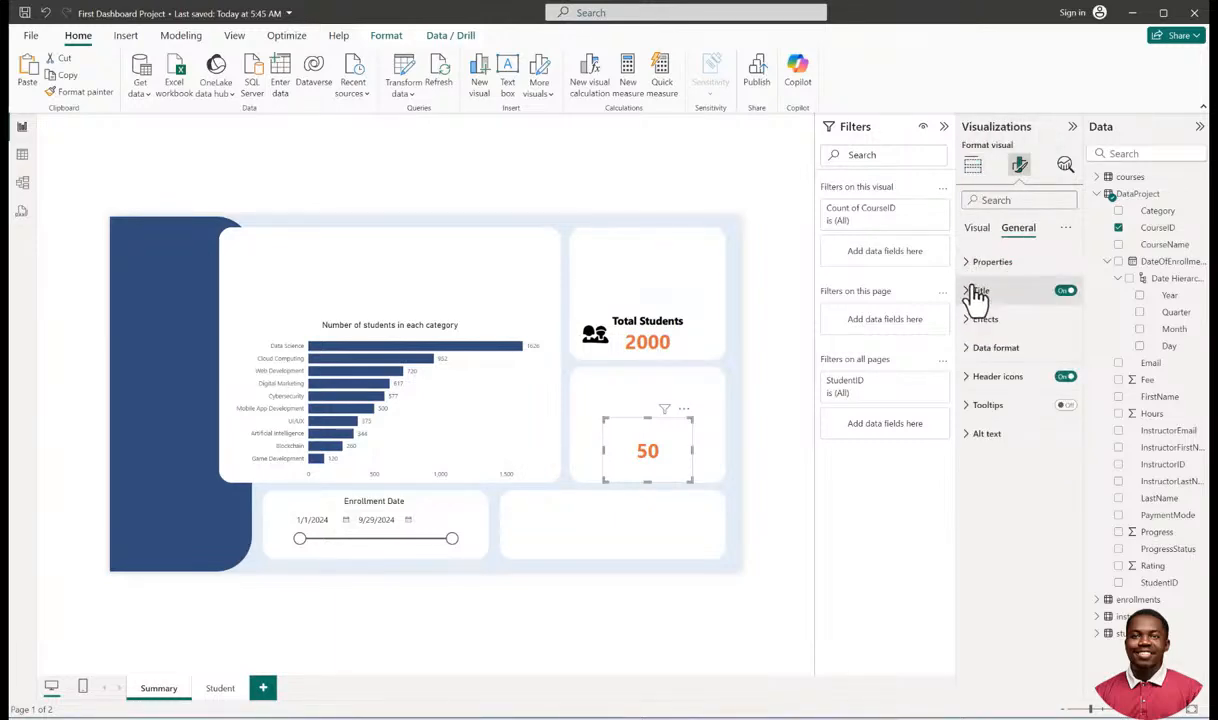
{"action": "left_click", "coordinate": [972, 294]}
{"action": "left_click", "coordinate": [1008, 361]}
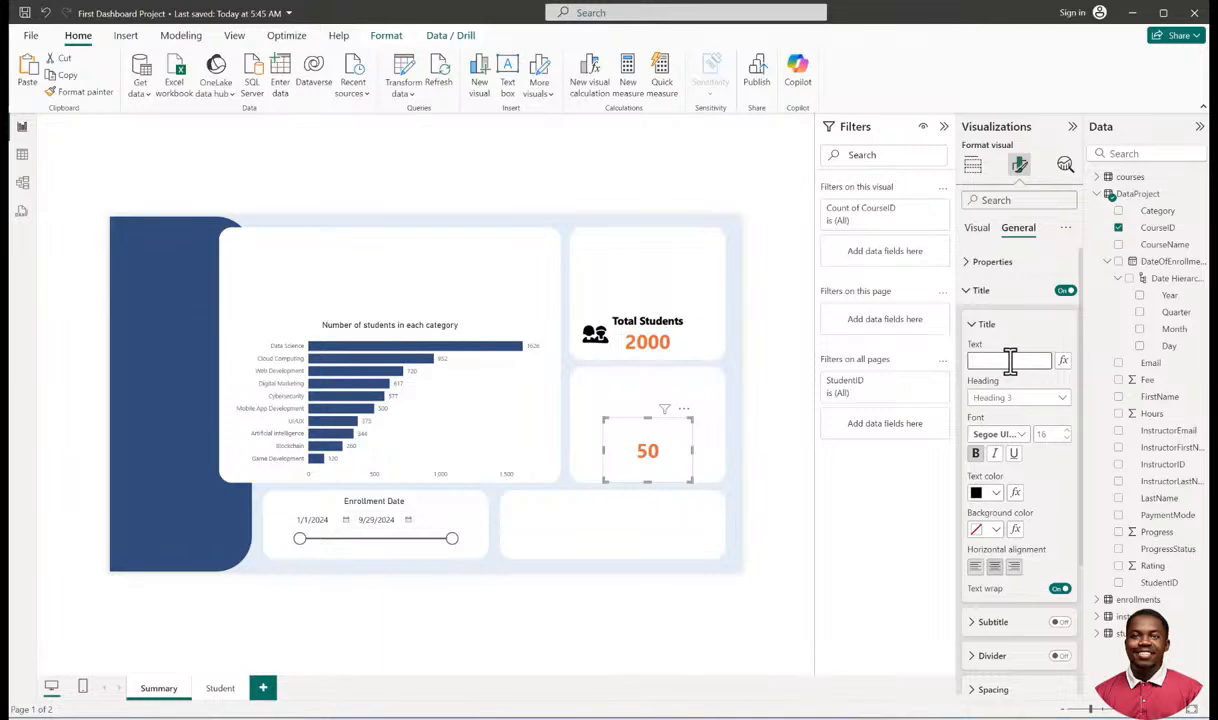
{"action": "type", "text": "Total Cou"}
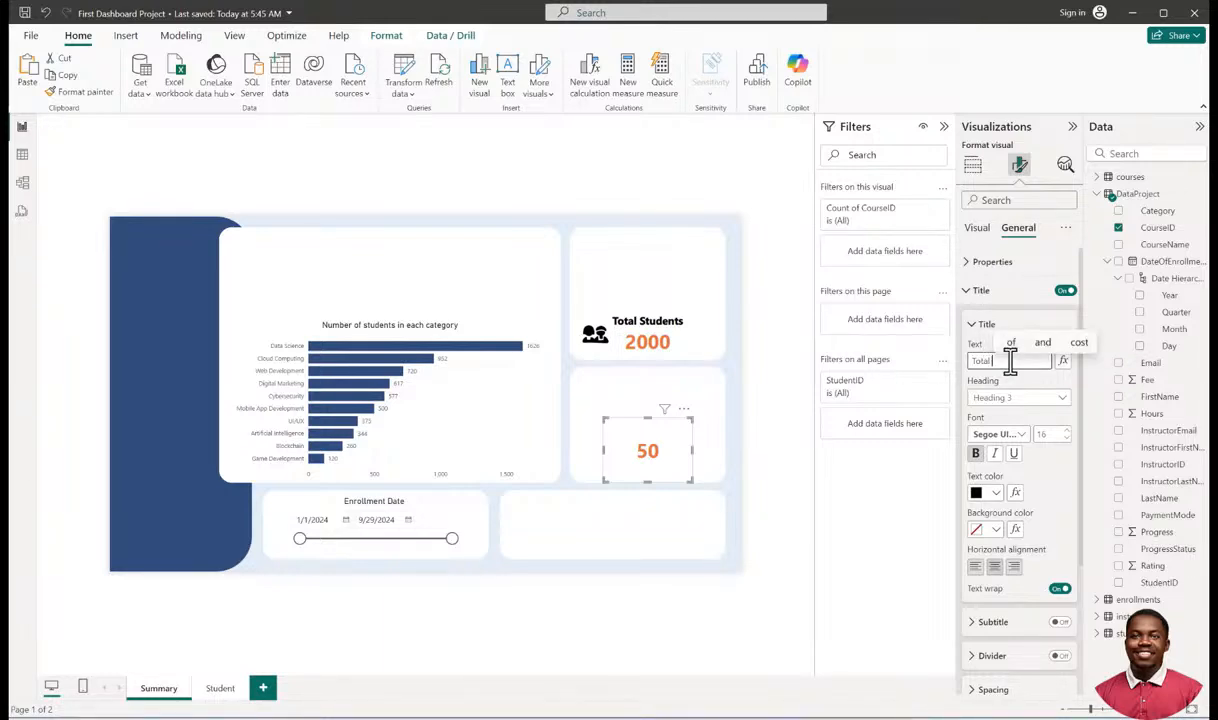
{"action": "type", "text": "rses"}
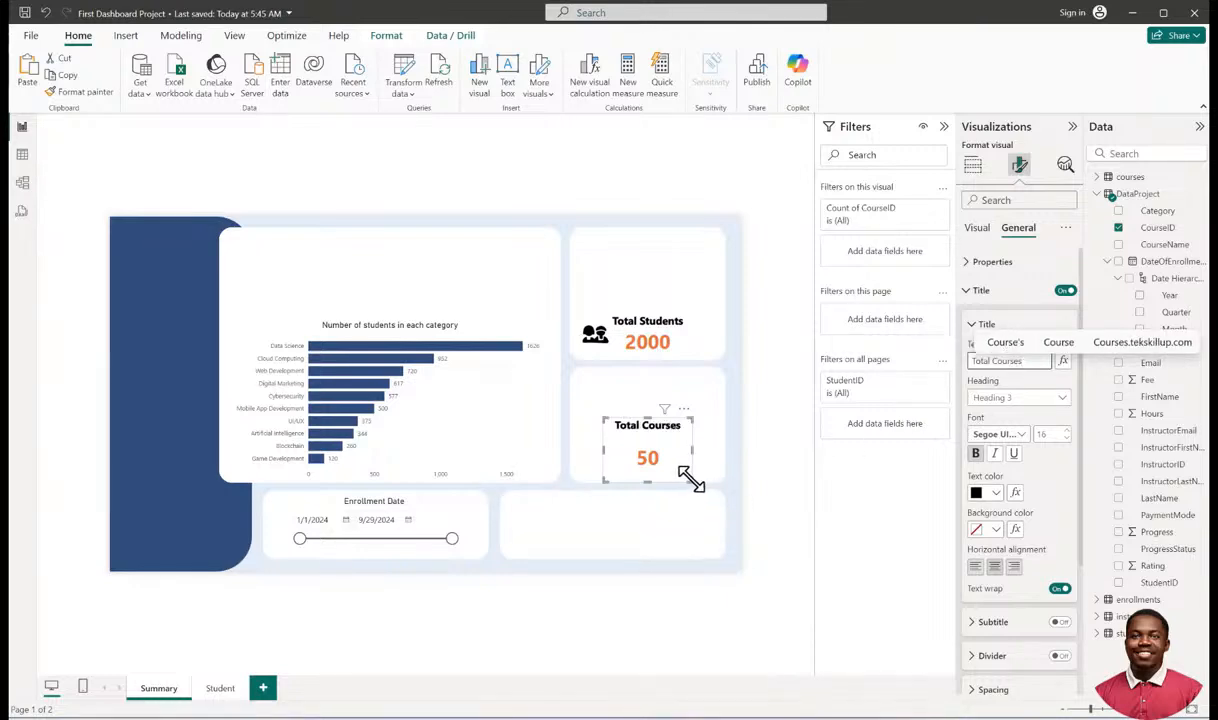
Shrink the Total Courses card around its text and place it above the Total Students card in the same panel.
{"action": "mouse_move", "coordinate": [693, 481]}
{"action": "left_mouse_down"}
{"action": "mouse_move", "coordinate": [674, 467]}
{"action": "mouse_move", "coordinate": [686, 474]}
{"action": "left_mouse_up"}
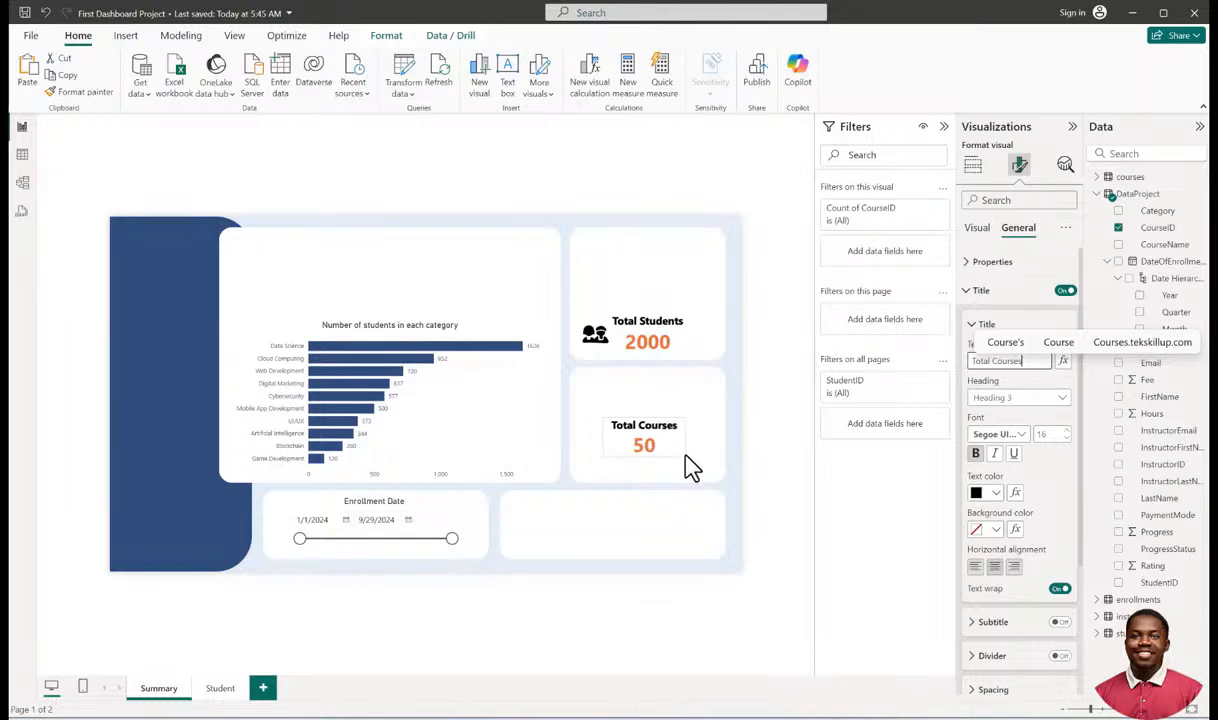
{"action": "left_click_drag", "start_coordinate": [665, 452], "coordinate": [668, 275]}
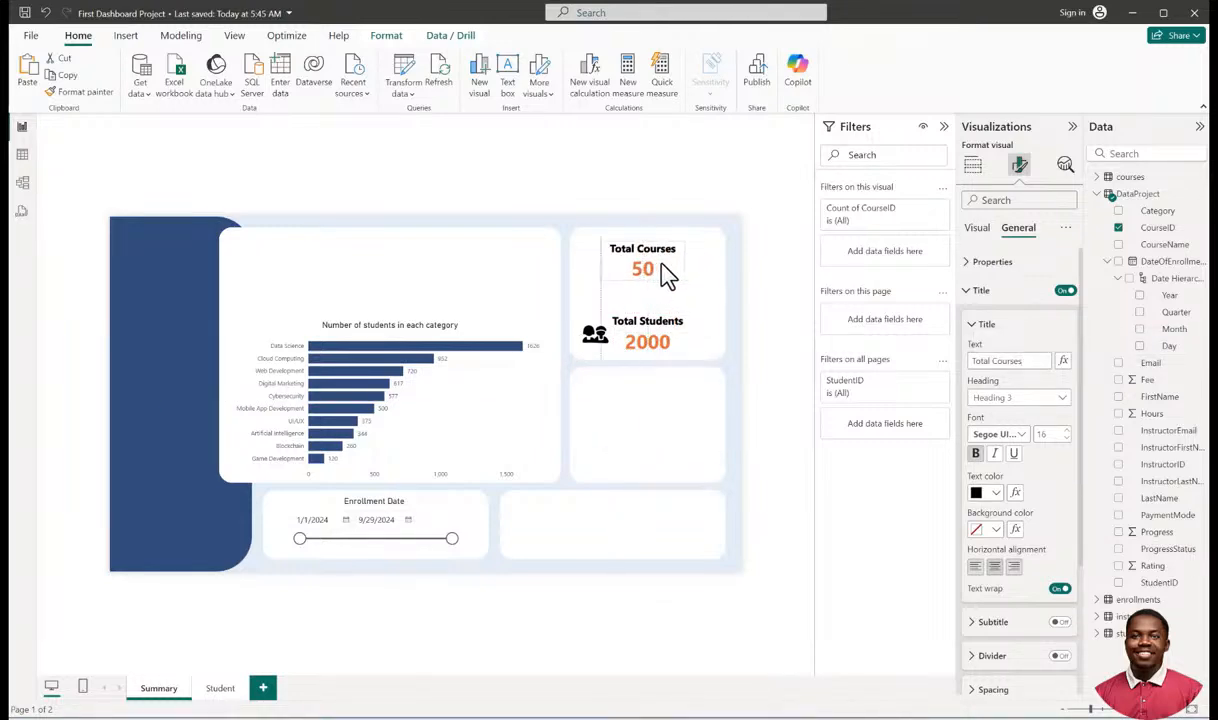
{"action": "left_click_drag", "start_coordinate": [668, 275], "coordinate": [667, 273]}
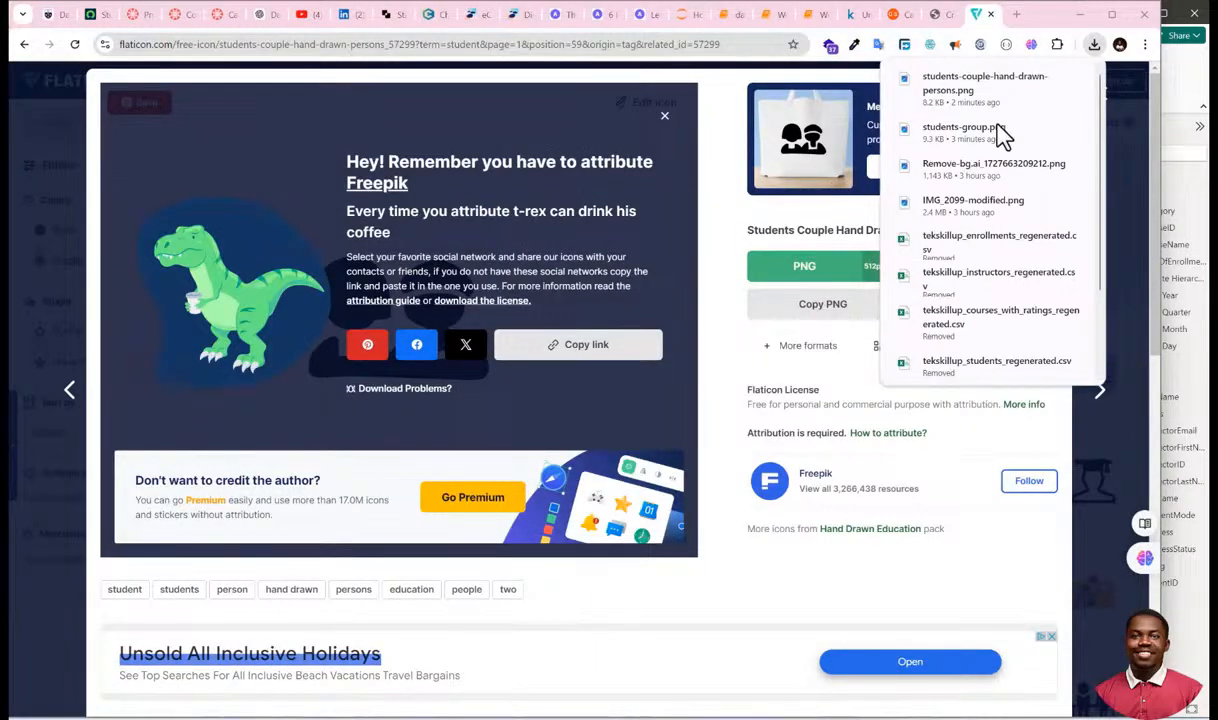
Switch to Flaticon in the browser, return to the icon results and search for "course" icons.
{"action": "left_click", "coordinate": [1125, 117]}
{"action": "left_click", "coordinate": [1104, 103]}
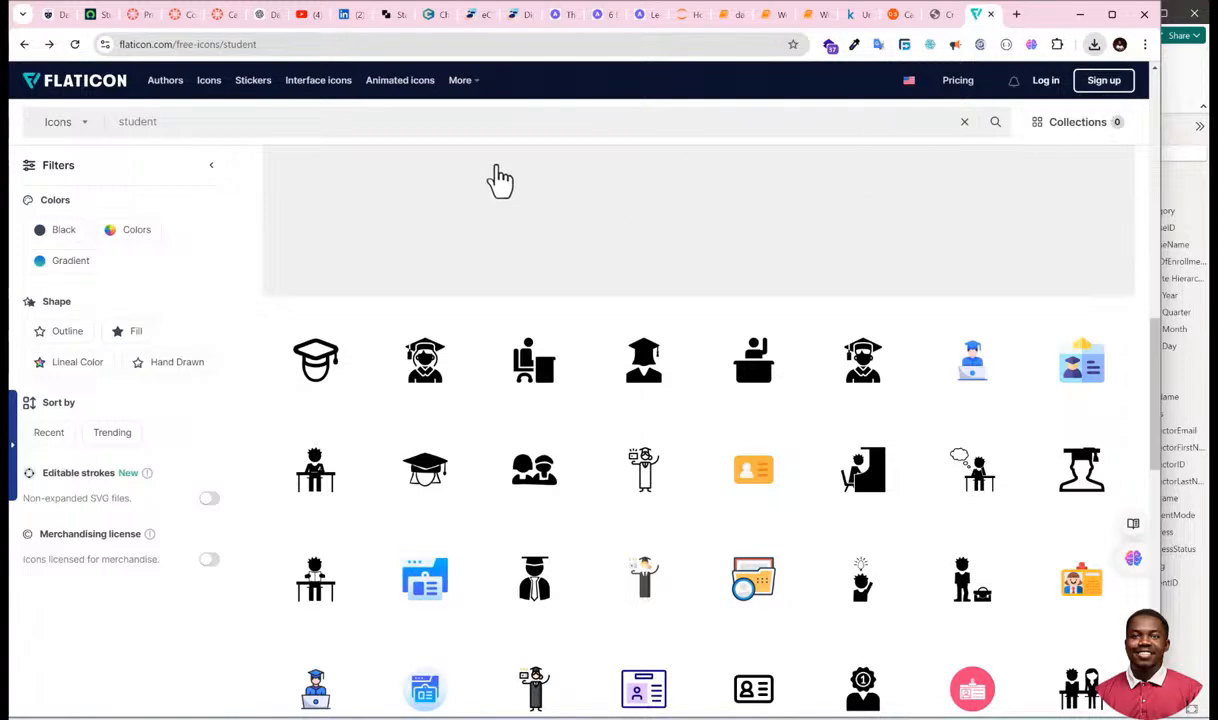
{"action": "double_click", "coordinate": [150, 122]}
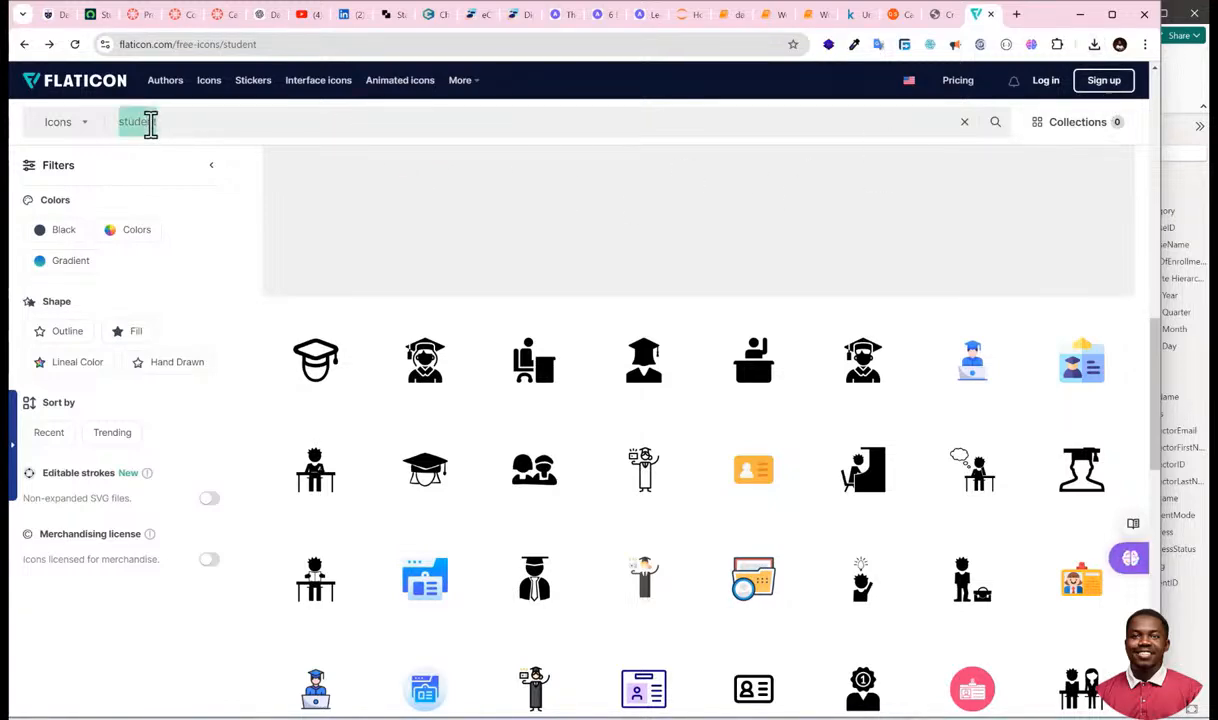
{"action": "type", "text": "course"}
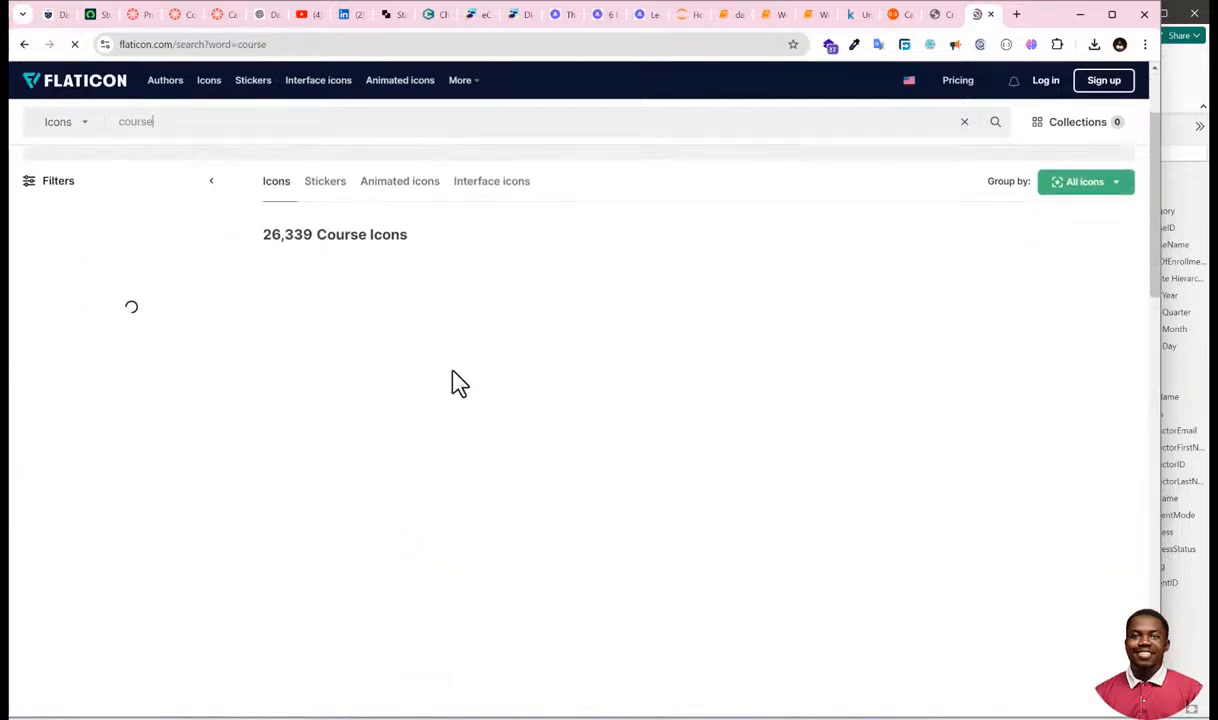
{"action": "scroll", "coordinate": [503, 408], "scroll_direction": "down", "scroll_amount": 3}
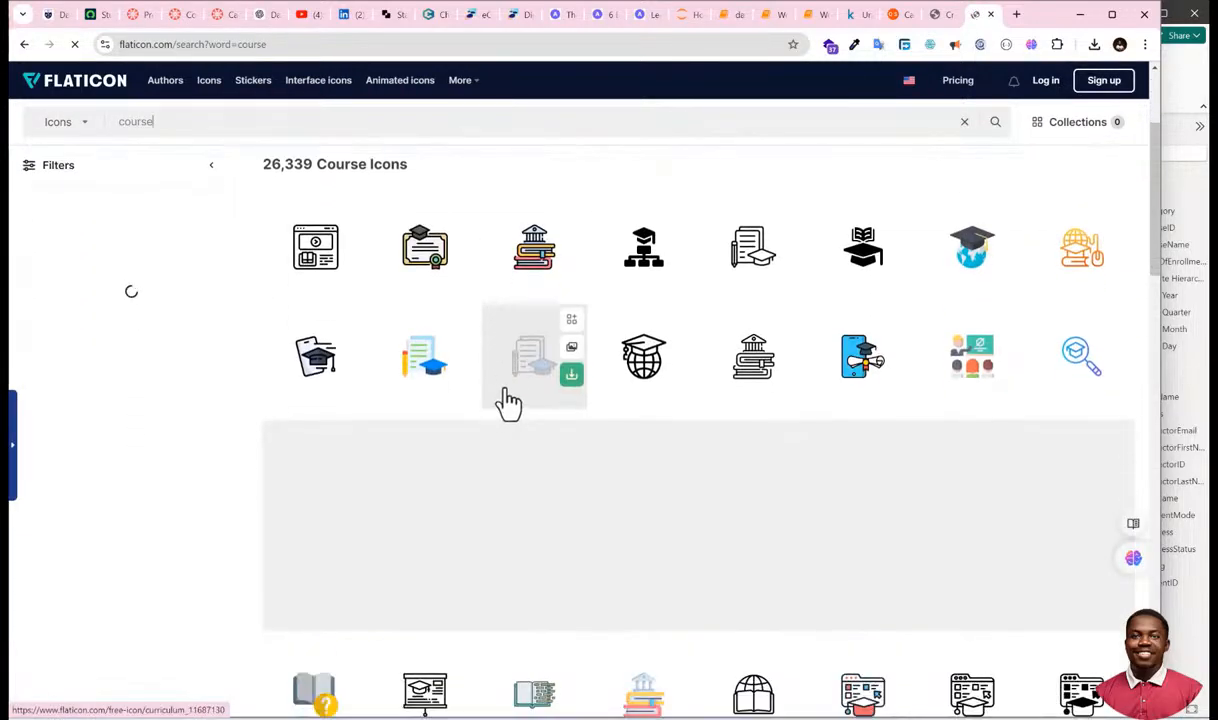
{"action": "scroll", "coordinate": [505, 428], "scroll_direction": "down", "scroll_amount": 3}
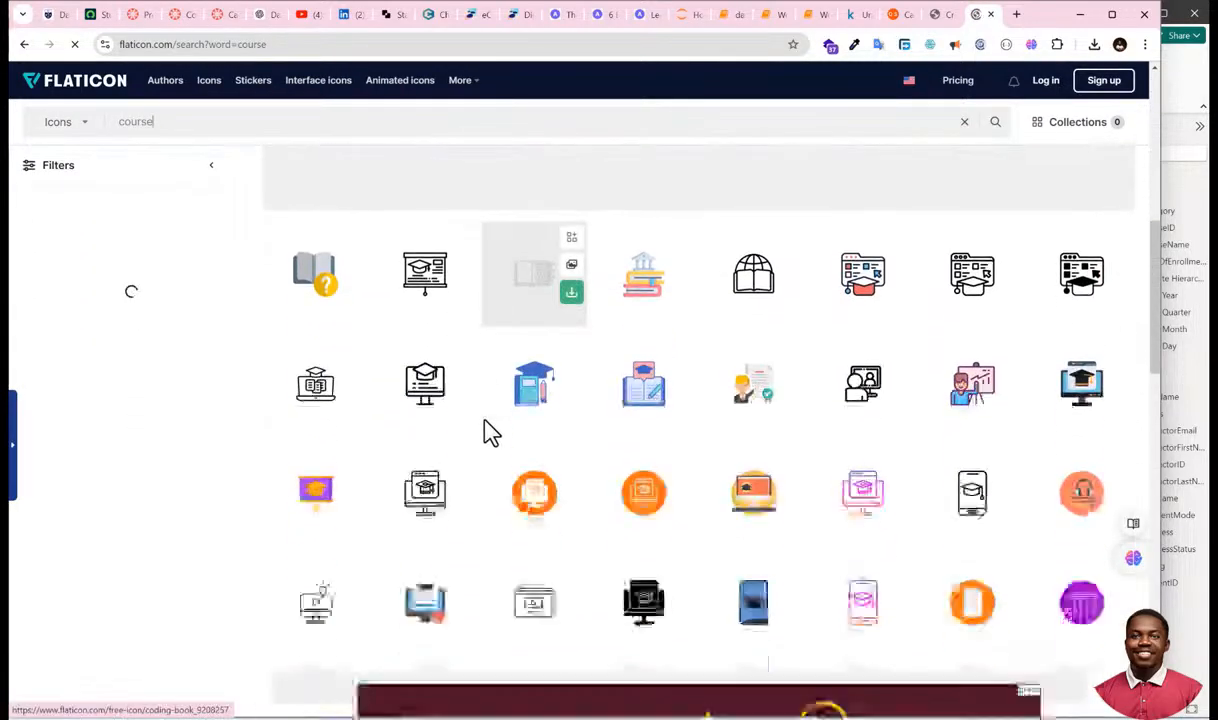
Open the black outline laptop-with-graduation-cap Online Courses icon and download it free as a PNG.
{"action": "left_click", "coordinate": [318, 392]}
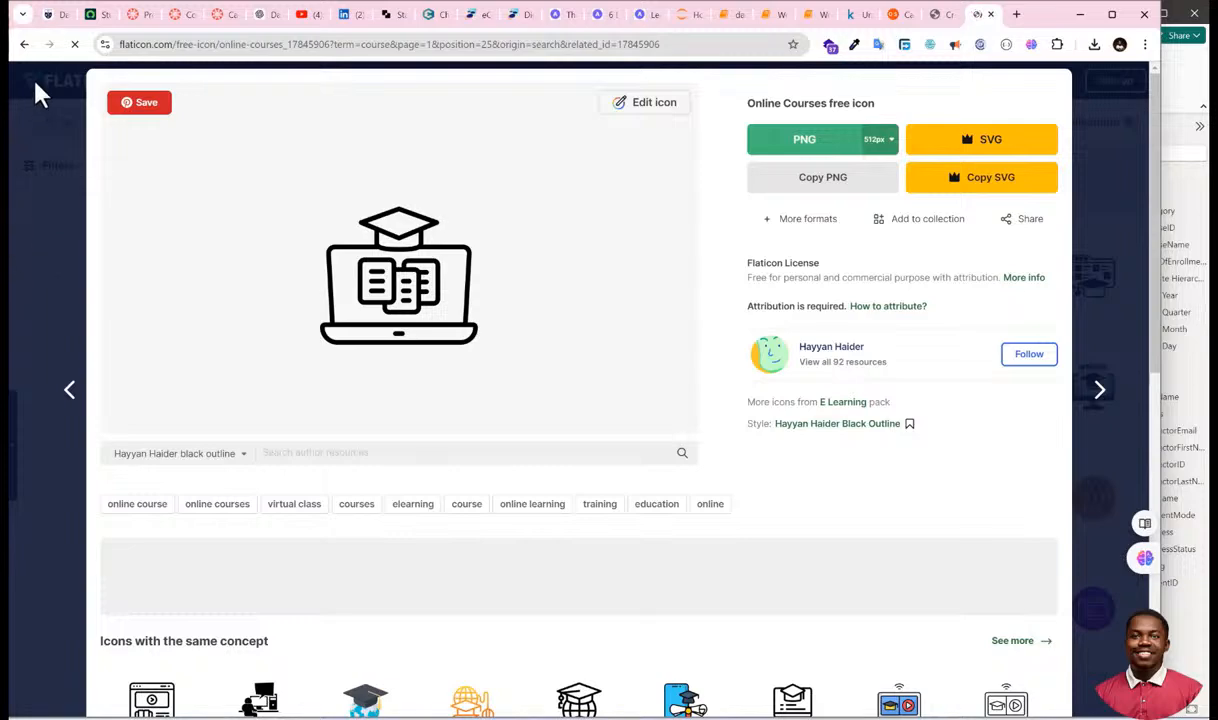
{"action": "scroll", "coordinate": [1017, 386], "scroll_direction": "down", "scroll_amount": 2}
{"action": "scroll", "coordinate": [1104, 240], "scroll_direction": "up", "scroll_amount": 2}
{"action": "left_click", "coordinate": [829, 148]}
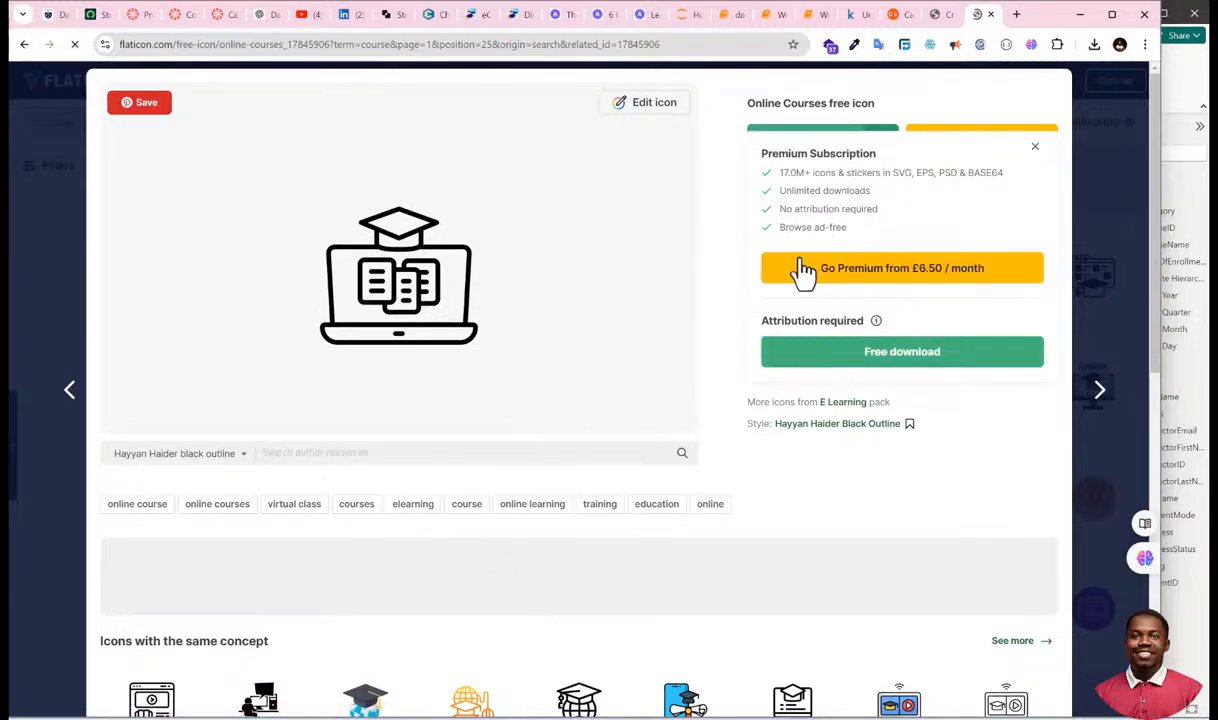
Switch back to Power BI and insert the downloaded online-courses.png image on the Summary page.
{"action": "key", "text": "alt+Tab"}
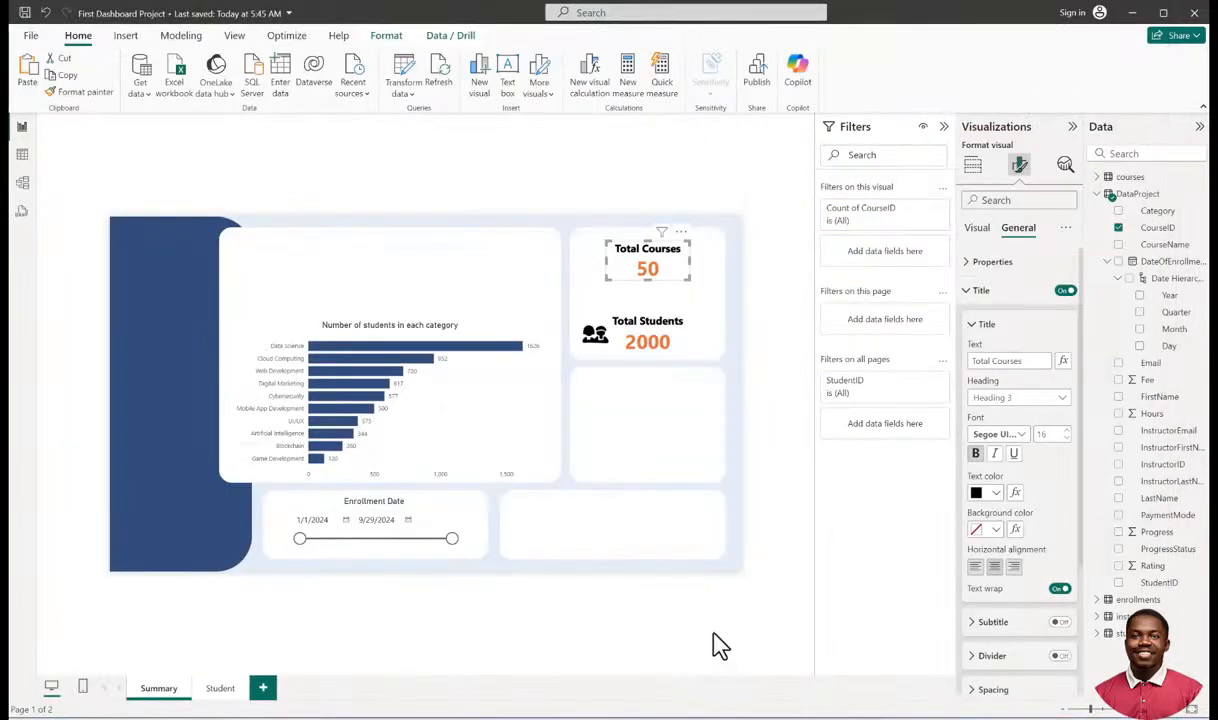
{"action": "left_click", "coordinate": [541, 162]}
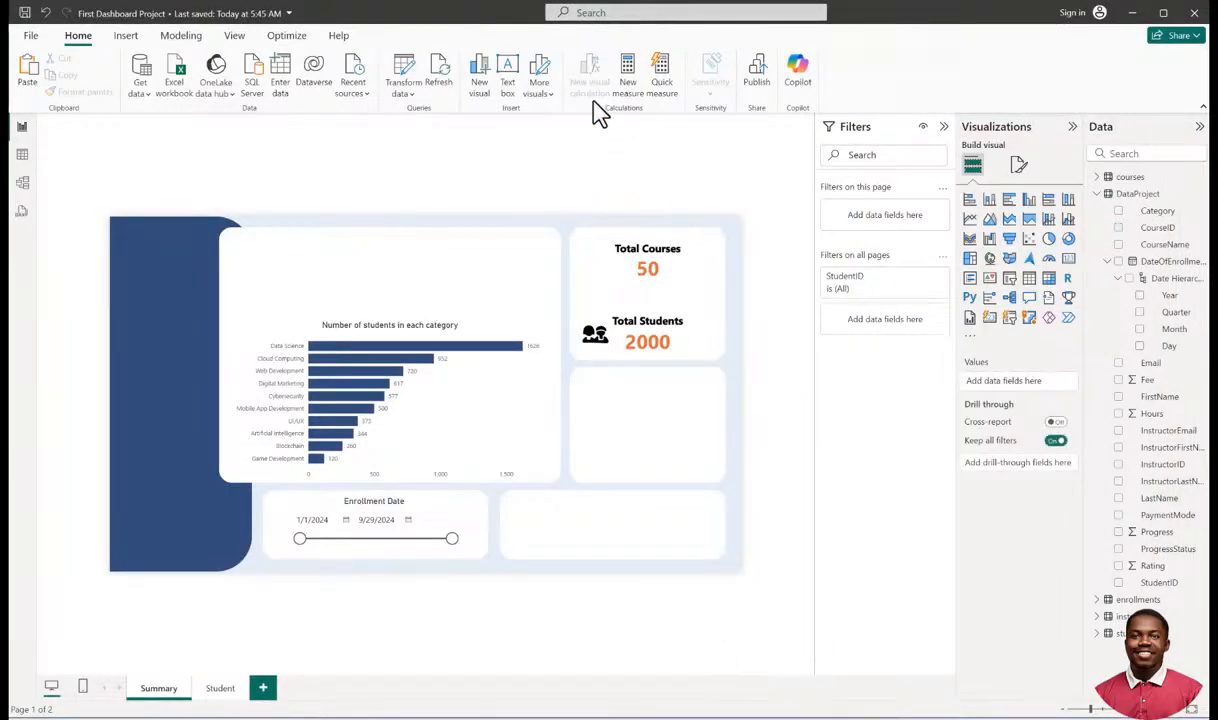
{"action": "left_click", "coordinate": [125, 36]}
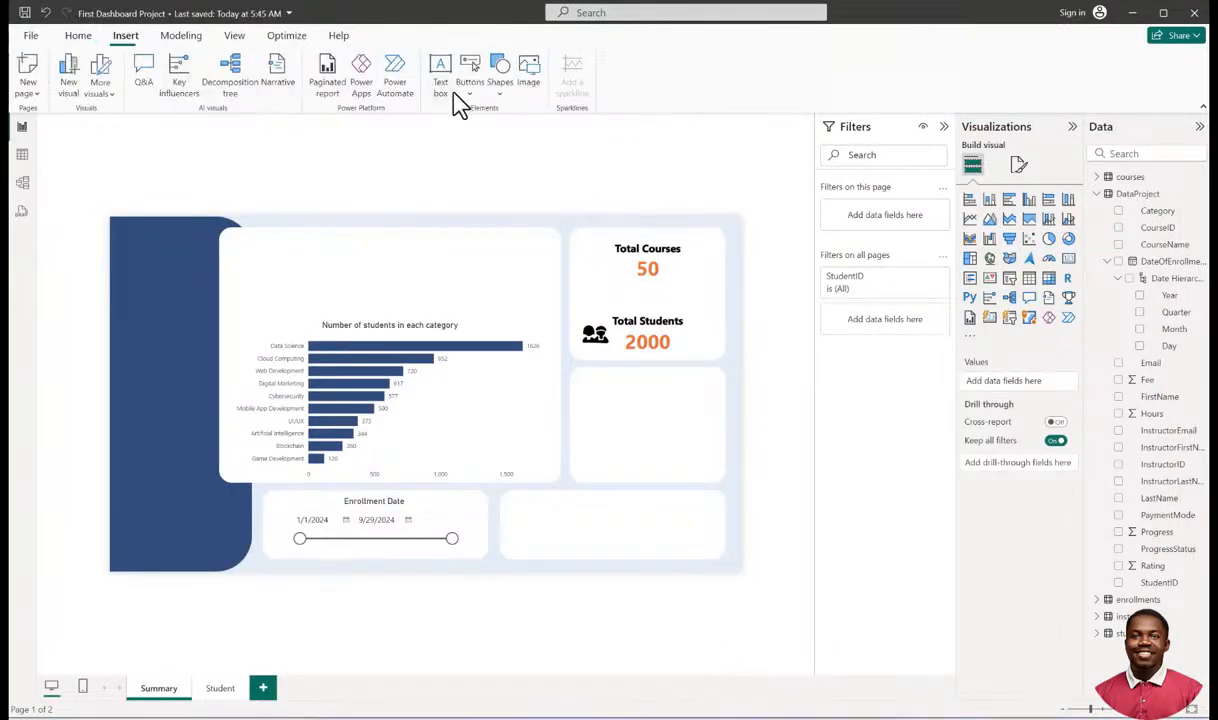
{"action": "left_click", "coordinate": [527, 80]}
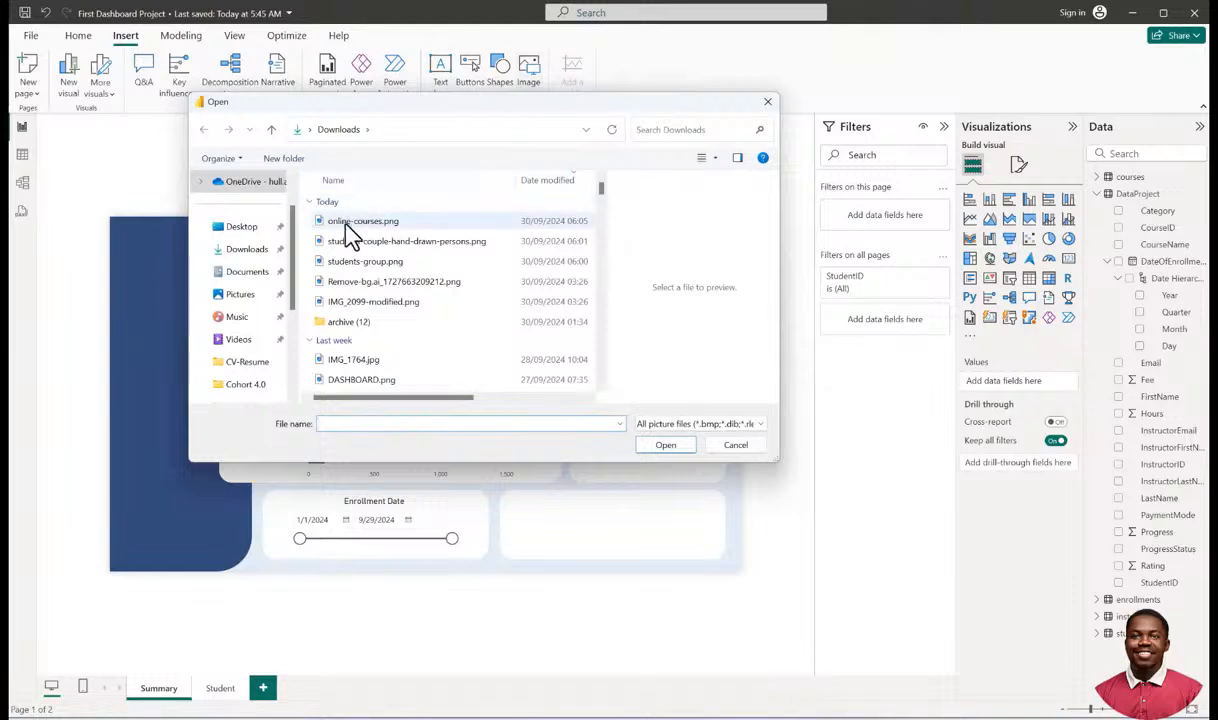
{"action": "left_click", "coordinate": [360, 221]}
{"action": "left_click", "coordinate": [665, 445]}
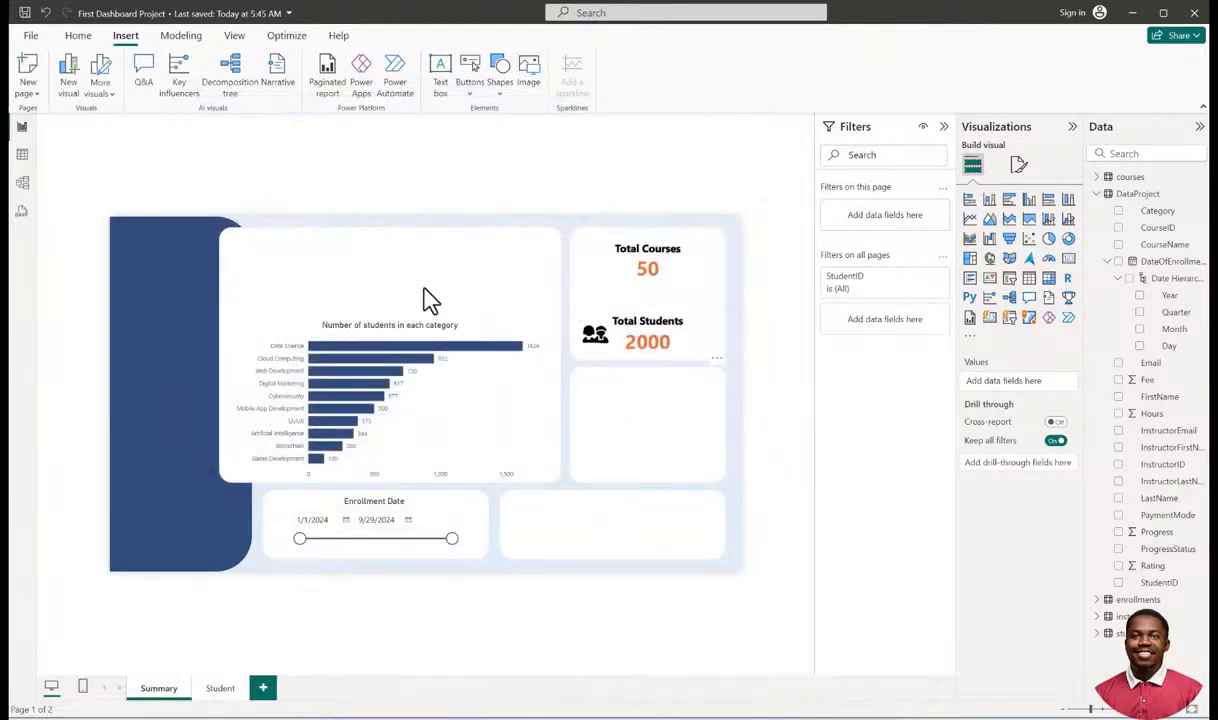
Shrink the online courses icon and place it beside the Total Courses card, in line with the student icon.
{"action": "left_click_drag", "start_coordinate": [283, 313], "coordinate": [562, 270]}
{"action": "left_click_drag", "start_coordinate": [586, 365], "coordinate": [595, 258]}
{"action": "left_click", "coordinate": [613, 287]}
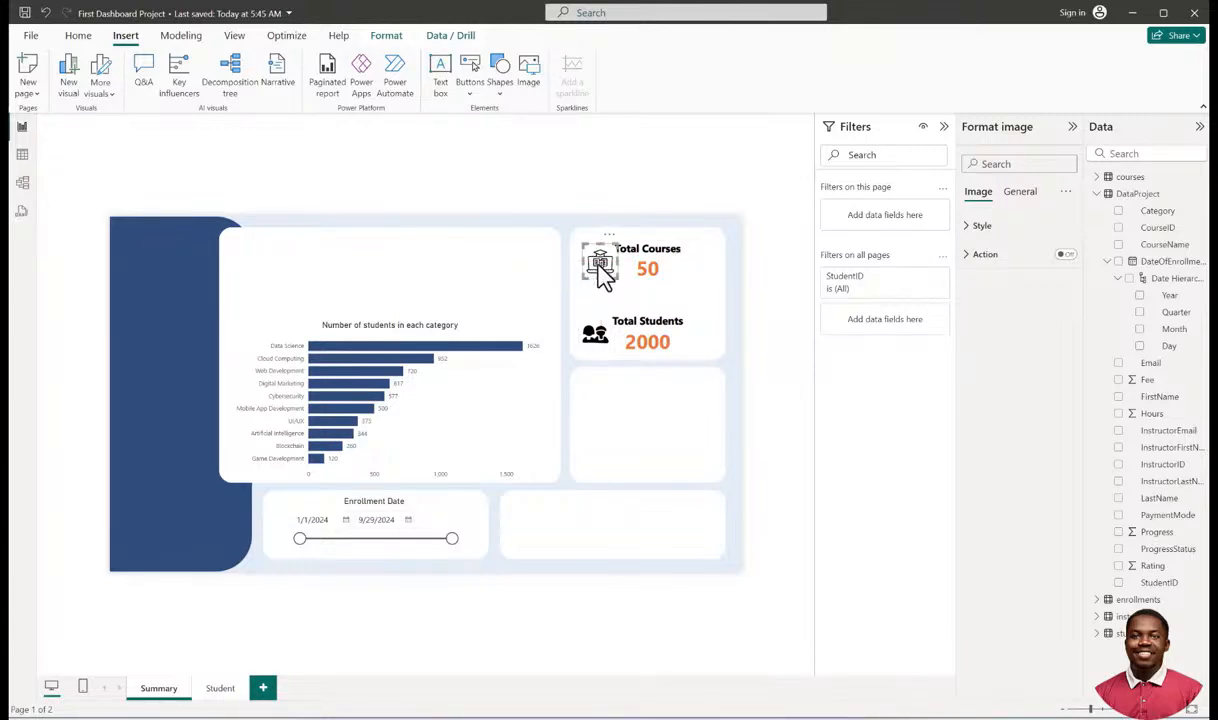
{"action": "left_click", "coordinate": [595, 201]}
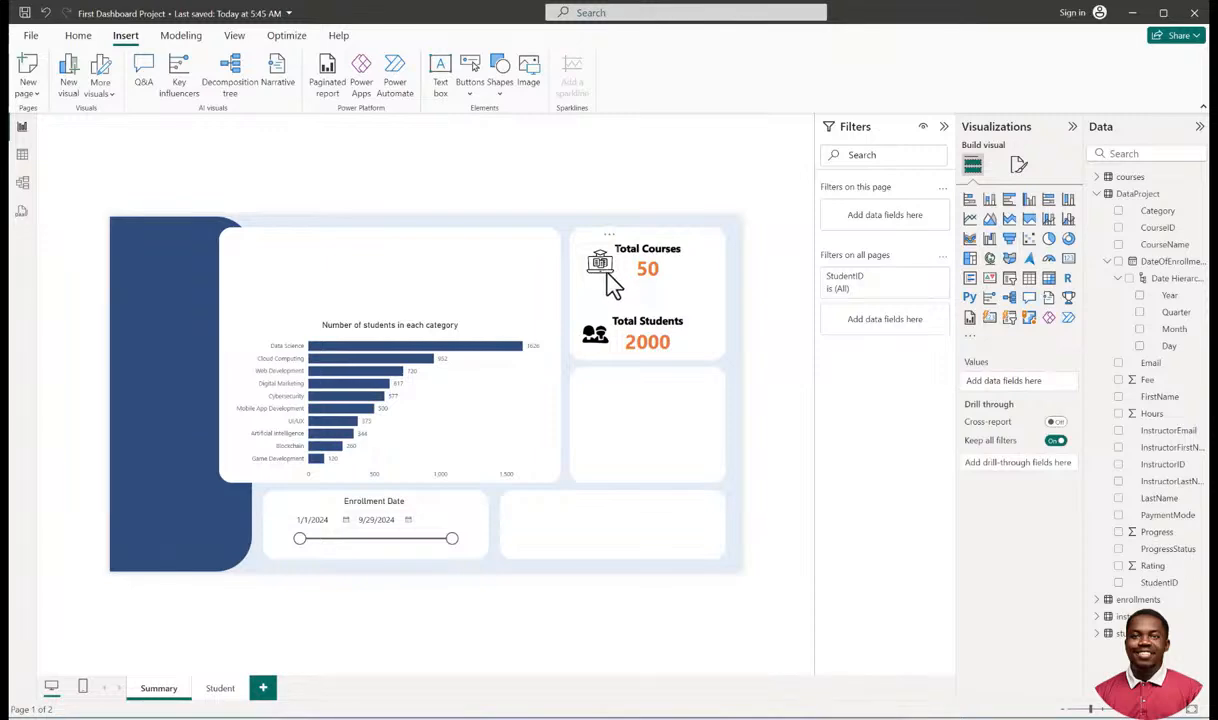
{"action": "left_click", "coordinate": [606, 283]}
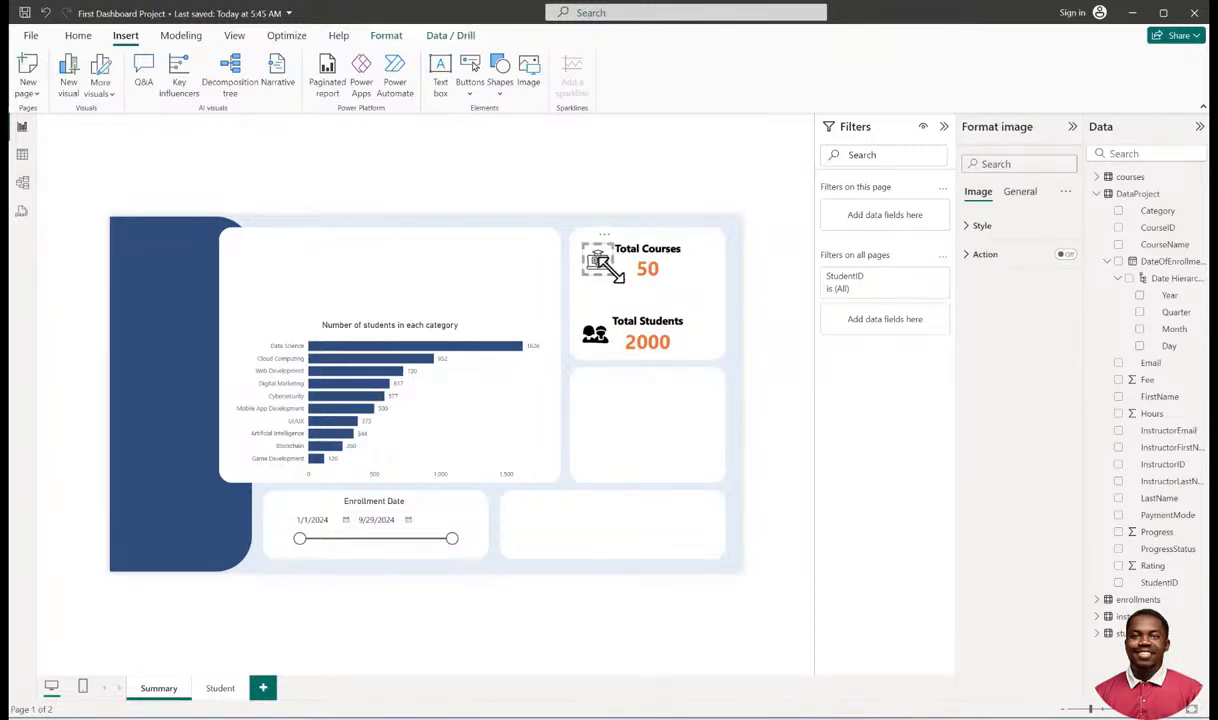
{"action": "left_click_drag", "start_coordinate": [596, 258], "coordinate": [599, 263]}
{"action": "left_click", "coordinate": [596, 336]}
{"action": "left_click", "coordinate": [560, 156]}
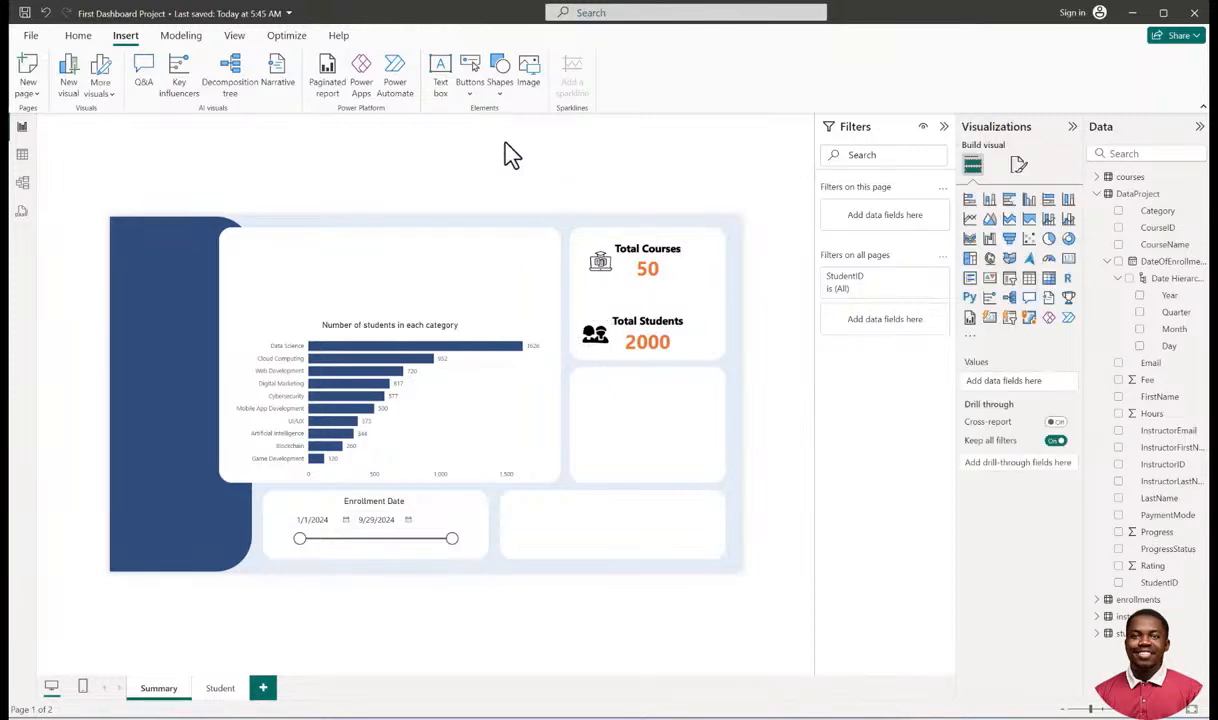
Lower the Total Courses card slightly and centre the course icon directly above its title.
{"action": "left_click", "coordinate": [646, 289]}
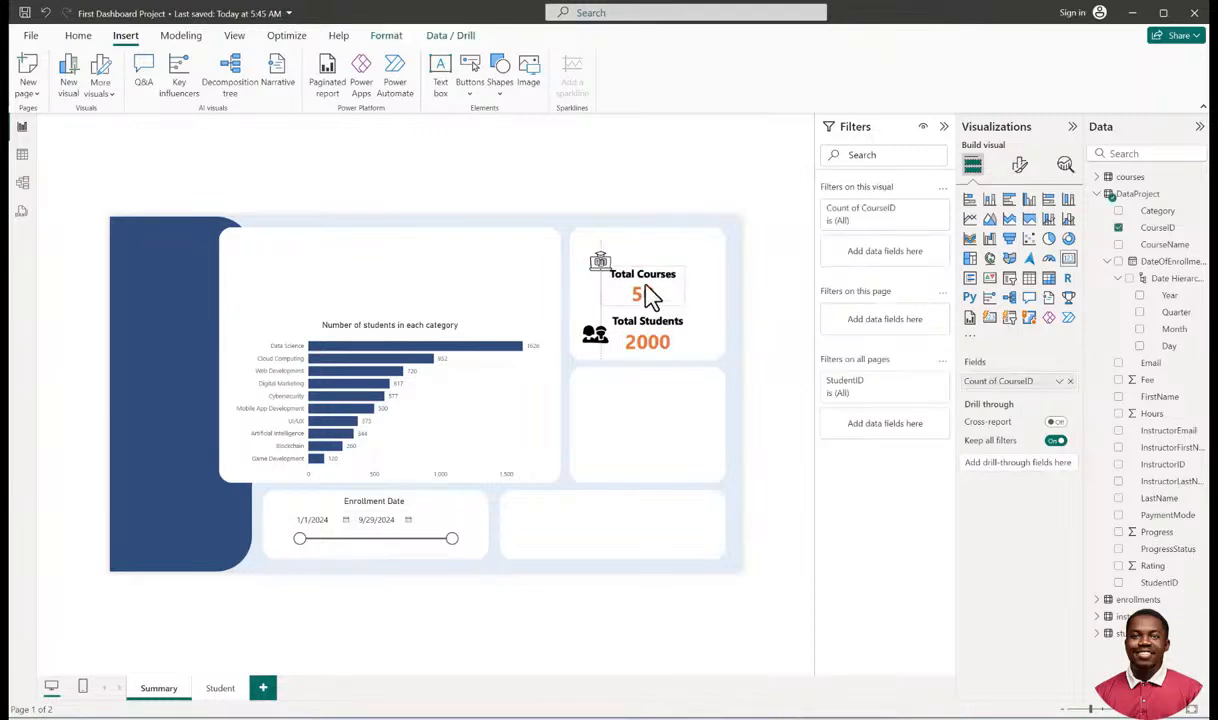
{"action": "left_click_drag", "start_coordinate": [600, 262], "coordinate": [644, 242]}
{"action": "left_click", "coordinate": [657, 296]}
{"action": "left_click", "coordinate": [660, 287]}
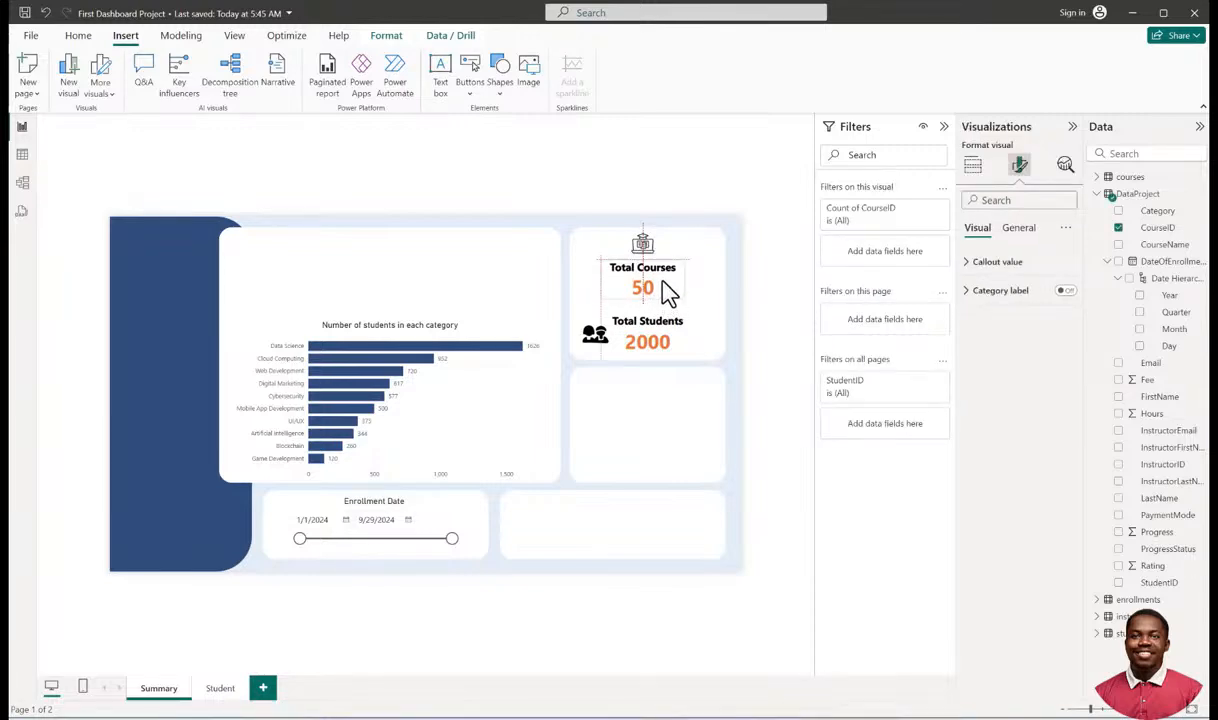
Move the Total Students card down and place the student icon, slightly reduced, above its title.
{"action": "left_click", "coordinate": [658, 348]}
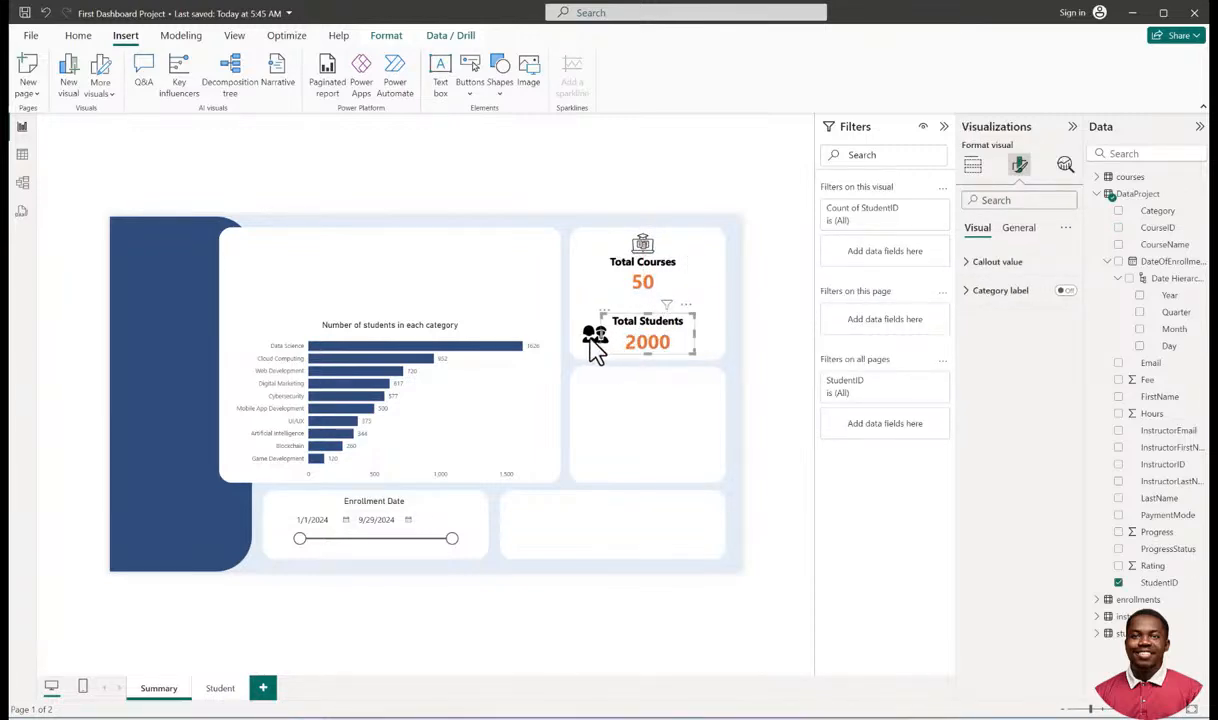
{"action": "left_click", "coordinate": [593, 338]}
{"action": "left_click_drag", "start_coordinate": [593, 338], "coordinate": [656, 348]}
{"action": "left_click", "coordinate": [660, 343]}
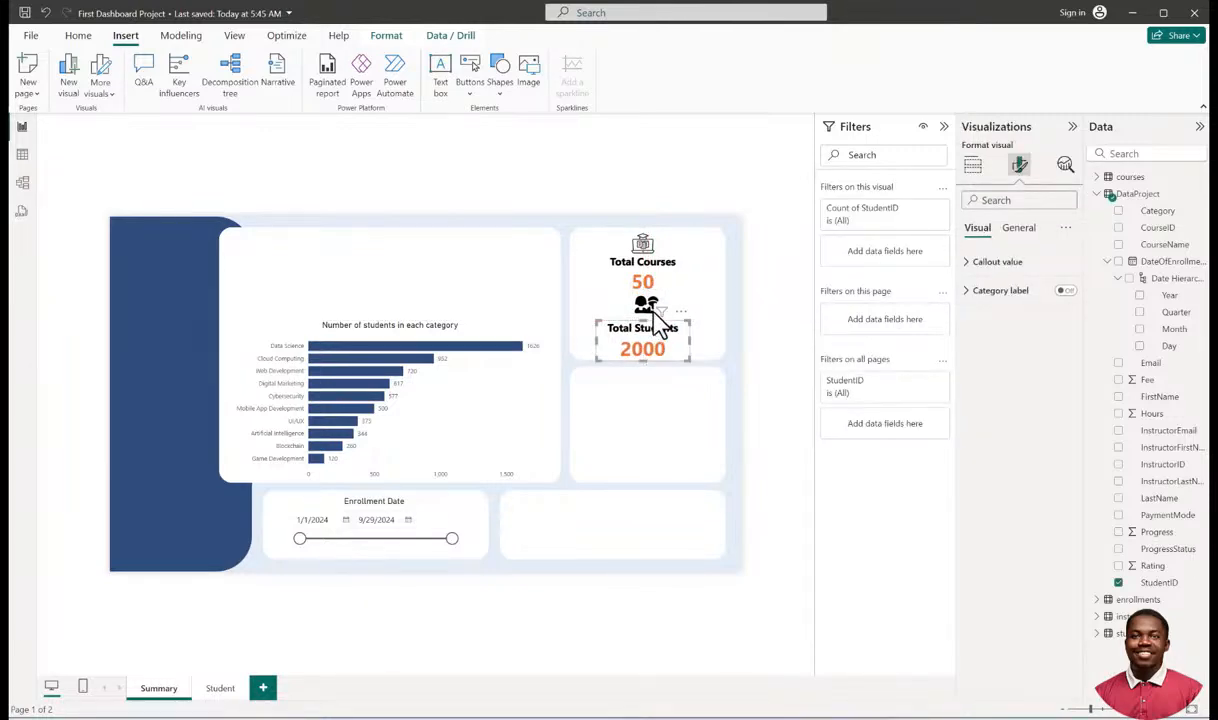
{"action": "left_click", "coordinate": [649, 310]}
{"action": "mouse_move", "coordinate": [643, 305]}
{"action": "left_mouse_down"}
{"action": "mouse_move", "coordinate": [660, 285]}
{"action": "mouse_move", "coordinate": [653, 337]}
{"action": "mouse_move", "coordinate": [646, 309]}
{"action": "left_mouse_up"}
Shift the course icon and the Total Courses card to the horizontal centre of their white panel.
{"action": "left_click", "coordinate": [640, 242]}
{"action": "left_click_drag", "start_coordinate": [657, 232], "coordinate": [675, 286]}
{"action": "left_click", "coordinate": [663, 288]}
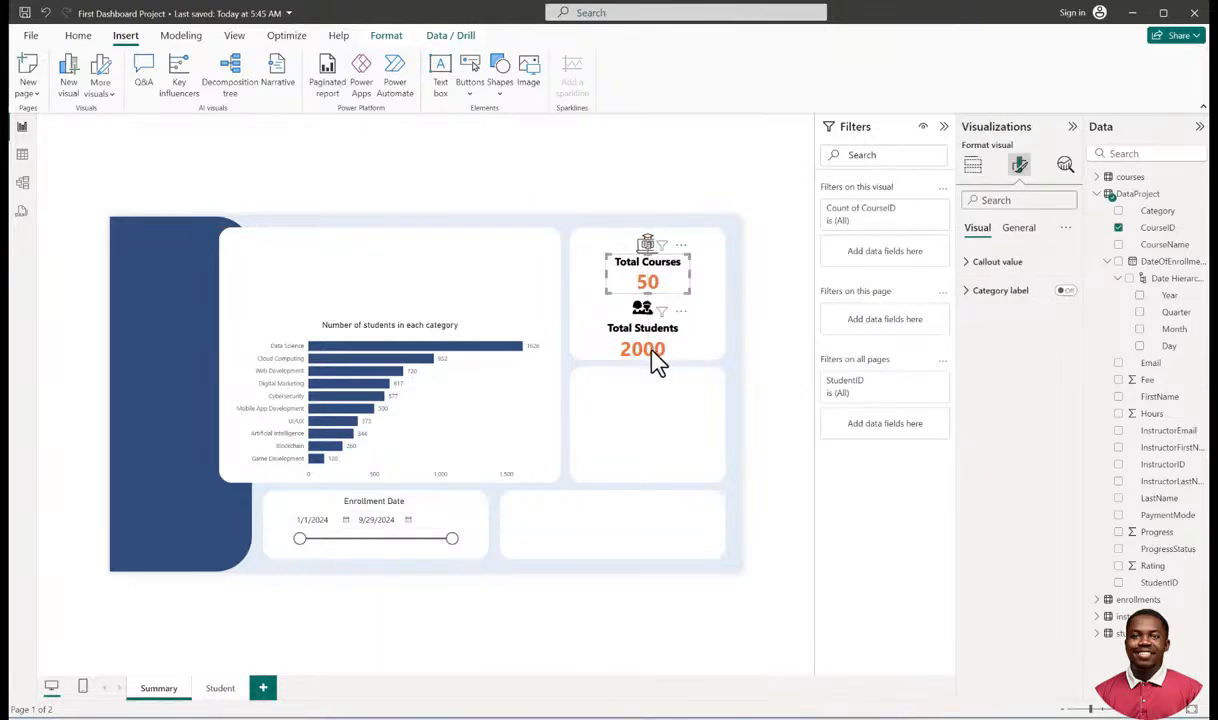
{"action": "left_click", "coordinate": [612, 150]}
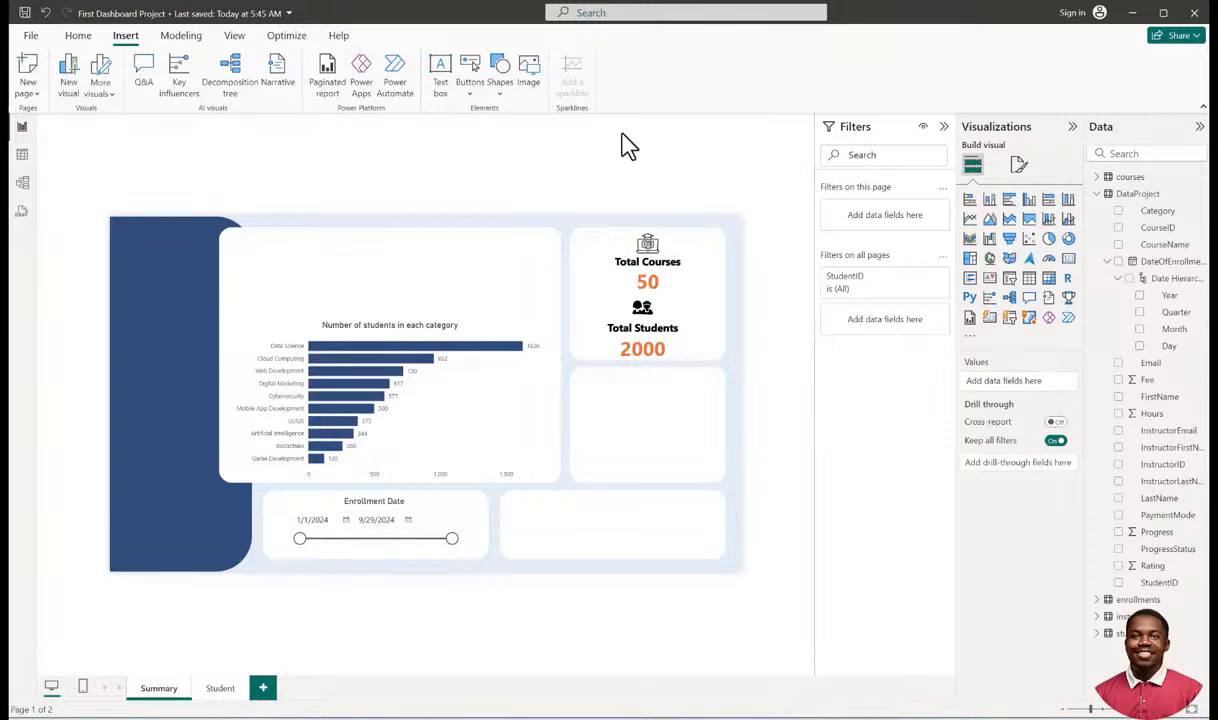
Align the student icon and the Total Students card horizontally with the course icon and card above.
{"action": "left_click", "coordinate": [647, 314]}
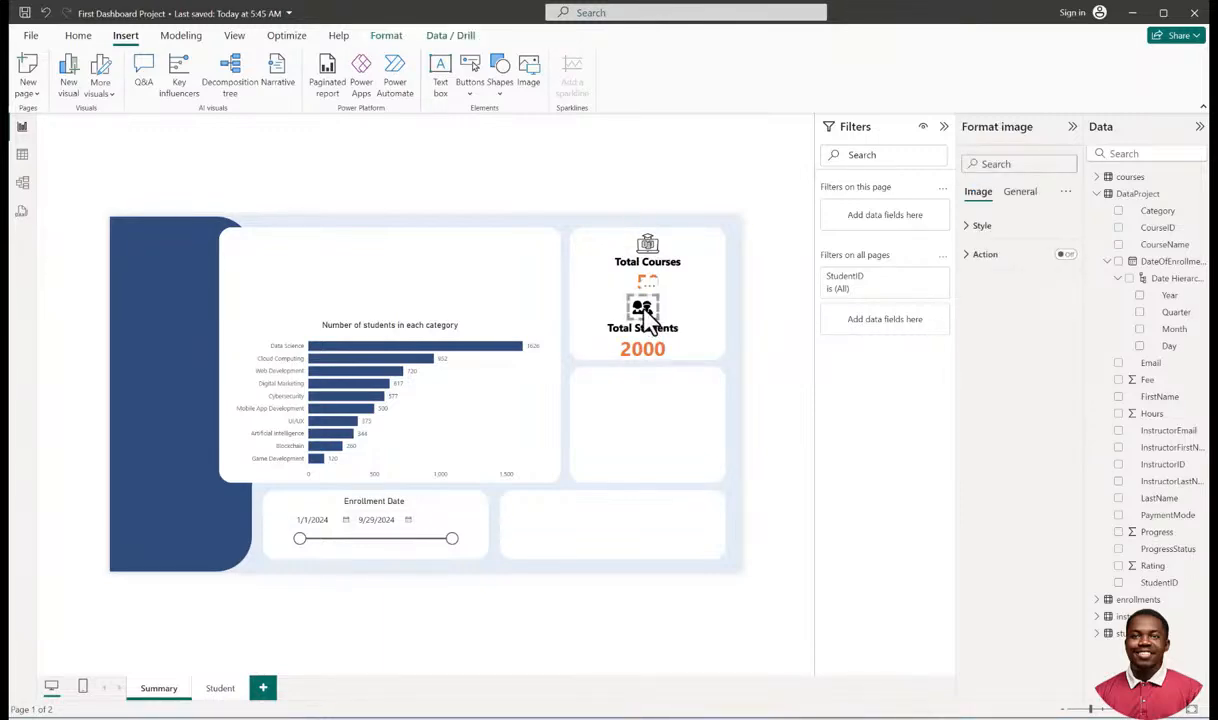
{"action": "left_click_drag", "start_coordinate": [647, 312], "coordinate": [652, 311]}
{"action": "left_click", "coordinate": [648, 352]}
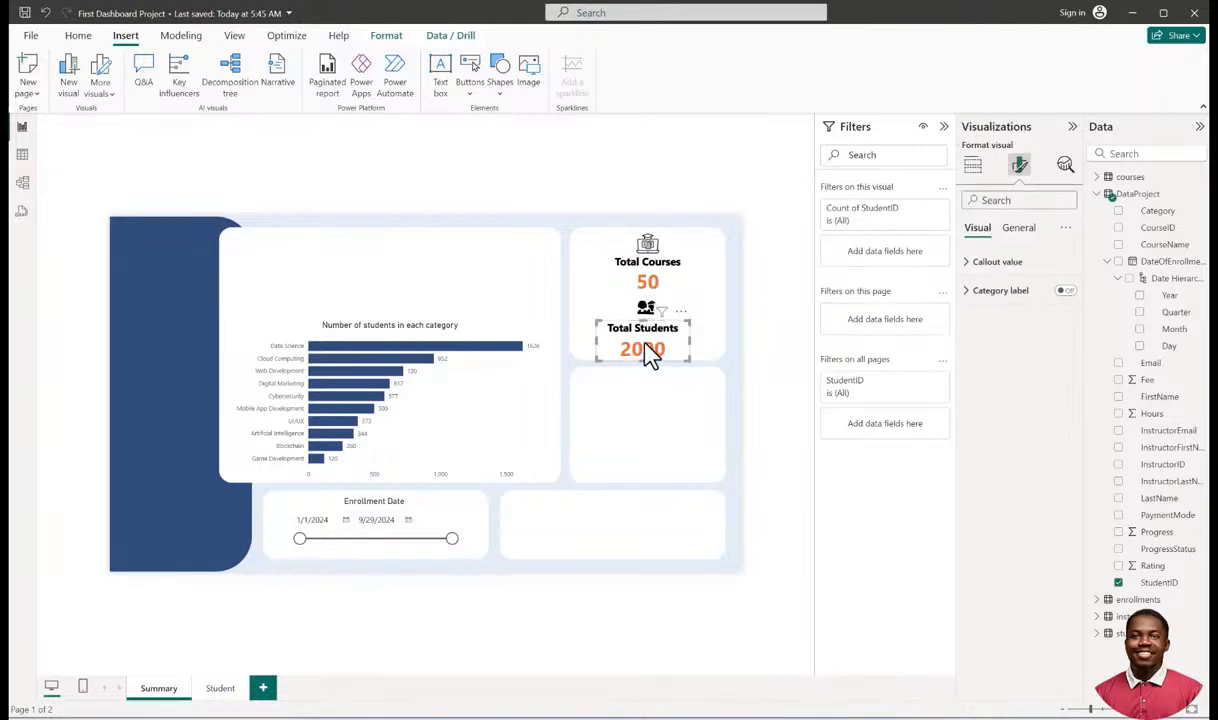
{"action": "left_click", "coordinate": [654, 194]}
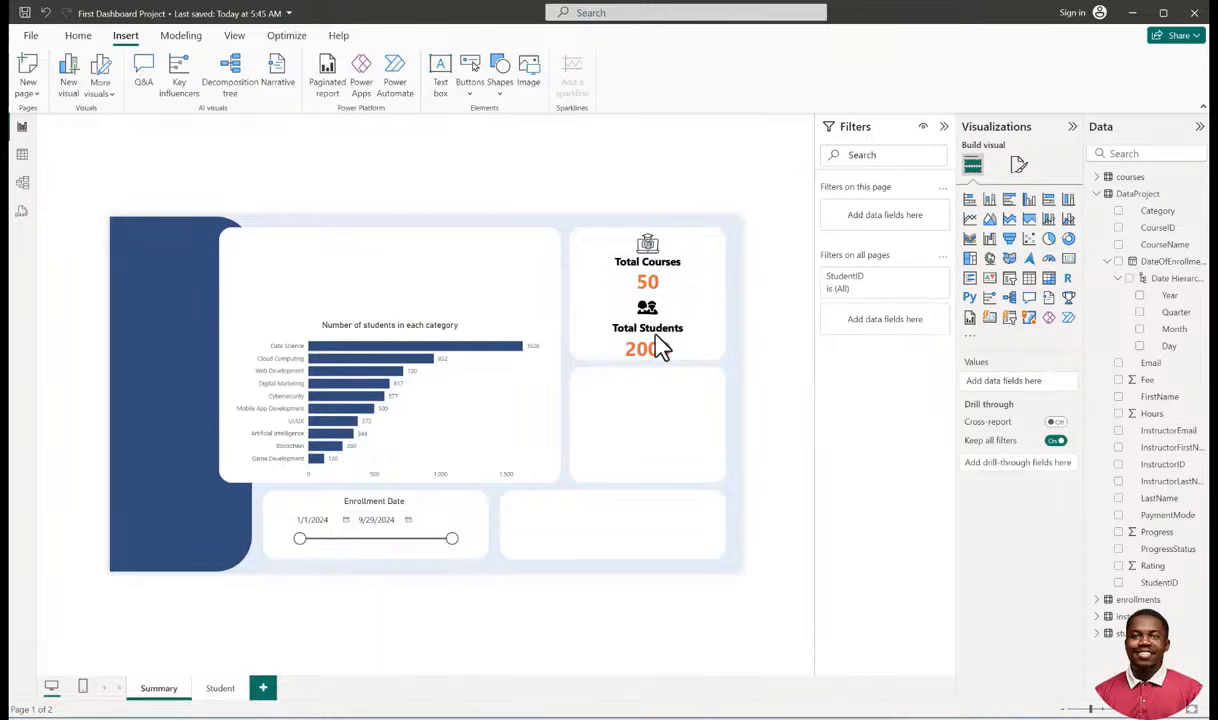
Lower the upper edge of the empty middle panel and extend the cards' panel downward, keeping a narrow gap between them.
{"action": "left_click", "coordinate": [658, 405]}
{"action": "left_click_drag", "start_coordinate": [647, 372], "coordinate": [656, 404]}
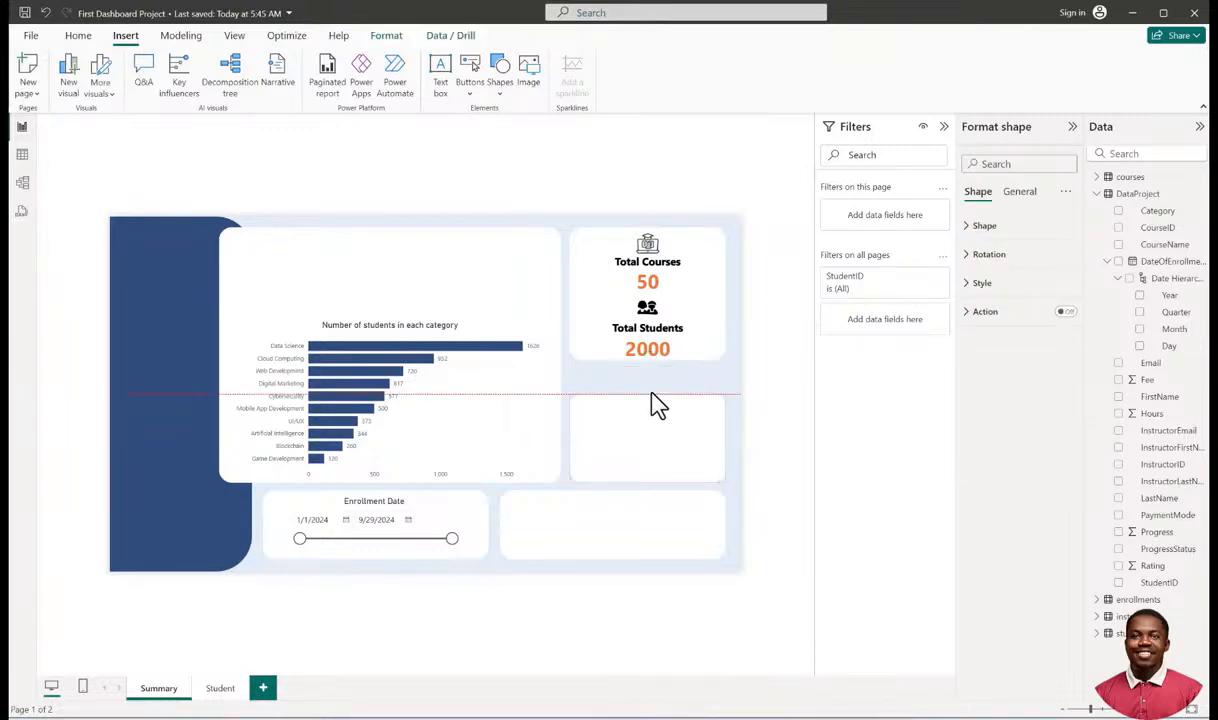
{"action": "left_click", "coordinate": [593, 340]}
{"action": "left_click_drag", "start_coordinate": [647, 358], "coordinate": [650, 377]}
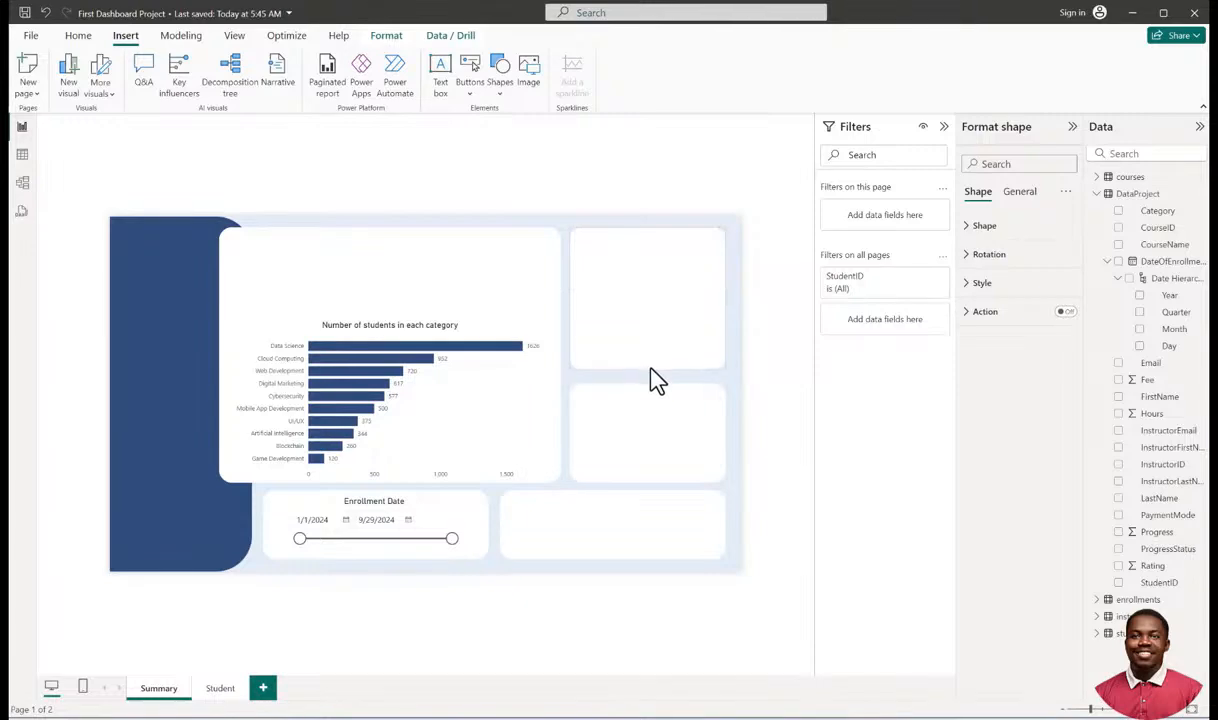
{"action": "left_click", "coordinate": [770, 340]}
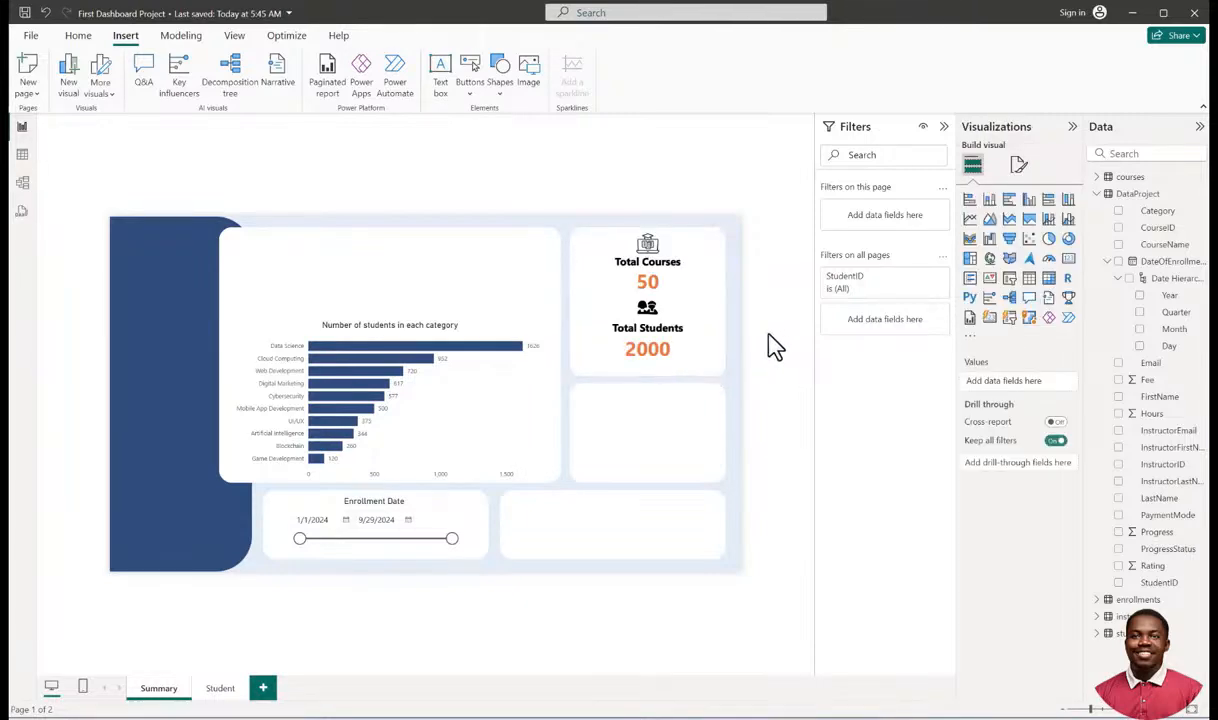
Move the Total Students card and its icon lower in the enlarged panel to leave space below Total Courses.
{"action": "left_click", "coordinate": [668, 355]}
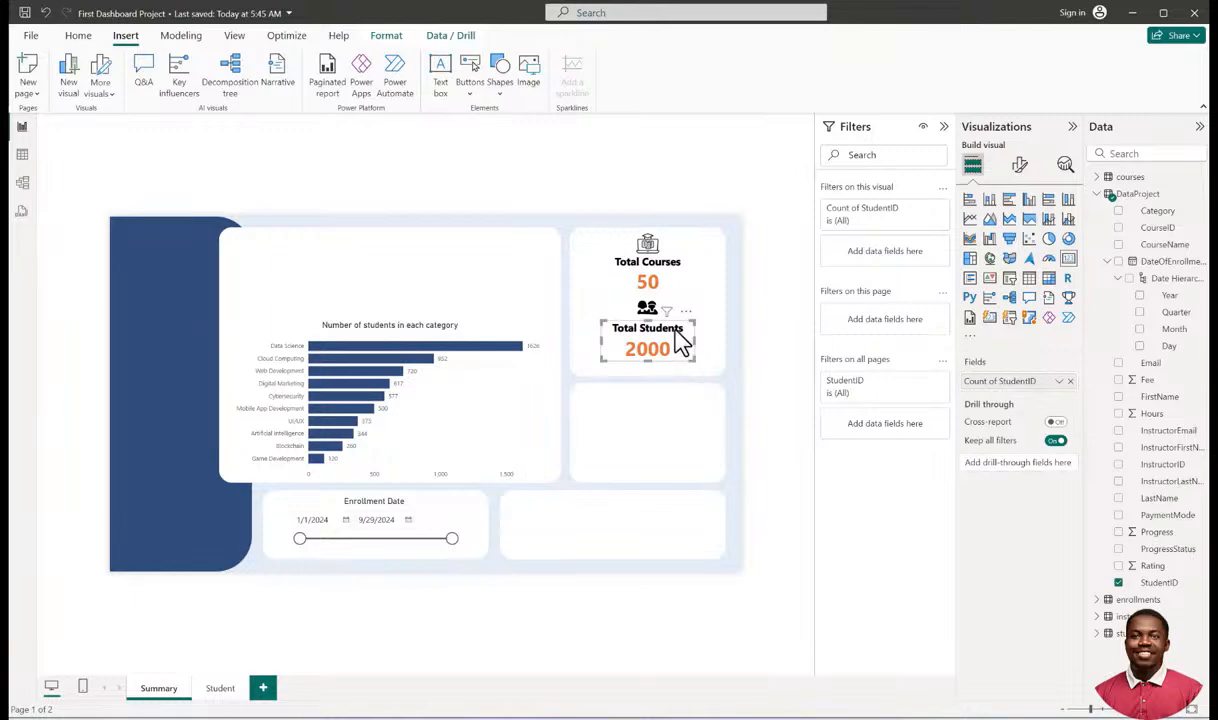
{"action": "mouse_move", "coordinate": [648, 315]}
{"action": "left_mouse_down"}
{"action": "mouse_move", "coordinate": [652, 340]}
{"action": "mouse_move", "coordinate": [649, 320]}
{"action": "left_mouse_up"}
{"action": "left_click", "coordinate": [649, 320]}
{"action": "left_click", "coordinate": [765, 345]}
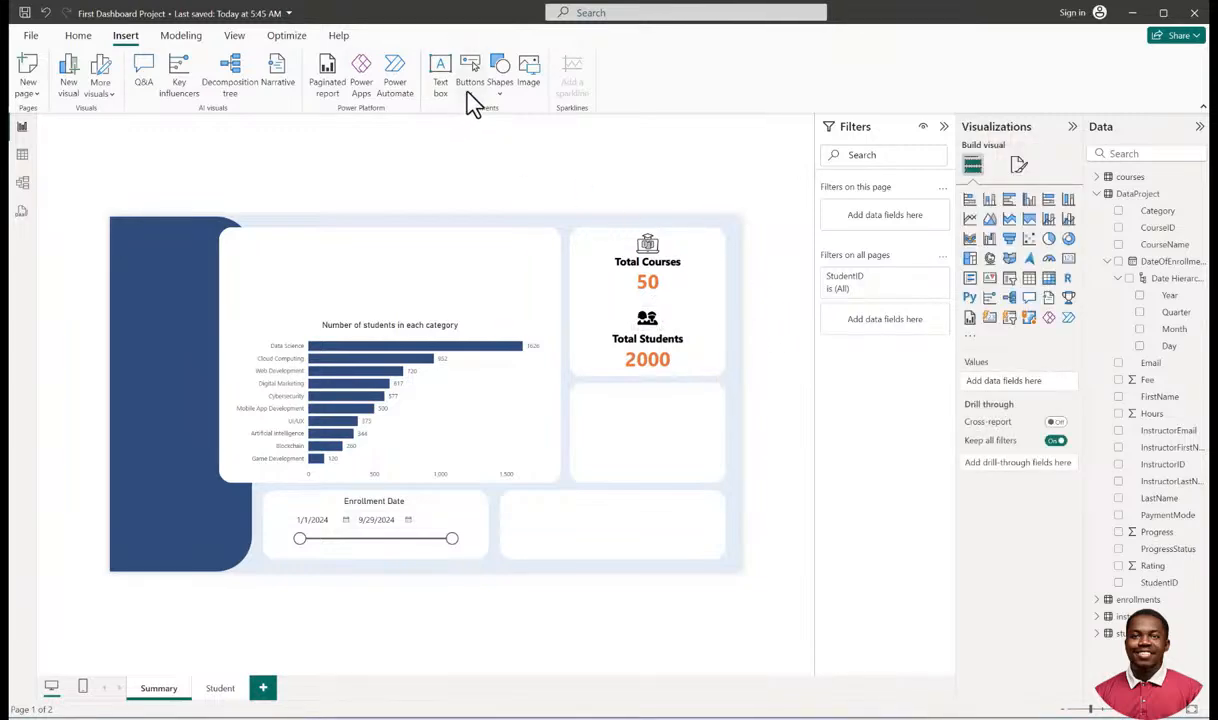
Insert a line shape, flatten it and position it horizontally between the Total Courses and Total Students cards.
{"action": "left_click", "coordinate": [499, 88]}
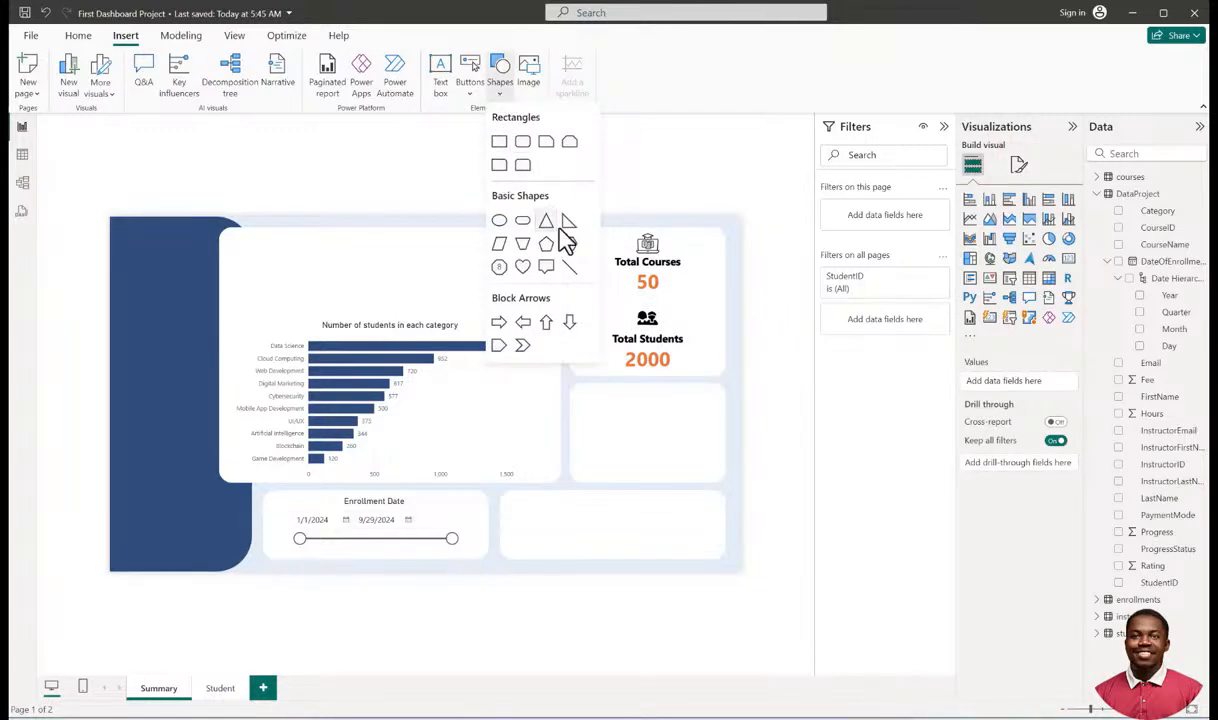
{"action": "left_click", "coordinate": [570, 268]}
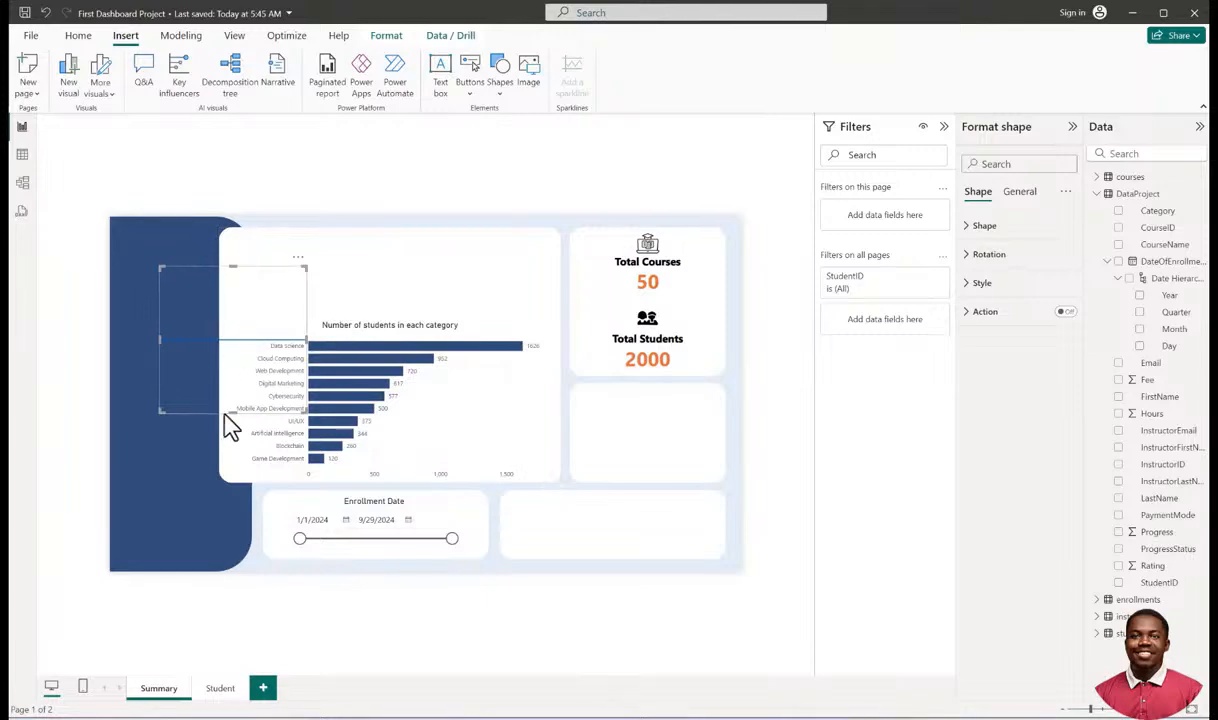
{"action": "left_click_drag", "start_coordinate": [233, 411], "coordinate": [667, 312]}
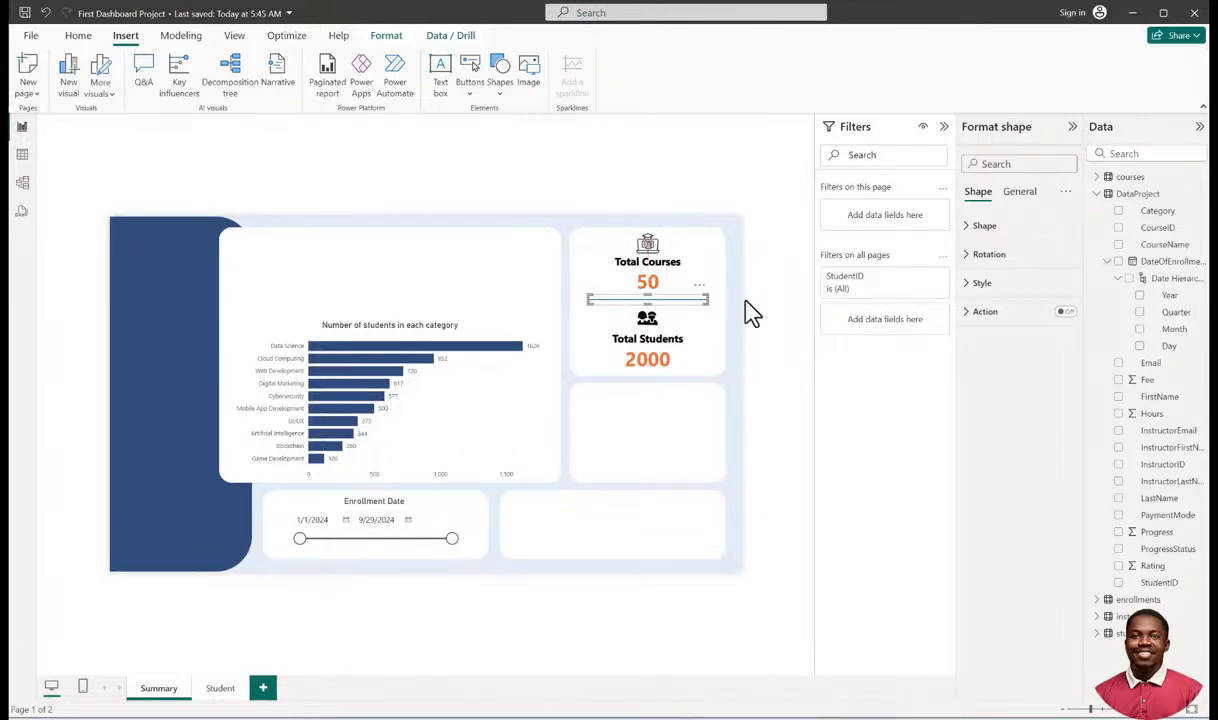
Turn off the divider line's fill and set its border color to grey.
{"action": "left_click", "coordinate": [978, 285]}
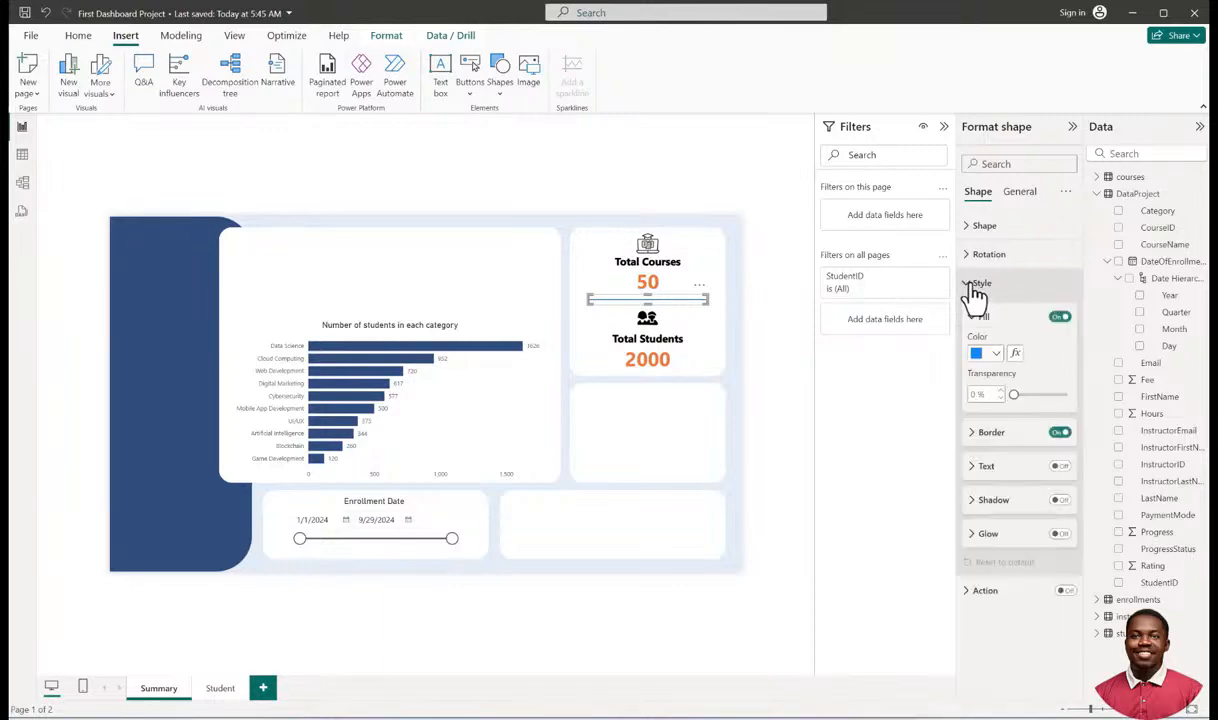
{"action": "left_click", "coordinate": [972, 433]}
{"action": "left_click", "coordinate": [1061, 318]}
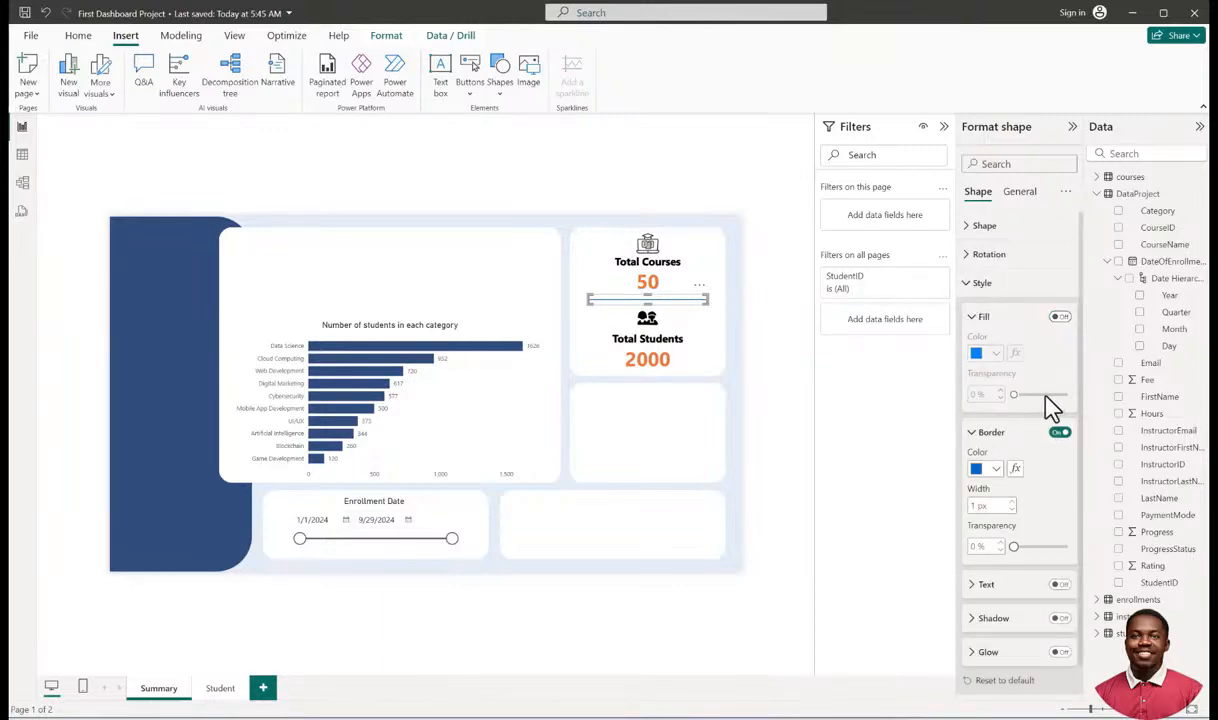
{"action": "left_click", "coordinate": [997, 476]}
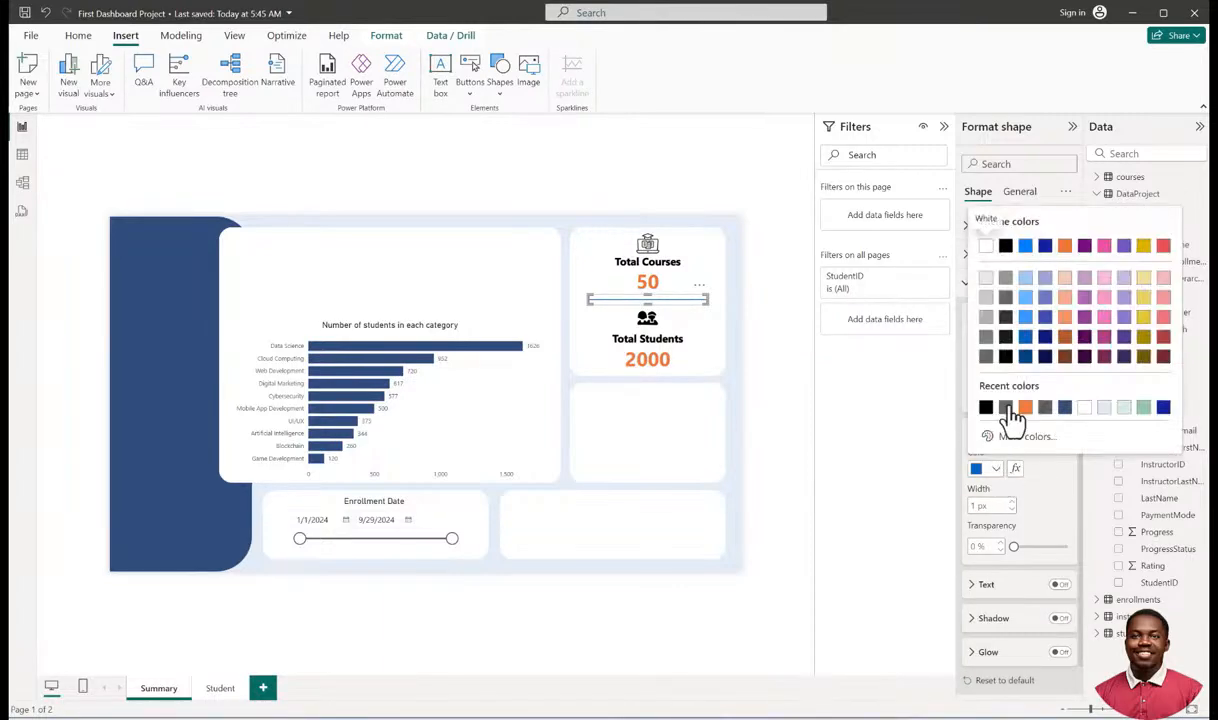
{"action": "left_click", "coordinate": [985, 324]}
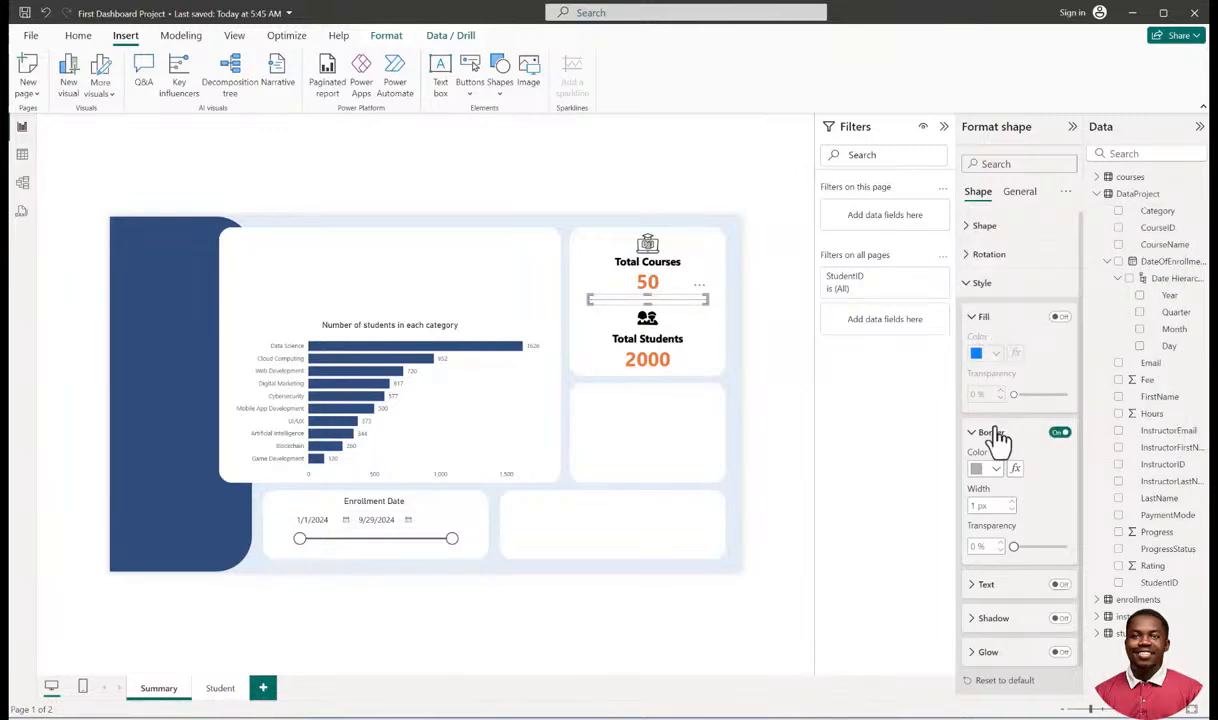
{"action": "left_click", "coordinate": [789, 336]}
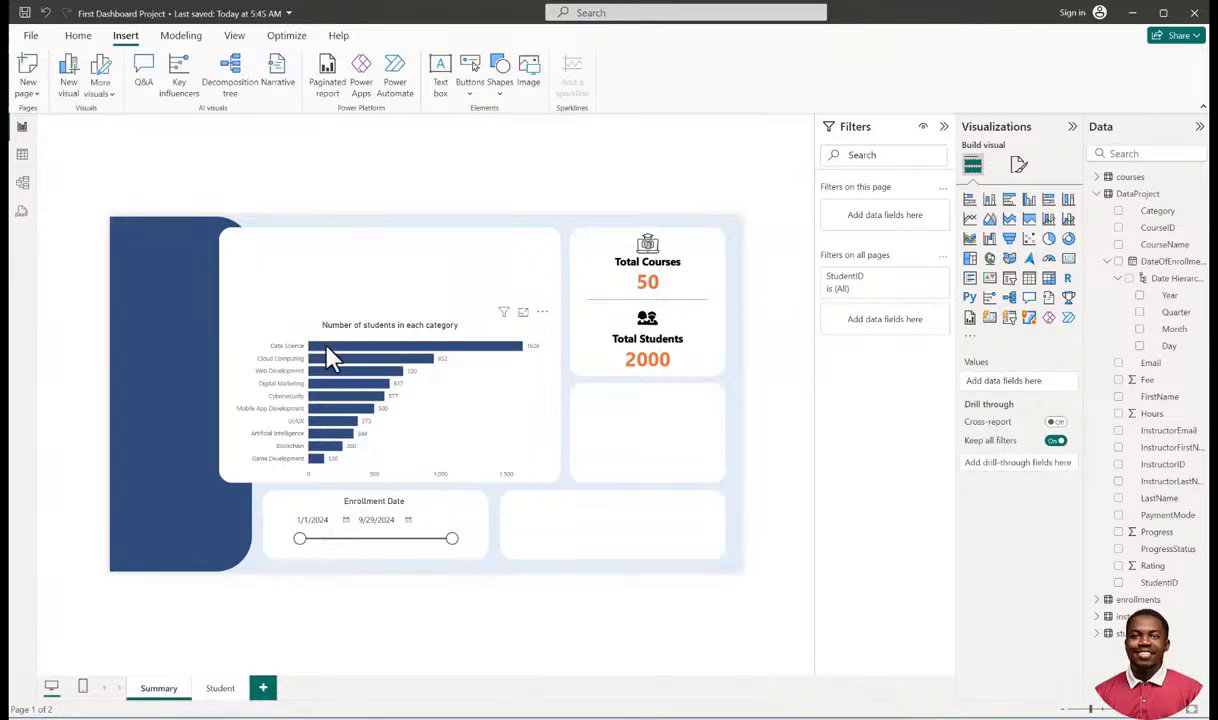
Test cross-filtering of the cards by selecting the Data Science and Cloud Computing bars in the category chart.
{"action": "left_click", "coordinate": [407, 347]}
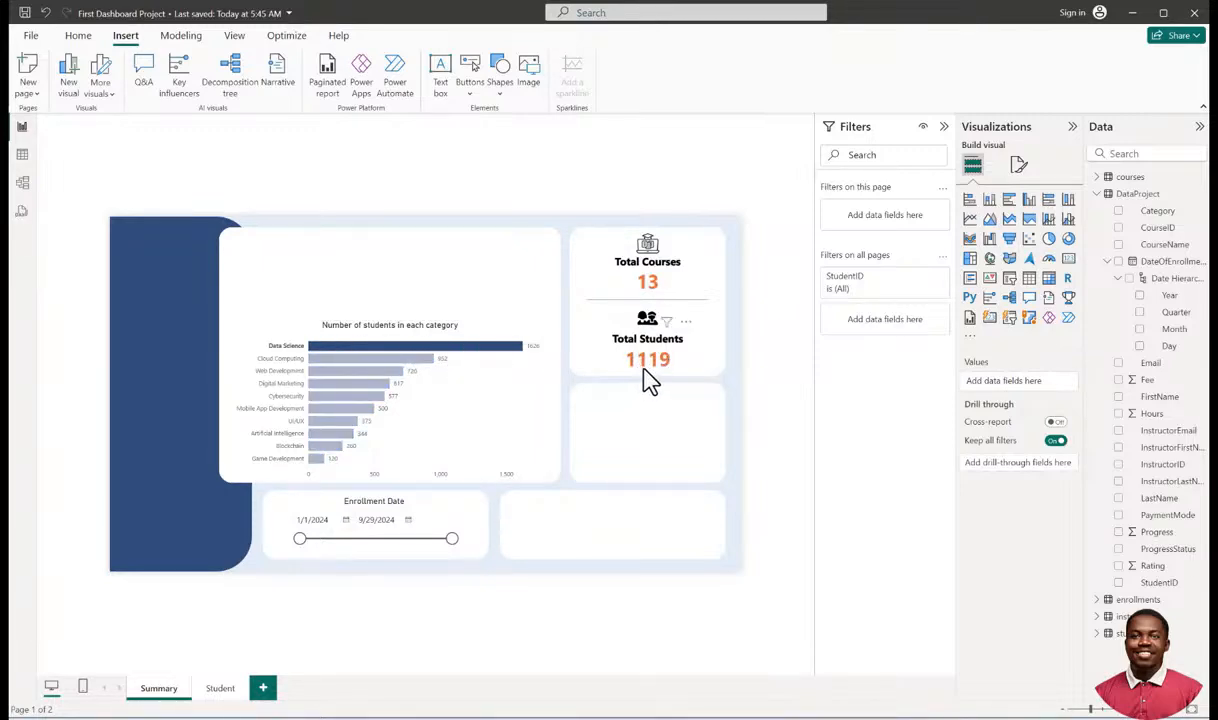
{"action": "left_click", "coordinate": [408, 346]}
{"action": "left_click", "coordinate": [384, 359]}
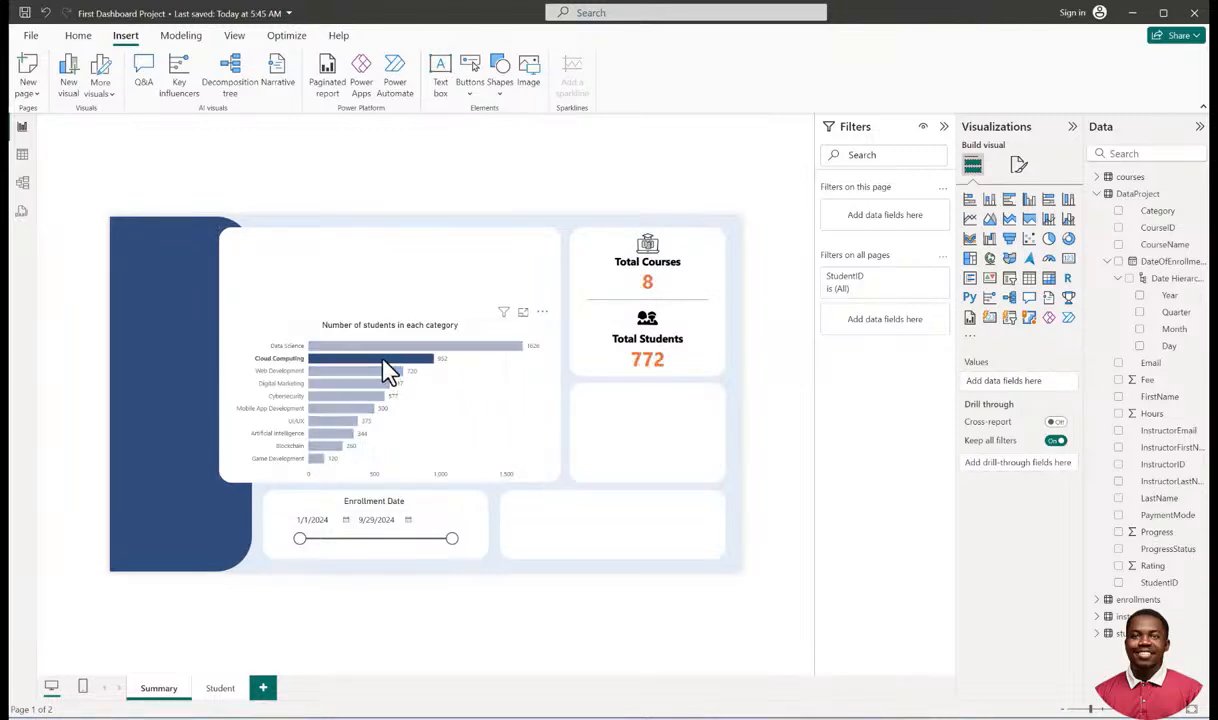
Test cross-filtering of the cards with the Data Science, Web Development, Digital Marketing, Cybersecurity and Mobile App Development bars in turn.
{"action": "left_click", "coordinate": [384, 359]}
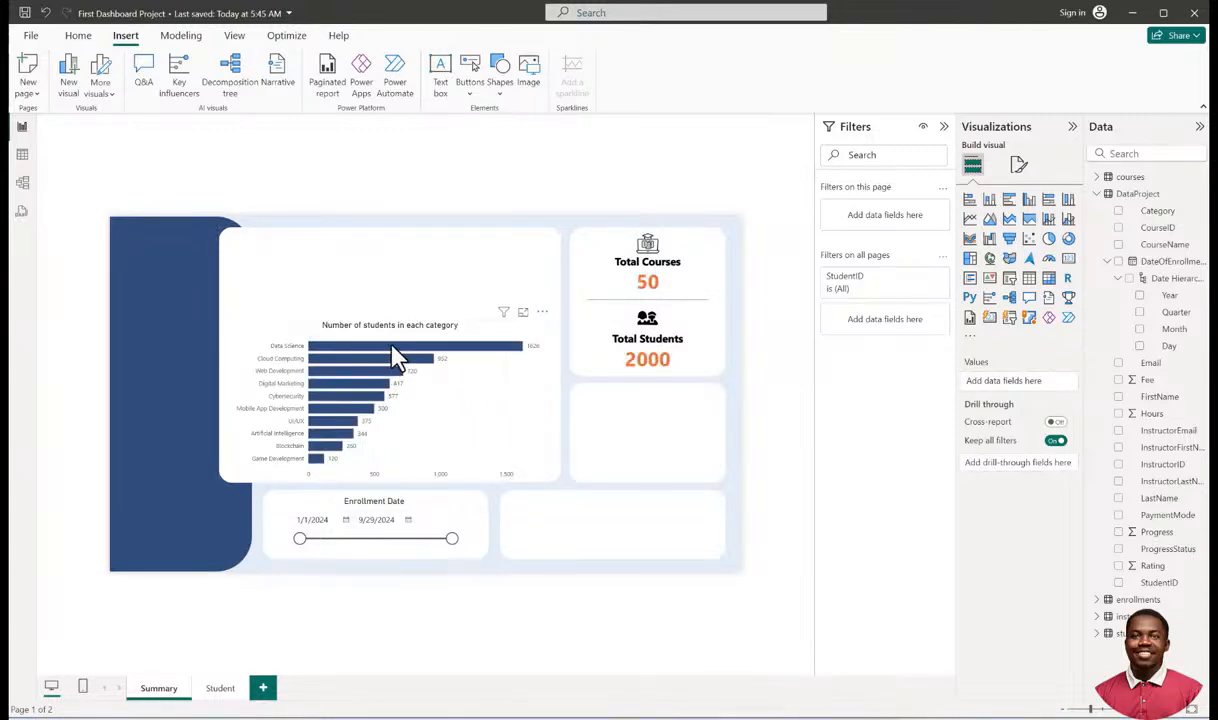
{"action": "left_click", "coordinate": [392, 346]}
{"action": "left_click", "coordinate": [392, 348]}
{"action": "left_click", "coordinate": [358, 372]}
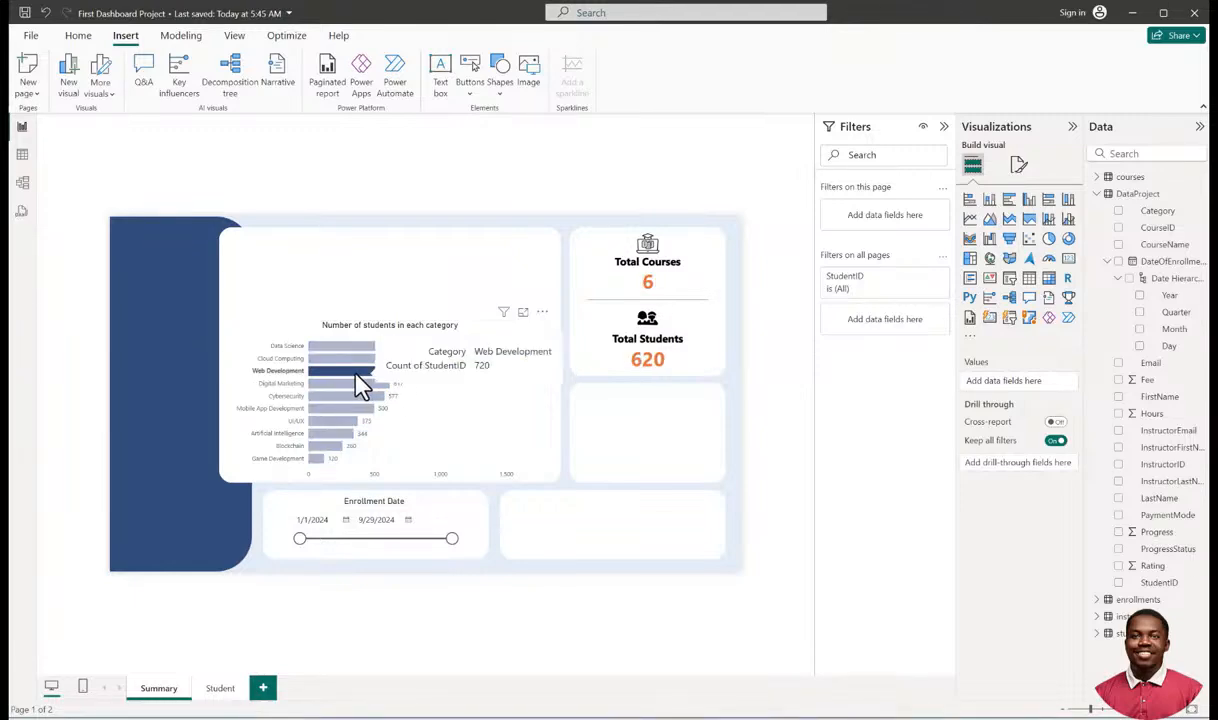
{"action": "left_click", "coordinate": [356, 373]}
{"action": "left_click", "coordinate": [350, 384]}
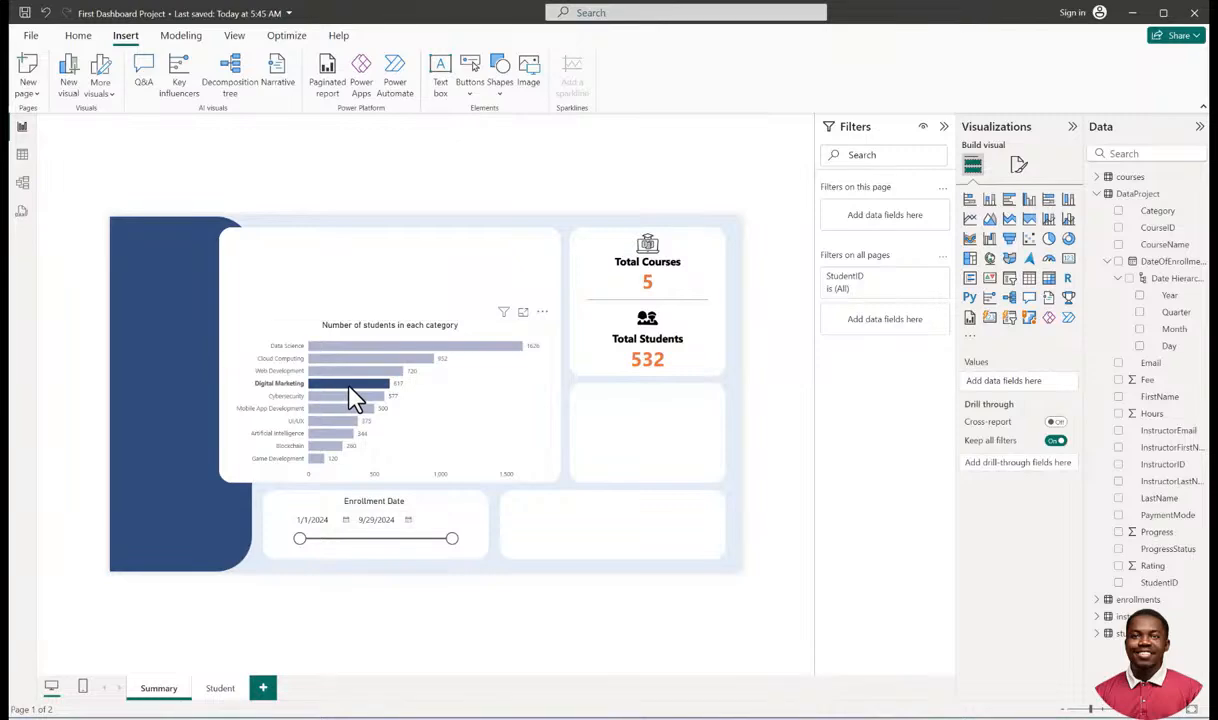
{"action": "left_click", "coordinate": [350, 386]}
{"action": "left_click", "coordinate": [354, 398]}
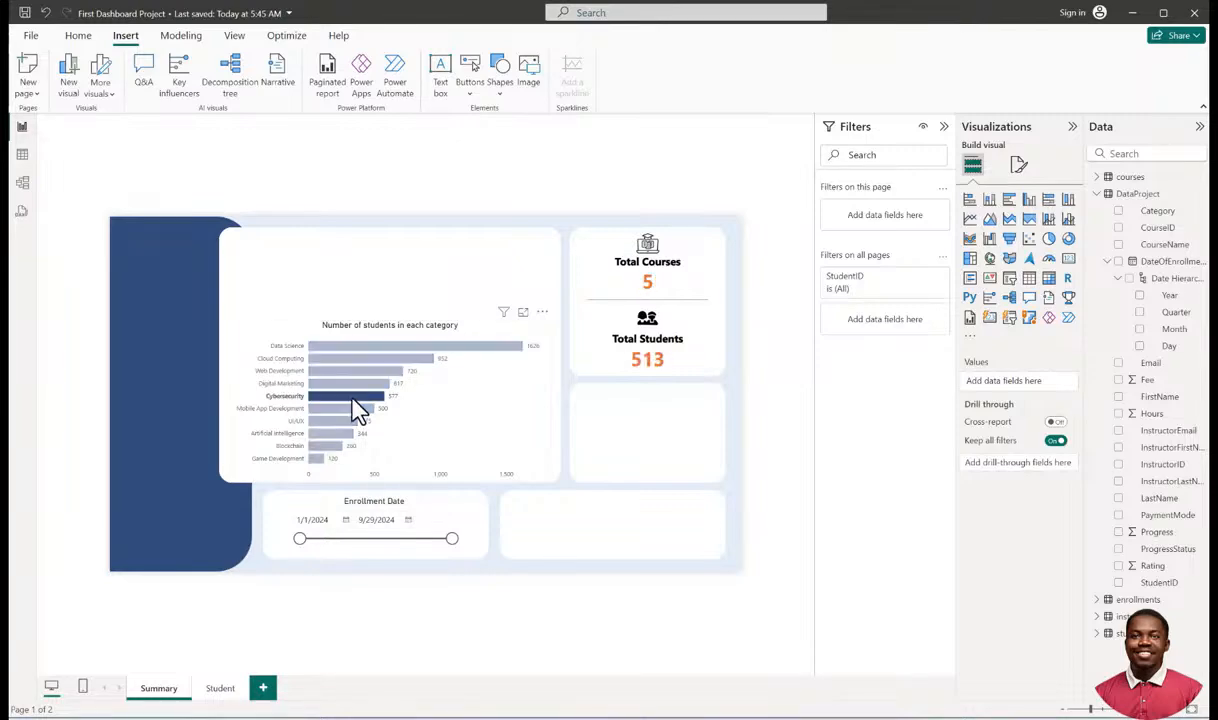
{"action": "left_click", "coordinate": [350, 399]}
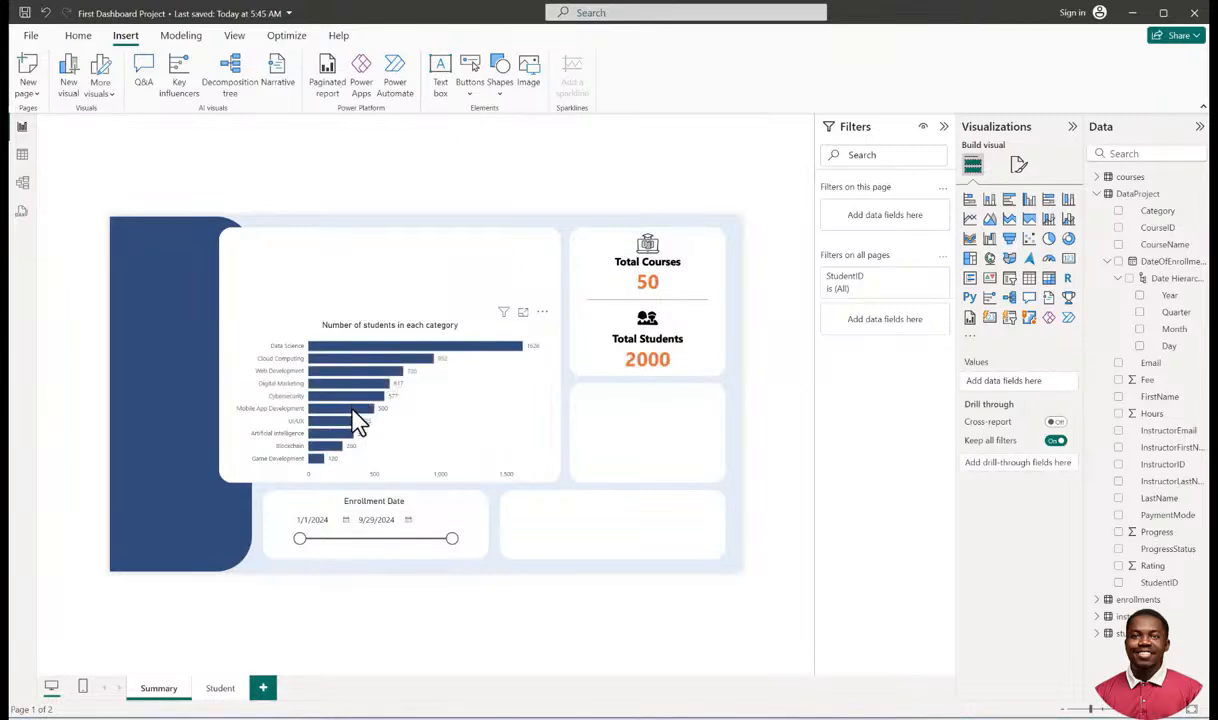
{"action": "left_click", "coordinate": [346, 409]}
{"action": "left_click", "coordinate": [345, 410]}
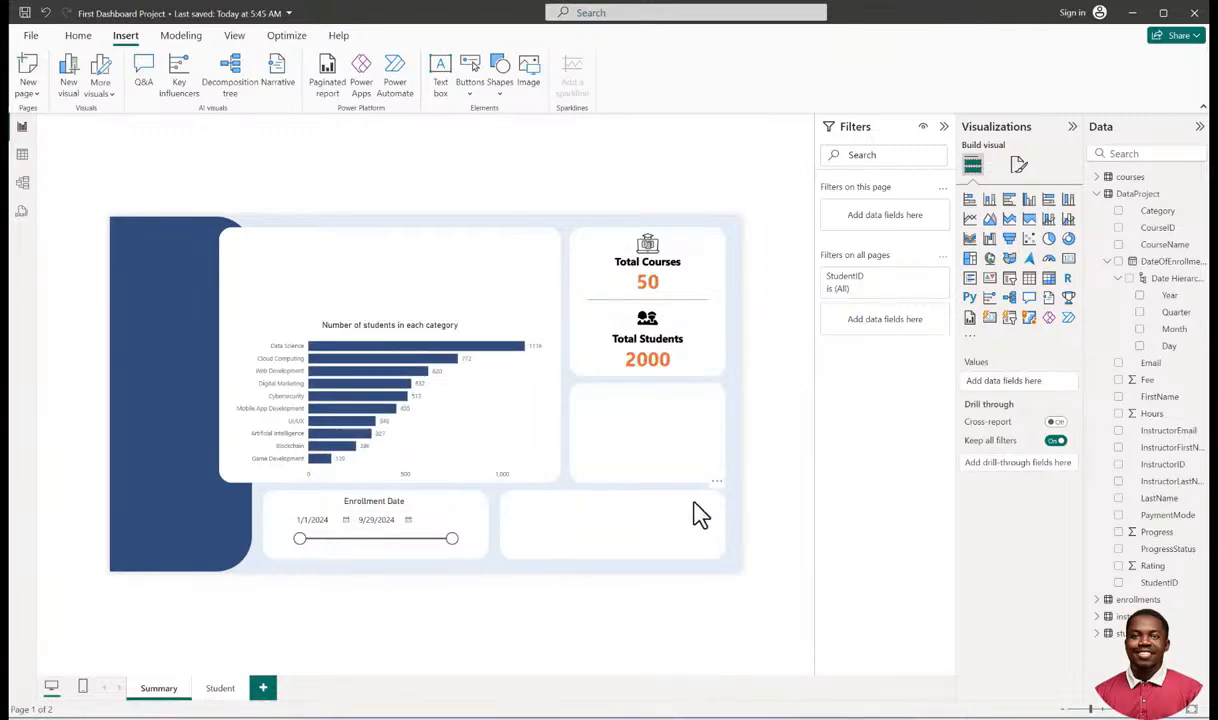
Compare the Total Courses and Total Students cards with the Digital Marketing, Cybersecurity and UI/UX bars, and clear the selection.
{"action": "left_click", "coordinate": [348, 385]}
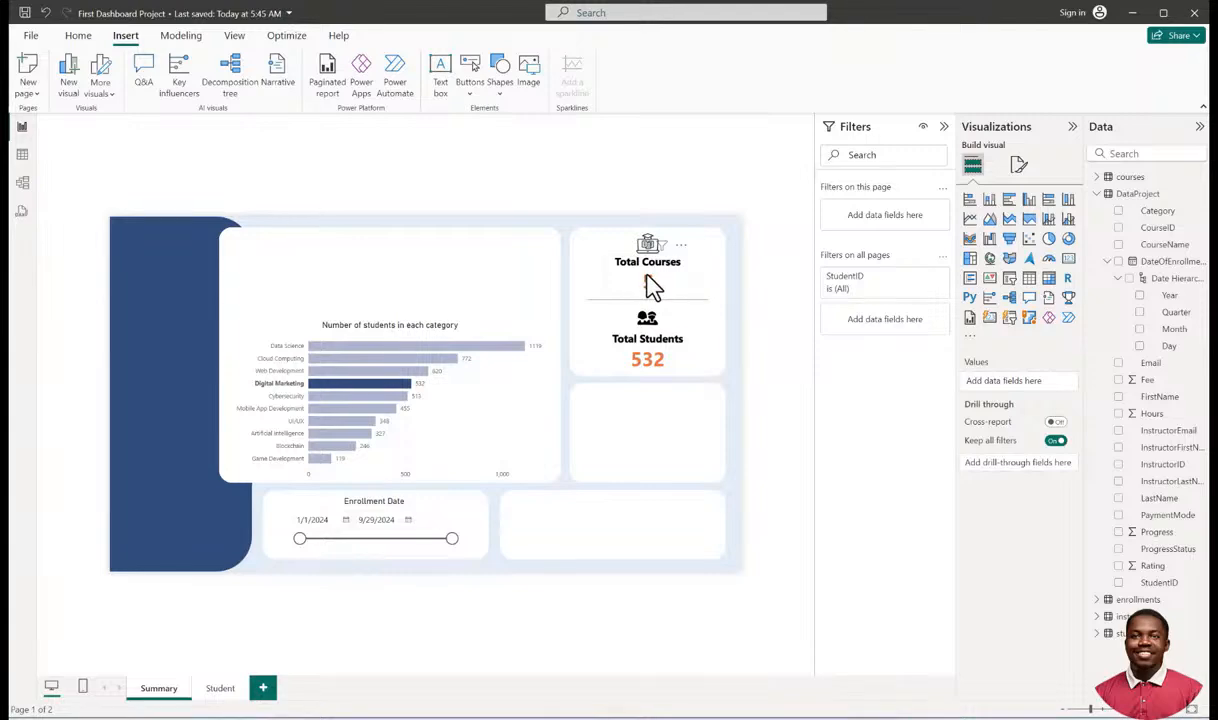
{"action": "left_click", "coordinate": [390, 397]}
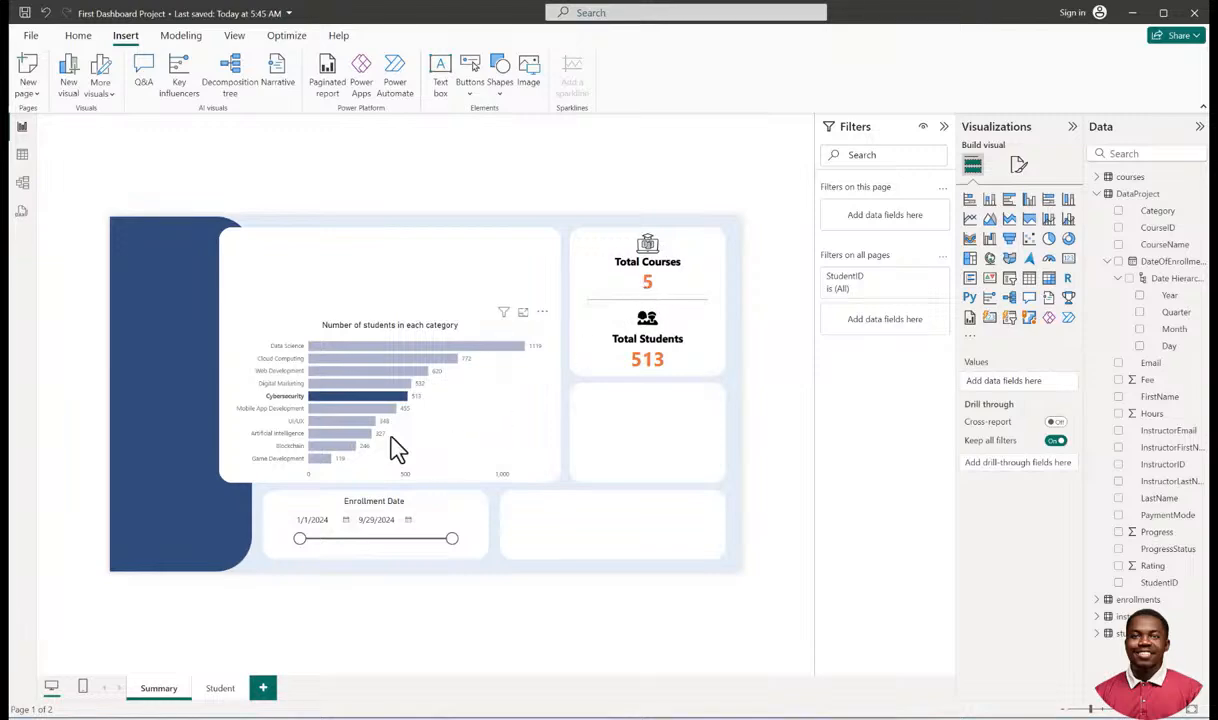
{"action": "left_click", "coordinate": [343, 421]}
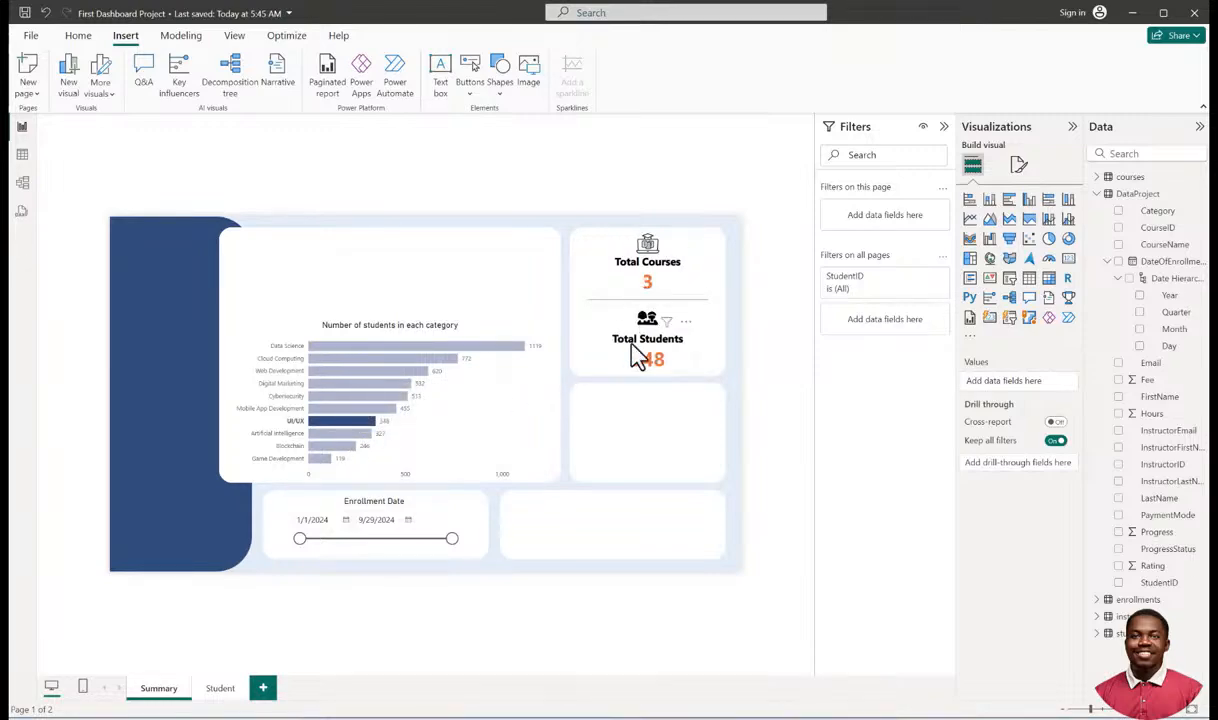
{"action": "left_click", "coordinate": [358, 424]}
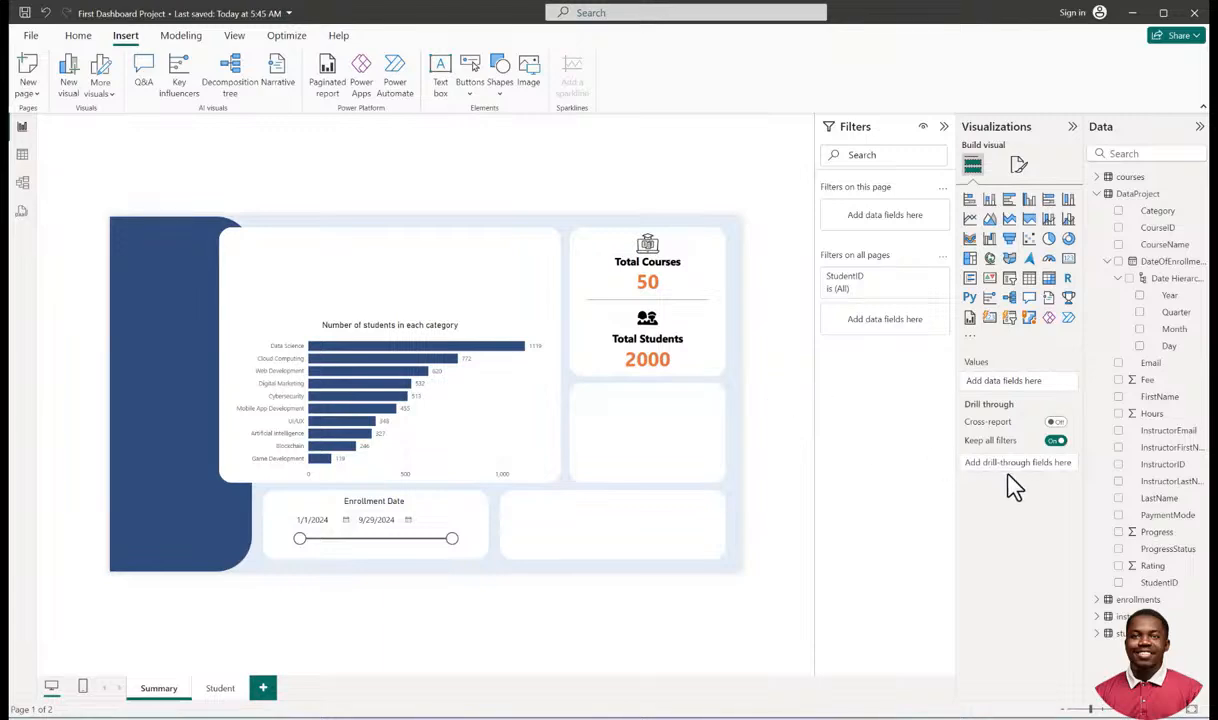
Add a card visual below the Total Students card showing the distinct count of InstructorID, and shrink it.
{"action": "left_click_drag", "start_coordinate": [1070, 268], "coordinate": [644, 413]}
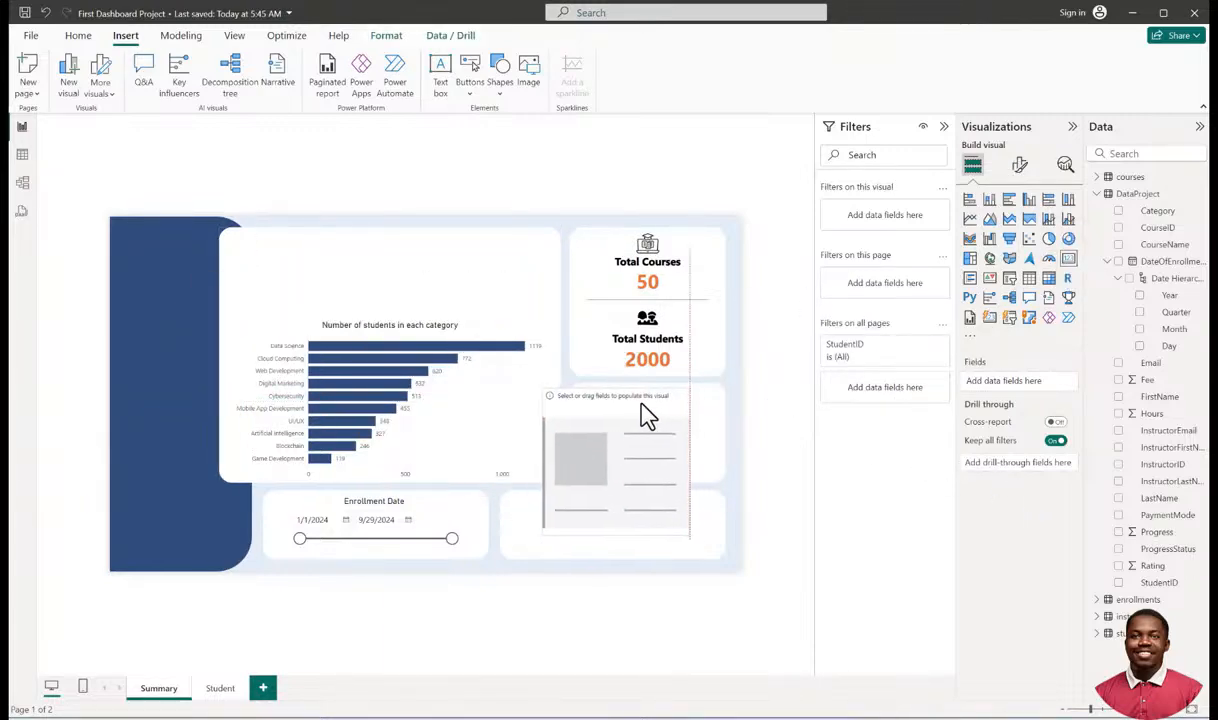
{"action": "left_click", "coordinate": [1124, 466]}
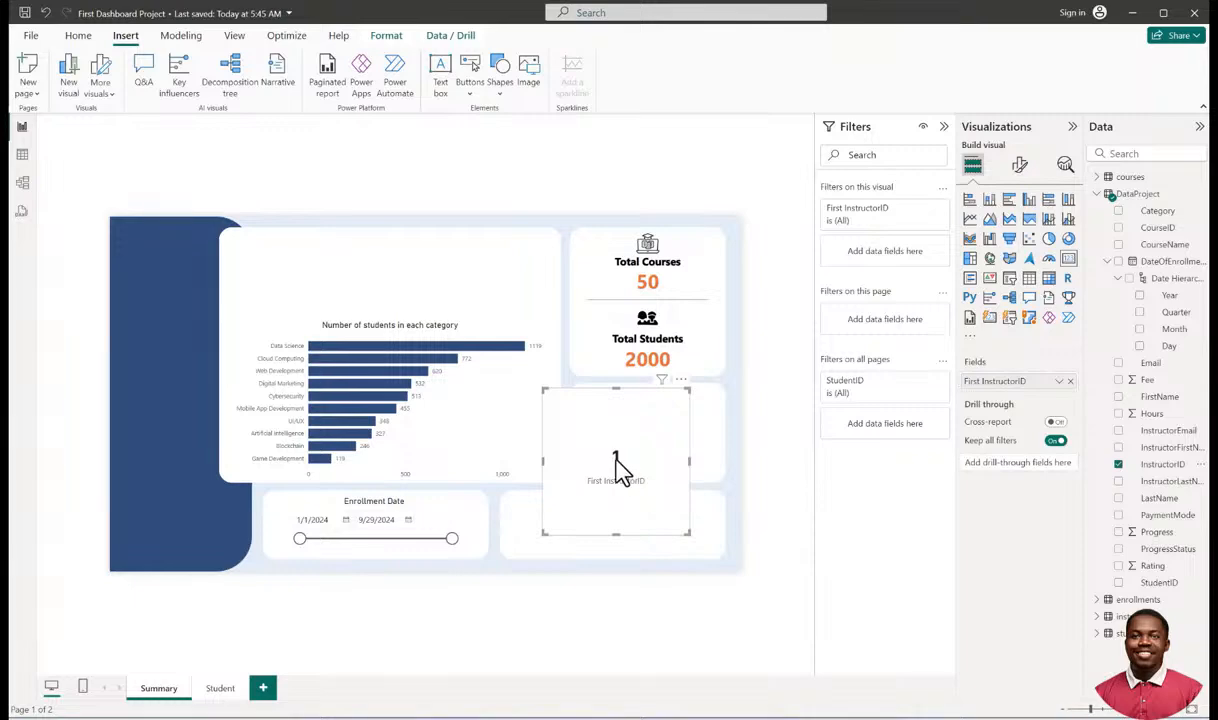
{"action": "left_click", "coordinate": [1059, 381]}
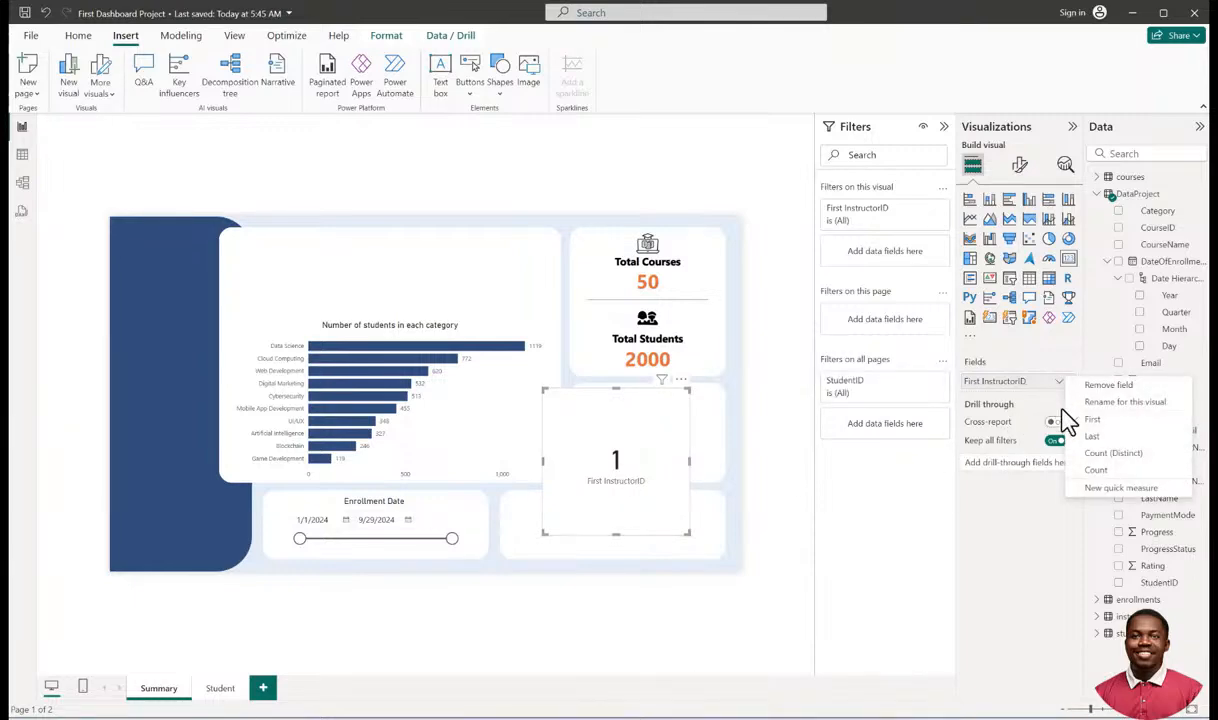
{"action": "left_click", "coordinate": [1103, 455]}
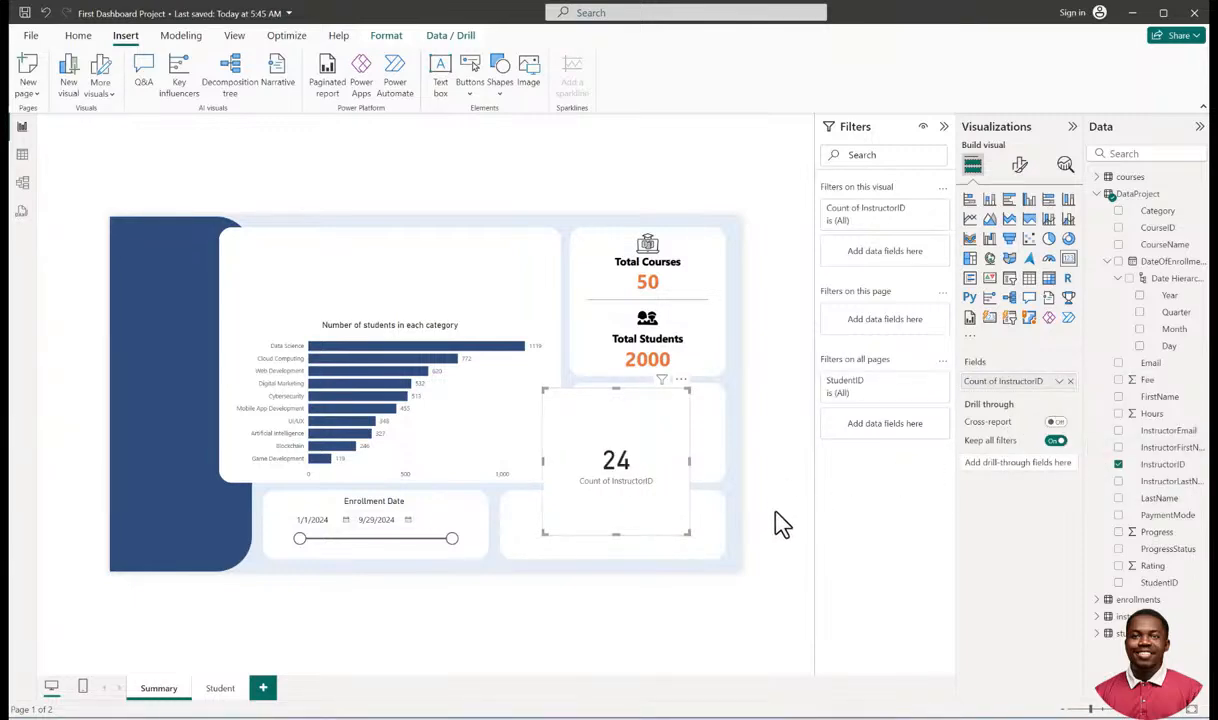
{"action": "left_click_drag", "start_coordinate": [685, 532], "coordinate": [632, 475]}
Copy the Total Students card's formatting onto the InstructorID card and fit it inside the empty panel below Total Students.
{"action": "left_click", "coordinate": [680, 361]}
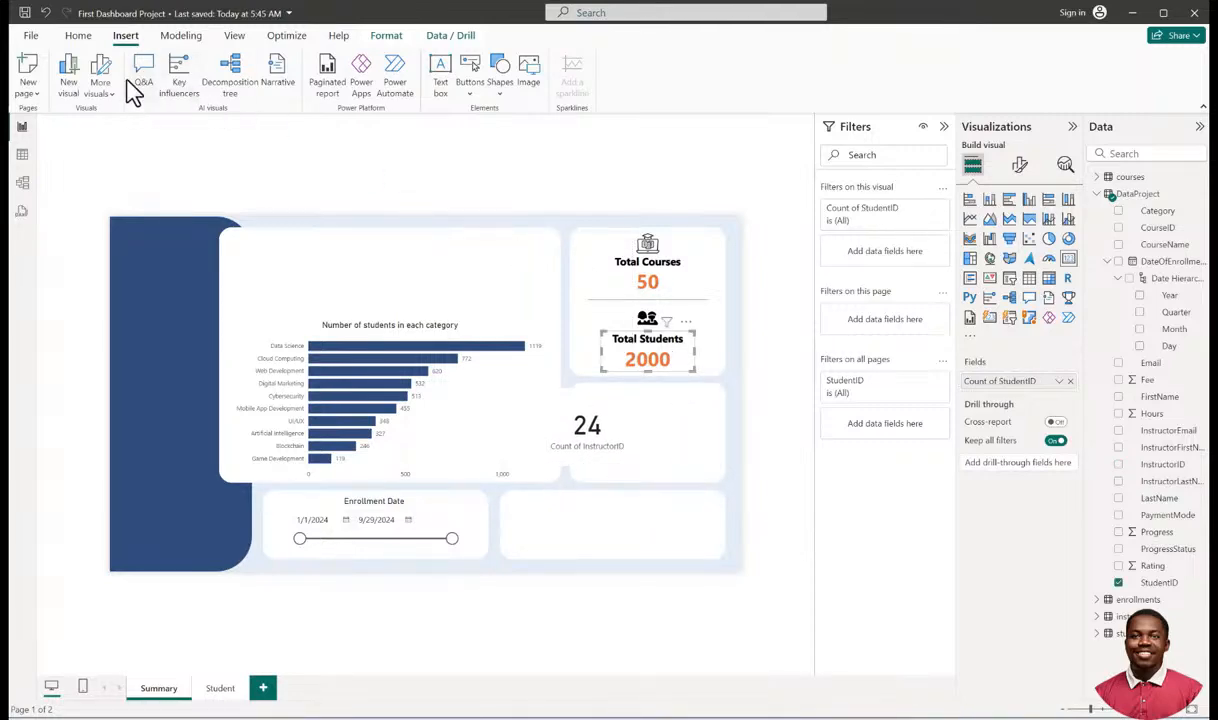
{"action": "left_click", "coordinate": [80, 37]}
{"action": "left_click", "coordinate": [84, 92]}
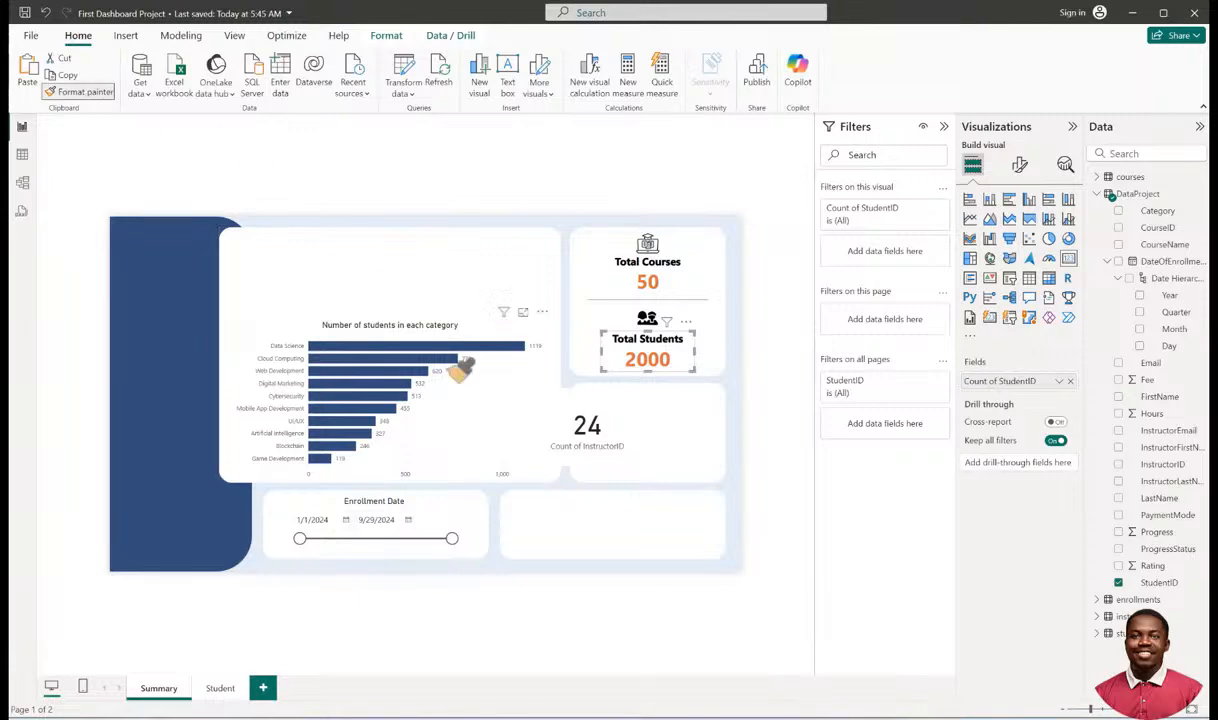
{"action": "left_click", "coordinate": [578, 422]}
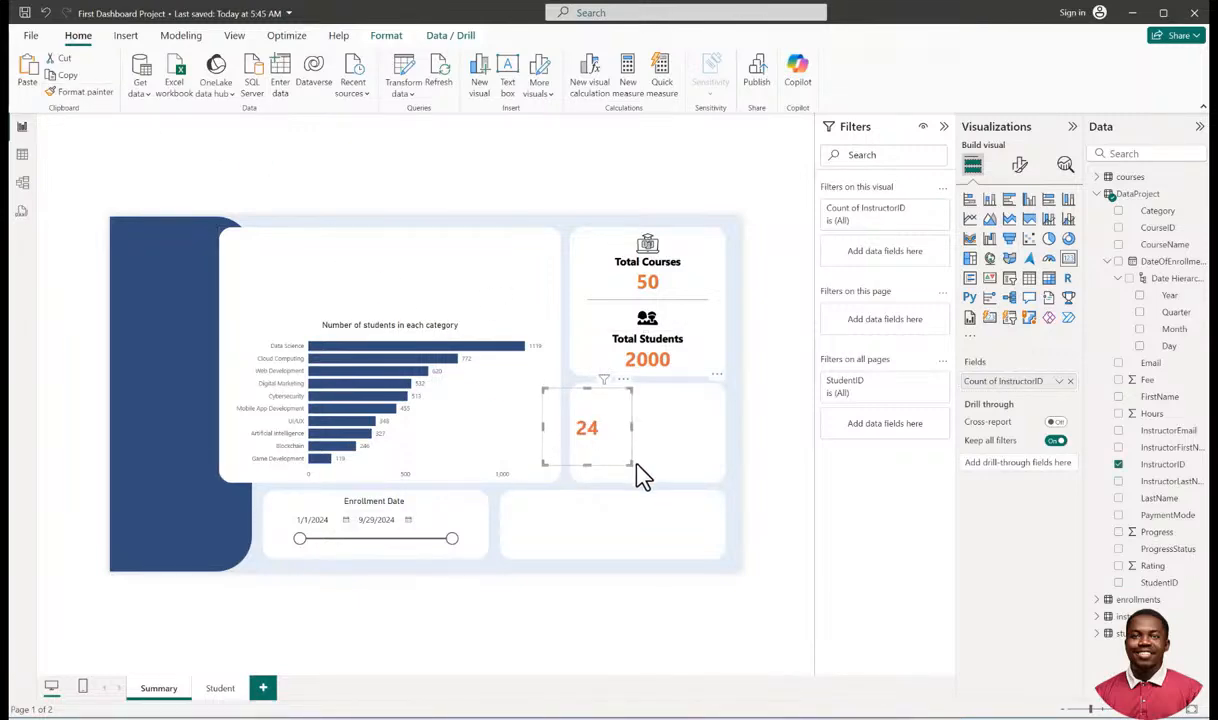
{"action": "left_click_drag", "start_coordinate": [631, 466], "coordinate": [664, 450]}
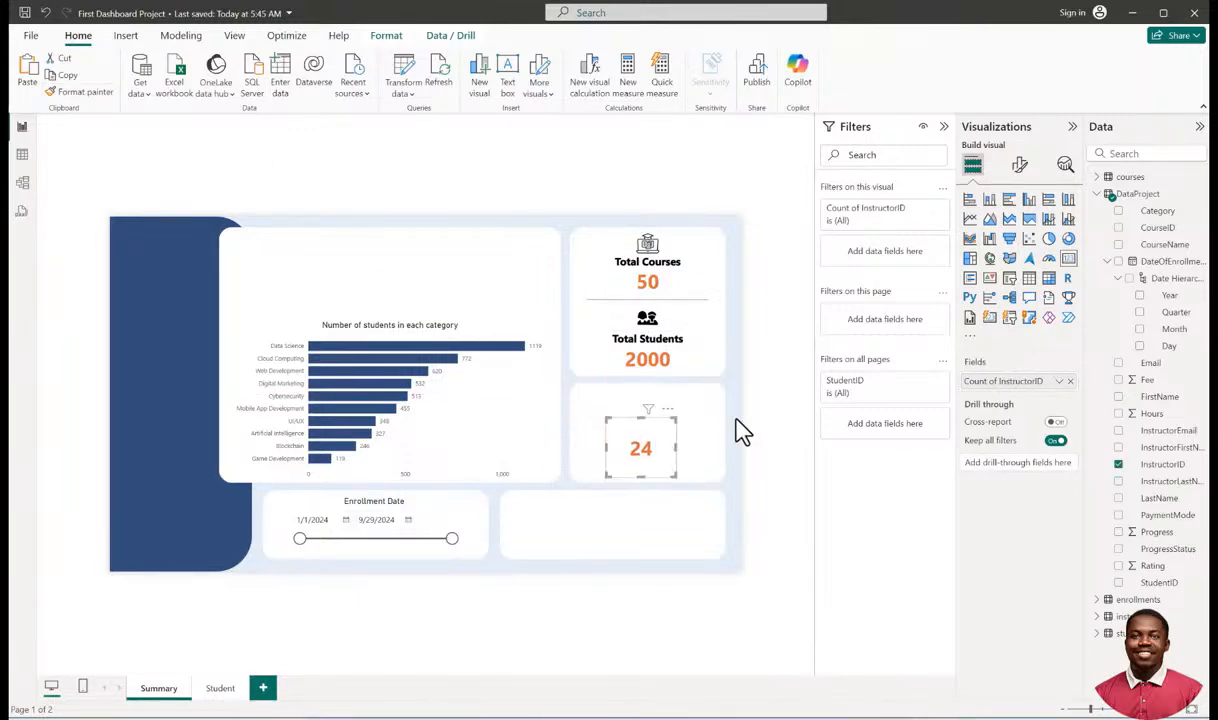
Title the InstructorID card "Instructors" and fit it compactly into the panel beside the Enrollment Date slicer.
{"action": "left_click", "coordinate": [1019, 165]}
{"action": "left_click", "coordinate": [1018, 229]}
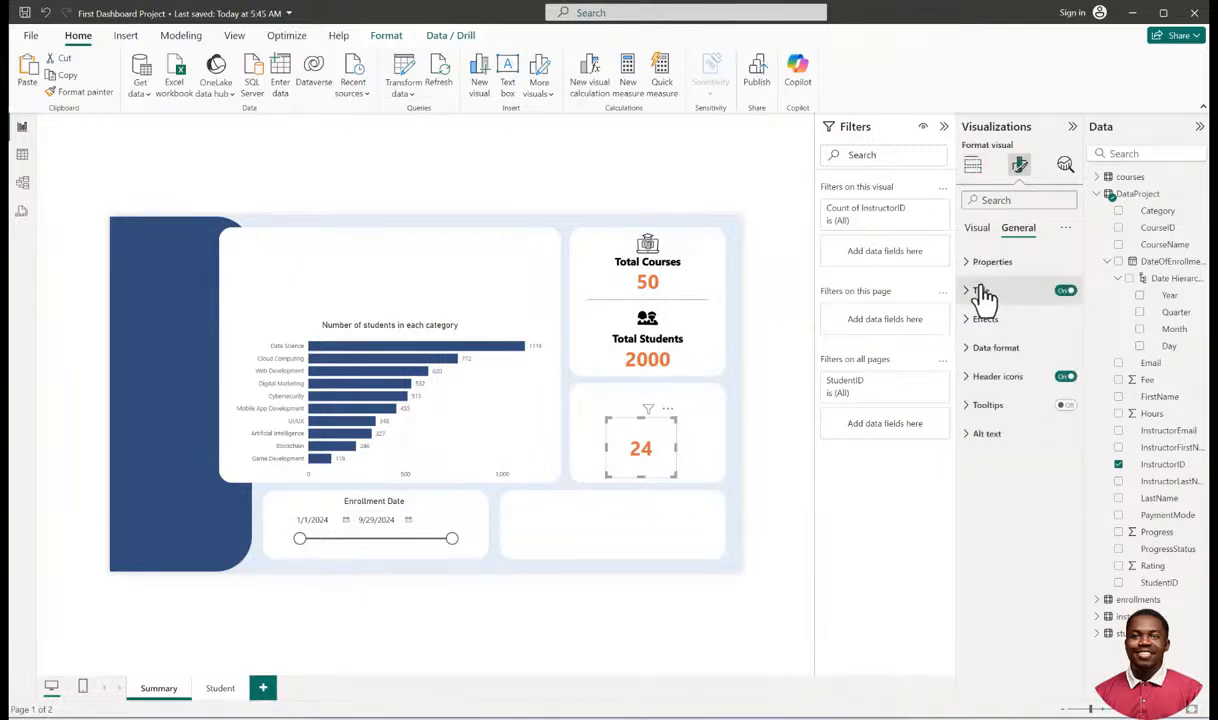
{"action": "left_click", "coordinate": [978, 291]}
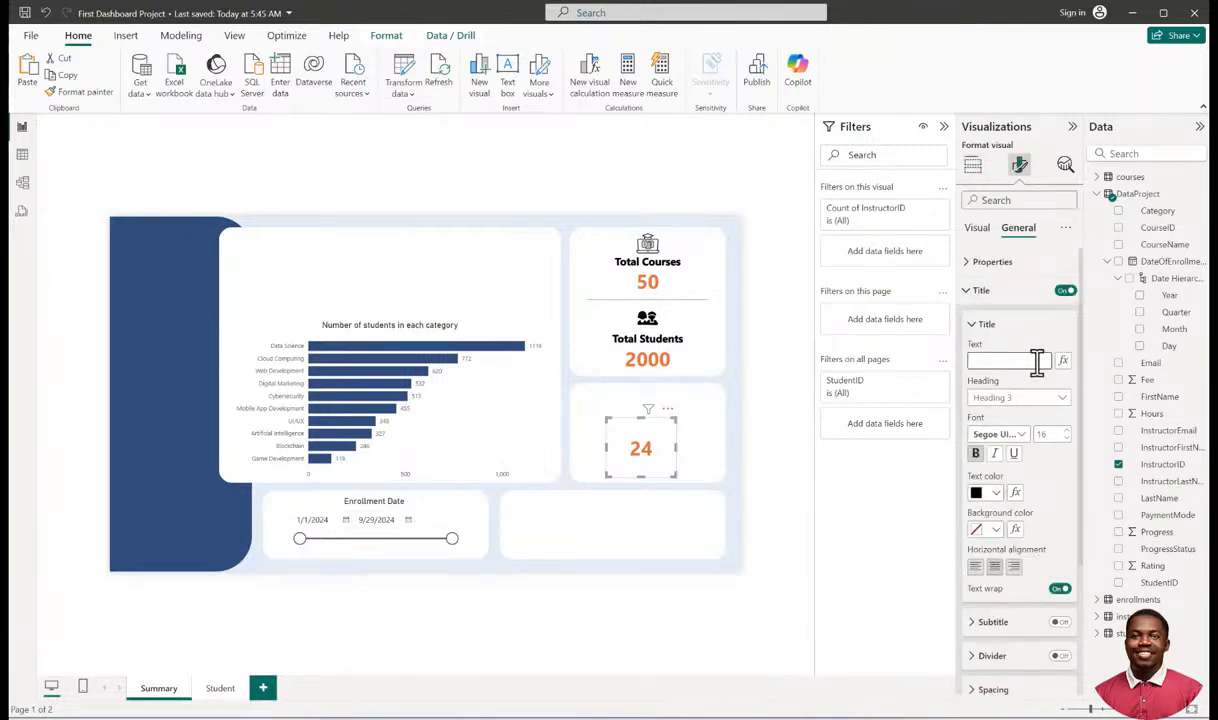
{"action": "left_click", "coordinate": [1037, 362]}
{"action": "type", "text": "In"}
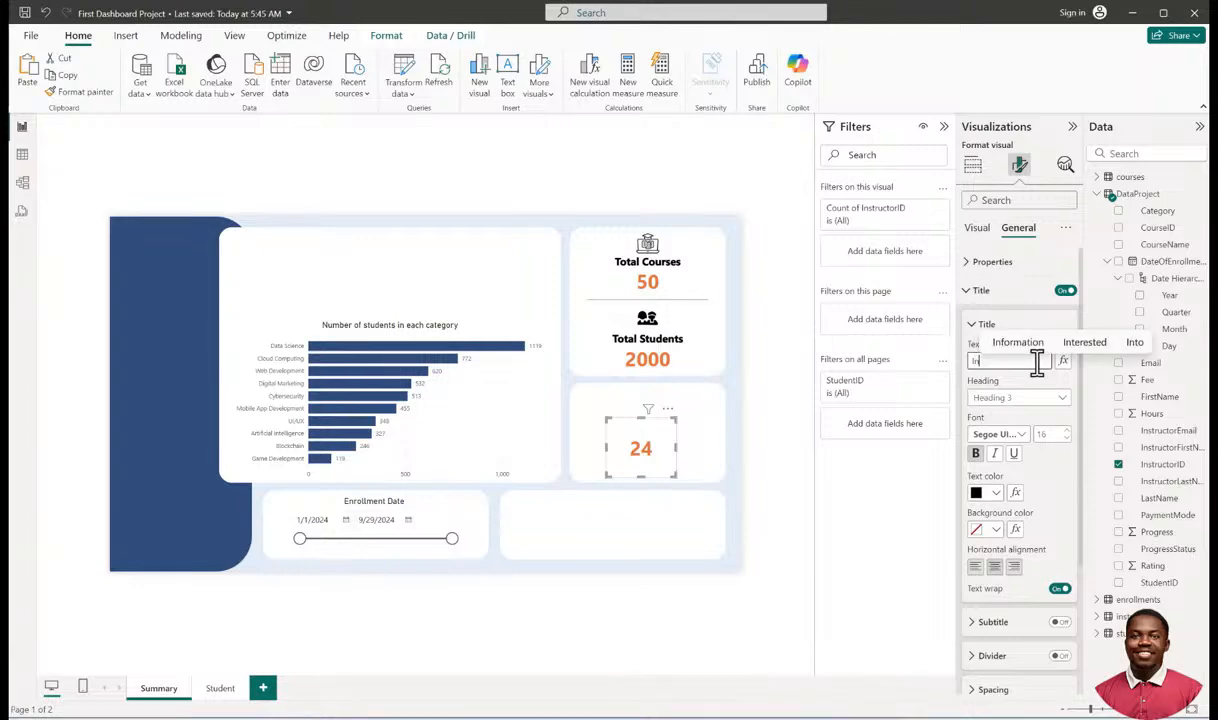
{"action": "type", "text": "structor"}
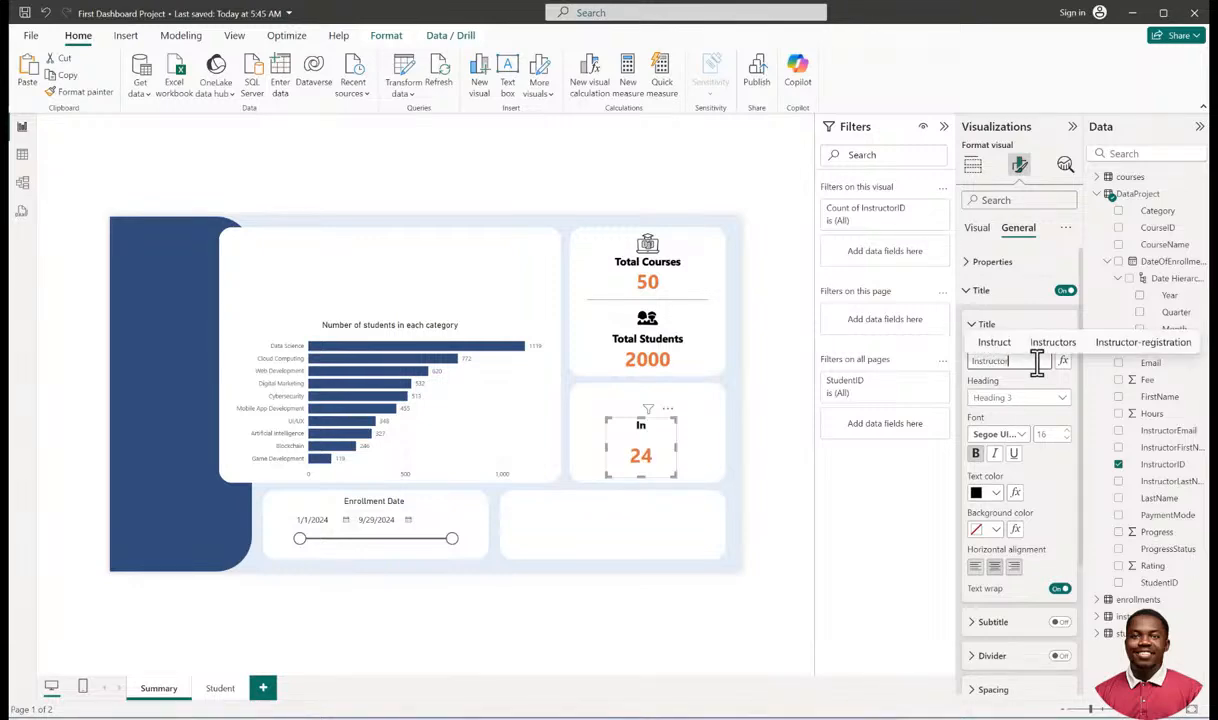
{"action": "type", "text": "s"}
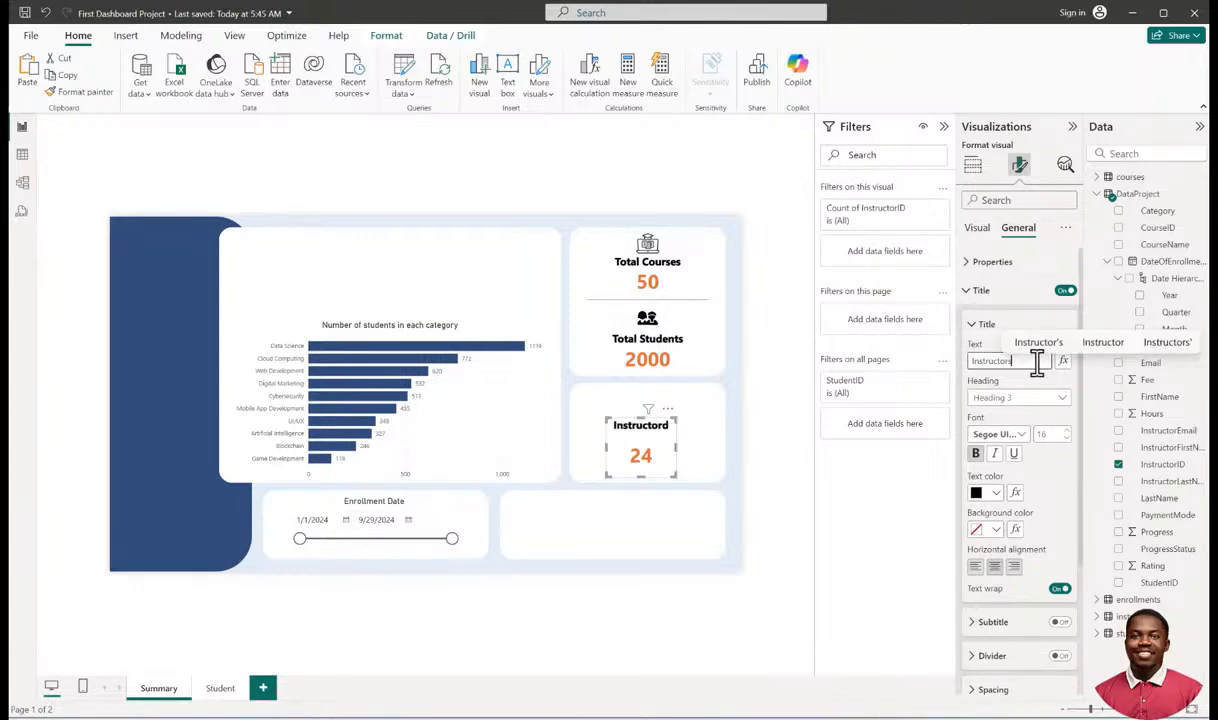
{"action": "left_click_drag", "start_coordinate": [676, 477], "coordinate": [593, 546]}
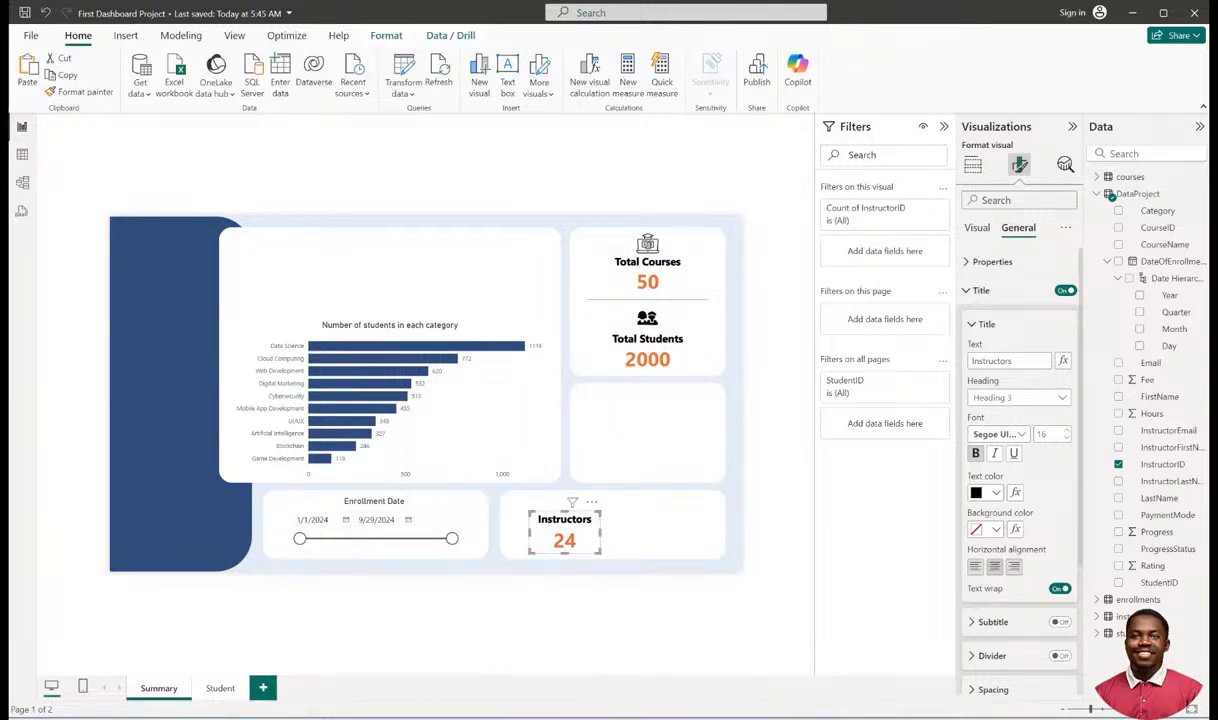
Switch to Flaticon in the browser, search for "instructor" and download the instructor lecture with projection screen icon as a free PNG.
{"action": "key", "text": "alt+Tab"}
{"action": "left_click", "coordinate": [1022, 230]}
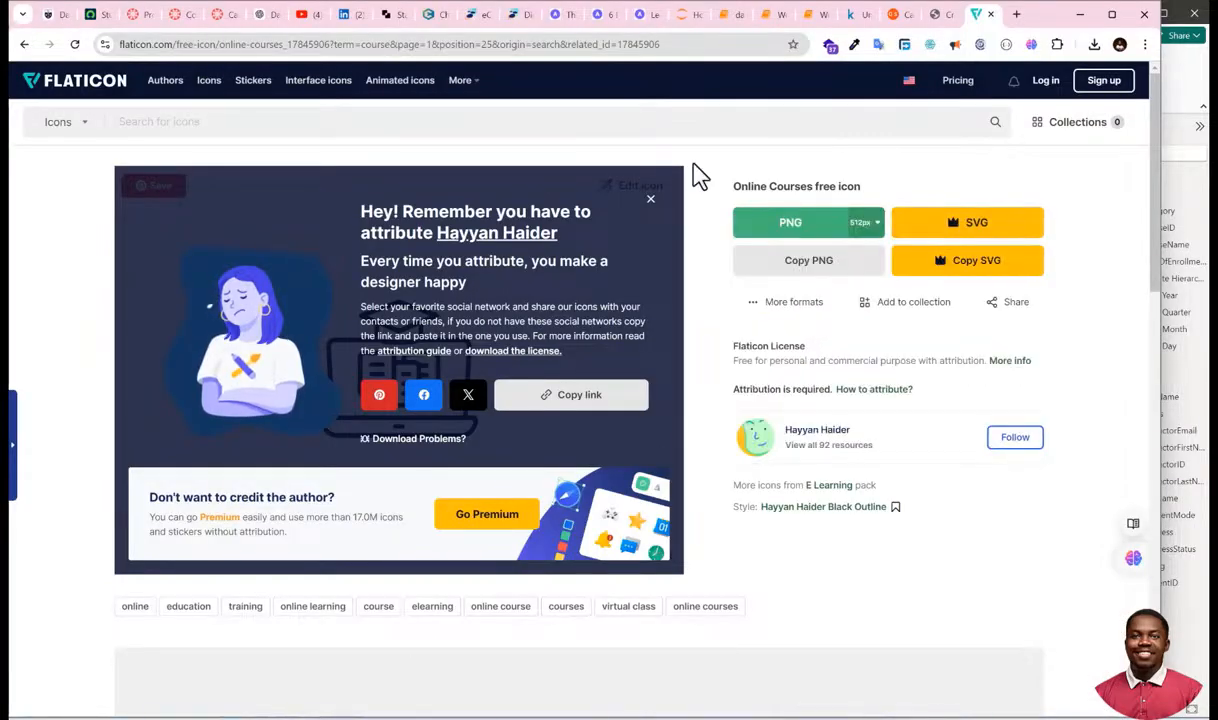
{"action": "left_click", "coordinate": [649, 199]}
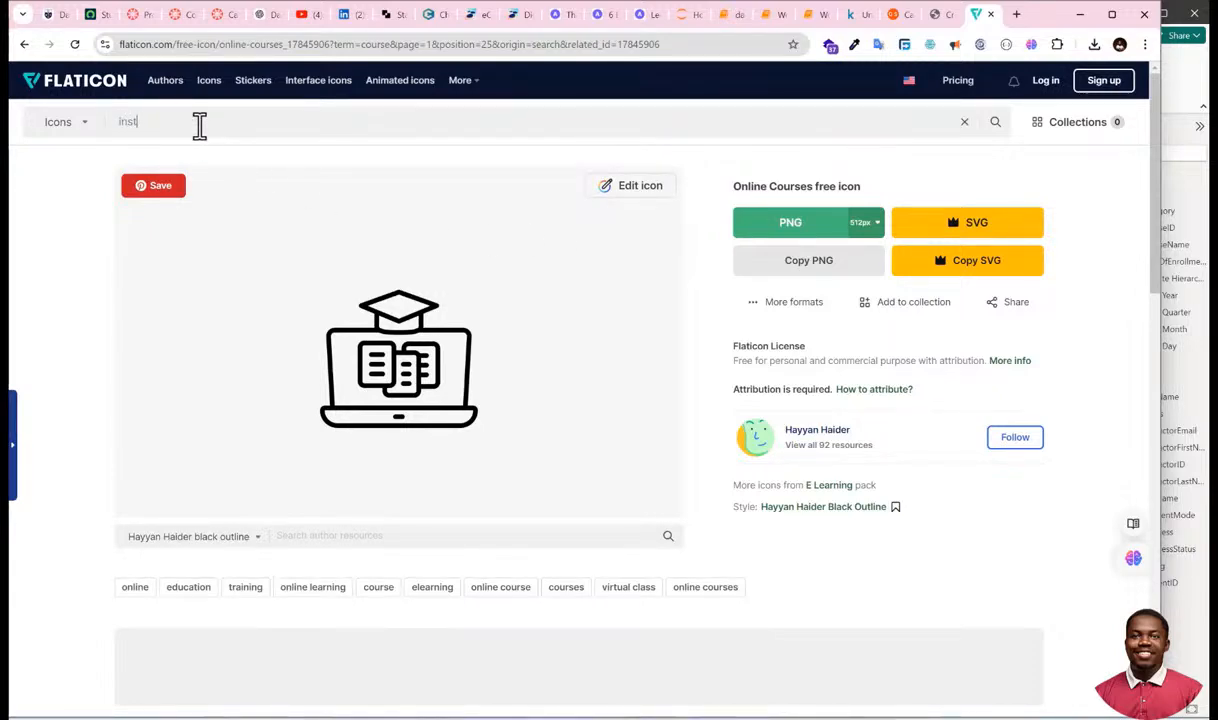
{"action": "key", "text": "Return"}
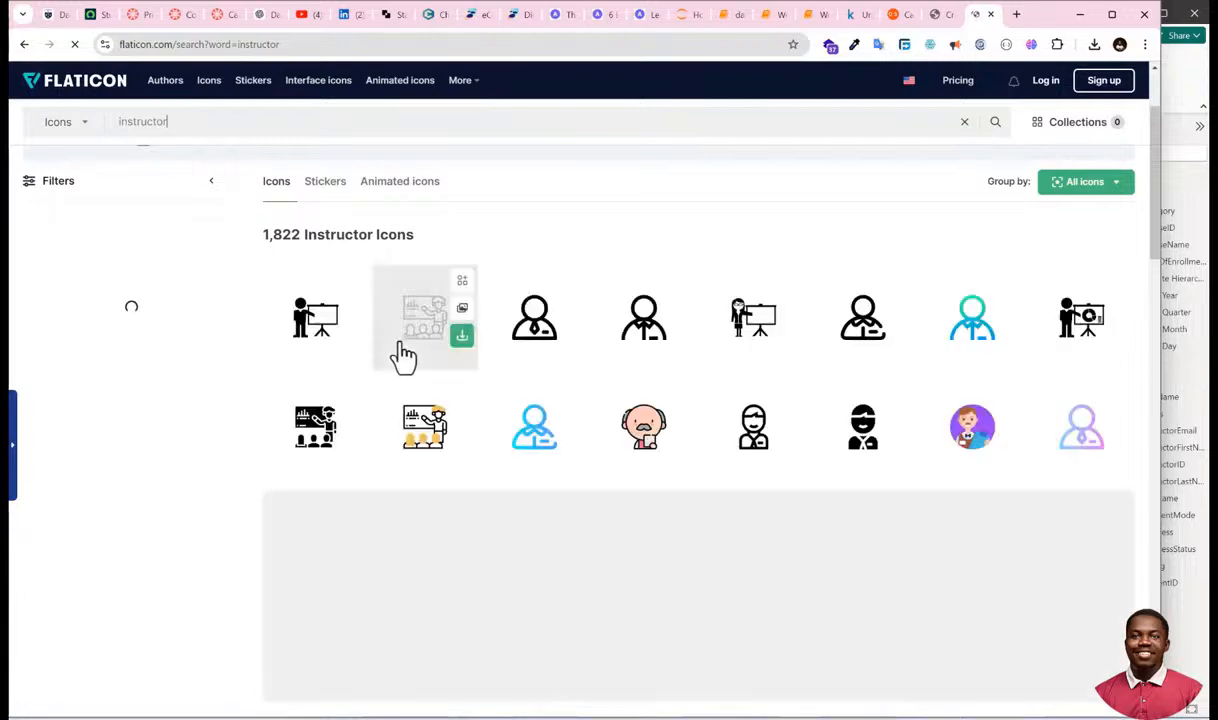
{"action": "left_click", "coordinate": [316, 345]}
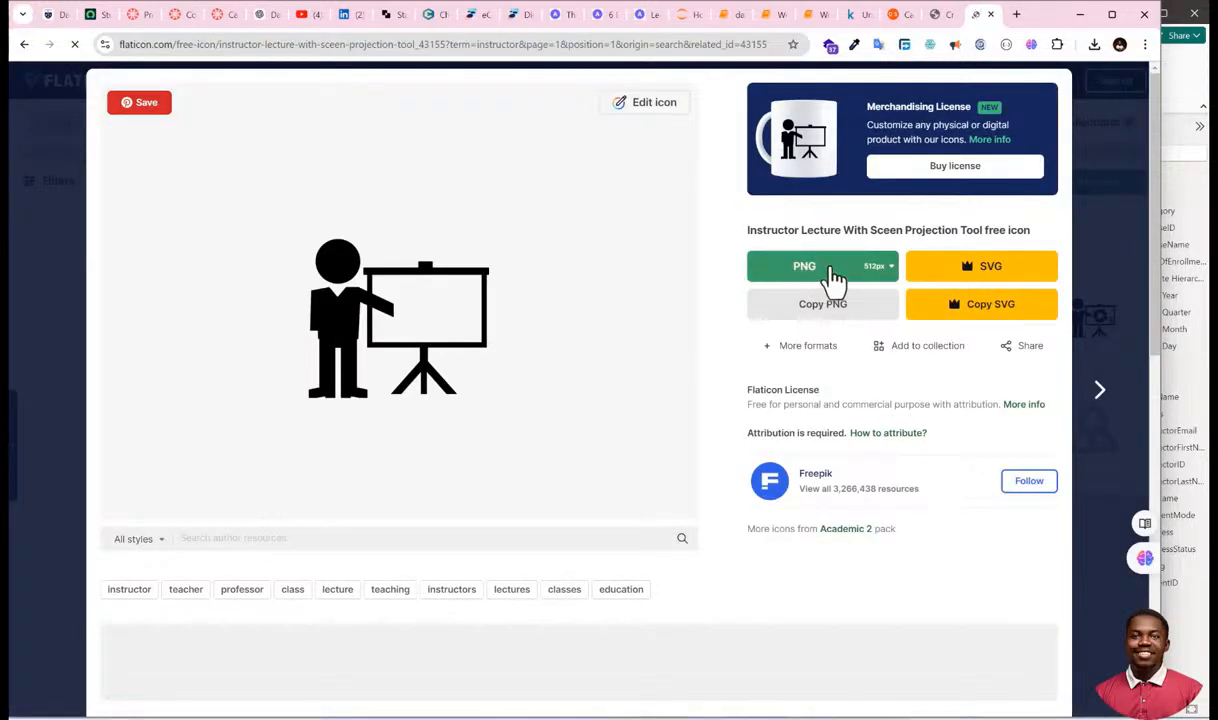
{"action": "mouse_move", "coordinate": [811, 273]}
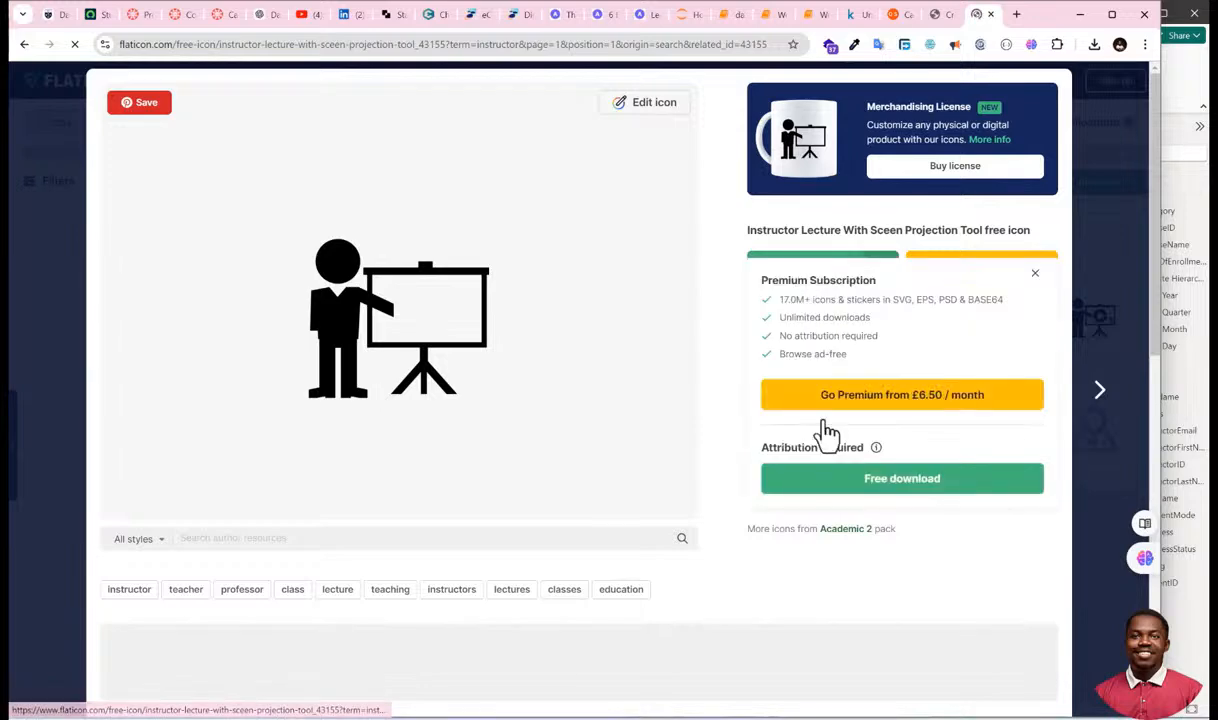
{"action": "left_click", "coordinate": [859, 482]}
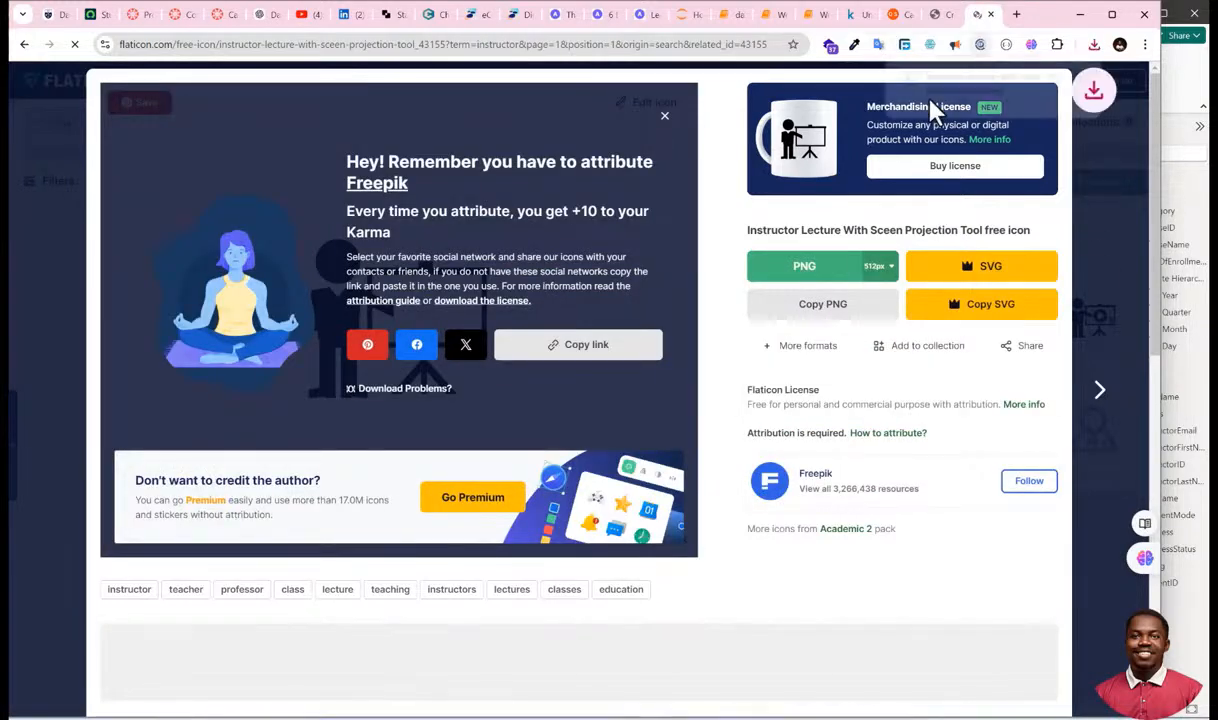
Switch back to Power BI and insert the downloaded instructor image as a small icon beside the Instructors card.
{"action": "left_click", "coordinate": [541, 717]}
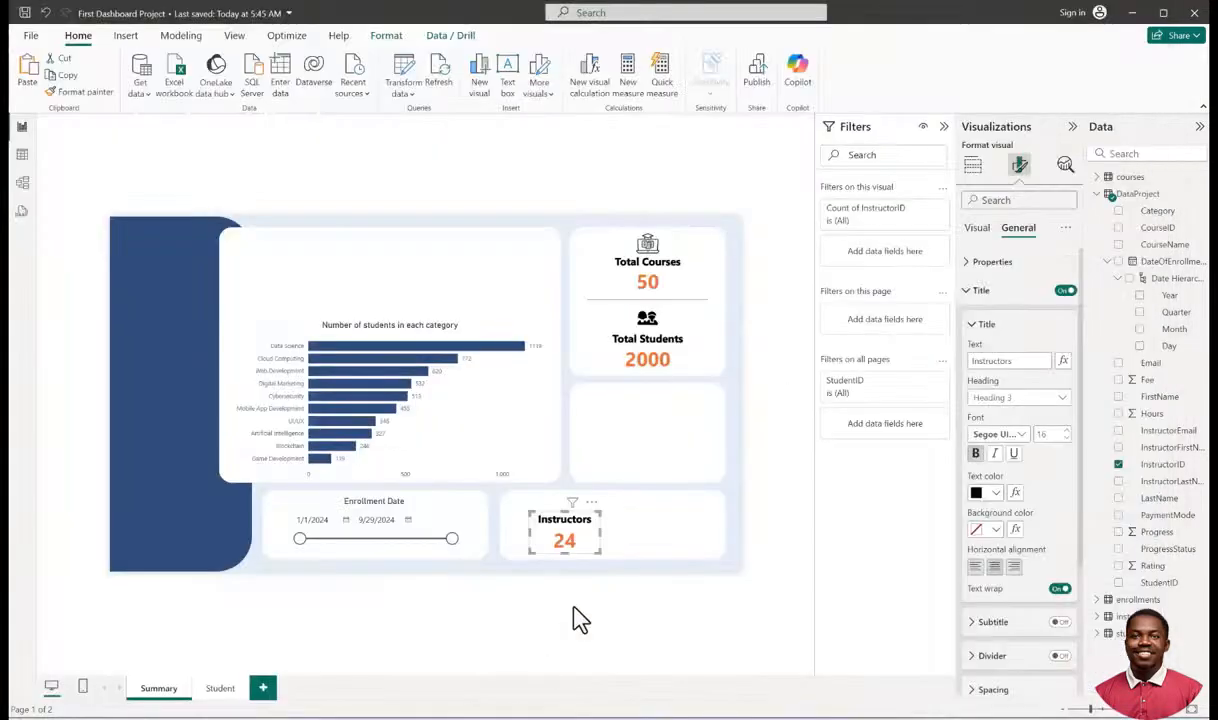
{"action": "left_click", "coordinate": [125, 35]}
{"action": "left_click", "coordinate": [529, 72]}
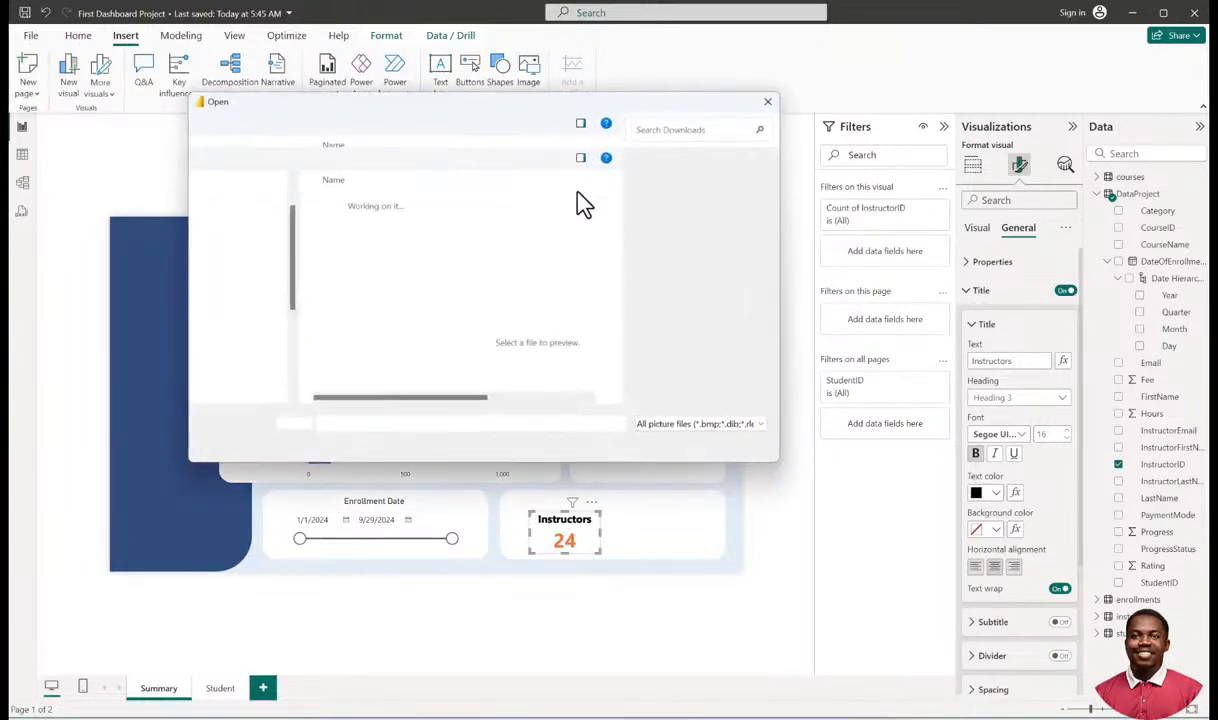
{"action": "left_click", "coordinate": [372, 221]}
{"action": "left_click", "coordinate": [662, 445]}
{"action": "left_click_drag", "start_coordinate": [303, 415], "coordinate": [522, 539]}
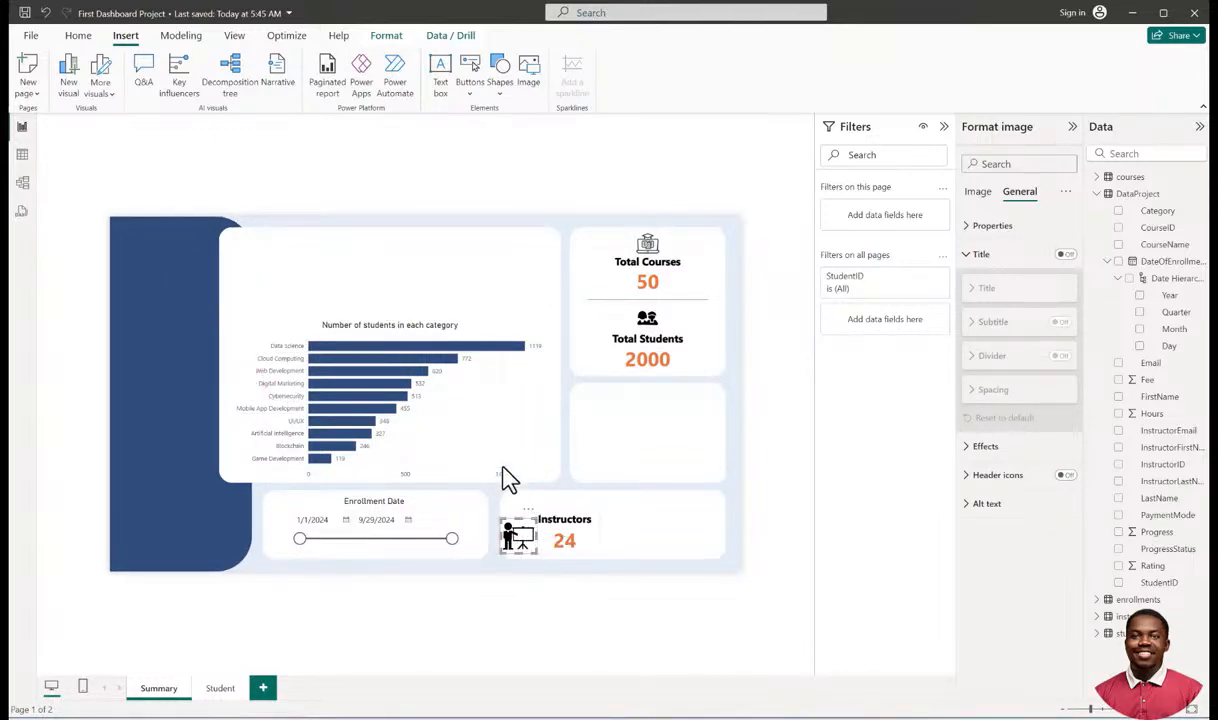
Shrink the instructor icon slightly and adjust its position beside the Instructors card.
{"action": "left_click", "coordinate": [332, 612]}
{"action": "scroll", "coordinate": [474, 564], "scroll_direction": "up", "scroll_amount": 3}
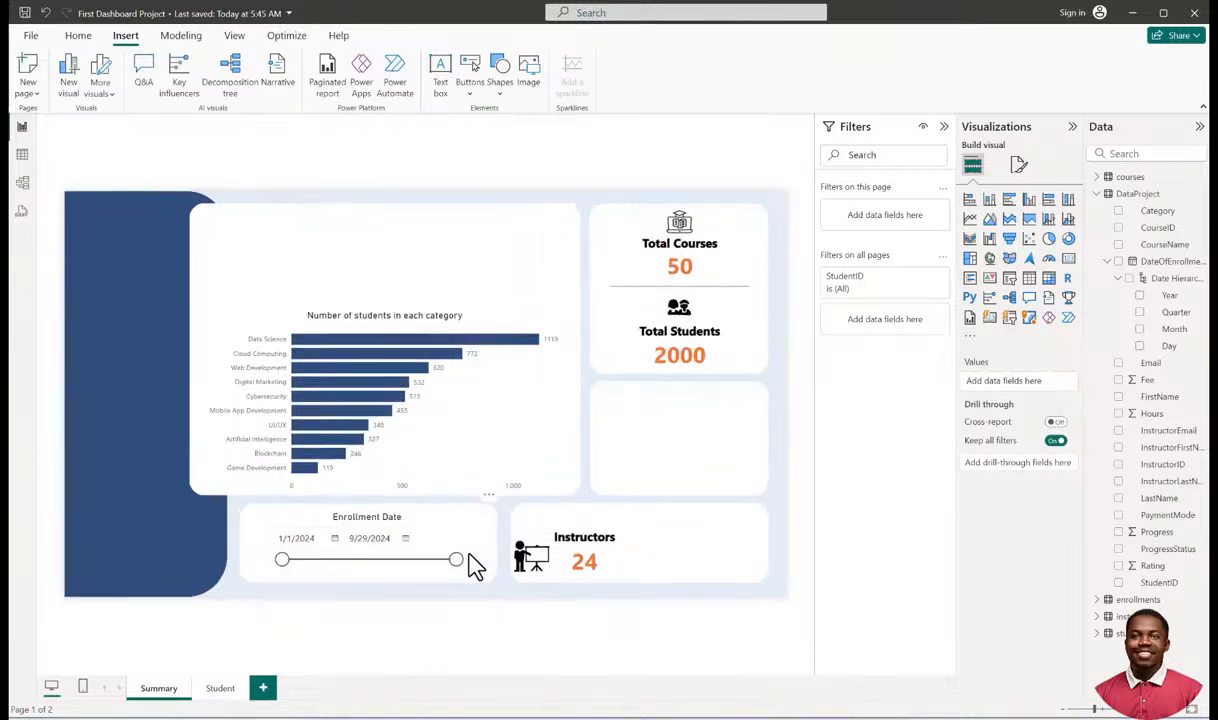
{"action": "scroll", "coordinate": [474, 566], "scroll_direction": "down", "scroll_amount": 3}
{"action": "left_click", "coordinate": [535, 560]}
{"action": "left_click_drag", "start_coordinate": [552, 576], "coordinate": [538, 560]}
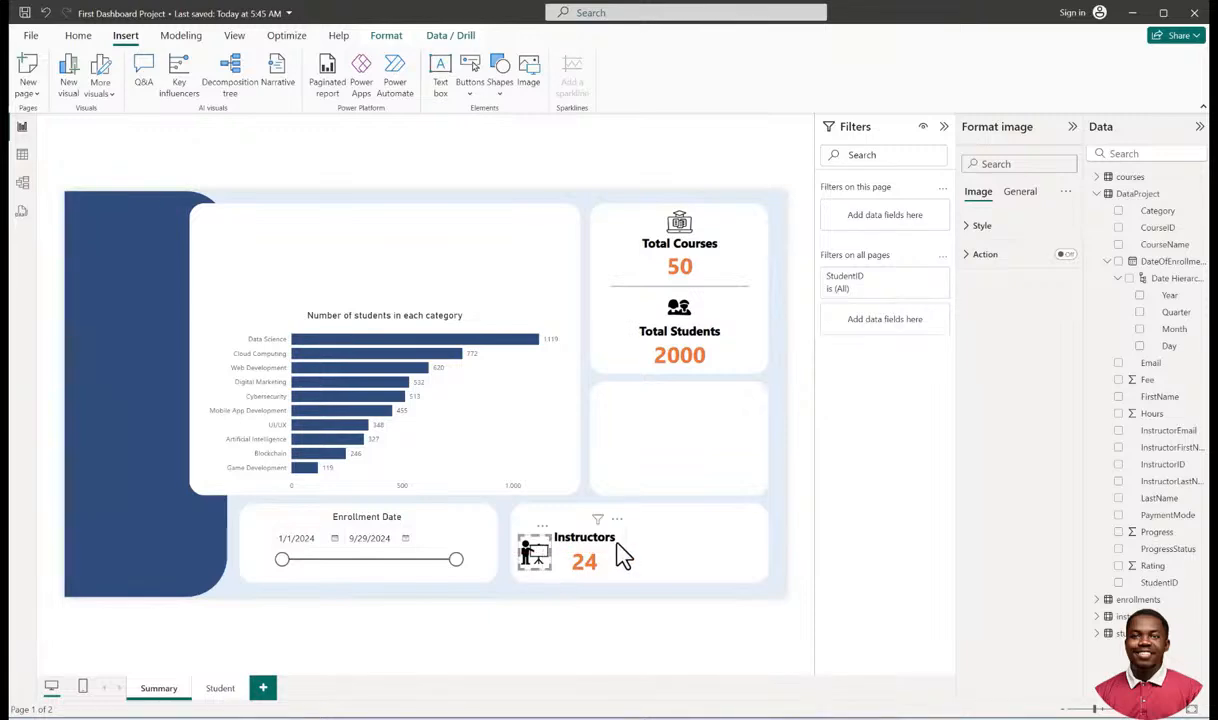
Check the cards' cross-filtering by selecting the Data Science, Cloud Computing and Game Development bars in turn, and clear the selection.
{"action": "left_click", "coordinate": [612, 572]}
{"action": "left_click", "coordinate": [358, 627]}
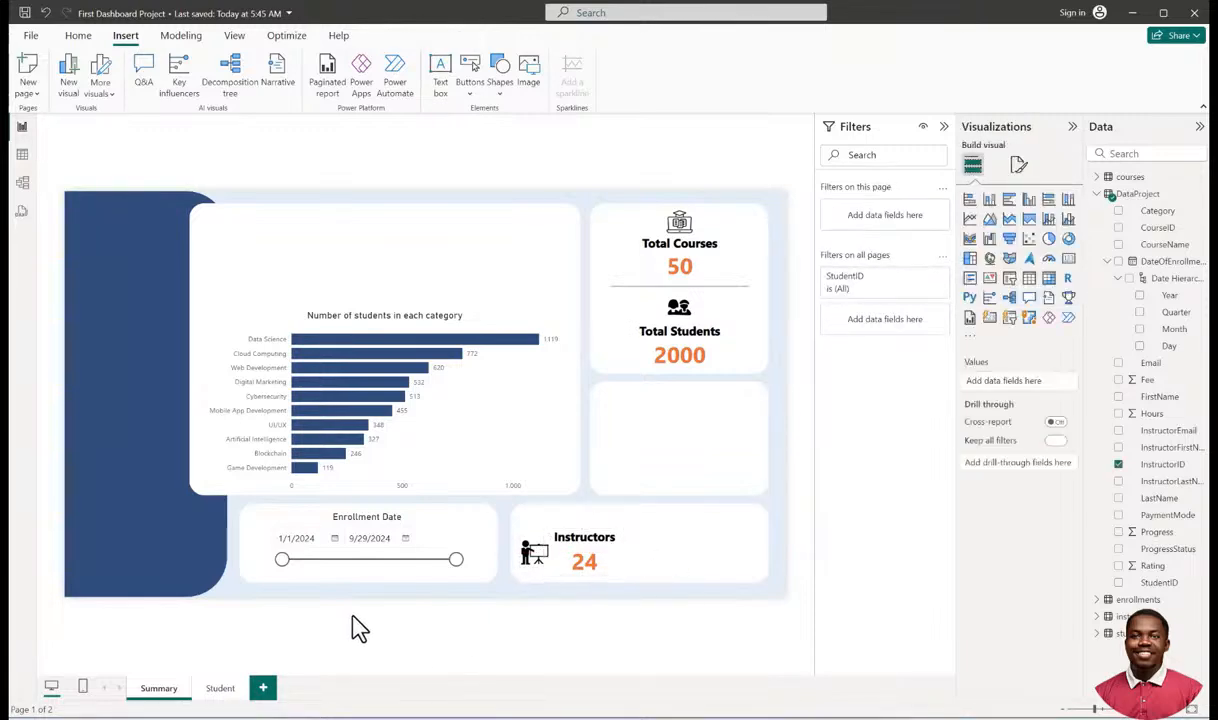
{"action": "left_click", "coordinate": [364, 340]}
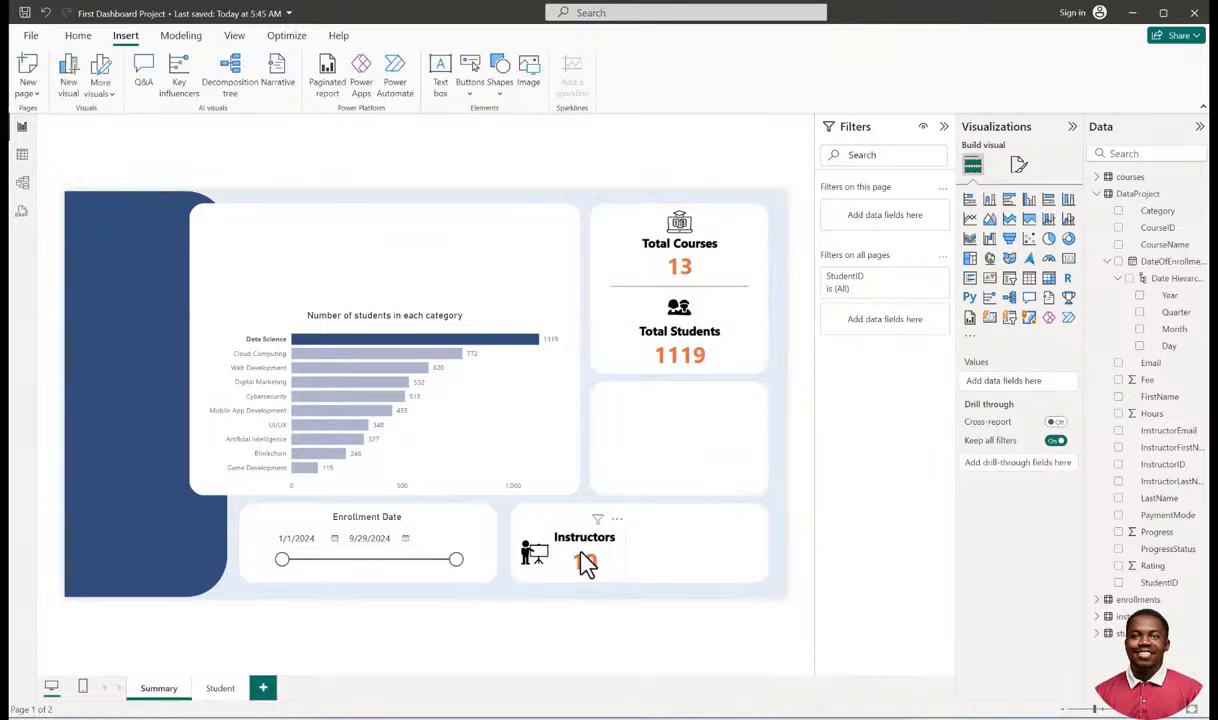
{"action": "left_click", "coordinate": [384, 353]}
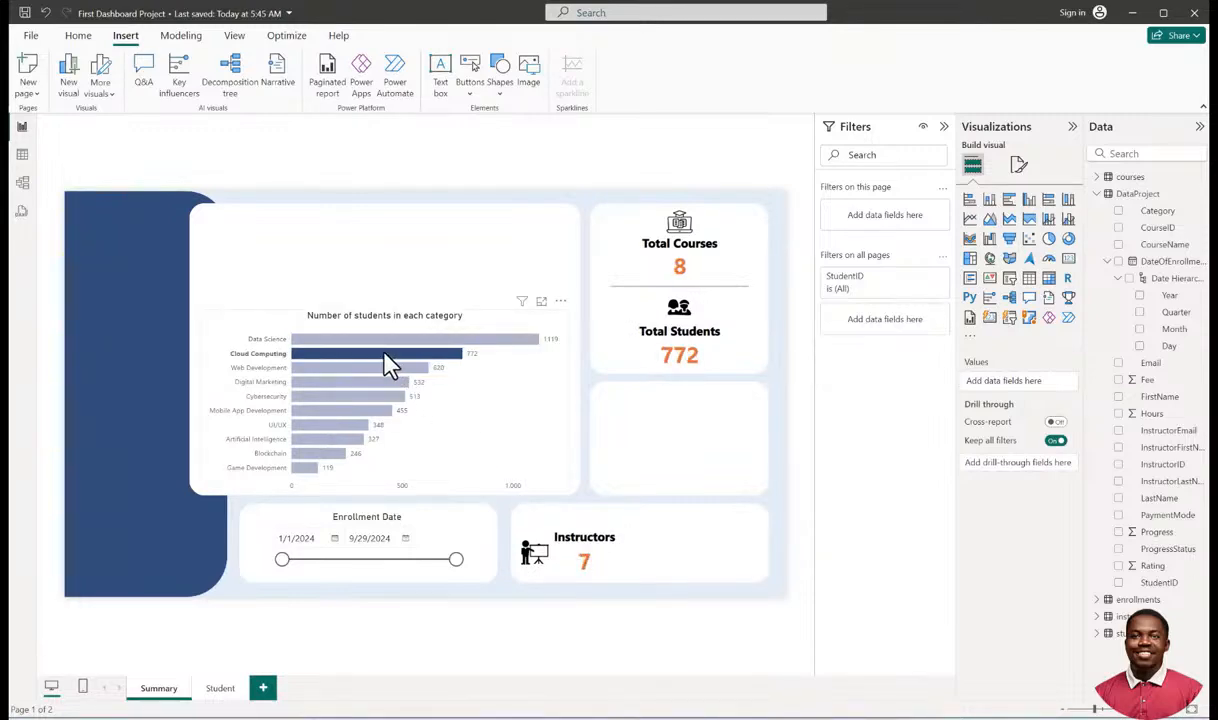
{"action": "left_click", "coordinate": [306, 468]}
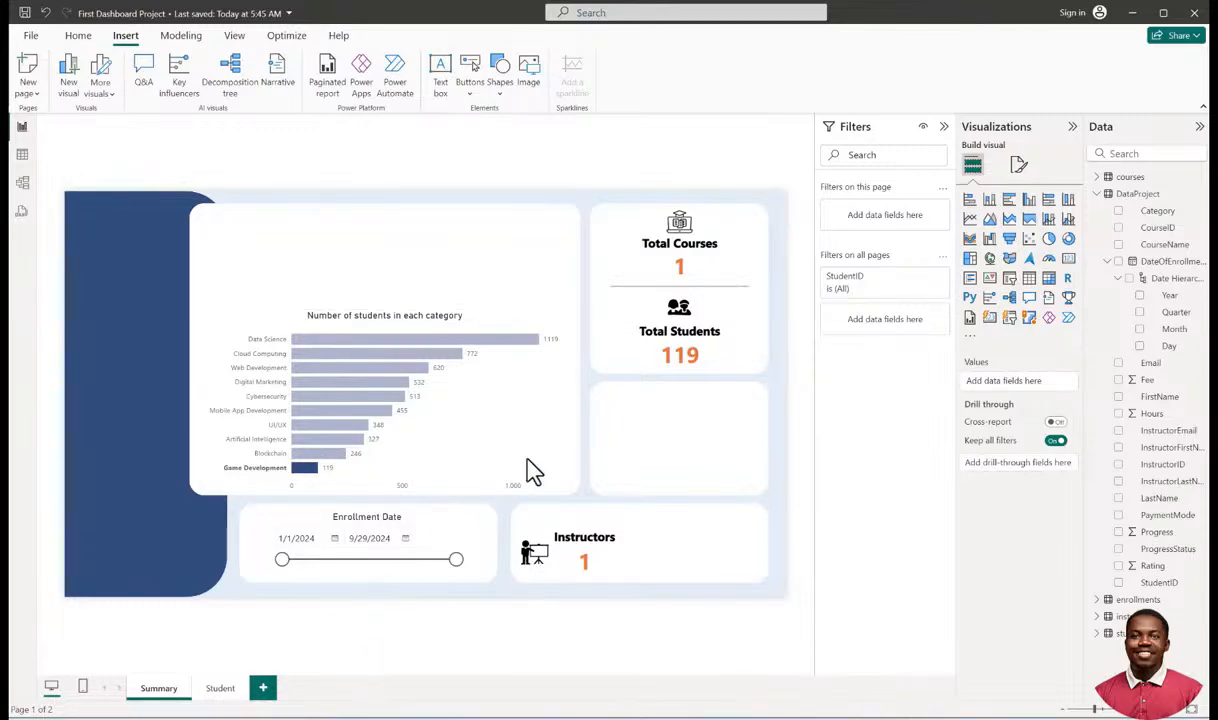
{"action": "left_click", "coordinate": [305, 474]}
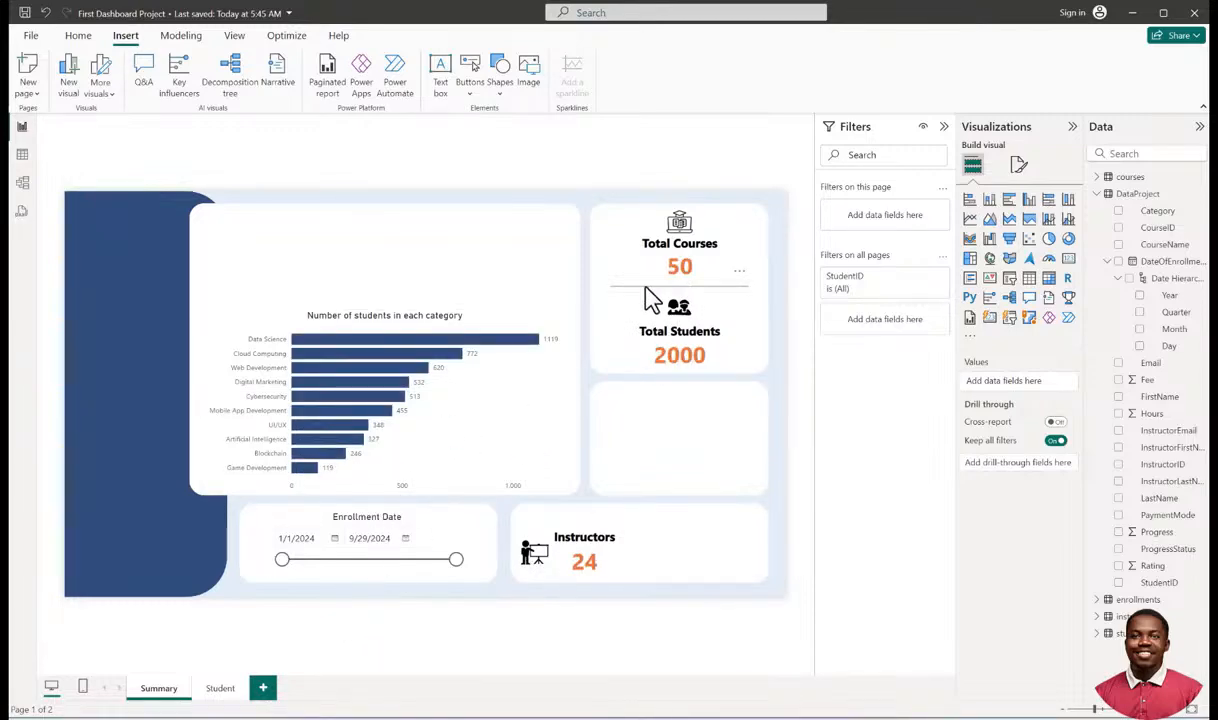
Duplicate the divider line below Total Courses, rotate the copy 90° and place it vertically beside the Instructors card.
{"action": "left_click", "coordinate": [650, 287]}
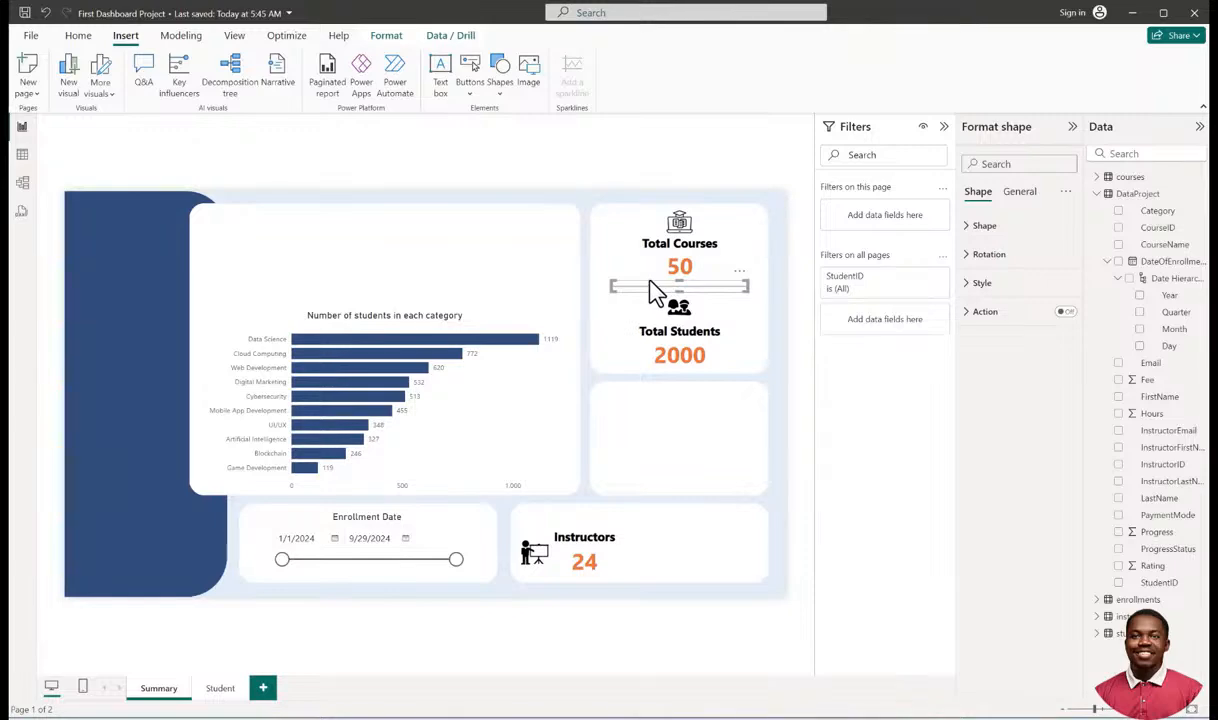
{"action": "left_click_drag", "start_coordinate": [647, 283], "coordinate": [660, 575]}
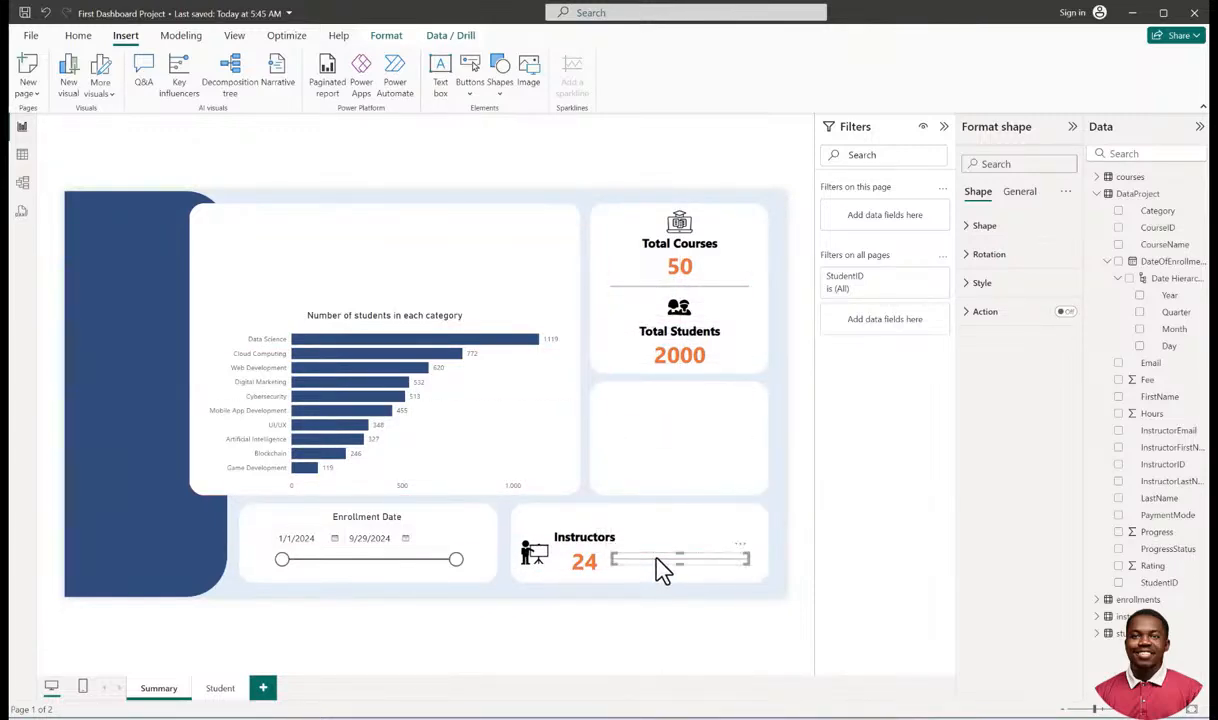
{"action": "left_click", "coordinate": [986, 254]}
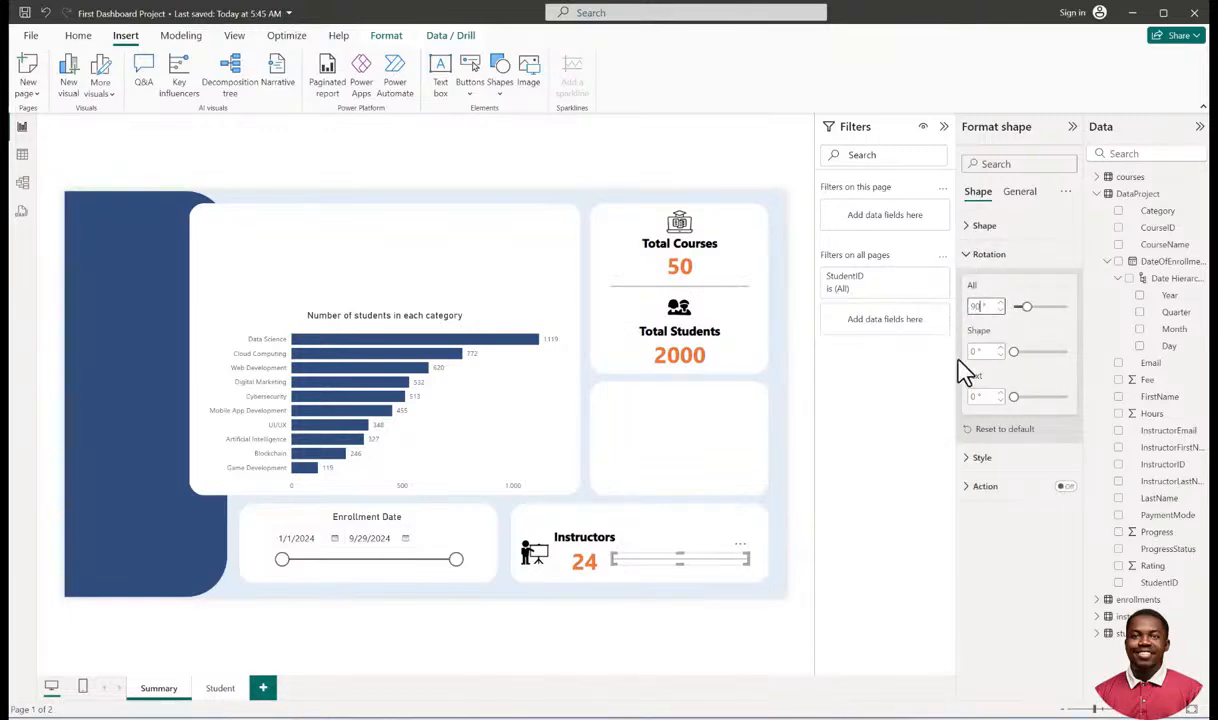
{"action": "left_click_drag", "start_coordinate": [682, 563], "coordinate": [638, 578]}
{"action": "left_click", "coordinate": [797, 518]}
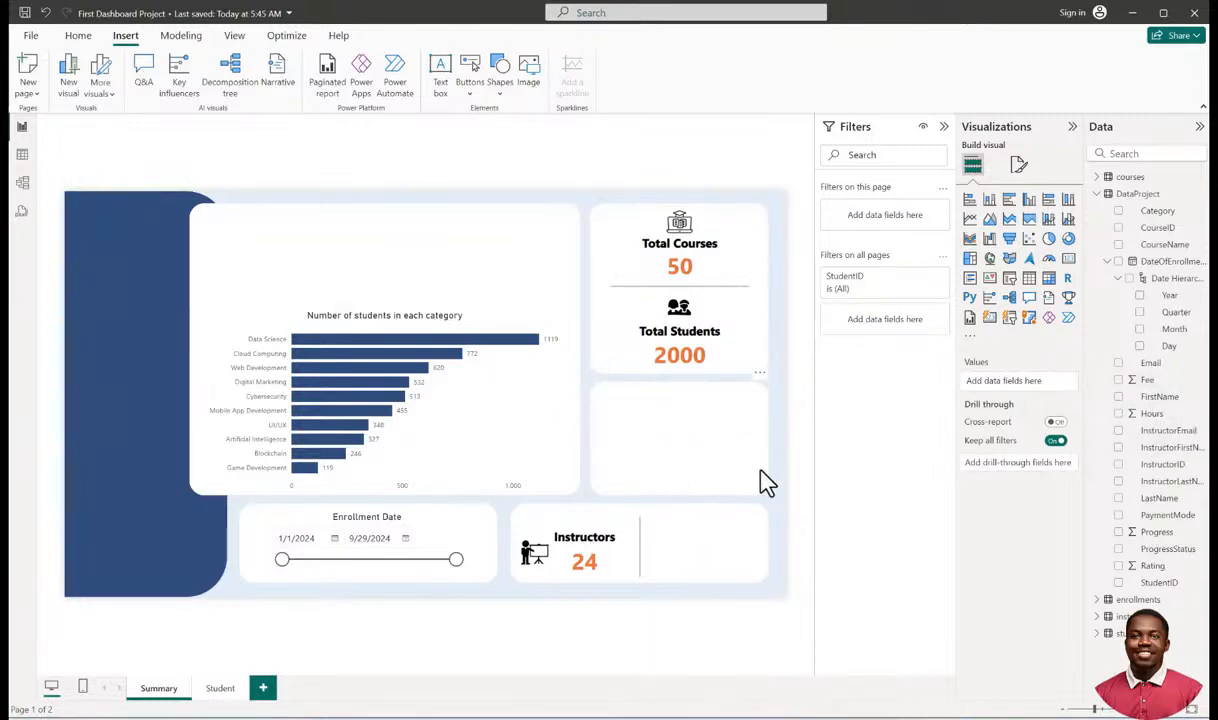
Add a card visual showing the Sum of Fee from DataProject and move it over the empty panel below Total Students.
{"action": "left_click", "coordinate": [1067, 263]}
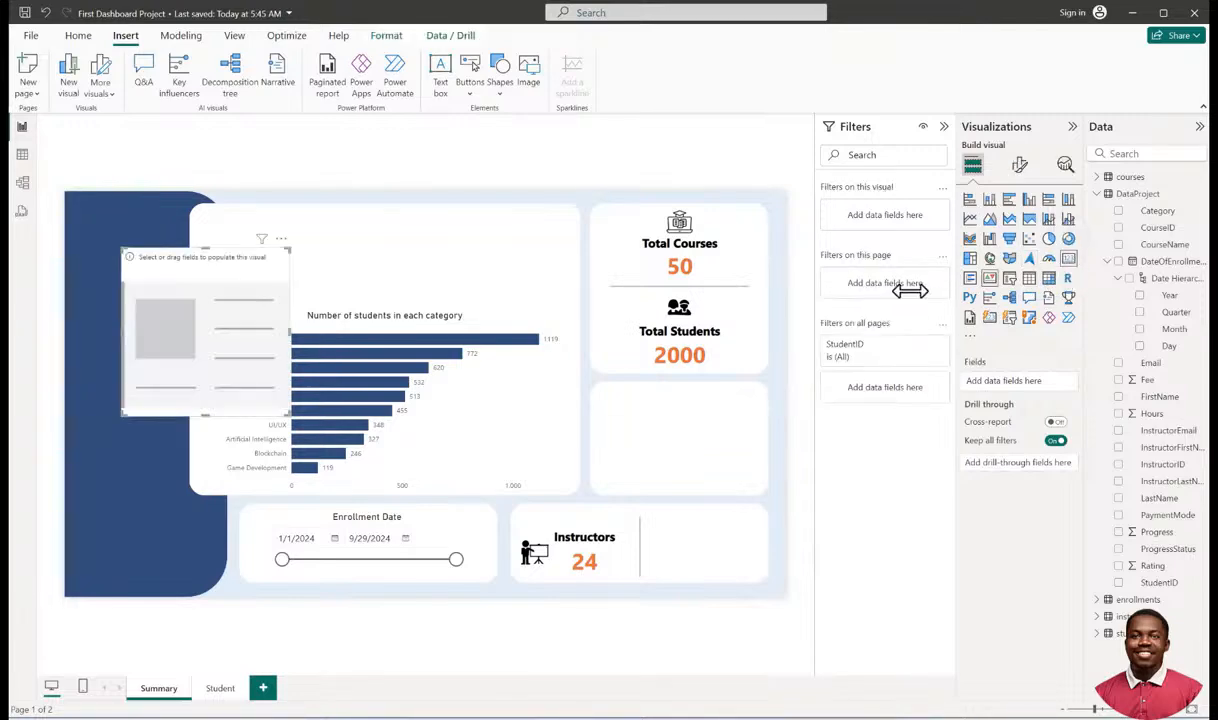
{"action": "left_click", "coordinate": [1116, 382]}
{"action": "left_click_drag", "start_coordinate": [273, 287], "coordinate": [670, 344]}
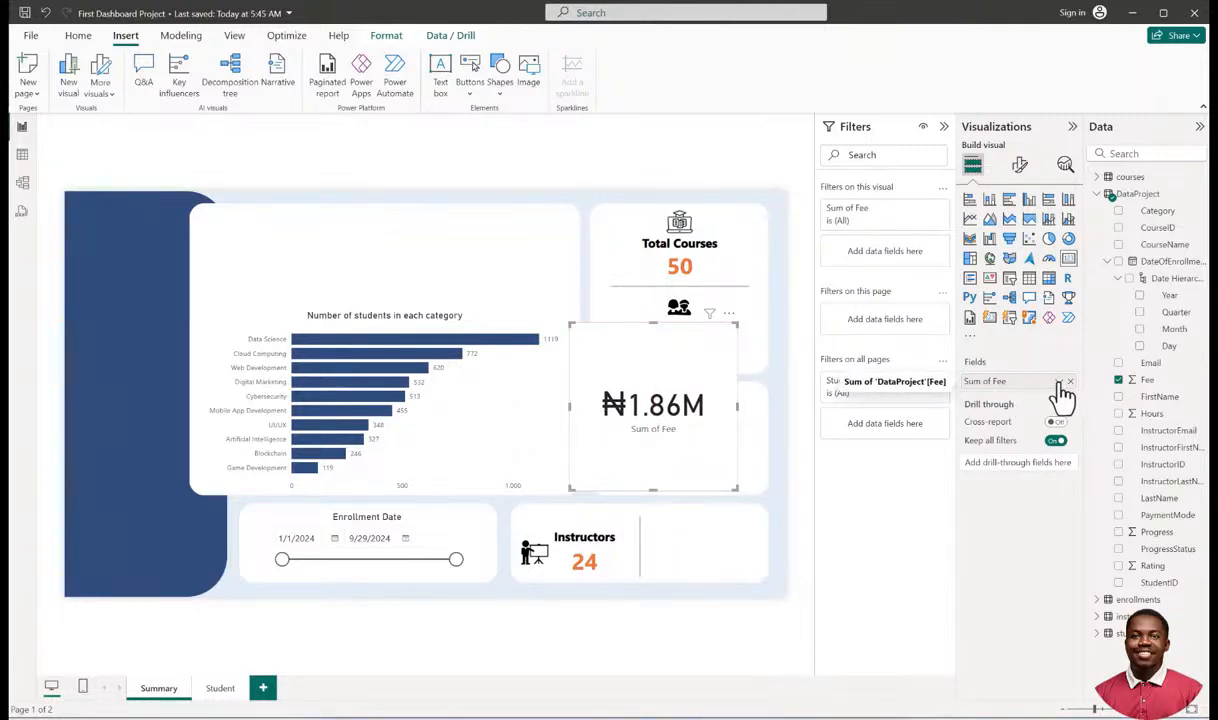
{"action": "left_click", "coordinate": [923, 212]}
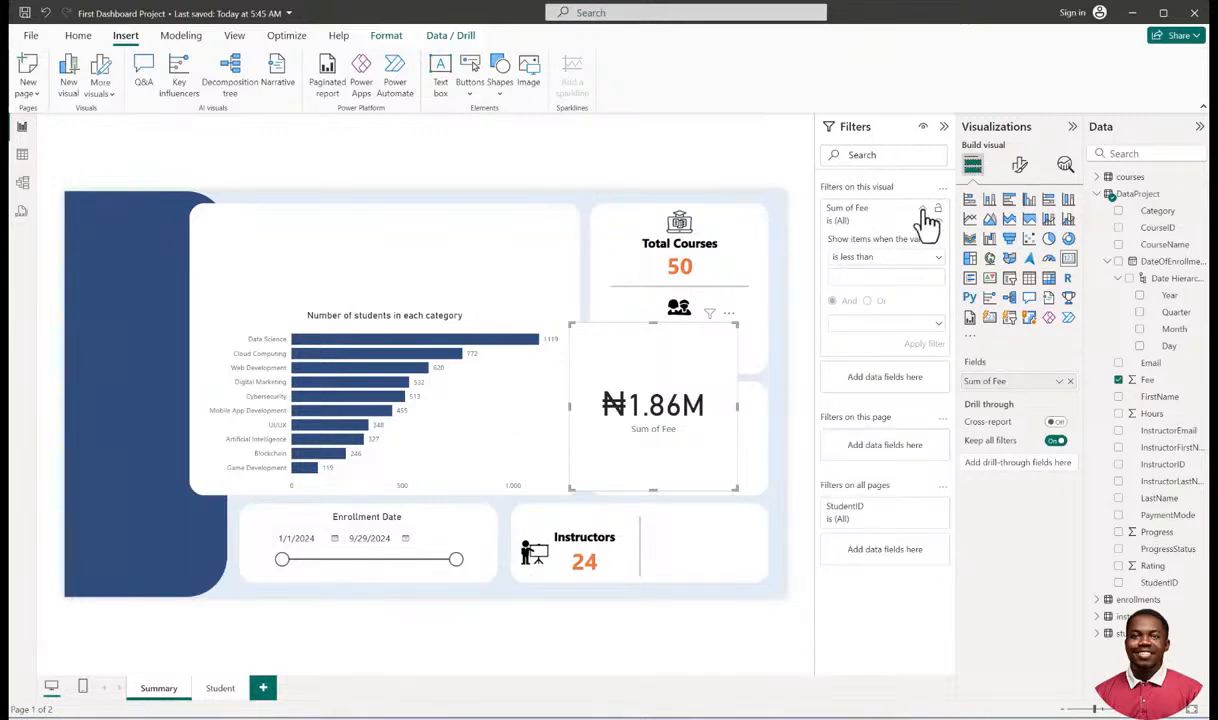
{"action": "left_click", "coordinate": [925, 214]}
{"action": "left_click", "coordinate": [1059, 381]}
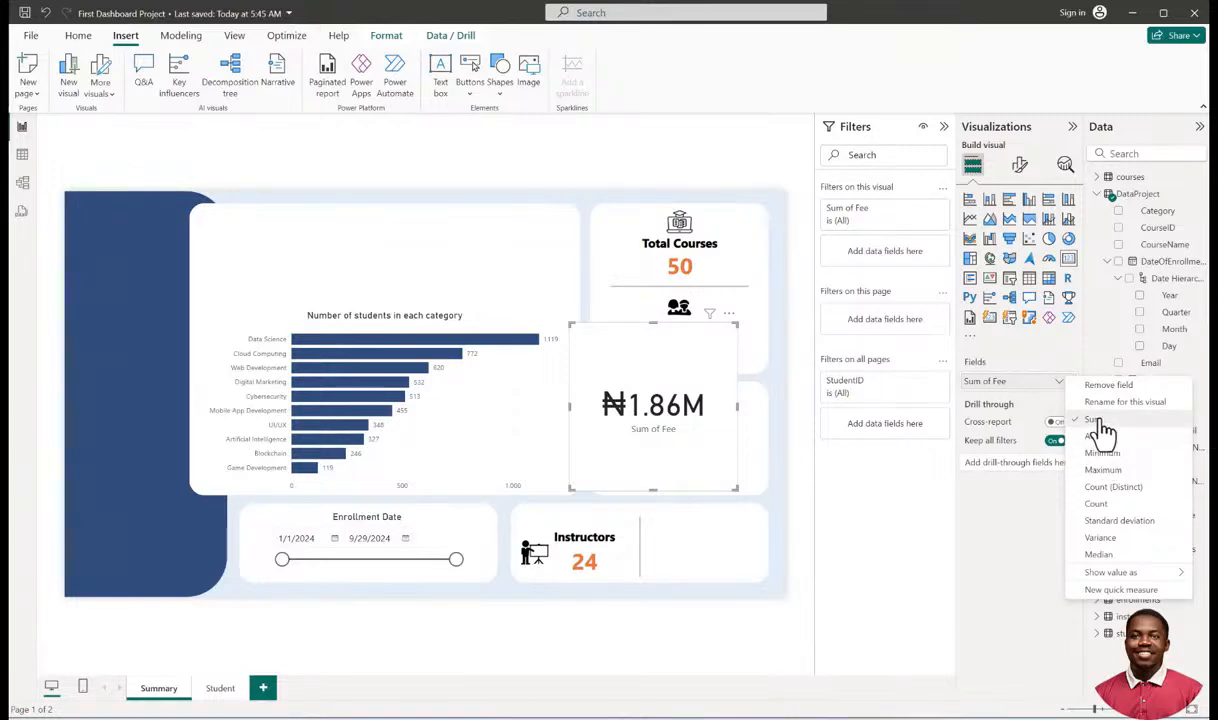
{"action": "left_click", "coordinate": [1097, 421]}
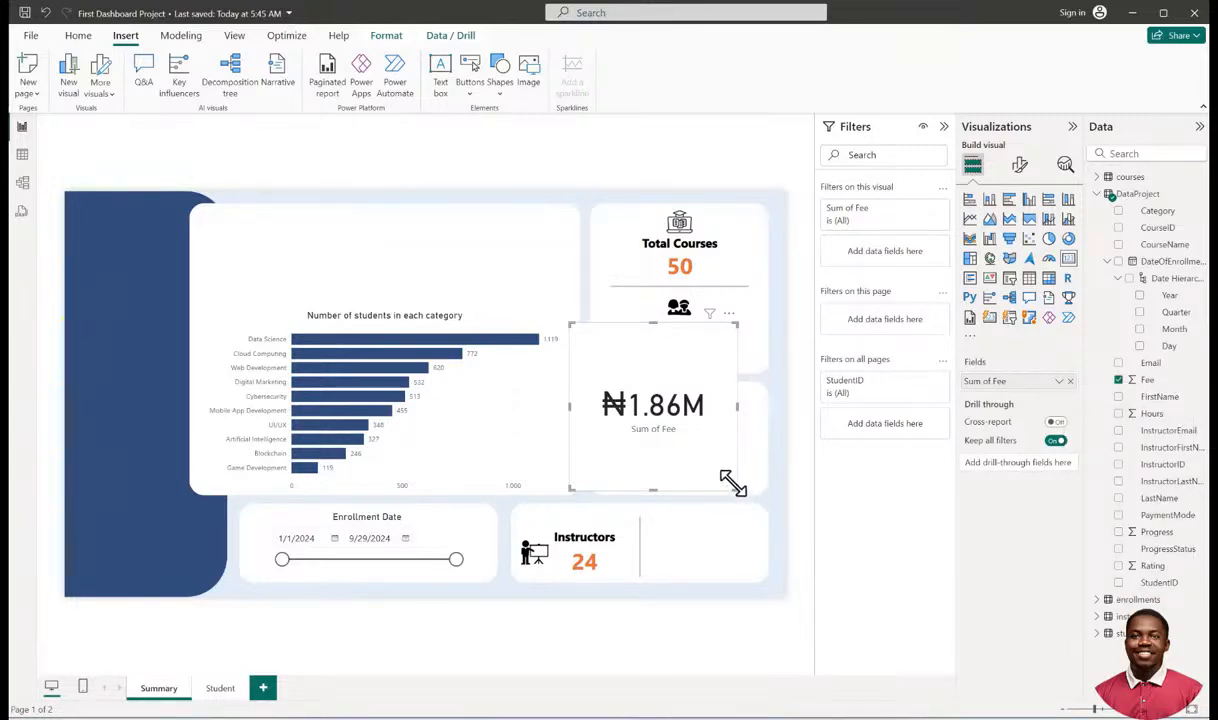
{"action": "left_click_drag", "start_coordinate": [640, 372], "coordinate": [660, 392]}
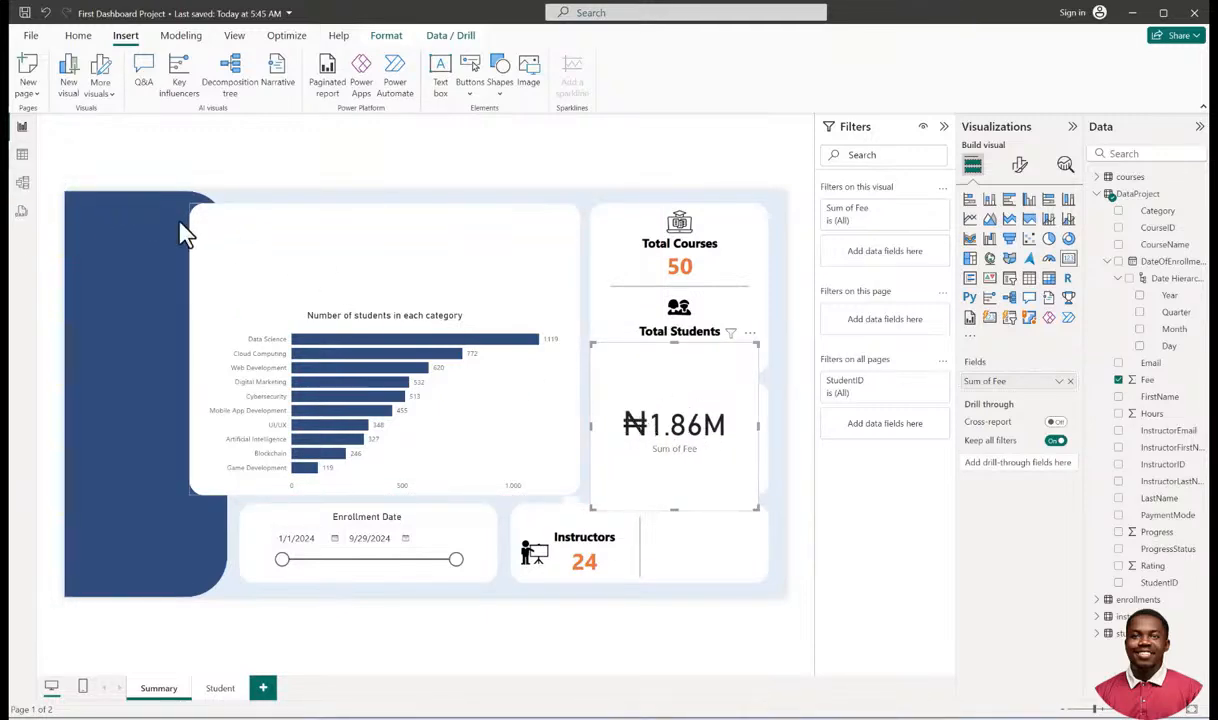
Format the DataProject table's Fee column as $ English (United States) currency in the table view and return to the report.
{"action": "left_click", "coordinate": [23, 160]}
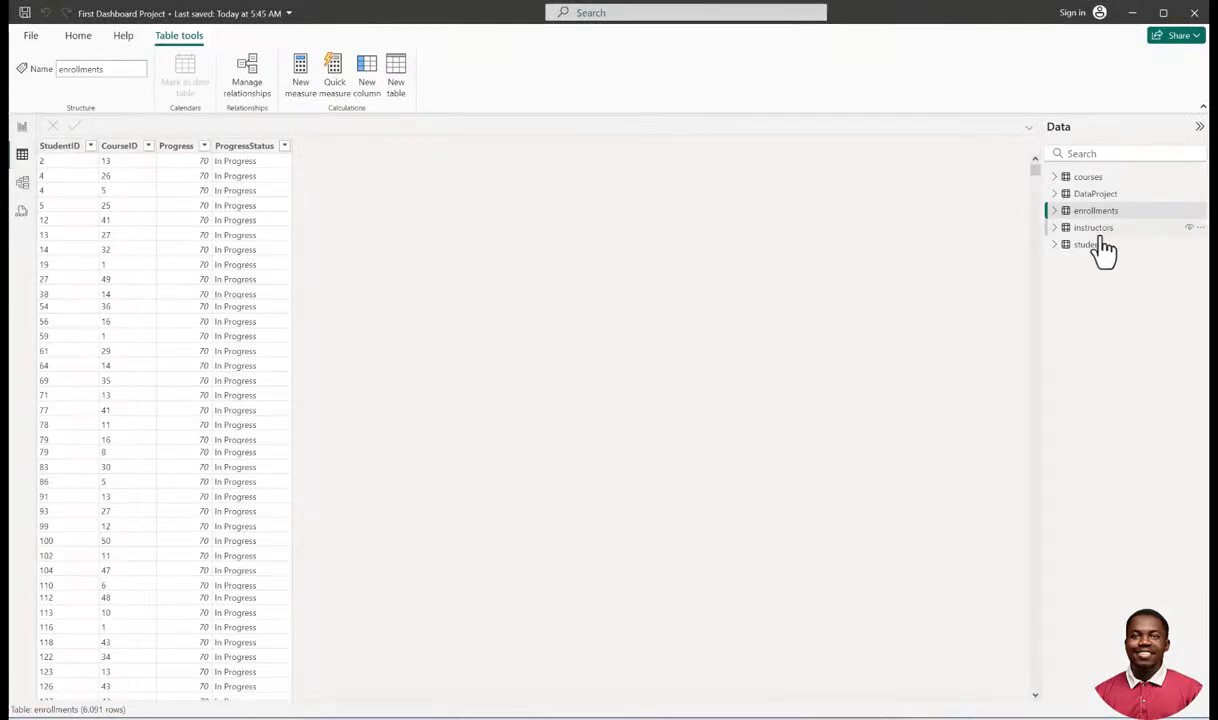
{"action": "left_click", "coordinate": [1090, 194]}
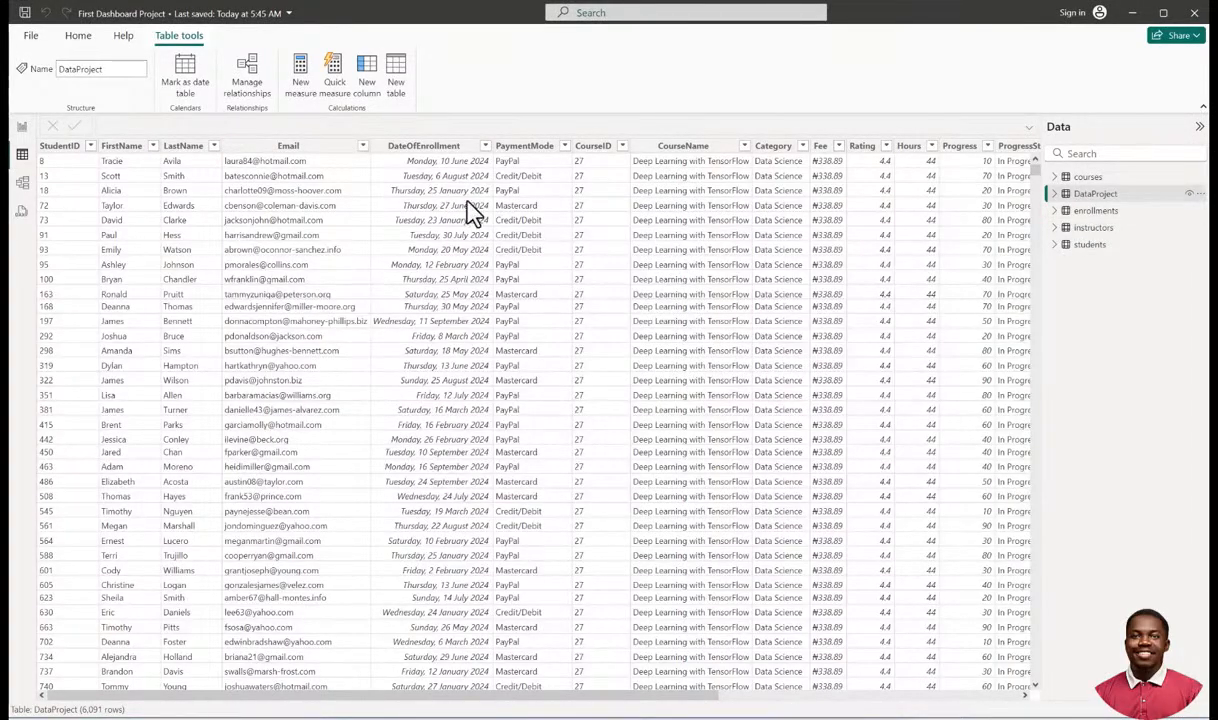
{"action": "left_click", "coordinate": [821, 148]}
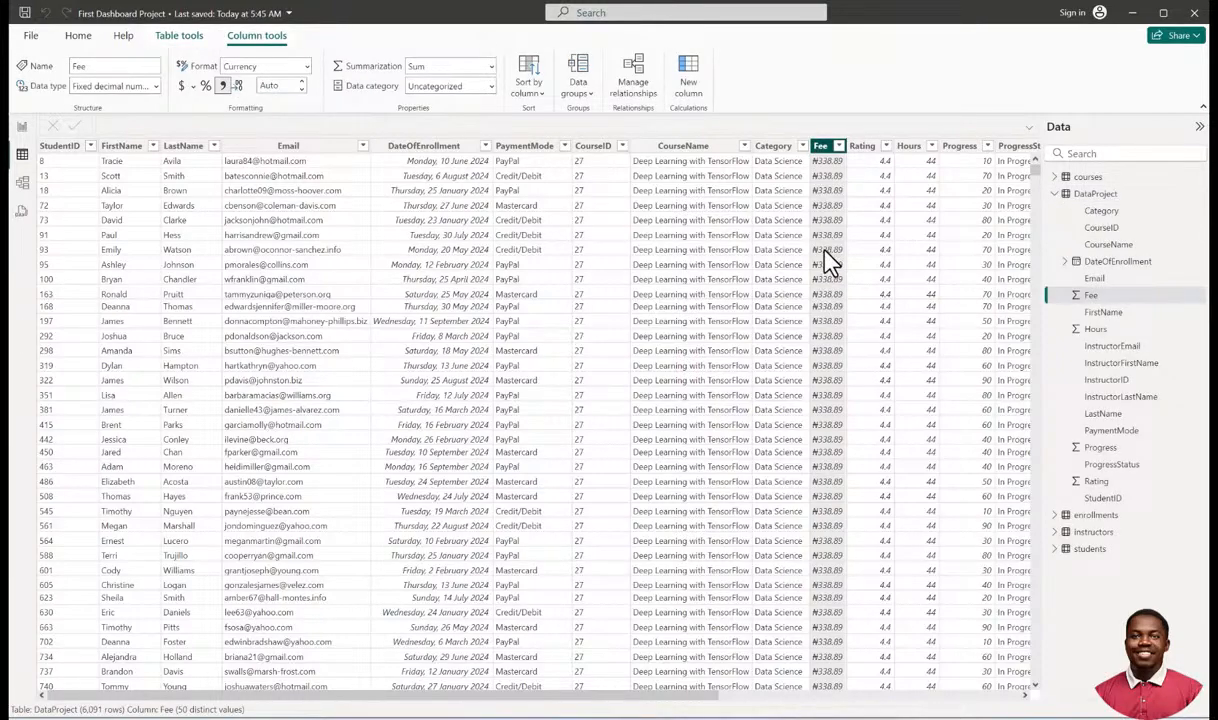
{"action": "left_click", "coordinate": [193, 87]}
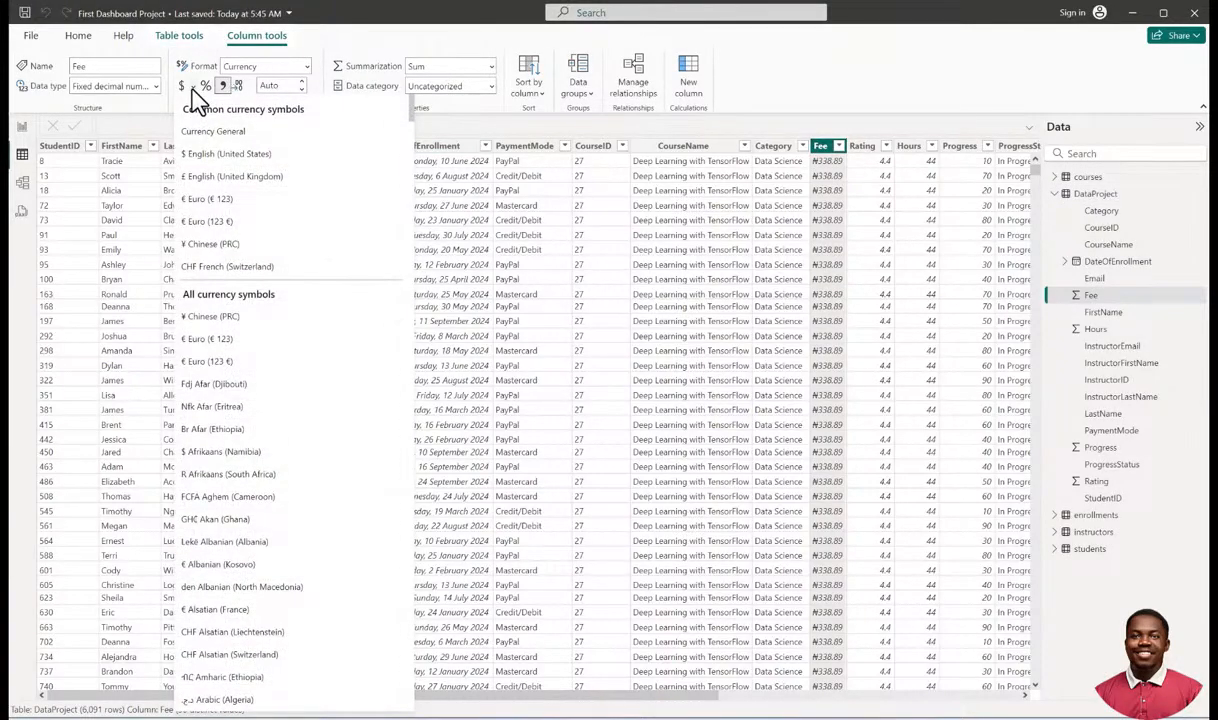
{"action": "left_click", "coordinate": [205, 154]}
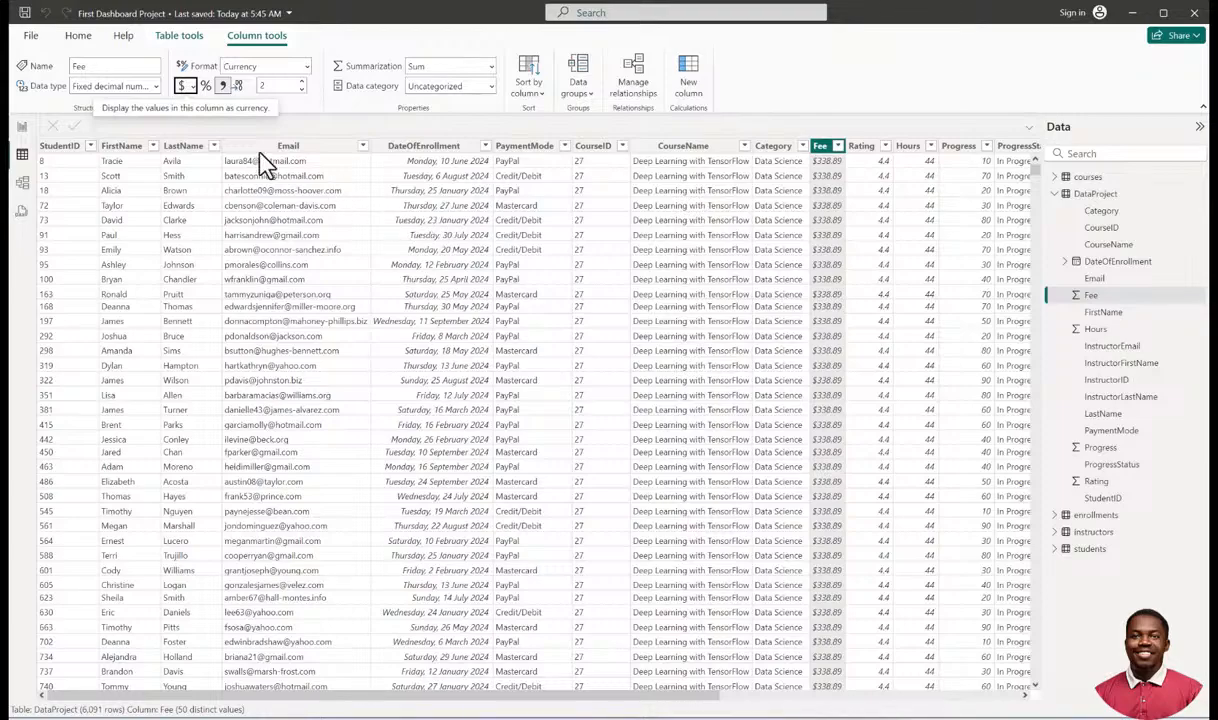
{"action": "left_click", "coordinate": [22, 128]}
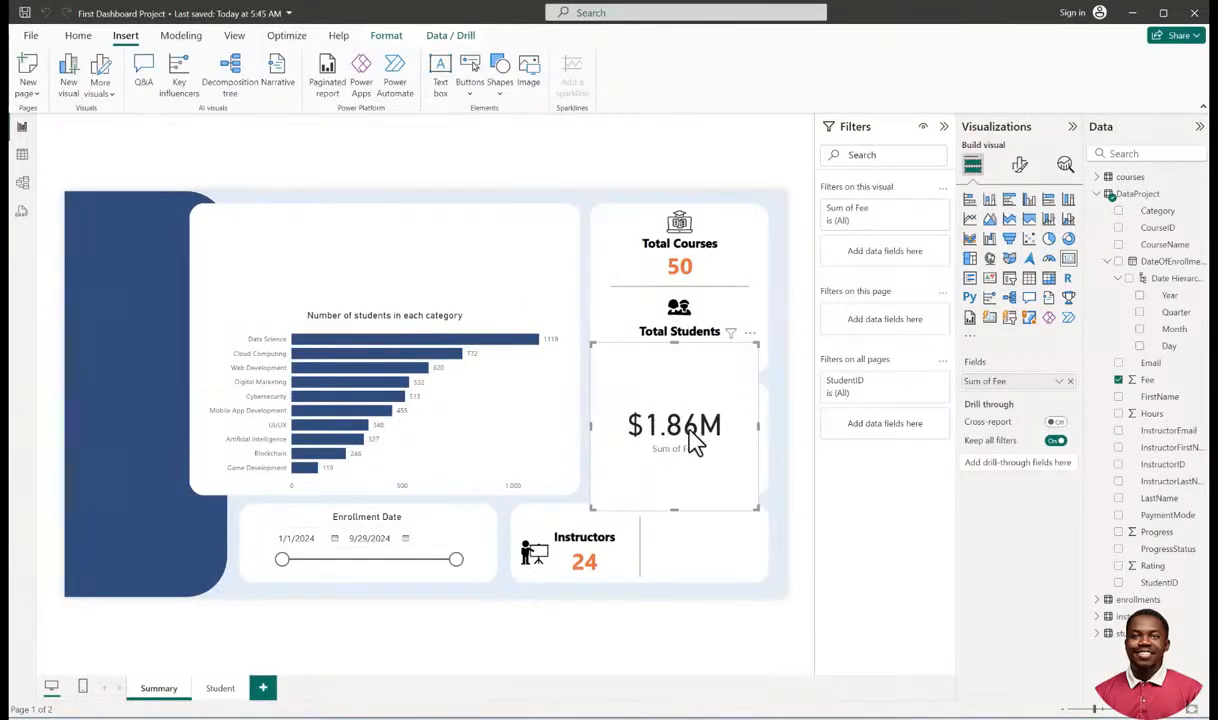
Move the fee card below Total Students and apply the Total Students card's formatting to it with the Format painter.
{"action": "left_click_drag", "start_coordinate": [660, 390], "coordinate": [660, 402]}
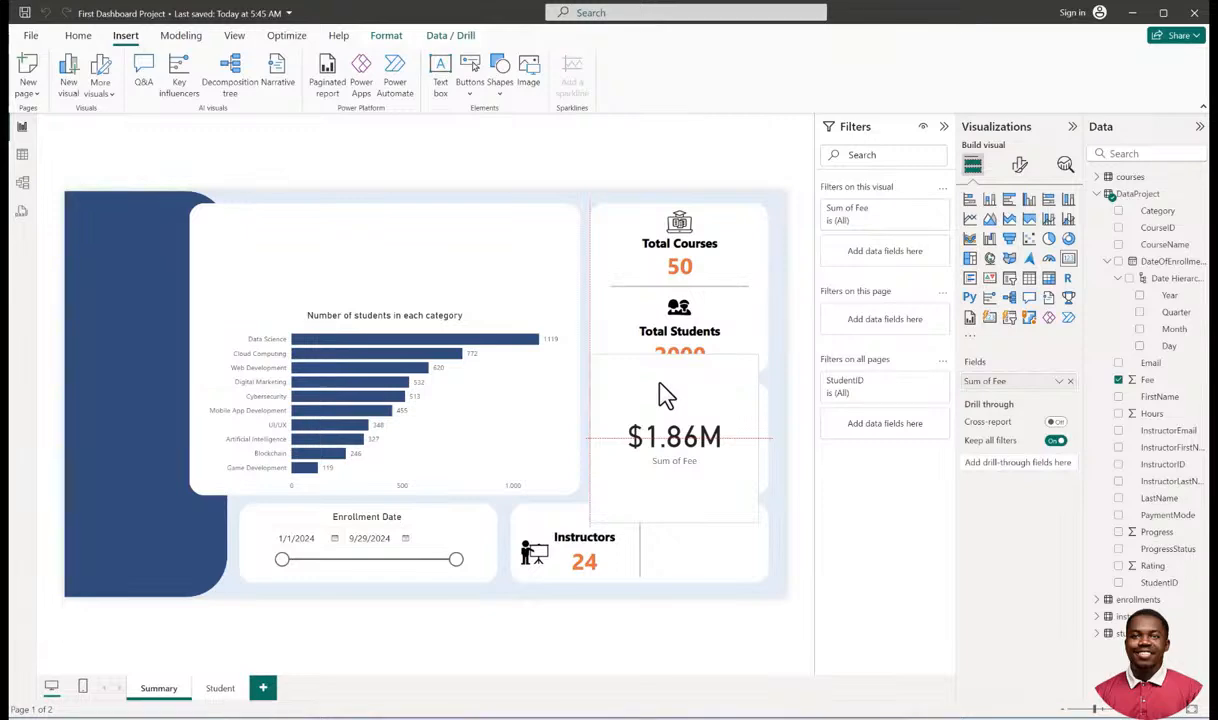
{"action": "left_click_drag", "start_coordinate": [661, 402], "coordinate": [661, 430]}
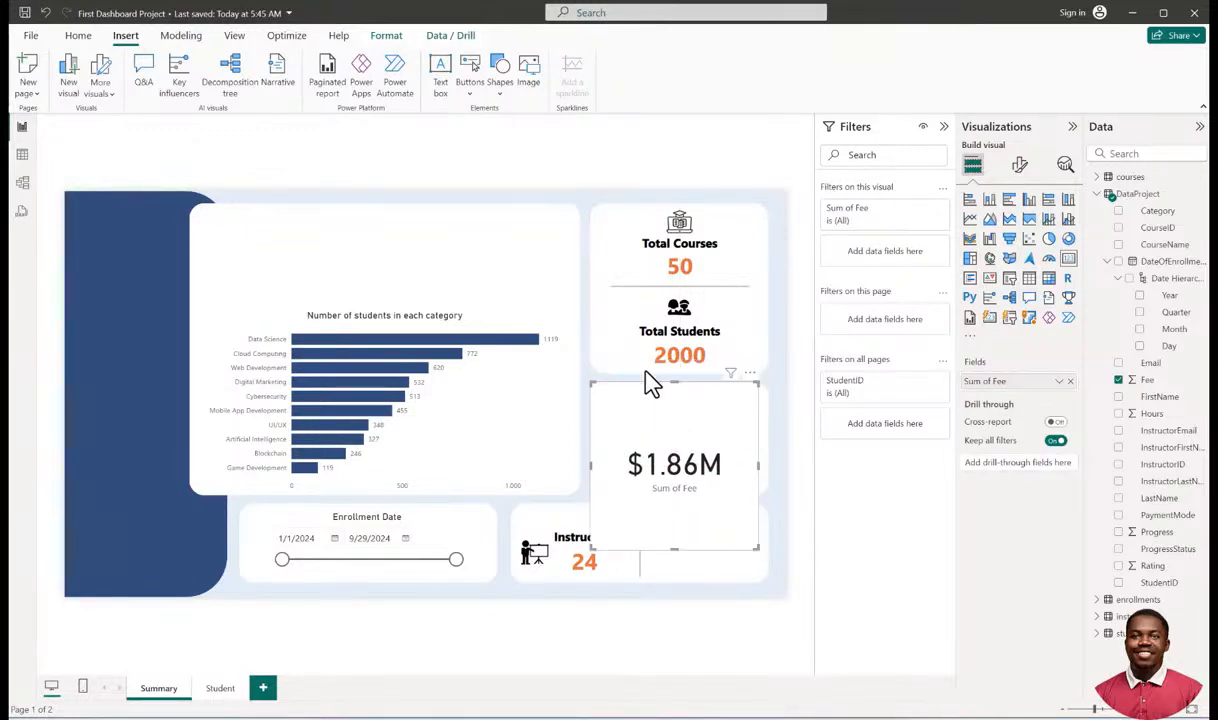
{"action": "left_click", "coordinate": [658, 361]}
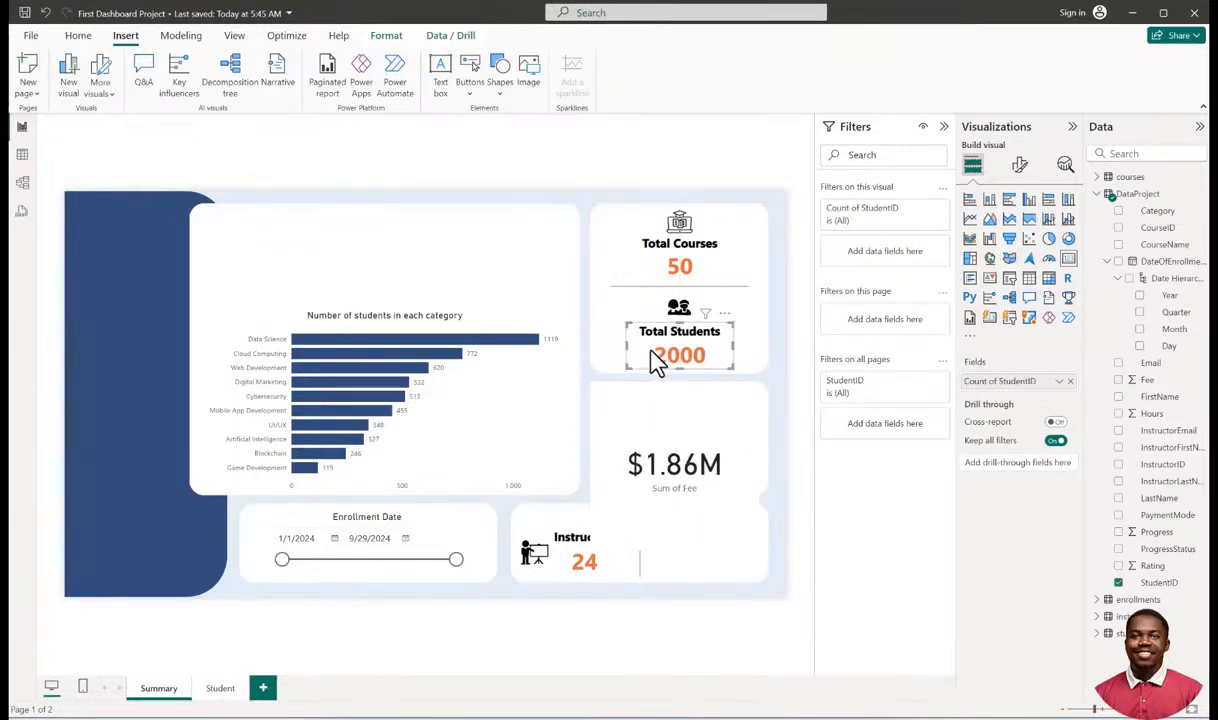
{"action": "left_click", "coordinate": [77, 38]}
{"action": "left_click", "coordinate": [72, 92]}
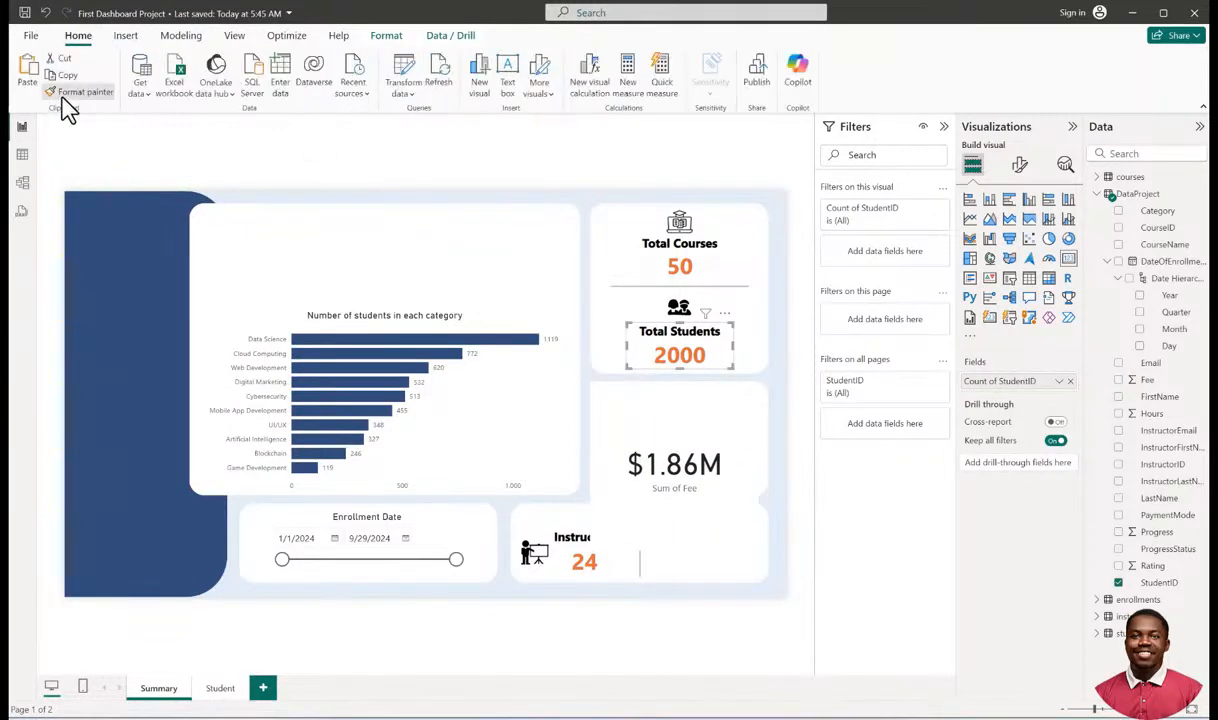
{"action": "left_click", "coordinate": [650, 432]}
Shrink the fee card to fit inside the empty panel below Total Students and adjust its position there.
{"action": "left_click_drag", "start_coordinate": [758, 549], "coordinate": [698, 464]}
{"action": "left_click_drag", "start_coordinate": [643, 395], "coordinate": [674, 435]}
{"action": "left_click_drag", "start_coordinate": [721, 497], "coordinate": [716, 477]}
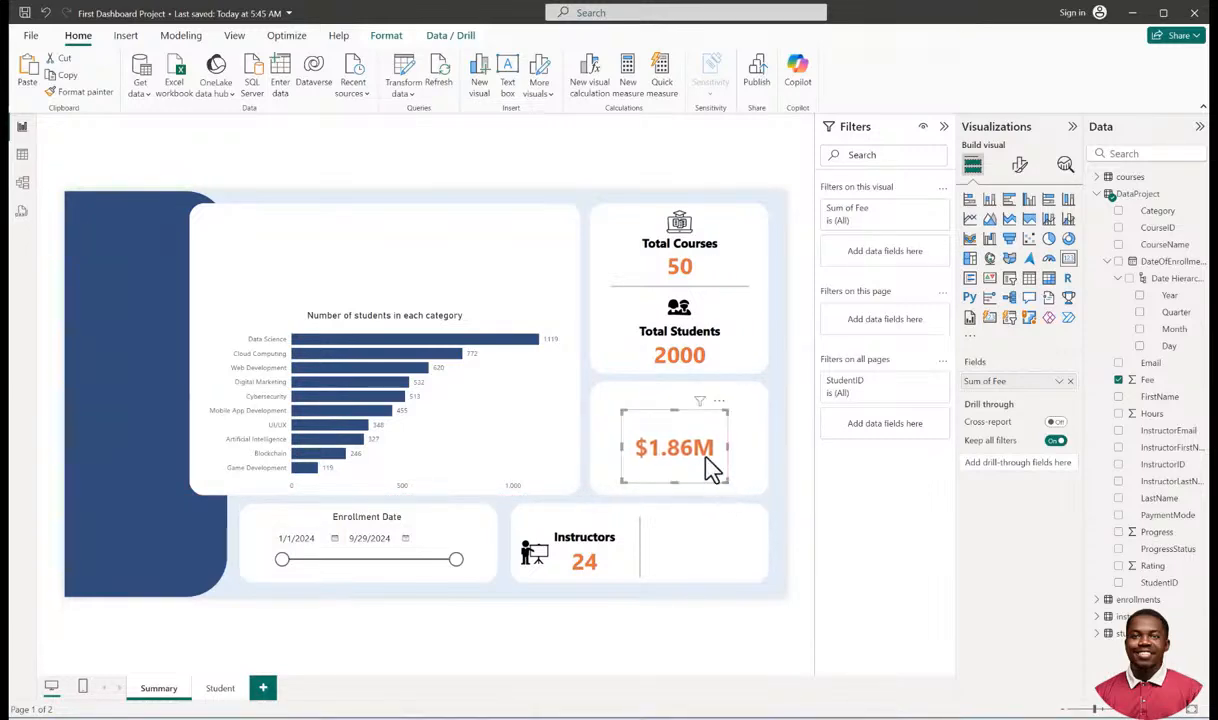
{"action": "left_click_drag", "start_coordinate": [680, 430], "coordinate": [680, 452]}
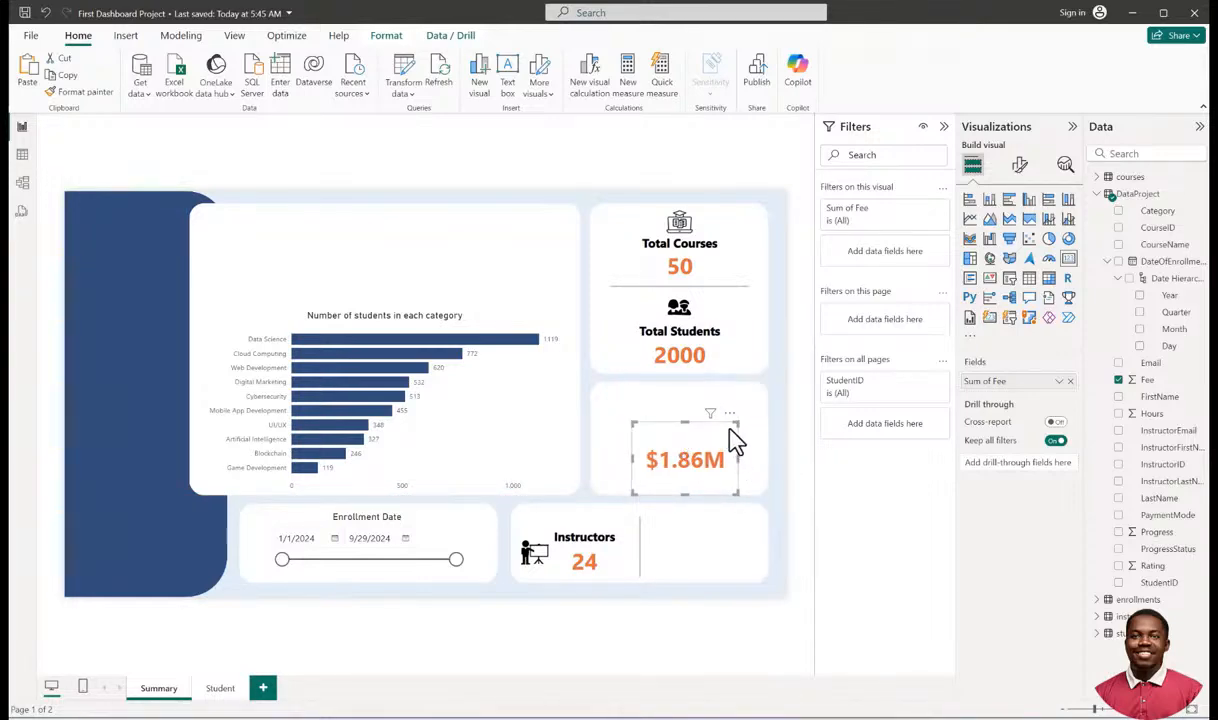
Set the fee card's title text to "Sales".
{"action": "left_click", "coordinate": [1020, 166]}
{"action": "left_click", "coordinate": [1018, 228]}
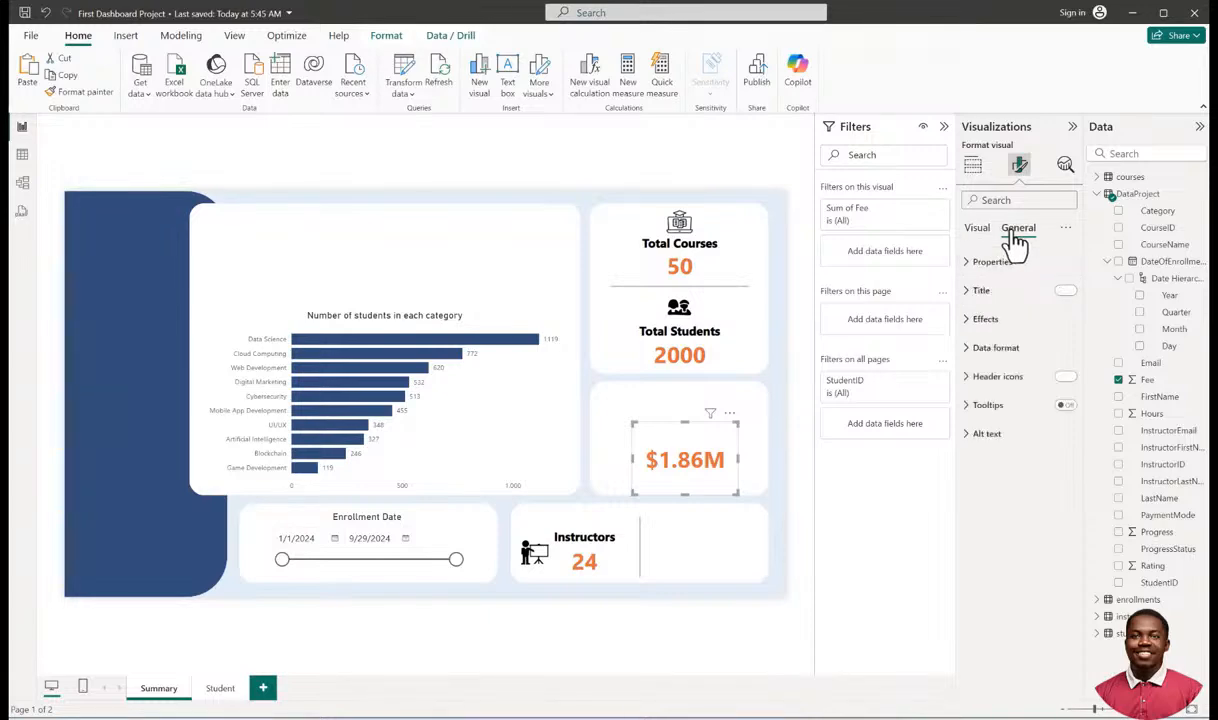
{"action": "left_click", "coordinate": [978, 292]}
{"action": "left_click", "coordinate": [998, 360]}
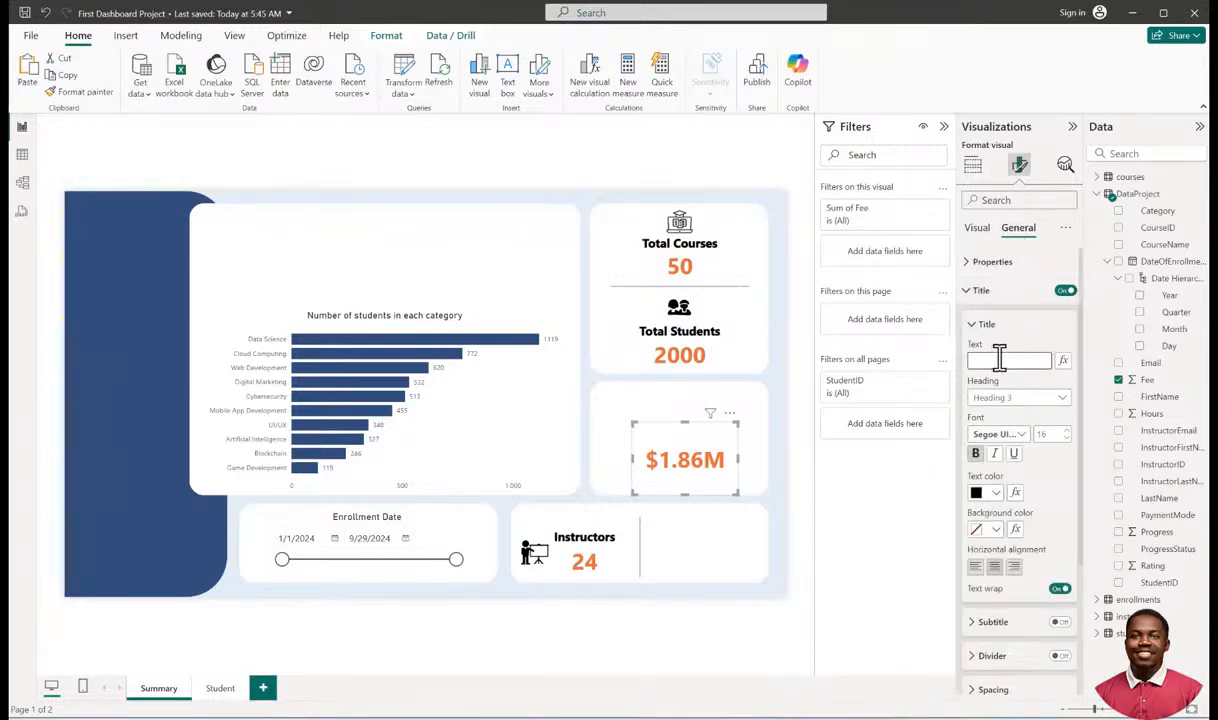
{"action": "type", "text": "Sales"}
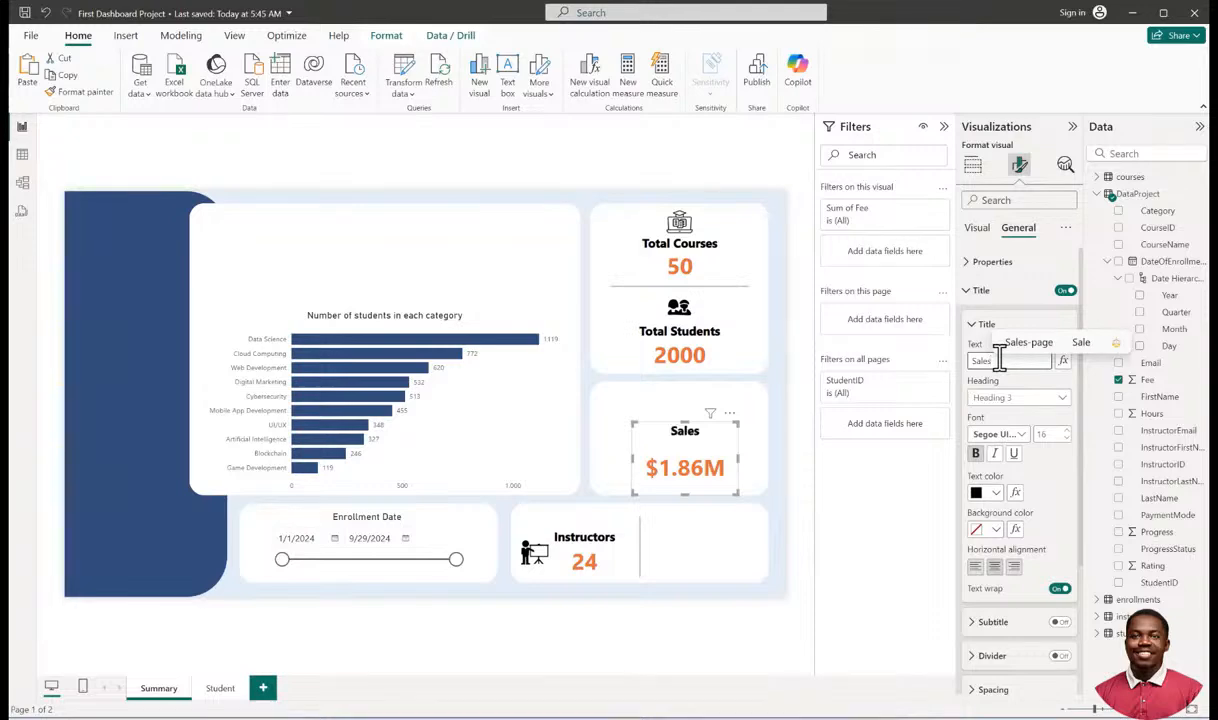
Reduce the Sales card's height and place it in the Instructors panel, on the other side of the vertical divider.
{"action": "left_click", "coordinate": [741, 486]}
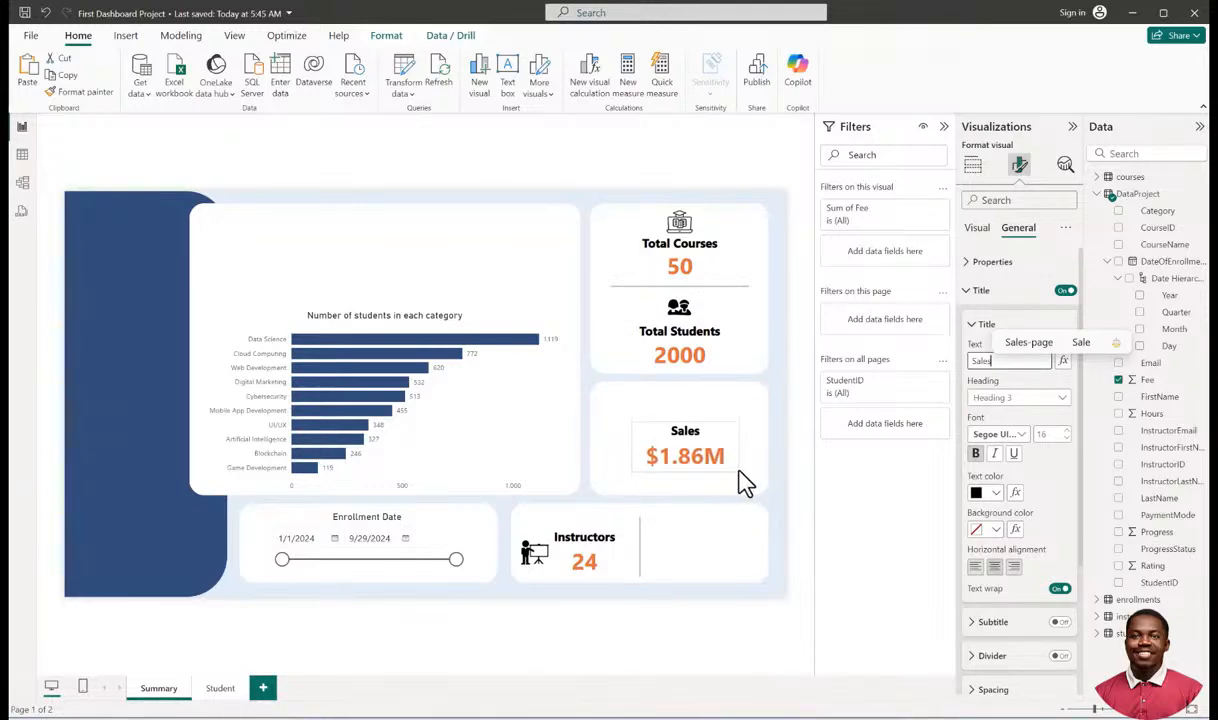
{"action": "left_click_drag", "start_coordinate": [715, 446], "coordinate": [730, 552]}
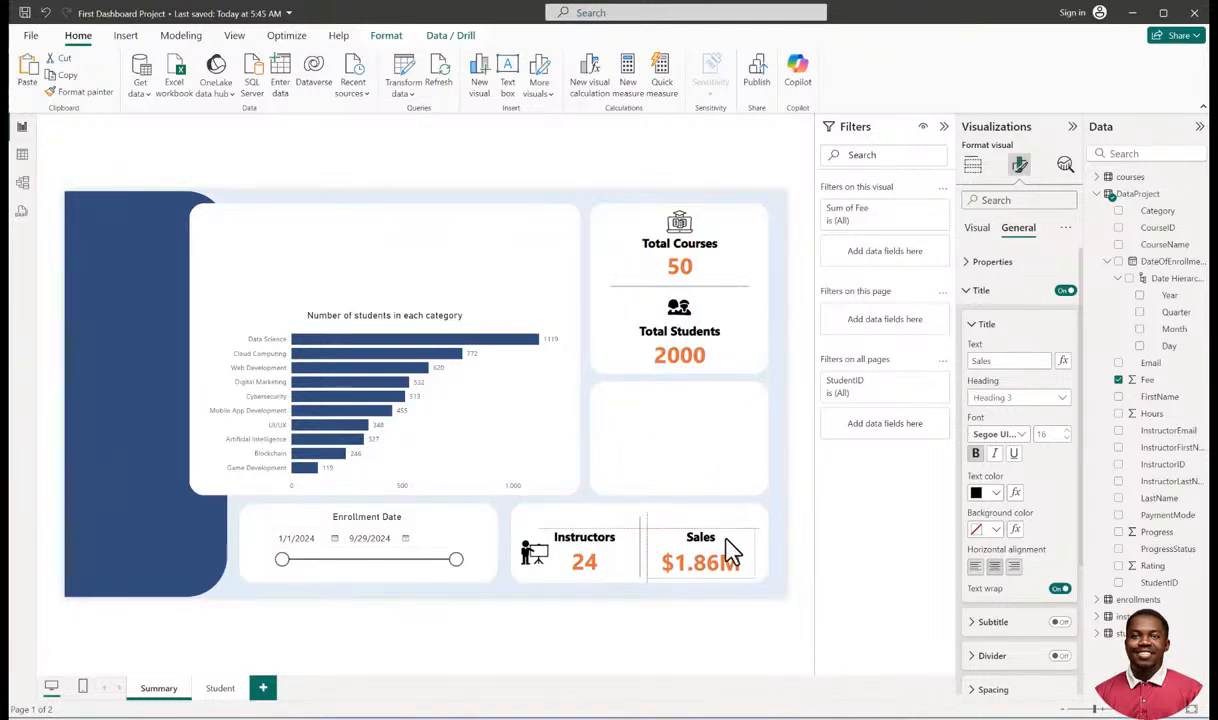
{"action": "mouse_move", "coordinate": [730, 551]}
{"action": "left_mouse_down"}
{"action": "mouse_move", "coordinate": [701, 416]}
{"action": "mouse_move", "coordinate": [669, 427]}
{"action": "mouse_move", "coordinate": [715, 462]}
{"action": "mouse_move", "coordinate": [674, 453]}
{"action": "mouse_move", "coordinate": [703, 415]}
{"action": "mouse_move", "coordinate": [718, 552]}
{"action": "mouse_move", "coordinate": [740, 547]}
{"action": "left_mouse_up"}
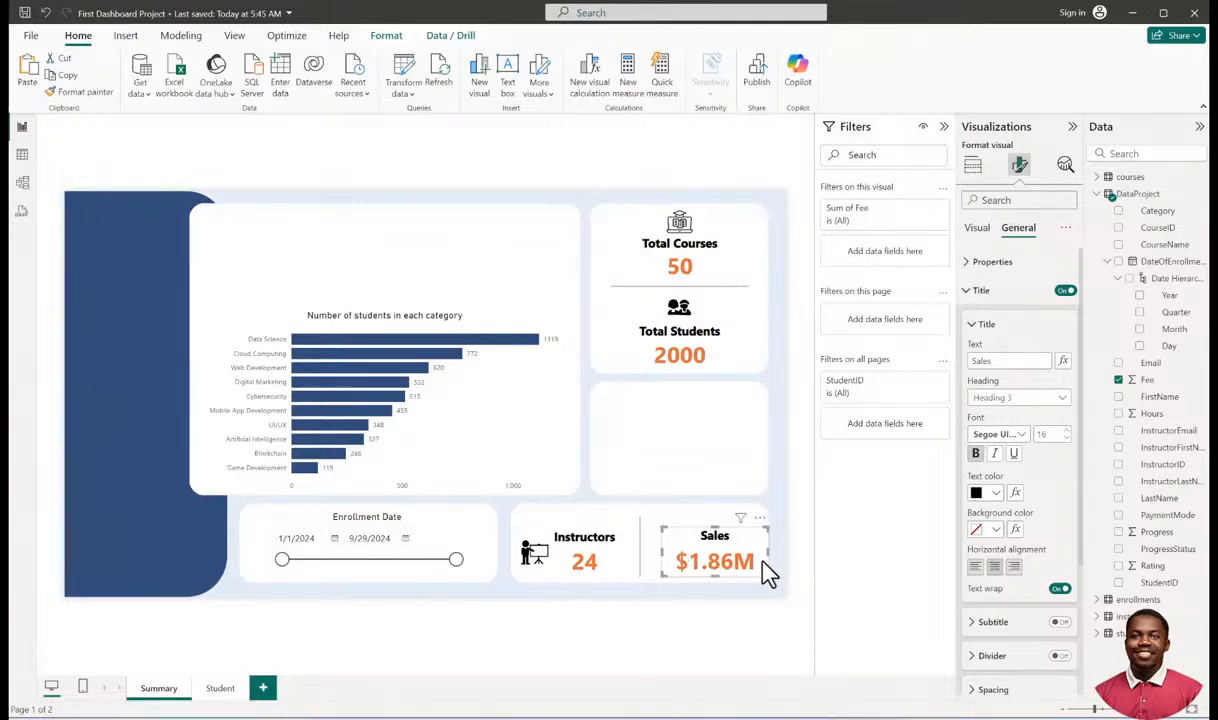
{"action": "left_click", "coordinate": [797, 515]}
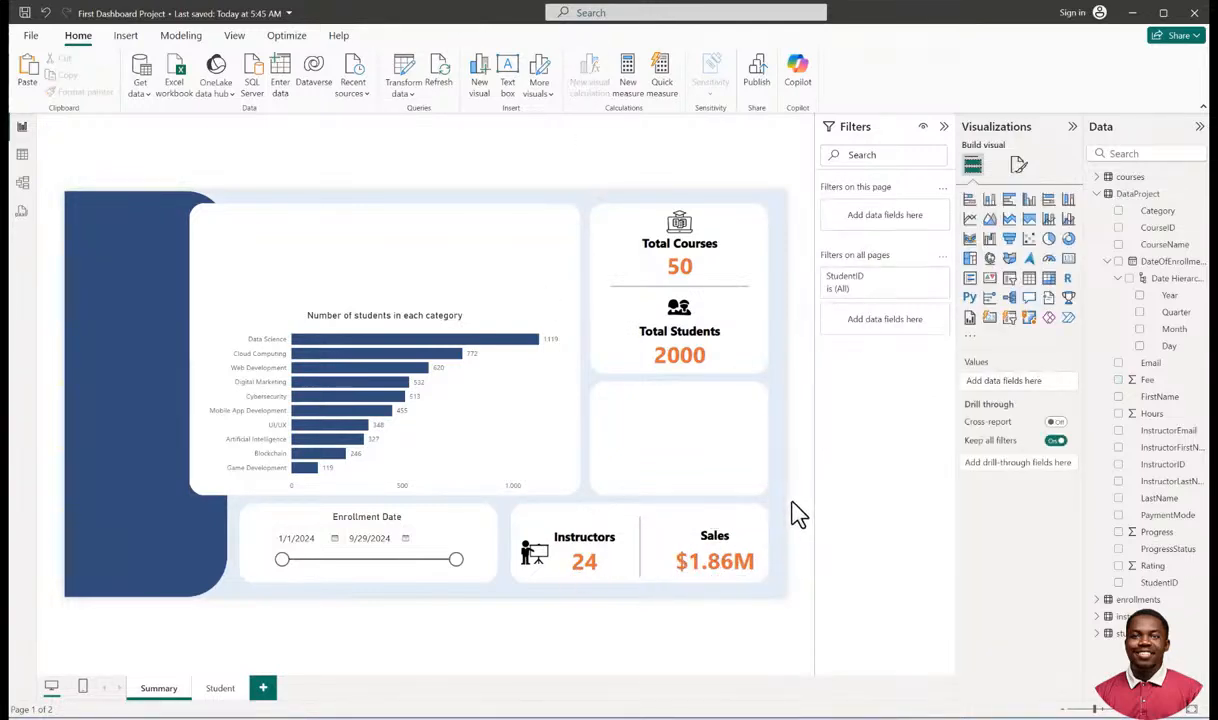
Cross-filter the cards by selecting the categories one by one in the bar chart, then clear the selection.
{"action": "left_click", "coordinate": [430, 339]}
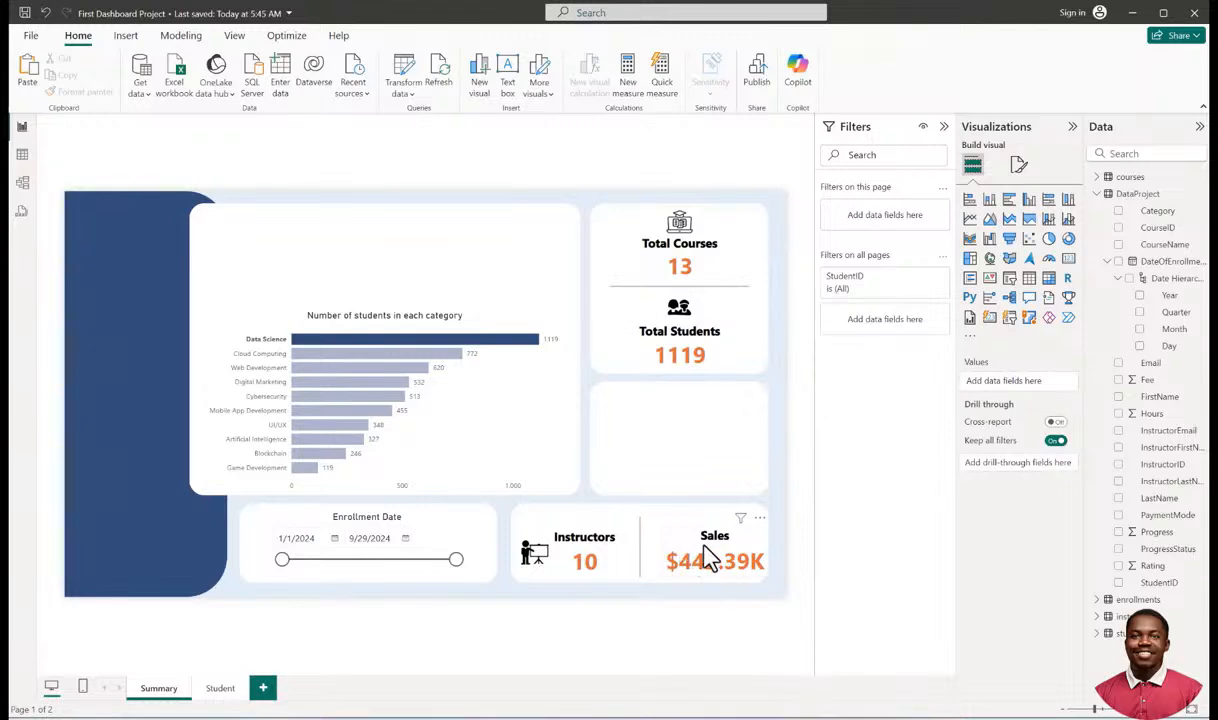
{"action": "left_click", "coordinate": [425, 354]}
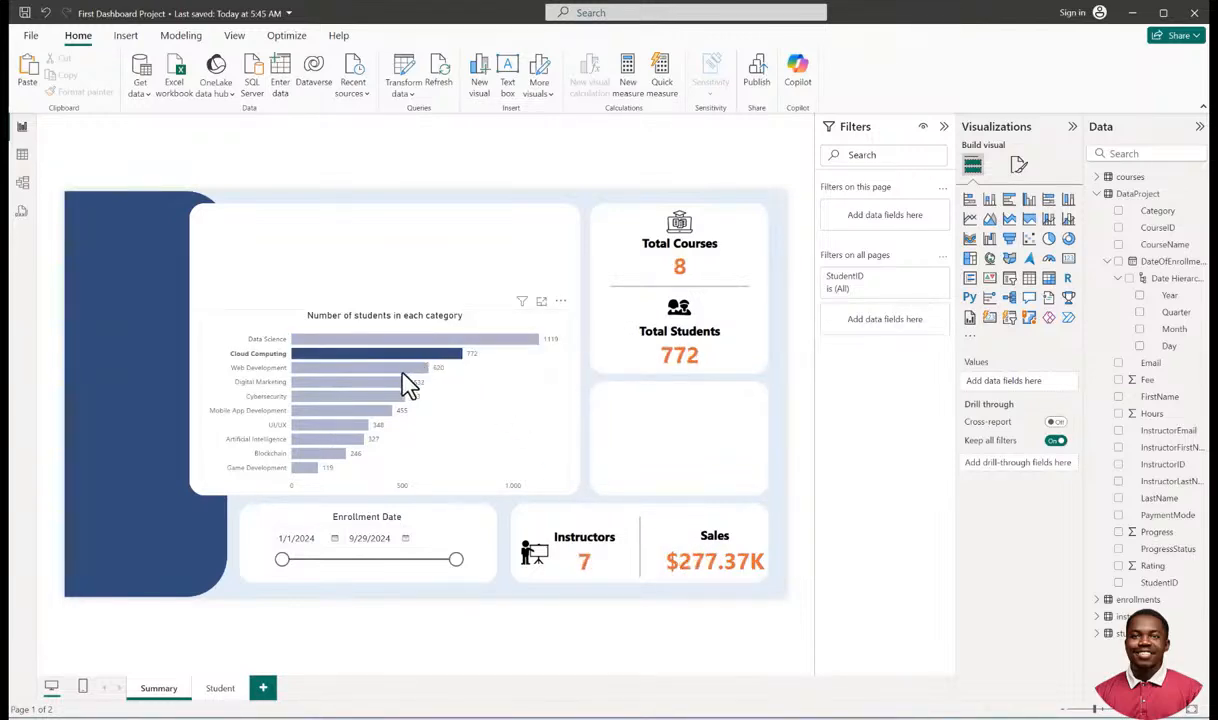
{"action": "left_click", "coordinate": [402, 368]}
{"action": "left_click", "coordinate": [386, 384]}
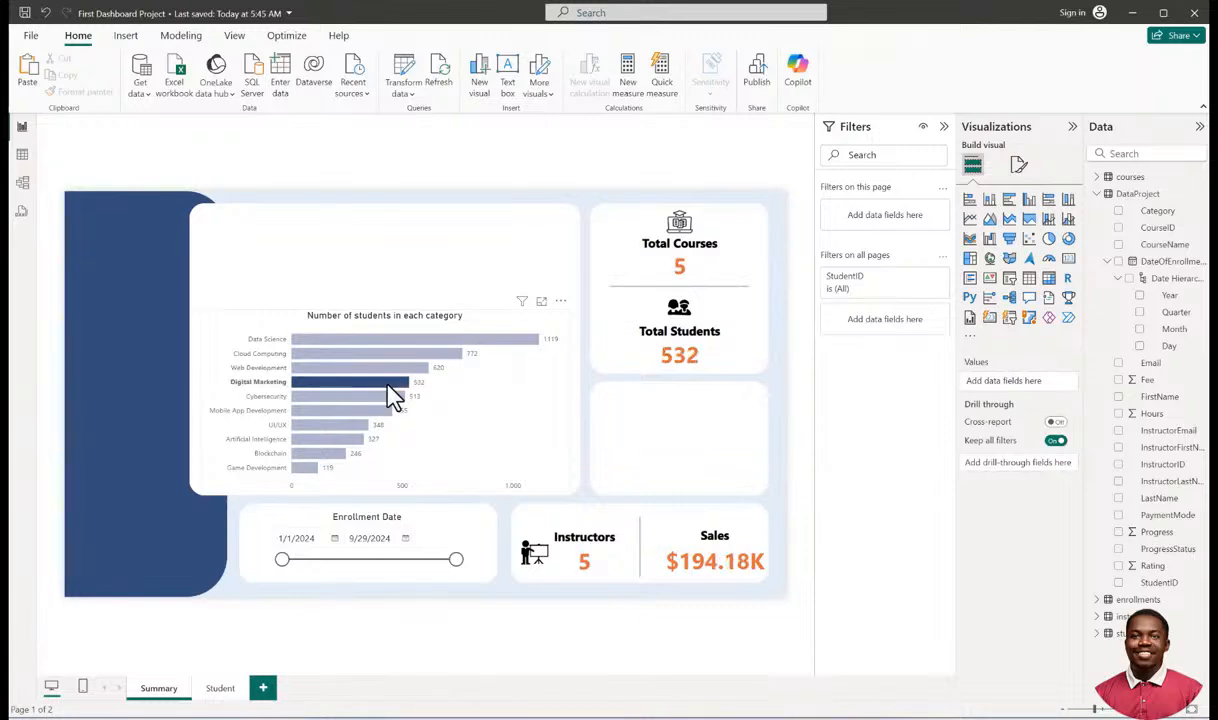
{"action": "left_click", "coordinate": [379, 397]}
{"action": "left_click", "coordinate": [372, 411]}
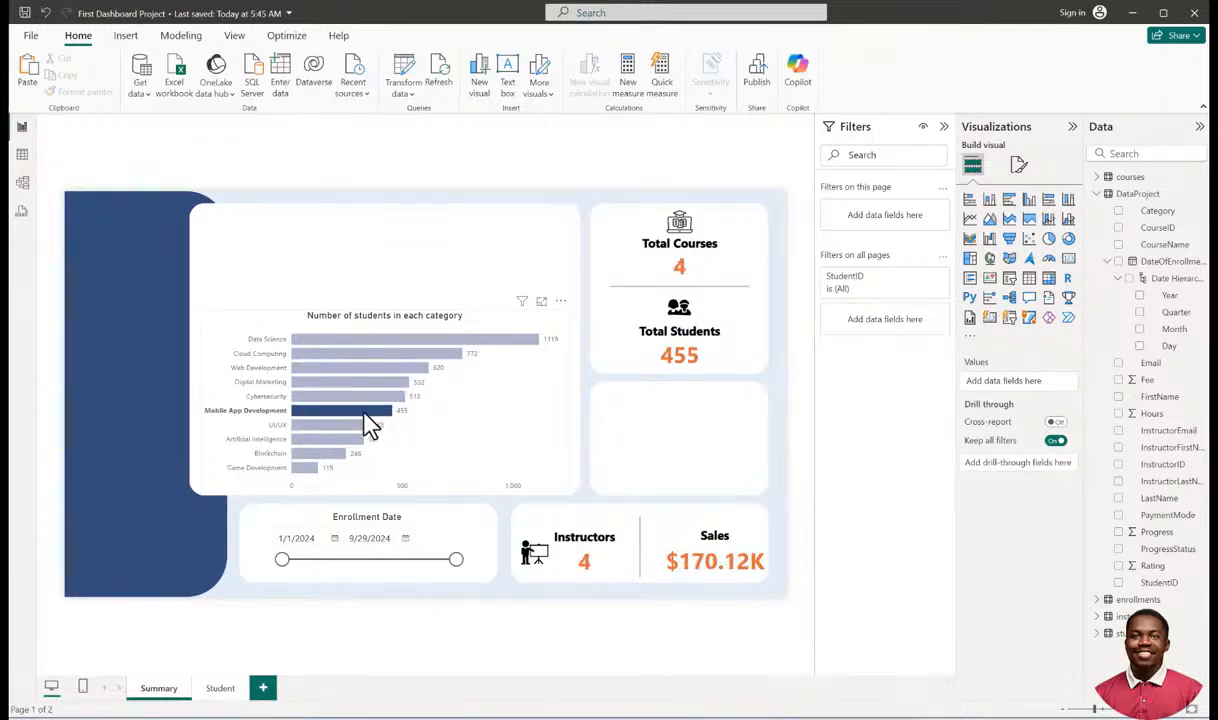
{"action": "left_click", "coordinate": [350, 425]}
{"action": "left_click", "coordinate": [342, 440]}
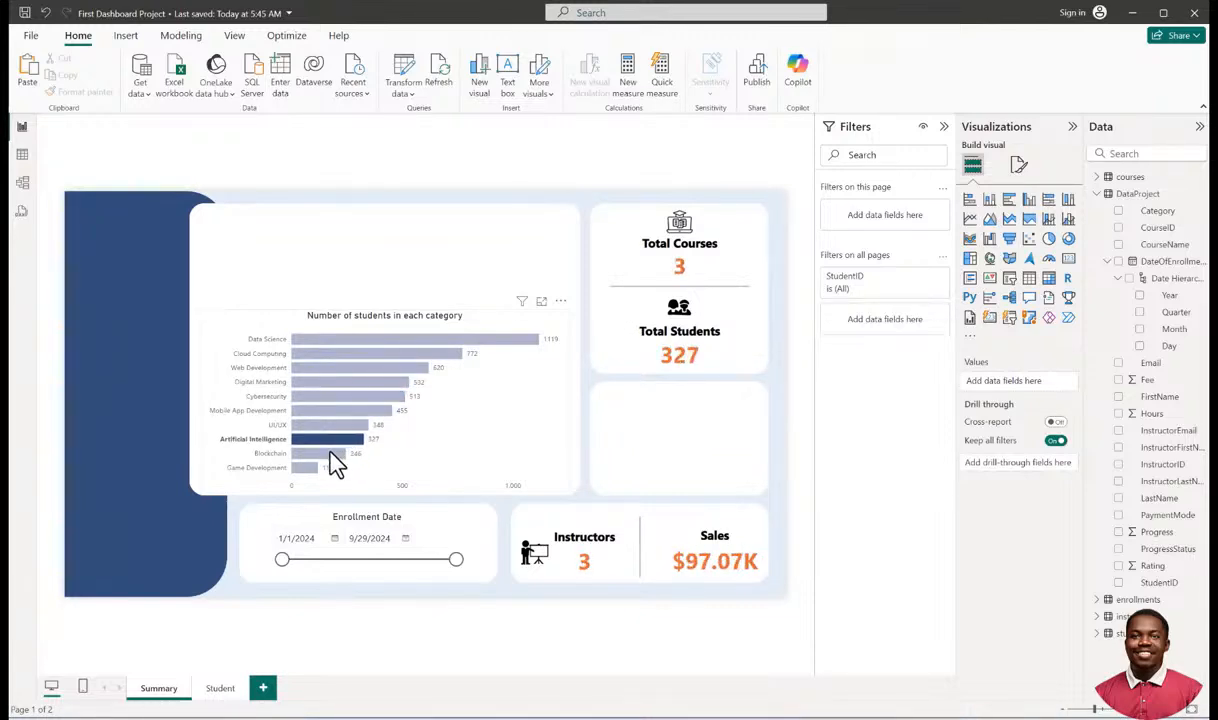
{"action": "left_click", "coordinate": [330, 454]}
{"action": "left_click", "coordinate": [304, 469]}
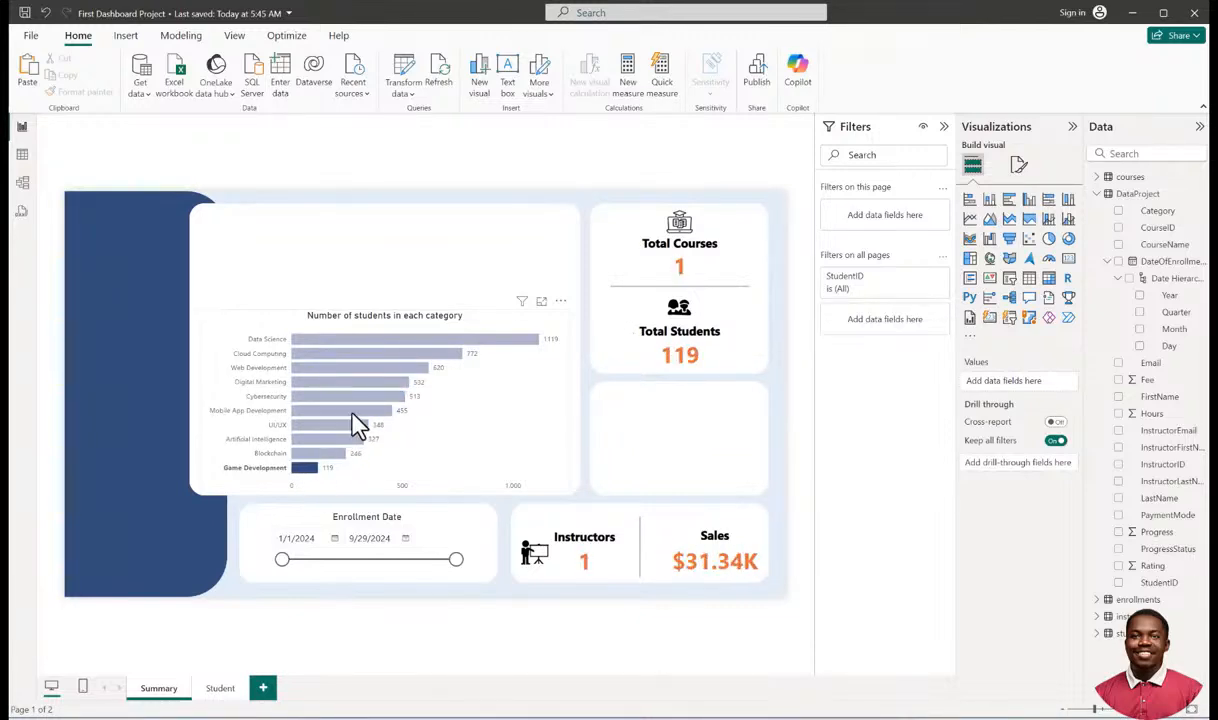
{"action": "left_click", "coordinate": [383, 342]}
{"action": "left_click", "coordinate": [383, 342]}
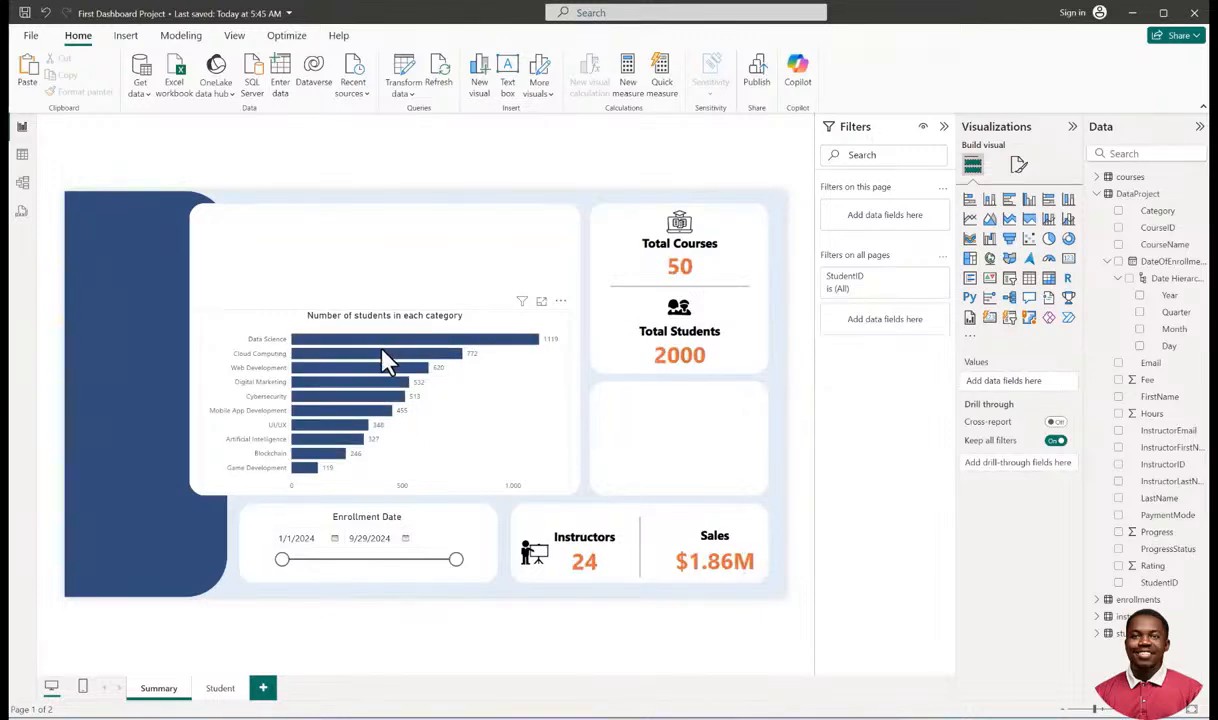
{"action": "mouse_move", "coordinate": [413, 372]}
Add a card visual showing the average of the Hours field and move it towards the cards column.
{"action": "left_click", "coordinate": [1066, 262]}
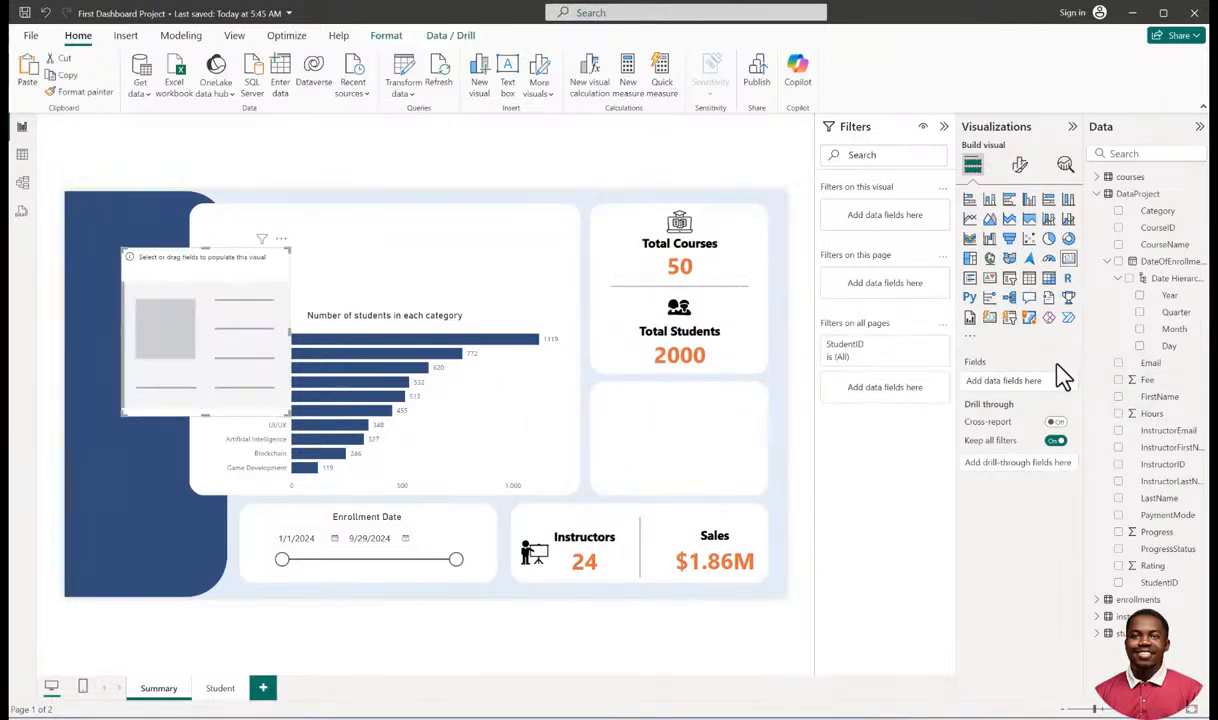
{"action": "left_click", "coordinate": [1120, 413]}
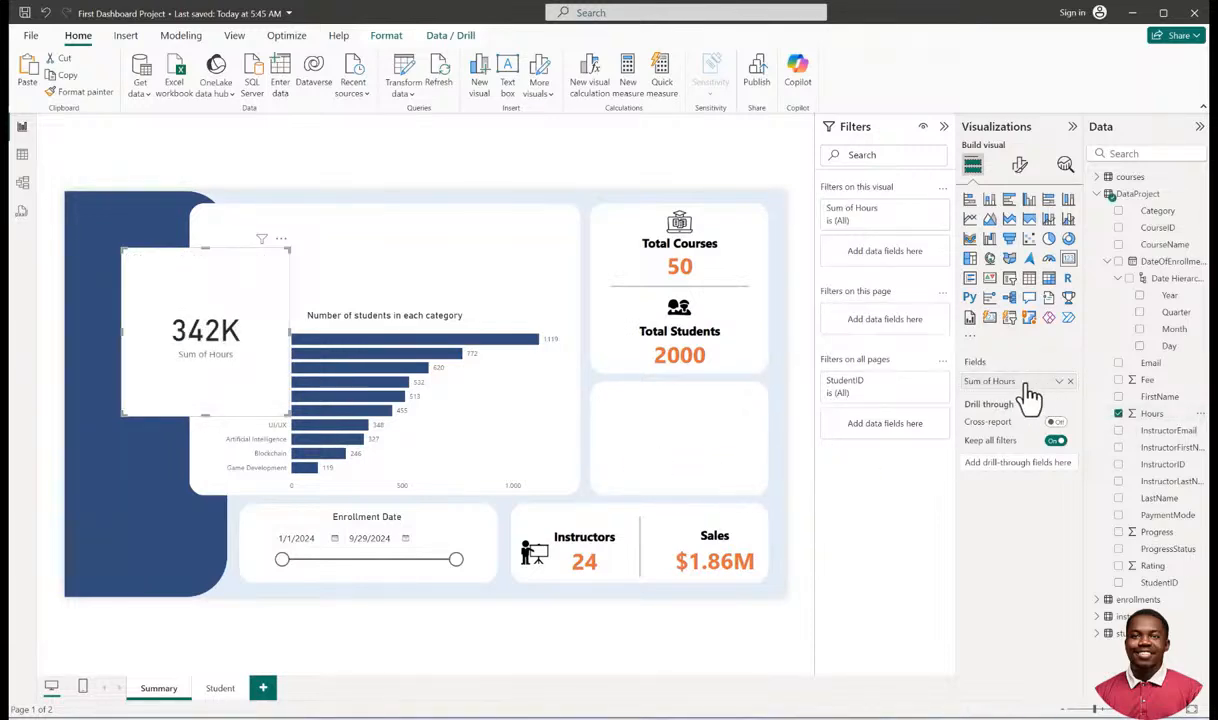
{"action": "left_click_drag", "start_coordinate": [205, 280], "coordinate": [628, 342]}
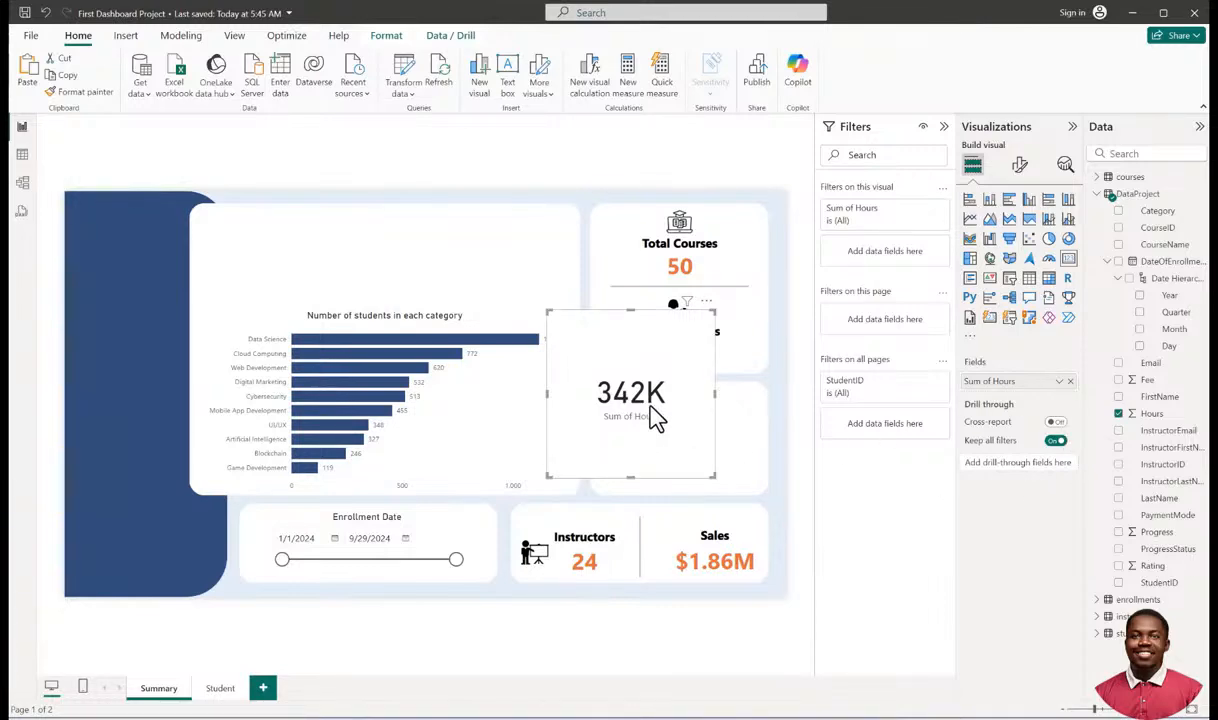
{"action": "left_click", "coordinate": [1059, 382]}
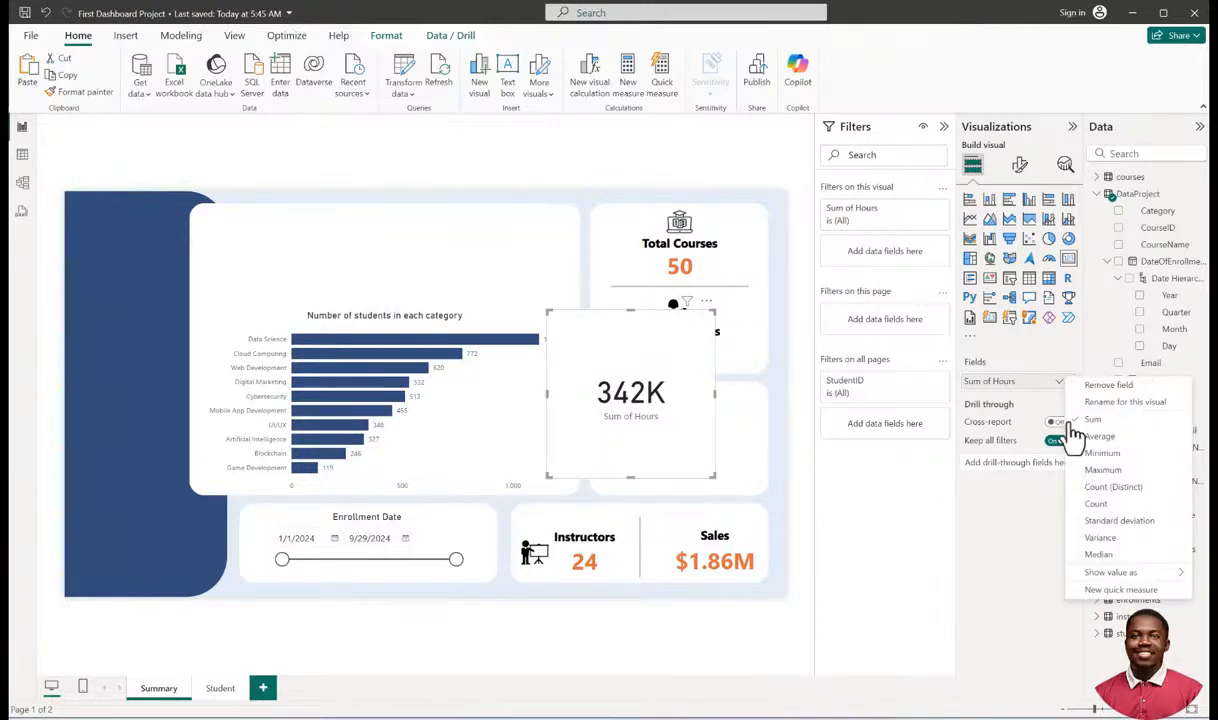
{"action": "left_click", "coordinate": [1096, 436]}
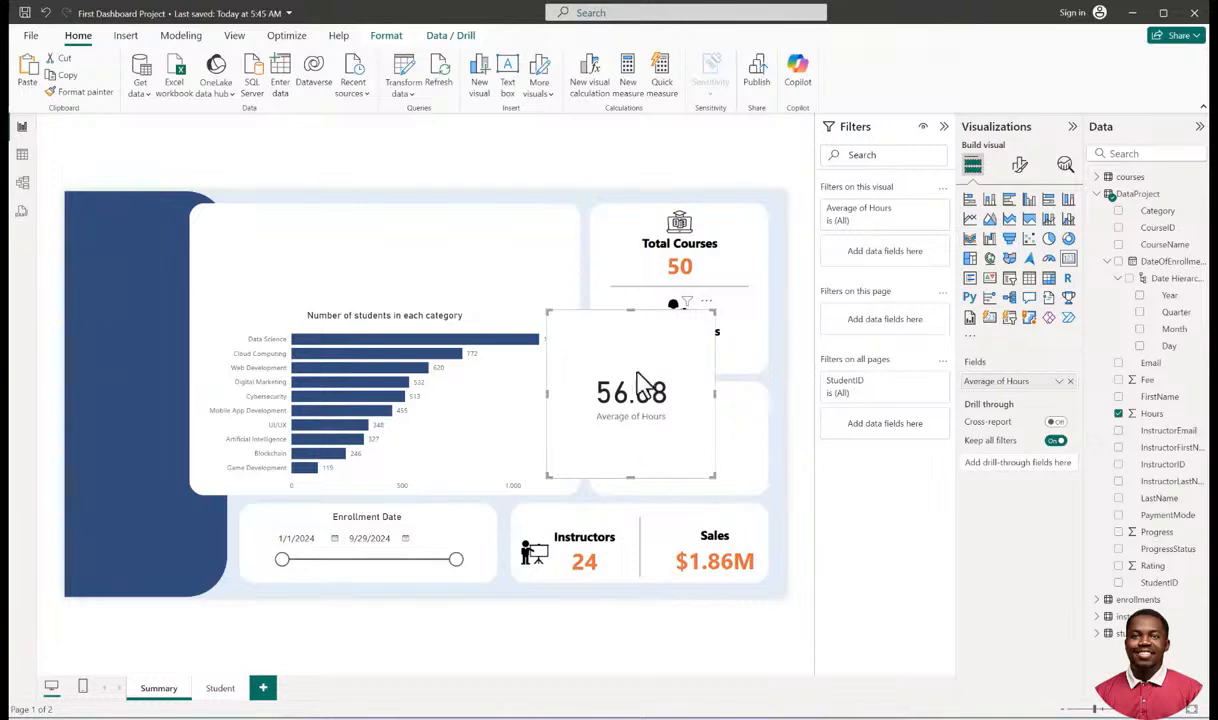
Shrink the Average of Hours card and place it inside the empty panel below Total Students.
{"action": "left_click_drag", "start_coordinate": [604, 334], "coordinate": [630, 357]}
{"action": "left_click_drag", "start_coordinate": [742, 502], "coordinate": [675, 407]}
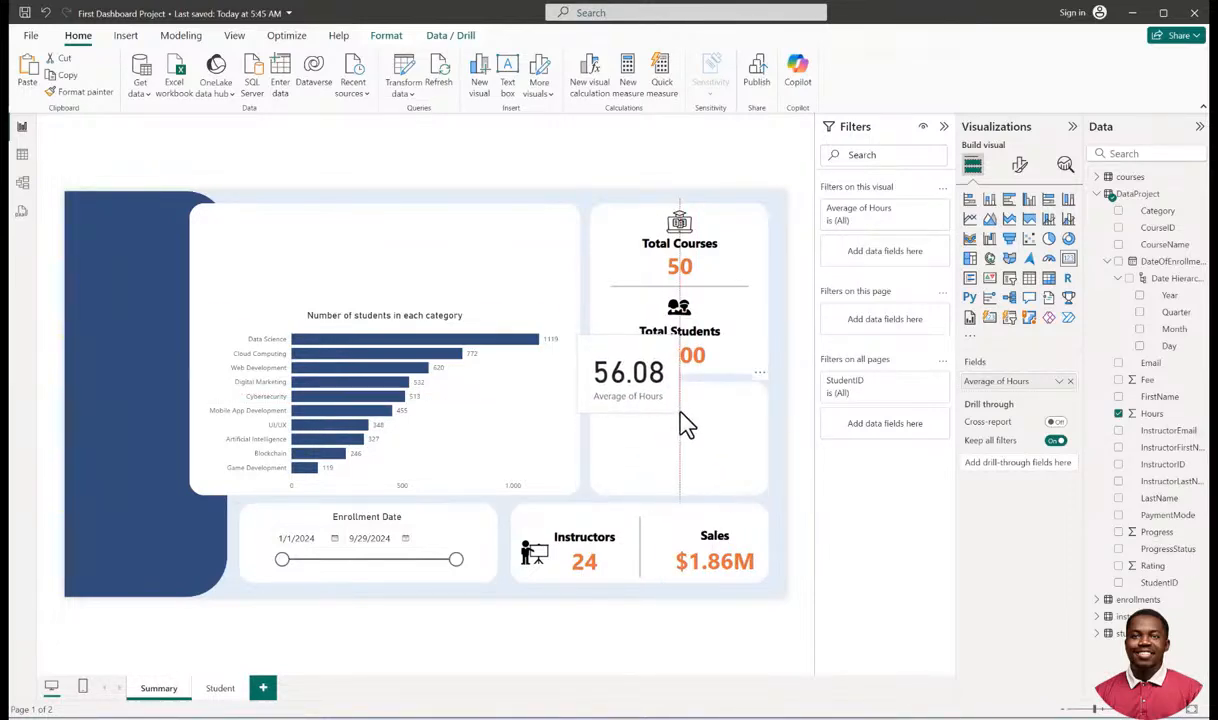
{"action": "left_click_drag", "start_coordinate": [620, 353], "coordinate": [671, 432]}
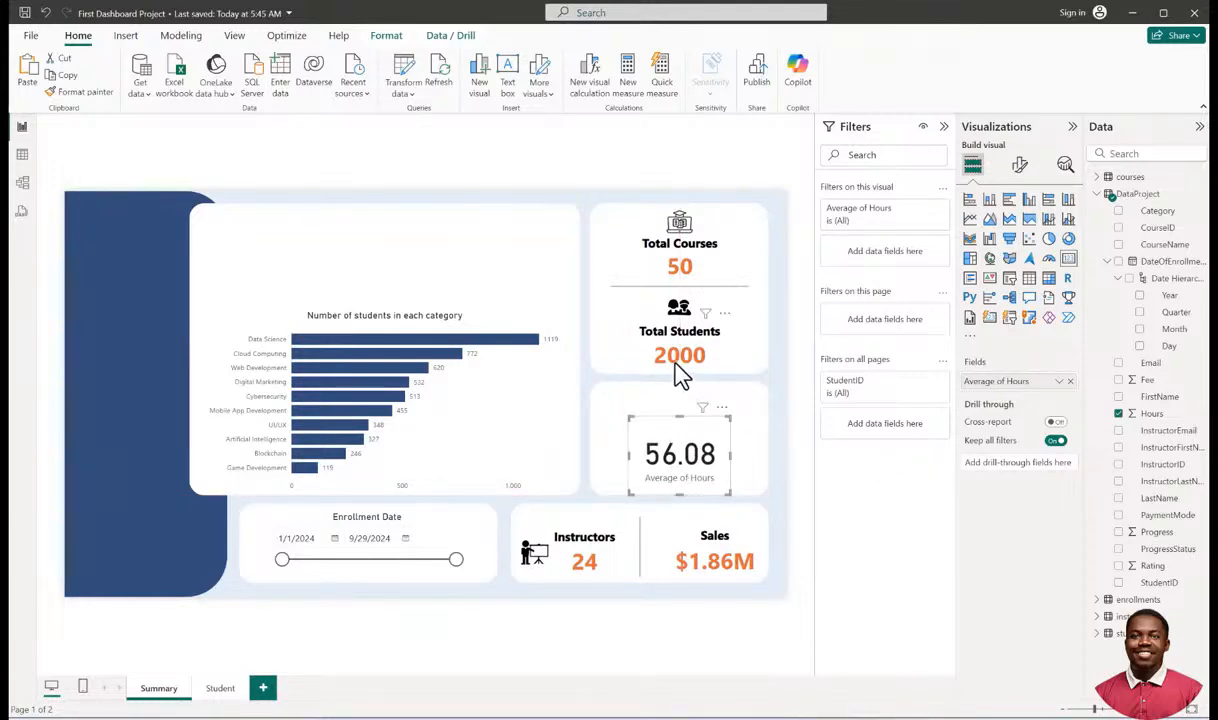
Copy the Total Students card's formatting onto the Average of Hours card with the Format painter.
{"action": "left_click", "coordinate": [714, 366]}
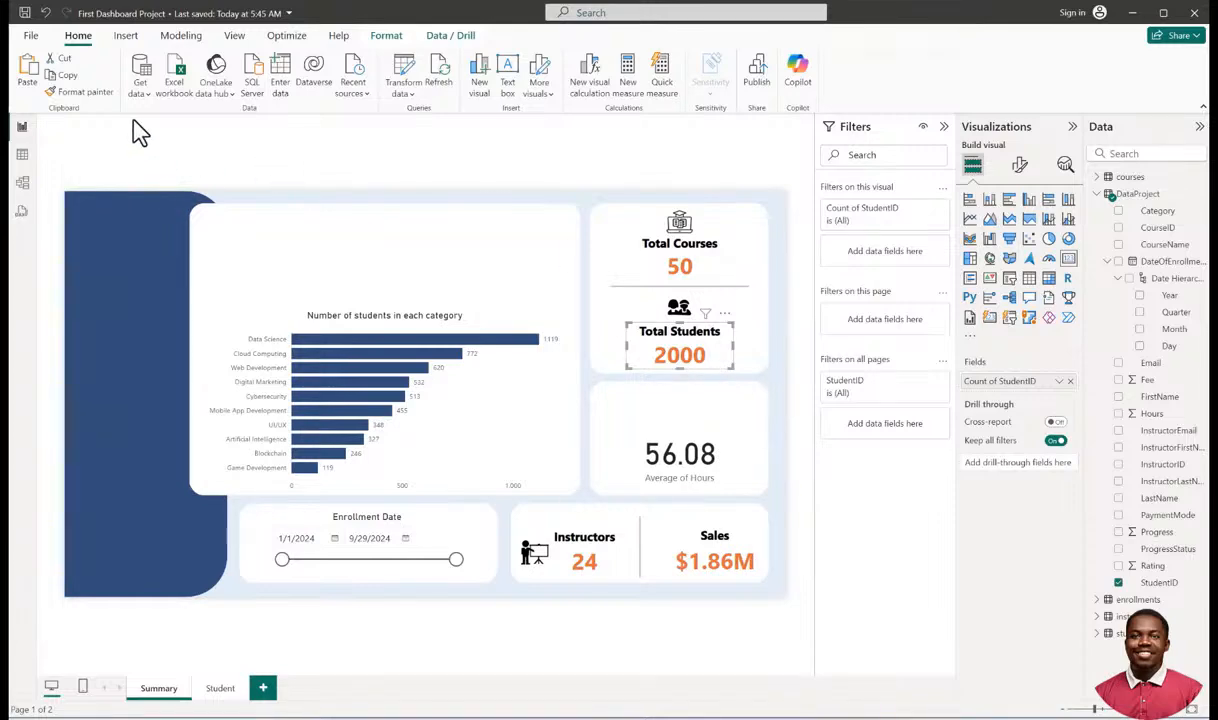
{"action": "left_click", "coordinate": [88, 93]}
{"action": "left_click", "coordinate": [652, 428]}
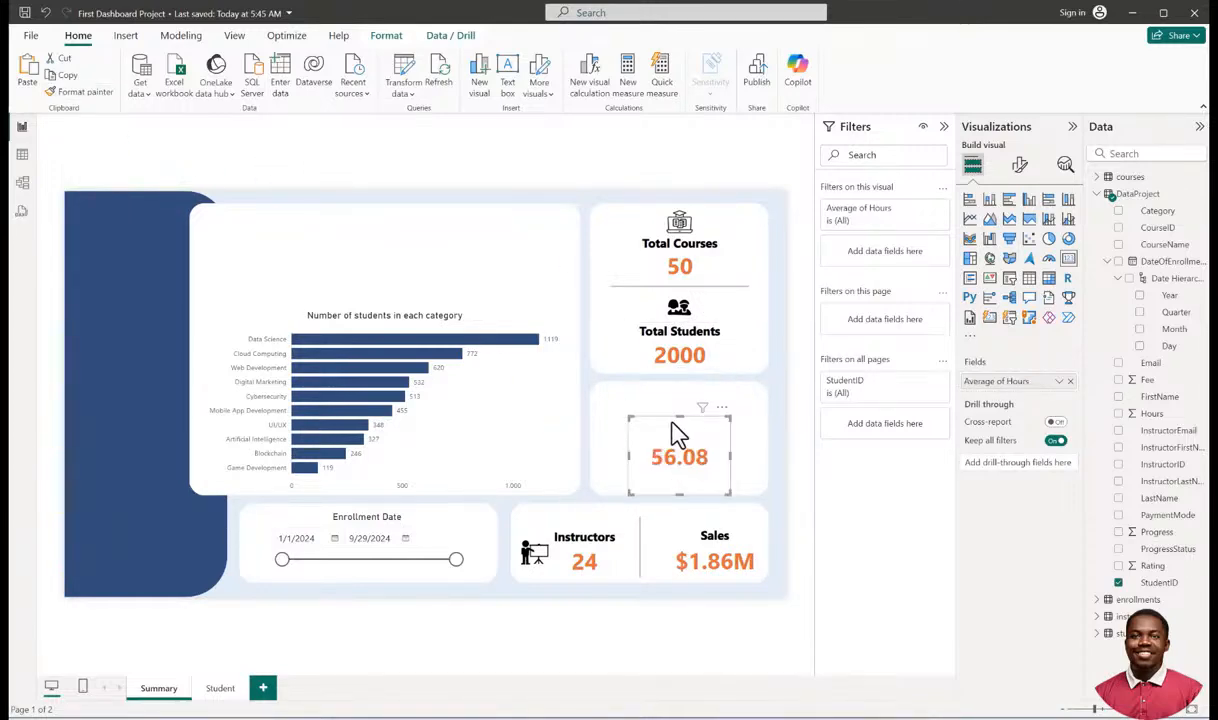
Set the hours card's title text to "Average Hour".
{"action": "left_click", "coordinate": [1019, 165]}
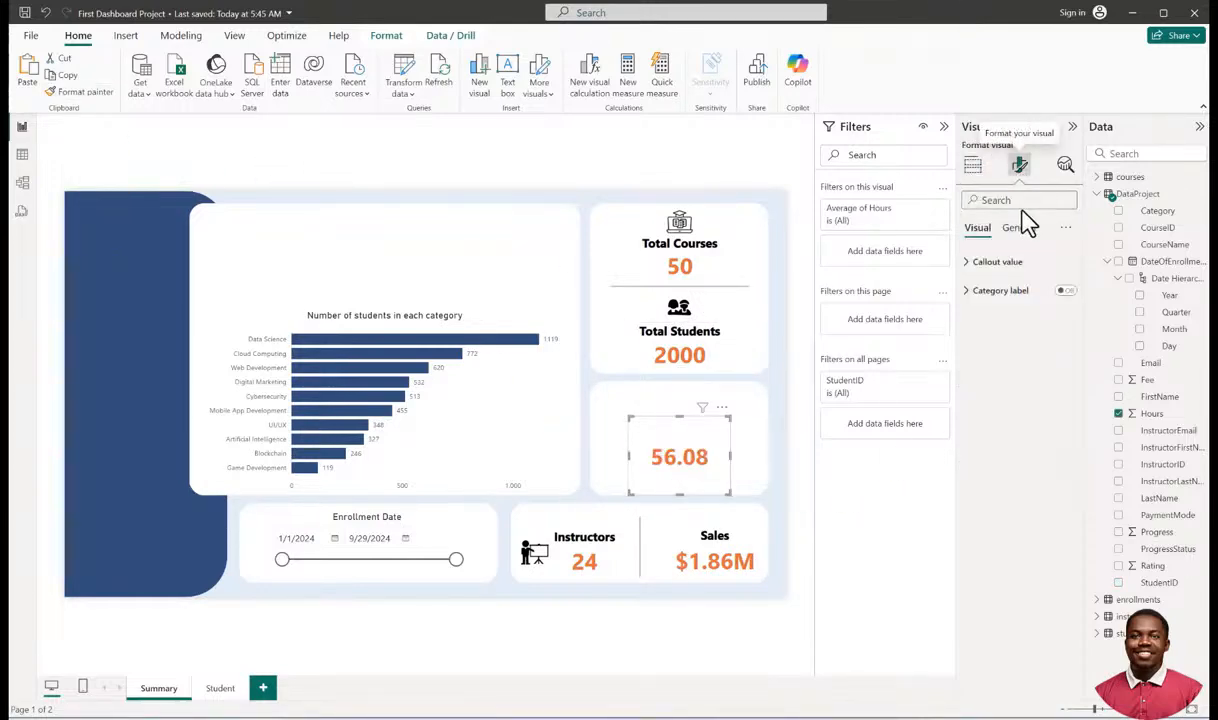
{"action": "left_click", "coordinate": [978, 291]}
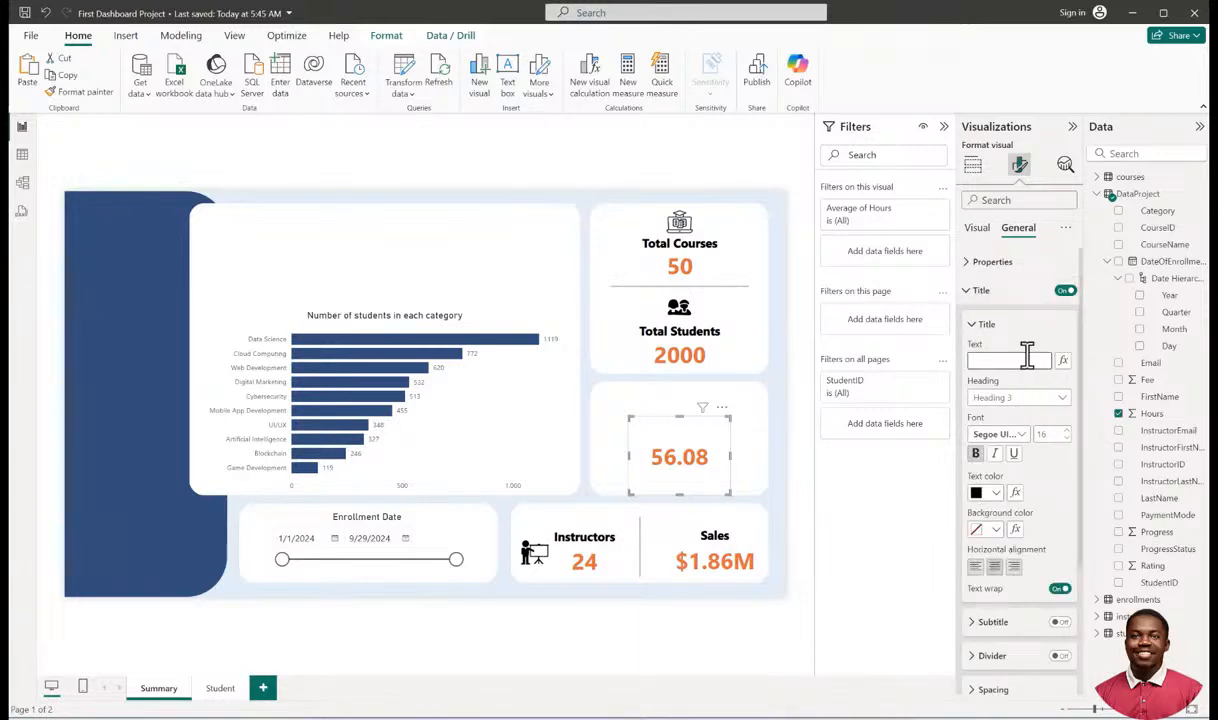
{"action": "type", "text": "Average"}
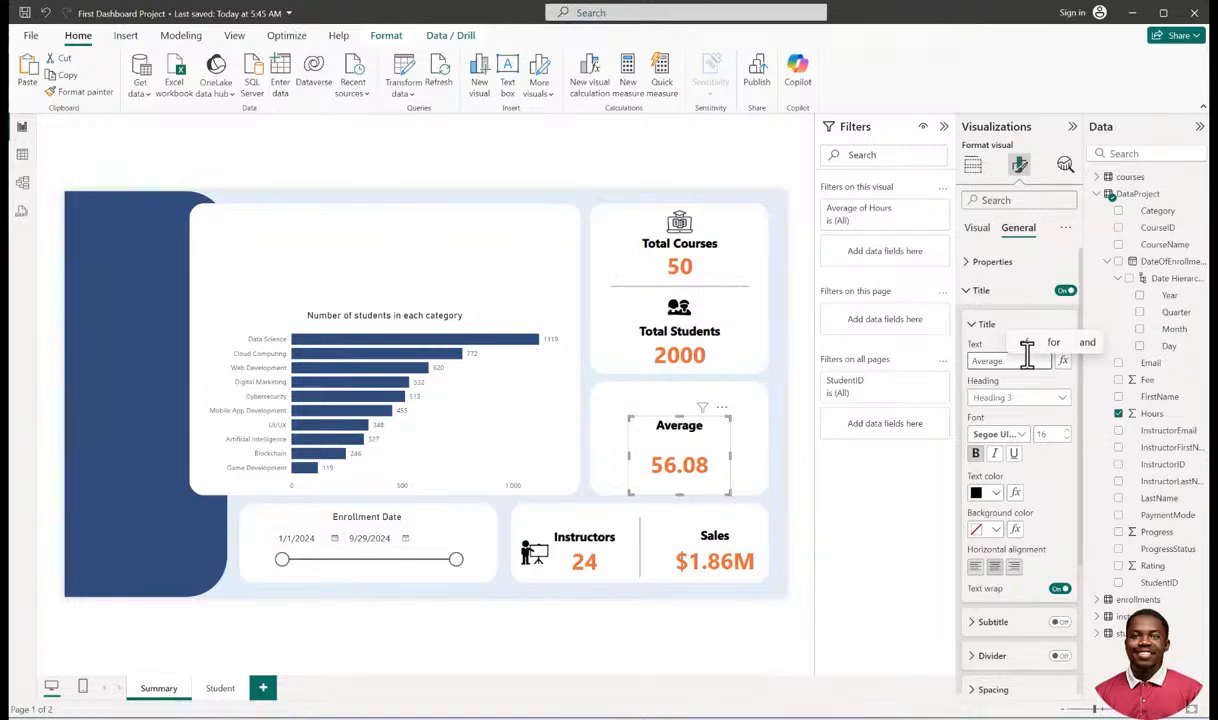
{"action": "type", "text": " Course Hr"}
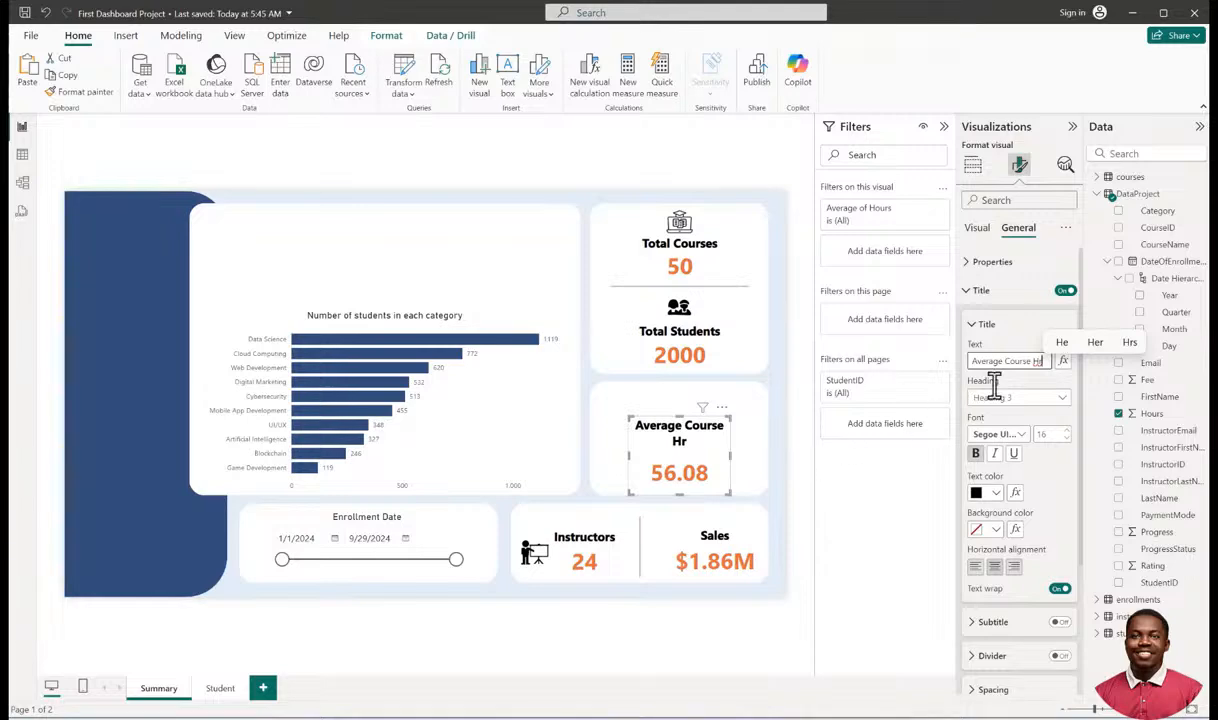
{"action": "left_click_drag", "start_coordinate": [1006, 361], "coordinate": [1046, 360]}
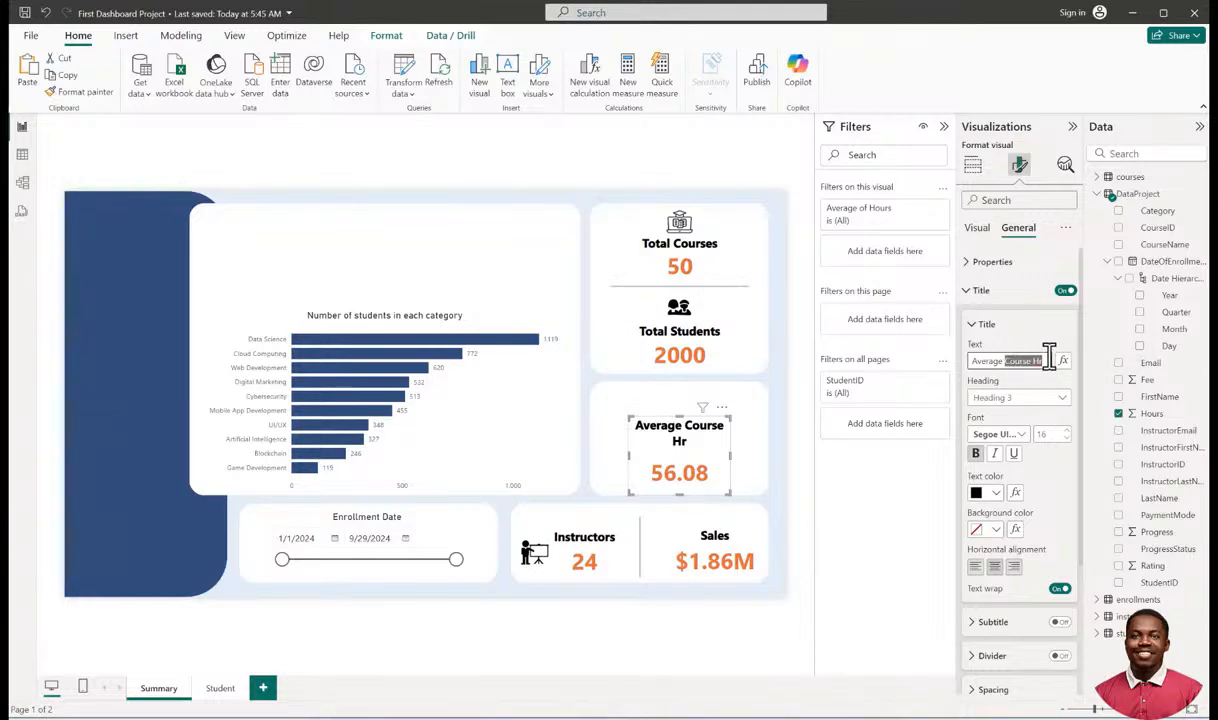
{"action": "type", "text": "Hour"}
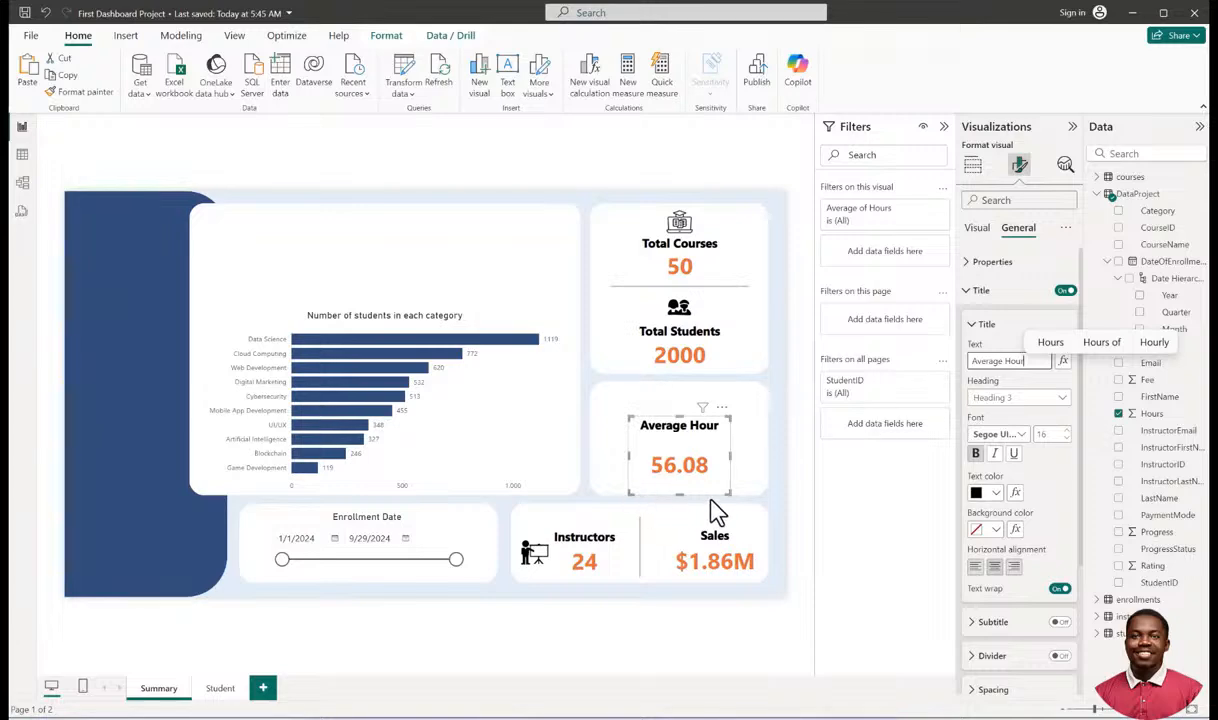
Reduce the Average Hour card's height, set it in the upper half of its panel and place the Sales card beneath it.
{"action": "left_click_drag", "start_coordinate": [727, 492], "coordinate": [722, 434]}
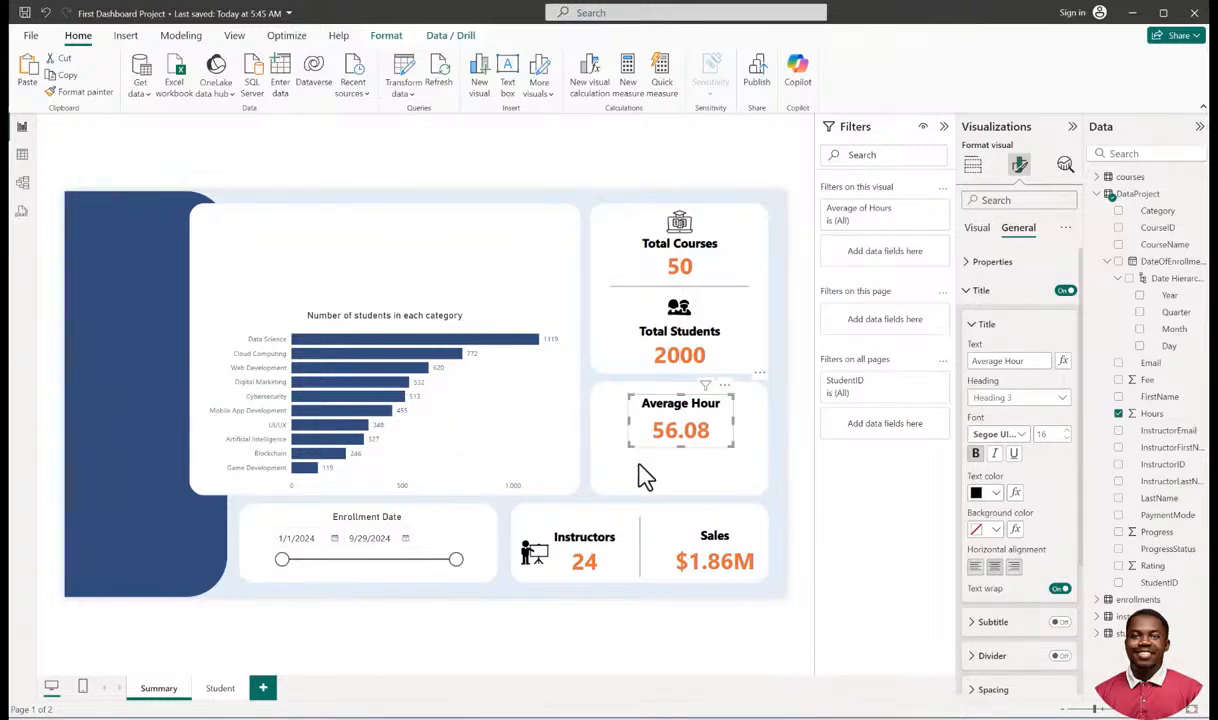
{"action": "left_click", "coordinate": [739, 566]}
{"action": "left_click_drag", "start_coordinate": [739, 566], "coordinate": [707, 490]}
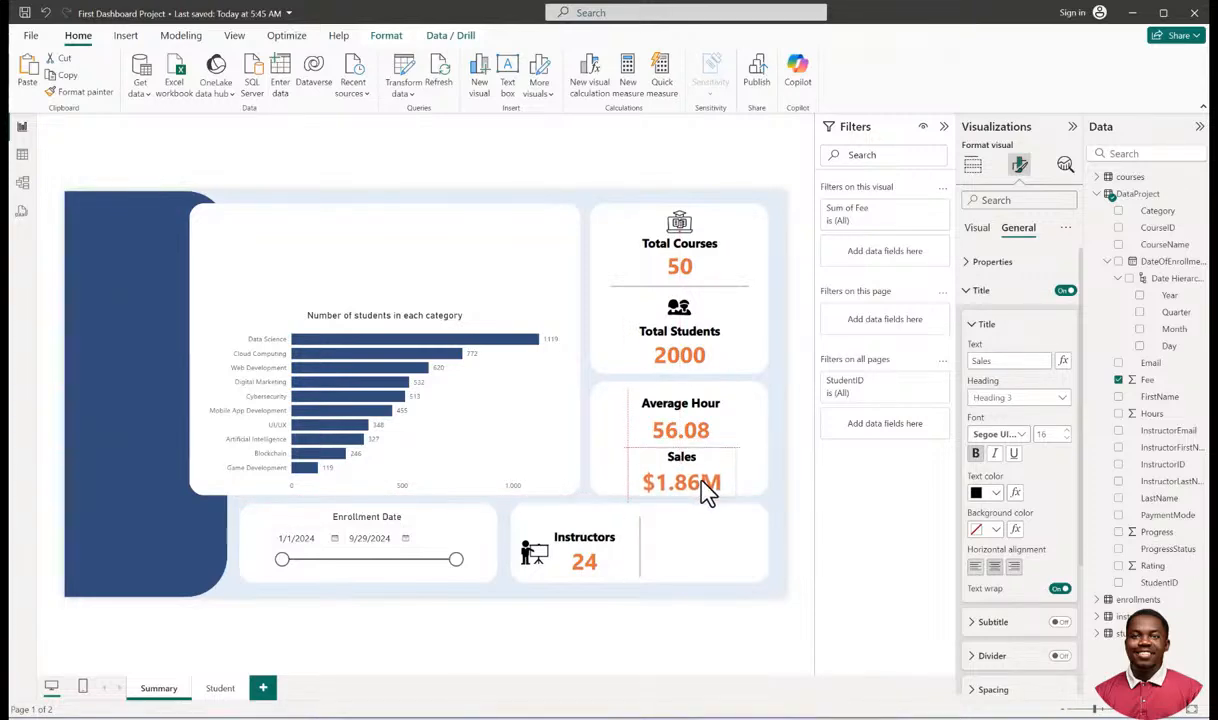
{"action": "left_click_drag", "start_coordinate": [707, 490], "coordinate": [708, 492]}
Narrow the Enrollment Date panel and fit the date slicer inside it.
{"action": "left_click", "coordinate": [700, 563]}
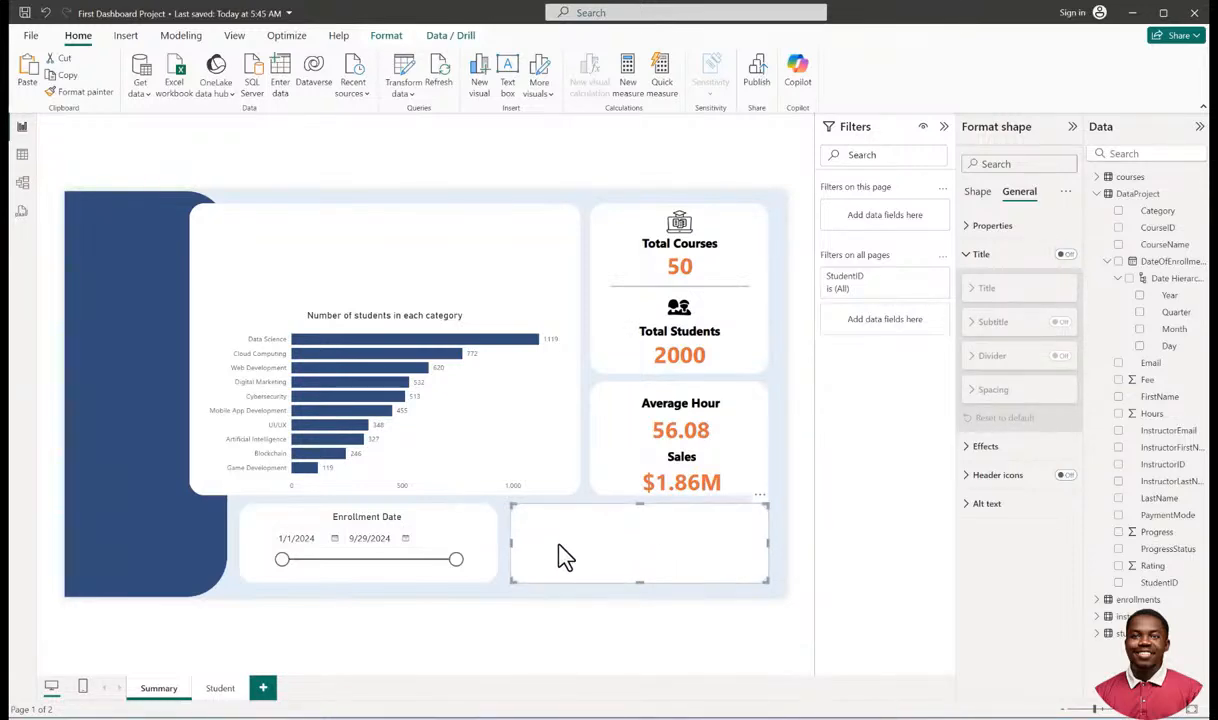
{"action": "left_click", "coordinate": [468, 545]}
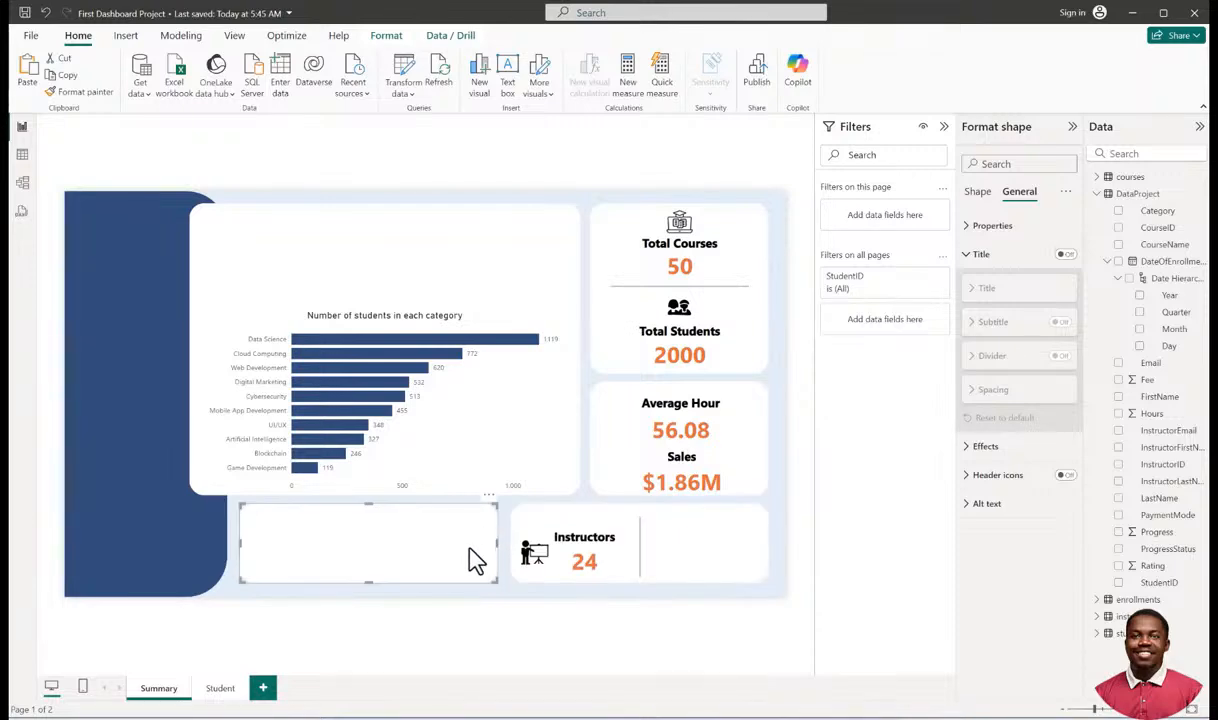
{"action": "left_click_drag", "start_coordinate": [497, 543], "coordinate": [468, 545]}
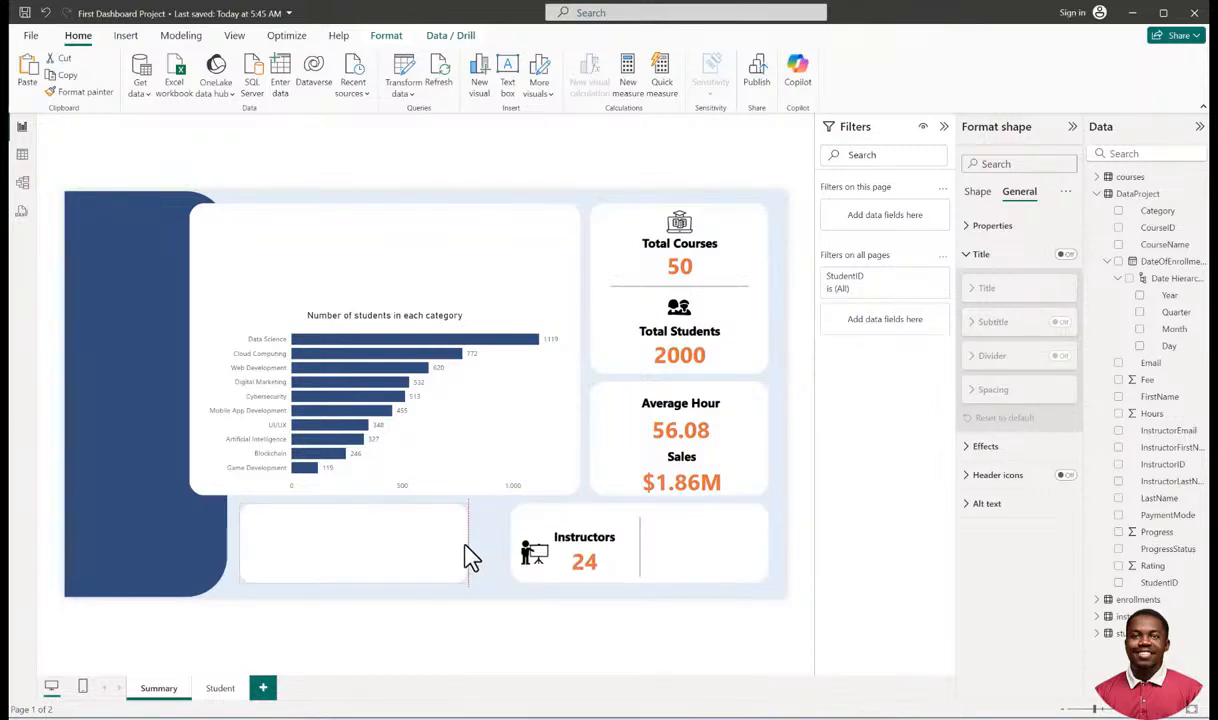
{"action": "left_click", "coordinate": [425, 541]}
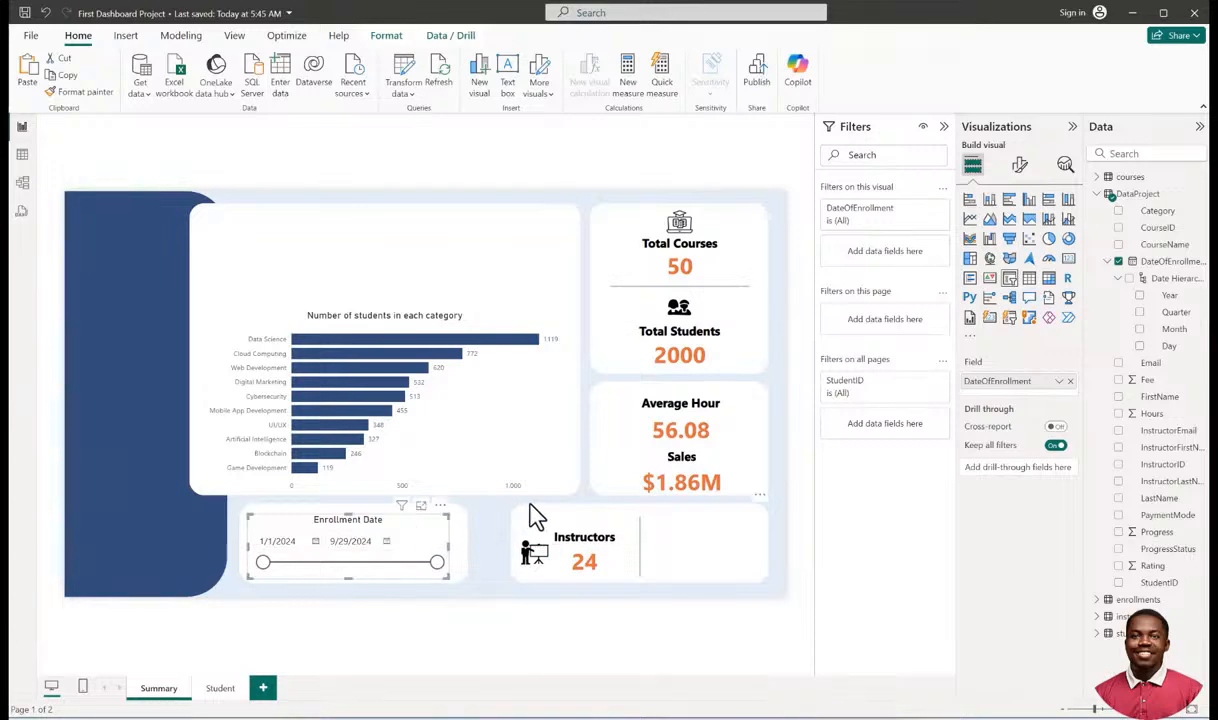
Move the Instructors background panel next to the Enrollment Date panel and narrow it so it ends before the vertical divider.
{"action": "left_click", "coordinate": [563, 519]}
{"action": "left_click_drag", "start_coordinate": [563, 519], "coordinate": [525, 524]}
{"action": "left_click_drag", "start_coordinate": [731, 547], "coordinate": [624, 553]}
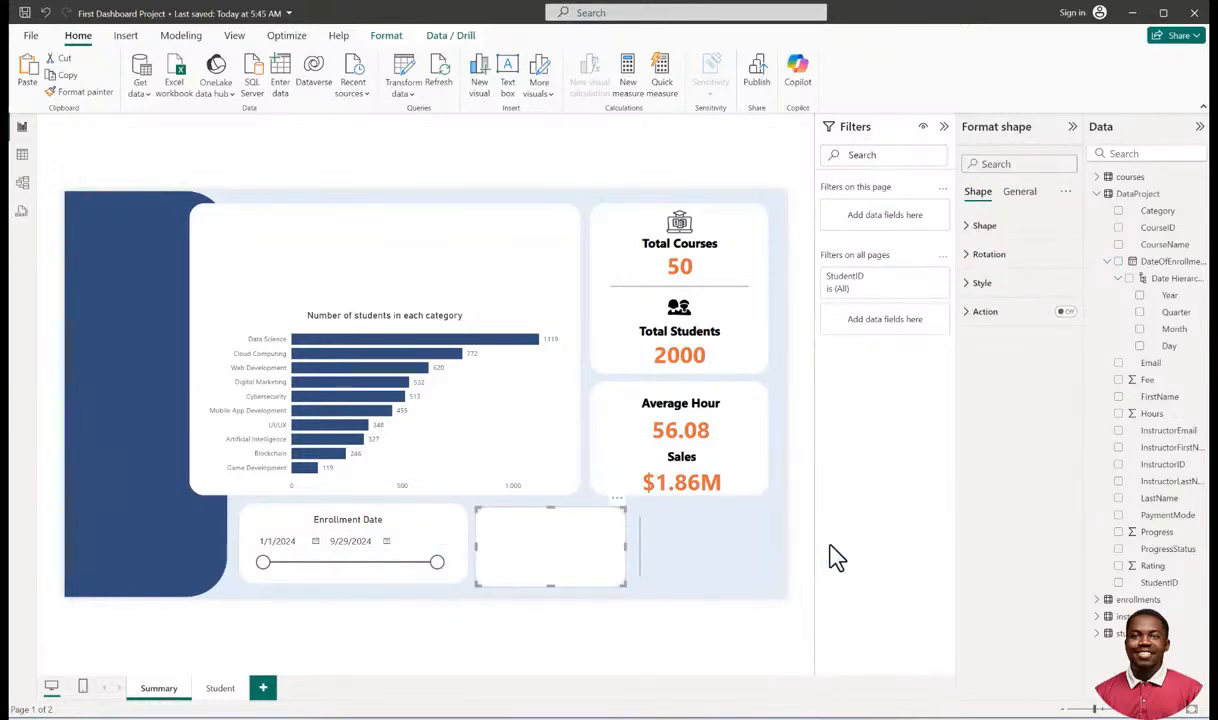
Move the Instructors card and its icon into the narrowed panel, stacking the icon above the card title.
{"action": "left_click", "coordinate": [600, 562]}
{"action": "left_click", "coordinate": [582, 560]}
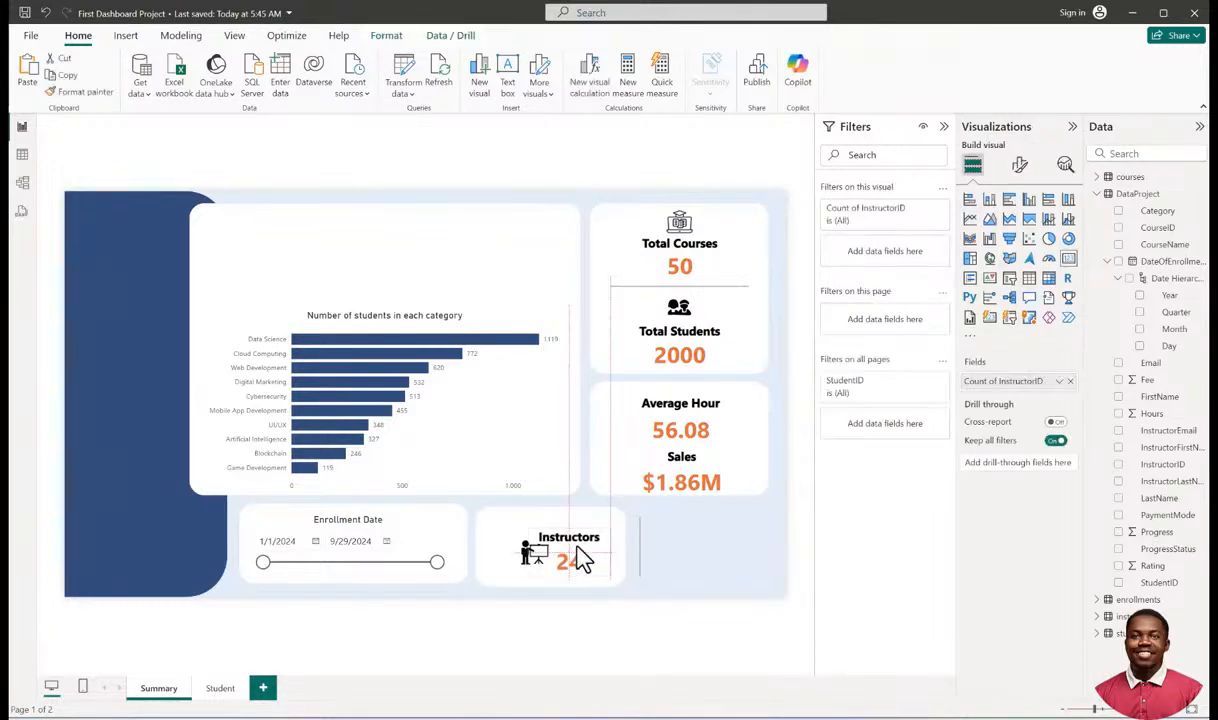
{"action": "left_click_drag", "start_coordinate": [591, 551], "coordinate": [506, 567]}
{"action": "left_click", "coordinate": [588, 567]}
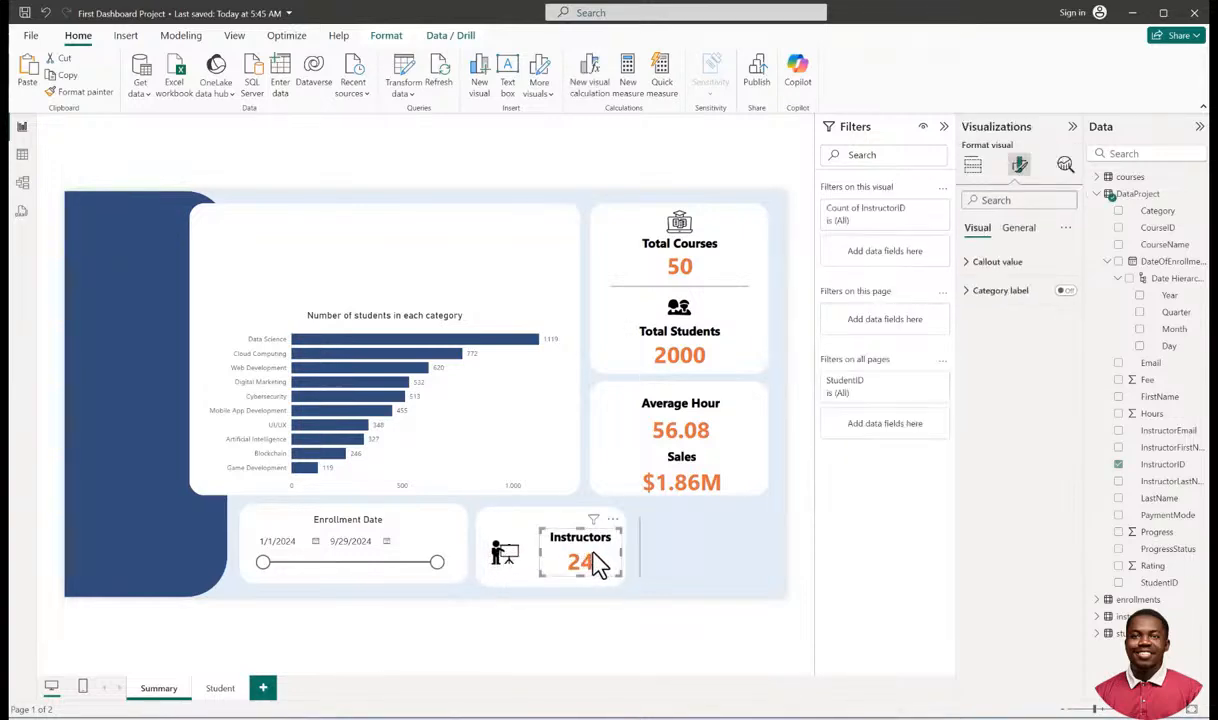
{"action": "left_click", "coordinate": [745, 489]}
{"action": "left_click_drag", "start_coordinate": [585, 567], "coordinate": [560, 572]}
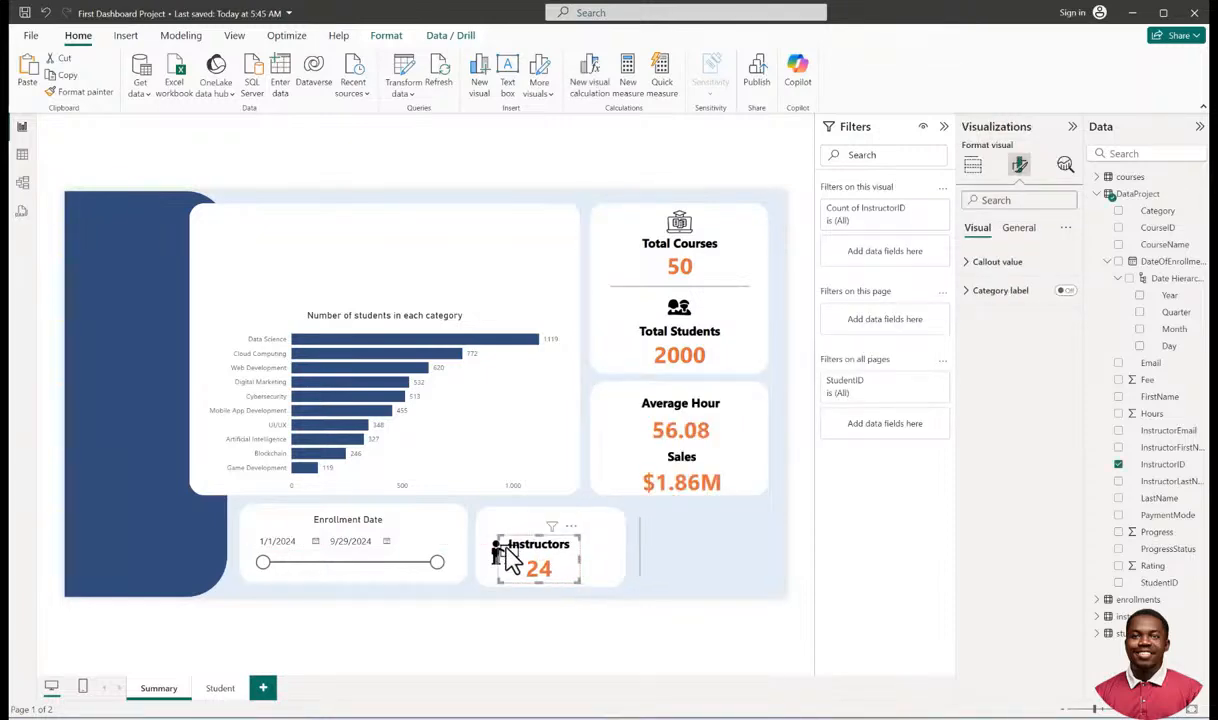
{"action": "left_click", "coordinate": [496, 558]}
{"action": "left_click_drag", "start_coordinate": [517, 530], "coordinate": [533, 588]}
{"action": "left_click", "coordinate": [568, 566]}
{"action": "left_click_drag", "start_coordinate": [536, 526], "coordinate": [528, 533]}
Narrow the Instructors background panel further so it closely frames the stacked icon and card.
{"action": "left_click", "coordinate": [590, 562]}
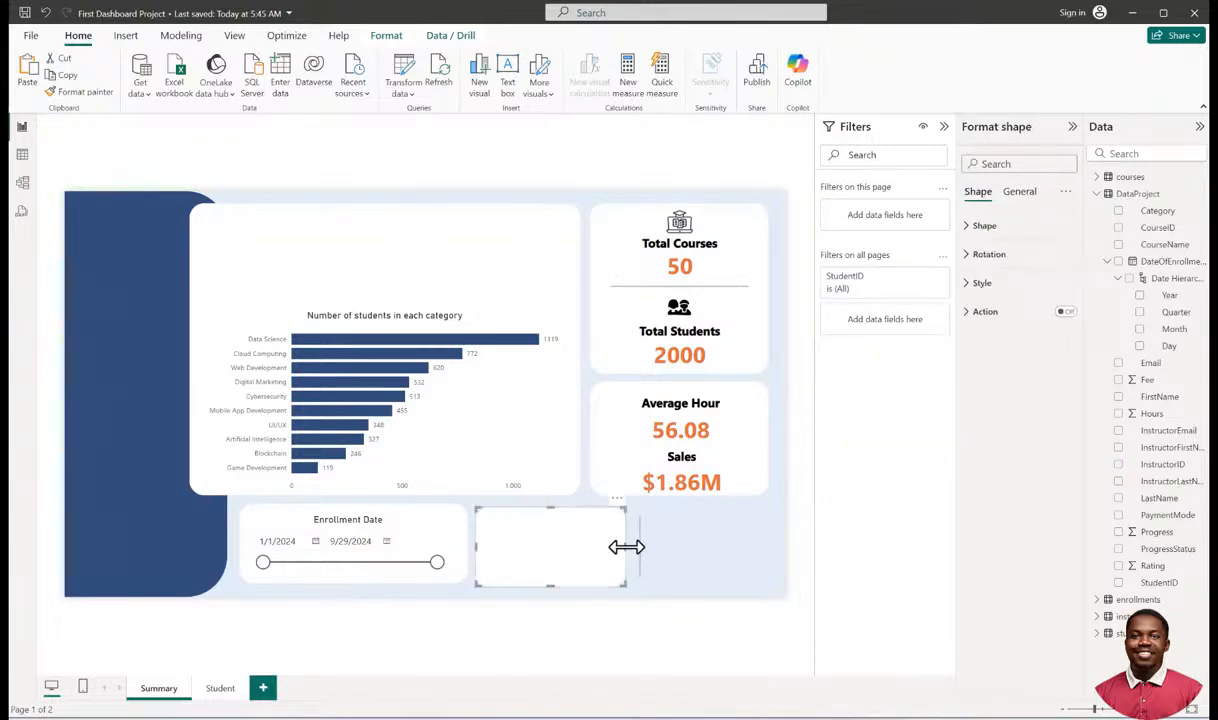
{"action": "left_click_drag", "start_coordinate": [625, 546], "coordinate": [583, 546]}
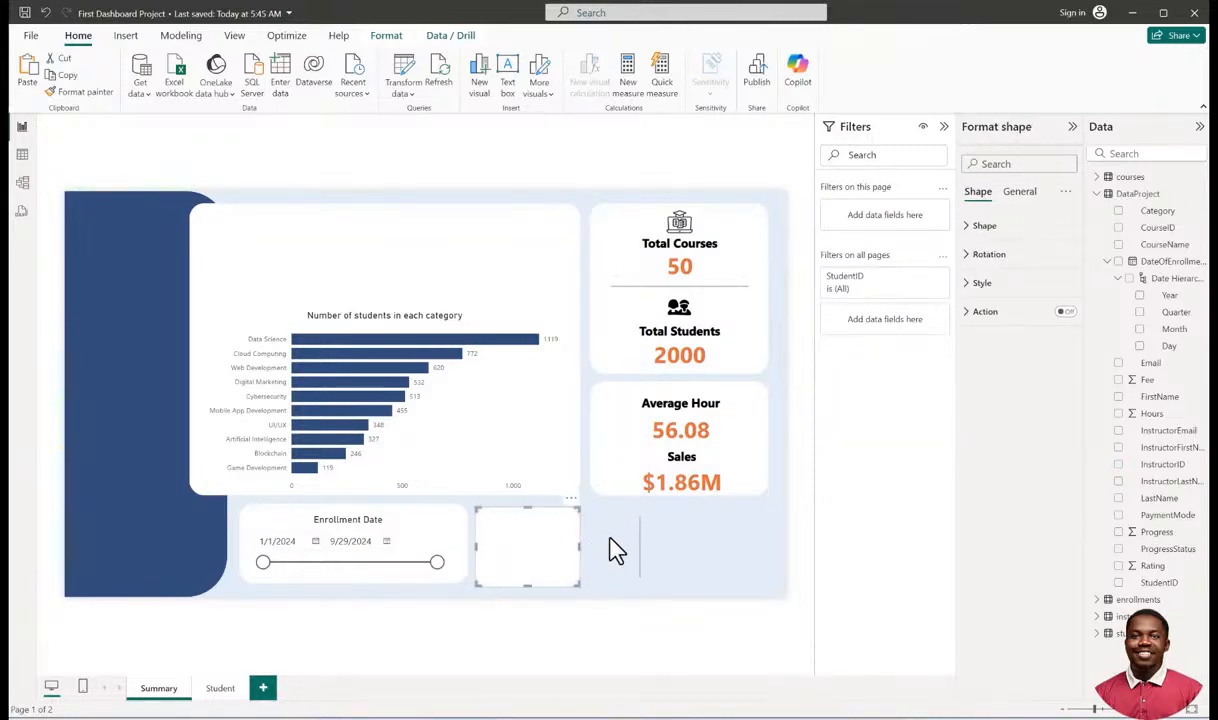
{"action": "left_click", "coordinate": [612, 612]}
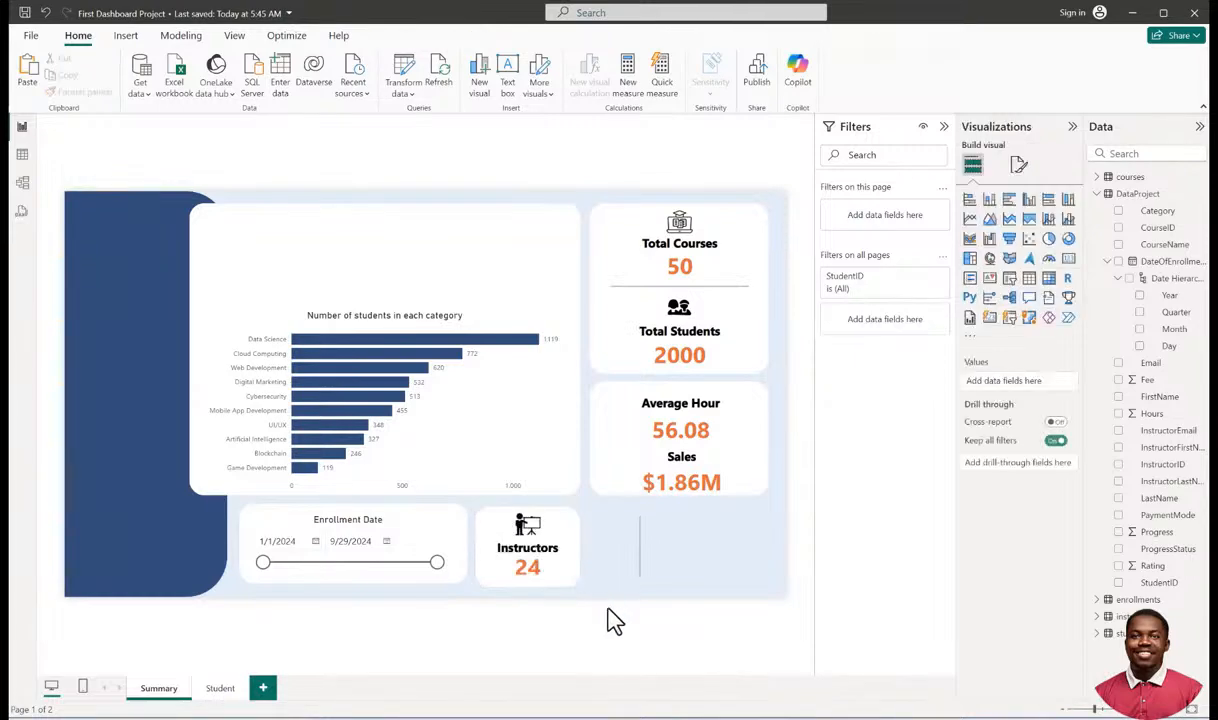
Extend the Average Hour and Sales background panel down level with the Instructors panel and spread the two cards vertically within it.
{"action": "left_click", "coordinate": [605, 465]}
{"action": "left_click_drag", "start_coordinate": [680, 495], "coordinate": [677, 585]}
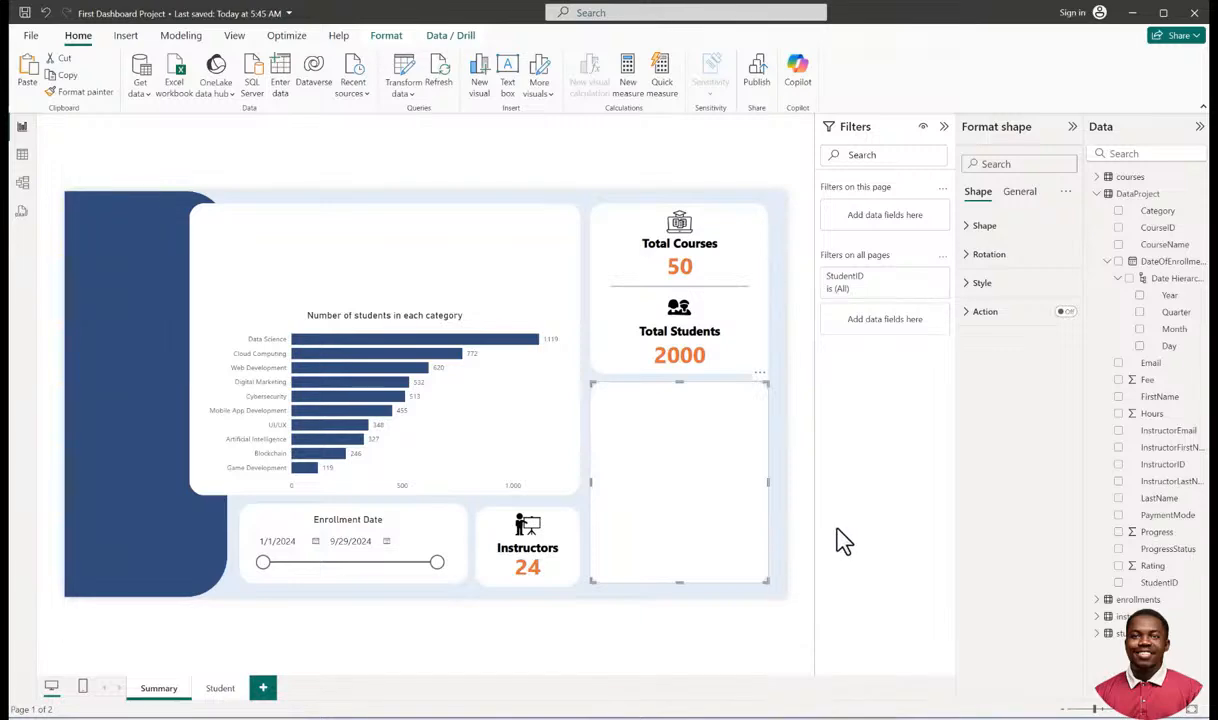
{"action": "left_click", "coordinate": [645, 615]}
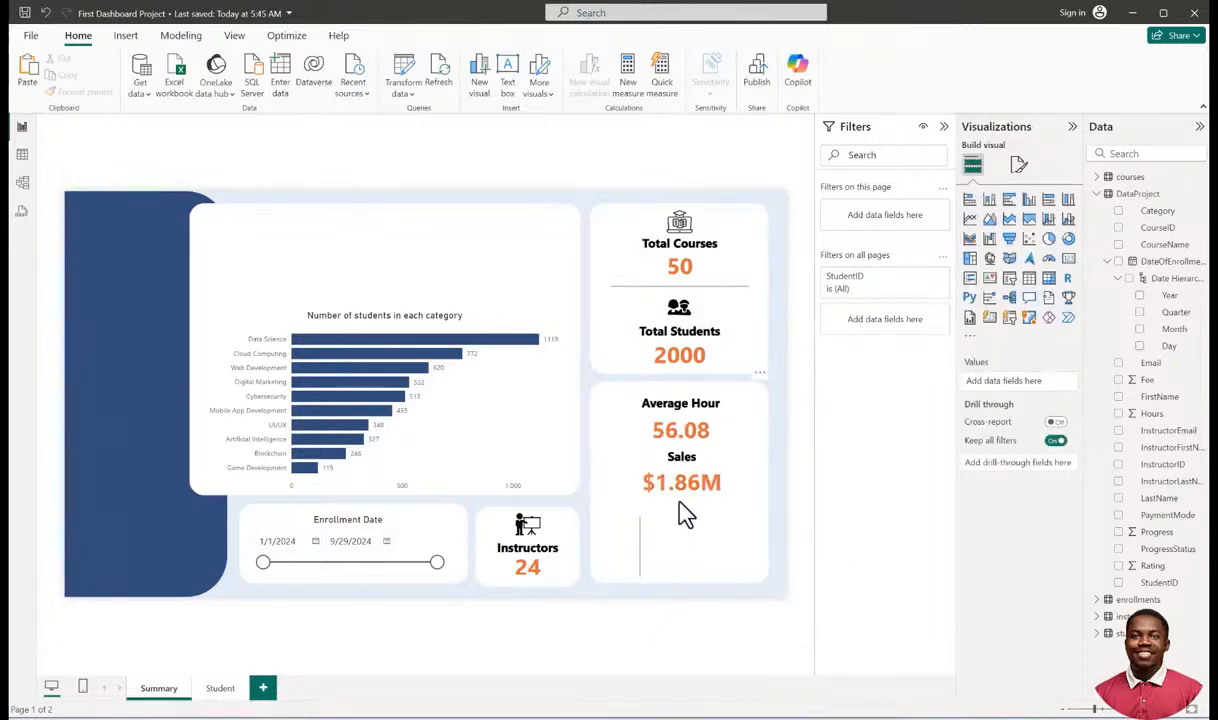
{"action": "left_click_drag", "start_coordinate": [681, 487], "coordinate": [682, 558]}
{"action": "left_click_drag", "start_coordinate": [691, 432], "coordinate": [688, 458]}
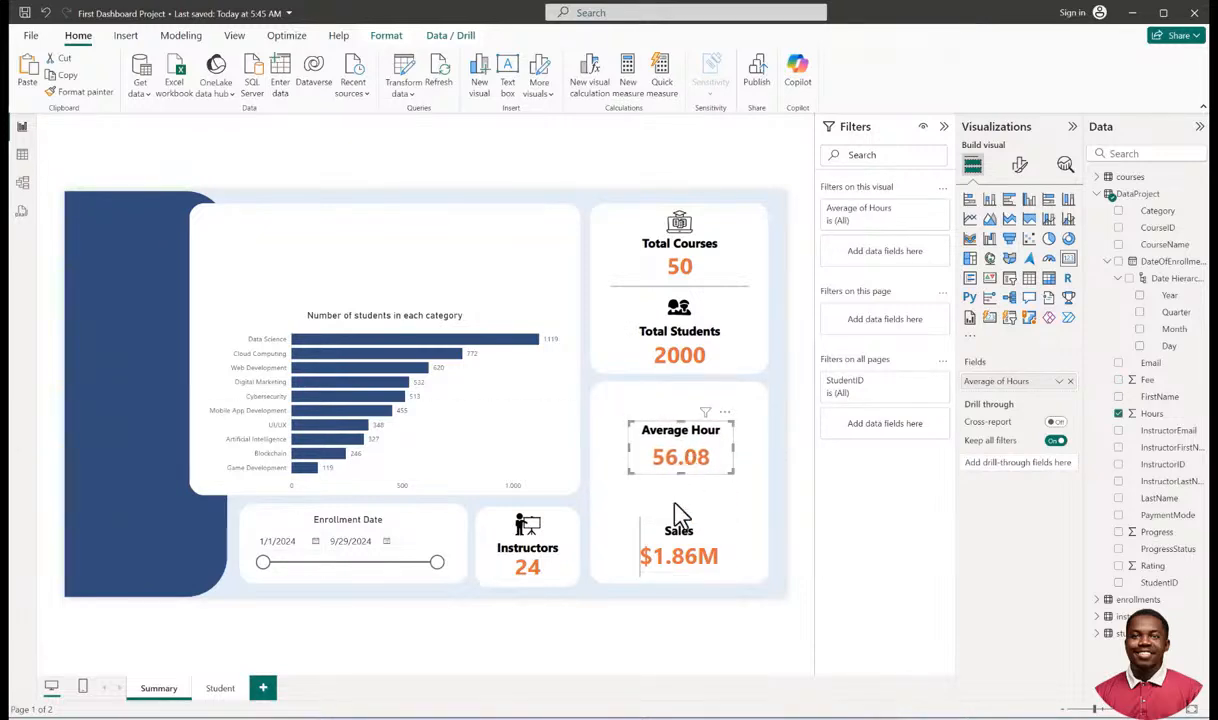
Delete the vertical divider beside the Sales card.
{"action": "left_click", "coordinate": [639, 518]}
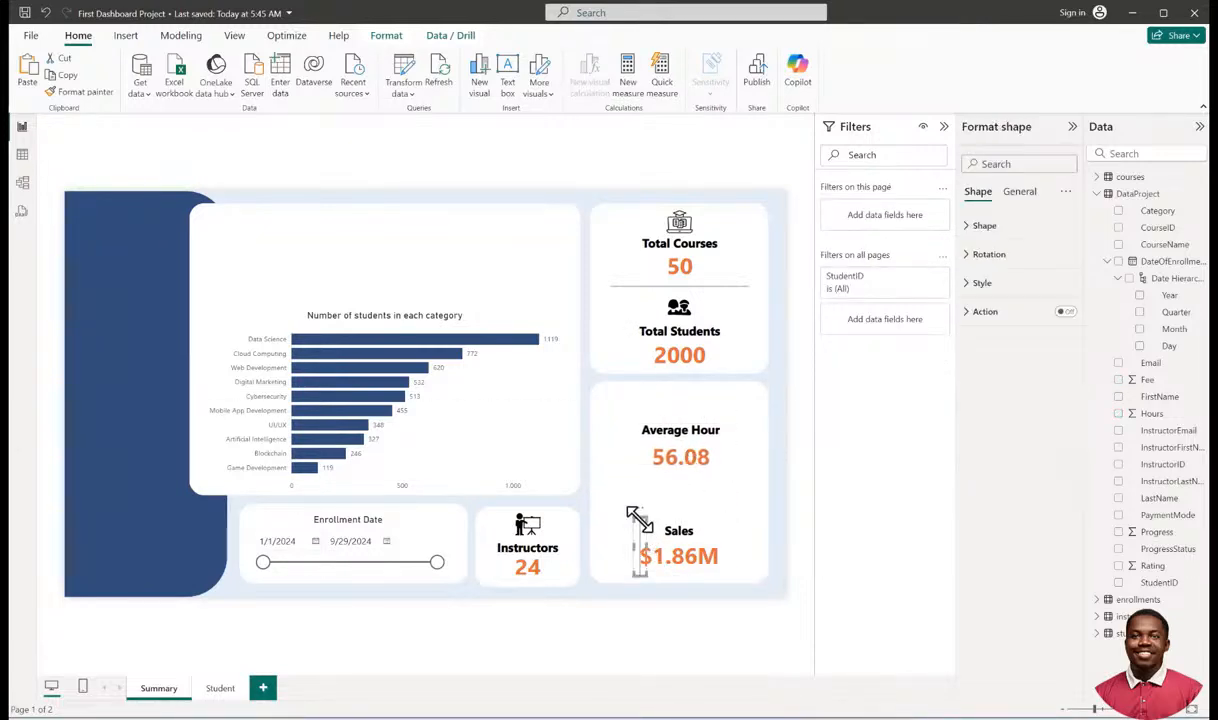
{"action": "left_click_drag", "start_coordinate": [641, 530], "coordinate": [627, 508]}
{"action": "key", "text": "Delete"}
Copy the horizontal divider from between Total Courses and Total Students and place the copy between the Average Hour and Sales cards.
{"action": "left_click", "coordinate": [660, 298]}
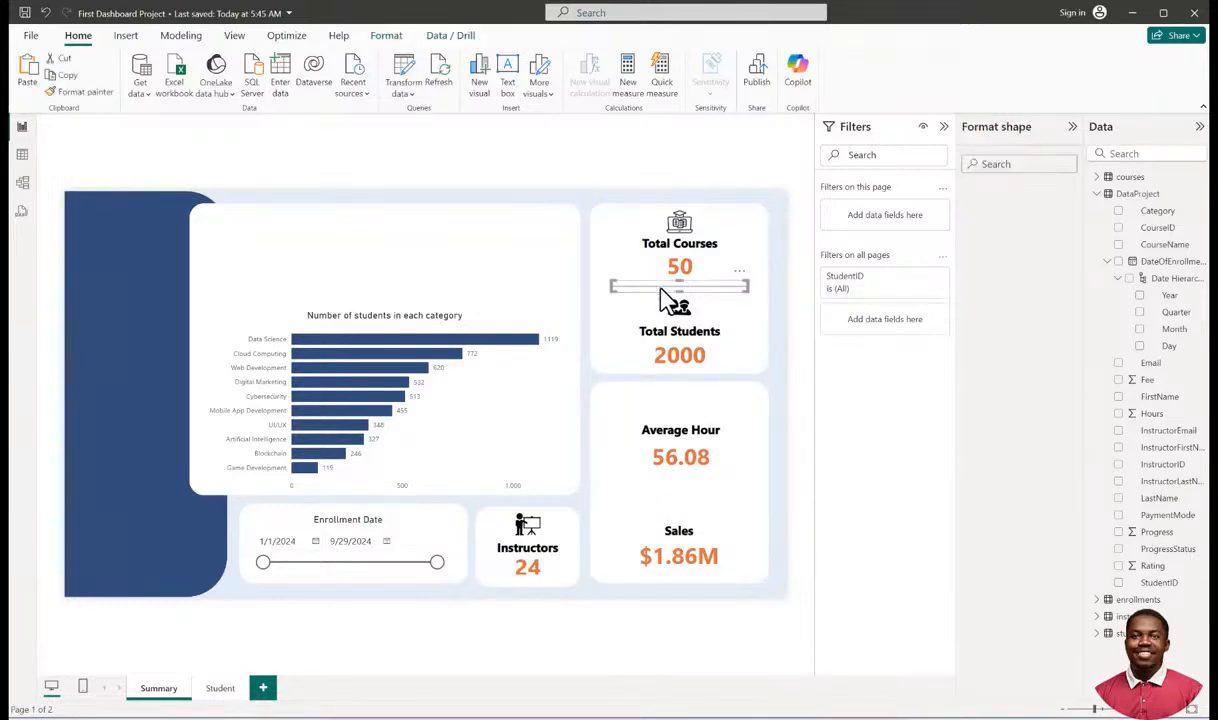
{"action": "left_click_drag", "start_coordinate": [666, 307], "coordinate": [695, 403]}
{"action": "key", "text": "Delete"}
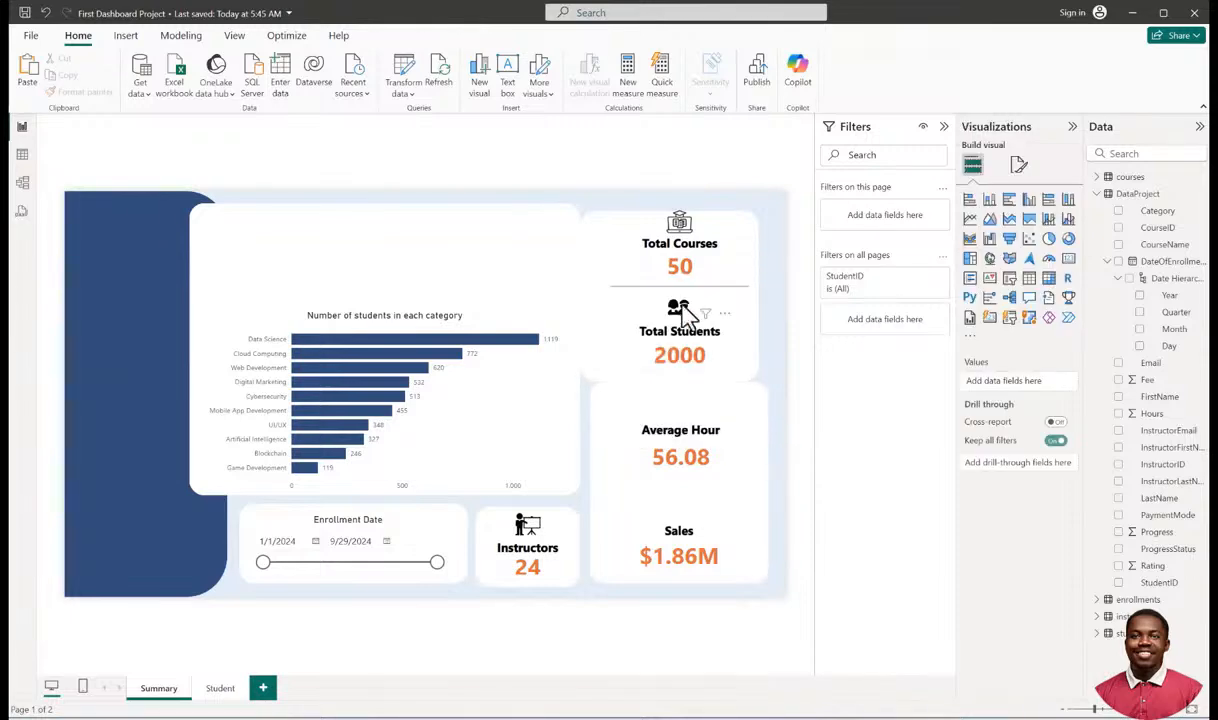
{"action": "left_click", "coordinate": [662, 287]}
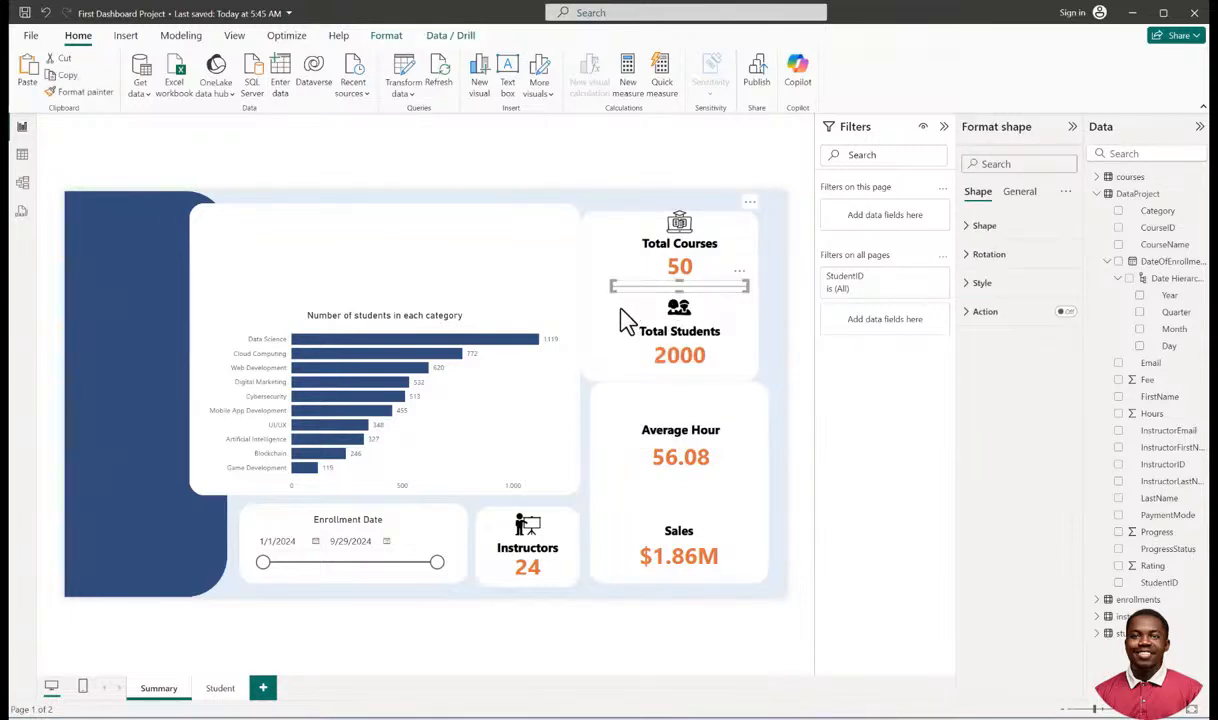
{"action": "left_click_drag", "start_coordinate": [669, 292], "coordinate": [661, 489]}
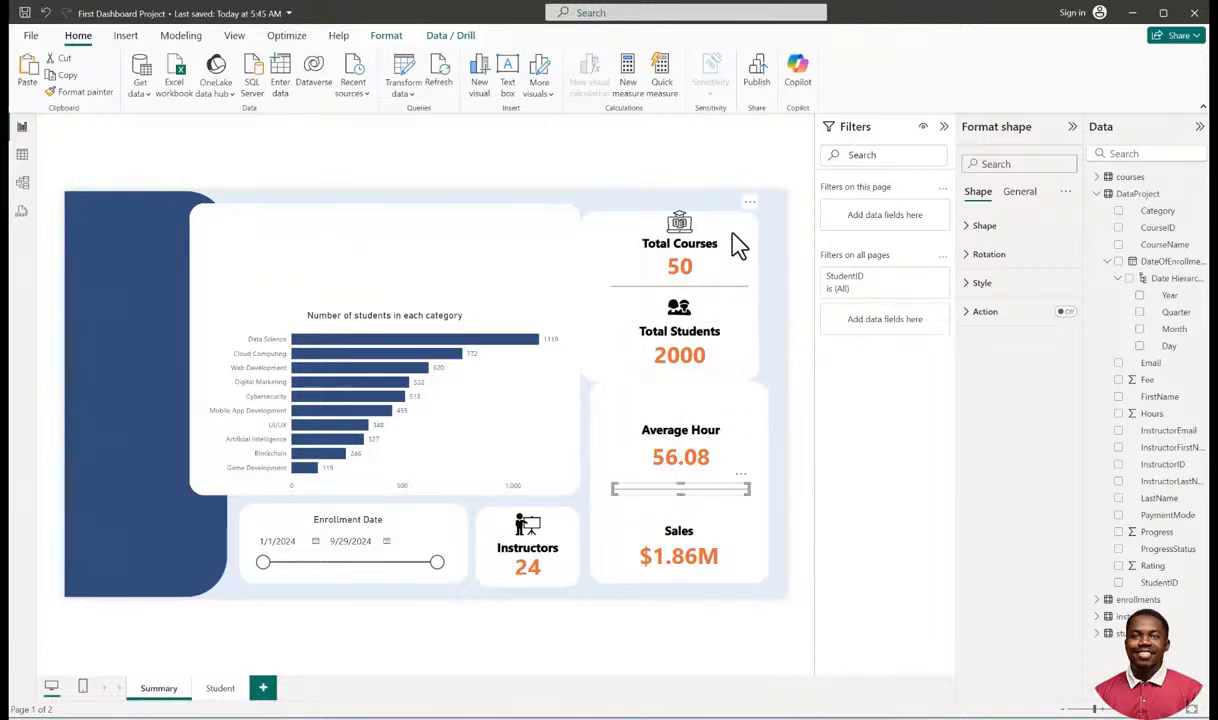
Realign the background panel behind Total Courses and Total Students with the Average Hour and Sales panel.
{"action": "left_click", "coordinate": [605, 223]}
{"action": "left_click_drag", "start_coordinate": [604, 223], "coordinate": [619, 231]}
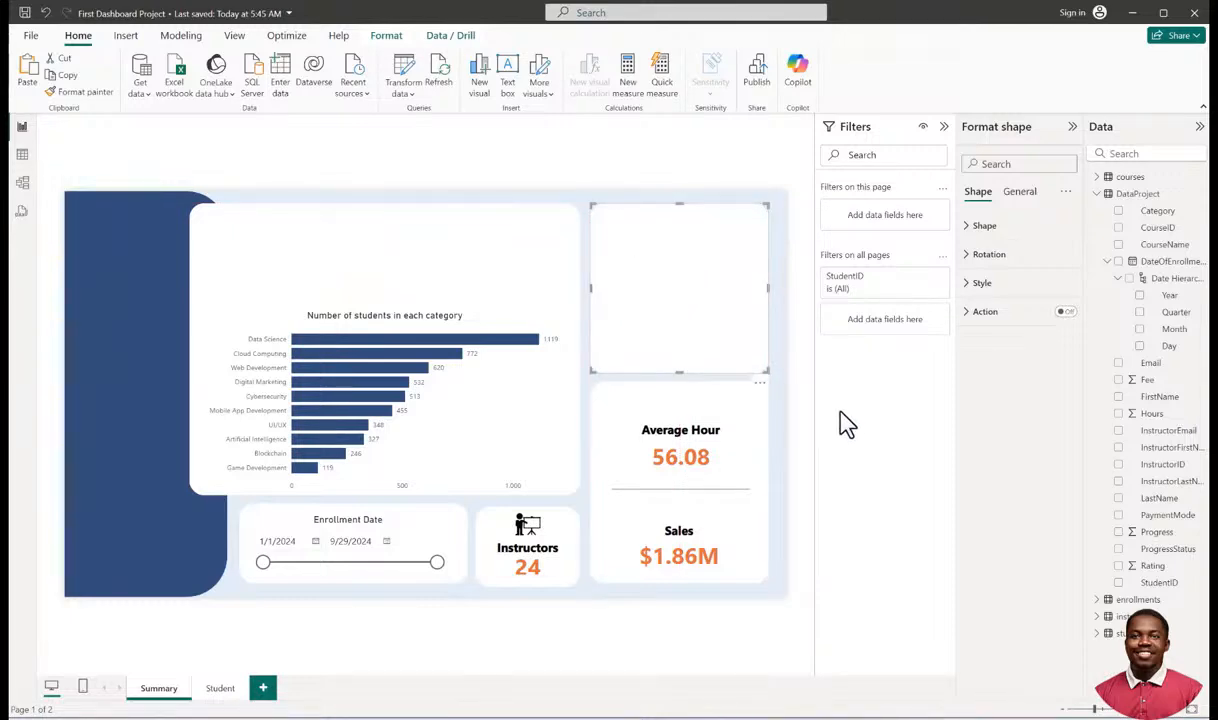
{"action": "left_click", "coordinate": [784, 377]}
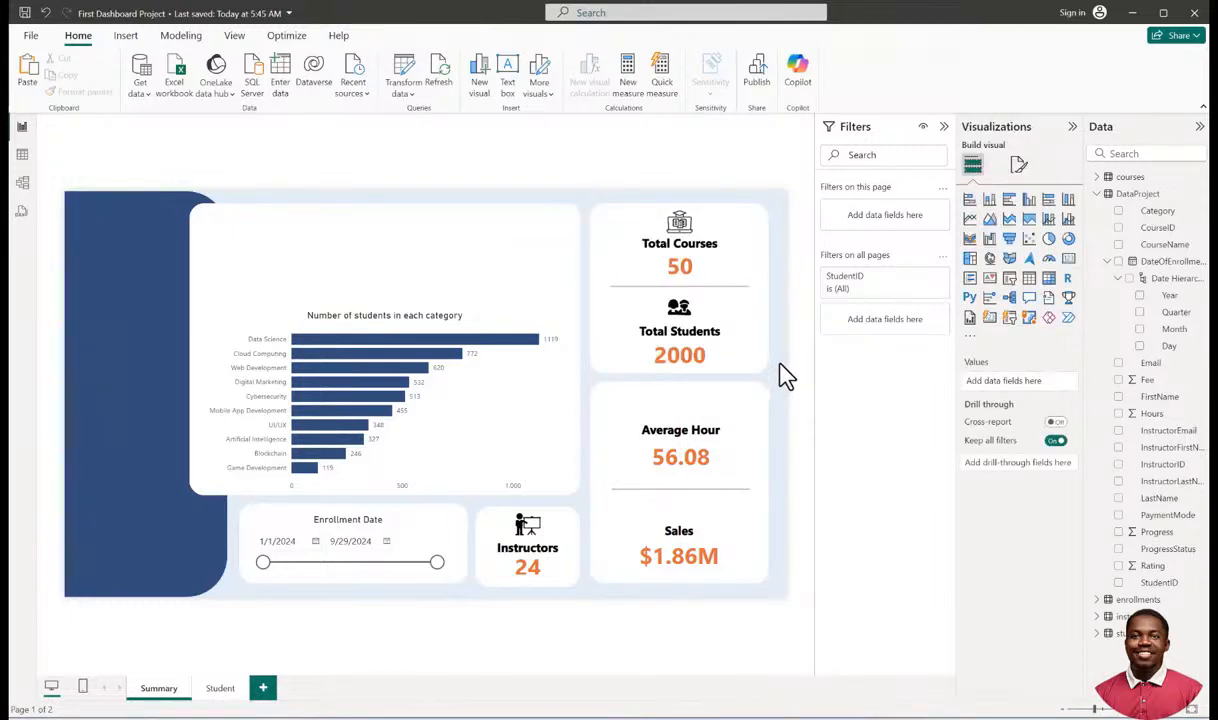
{"action": "left_click", "coordinate": [700, 489]}
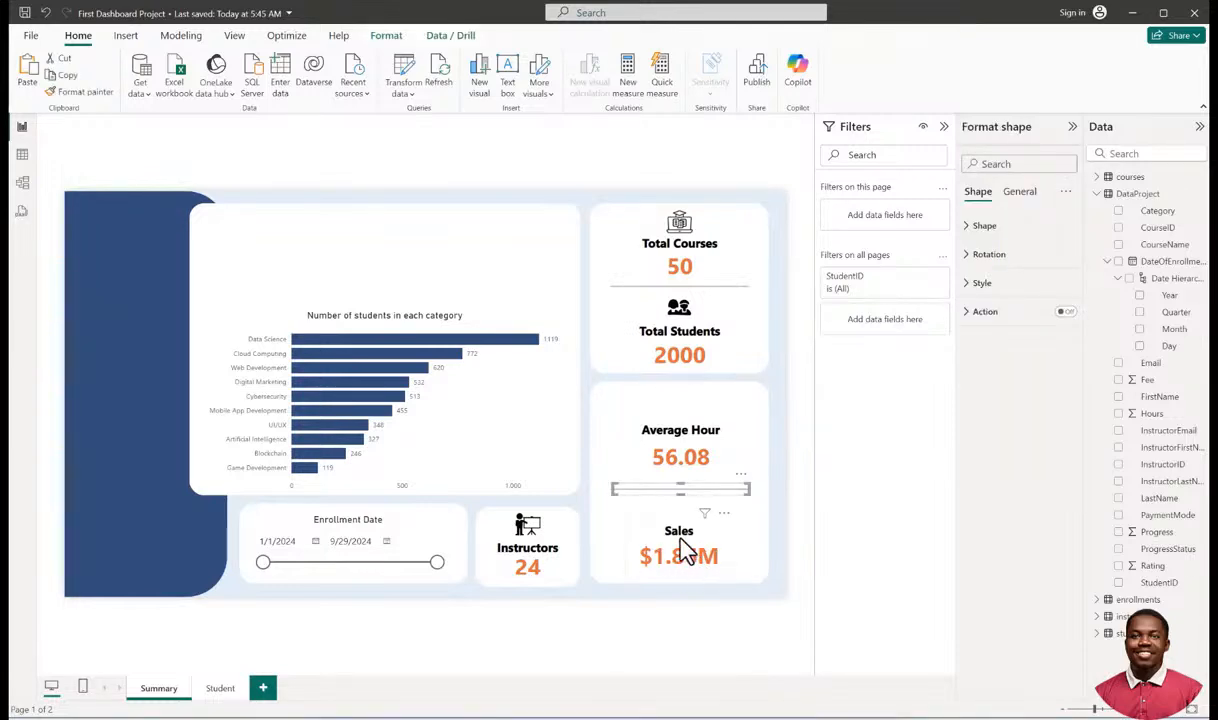
{"action": "left_click", "coordinate": [803, 515]}
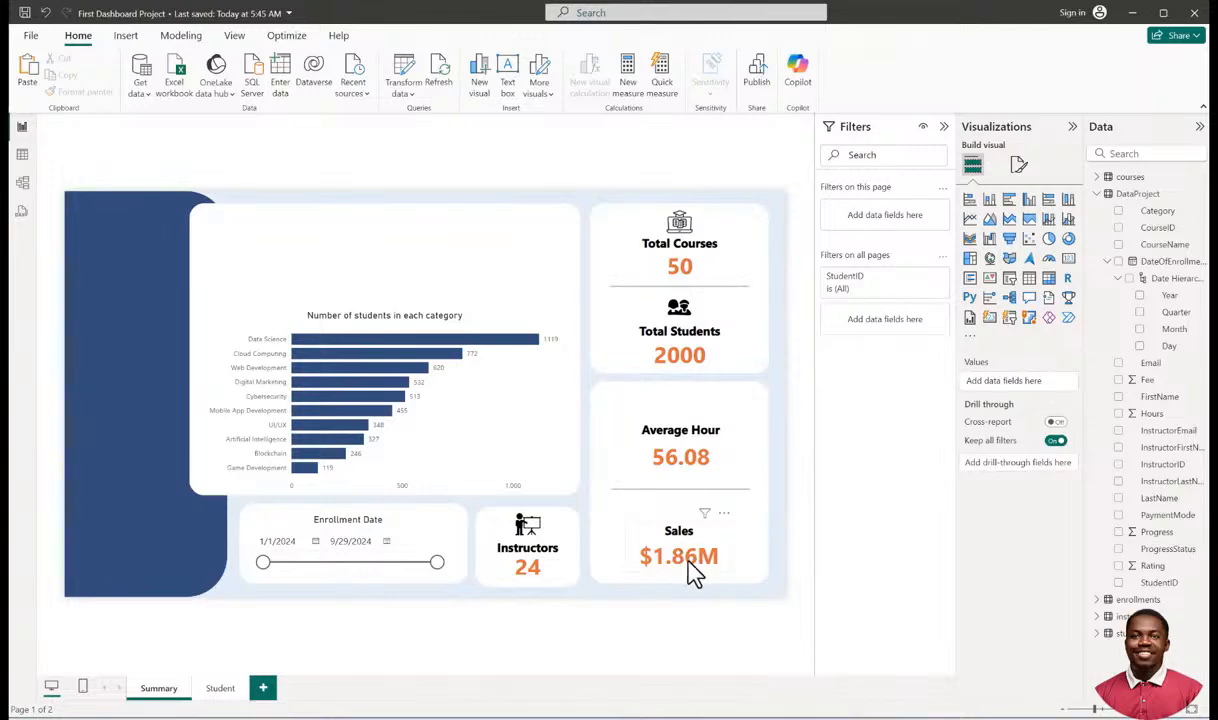
Test the chart's cross-filtering with Cloud Computing, Data Science and Digital Marketing, and clear the selection.
{"action": "left_click", "coordinate": [433, 355]}
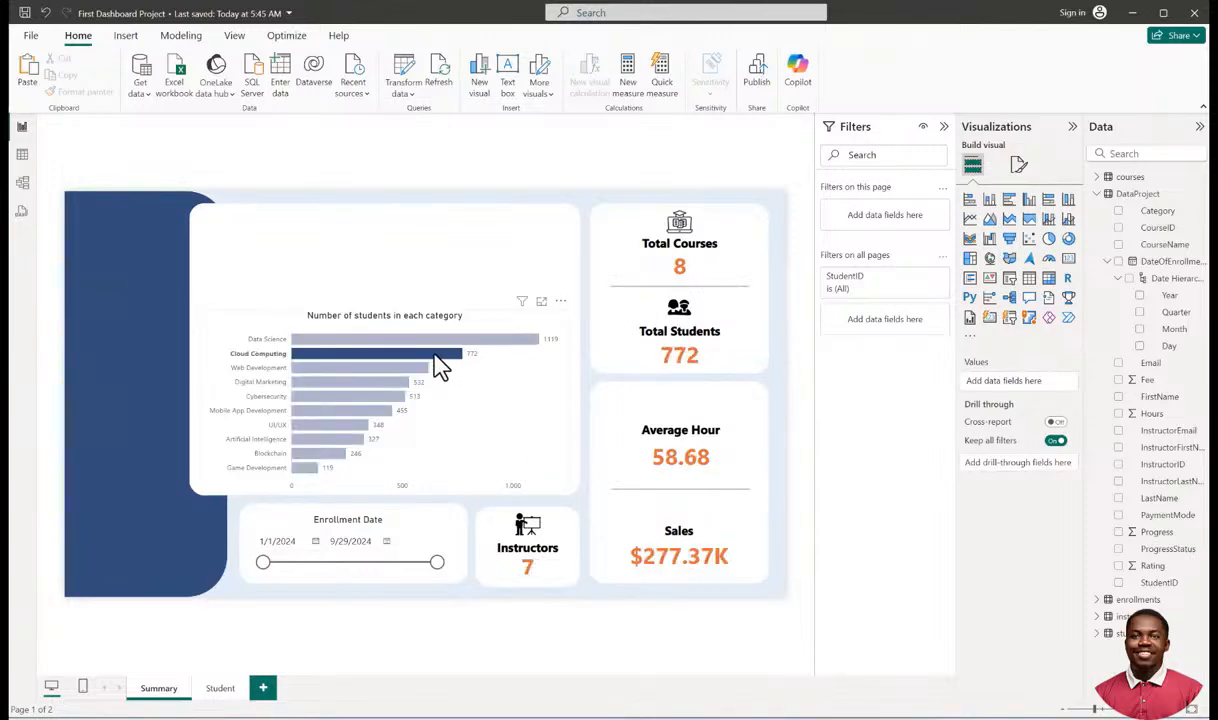
{"action": "left_click", "coordinate": [490, 340]}
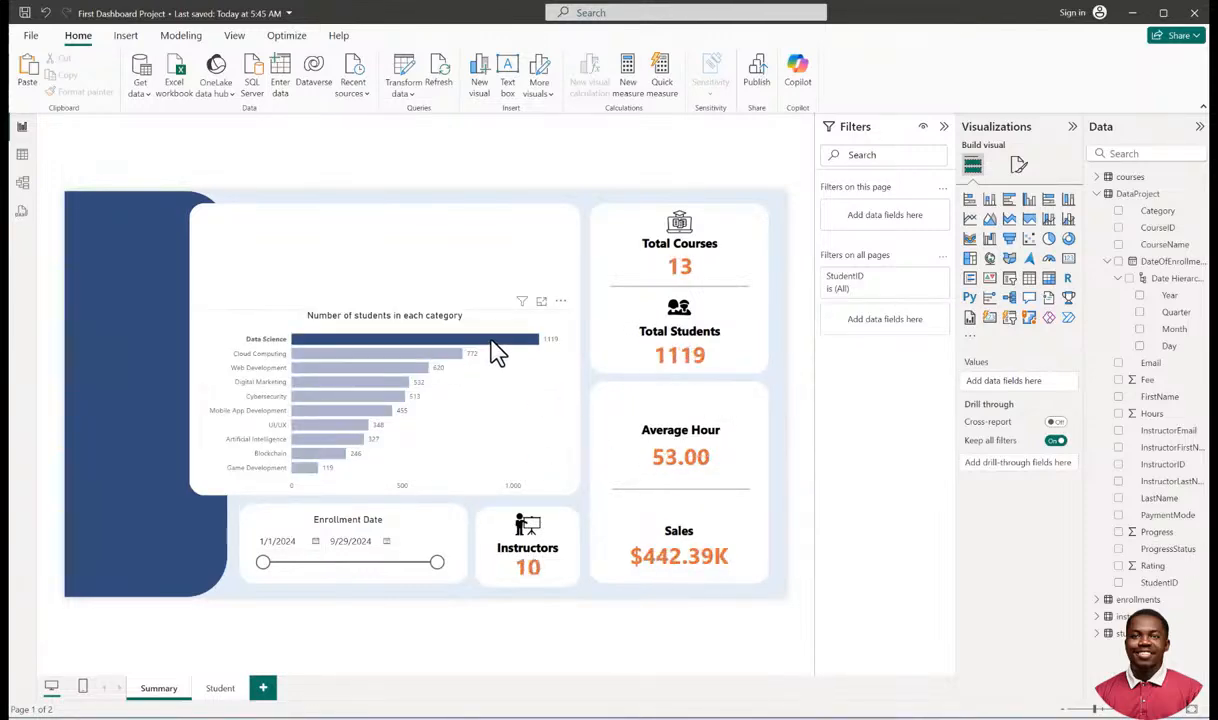
{"action": "left_click", "coordinate": [378, 382]}
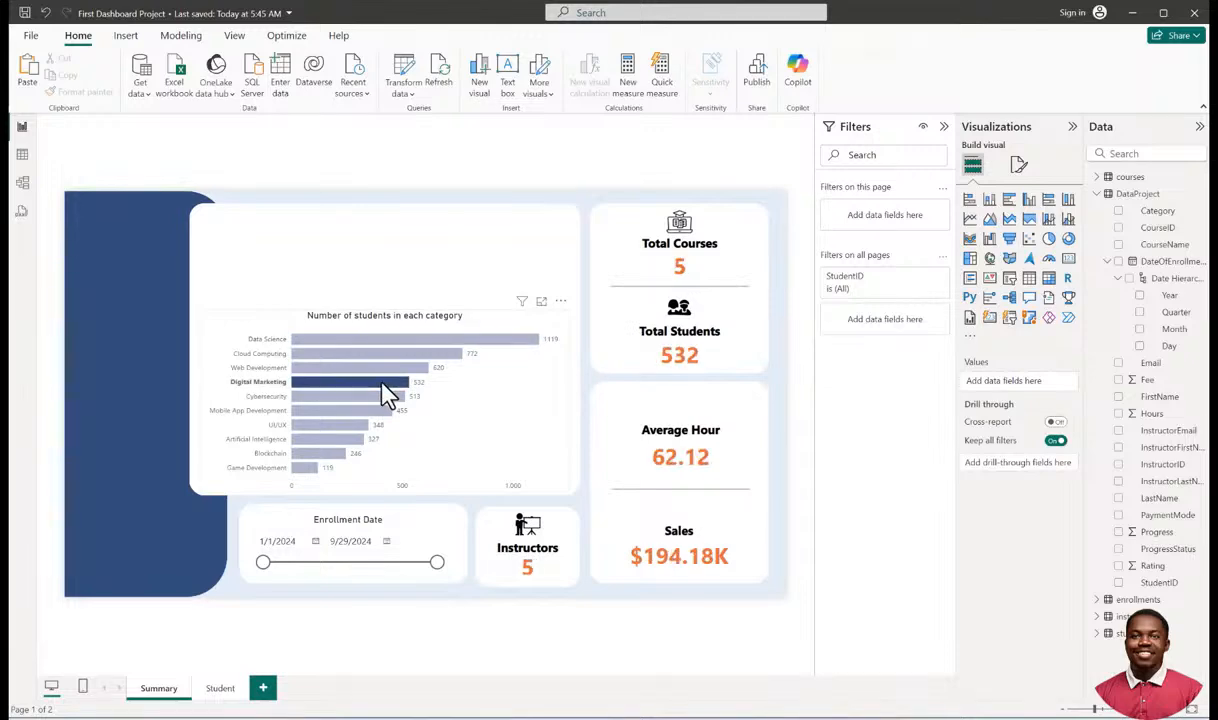
{"action": "left_click", "coordinate": [378, 382]}
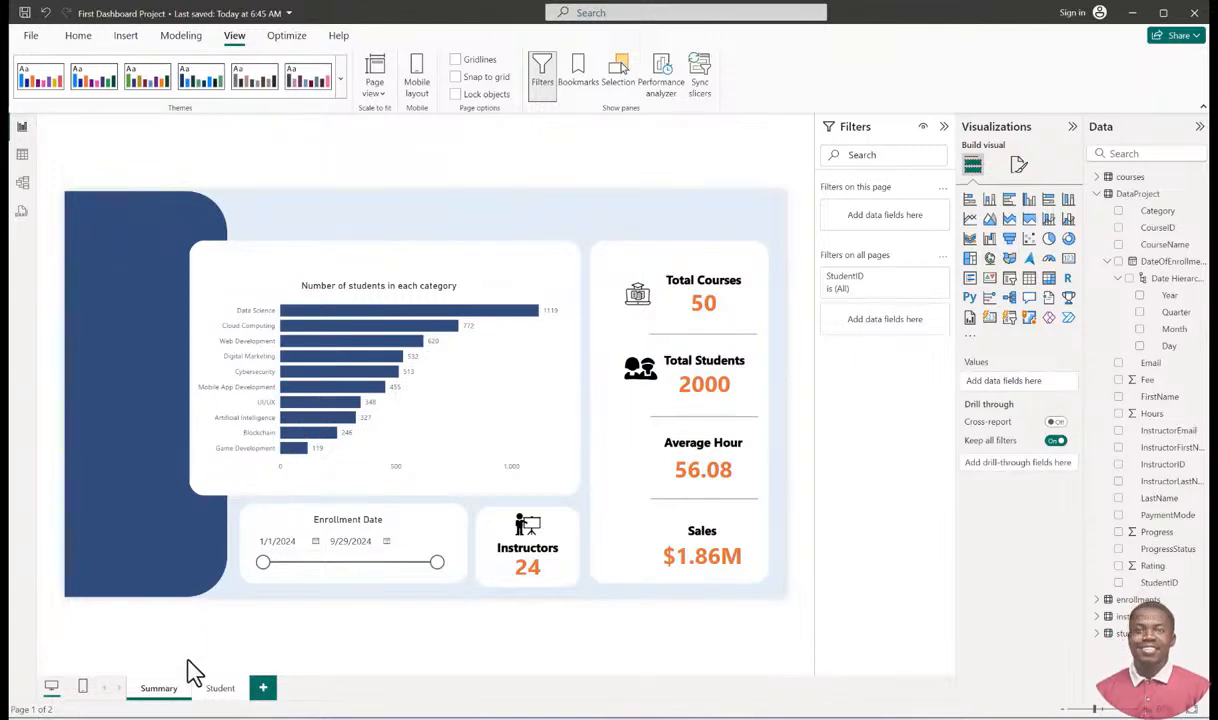
Compare the layout of the Summary page with the blank Student page.
{"action": "left_click", "coordinate": [212, 695]}
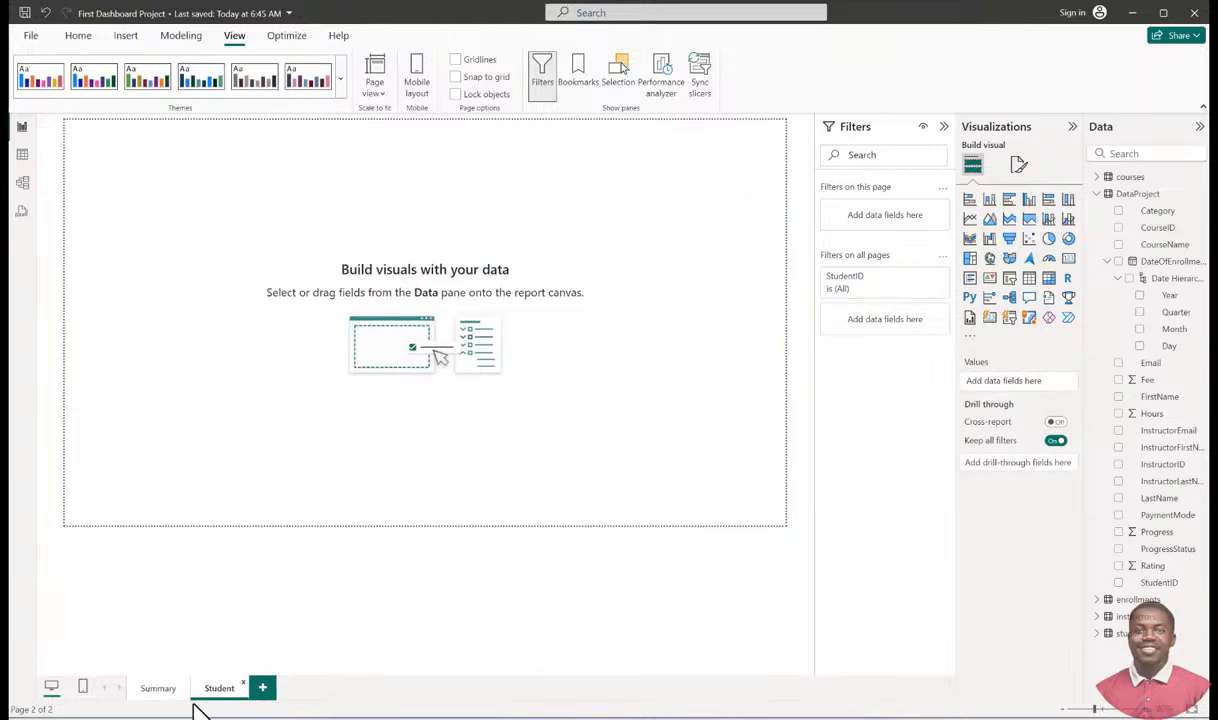
{"action": "left_click", "coordinate": [160, 690]}
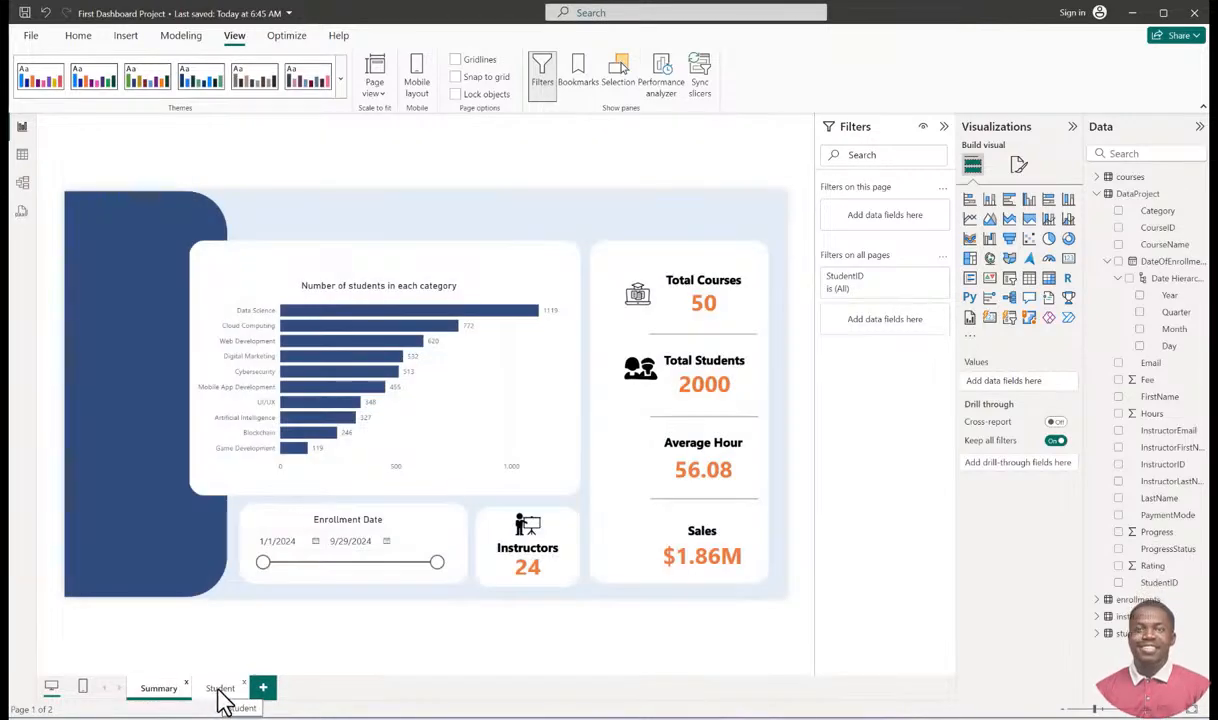
{"action": "left_click", "coordinate": [218, 695]}
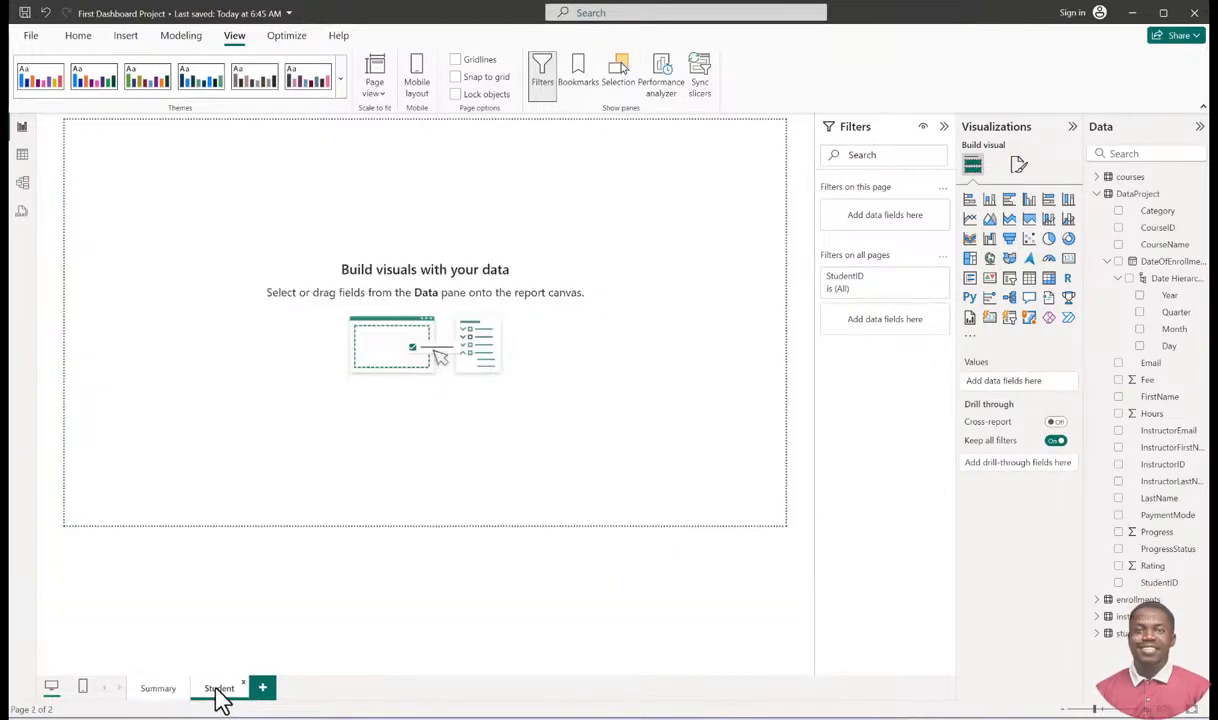
{"action": "left_click", "coordinate": [162, 693]}
{"action": "left_click", "coordinate": [215, 692]}
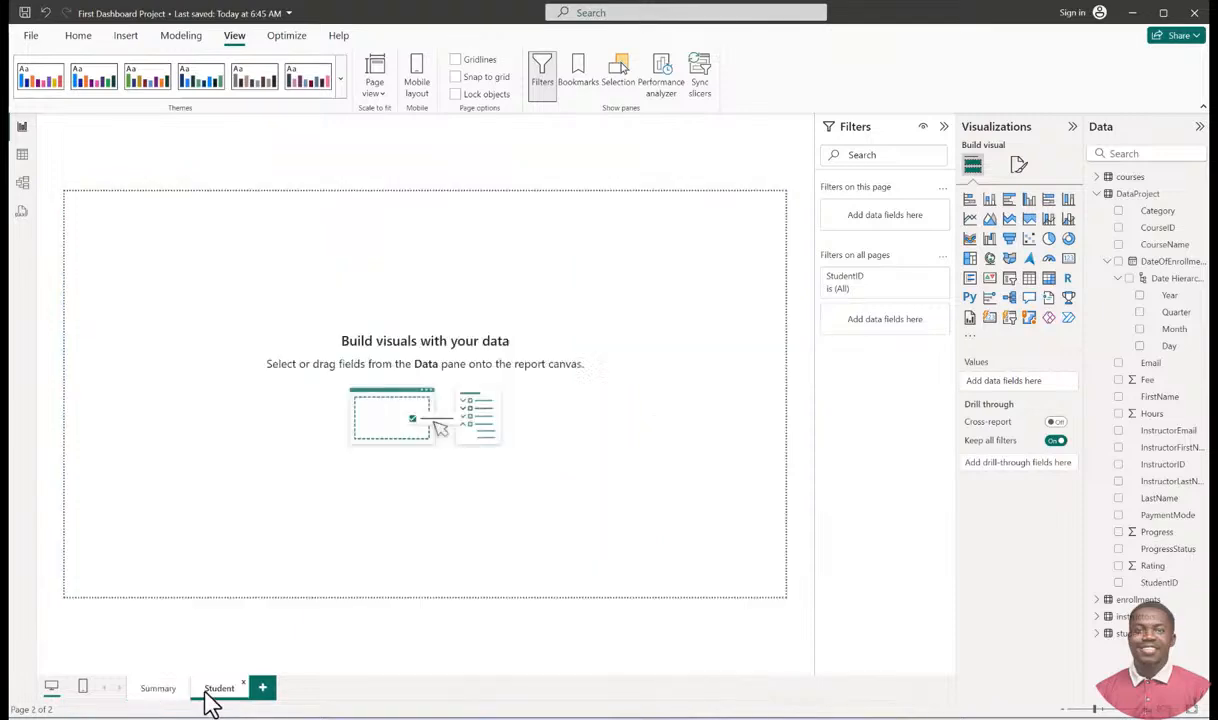
{"action": "left_click", "coordinate": [161, 690]}
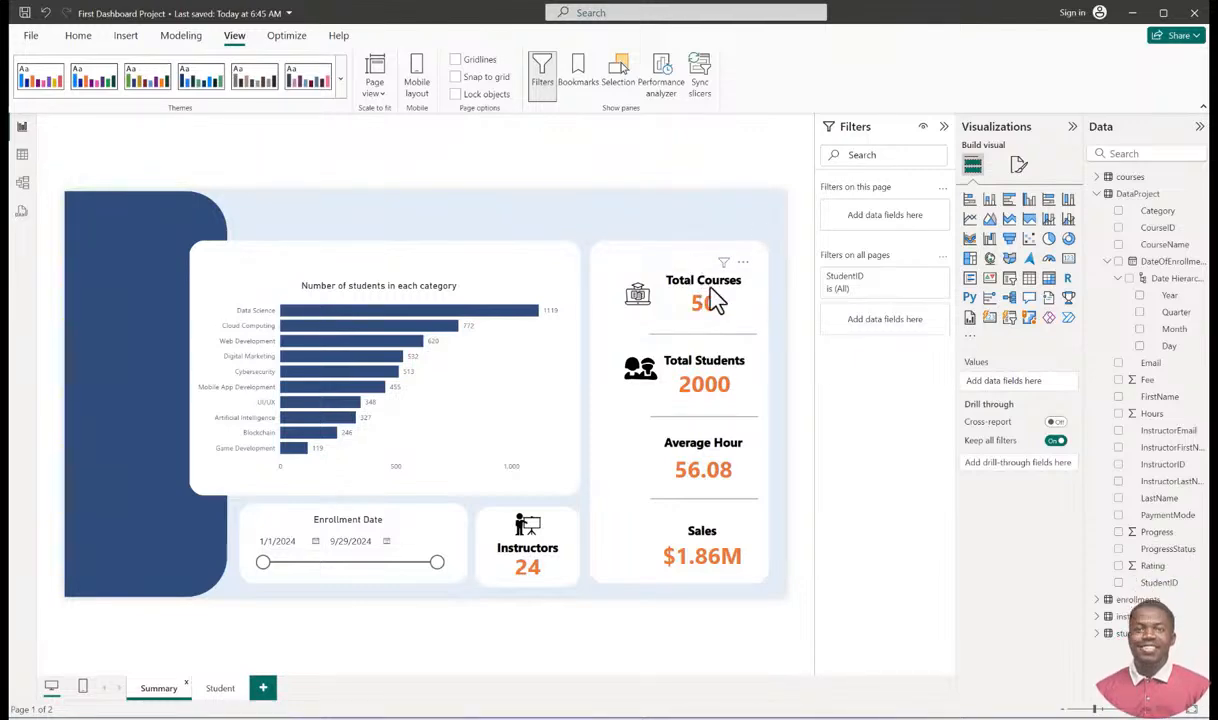
{"action": "left_click", "coordinate": [219, 690]}
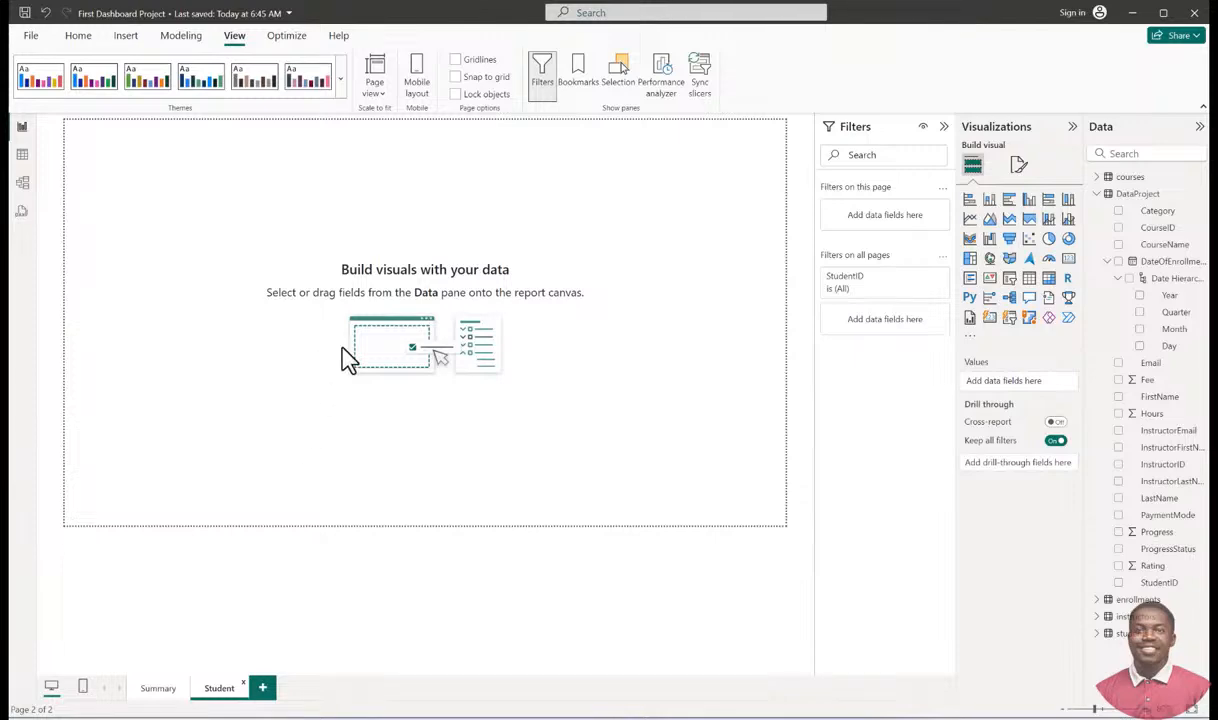
{"action": "left_click", "coordinate": [160, 689]}
{"action": "left_click", "coordinate": [220, 689]}
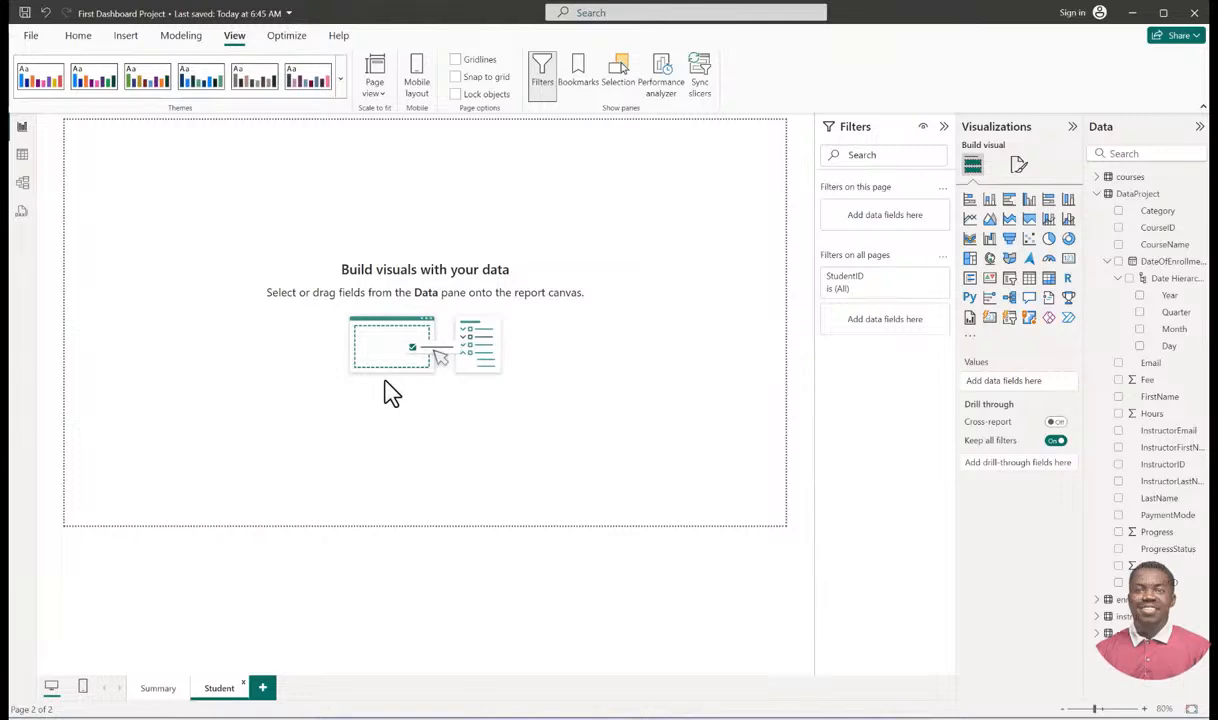
Duplicate the Summary page and delete the blank Student page.
{"action": "left_click", "coordinate": [160, 689]}
{"action": "right_click", "coordinate": [163, 690]}
{"action": "left_click", "coordinate": [192, 617]}
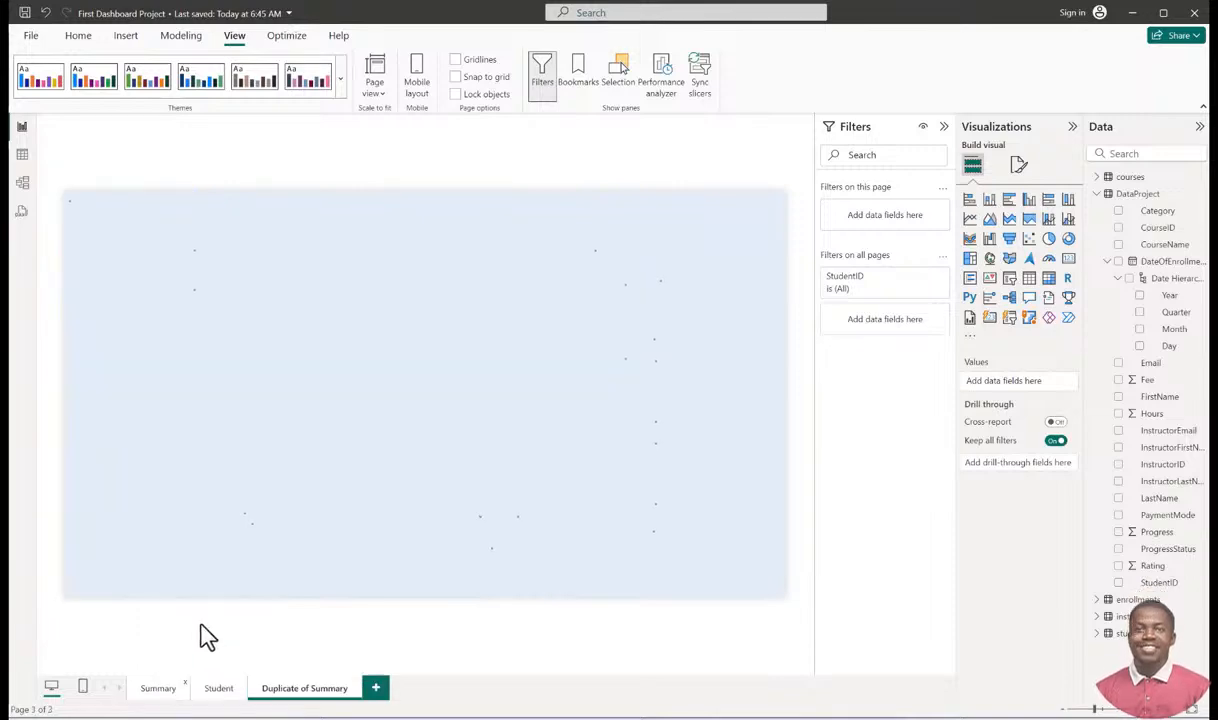
{"action": "left_click", "coordinate": [244, 682]}
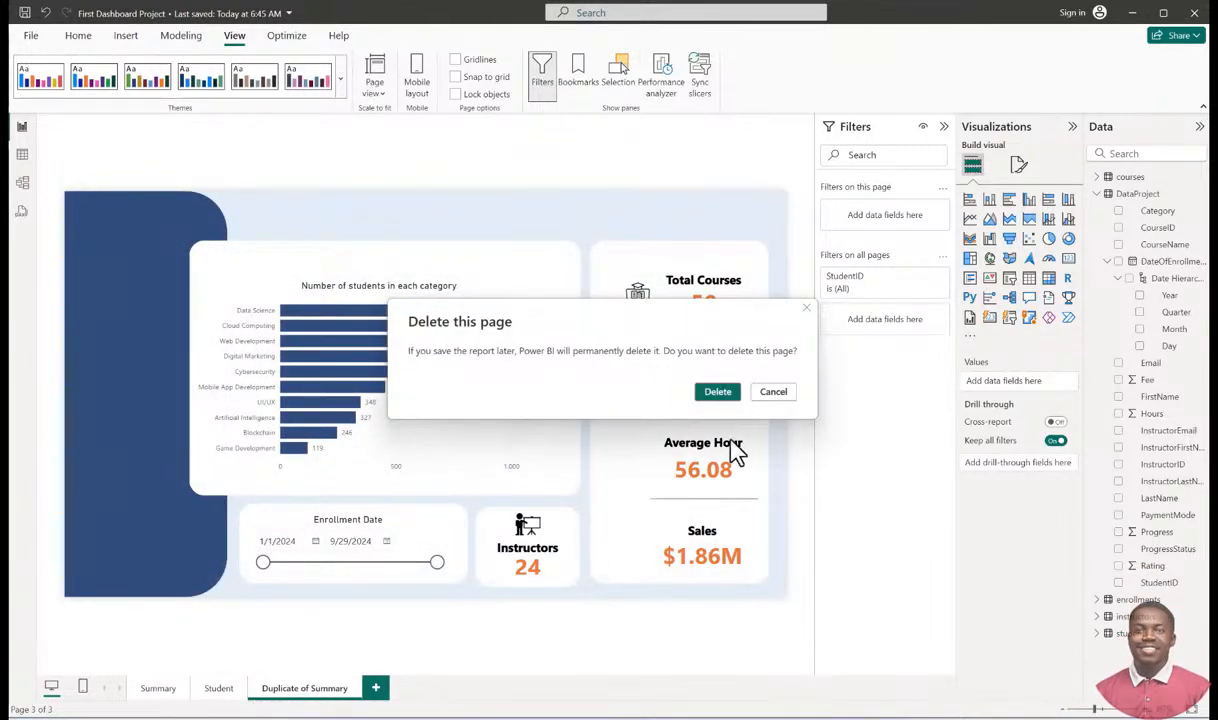
{"action": "left_click", "coordinate": [727, 394]}
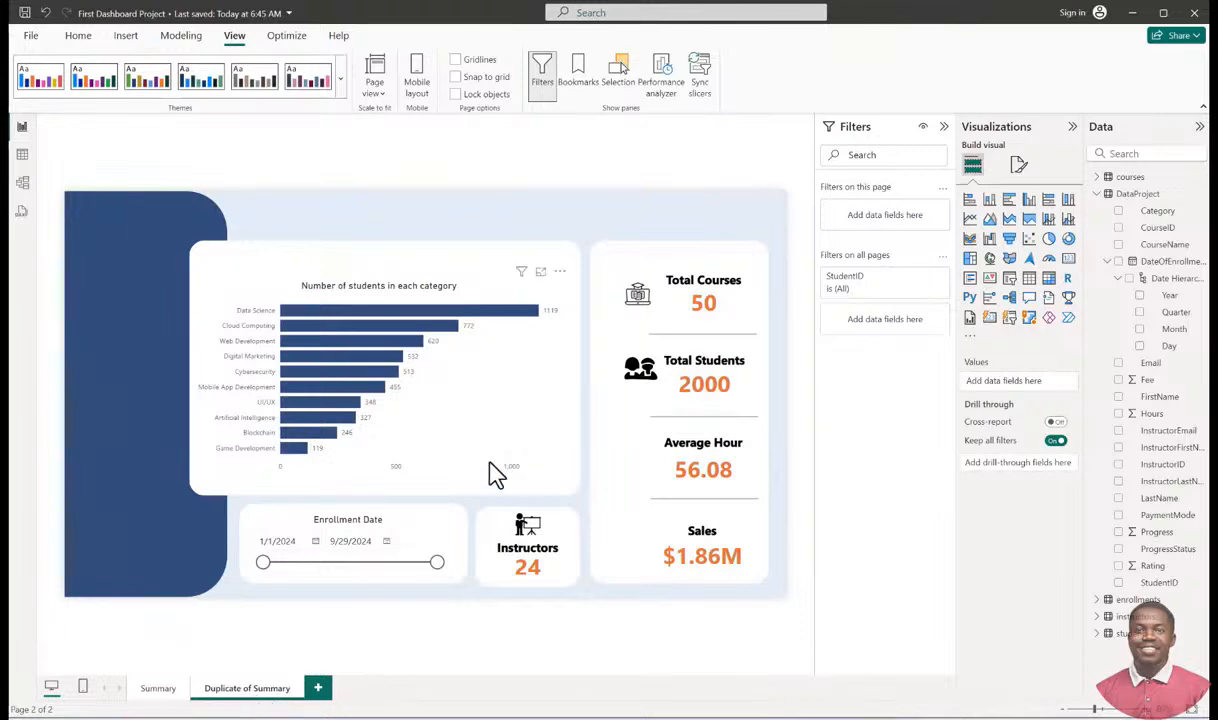
Rename the duplicated Summary page as Student.
{"action": "left_click", "coordinate": [165, 688]}
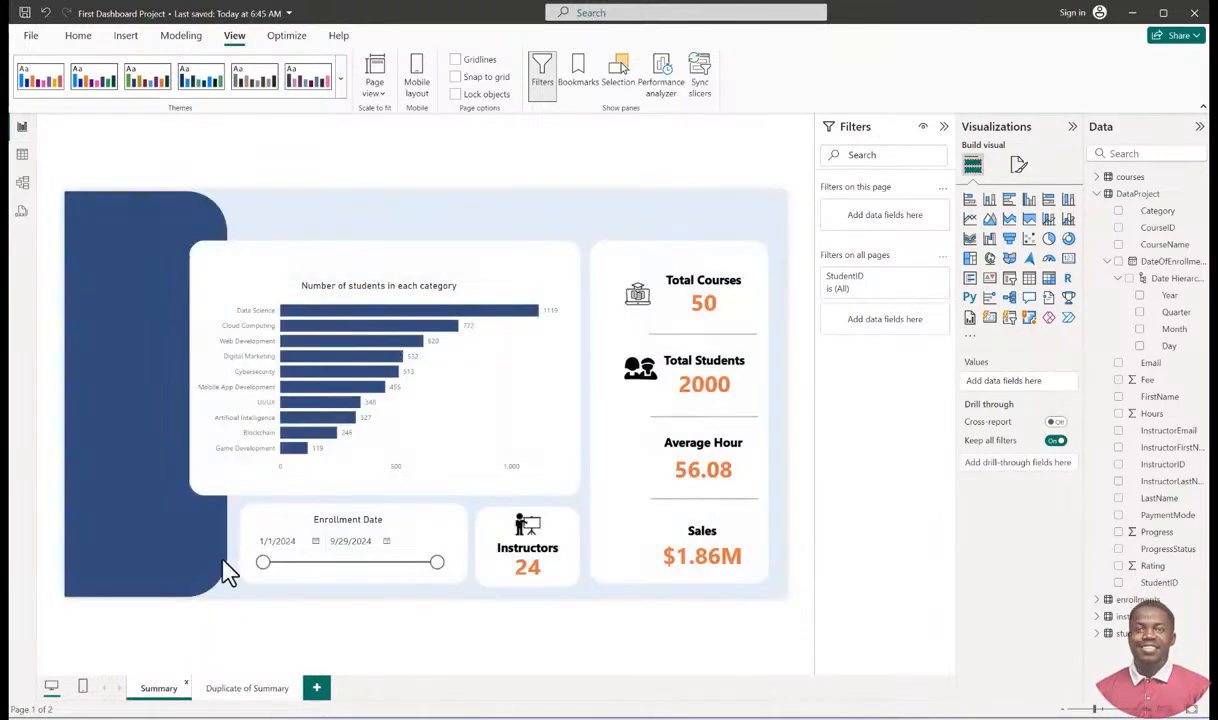
{"action": "left_click", "coordinate": [250, 695]}
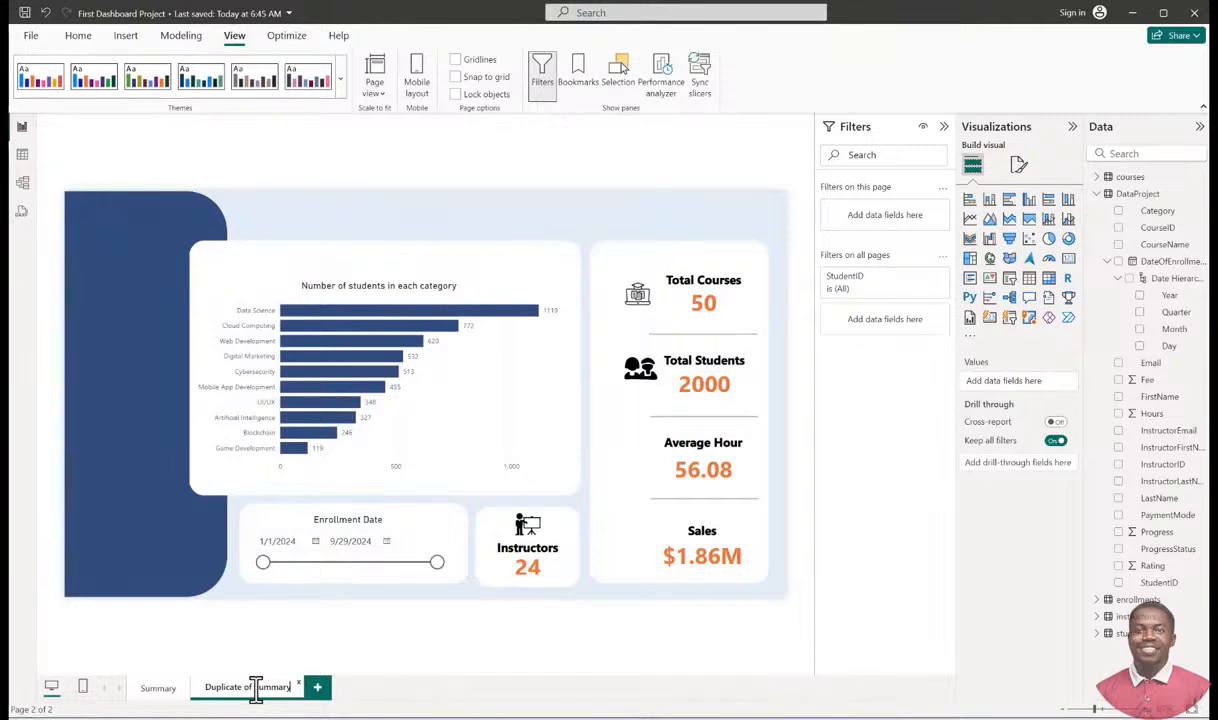
{"action": "double_click", "coordinate": [256, 688]}
{"action": "type", "text": "Student"}
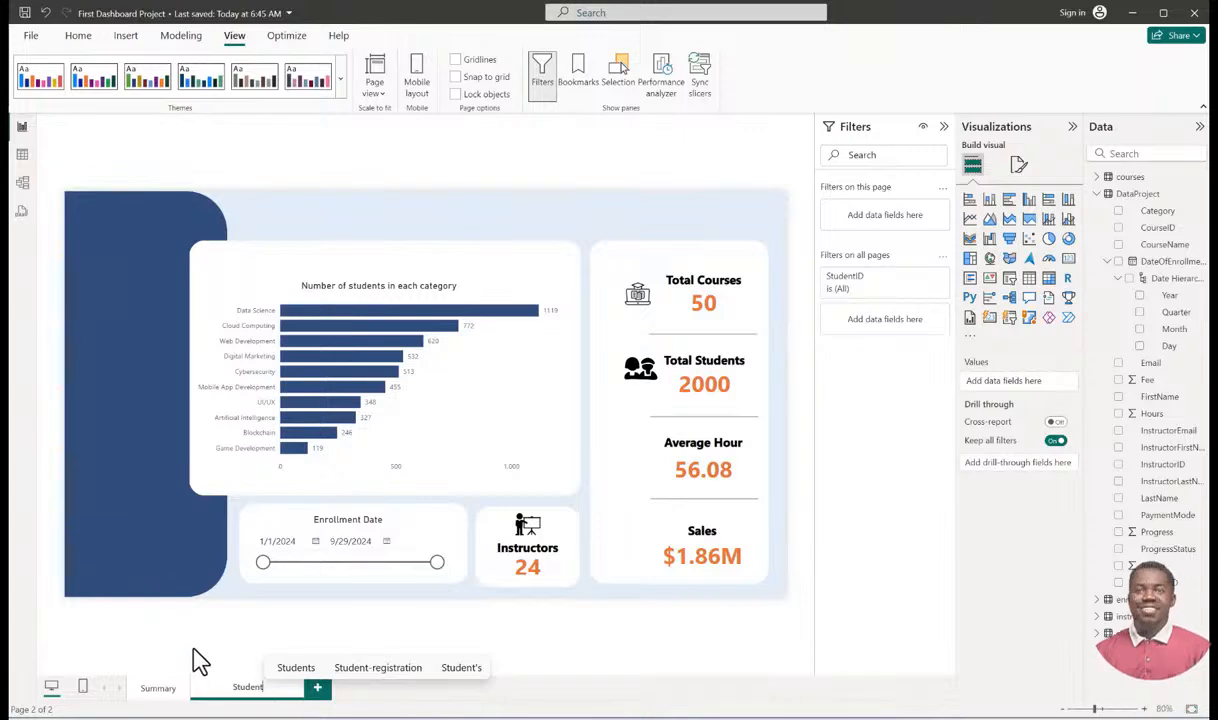
Name the duplicated report page Student and remove the bar chart of students per category from it.
{"action": "key", "text": "Return"}
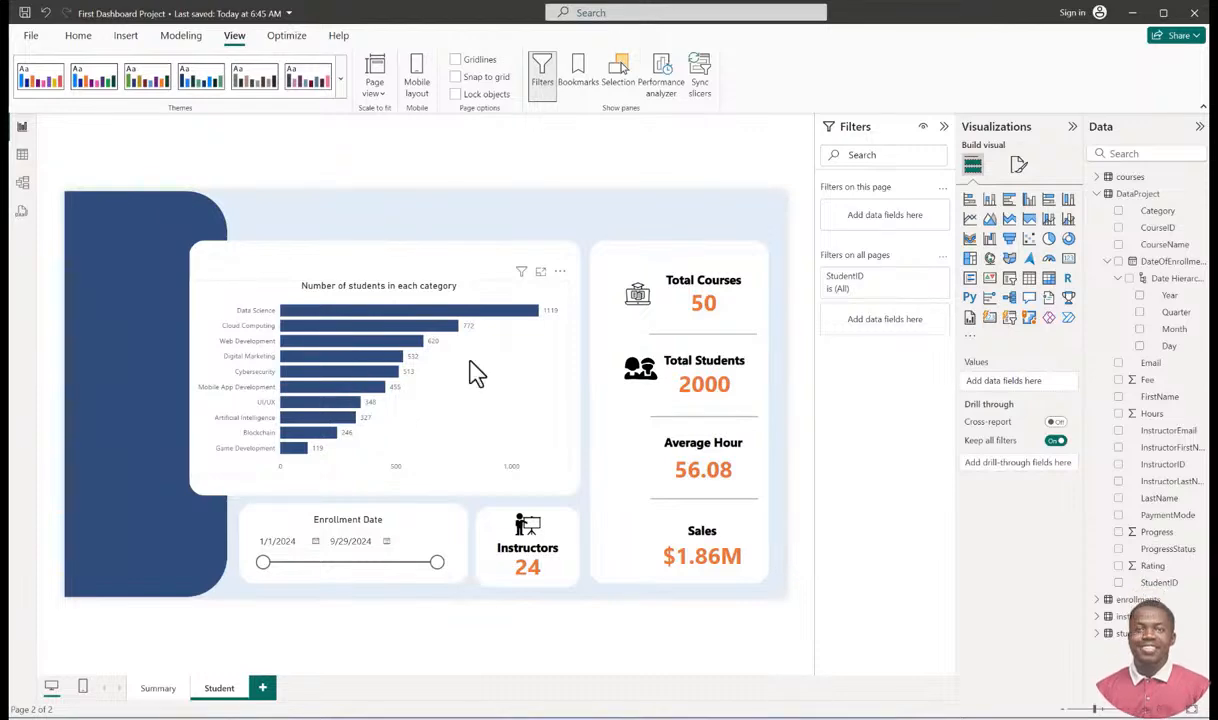
{"action": "left_click", "coordinate": [248, 300]}
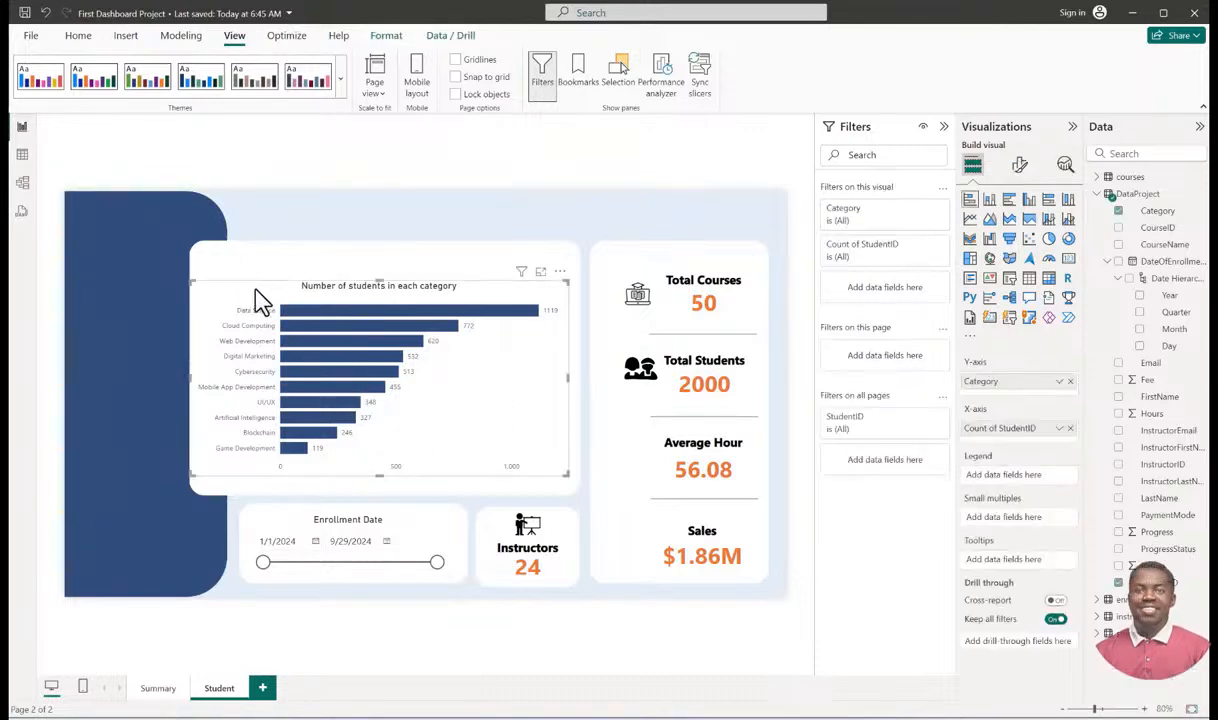
{"action": "left_click_drag", "start_coordinate": [250, 299], "coordinate": [270, 291]}
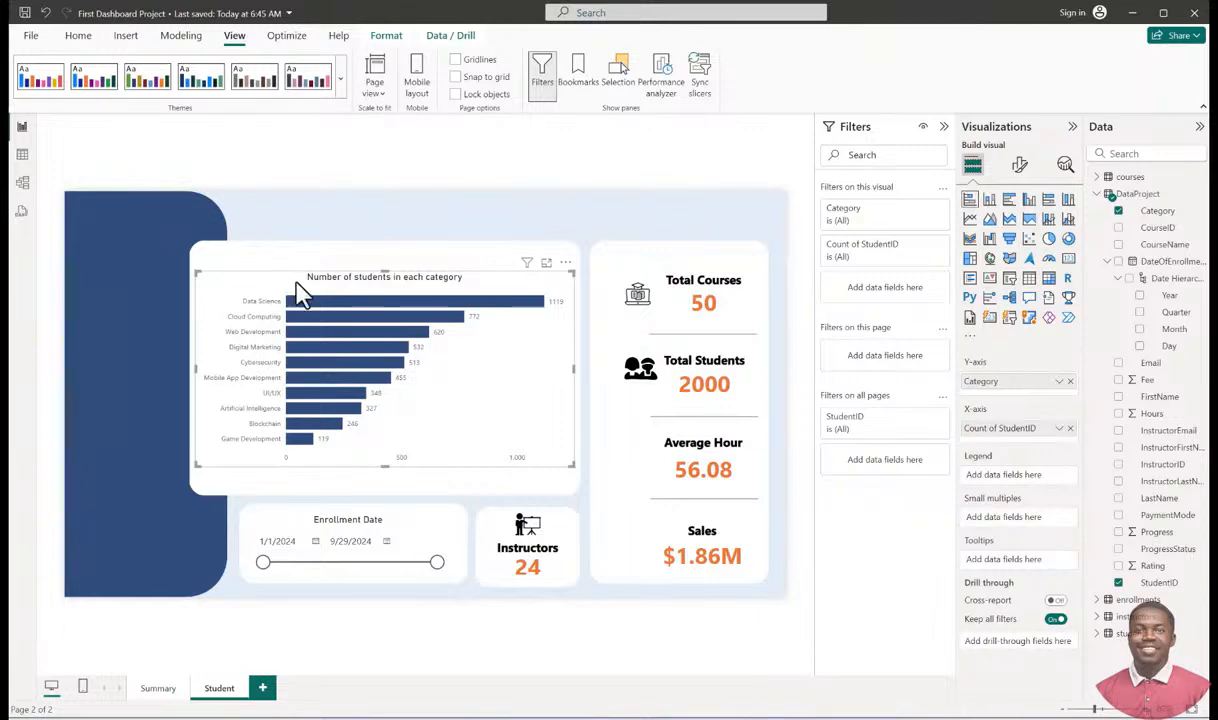
{"action": "left_click", "coordinate": [696, 304]}
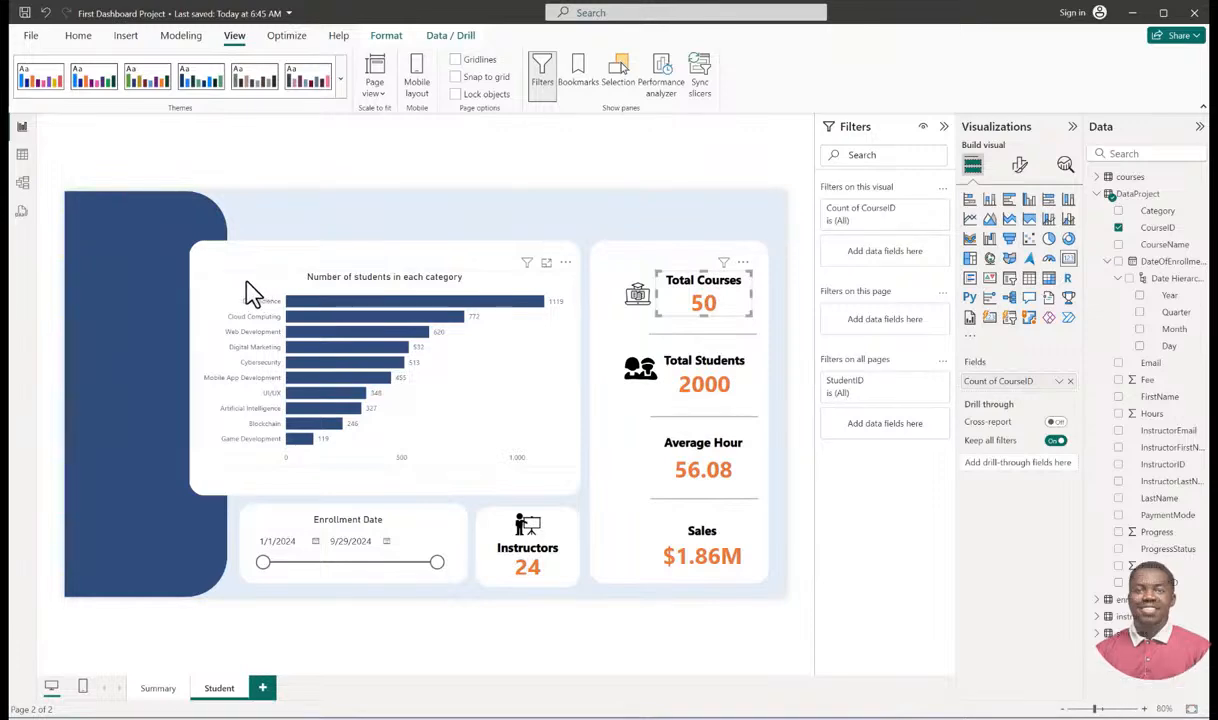
{"action": "left_click", "coordinate": [393, 126]}
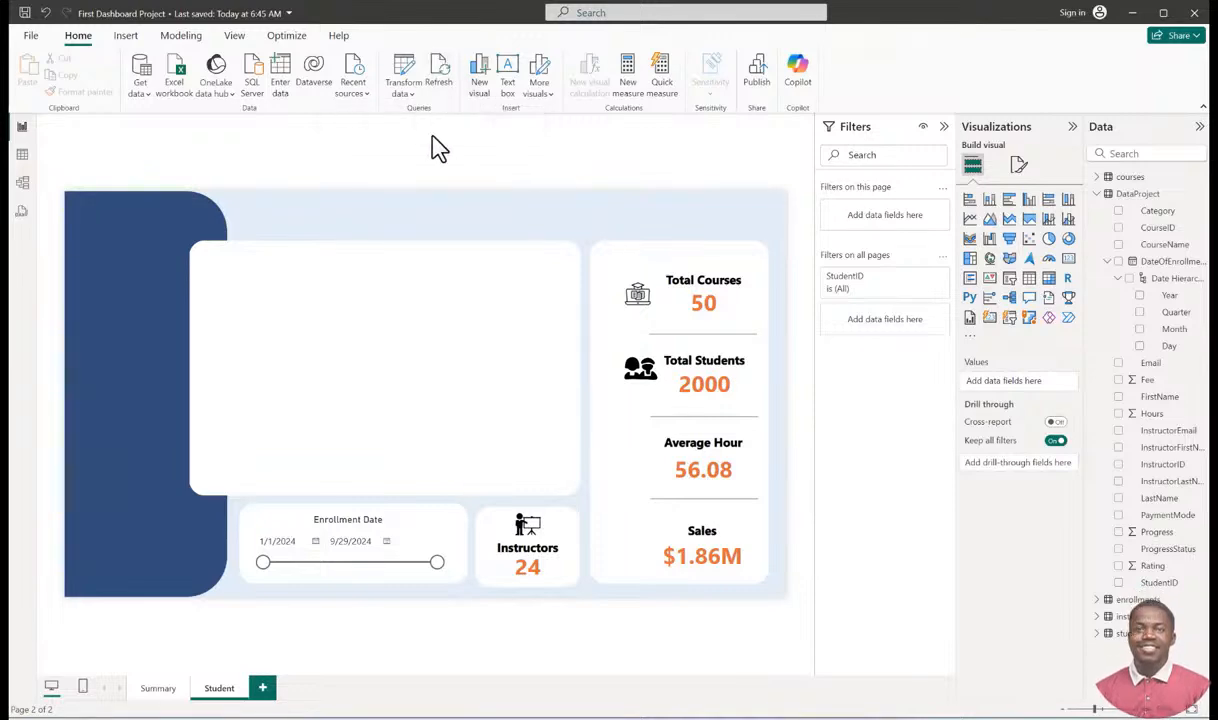
Change the title text of the Total Students card to Enrolled.
{"action": "left_click", "coordinate": [706, 388]}
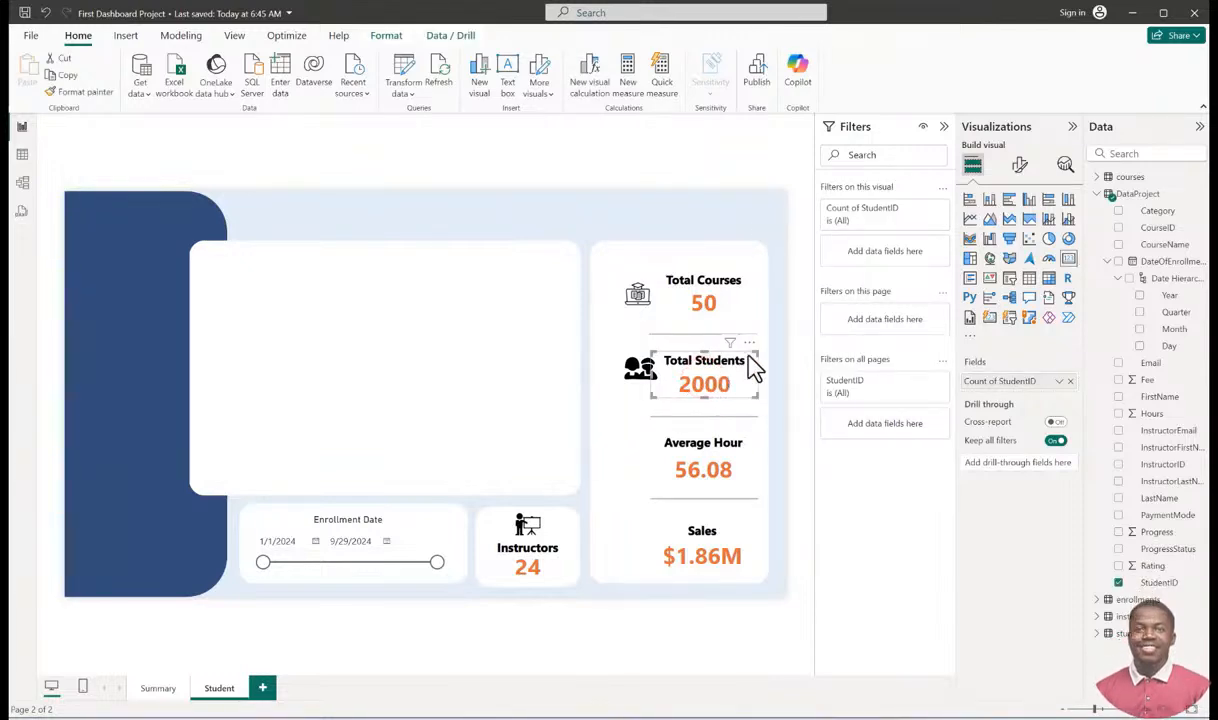
{"action": "left_click", "coordinate": [1019, 165]}
{"action": "left_click", "coordinate": [1019, 228]}
{"action": "left_click", "coordinate": [966, 291]}
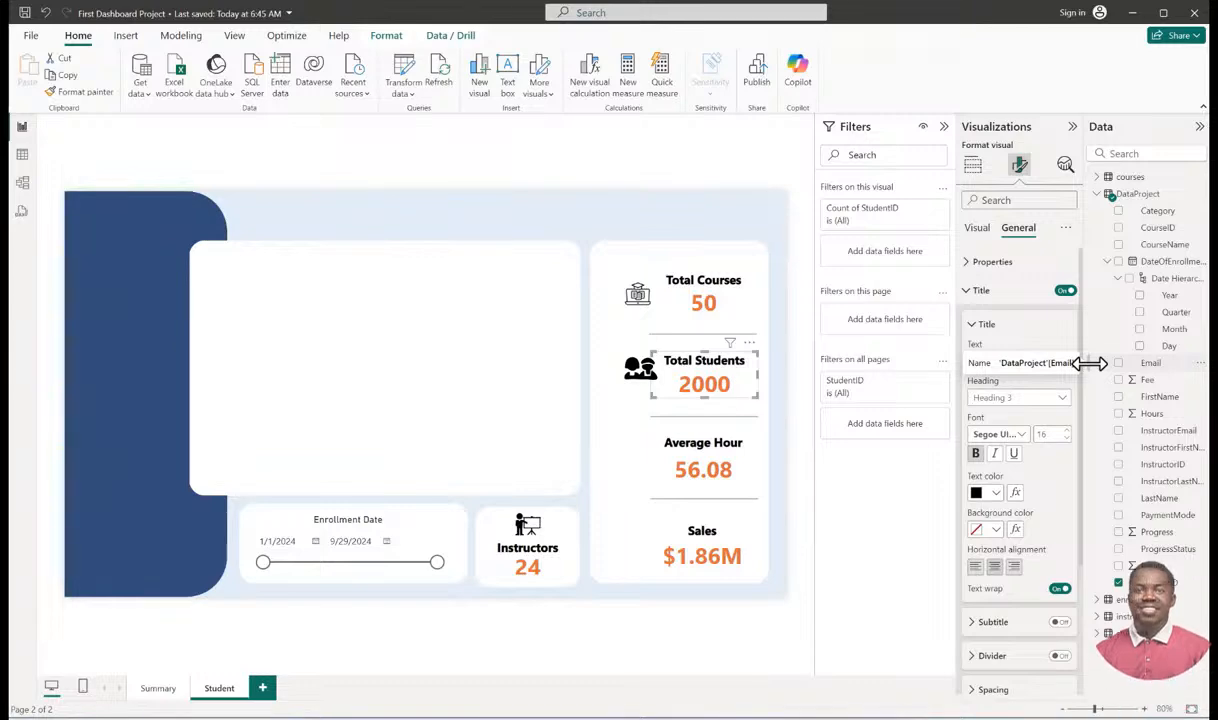
{"action": "type", "text": "Tot"}
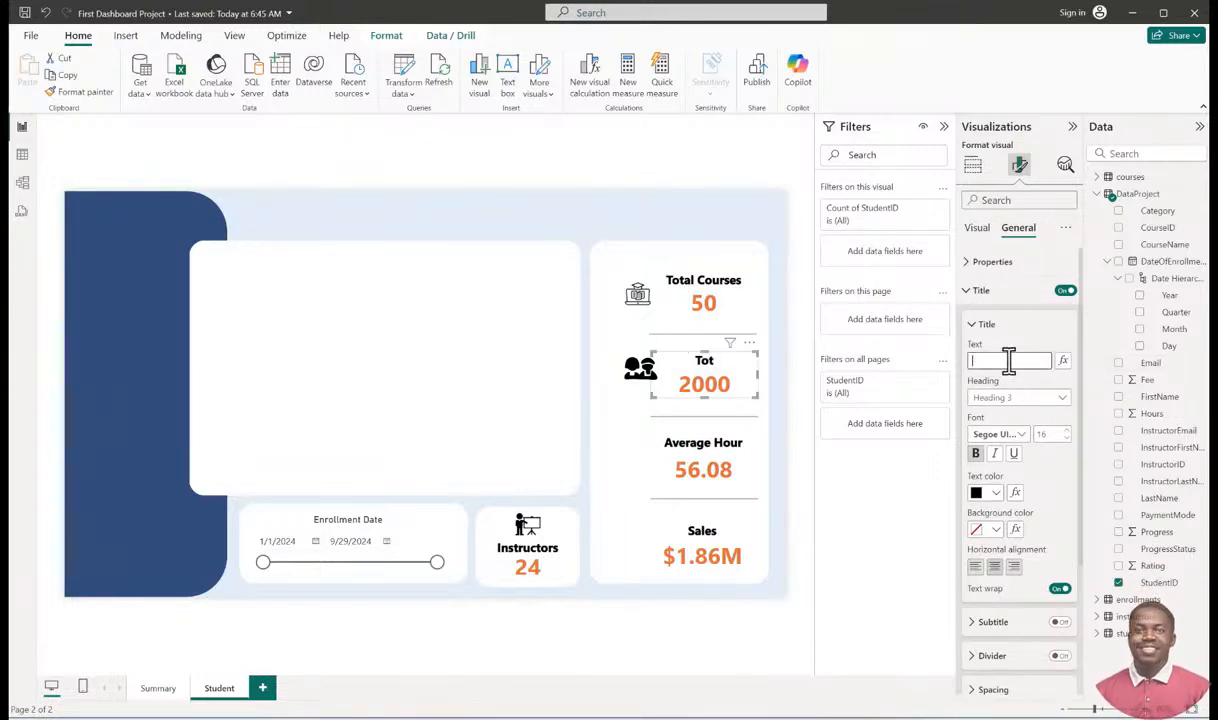
{"action": "type", "text": "Enrolled"}
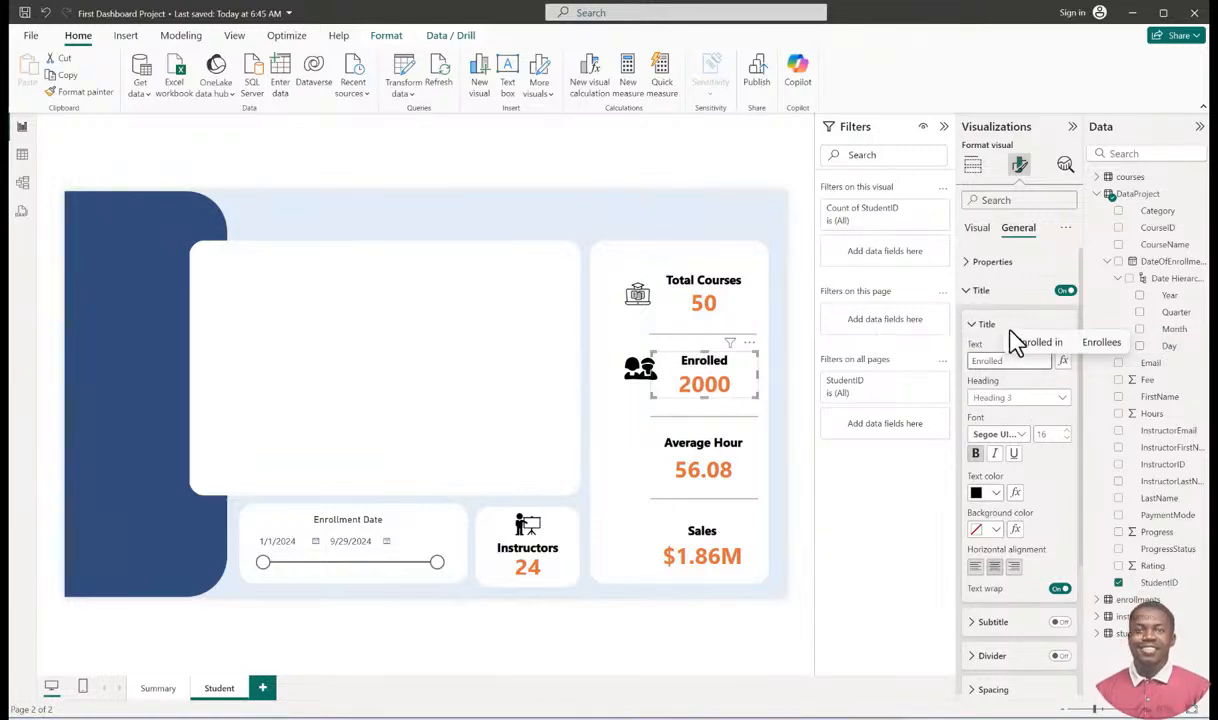
Set the Enrolled card's StudentID aggregation to Count and nudge the students icon slightly beside the card.
{"action": "left_click", "coordinate": [974, 170]}
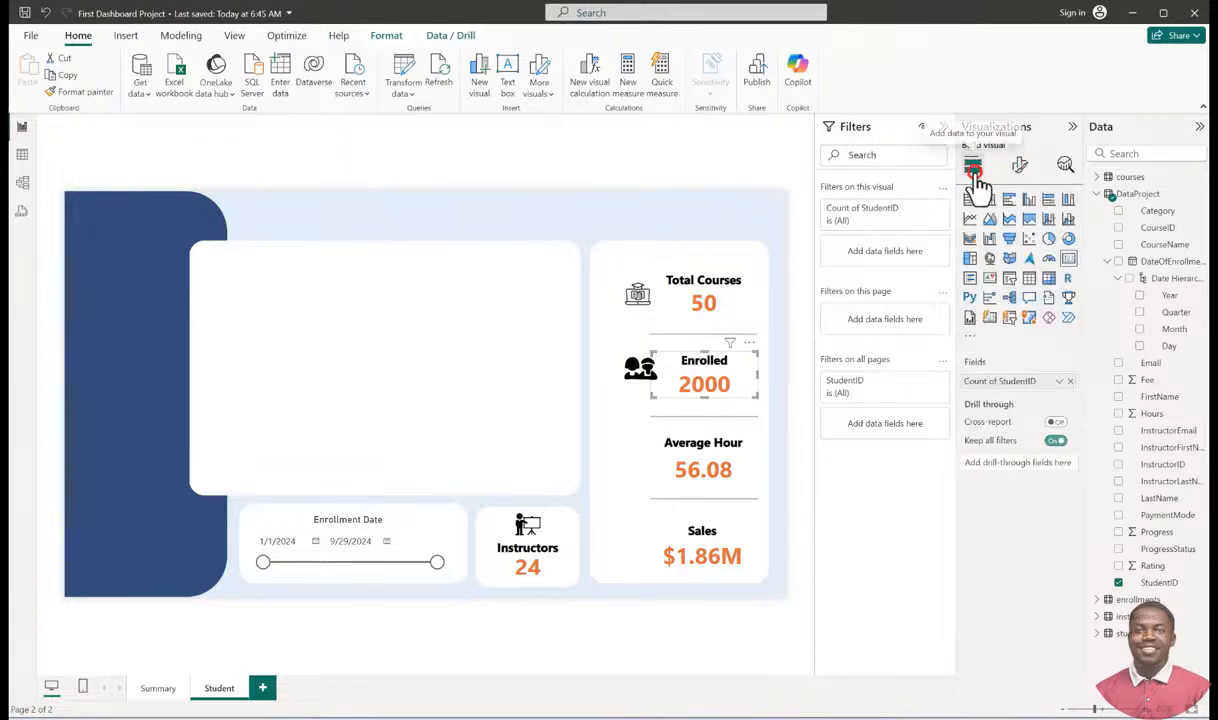
{"action": "left_click", "coordinate": [1058, 383]}
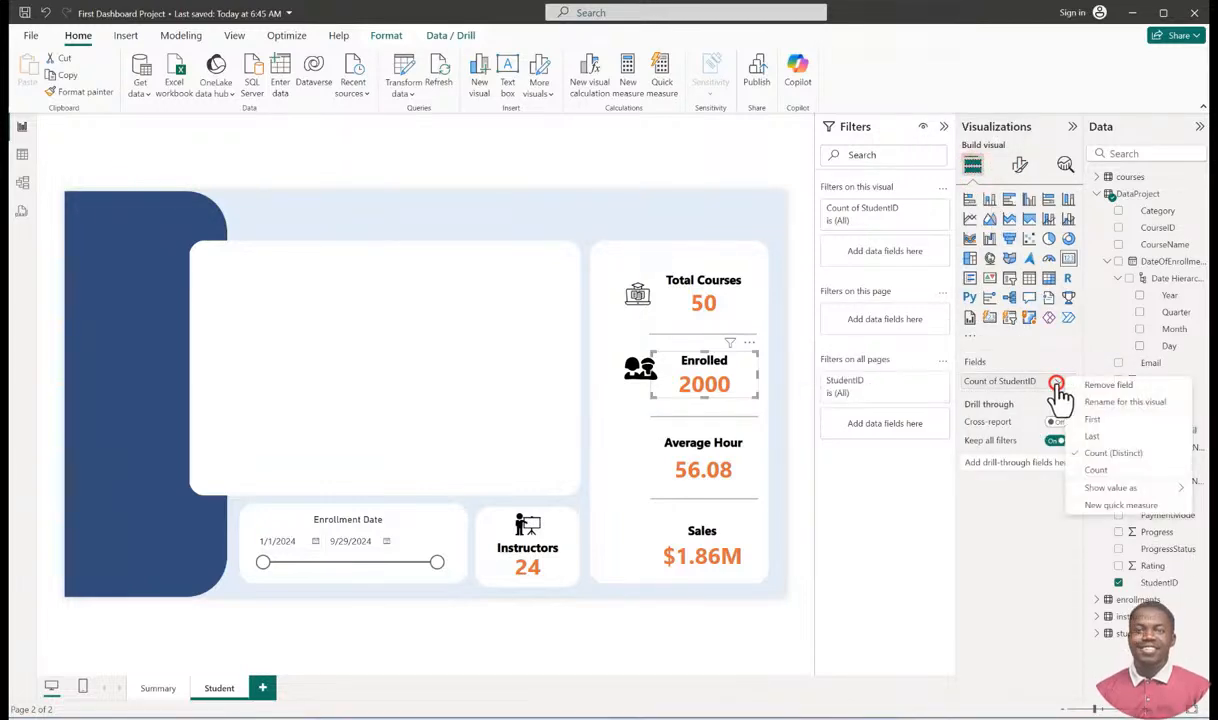
{"action": "left_click", "coordinate": [1097, 470]}
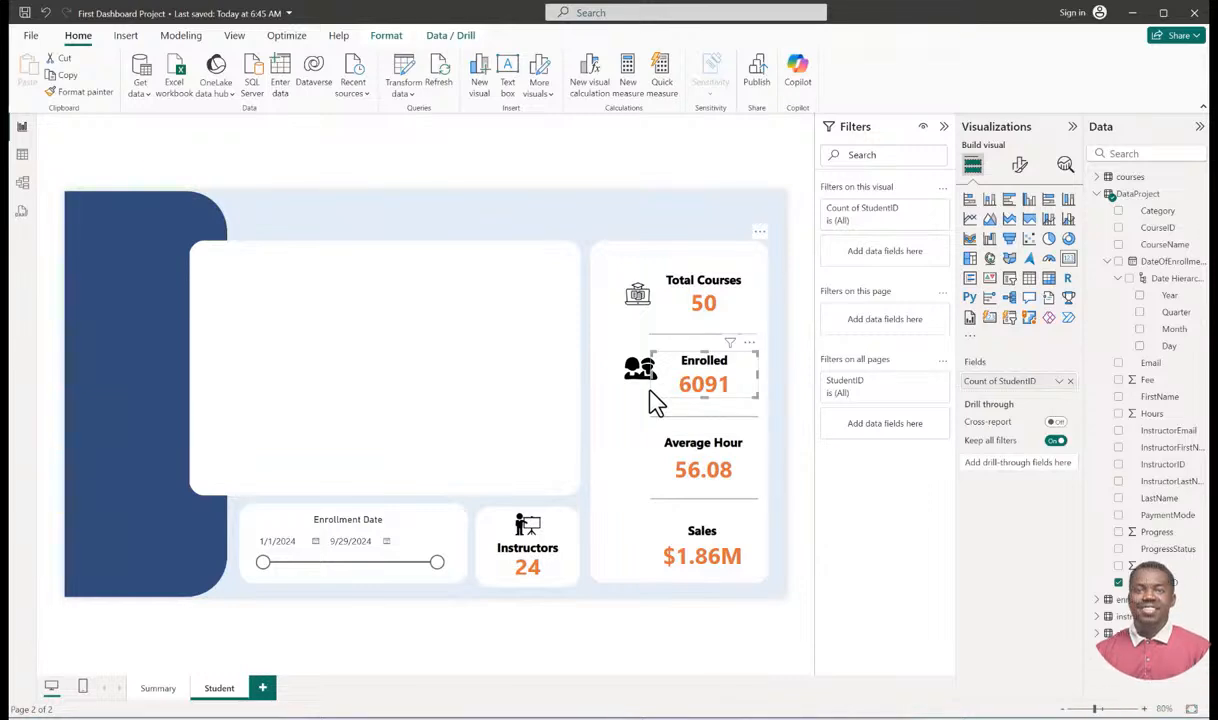
{"action": "left_click_drag", "start_coordinate": [640, 388], "coordinate": [635, 380]}
Add a line chart on the empty white panel with enrollment Month as X-axis and count of StudentID as Y-axis.
{"action": "left_click", "coordinate": [422, 318]}
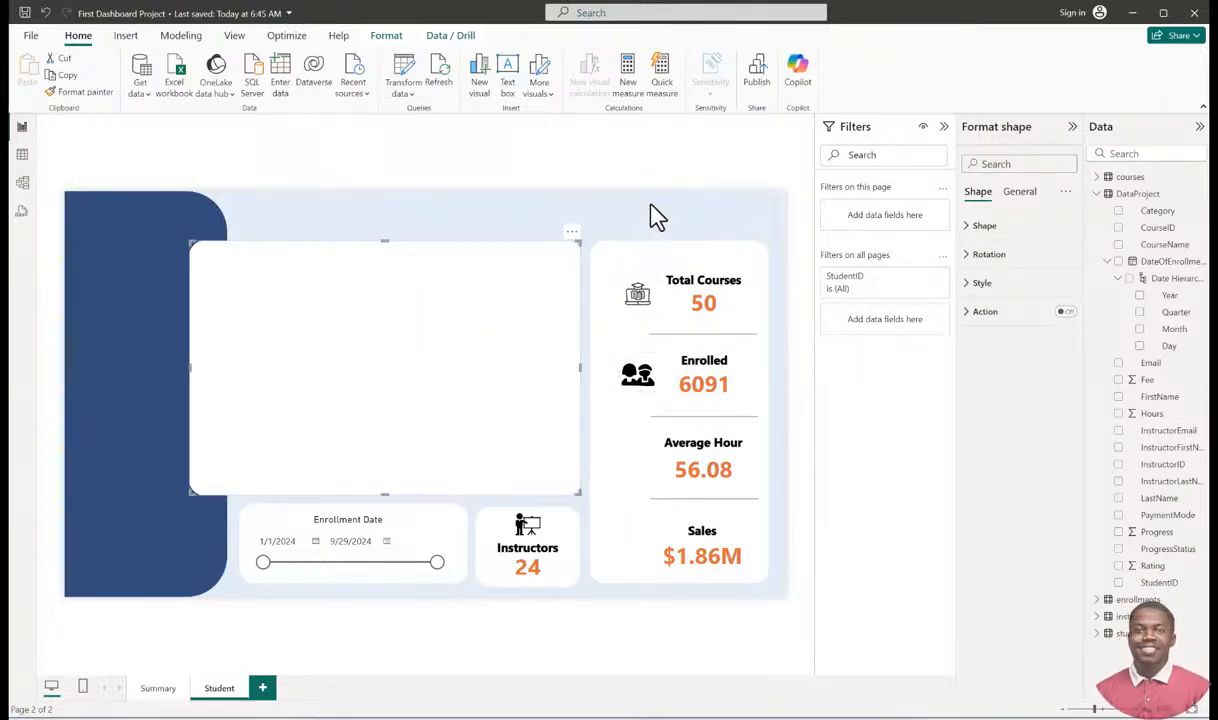
{"action": "left_click", "coordinate": [652, 176]}
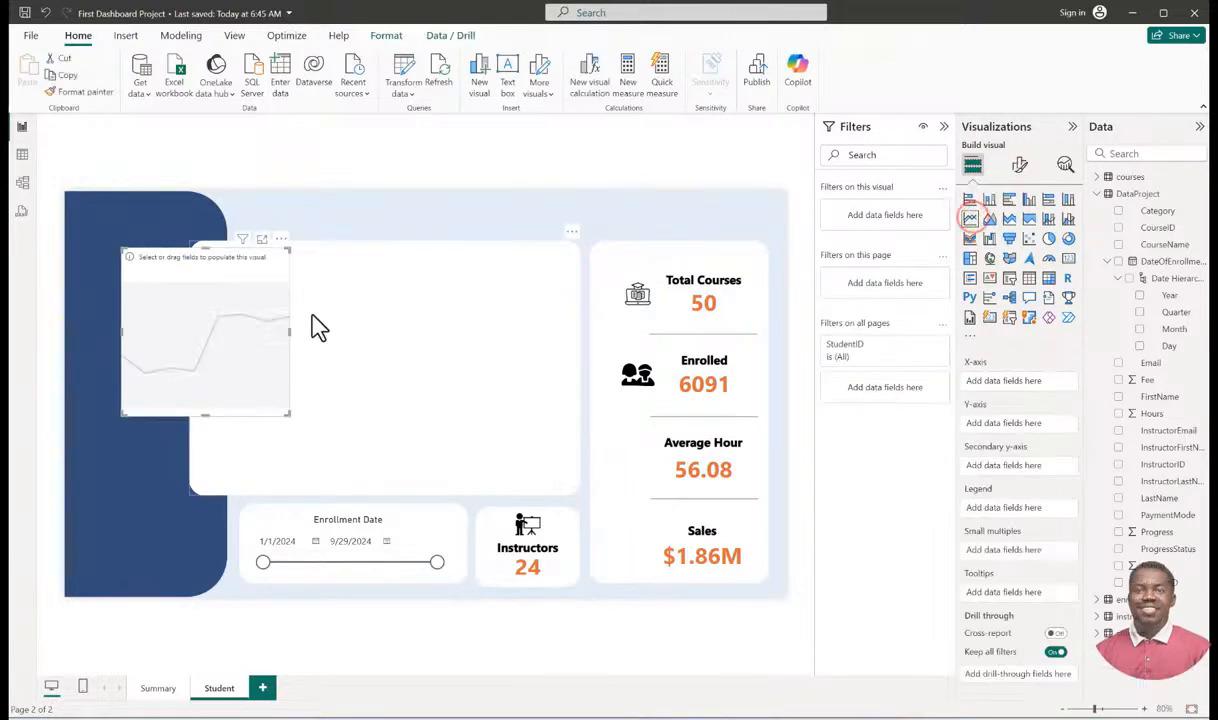
{"action": "left_click_drag", "start_coordinate": [222, 264], "coordinate": [336, 296]}
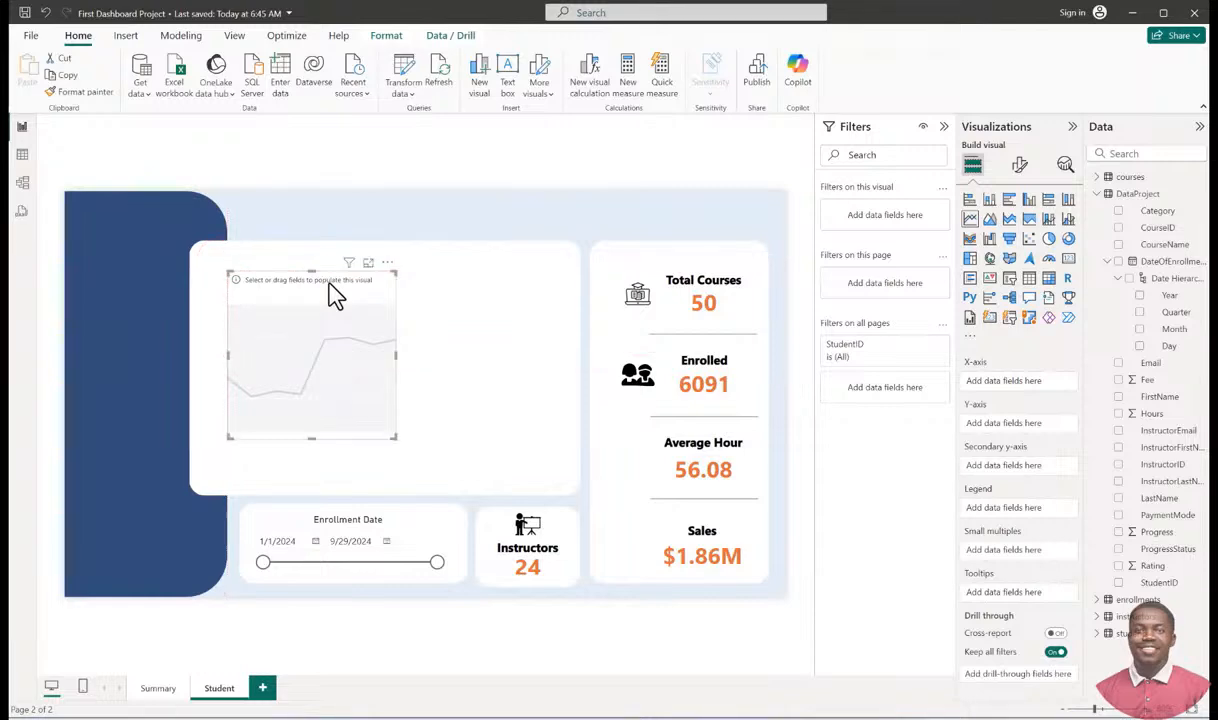
{"action": "left_click", "coordinate": [1140, 330]}
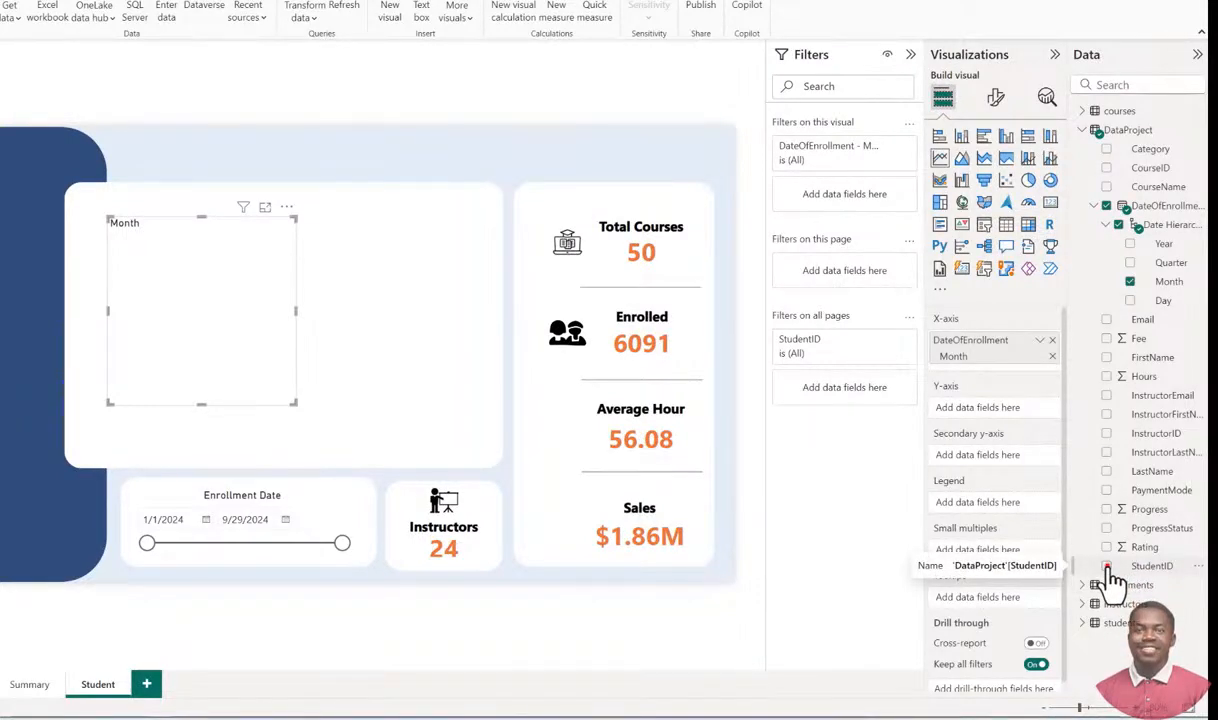
{"action": "left_click", "coordinate": [1107, 568]}
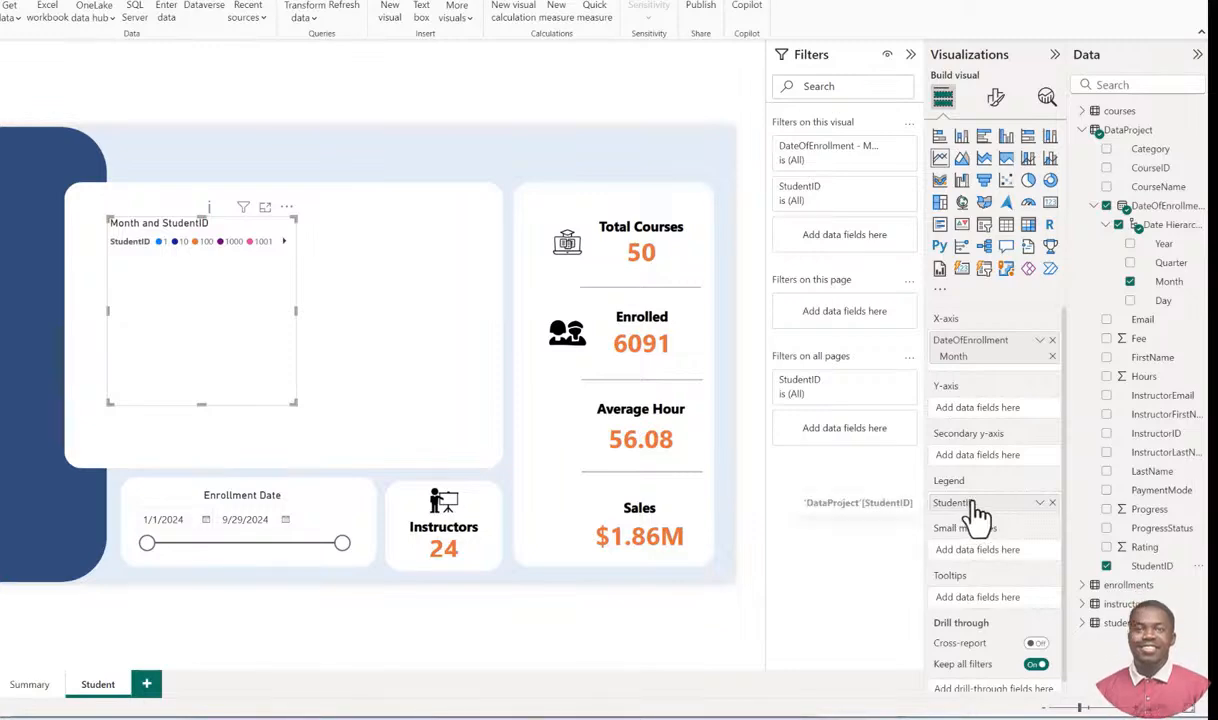
{"action": "left_click_drag", "start_coordinate": [990, 513], "coordinate": [988, 425]}
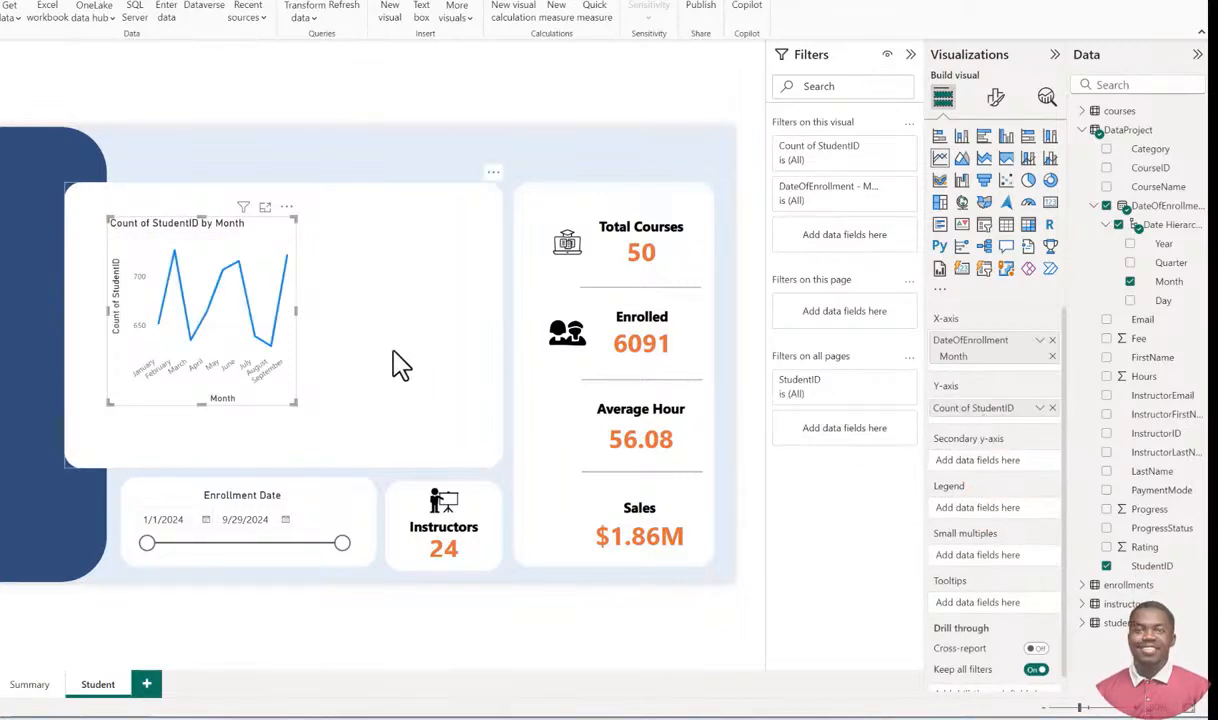
Enlarge the line chart to fill most of the white panel and turn off its background.
{"action": "left_click_drag", "start_coordinate": [294, 404], "coordinate": [479, 451]}
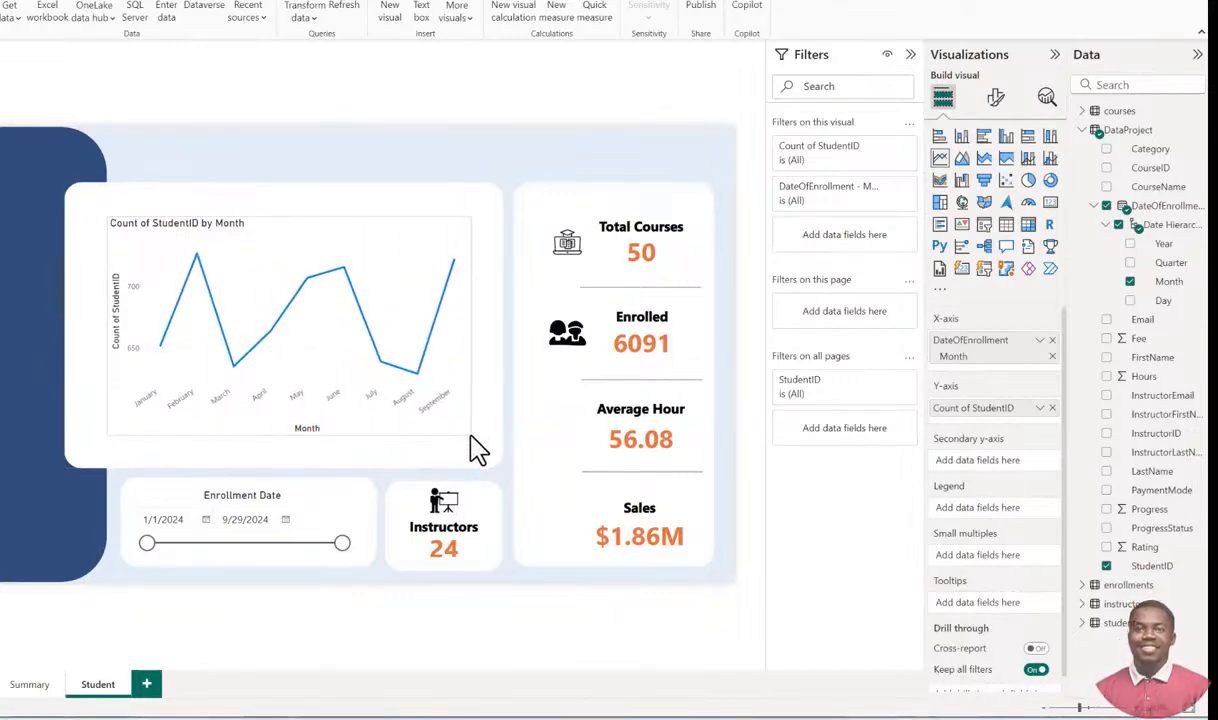
{"action": "left_click_drag", "start_coordinate": [299, 250], "coordinate": [278, 226]}
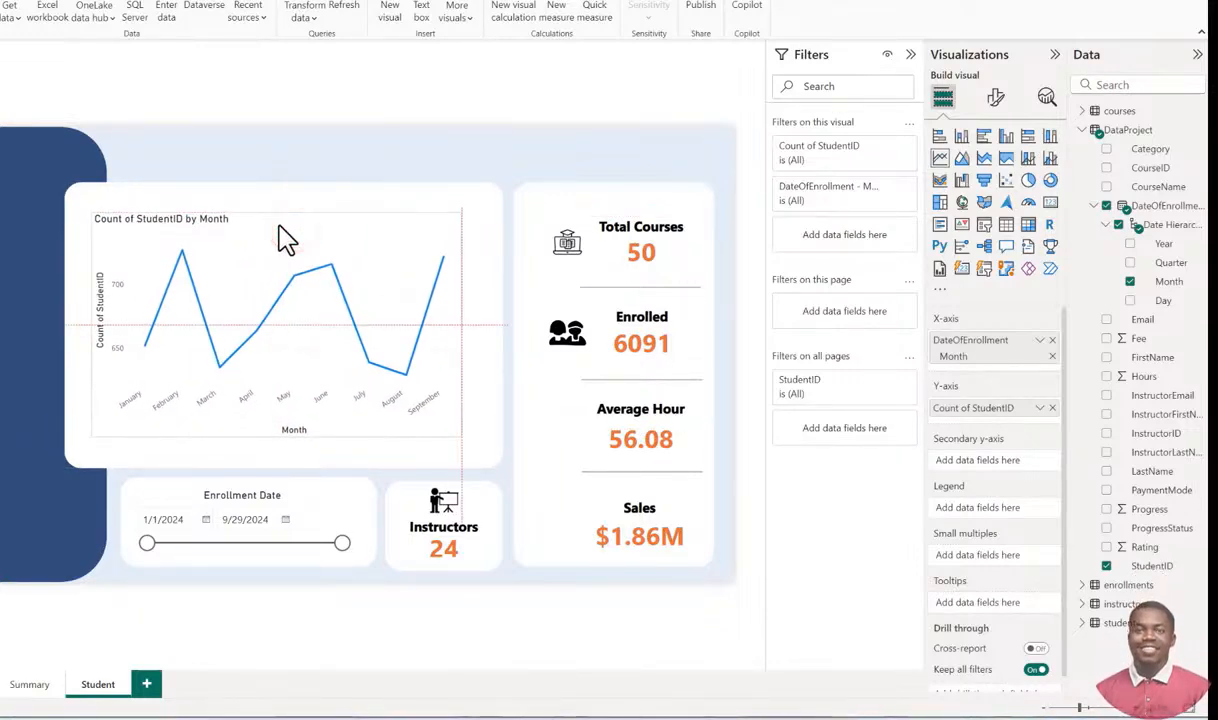
{"action": "left_click", "coordinate": [995, 98]}
{"action": "left_click", "coordinate": [990, 169]}
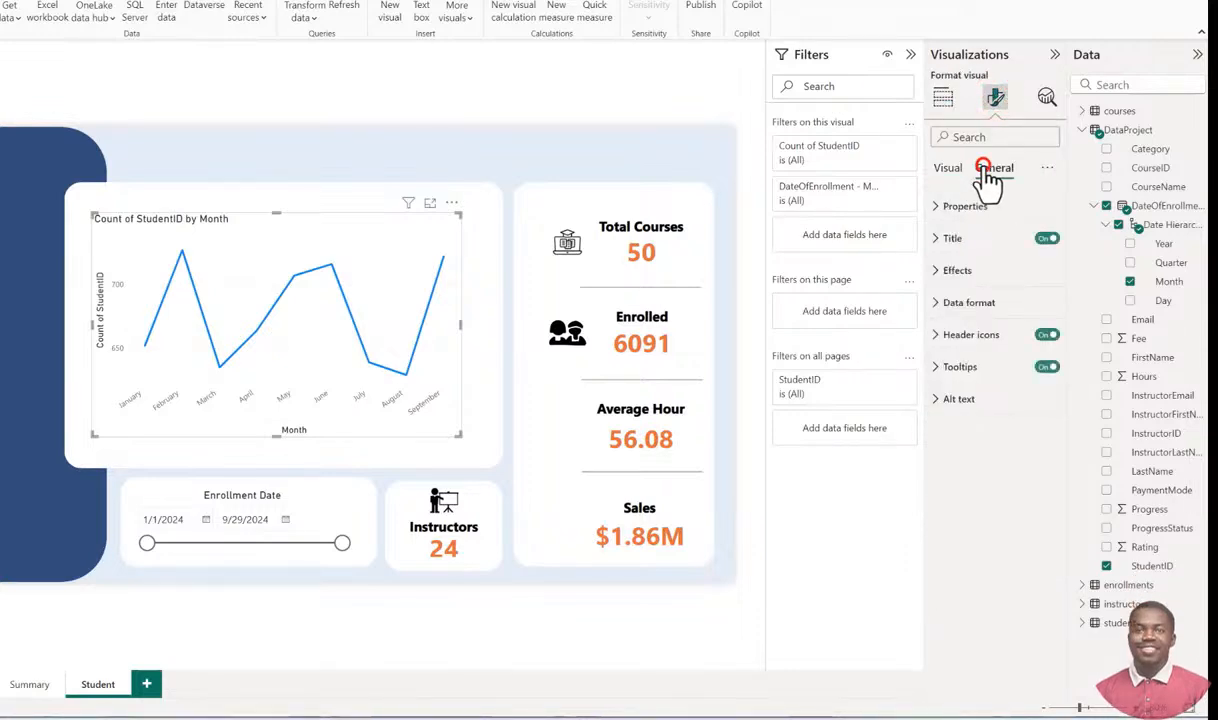
{"action": "left_click", "coordinate": [940, 270]}
{"action": "left_click", "coordinate": [1041, 308]}
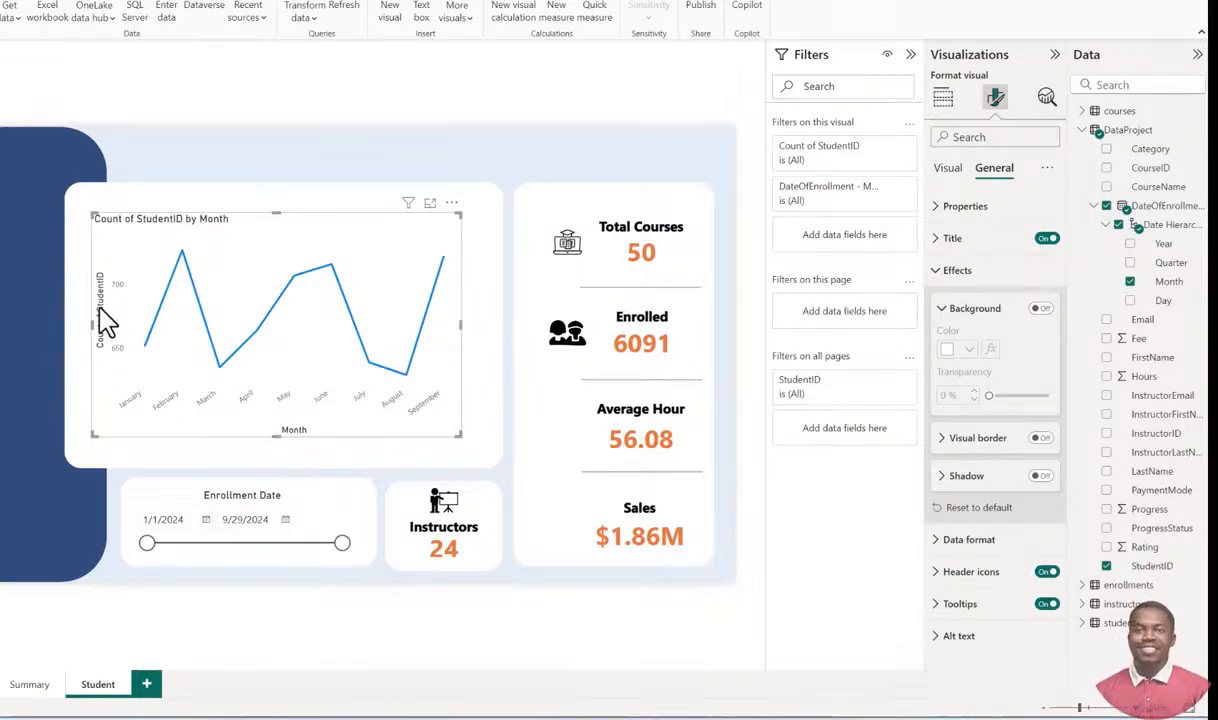
Turn off the Y-axis and X-axis titles of the line chart.
{"action": "left_click", "coordinate": [950, 168]}
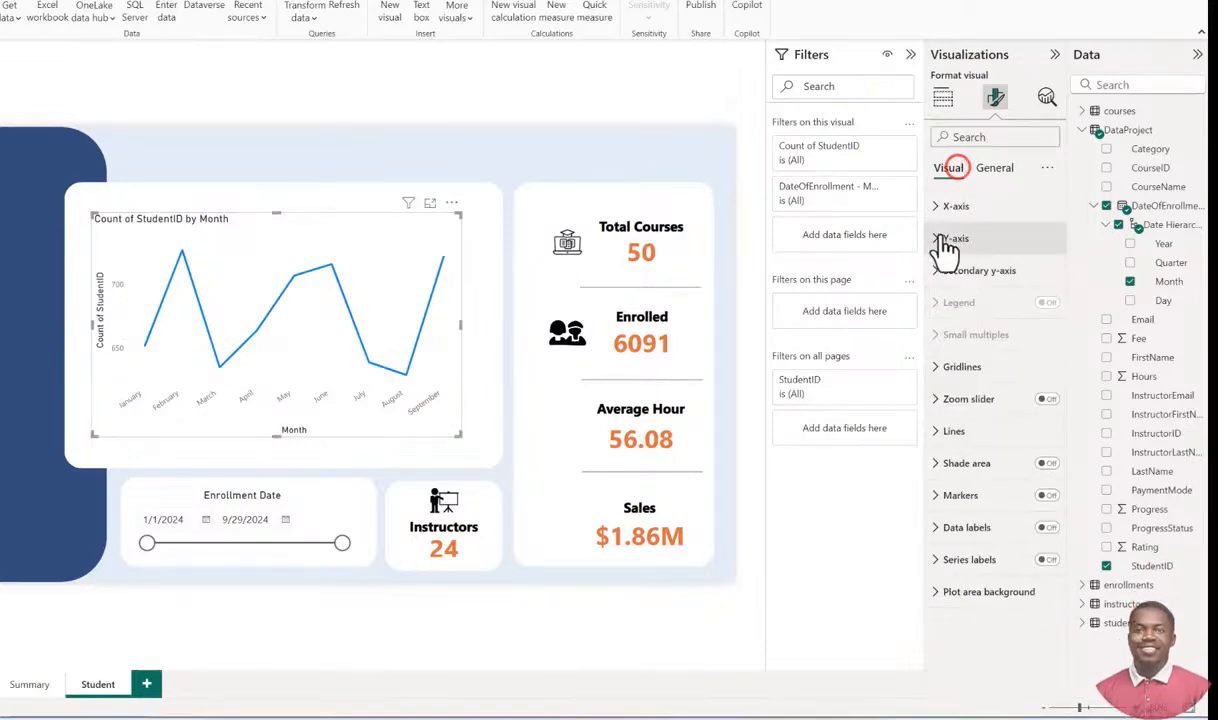
{"action": "left_click", "coordinate": [941, 245]}
{"action": "left_click", "coordinate": [1041, 480]}
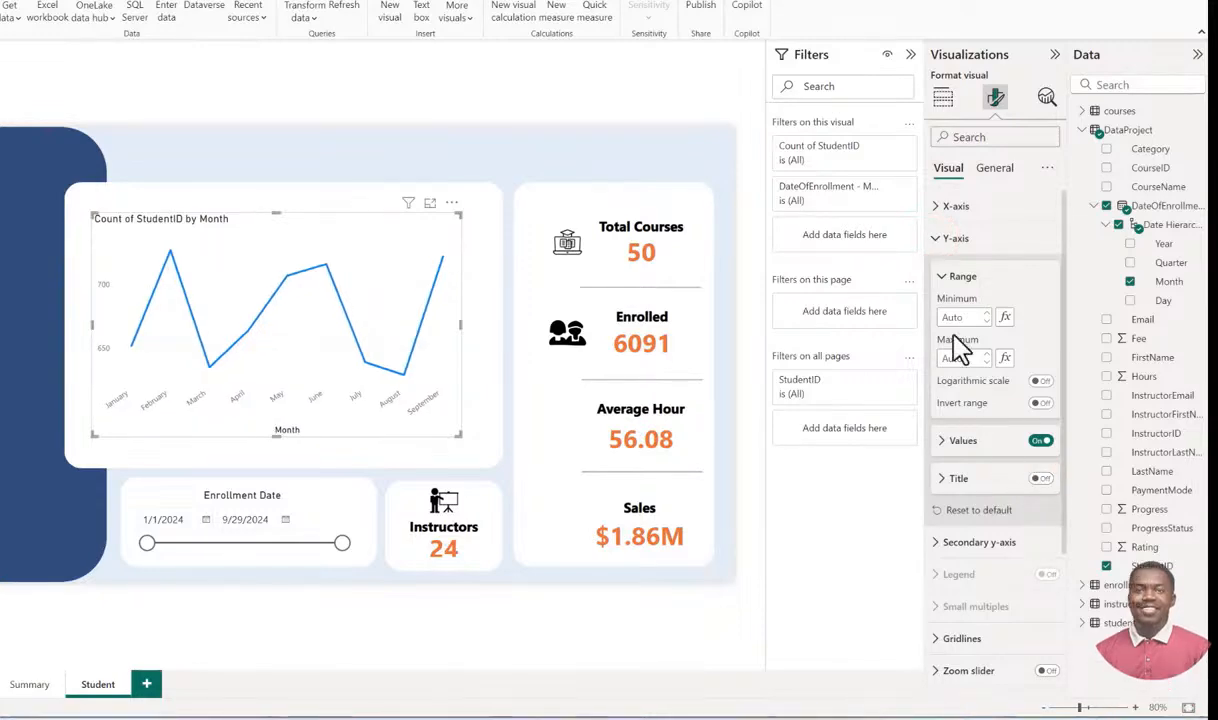
{"action": "left_click", "coordinate": [937, 238]}
{"action": "left_click", "coordinate": [935, 206]}
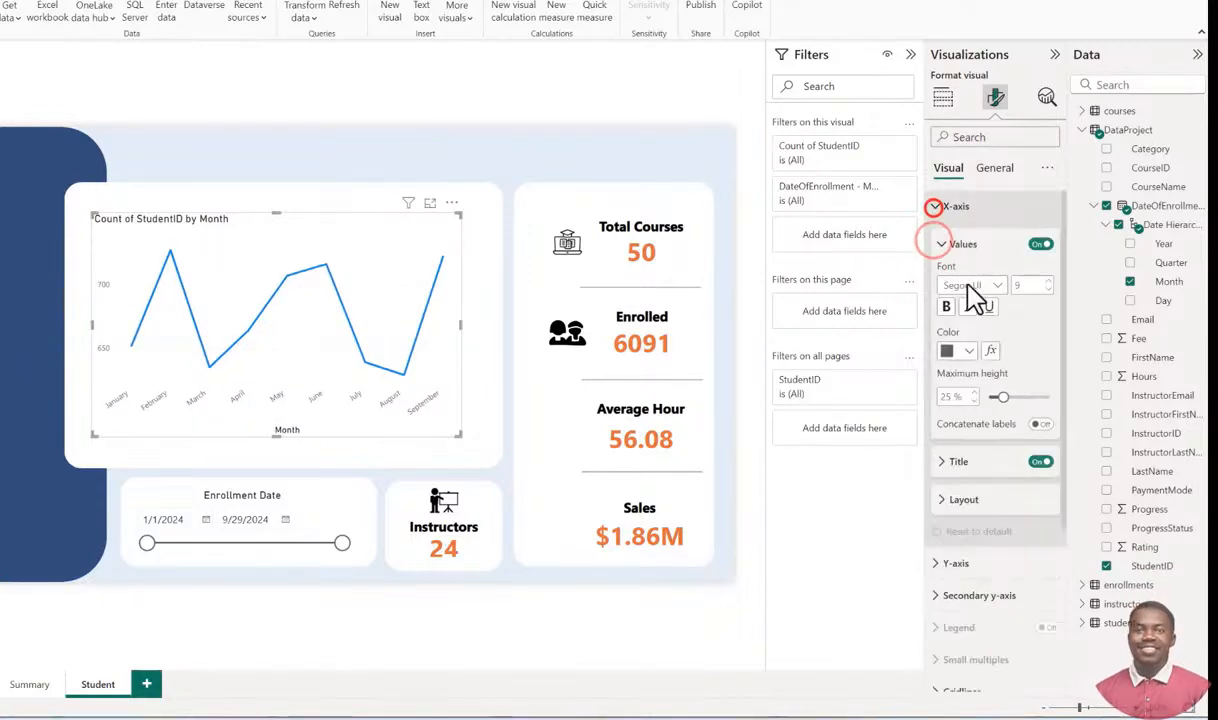
{"action": "left_click", "coordinate": [1041, 461]}
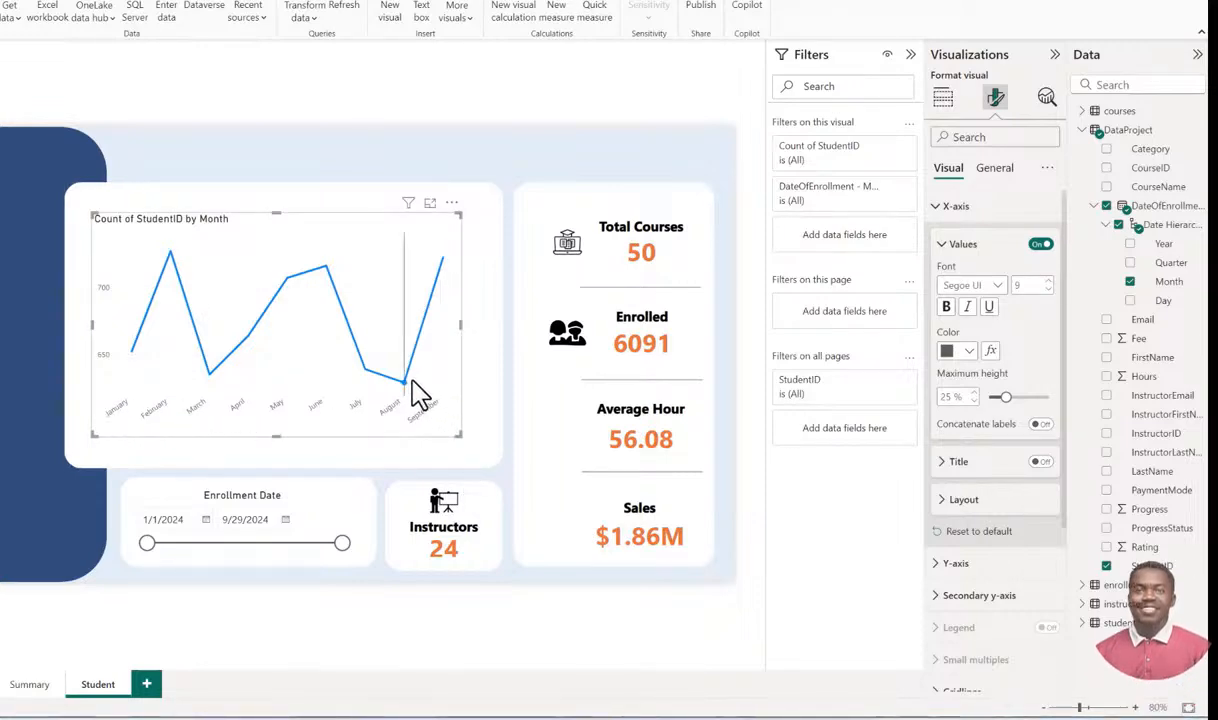
Cross-filter the Student page cards by the August, June and January points, checking the Summary page in between.
{"action": "mouse_move", "coordinate": [410, 397]}
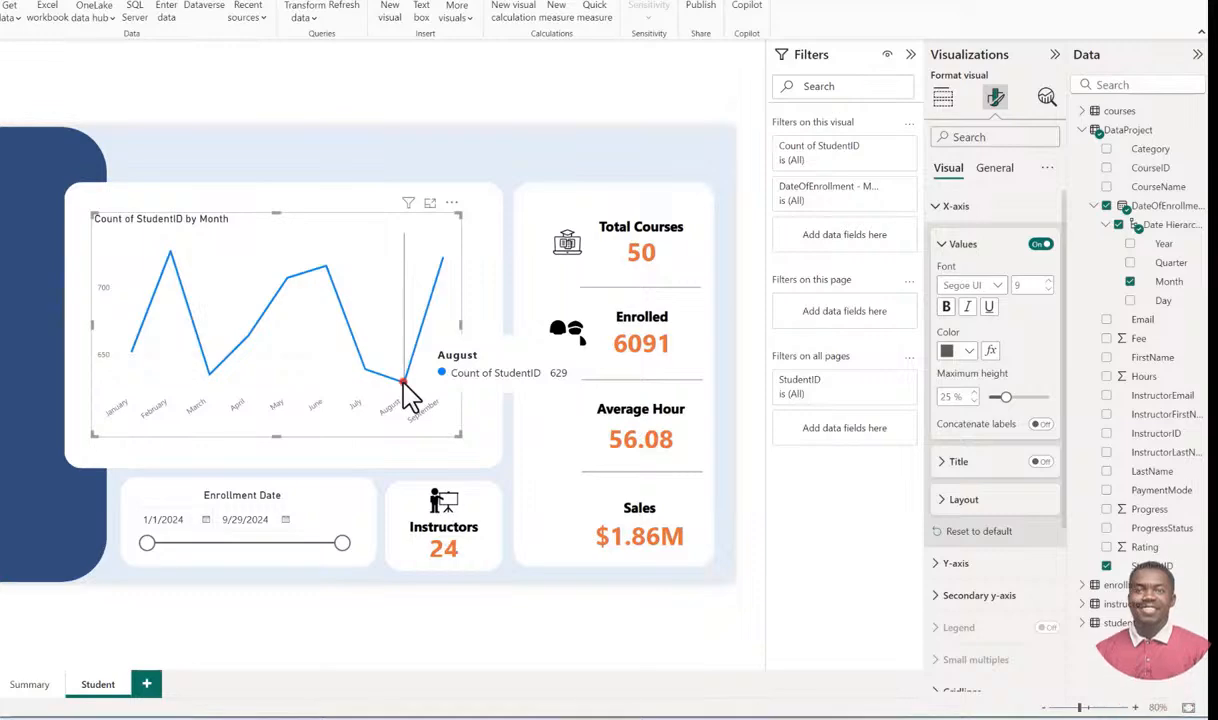
{"action": "left_click", "coordinate": [405, 387]}
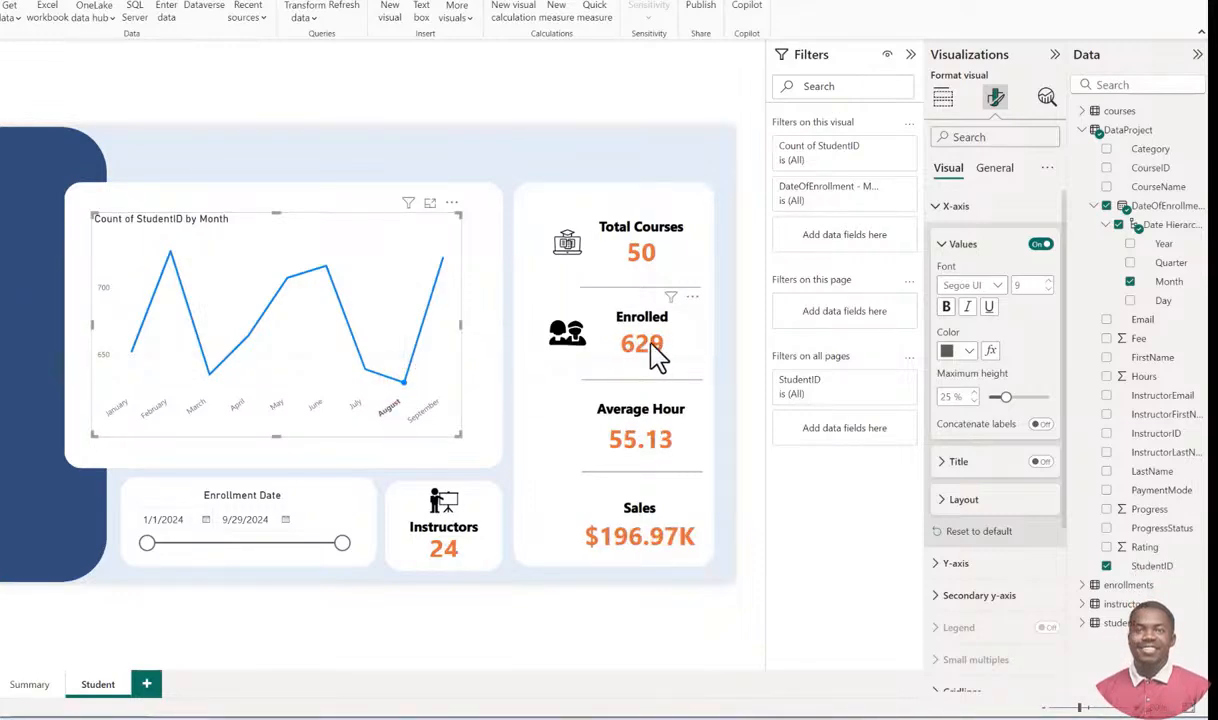
{"action": "left_click", "coordinate": [326, 267]}
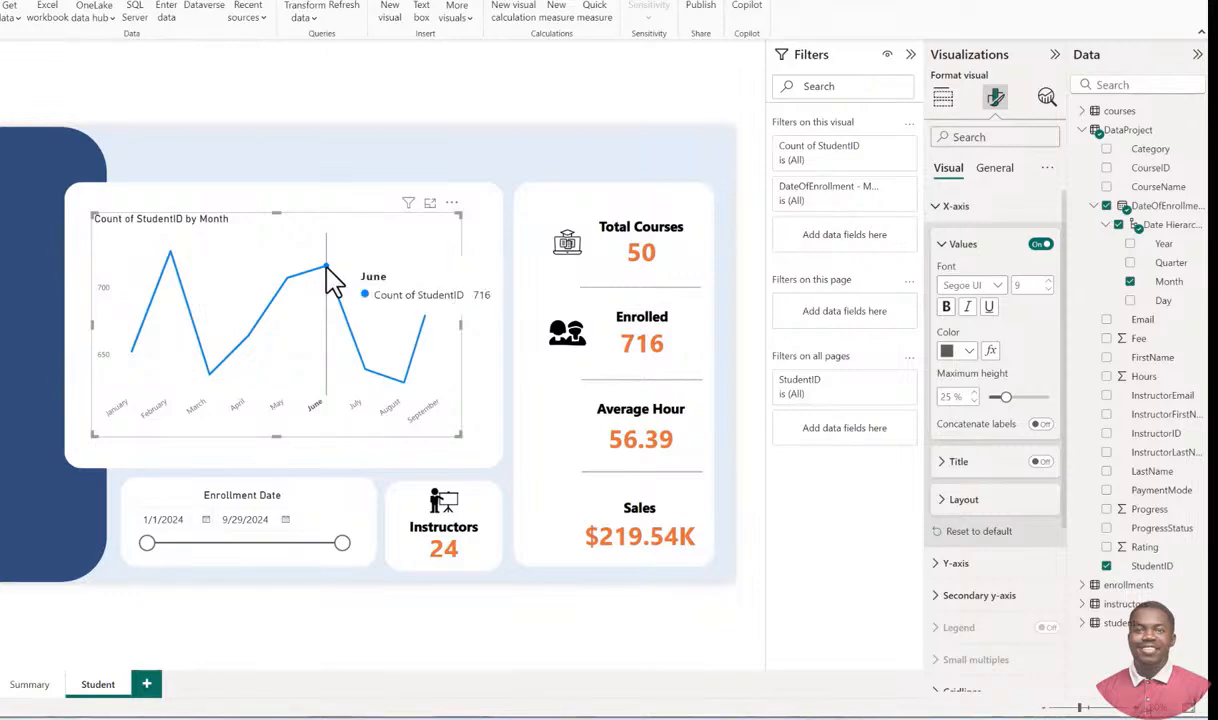
{"action": "left_click", "coordinate": [20, 685]}
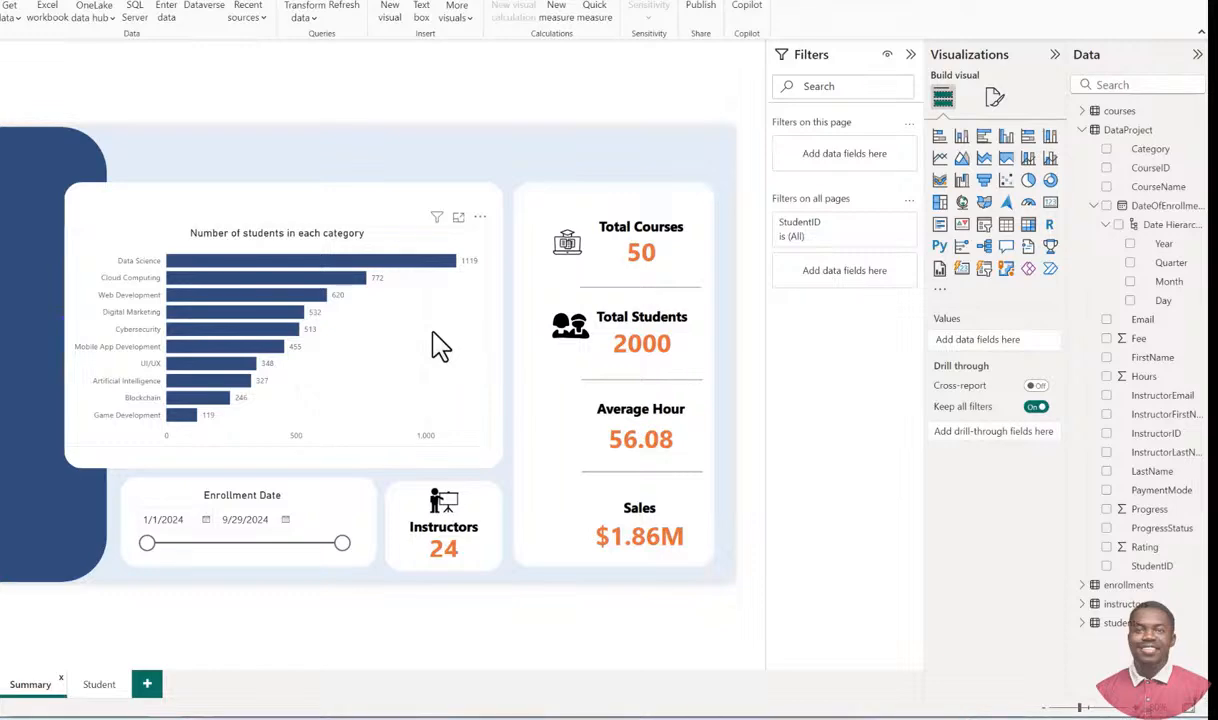
{"action": "left_click", "coordinate": [92, 686]}
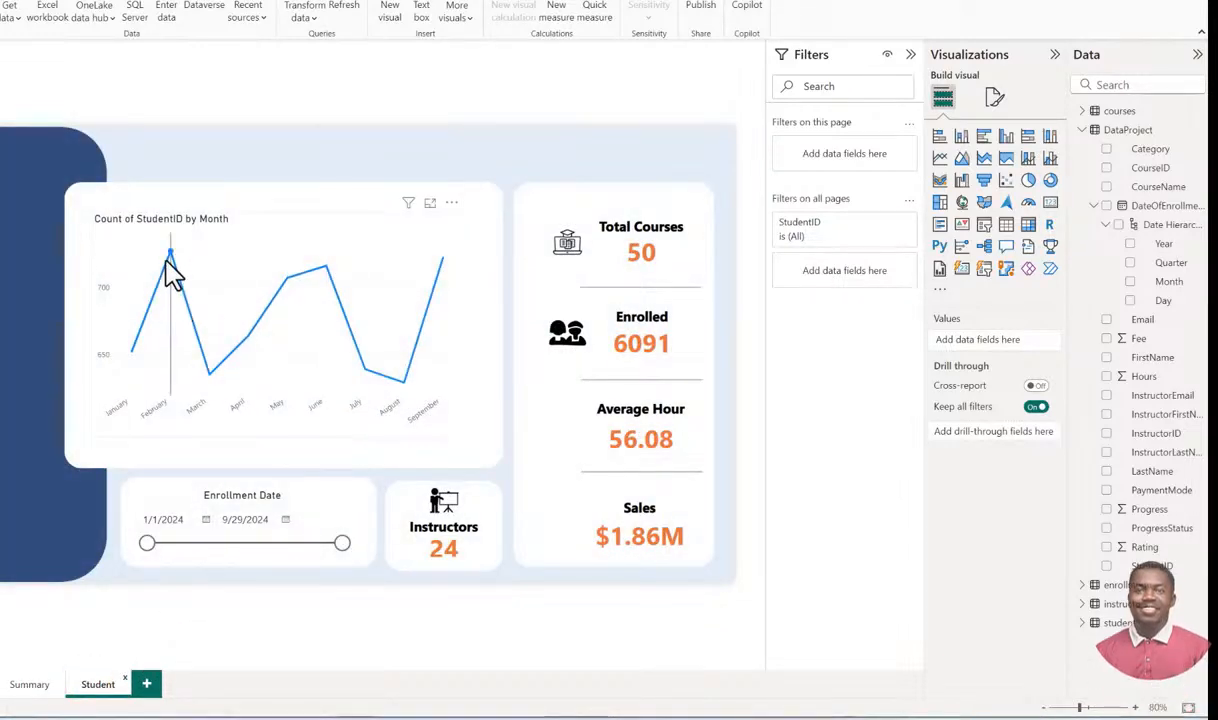
{"action": "left_click", "coordinate": [134, 355]}
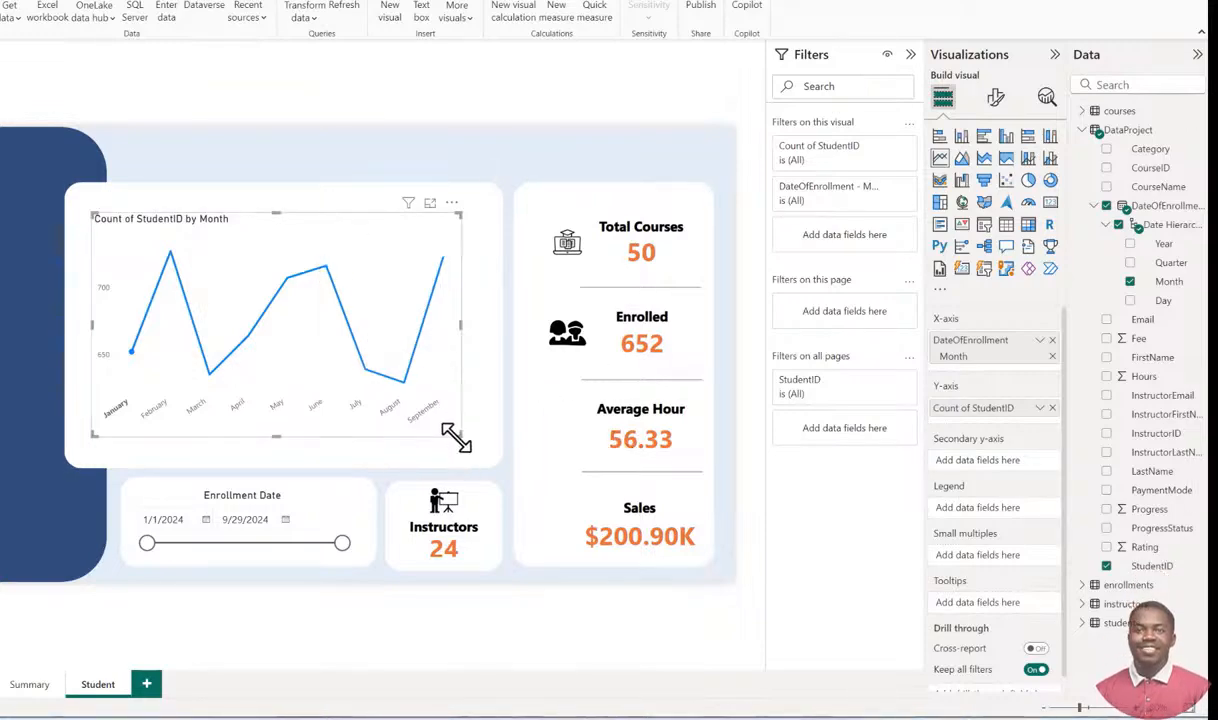
Enlarge the line chart slightly toward the white panel's right and lower edges.
{"action": "left_click_drag", "start_coordinate": [462, 440], "coordinate": [481, 455]}
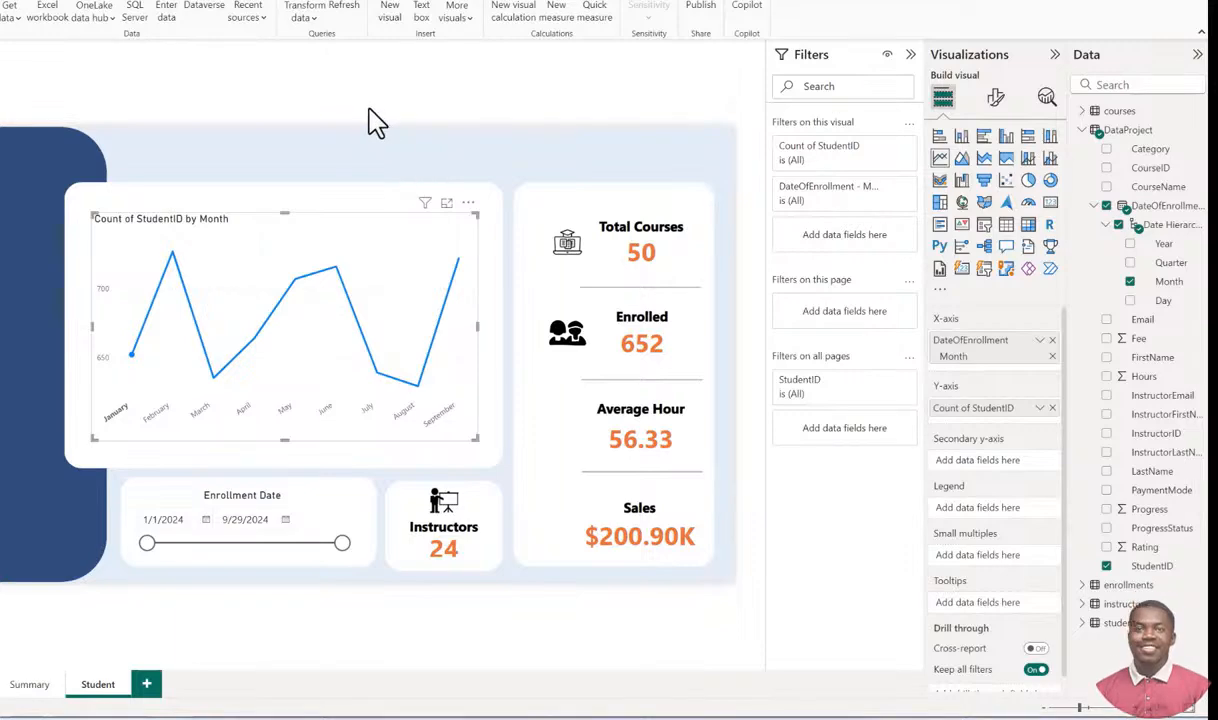
{"action": "left_click", "coordinate": [379, 84]}
{"action": "left_click", "coordinate": [717, 612]}
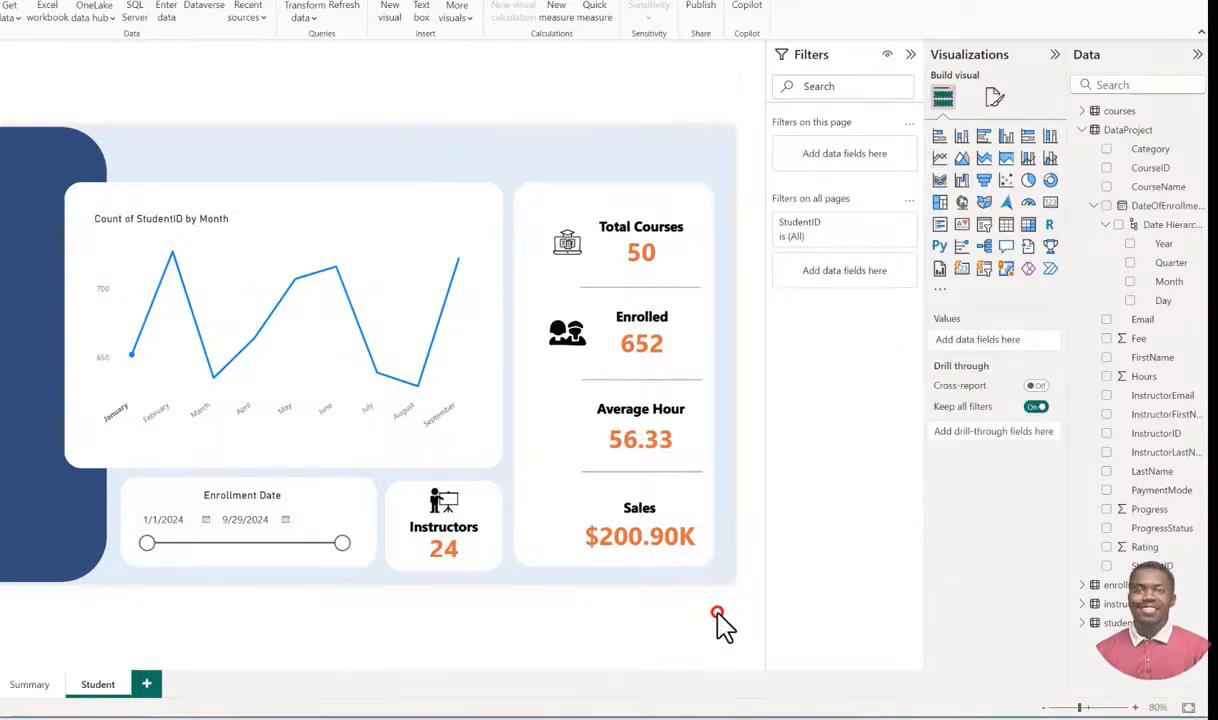
Delete the Sales card from the Student page.
{"action": "left_click", "coordinate": [638, 527]}
{"action": "key", "text": "Delete"}
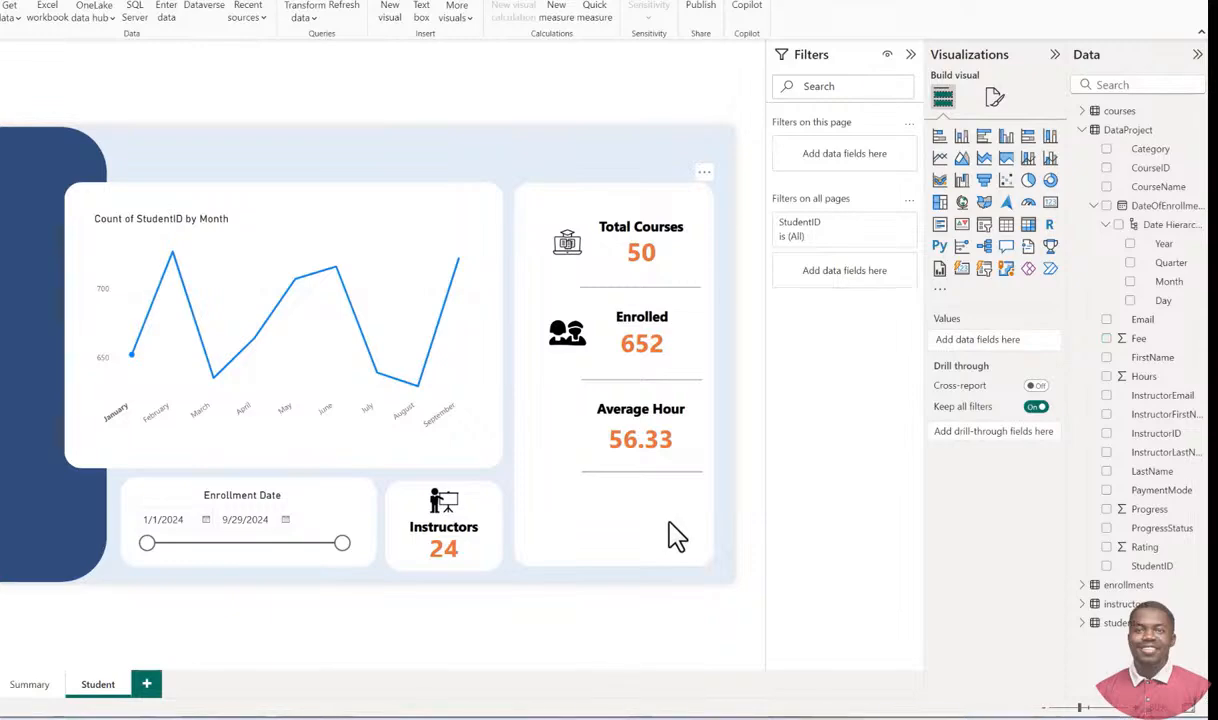
Delete the divider line under the Average Hour card.
{"action": "left_click", "coordinate": [645, 471]}
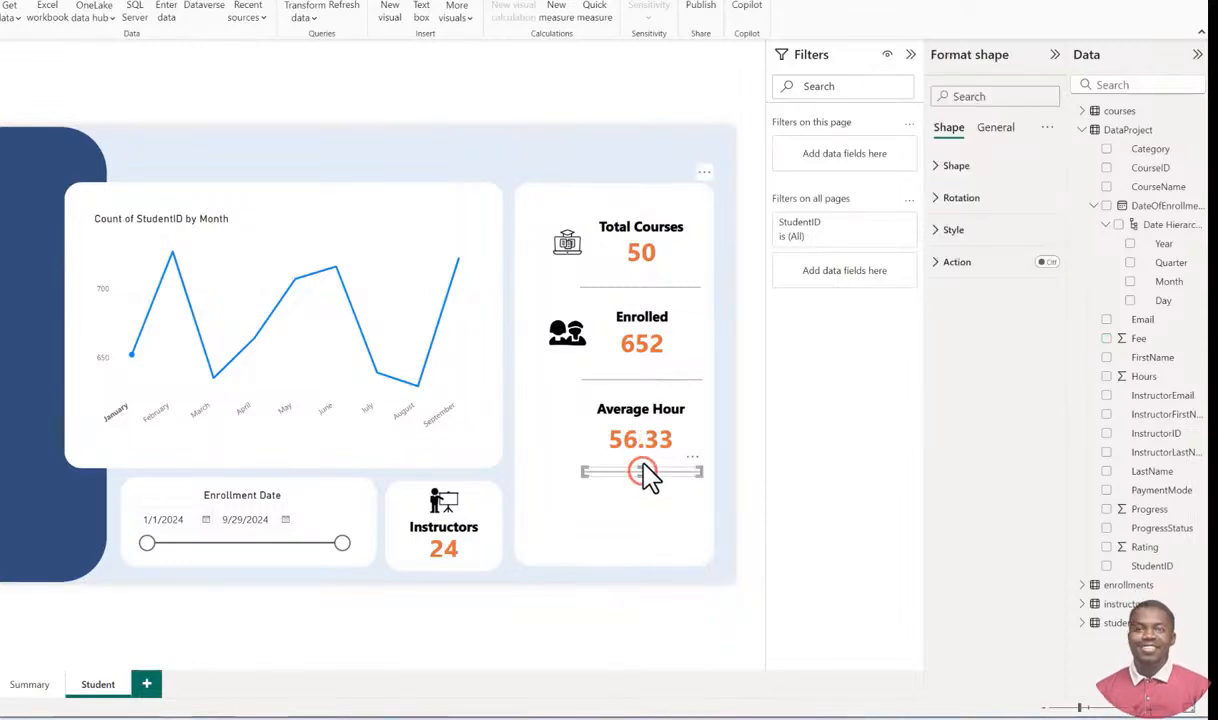
{"action": "key", "text": "Delete"}
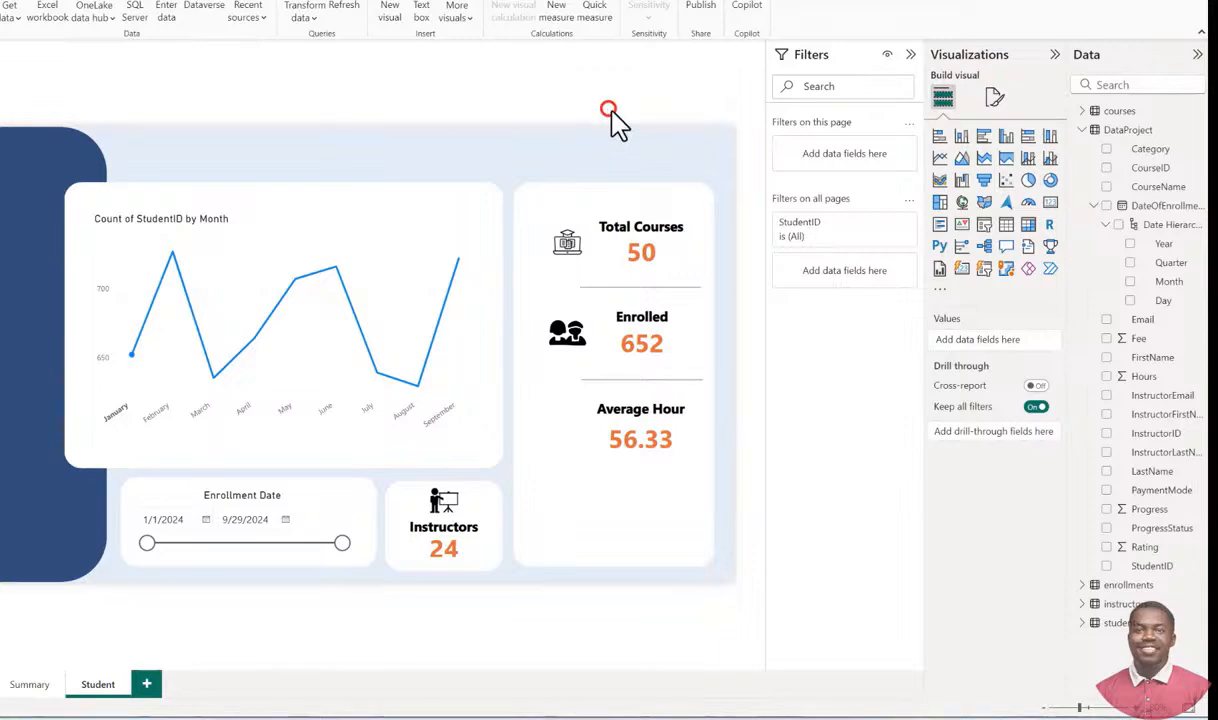
Add a stacked column chart of Count of StudentID by ProgressStatus, make it narrower and taller, and place it partly over the line chart.
{"action": "left_click", "coordinate": [962, 140]}
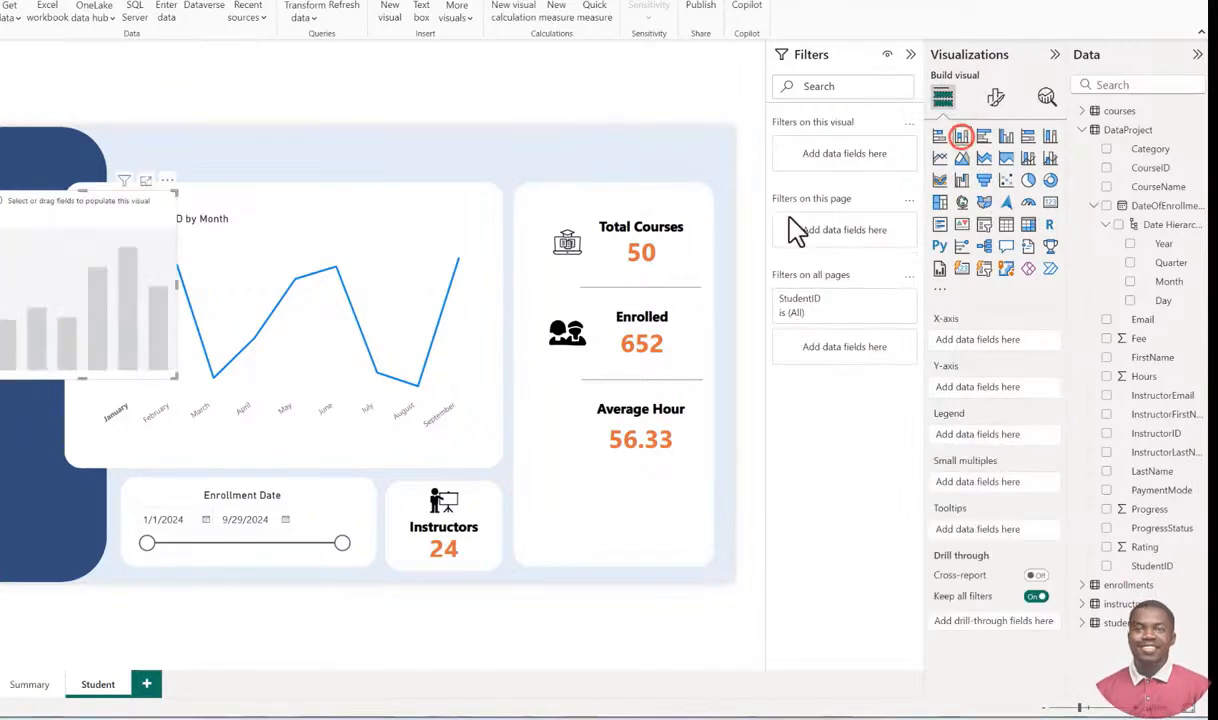
{"action": "left_click_drag", "start_coordinate": [80, 204], "coordinate": [560, 320]}
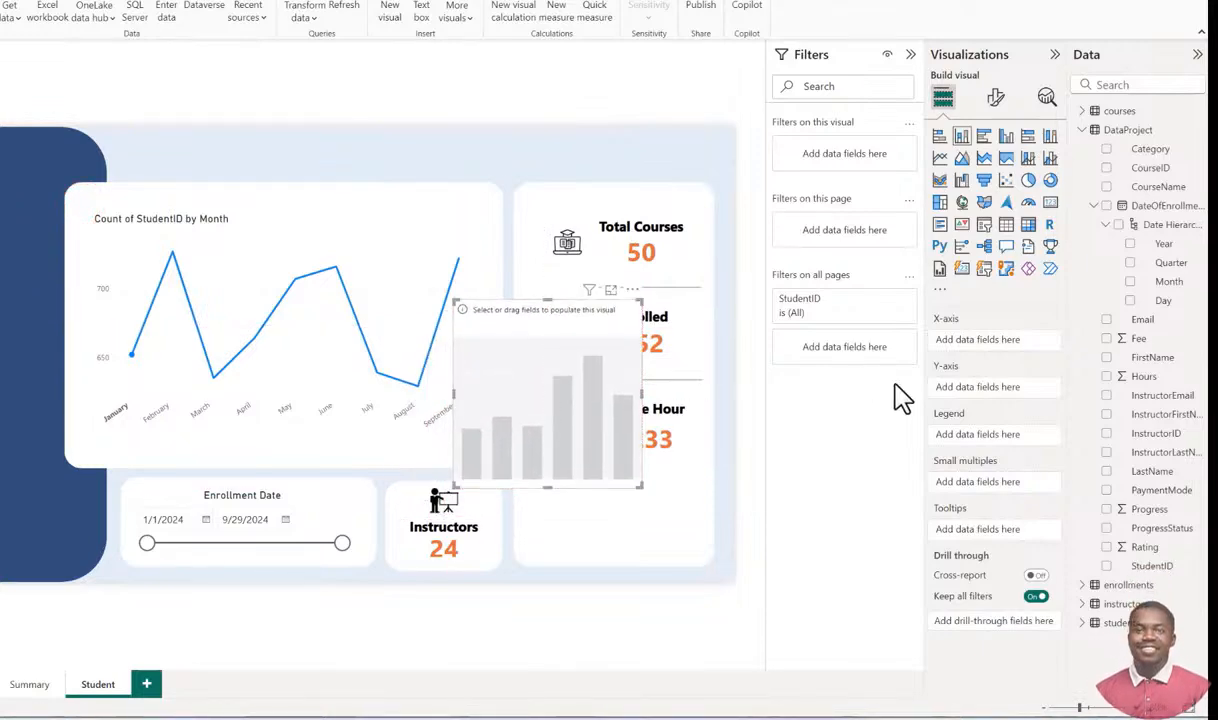
{"action": "left_click", "coordinate": [1106, 529]}
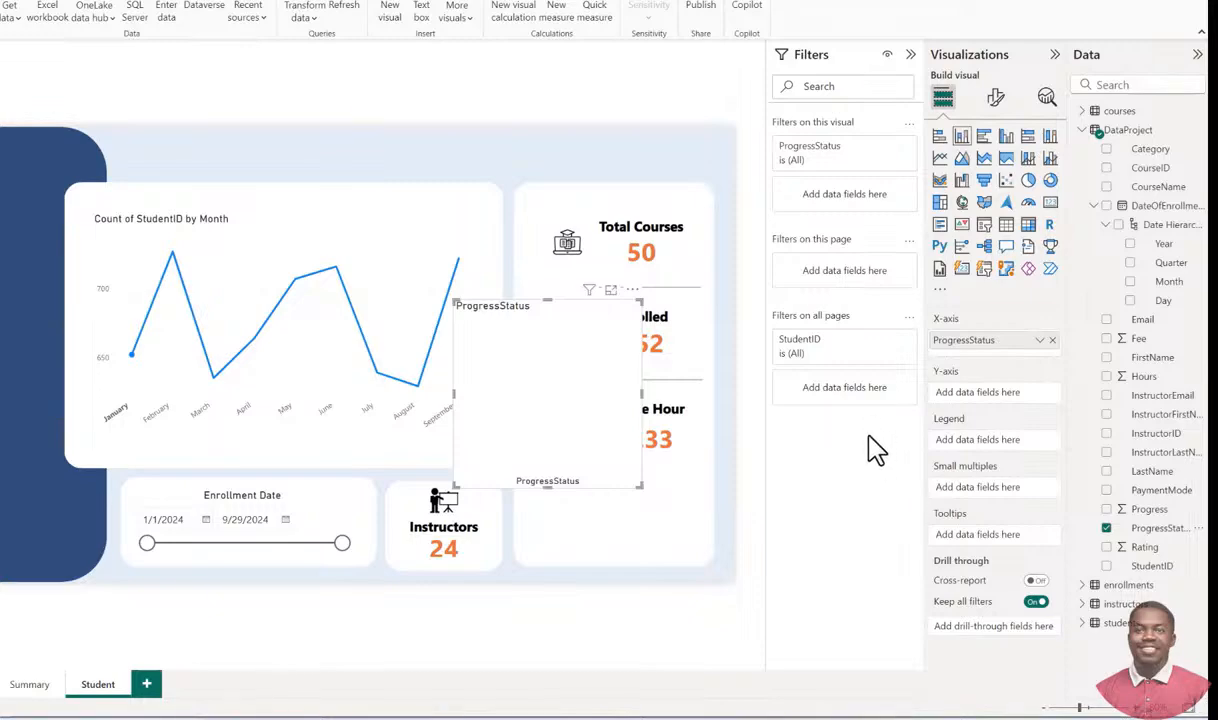
{"action": "left_click", "coordinate": [1106, 566]}
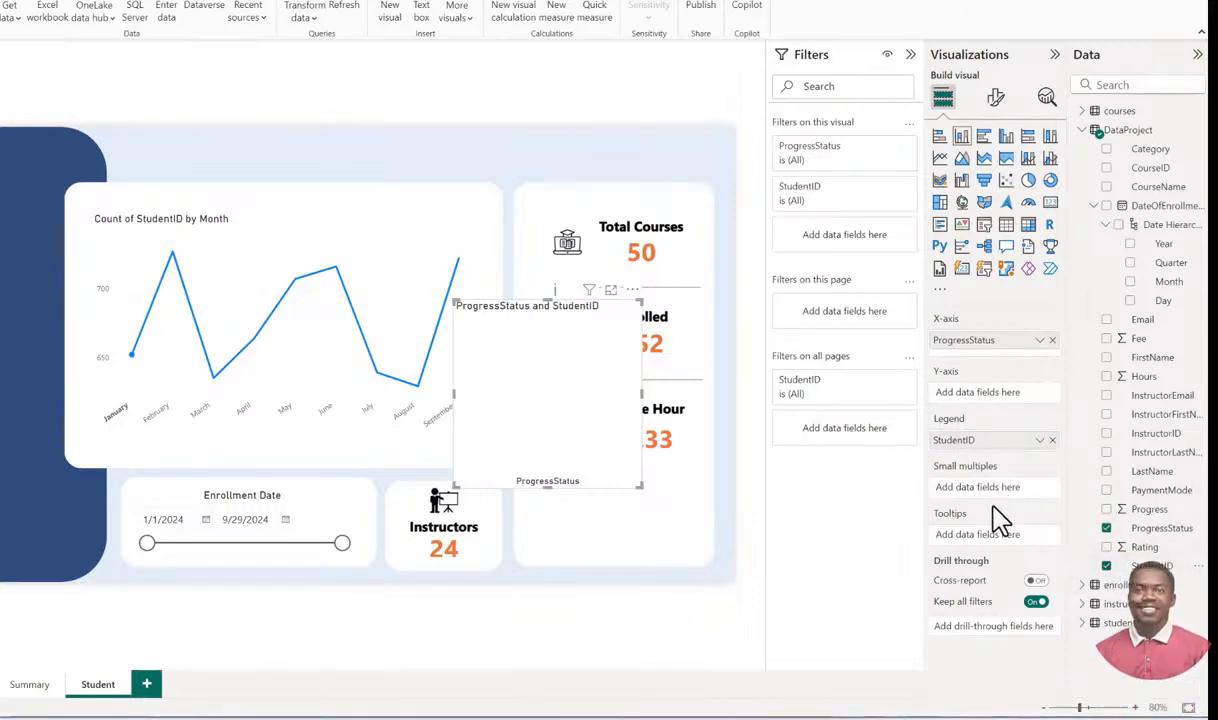
{"action": "left_click_drag", "start_coordinate": [976, 441], "coordinate": [980, 409]}
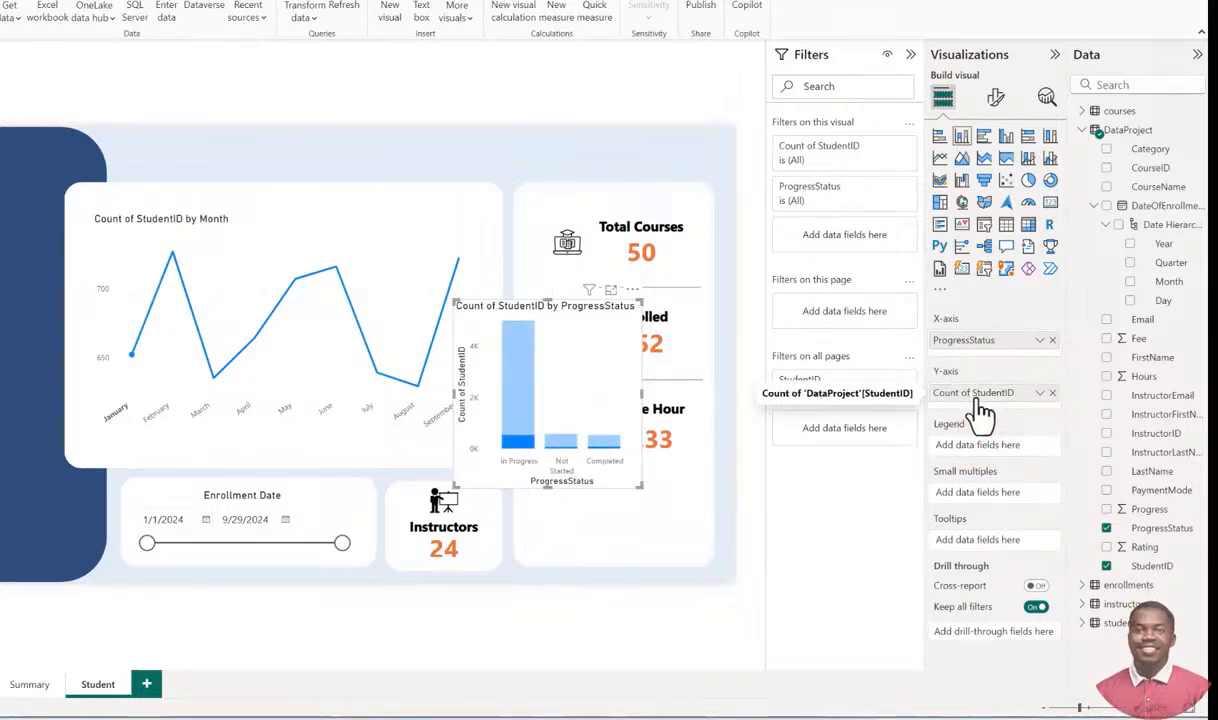
{"action": "left_click", "coordinate": [1040, 393]}
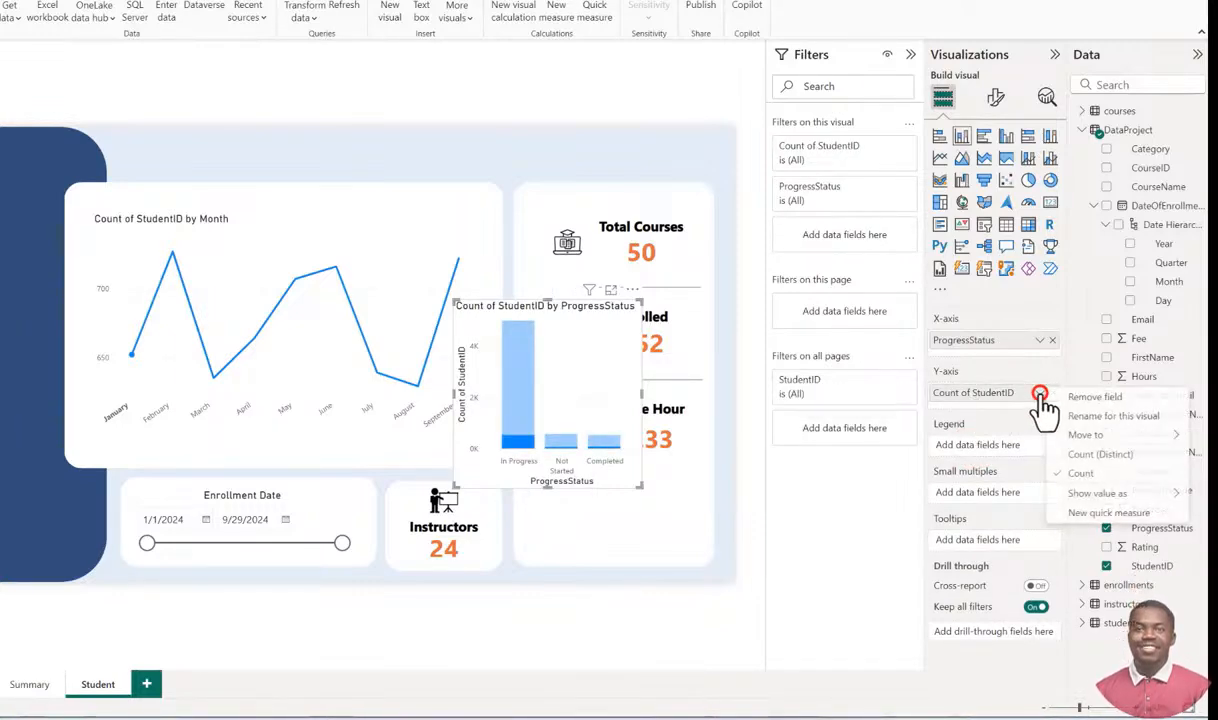
{"action": "left_click", "coordinate": [1086, 476]}
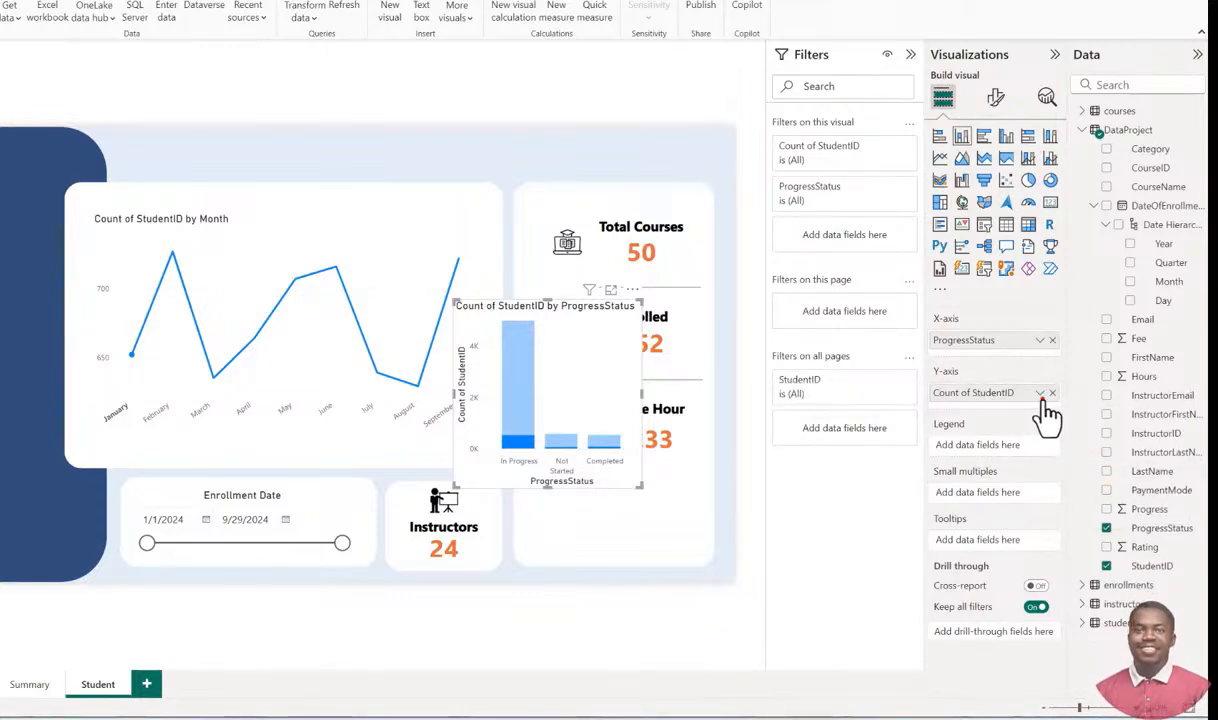
{"action": "left_click", "coordinate": [1041, 394]}
{"action": "left_click", "coordinate": [1078, 469]}
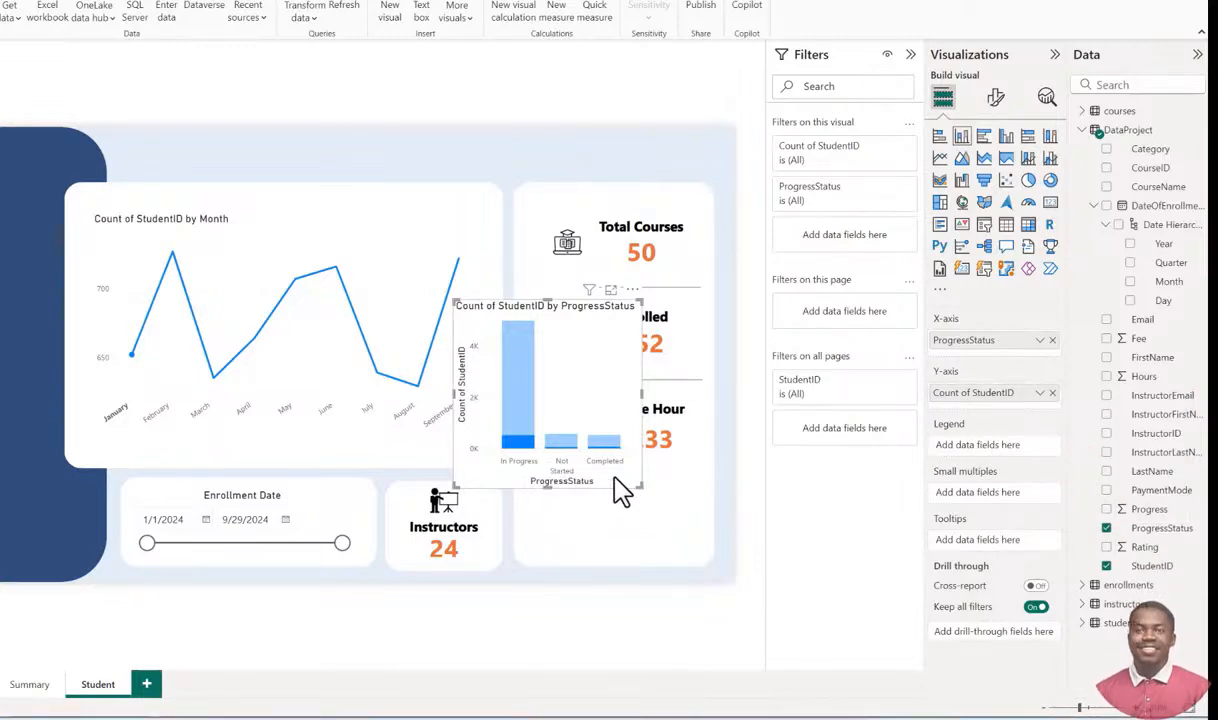
{"action": "left_click_drag", "start_coordinate": [640, 487], "coordinate": [604, 517]}
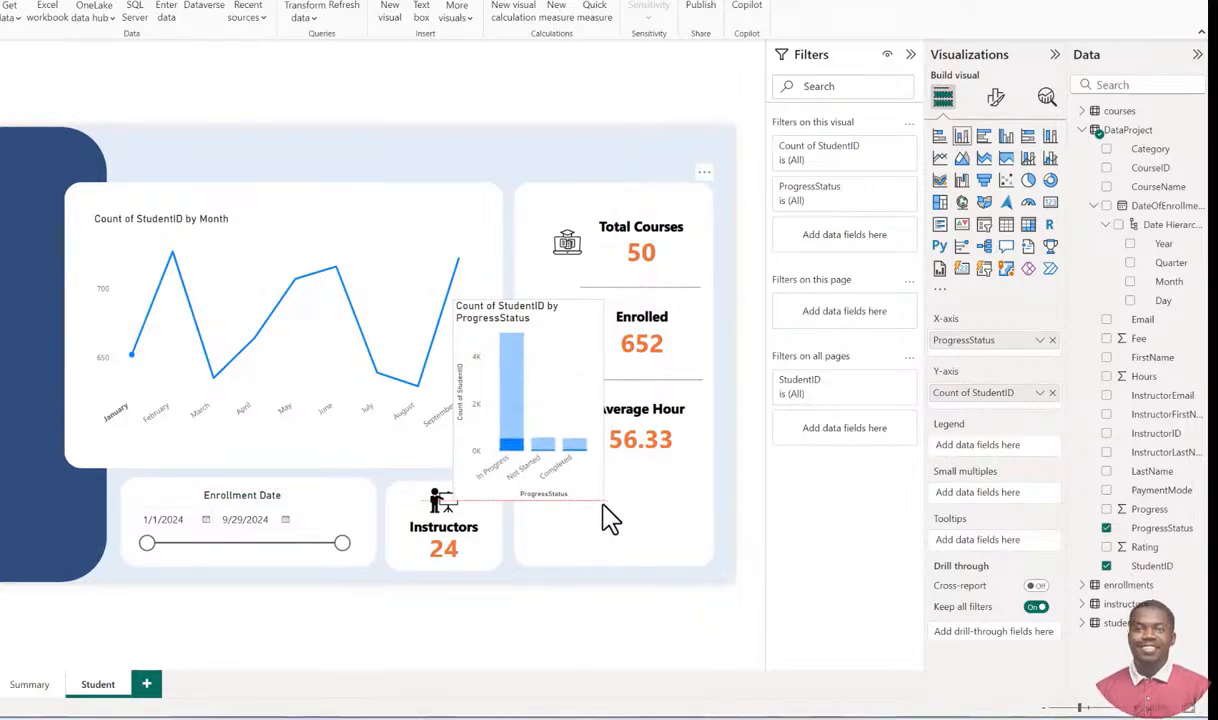
{"action": "left_click_drag", "start_coordinate": [570, 333], "coordinate": [519, 263]}
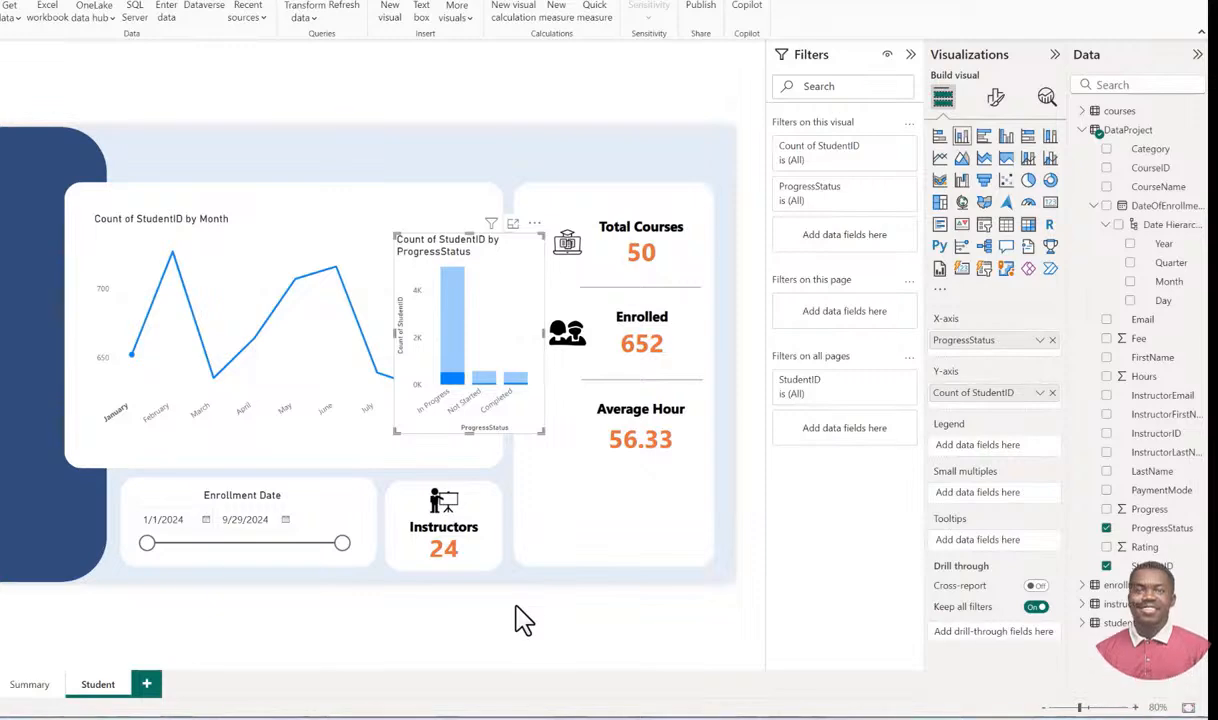
Delete the Total Courses card and its icon from the Student page.
{"action": "left_click", "coordinate": [646, 239]}
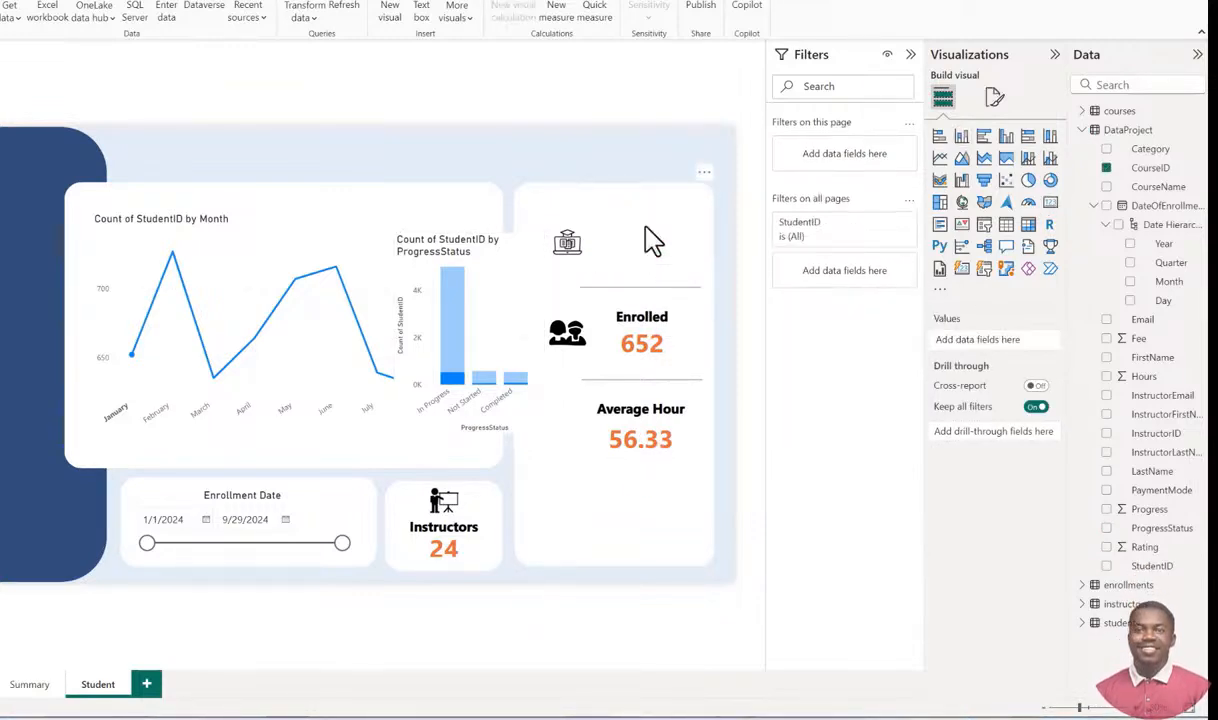
{"action": "left_click", "coordinate": [567, 250]}
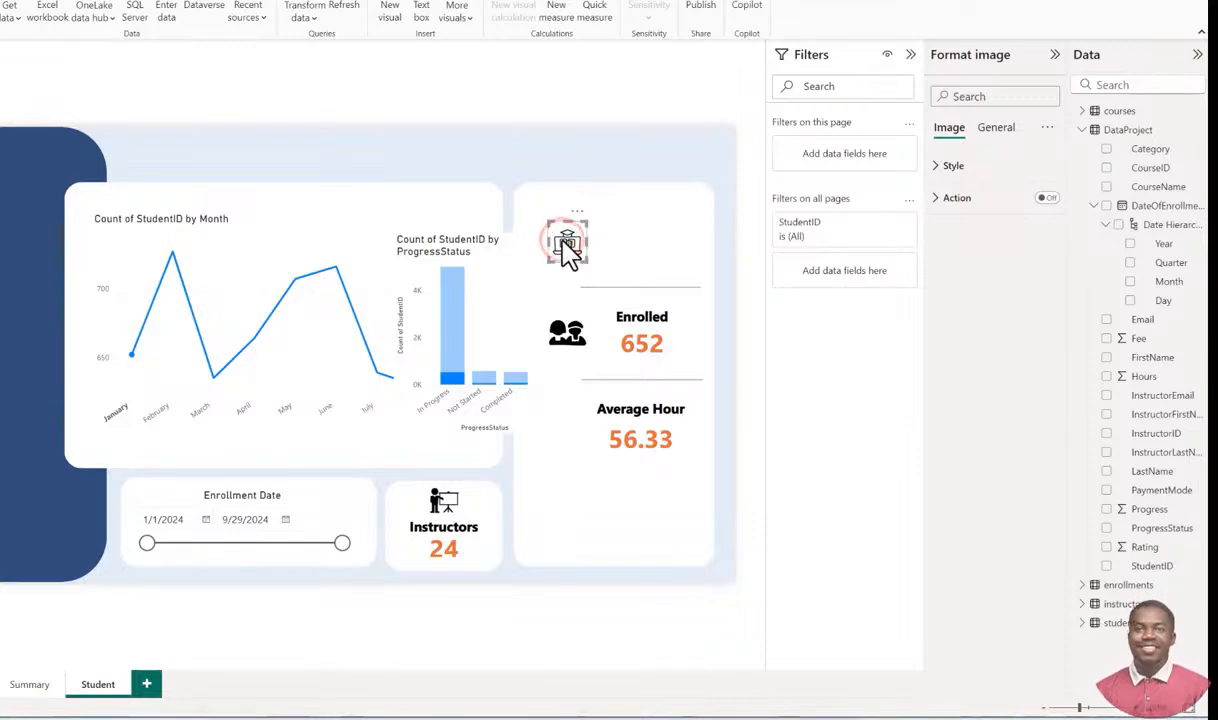
{"action": "key", "text": "Delete"}
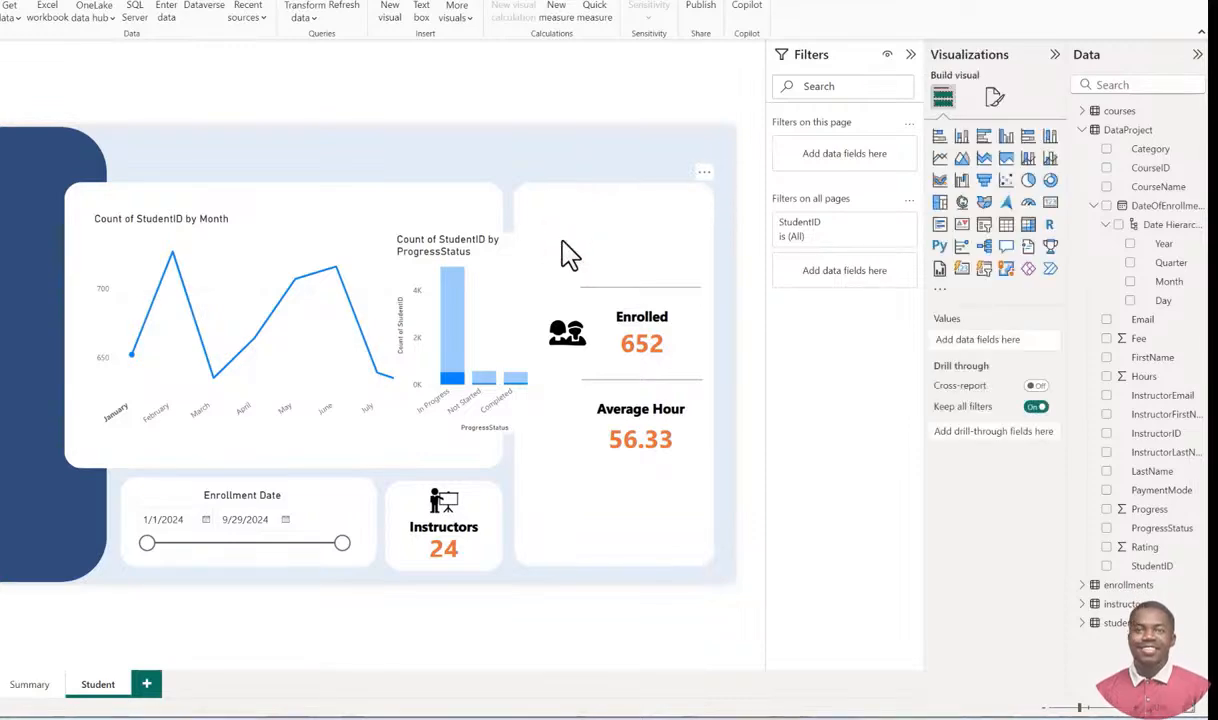
Move the upper divider, the Enrolled card with its icon and the Average Hour card up, and place the column chart below them.
{"action": "left_click_drag", "start_coordinate": [628, 288], "coordinate": [625, 226]}
{"action": "left_click", "coordinate": [654, 350]}
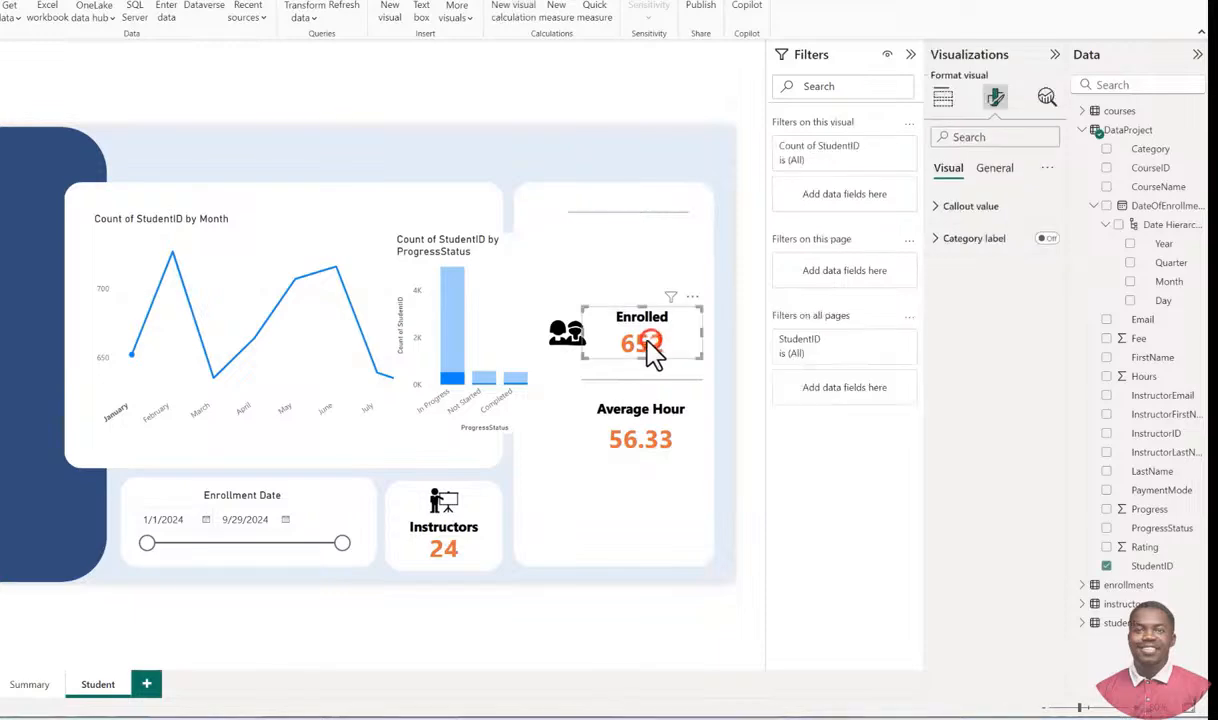
{"action": "left_click_drag", "start_coordinate": [654, 350], "coordinate": [657, 272]}
{"action": "left_click_drag", "start_coordinate": [564, 336], "coordinate": [587, 265]}
{"action": "left_click_drag", "start_coordinate": [500, 270], "coordinate": [520, 318]}
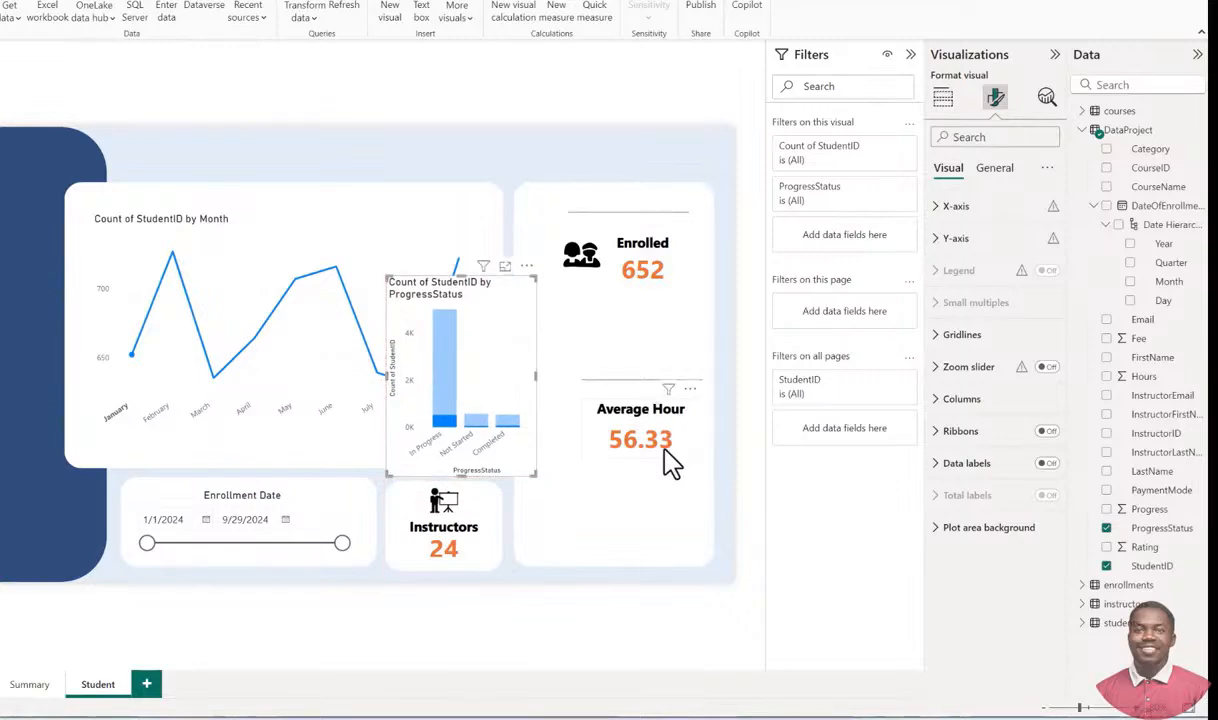
{"action": "left_click_drag", "start_coordinate": [640, 441], "coordinate": [631, 337]}
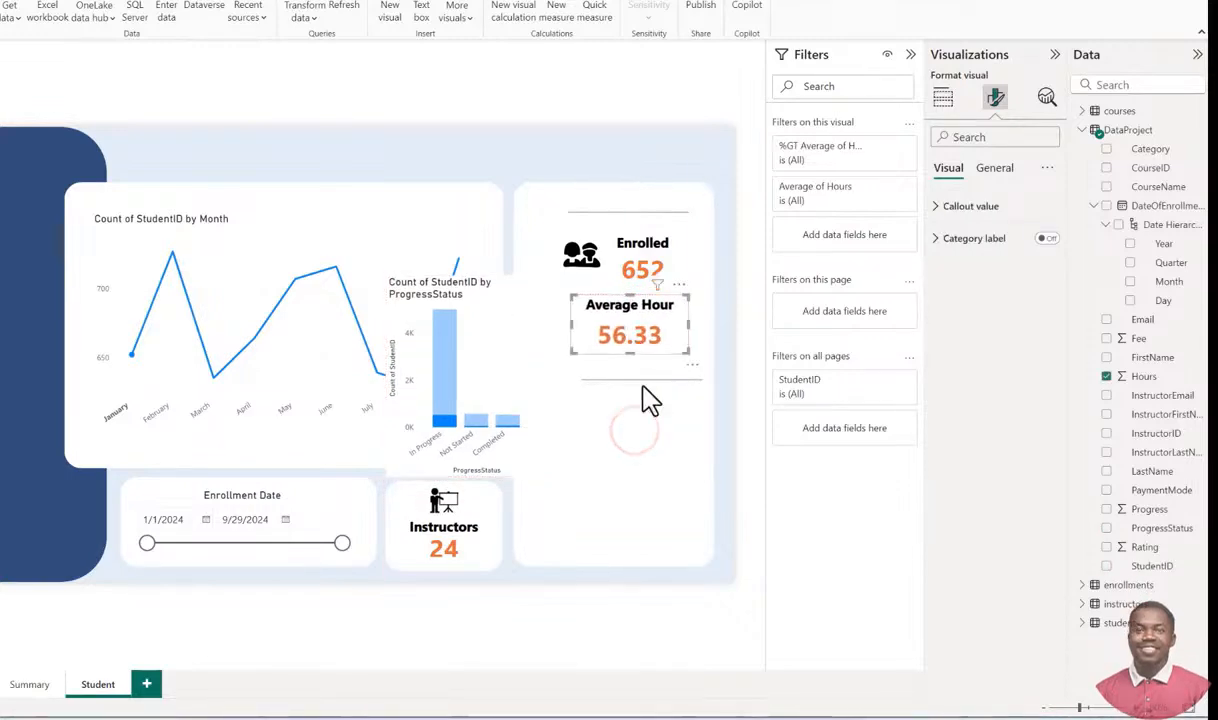
{"action": "left_click_drag", "start_coordinate": [479, 341], "coordinate": [630, 431]}
Turn off the column chart's background and reduce its height slightly to stay within the white panel.
{"action": "left_click", "coordinate": [994, 167]}
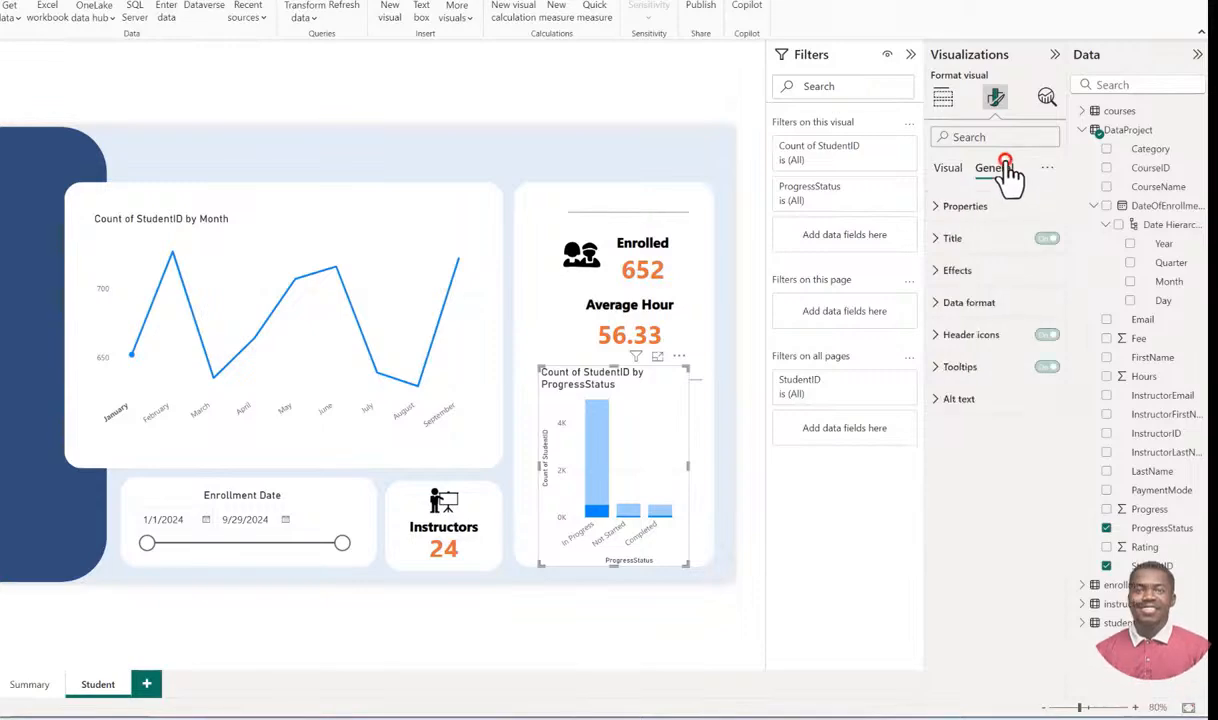
{"action": "left_click", "coordinate": [941, 272]}
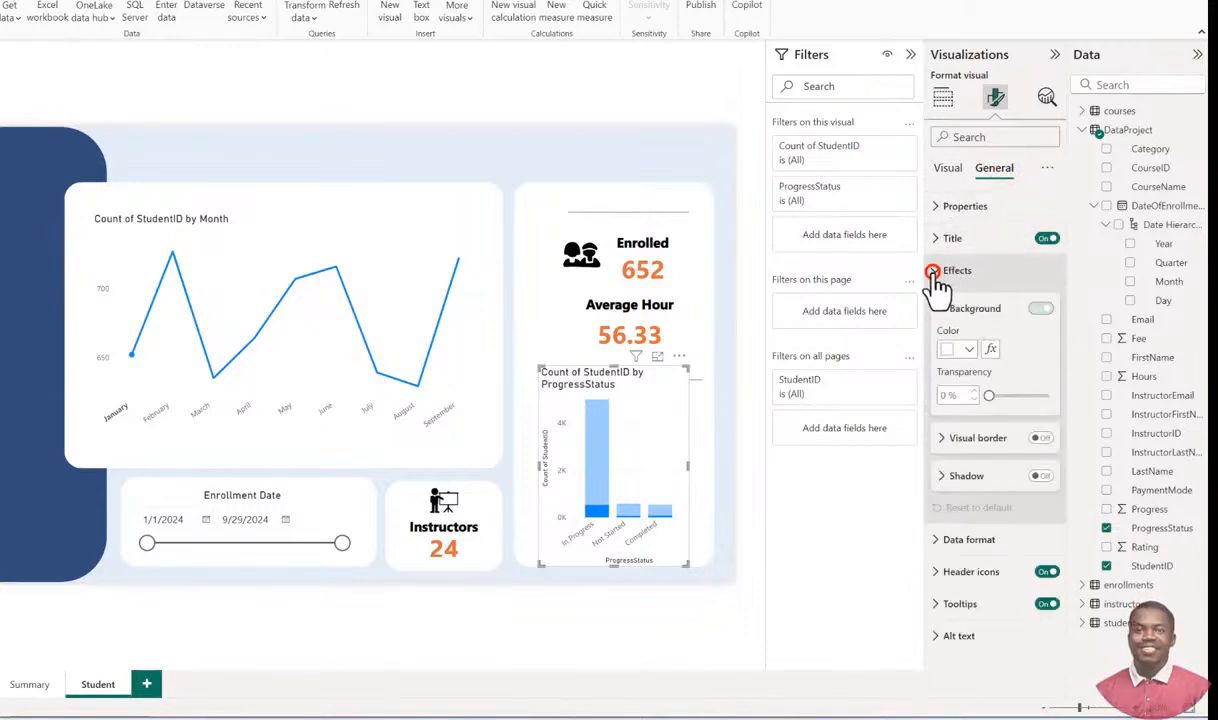
{"action": "left_click", "coordinate": [1040, 309]}
{"action": "mouse_move", "coordinate": [686, 565]}
{"action": "left_mouse_down"}
{"action": "mouse_move", "coordinate": [675, 550]}
{"action": "mouse_move", "coordinate": [686, 558]}
{"action": "left_mouse_up"}
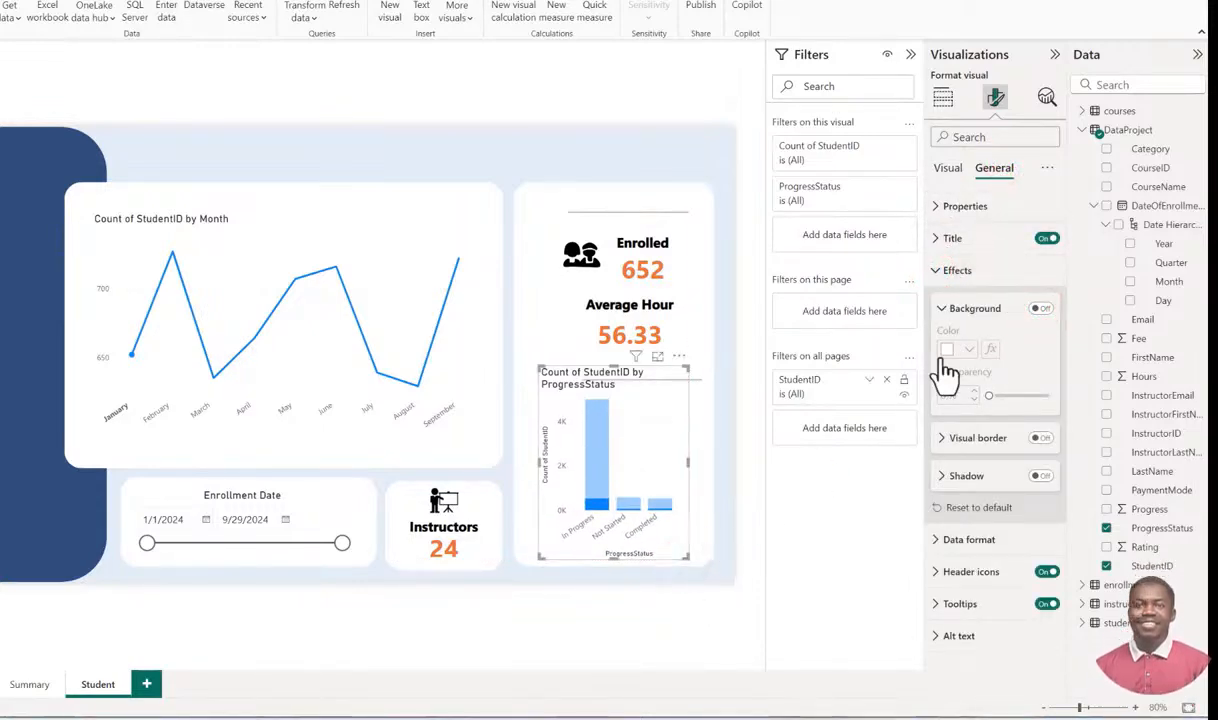
Turn off the X-axis and Y-axis titles of the column chart.
{"action": "left_click", "coordinate": [947, 168]}
{"action": "left_click", "coordinate": [940, 207]}
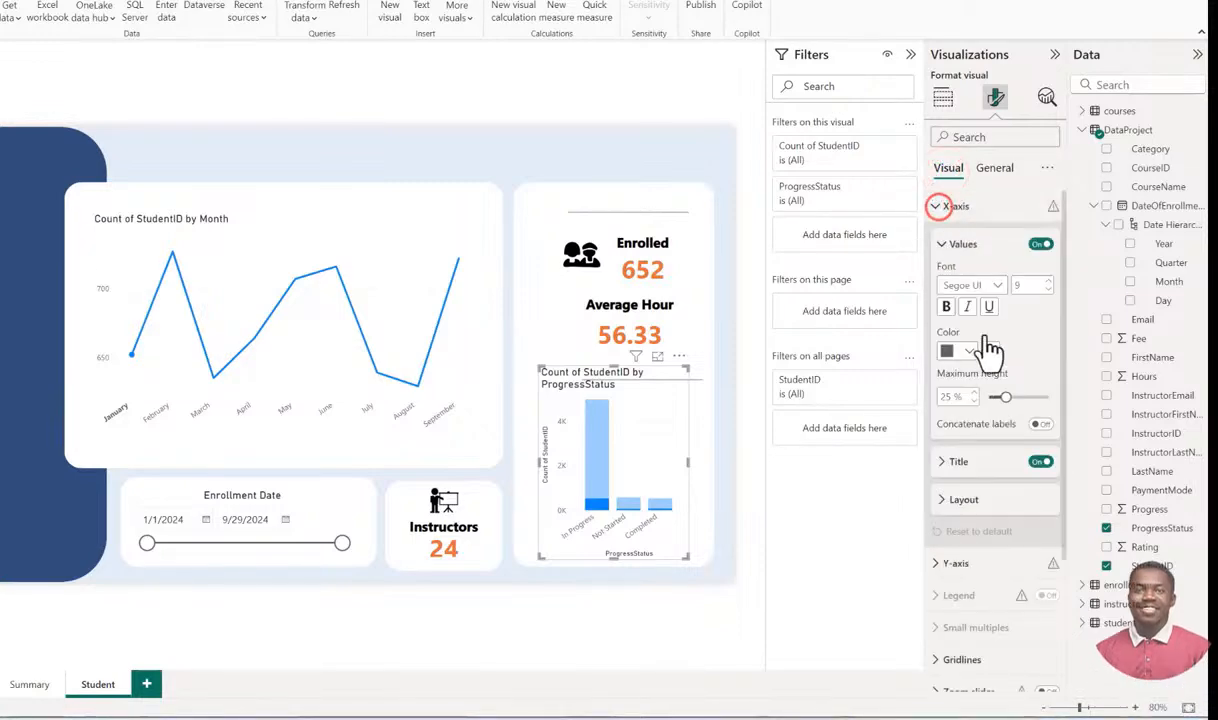
{"action": "left_click", "coordinate": [1039, 462]}
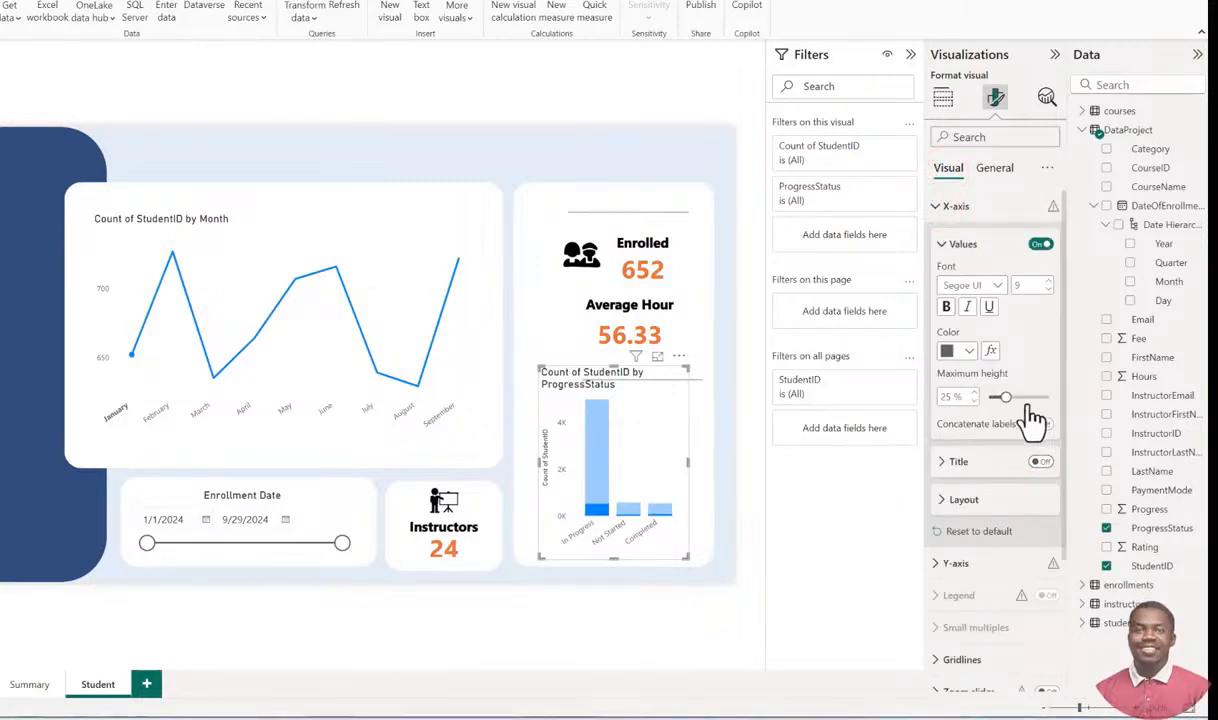
{"action": "left_click", "coordinate": [944, 208]}
{"action": "left_click", "coordinate": [941, 238]}
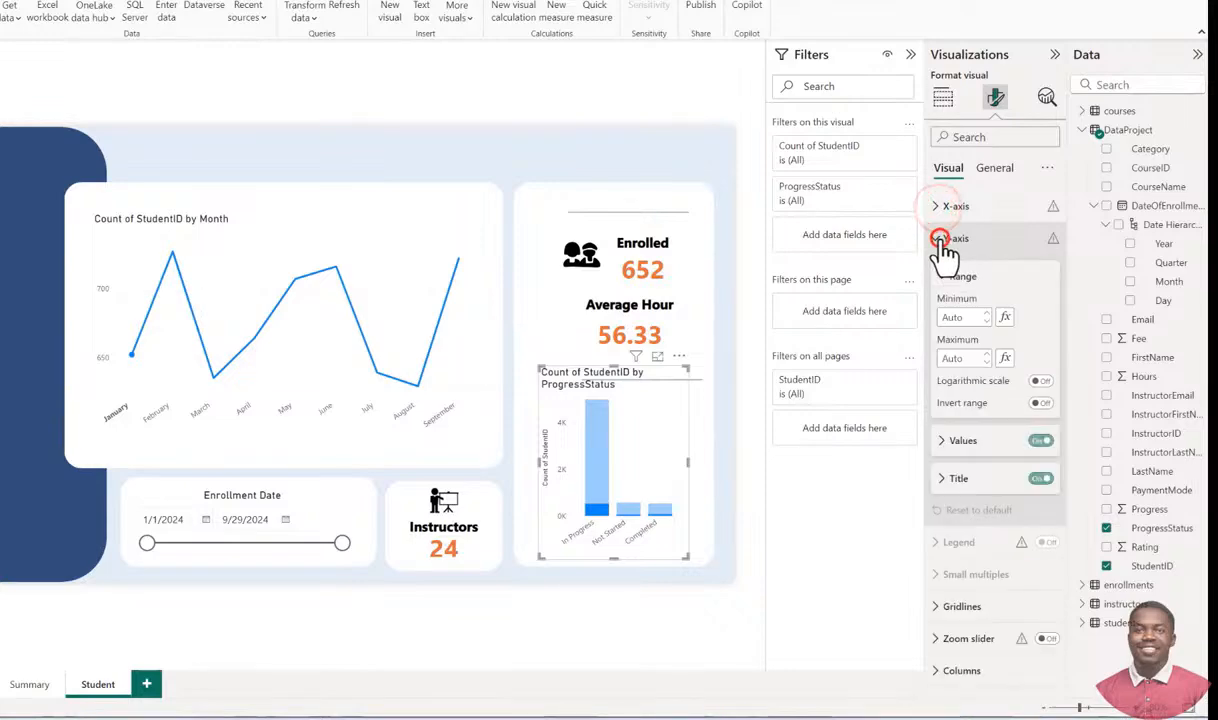
{"action": "left_click", "coordinate": [1040, 480]}
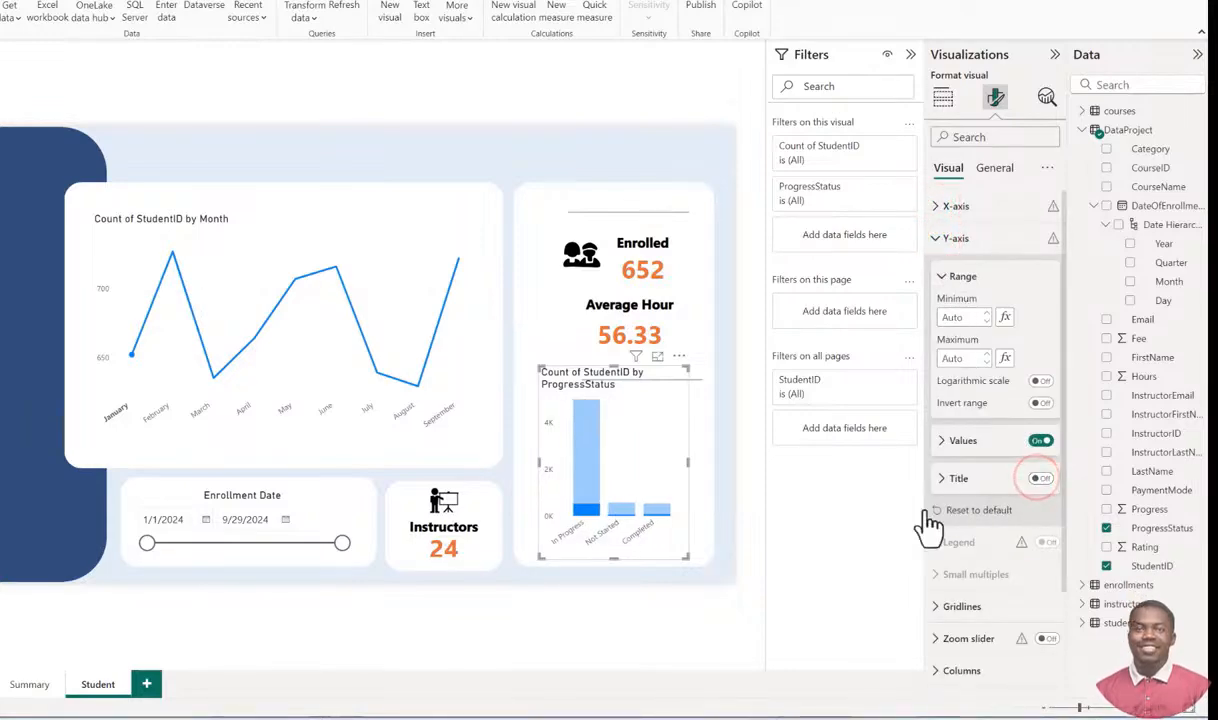
Clear the January cross-filter, and nudge the Enrolled card up and the column chart slightly toward the panel's lower right.
{"action": "left_click", "coordinate": [131, 358]}
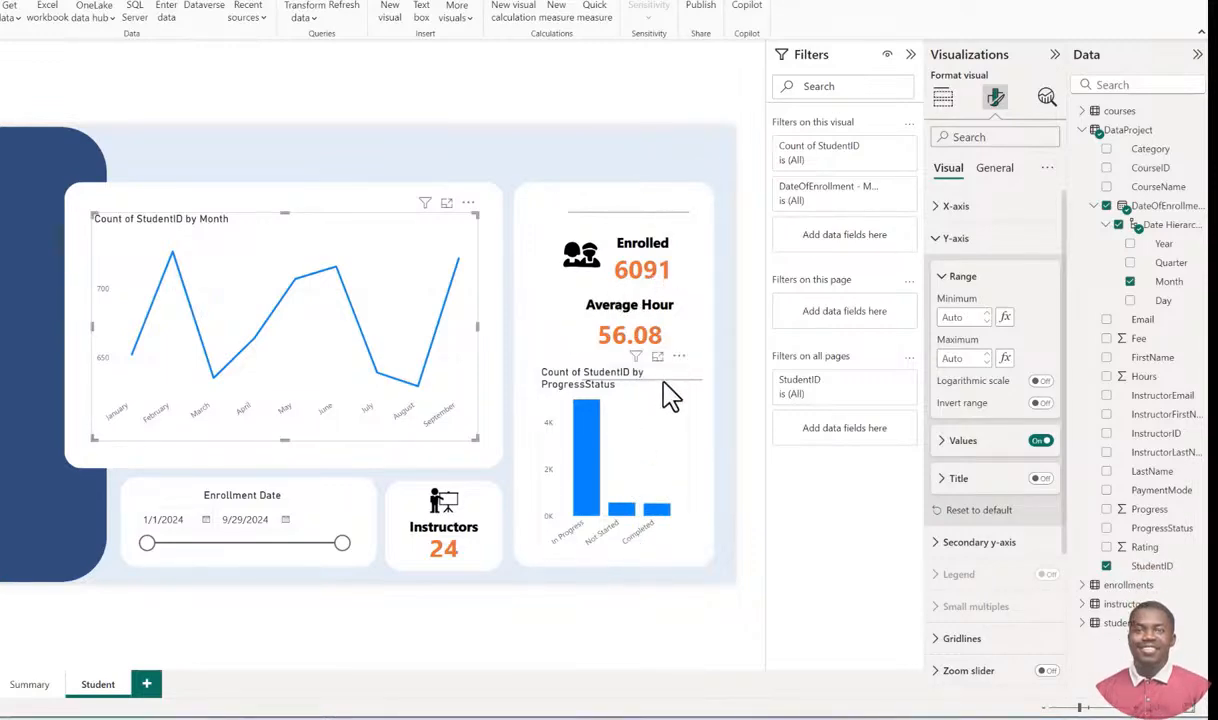
{"action": "left_click", "coordinate": [614, 212]}
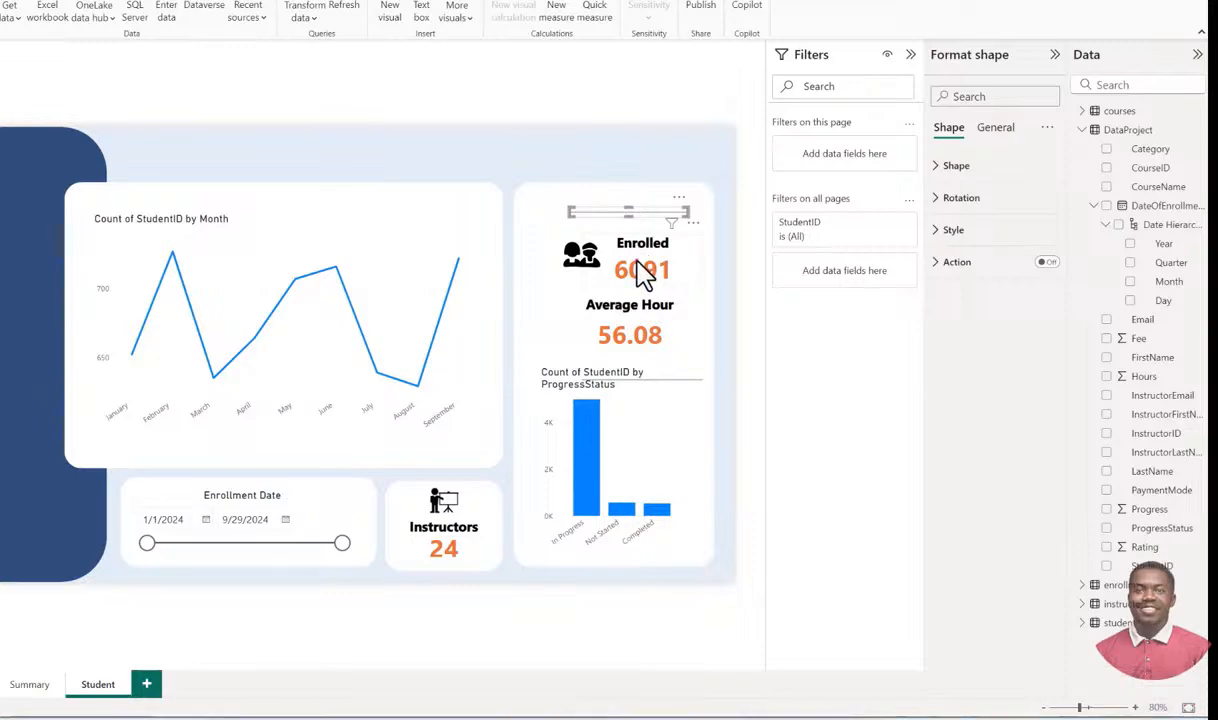
{"action": "left_click", "coordinate": [643, 262]}
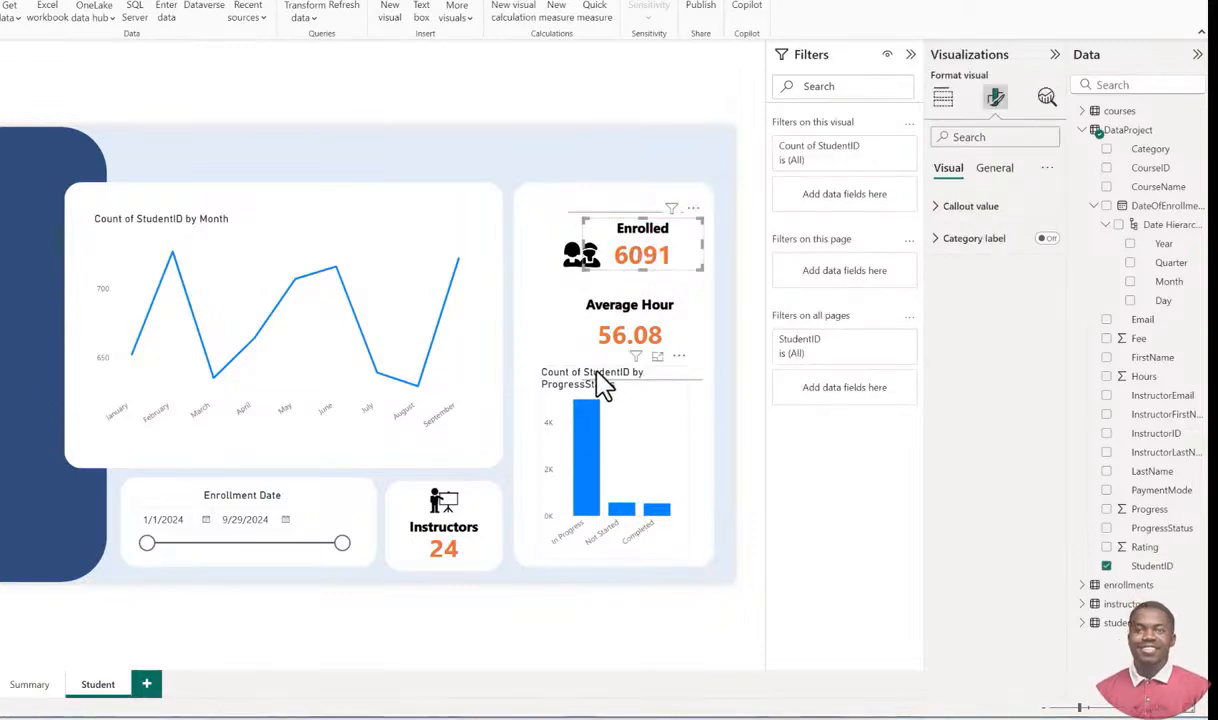
{"action": "left_click", "coordinate": [642, 438]}
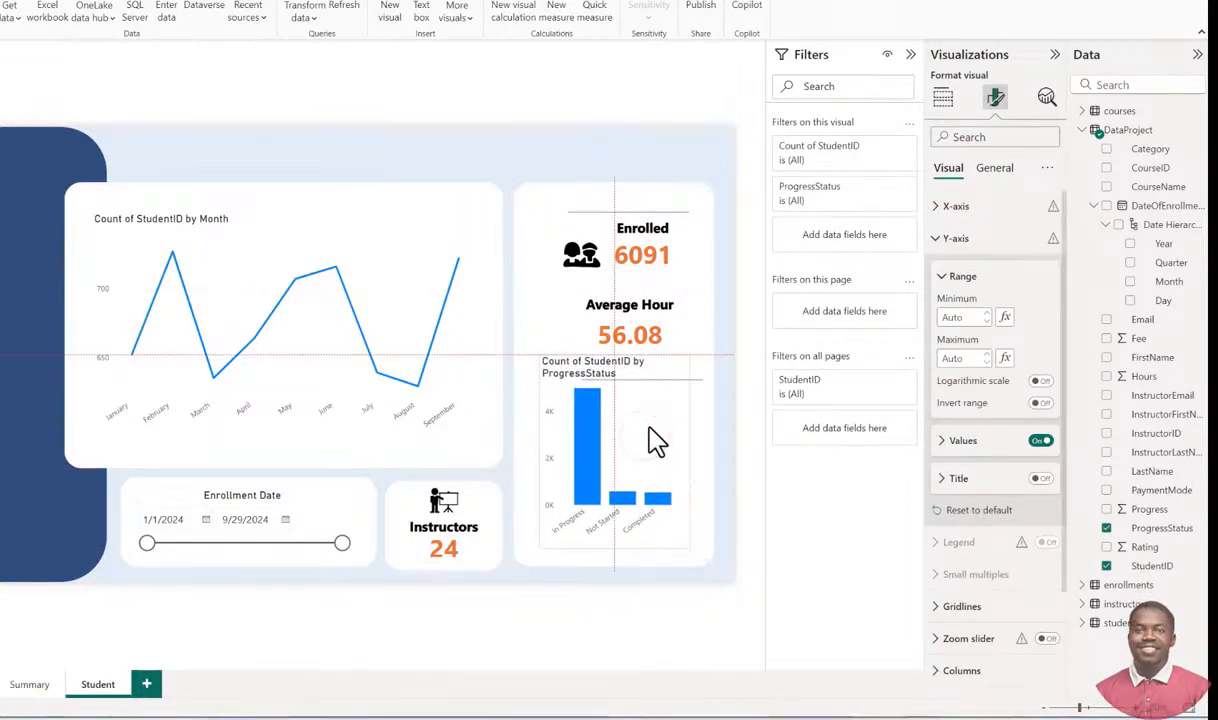
{"action": "left_click_drag", "start_coordinate": [658, 449], "coordinate": [660, 456]}
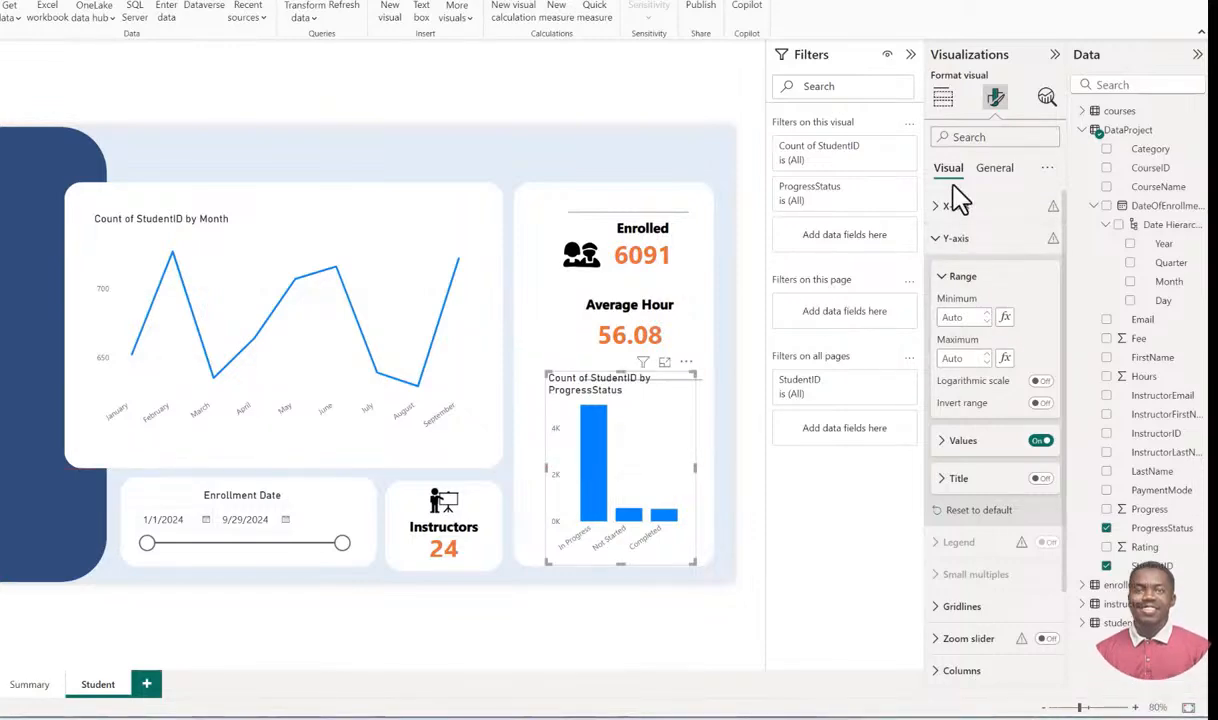
Change the column chart's title text to "Course Progress".
{"action": "left_click", "coordinate": [953, 239]}
{"action": "left_click", "coordinate": [992, 169]}
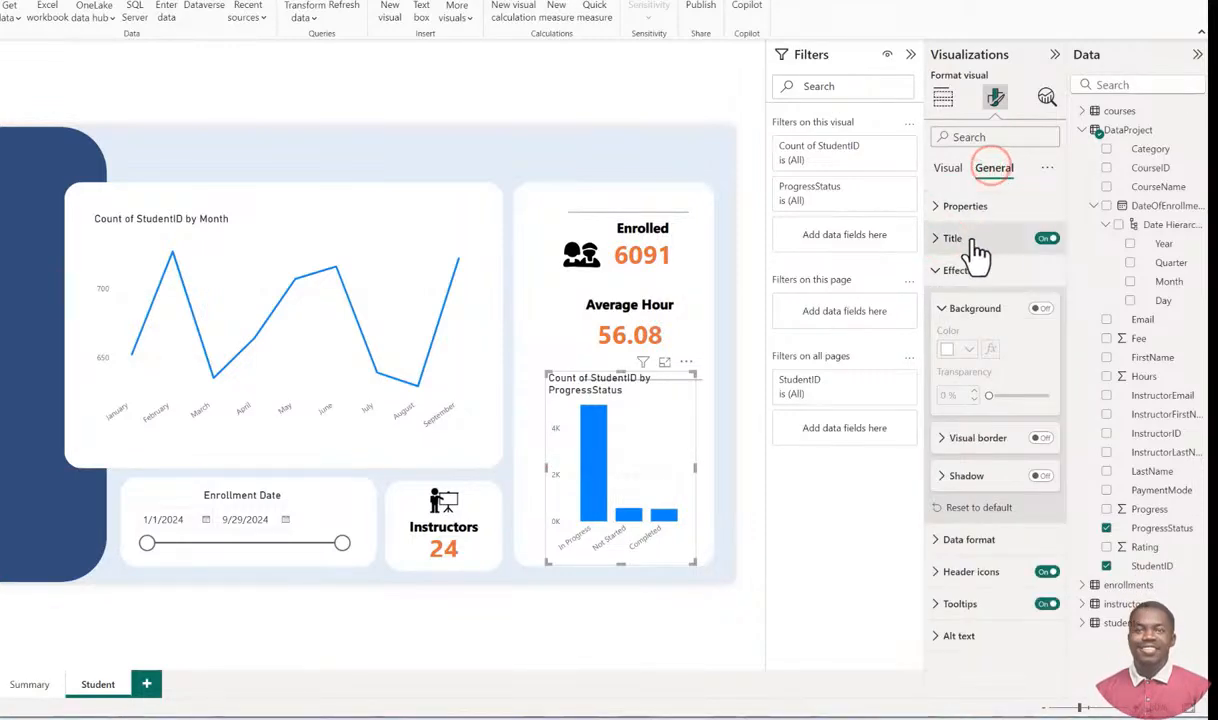
{"action": "left_click", "coordinate": [948, 172]}
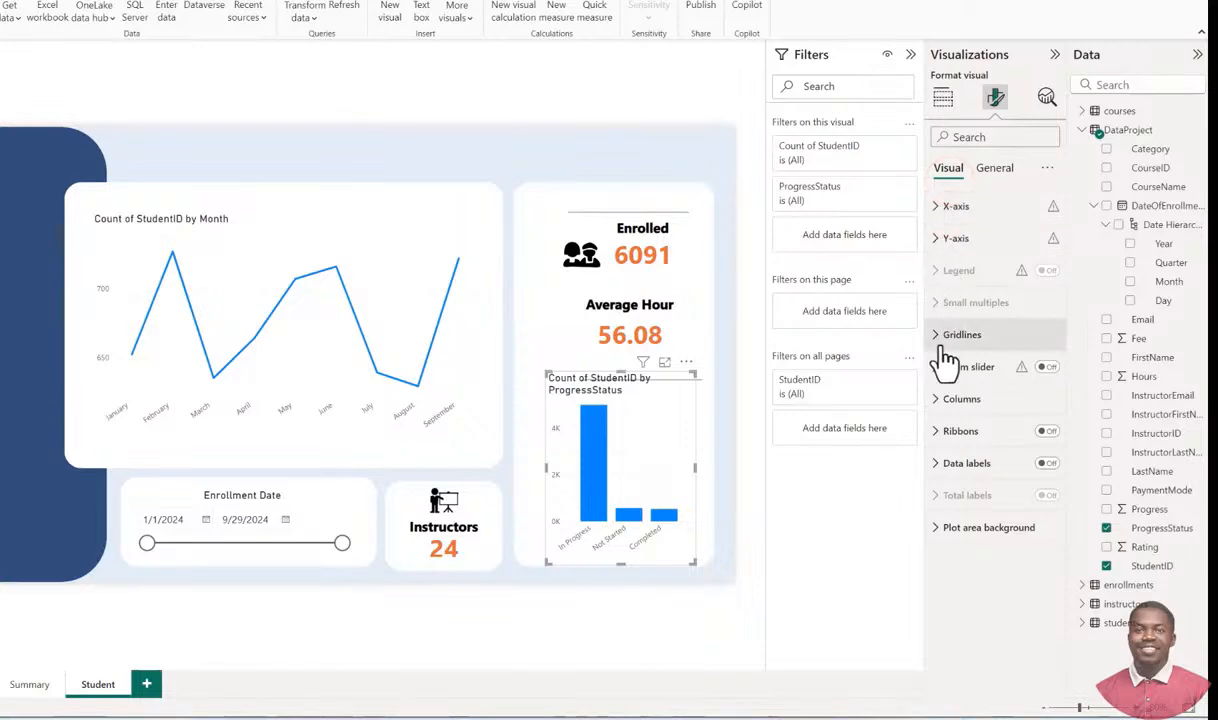
{"action": "left_click", "coordinate": [994, 169]}
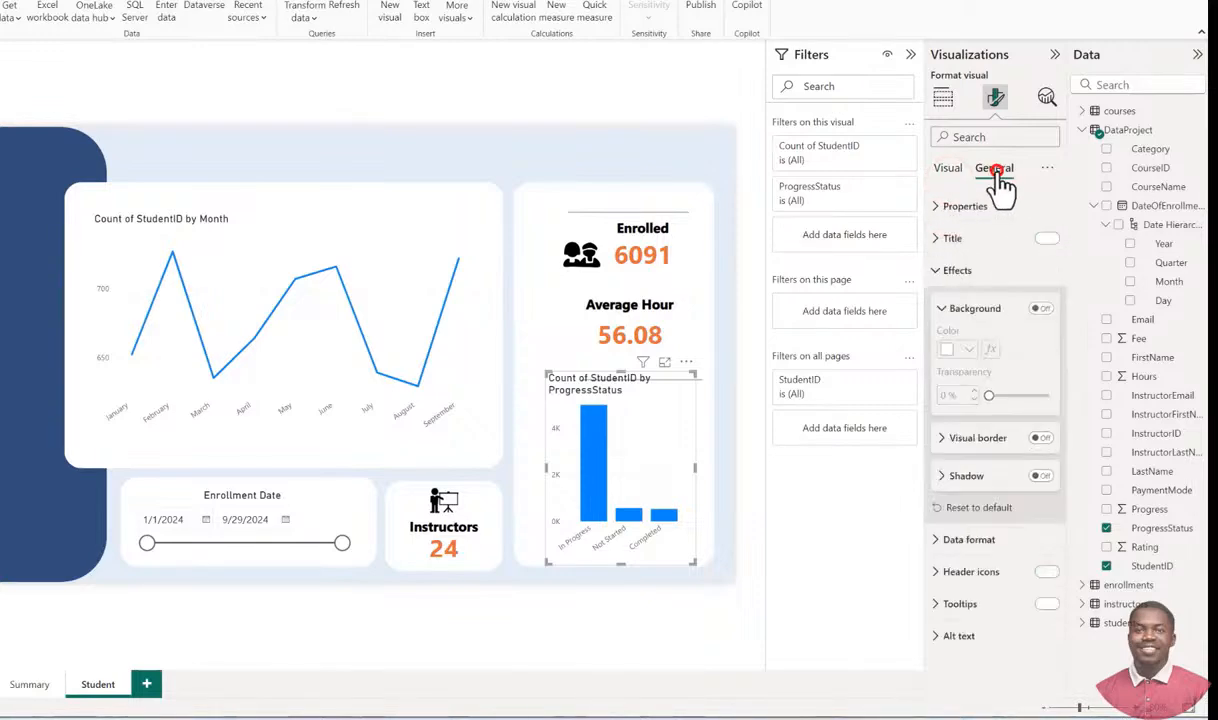
{"action": "left_click", "coordinate": [935, 237]}
{"action": "left_click_drag", "start_coordinate": [943, 318], "coordinate": [1040, 325]}
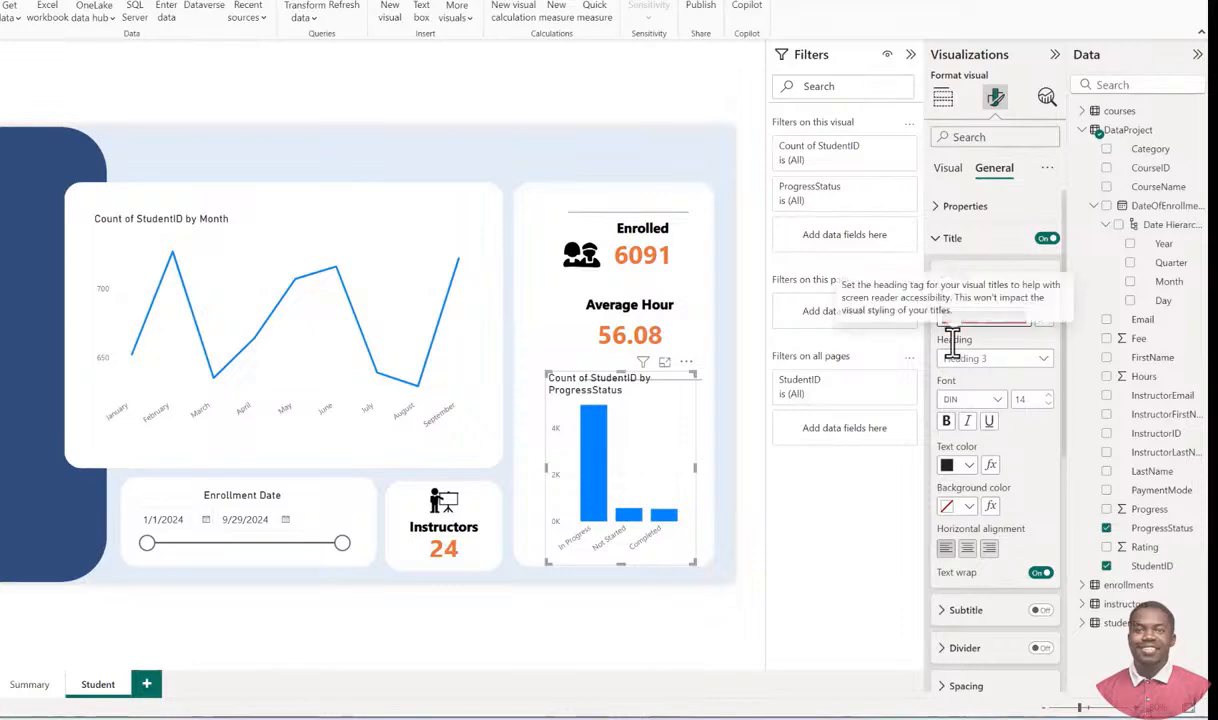
{"action": "type", "text": "Course Progress"}
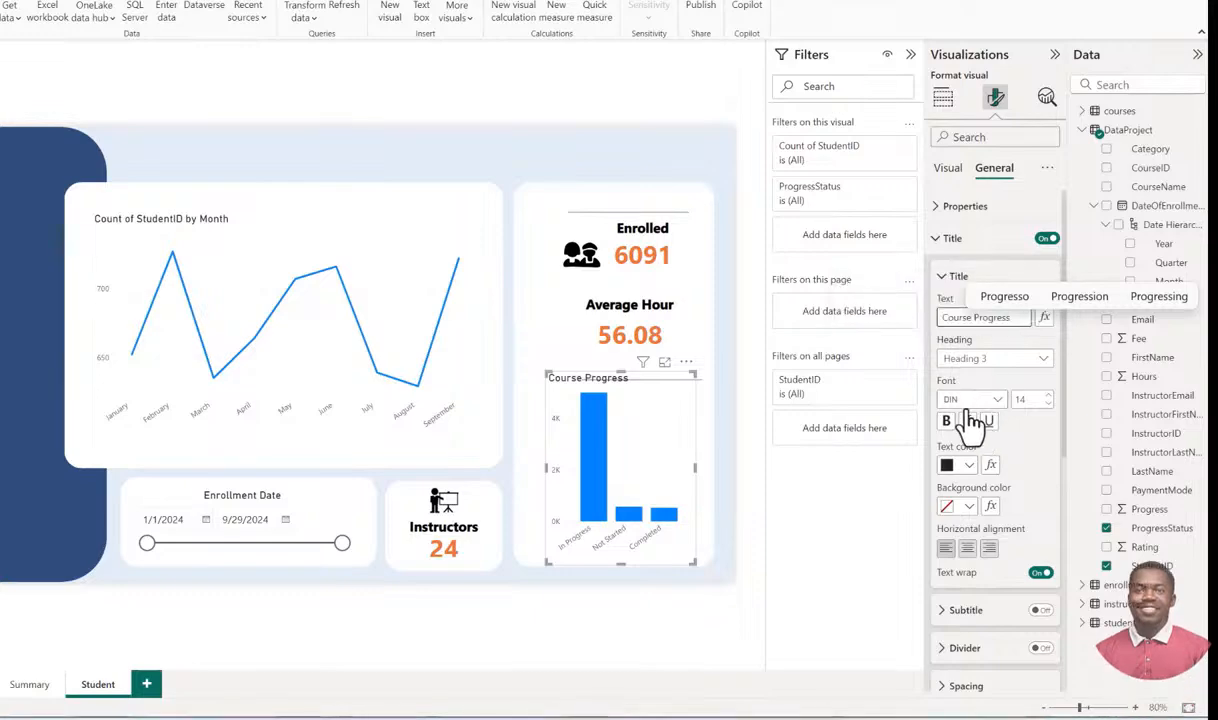
Center and bold the Course Progress title in Segoe UI Bold, and widen the column chart slightly.
{"action": "left_click", "coordinate": [966, 550]}
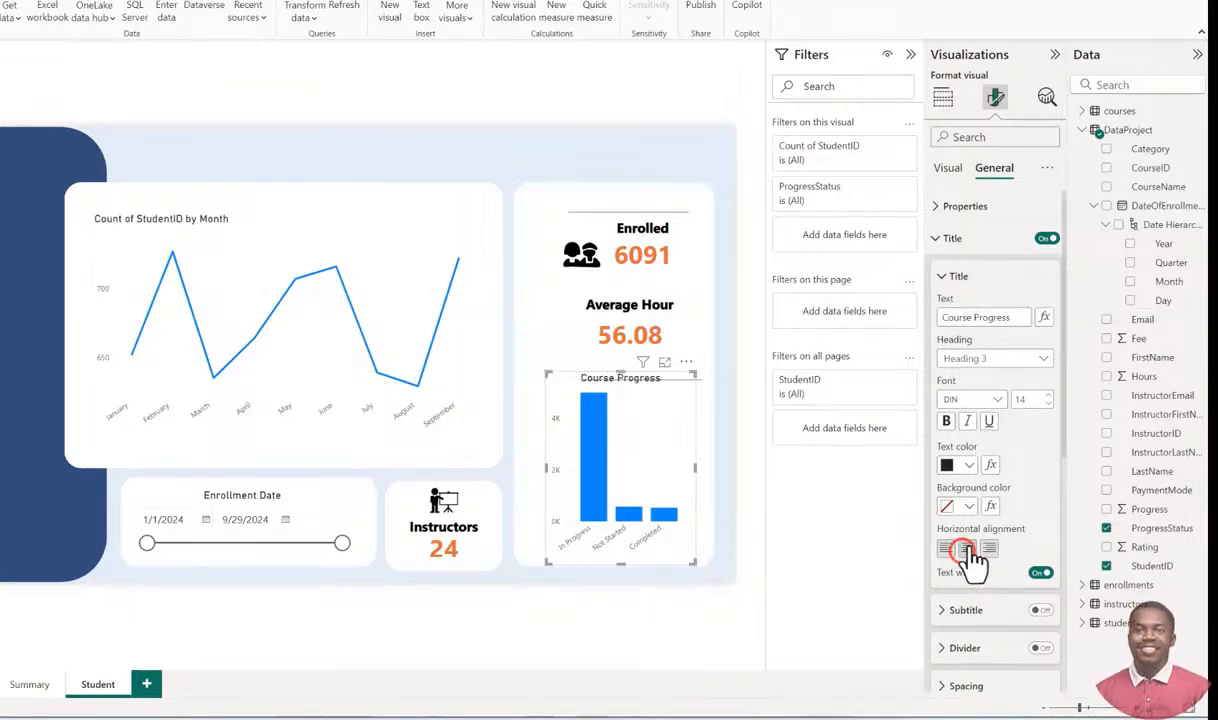
{"action": "left_click", "coordinate": [946, 420]}
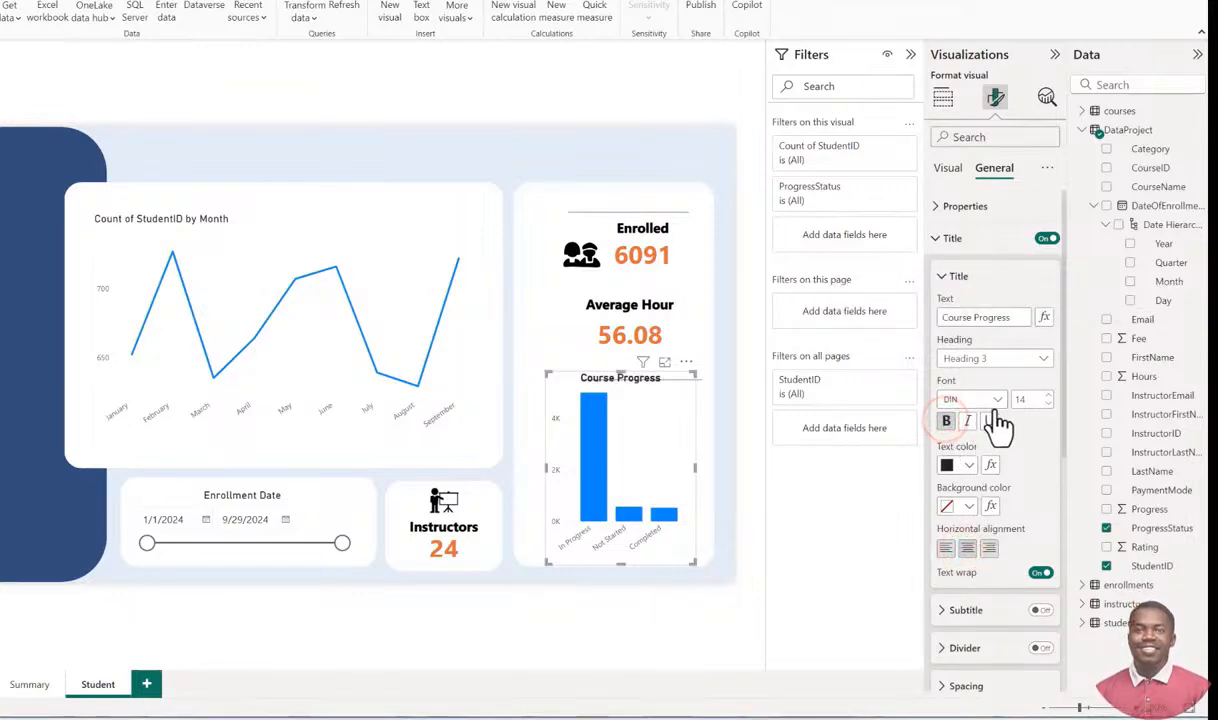
{"action": "left_click", "coordinate": [993, 400]}
{"action": "scroll", "coordinate": [1009, 577], "scroll_direction": "down", "scroll_amount": 5}
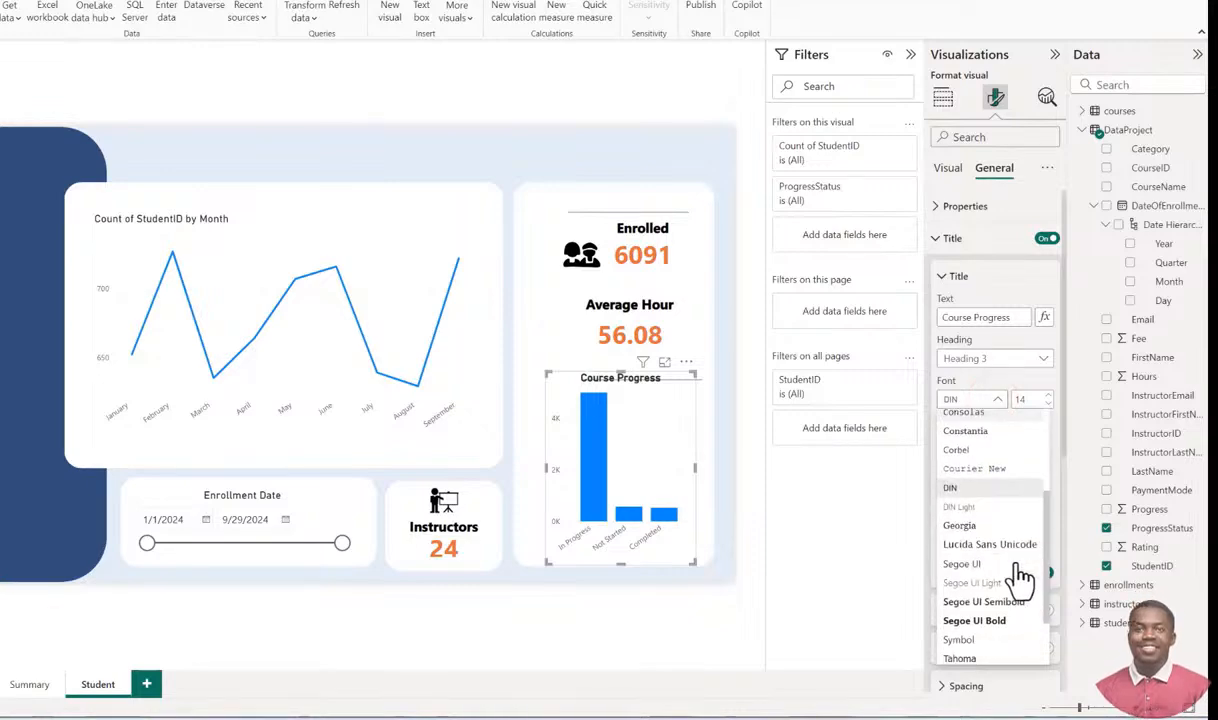
{"action": "left_click", "coordinate": [1008, 623]}
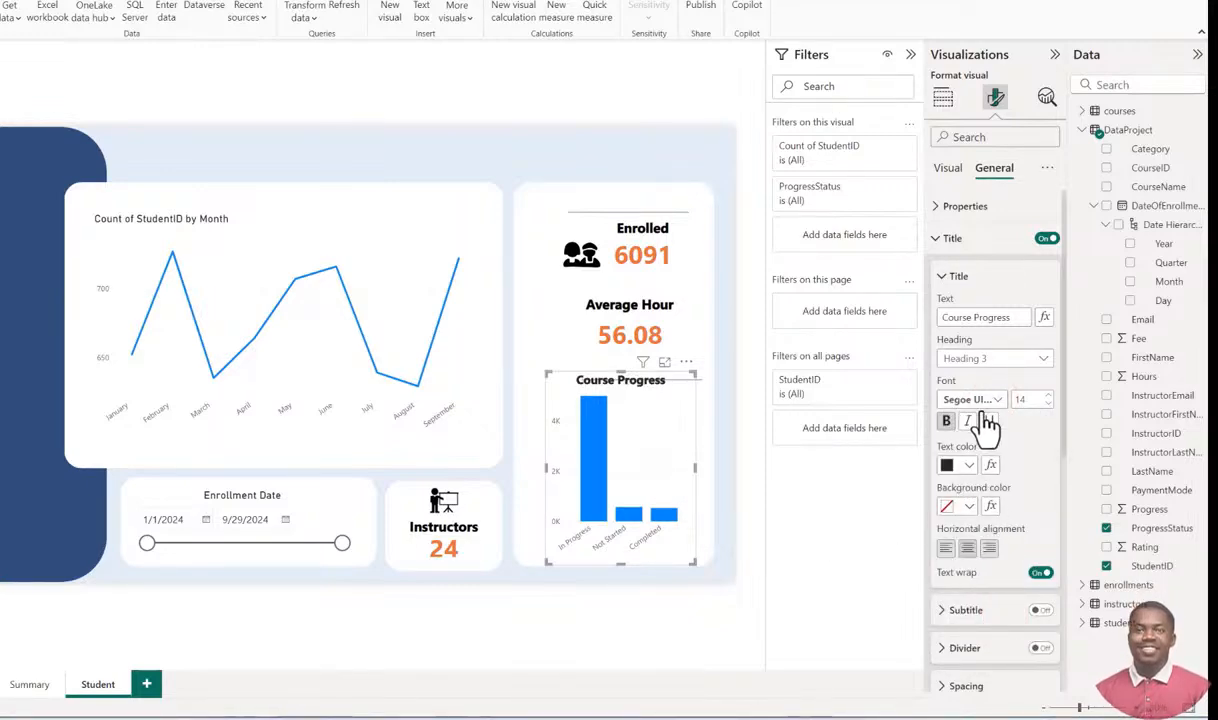
{"action": "left_click", "coordinate": [993, 400]}
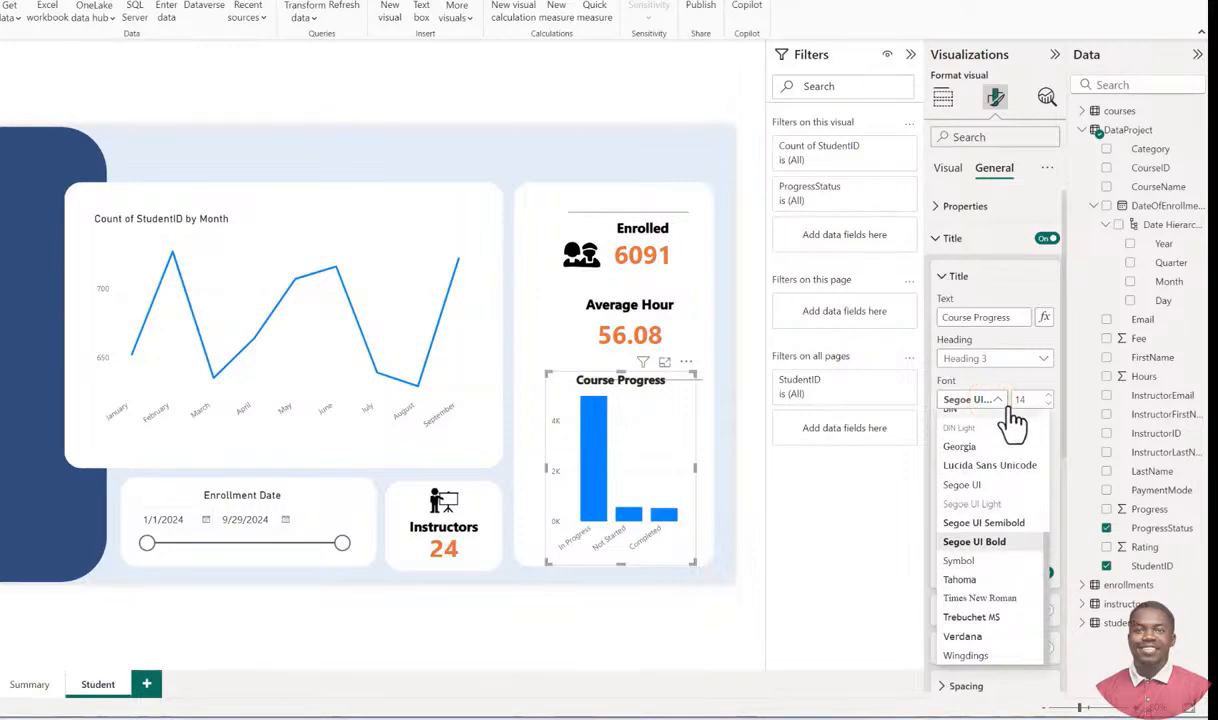
{"action": "left_click", "coordinate": [995, 400]}
{"action": "left_click_drag", "start_coordinate": [695, 467], "coordinate": [708, 478]}
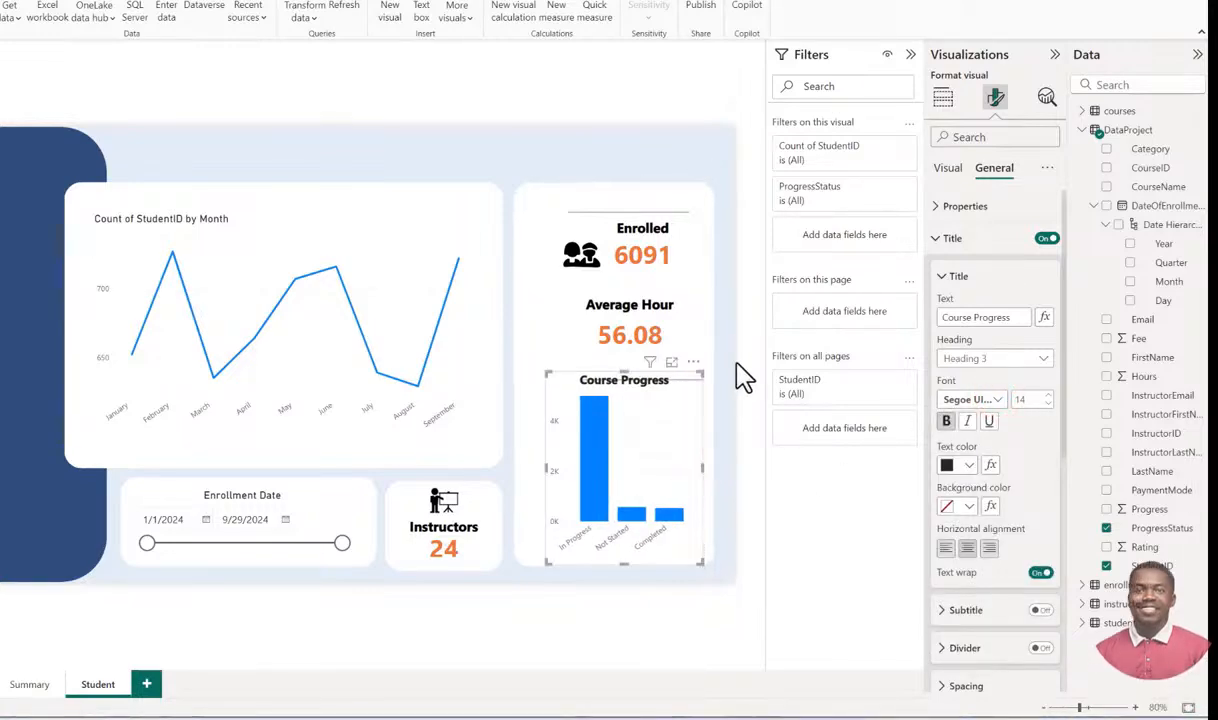
{"action": "left_click", "coordinate": [726, 325]}
Turn on data labels for the Course Progress column chart.
{"action": "left_click", "coordinate": [598, 447]}
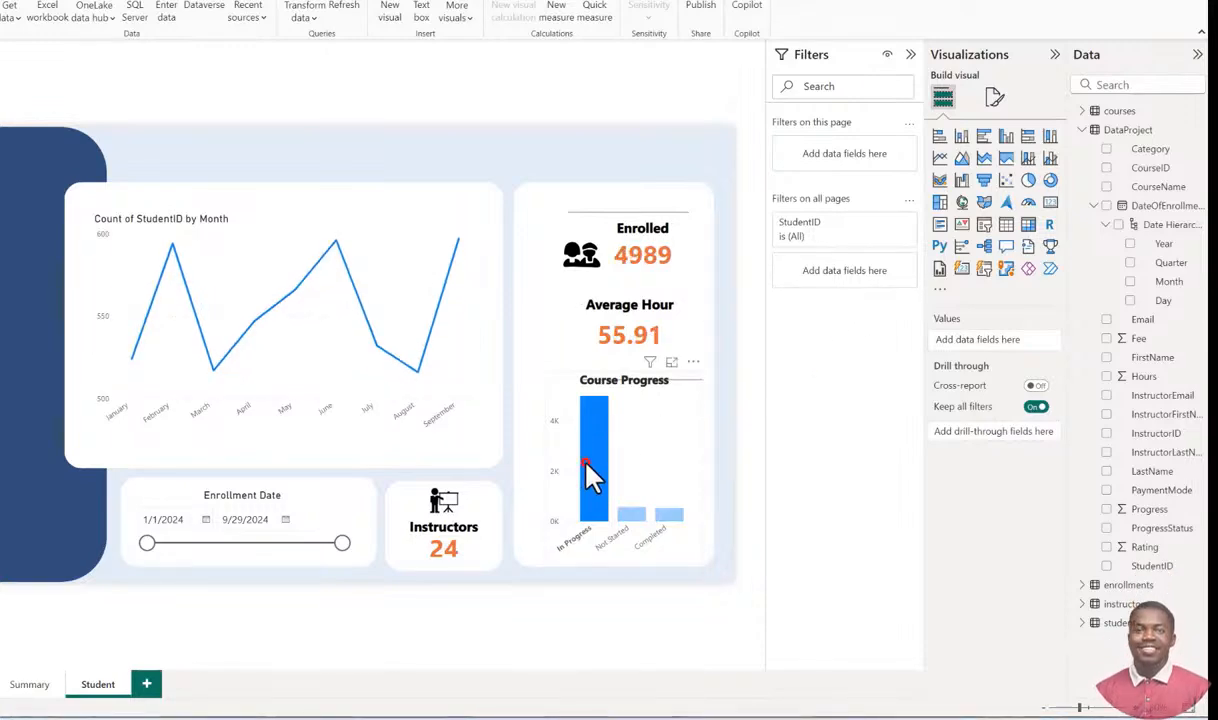
{"action": "left_click", "coordinate": [580, 468]}
{"action": "left_click", "coordinate": [657, 405]}
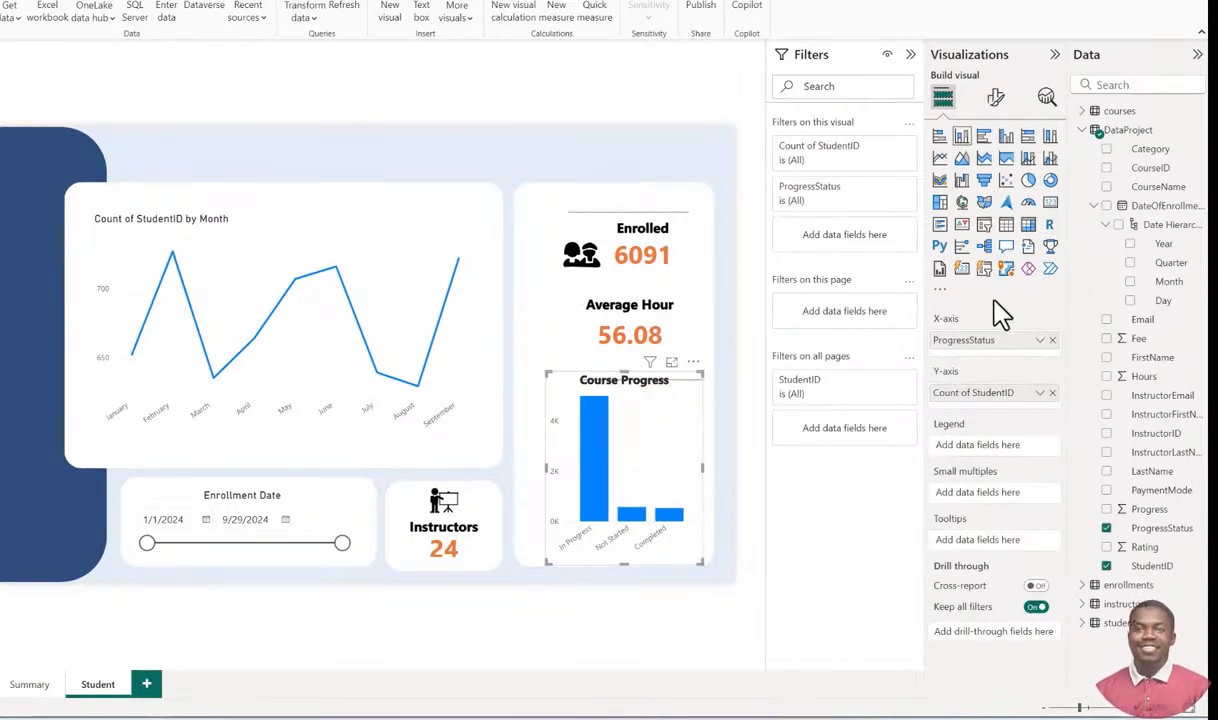
{"action": "left_click", "coordinate": [998, 98]}
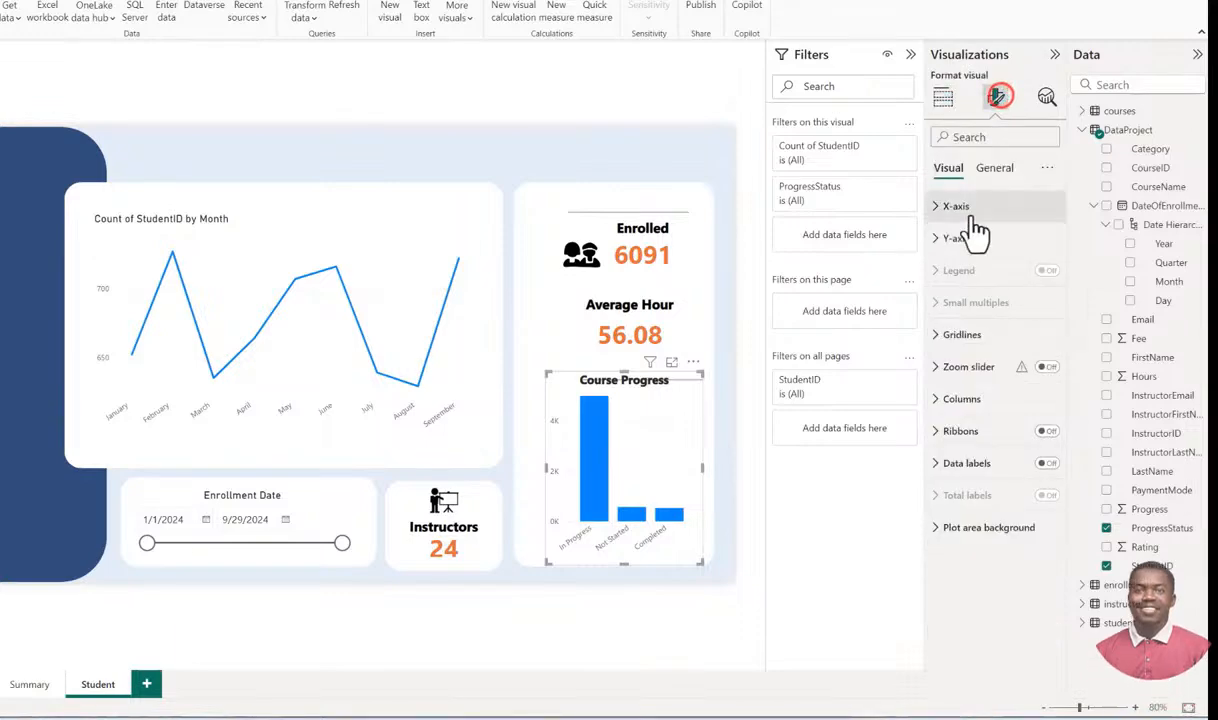
{"action": "left_click", "coordinate": [1046, 465]}
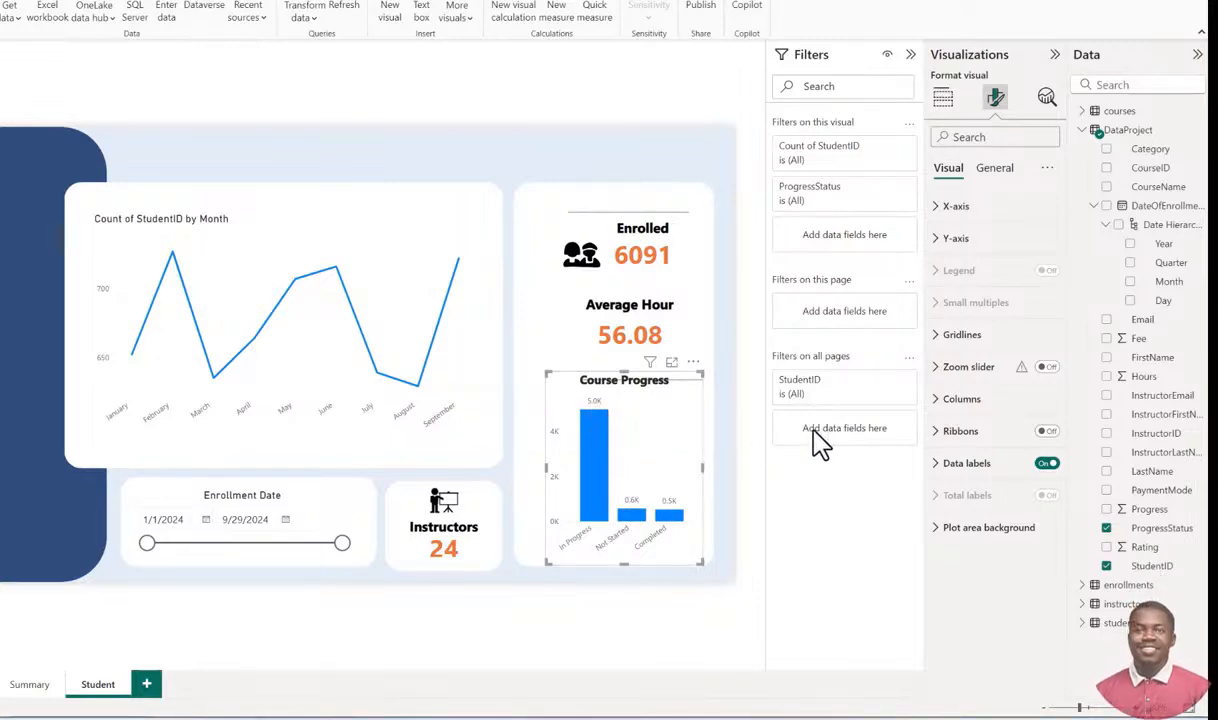
Make the data label values of the Course Progress chart bold.
{"action": "left_click", "coordinate": [934, 463]}
{"action": "scroll", "coordinate": [985, 548], "scroll_direction": "down", "scroll_amount": 3}
{"action": "scroll", "coordinate": [960, 570], "scroll_direction": "down", "scroll_amount": 3}
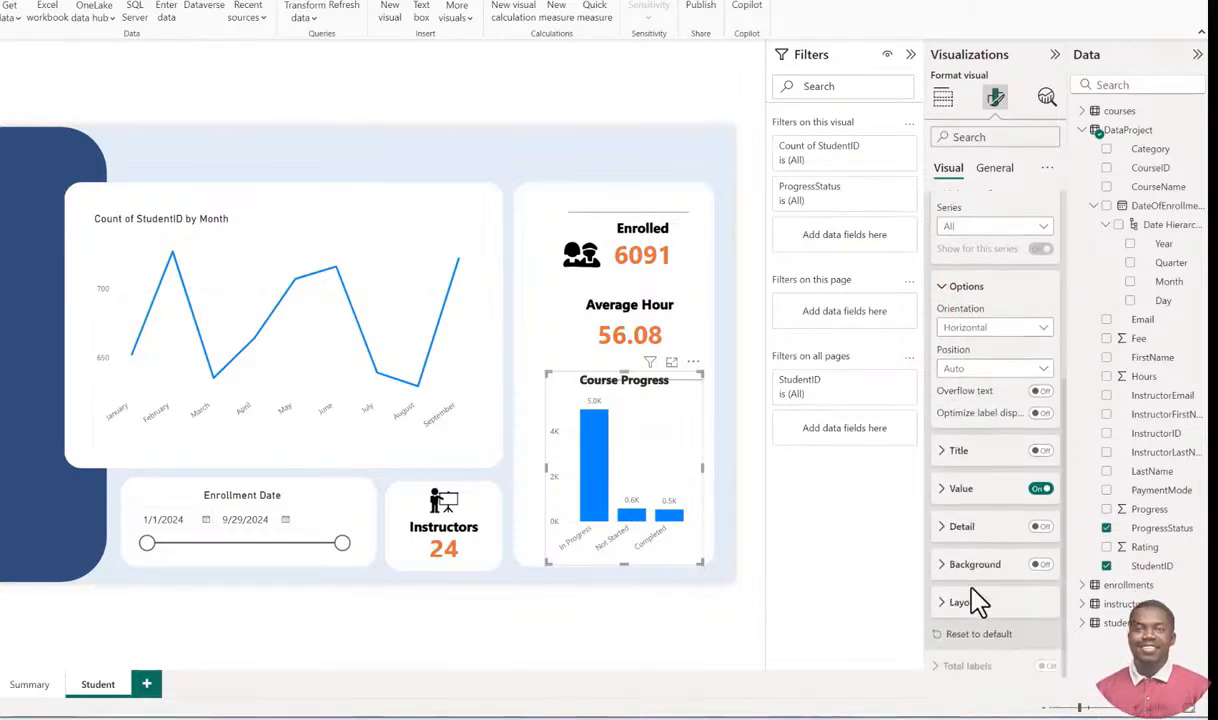
{"action": "left_click", "coordinate": [939, 488]}
{"action": "scroll", "coordinate": [990, 540], "scroll_direction": "down", "scroll_amount": 2}
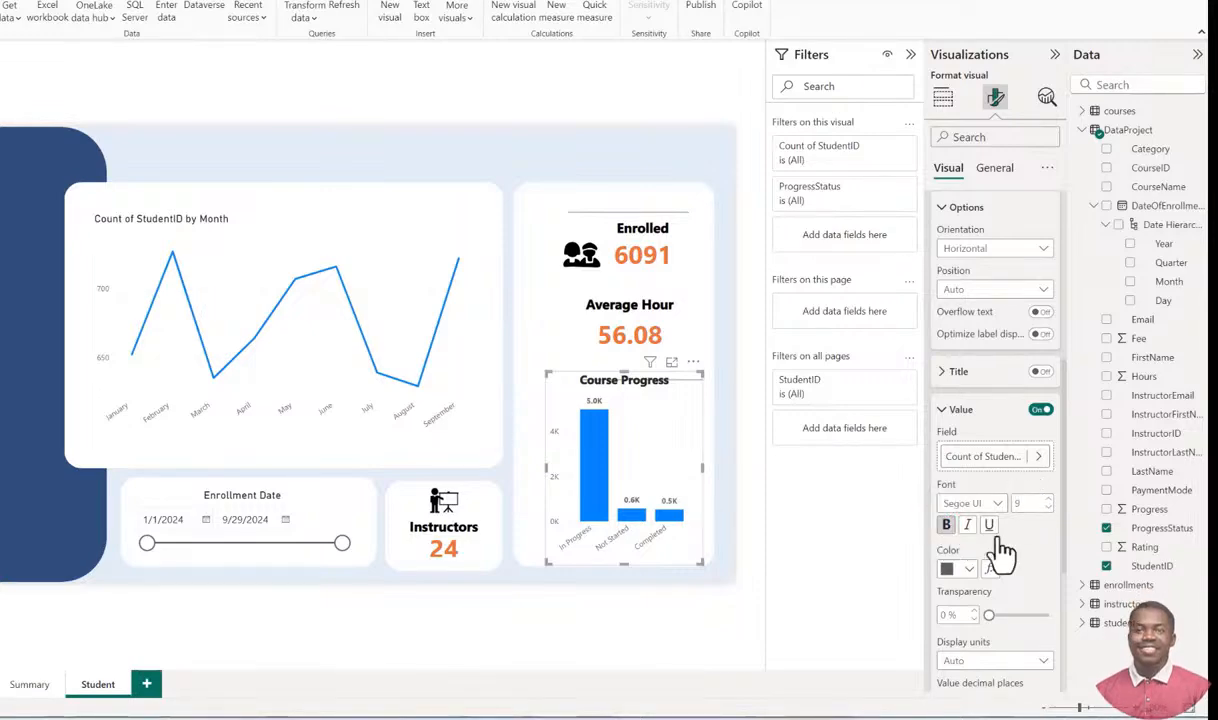
{"action": "left_click", "coordinate": [944, 409]}
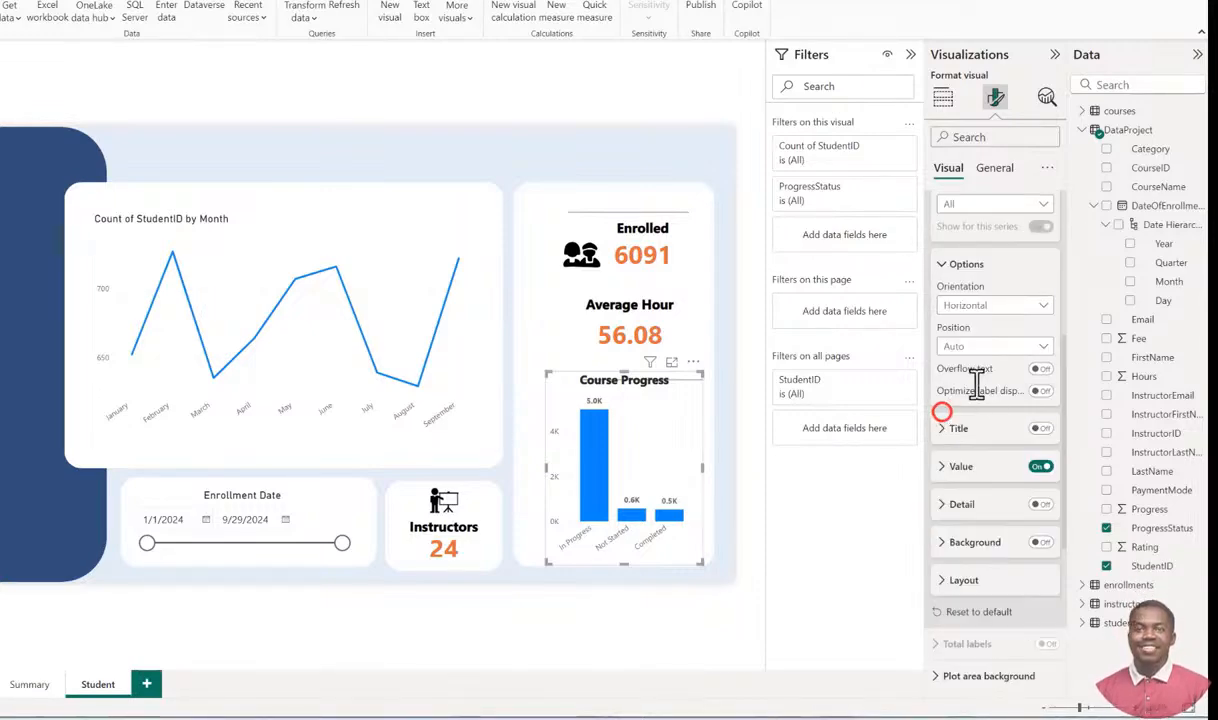
Try the Inside end position for the column chart's data labels and return the position to Auto.
{"action": "left_click", "coordinate": [993, 428]}
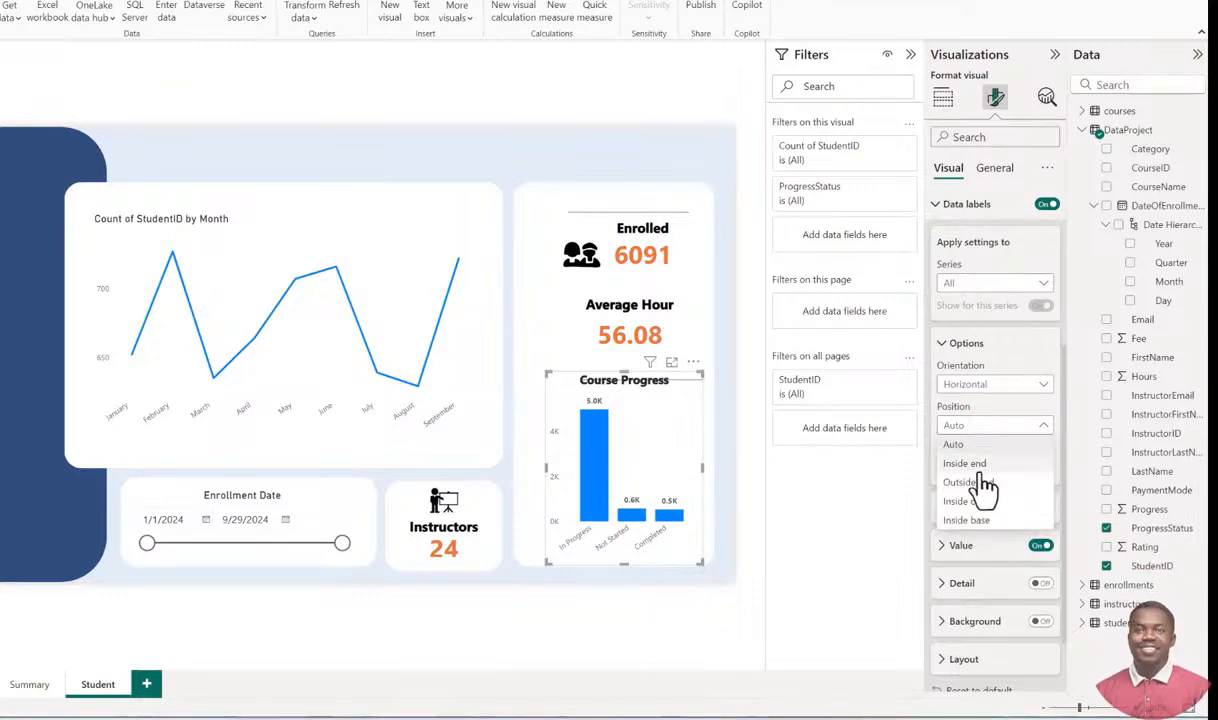
{"action": "left_click", "coordinate": [982, 465]}
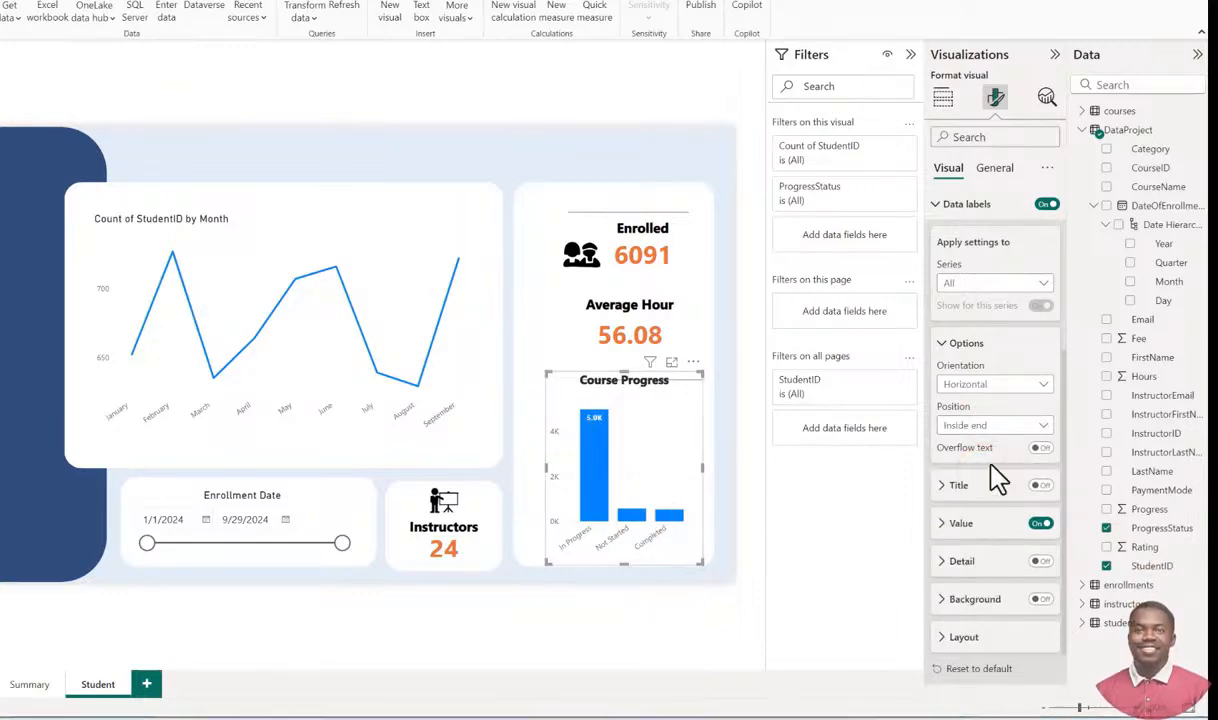
{"action": "left_click", "coordinate": [960, 432]}
{"action": "left_click", "coordinate": [975, 446]}
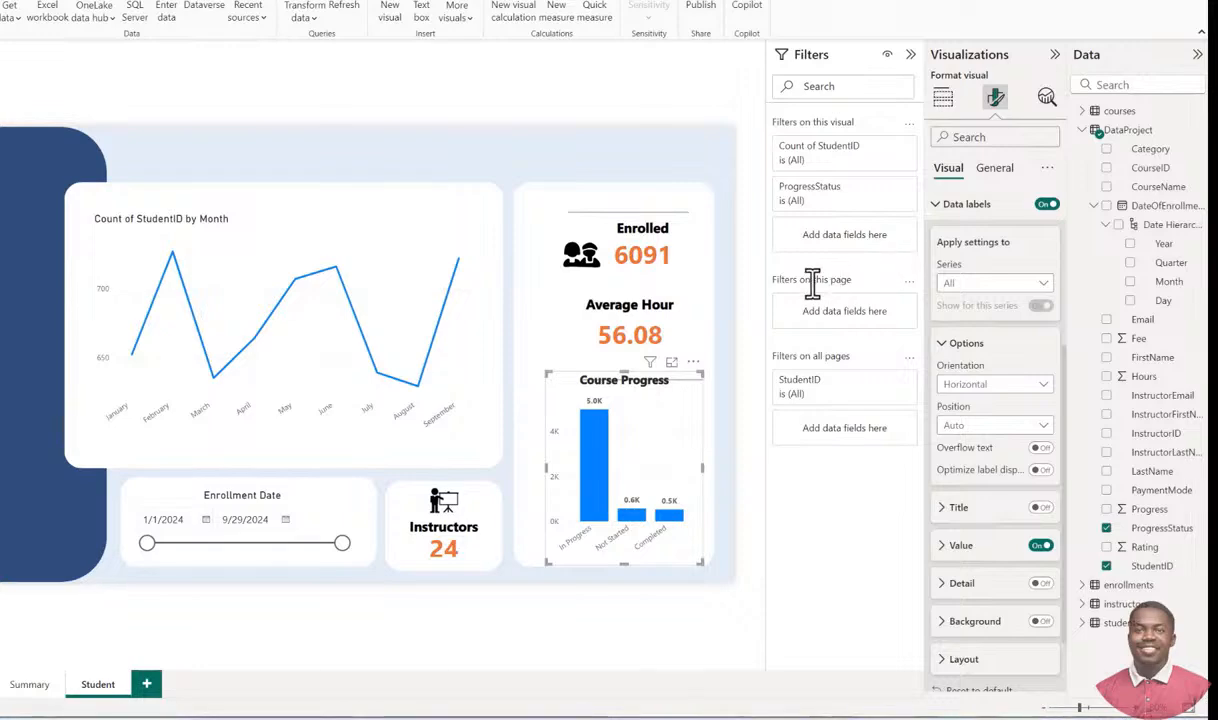
Delete the Average Hour card and the divider line crossing the Course Progress chart's title area.
{"action": "left_click", "coordinate": [615, 345]}
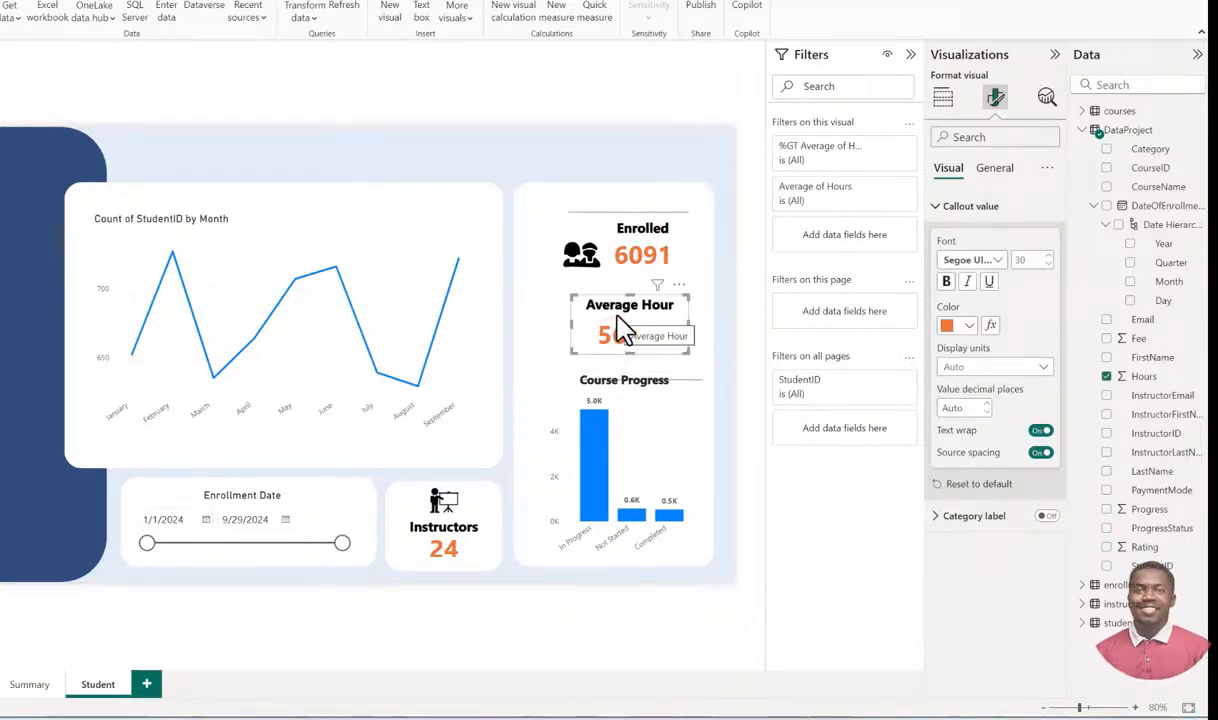
{"action": "key", "text": "Delete"}
{"action": "left_click", "coordinate": [681, 381]}
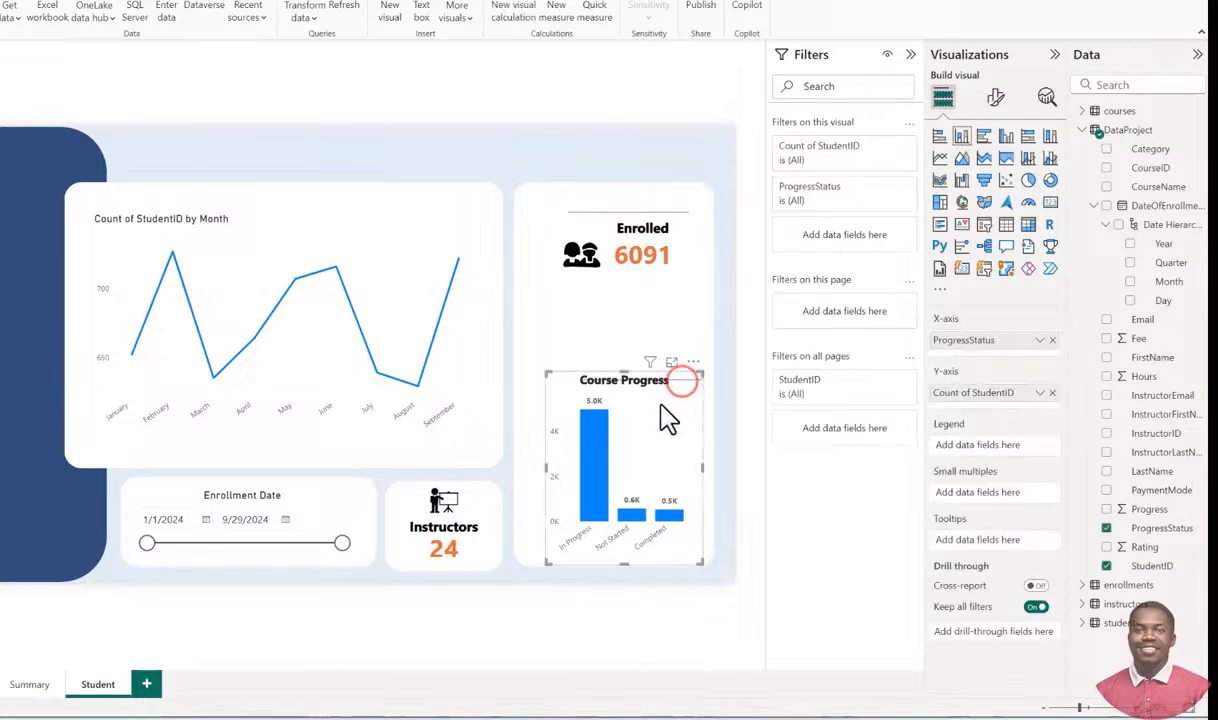
{"action": "left_click", "coordinate": [700, 378]}
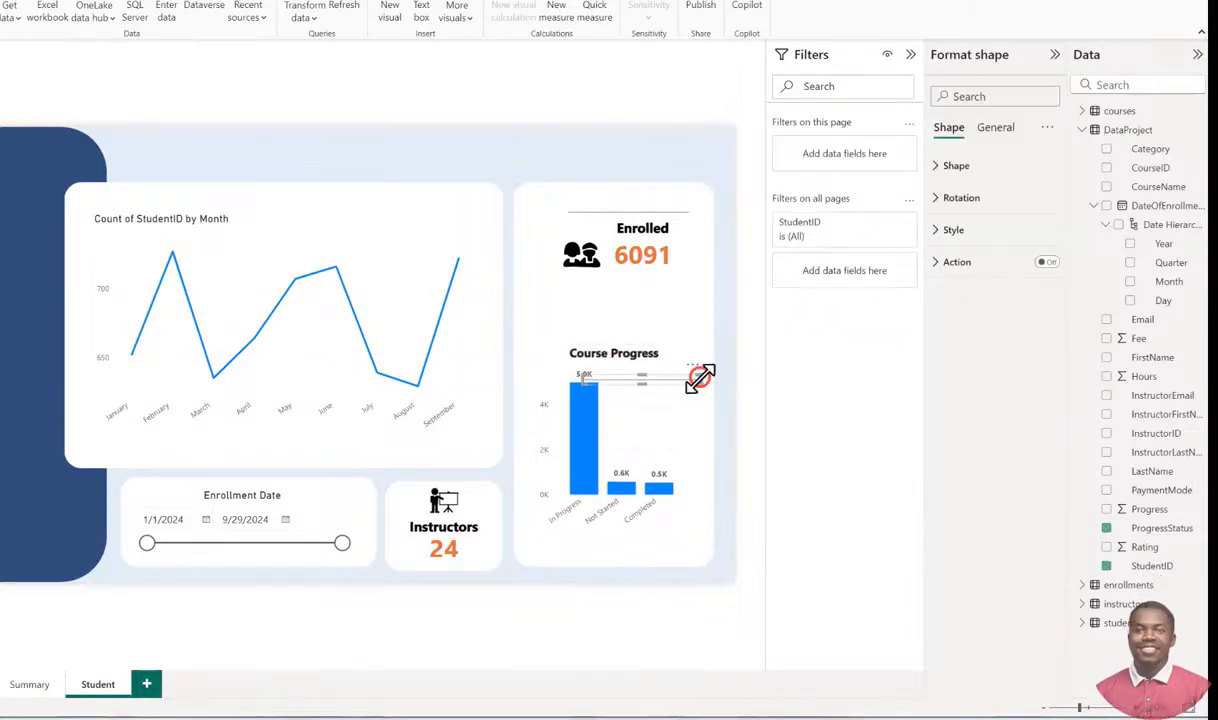
{"action": "key", "text": "Delete"}
Move the Course Progress chart slightly down within the white panel.
{"action": "left_click", "coordinate": [628, 402]}
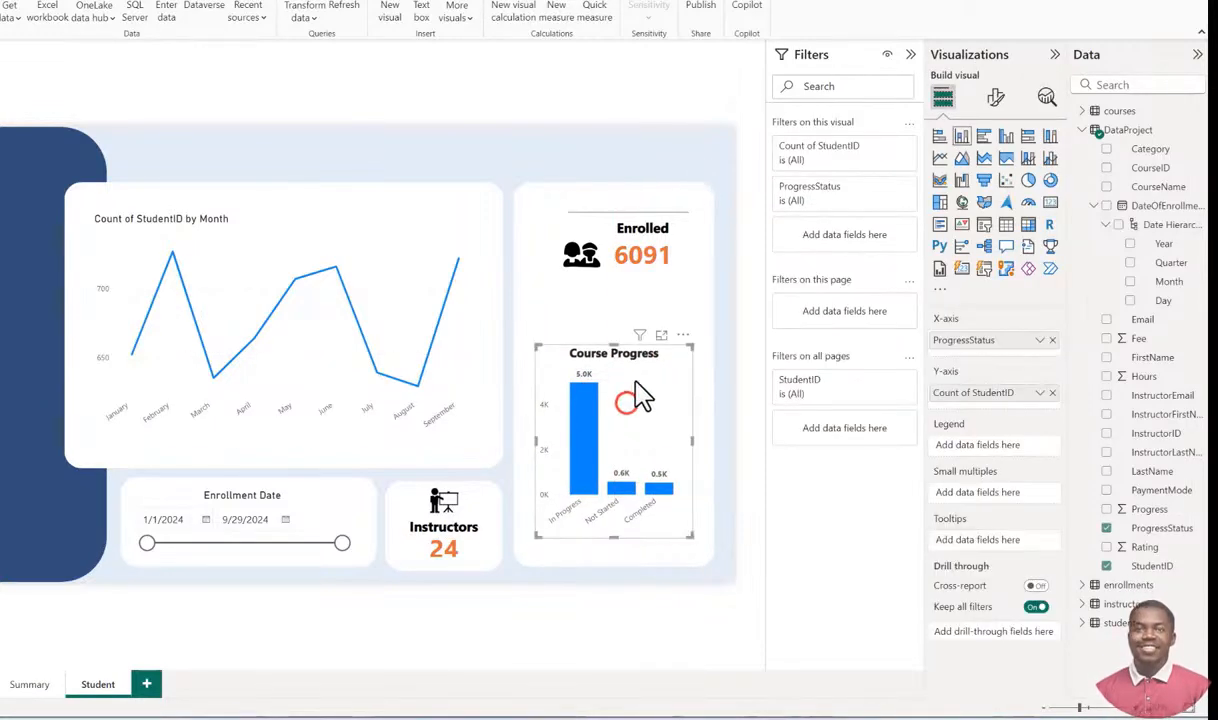
{"action": "left_click_drag", "start_coordinate": [635, 380], "coordinate": [635, 400]}
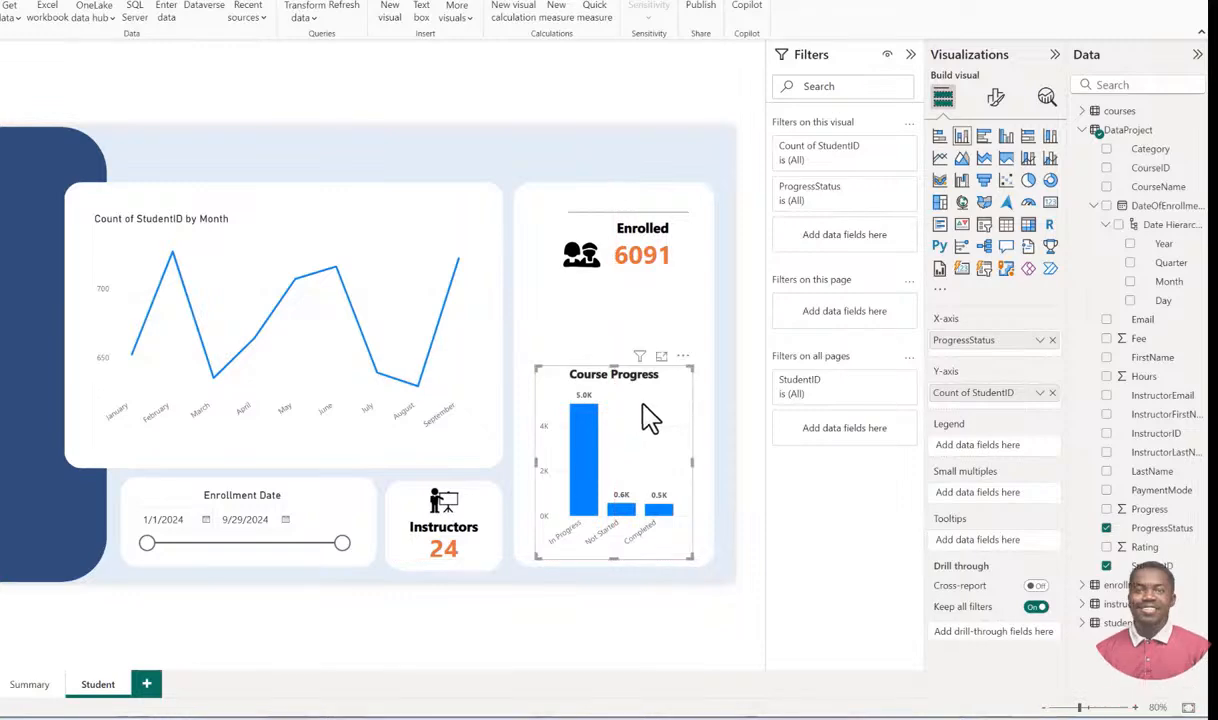
{"action": "left_click", "coordinate": [570, 100]}
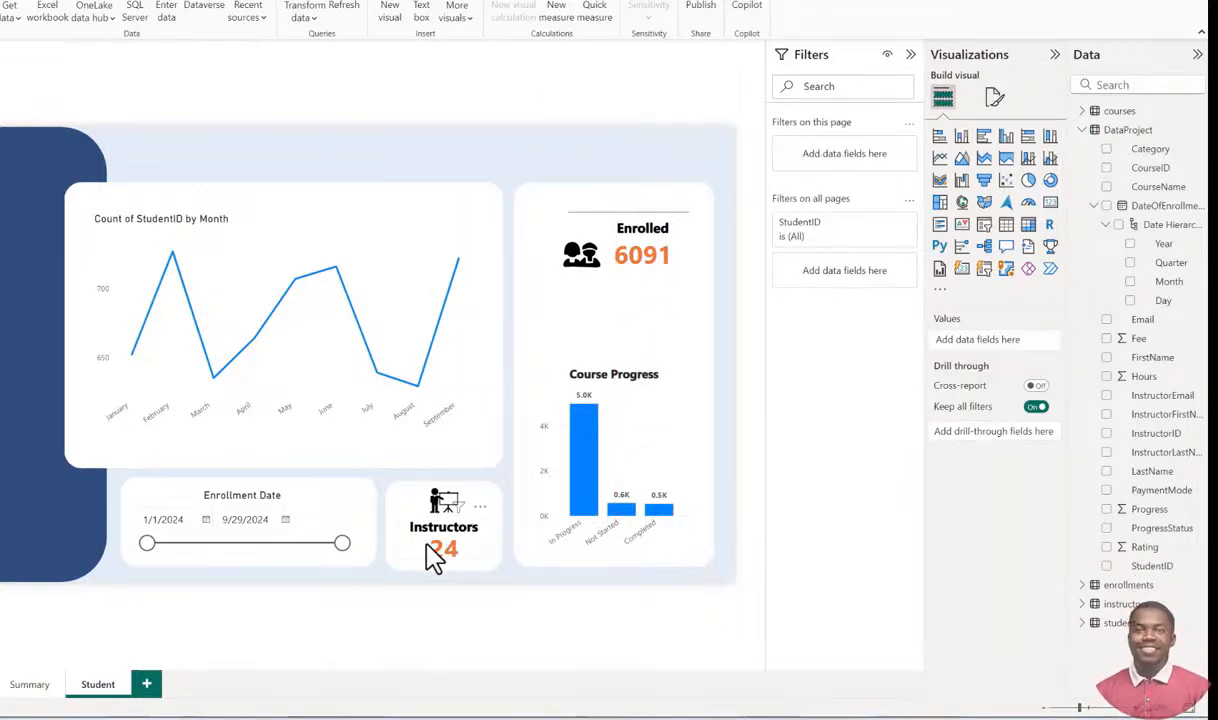
Delete the Instructors card and its presenter icon, and move the Enrolled card down to just above the Course Progress chart.
{"action": "left_click", "coordinate": [458, 540]}
{"action": "key", "text": "Delete"}
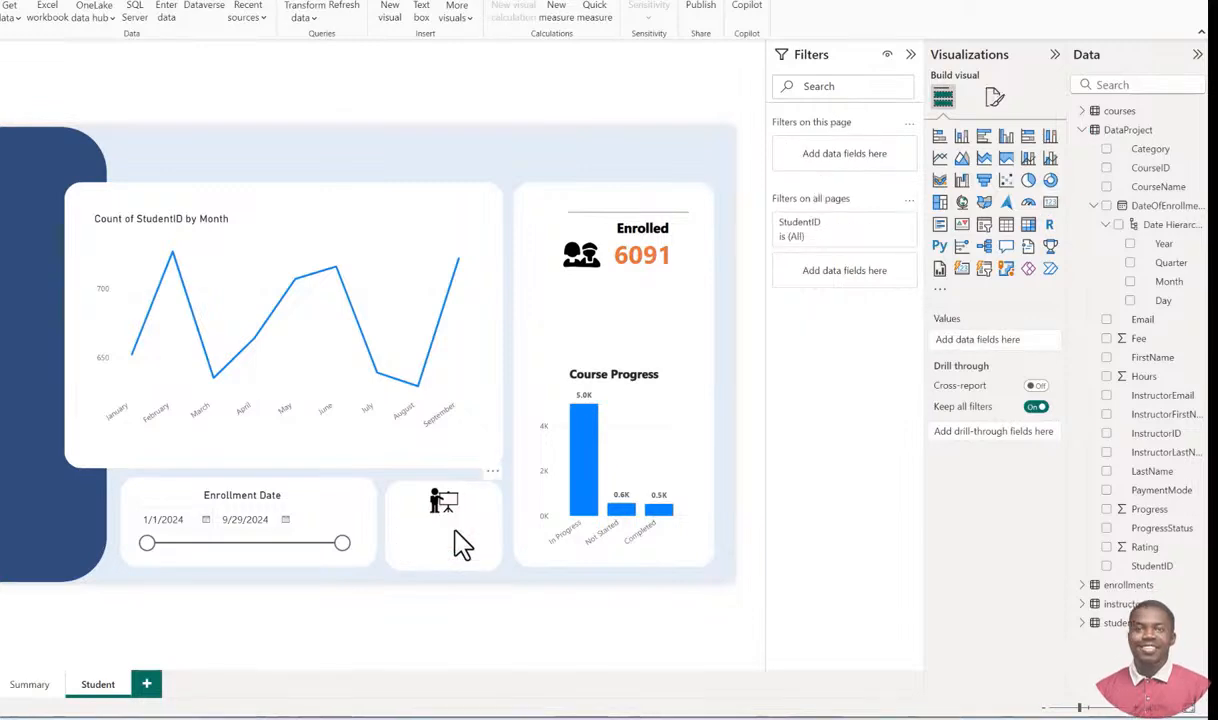
{"action": "left_click", "coordinate": [445, 505]}
{"action": "key", "text": "Delete"}
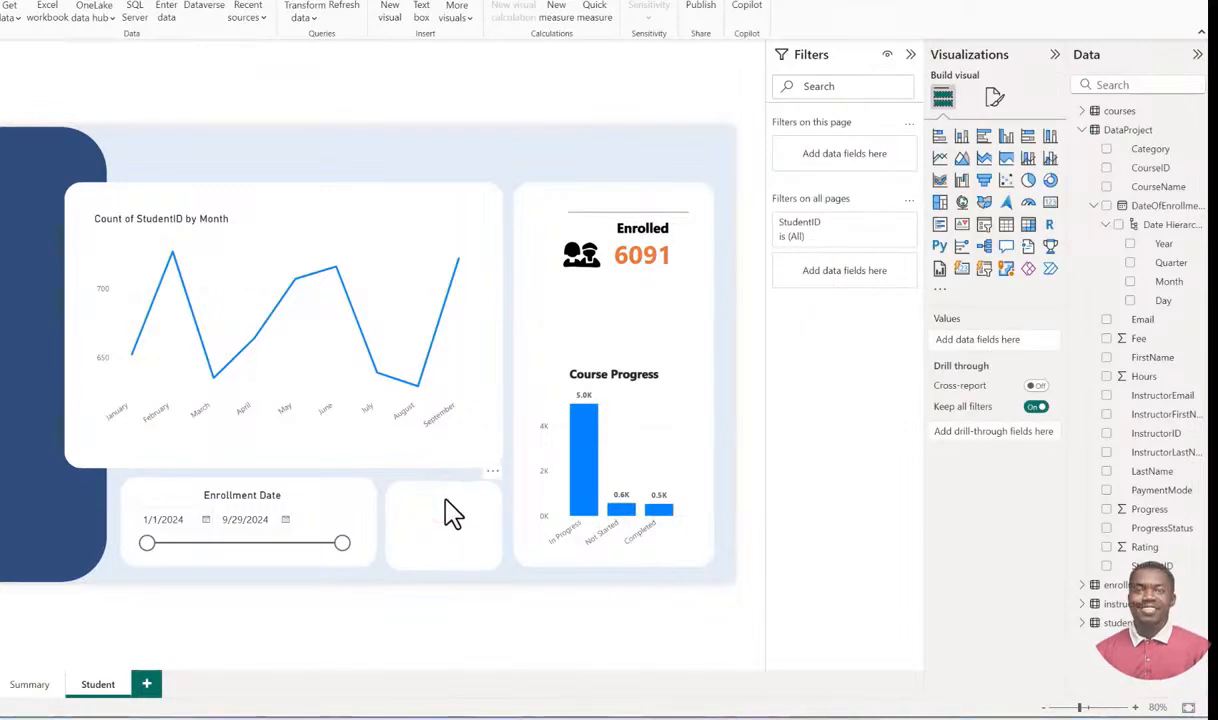
{"action": "left_click_drag", "start_coordinate": [645, 258], "coordinate": [629, 326]}
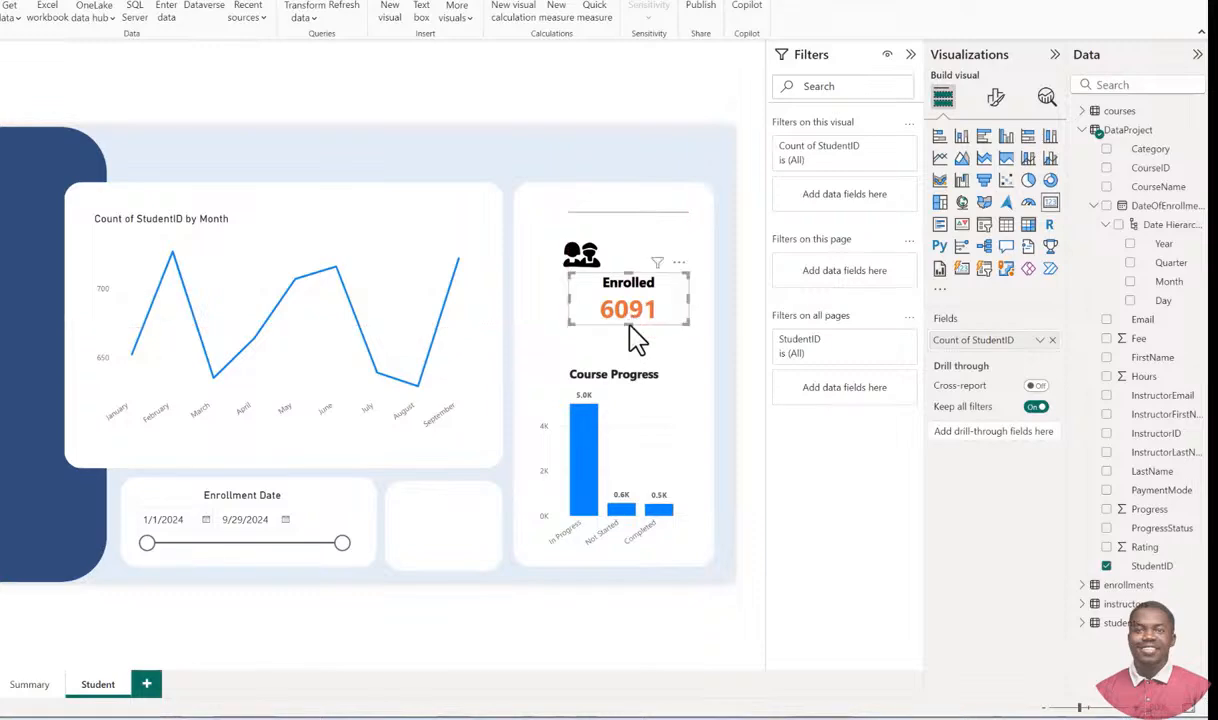
Cross-filter the page by the In Progress, Not Started and Completed columns in turn to check the Enrolled card, and clear the filter.
{"action": "left_click", "coordinate": [587, 462]}
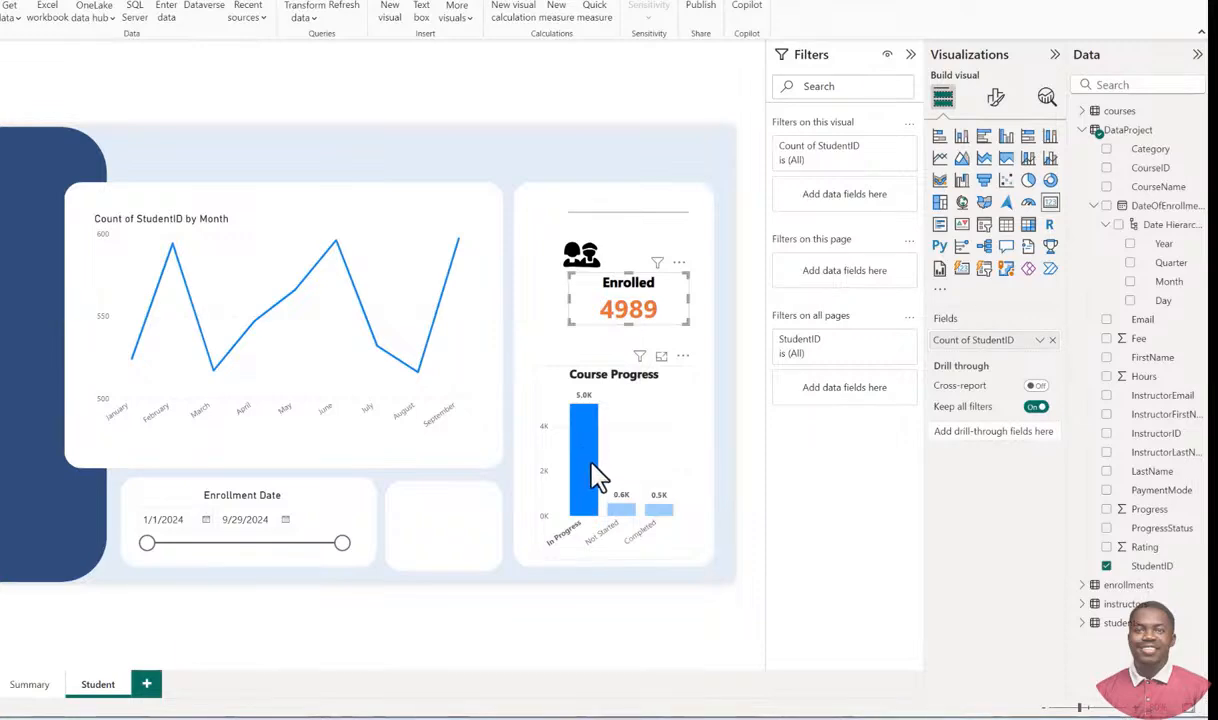
{"action": "mouse_move", "coordinate": [585, 458]}
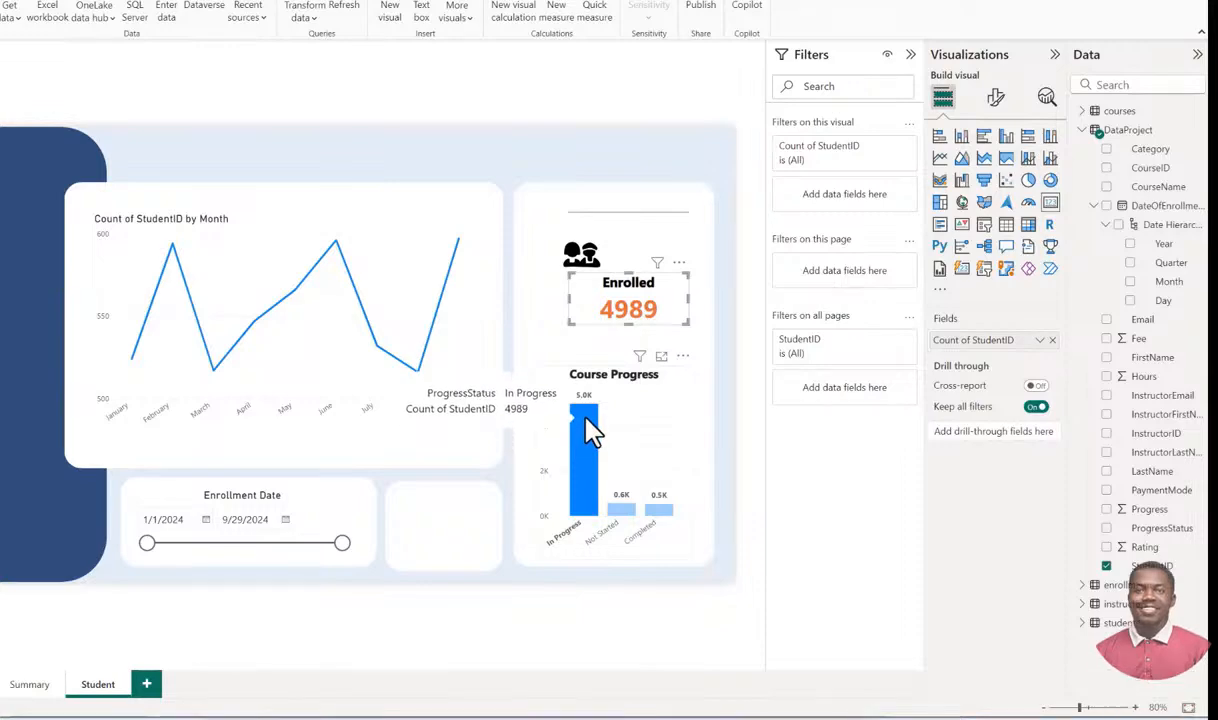
{"action": "left_click", "coordinate": [630, 518]}
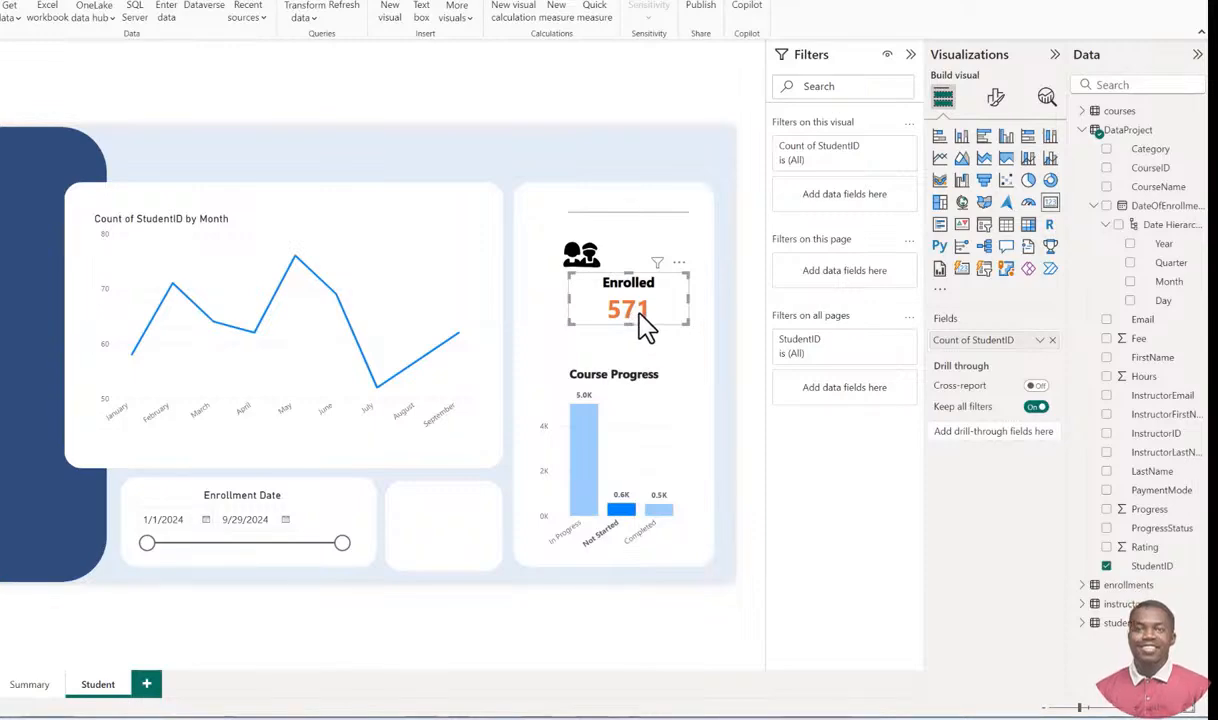
{"action": "mouse_move", "coordinate": [660, 522]}
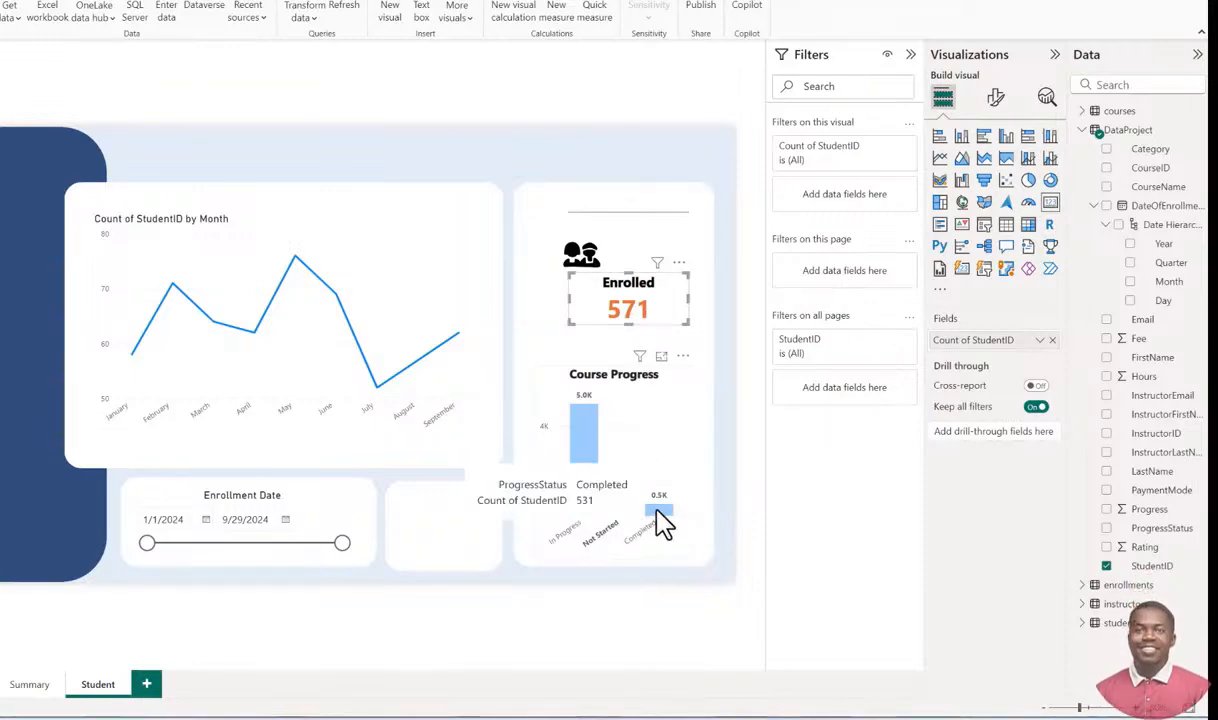
{"action": "left_click", "coordinate": [657, 510]}
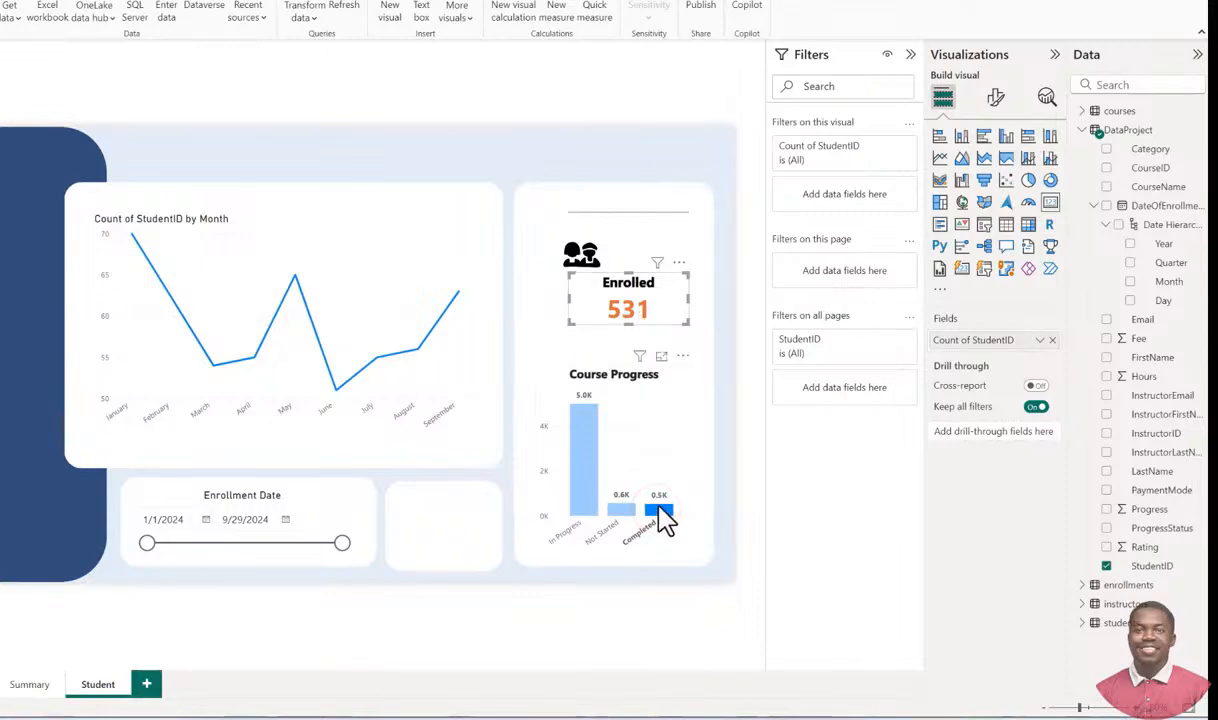
{"action": "left_click", "coordinate": [659, 506]}
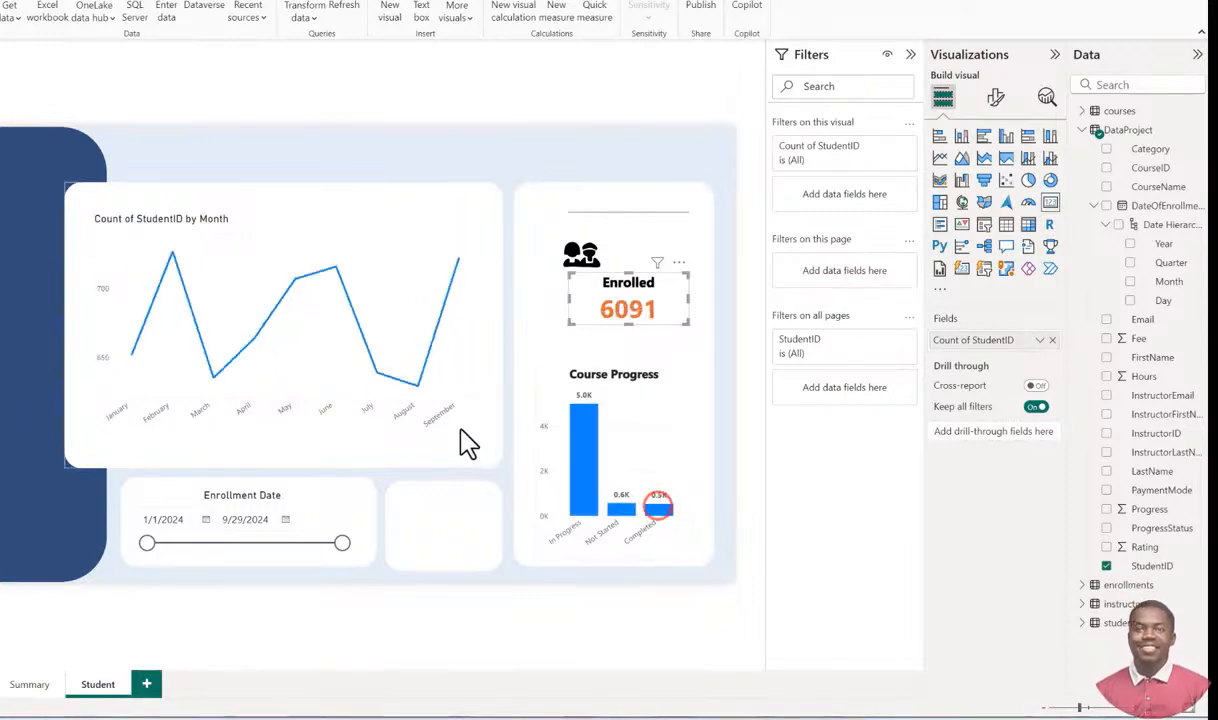
Cross-filter the page by June and July on the line chart to examine each month's course progress.
{"action": "left_click", "coordinate": [336, 268]}
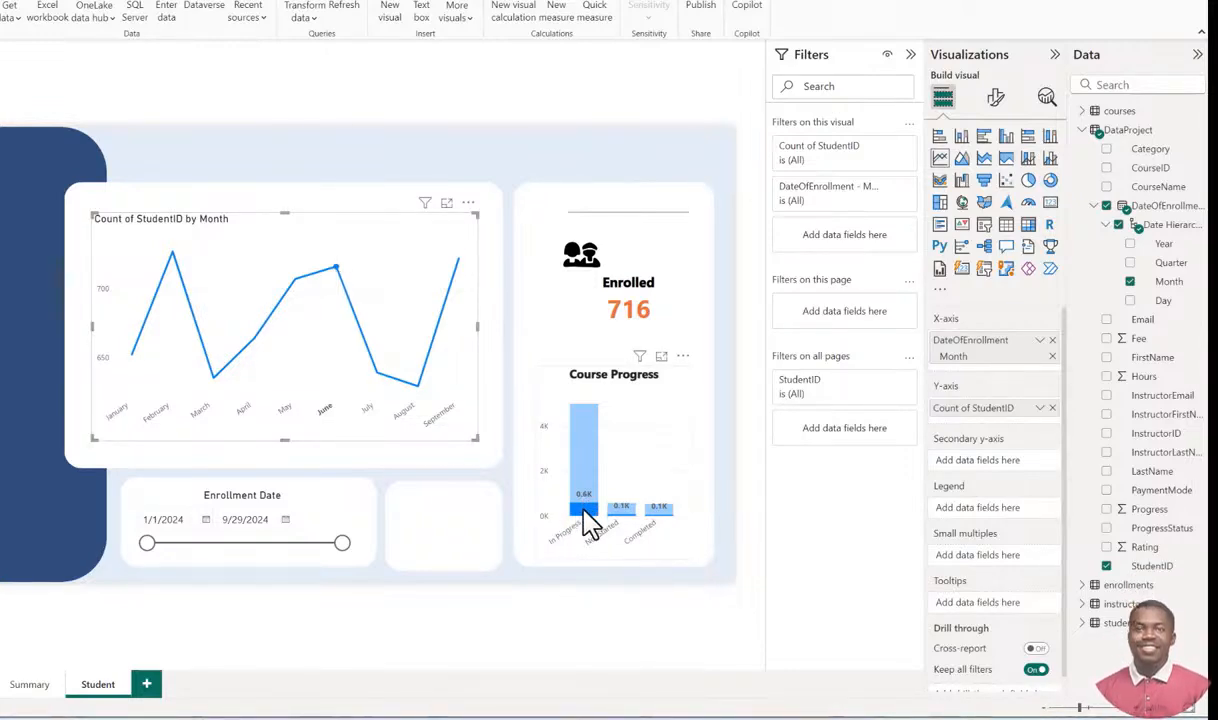
{"action": "mouse_move", "coordinate": [590, 527]}
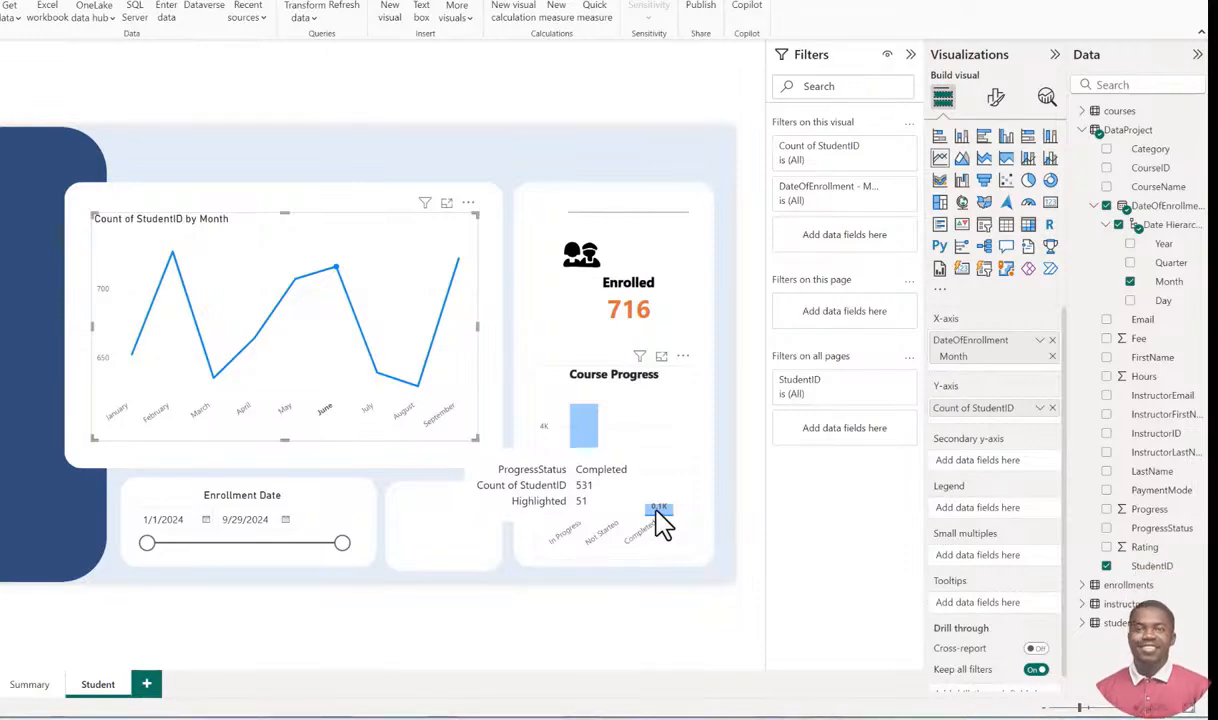
{"action": "left_click", "coordinate": [374, 376]}
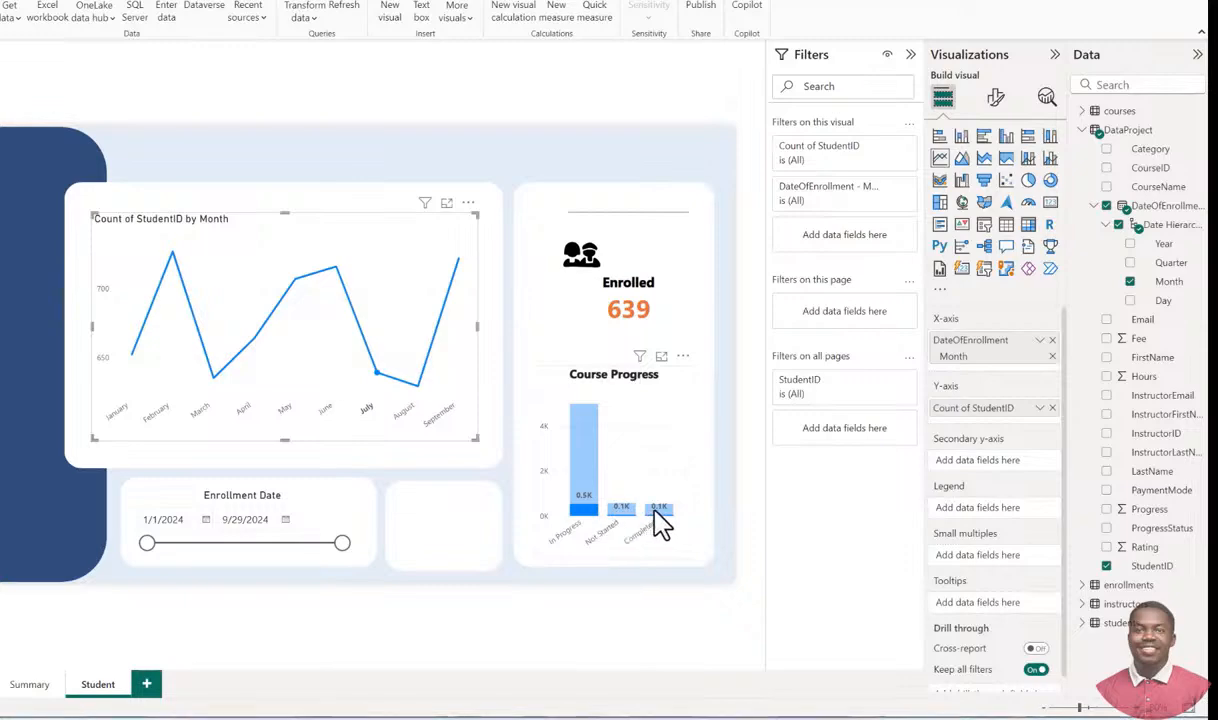
{"action": "left_click", "coordinate": [517, 110]}
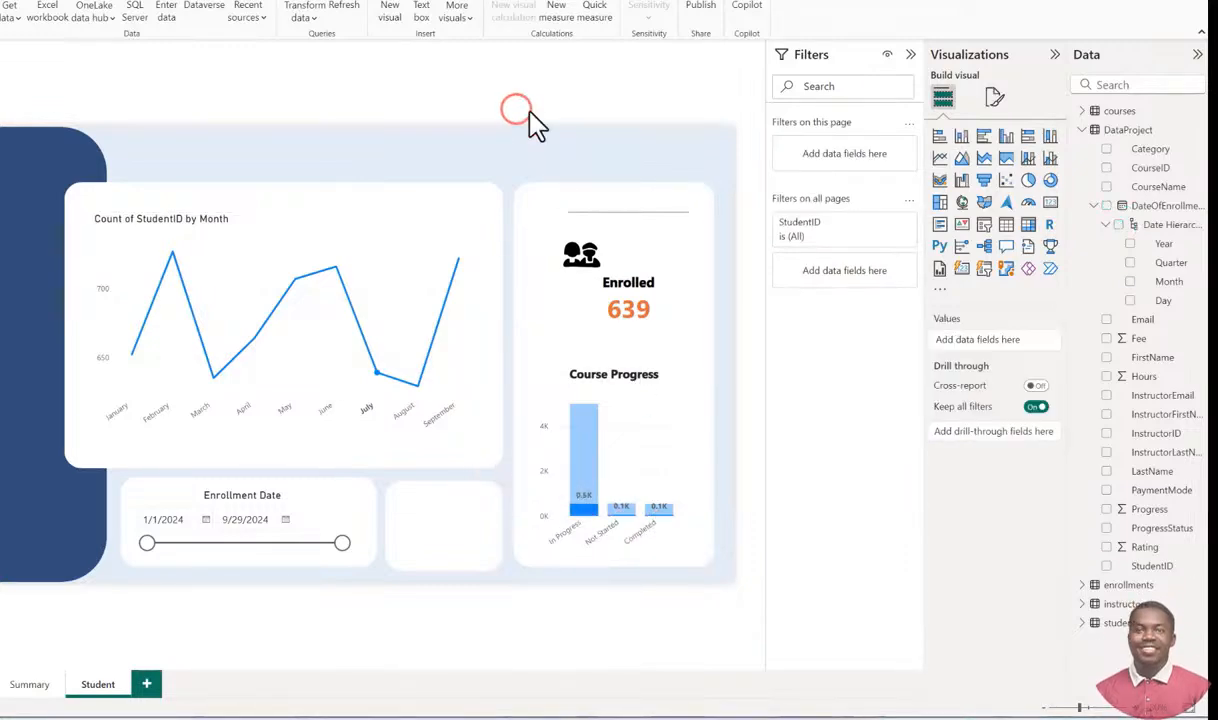
Move the divider line between the Enrolled card and the Course Progress chart, and raise the Enrolled card so its student icon sits beside it.
{"action": "left_click", "coordinate": [614, 212]}
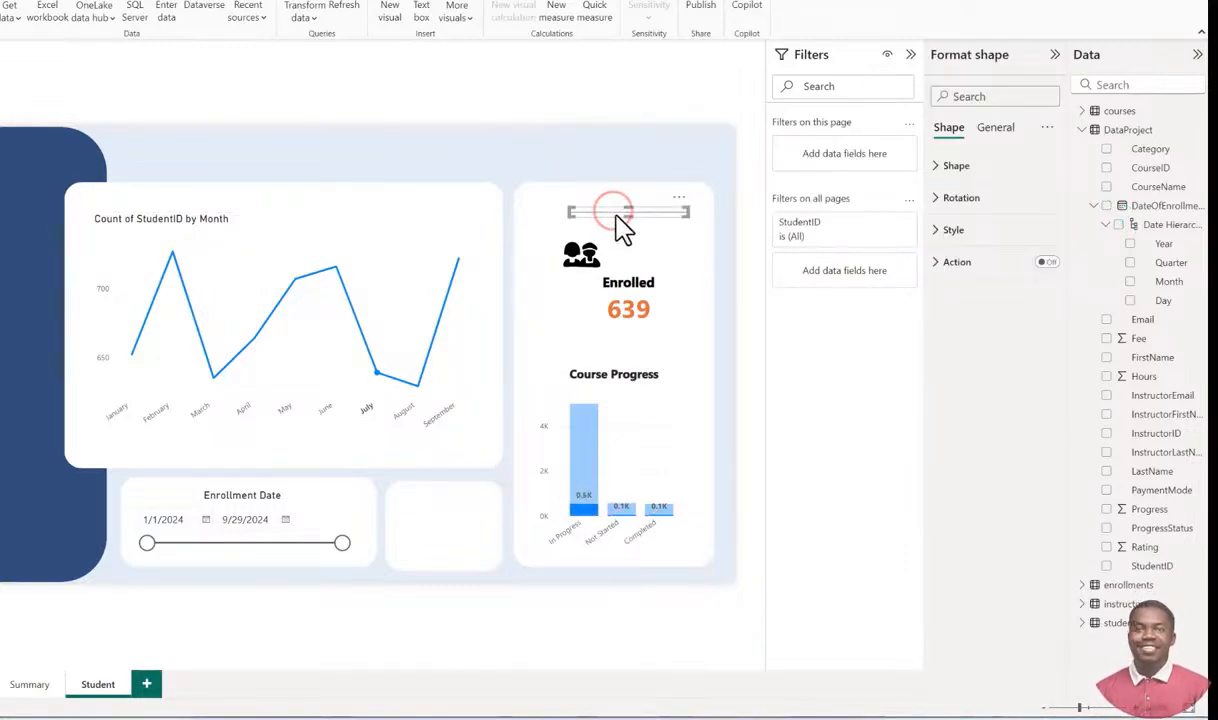
{"action": "left_click_drag", "start_coordinate": [625, 222], "coordinate": [618, 352]}
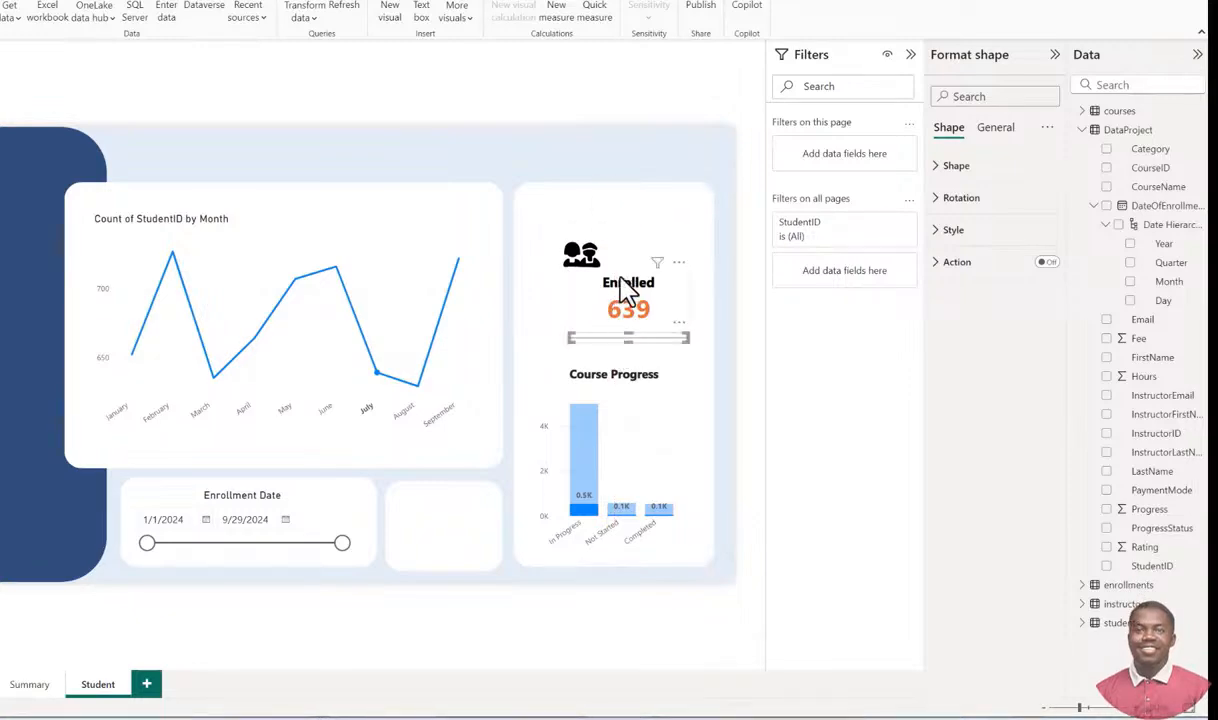
{"action": "left_click_drag", "start_coordinate": [631, 305], "coordinate": [645, 258]}
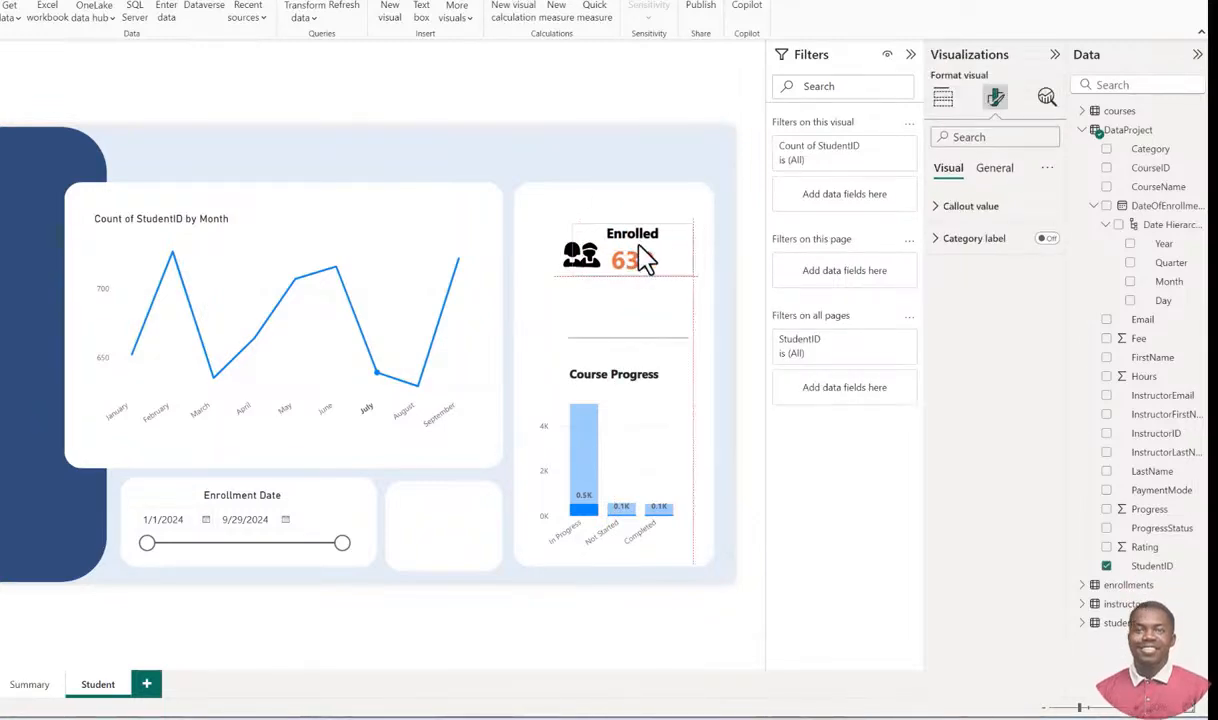
{"action": "left_click", "coordinate": [573, 256]}
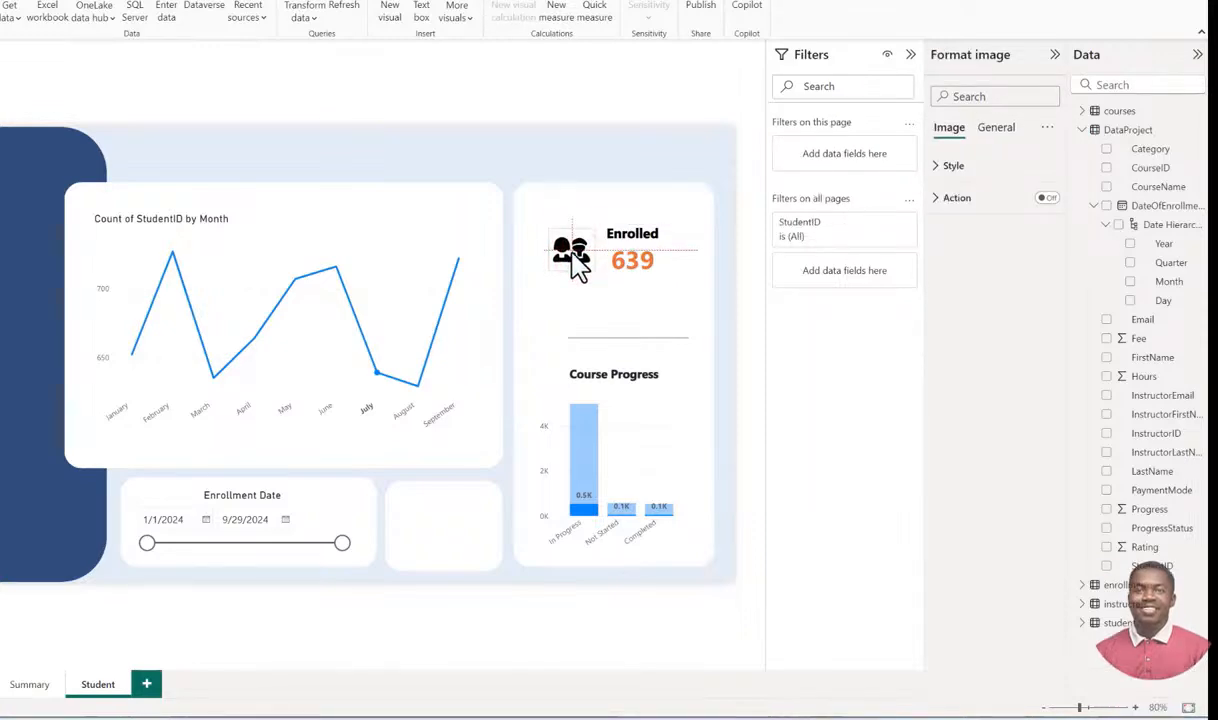
{"action": "left_click", "coordinate": [647, 262]}
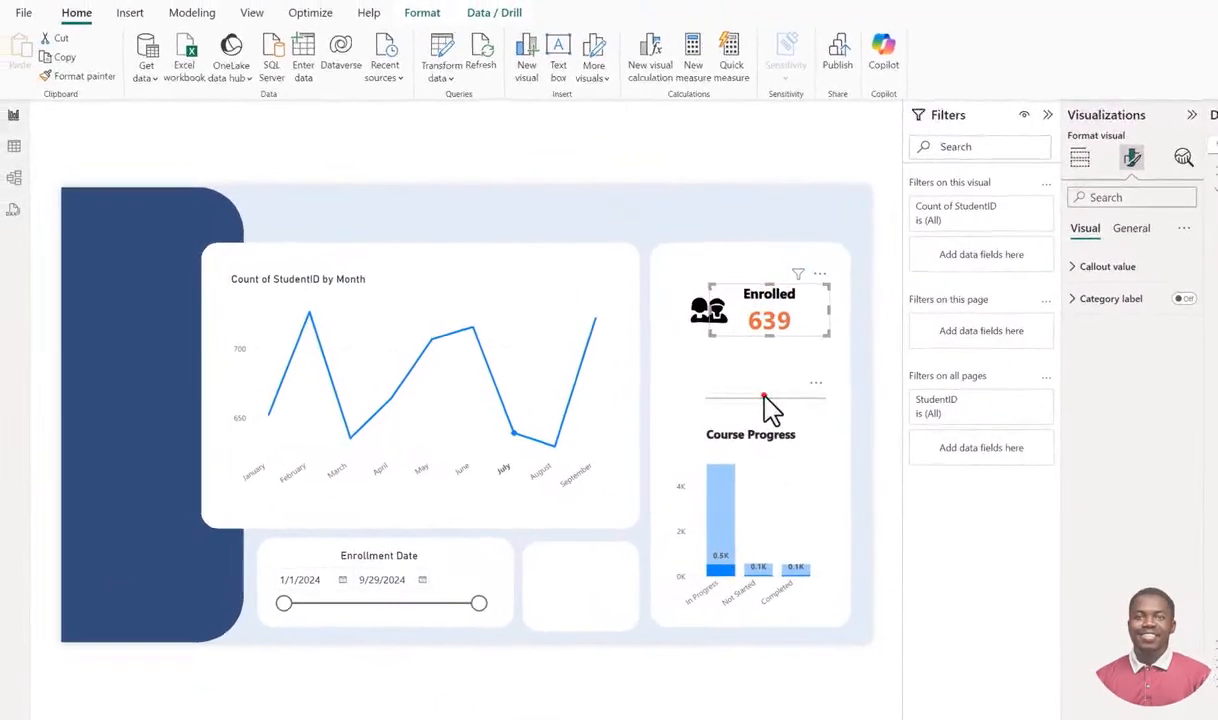
{"action": "left_click_drag", "start_coordinate": [627, 337], "coordinate": [622, 323]}
{"action": "left_click_drag", "start_coordinate": [759, 382], "coordinate": [760, 383]}
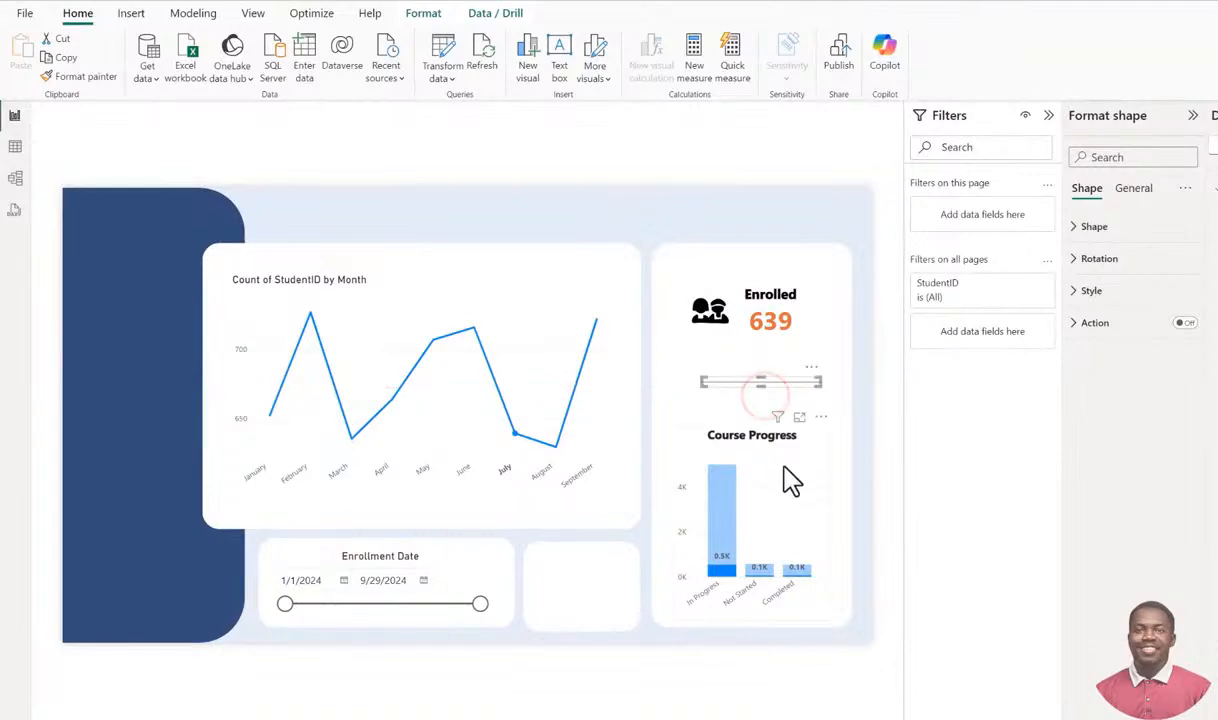
Extend the Course Progress chart upward to just below the divider line.
{"action": "left_click", "coordinate": [783, 469]}
{"action": "left_click_drag", "start_coordinate": [750, 427], "coordinate": [750, 401]}
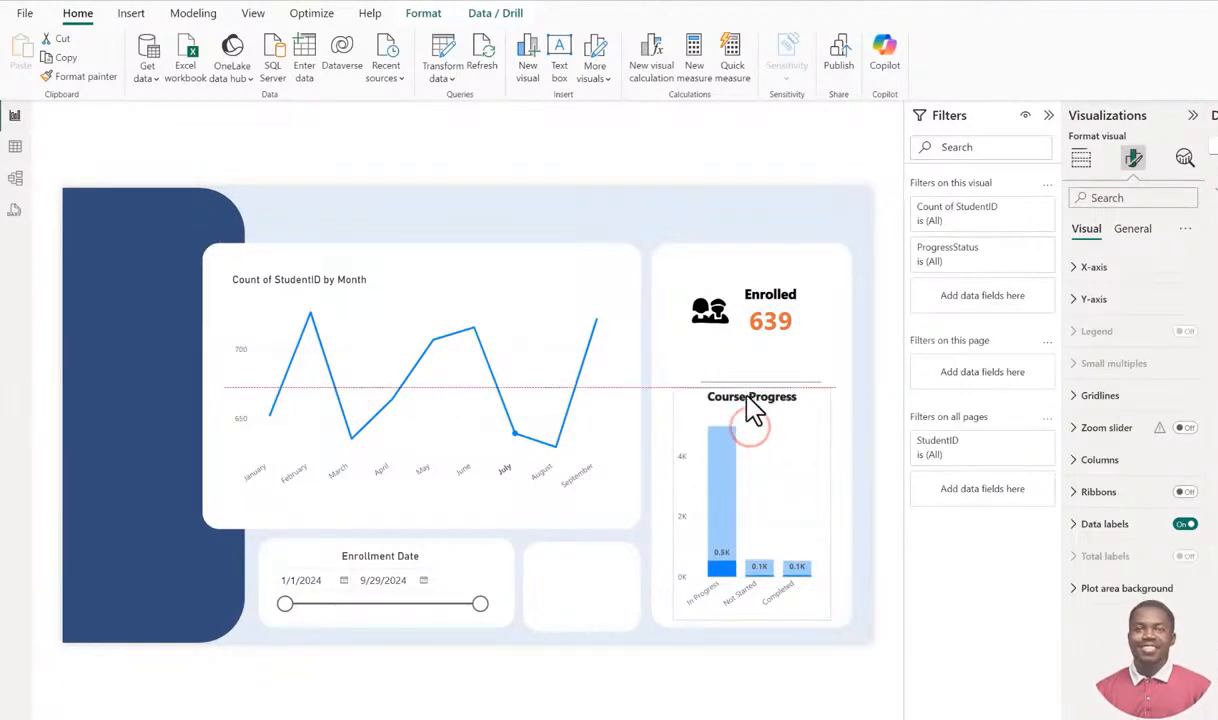
{"action": "left_click", "coordinate": [626, 156]}
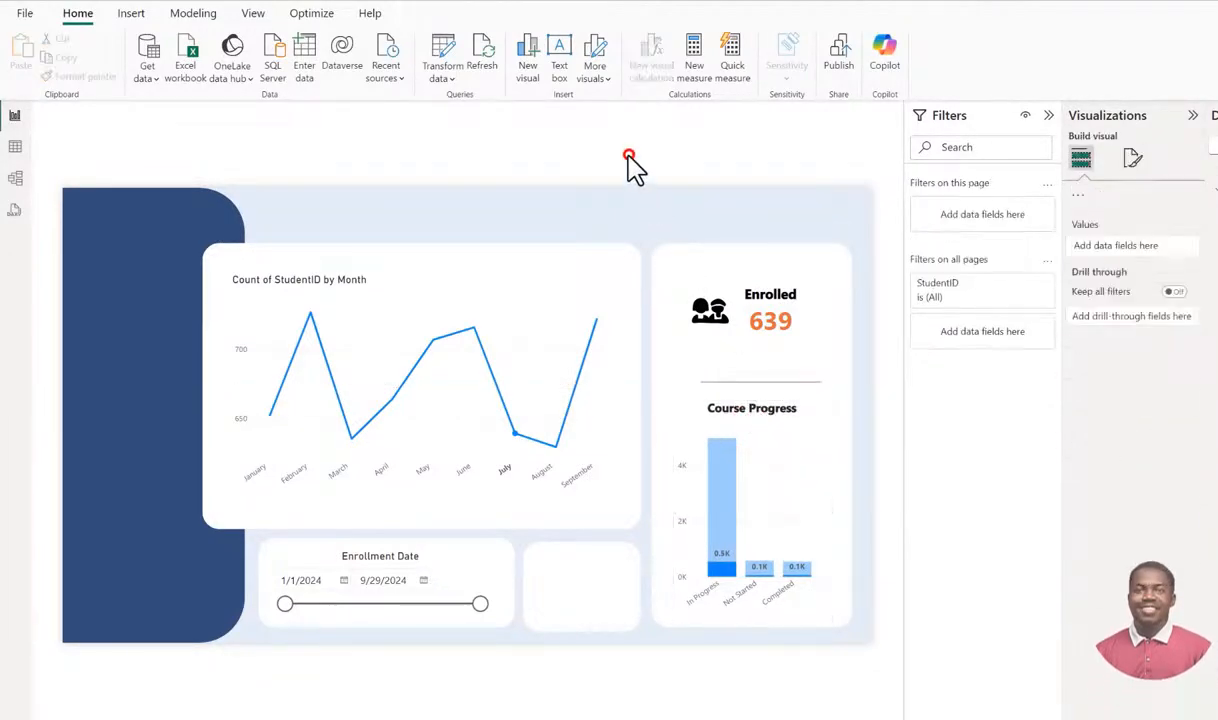
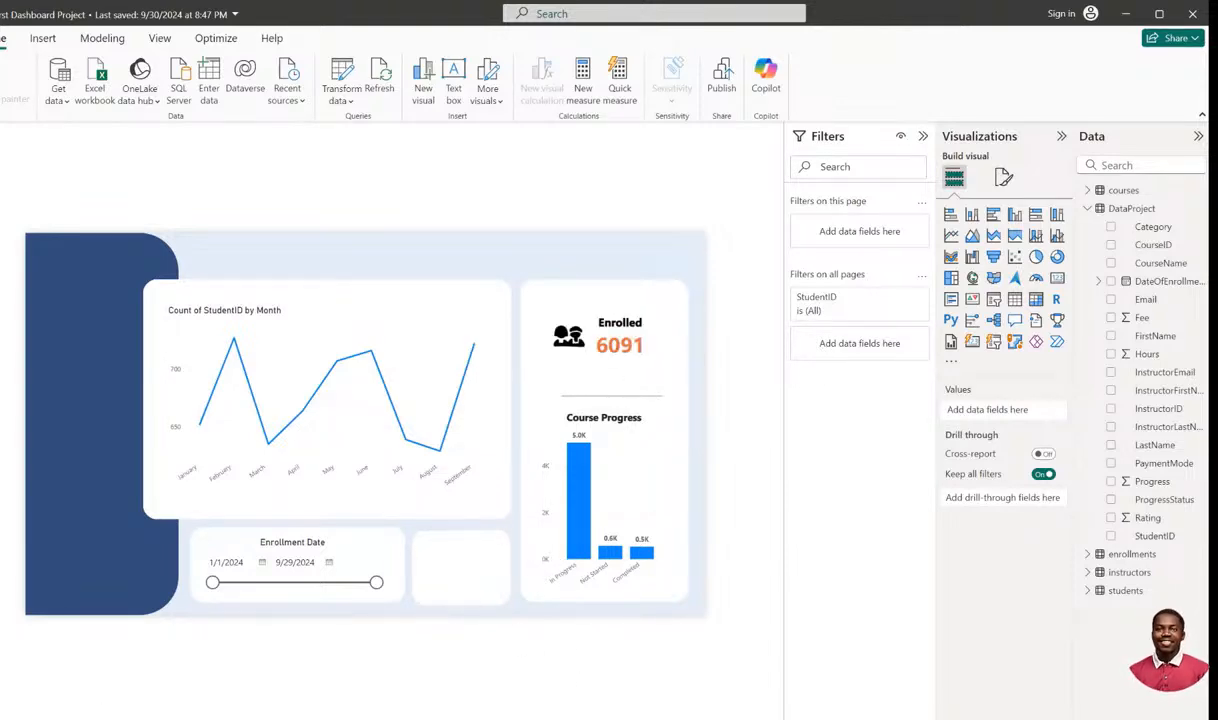
{"action": "left_click", "coordinate": [120, 717]}
{"action": "left_click", "coordinate": [190, 717]}
{"action": "mouse_move", "coordinate": [576, 494]}
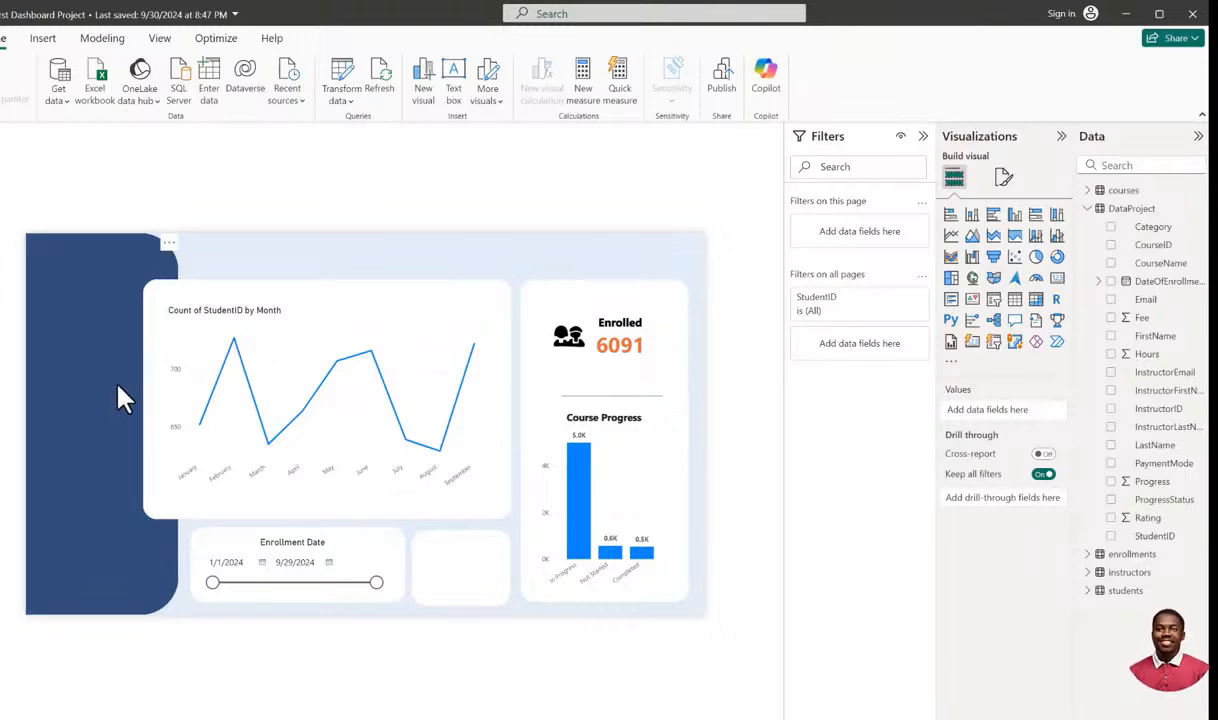
{"action": "mouse_move", "coordinate": [288, 425]}
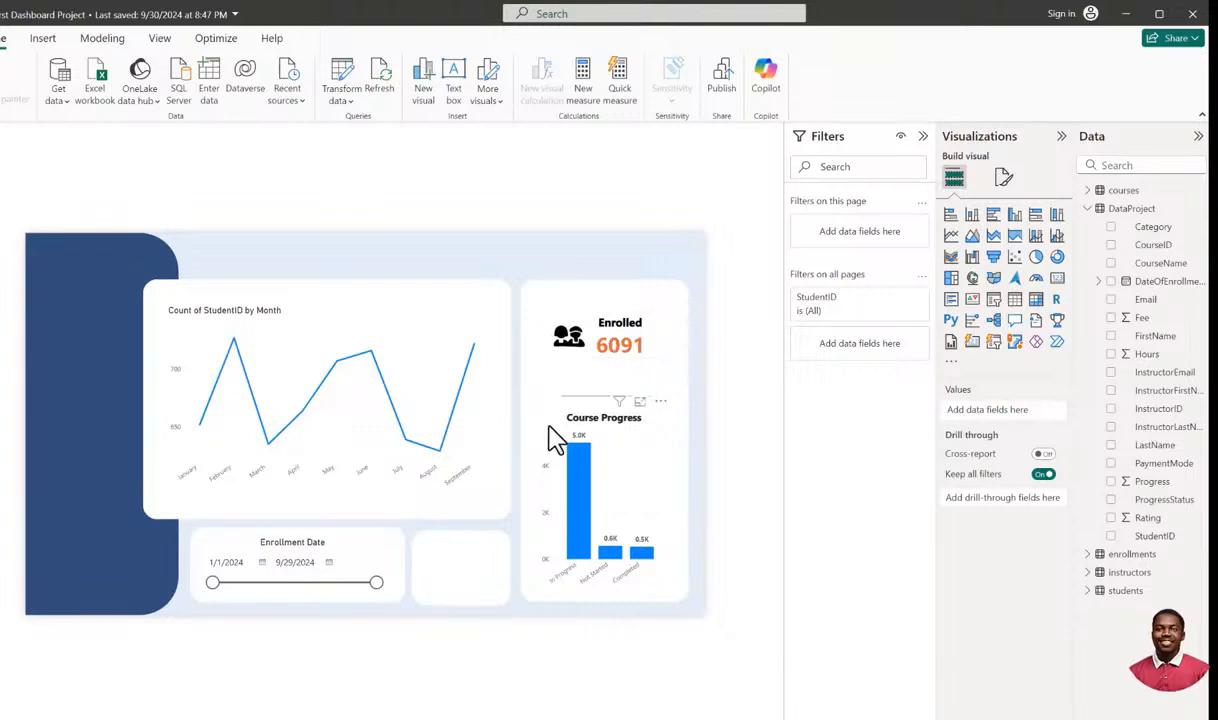
Move the Enrolled card and its student icon into the small empty panel beside the Enrollment Date slicer, with the icon above the card.
{"action": "left_click_drag", "start_coordinate": [625, 333], "coordinate": [488, 578]}
{"action": "left_click_drag", "start_coordinate": [572, 346], "coordinate": [469, 558]}
{"action": "left_click", "coordinate": [484, 641]}
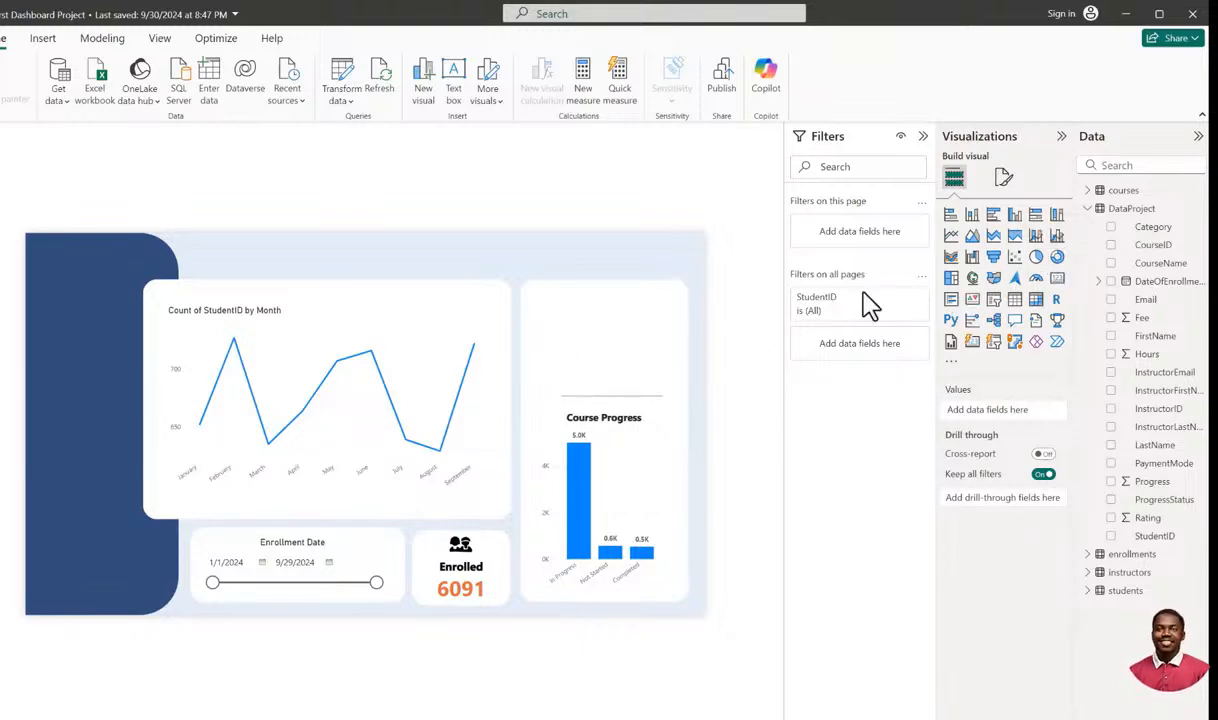
Insert a donut chart above the Course Progress chart with PaymentMode as the legend and the count of StudentID as the values.
{"action": "left_click", "coordinate": [1057, 257]}
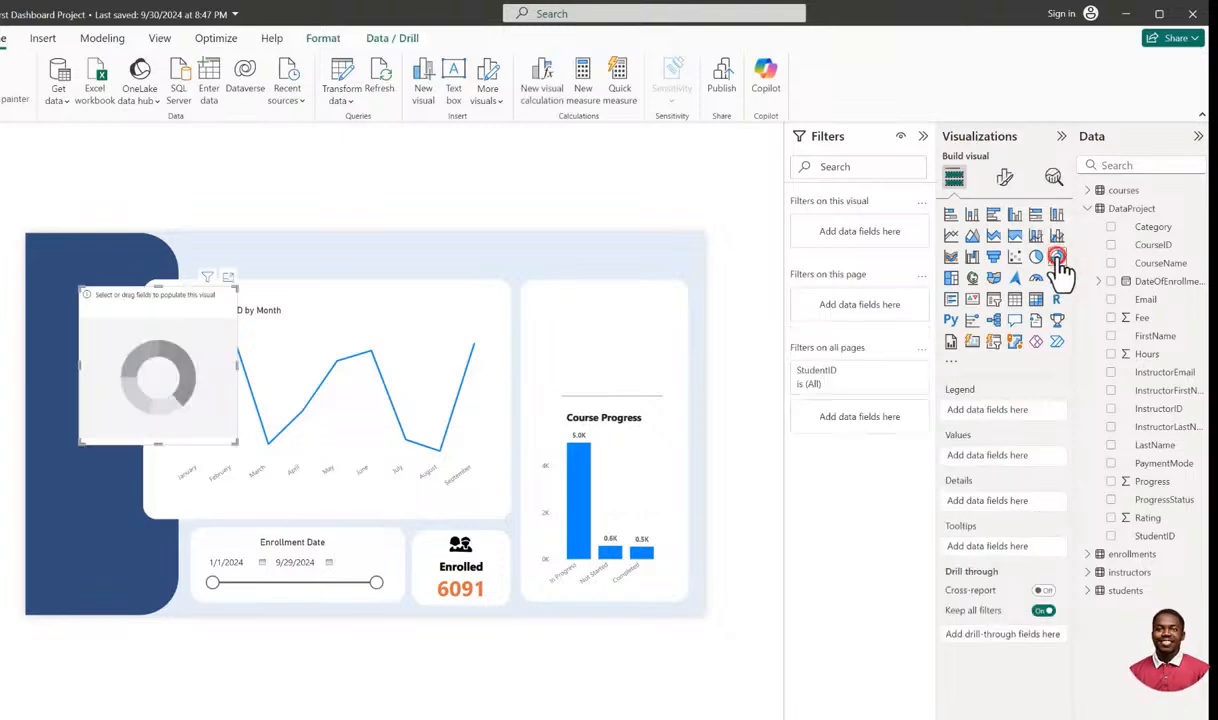
{"action": "left_click_drag", "start_coordinate": [199, 294], "coordinate": [540, 270]}
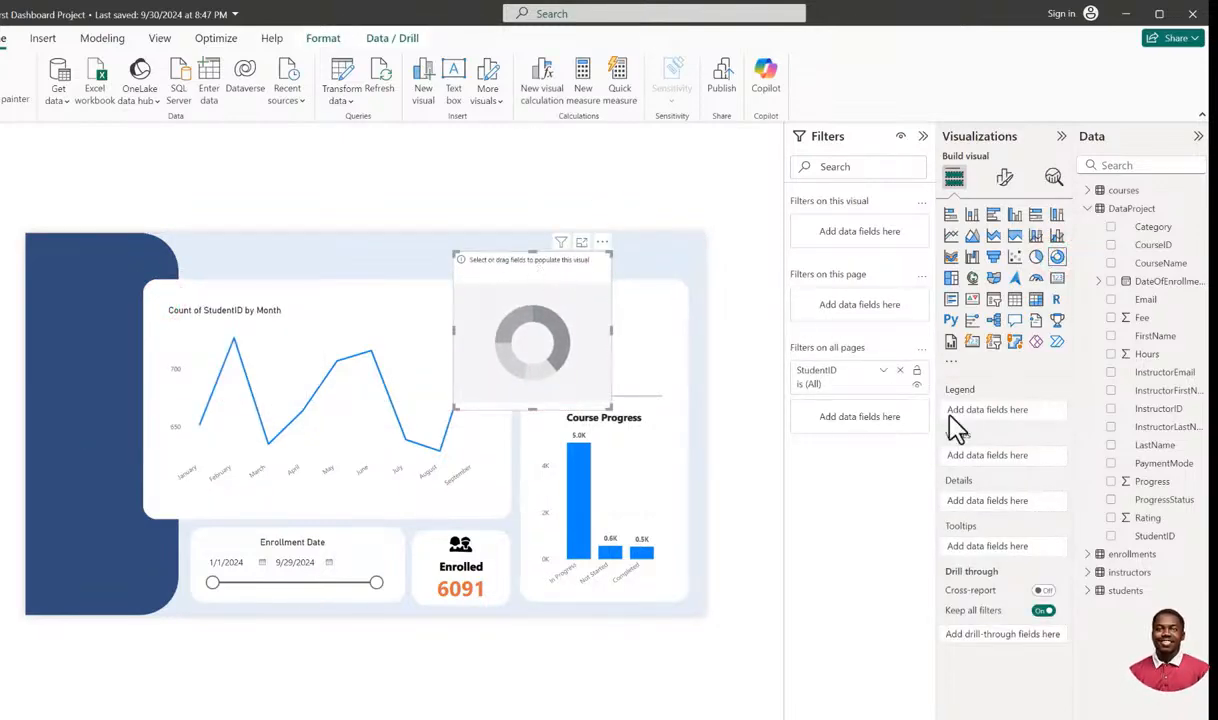
{"action": "left_click", "coordinate": [1110, 463]}
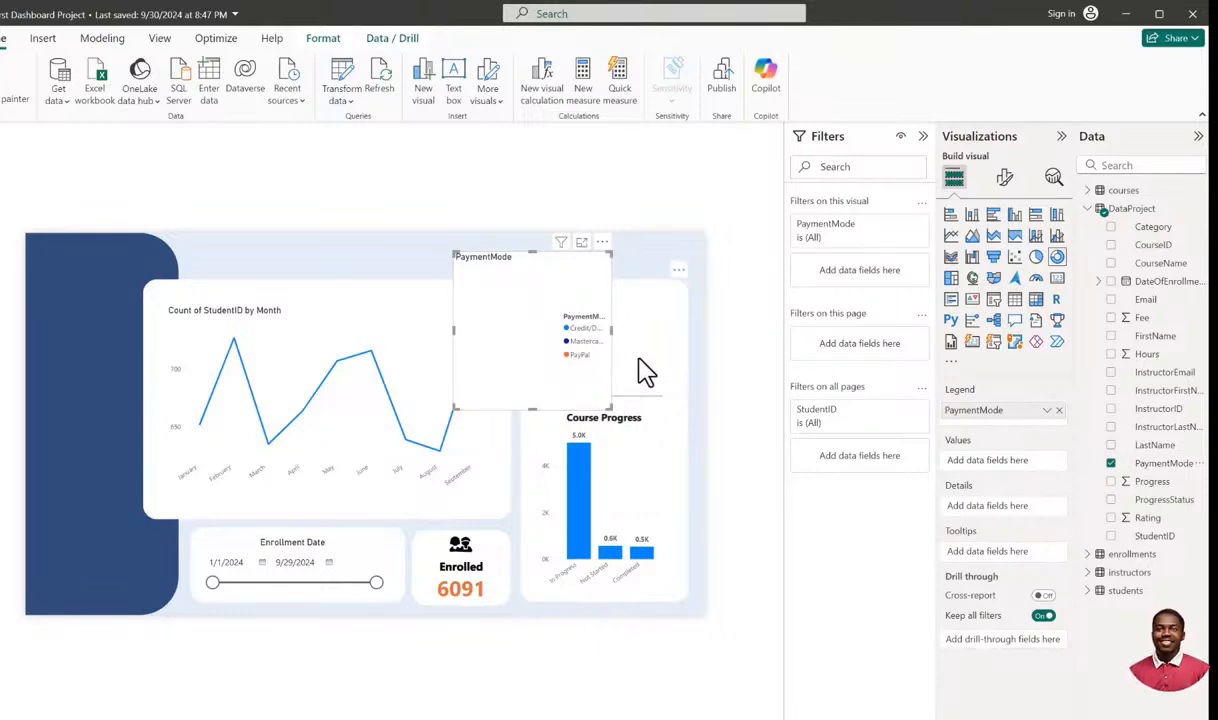
{"action": "left_click", "coordinate": [1111, 536]}
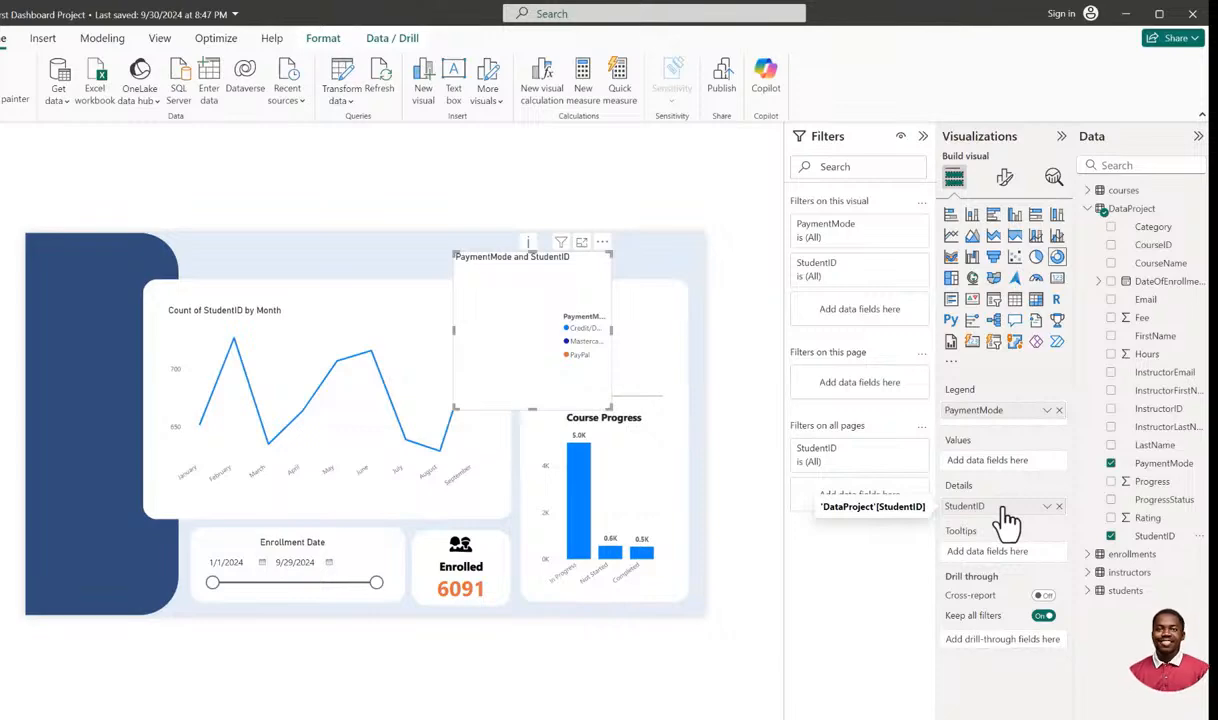
{"action": "left_click_drag", "start_coordinate": [1006, 517], "coordinate": [1011, 468]}
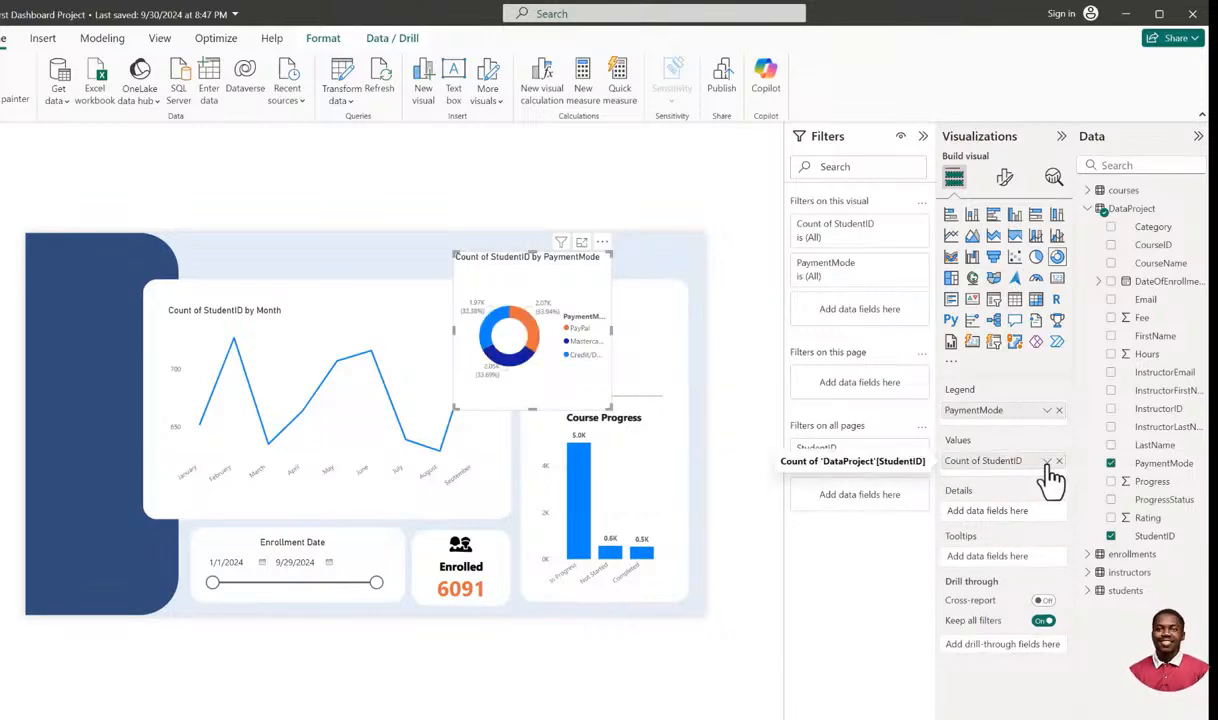
{"action": "left_click", "coordinate": [1046, 463]}
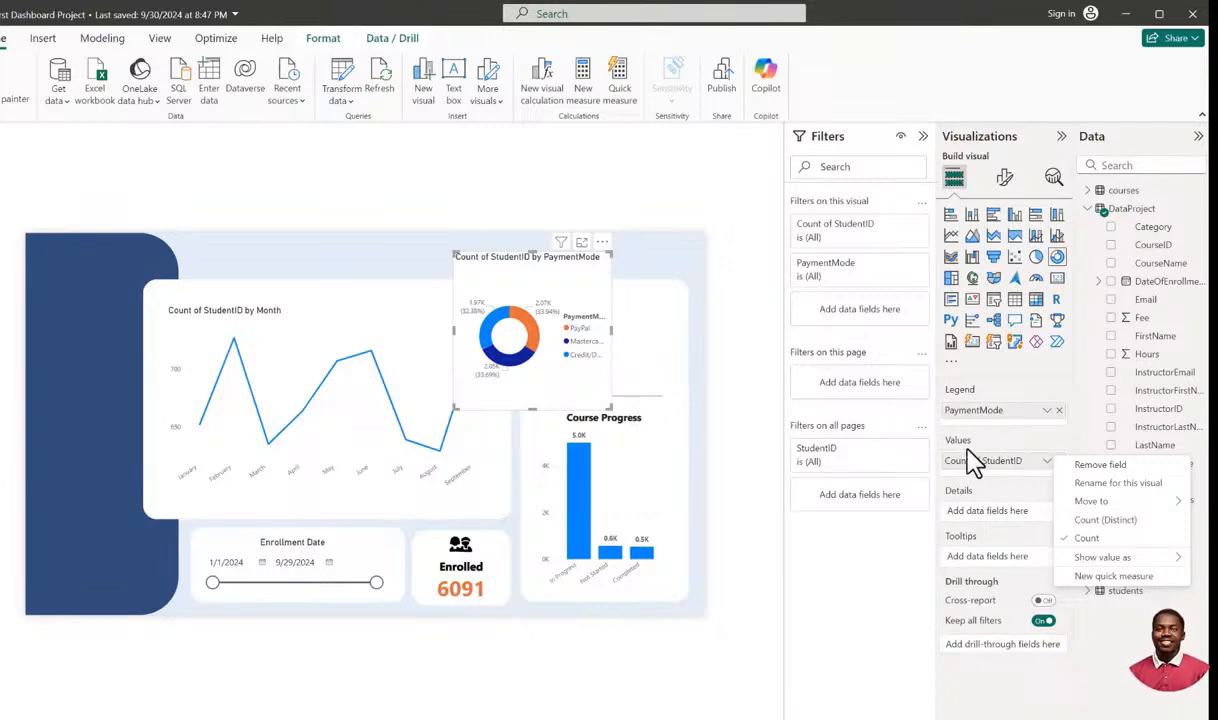
{"action": "left_click", "coordinate": [1046, 461]}
{"action": "left_click", "coordinate": [535, 297]}
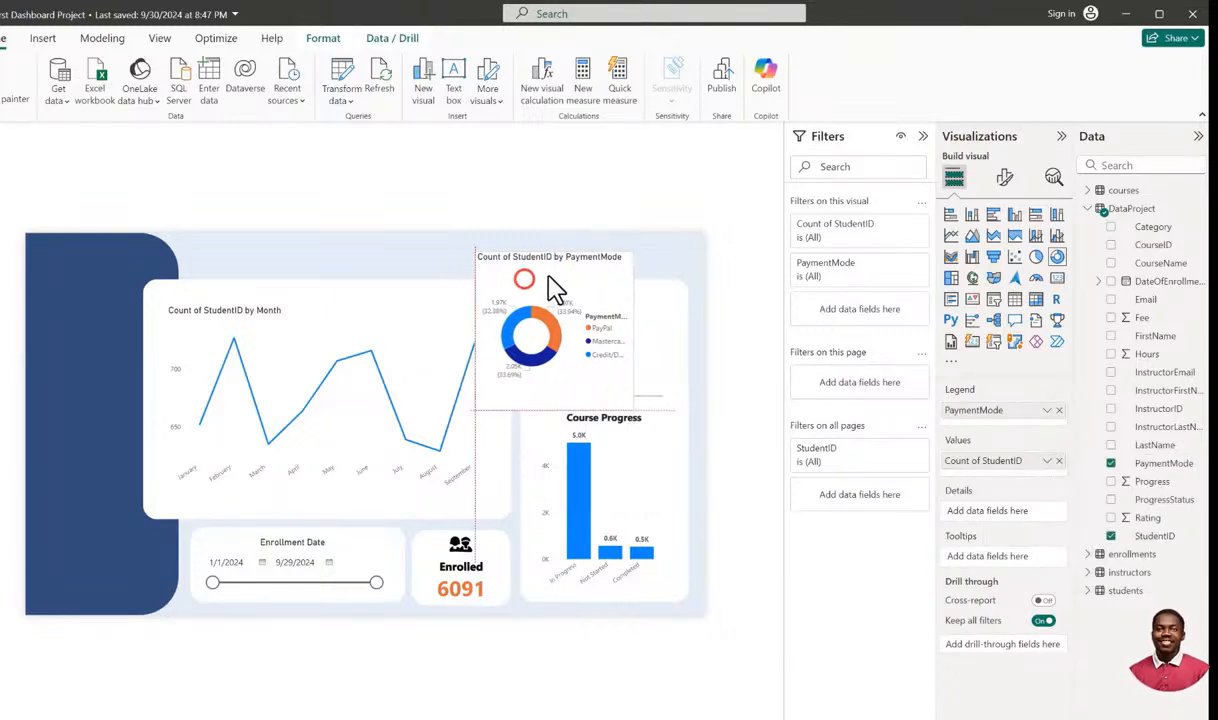
{"action": "left_click_drag", "start_coordinate": [544, 294], "coordinate": [566, 294]}
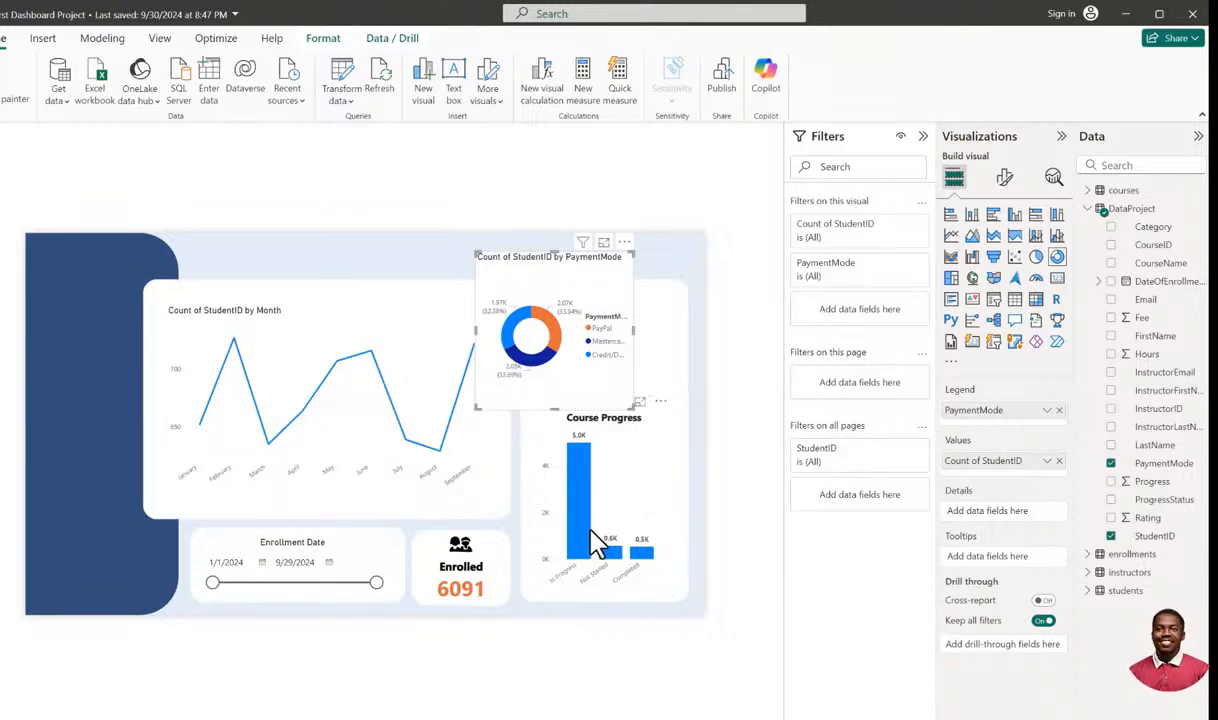
Copy the Course Progress chart's formatting onto the payment mode donut chart with Format Painter.
{"action": "left_click", "coordinate": [612, 440]}
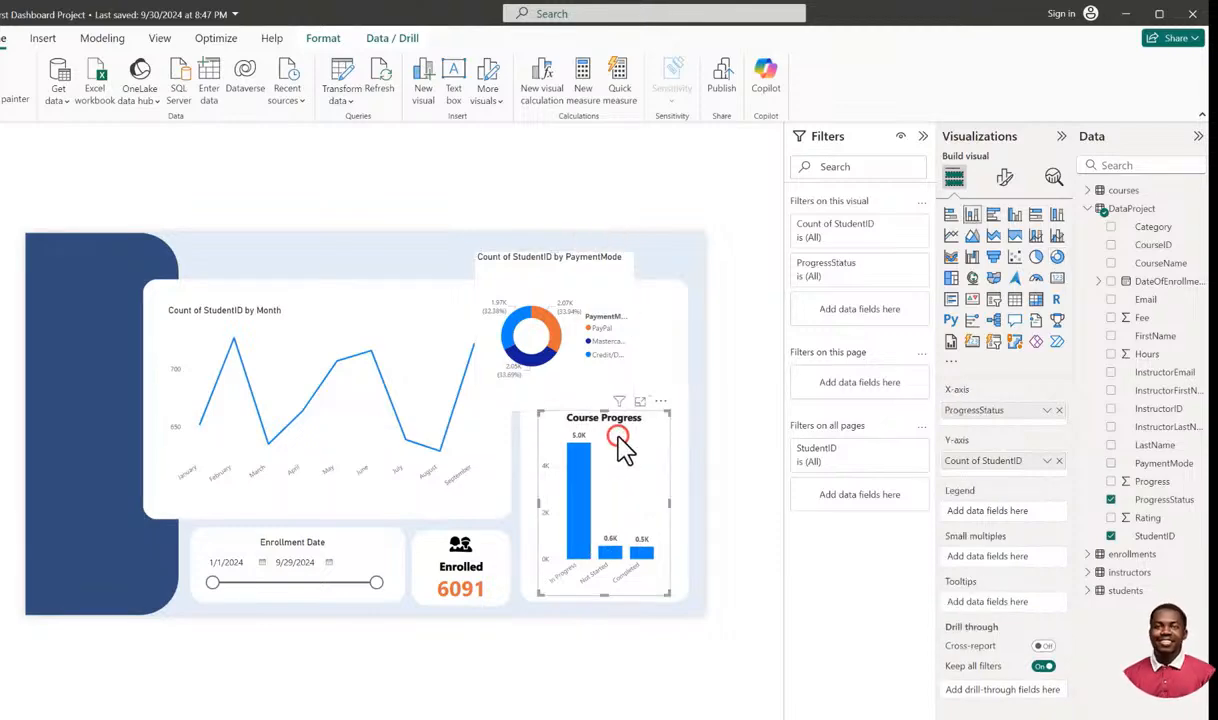
{"action": "left_click", "coordinate": [8, 100]}
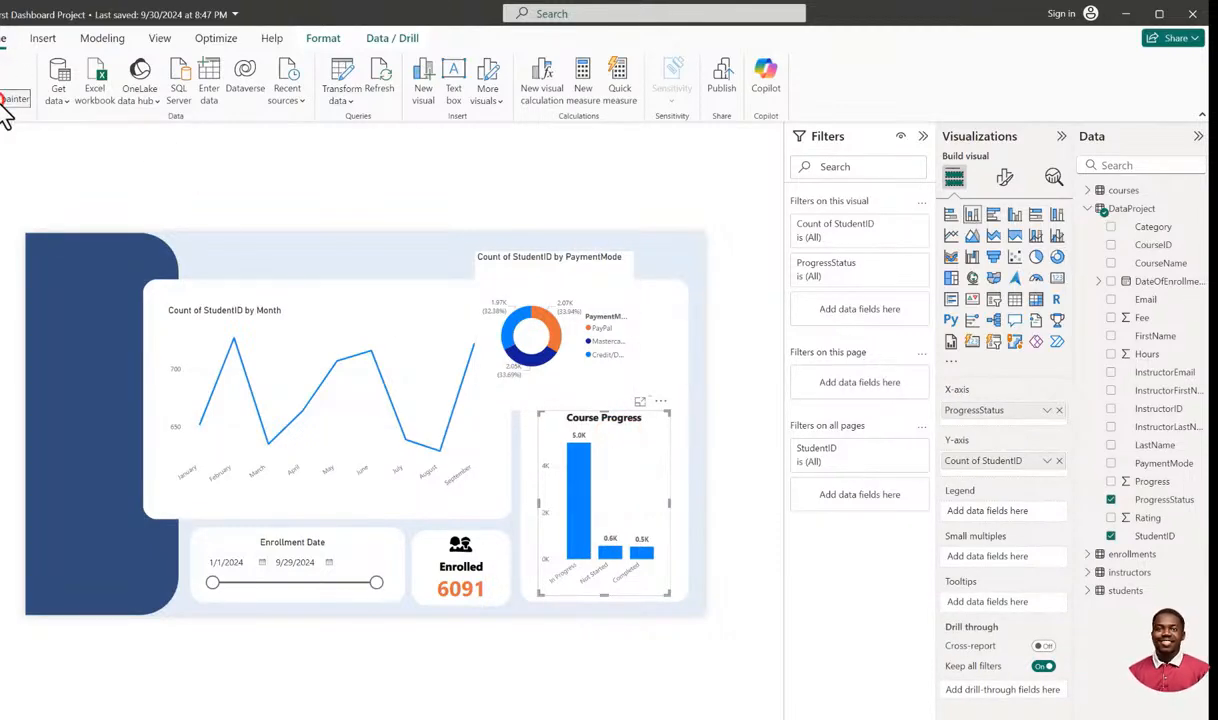
{"action": "left_click", "coordinate": [552, 300]}
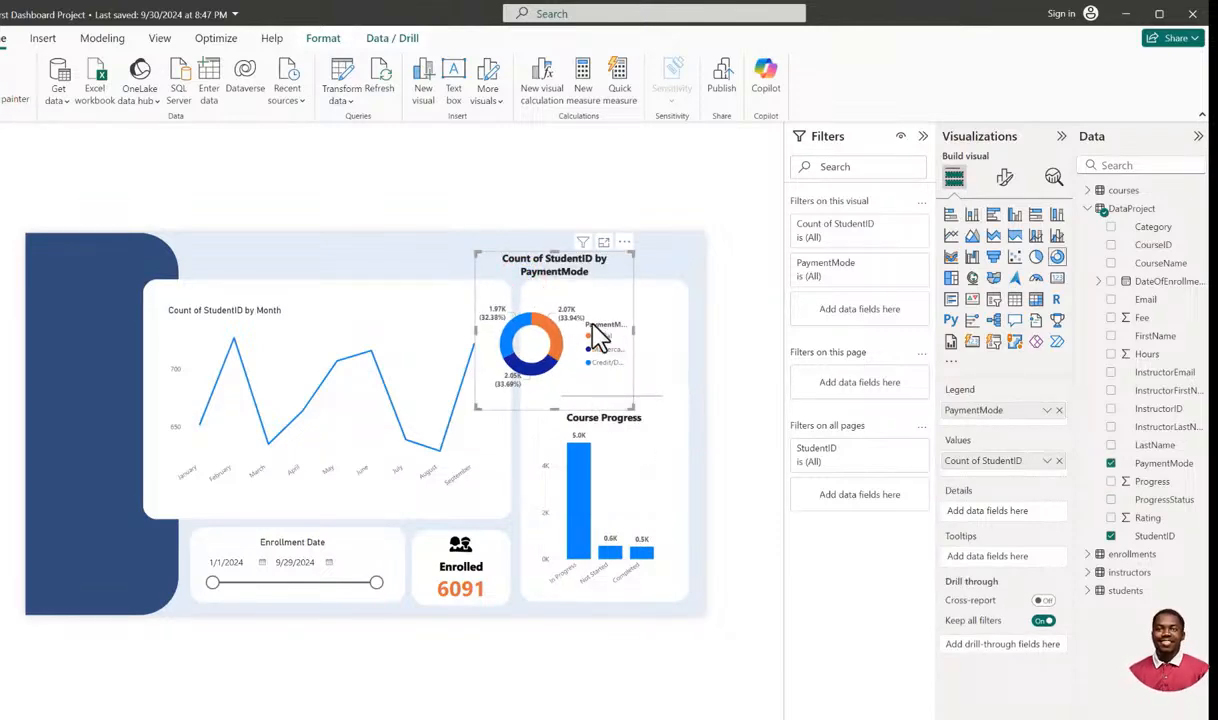
Set the donut chart's legend position to Bottom center and turn off the legend title.
{"action": "left_click", "coordinate": [1004, 177]}
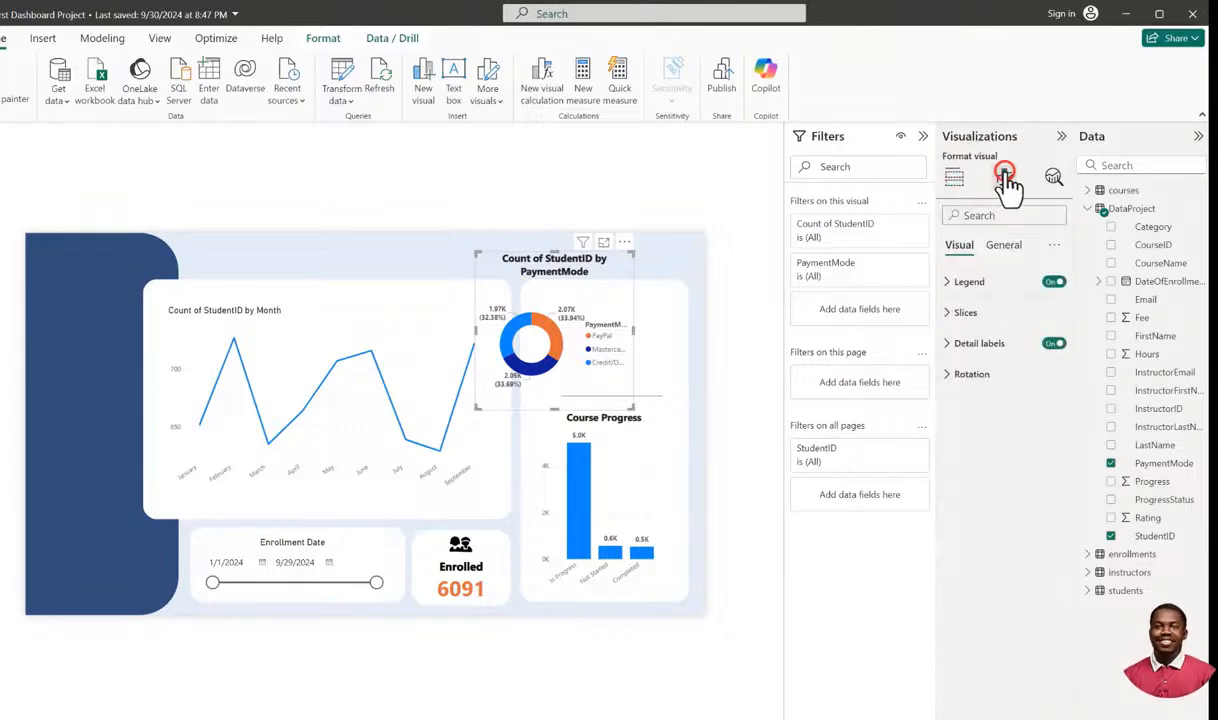
{"action": "left_click", "coordinate": [950, 285]}
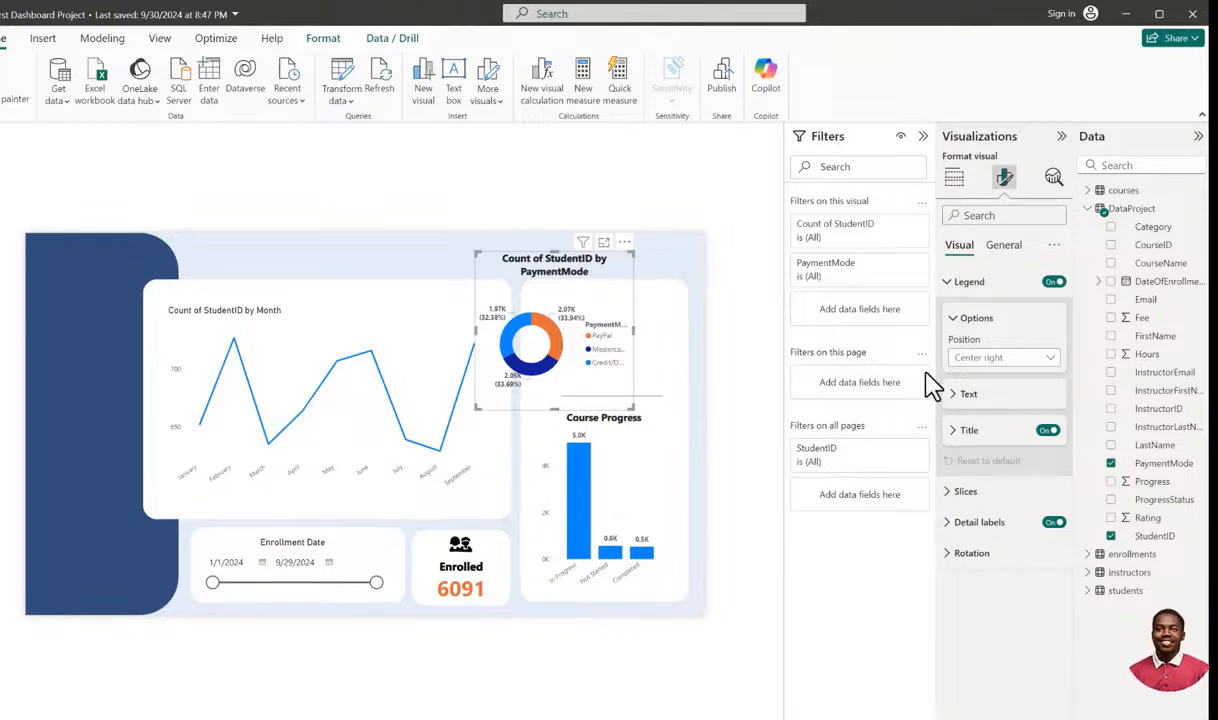
{"action": "left_click", "coordinate": [972, 364]}
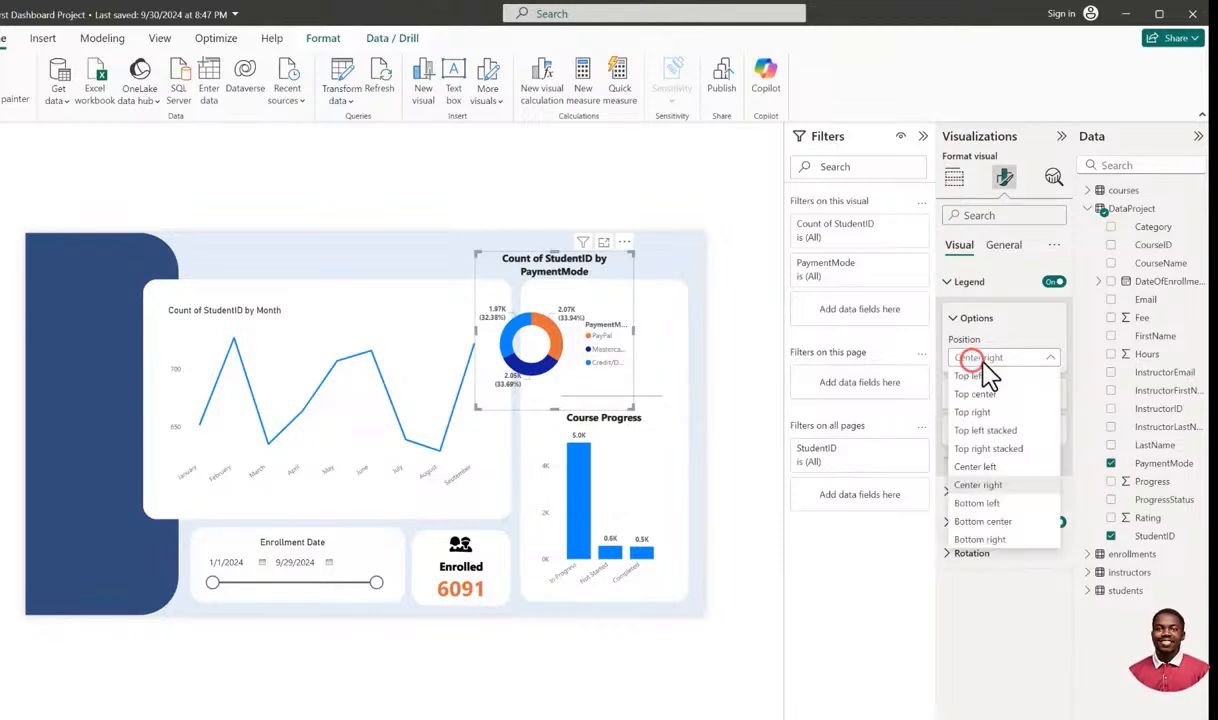
{"action": "left_click", "coordinate": [998, 522]}
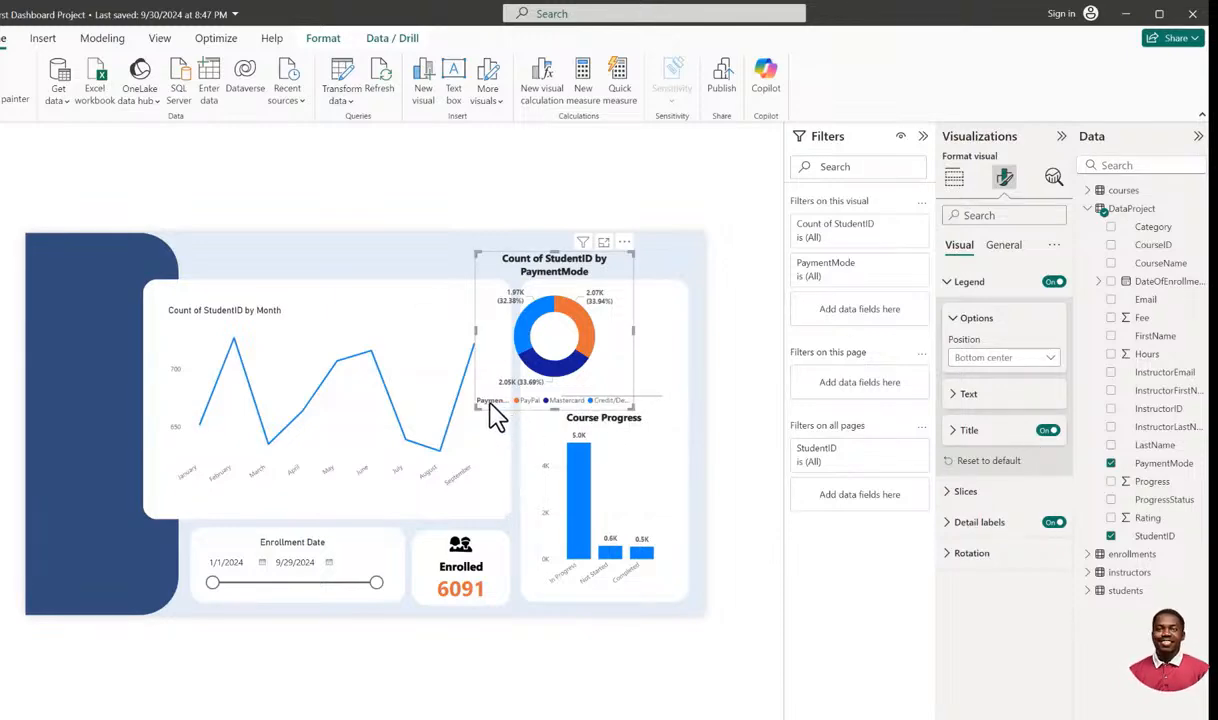
{"action": "left_click", "coordinate": [1049, 431]}
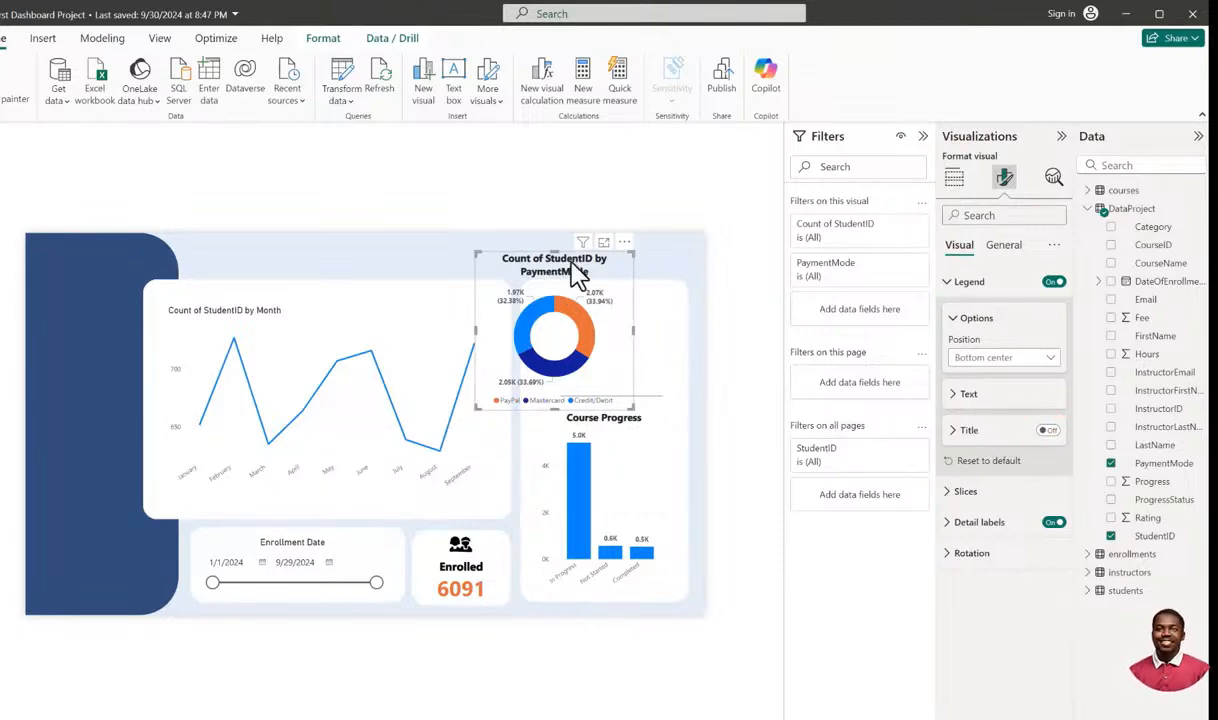
Clear the donut chart's title text, leaving the title option on.
{"action": "left_click", "coordinate": [1004, 245]}
{"action": "left_click", "coordinate": [950, 312]}
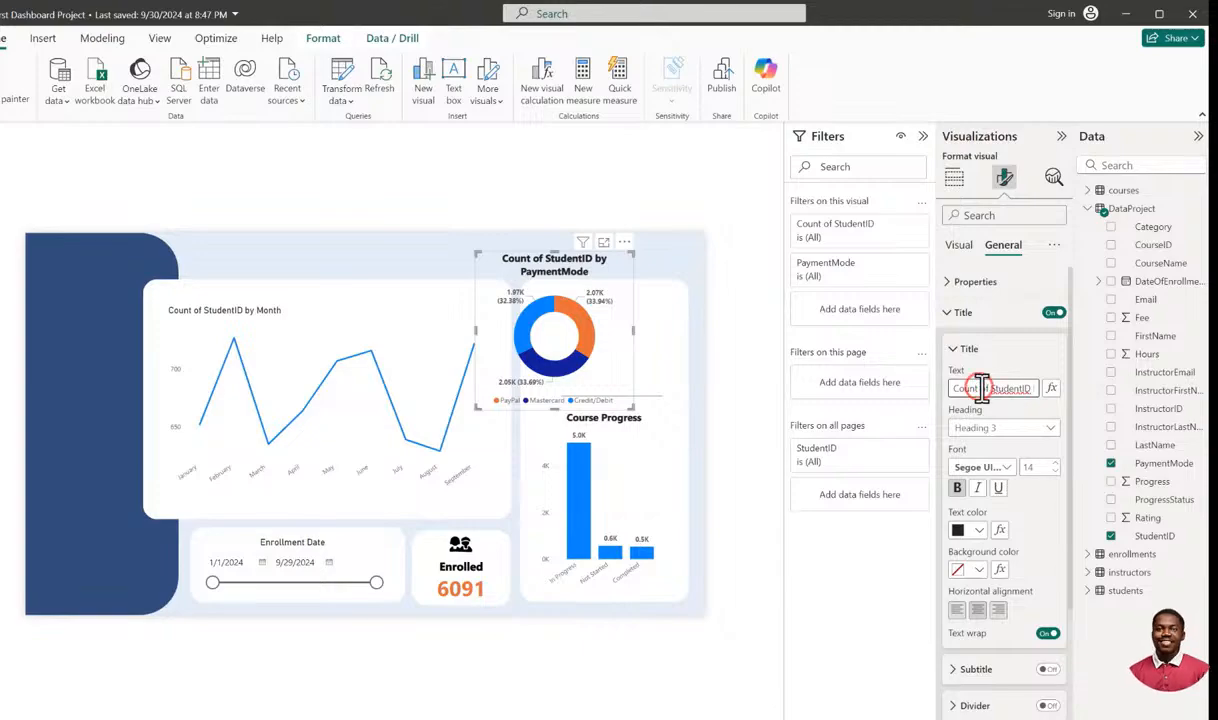
{"action": "triple_click", "coordinate": [982, 388]}
{"action": "key", "text": "BackSpace"}
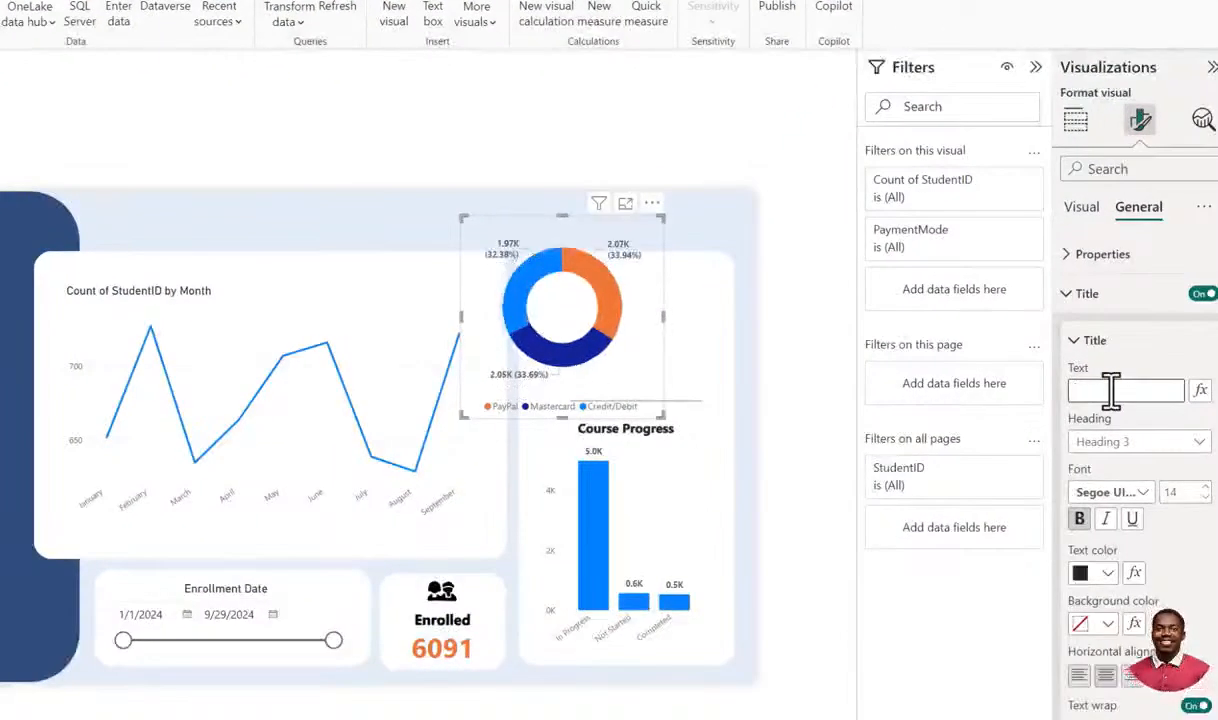
{"action": "left_click", "coordinate": [1074, 342]}
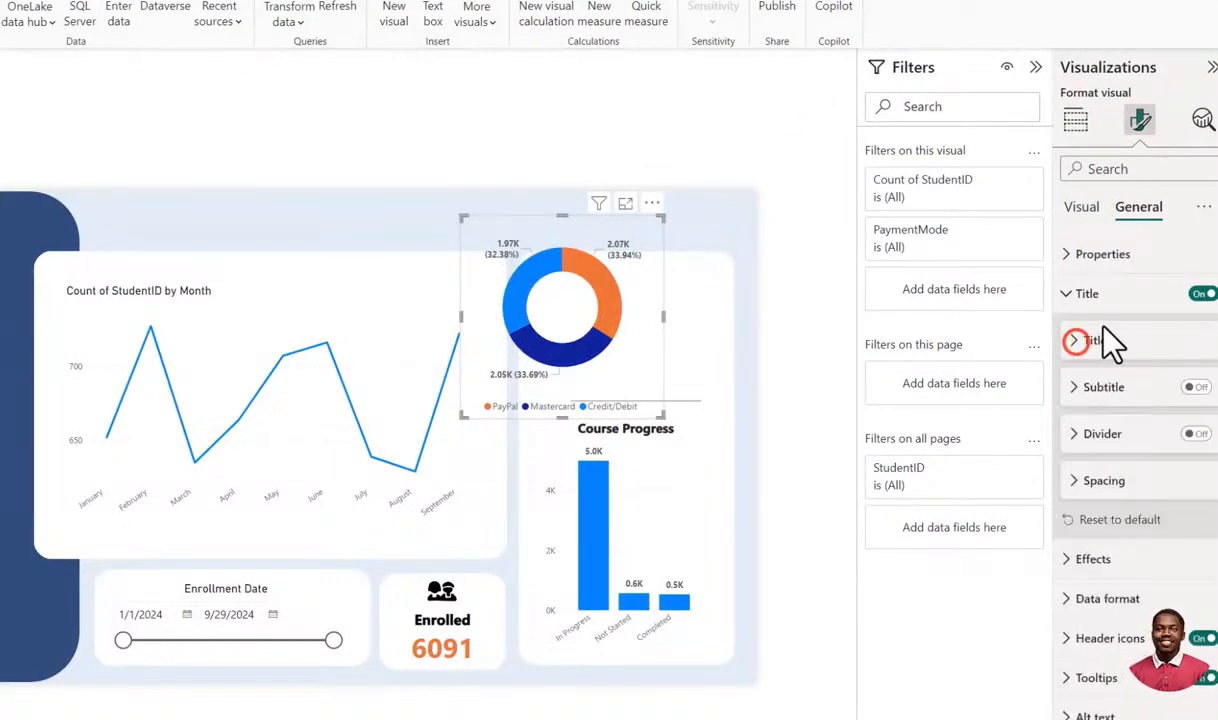
{"action": "left_click", "coordinate": [1203, 294]}
{"action": "left_click", "coordinate": [1203, 294]}
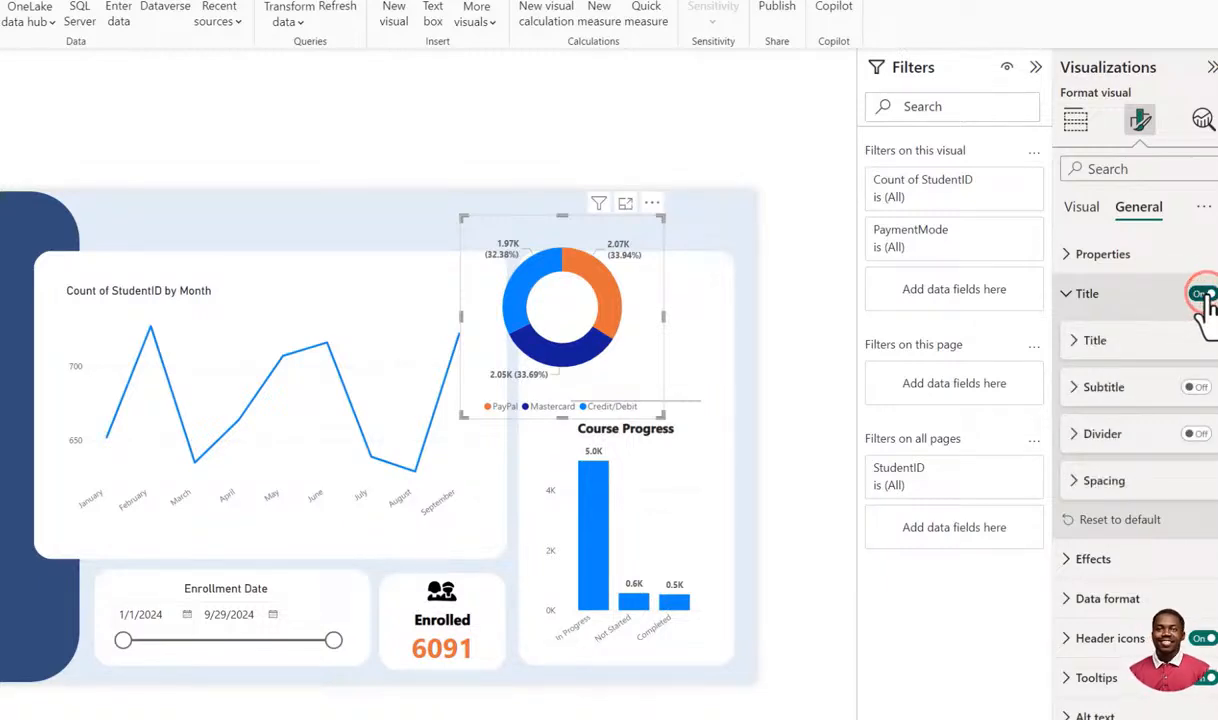
{"action": "left_click", "coordinate": [1067, 292]}
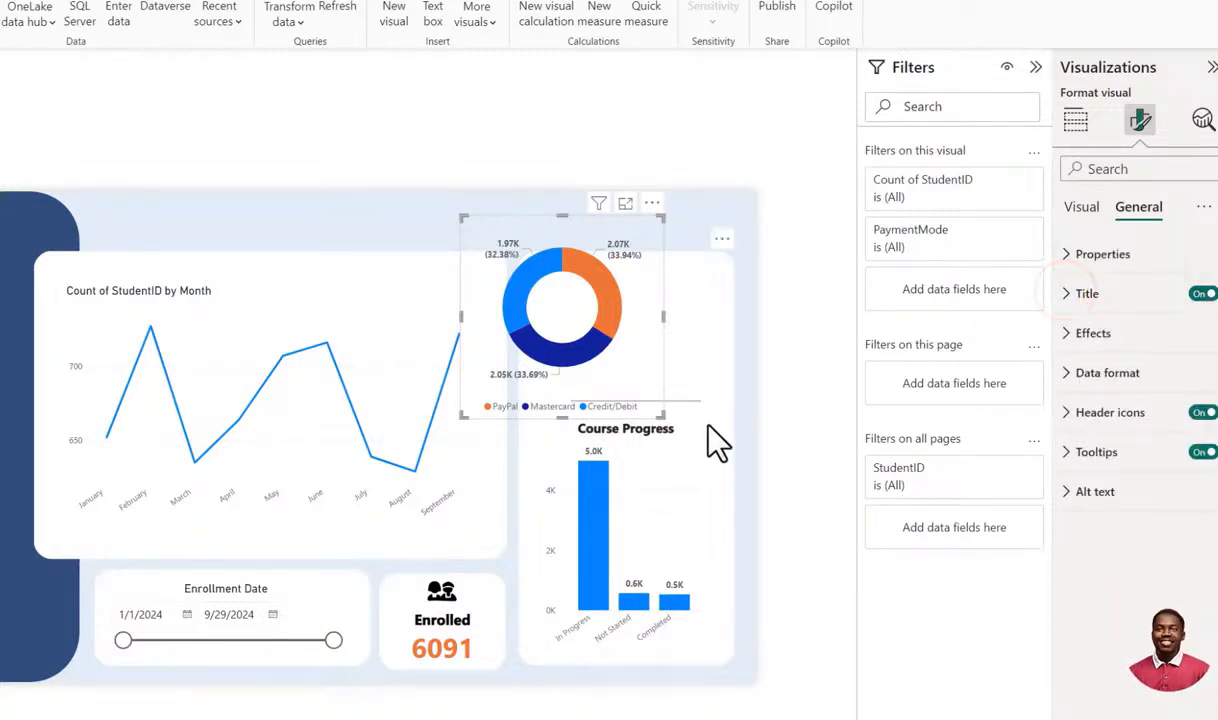
Shrink the donut chart and fit it inside the white panel above the divider line and the Course Progress chart.
{"action": "left_click_drag", "start_coordinate": [660, 415], "coordinate": [630, 355]}
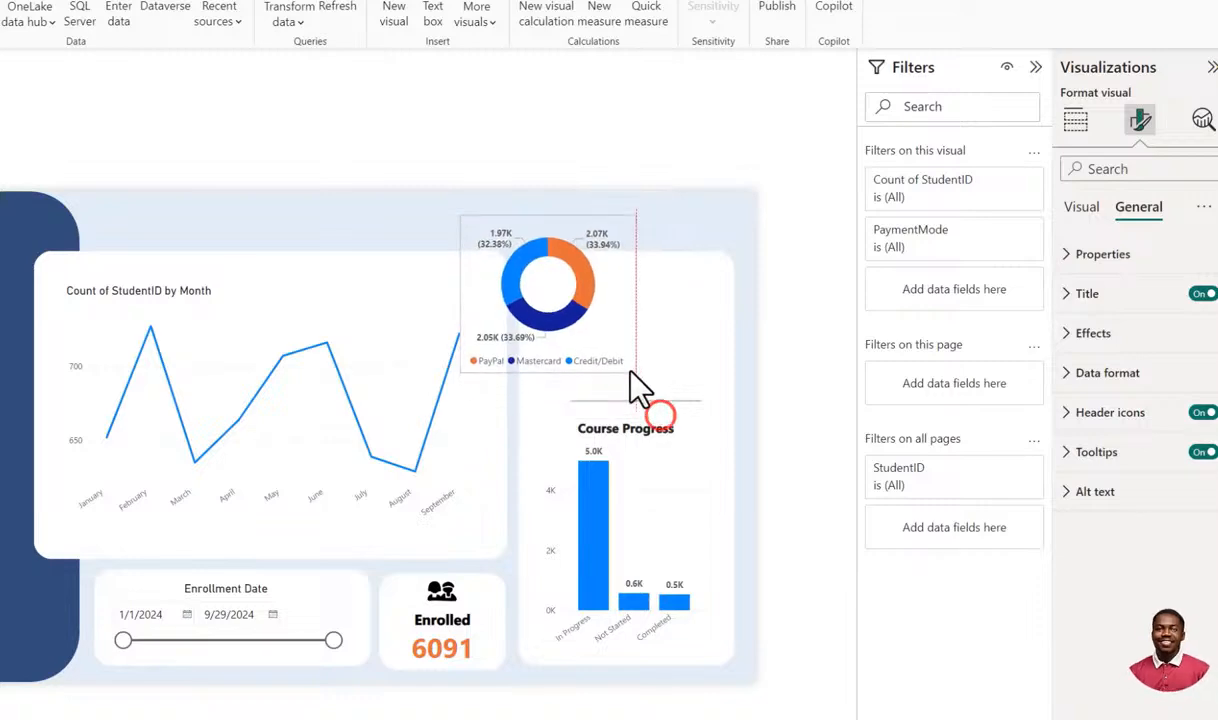
{"action": "left_click_drag", "start_coordinate": [555, 278], "coordinate": [635, 320]}
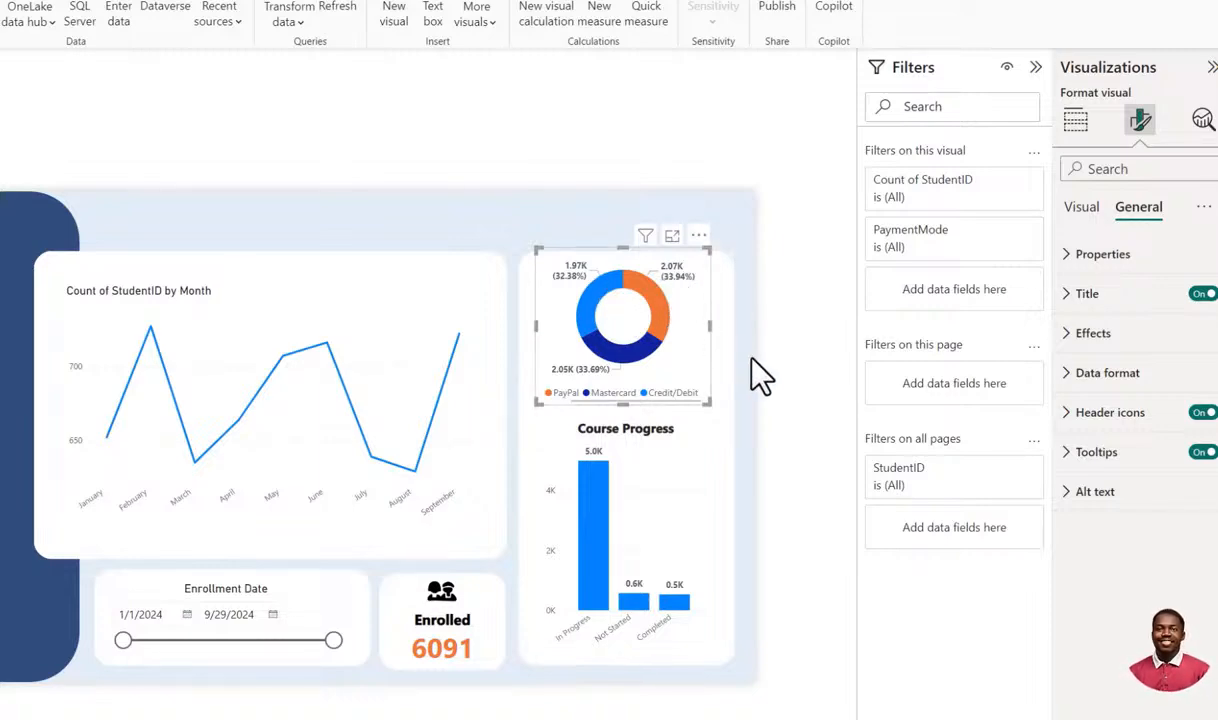
Set the position of the payment mode donut chart's detail labels to Inside, keeping the labels turned on.
{"action": "left_click", "coordinate": [1080, 207]}
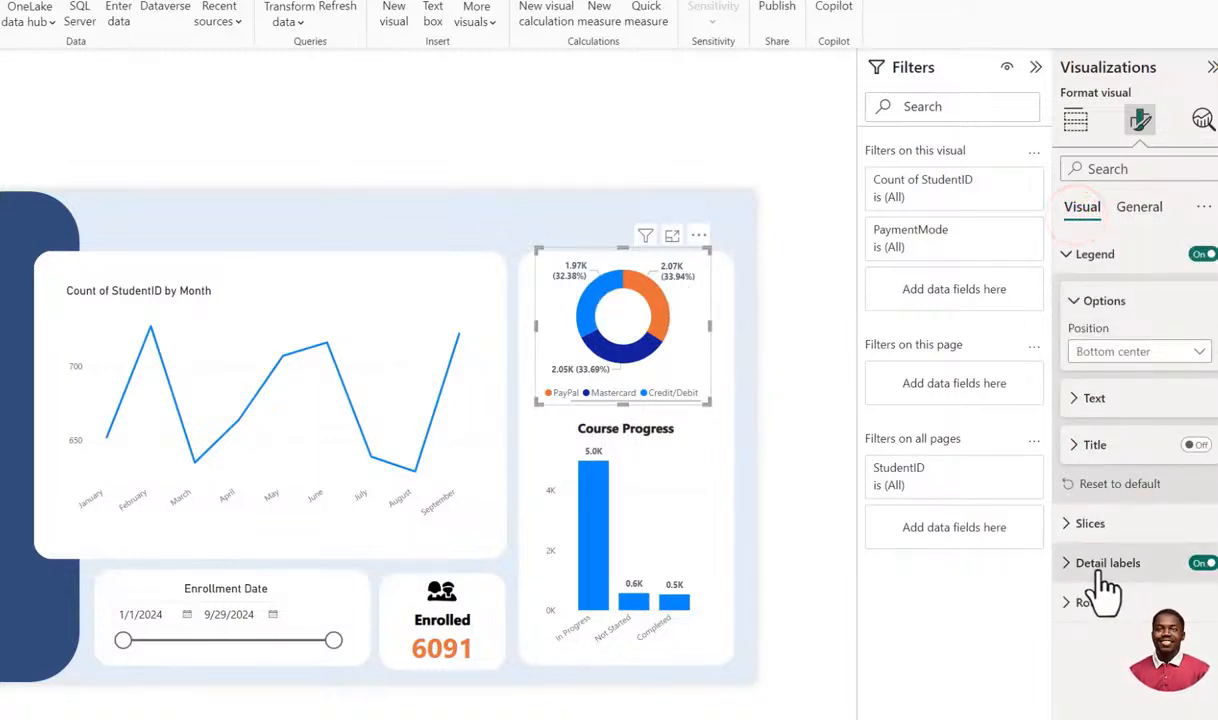
{"action": "left_click", "coordinate": [1068, 563]}
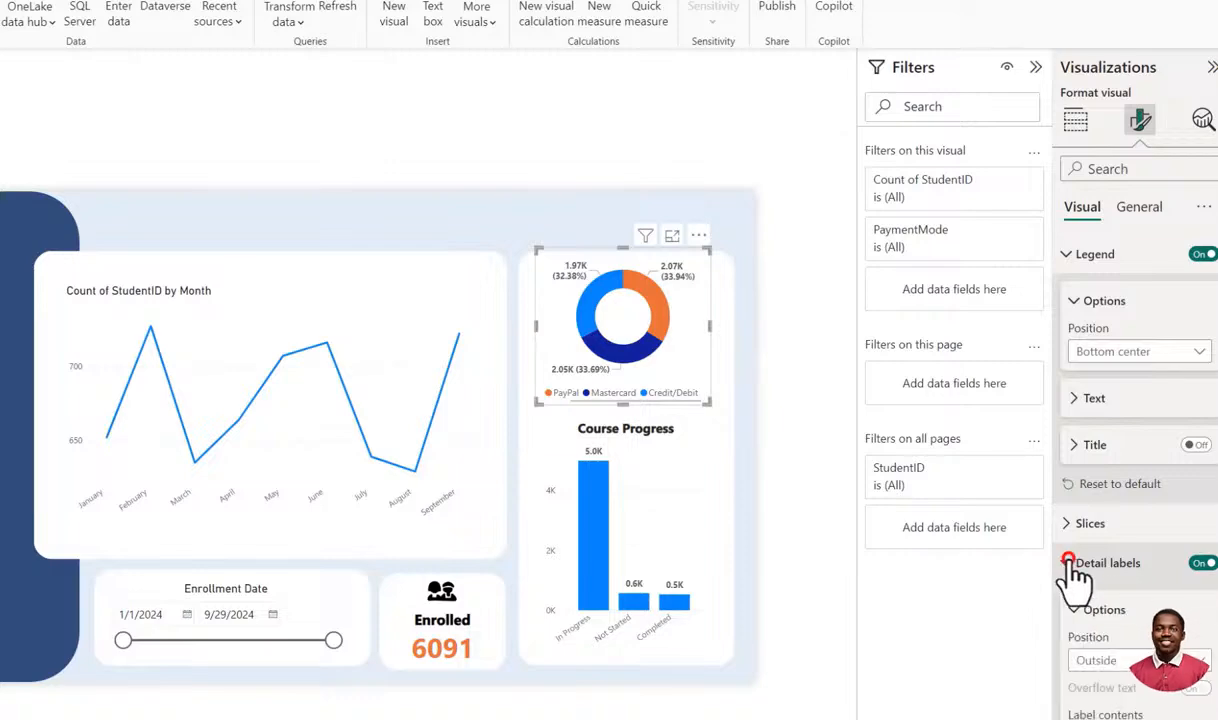
{"action": "left_click", "coordinate": [1201, 564]}
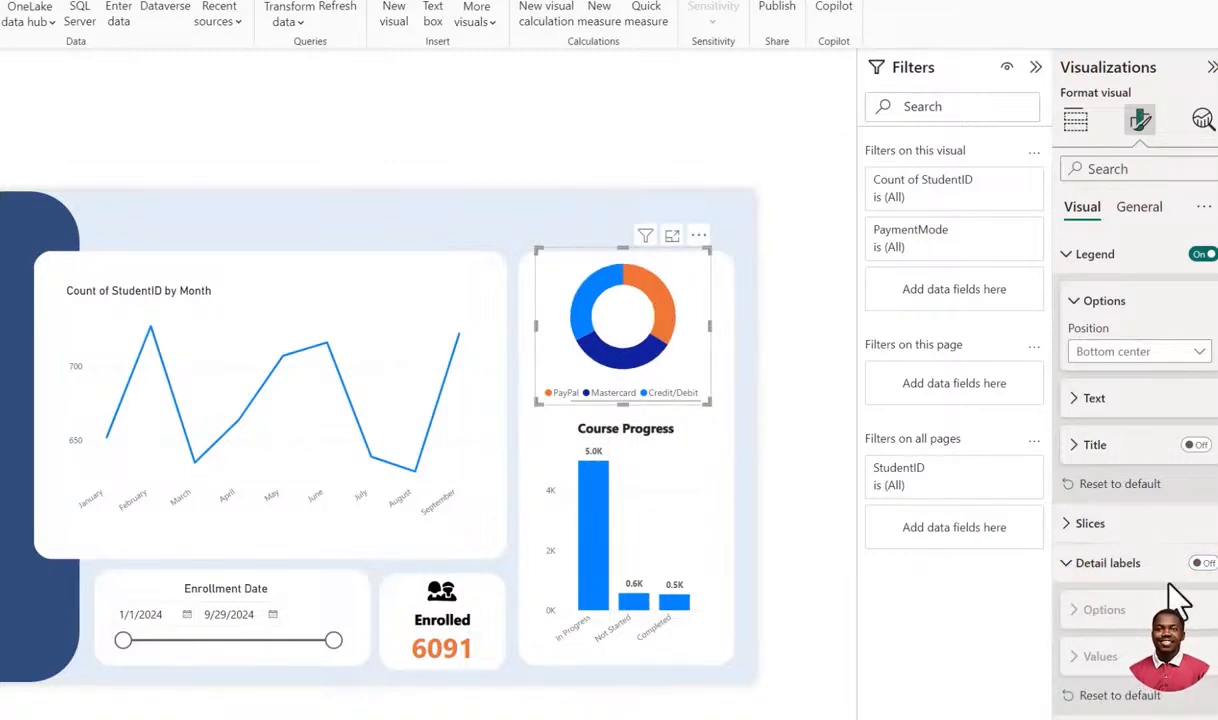
{"action": "left_click", "coordinate": [1199, 563]}
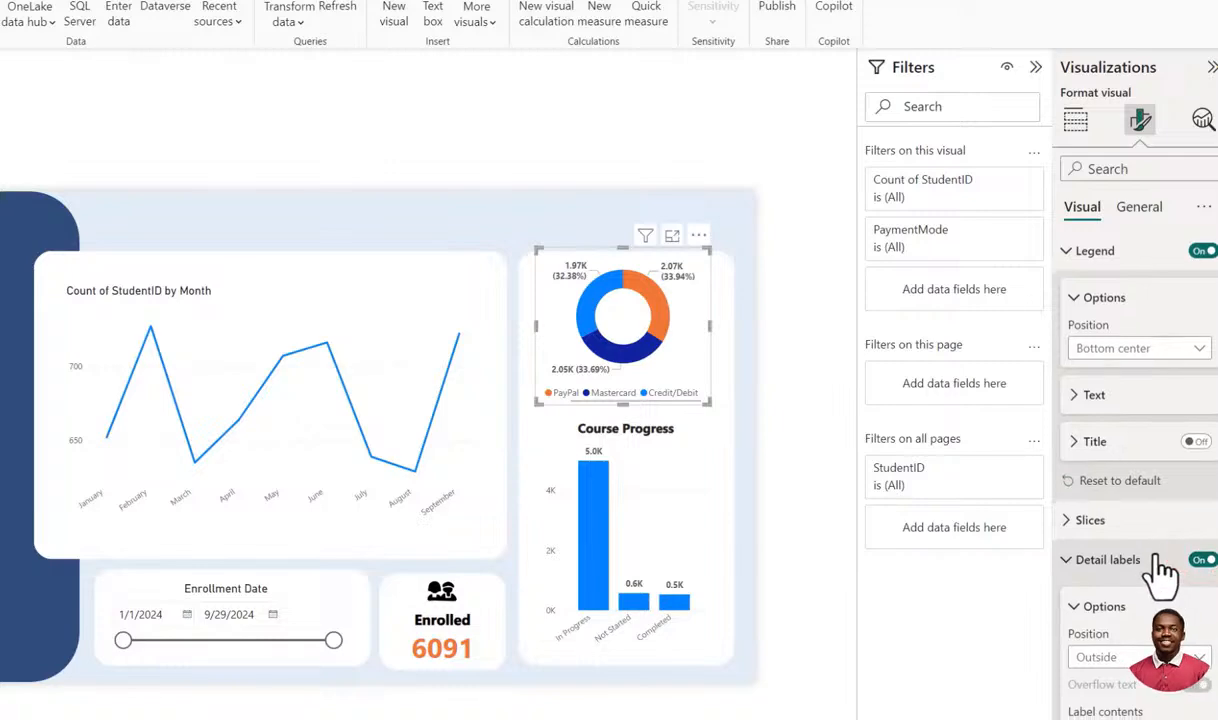
{"action": "scroll", "coordinate": [1155, 571], "scroll_direction": "down", "scroll_amount": 1}
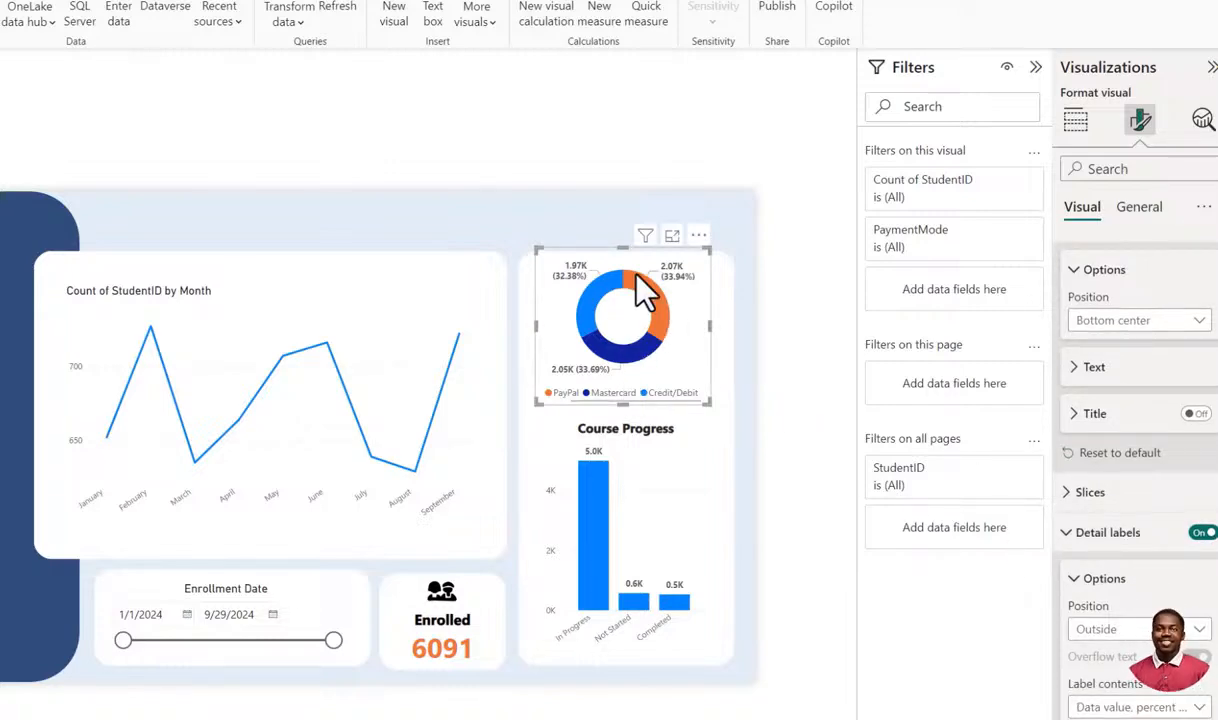
{"action": "scroll", "coordinate": [631, 286], "scroll_direction": "up", "scroll_amount": 2}
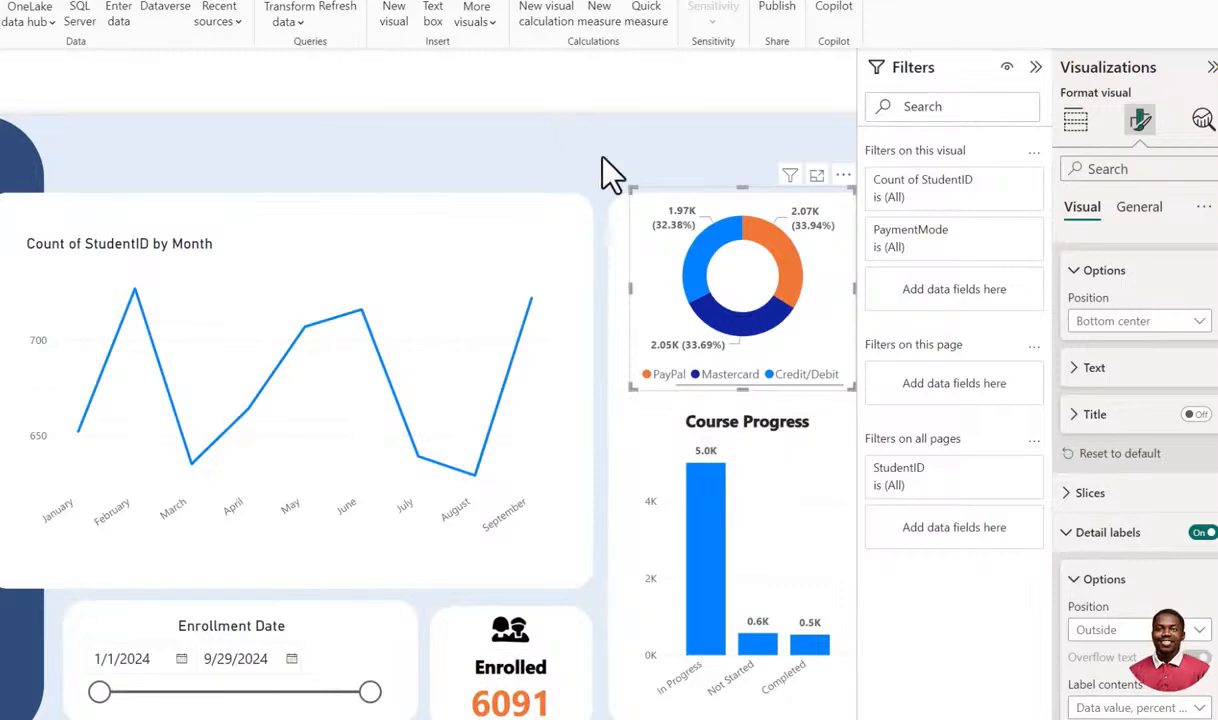
{"action": "scroll", "coordinate": [642, 307], "scroll_direction": "down", "scroll_amount": 2}
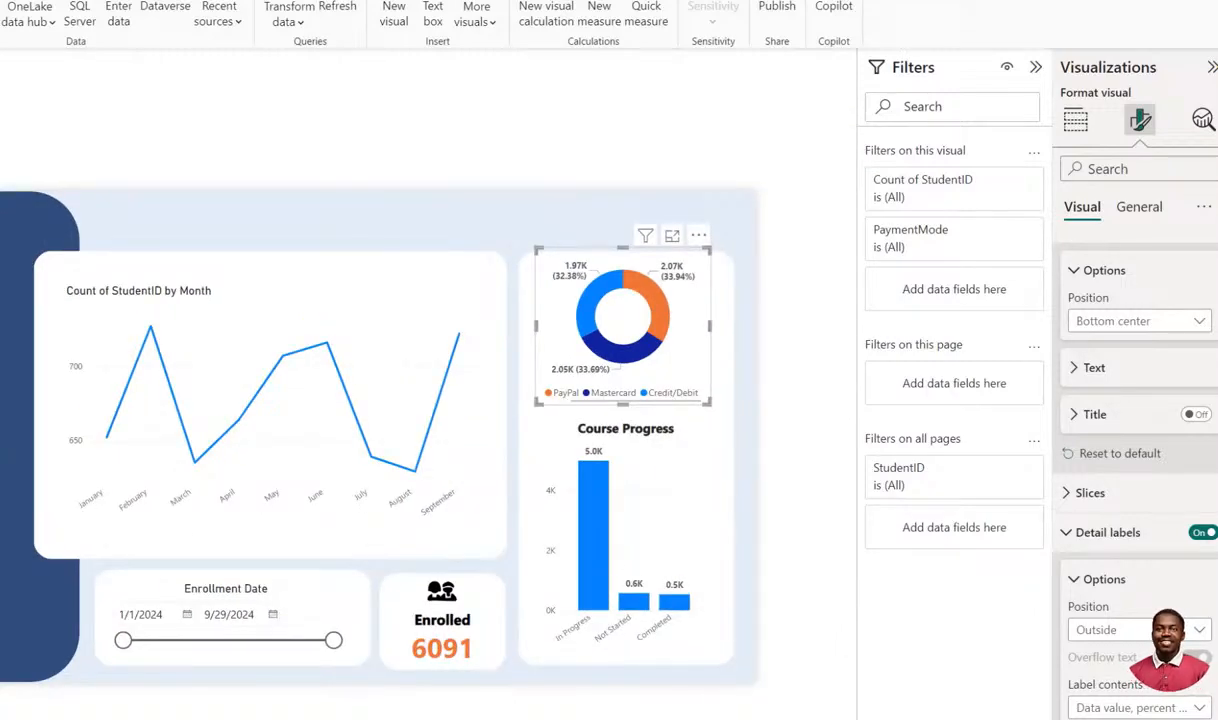
{"action": "scroll", "coordinate": [736, 388], "scroll_direction": "up", "scroll_amount": 1}
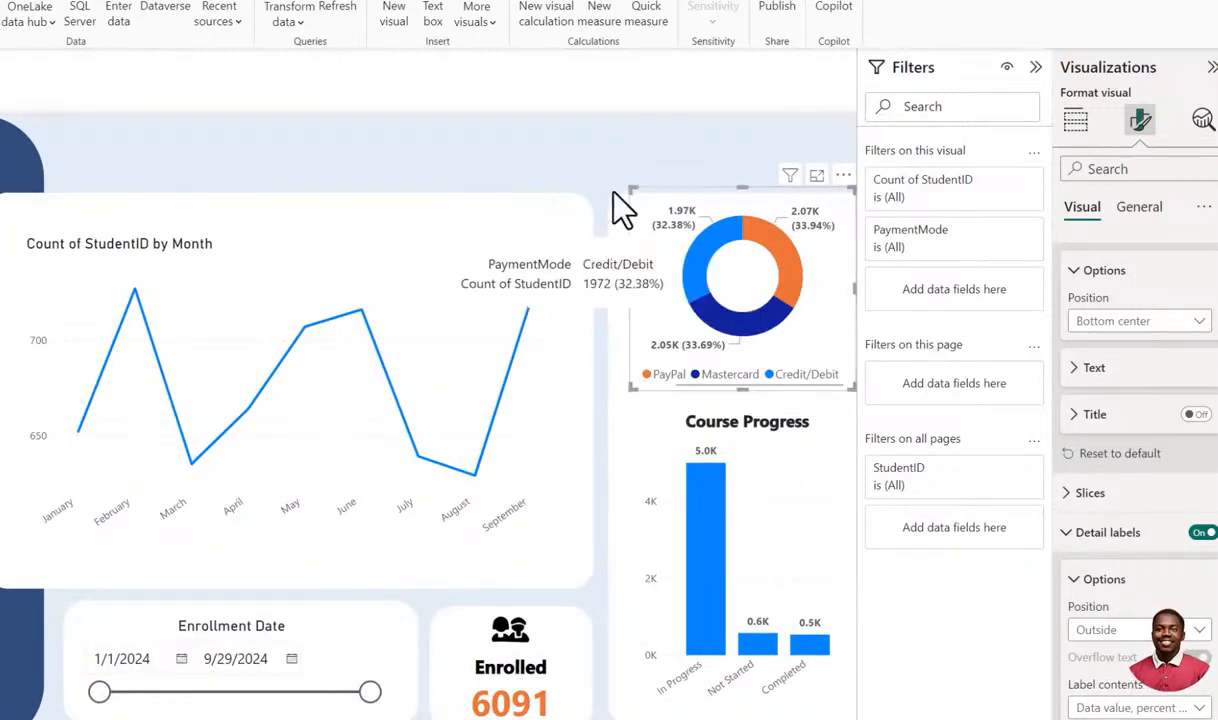
{"action": "scroll", "coordinate": [622, 212], "scroll_direction": "down", "scroll_amount": 1}
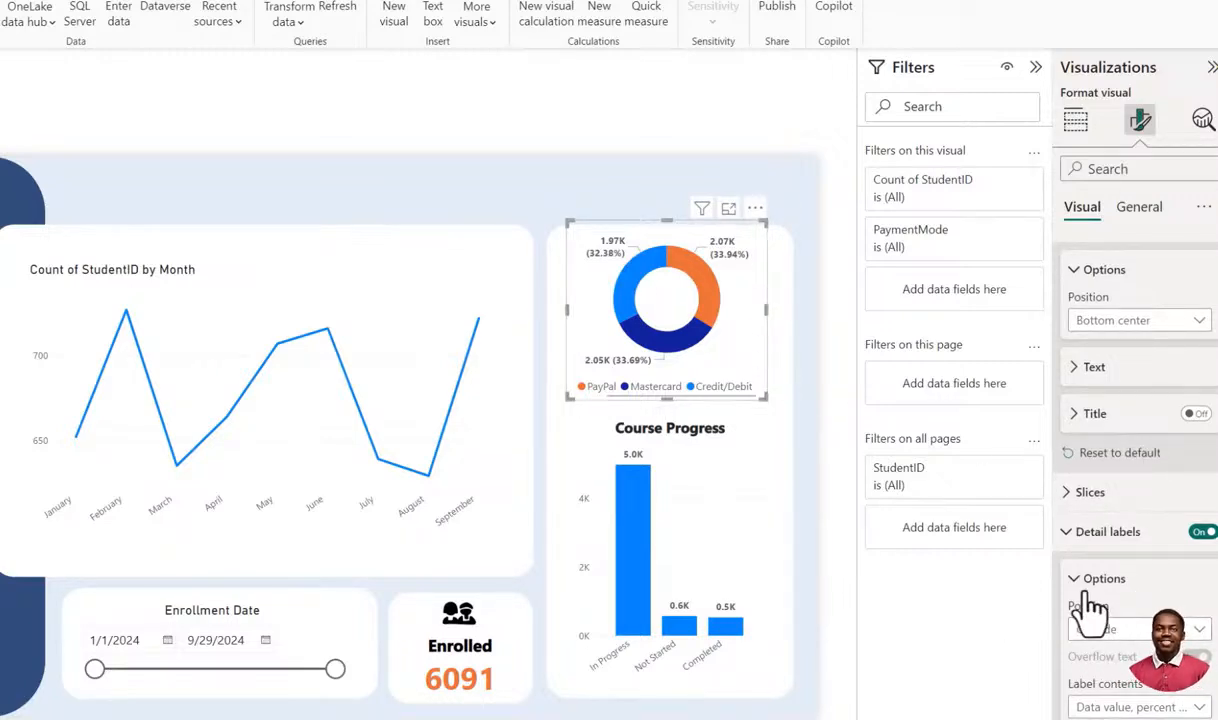
{"action": "left_click", "coordinate": [1120, 628]}
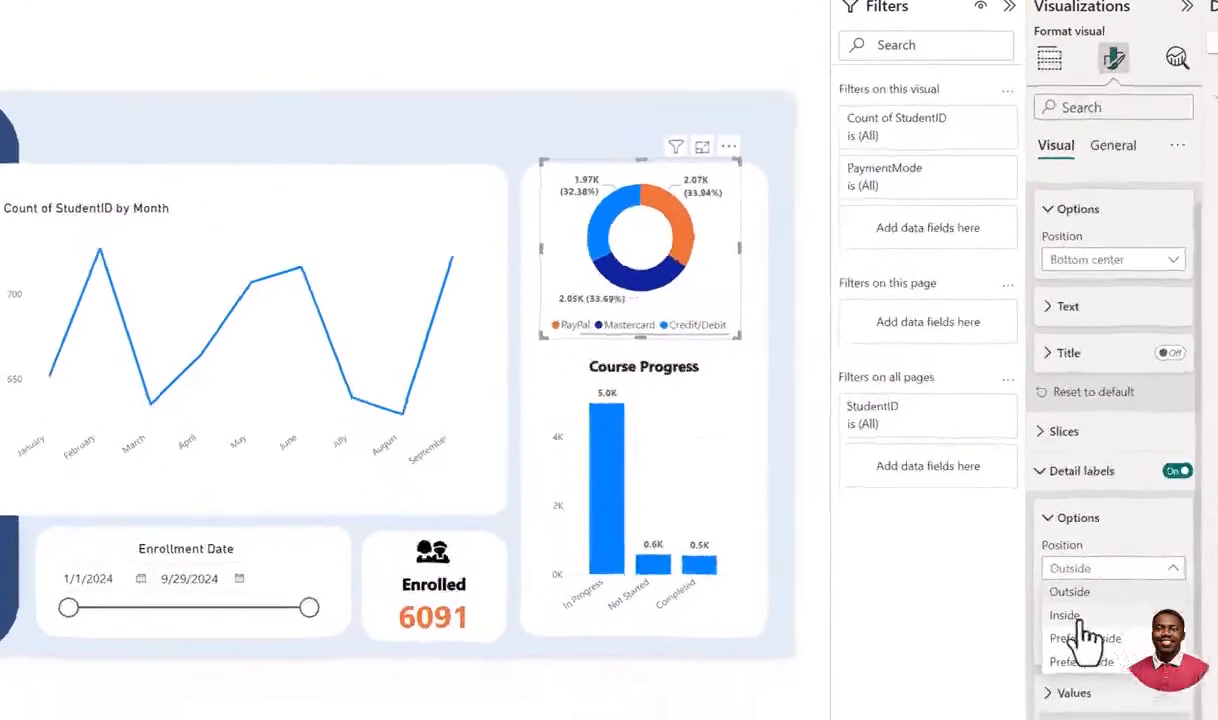
{"action": "left_click", "coordinate": [1091, 676]}
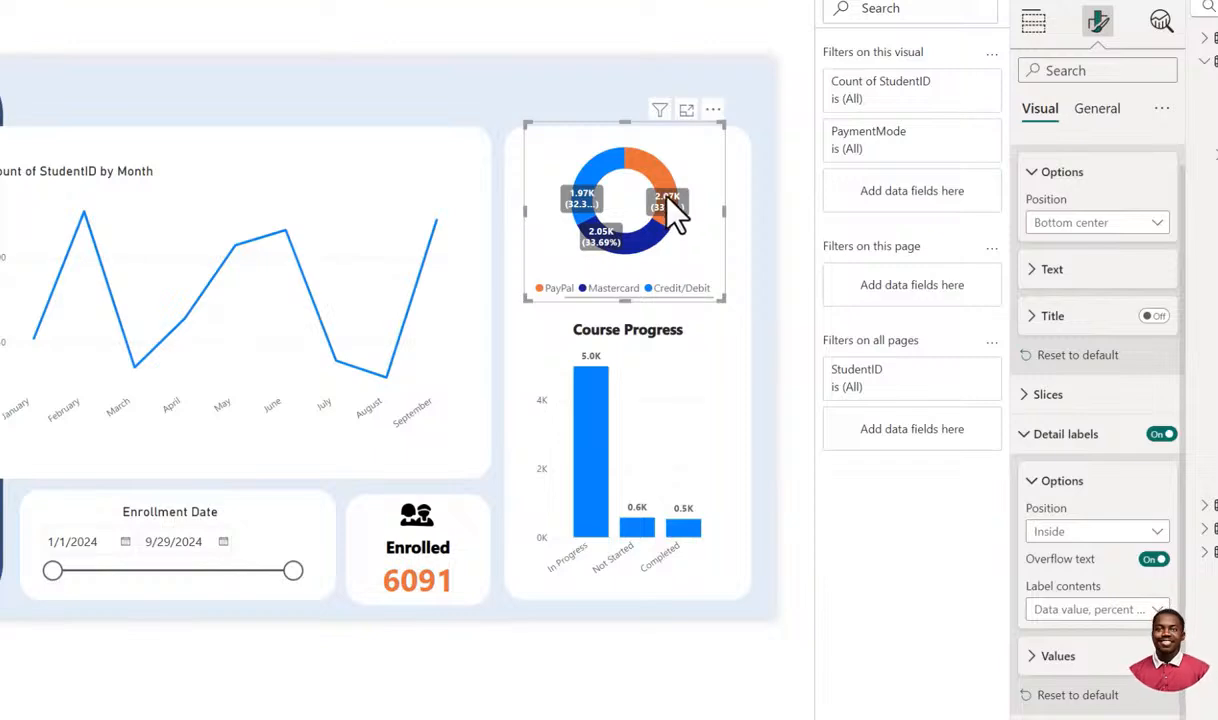
Set the label contents of the donut chart's detail labels to Percent of total.
{"action": "mouse_move", "coordinate": [664, 195]}
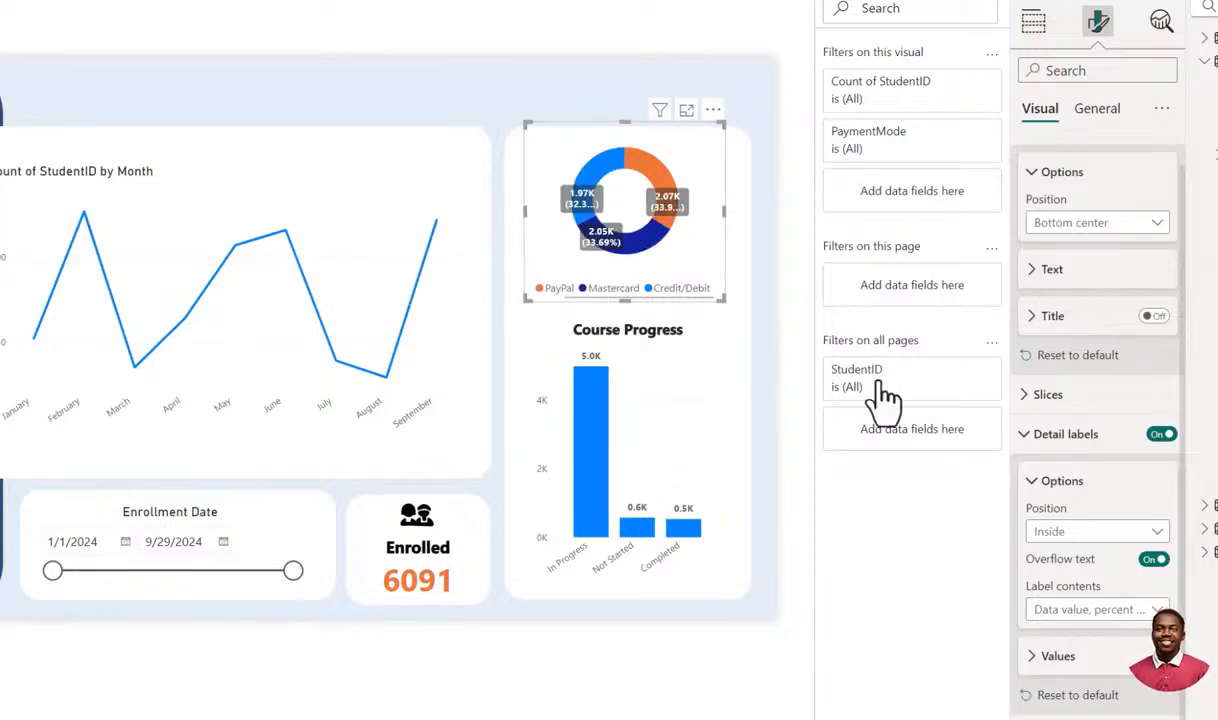
{"action": "left_click", "coordinate": [1094, 612]}
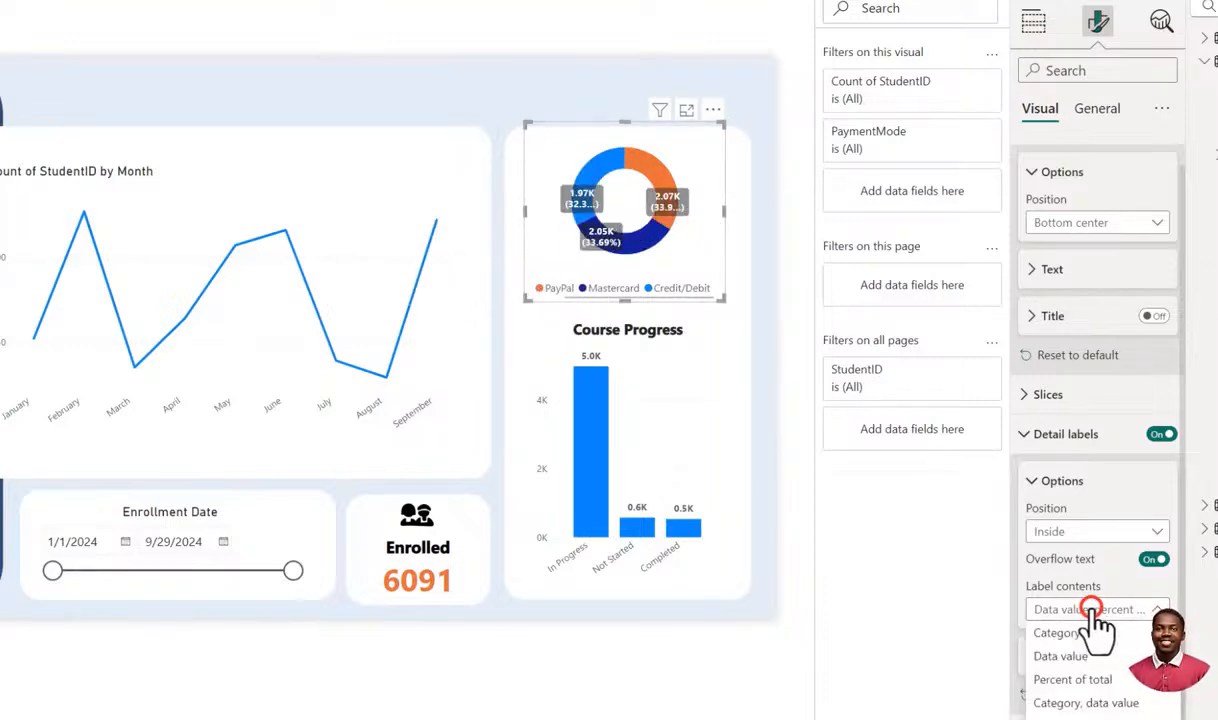
{"action": "left_click", "coordinate": [1100, 681]}
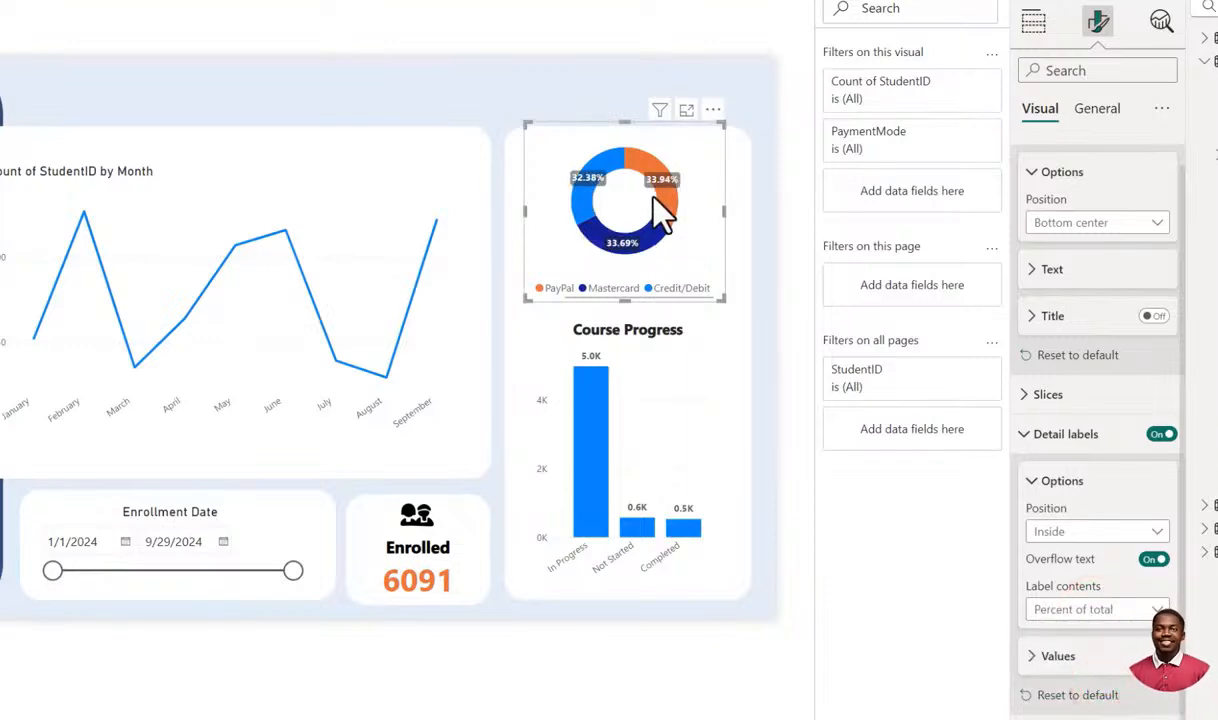
Enlarge the donut chart slightly and lower the Course Progress chart's upper and lower edges within the white panel.
{"action": "left_click_drag", "start_coordinate": [526, 124], "coordinate": [530, 138]}
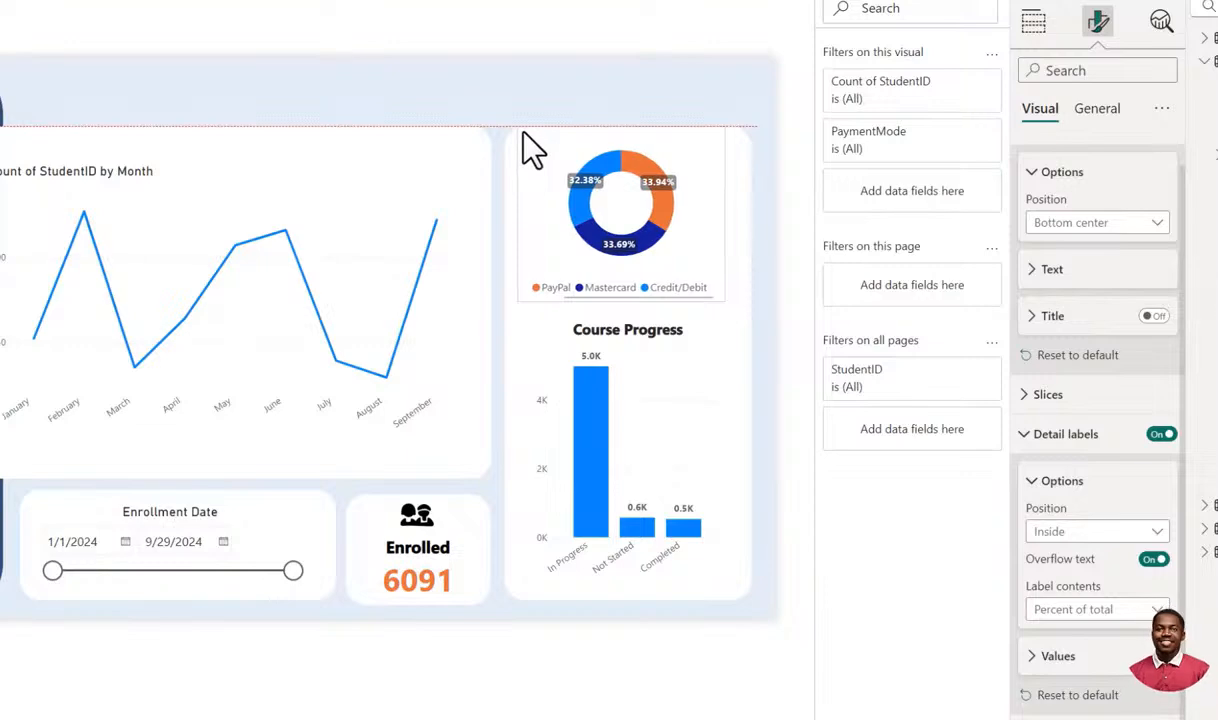
{"action": "left_click_drag", "start_coordinate": [724, 299], "coordinate": [731, 303]}
{"action": "left_click", "coordinate": [696, 353]}
{"action": "left_click_drag", "start_coordinate": [631, 318], "coordinate": [639, 350]}
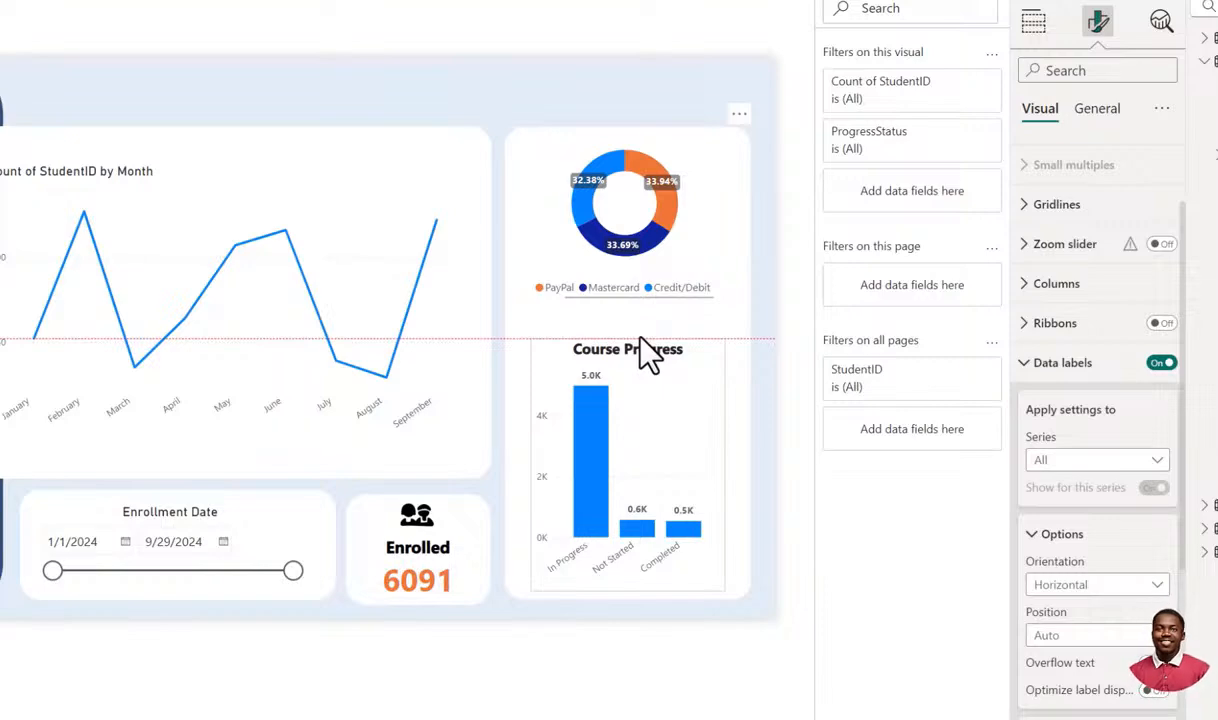
{"action": "left_click_drag", "start_coordinate": [627, 590], "coordinate": [627, 598]}
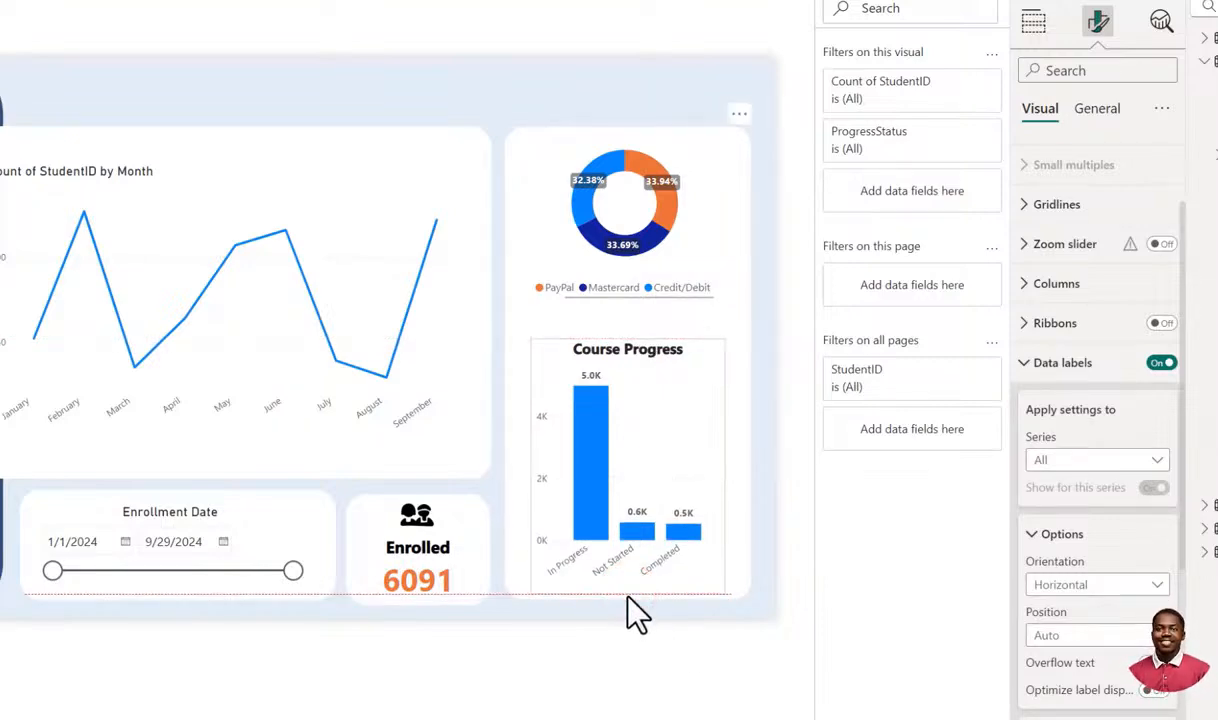
Move the divider line down to sit just above the Course Progress chart's title.
{"action": "left_click_drag", "start_coordinate": [697, 240], "coordinate": [691, 217]}
{"action": "left_click", "coordinate": [685, 298]}
{"action": "left_click_drag", "start_coordinate": [682, 295], "coordinate": [701, 339]}
Move the donut chart down and enlarge it to fill the space above the divider line.
{"action": "left_click", "coordinate": [683, 210]}
{"action": "left_click_drag", "start_coordinate": [692, 222], "coordinate": [699, 256]}
{"action": "left_click", "coordinate": [729, 153]}
{"action": "left_click_drag", "start_coordinate": [729, 150], "coordinate": [734, 145]}
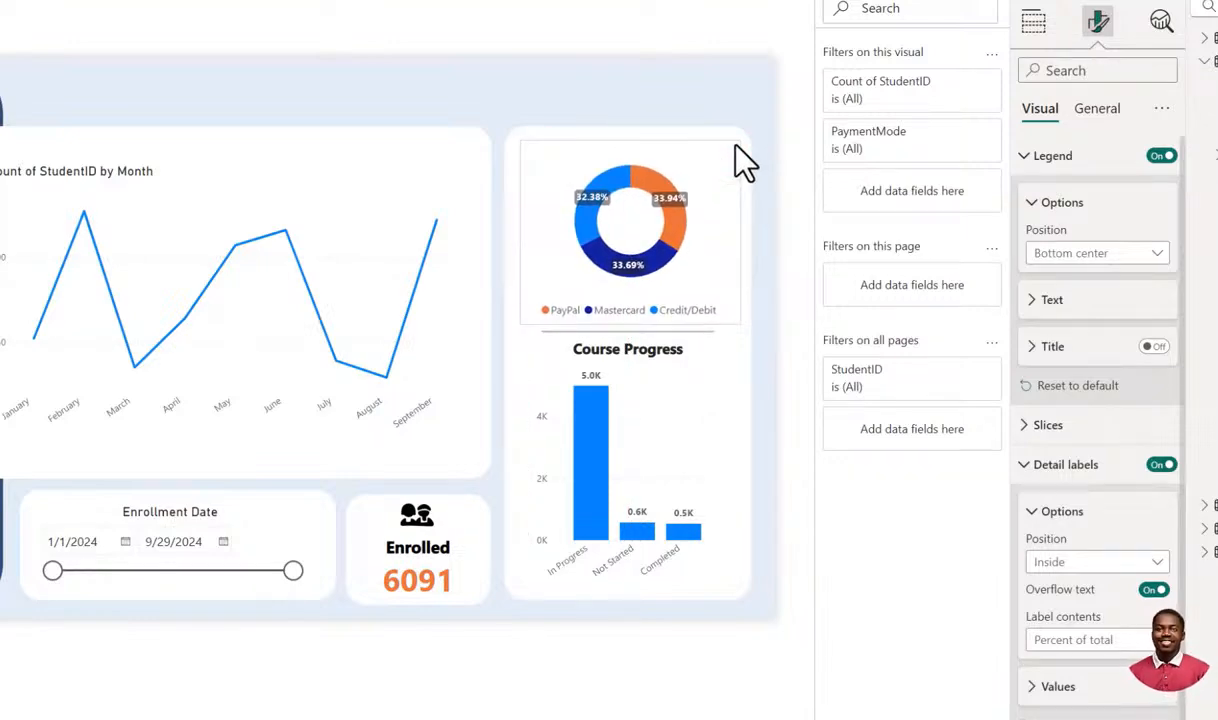
{"action": "scroll", "coordinate": [1117, 575], "scroll_direction": "down", "scroll_amount": 1}
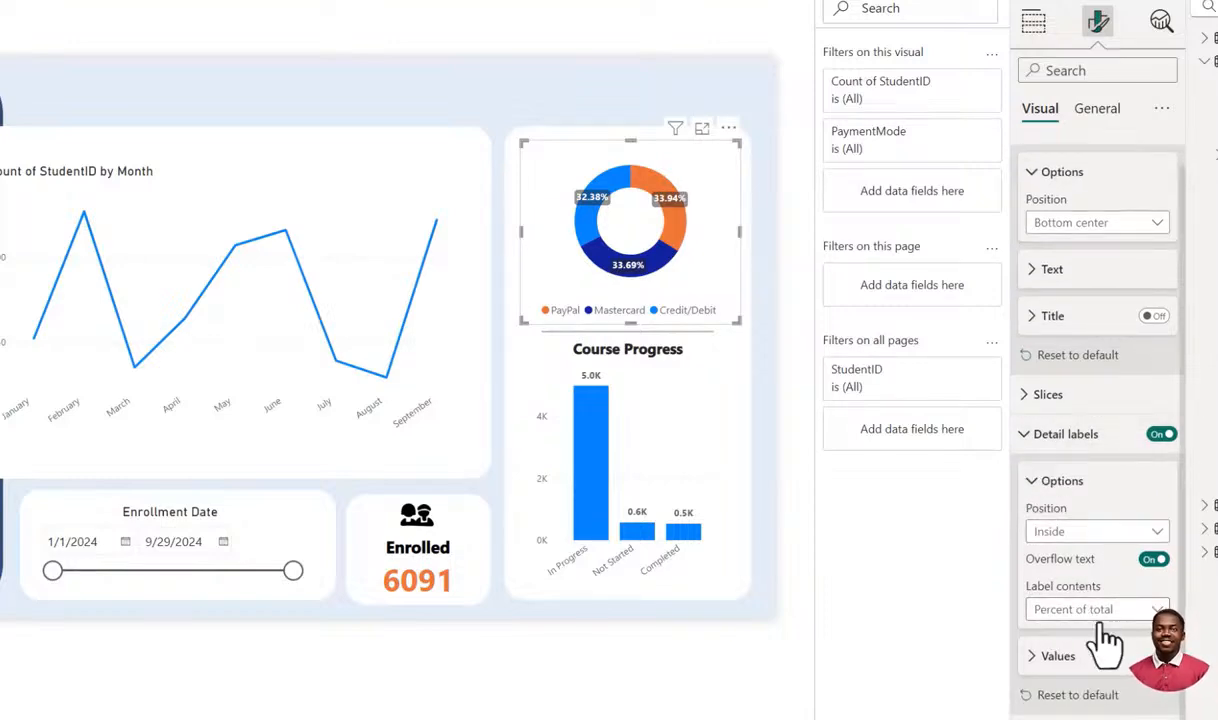
{"action": "left_click", "coordinate": [1040, 481]}
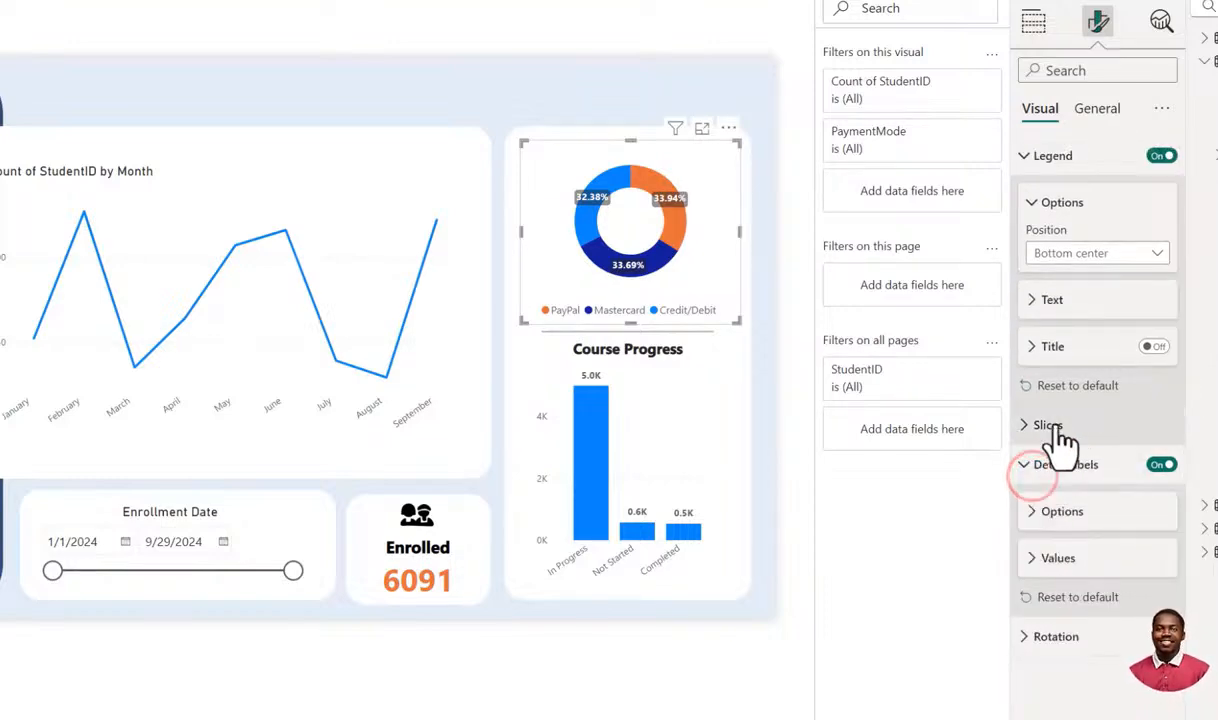
{"action": "left_click", "coordinate": [1031, 203]}
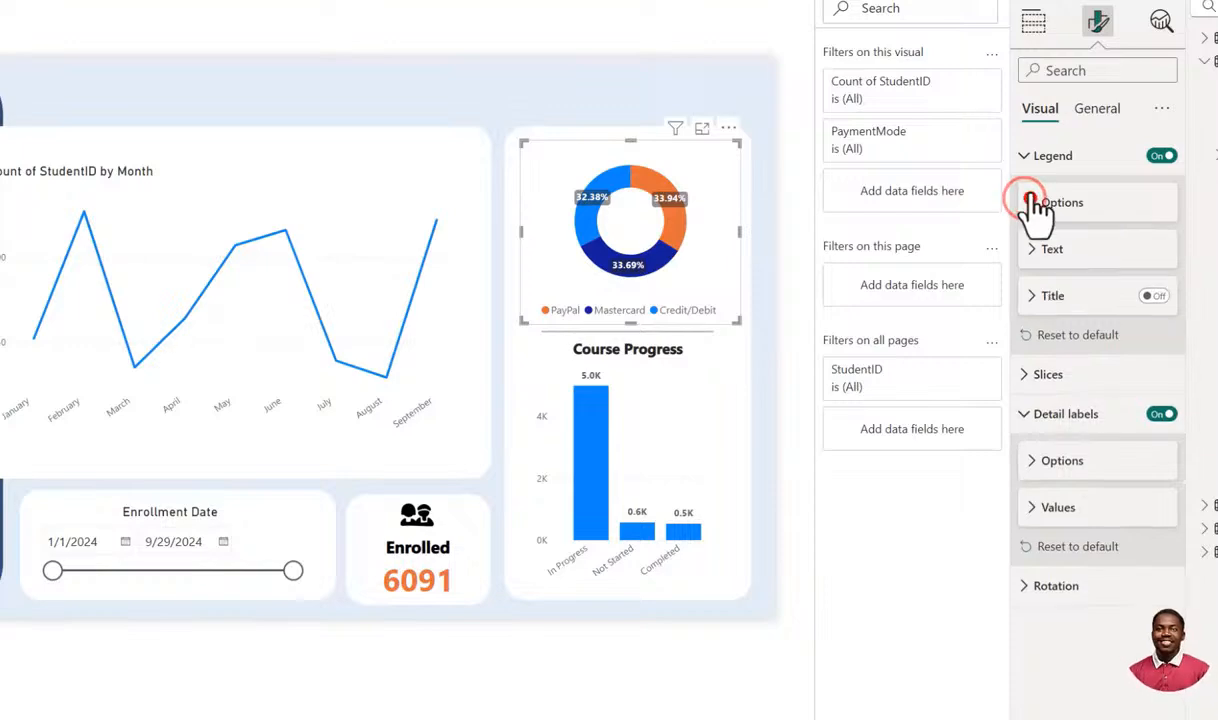
{"action": "left_click", "coordinate": [1024, 155]}
{"action": "left_click", "coordinate": [1072, 108]}
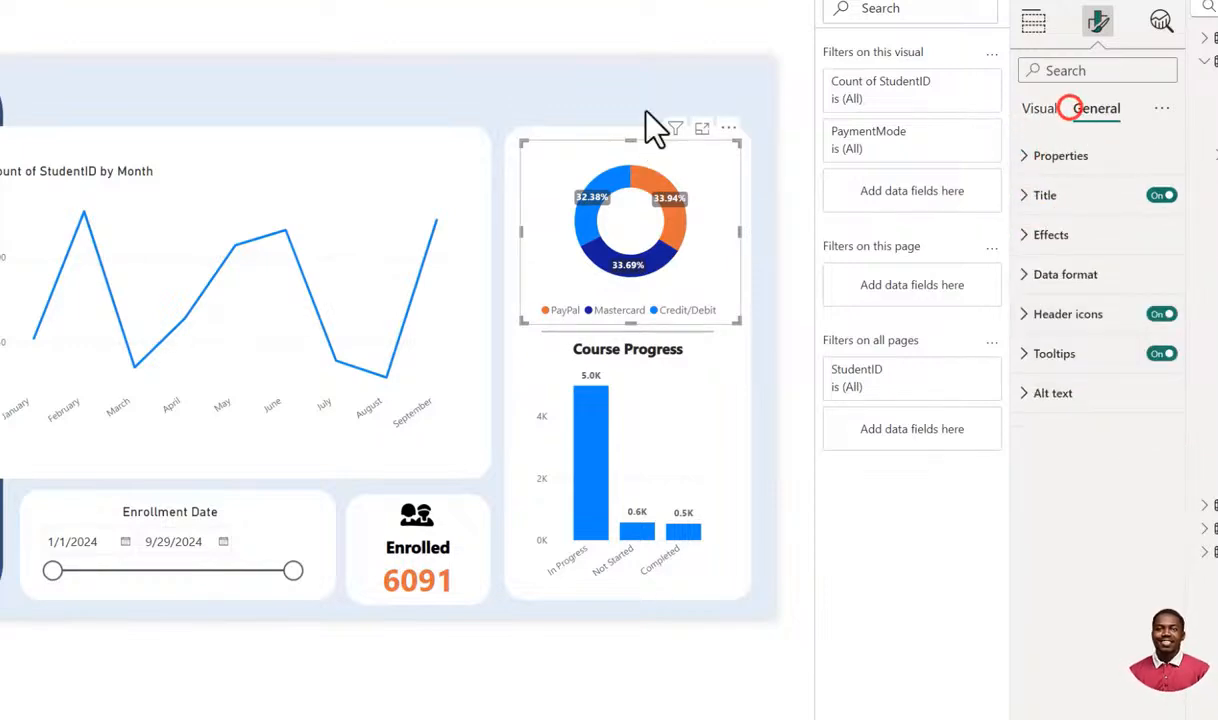
{"action": "left_click", "coordinate": [605, 28]}
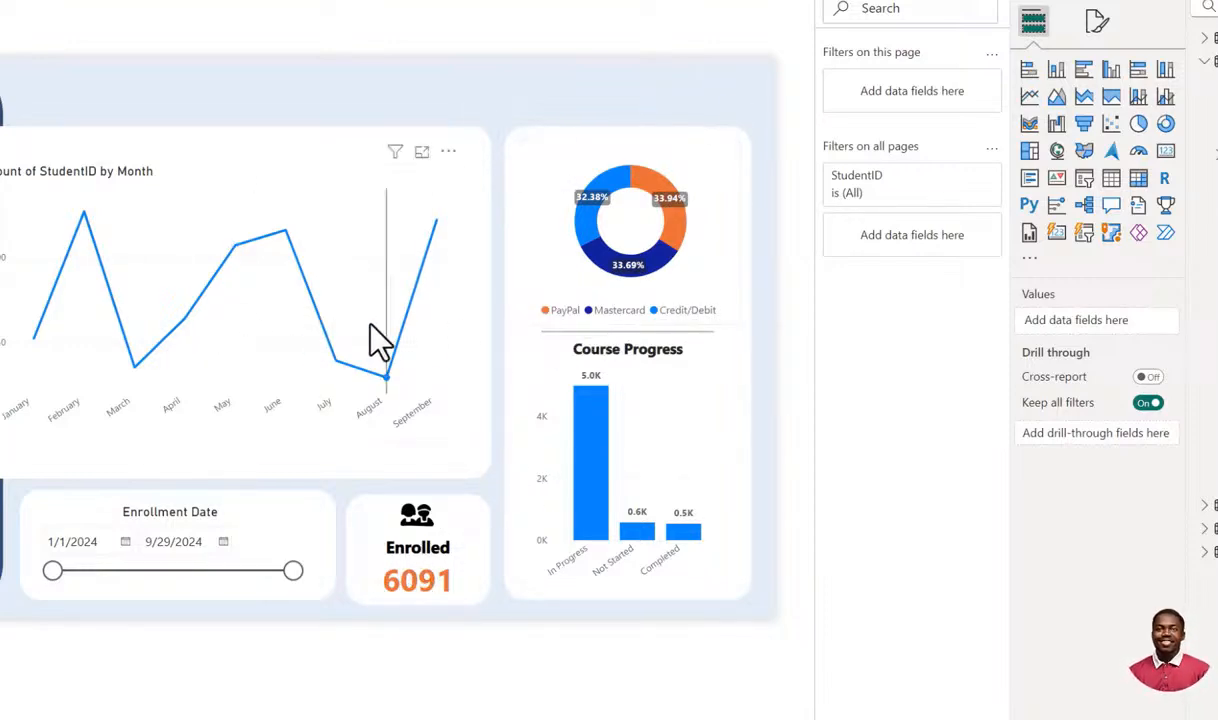
Cross-highlight the page by June in the line chart, examine the Course Progress columns' highlighted counts, and clear the selection.
{"action": "left_click", "coordinate": [285, 231]}
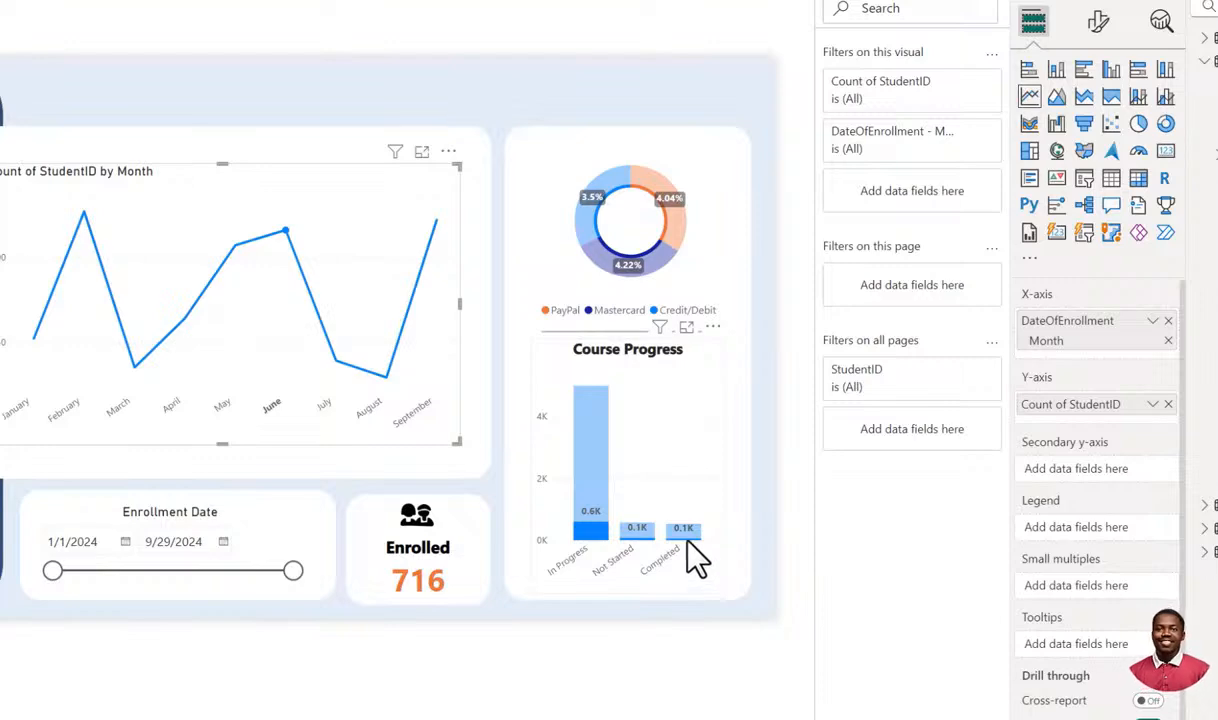
{"action": "mouse_move", "coordinate": [684, 529]}
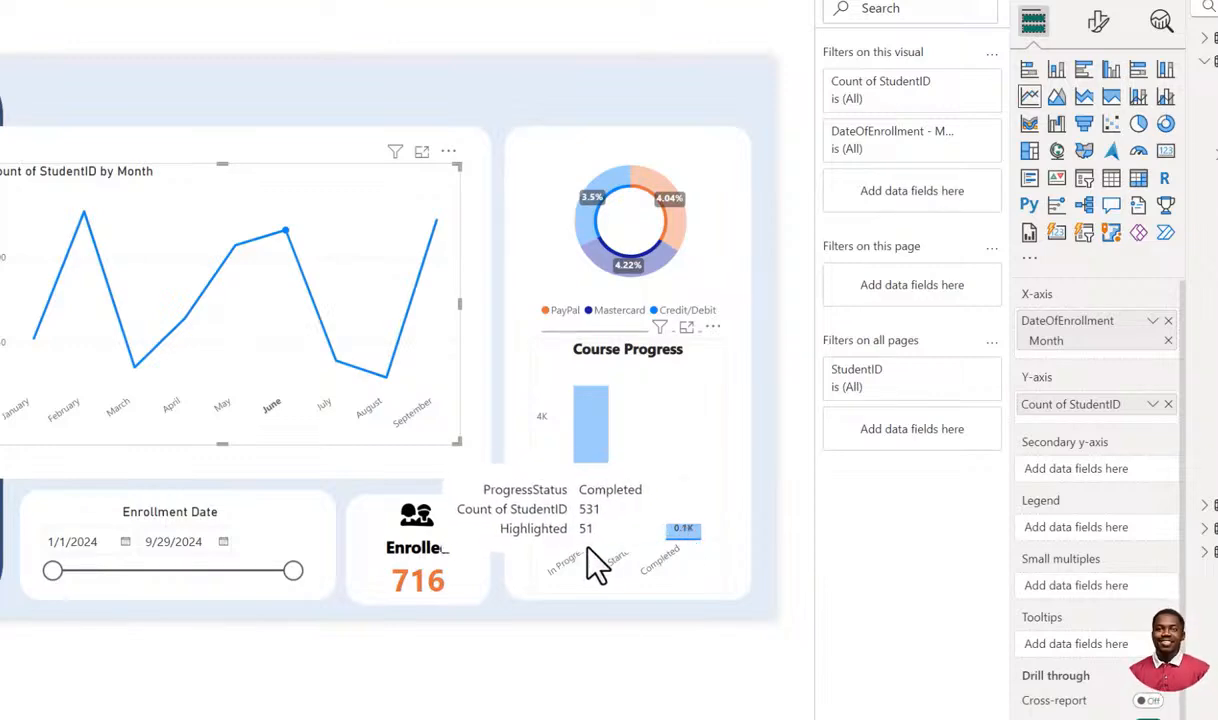
{"action": "mouse_move", "coordinate": [632, 545]}
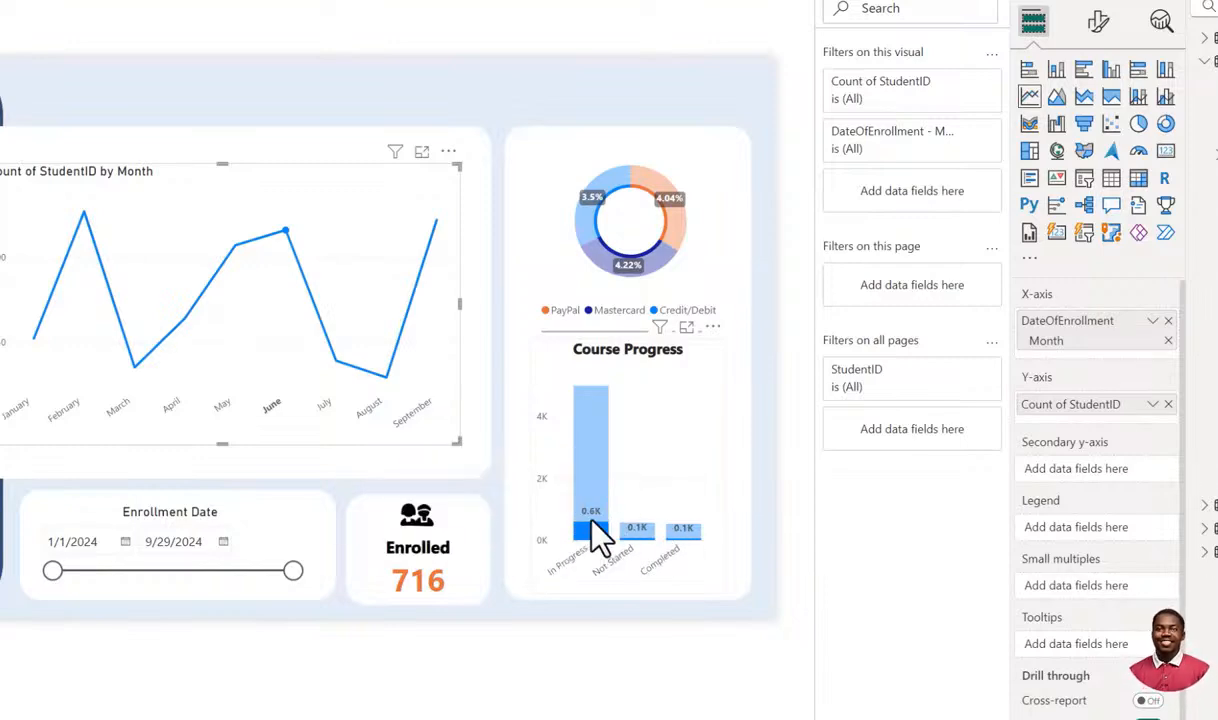
{"action": "mouse_move", "coordinate": [592, 538]}
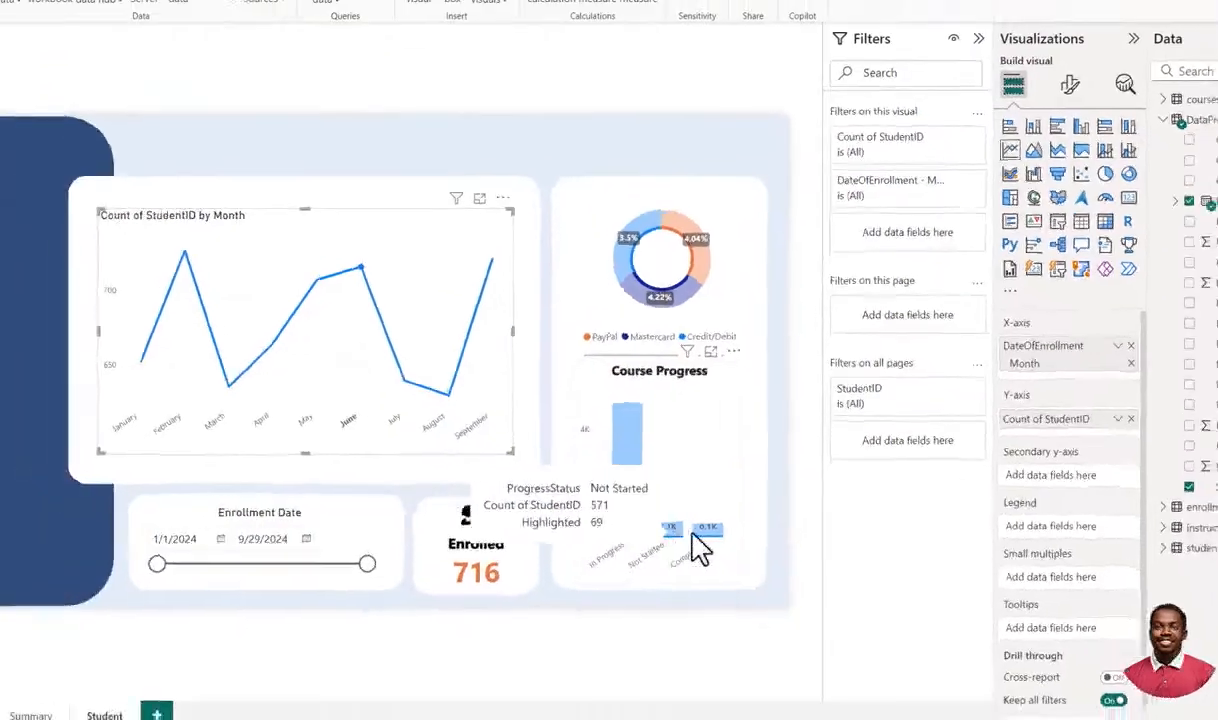
{"action": "mouse_move", "coordinate": [710, 543]}
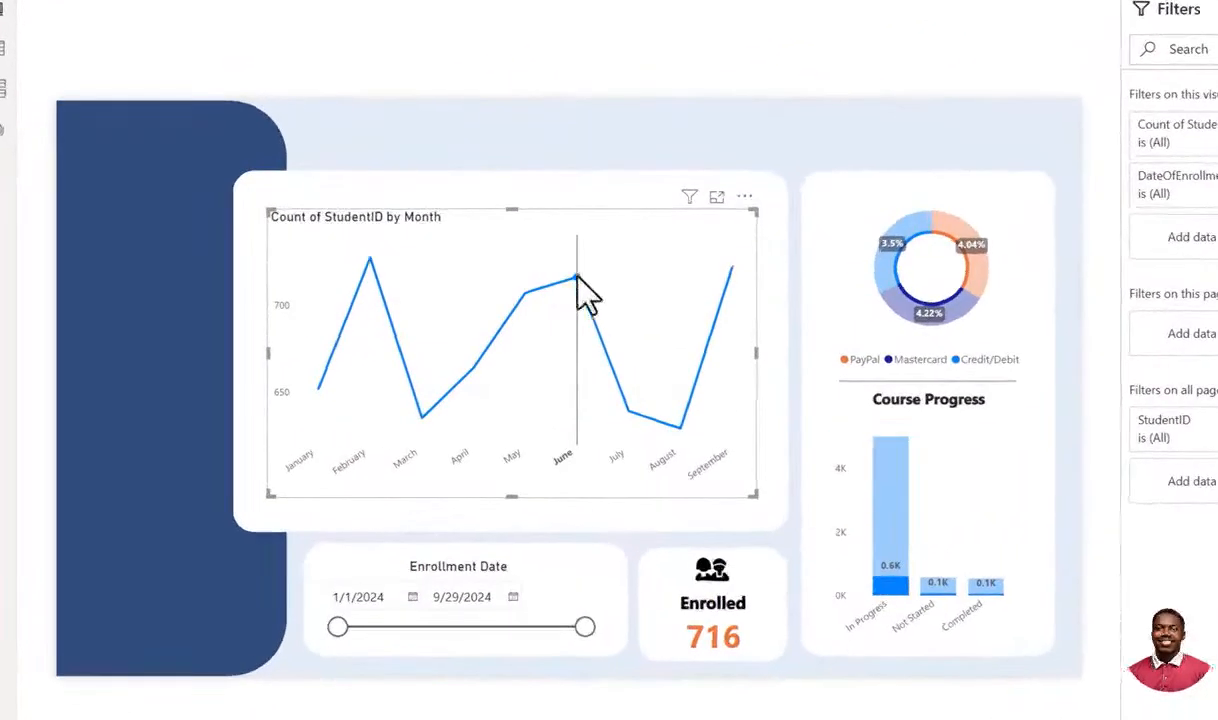
{"action": "left_click", "coordinate": [577, 277]}
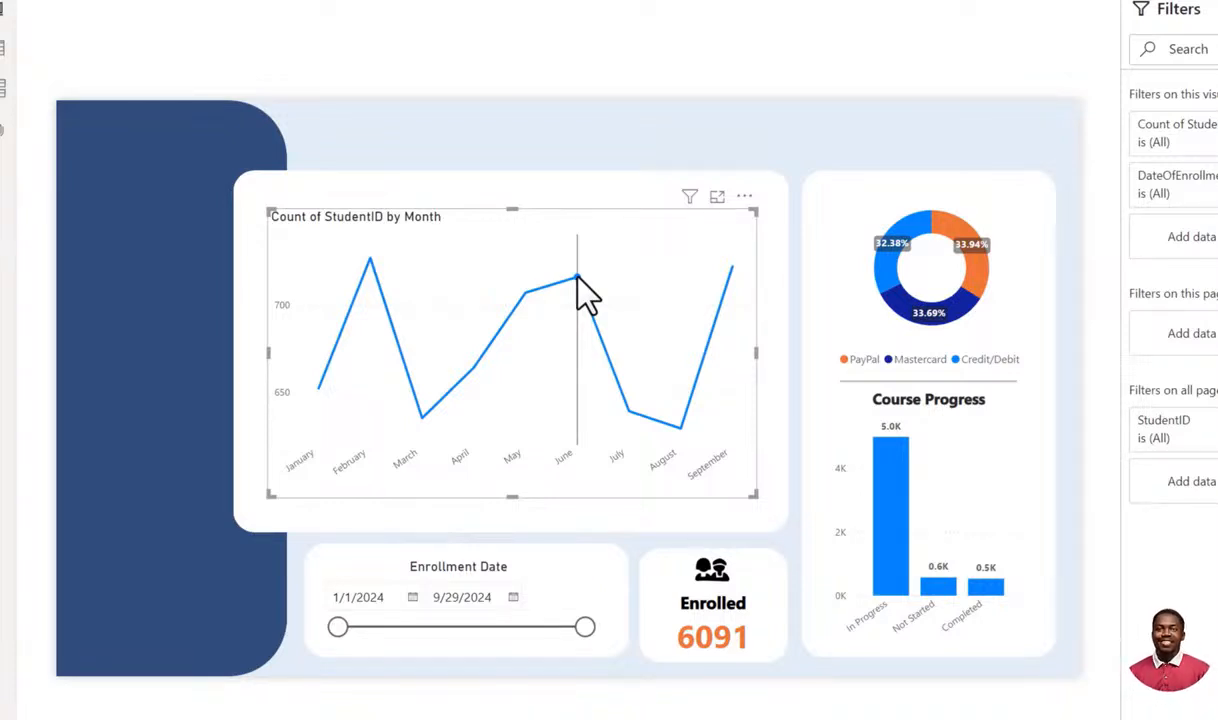
{"action": "left_click", "coordinate": [701, 50]}
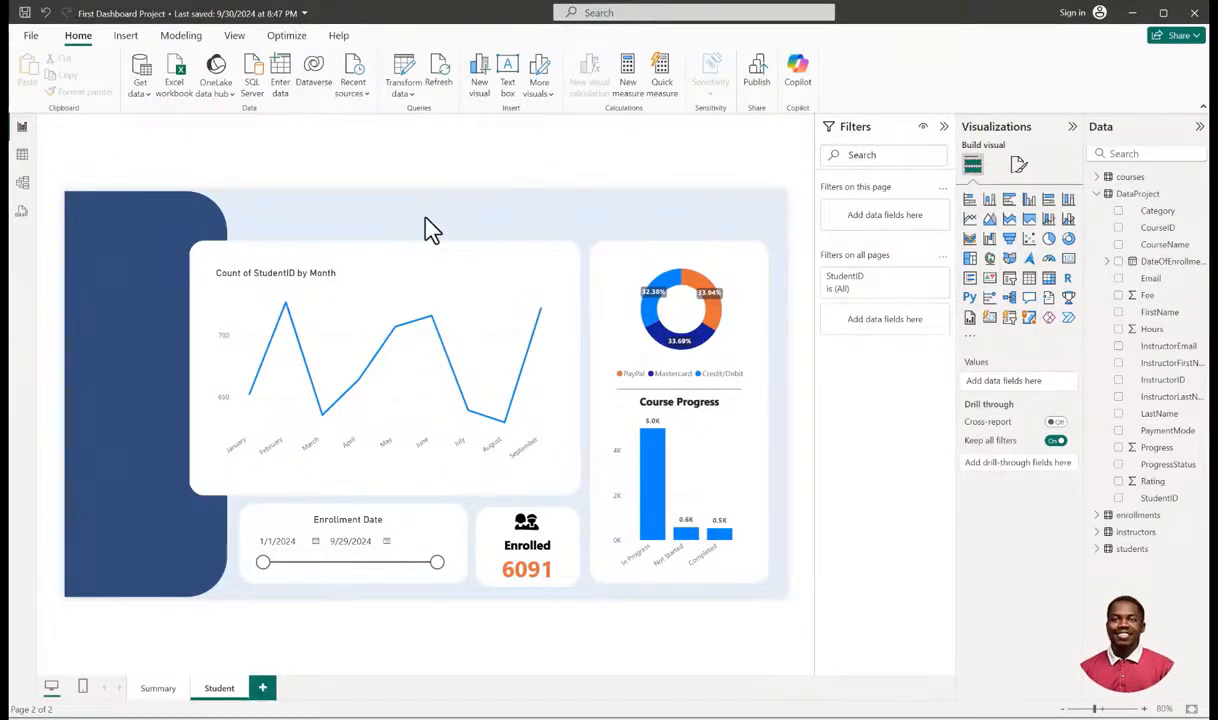
{"action": "scroll", "coordinate": [421, 158], "scroll_direction": "down", "scroll_amount": 2, "text": "ctrl"}
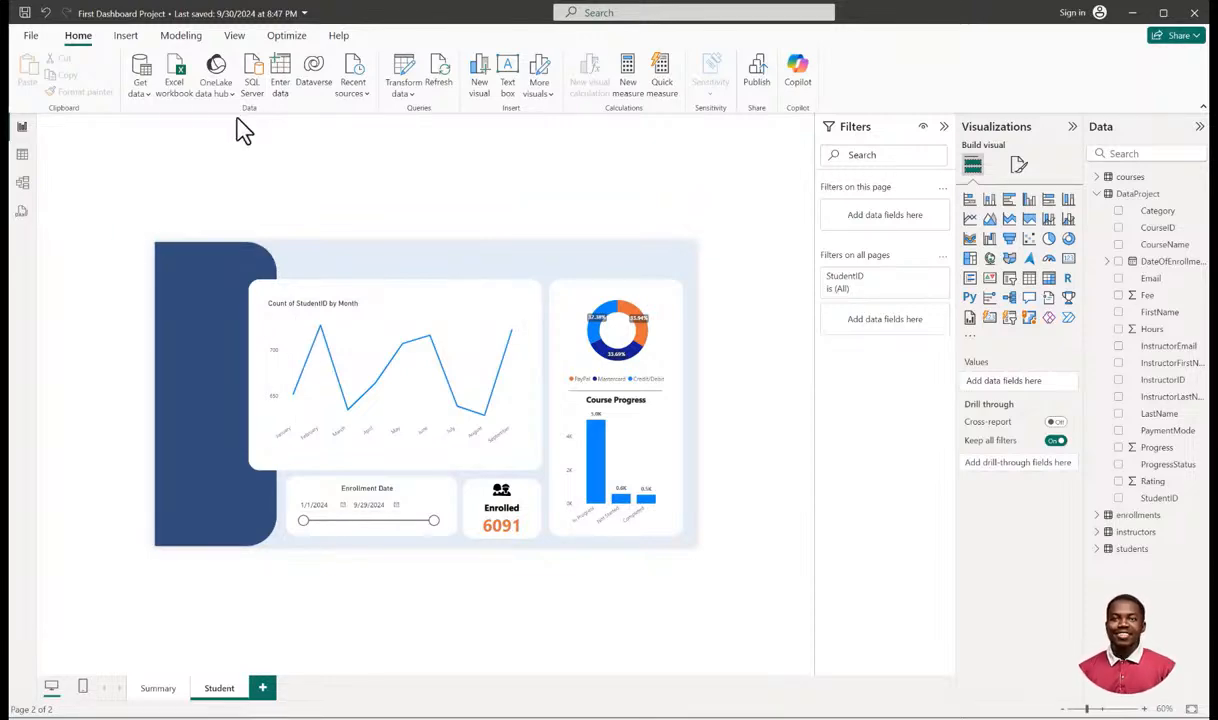
{"action": "left_click", "coordinate": [134, 40]}
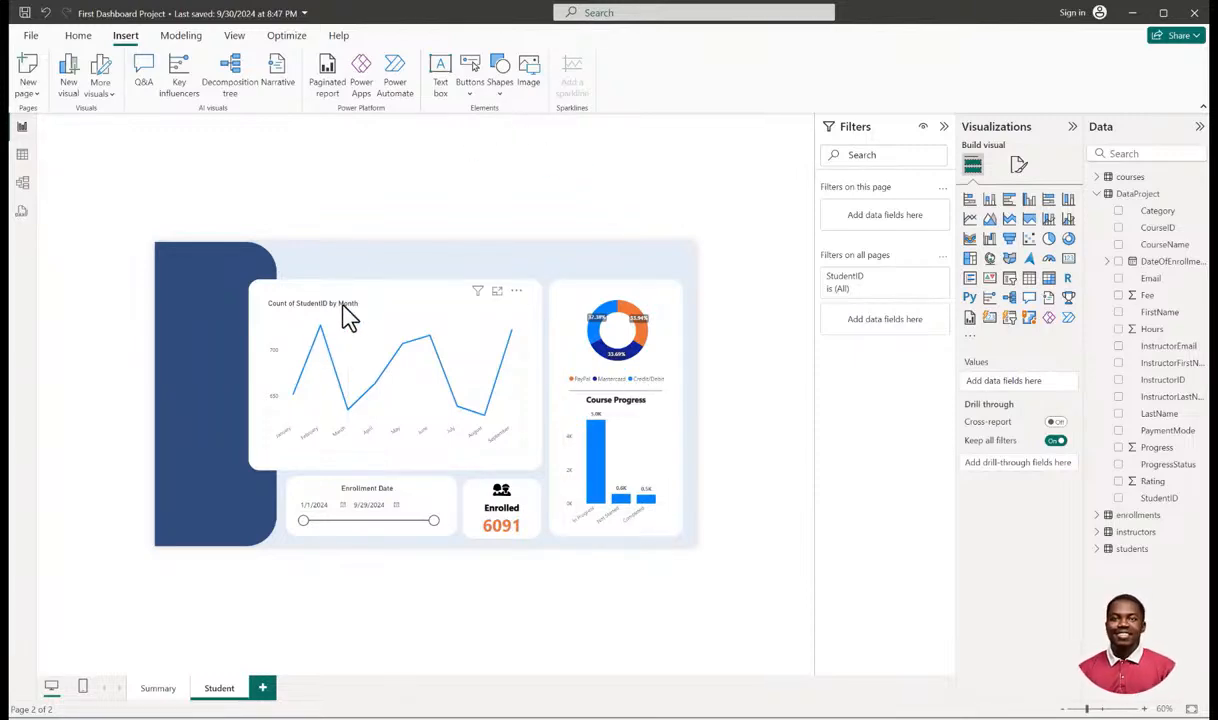
{"action": "scroll", "coordinate": [323, 280], "scroll_direction": "up", "scroll_amount": 2}
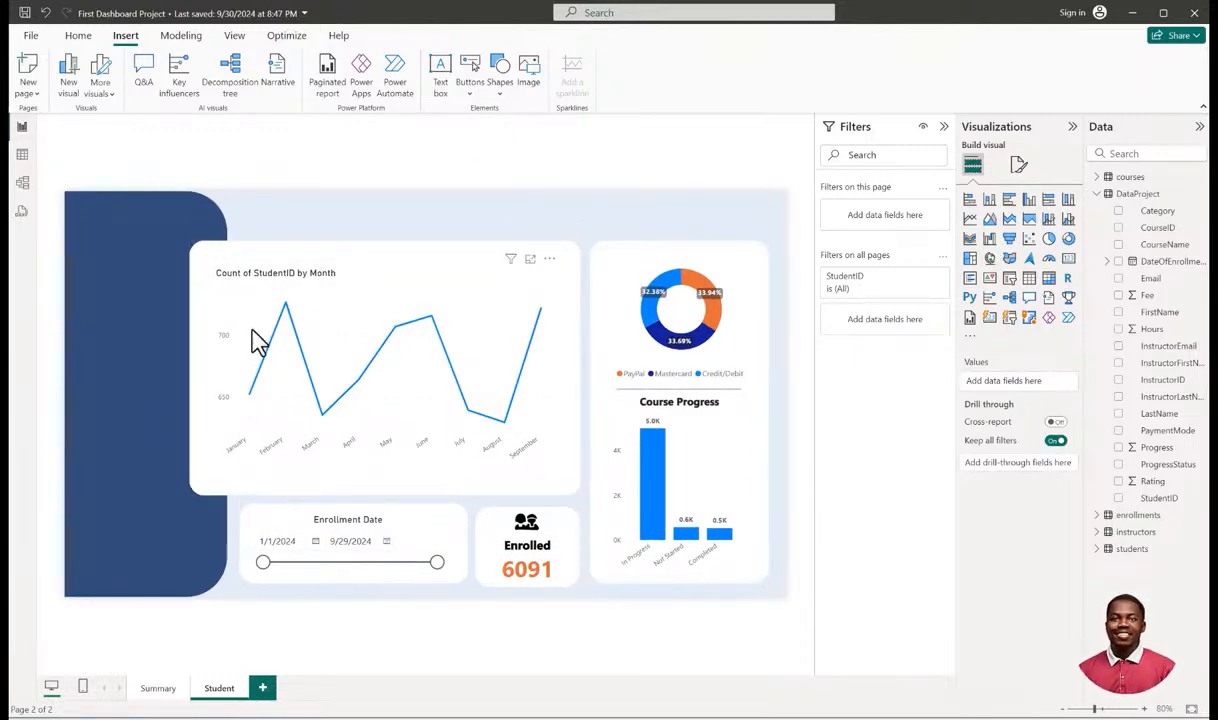
{"action": "mouse_move", "coordinate": [316, 312]}
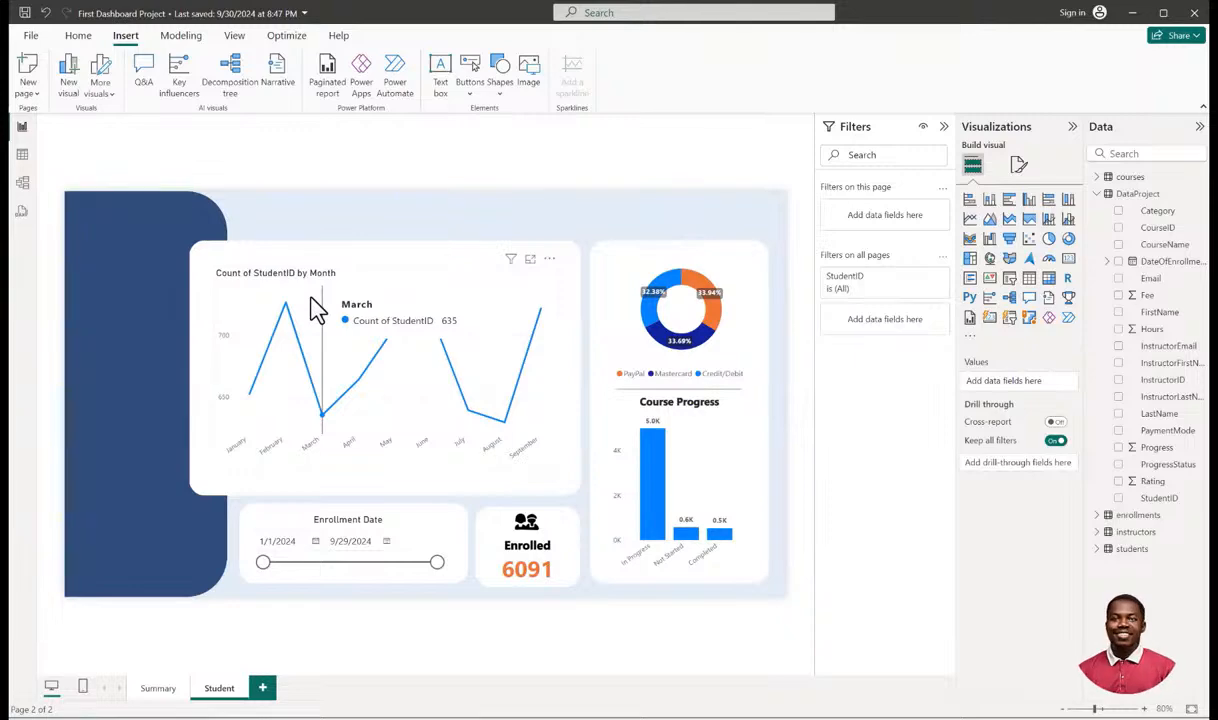
{"action": "scroll", "coordinate": [318, 288], "scroll_direction": "down", "scroll_amount": 1}
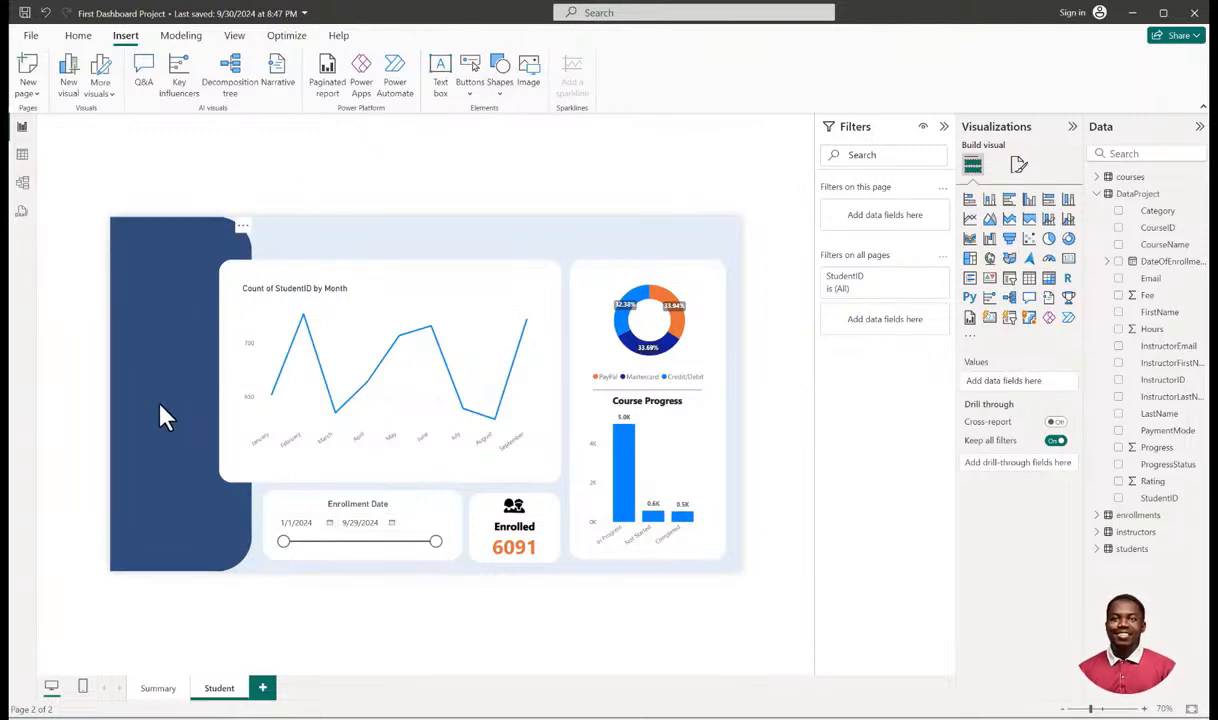
Return to the Summary page and insert a blank button.
{"action": "left_click", "coordinate": [150, 690]}
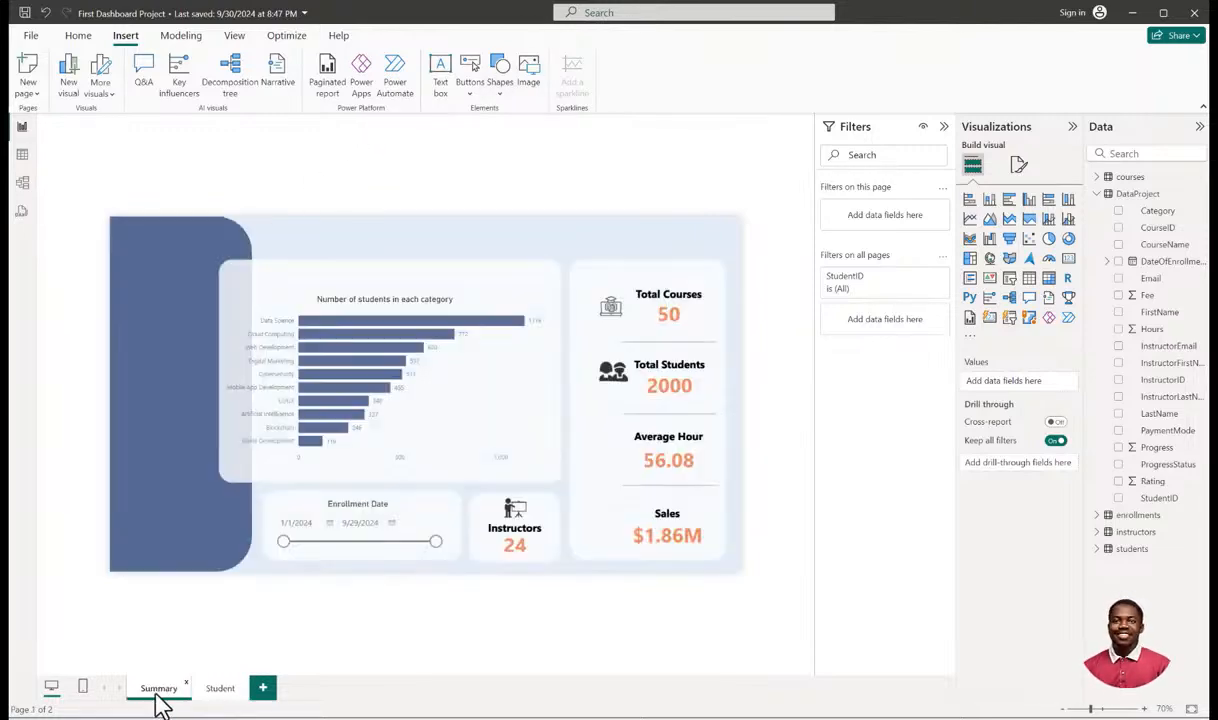
{"action": "left_click", "coordinate": [218, 690]}
{"action": "left_click", "coordinate": [156, 688]}
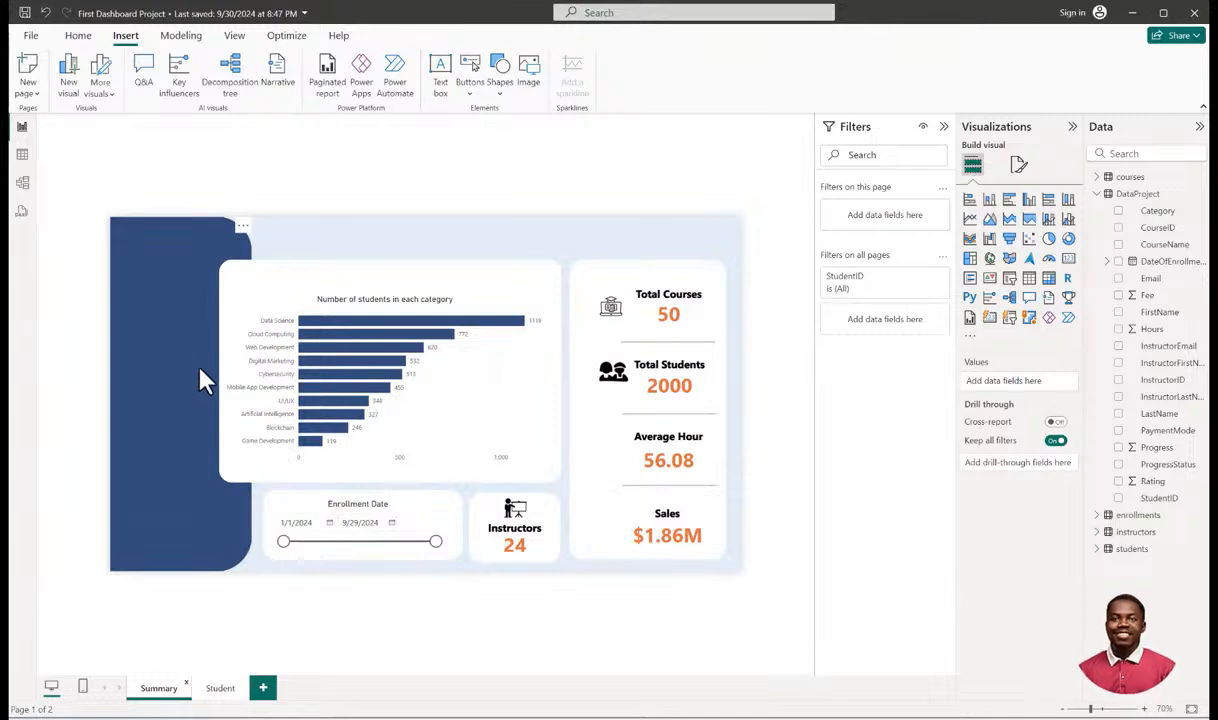
{"action": "left_click", "coordinate": [500, 93]}
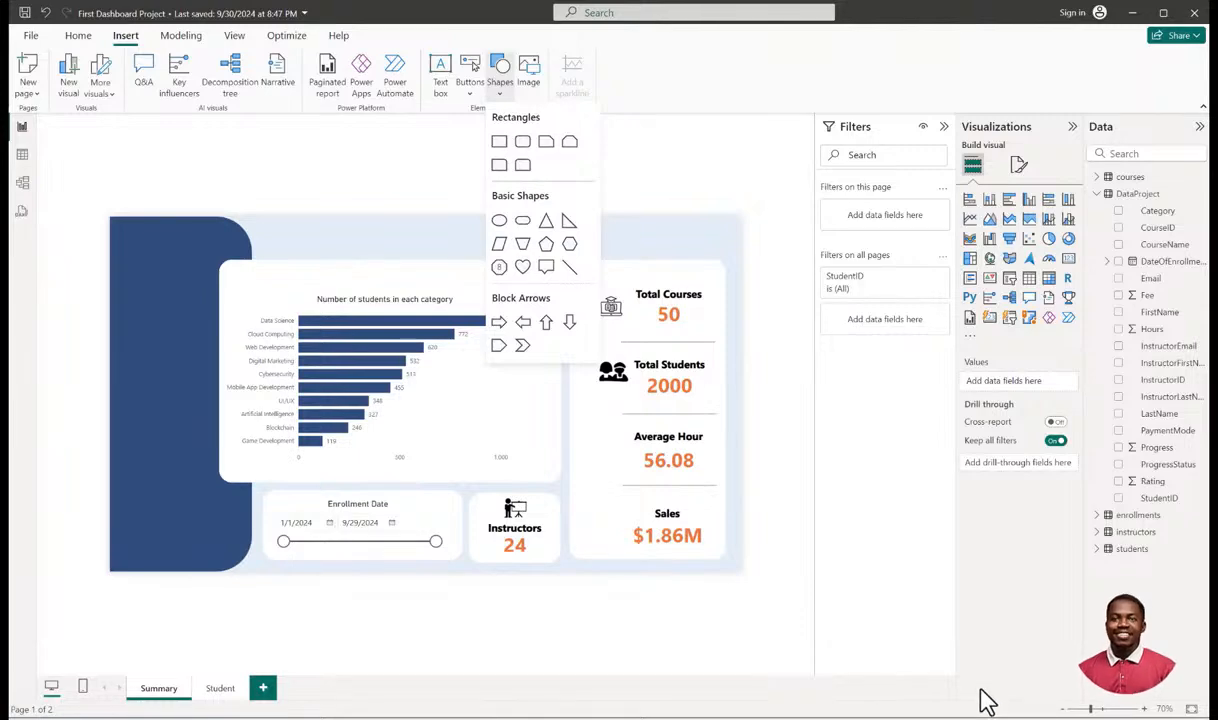
{"action": "left_click", "coordinate": [935, 658]}
{"action": "left_click", "coordinate": [476, 96]}
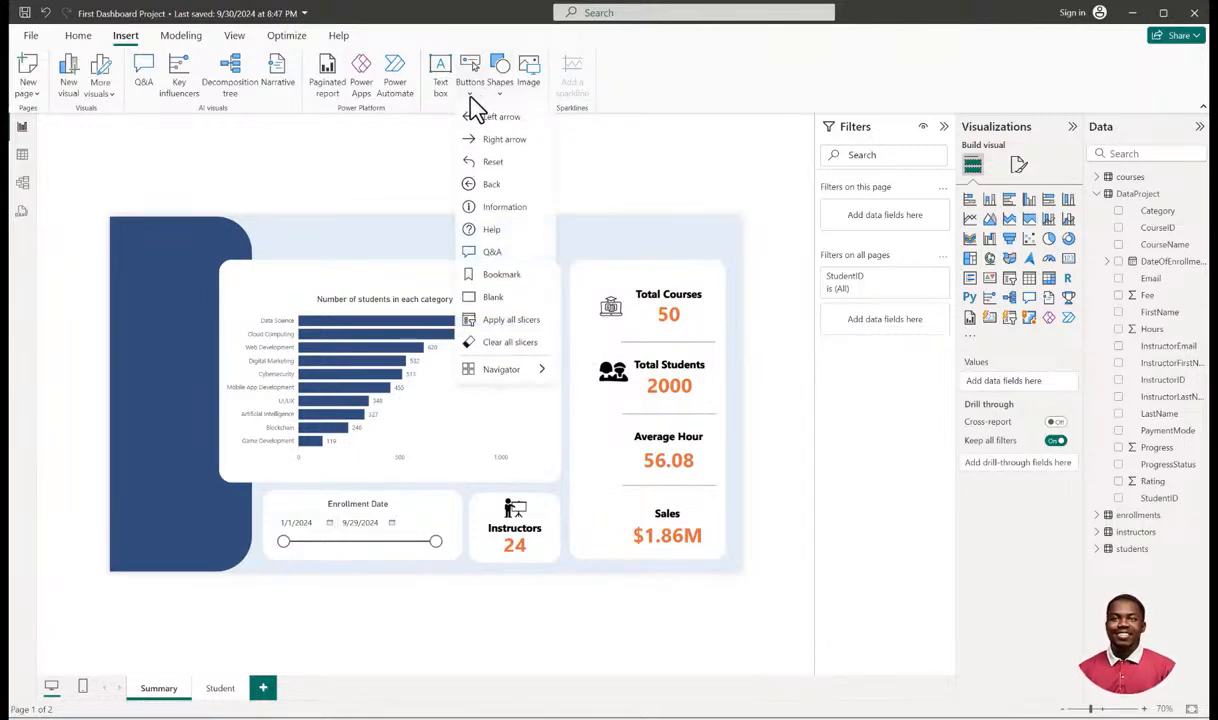
{"action": "left_click", "coordinate": [498, 300]}
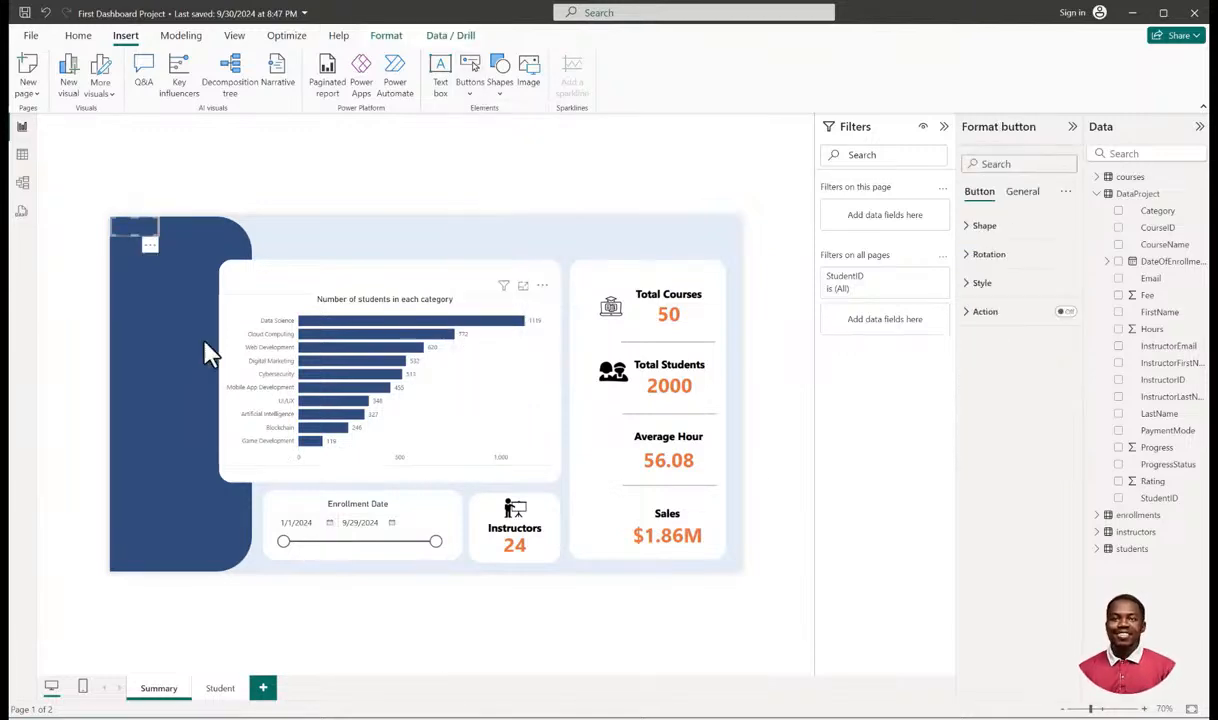
Move the blank button down into the blue sidebar beside the category bar chart and widen it by extending its outer edge.
{"action": "left_click_drag", "start_coordinate": [137, 228], "coordinate": [185, 343]}
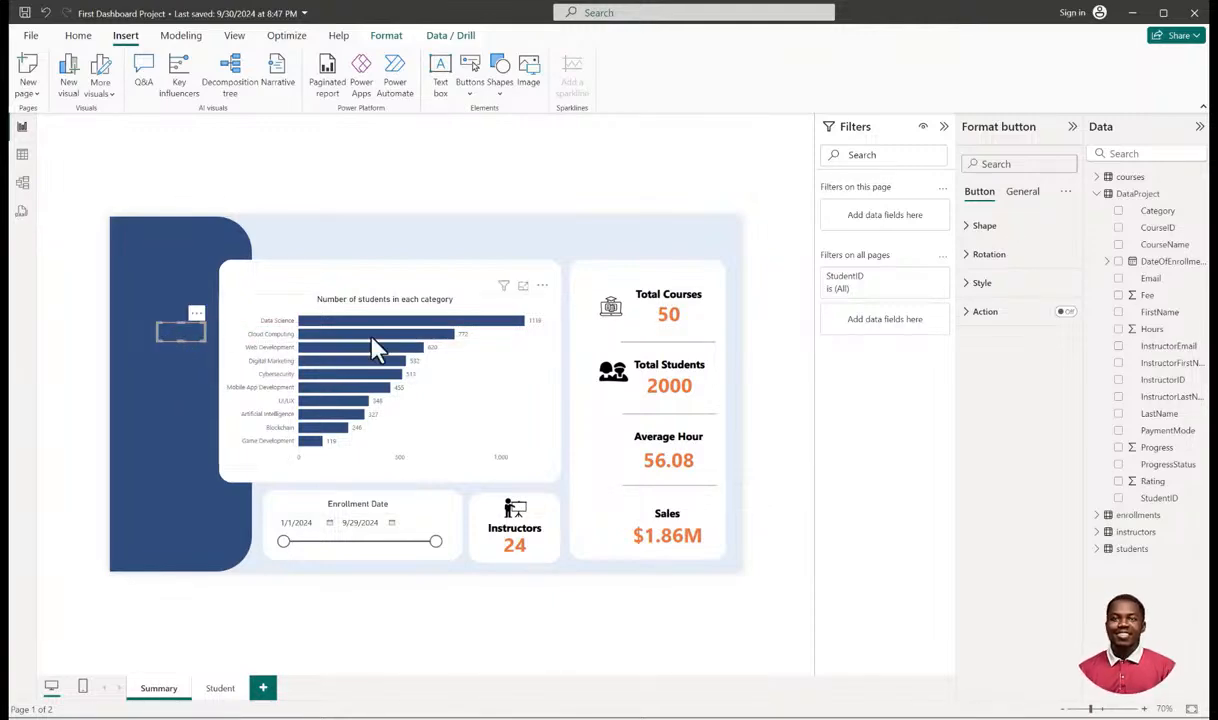
{"action": "left_click_drag", "start_coordinate": [157, 335], "coordinate": [137, 339]}
{"action": "left_click", "coordinate": [75, 362]}
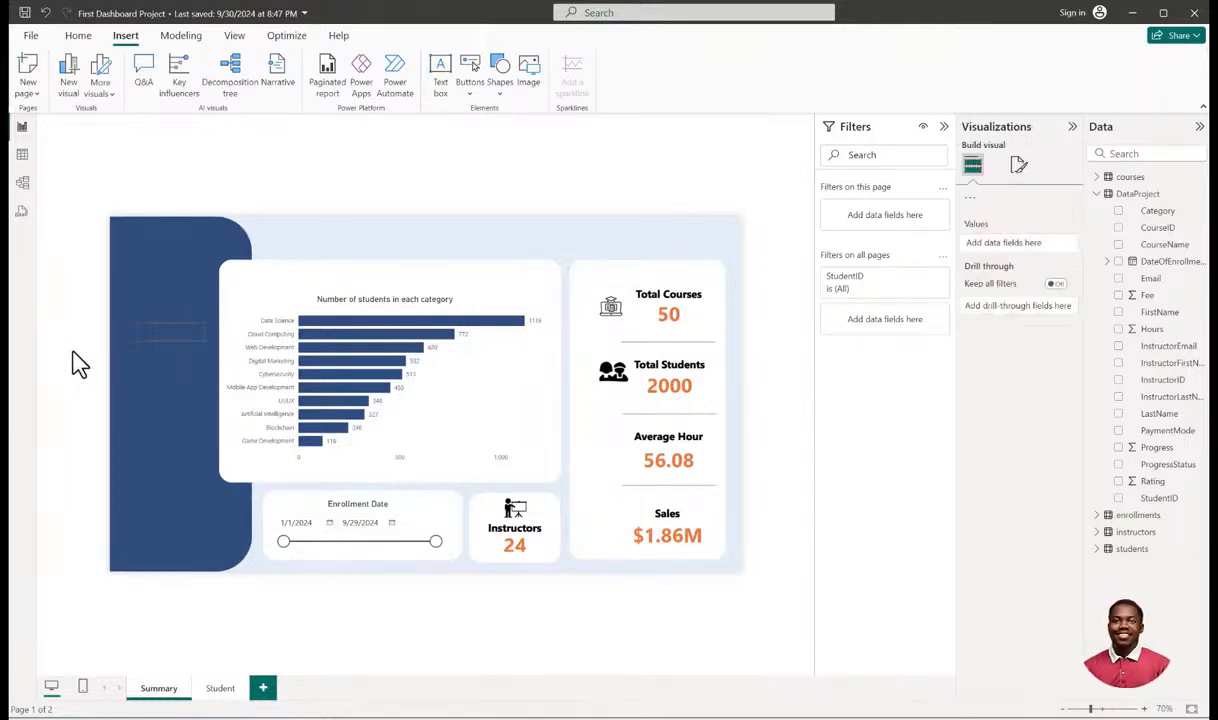
{"action": "left_click", "coordinate": [173, 341]}
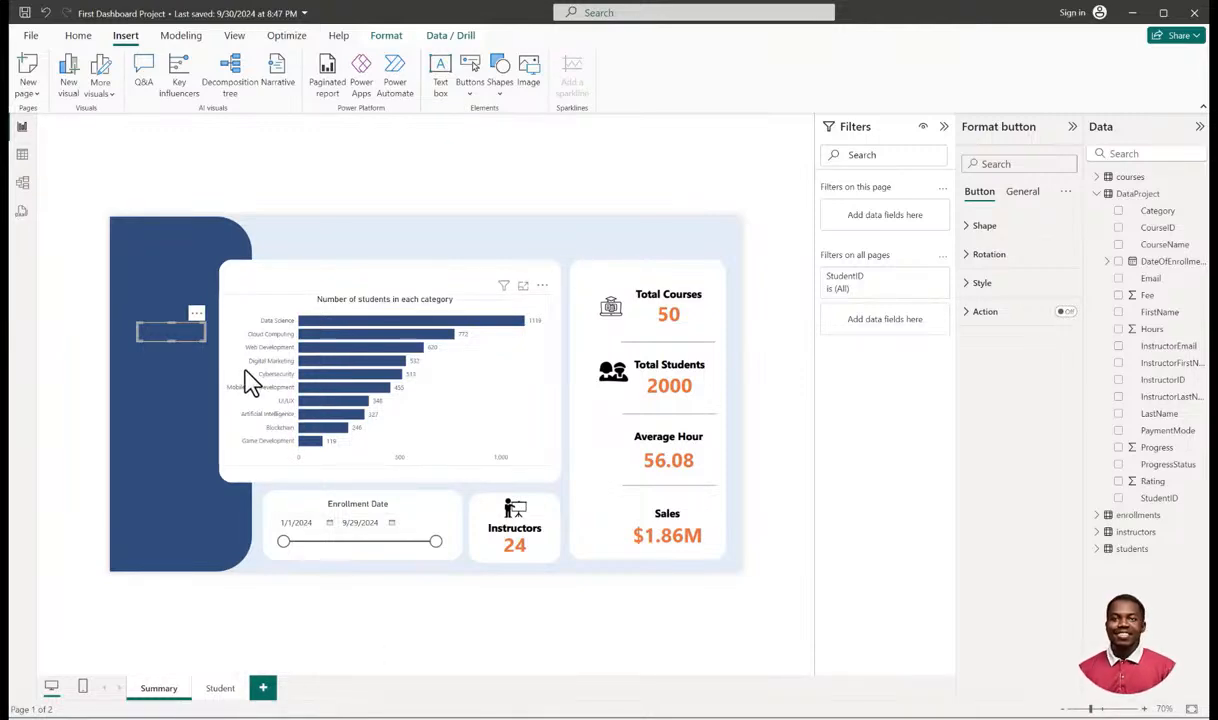
{"action": "left_click", "coordinate": [88, 281]}
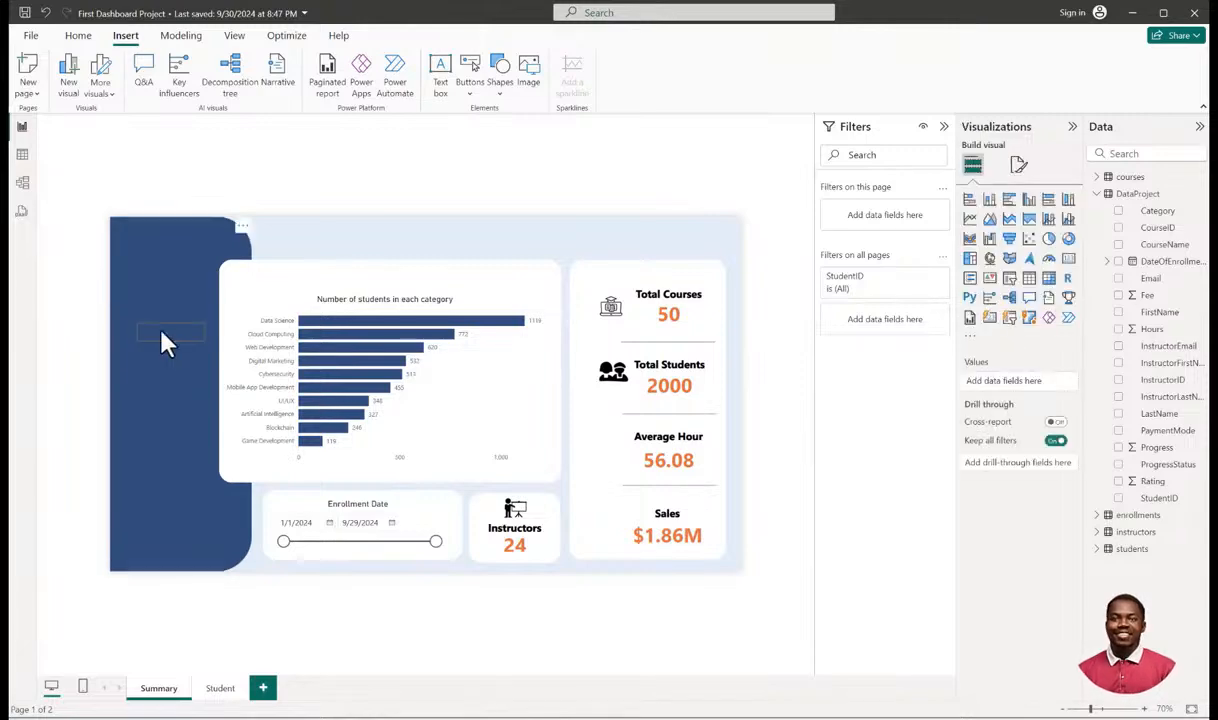
Turn on the blank button's text and set it to "Summary".
{"action": "left_click", "coordinate": [170, 338]}
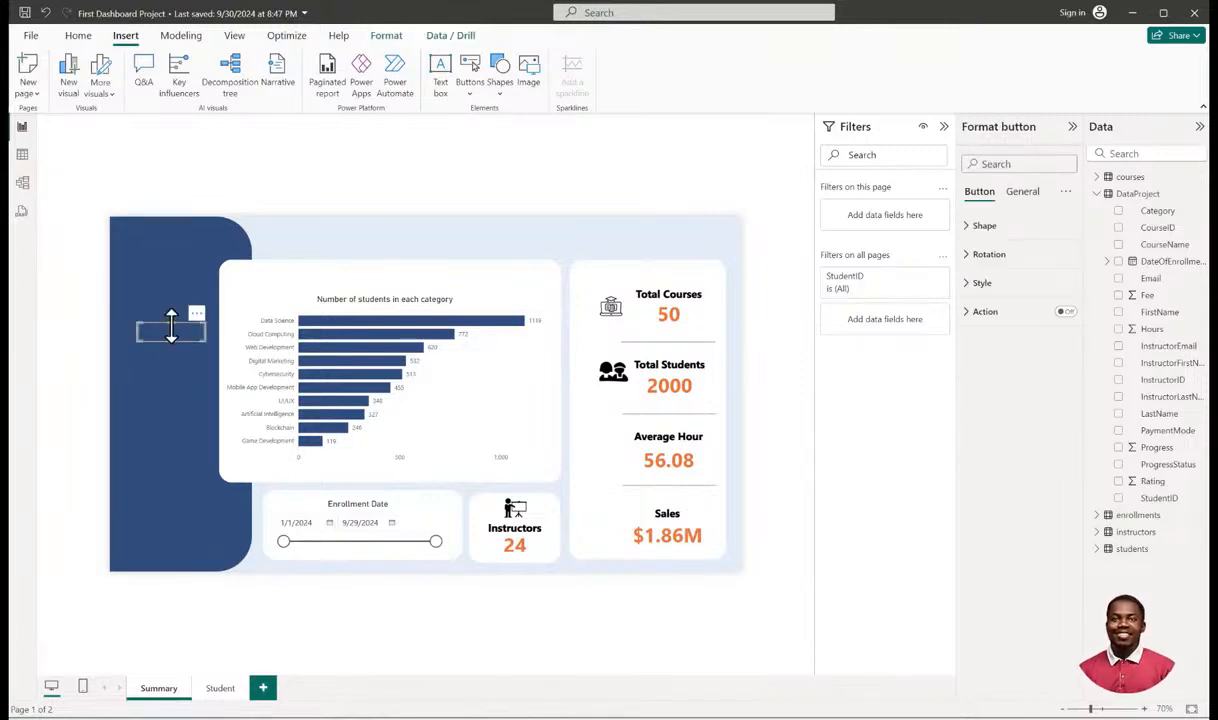
{"action": "left_click", "coordinate": [975, 284]}
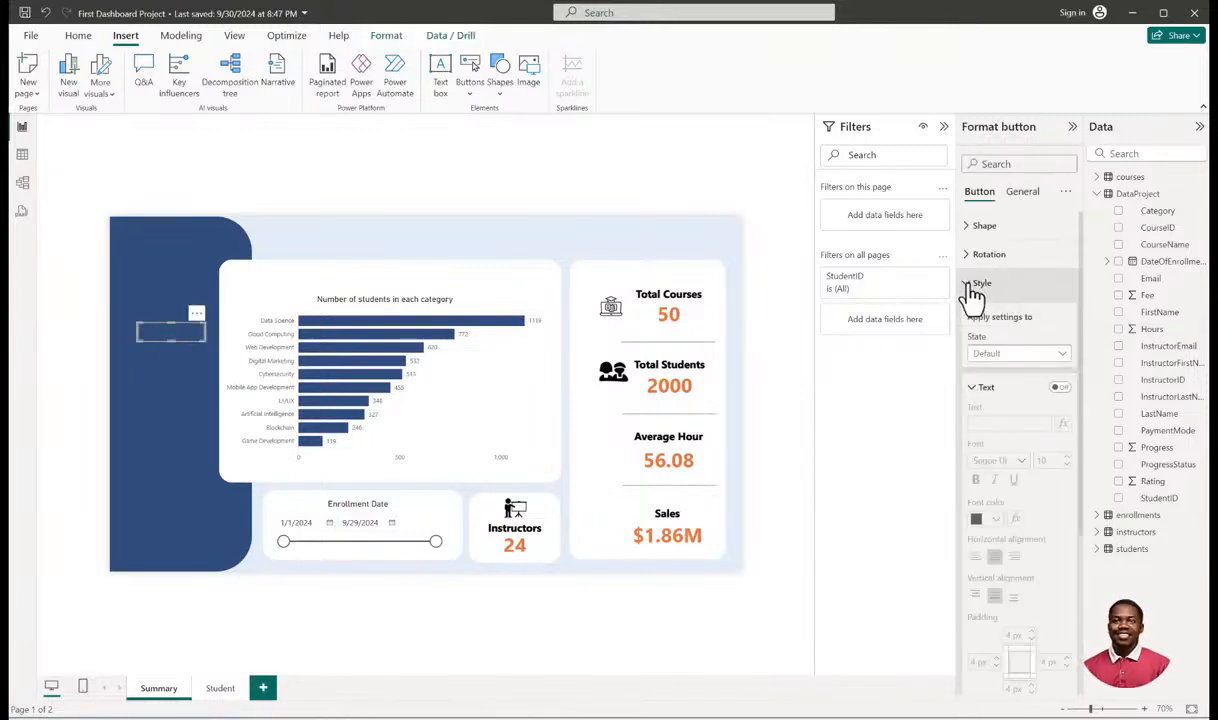
{"action": "left_click", "coordinate": [1059, 388]}
{"action": "left_click", "coordinate": [1003, 424]}
{"action": "type", "text": "SUmma"}
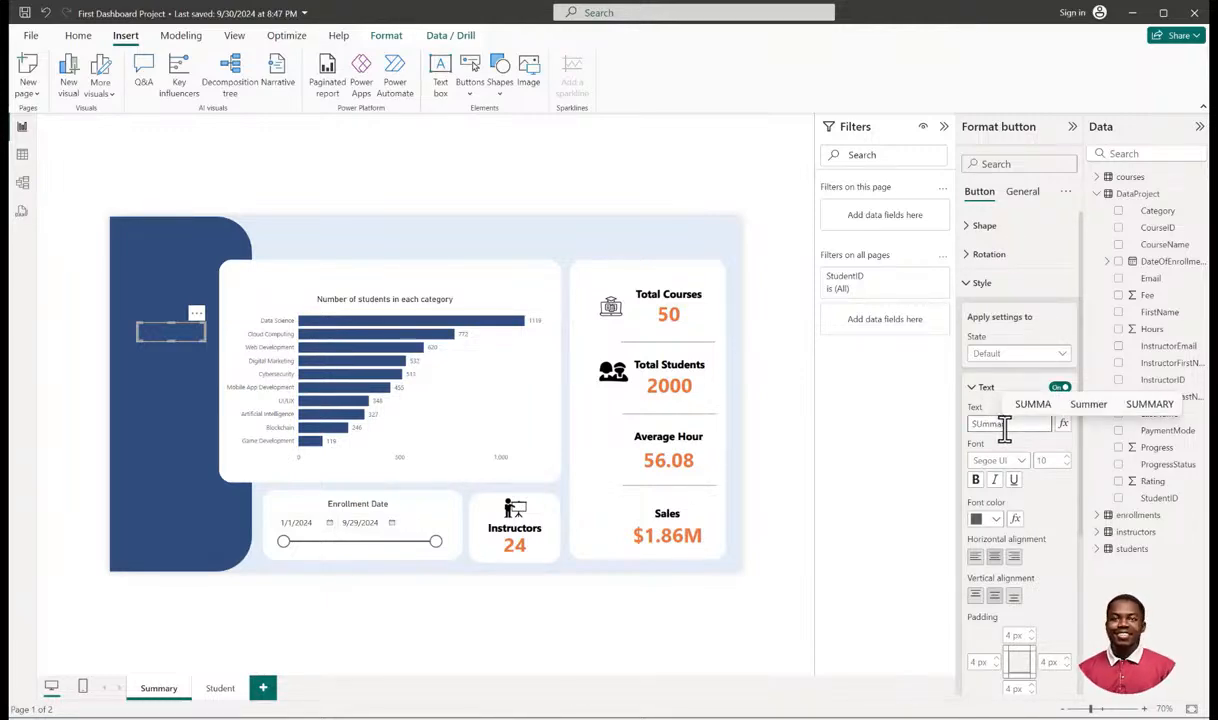
{"action": "type", "text": "ry"}
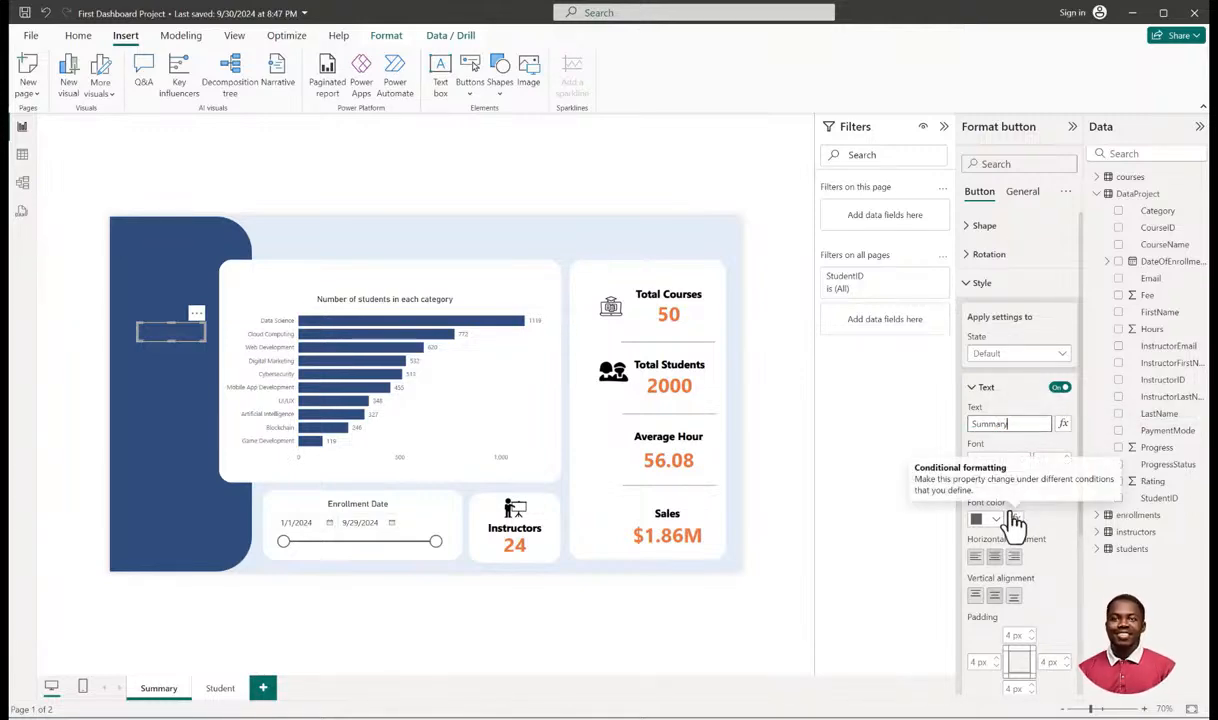
Format the Summary button's default-state text as size 15, bold and white.
{"action": "left_click", "coordinate": [1069, 458]}
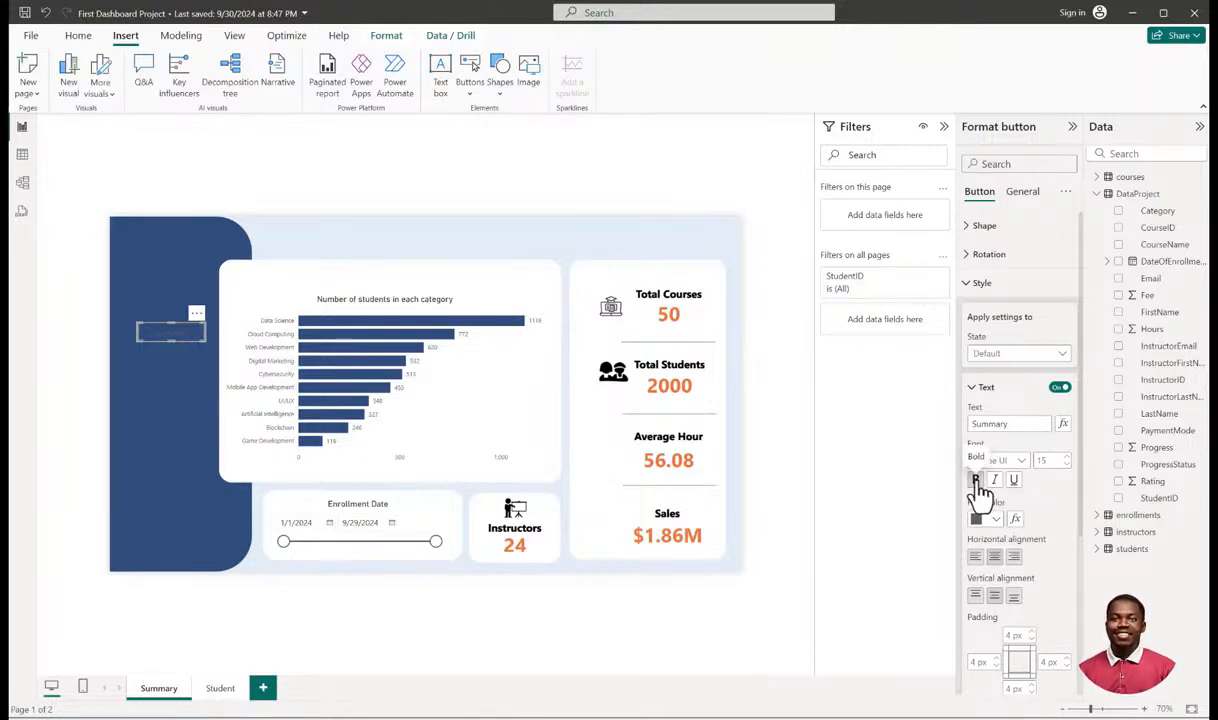
{"action": "left_click", "coordinate": [995, 519]}
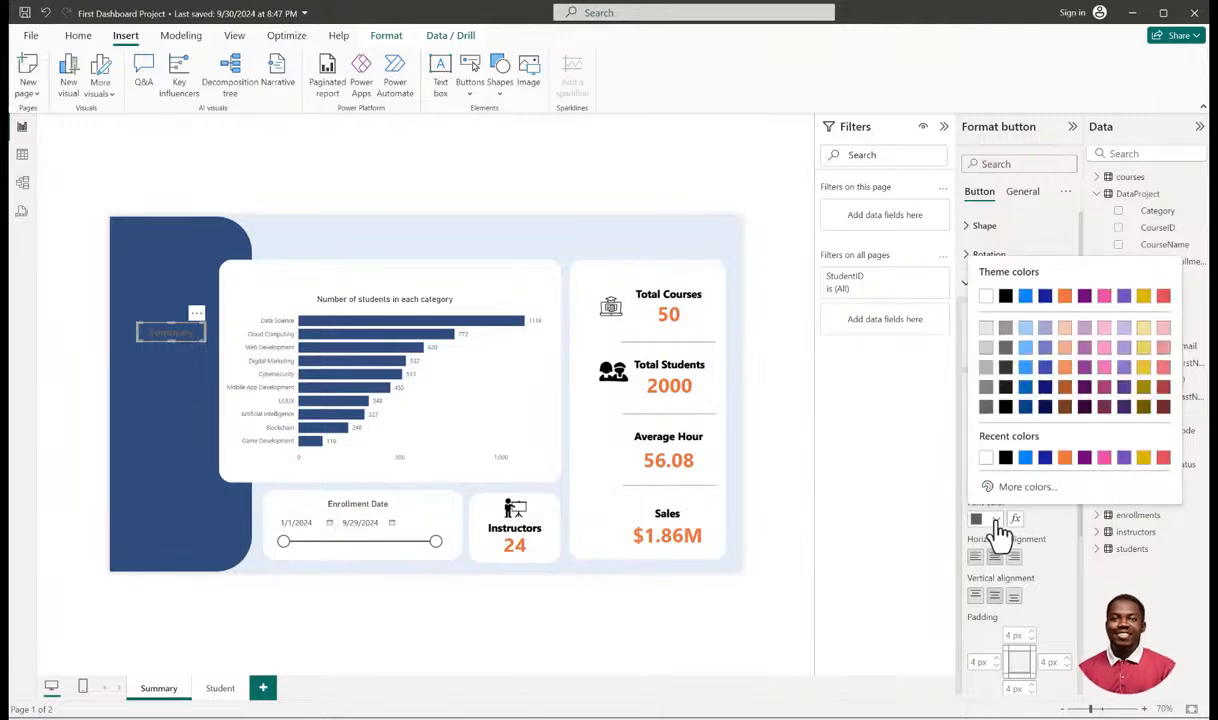
{"action": "left_click", "coordinate": [986, 298]}
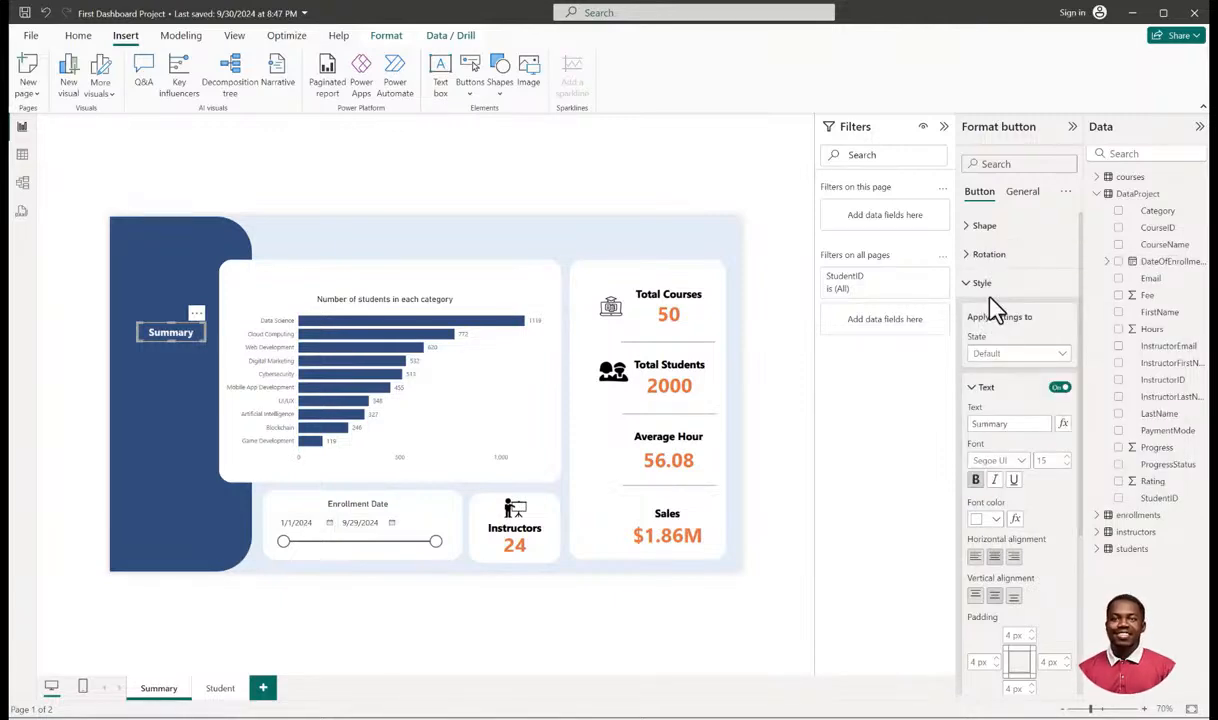
{"action": "left_click", "coordinate": [998, 355]}
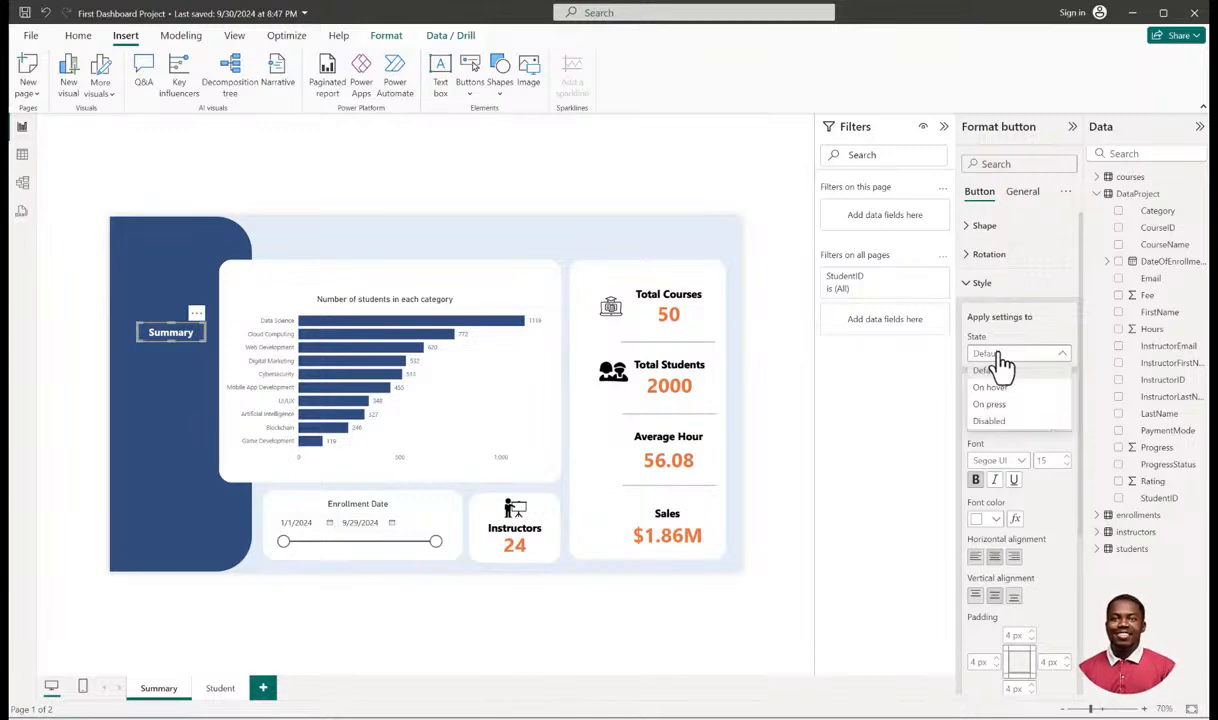
{"action": "left_click", "coordinate": [999, 369]}
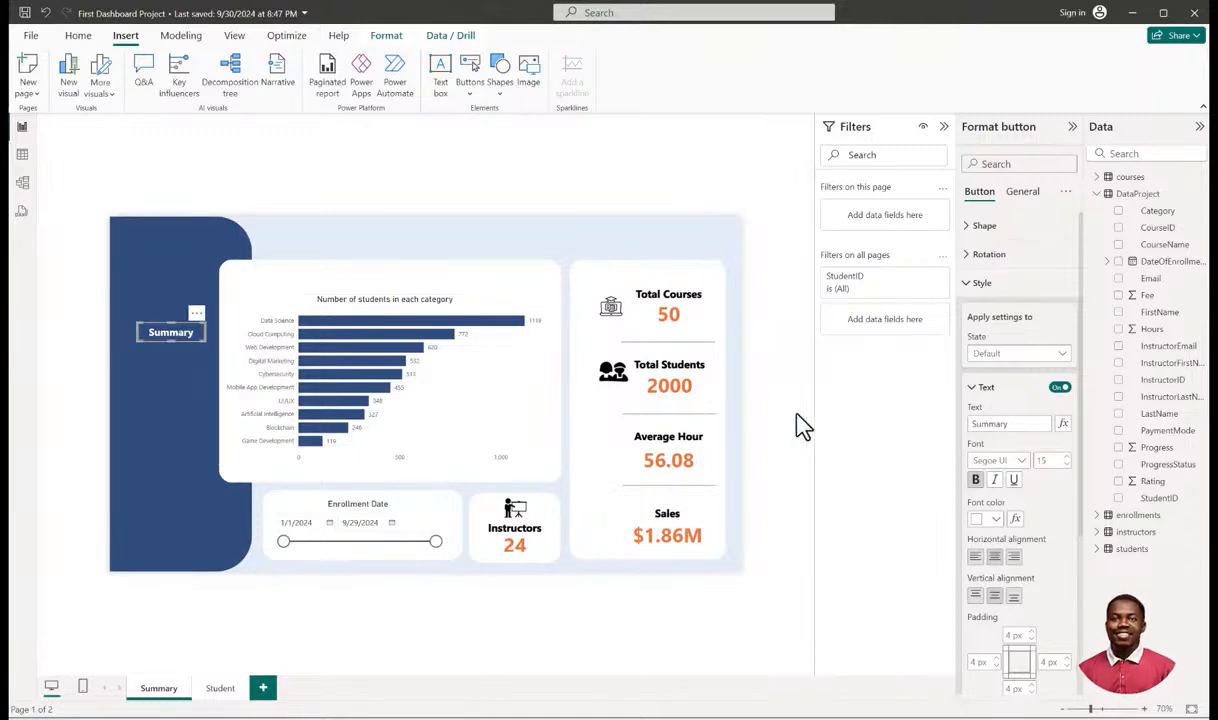
{"action": "left_click", "coordinate": [988, 389]}
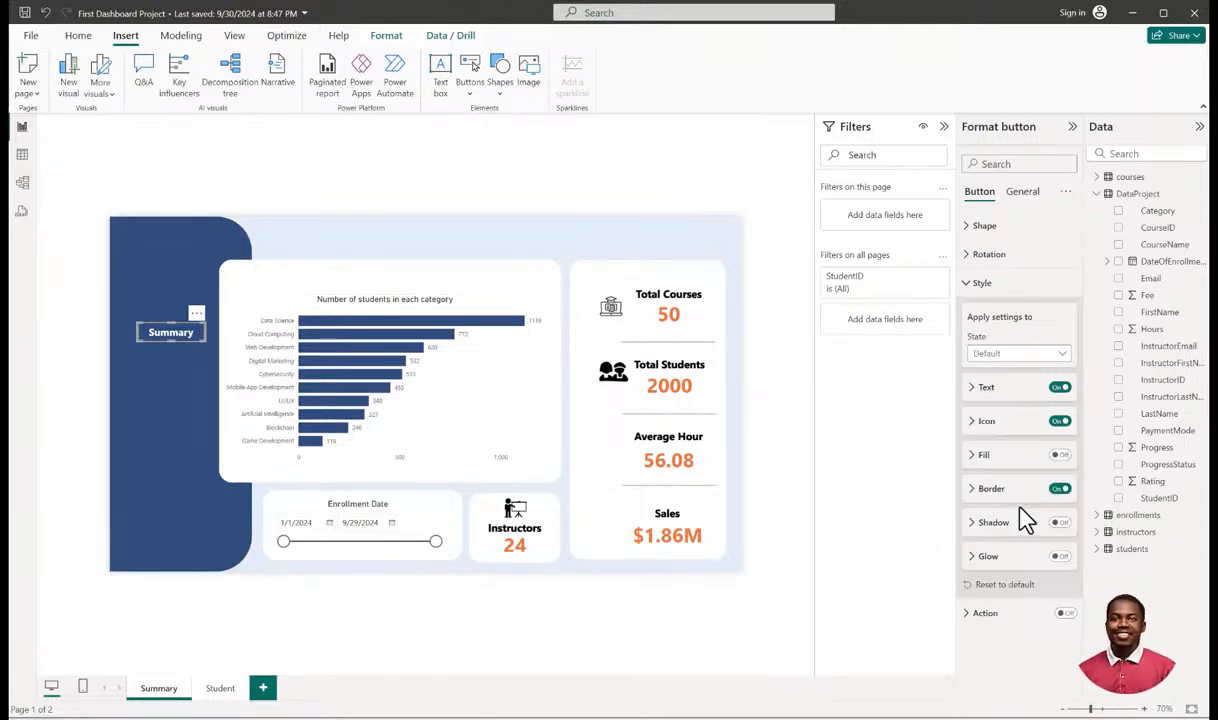
Widen the Summary button slightly toward the bar chart.
{"action": "left_click", "coordinate": [73, 348]}
{"action": "left_click", "coordinate": [176, 336]}
{"action": "left_click", "coordinate": [60, 367]}
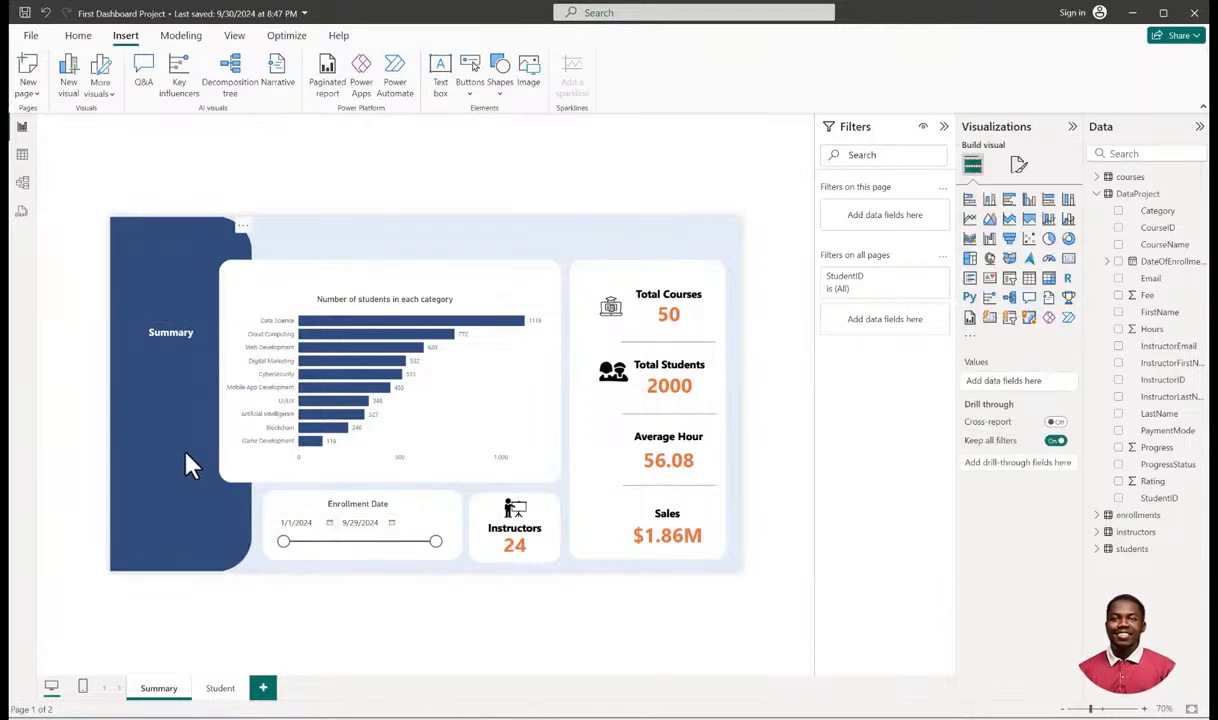
{"action": "left_click", "coordinate": [189, 348]}
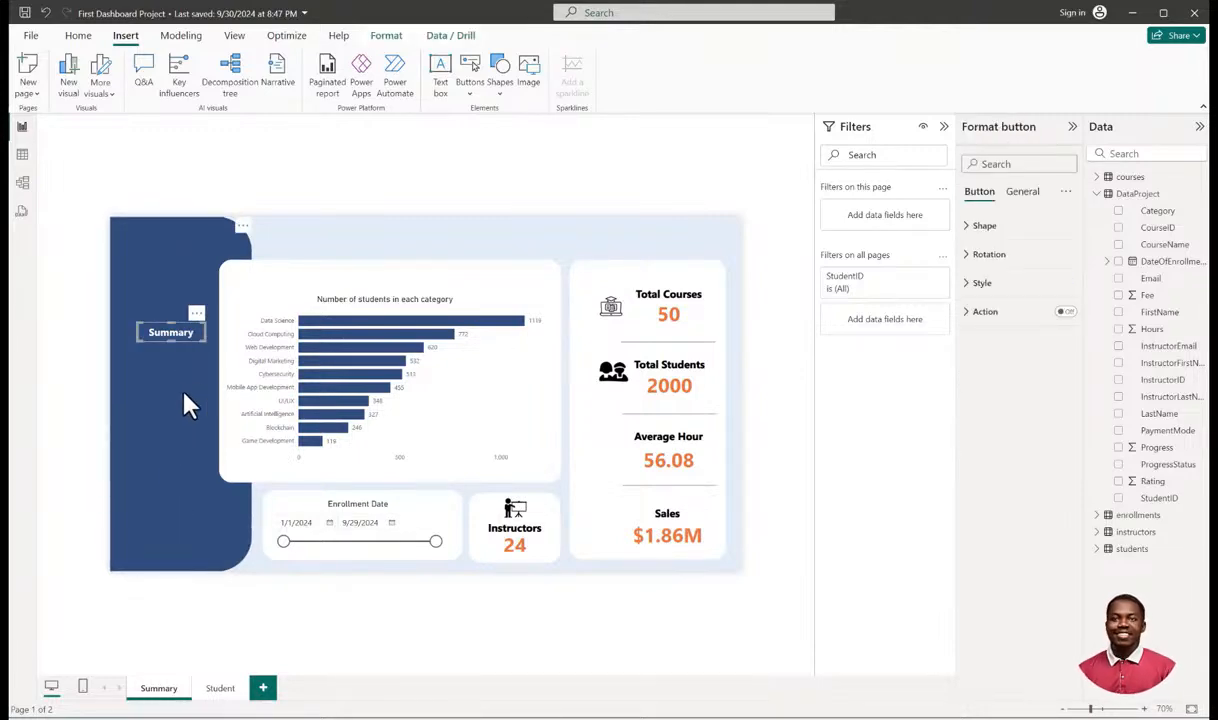
{"action": "left_click", "coordinate": [80, 383]}
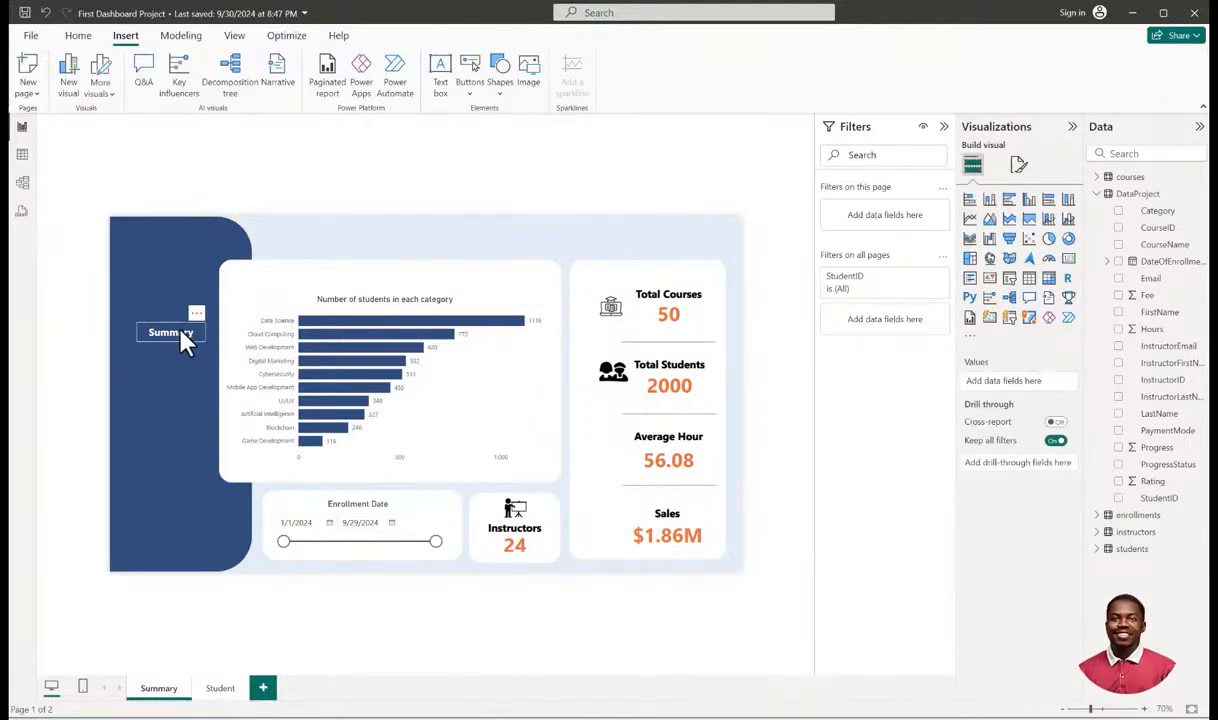
{"action": "left_click", "coordinate": [183, 345]}
{"action": "left_click_drag", "start_coordinate": [204, 340], "coordinate": [208, 344]}
{"action": "left_click", "coordinate": [93, 362]}
{"action": "left_click", "coordinate": [180, 340]}
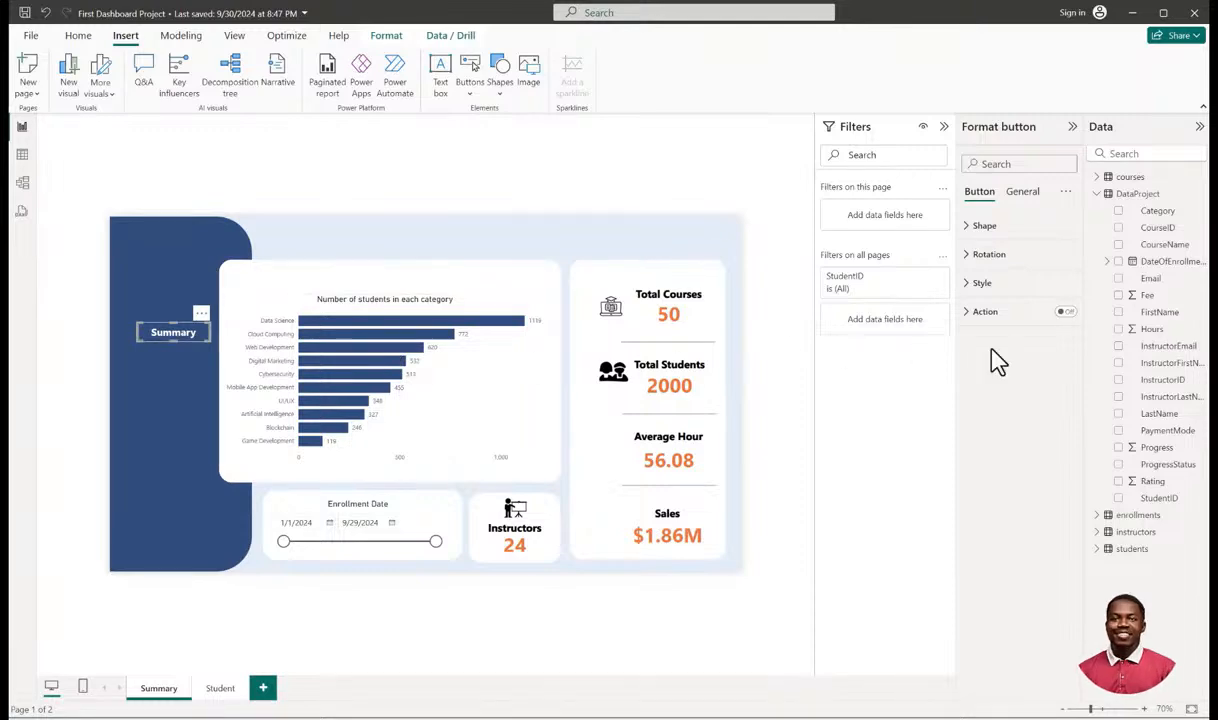
{"action": "left_click", "coordinate": [972, 230]}
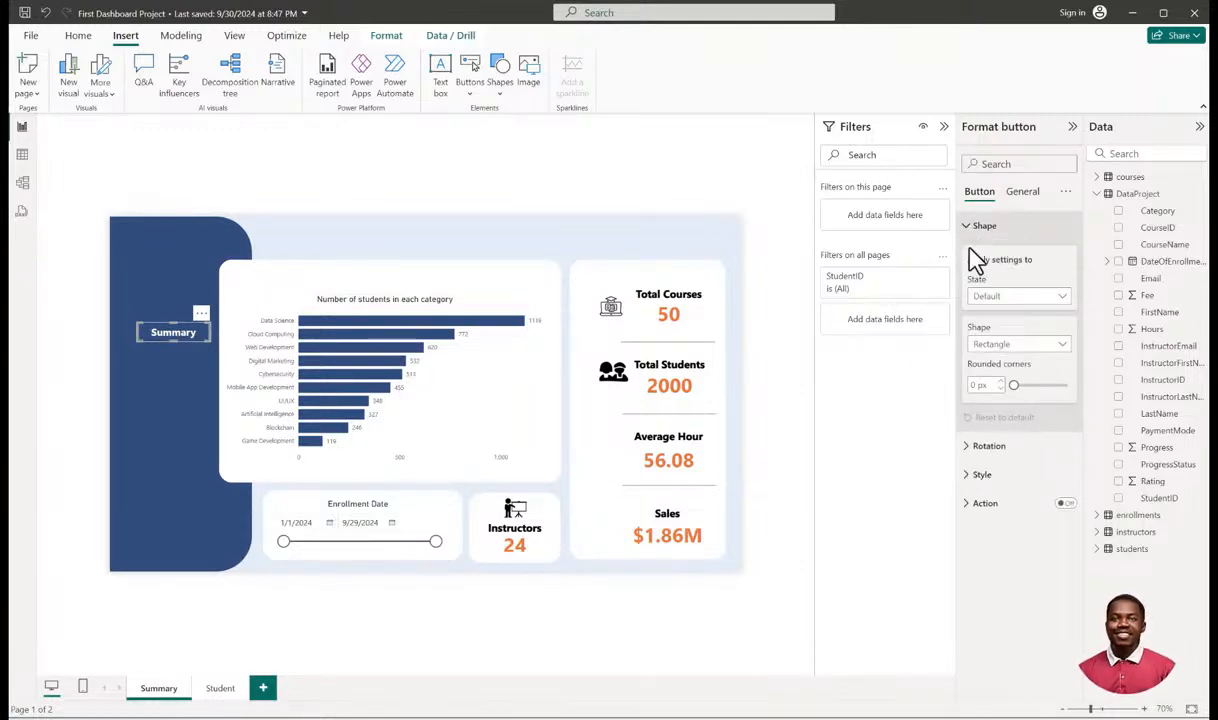
{"action": "left_click", "coordinate": [1012, 297]}
{"action": "left_click", "coordinate": [1008, 310]}
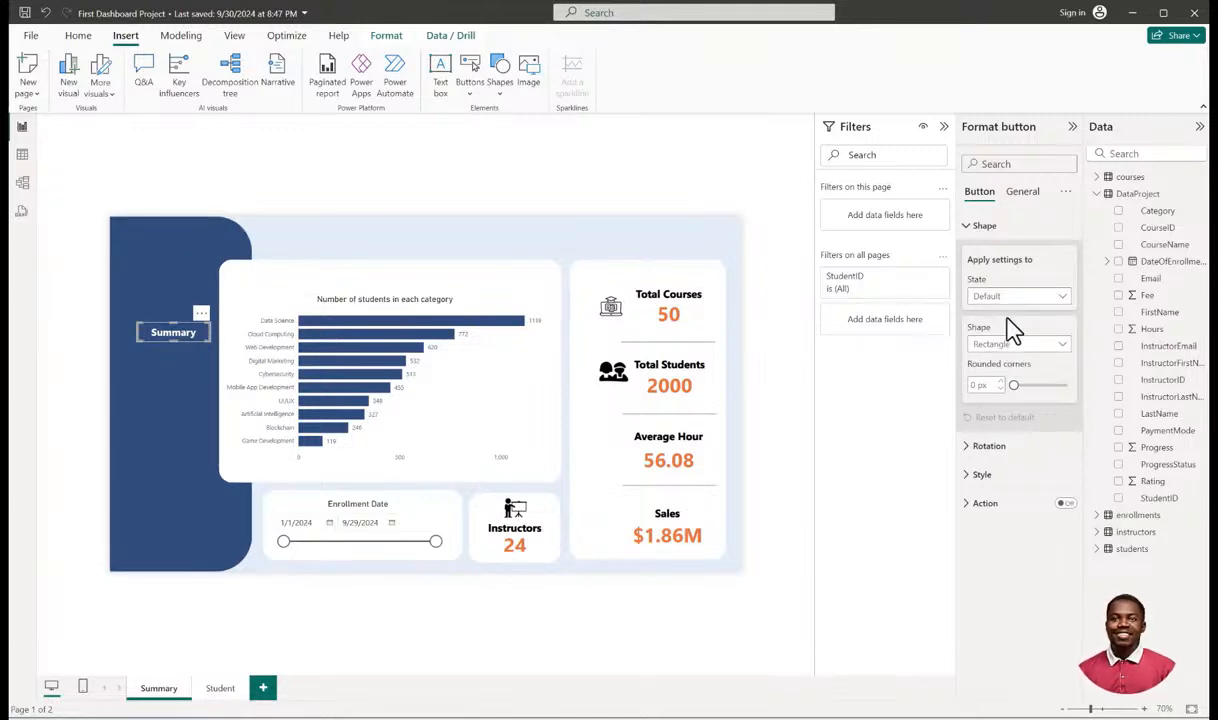
{"action": "left_click", "coordinate": [973, 228]}
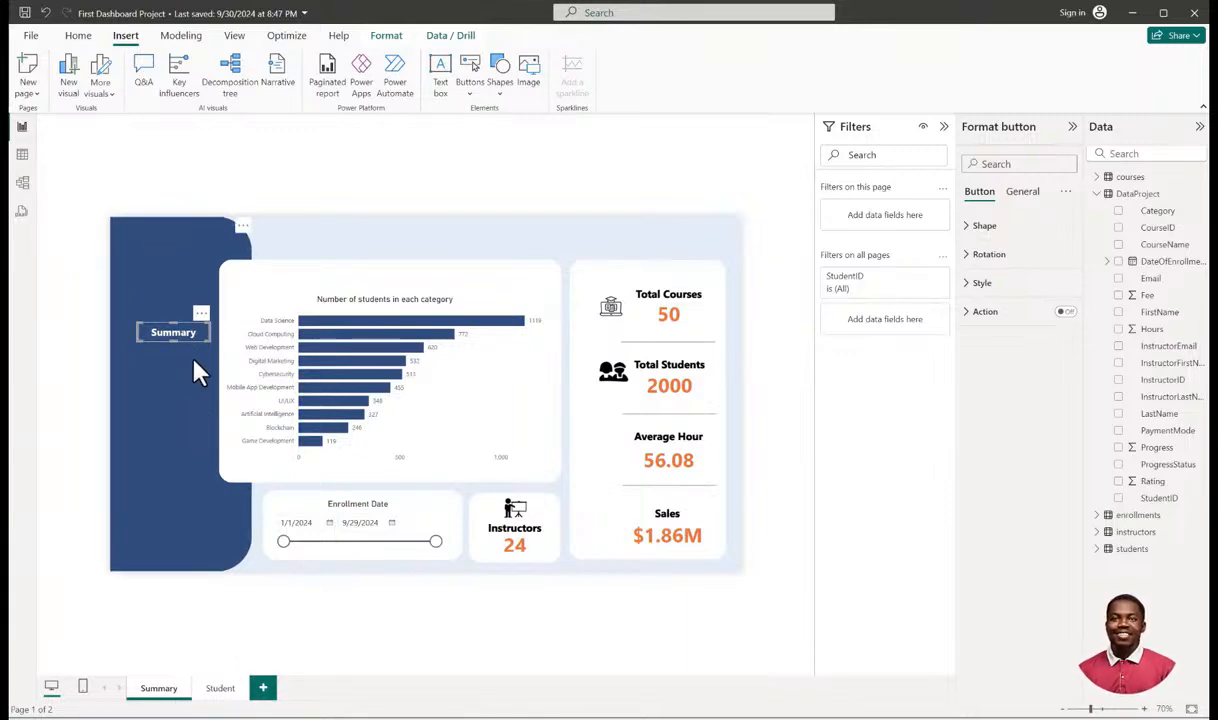
{"action": "left_click", "coordinate": [82, 367]}
{"action": "left_click", "coordinate": [170, 338]}
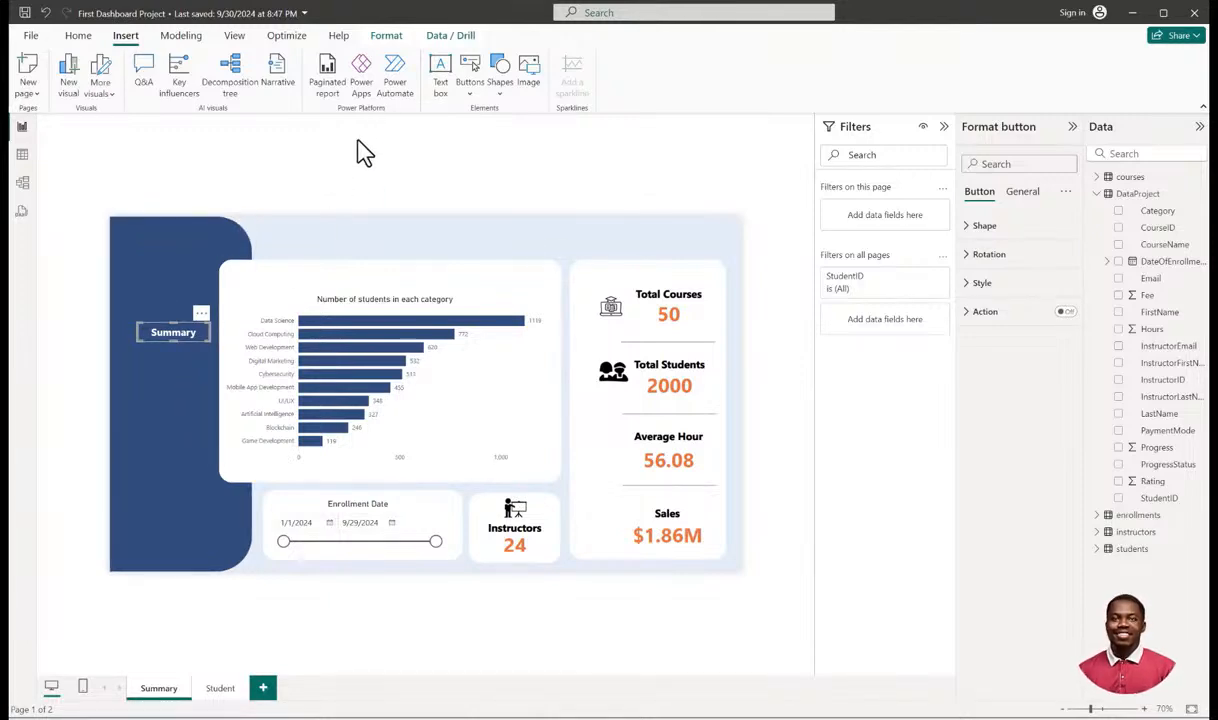
Insert a second blank button and place it directly below the Summary button in the blue sidebar.
{"action": "left_click", "coordinate": [500, 88]}
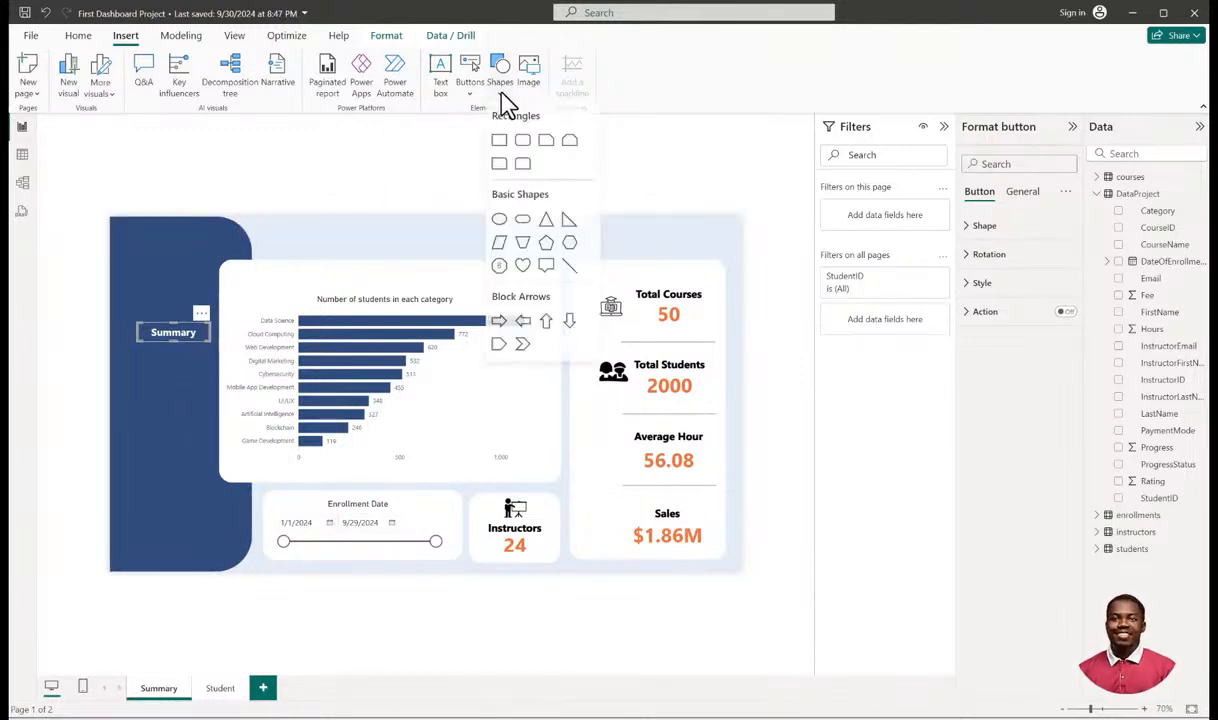
{"action": "left_click", "coordinate": [470, 90]}
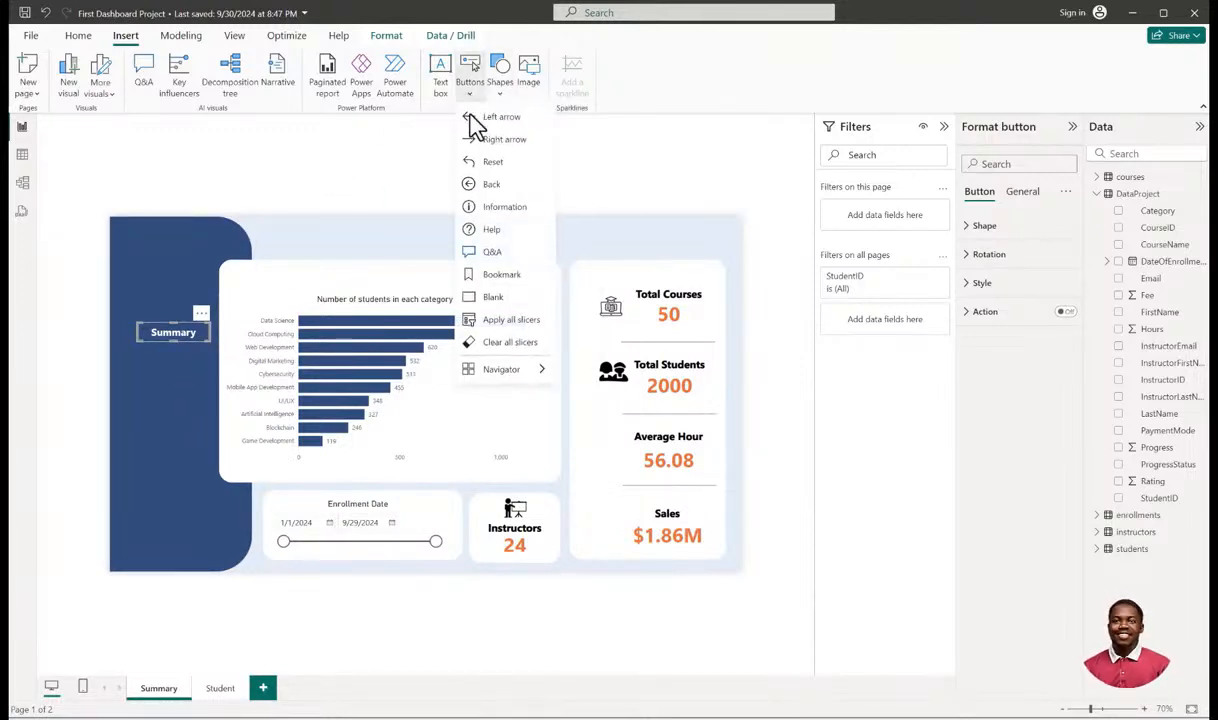
{"action": "left_click", "coordinate": [496, 296]}
{"action": "left_click_drag", "start_coordinate": [135, 235], "coordinate": [167, 367]}
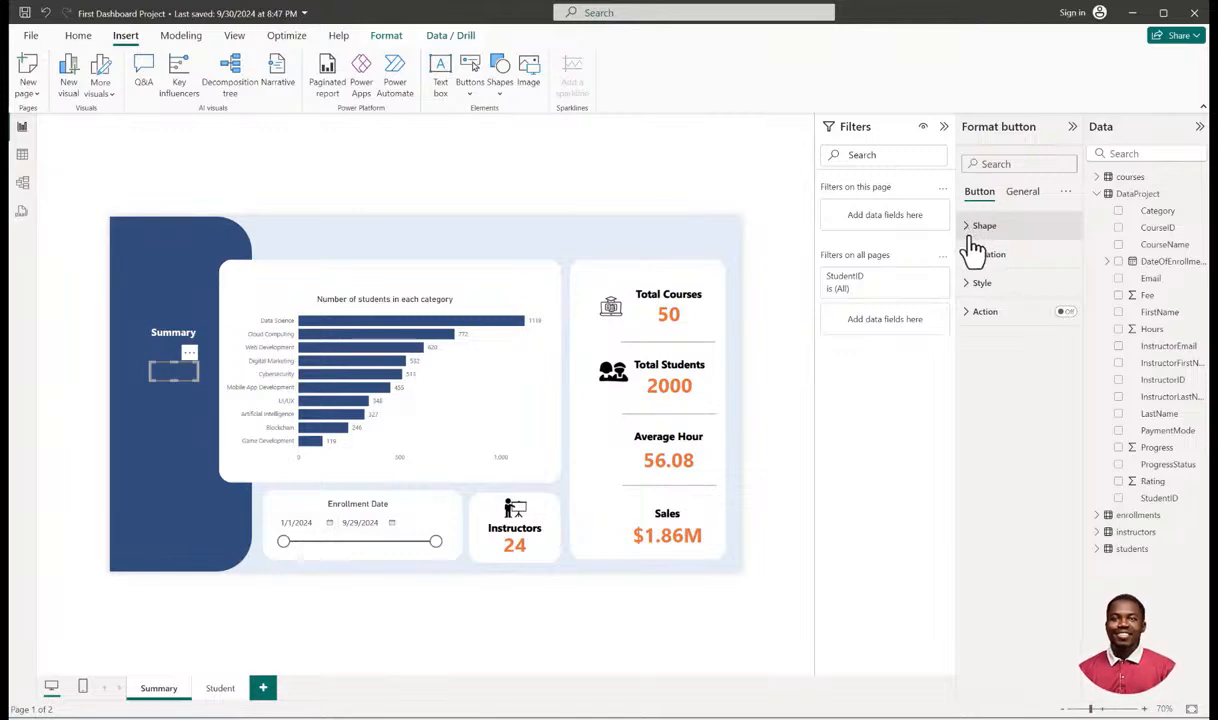
Turn on the default-state fill for the blank button below Summary.
{"action": "left_click", "coordinate": [966, 286]}
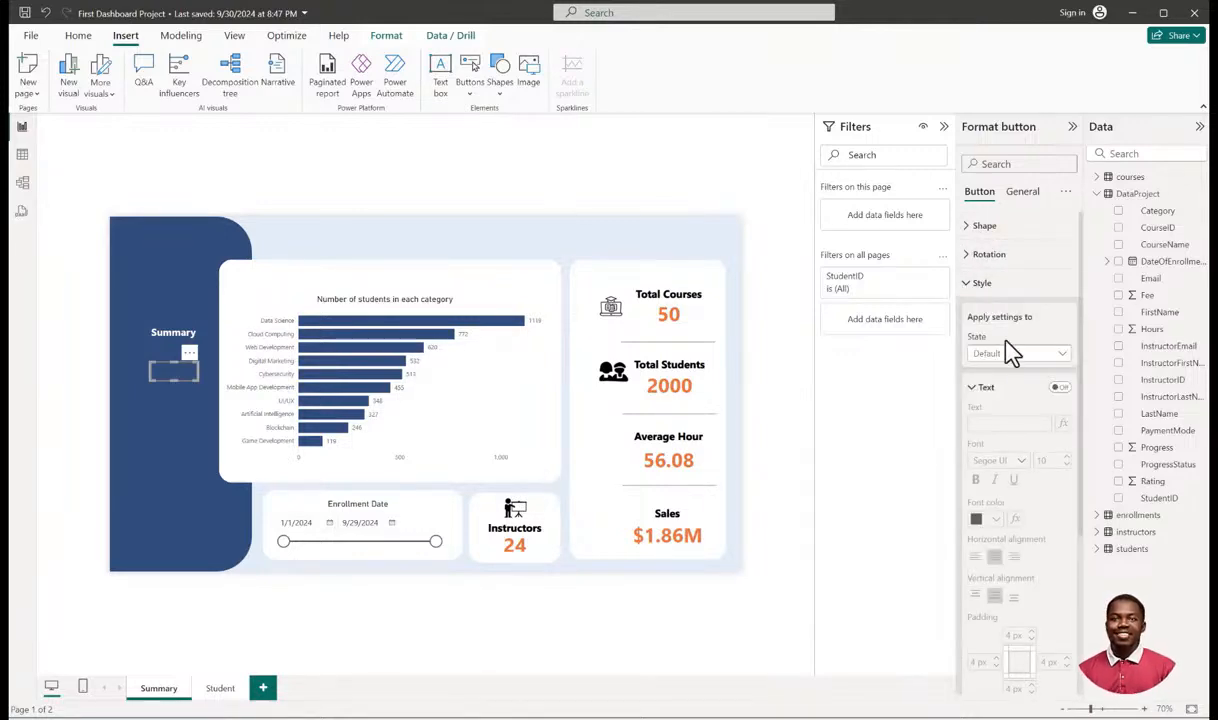
{"action": "scroll", "coordinate": [998, 470], "scroll_direction": "down", "scroll_amount": 5}
{"action": "scroll", "coordinate": [1000, 475], "scroll_direction": "down", "scroll_amount": 1}
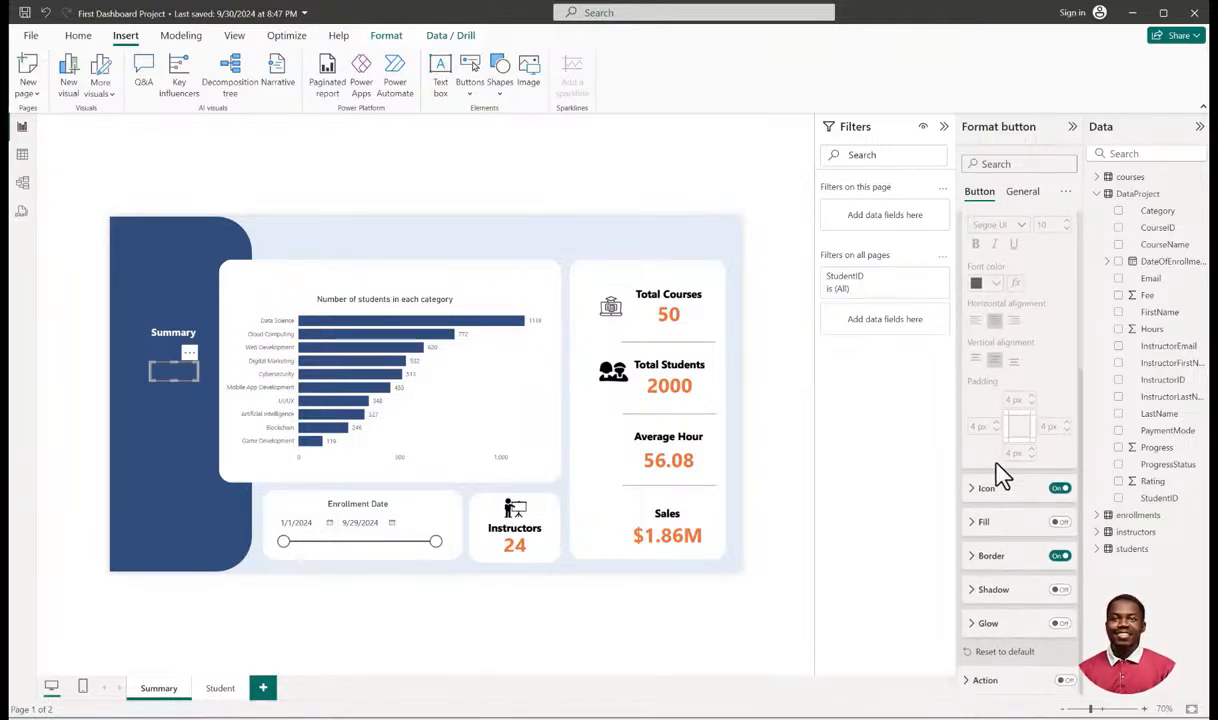
{"action": "left_click", "coordinate": [980, 525]}
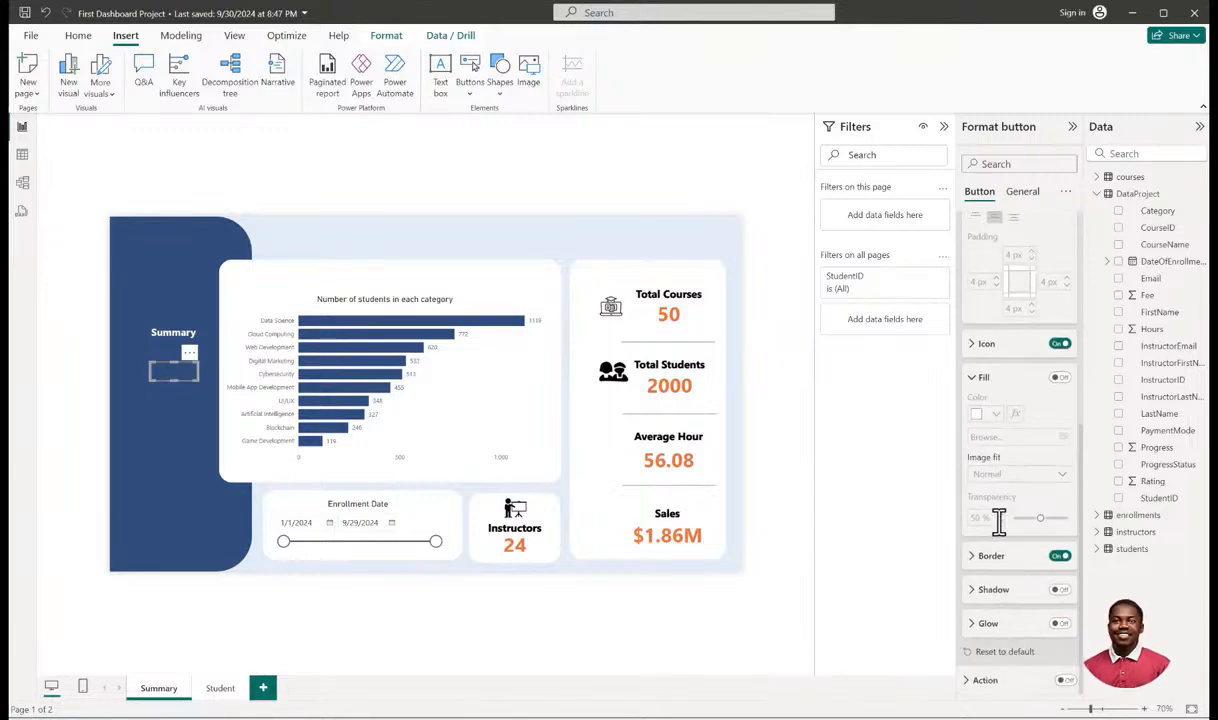
{"action": "left_click", "coordinate": [1058, 380]}
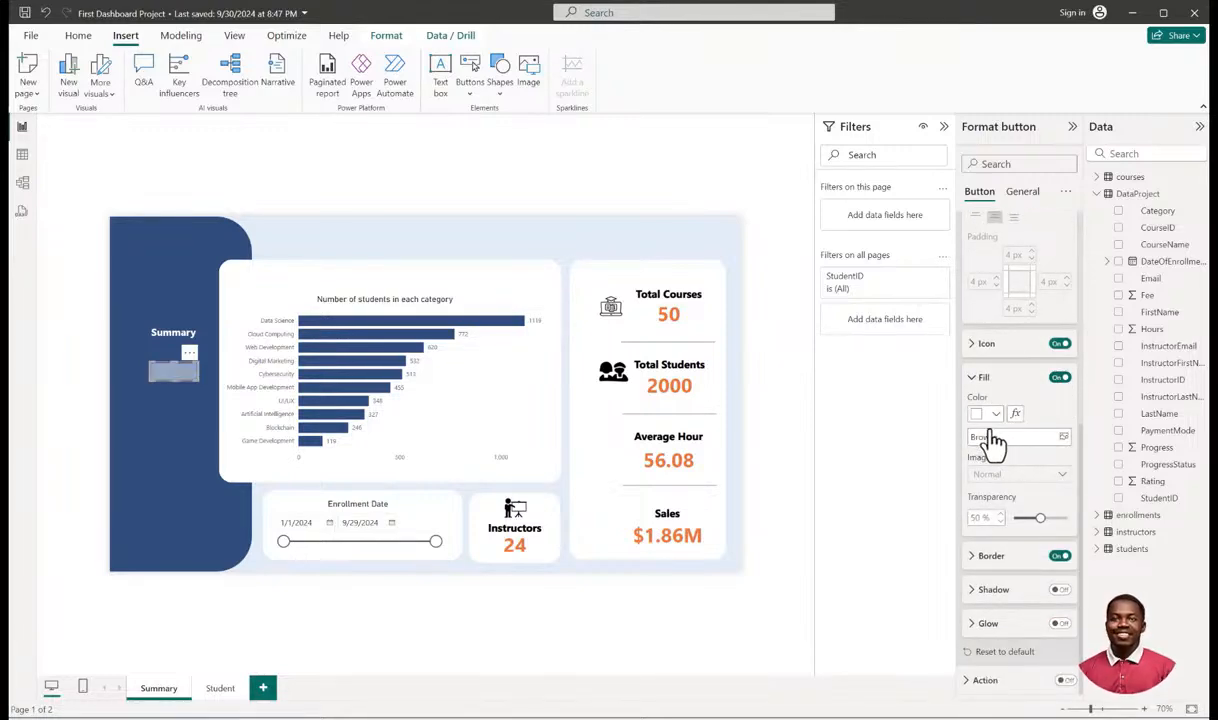
Load icons8-teacher-100.png from the Downloads folder as the blank button's fill image.
{"action": "left_click", "coordinate": [1058, 440]}
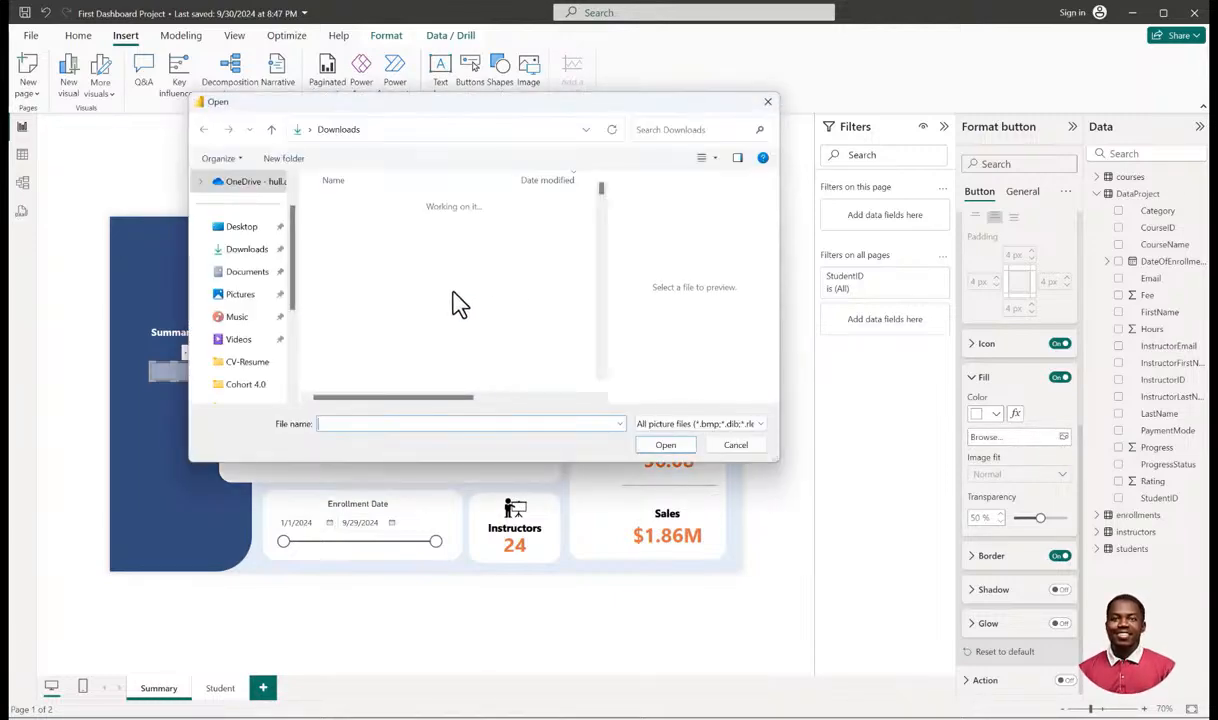
{"action": "scroll", "coordinate": [380, 310], "scroll_direction": "down", "scroll_amount": 6}
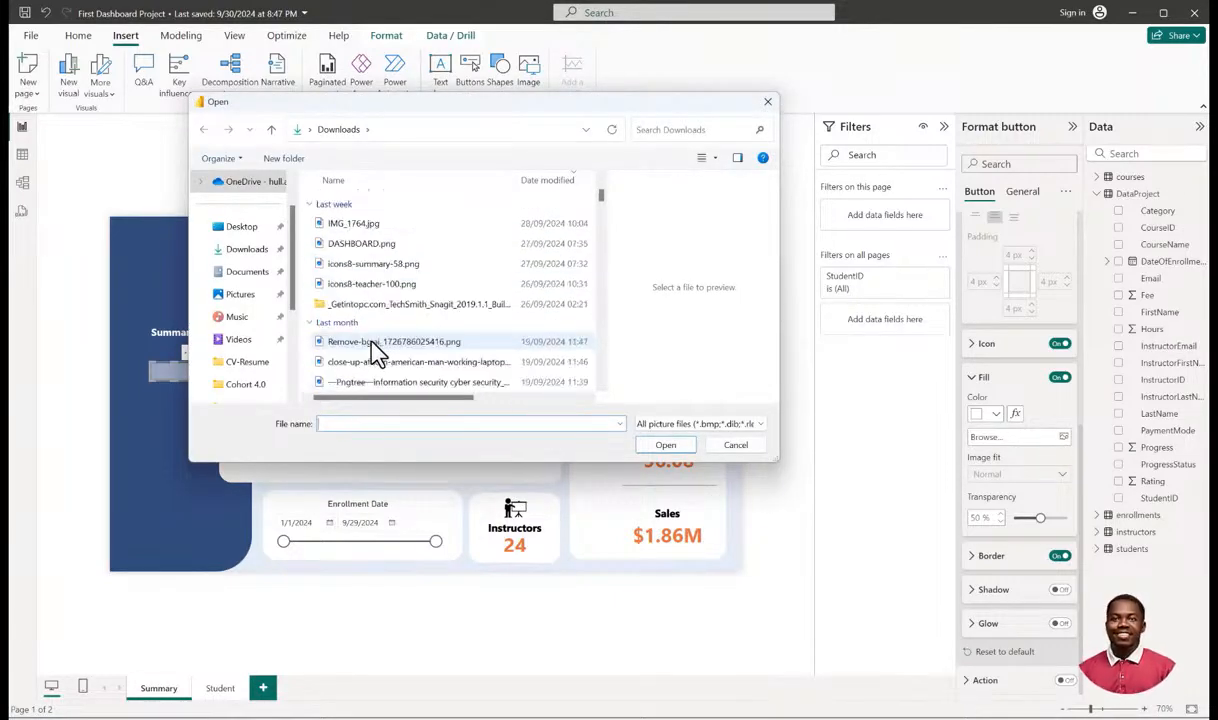
{"action": "scroll", "coordinate": [400, 340], "scroll_direction": "down", "scroll_amount": 3}
{"action": "left_click", "coordinate": [425, 303]}
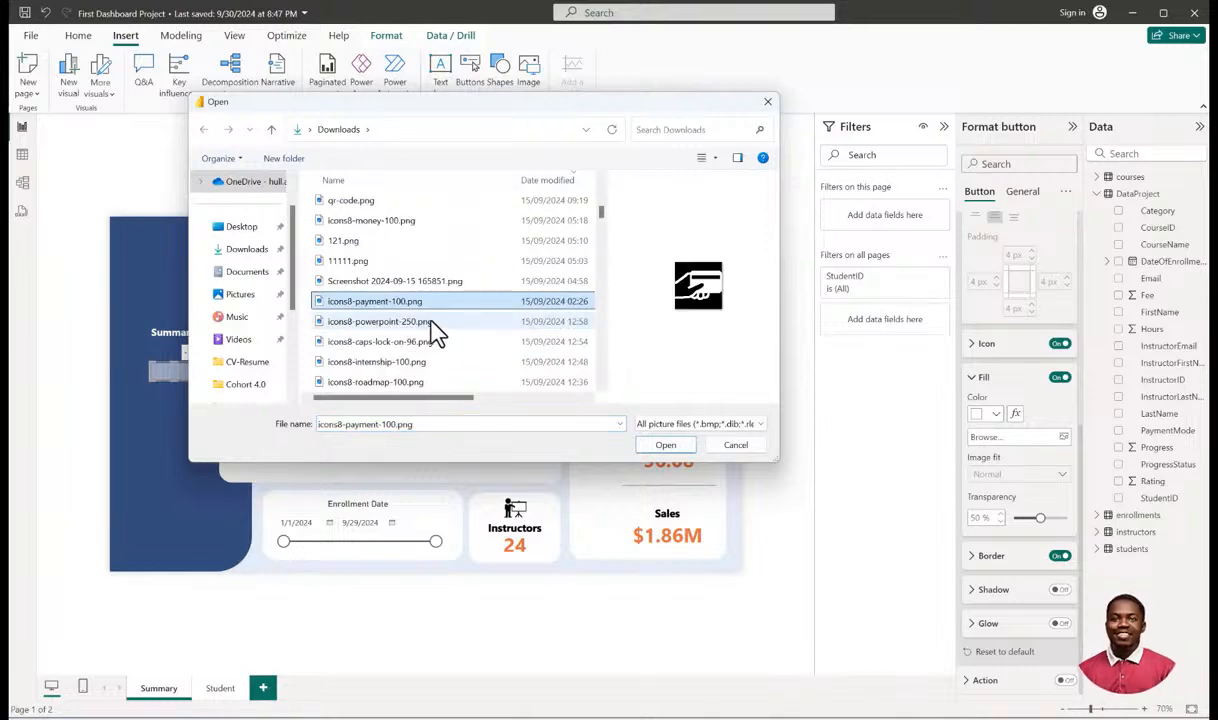
{"action": "scroll", "coordinate": [430, 290], "scroll_direction": "up", "scroll_amount": 8}
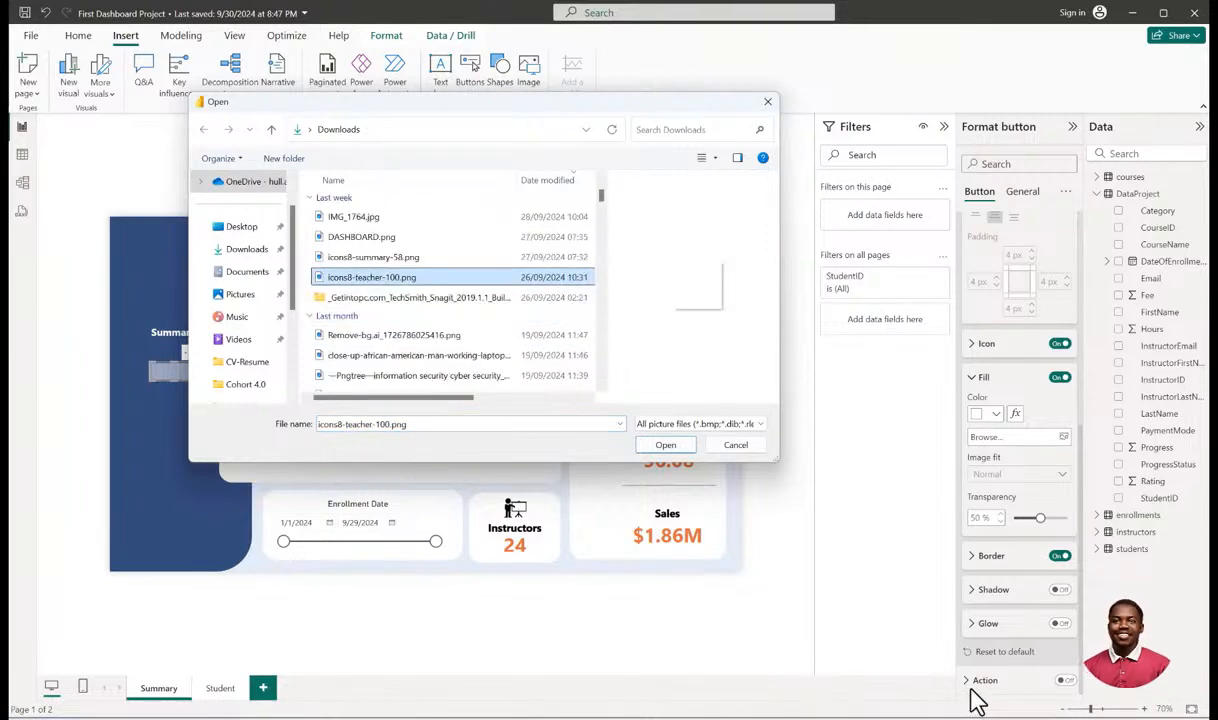
{"action": "left_click", "coordinate": [386, 279]}
{"action": "left_click", "coordinate": [390, 258]}
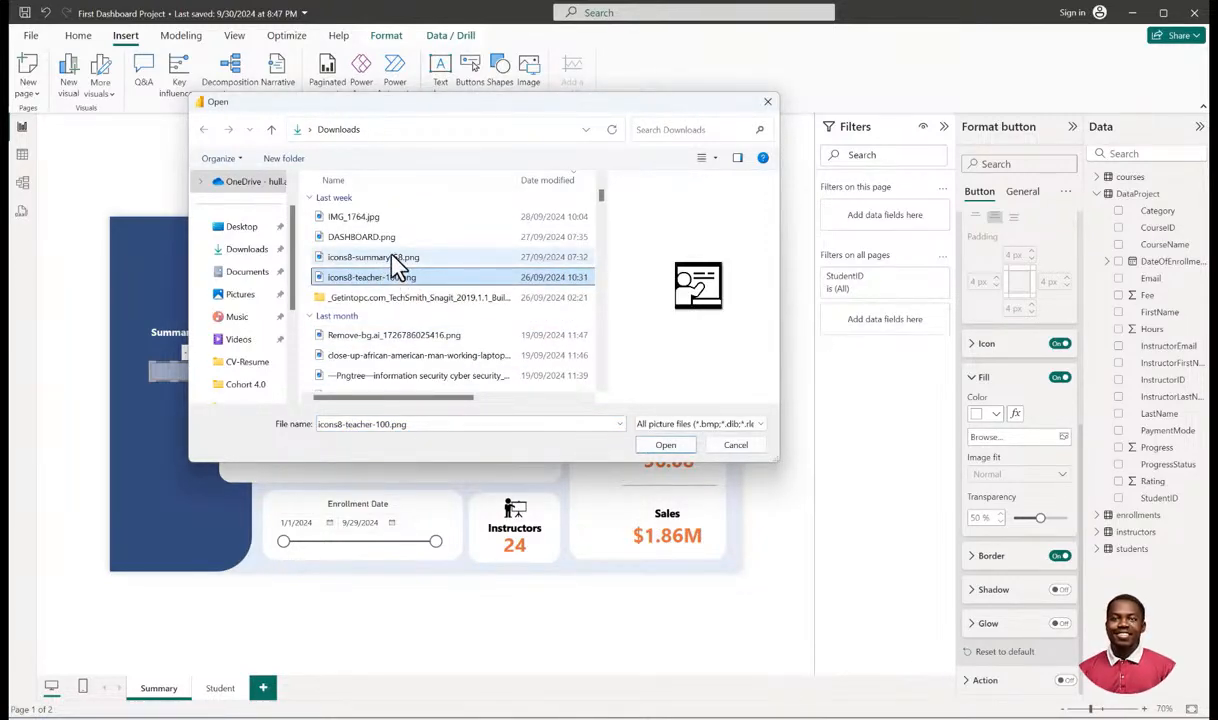
{"action": "left_click", "coordinate": [395, 279]}
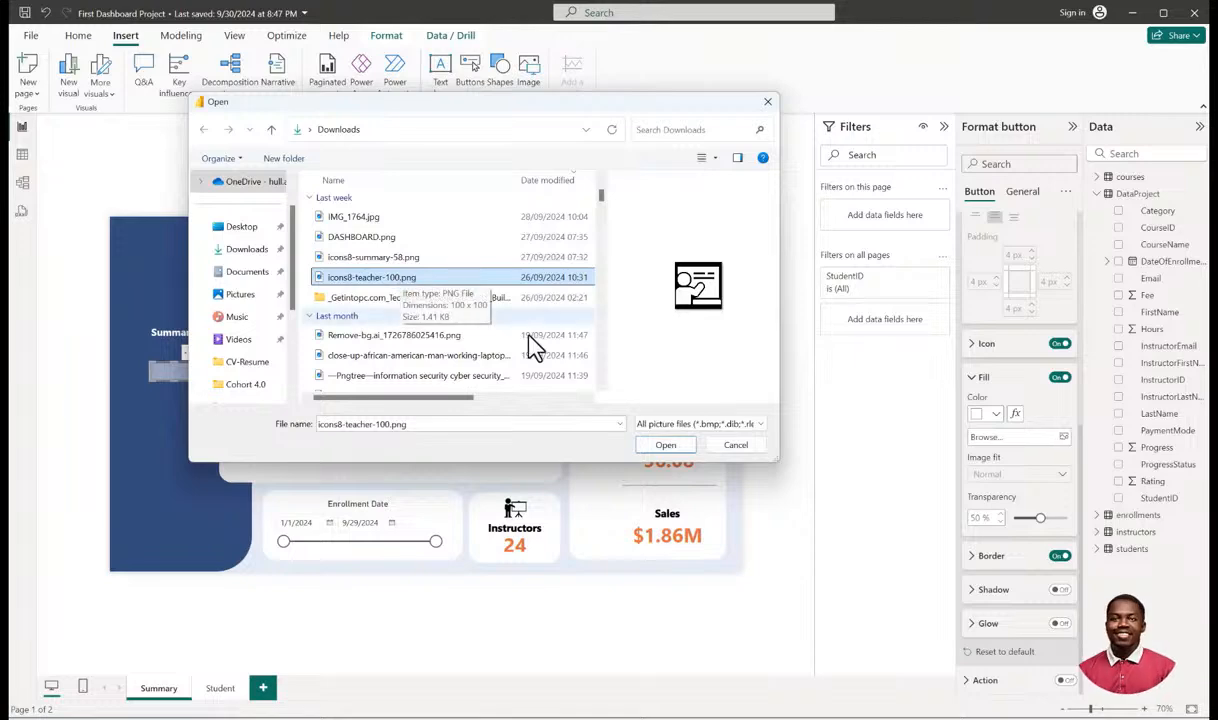
{"action": "left_click", "coordinate": [658, 446]}
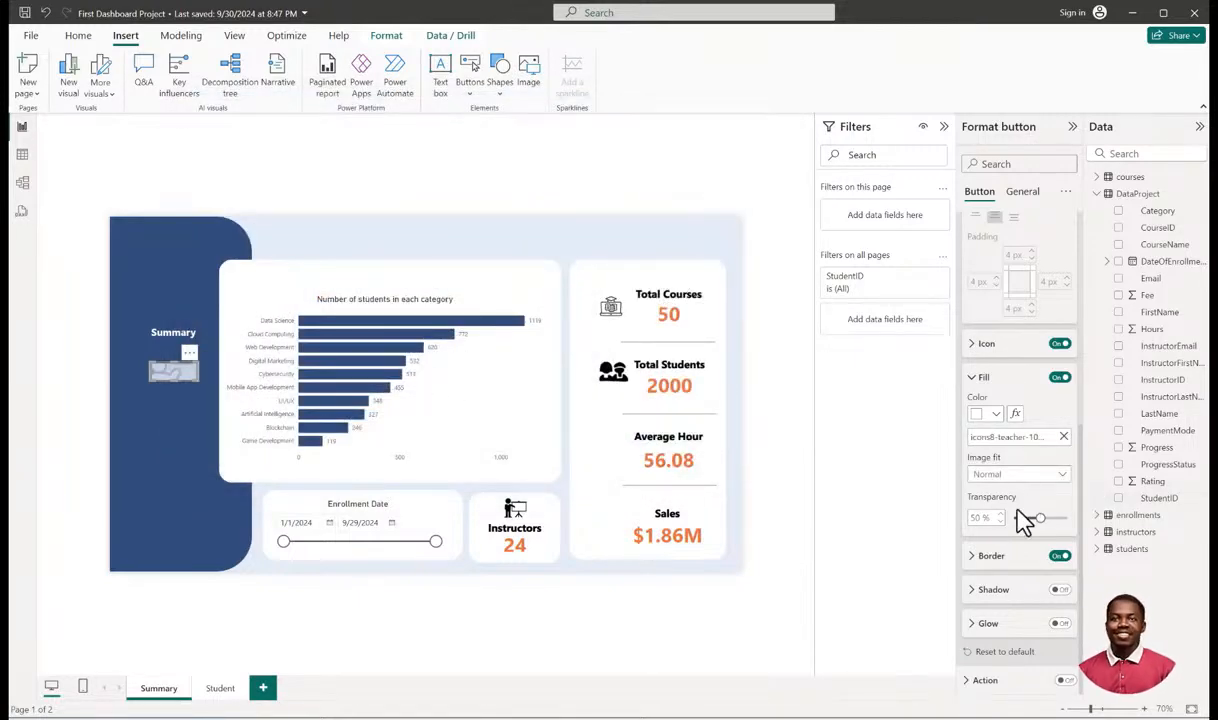
Set the fill's image fit to Fit, and shrink the button to a small square centred under Summary.
{"action": "left_click", "coordinate": [1010, 476]}
{"action": "left_click", "coordinate": [1005, 508]}
{"action": "mouse_move", "coordinate": [173, 382]}
{"action": "left_mouse_down"}
{"action": "mouse_move", "coordinate": [176, 400]}
{"action": "mouse_move", "coordinate": [190, 399]}
{"action": "mouse_move", "coordinate": [160, 381]}
{"action": "mouse_move", "coordinate": [177, 386]}
{"action": "left_mouse_up"}
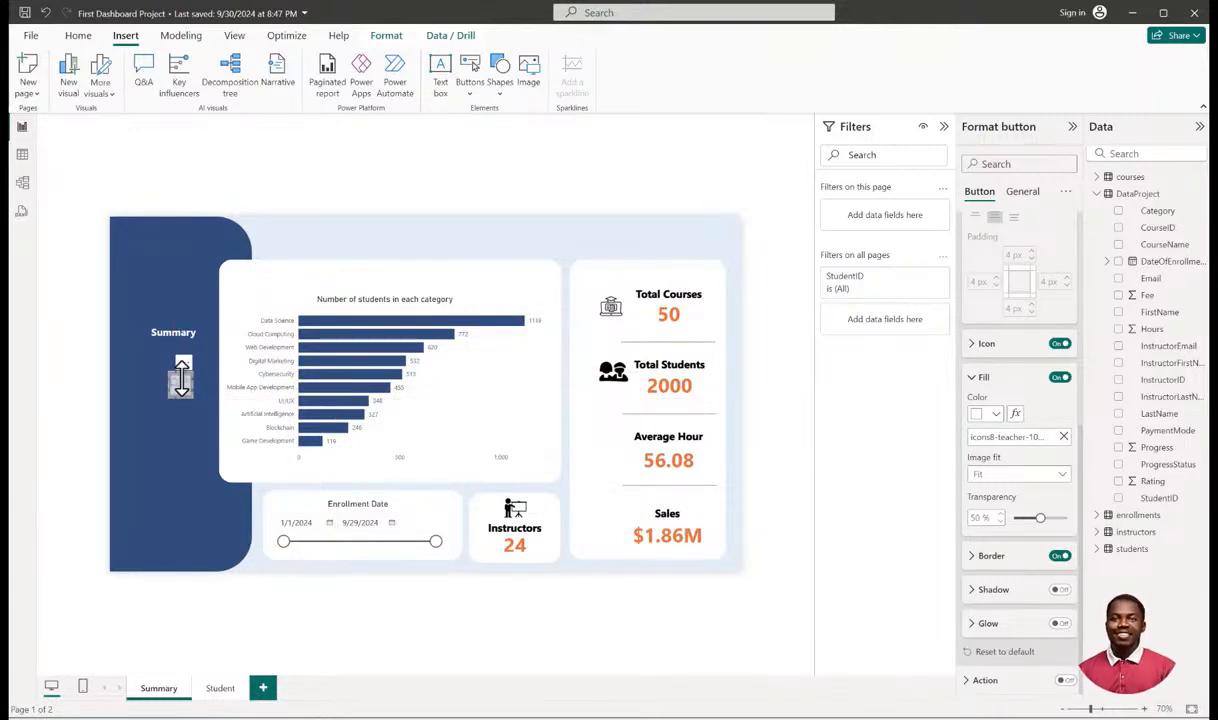
{"action": "left_click_drag", "start_coordinate": [180, 378], "coordinate": [172, 376]}
{"action": "left_click", "coordinate": [100, 380]}
Turn off the border of the teacher icon button.
{"action": "left_click", "coordinate": [176, 382]}
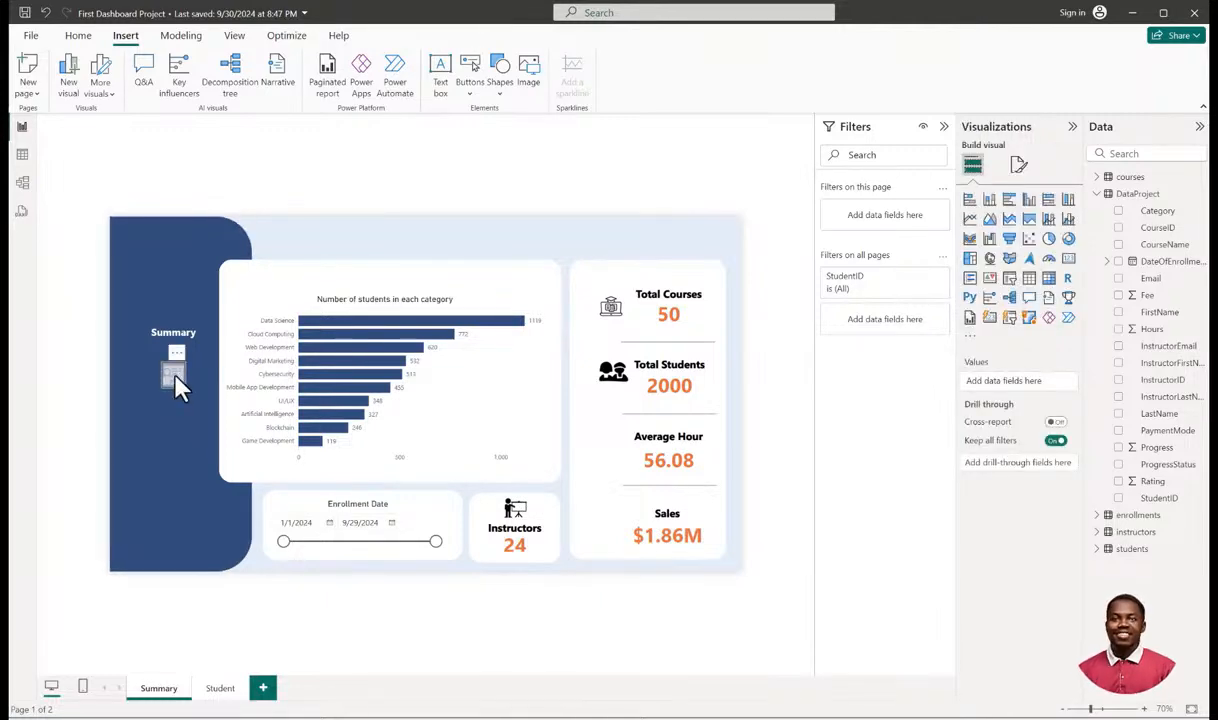
{"action": "left_click", "coordinate": [976, 286]}
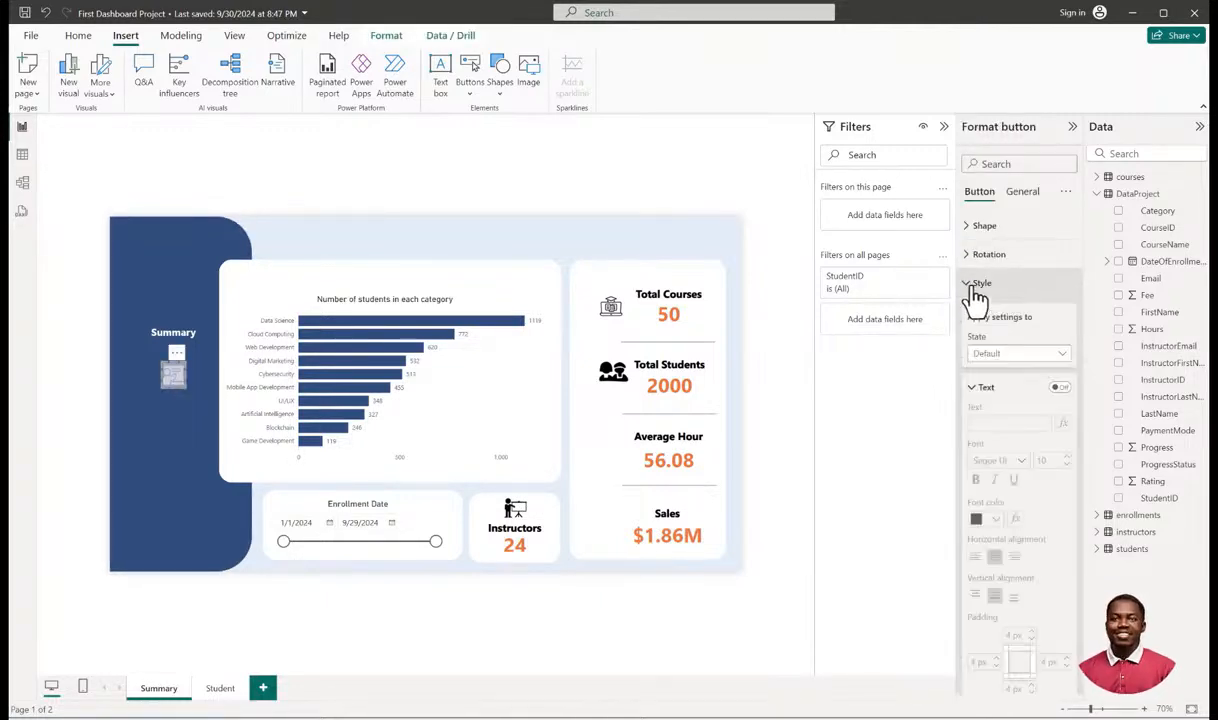
{"action": "scroll", "coordinate": [1005, 510], "scroll_direction": "down", "scroll_amount": 5}
{"action": "left_click", "coordinate": [1058, 556]}
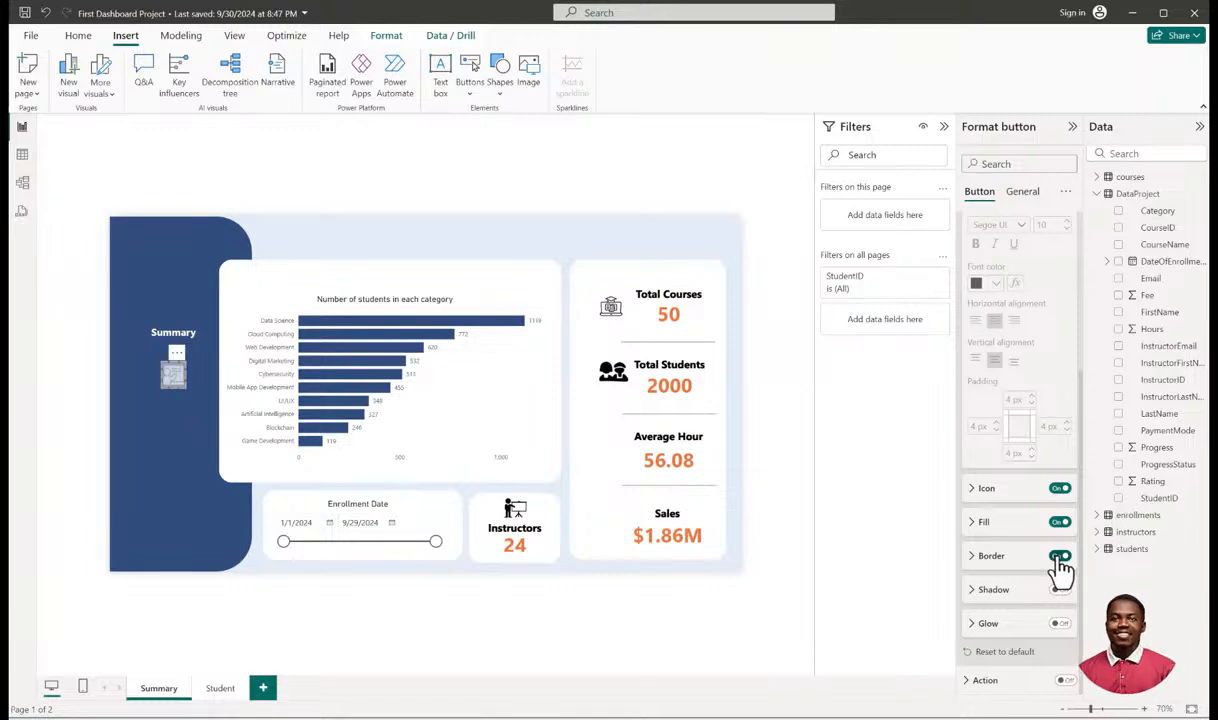
{"action": "left_click", "coordinate": [75, 420]}
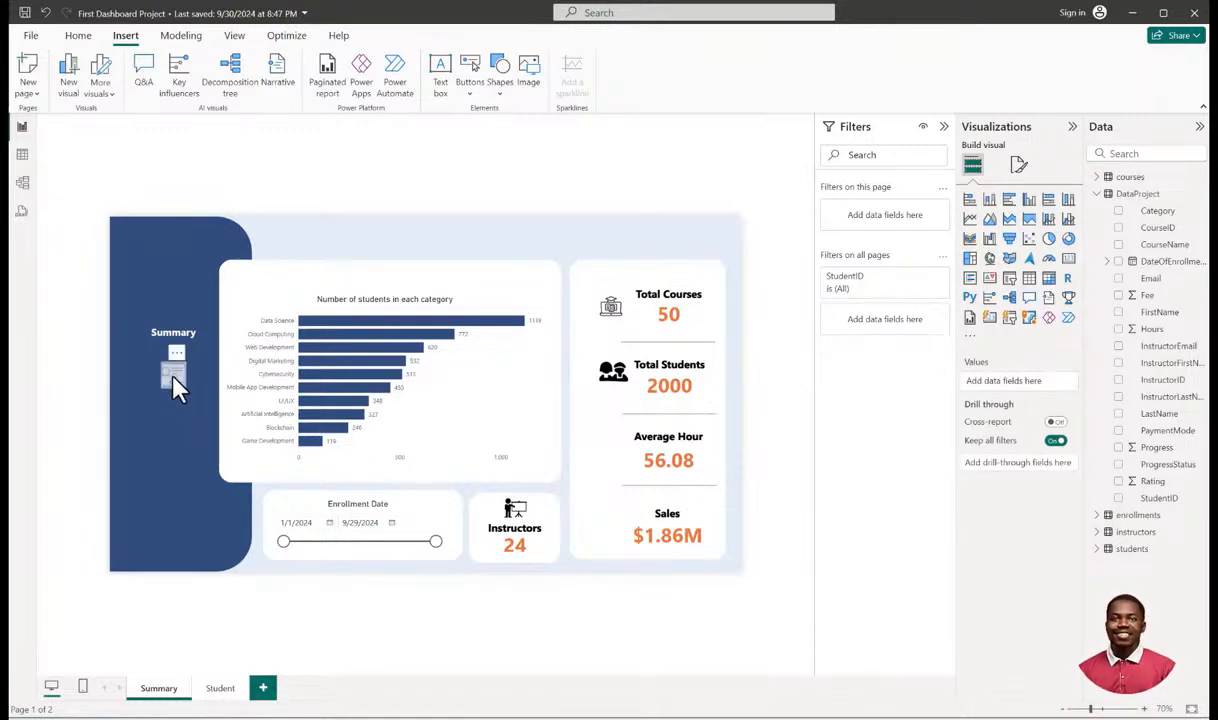
Turn off the teacher button's built-in icon and set its fill transparency to 38%.
{"action": "left_click", "coordinate": [176, 388]}
{"action": "left_click", "coordinate": [975, 283]}
{"action": "scroll", "coordinate": [1028, 456], "scroll_direction": "down", "scroll_amount": 5}
{"action": "scroll", "coordinate": [1015, 500], "scroll_direction": "down", "scroll_amount": 1}
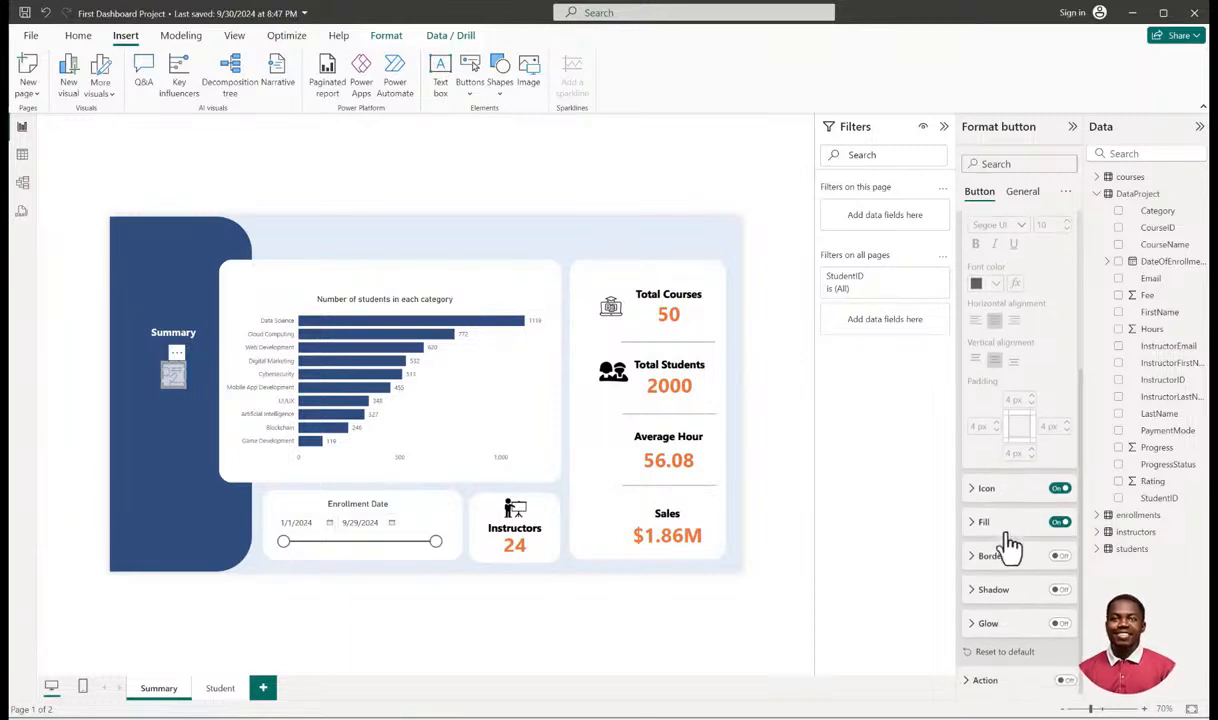
{"action": "left_click", "coordinate": [976, 523]}
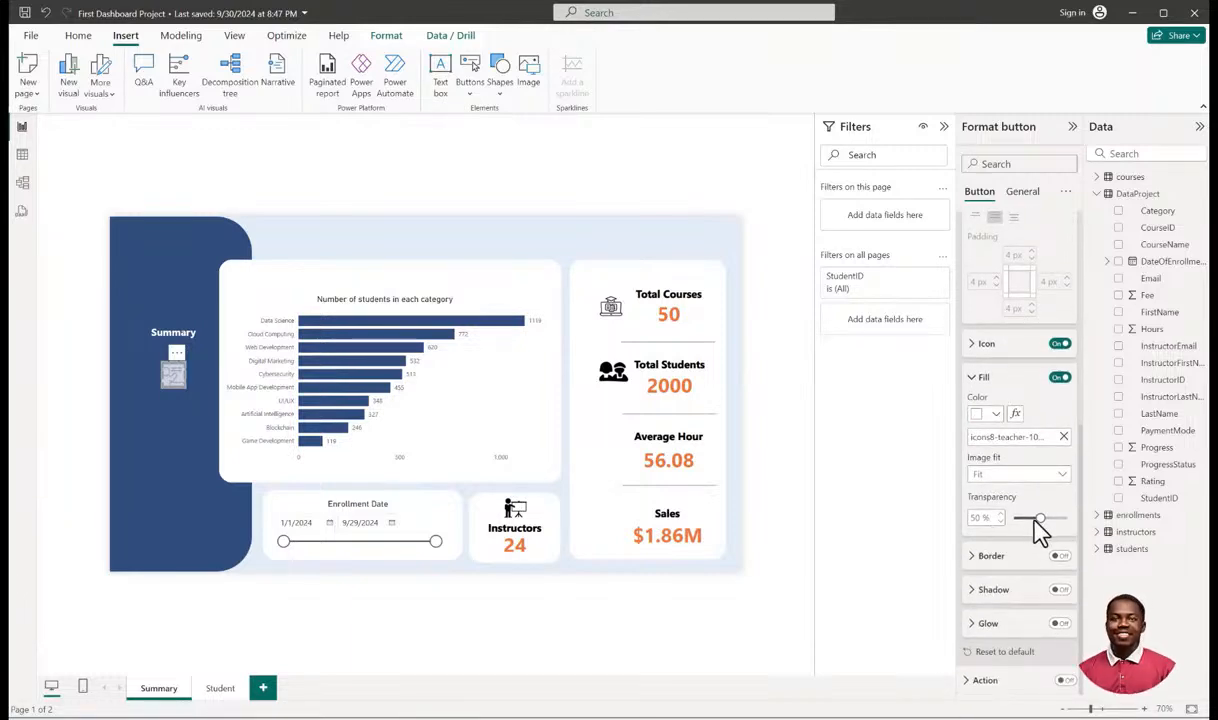
{"action": "mouse_move", "coordinate": [1037, 520]}
{"action": "left_mouse_down"}
{"action": "mouse_move", "coordinate": [1010, 521]}
{"action": "mouse_move", "coordinate": [1080, 520]}
{"action": "mouse_move", "coordinate": [1044, 520]}
{"action": "left_mouse_up"}
{"action": "left_click_drag", "start_coordinate": [1047, 524], "coordinate": [1043, 517]}
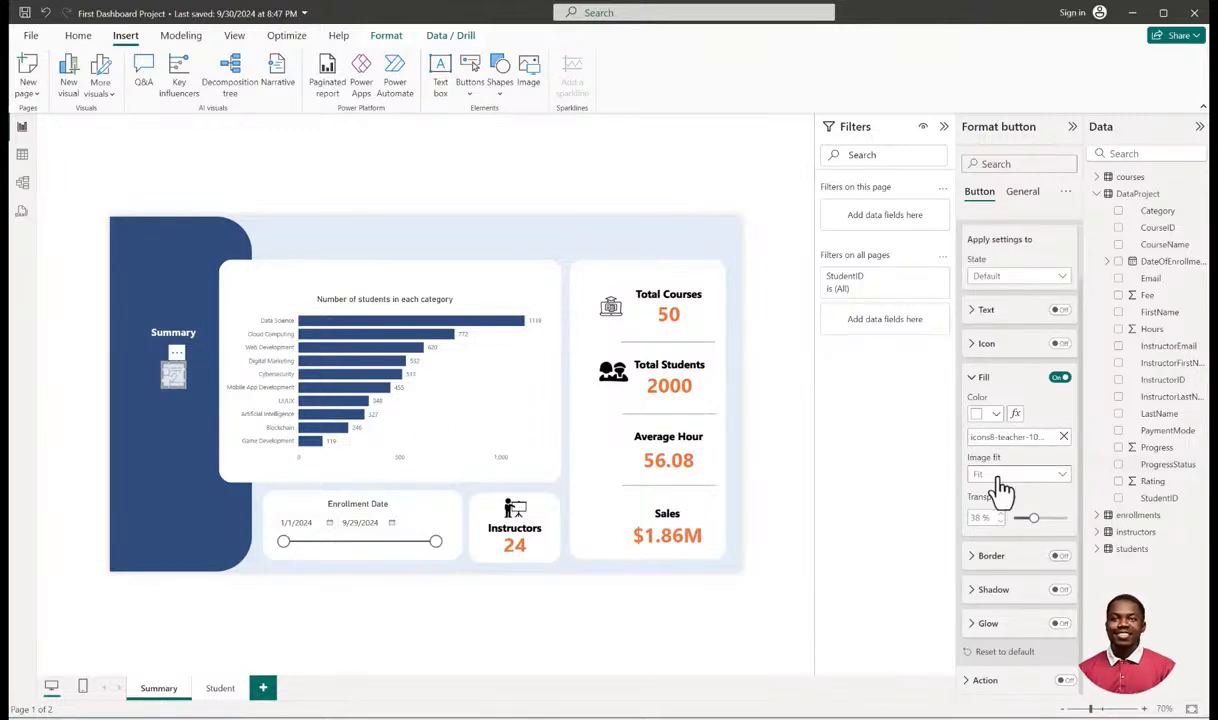
{"action": "left_click", "coordinate": [997, 416]}
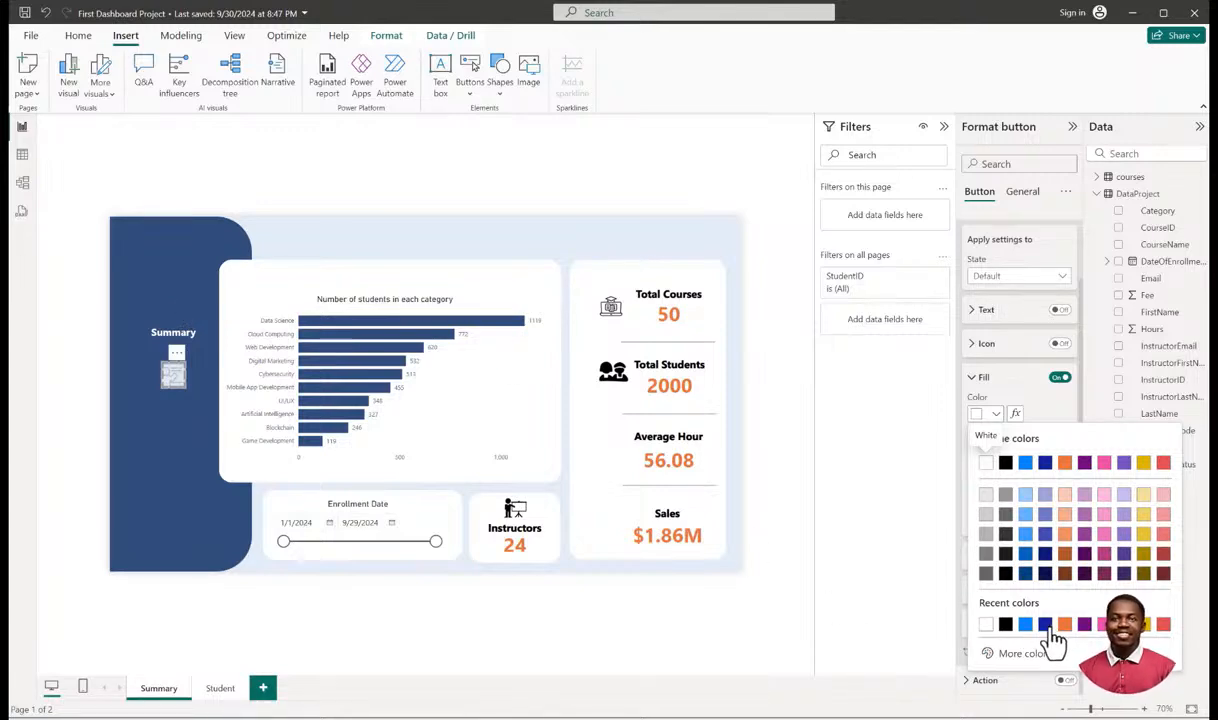
{"action": "left_click", "coordinate": [1025, 653]}
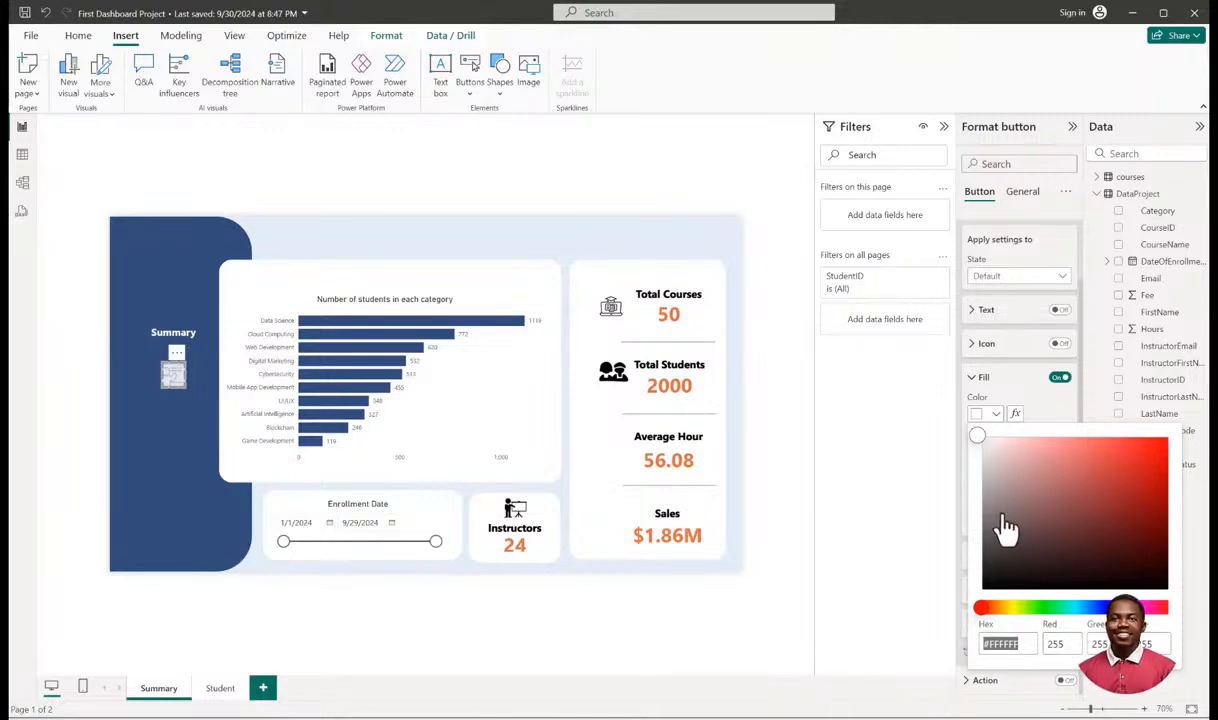
{"action": "left_click", "coordinate": [1031, 405]}
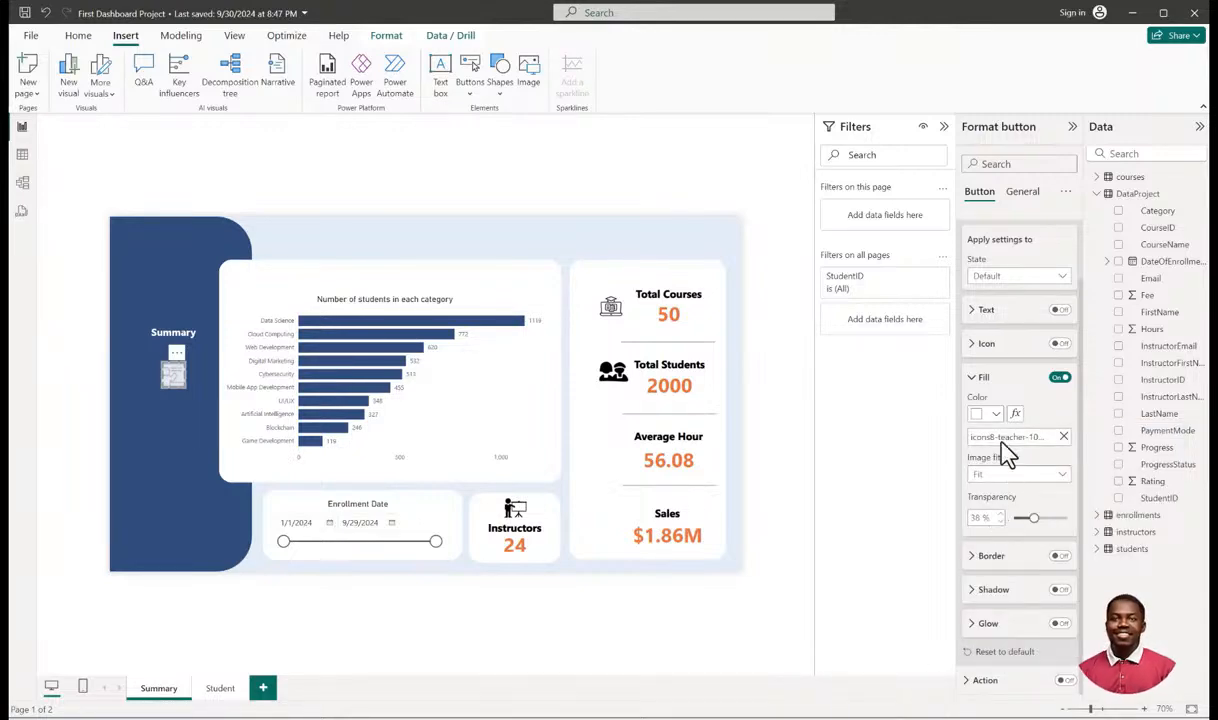
Set the teacher icon button's fill color to the dark blue swatch.
{"action": "left_click", "coordinate": [996, 416]}
{"action": "left_click", "coordinate": [1047, 628]}
{"action": "left_click", "coordinate": [996, 414]}
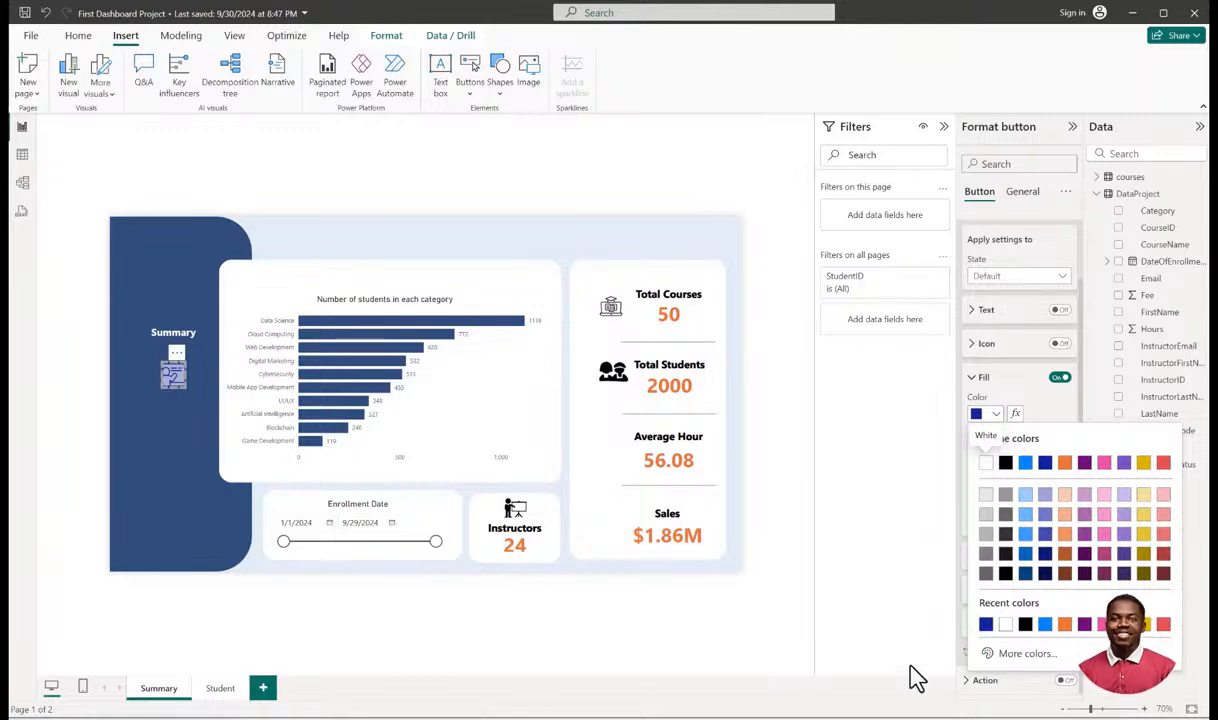
{"action": "left_click", "coordinate": [1013, 393]}
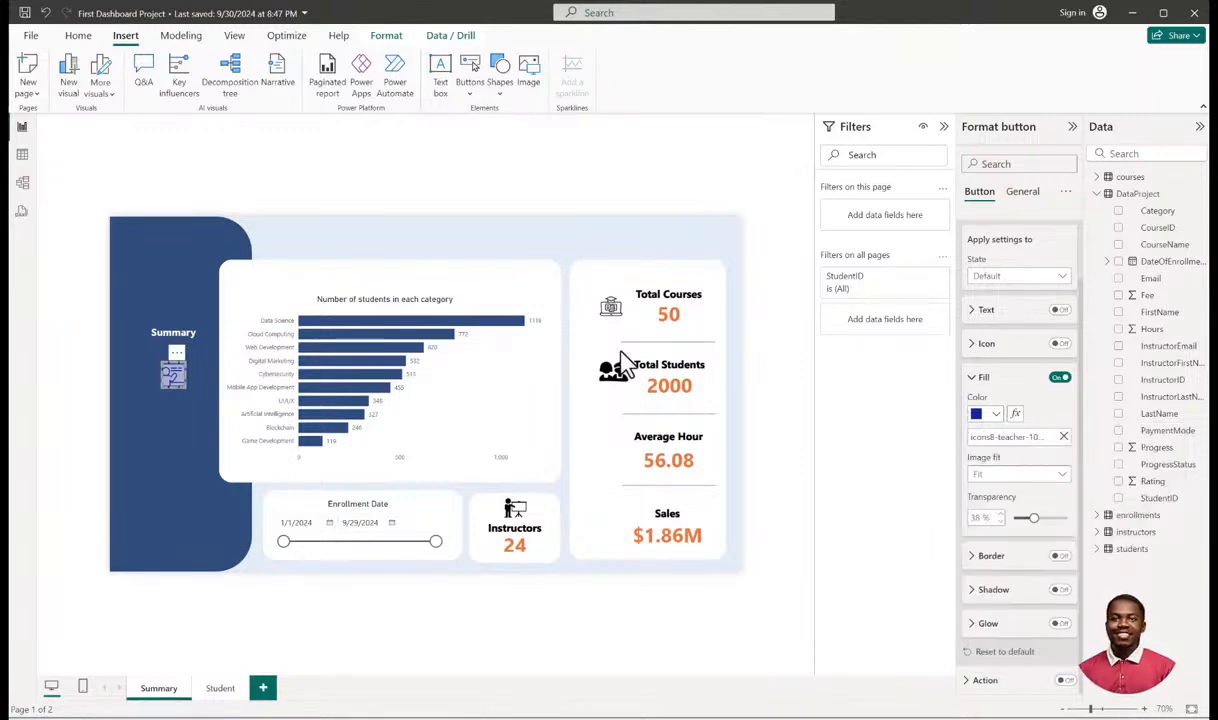
Copy the hex code of the blue sidebar shape's fill color.
{"action": "left_click", "coordinate": [146, 254]}
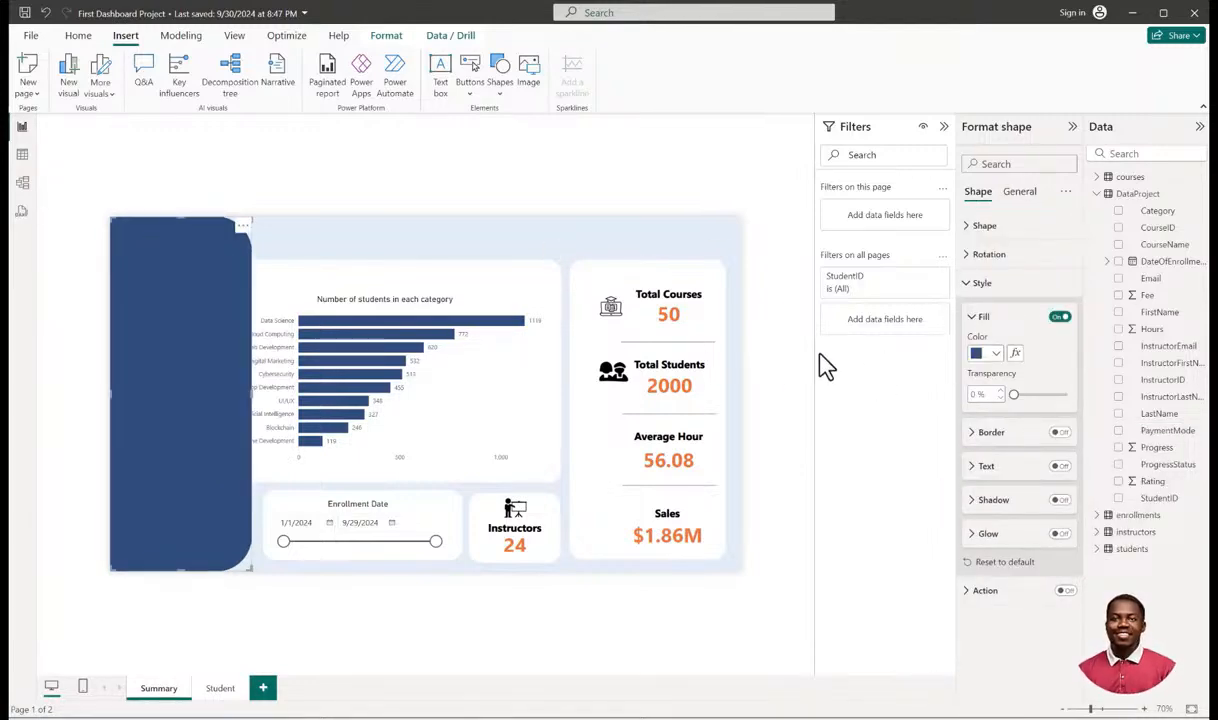
{"action": "left_click", "coordinate": [994, 356]}
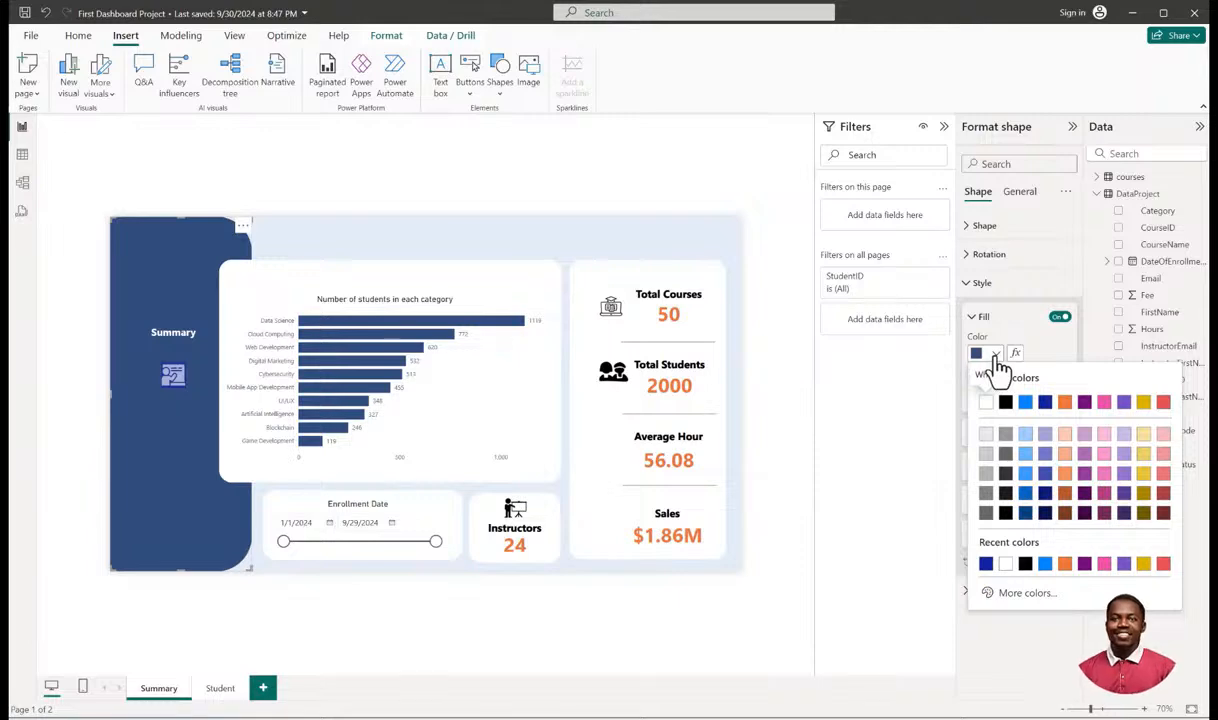
{"action": "left_click", "coordinate": [1038, 592]}
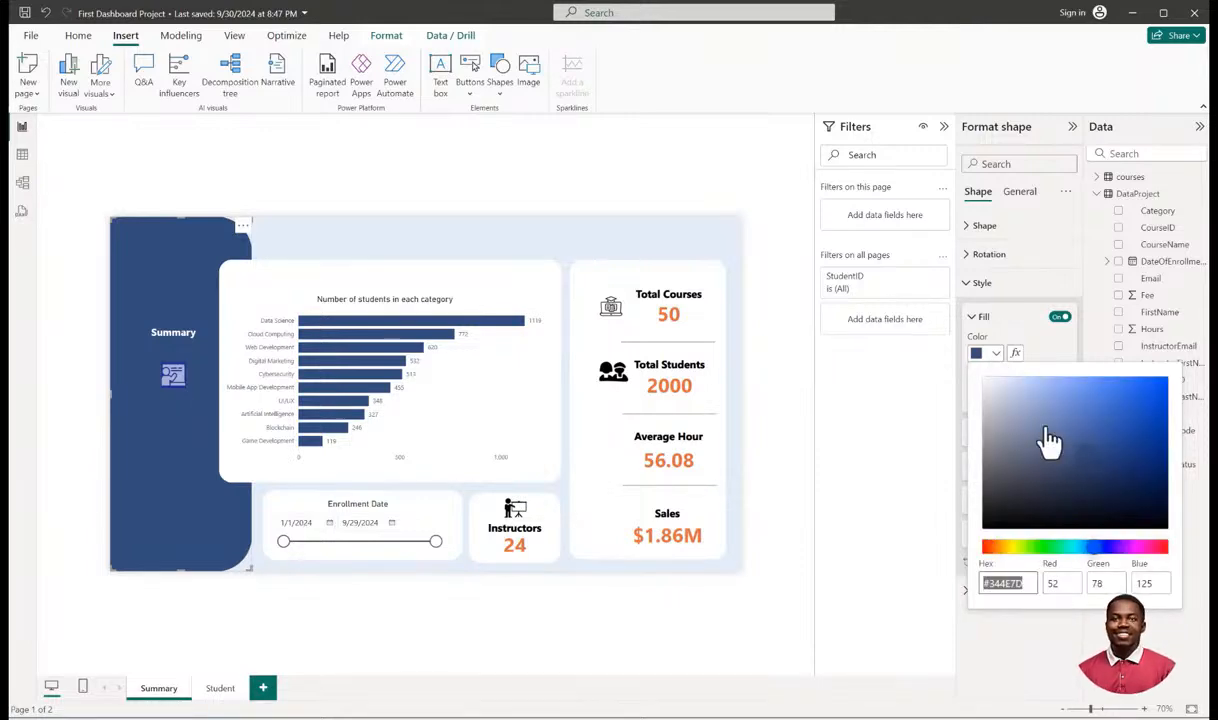
{"action": "left_click_drag", "start_coordinate": [1027, 585], "coordinate": [997, 584]}
{"action": "left_click", "coordinate": [1010, 628]}
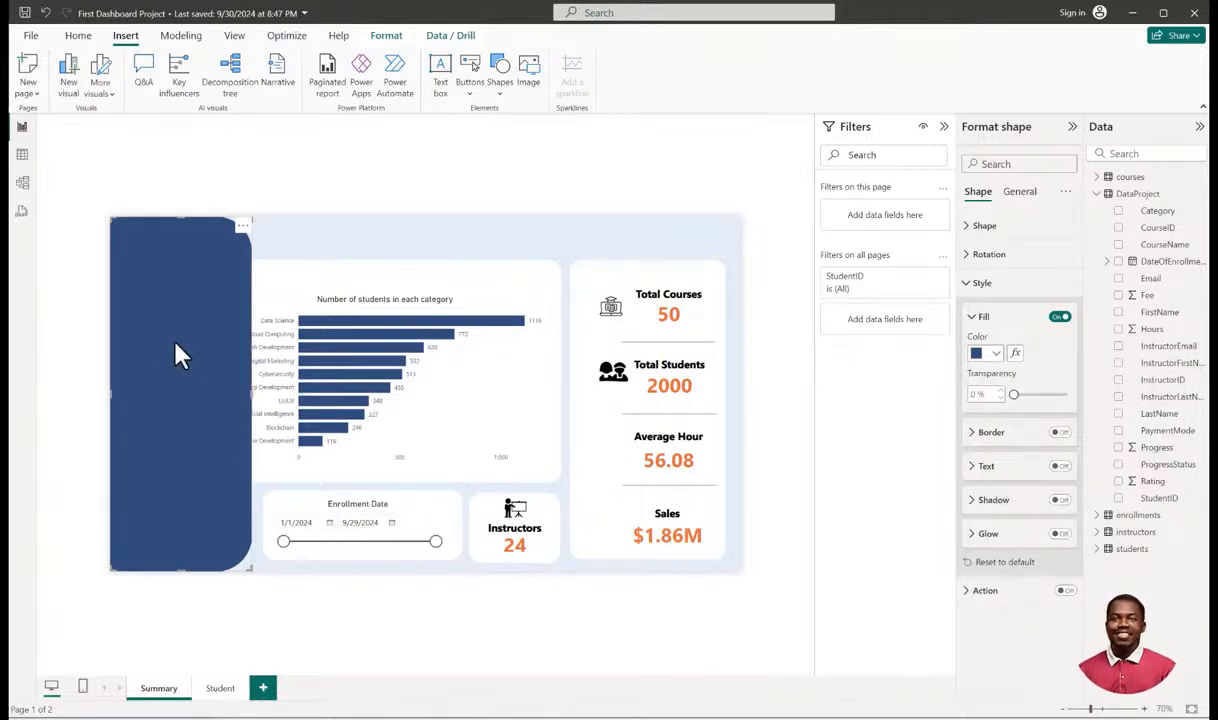
{"action": "left_click", "coordinate": [93, 320]}
Set the teacher icon button's fill color to the sidebar's hex code #344E7D.
{"action": "left_click", "coordinate": [173, 378]}
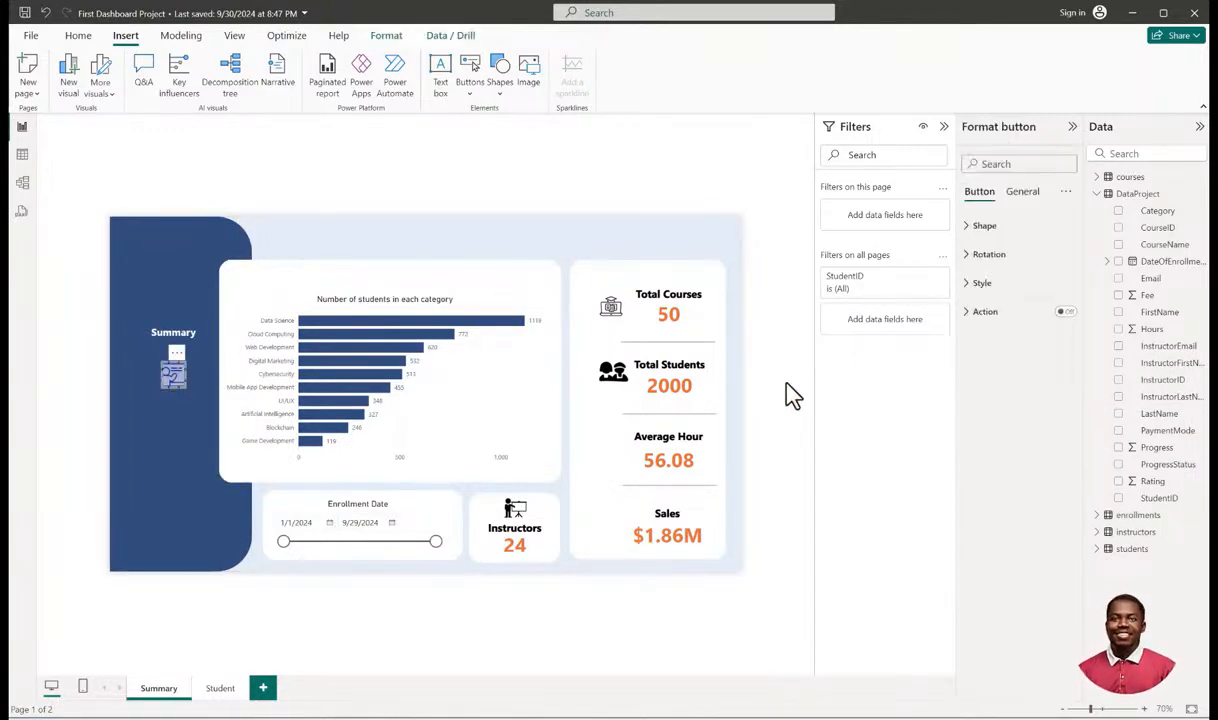
{"action": "left_click", "coordinate": [968, 283]}
{"action": "scroll", "coordinate": [1000, 515], "scroll_direction": "down", "scroll_amount": 5}
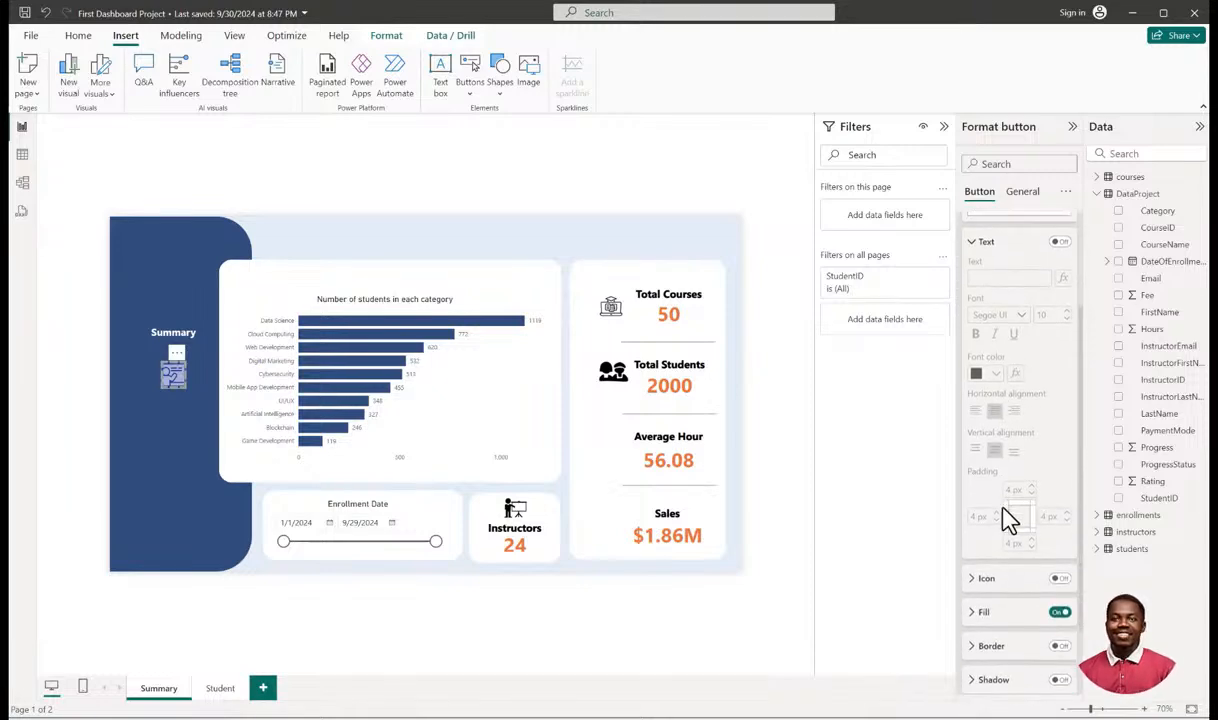
{"action": "left_click", "coordinate": [977, 520]}
{"action": "scroll", "coordinate": [977, 530], "scroll_direction": "down", "scroll_amount": 3}
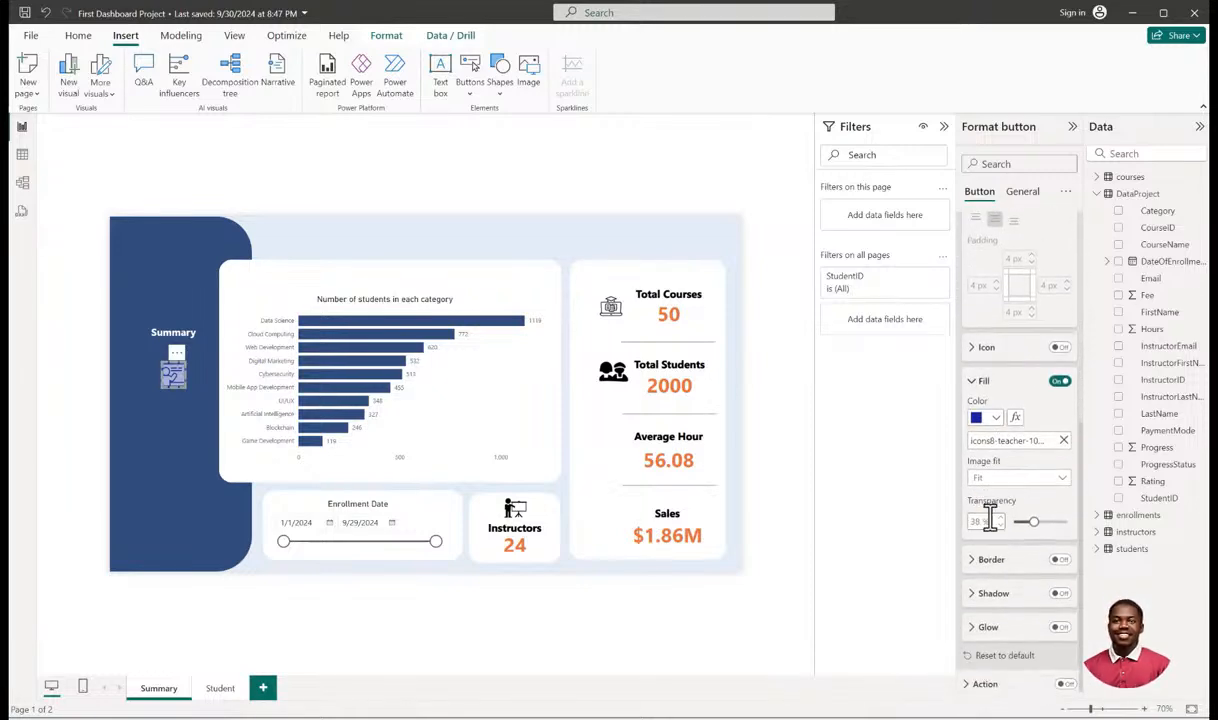
{"action": "left_click", "coordinate": [995, 417]}
{"action": "left_click", "coordinate": [1008, 656]}
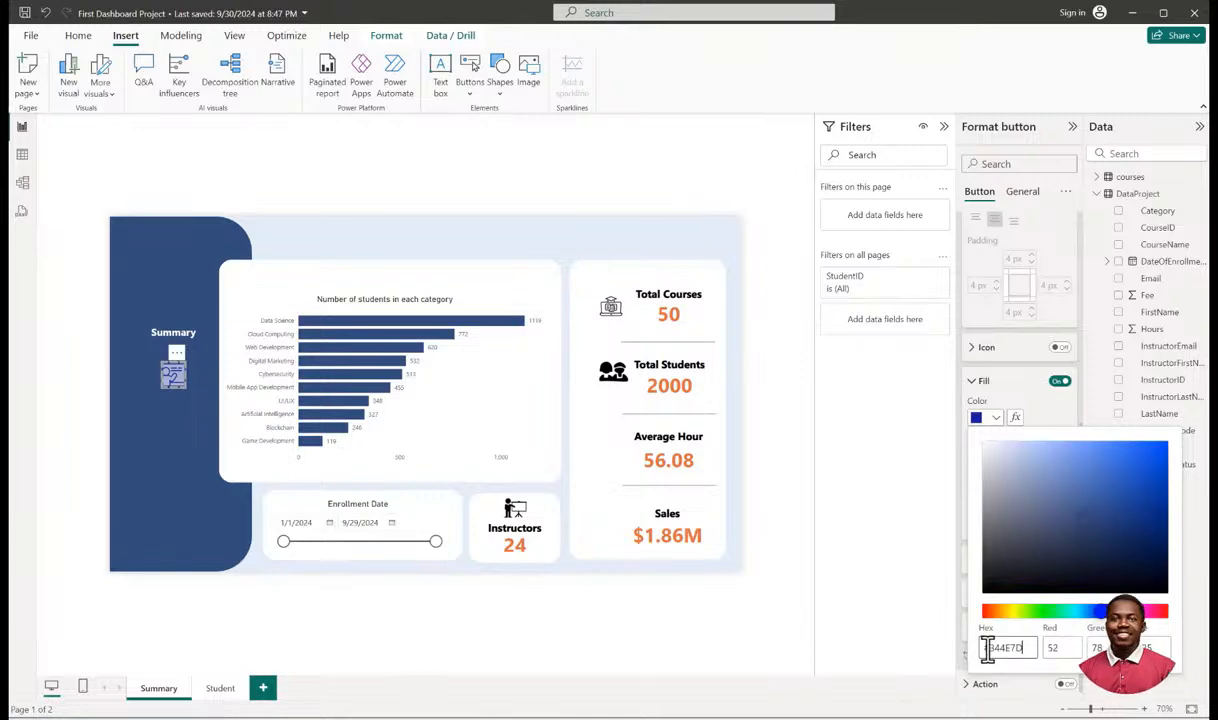
{"action": "left_click", "coordinate": [1016, 405]}
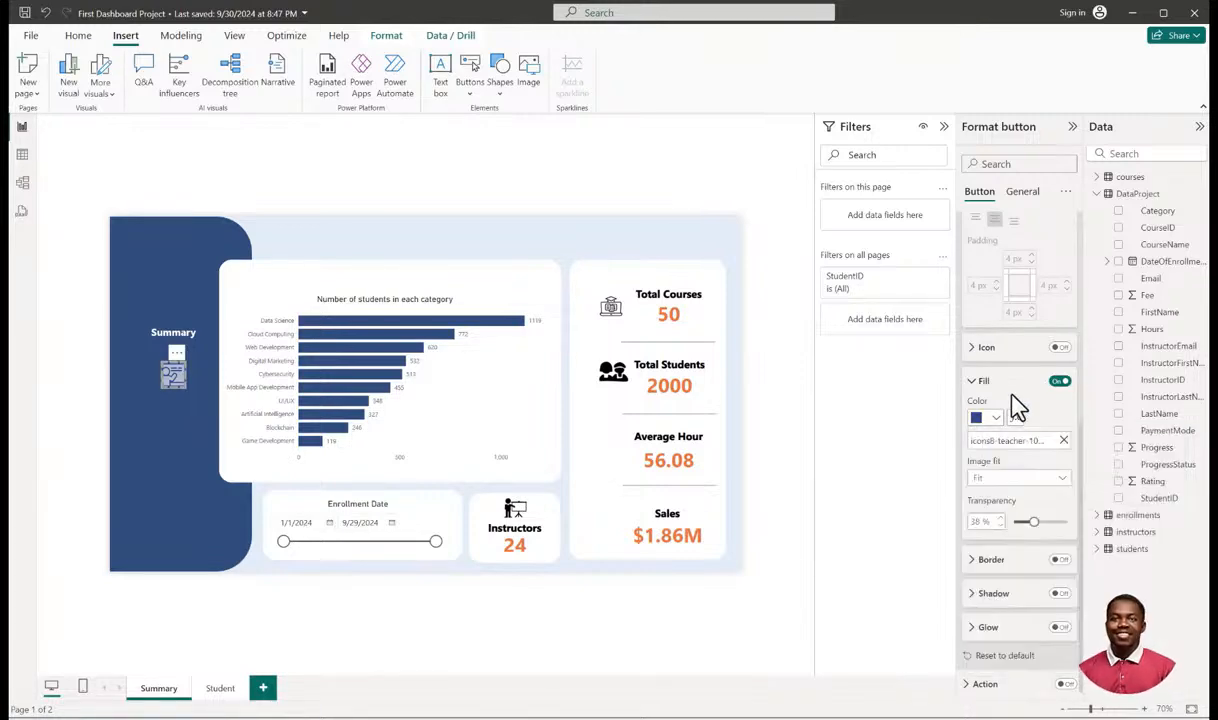
{"action": "left_click", "coordinate": [740, 350]}
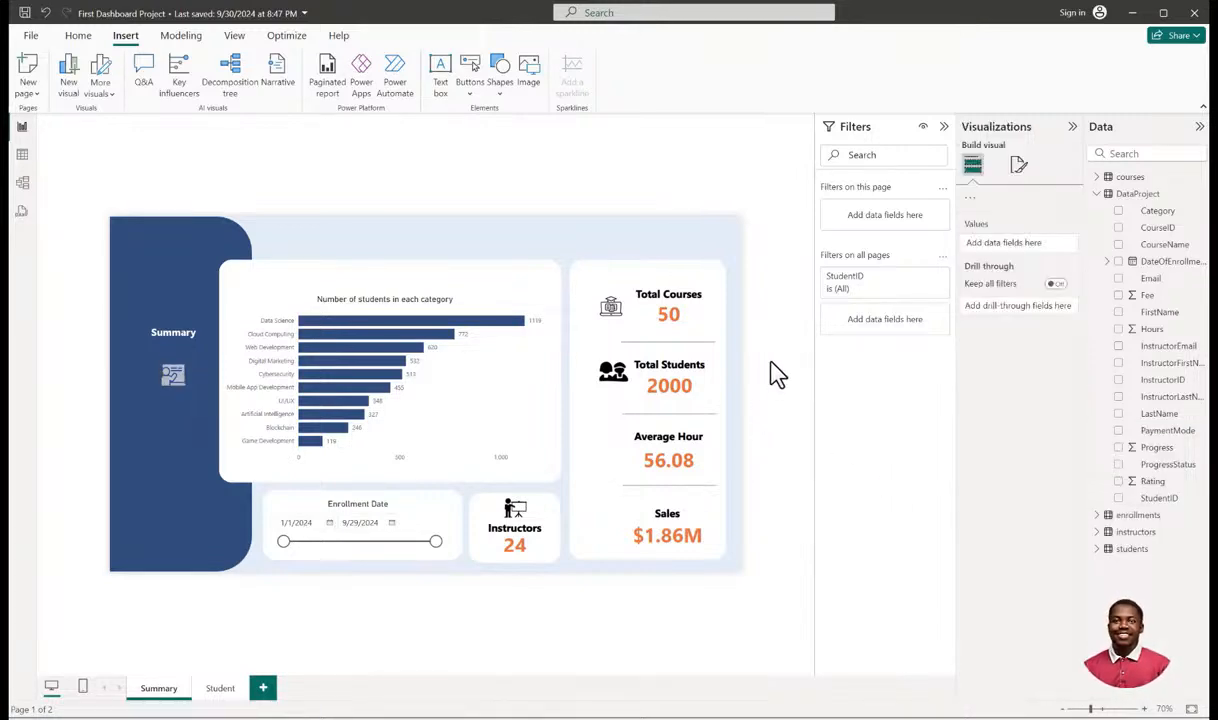
Set the teacher icon button's fill transparency to 0%.
{"action": "left_click", "coordinate": [178, 378]}
{"action": "left_click", "coordinate": [975, 284]}
{"action": "scroll", "coordinate": [1006, 544], "scroll_direction": "down", "scroll_amount": 5}
{"action": "left_click", "coordinate": [973, 524]}
{"action": "scroll", "coordinate": [1020, 545], "scroll_direction": "down", "scroll_amount": 3}
{"action": "left_click_drag", "start_coordinate": [1031, 512], "coordinate": [1010, 510]}
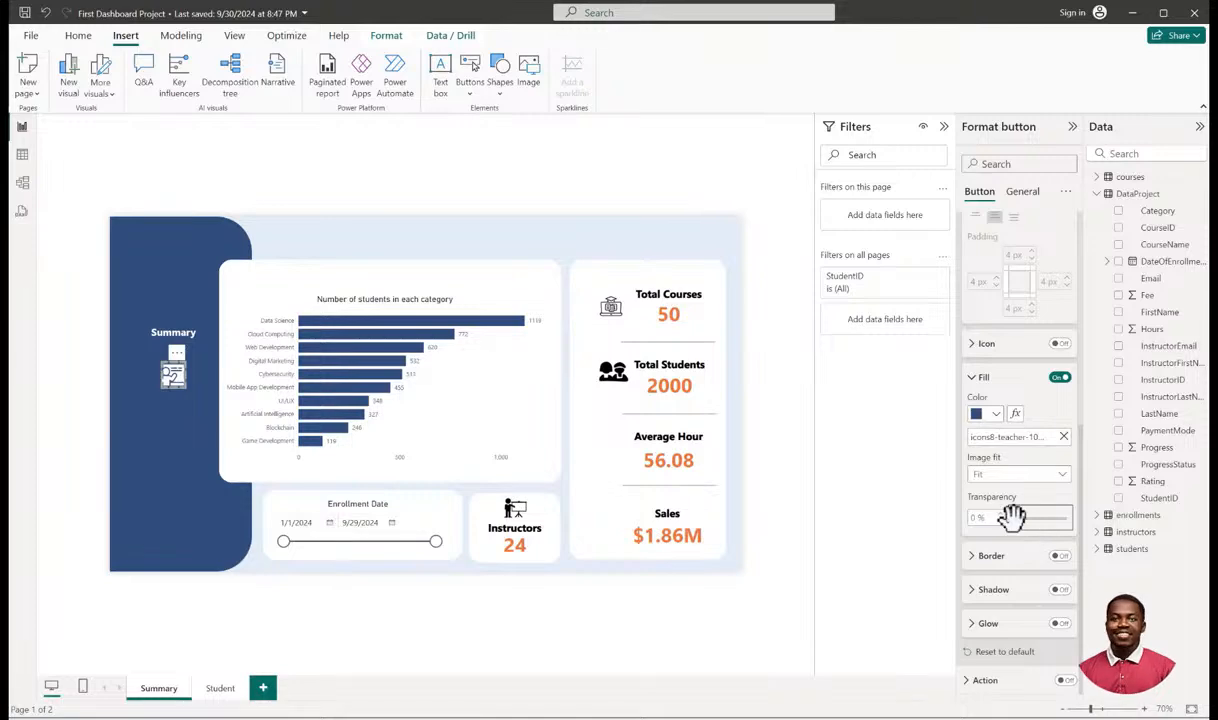
{"action": "left_click", "coordinate": [776, 476]}
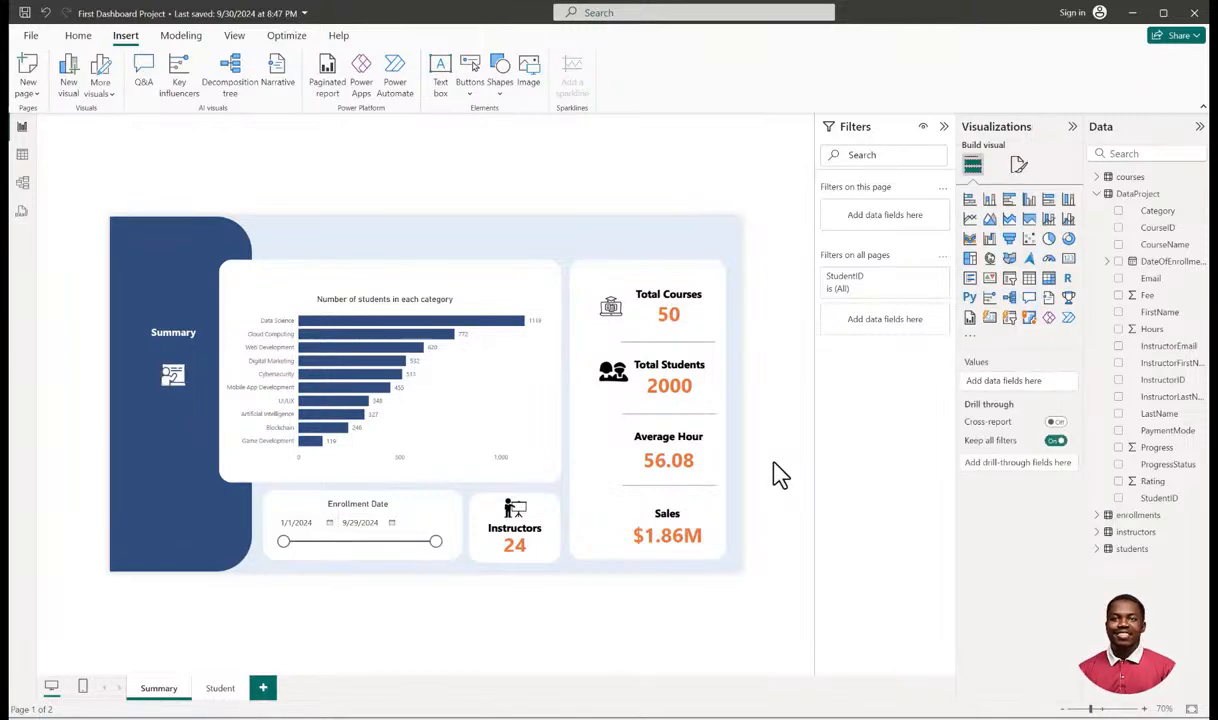
{"action": "left_click", "coordinate": [171, 386]}
{"action": "left_click_drag", "start_coordinate": [184, 387], "coordinate": [184, 388]}
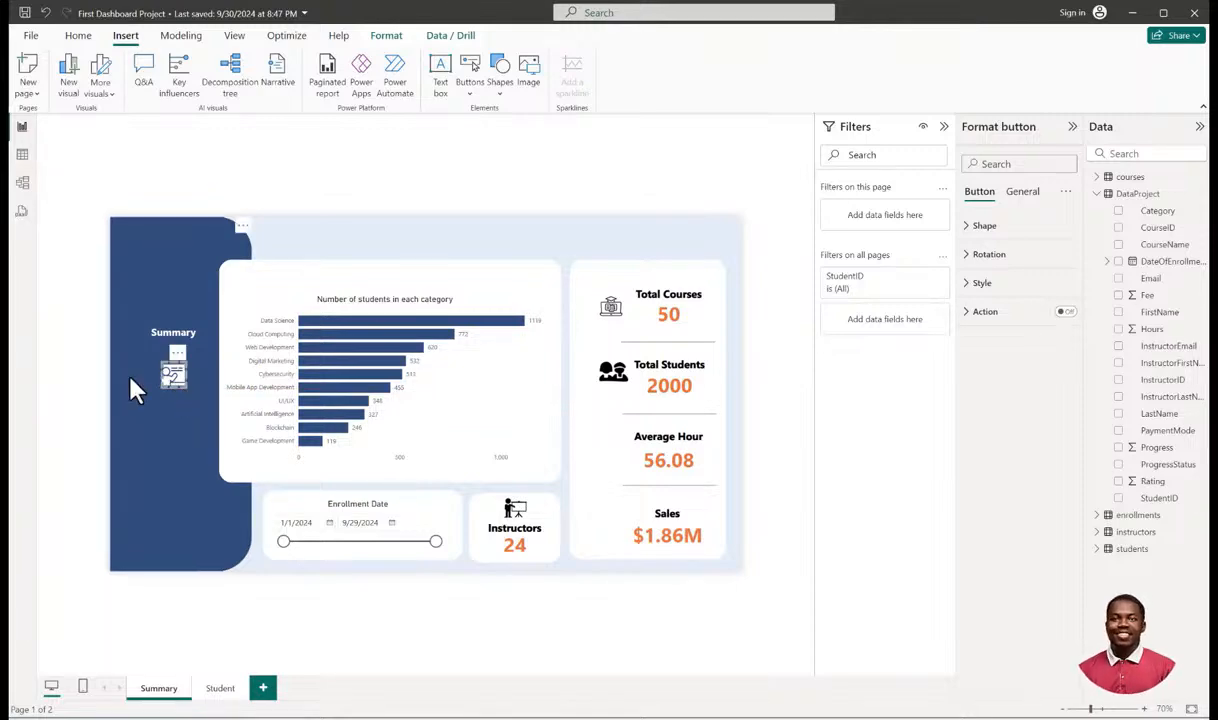
{"action": "left_click", "coordinate": [86, 382]}
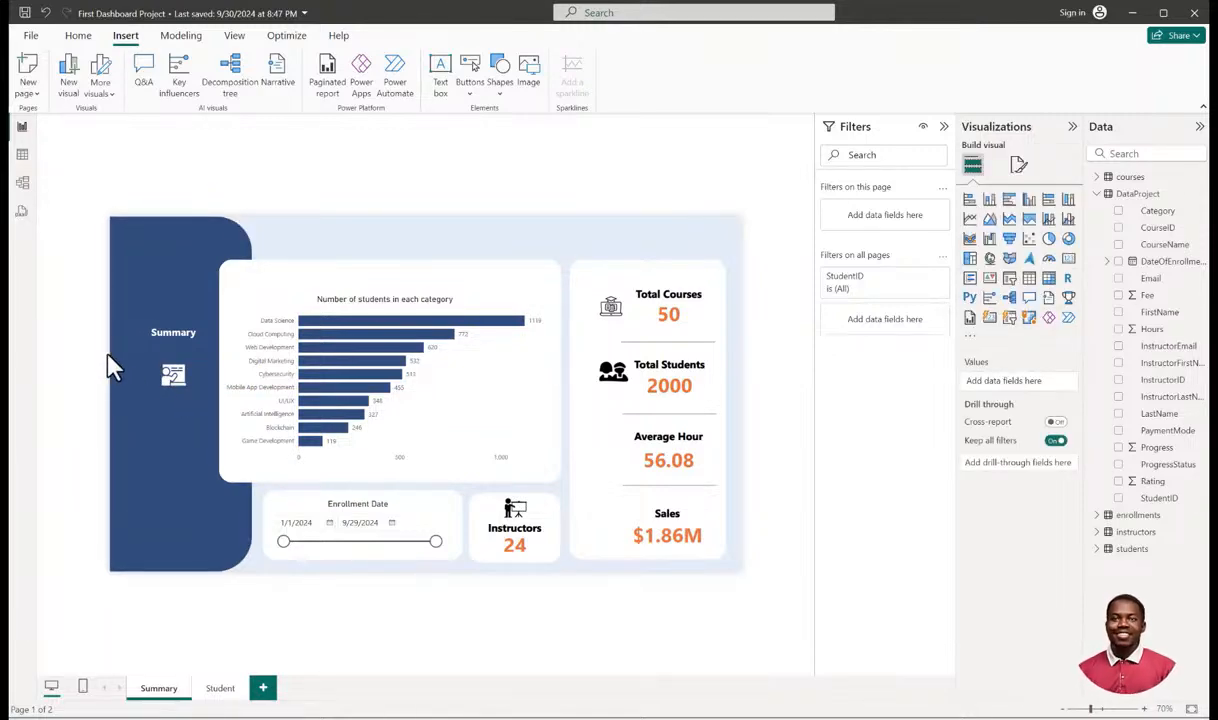
{"action": "left_click", "coordinate": [180, 388]}
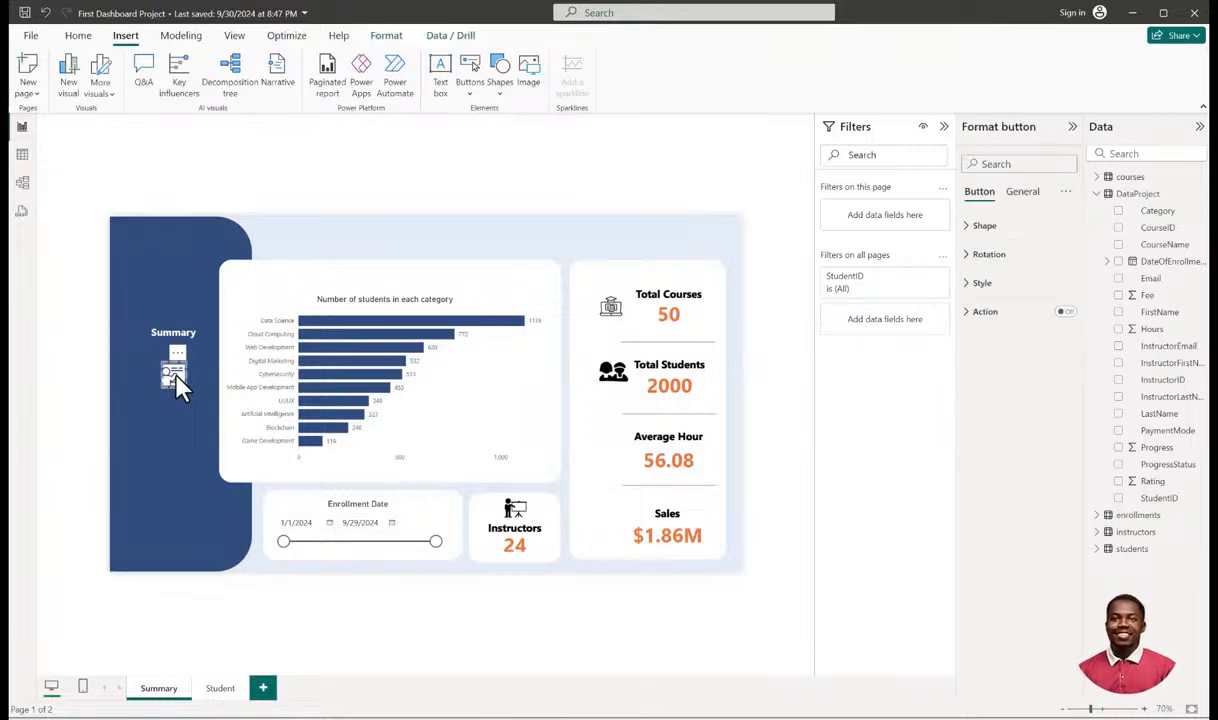
{"action": "left_click", "coordinate": [107, 383]}
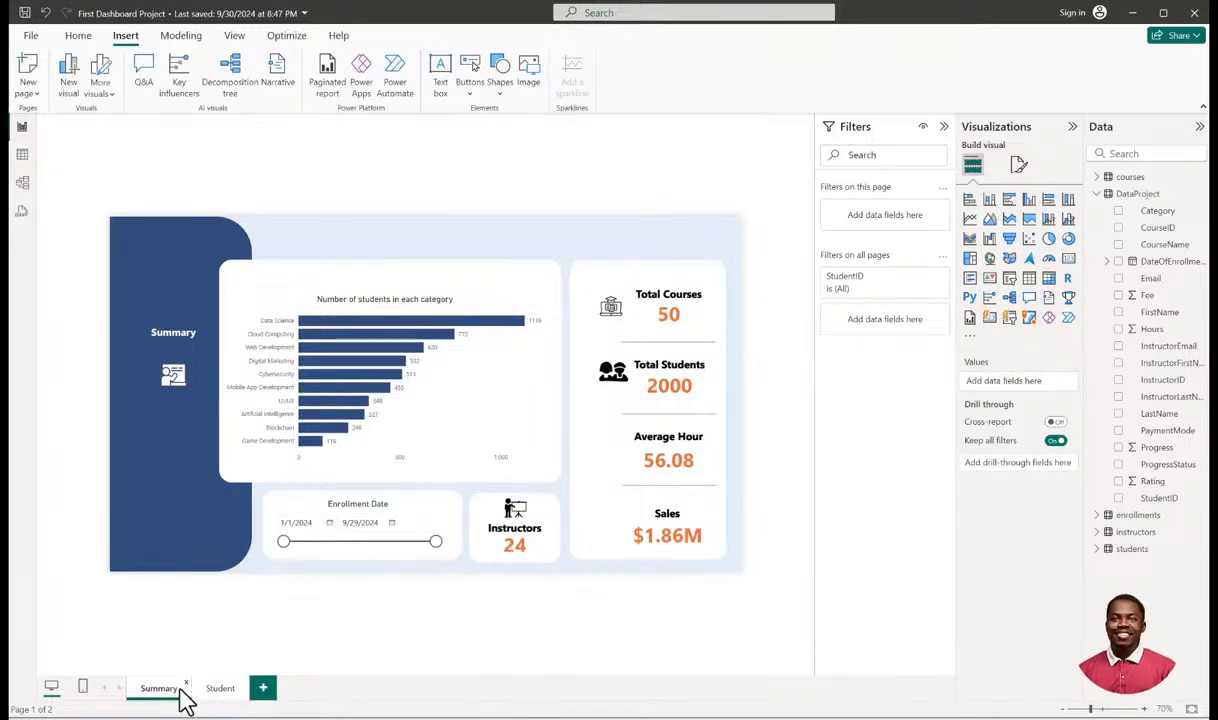
{"action": "left_click", "coordinate": [183, 381]}
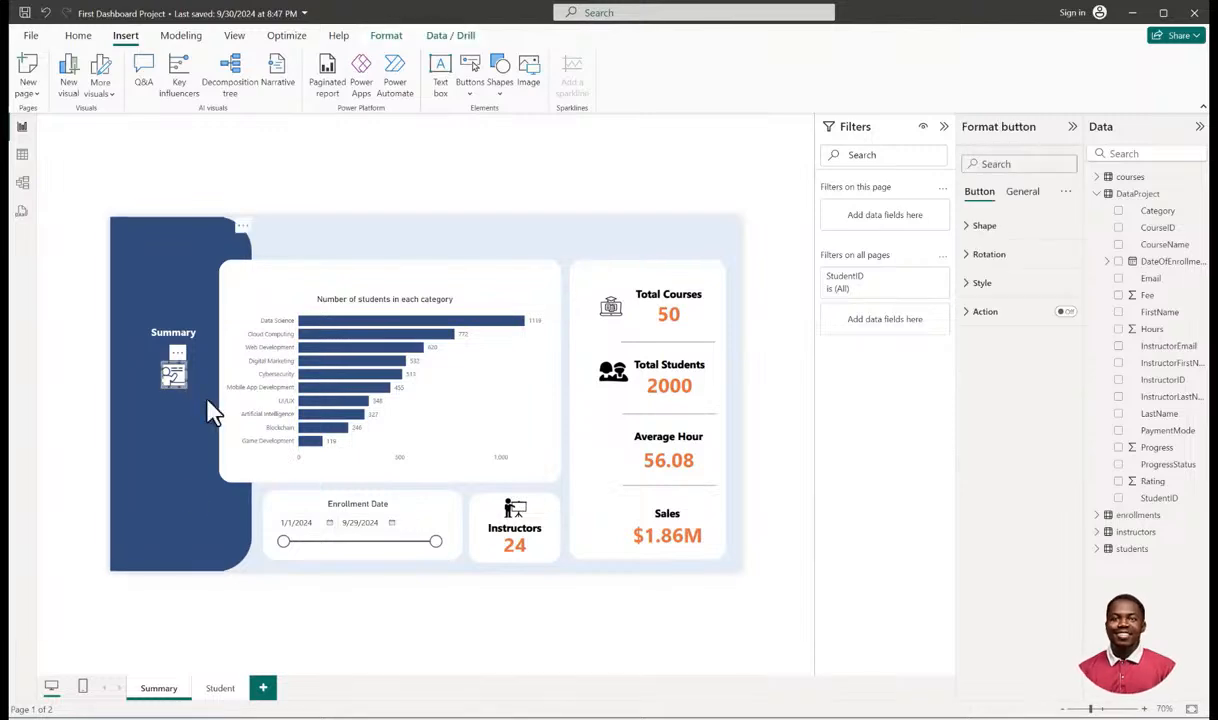
{"action": "left_click", "coordinate": [49, 397]}
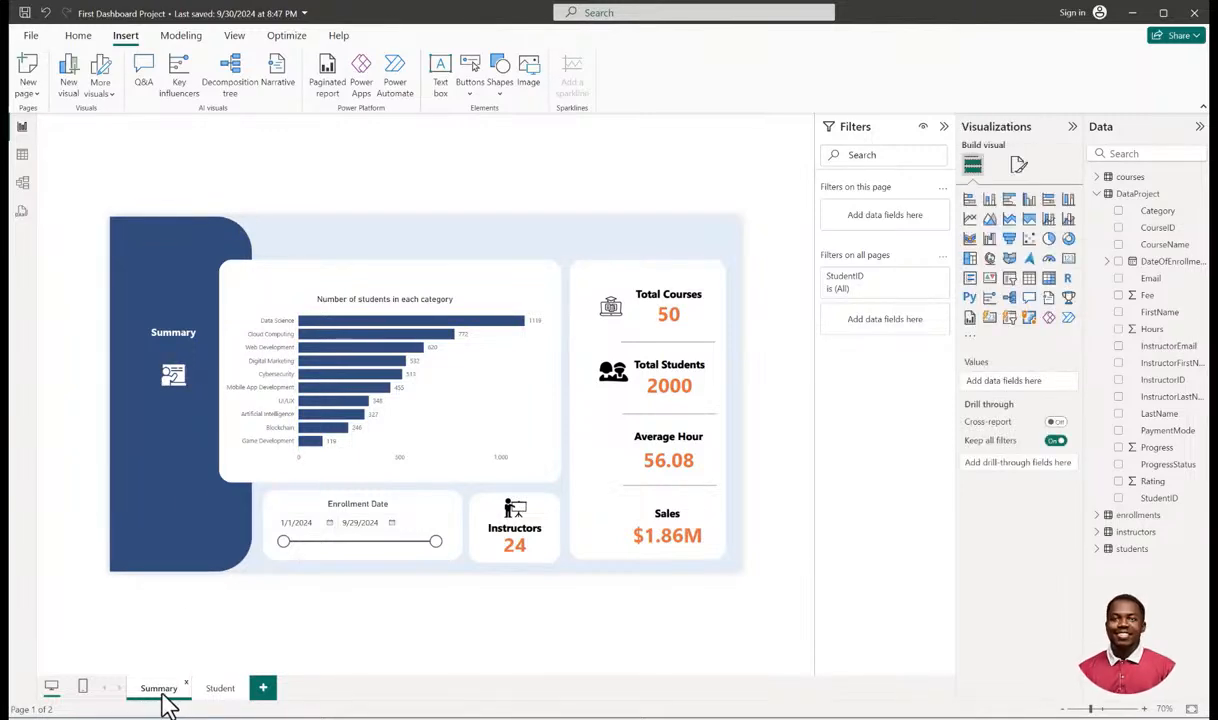
Set the fill transparency of the teacher icon button below the Summary label to 50%.
{"action": "left_click", "coordinate": [172, 386]}
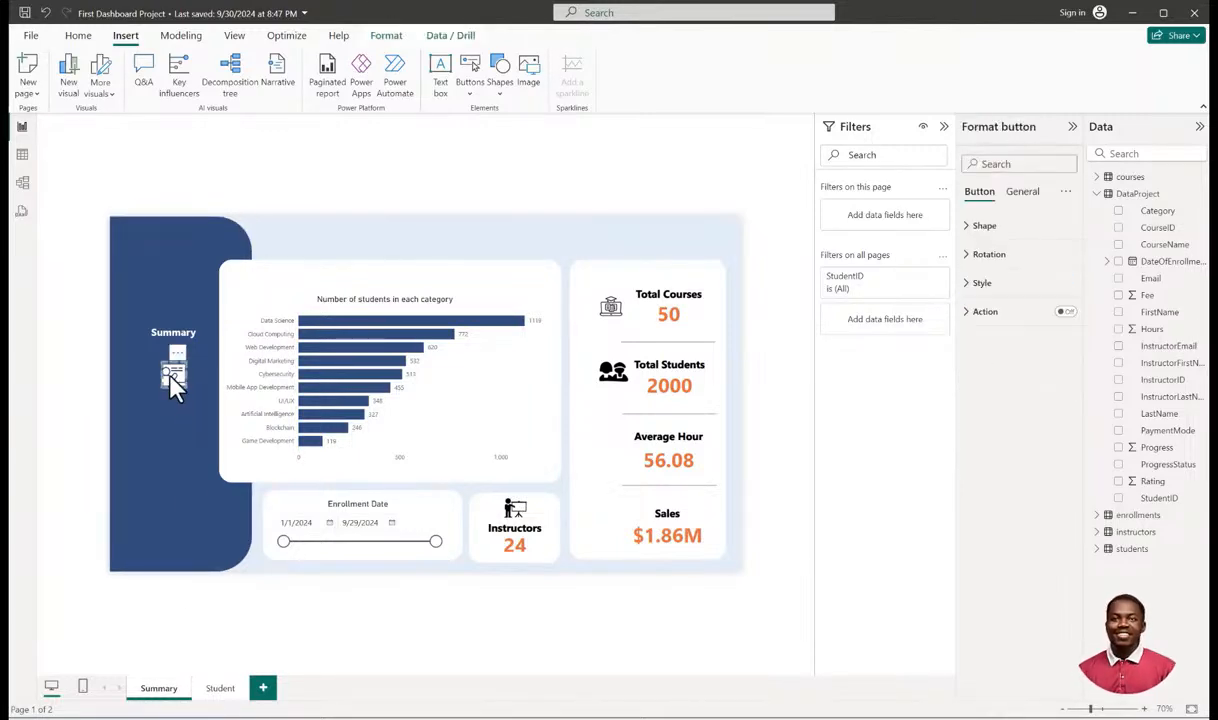
{"action": "left_click", "coordinate": [970, 286]}
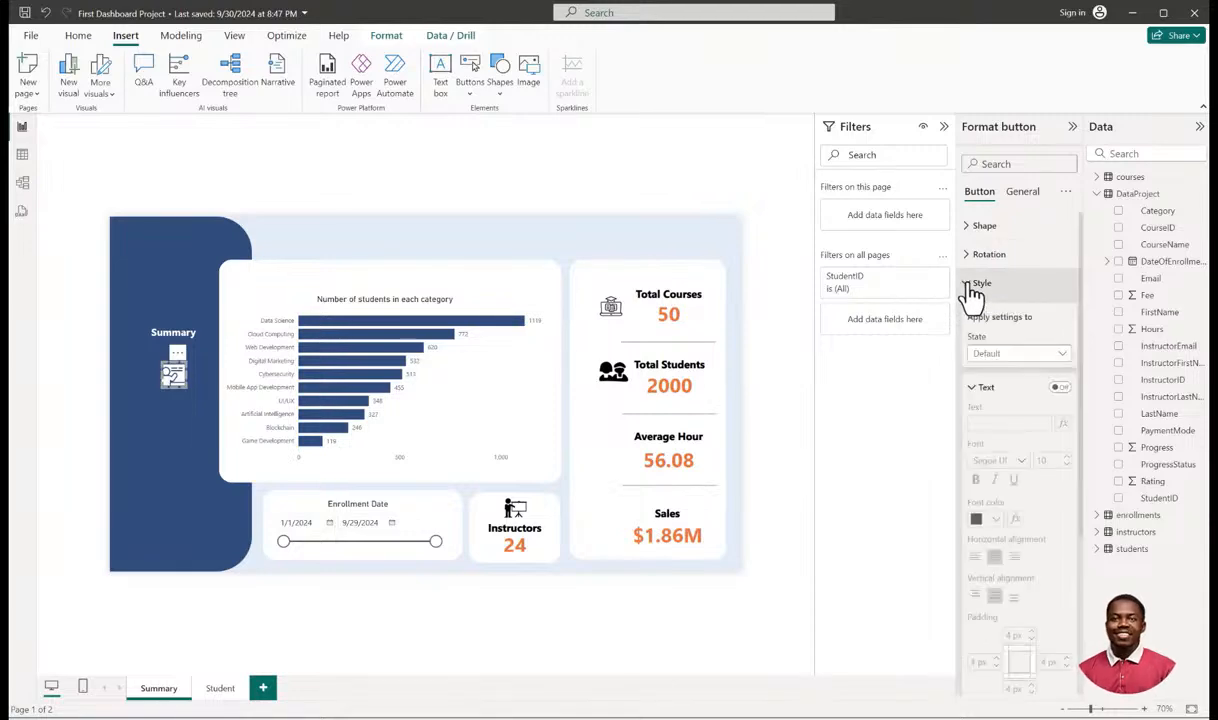
{"action": "scroll", "coordinate": [995, 550], "scroll_direction": "down", "scroll_amount": 4}
{"action": "left_click", "coordinate": [984, 524]}
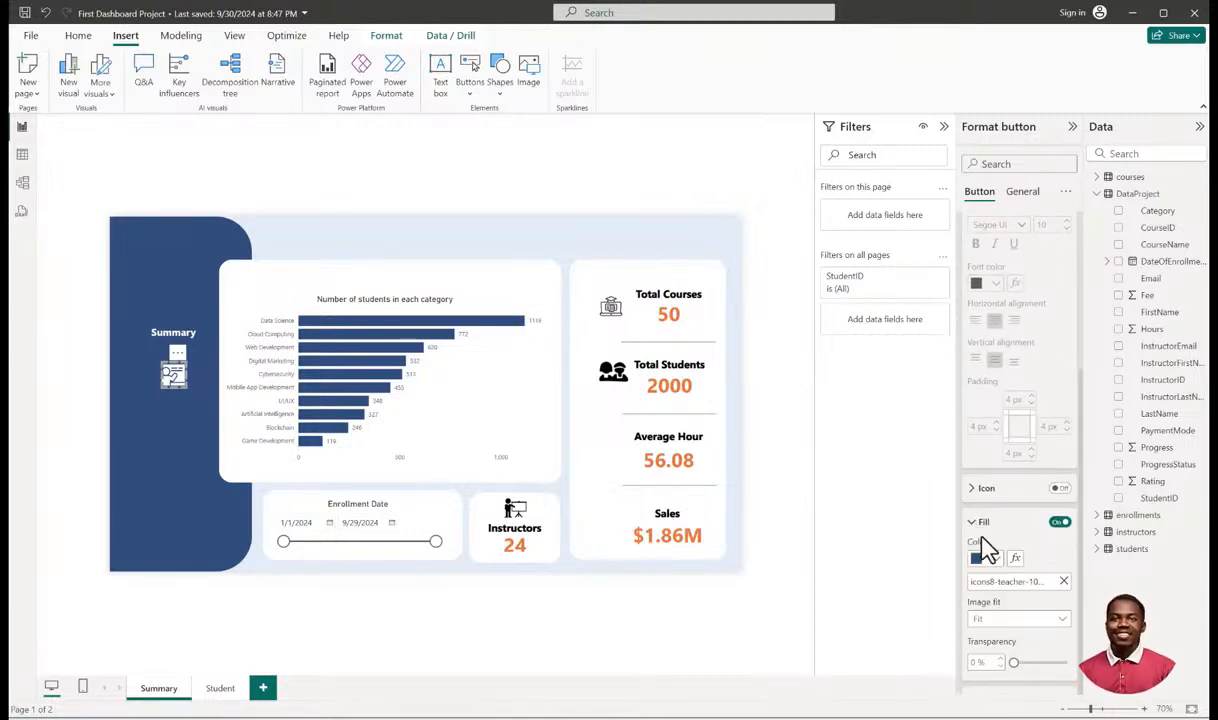
{"action": "scroll", "coordinate": [1008, 645], "scroll_direction": "down", "scroll_amount": 3}
{"action": "left_click_drag", "start_coordinate": [1013, 521], "coordinate": [1040, 521]}
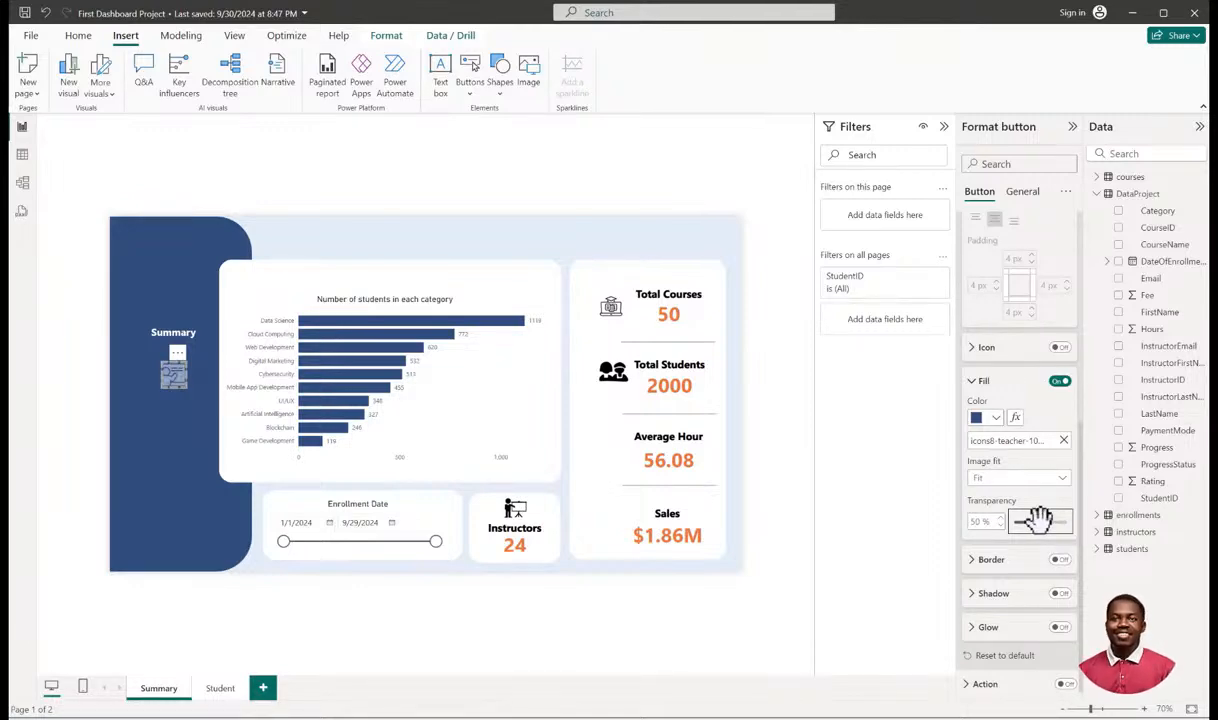
{"action": "left_click", "coordinate": [790, 452]}
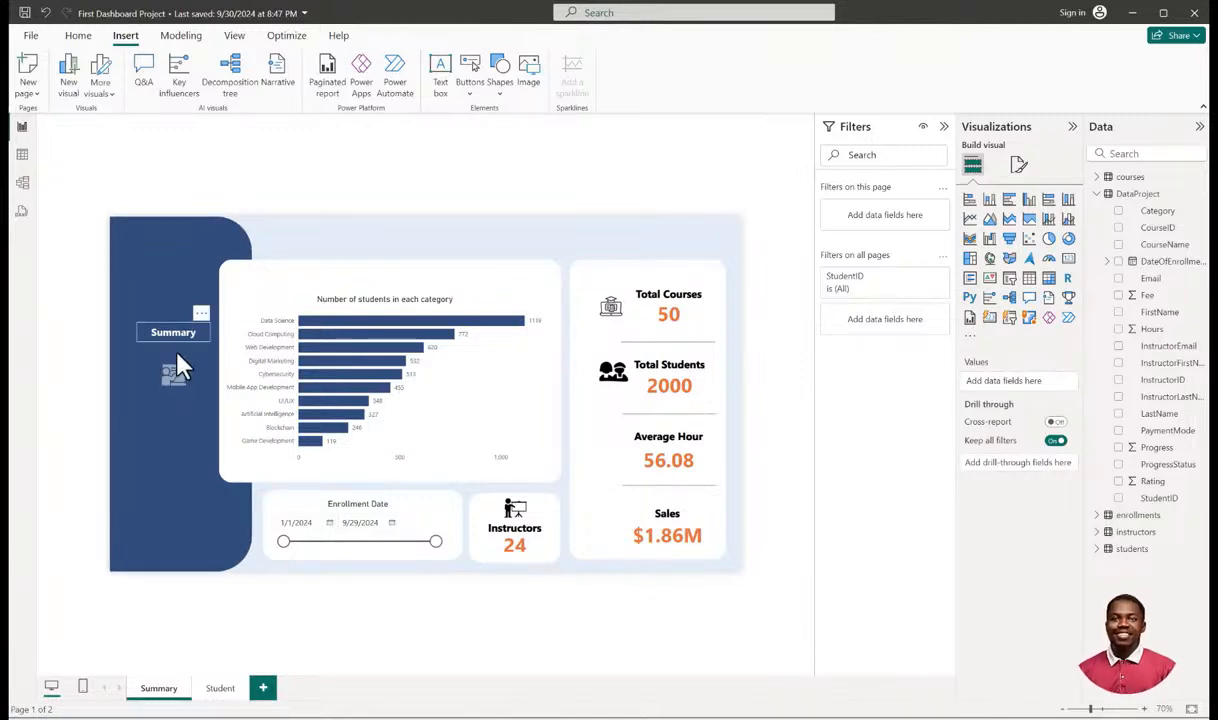
Enable the teacher icon button's action, with type Page navigation and the Student page as destination.
{"action": "left_click", "coordinate": [173, 374]}
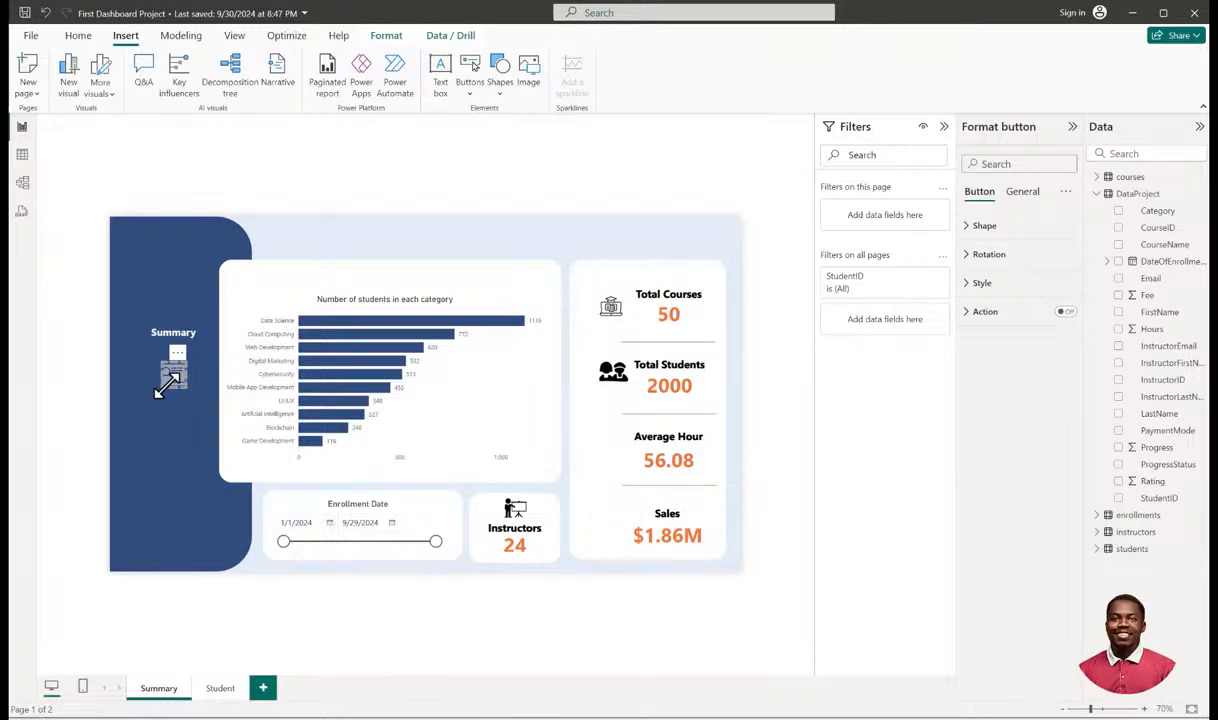
{"action": "left_click", "coordinate": [95, 362]}
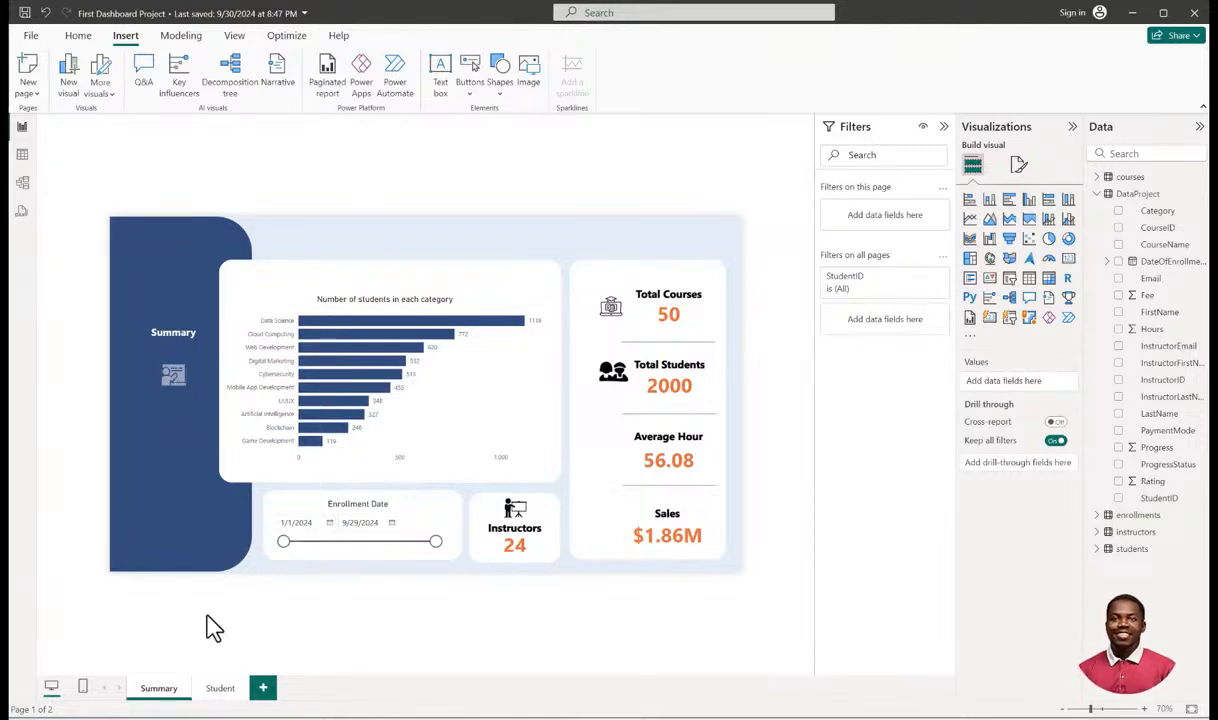
{"action": "left_click", "coordinate": [175, 381]}
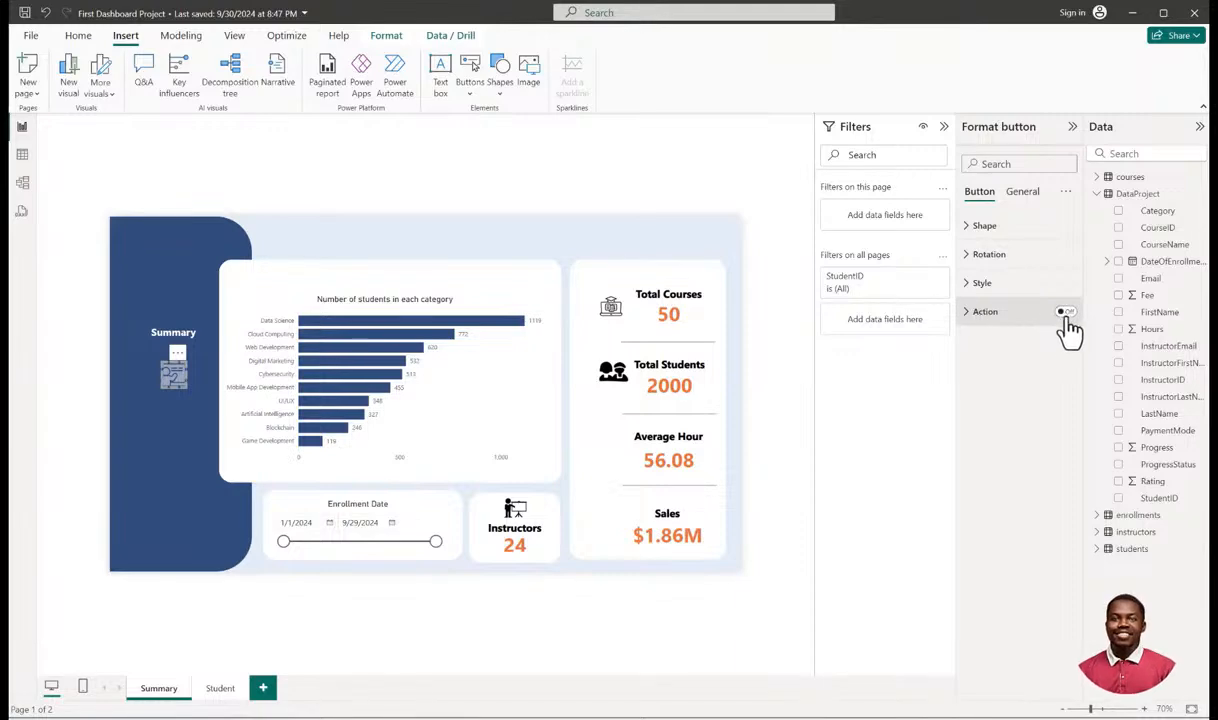
{"action": "left_click", "coordinate": [977, 316]}
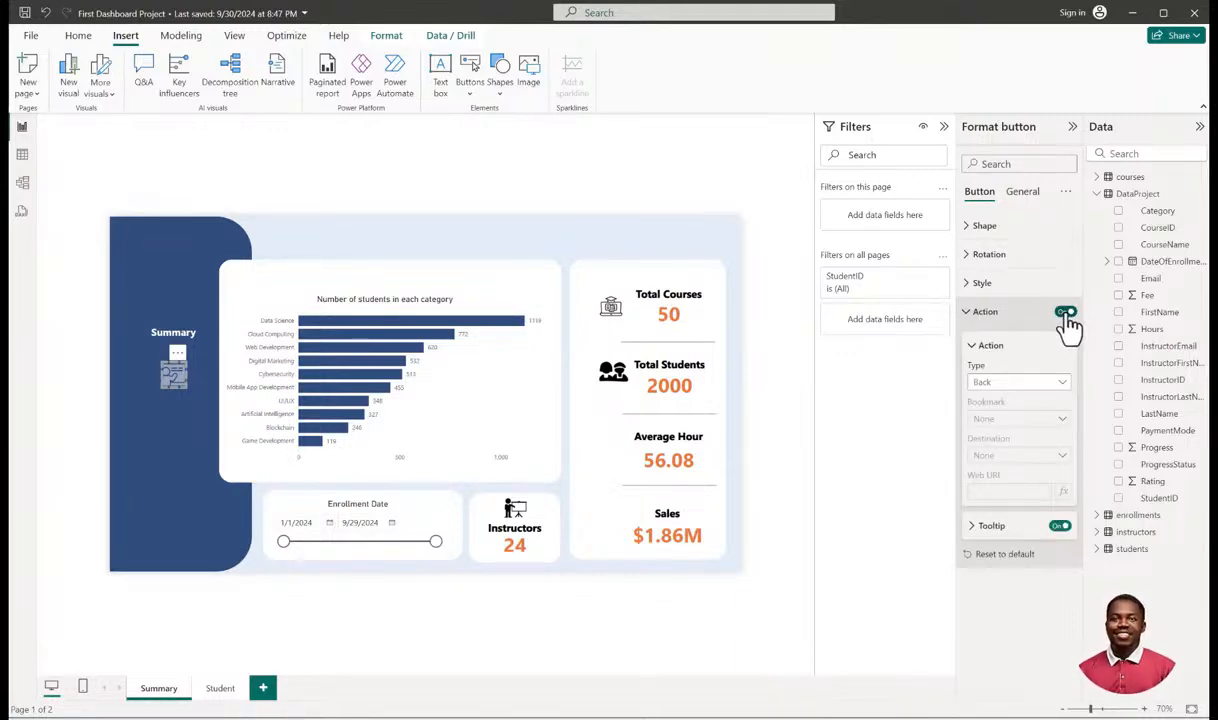
{"action": "left_click", "coordinate": [1003, 390]}
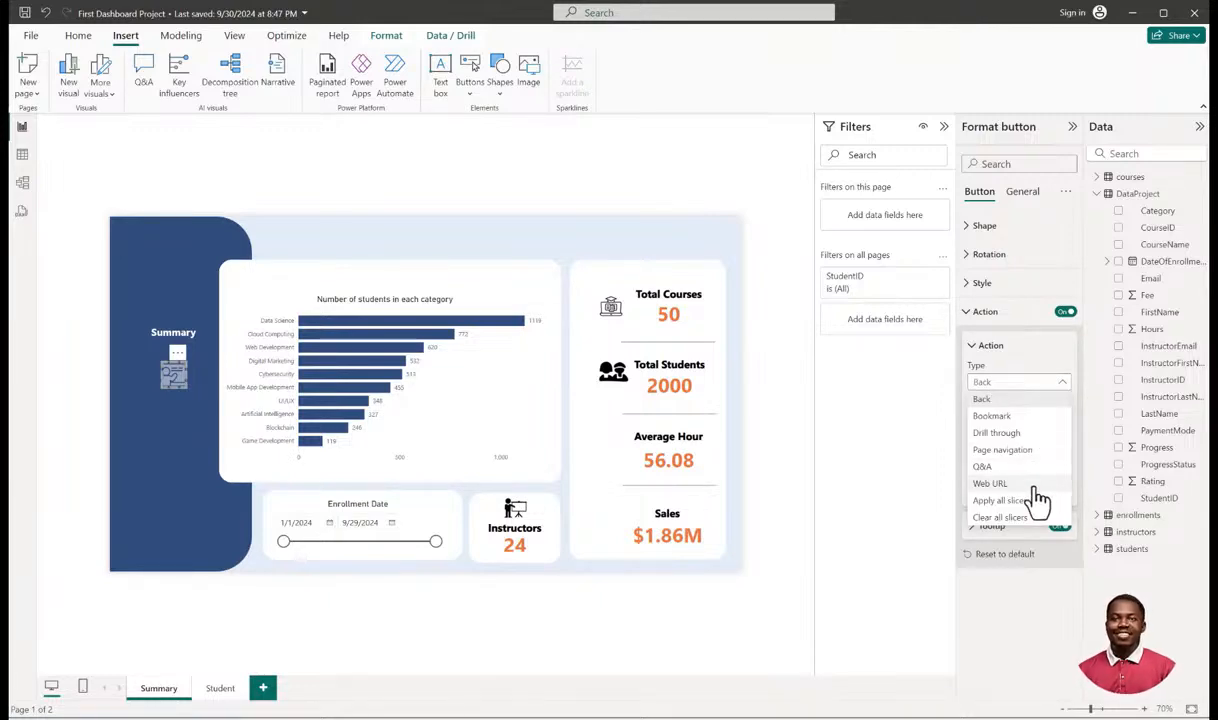
{"action": "left_click", "coordinate": [1012, 450]}
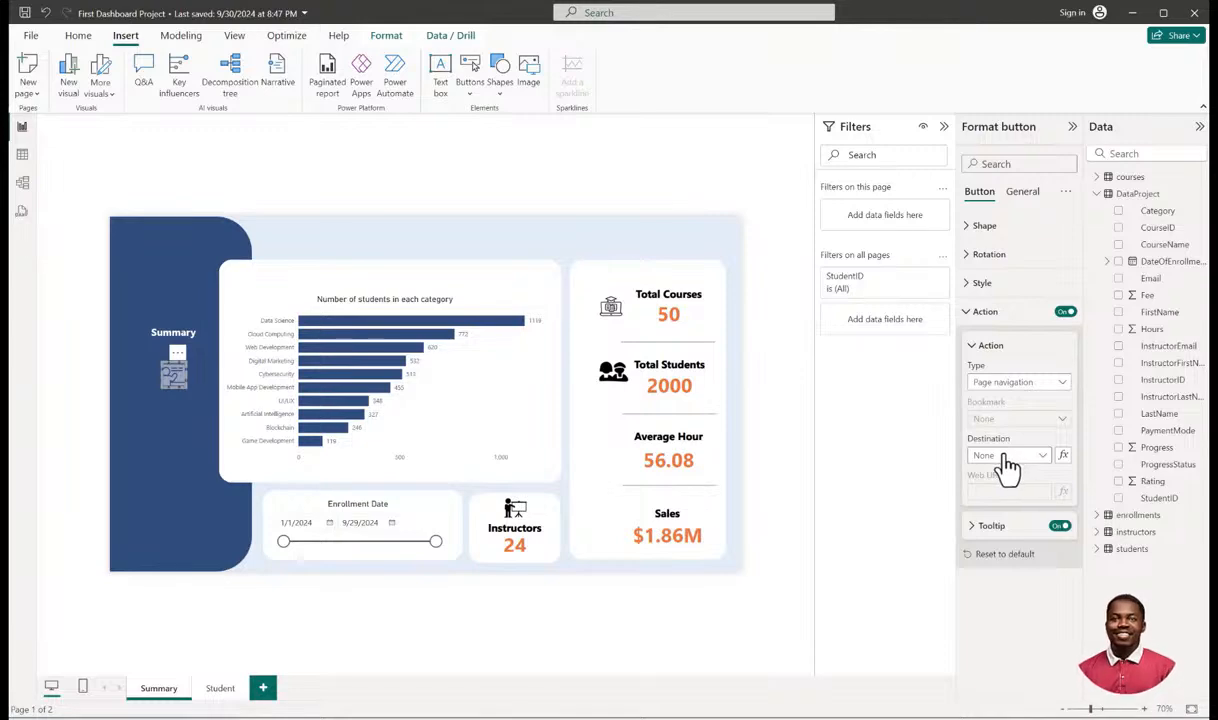
{"action": "left_click", "coordinate": [1015, 456]}
{"action": "left_click", "coordinate": [1014, 490]}
Test the teacher icon button's page navigation and return to the Summary page.
{"action": "left_click", "coordinate": [173, 331]}
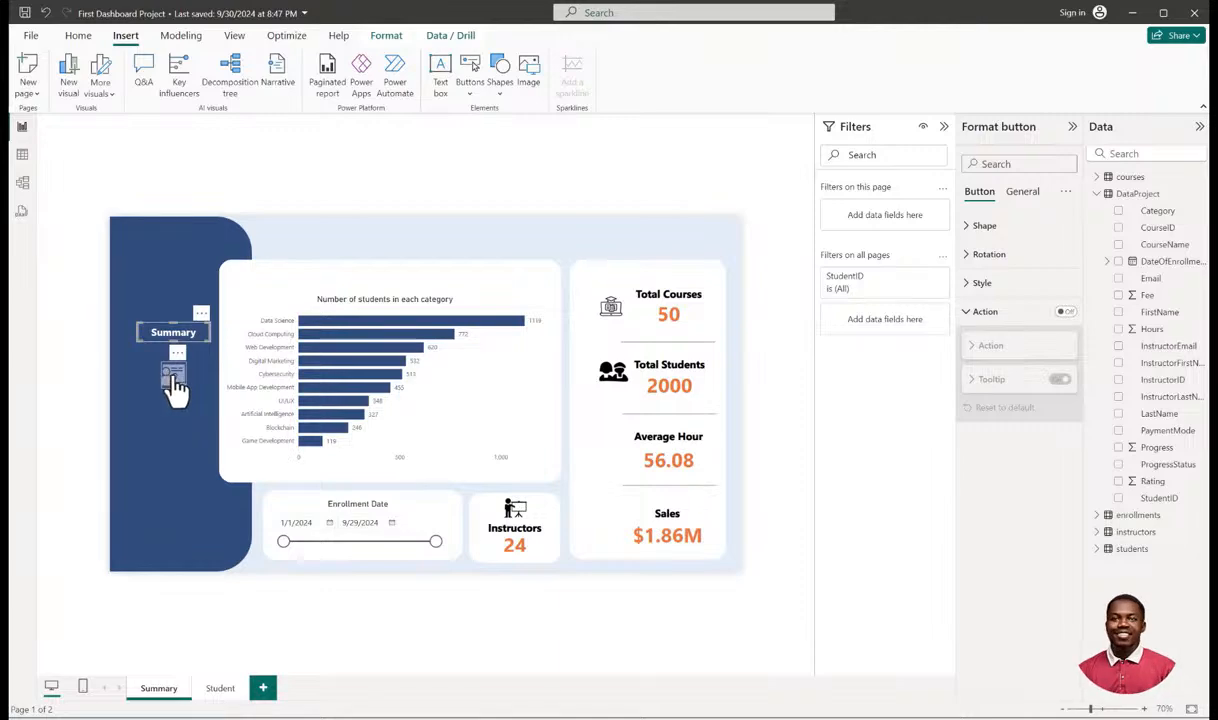
{"action": "left_click", "coordinate": [175, 385], "text": "ctrl"}
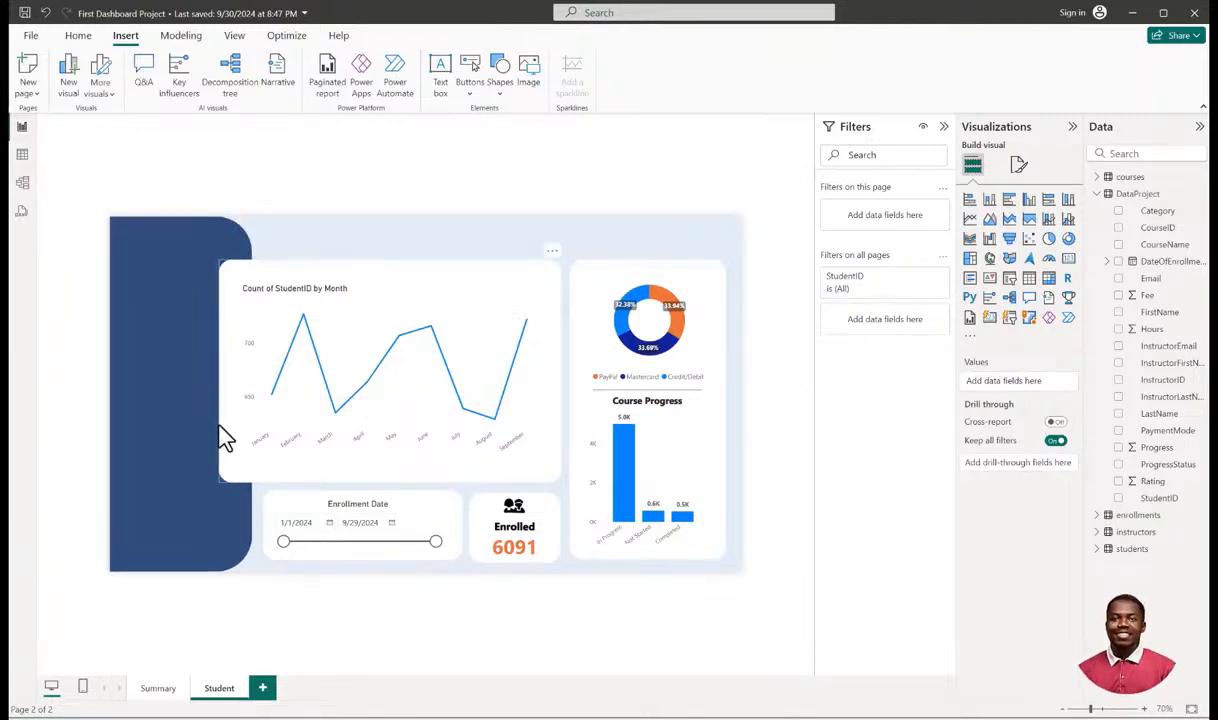
{"action": "left_click", "coordinate": [158, 688]}
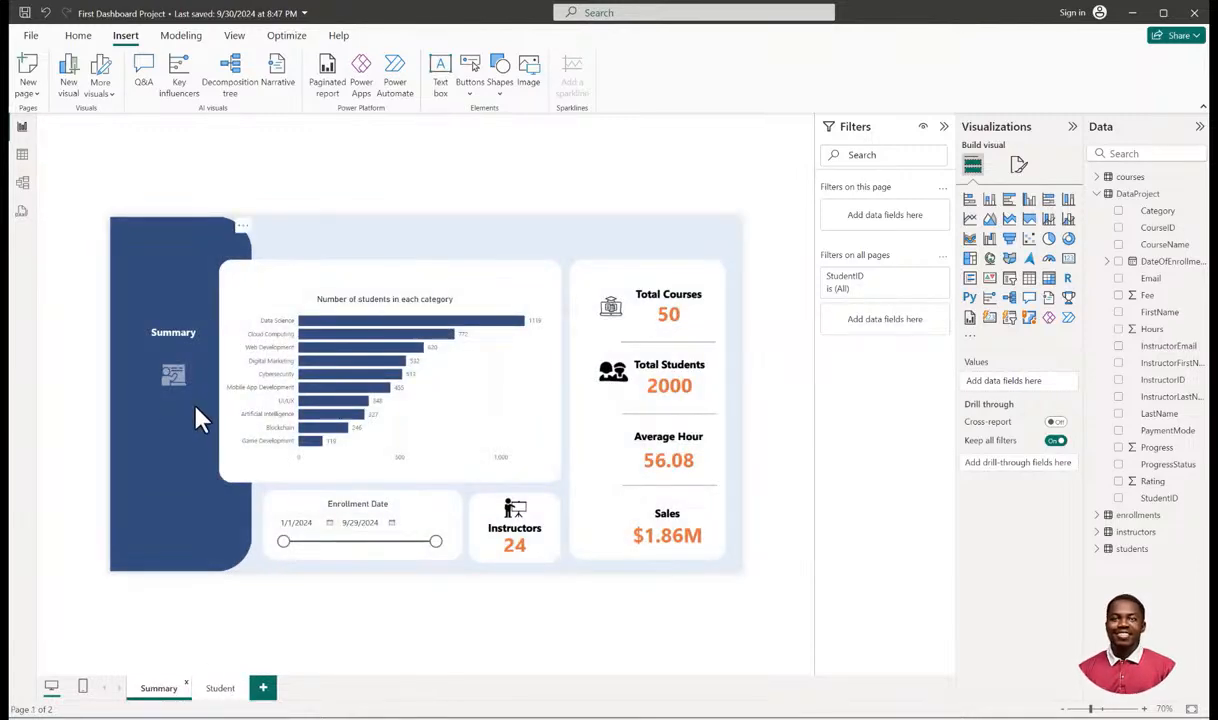
Copy the Summary label button and the teacher icon button from the Summary page to the Student page's blue sidebar.
{"action": "left_click", "coordinate": [159, 338]}
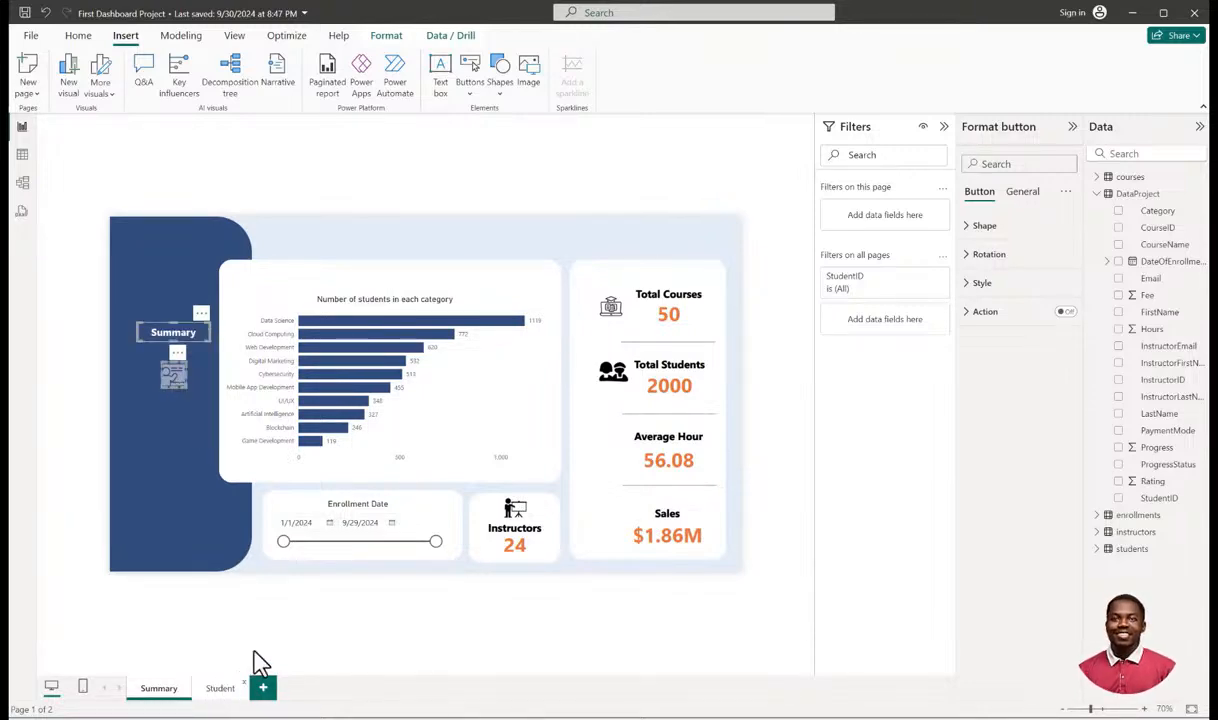
{"action": "left_click", "coordinate": [222, 687]}
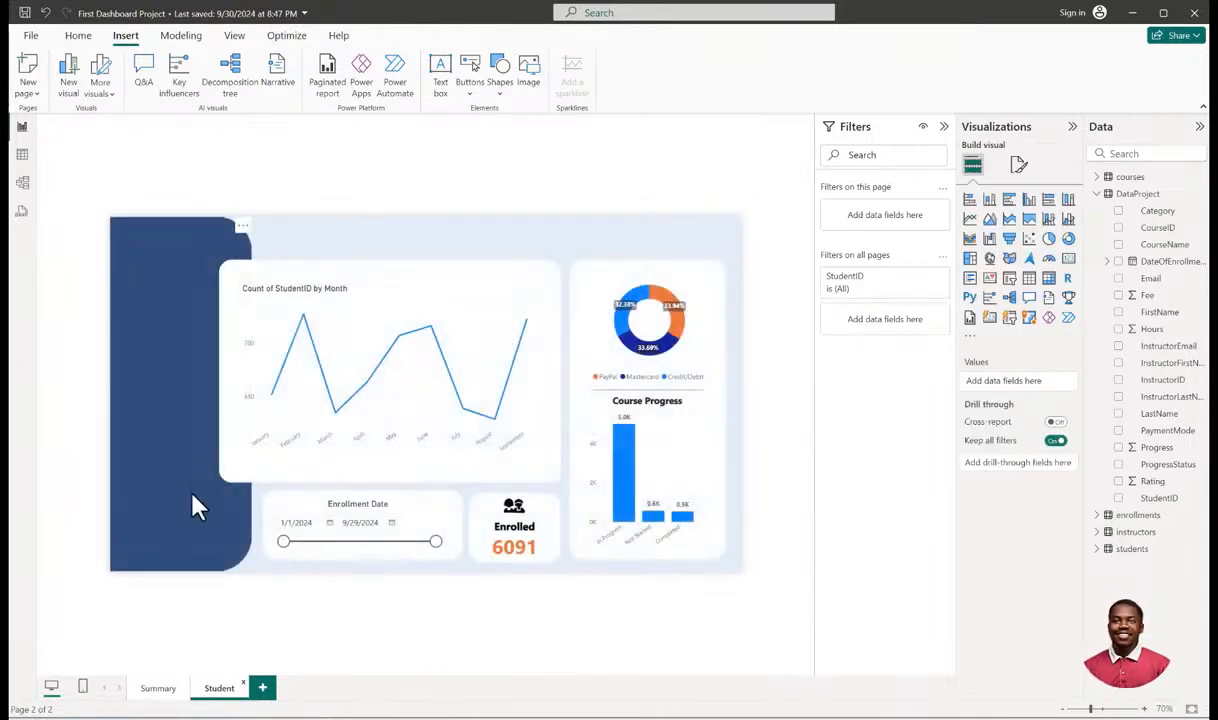
{"action": "left_click", "coordinate": [90, 383]}
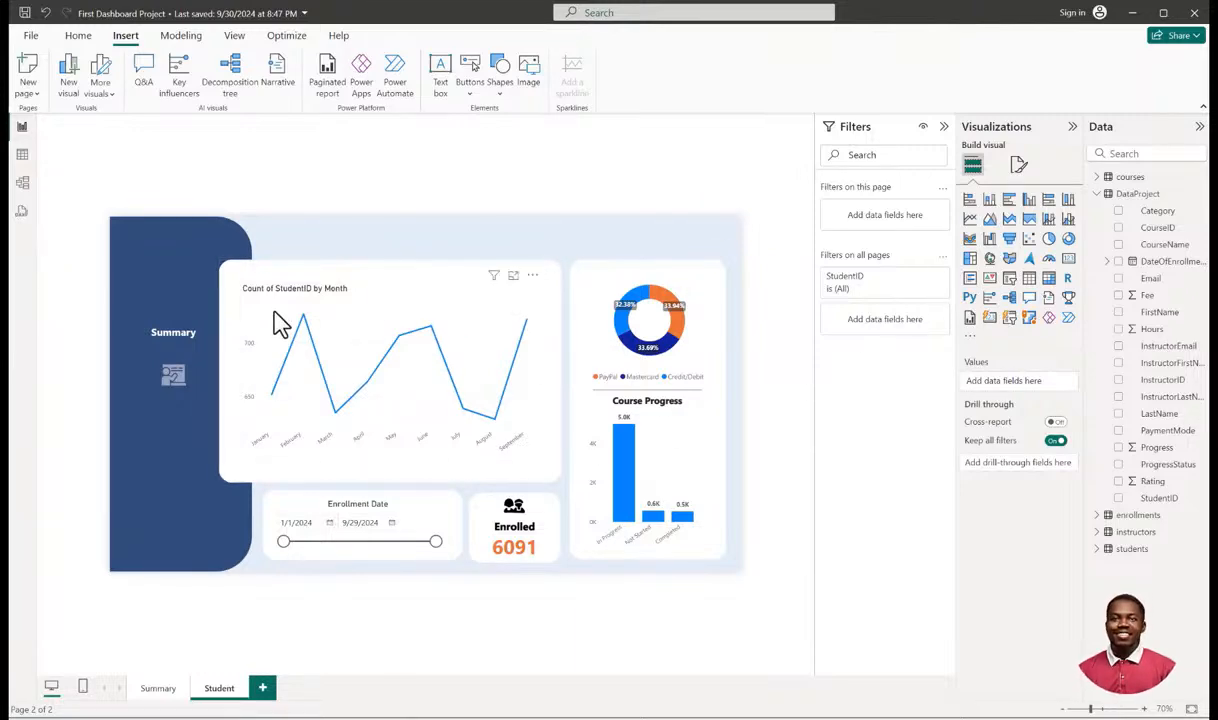
Set the font color of the Student page's Summary button to a light gray shade of the white theme color.
{"action": "left_click", "coordinate": [168, 342]}
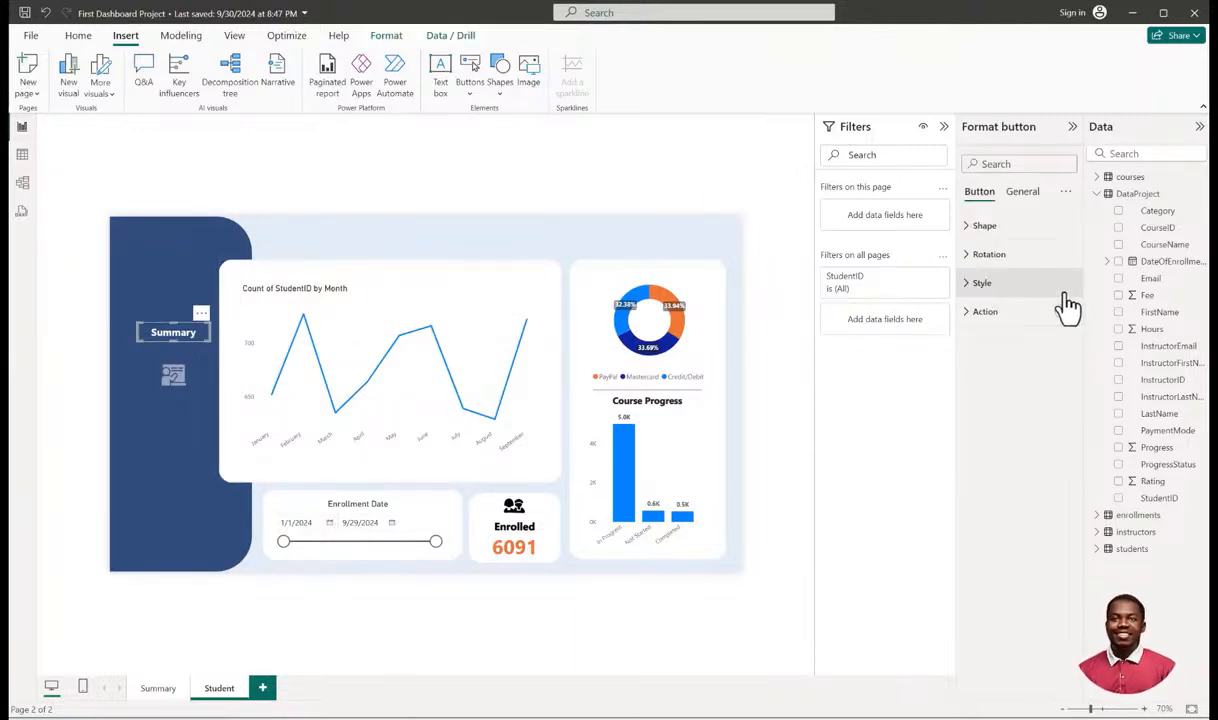
{"action": "left_click", "coordinate": [967, 293]}
{"action": "scroll", "coordinate": [1020, 430], "scroll_direction": "down", "scroll_amount": 2}
{"action": "scroll", "coordinate": [1033, 447], "scroll_direction": "up", "scroll_amount": 2}
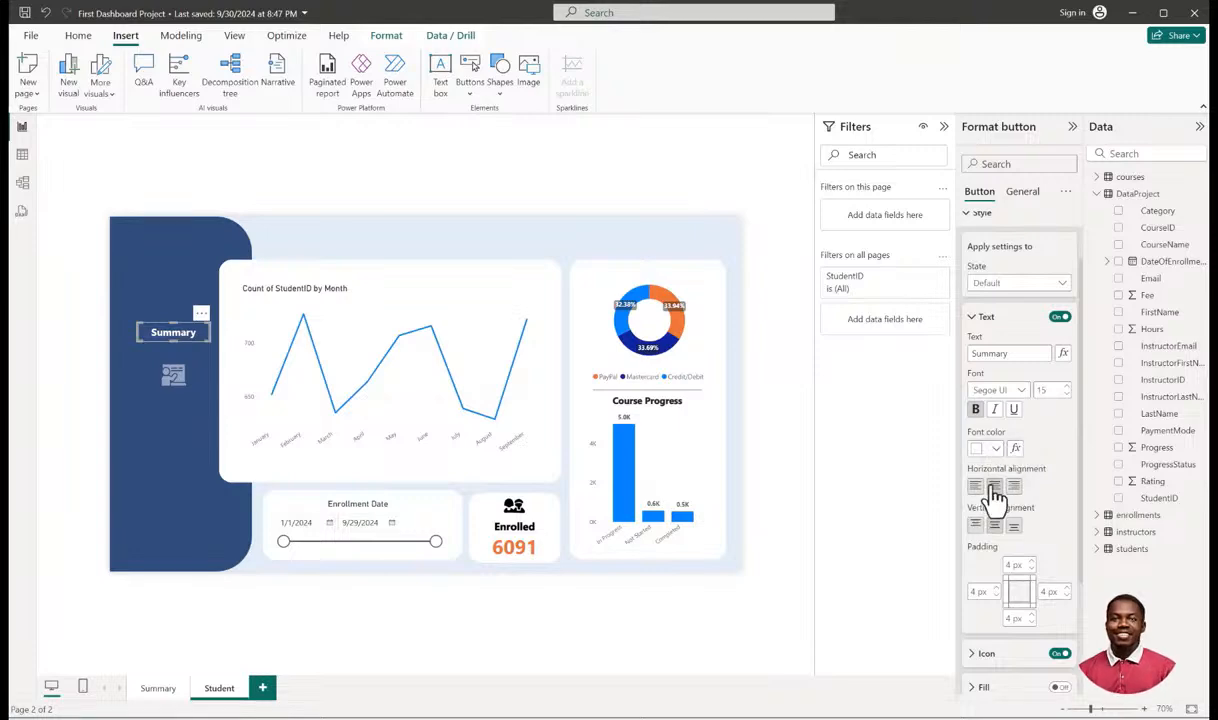
{"action": "scroll", "coordinate": [1030, 490], "scroll_direction": "down", "scroll_amount": 3}
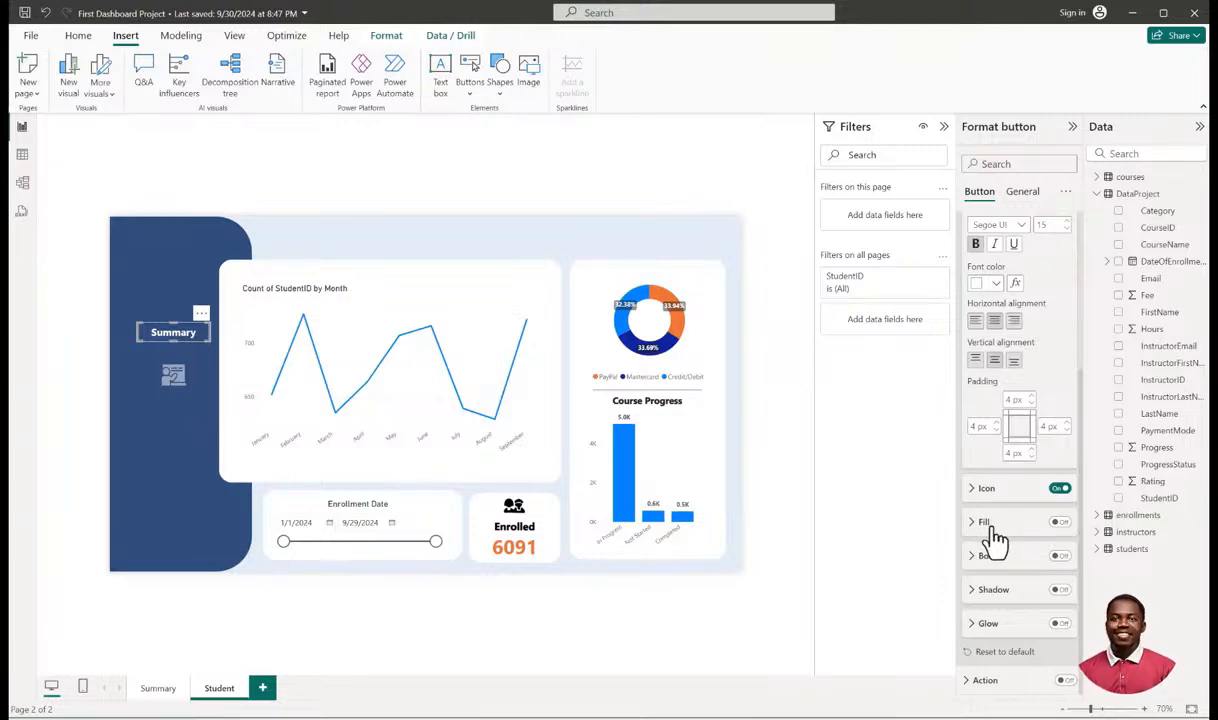
{"action": "left_click", "coordinate": [995, 285]}
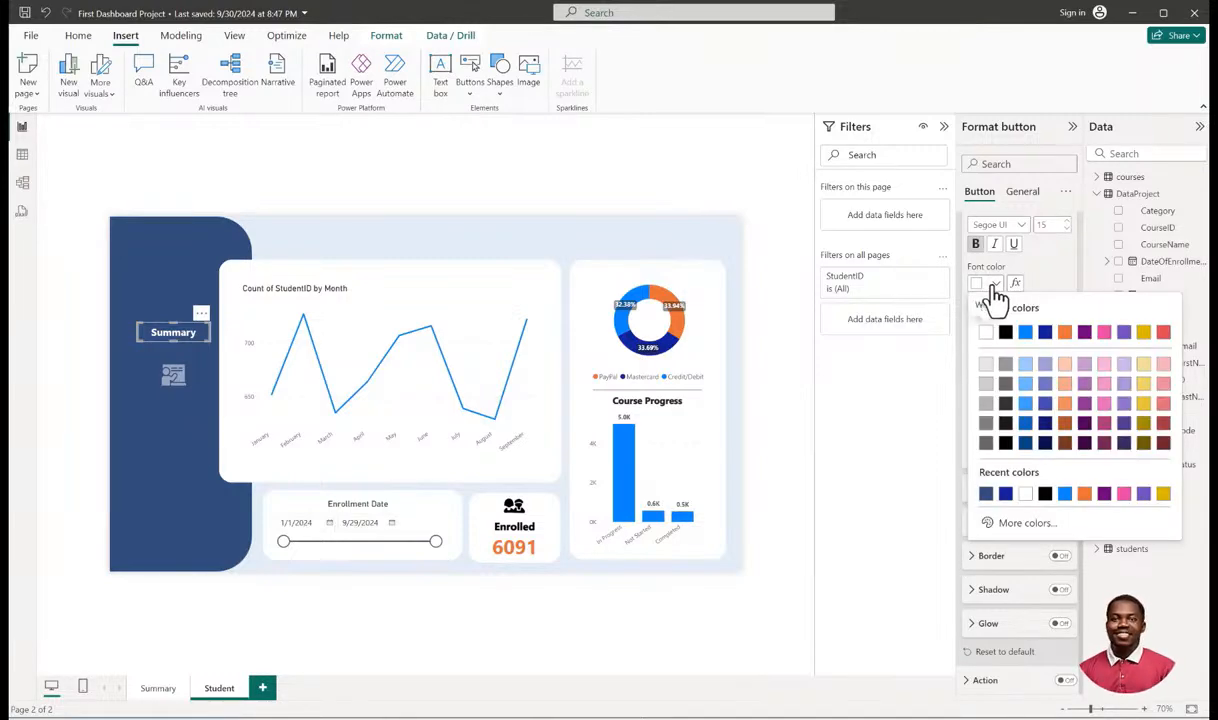
{"action": "left_click", "coordinate": [987, 362]}
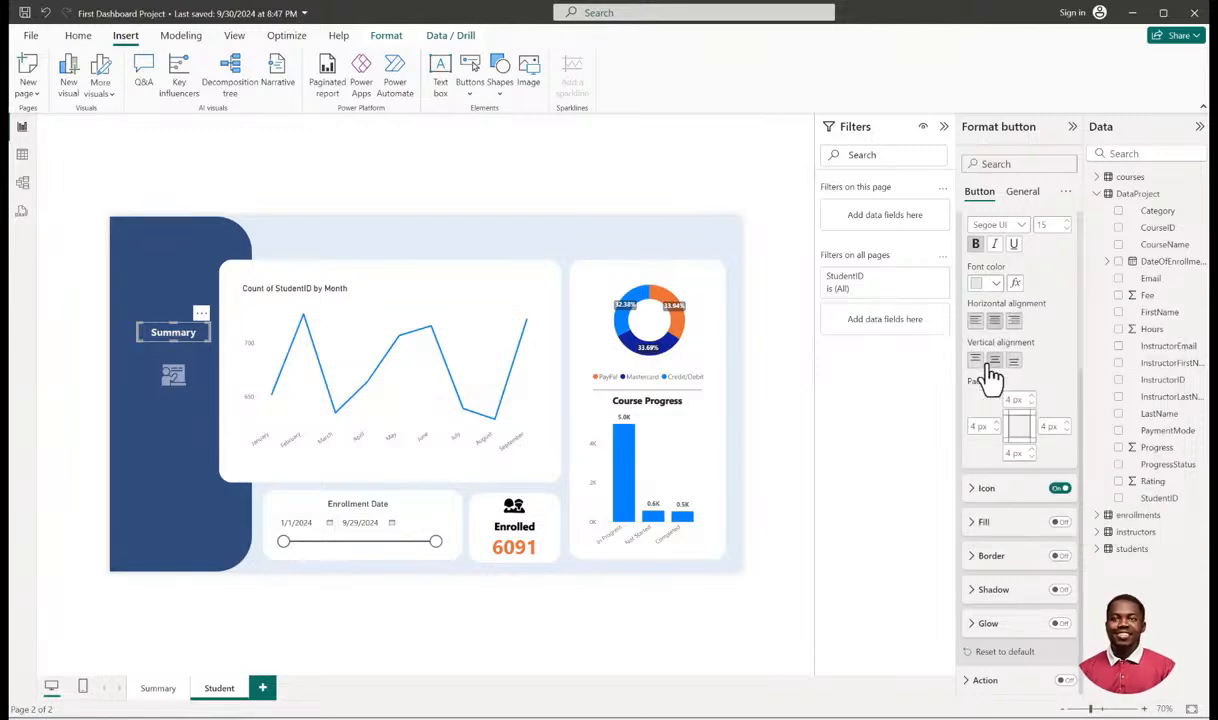
{"action": "scroll", "coordinate": [990, 378], "scroll_direction": "up", "scroll_amount": 2}
{"action": "left_click", "coordinate": [993, 353]}
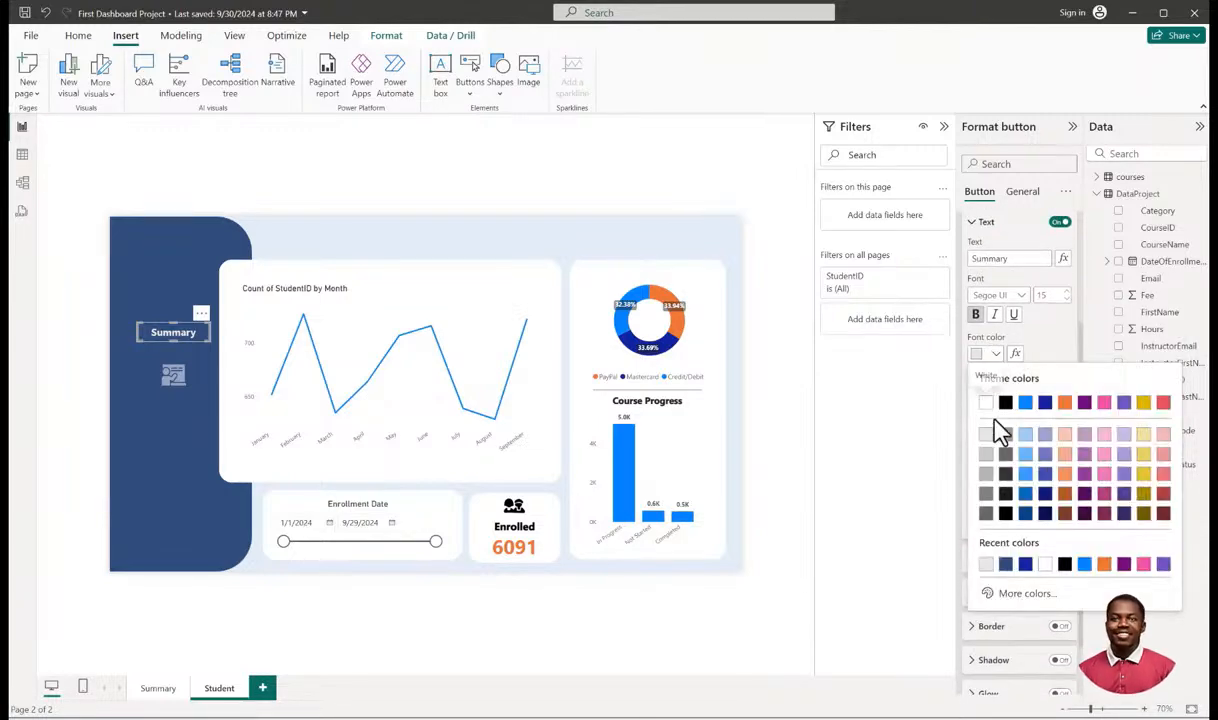
{"action": "left_click", "coordinate": [986, 476]}
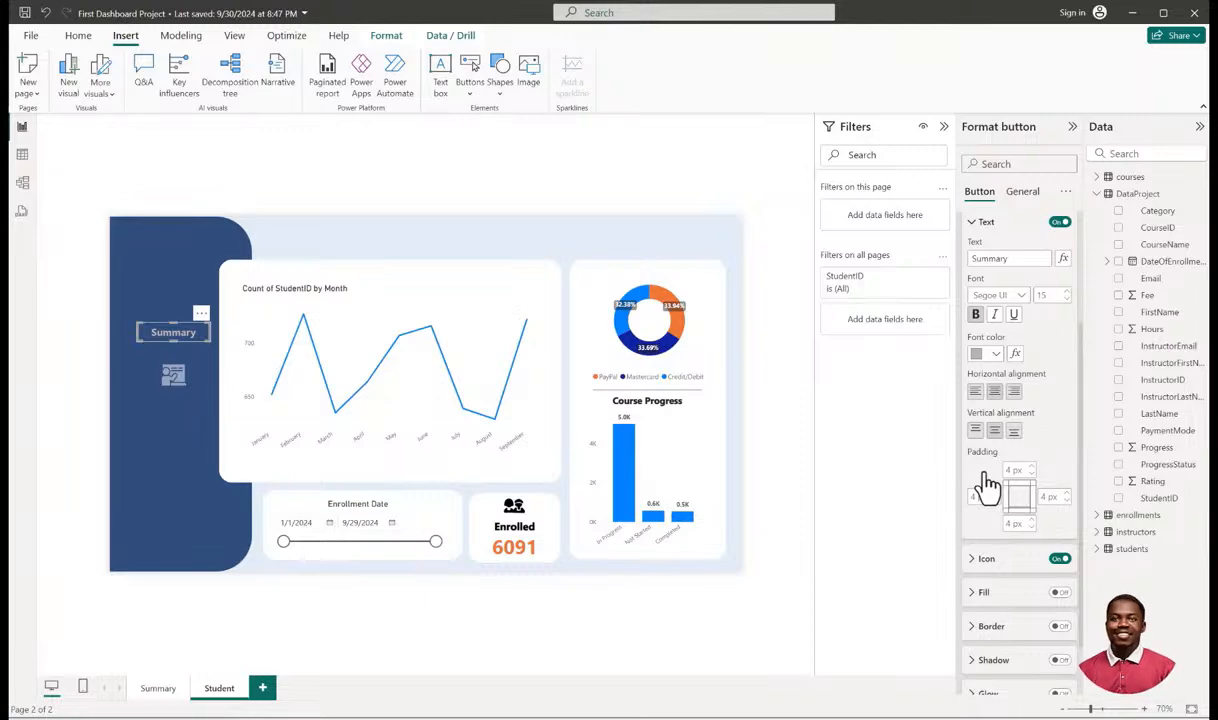
{"action": "left_click", "coordinate": [993, 354]}
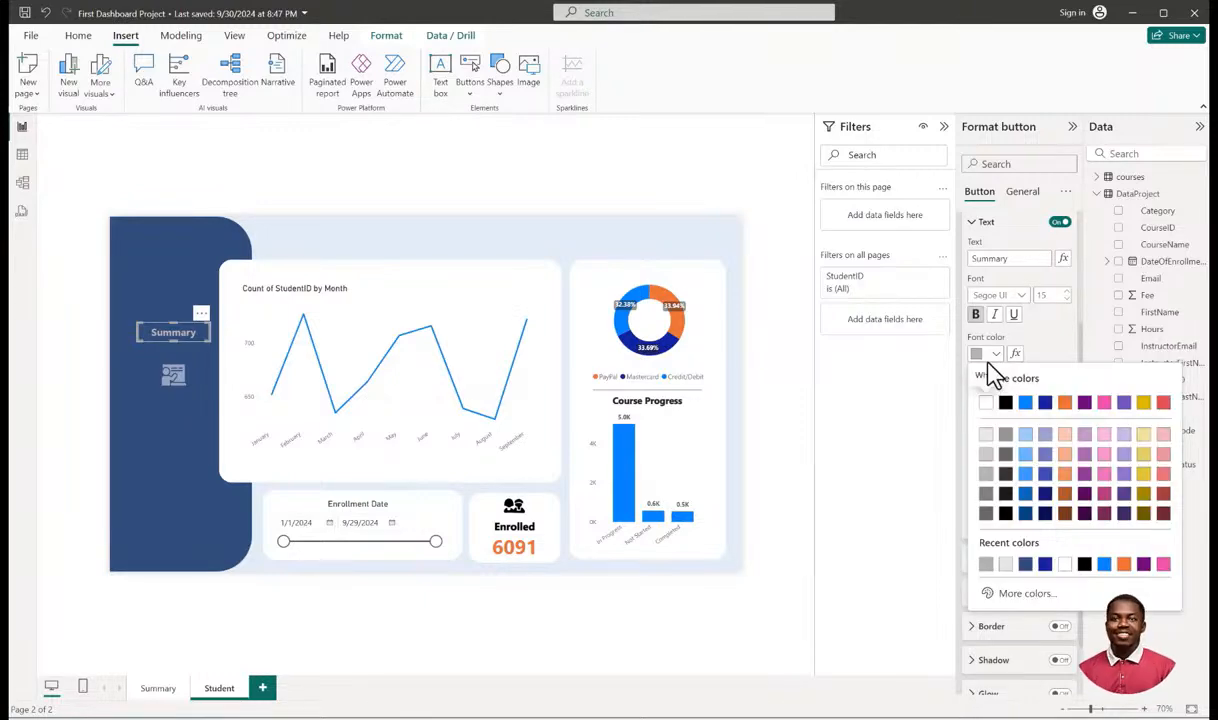
{"action": "left_click", "coordinate": [987, 470]}
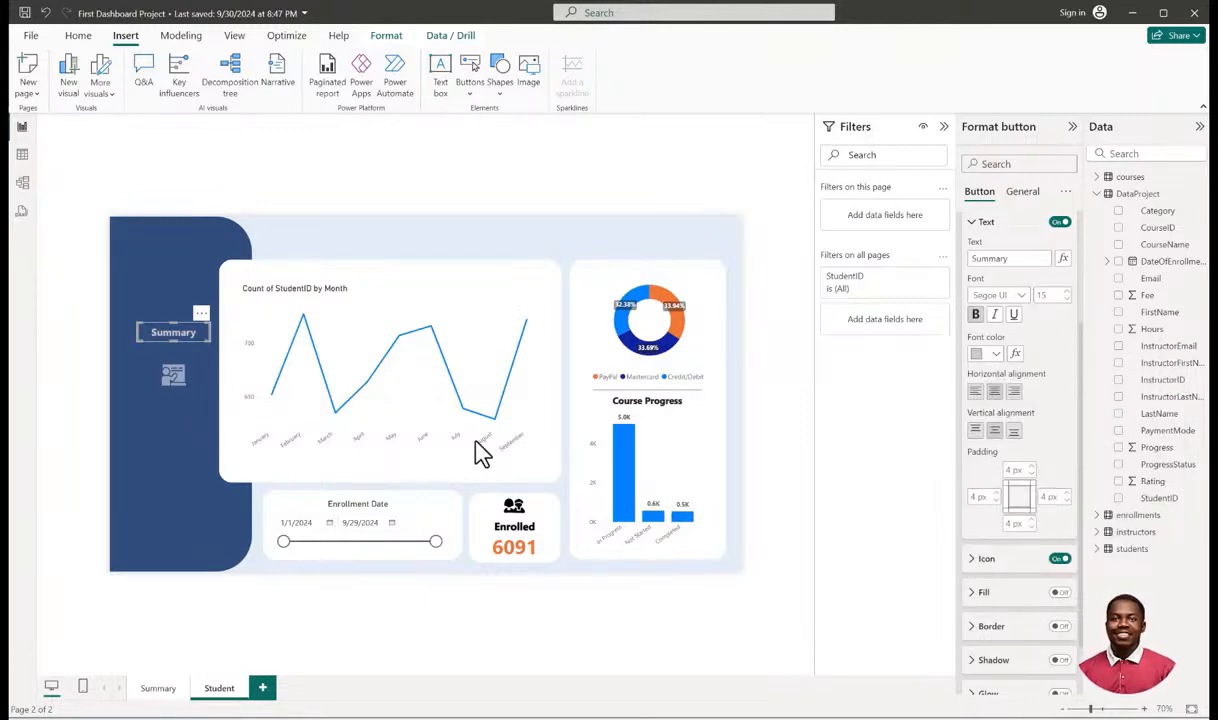
Set the fill transparency of the teacher icon button on the Student page to 0%.
{"action": "left_click", "coordinate": [172, 387]}
{"action": "scroll", "coordinate": [1006, 592], "scroll_direction": "down", "scroll_amount": 2}
{"action": "left_click", "coordinate": [982, 524]}
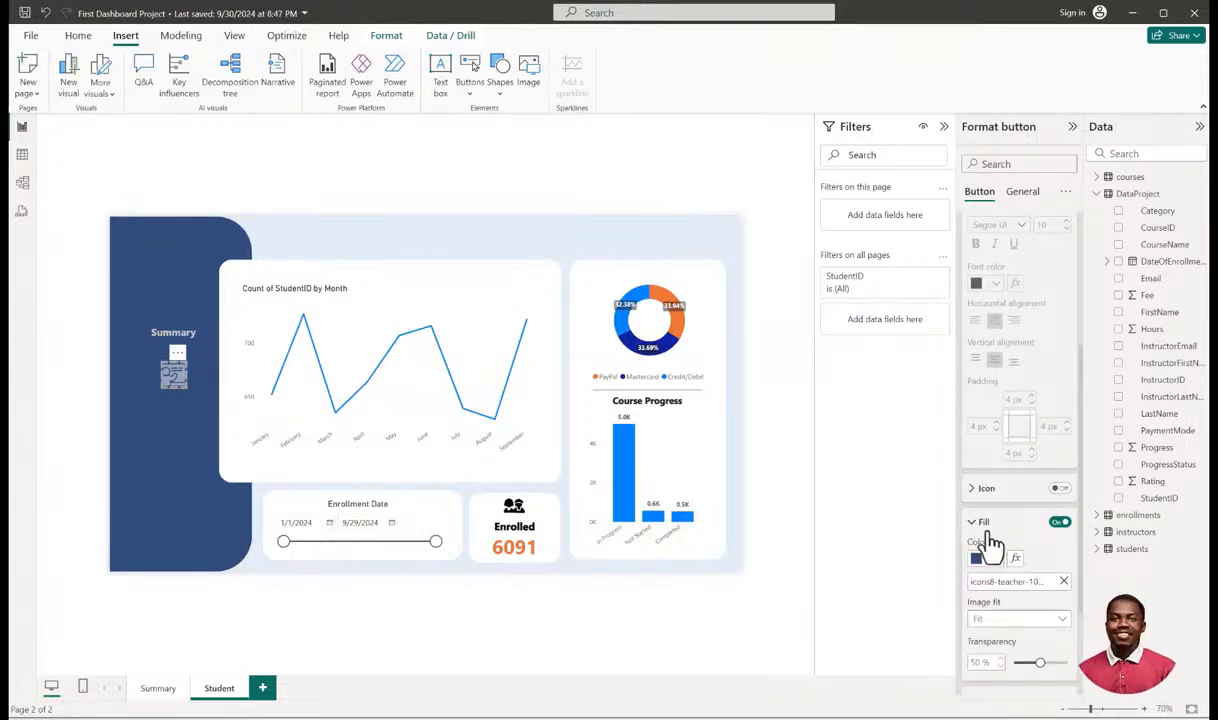
{"action": "scroll", "coordinate": [990, 542], "scroll_direction": "down", "scroll_amount": 3}
{"action": "left_click_drag", "start_coordinate": [1040, 522], "coordinate": [1021, 521]}
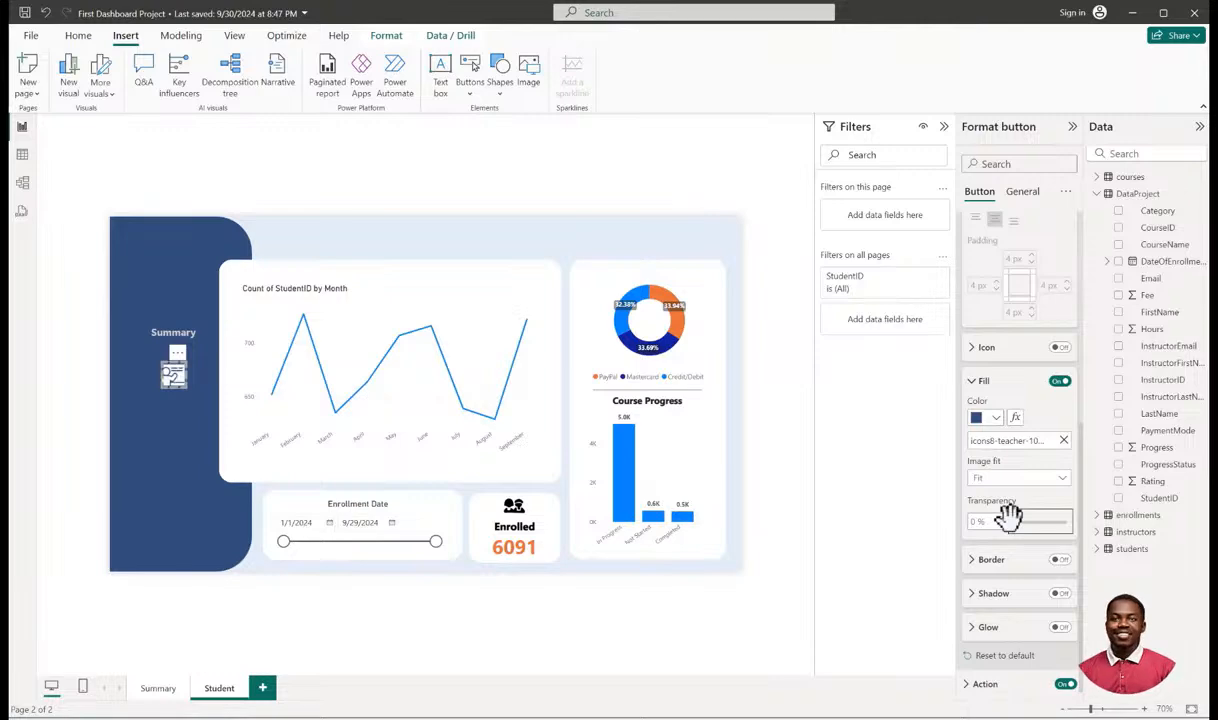
Check the action settings of the teacher icon button on the Student page.
{"action": "left_click", "coordinate": [780, 475]}
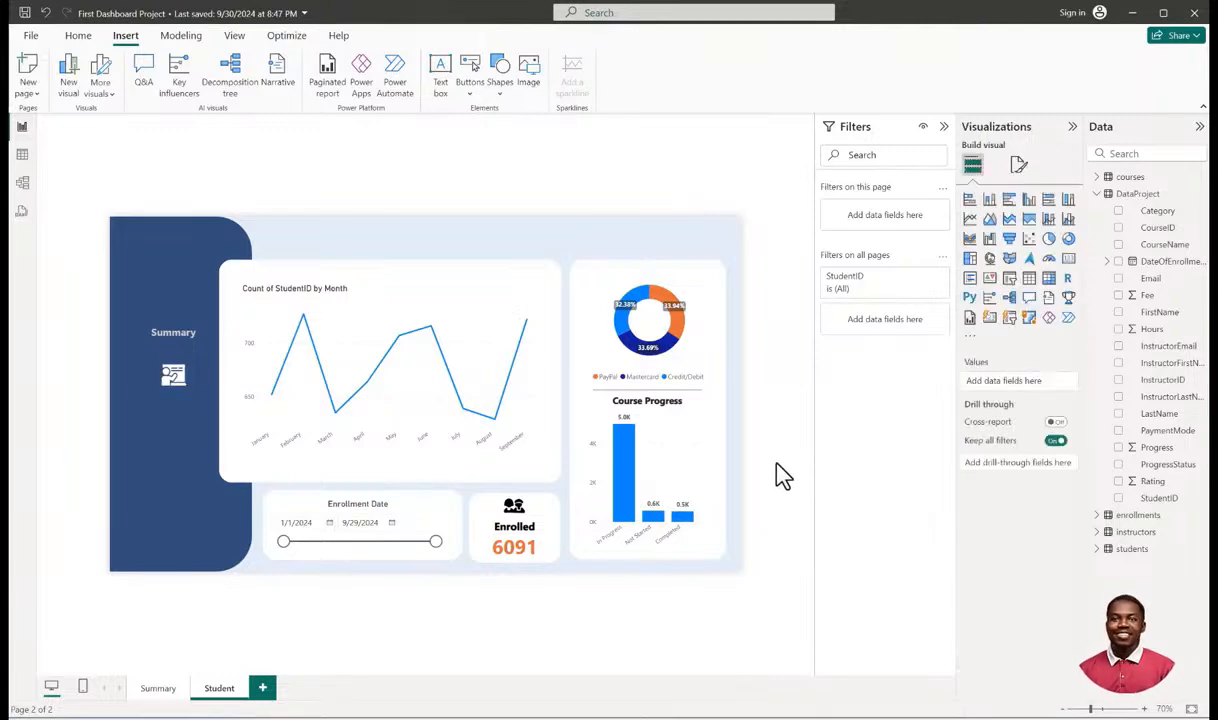
{"action": "left_click", "coordinate": [173, 379]}
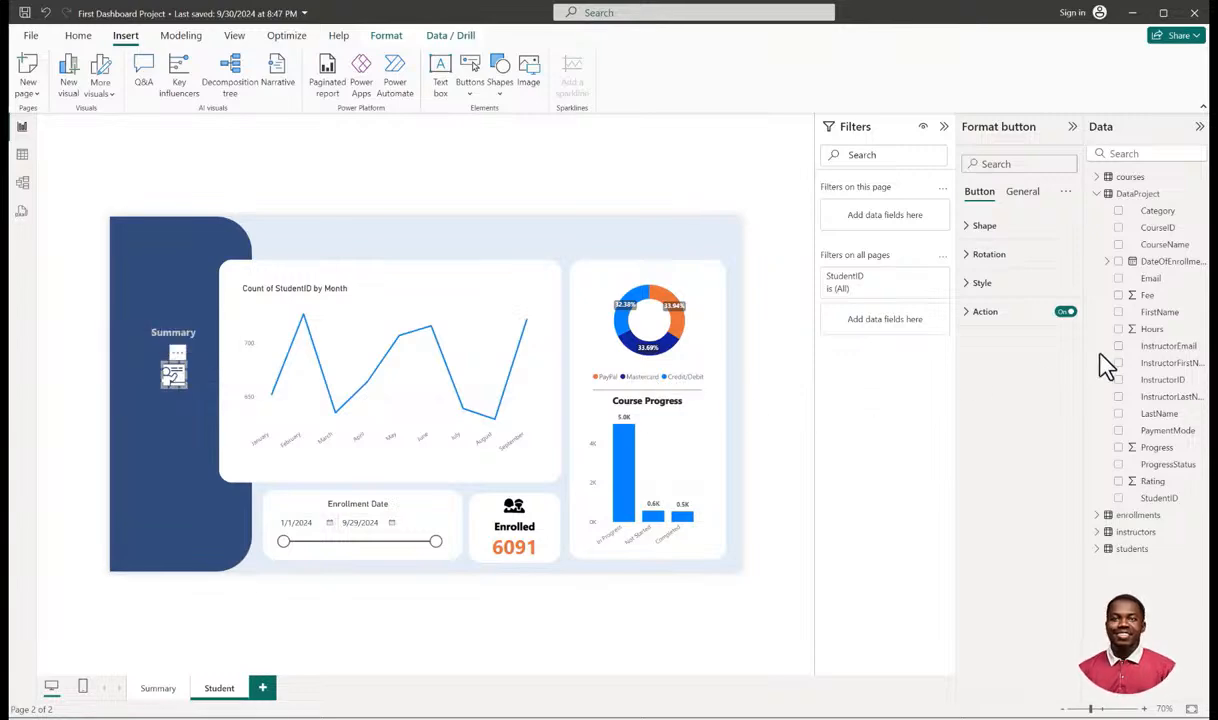
{"action": "left_click", "coordinate": [976, 316]}
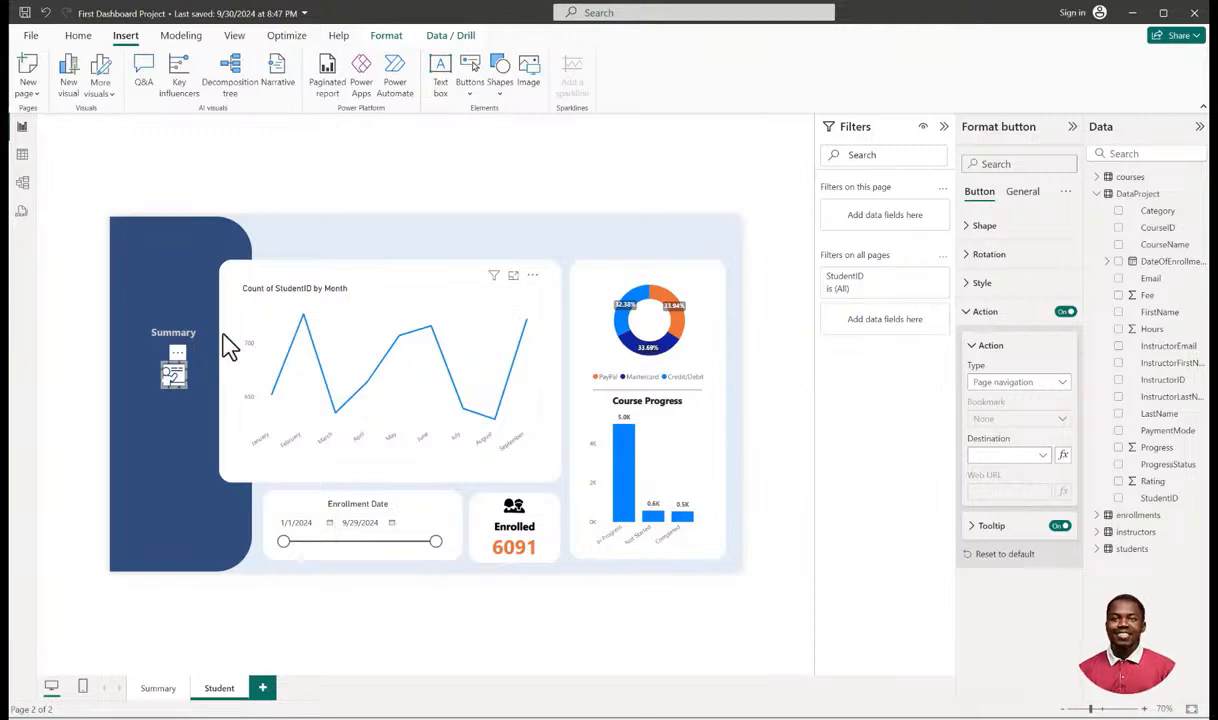
Turn on the action for the Student page's Summary button and set it to page navigation with the Summary page as destination.
{"action": "left_click", "coordinate": [171, 334]}
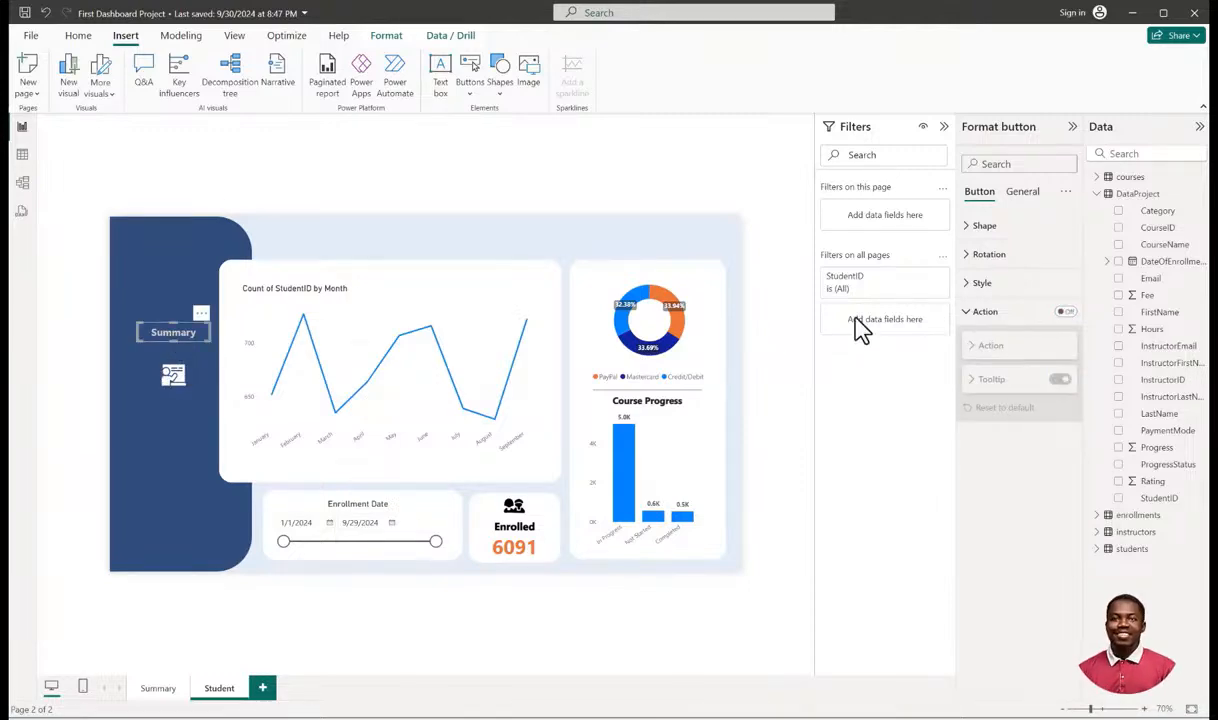
{"action": "left_click", "coordinate": [1065, 313]}
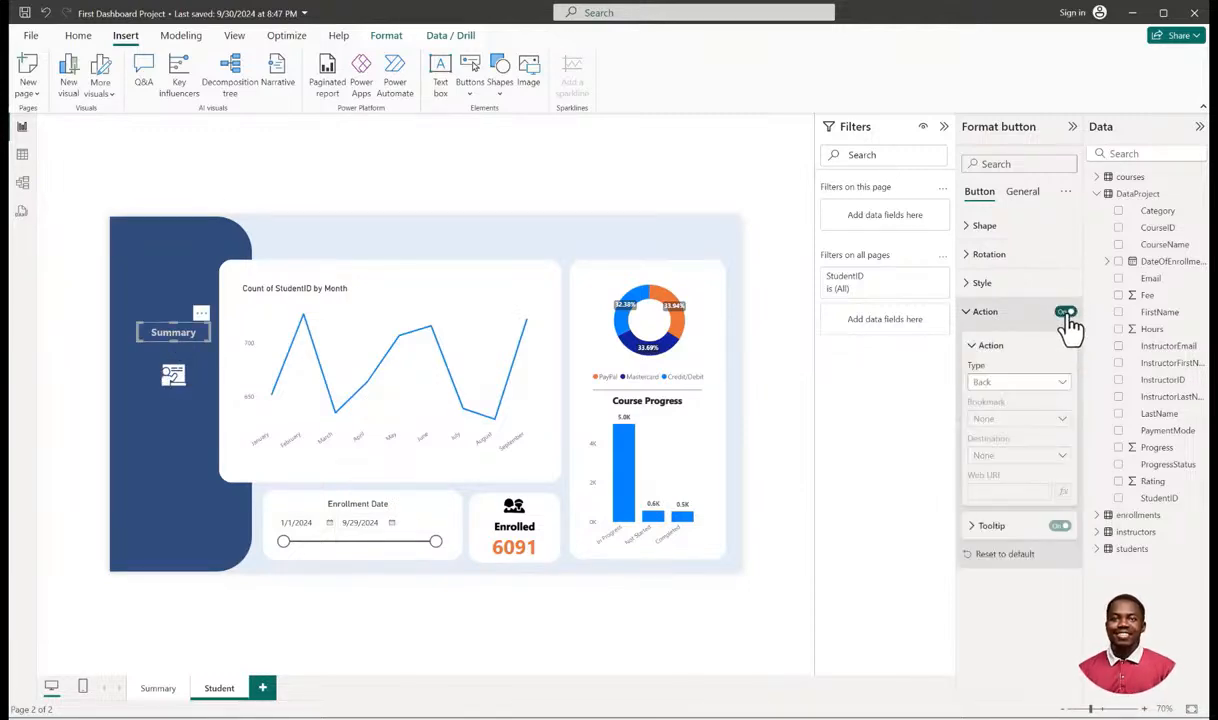
{"action": "left_click", "coordinate": [1028, 385]}
{"action": "left_click", "coordinate": [1010, 450]}
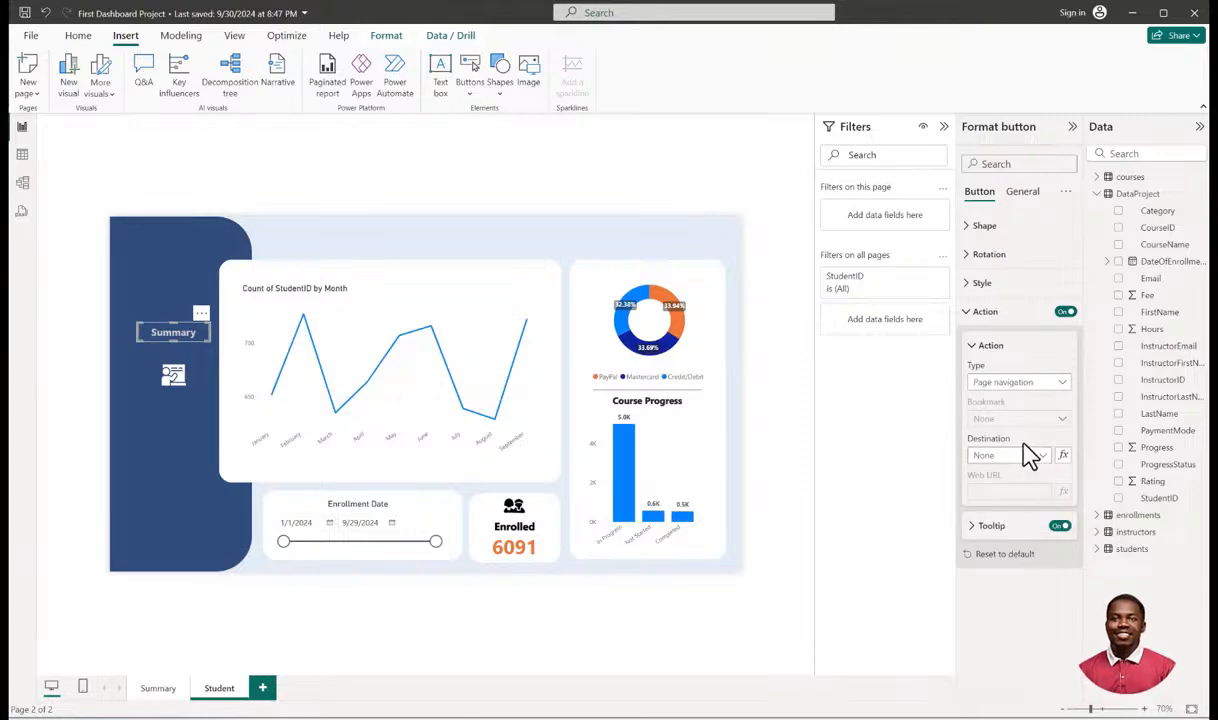
{"action": "left_click", "coordinate": [1010, 458]}
{"action": "left_click", "coordinate": [1016, 490]}
Test the sidebar navigation from Student to Summary and back using the label and teacher icon buttons, ending on the Summary page.
{"action": "left_click", "coordinate": [179, 340], "text": "ctrl"}
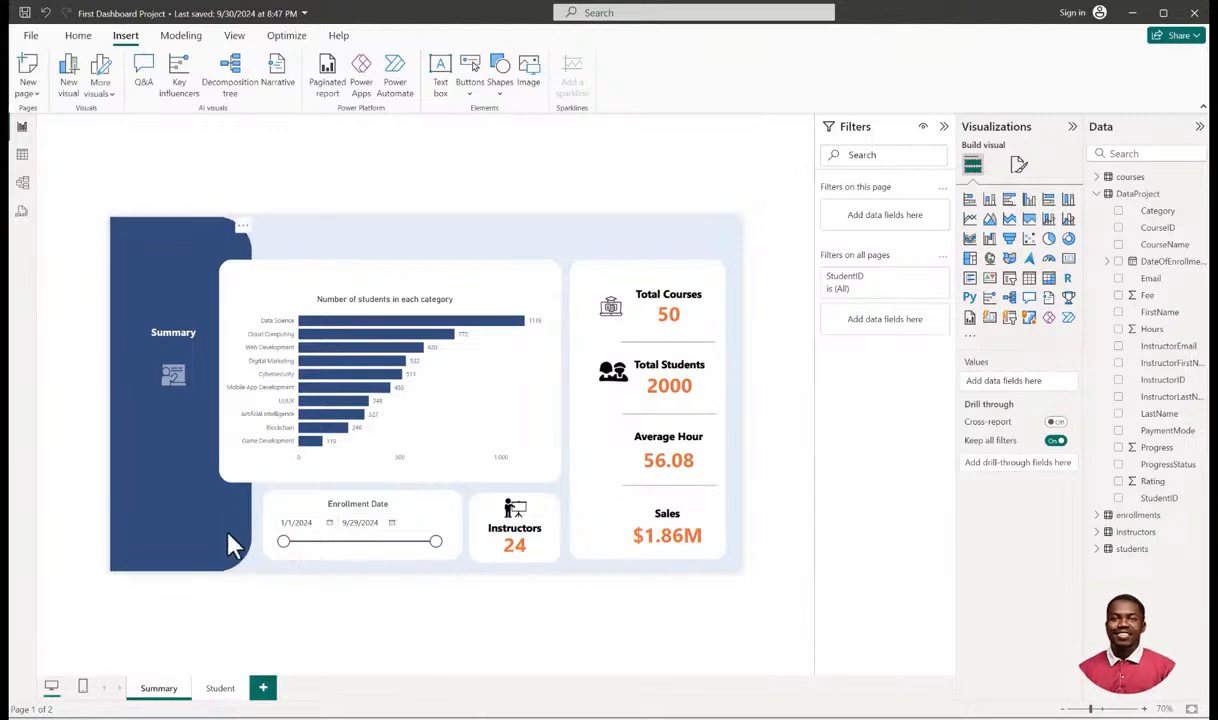
{"action": "left_click", "coordinate": [178, 388], "text": "ctrl"}
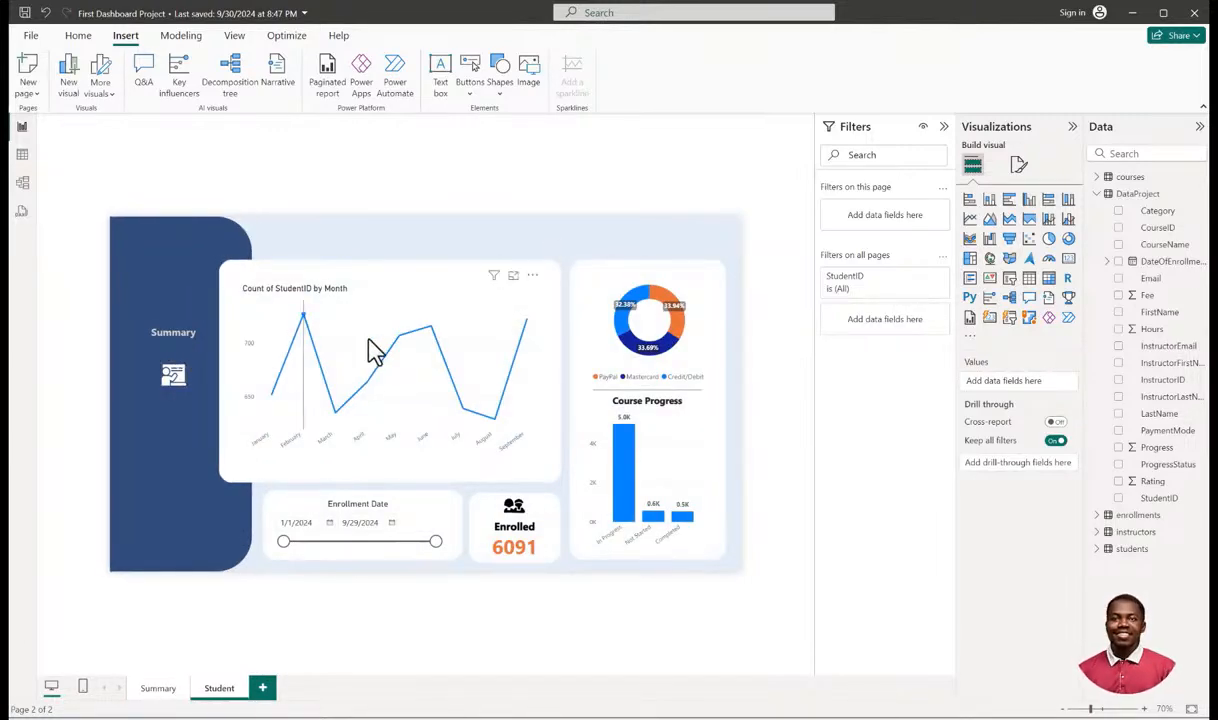
{"action": "left_click", "coordinate": [187, 338], "text": "ctrl"}
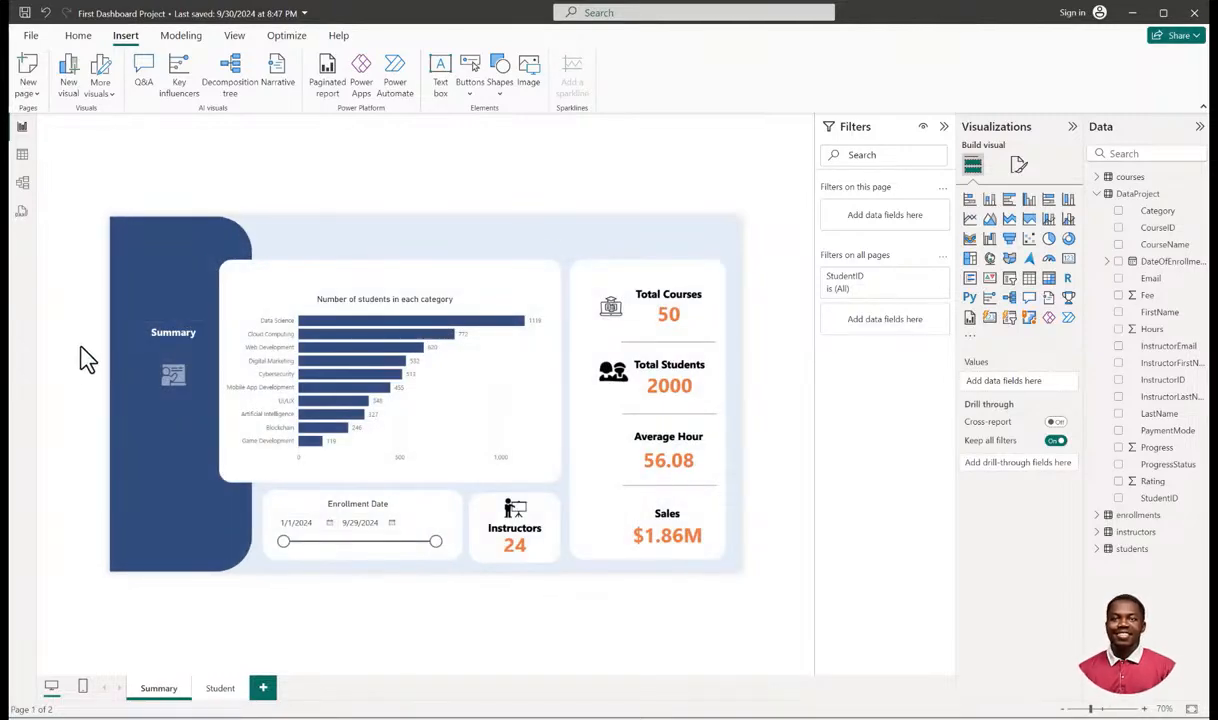
Set the on-hover fill transparency of the Summary page's teacher icon button to 0%.
{"action": "left_click", "coordinate": [177, 383]}
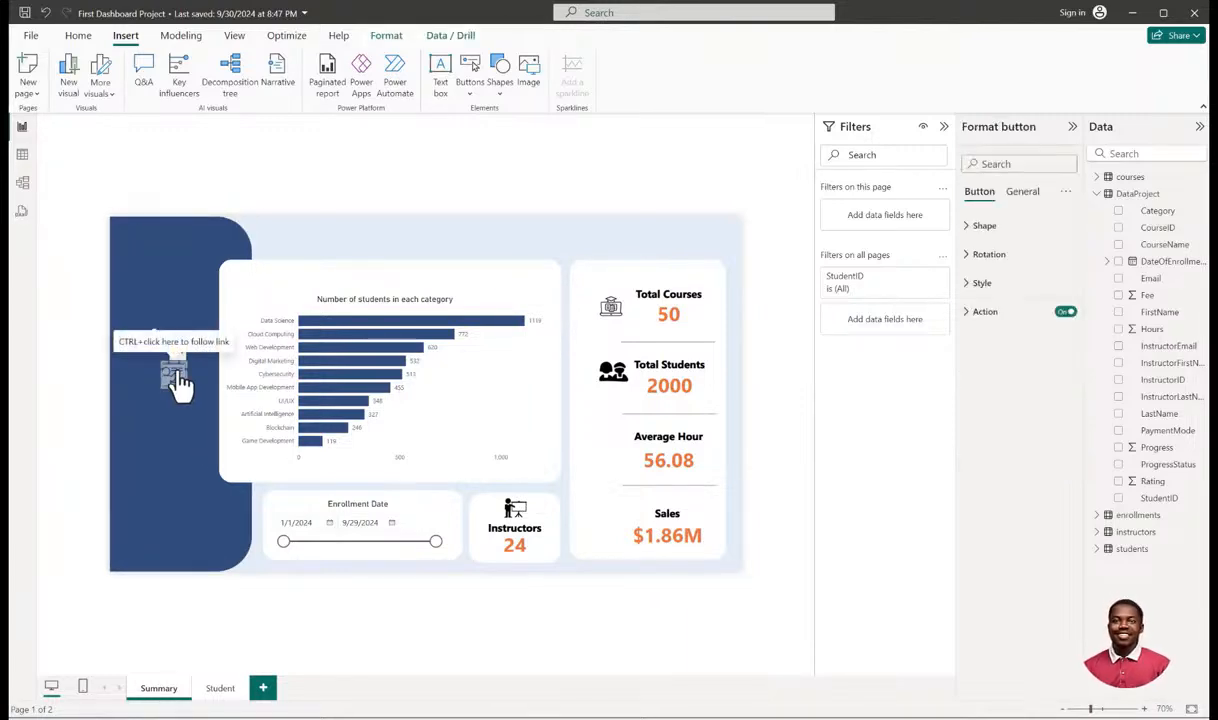
{"action": "left_click", "coordinate": [975, 283]}
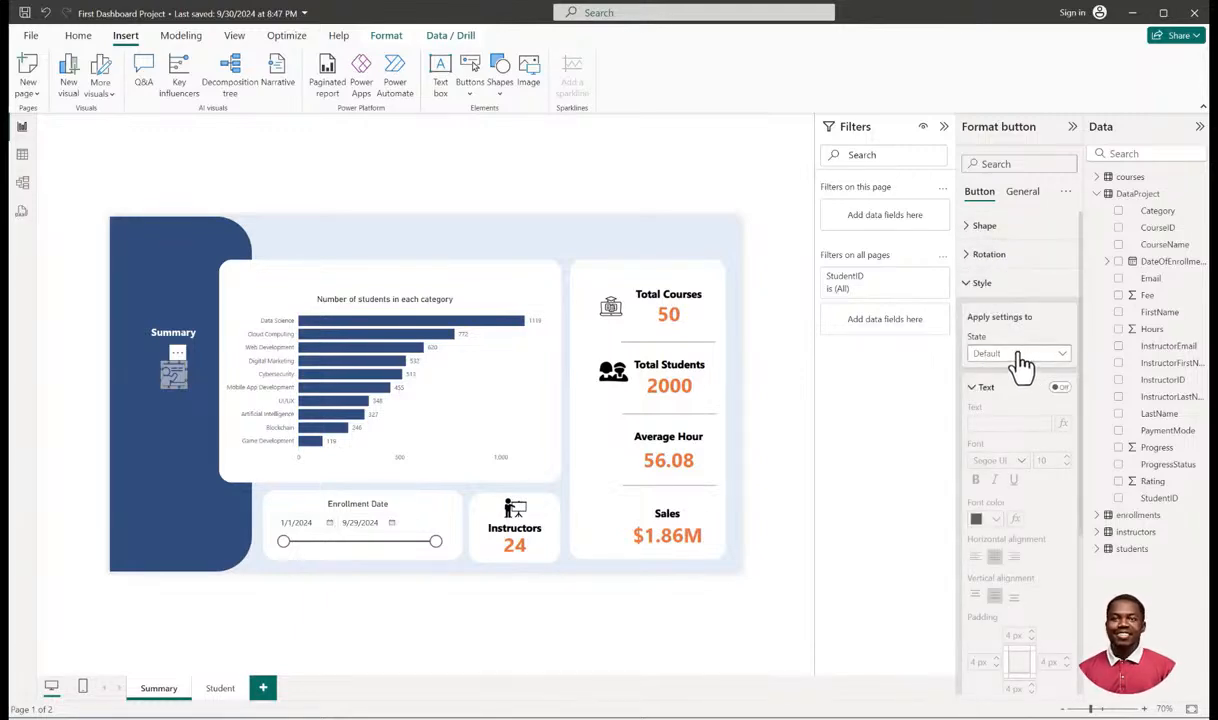
{"action": "scroll", "coordinate": [1018, 362], "scroll_direction": "down", "scroll_amount": 1}
{"action": "left_click", "coordinate": [1008, 292]}
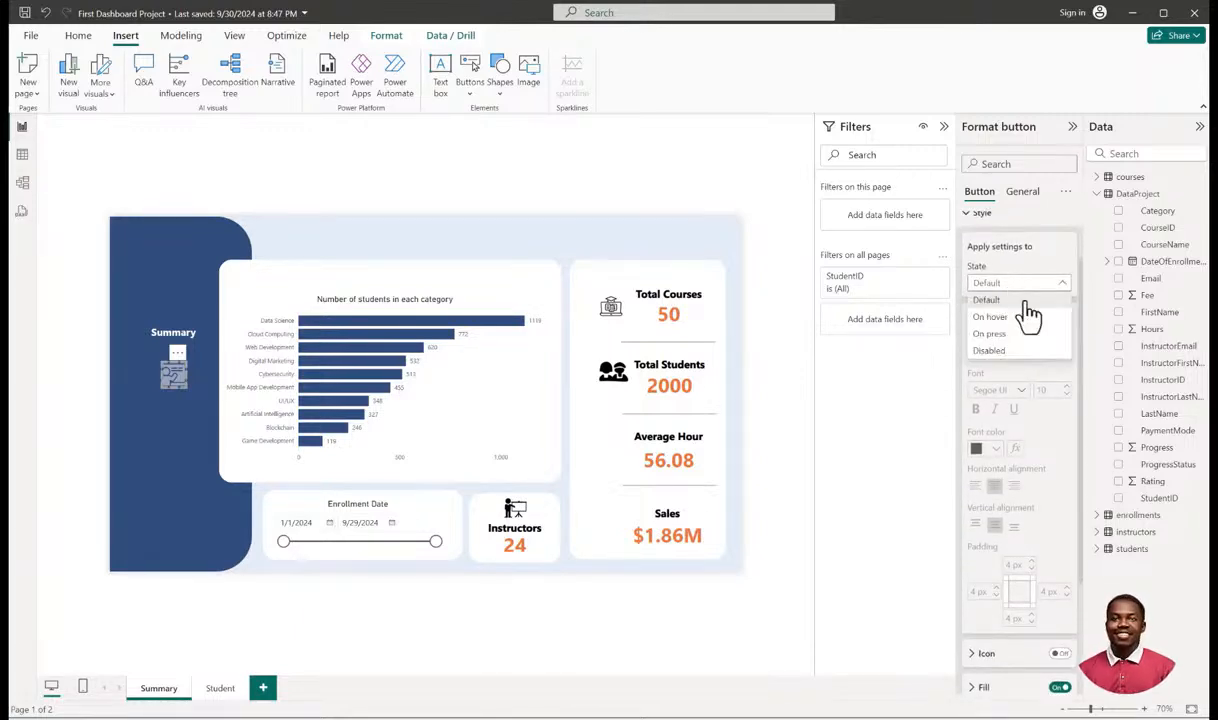
{"action": "left_click", "coordinate": [1005, 318]}
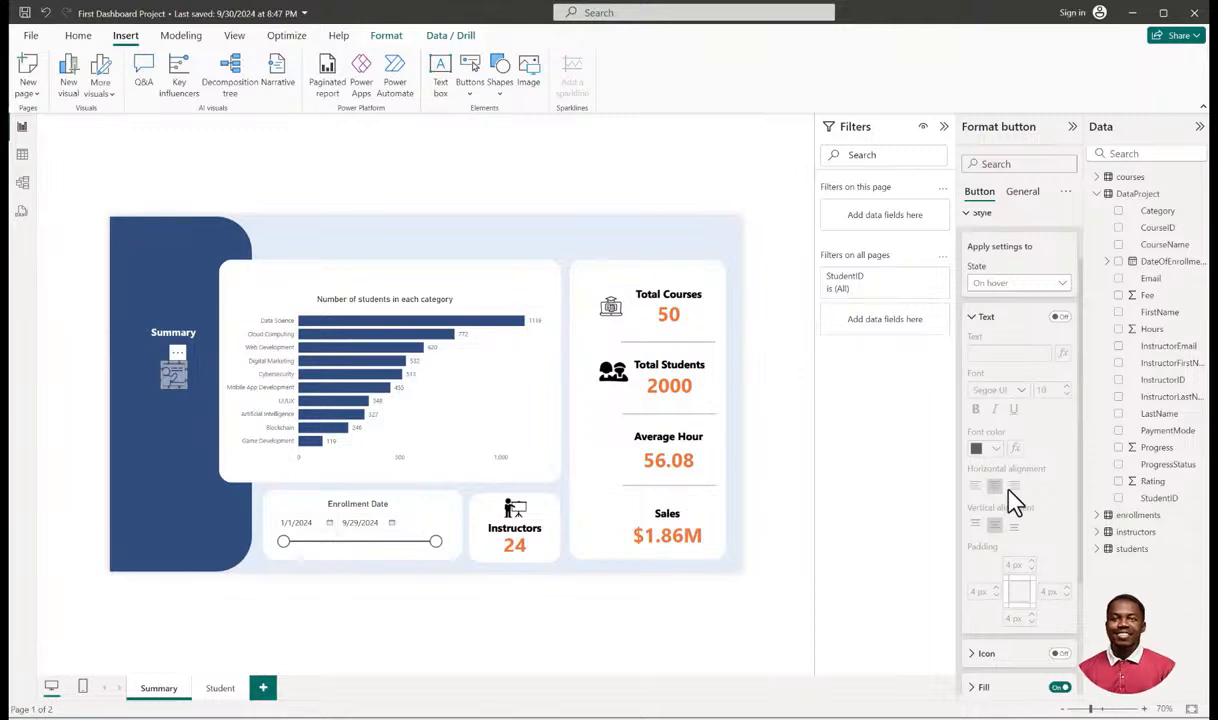
{"action": "scroll", "coordinate": [1005, 515], "scroll_direction": "down", "scroll_amount": 2}
{"action": "left_click", "coordinate": [984, 526]}
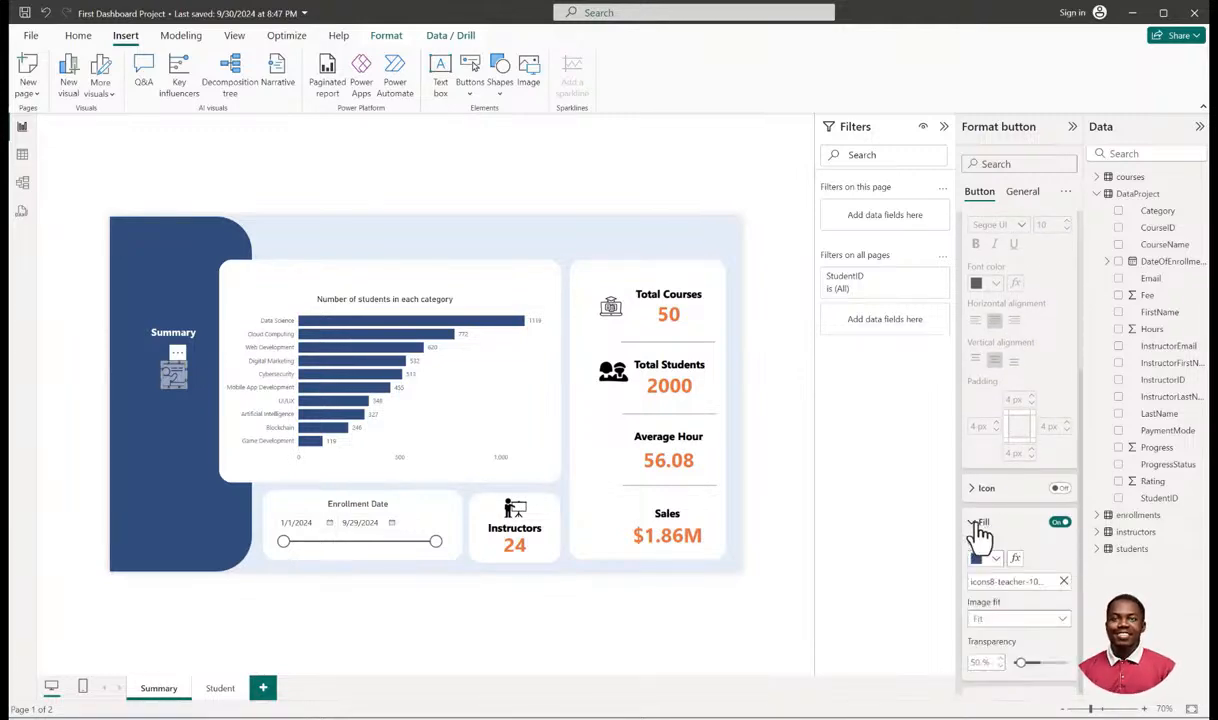
{"action": "scroll", "coordinate": [1055, 660], "scroll_direction": "down", "scroll_amount": 2}
{"action": "left_click_drag", "start_coordinate": [1037, 520], "coordinate": [1008, 522]}
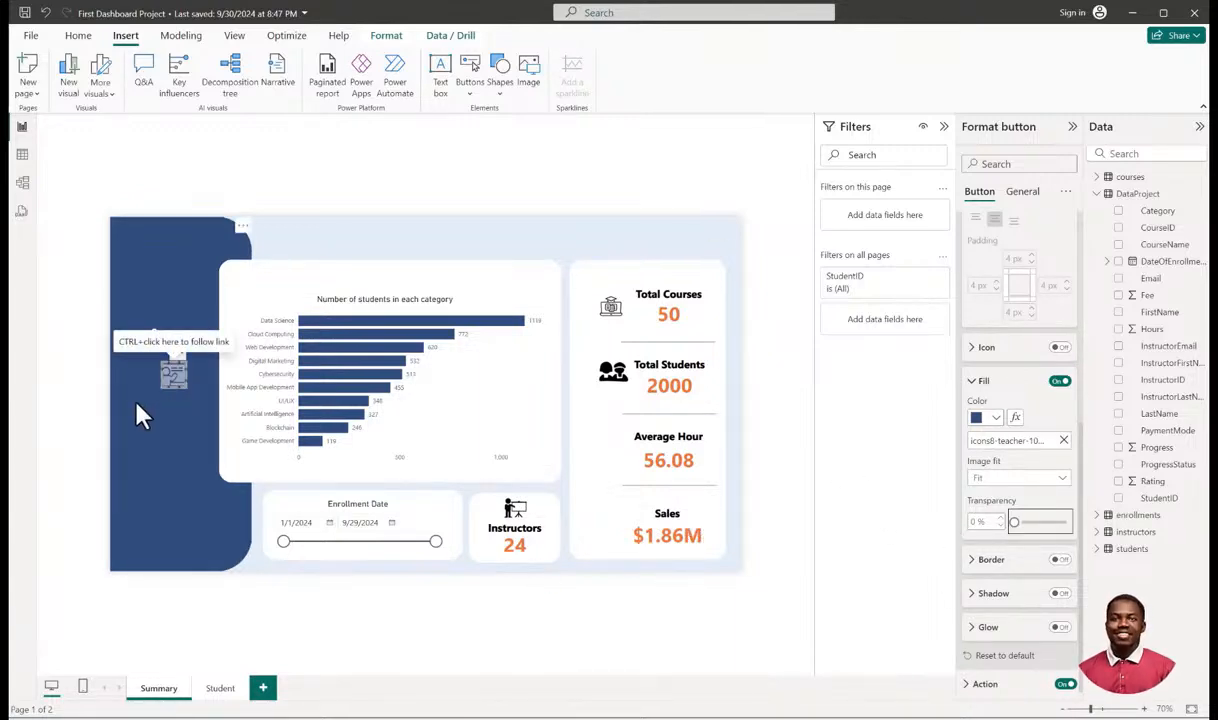
{"action": "left_click", "coordinate": [88, 400]}
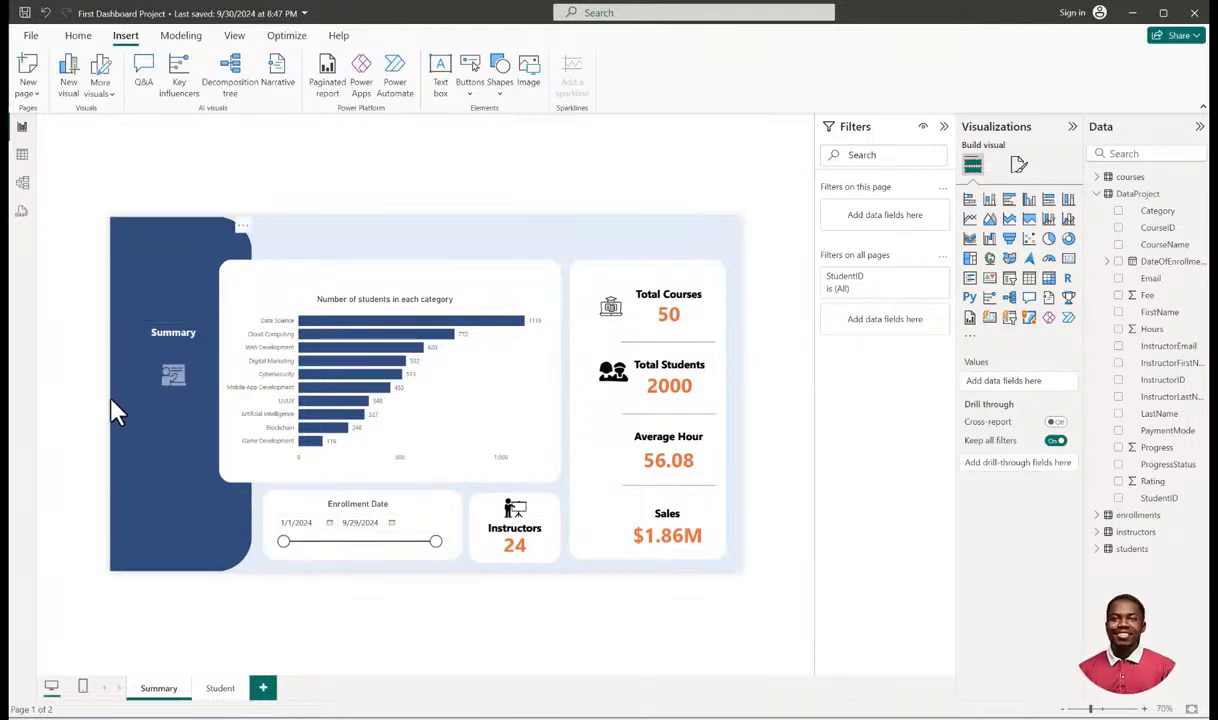
Follow the teacher icon to the Student page and set the Summary button's on-hover font color to white.
{"action": "left_click", "coordinate": [174, 380], "text": "ctrl"}
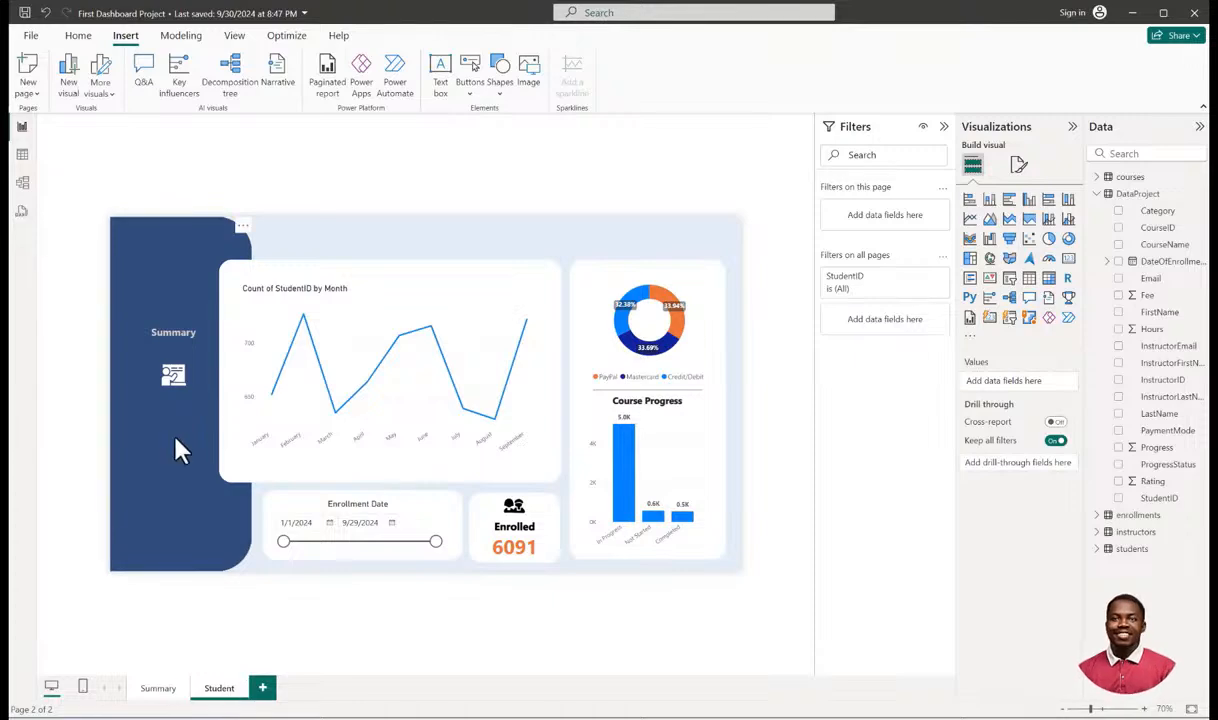
{"action": "left_click", "coordinate": [174, 338]}
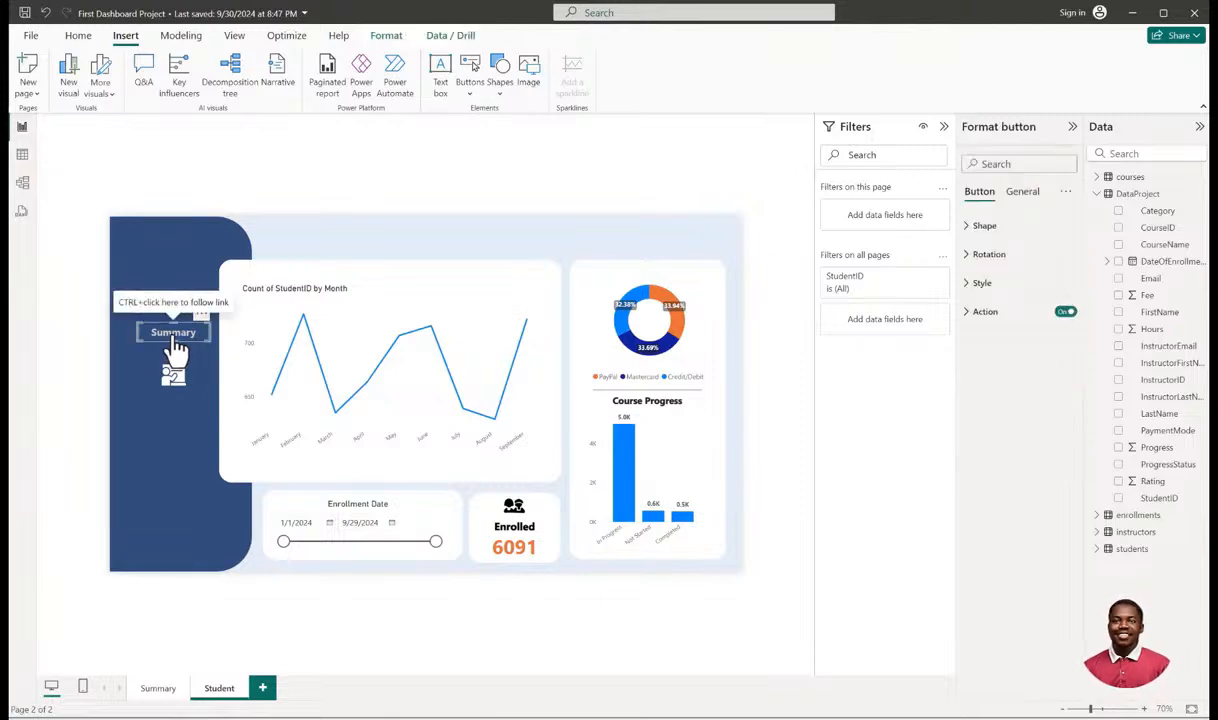
{"action": "left_click", "coordinate": [974, 285]}
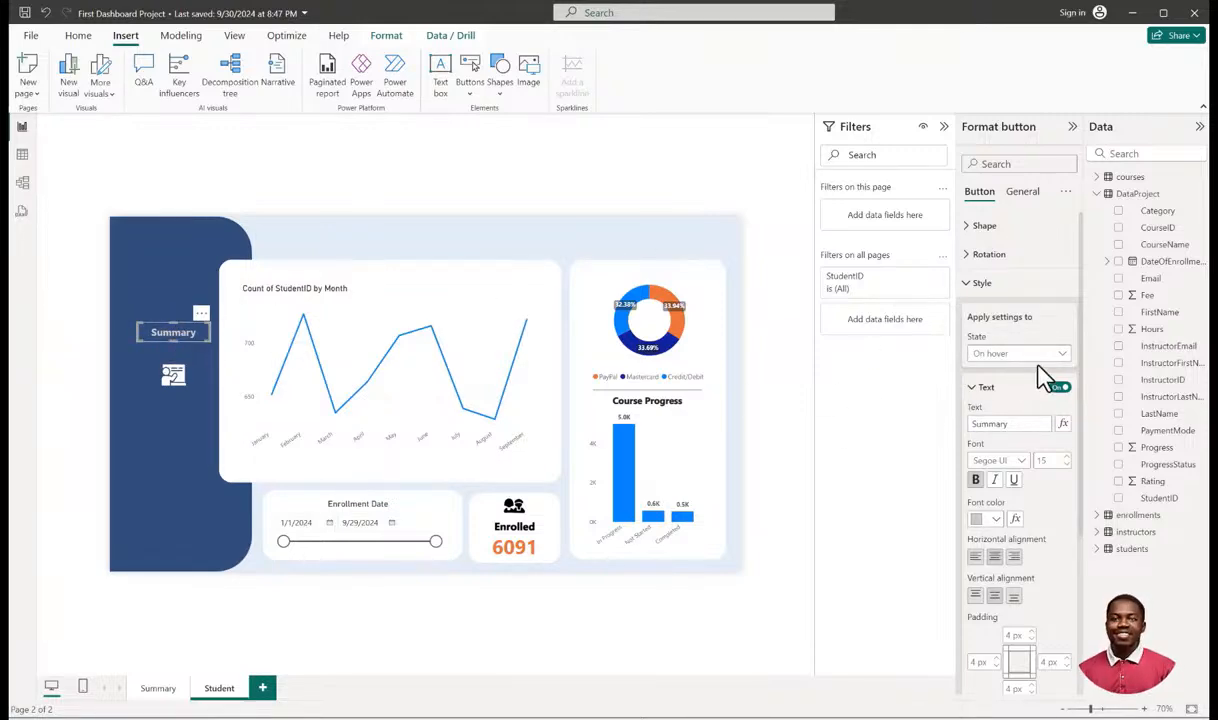
{"action": "scroll", "coordinate": [1035, 392], "scroll_direction": "down", "scroll_amount": 3}
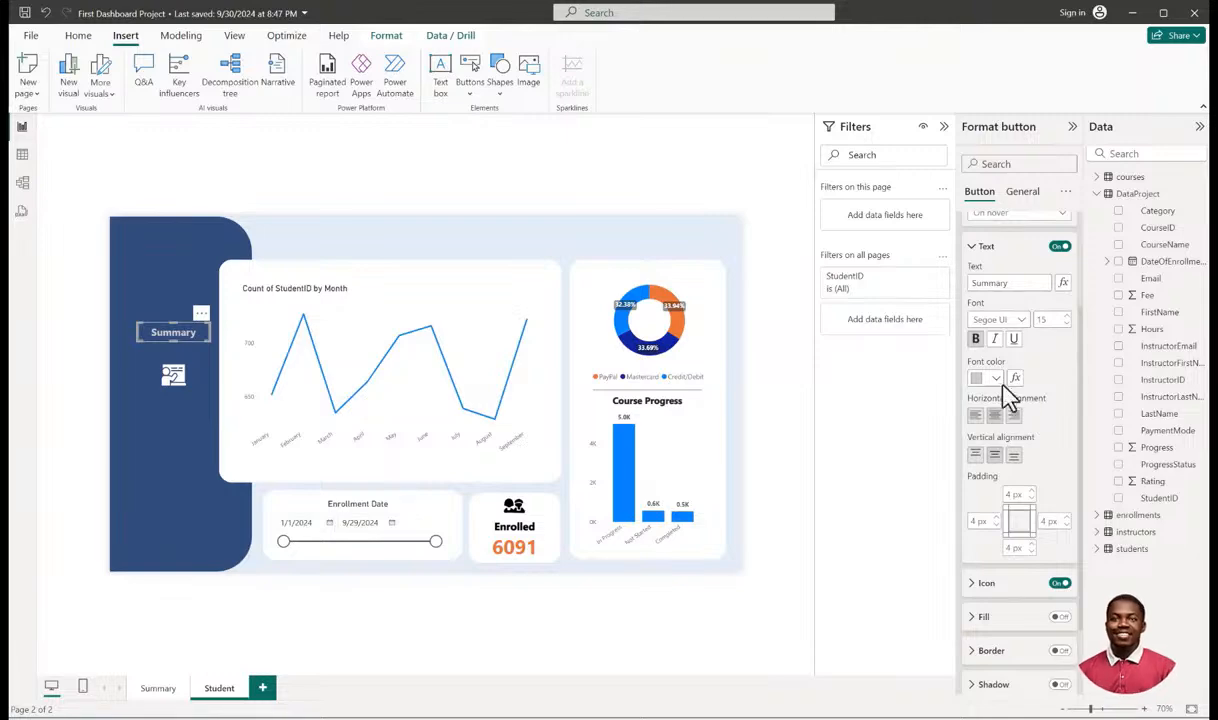
{"action": "left_click", "coordinate": [994, 380]}
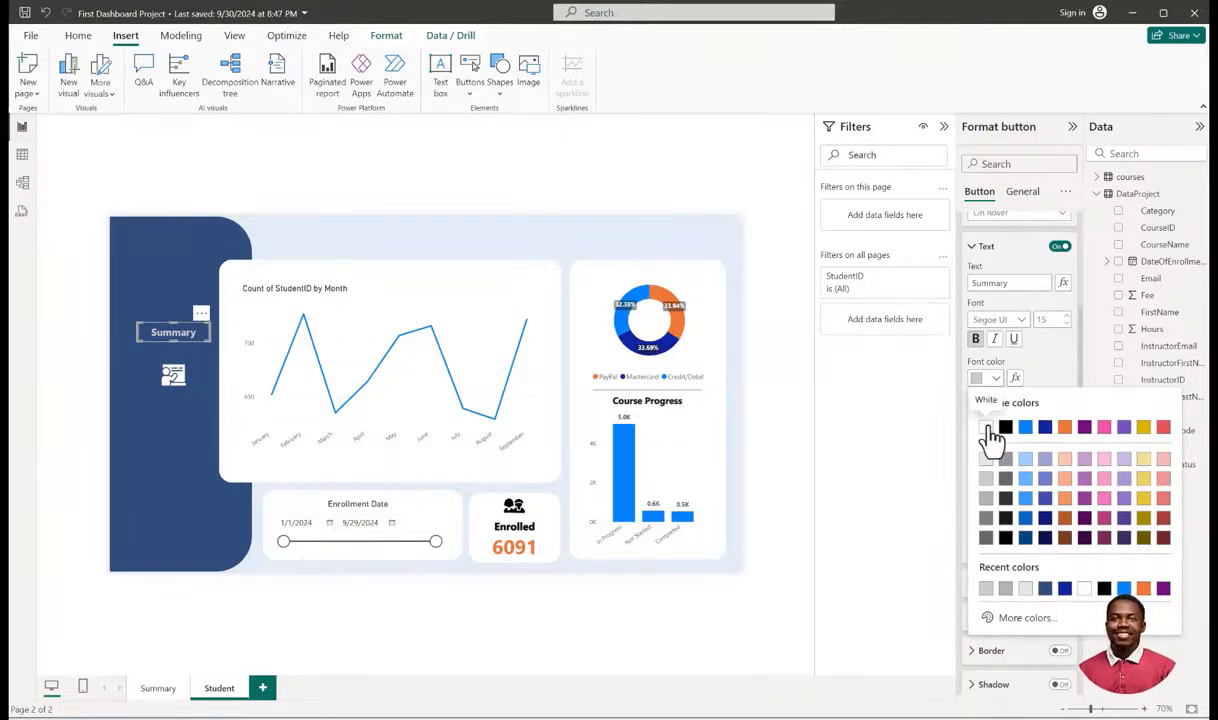
{"action": "left_click", "coordinate": [987, 428]}
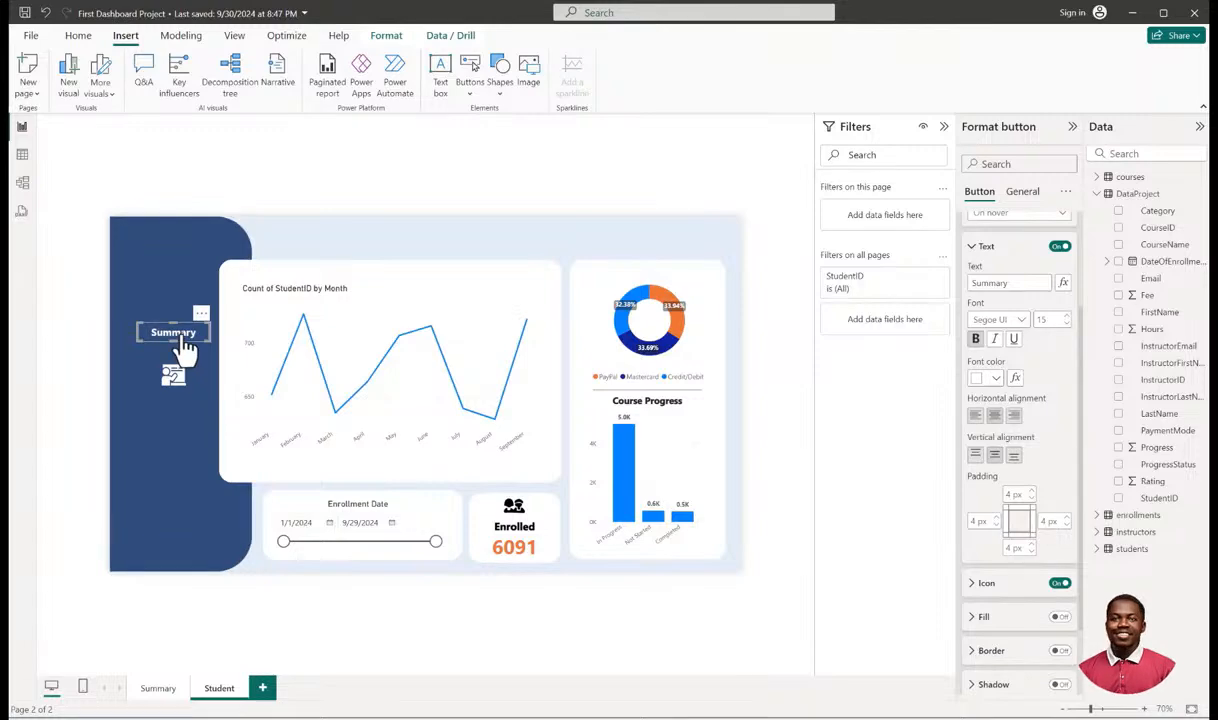
Test the Summary button's hover effect and the navigation to the Summary page and back to the Student page.
{"action": "left_click", "coordinate": [57, 413]}
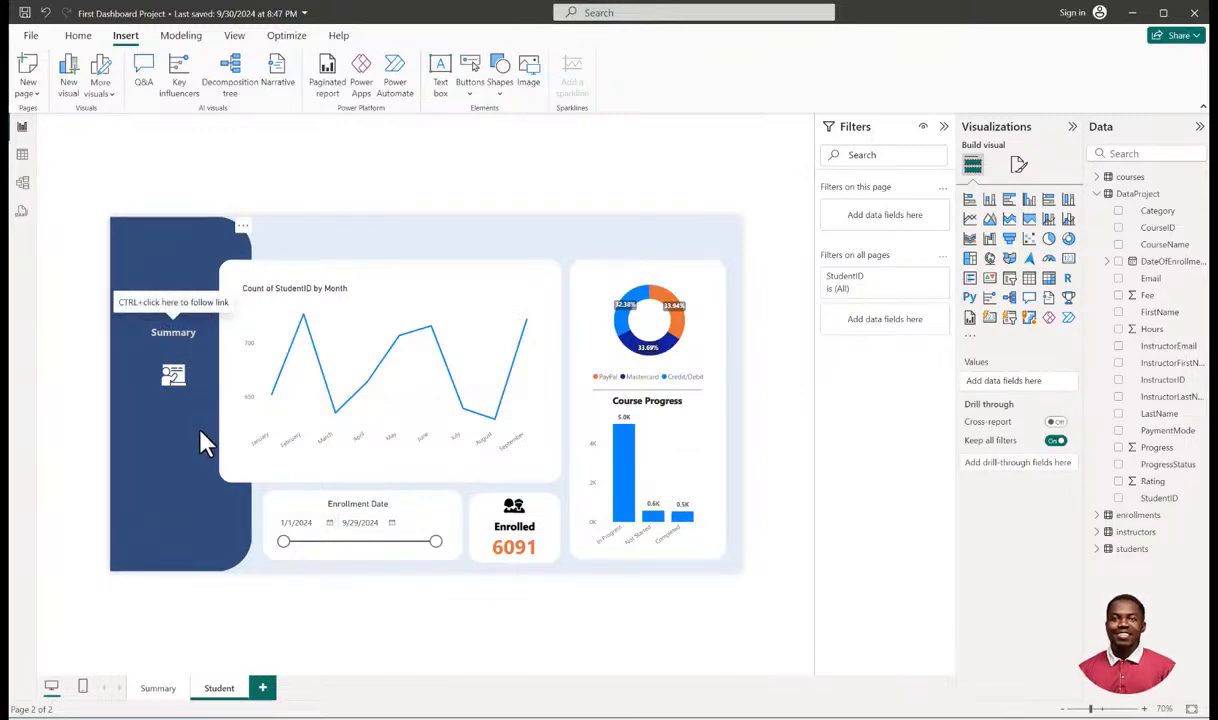
{"action": "left_click", "coordinate": [170, 338], "text": "ctrl"}
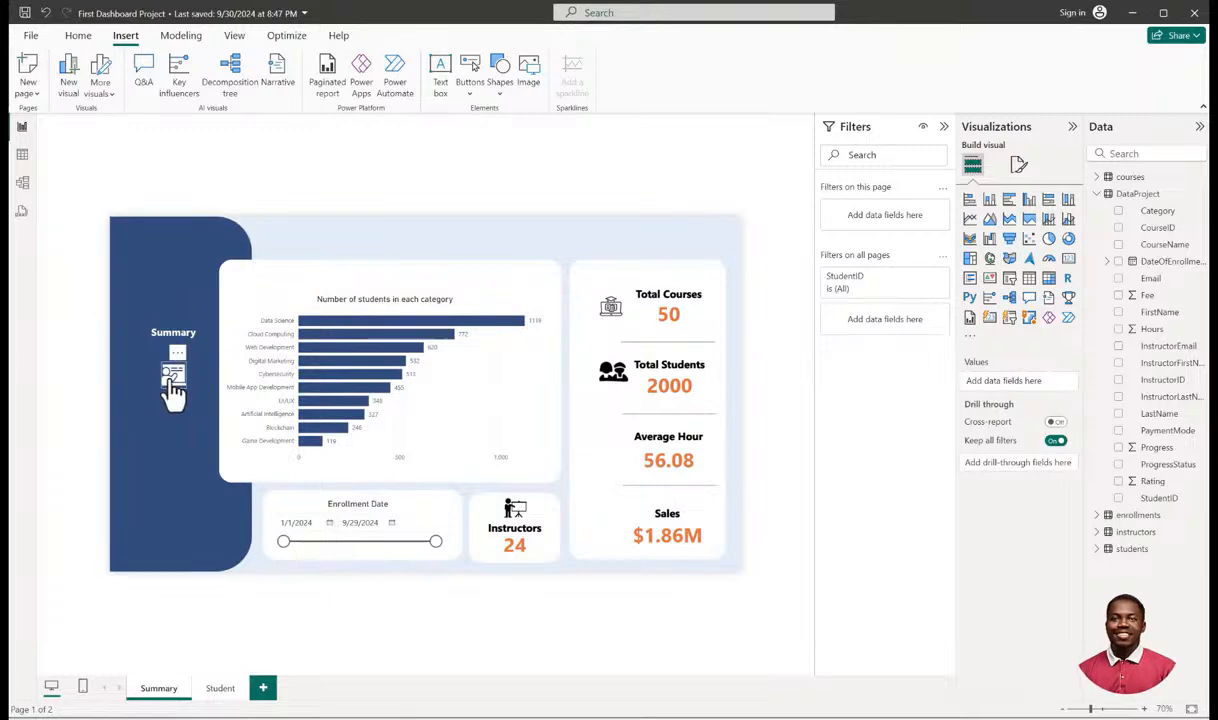
{"action": "left_click", "coordinate": [178, 380], "text": "ctrl"}
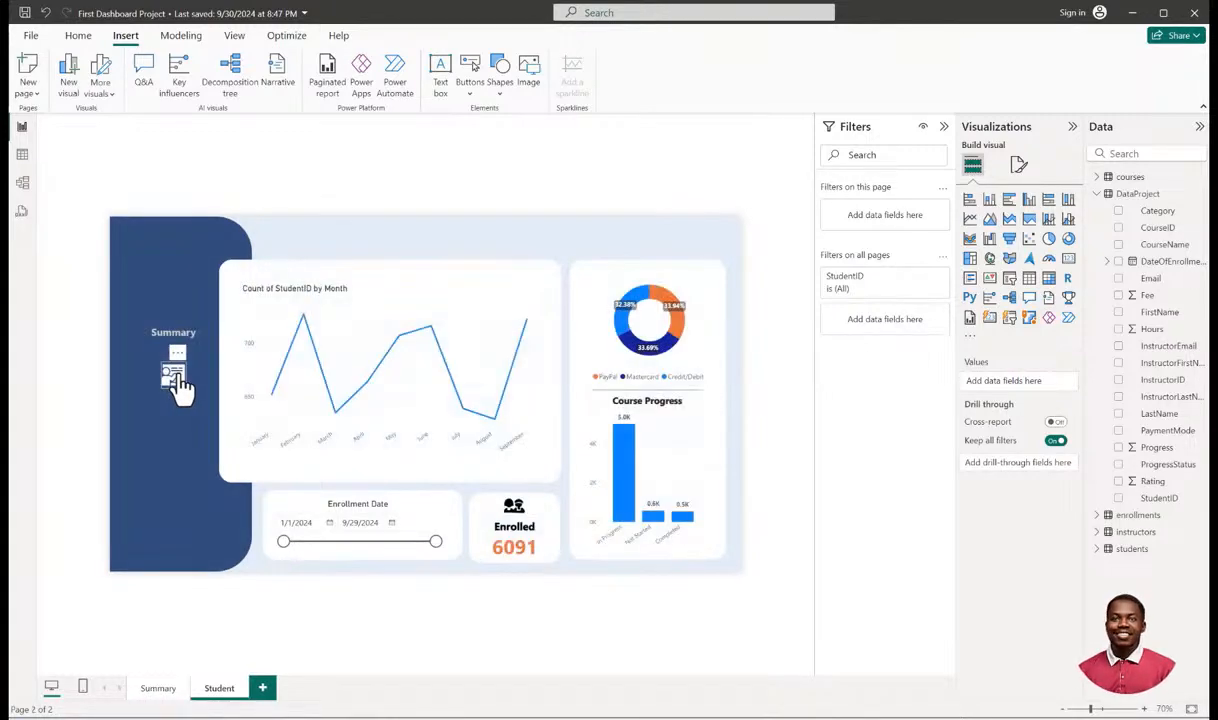